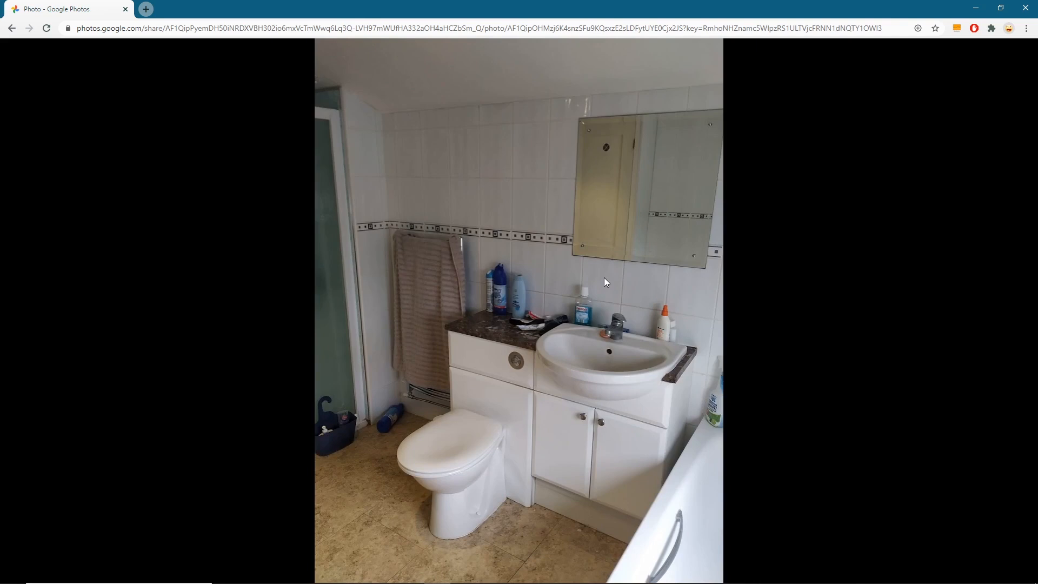
# Step: Look through the bathroom photos showing the toilet and basin, window, door, shower and towel rail
pyautogui.press('Right')
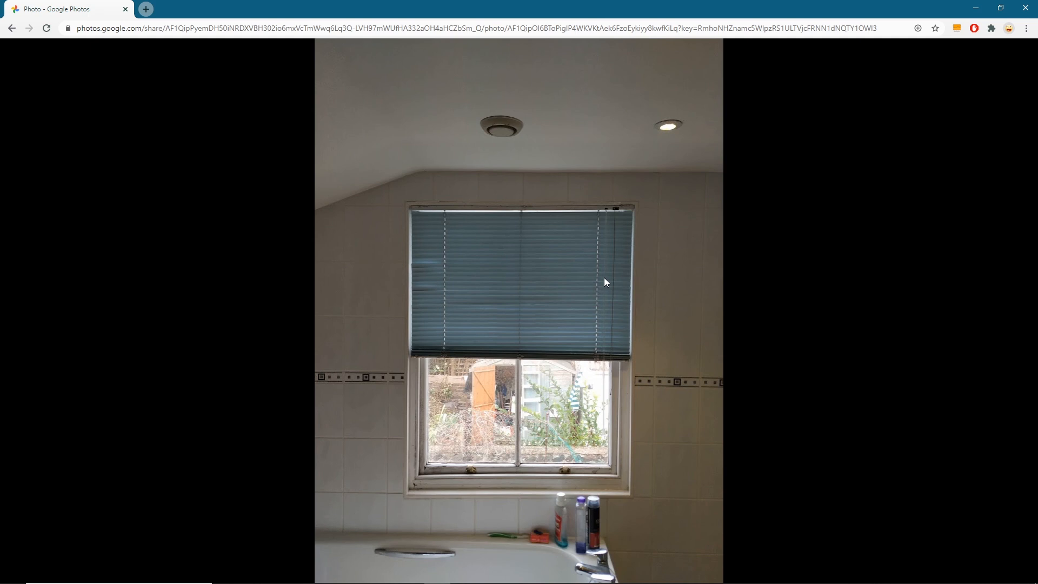
pyautogui.press('Right')
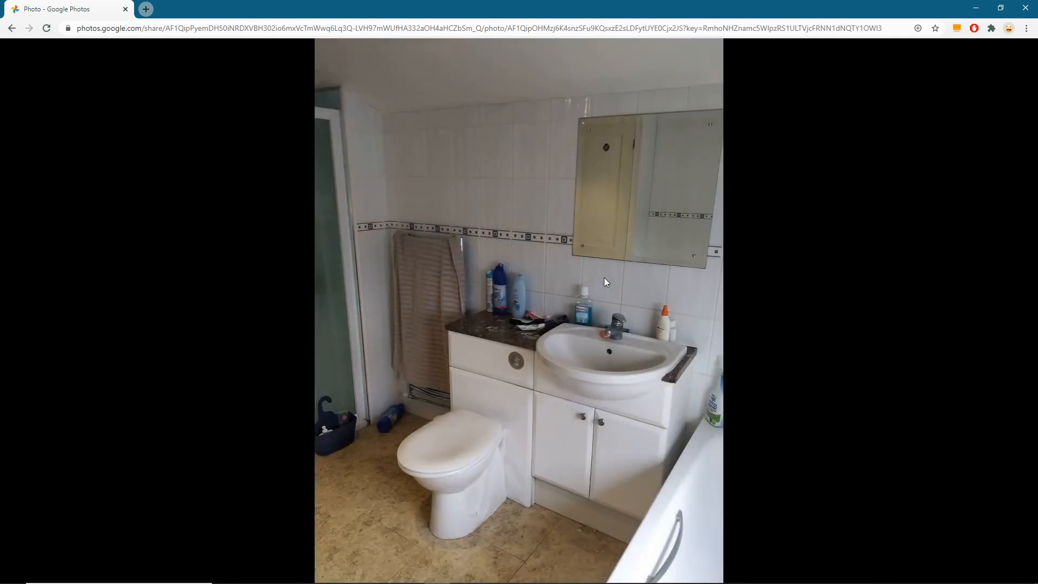
pyautogui.press('Right')
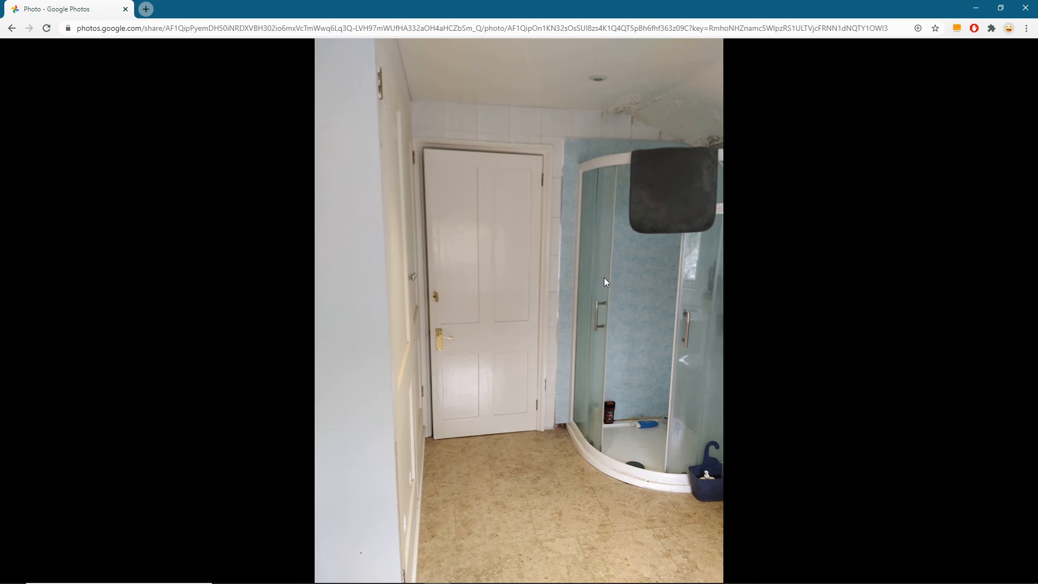
pyautogui.press('Right')
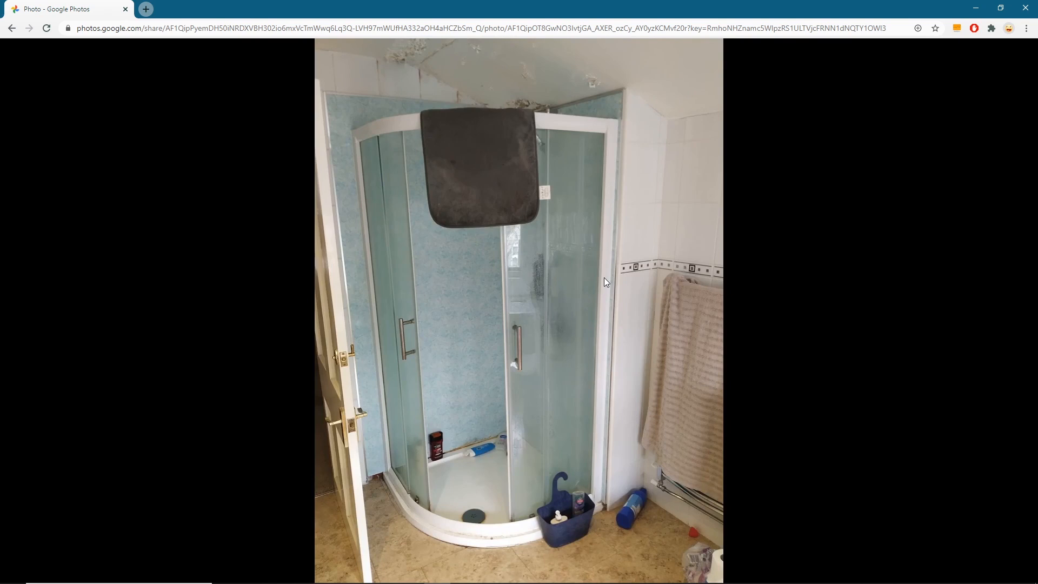
pyautogui.press('Right')
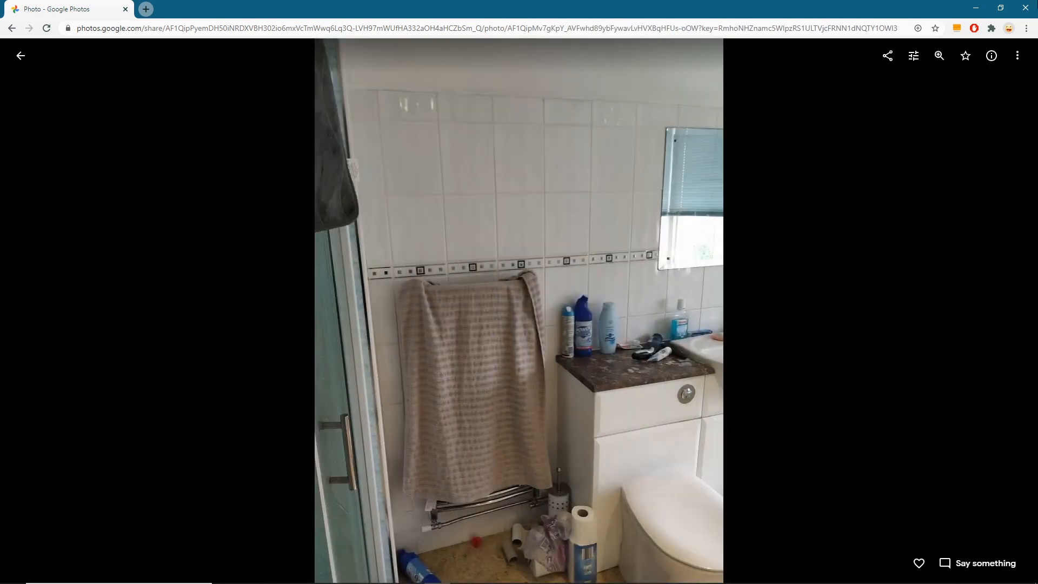
# Step: Switch to the Photos app and enlarge the hand-drawn floor plan with its room dimensions
pyautogui.click(971, 6)
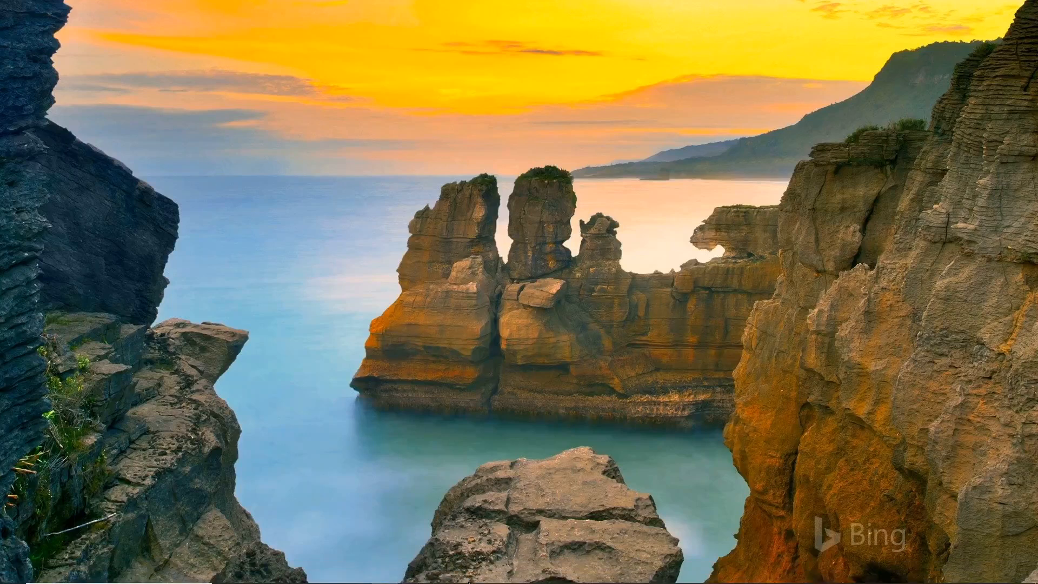
pyautogui.click(454, 570)
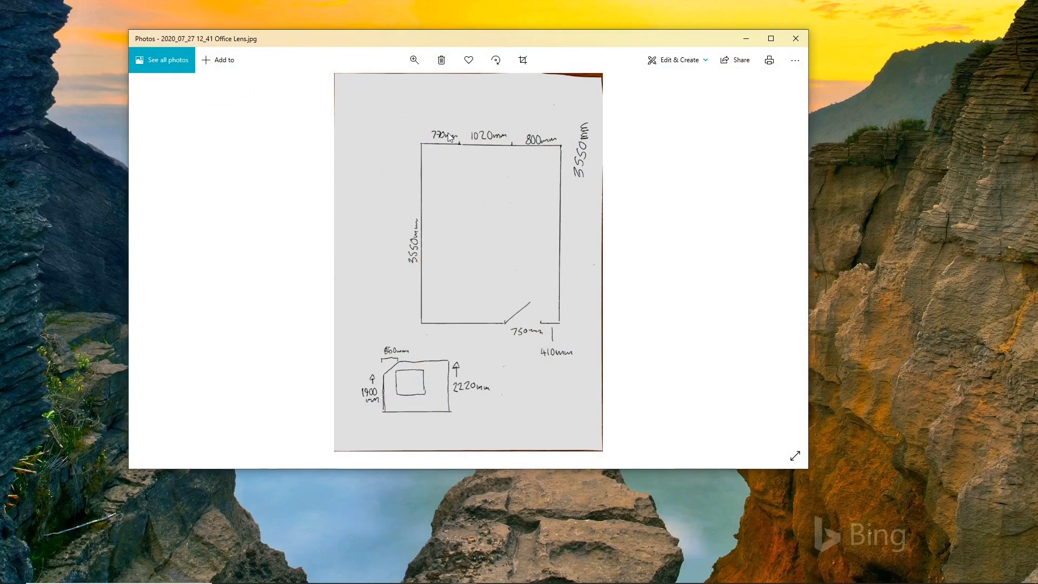
pyautogui.click(770, 38)
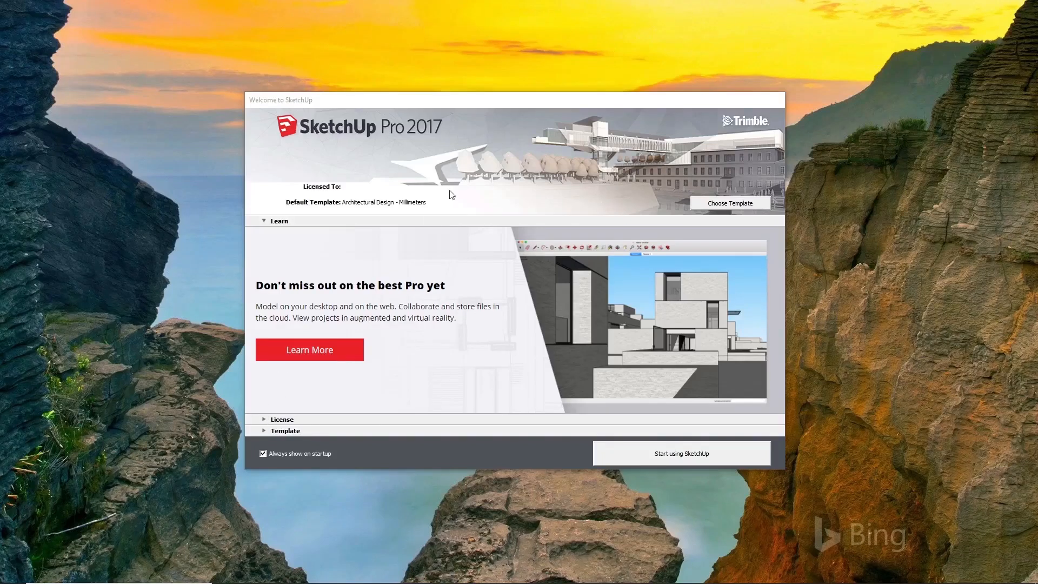
# Step: Check the welcome screen's license and template sections, and start SketchUp with the Architectural Design - Millimeters template
pyautogui.click(266, 422)
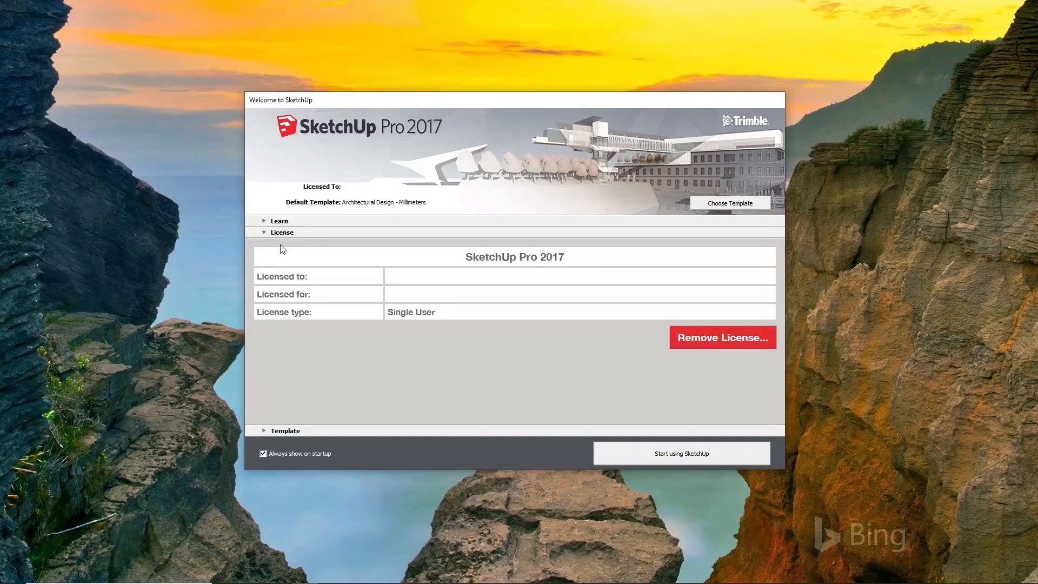
pyautogui.click(265, 230)
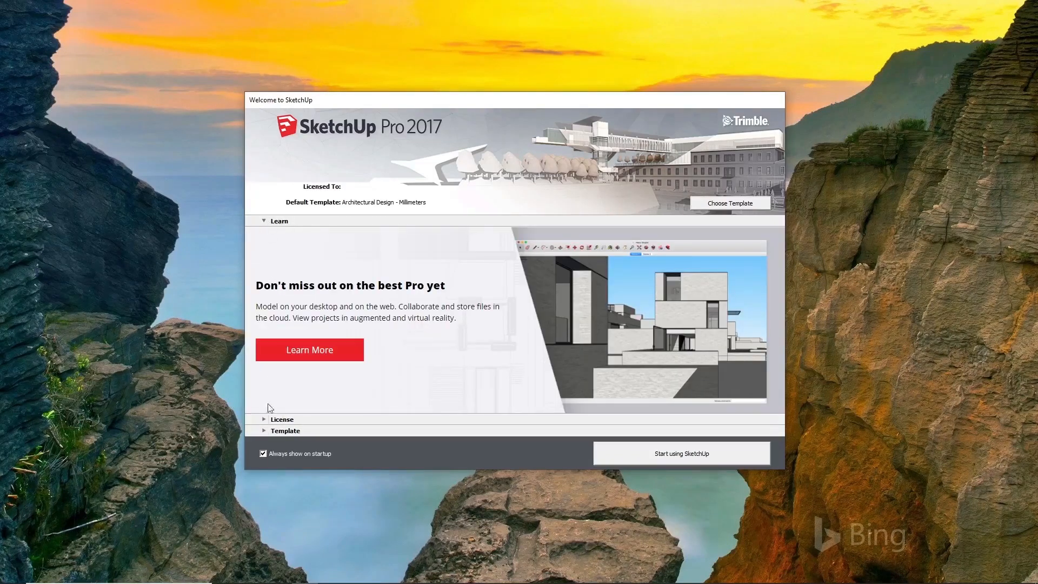
pyautogui.click(273, 430)
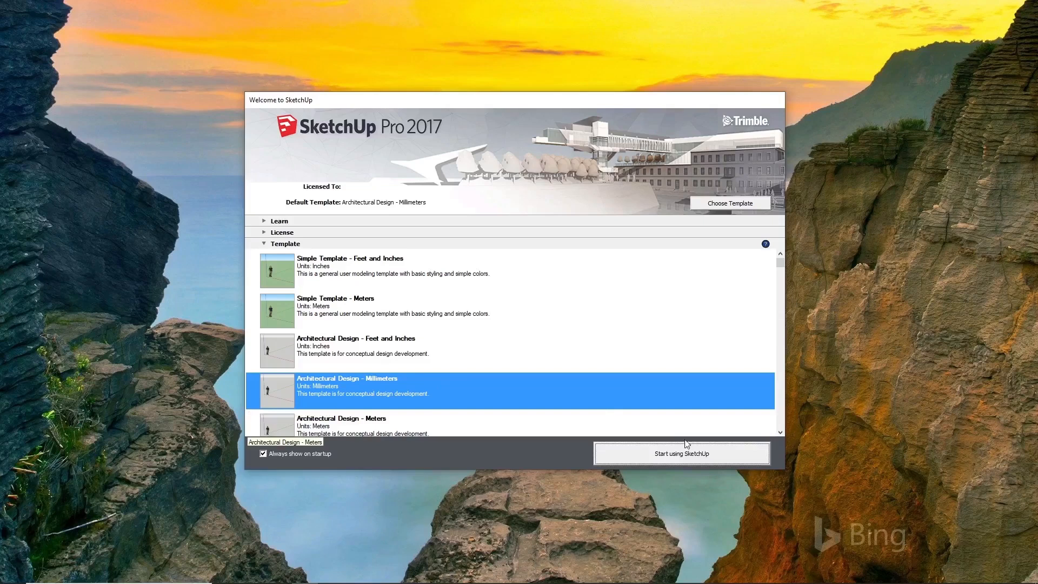
pyautogui.click(666, 464)
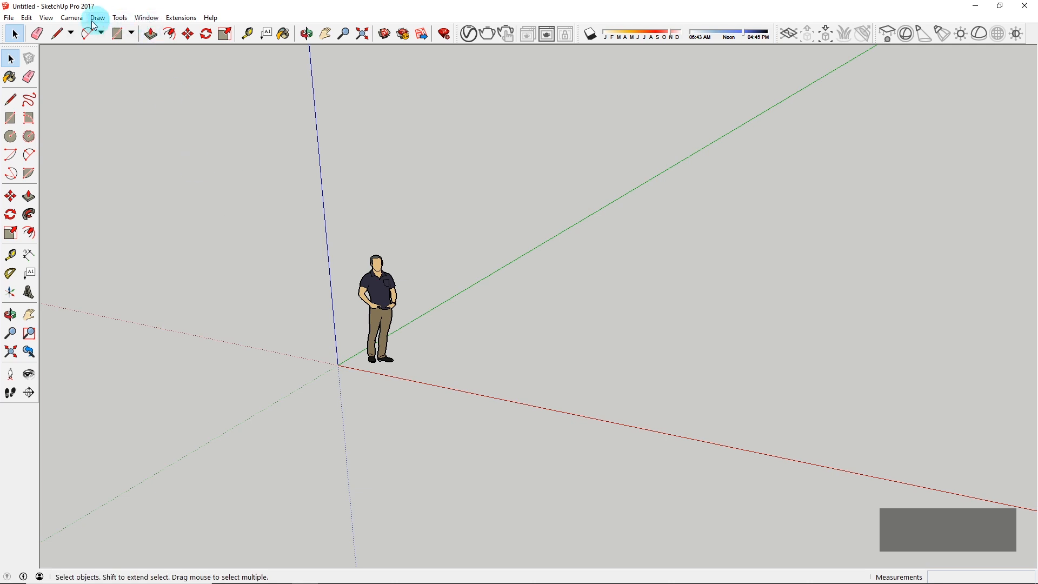
# Step: Check the large tool buttons option in the Workspace preferences and close the preferences
pyautogui.click(139, 22)
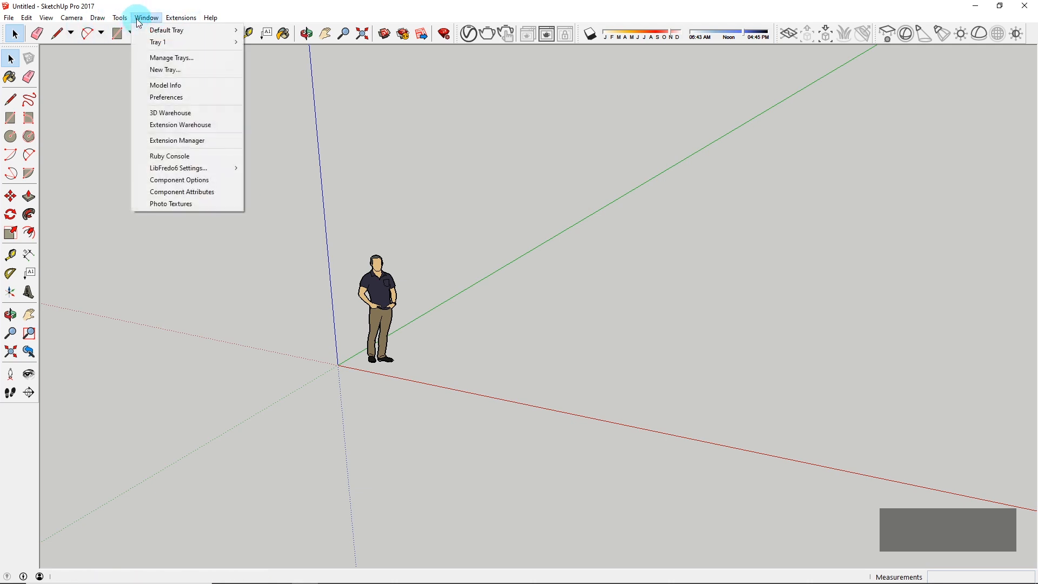
pyautogui.click(190, 97)
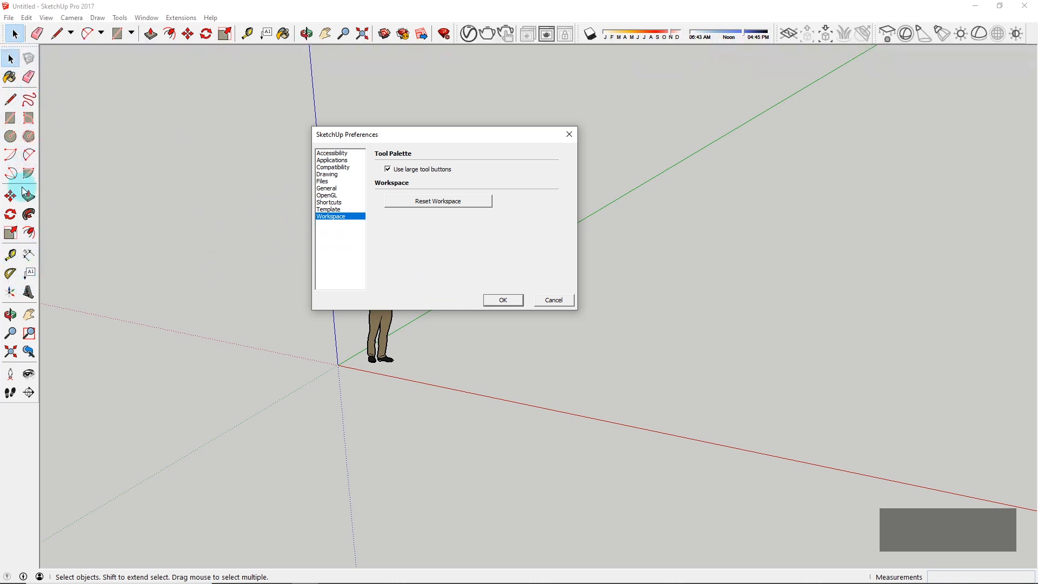
pyautogui.click(505, 302)
# Step: Import the hand-drawn floor plan image from the Lesson 3 folder, place it flat on the ground beside the origin and deselect it
pyautogui.press('o')
pyautogui.moveTo(461, 377)
pyautogui.mouseDown(button='middle')
pyautogui.moveTo(472, 380)
pyautogui.moveTo(442, 369)
pyautogui.mouseUp(button='middle')
pyautogui.scroll(1, 465, 323)
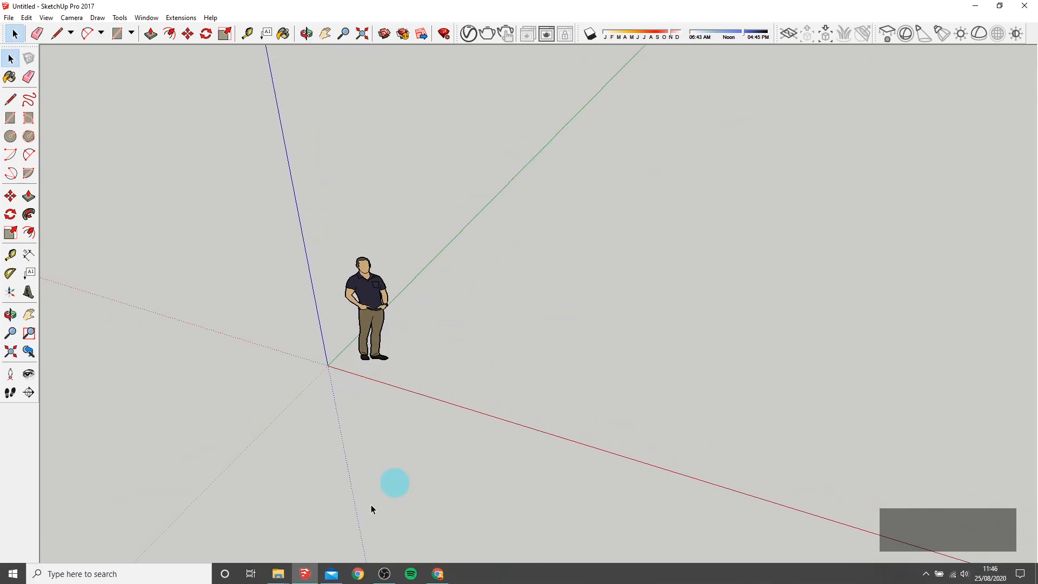
pyautogui.moveTo(287, 576)
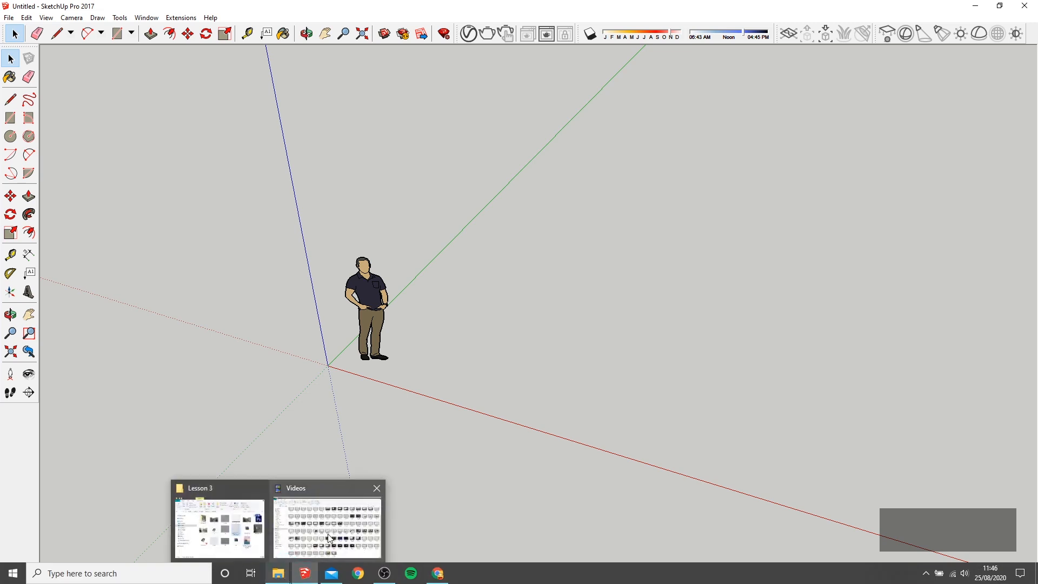
pyautogui.click(224, 533)
pyautogui.moveTo(417, 182); pyautogui.dragTo(1037, 179)
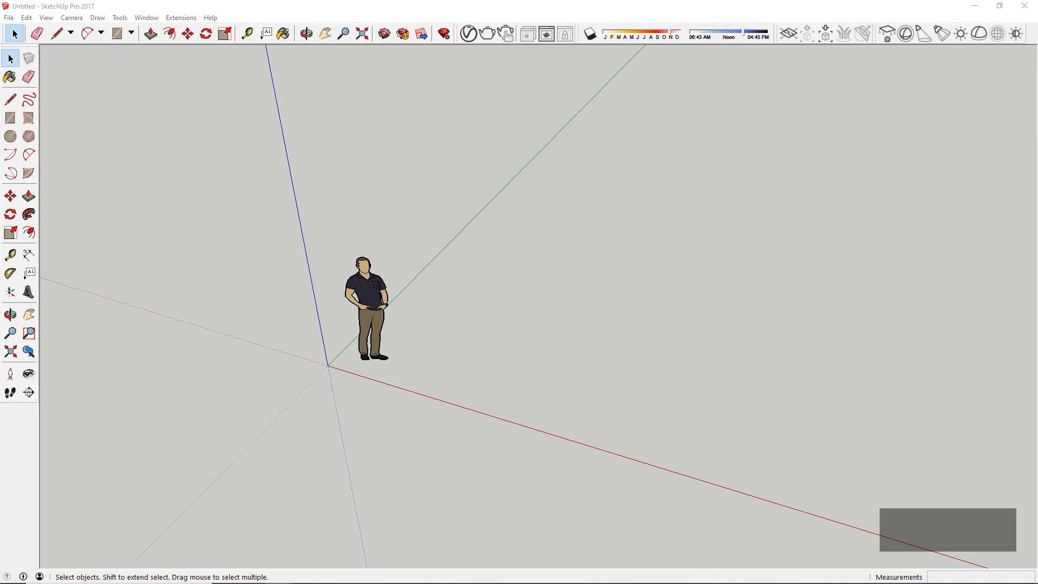
pyautogui.moveTo(681, 179)
pyautogui.mouseDown()
pyautogui.moveTo(555, 371)
pyautogui.moveTo(596, 362)
pyautogui.mouseUp()
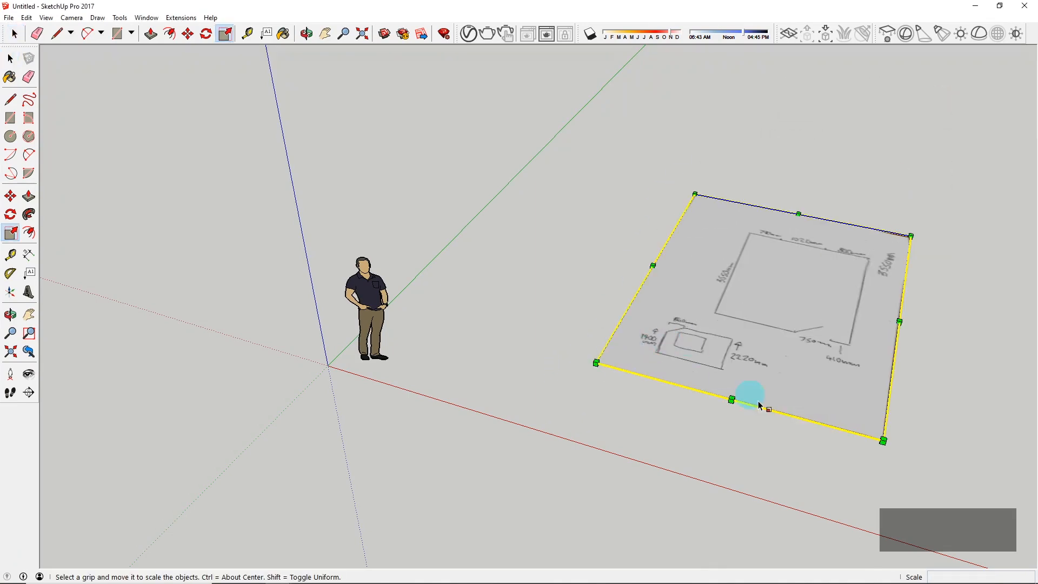
pyautogui.click(10, 58)
pyautogui.click(556, 255)
pyautogui.moveTo(556, 255)
pyautogui.mouseDown(button='middle')
pyautogui.moveTo(579, 394)
pyautogui.moveTo(781, 165)
pyautogui.mouseUp(button='middle')
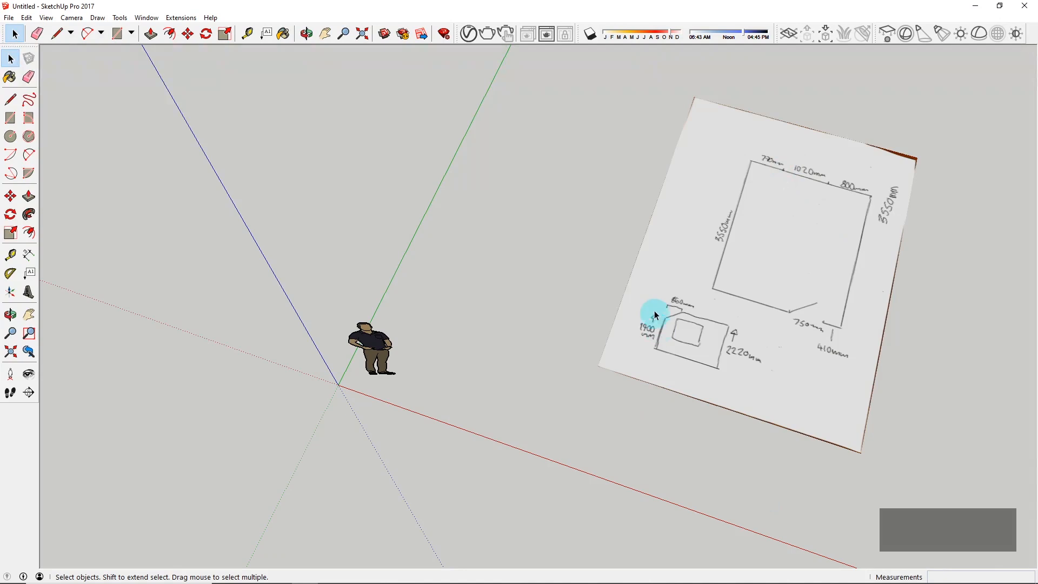
# Step: Move the floor plan image about 4608 mm farther away from the origin
pyautogui.moveTo(281, 184)
pyautogui.mouseDown(button='middle')
pyautogui.moveTo(614, 347)
pyautogui.moveTo(701, 291)
pyautogui.mouseUp(button='middle')
pyautogui.click(702, 287)
pyautogui.press('m')
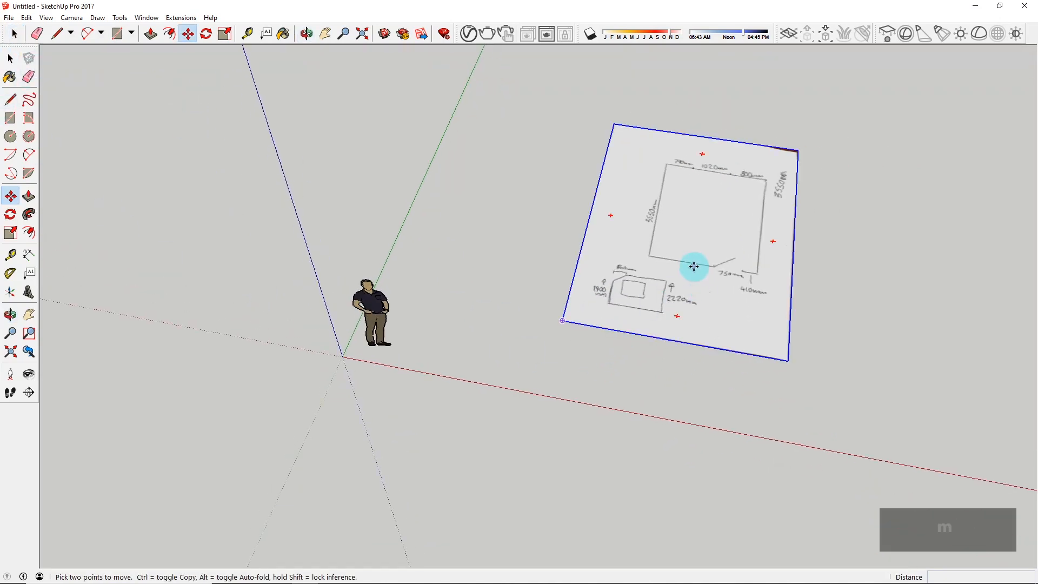
pyautogui.click(691, 266)
pyautogui.click(943, 319)
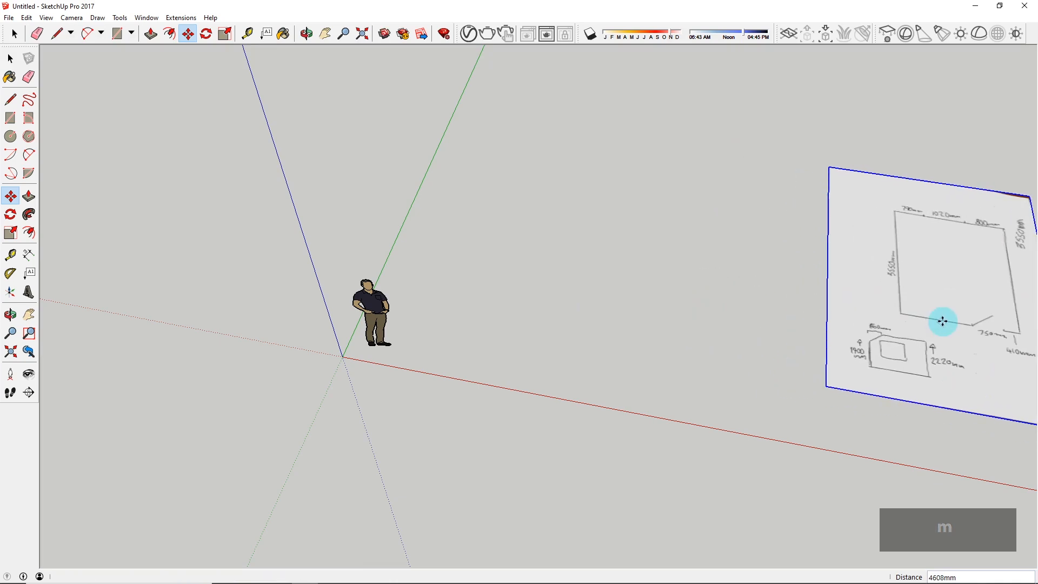
pyautogui.moveTo(387, 277)
pyautogui.mouseDown(button='middle')
pyautogui.moveTo(461, 303)
pyautogui.moveTo(476, 336)
pyautogui.mouseUp(button='middle')
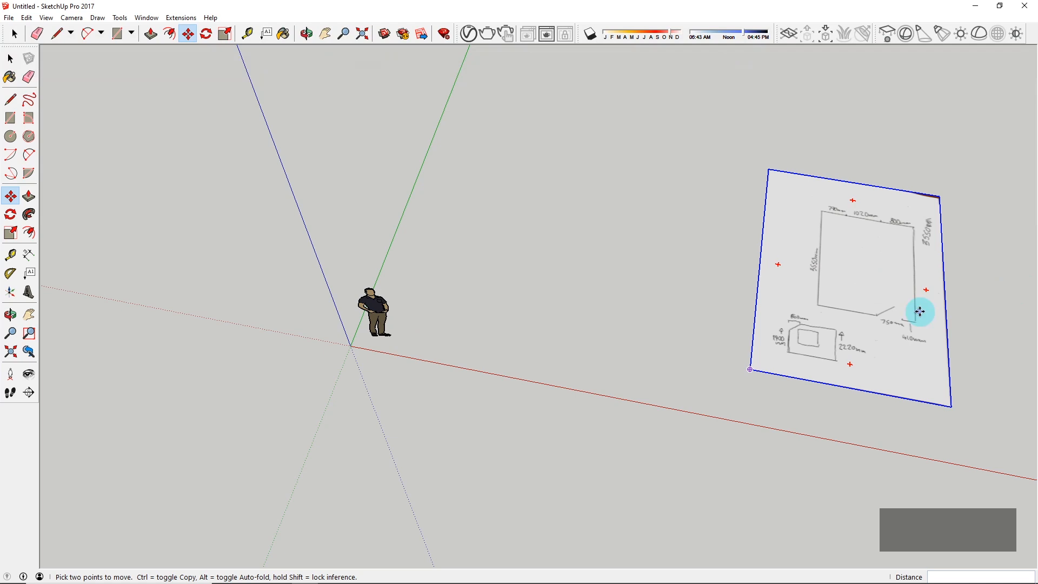
pyautogui.scroll(5, 829, 307)
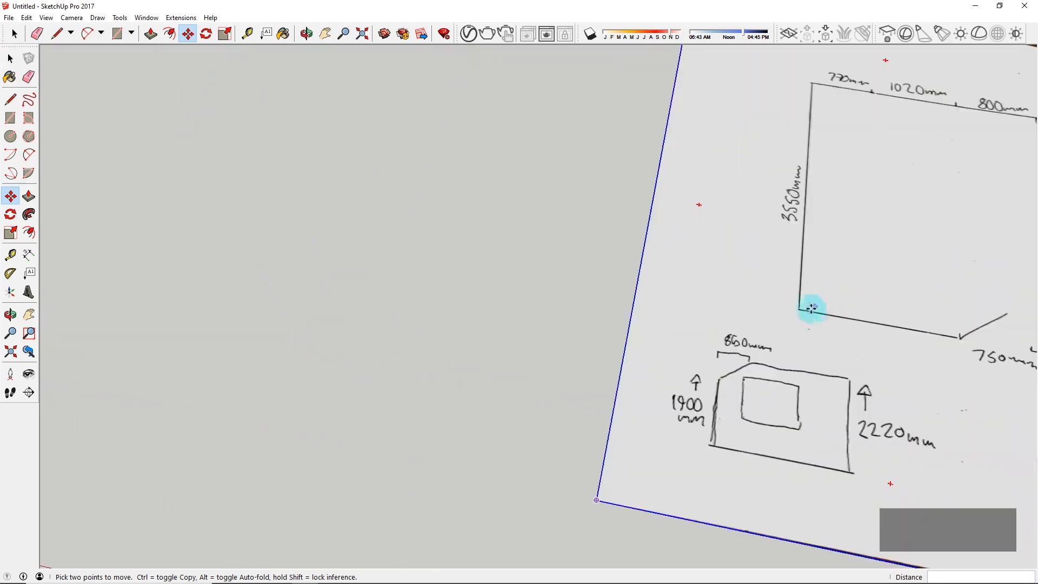
pyautogui.scroll(-6, 802, 311)
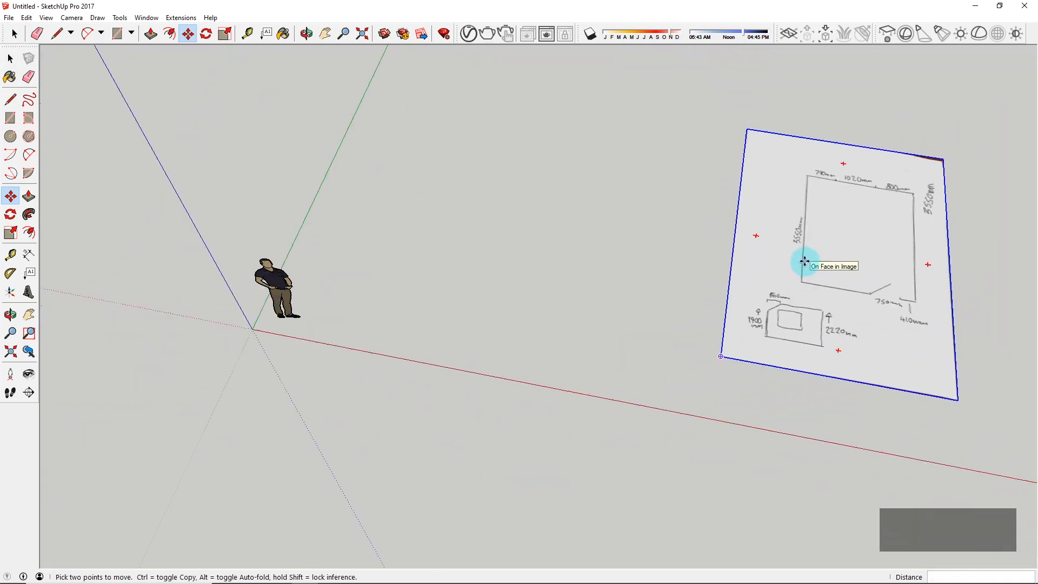
# Step: Draw a 3550 mm line from the origin along the green axis for the first bathroom wall
pyautogui.click(10, 99)
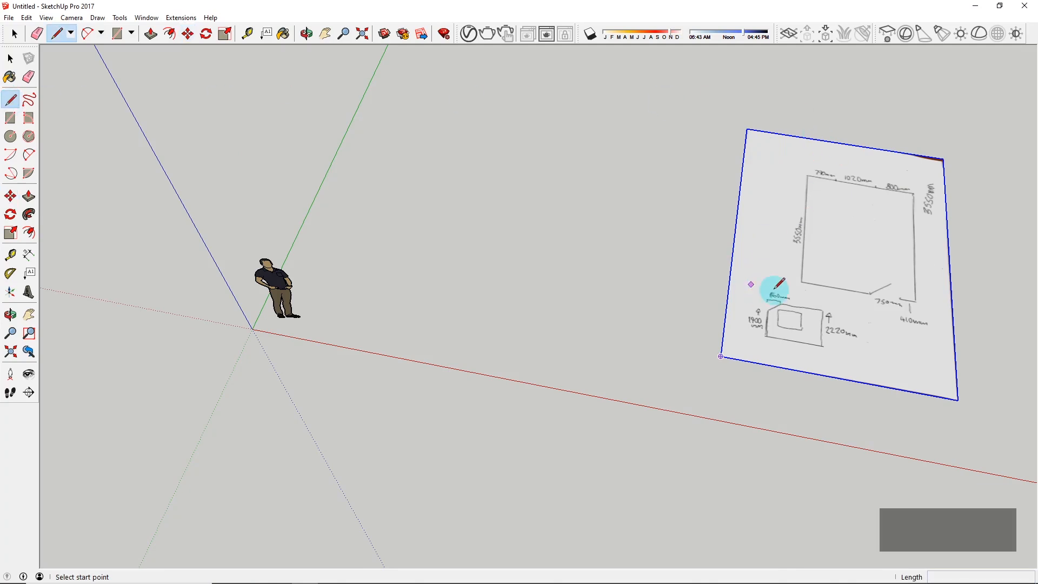
pyautogui.scroll(2, 231, 305)
pyautogui.scroll(-3, 692, 312)
pyautogui.scroll(3, 427, 219)
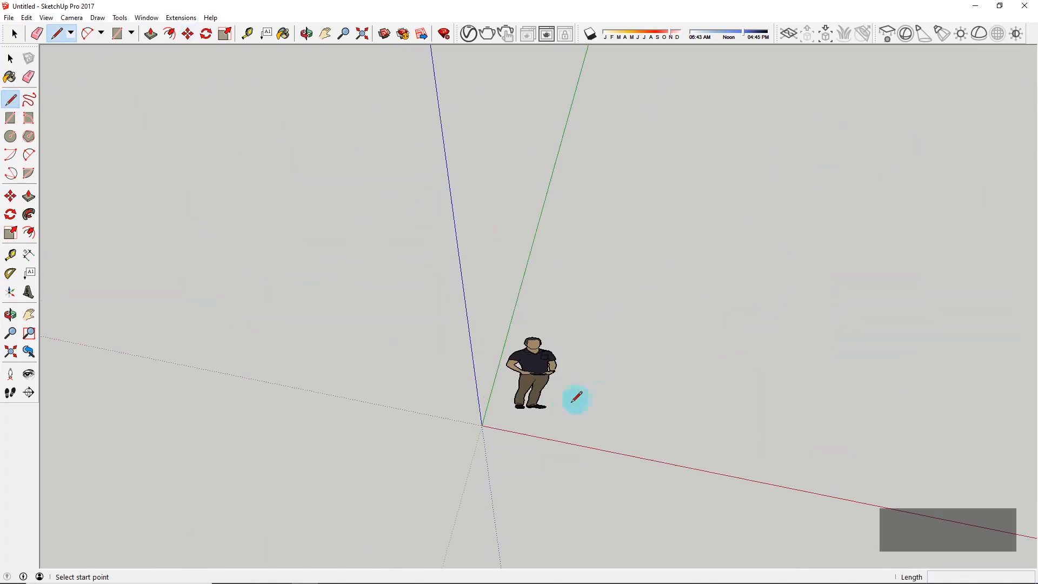
pyautogui.scroll(-3, 234, 327)
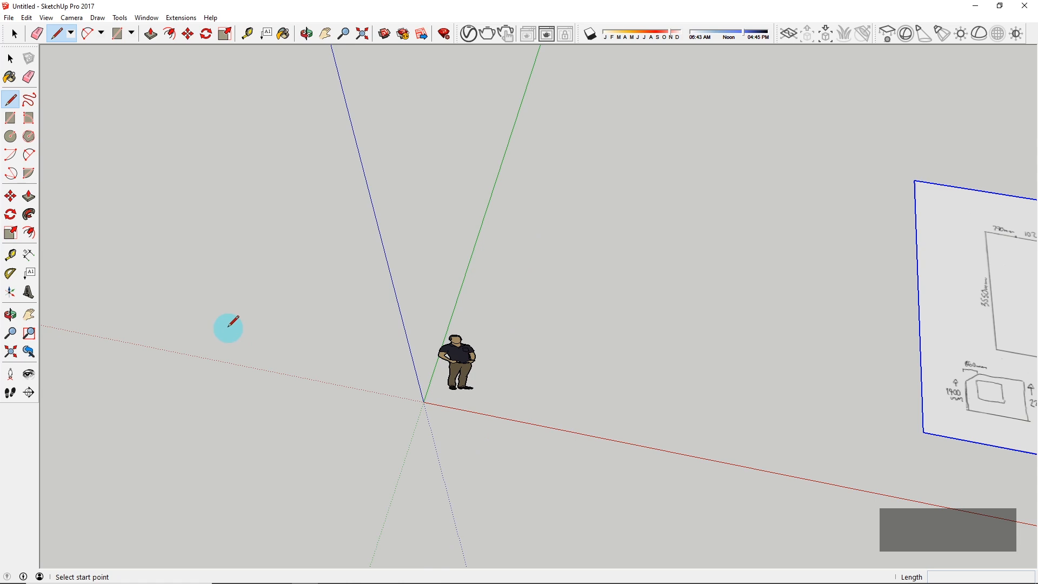
pyautogui.scroll(3, 359, 375)
pyautogui.press('o')
pyautogui.press('l')
pyautogui.scroll(-2, 424, 265)
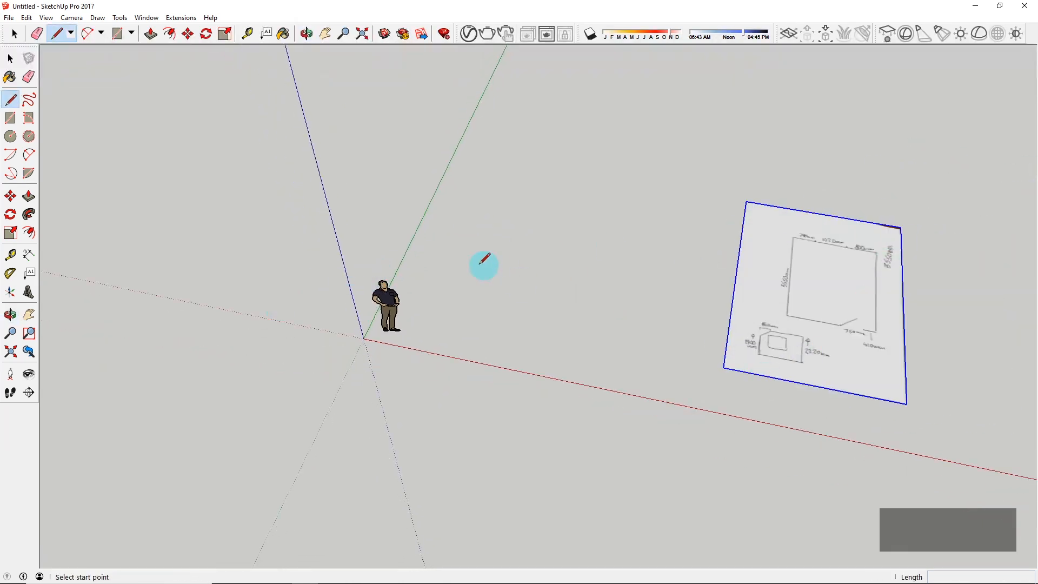
pyautogui.scroll(3, 397, 266)
pyautogui.scroll(-3, 348, 324)
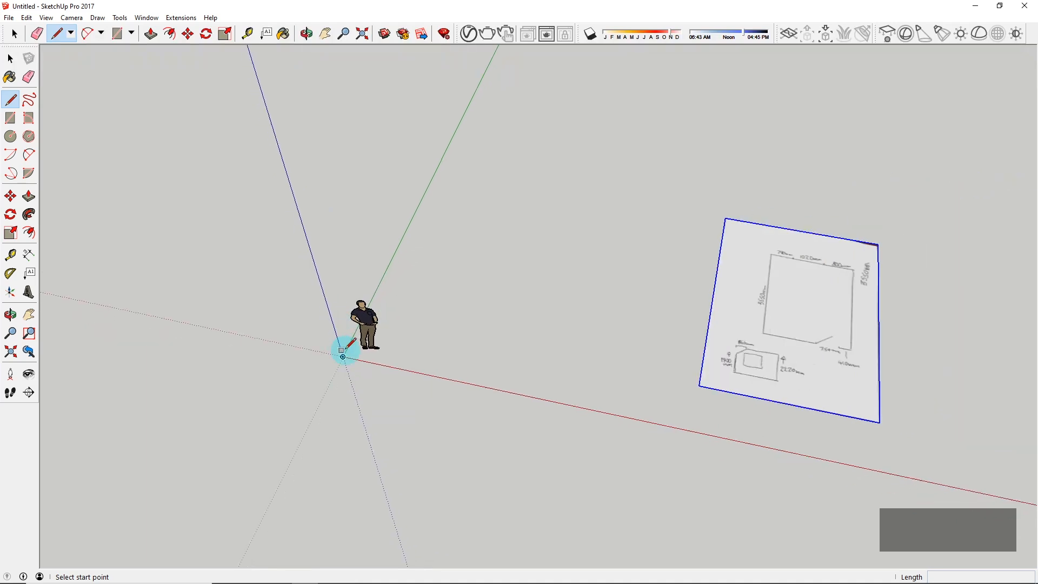
pyautogui.scroll(2, 343, 357)
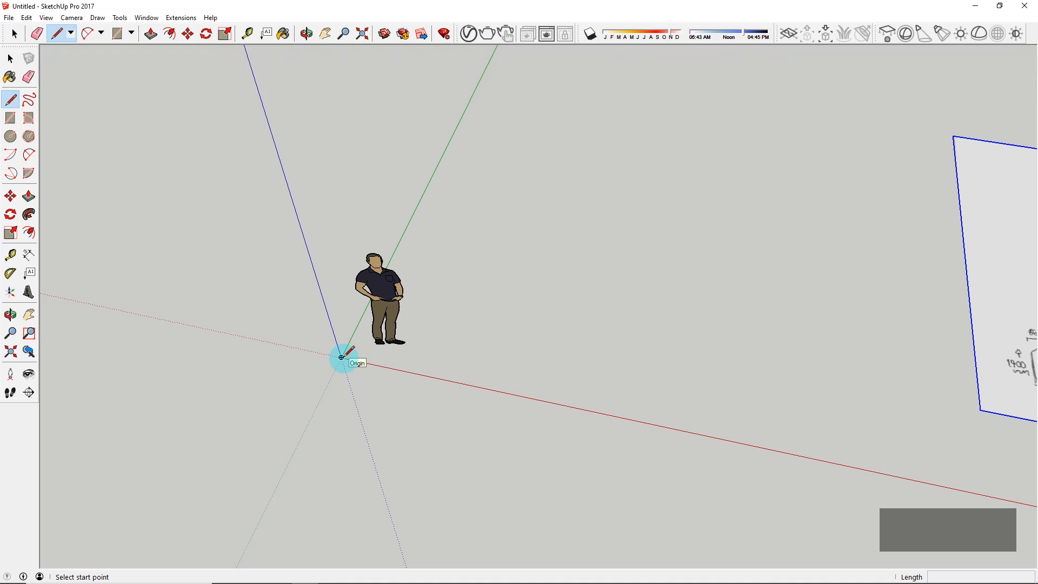
pyautogui.click(341, 357)
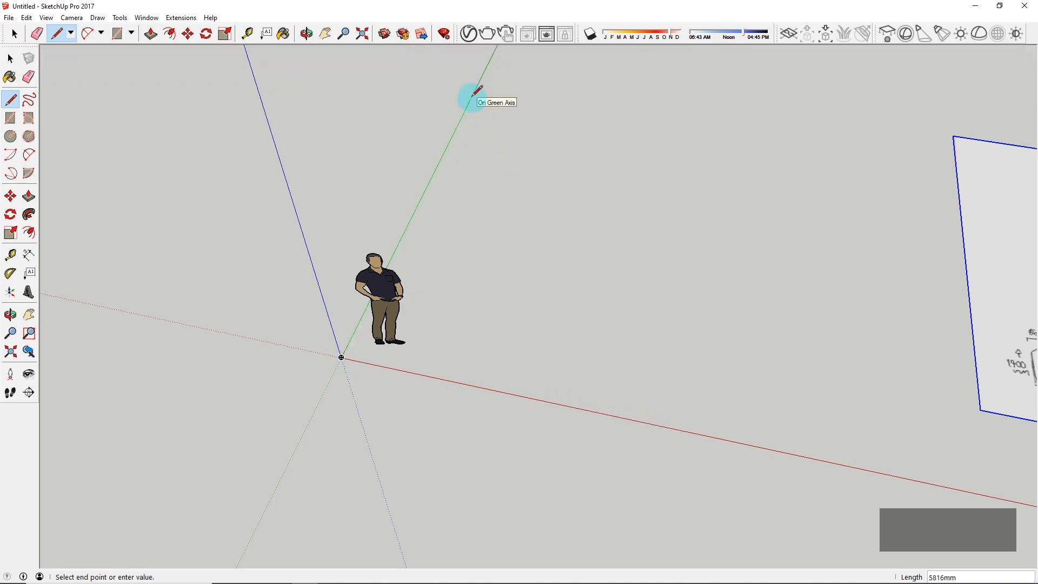
pyautogui.write('3550')
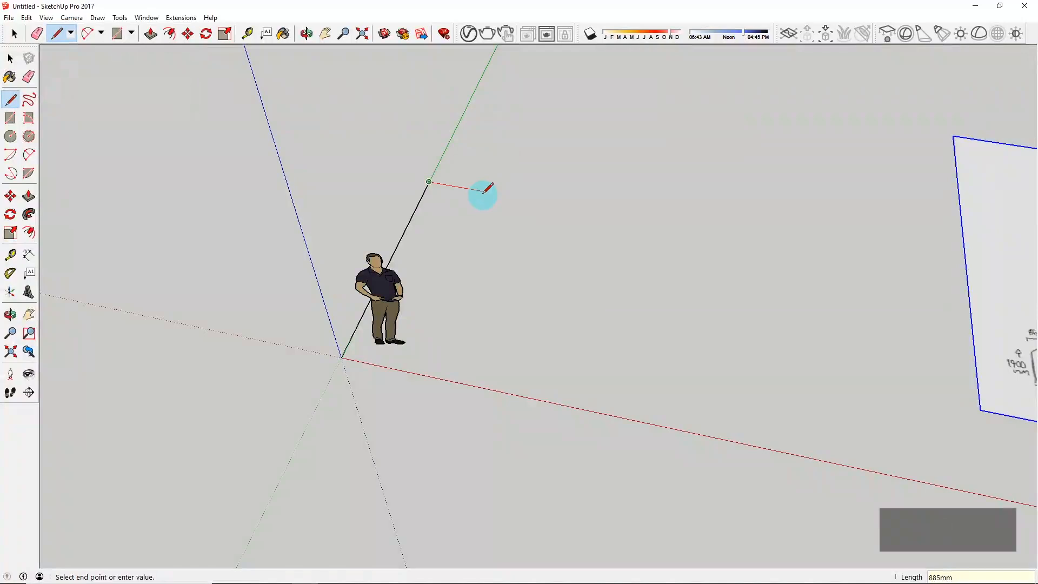
# Step: Continue from the first wall's far end with 770 mm, 1020 mm and 800 mm line segments along the red direction
pyautogui.write('770')
pyautogui.press('Return')
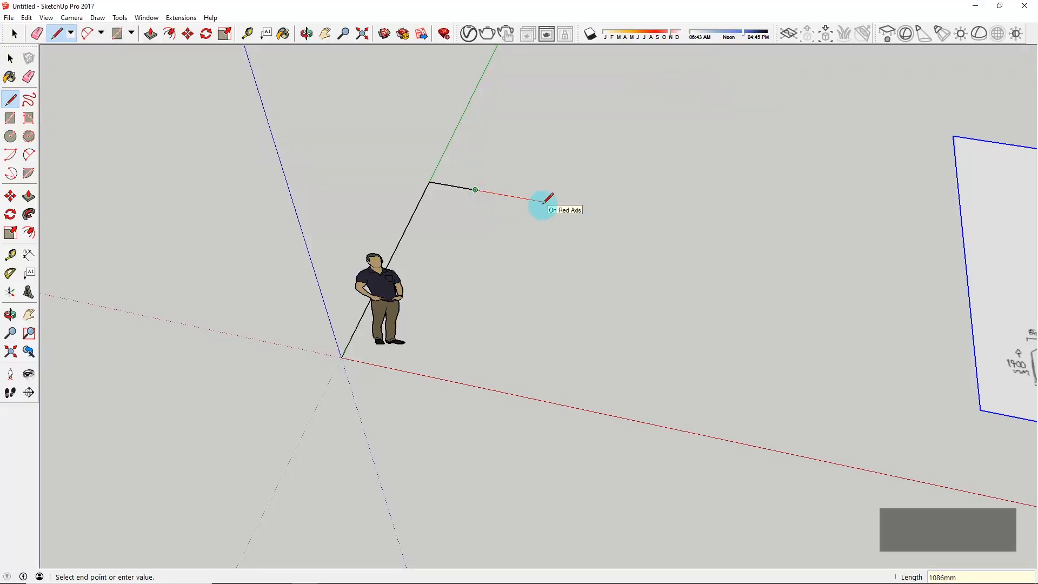
pyautogui.write('1020')
pyautogui.press('Return')
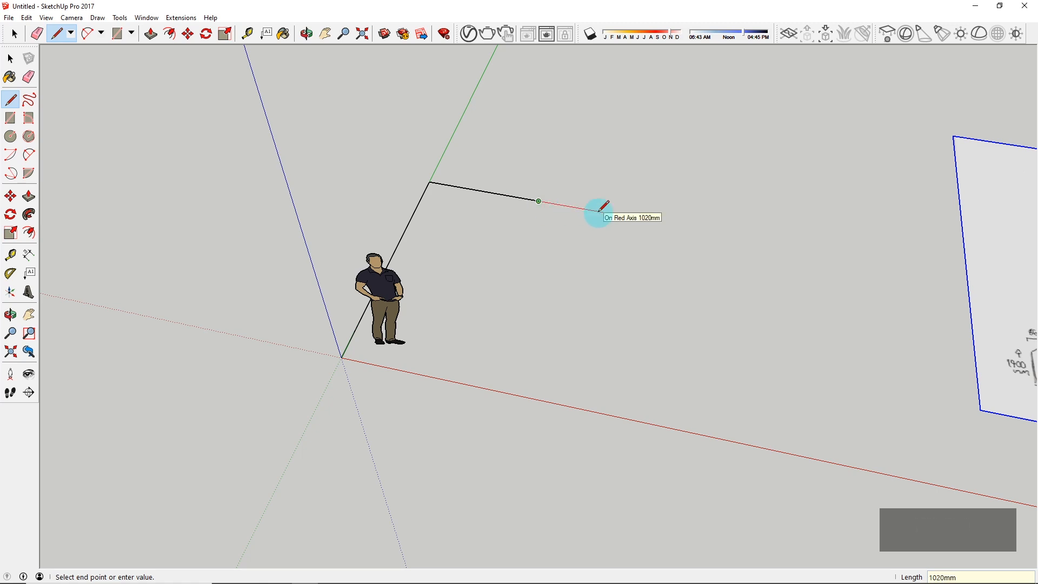
pyautogui.press('Return')
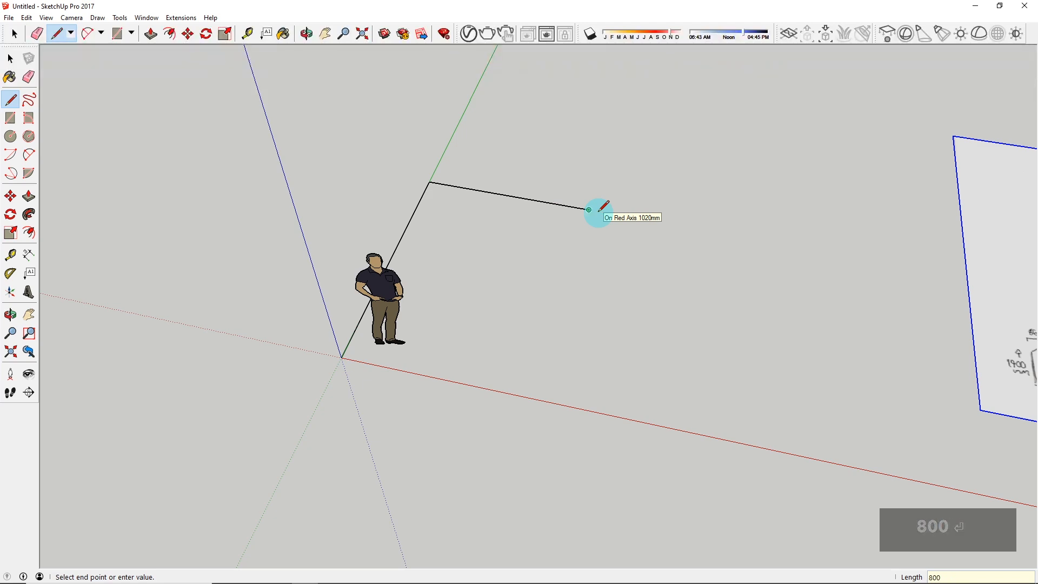
# Step: Move the hand-drawn floor plan image closer to the room outline, just beyond the end of the 800 mm segment
pyautogui.scroll(-3, 559, 243)
pyautogui.moveTo(602, 316); pyautogui.dragTo(597, 410, button='middle')
pyautogui.press('space')
pyautogui.press('m')
pyautogui.moveTo(869, 233)
pyautogui.mouseDown()
pyautogui.moveTo(679, 106)
pyautogui.moveTo(638, 191)
pyautogui.mouseUp()
pyautogui.moveTo(638, 191)
pyautogui.mouseDown(button='middle')
pyautogui.moveTo(398, 454)
pyautogui.moveTo(431, 306)
pyautogui.moveTo(479, 268)
pyautogui.moveTo(485, 340)
pyautogui.moveTo(486, 290)
pyautogui.mouseUp(button='middle')
# Step: Draw a 3550 mm line from the end of the 800 mm segment back along the green direction for the opposite long wall
pyautogui.click(10, 99)
pyautogui.click(561, 253)
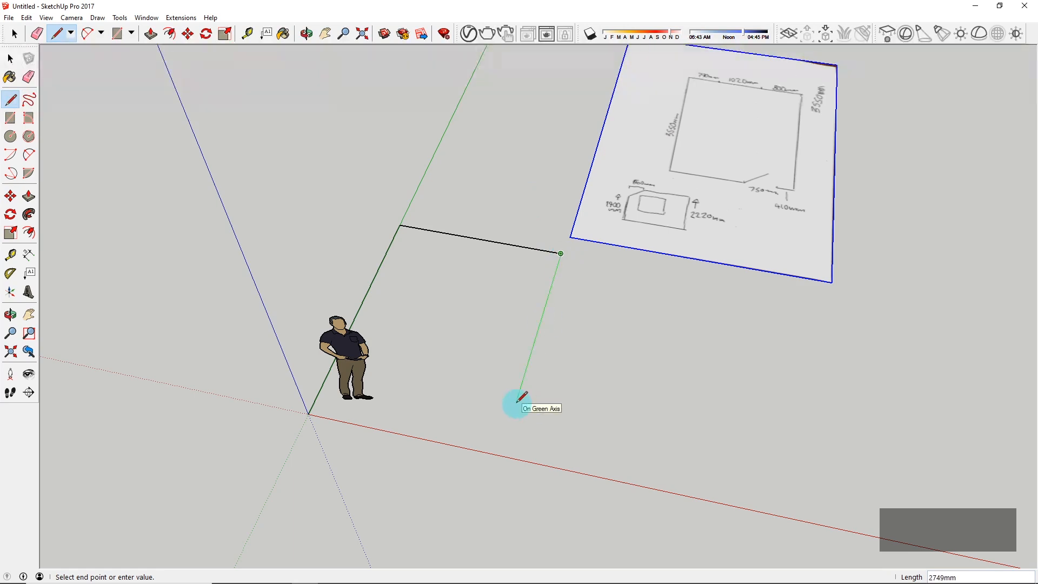
pyautogui.write('3550')
pyautogui.press('Return')
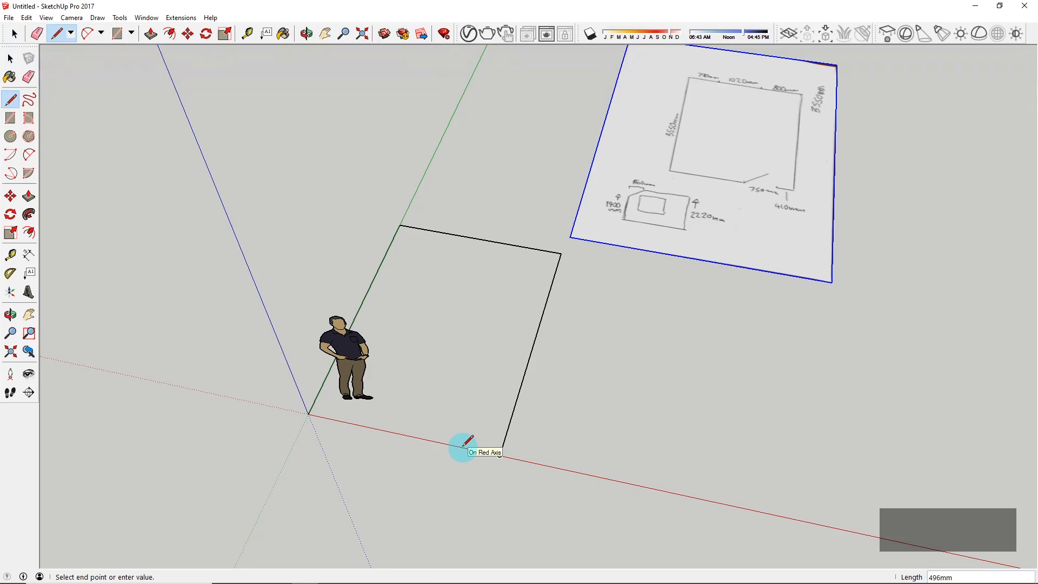
# Step: Draw 410 mm and 750 mm segments along the red axis and a last line to the origin, closing the floor outline
pyautogui.write('410')
pyautogui.press('Return')
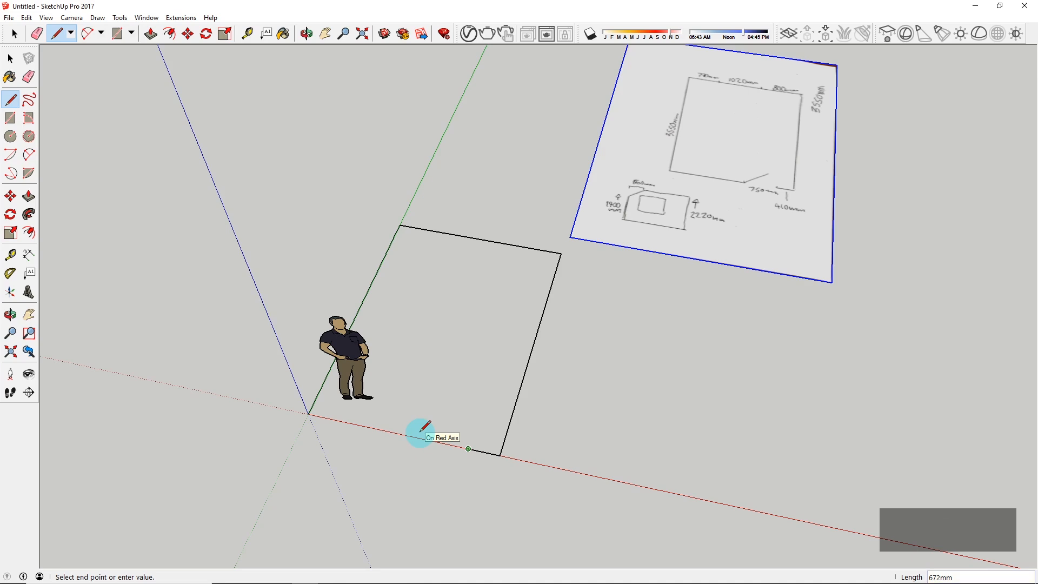
pyautogui.press('Return')
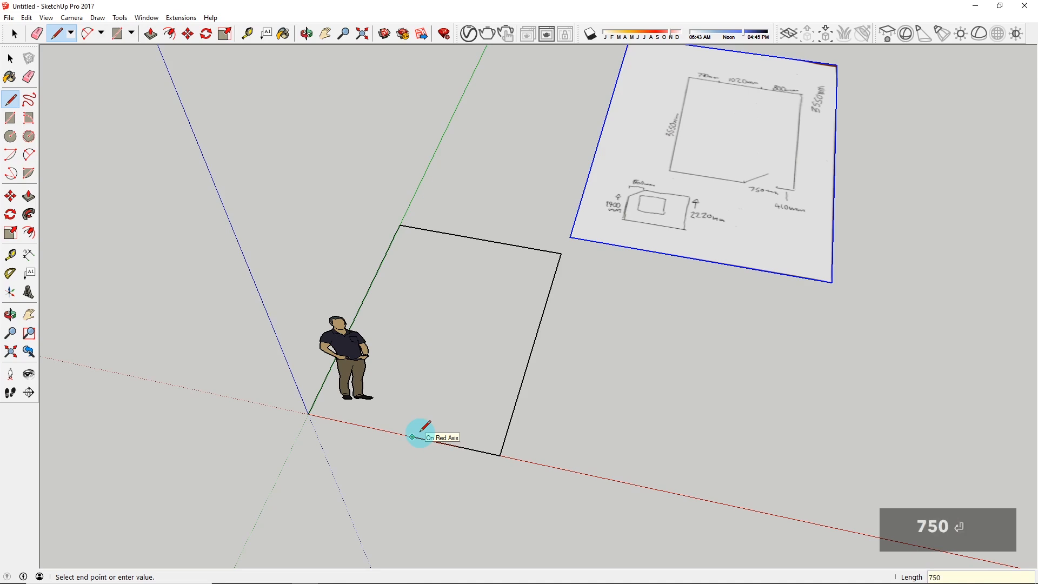
pyautogui.scroll(4, 303, 422)
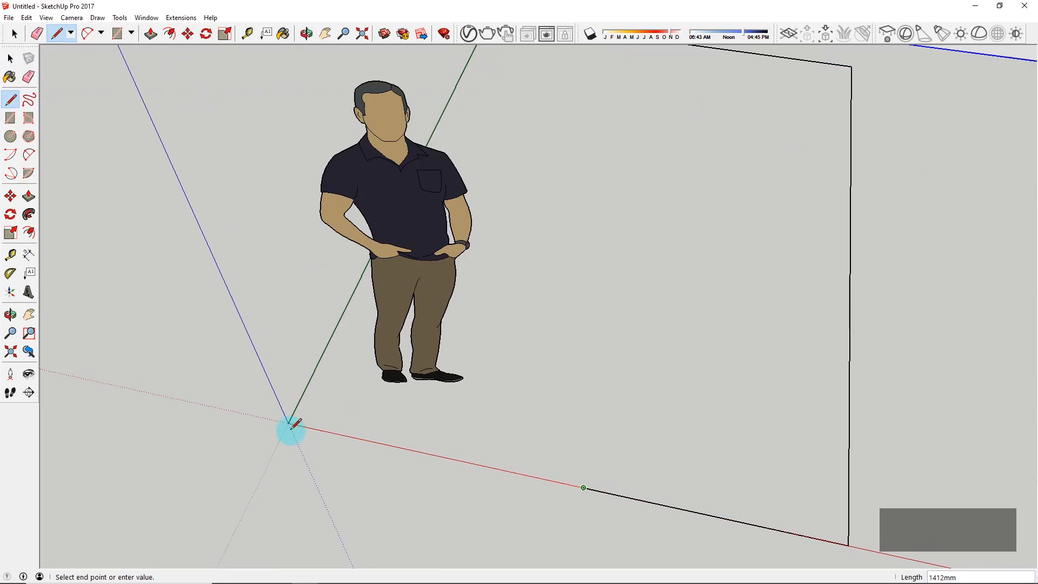
pyautogui.click(291, 424)
pyautogui.scroll(-3, 292, 416)
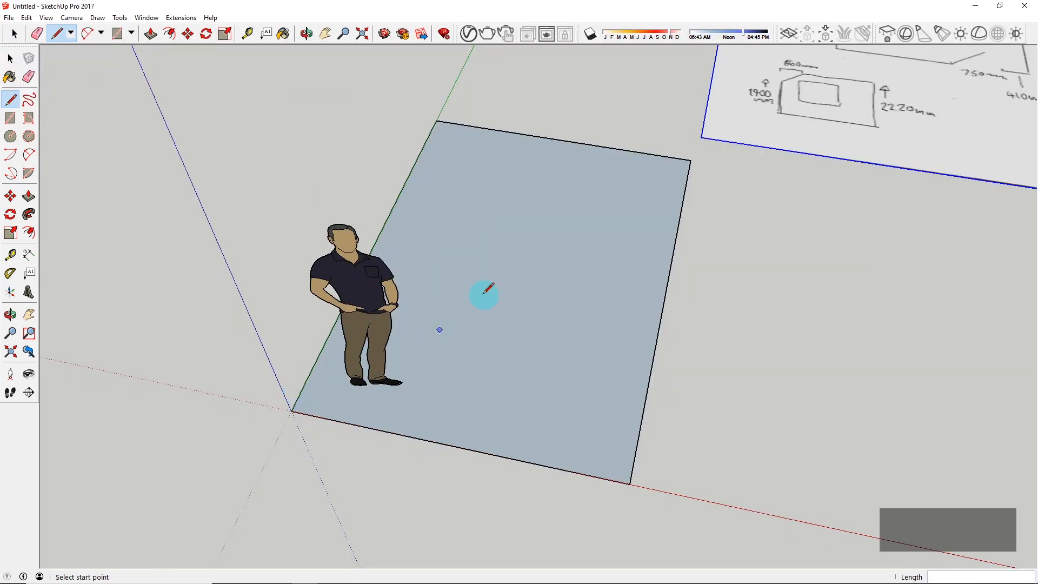
# Step: Compare the closed floor outline with the wall segments and dimensions written on the hand-drawn plan
pyautogui.scroll(-3, 484, 294)
pyautogui.scroll(3, 519, 118)
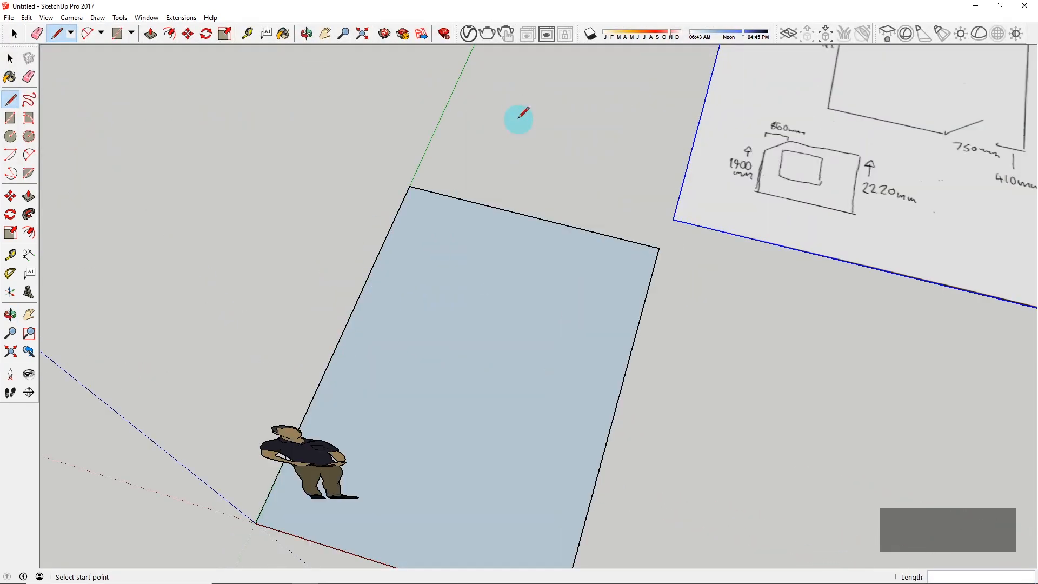
pyautogui.scroll(-3, 508, 184)
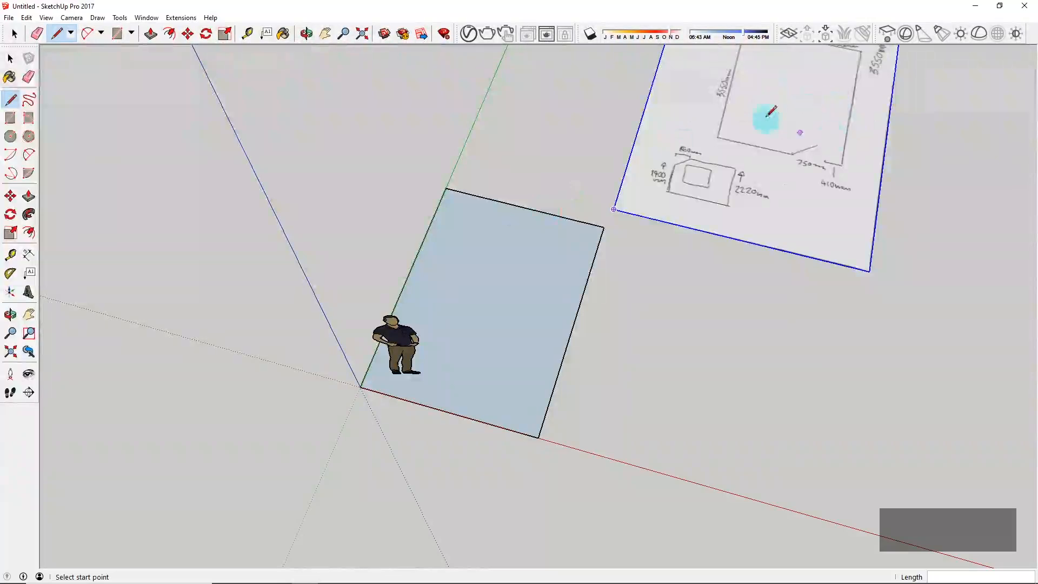
pyautogui.scroll(-2, 772, 103)
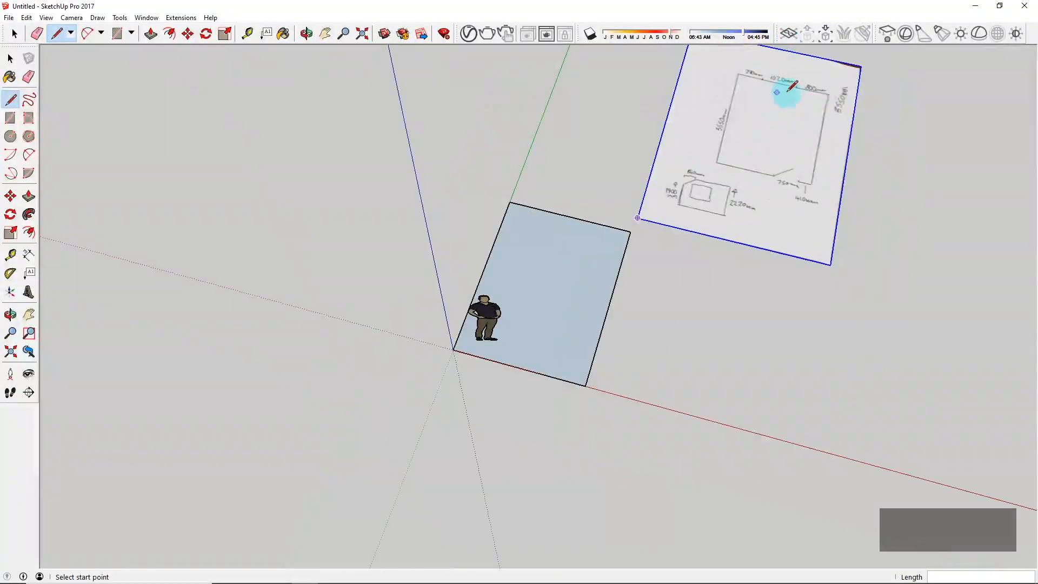
pyautogui.scroll(2, 649, 134)
pyautogui.scroll(-2, 475, 336)
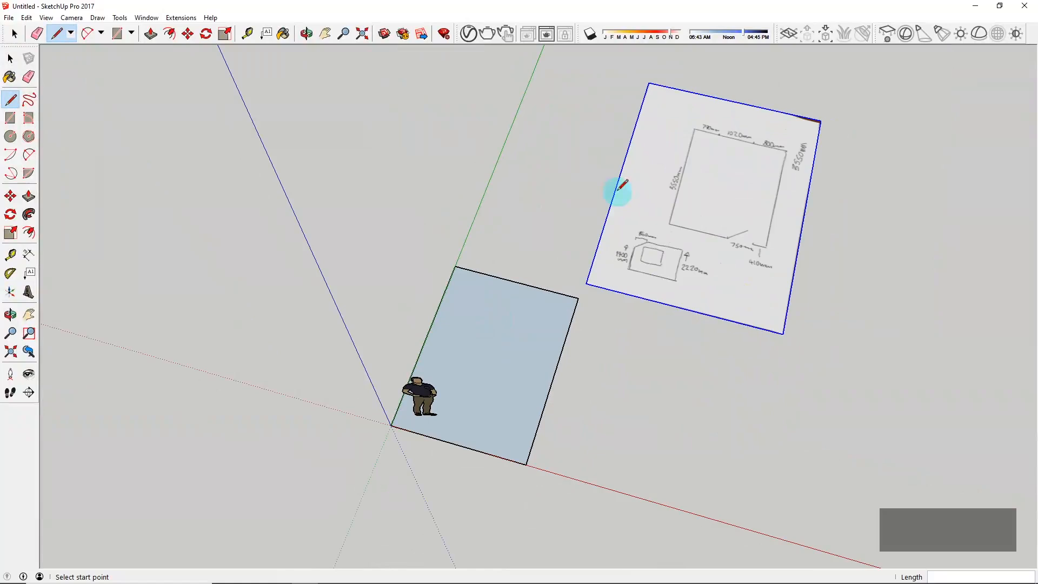
pyautogui.scroll(4, 520, 283)
pyautogui.scroll(-2, 540, 295)
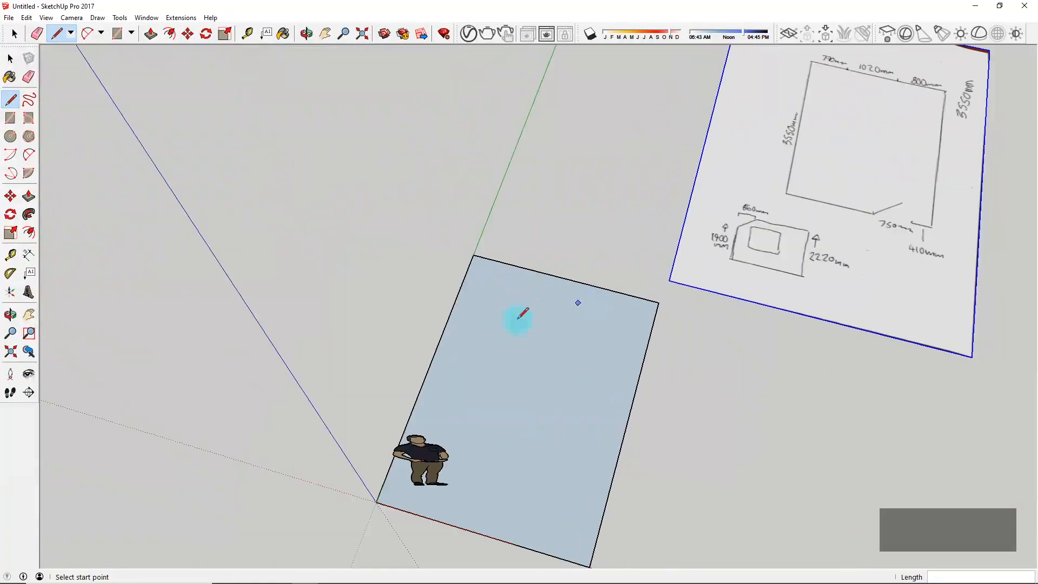
pyautogui.scroll(-2, 518, 318)
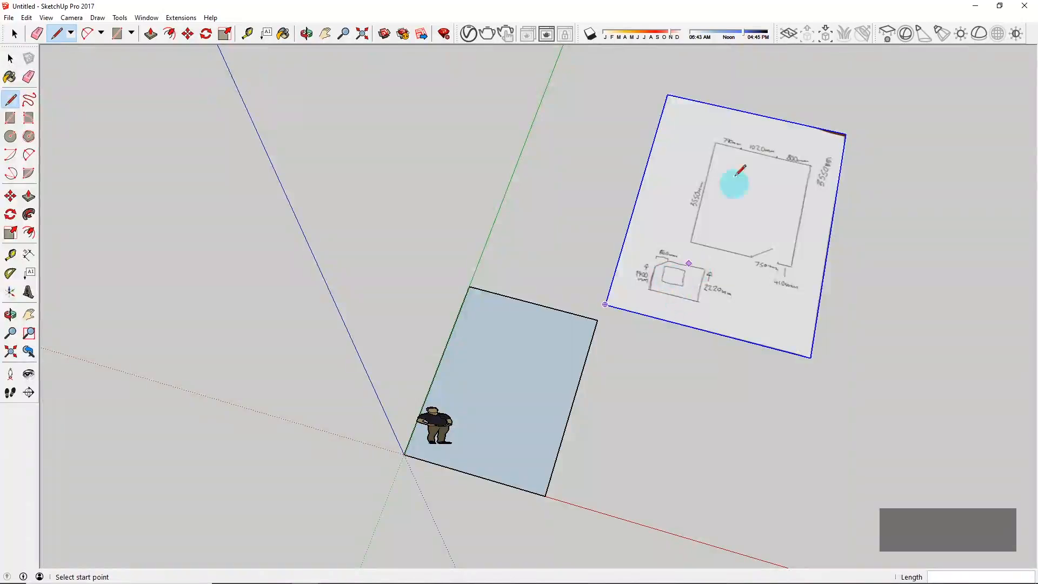
# Step: Mark both ends of the 1020 mm segment on the far wall edge with short inward lines, about 95 mm long
pyautogui.scroll(4, 572, 274)
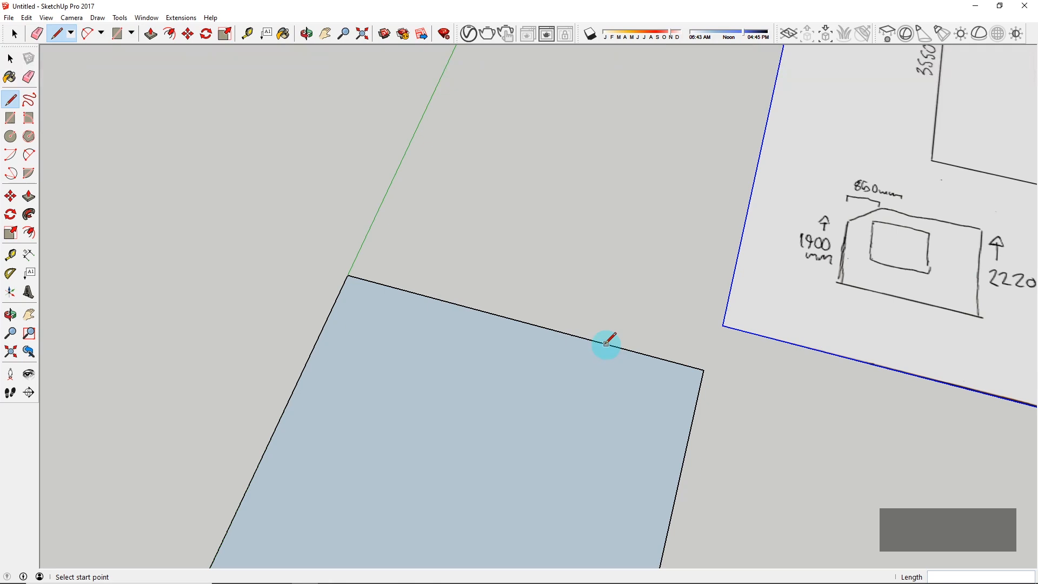
pyautogui.click(588, 339)
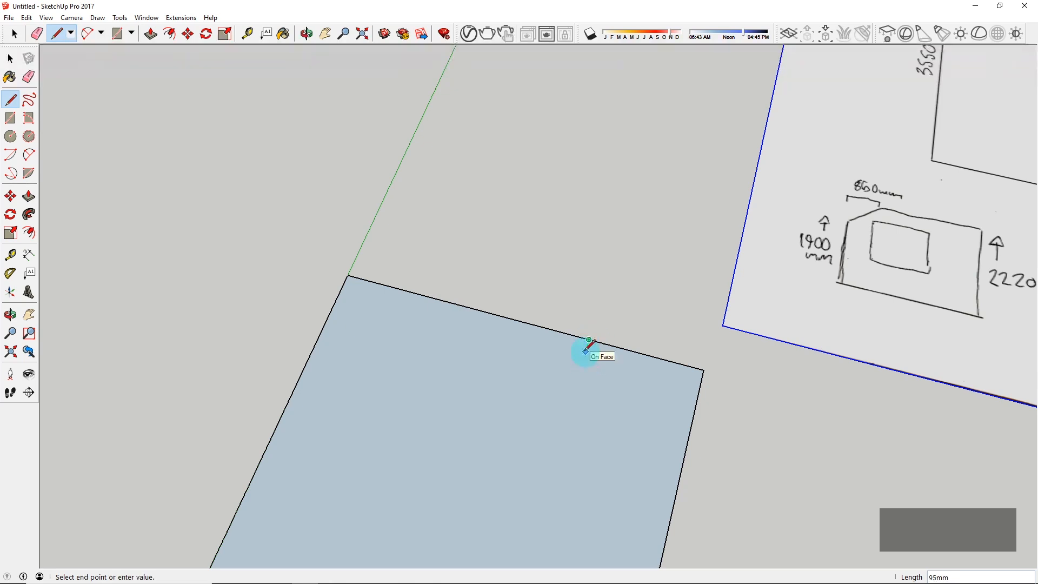
pyautogui.press('Escape')
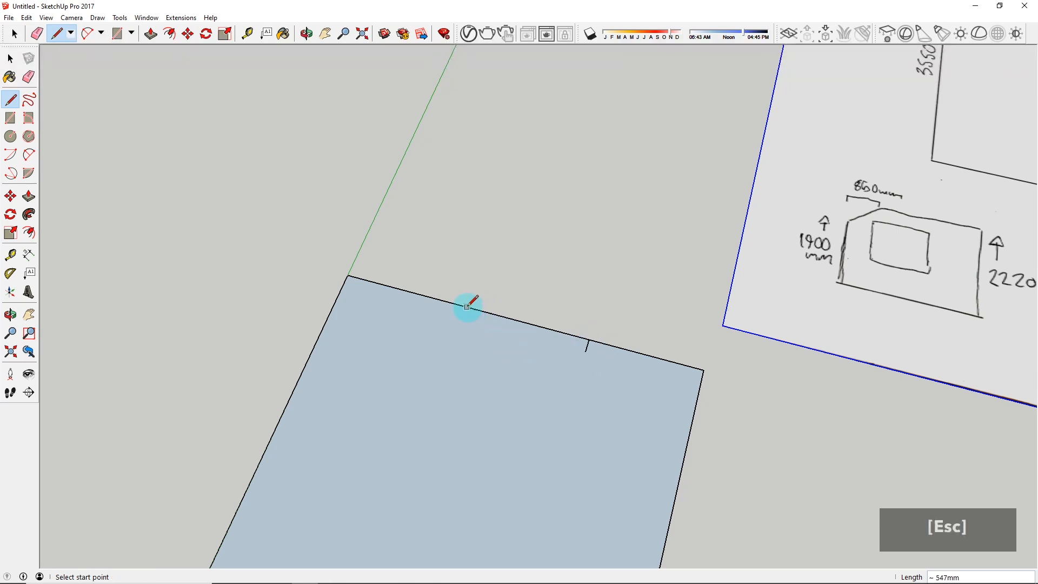
pyautogui.click(447, 302)
pyautogui.click(444, 315)
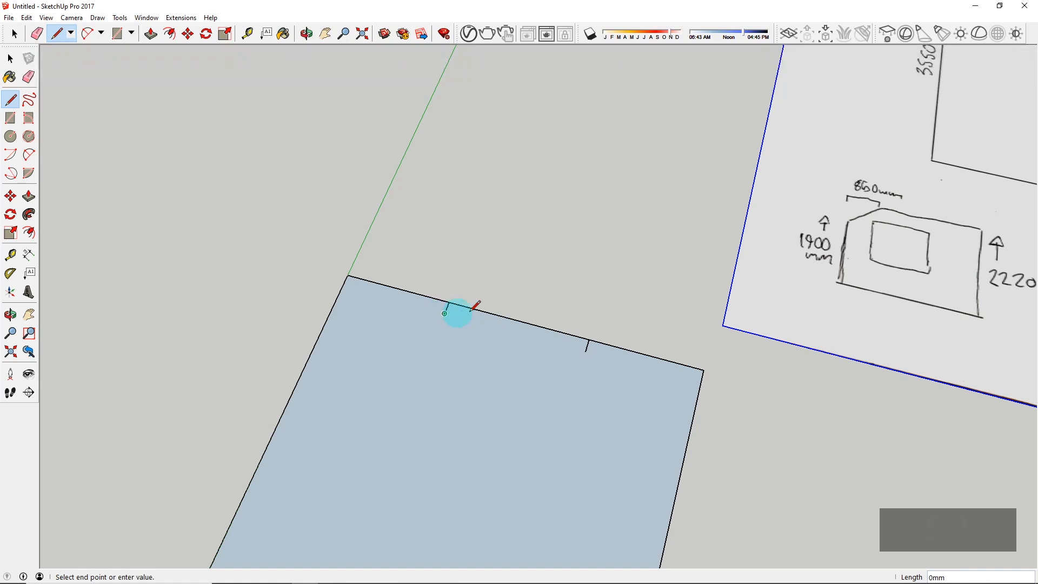
pyautogui.scroll(-1, 567, 301)
pyautogui.press('Escape')
pyautogui.scroll(-5, 562, 302)
pyautogui.scroll(-2, 566, 395)
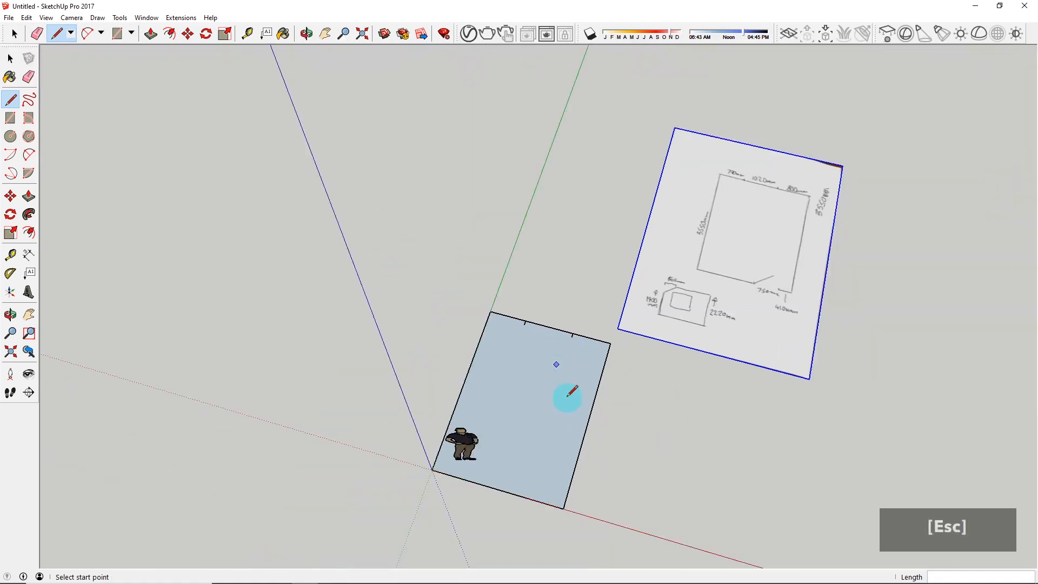
# Step: Mark both ends of the 750 mm door segment on the red-axis wall edge with short inward lines, about 145 mm long
pyautogui.scroll(6, 551, 521)
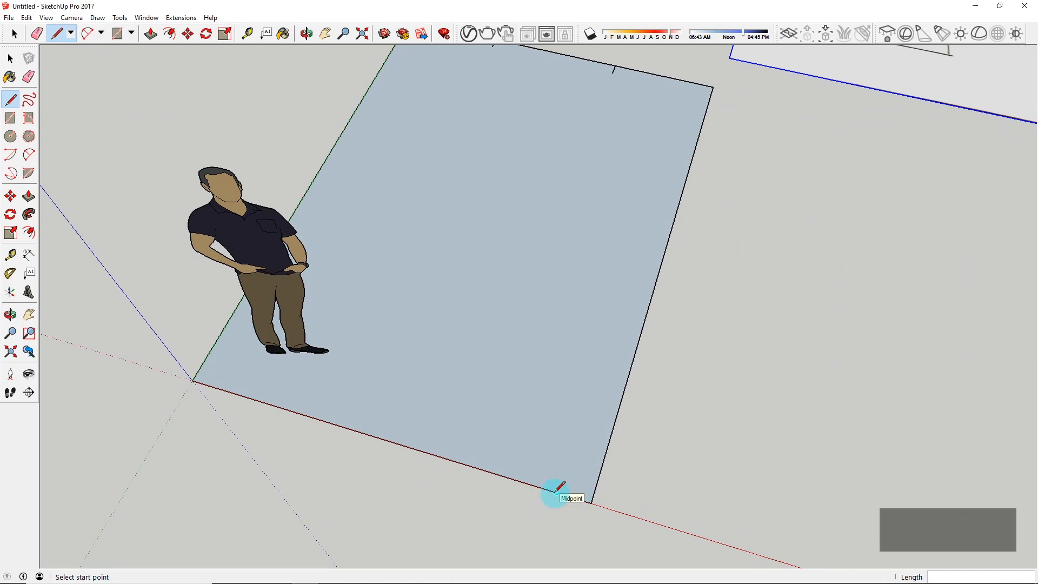
pyautogui.click(523, 482)
pyautogui.click(528, 468)
pyautogui.press('Escape')
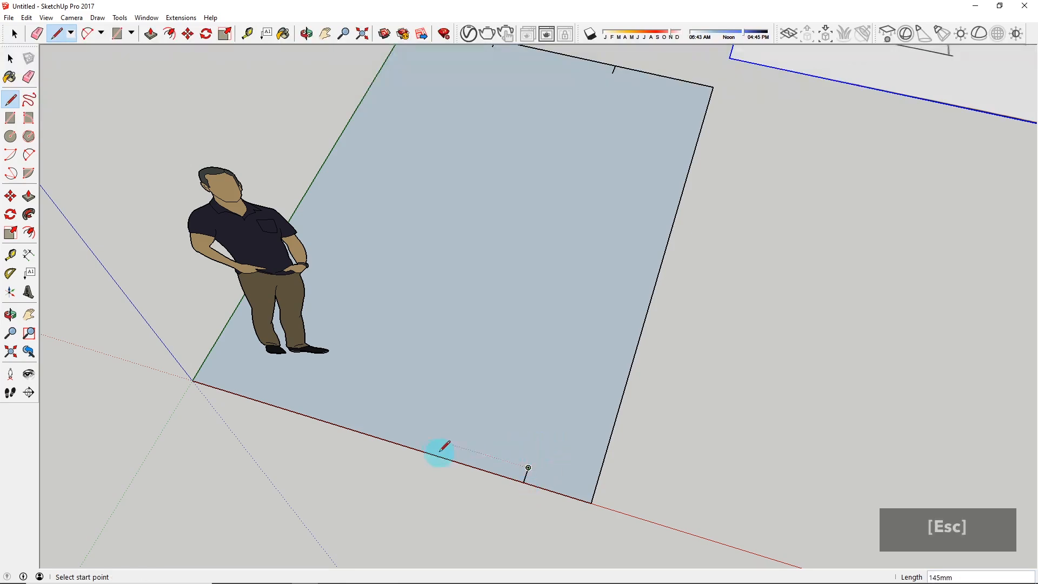
pyautogui.click(405, 445)
pyautogui.click(408, 433)
pyautogui.scroll(-2, 480, 409)
pyautogui.press('space')
pyautogui.moveTo(516, 433)
pyautogui.mouseDown(button='middle')
pyautogui.moveTo(495, 347)
pyautogui.moveTo(477, 436)
pyautogui.mouseUp(button='middle')
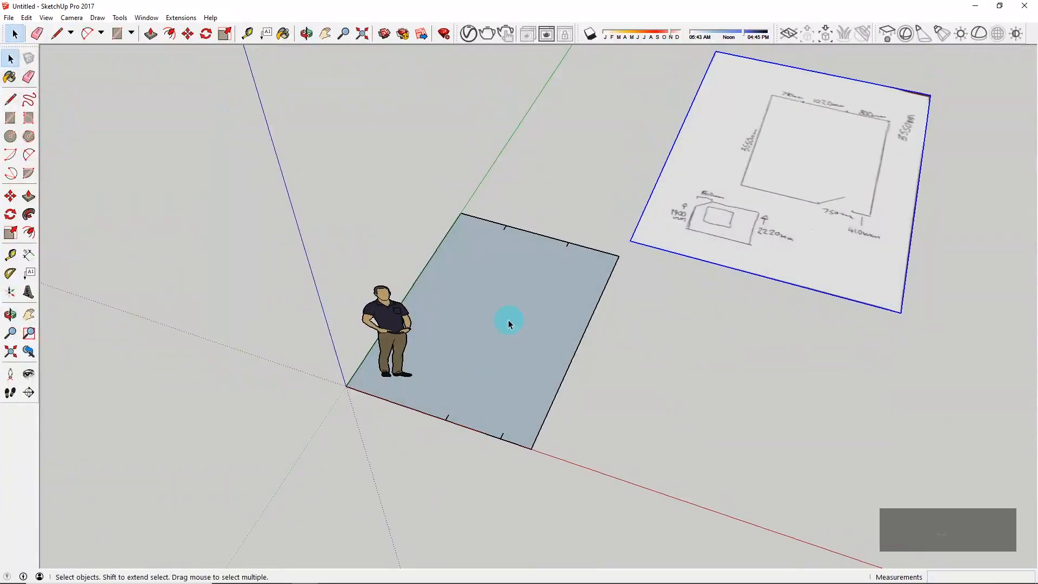
# Step: Move the scale figure about 1496 mm off the floor face to the empty ground beside the origin
pyautogui.moveTo(463, 274); pyautogui.dragTo(421, 357, button='middle')
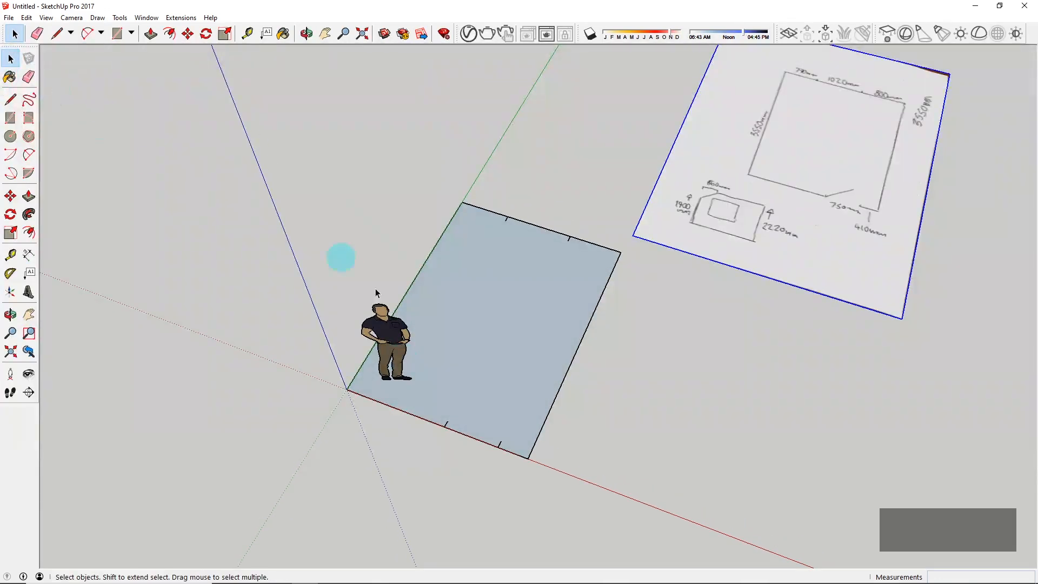
pyautogui.click(405, 378)
pyautogui.press('m')
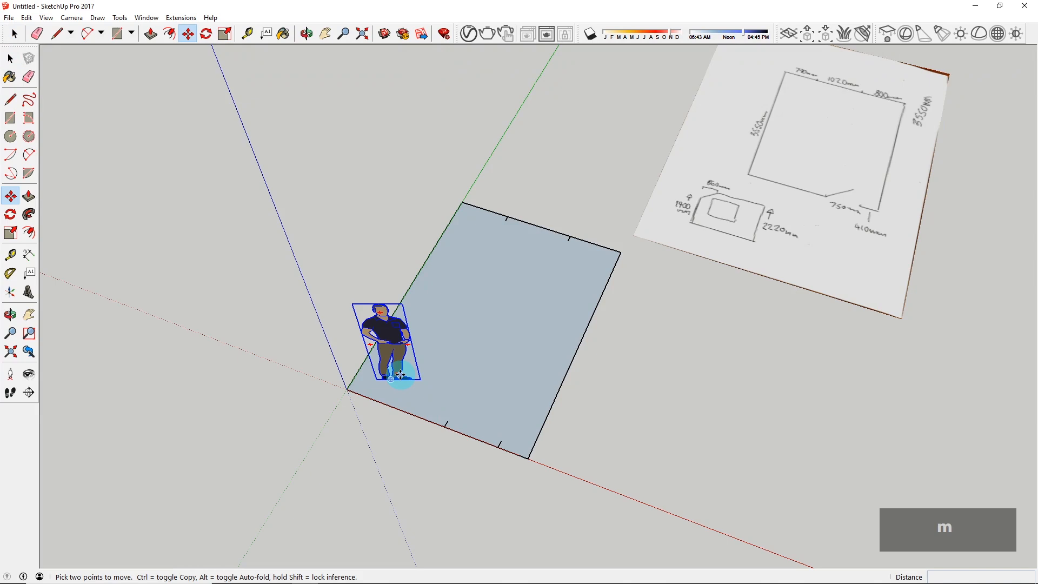
pyautogui.click(404, 378)
pyautogui.click(295, 347)
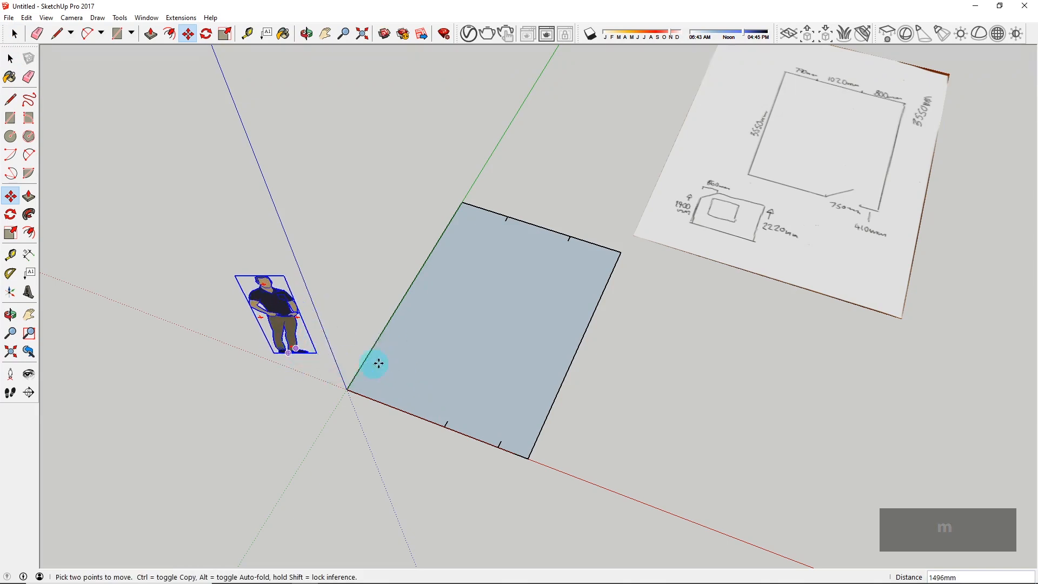
pyautogui.moveTo(378, 364); pyautogui.dragTo(344, 315, button='middle')
pyautogui.press('space')
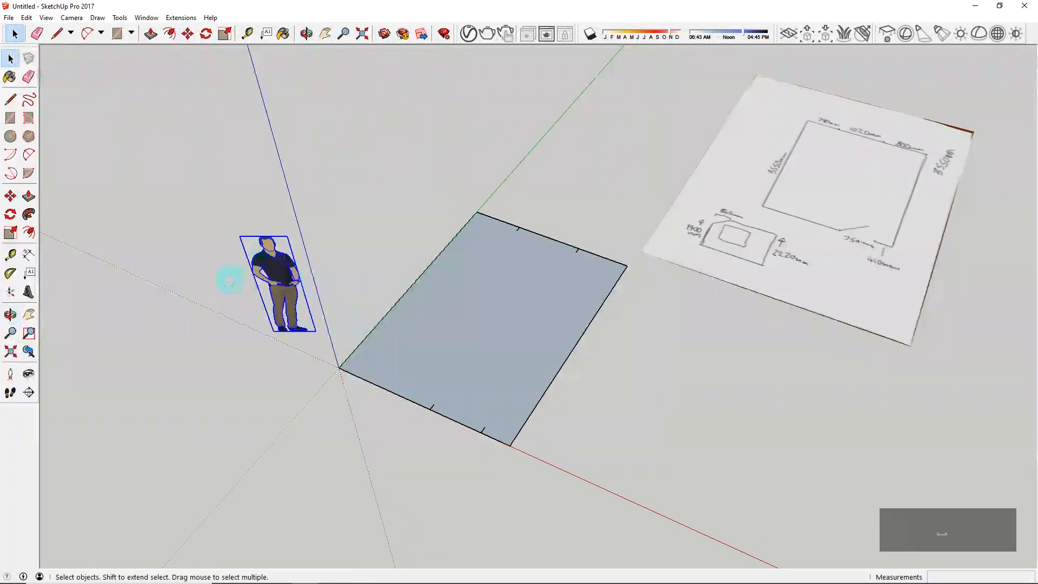
# Step: Measure the scale figure's height from head to feet with the Line tool, without keeping a line
pyautogui.moveTo(303, 266)
pyautogui.mouseDown(button='middle')
pyautogui.moveTo(308, 301)
pyautogui.moveTo(297, 238)
pyautogui.moveTo(212, 273)
pyautogui.mouseUp(button='middle')
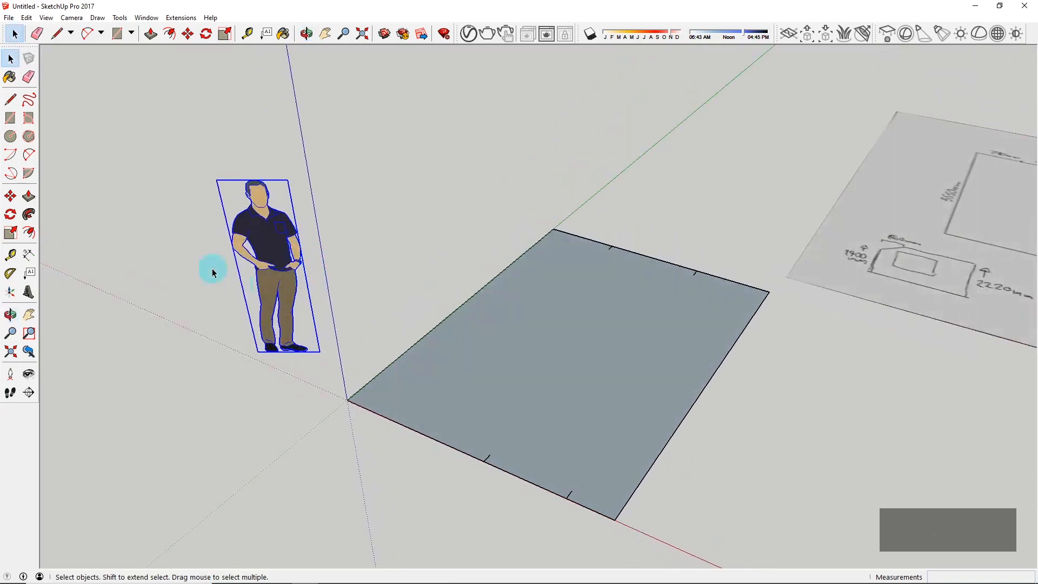
pyautogui.scroll(-2, 363, 256)
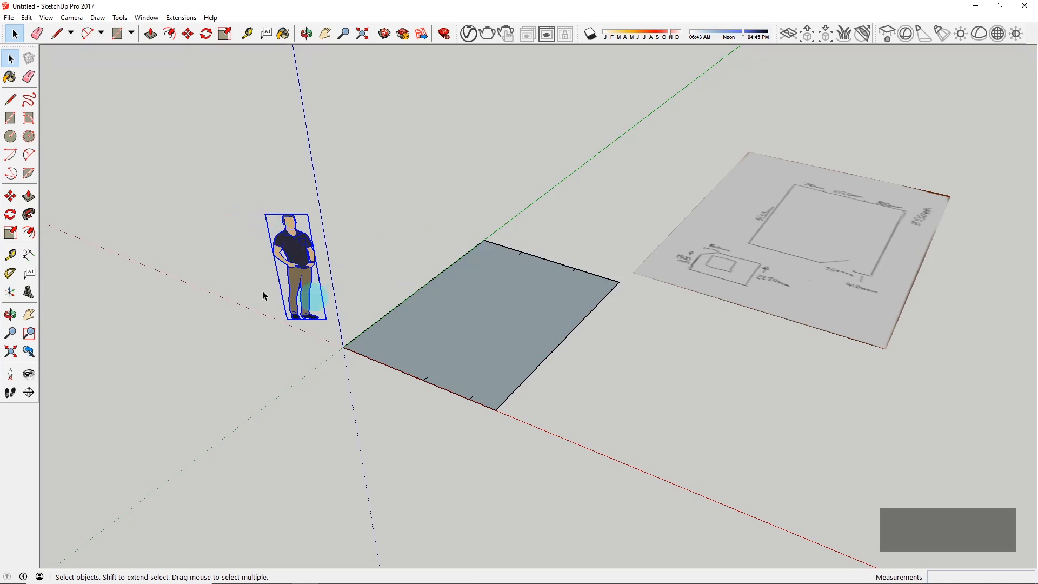
pyautogui.scroll(2, 273, 272)
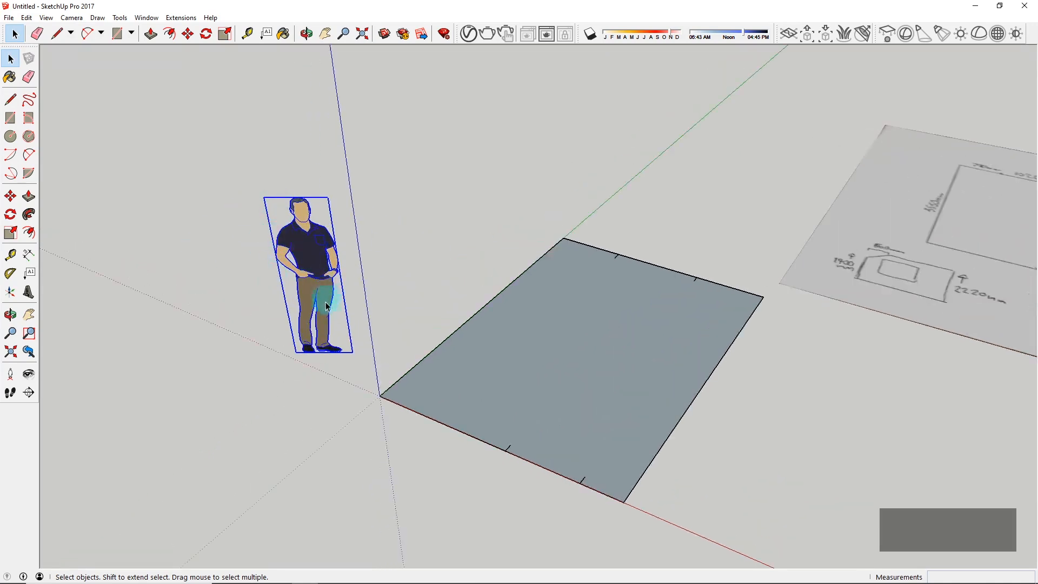
pyautogui.press('l')
pyautogui.click(298, 197)
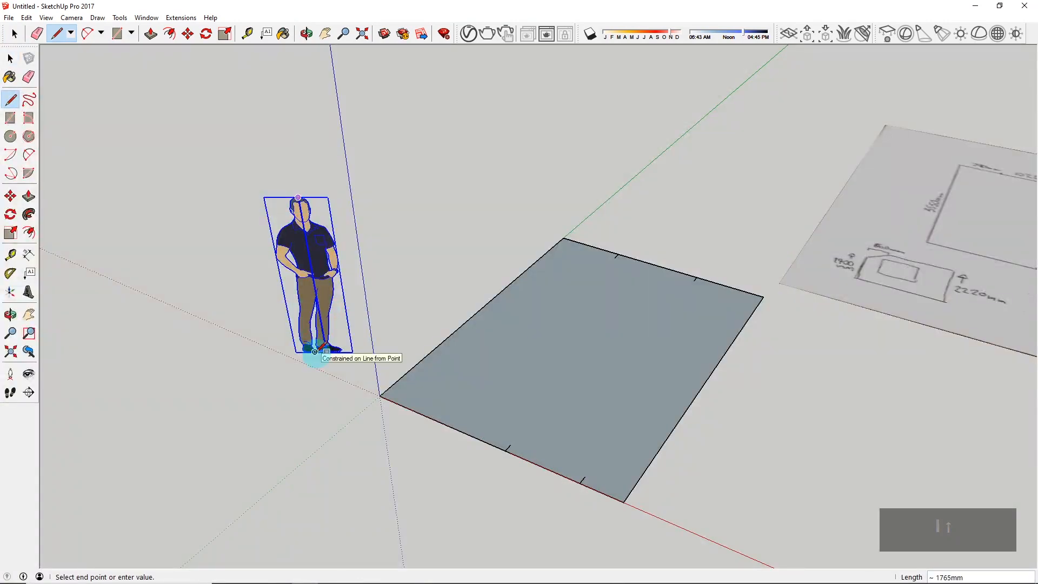
pyautogui.press('Escape')
pyautogui.moveTo(315, 352)
pyautogui.mouseDown(button='middle')
pyautogui.moveTo(273, 290)
pyautogui.moveTo(294, 303)
pyautogui.moveTo(287, 339)
pyautogui.moveTo(335, 340)
pyautogui.mouseUp(button='middle')
pyautogui.scroll(3, 405, 343)
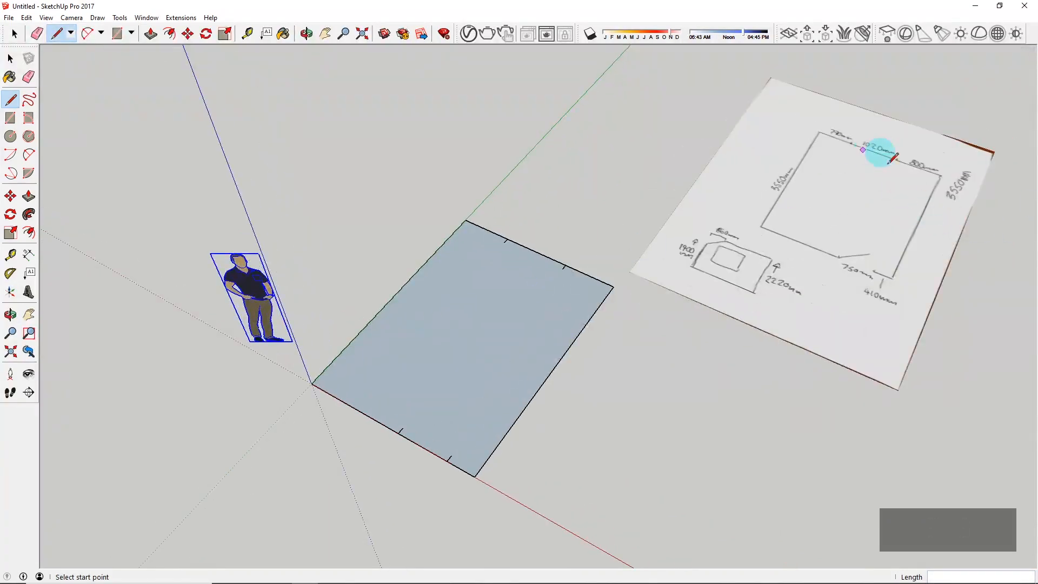
pyautogui.moveTo(766, 179)
pyautogui.mouseDown(button='middle')
pyautogui.moveTo(760, 319)
pyautogui.moveTo(815, 213)
pyautogui.moveTo(793, 278)
pyautogui.moveTo(686, 227)
pyautogui.mouseUp(button='middle')
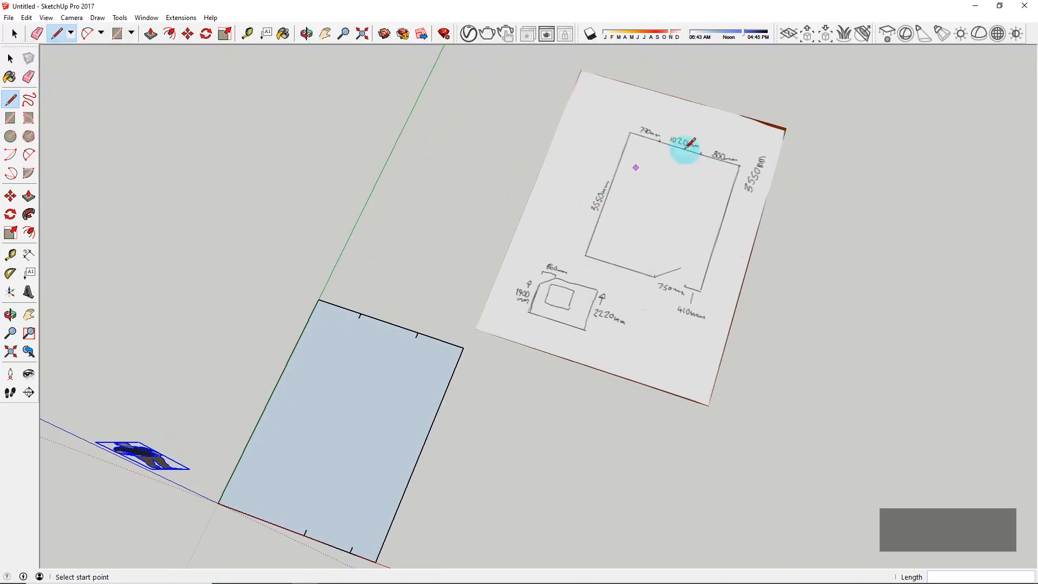
pyautogui.scroll(-3, 691, 143)
pyautogui.scroll(4, 417, 346)
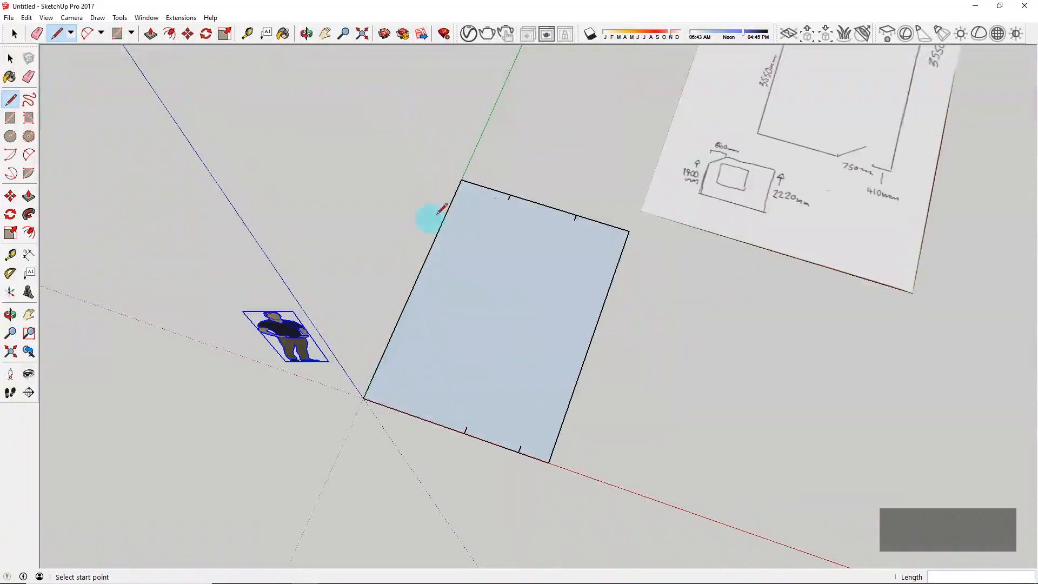
# Step: Group the floor face with all its edges and opening marks, and activate the Move tool on the group
pyautogui.moveTo(593, 352); pyautogui.dragTo(562, 283, button='middle')
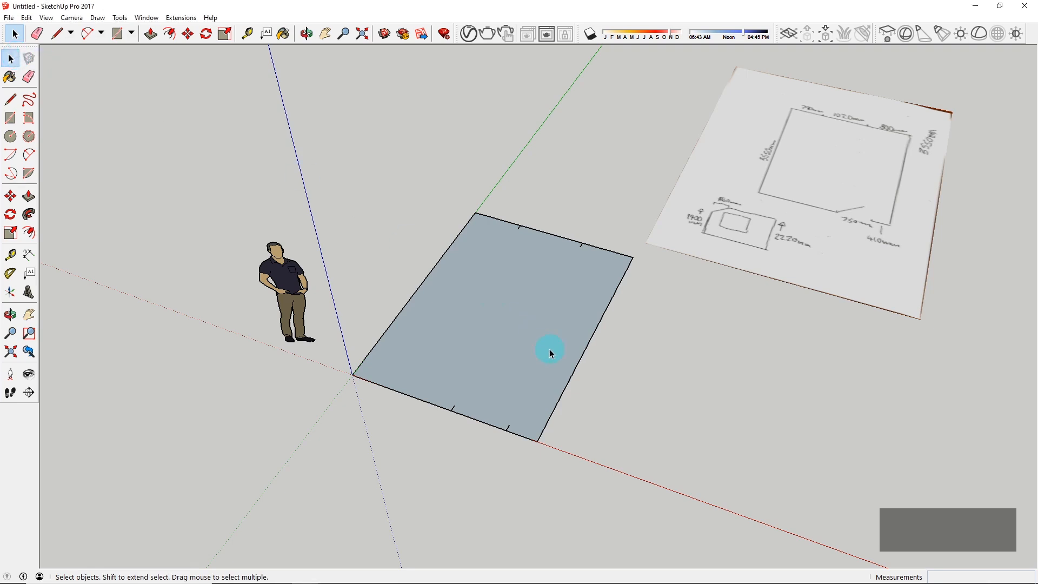
pyautogui.click(518, 312)
pyautogui.doubleClick(547, 300)
pyautogui.moveTo(544, 277); pyautogui.dragTo(533, 337, button='middle')
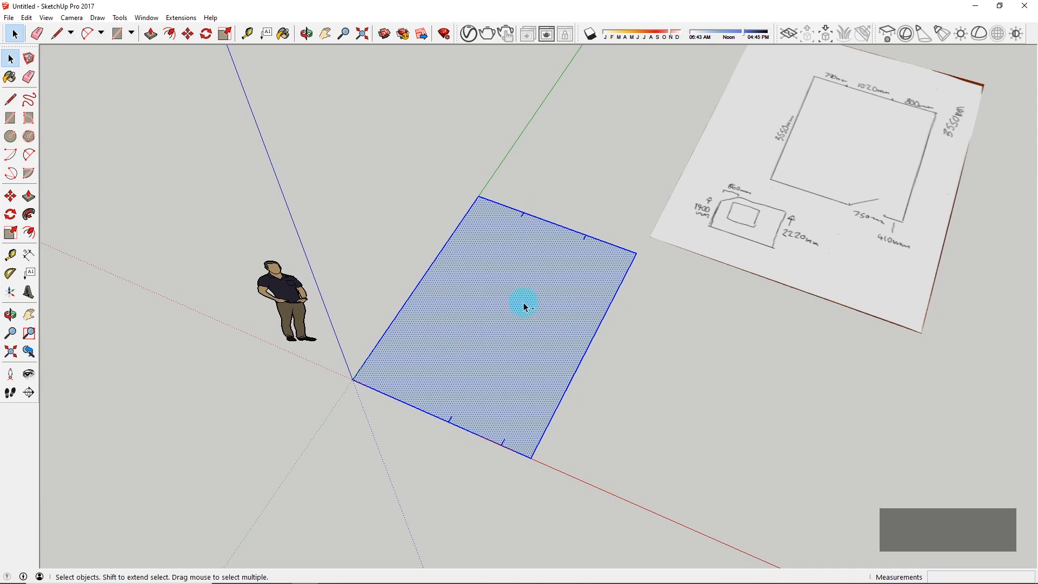
pyautogui.hotkey('ctrl', 'g')
pyautogui.moveTo(636, 331); pyautogui.dragTo(555, 281, button='middle')
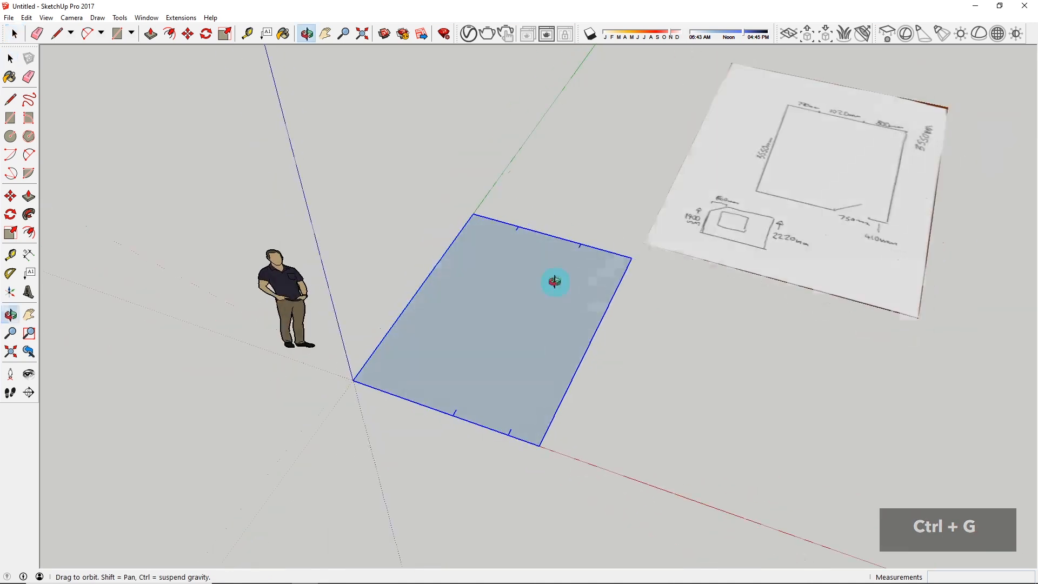
pyautogui.press('m')
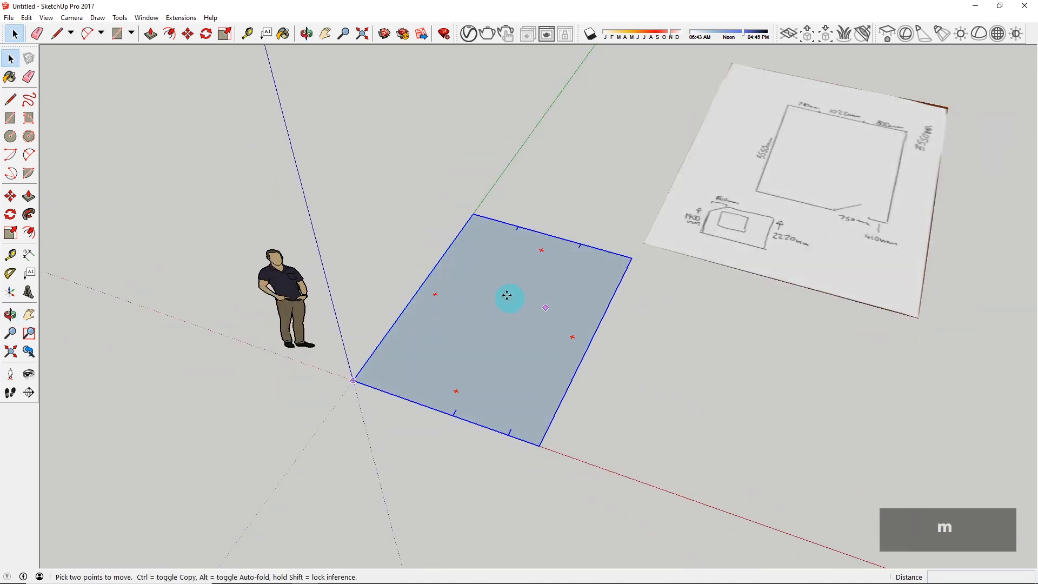
# Step: Draw a rectangular wall strip outside the 3550 mm floor edge opposite the green axis, about 111 mm wide
pyautogui.moveTo(631, 294); pyautogui.dragTo(598, 338, button='middle')
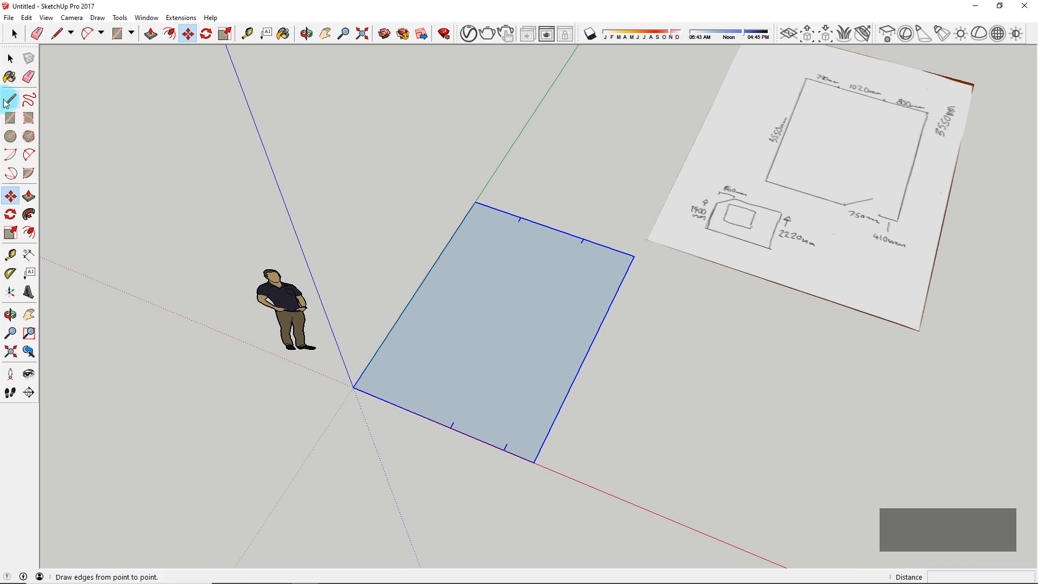
pyautogui.click(10, 118)
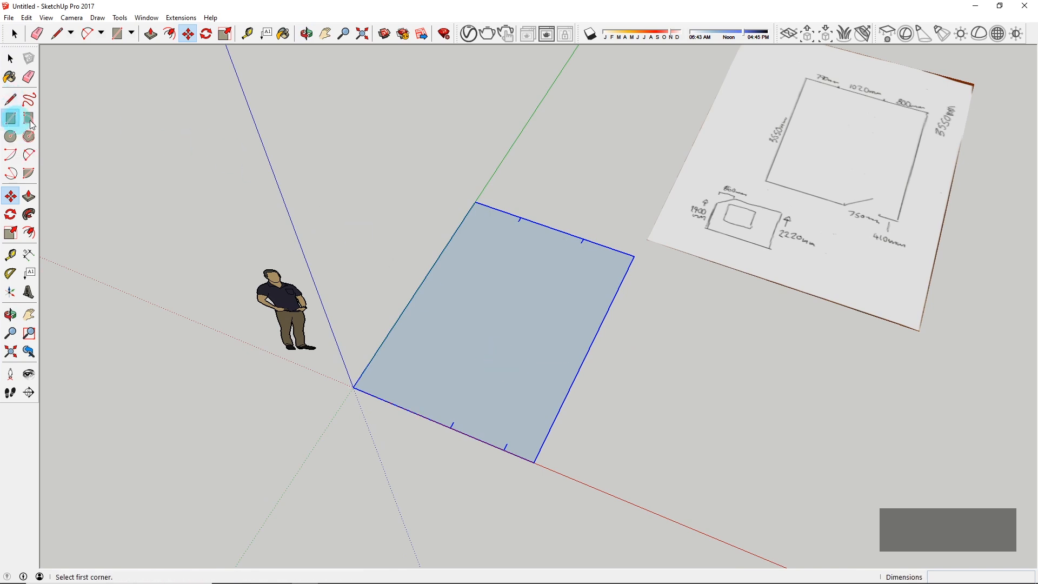
pyautogui.click(534, 463)
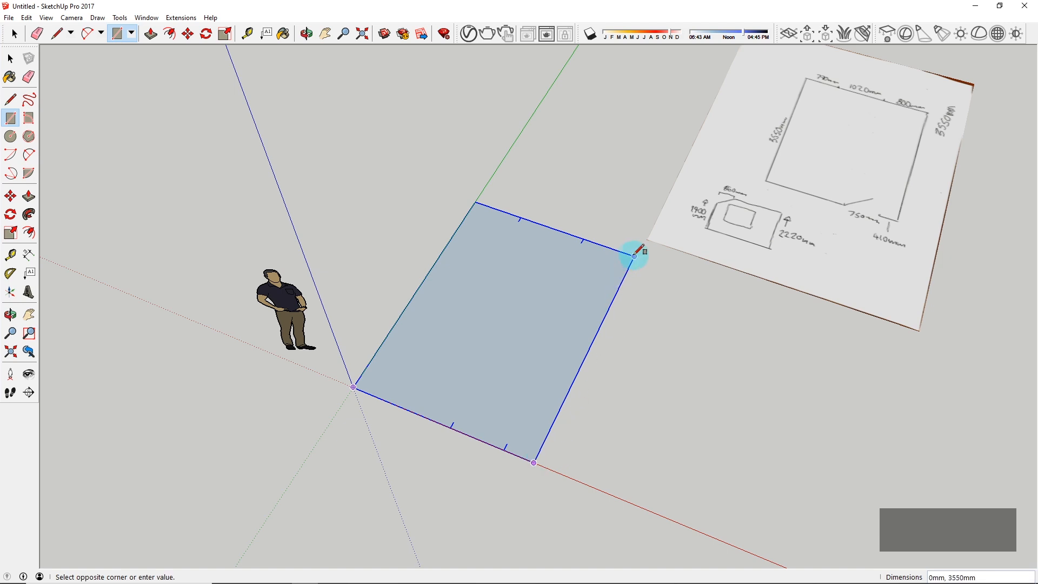
pyautogui.scroll(4, 648, 260)
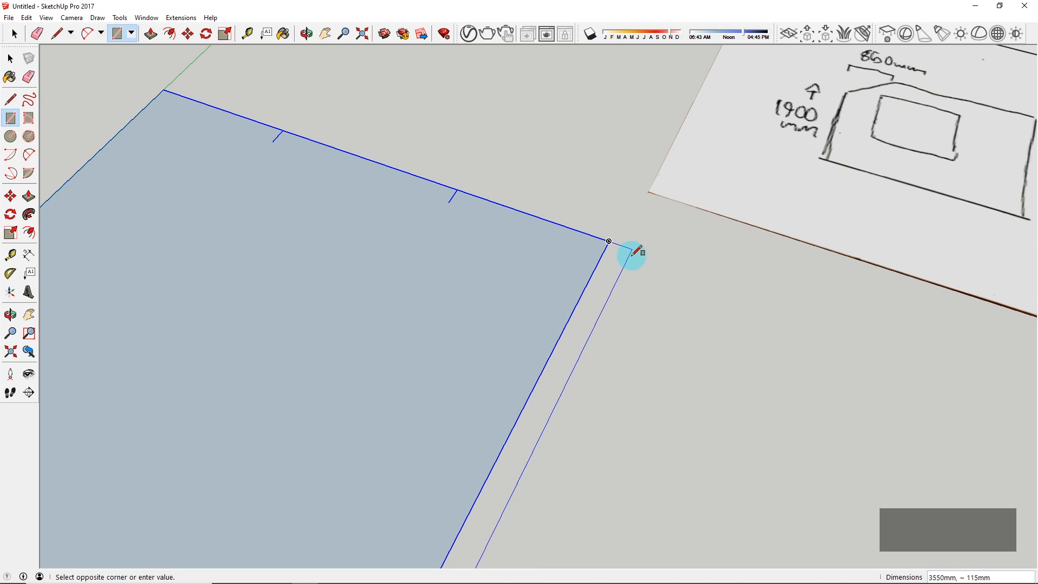
pyautogui.click(632, 249)
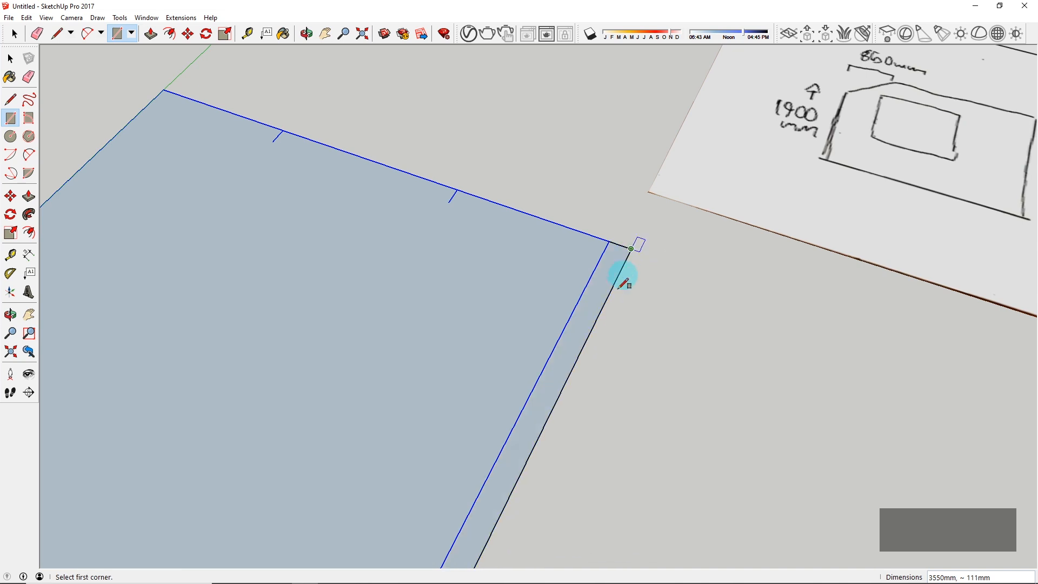
# Step: Group the new strip's face with its edges and open the group for editing
pyautogui.scroll(-6, 624, 282)
pyautogui.press('space')
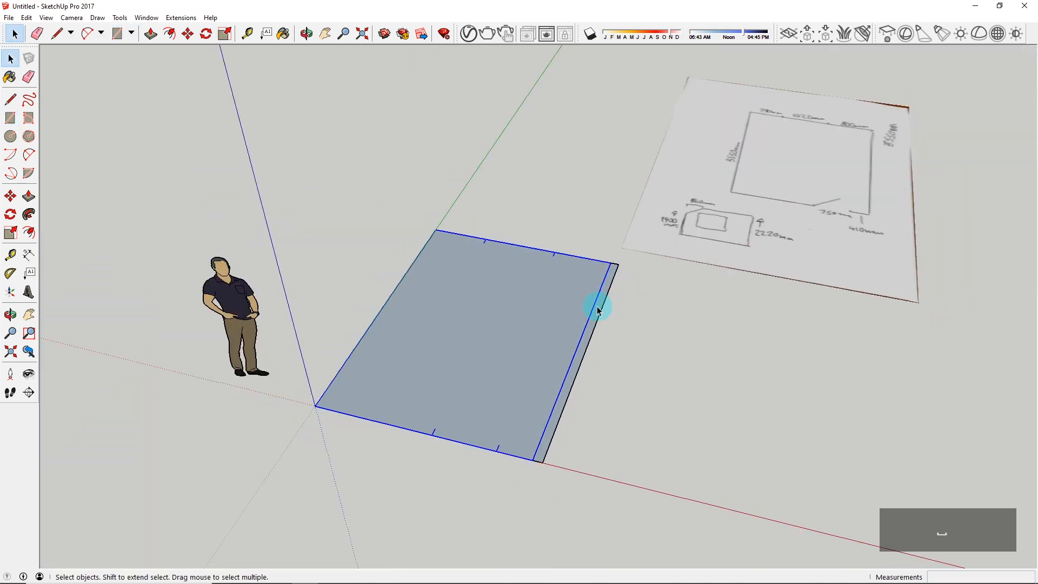
pyautogui.click(598, 312)
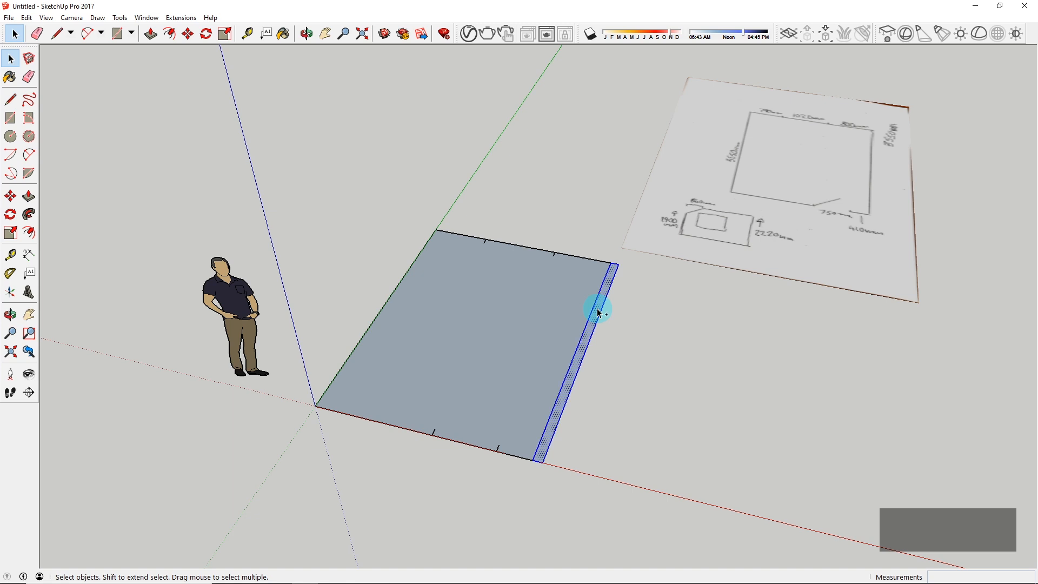
pyautogui.hotkey('ctrl', 'g')
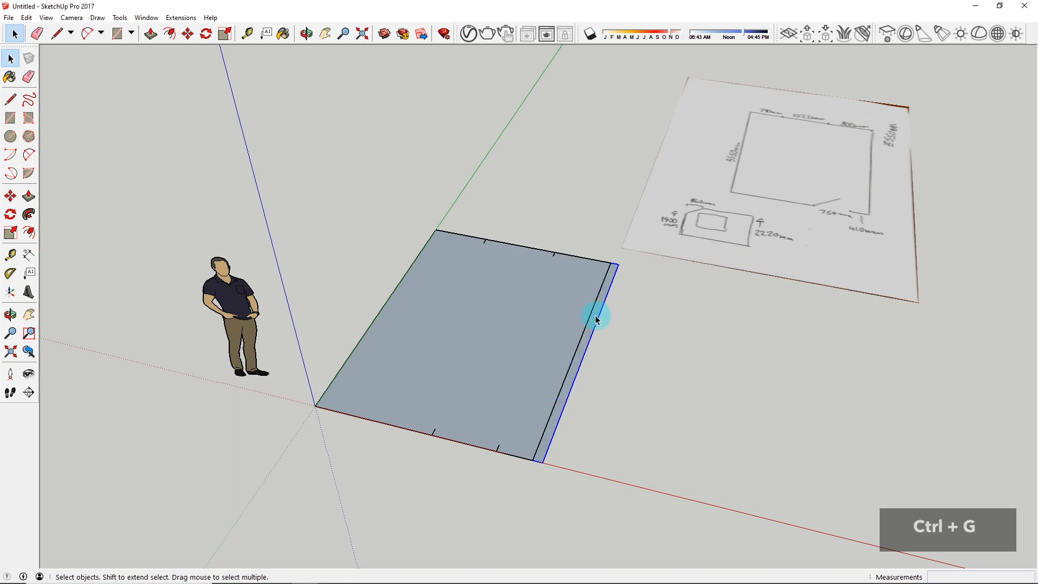
pyautogui.doubleClick(596, 318)
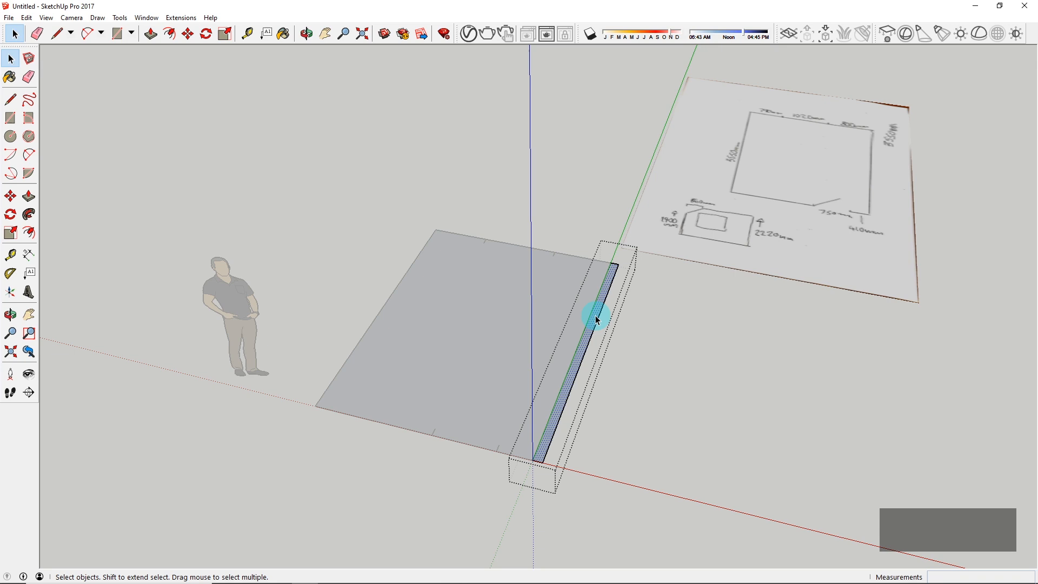
# Step: Push/Pull the strip up into a wall at the plan's 2220 mm height, and leave the group
pyautogui.press('p')
pyautogui.moveTo(597, 317); pyautogui.dragTo(598, 243)
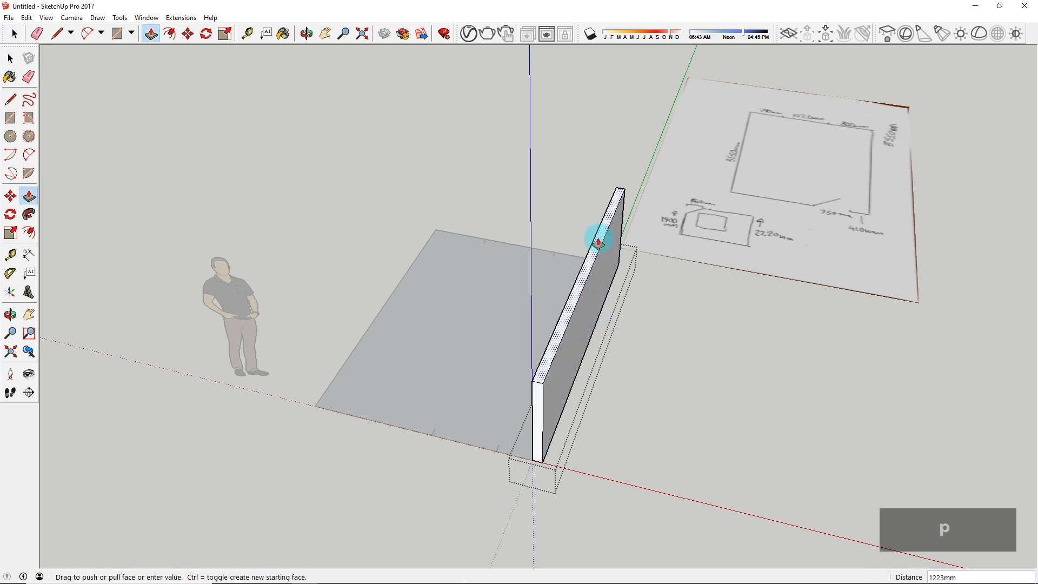
pyautogui.moveTo(598, 244)
pyautogui.mouseDown()
pyautogui.moveTo(641, 223)
pyautogui.moveTo(767, 232)
pyautogui.moveTo(767, 244)
pyautogui.moveTo(704, 227)
pyautogui.moveTo(614, 231)
pyautogui.moveTo(760, 225)
pyautogui.moveTo(647, 225)
pyautogui.moveTo(571, 200)
pyautogui.mouseUp()
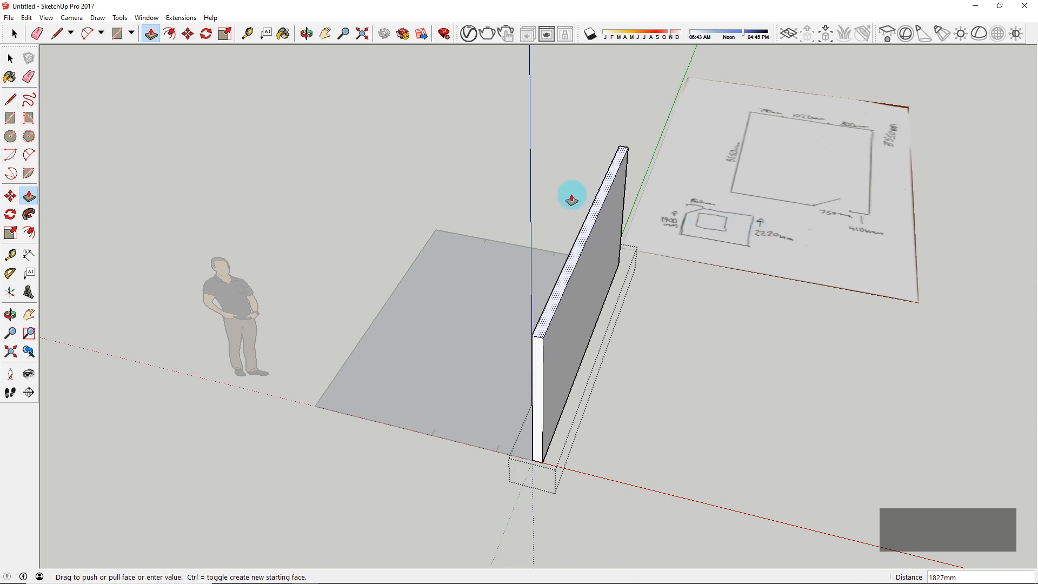
pyautogui.write('20')
pyautogui.press('Return')
pyautogui.moveTo(467, 250); pyautogui.dragTo(646, 239, button='middle')
pyautogui.scroll(-2, 632, 273)
pyautogui.press('Escape')
pyautogui.press('space')
pyautogui.press('Escape')
# Step: Draw a wall strip about 2701 by 140 mm outside the floor edge opposite the red axis, from the first wall's outer corner
pyautogui.moveTo(582, 236); pyautogui.dragTo(708, 329, button='middle')
pyautogui.scroll(5, 607, 395)
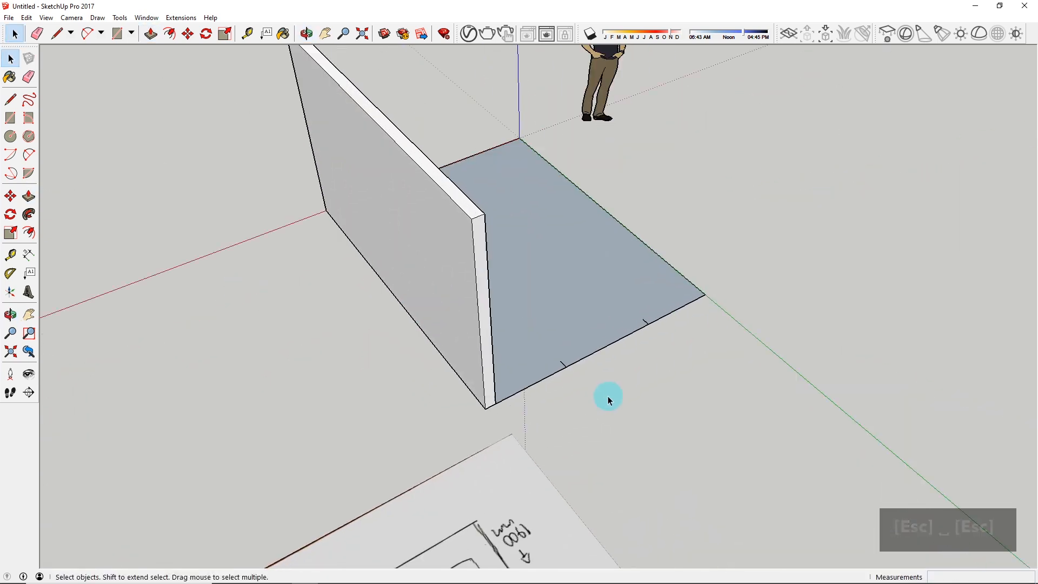
pyautogui.press('r')
pyautogui.click(436, 415)
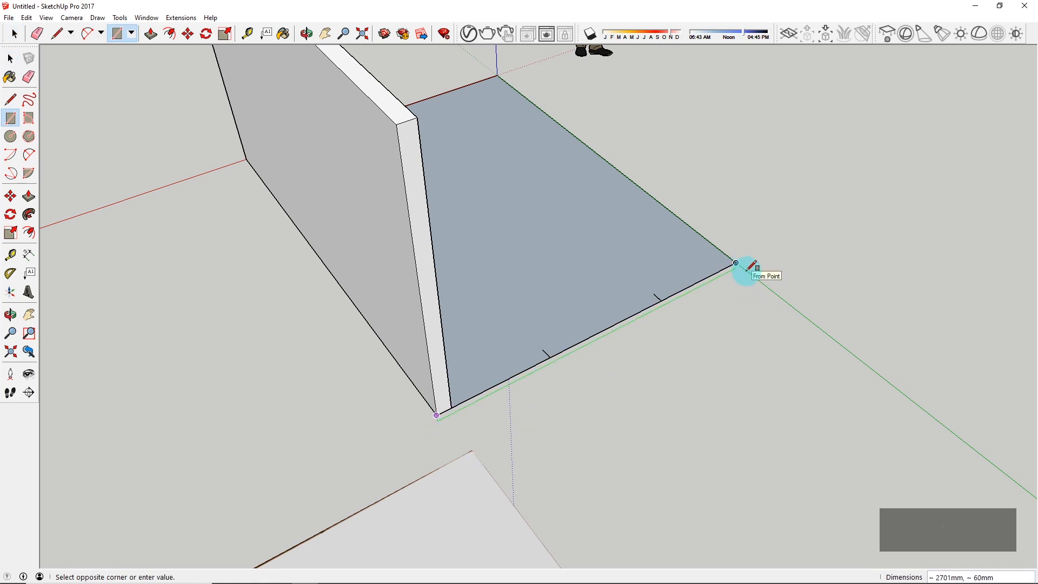
pyautogui.scroll(1, 749, 267)
pyautogui.scroll(1, 754, 271)
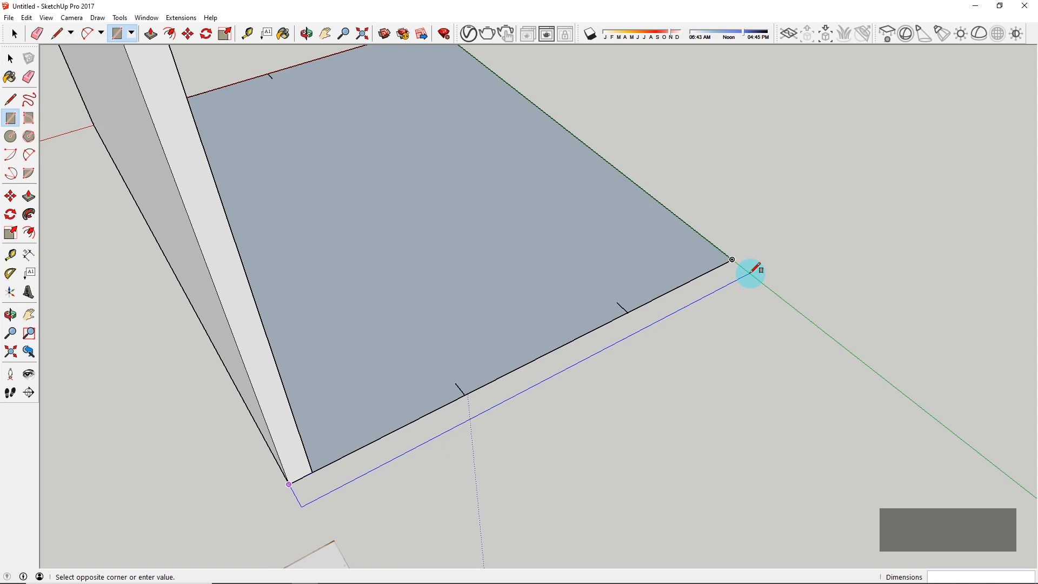
pyautogui.click(755, 268)
# Step: Group the second wall strip with its edges and open that group for editing
pyautogui.press('space')
pyautogui.click(742, 278)
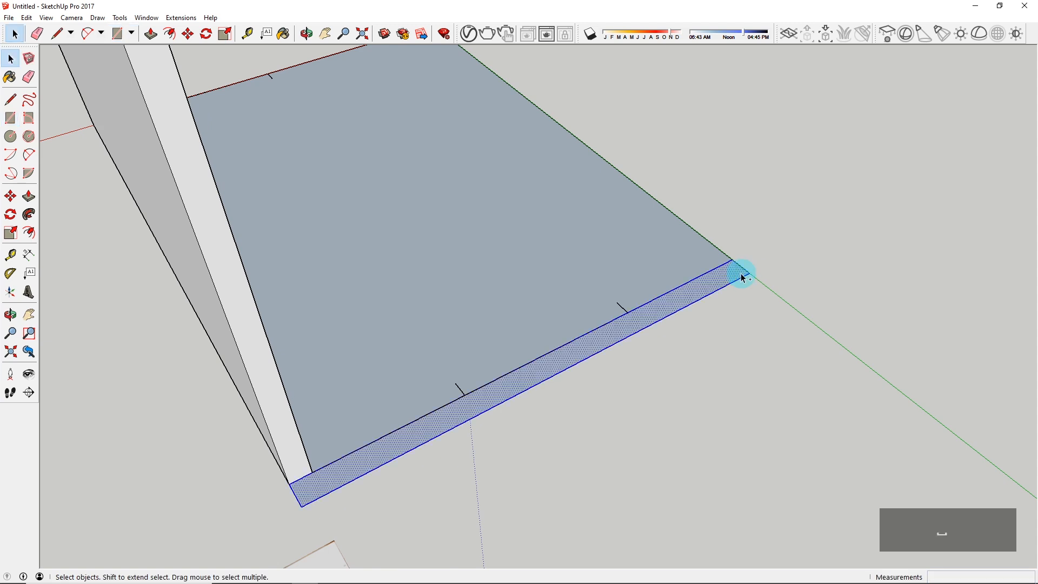
pyautogui.hotkey('ctrl', 'g')
pyautogui.doubleClick(710, 289)
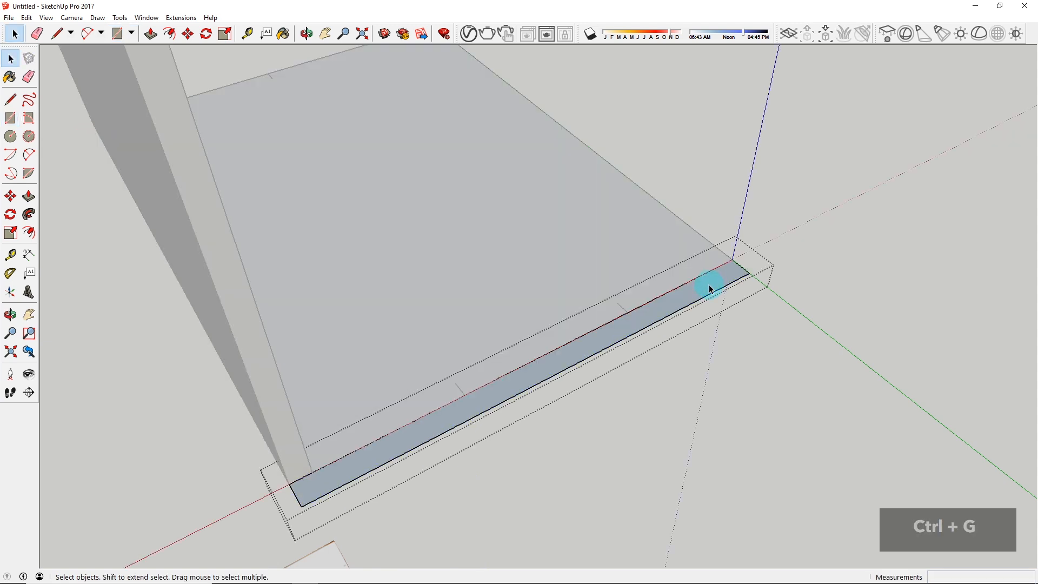
# Step: Push/Pull the second strip up to the top of the first wall and leave the group
pyautogui.press('p')
pyautogui.click(708, 285)
pyautogui.scroll(-5, 712, 271)
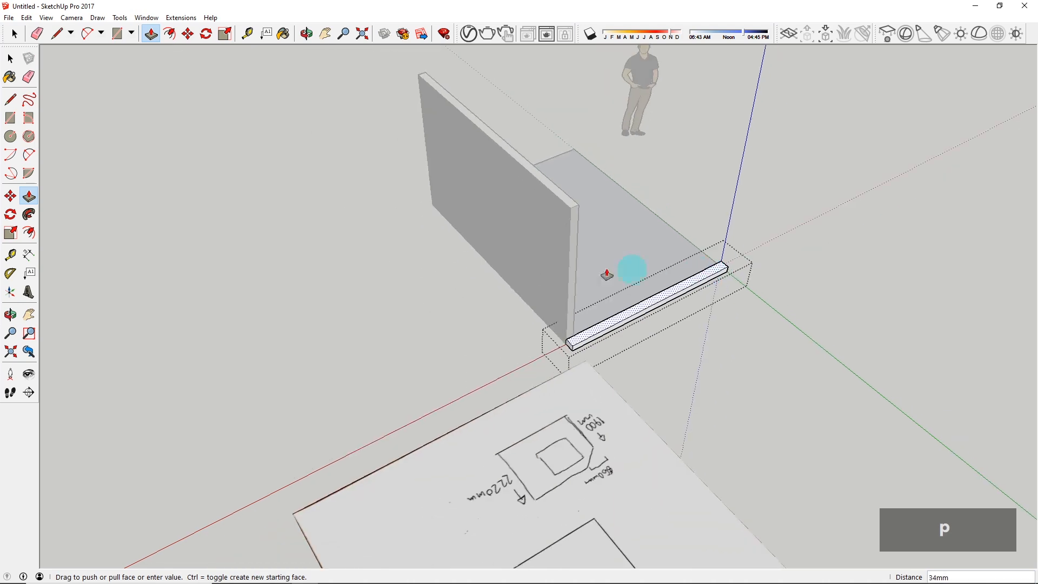
pyautogui.click(563, 192)
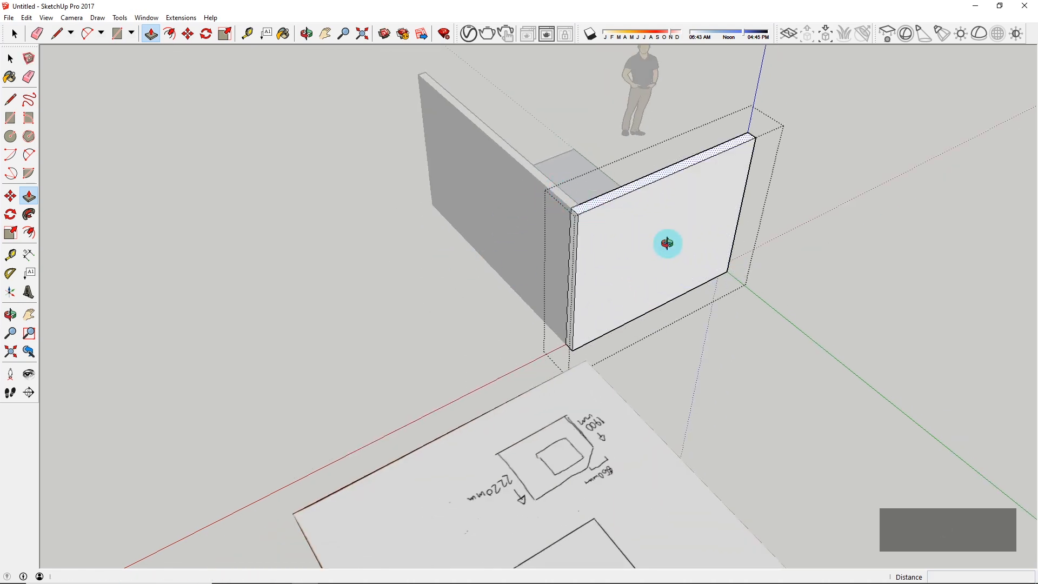
pyautogui.moveTo(667, 244); pyautogui.dragTo(578, 308, button='middle')
pyautogui.press('space')
pyautogui.click(433, 223)
pyautogui.click(637, 322)
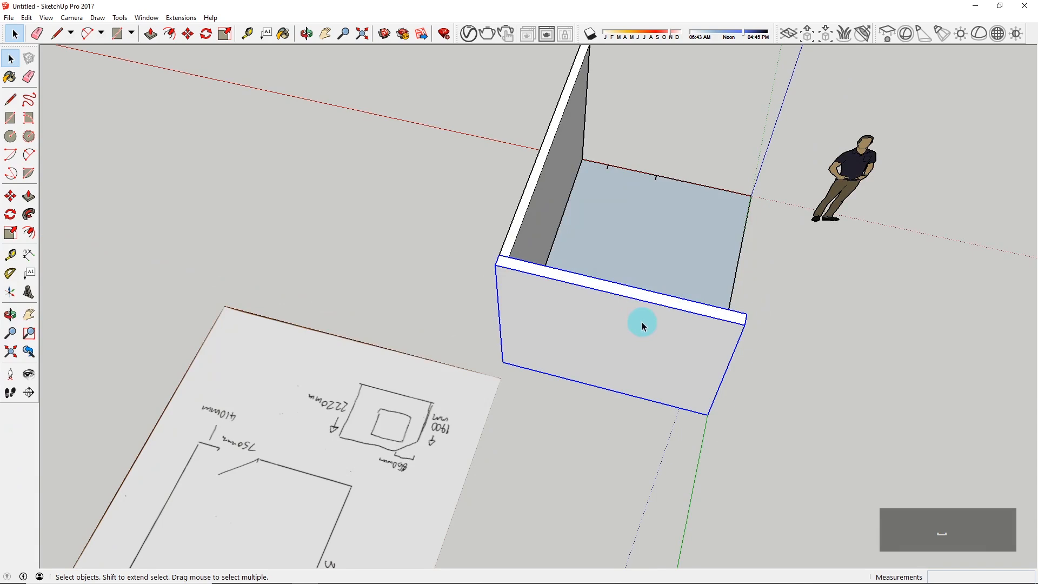
pyautogui.moveTo(639, 322); pyautogui.dragTo(574, 317, button='middle')
pyautogui.doubleClick(574, 318)
pyautogui.scroll(3, 580, 313)
pyautogui.press('p')
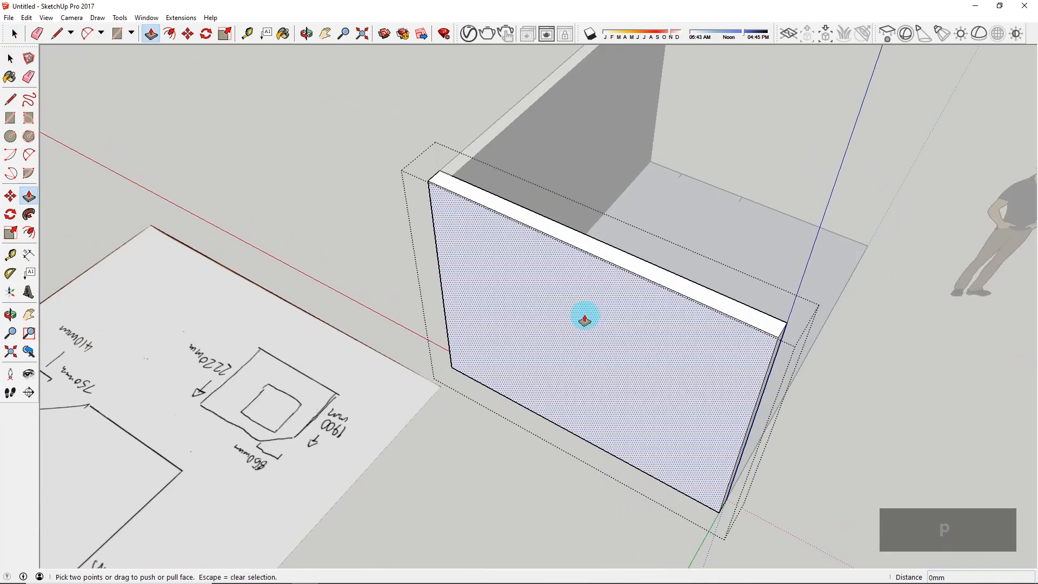
pyautogui.click(563, 294)
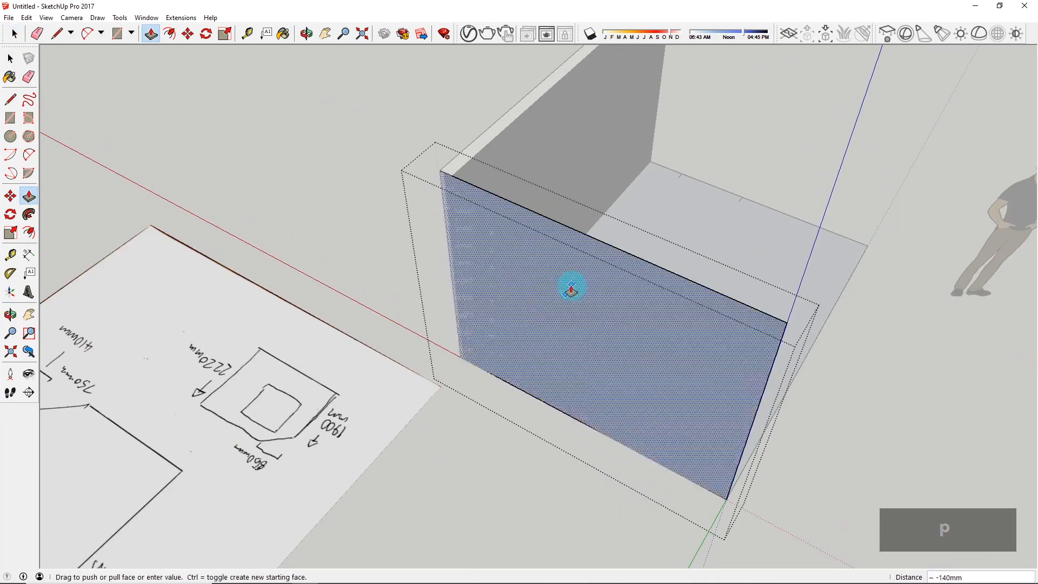
pyautogui.press('Escape')
pyautogui.press('Escape')
# Step: Examine the small wall elevation sketch on the plan for its two side heights and the offset of the sloping part
pyautogui.moveTo(562, 294); pyautogui.dragTo(498, 303, button='middle')
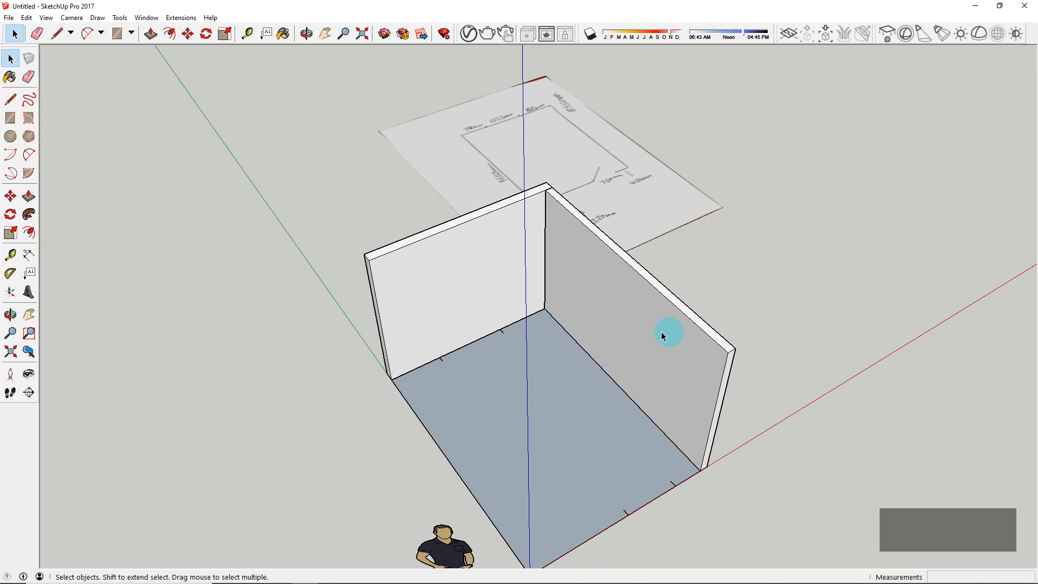
pyautogui.scroll(-3, 551, 331)
pyautogui.moveTo(551, 331)
pyautogui.mouseDown(button='middle')
pyautogui.moveTo(542, 313)
pyautogui.moveTo(690, 255)
pyautogui.mouseUp(button='middle')
pyautogui.scroll(5, 623, 270)
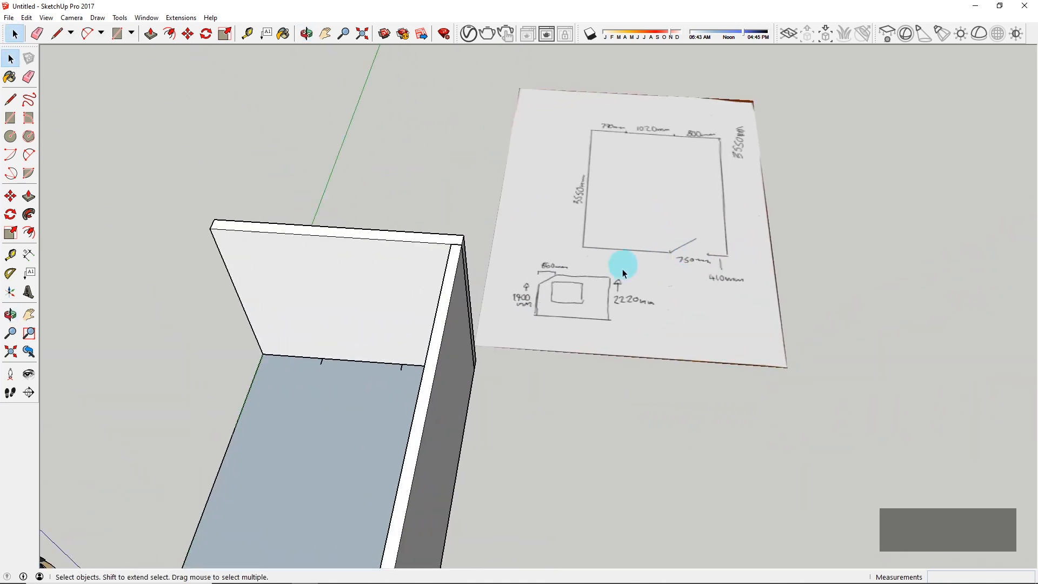
pyautogui.scroll(4, 623, 272)
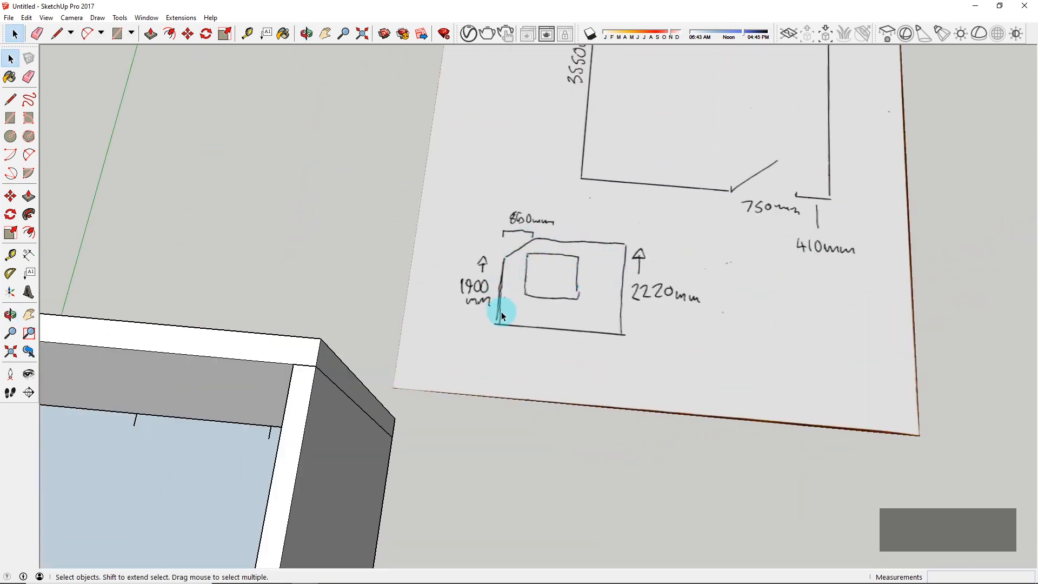
pyautogui.scroll(1, 483, 284)
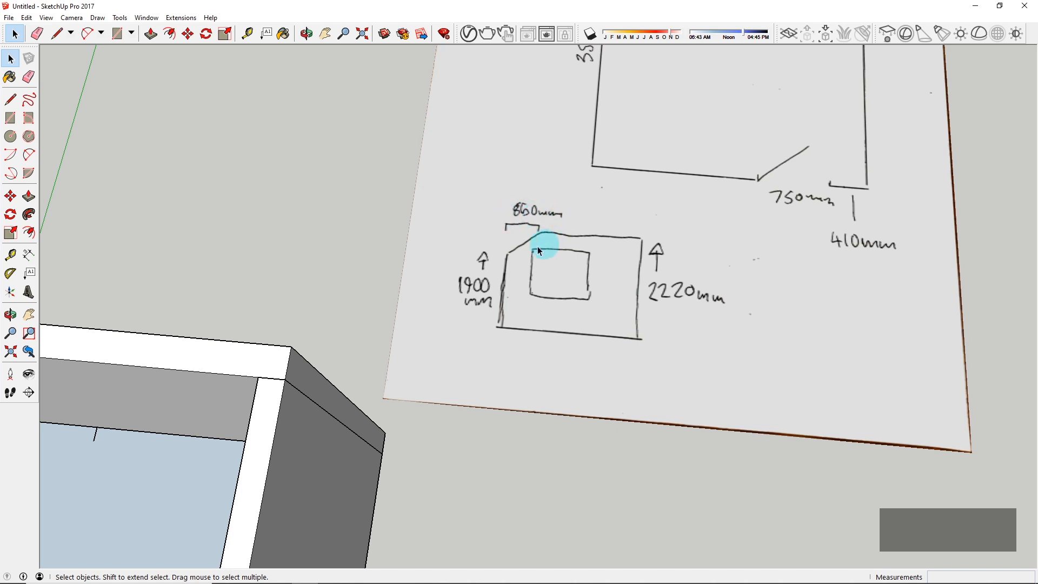
pyautogui.scroll(-6, 495, 233)
pyautogui.moveTo(406, 340); pyautogui.dragTo(462, 258, button='middle')
pyautogui.scroll(3, 468, 260)
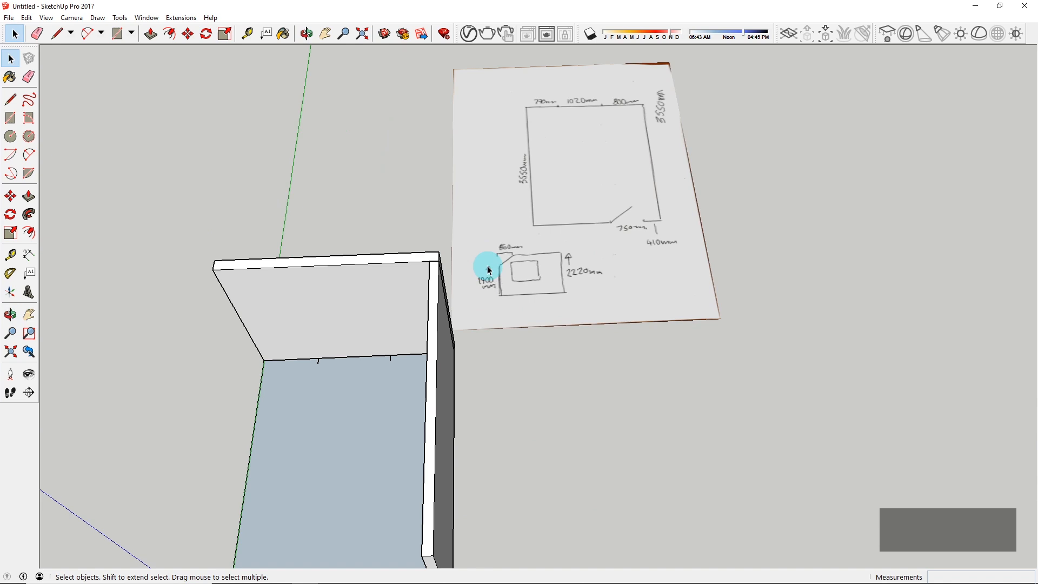
# Step: Draw a wall strip about 3690 mm long outside the green-axis floor edge, from the second wall's outer corner to the origin end
pyautogui.scroll(-3, 497, 281)
pyautogui.moveTo(319, 381); pyautogui.dragTo(528, 420, button='middle')
pyautogui.scroll(3, 433, 533)
pyautogui.scroll(3, 512, 426)
pyautogui.press('r')
pyautogui.scroll(1, 413, 395)
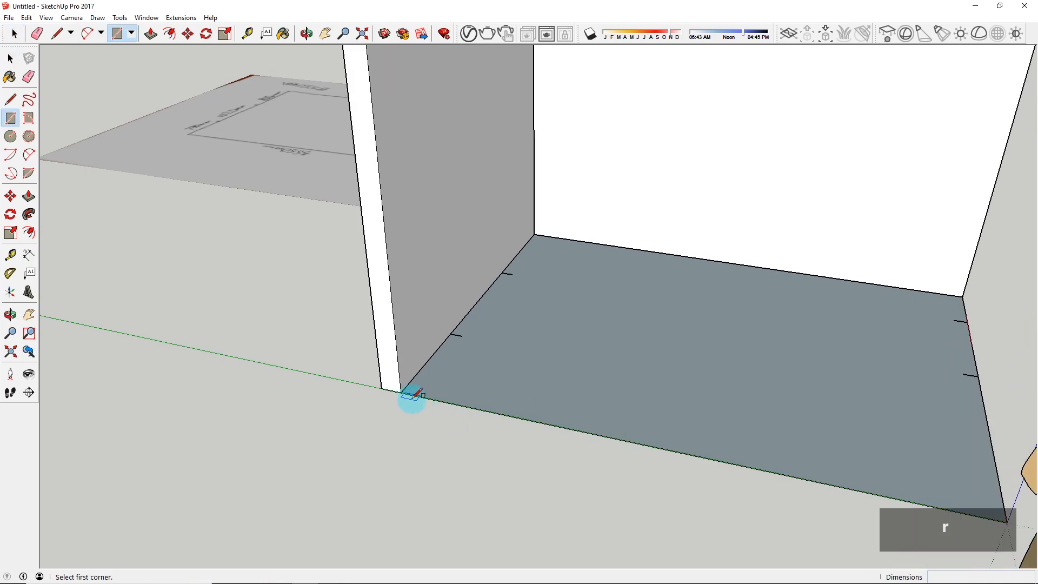
pyautogui.click(382, 388)
pyautogui.scroll(-5, 385, 387)
pyautogui.moveTo(667, 463); pyautogui.dragTo(287, 479, button='middle')
pyautogui.scroll(5, 366, 466)
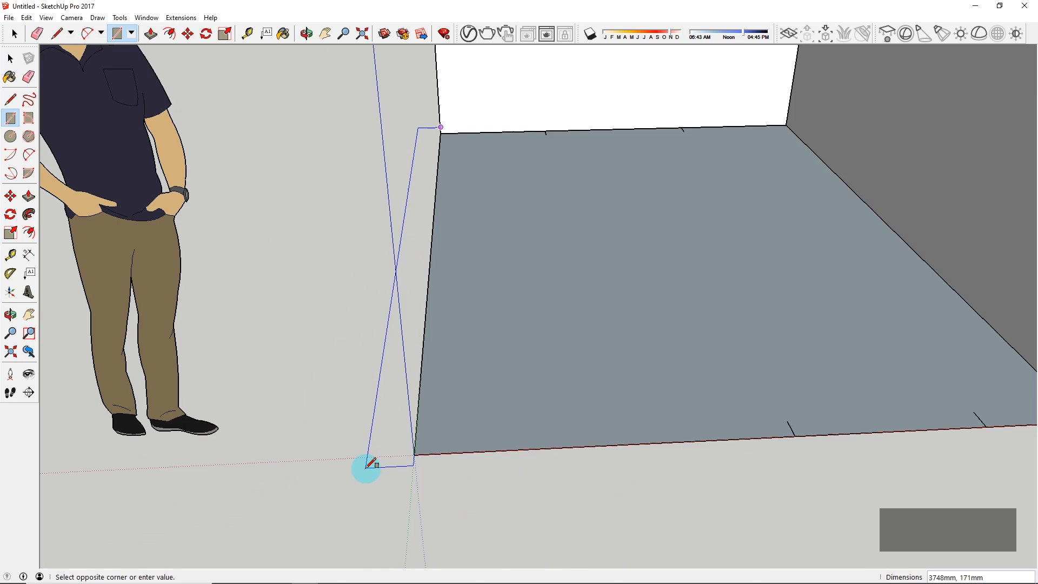
pyautogui.scroll(4, 366, 466)
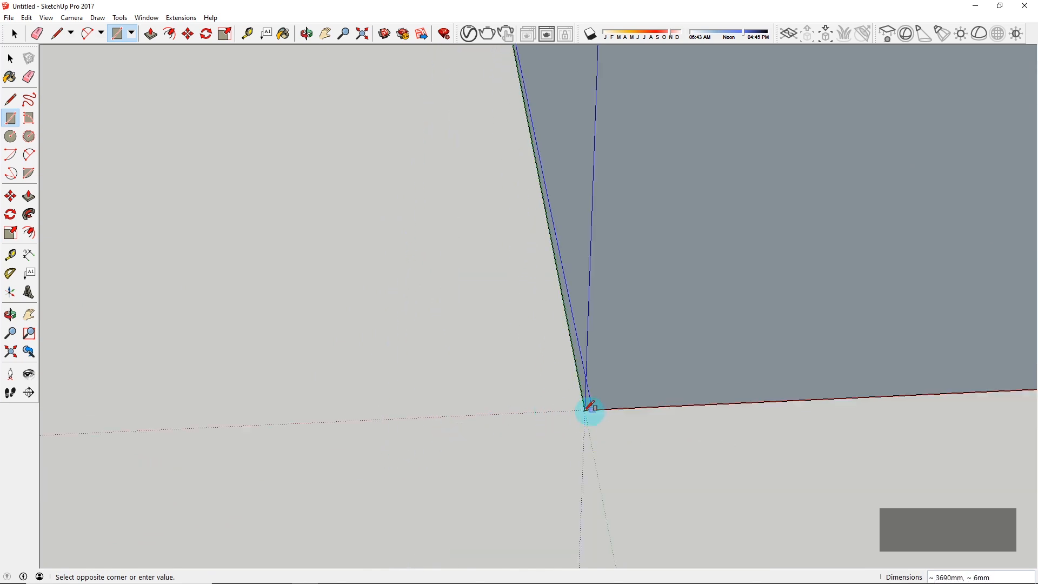
pyautogui.moveTo(579, 411)
pyautogui.mouseDown(button='middle')
pyautogui.moveTo(556, 455)
pyautogui.moveTo(577, 405)
pyautogui.mouseUp(button='middle')
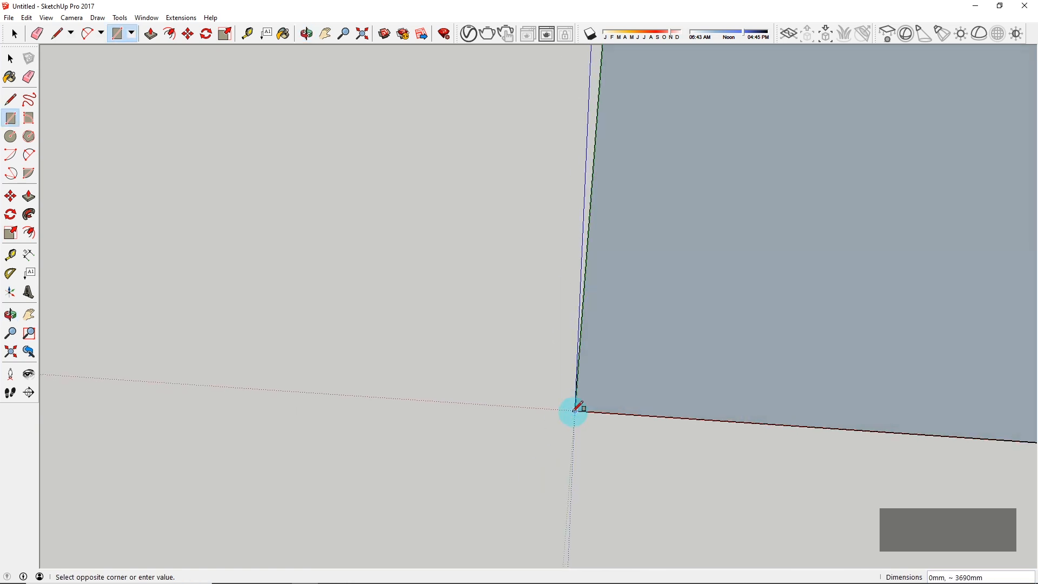
pyautogui.moveTo(572, 408); pyautogui.dragTo(593, 301, button='middle')
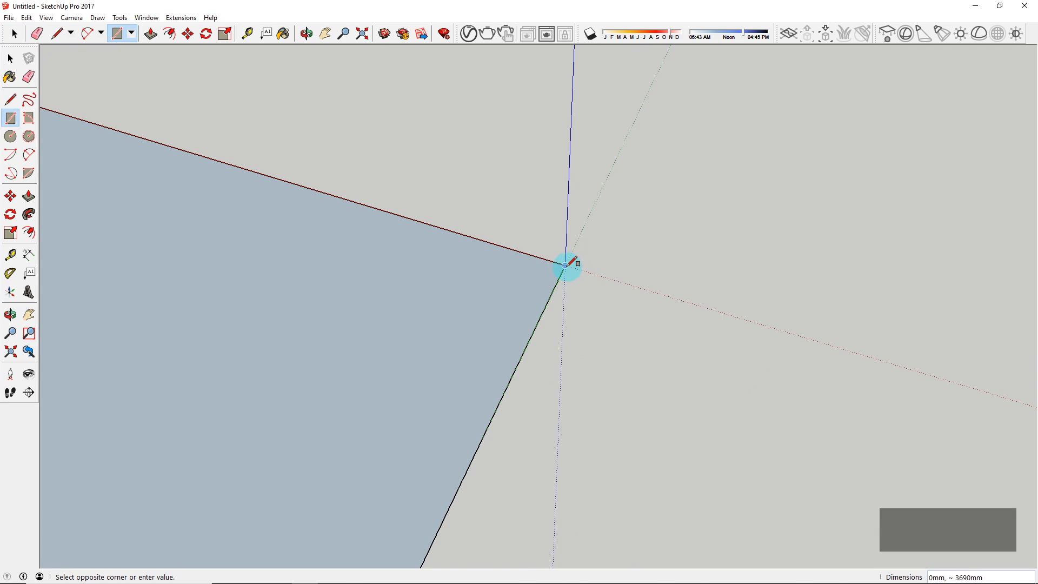
pyautogui.click(596, 274)
# Step: Group the green-axis wall strip with its edges and open the group for editing
pyautogui.press('space')
pyautogui.doubleClick(570, 289)
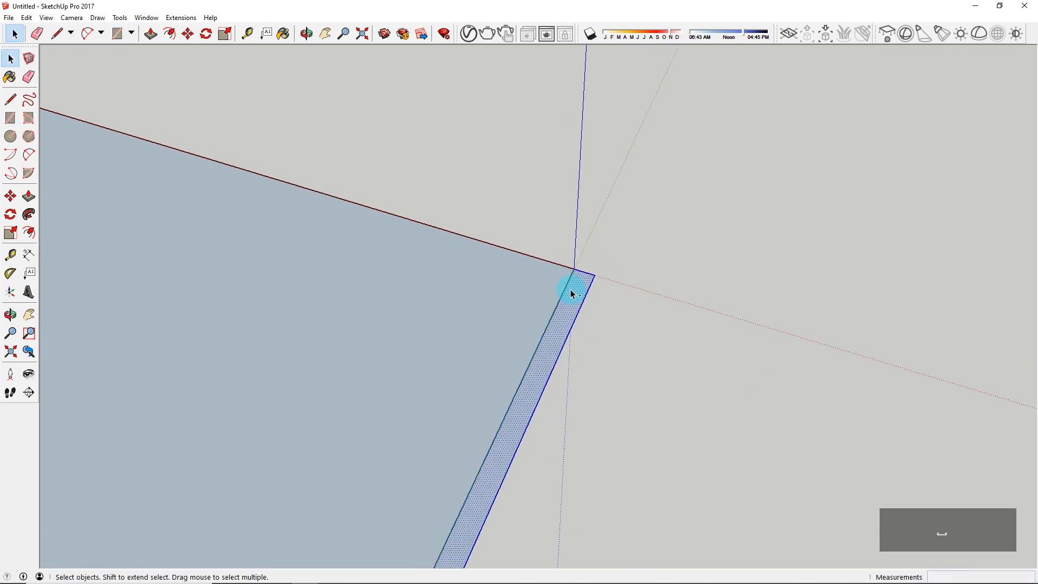
pyautogui.hotkey('ctrl', 'g')
pyautogui.moveTo(574, 298)
pyautogui.mouseDown(button='middle')
pyautogui.moveTo(533, 313)
pyautogui.moveTo(253, 314)
pyautogui.moveTo(165, 301)
pyautogui.mouseUp(button='middle')
pyautogui.scroll(-3, 585, 324)
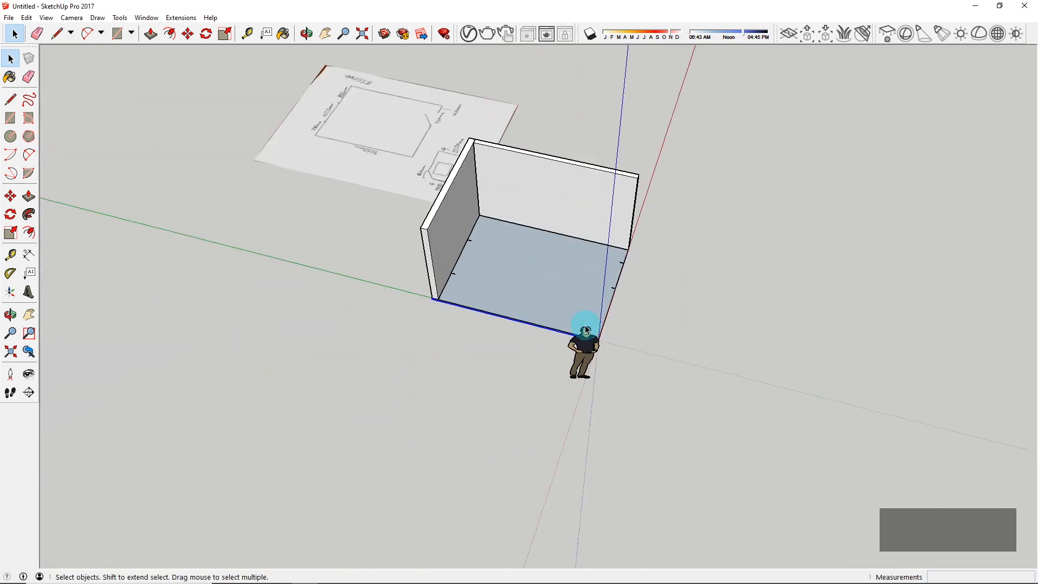
pyautogui.scroll(4, 453, 108)
pyautogui.scroll(-2, 508, 500)
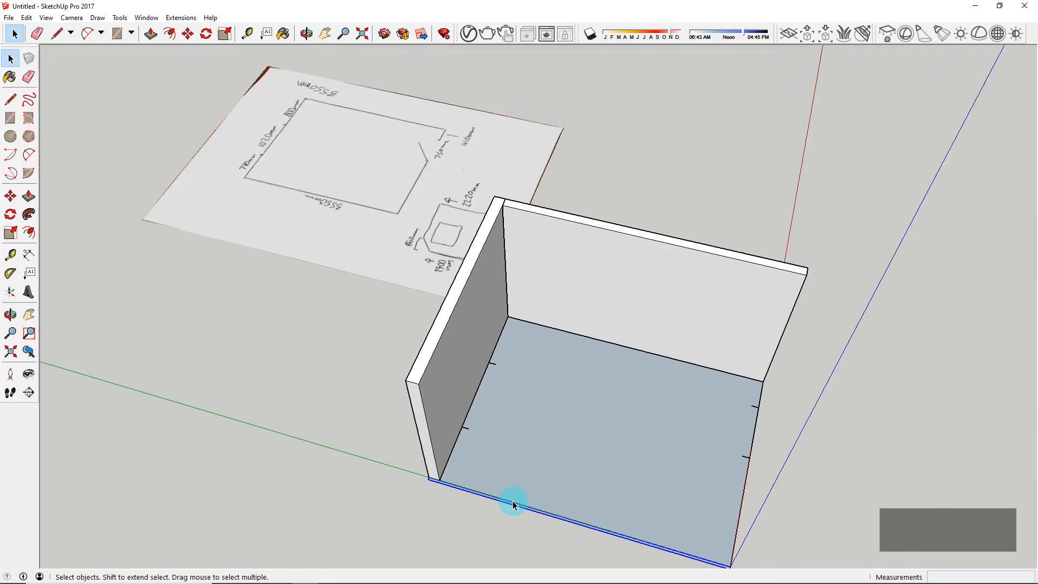
pyautogui.scroll(6, 492, 495)
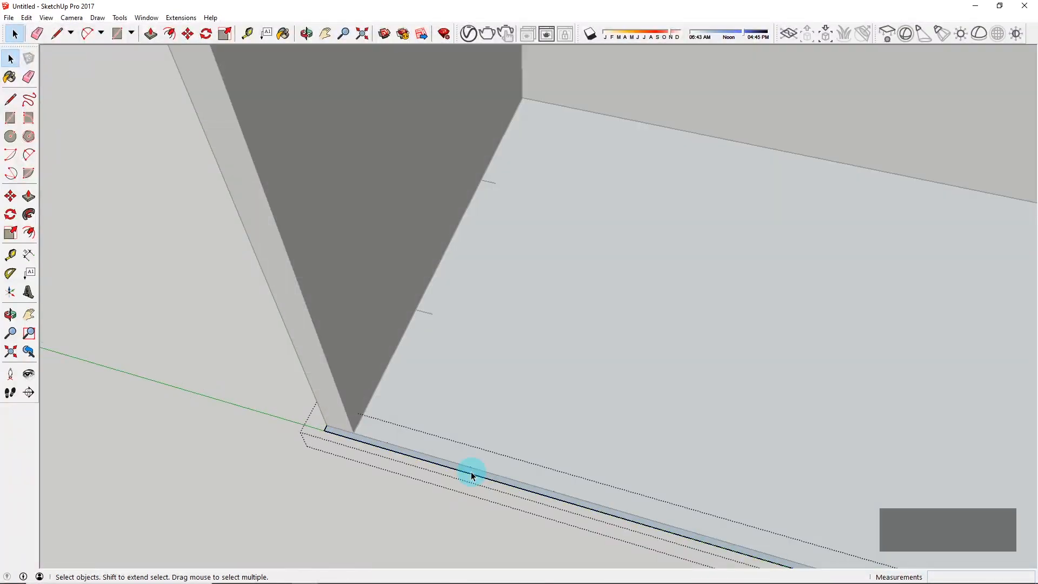
# Step: Push/Pull the green-axis wall strip up to a height of 1900 mm and leave the group
pyautogui.press('p')
pyautogui.moveTo(471, 472); pyautogui.dragTo(439, 268)
pyautogui.scroll(-2, 435, 361)
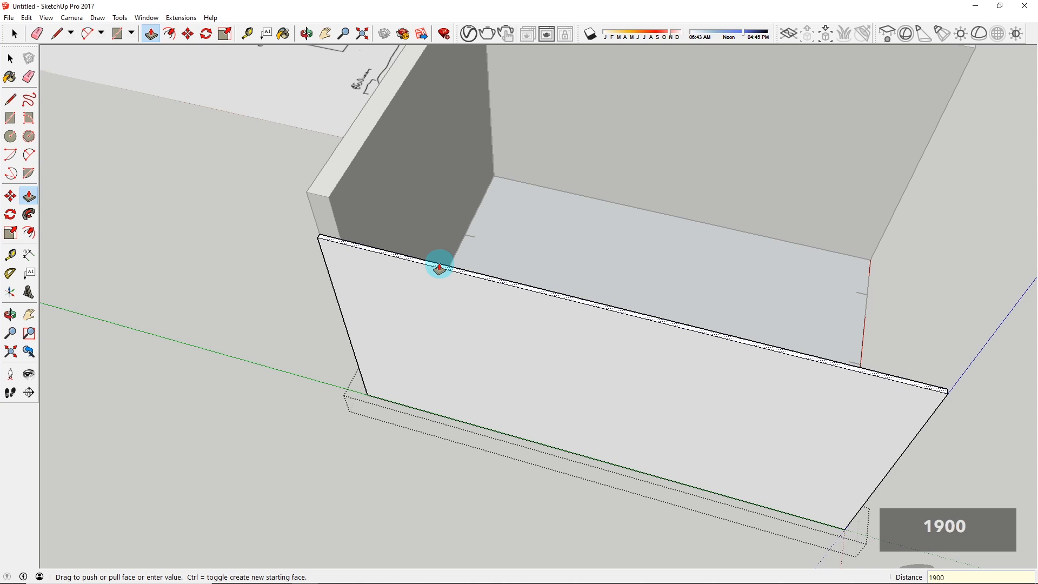
pyautogui.press('Return')
pyautogui.scroll(-2, 443, 267)
pyautogui.moveTo(501, 245); pyautogui.dragTo(162, 159, button='middle')
pyautogui.moveTo(475, 281); pyautogui.dragTo(443, 203, button='middle')
pyautogui.press('space')
# Step: Examine the elevation sketch on the plan for where the sloping part of the end wall starts and ends
pyautogui.moveTo(561, 176)
pyautogui.mouseDown(button='middle')
pyautogui.moveTo(607, 99)
pyautogui.moveTo(530, 218)
pyautogui.mouseUp(button='middle')
pyautogui.scroll(2, 846, 290)
pyautogui.scroll(3, 845, 290)
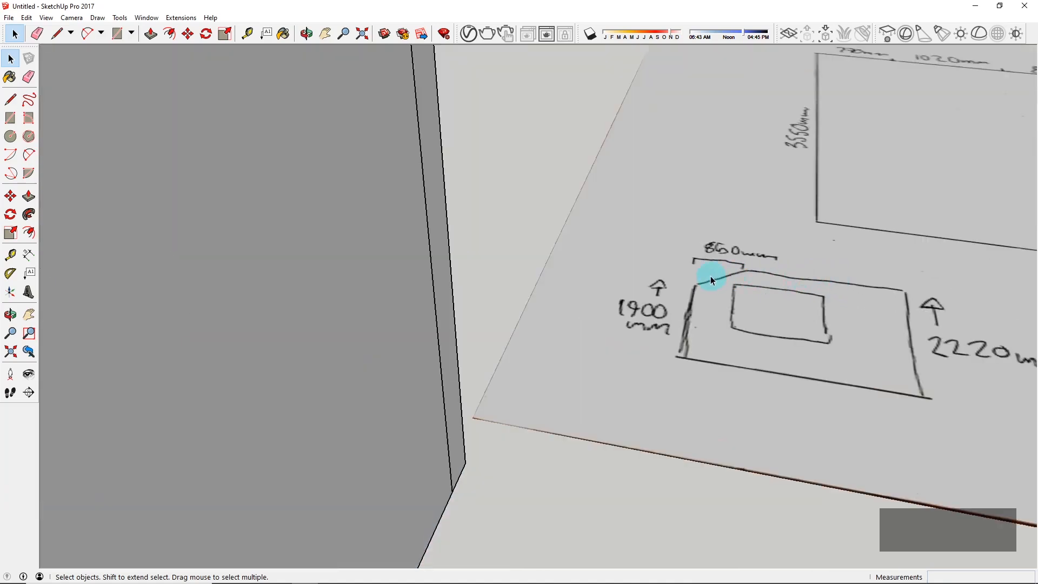
pyautogui.moveTo(698, 274)
pyautogui.mouseDown(button='middle')
pyautogui.moveTo(655, 493)
pyautogui.moveTo(595, 324)
pyautogui.moveTo(688, 248)
pyautogui.moveTo(663, 236)
pyautogui.mouseUp(button='middle')
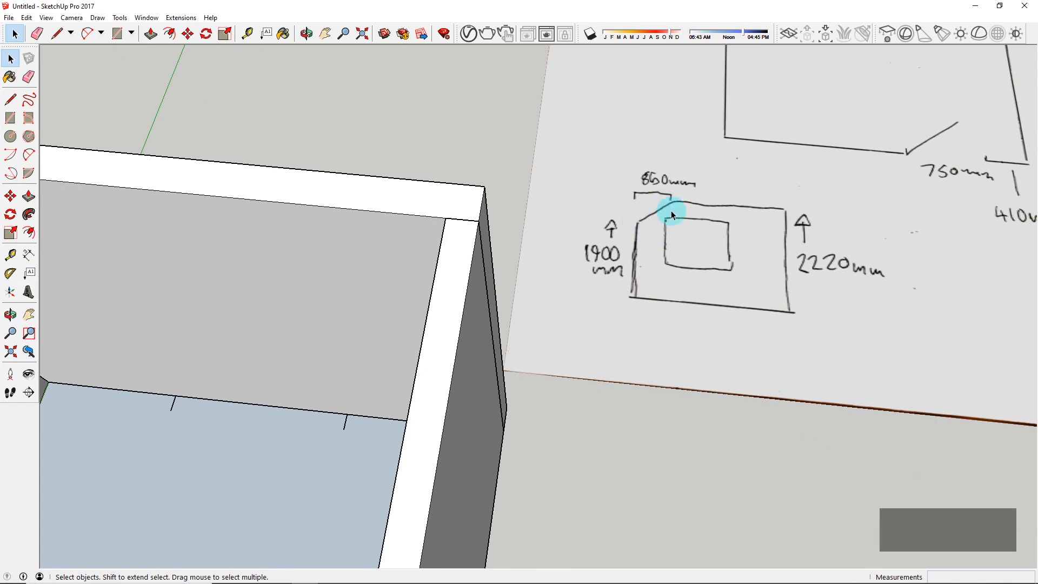
pyautogui.scroll(-4, 678, 206)
pyautogui.moveTo(406, 282); pyautogui.dragTo(456, 178, button='middle')
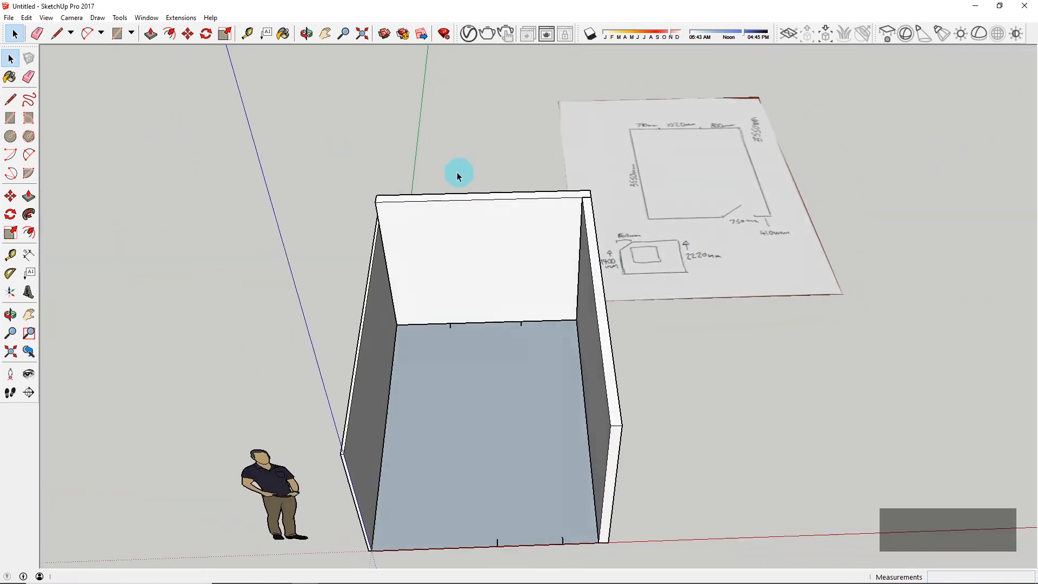
# Step: In the far end wall's group, draw an 850 mm horizontal line from the low wall's top corner and a 320 mm vertical up to the top edge
pyautogui.scroll(5, 404, 199)
pyautogui.moveTo(404, 219); pyautogui.dragTo(364, 171, button='middle')
pyautogui.scroll(1, 392, 190)
pyautogui.scroll(2, 379, 189)
pyautogui.scroll(3, 364, 205)
pyautogui.click(370, 158)
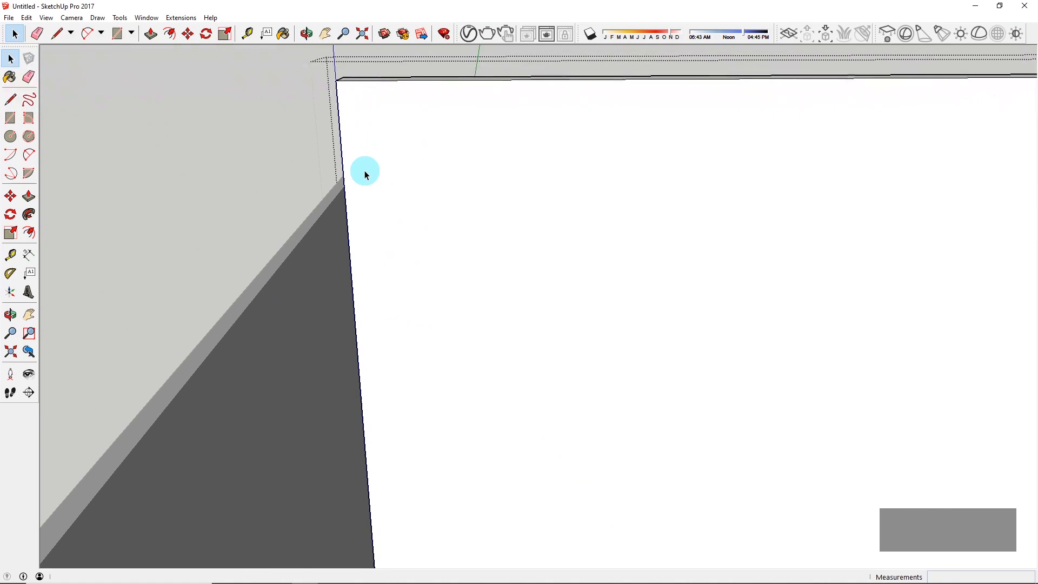
pyautogui.press('l')
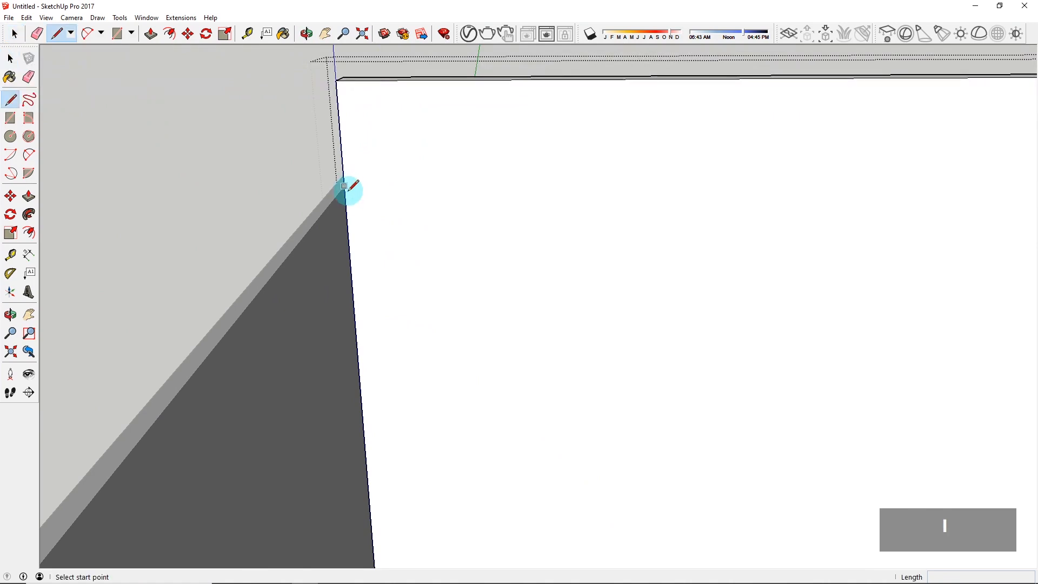
pyautogui.moveTo(343, 179)
pyautogui.mouseDown(button='middle')
pyautogui.moveTo(547, 185)
pyautogui.moveTo(308, 180)
pyautogui.moveTo(350, 173)
pyautogui.mouseUp(button='middle')
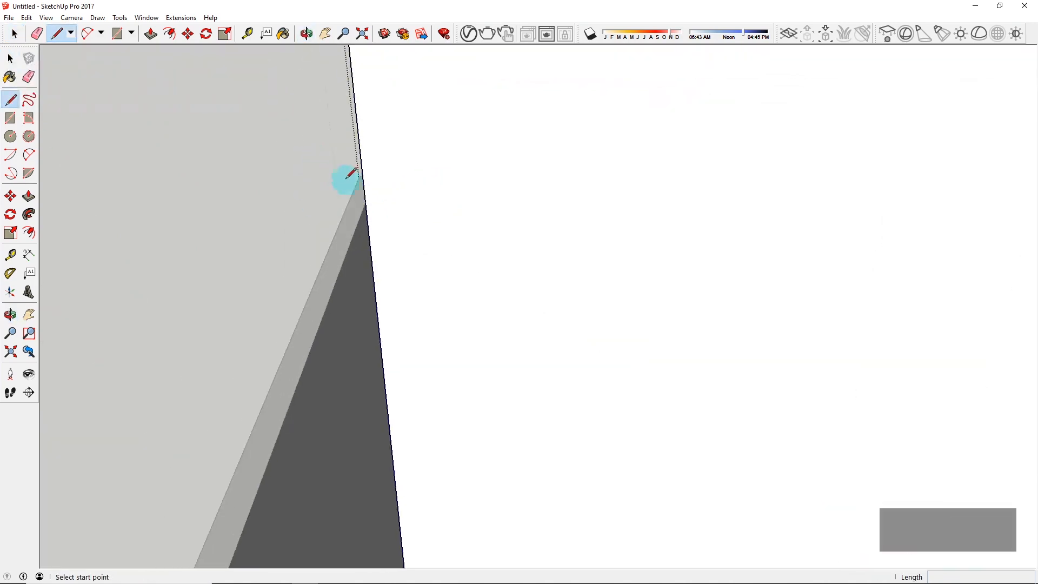
pyautogui.click(364, 202)
pyautogui.scroll(-5, 359, 203)
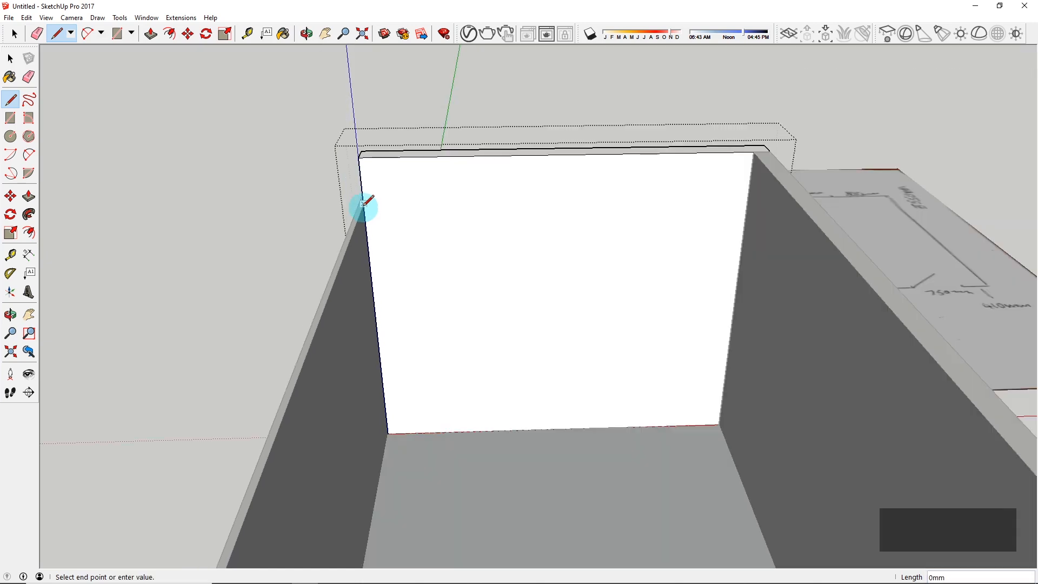
pyautogui.scroll(-4, 513, 206)
pyautogui.moveTo(551, 208); pyautogui.dragTo(498, 220, button='middle')
pyautogui.scroll(4, 486, 200)
pyautogui.scroll(2, 476, 176)
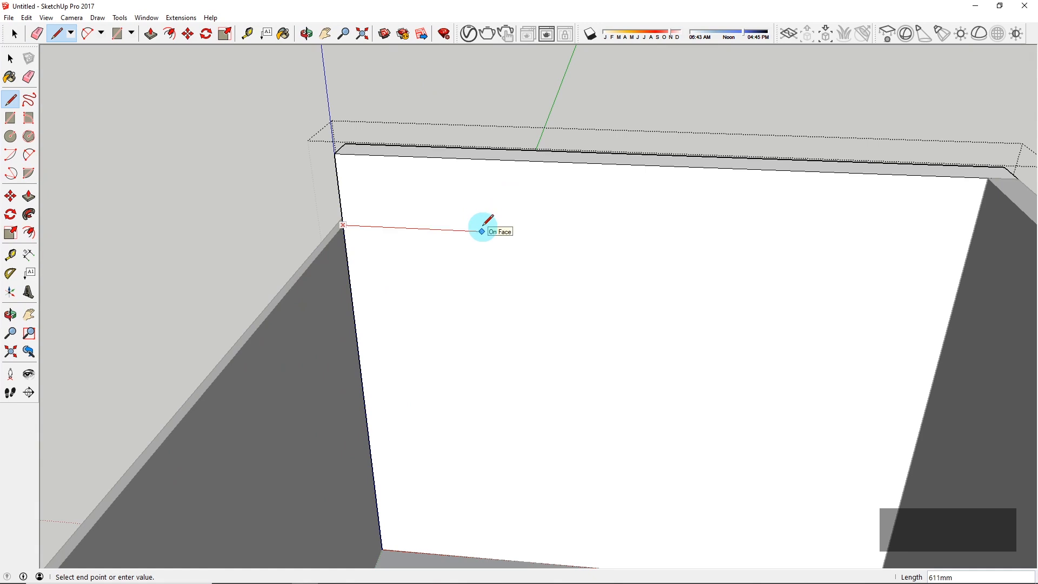
pyautogui.press('Return')
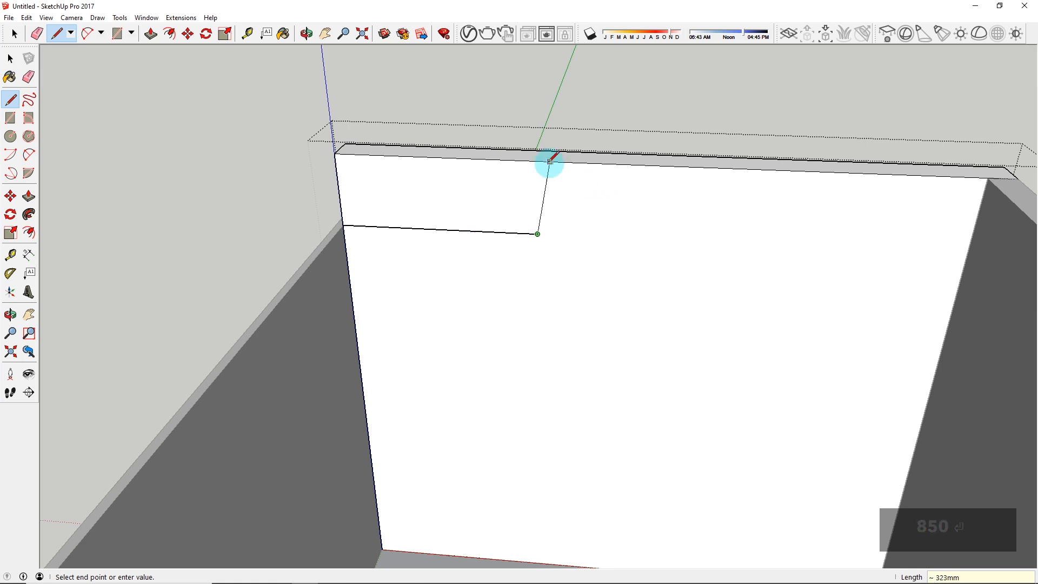
pyautogui.click(537, 161)
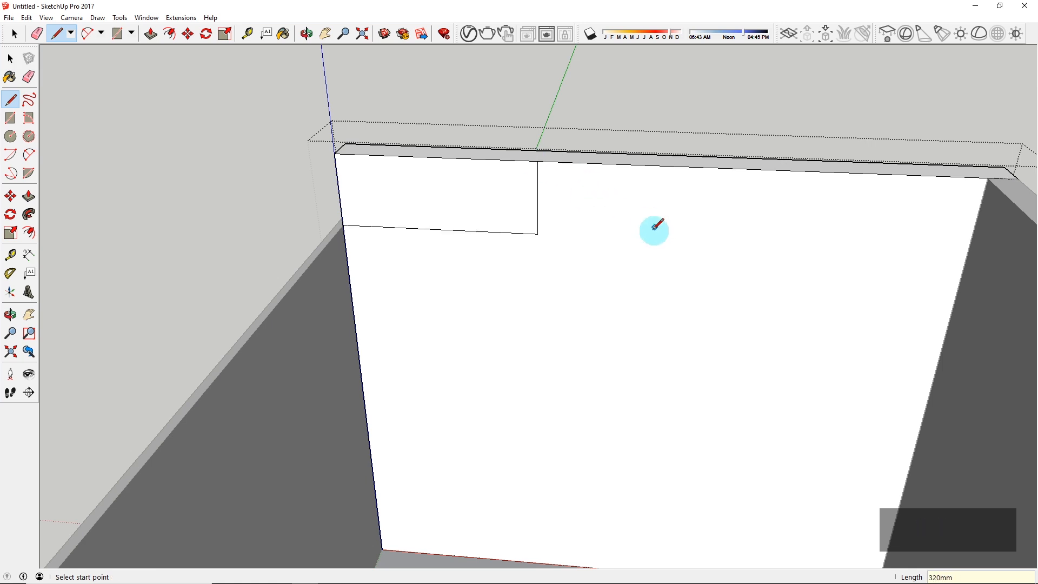
# Step: Draw a diagonal line from the low wall's top corner to the point where the vertical line meets the top edge
pyautogui.press('space')
pyautogui.moveTo(408, 179); pyautogui.dragTo(459, 155, button='middle')
pyautogui.click(442, 205)
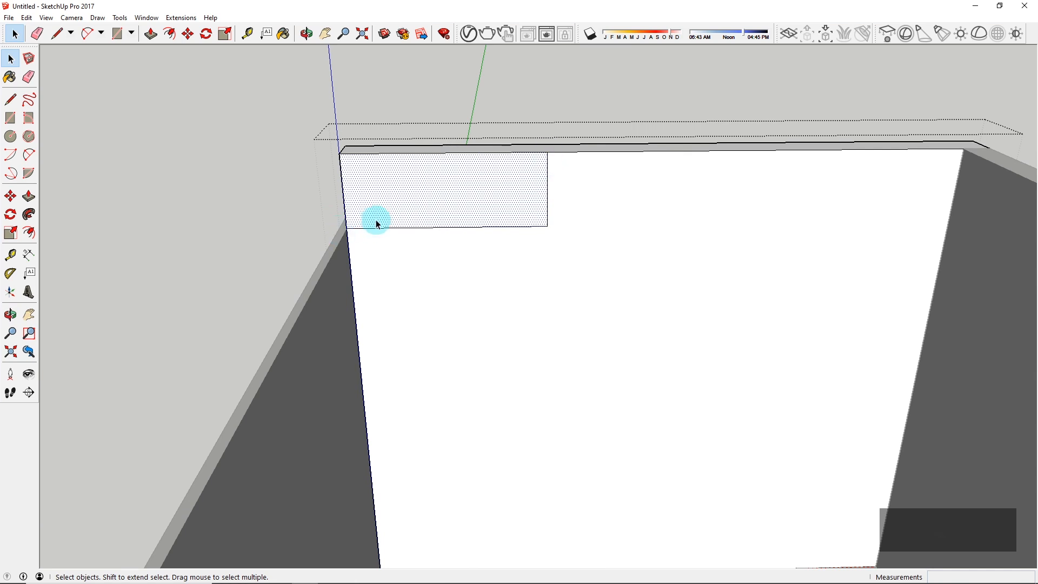
pyautogui.press('l')
pyautogui.click(347, 227)
pyautogui.click(547, 153)
pyautogui.press('space')
pyautogui.moveTo(546, 157)
pyautogui.mouseDown(button='middle')
pyautogui.moveTo(464, 159)
pyautogui.moveTo(540, 139)
pyautogui.moveTo(566, 174)
pyautogui.mouseUp(button='middle')
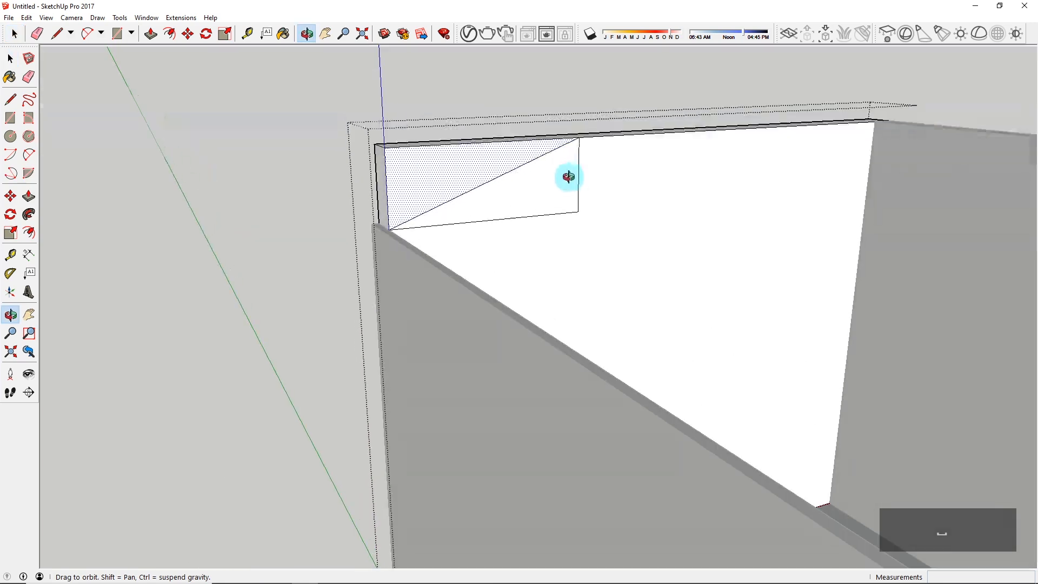
# Step: Push/Pull the triangle above the diagonal through the full wall thickness to cut off the end wall's corner
pyautogui.press('p')
pyautogui.click(472, 165)
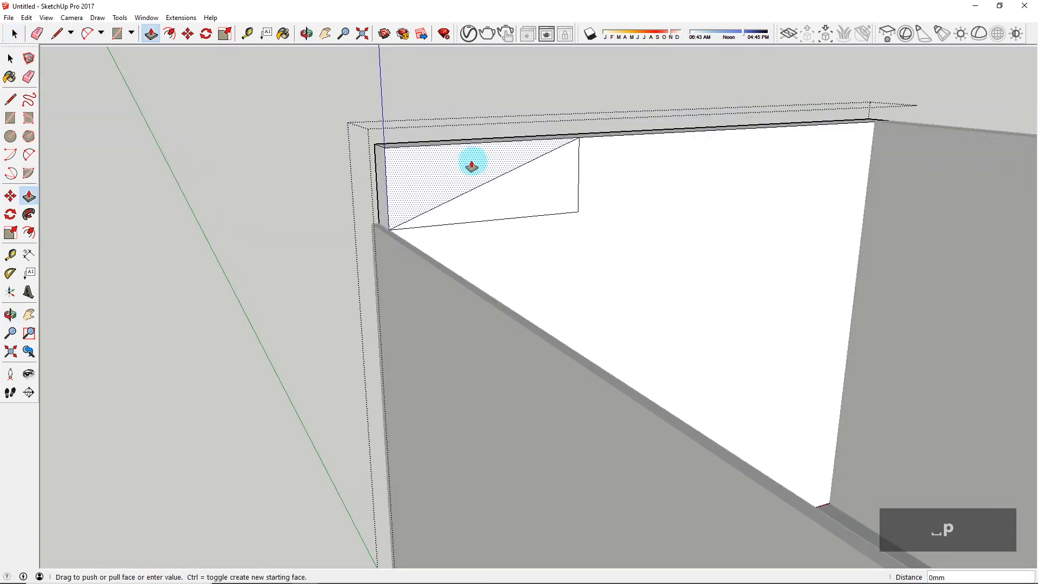
pyautogui.click(432, 152)
# Step: Erase the leftover horizontal and vertical construction lines on the end wall's inner face and leave the group
pyautogui.moveTo(611, 208); pyautogui.dragTo(476, 208, button='middle')
pyautogui.press('space')
pyautogui.press('e')
pyautogui.scroll(-5, 482, 232)
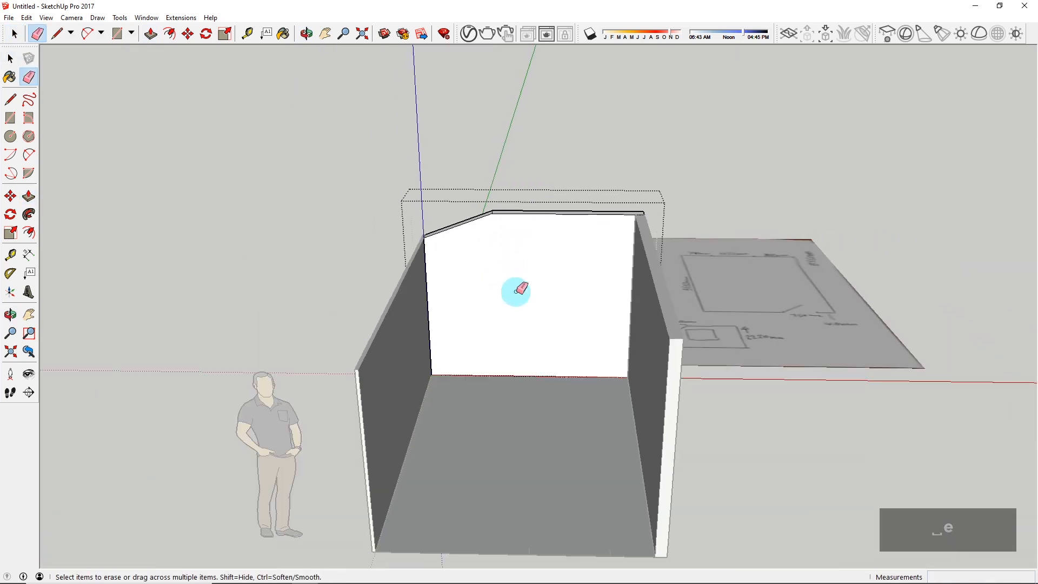
pyautogui.moveTo(519, 290); pyautogui.dragTo(519, 220, button='middle')
pyautogui.moveTo(410, 260); pyautogui.dragTo(475, 234, button='middle')
pyautogui.press('space')
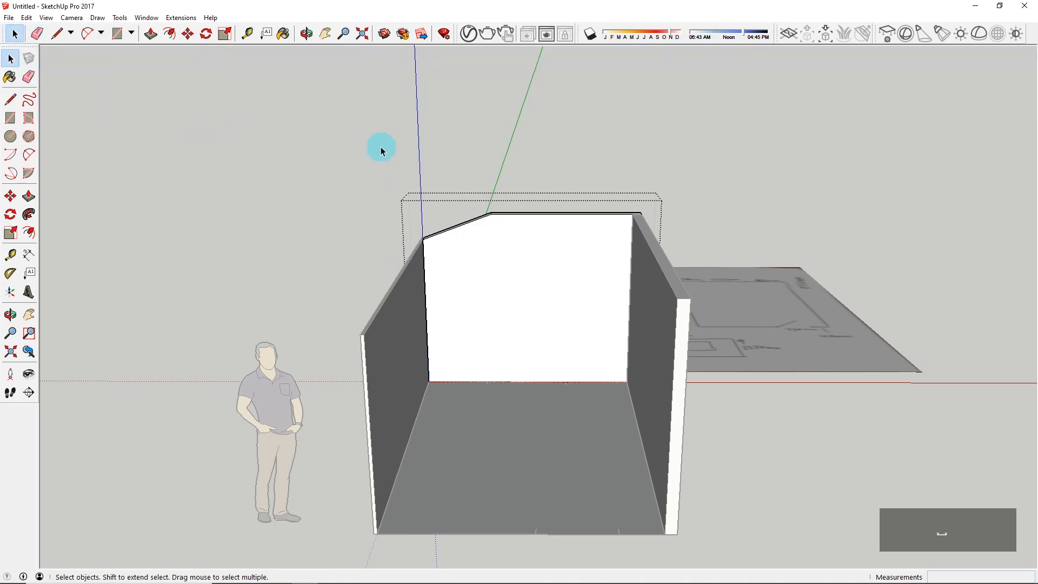
pyautogui.moveTo(435, 183); pyautogui.dragTo(604, 274, button='middle')
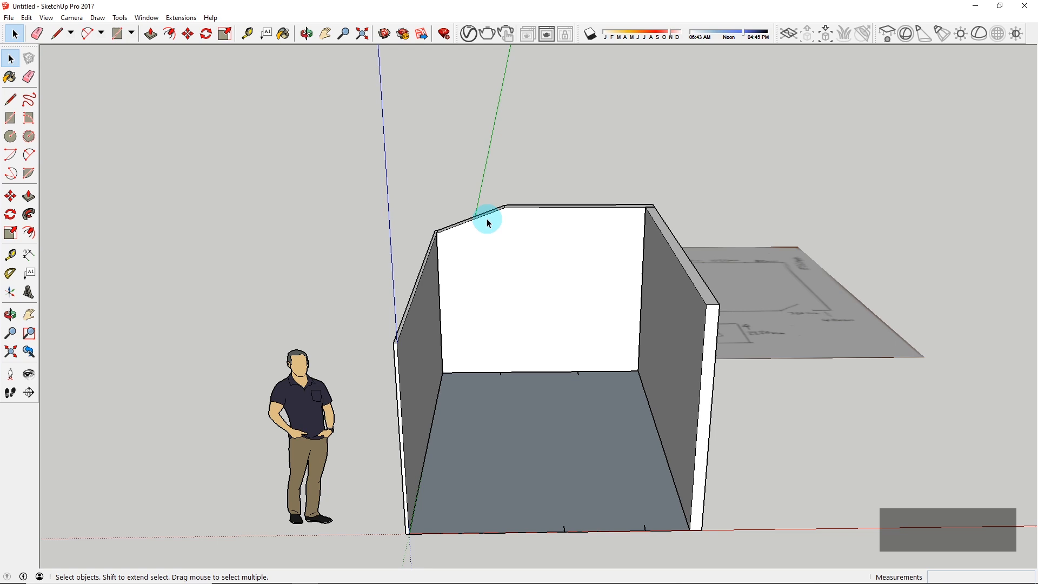
# Step: Copy the sloped end wall from its outer base corner to the side wall's outer base corner at the open end of the room
pyautogui.moveTo(556, 349); pyautogui.dragTo(676, 301, button='middle')
pyautogui.click(672, 348)
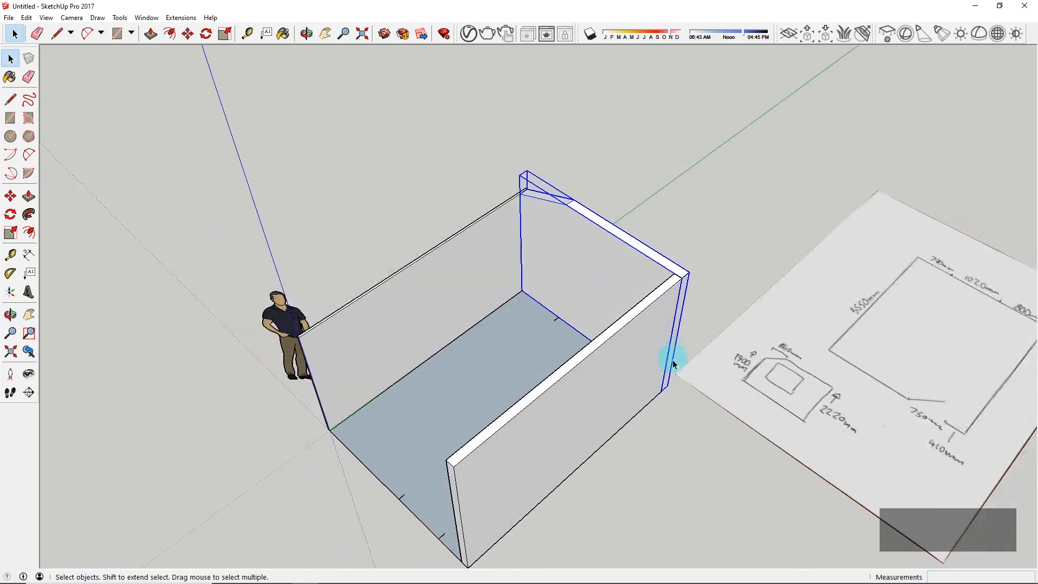
pyautogui.scroll(3, 675, 378)
pyautogui.press('m')
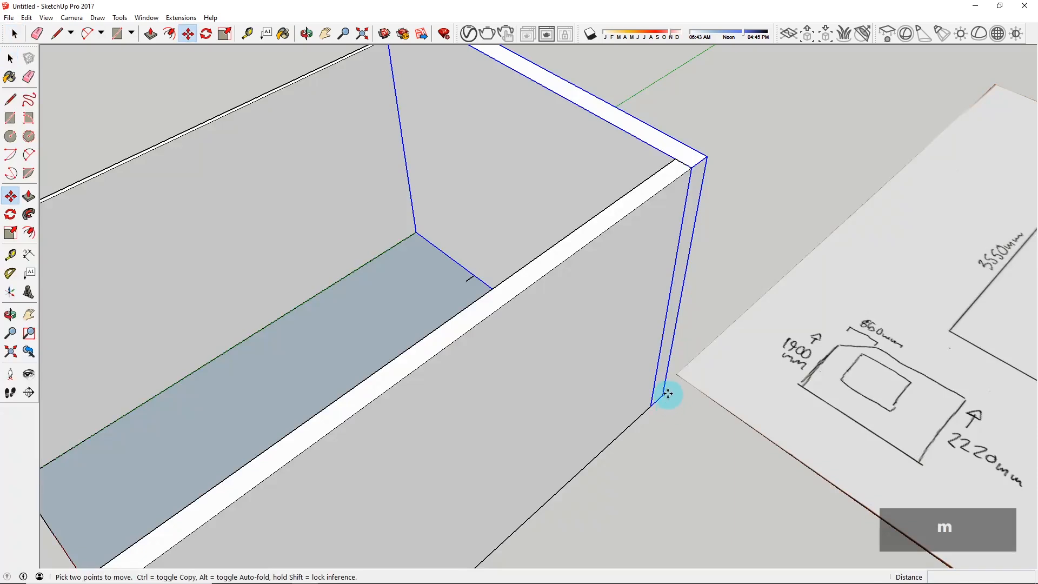
pyautogui.scroll(-3, 682, 381)
pyautogui.press('ctrl')
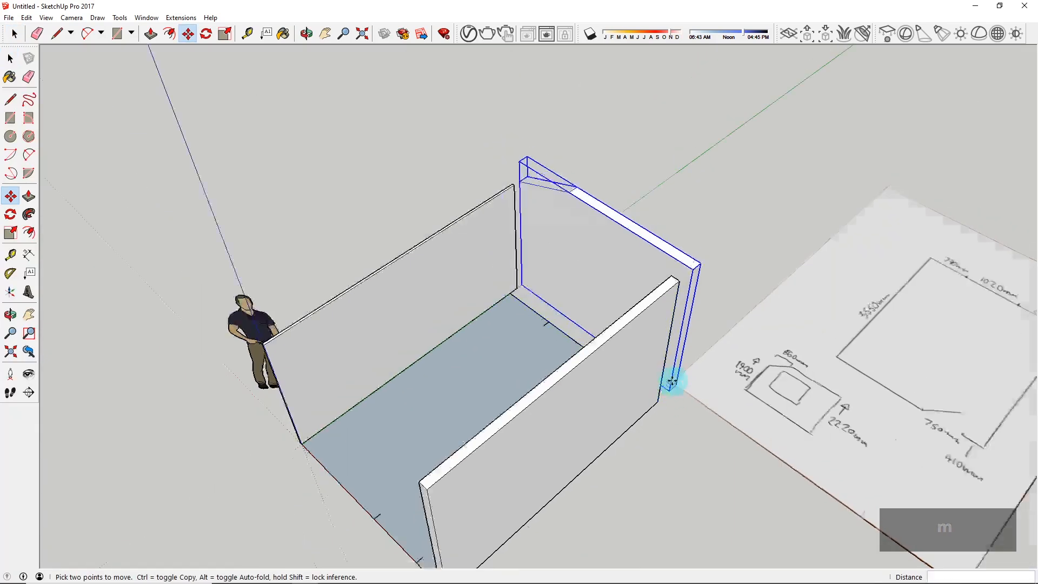
pyautogui.click(671, 384)
pyautogui.scroll(-4, 653, 396)
pyautogui.scroll(4, 478, 410)
pyautogui.scroll(4, 488, 428)
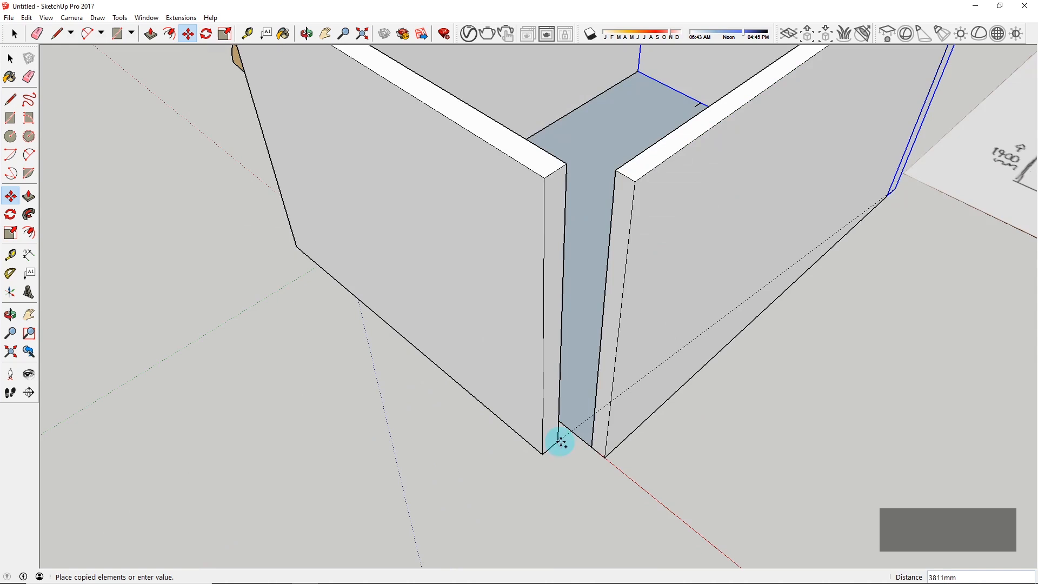
pyautogui.click(606, 458)
pyautogui.press('space')
# Step: Open the low green-axis wall's group and Push/Pull its end face about 140 mm to the copied wall's outer corner
pyautogui.scroll(-5, 397, 366)
pyautogui.moveTo(396, 366); pyautogui.dragTo(688, 273, button='middle')
pyautogui.scroll(2, 429, 313)
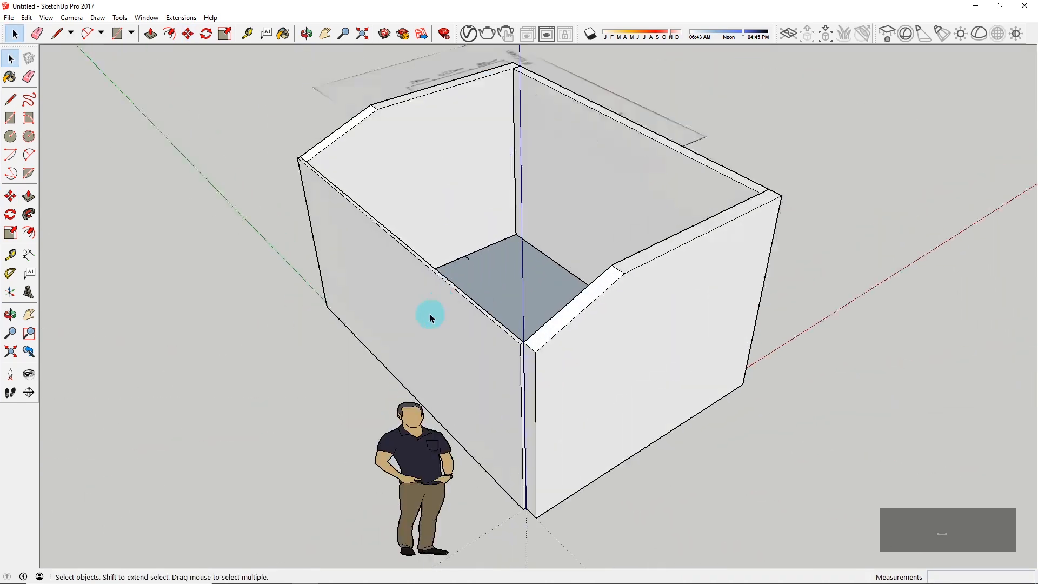
pyautogui.scroll(4, 550, 384)
pyautogui.scroll(3, 550, 384)
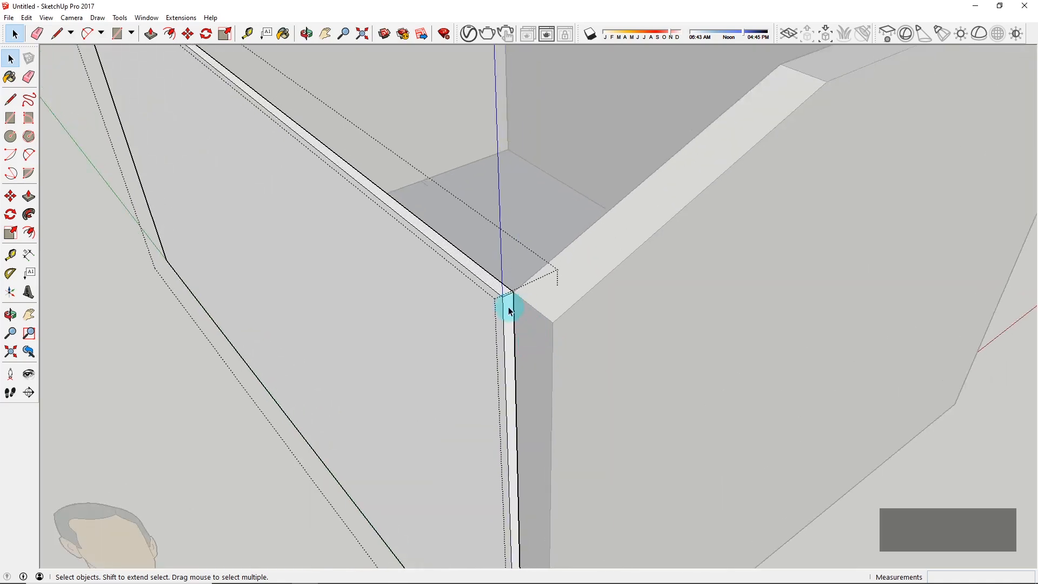
pyautogui.press('p')
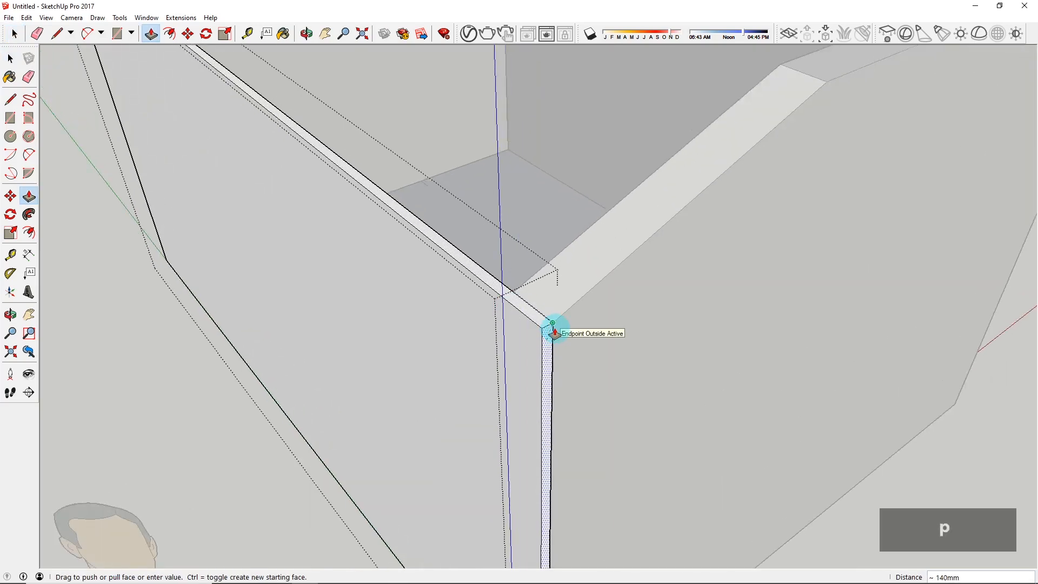
pyautogui.press('space')
# Step: Thicken the low green-axis wall by pushing its outer face outward about 50 mm and leave the group
pyautogui.click(442, 323)
pyautogui.press('p')
pyautogui.click(443, 317)
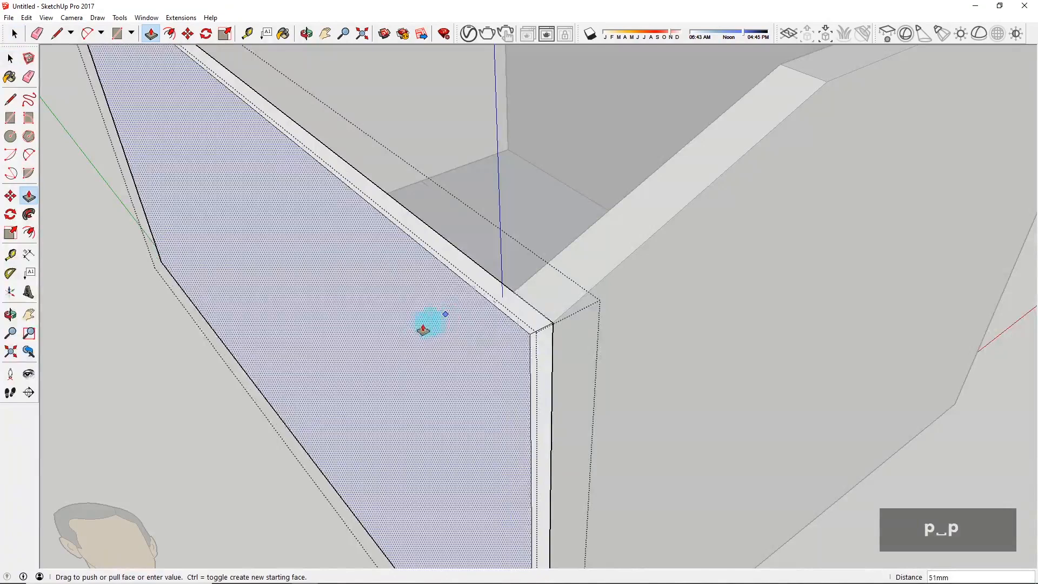
pyautogui.click(431, 326)
pyautogui.scroll(-2, 432, 326)
pyautogui.press('space')
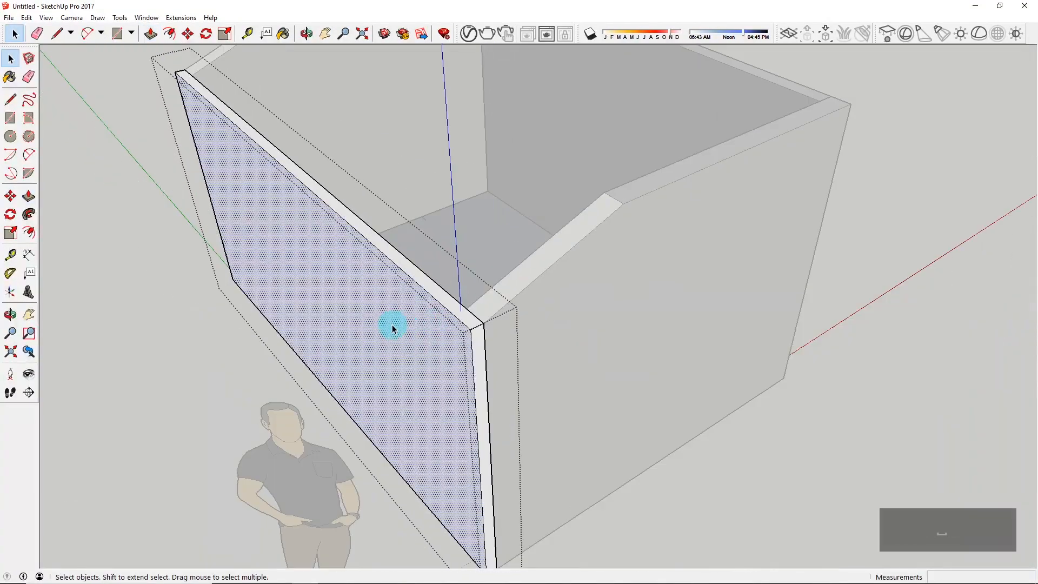
pyautogui.press('Escape')
# Step: Inspect the four walls enclosing the floor from above and from the front
pyautogui.scroll(-3, 392, 328)
pyautogui.moveTo(405, 324); pyautogui.dragTo(584, 454, button='middle')
pyautogui.moveTo(651, 420); pyautogui.dragTo(489, 373, button='middle')
pyautogui.doubleClick(620, 397)
pyautogui.press('Escape')
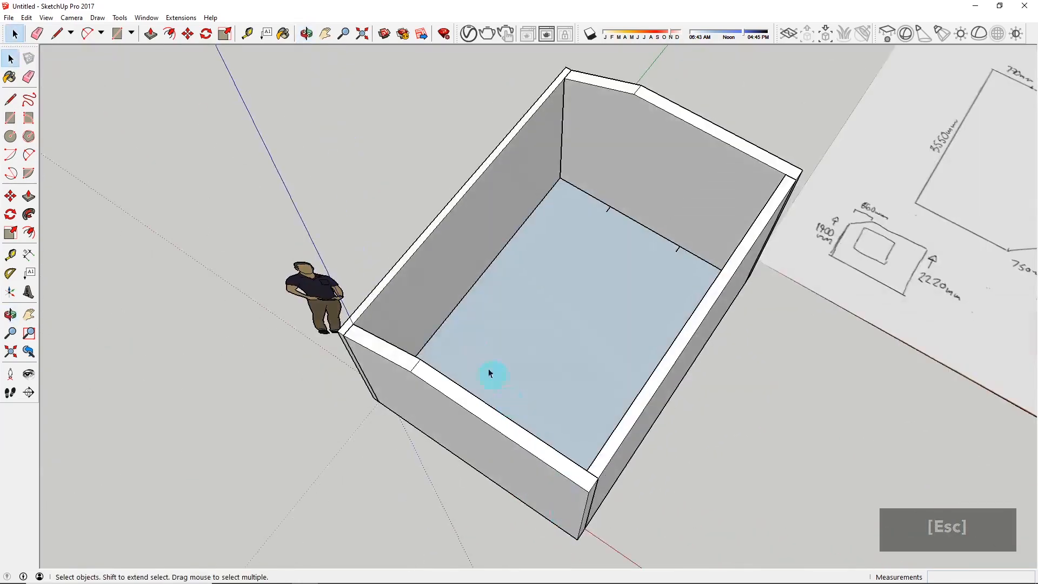
pyautogui.scroll(-3, 489, 373)
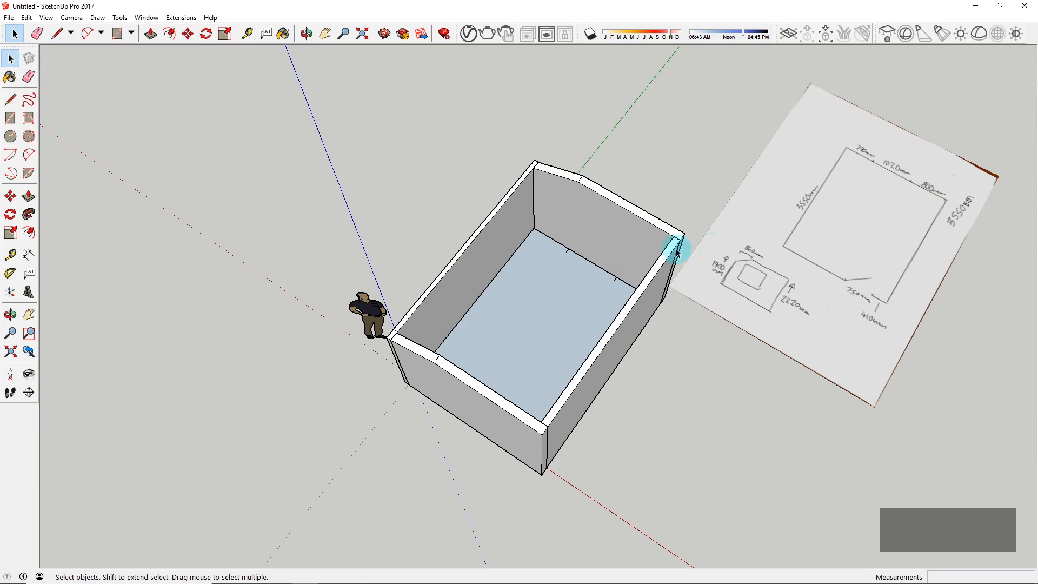
pyautogui.moveTo(490, 336); pyautogui.dragTo(494, 271, button='middle')
pyautogui.scroll(2, 497, 272)
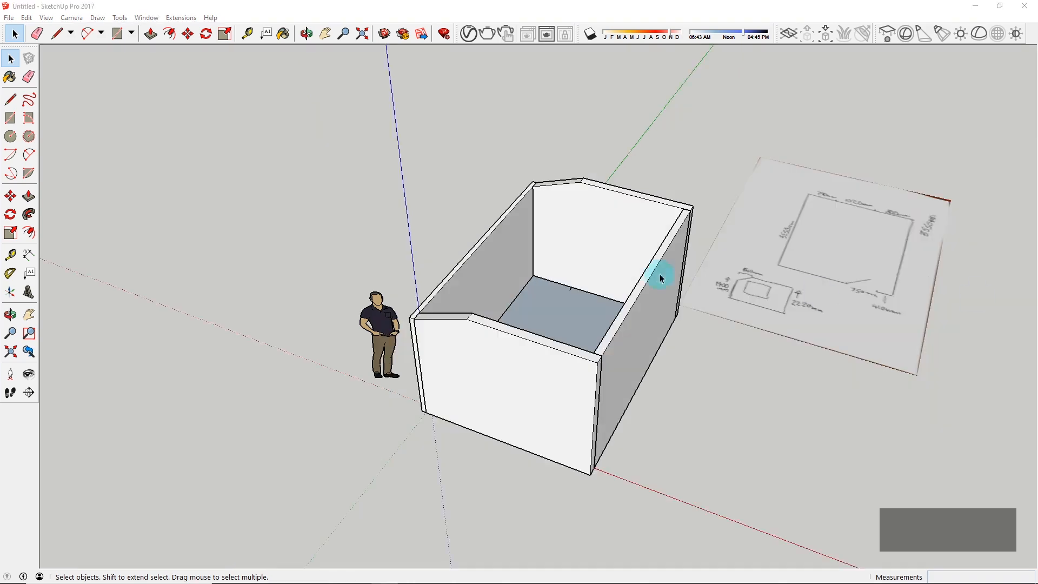
pyautogui.scroll(4, 659, 273)
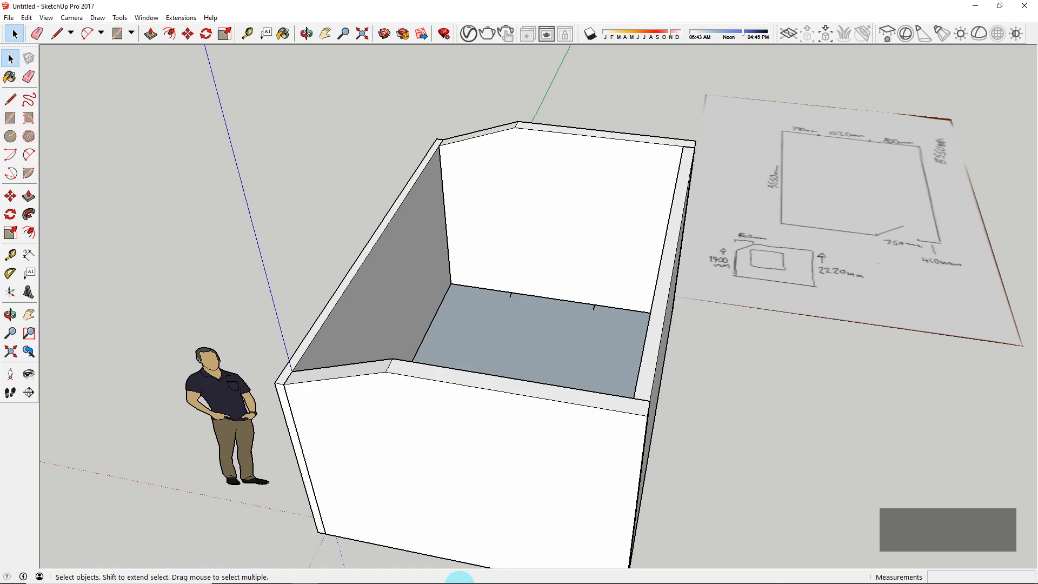
# Step: Check the window wall photo in the Google Photos browser window and the plan's elevation sketch for the window's position
pyautogui.click(437, 573)
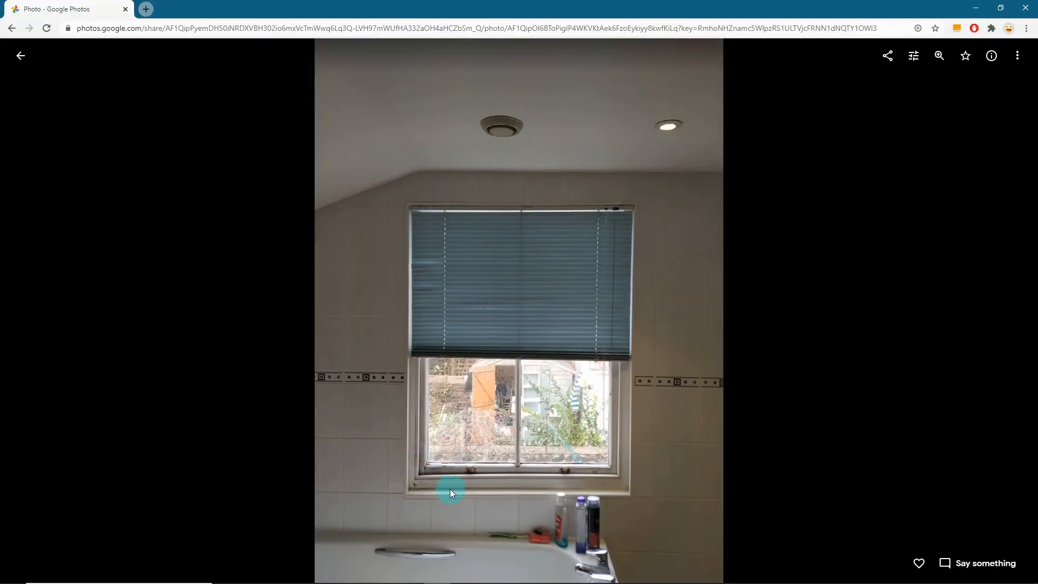
pyautogui.click(975, 9)
pyautogui.scroll(5, 799, 275)
pyautogui.moveTo(849, 268)
pyautogui.mouseDown(button='middle')
pyautogui.moveTo(811, 416)
pyautogui.moveTo(806, 402)
pyautogui.mouseUp(button='middle')
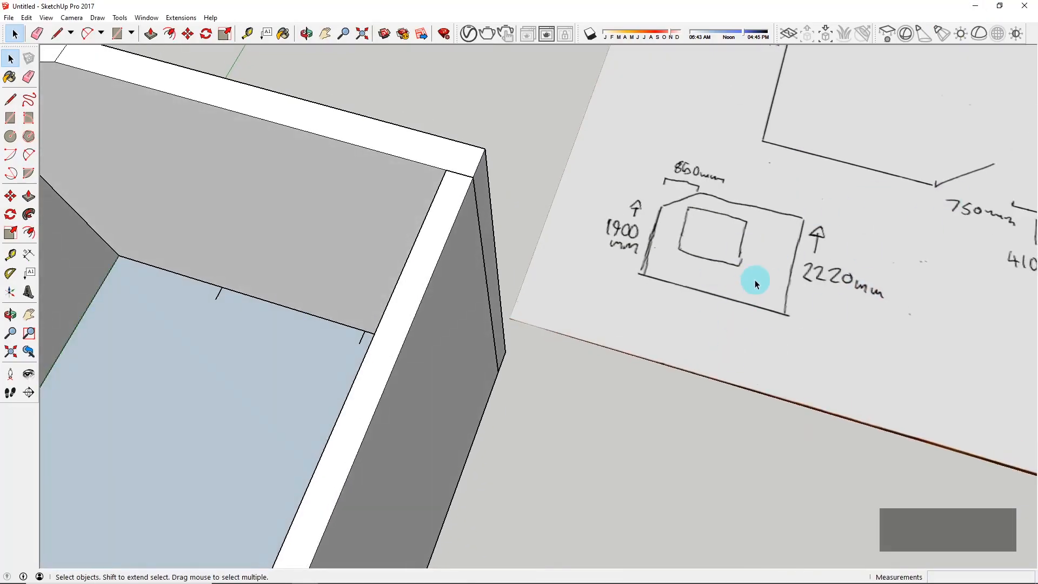
pyautogui.scroll(3, 703, 289)
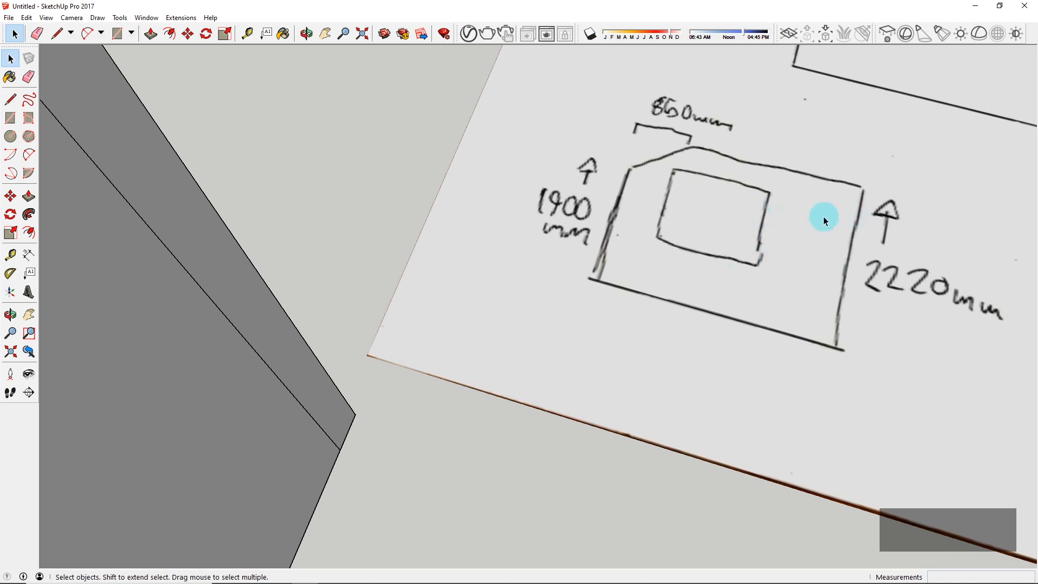
pyautogui.scroll(-8, 822, 216)
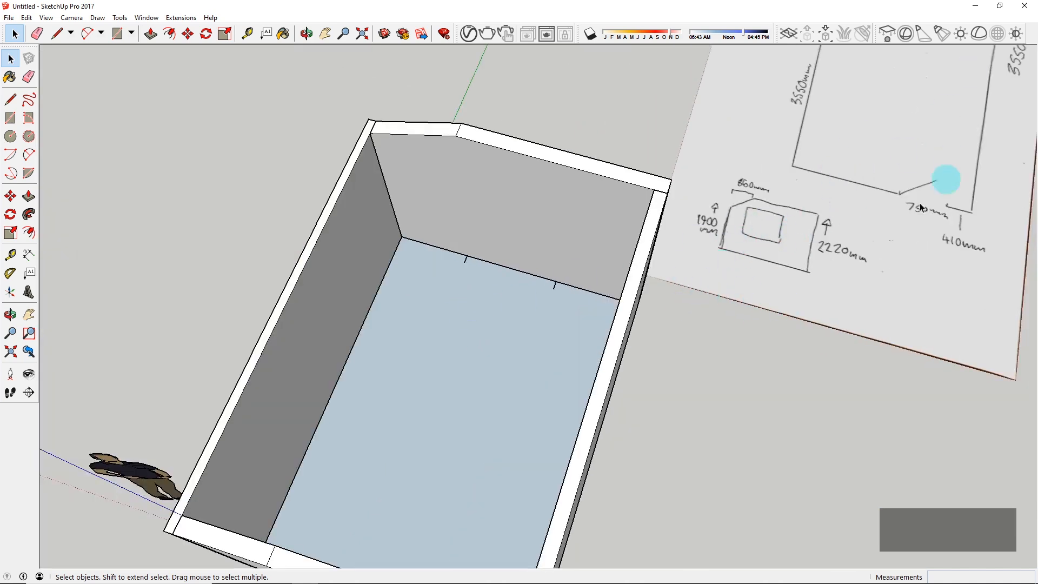
pyautogui.moveTo(916, 223); pyautogui.dragTo(793, 254, button='middle')
pyautogui.moveTo(554, 315); pyautogui.dragTo(648, 243, button='middle')
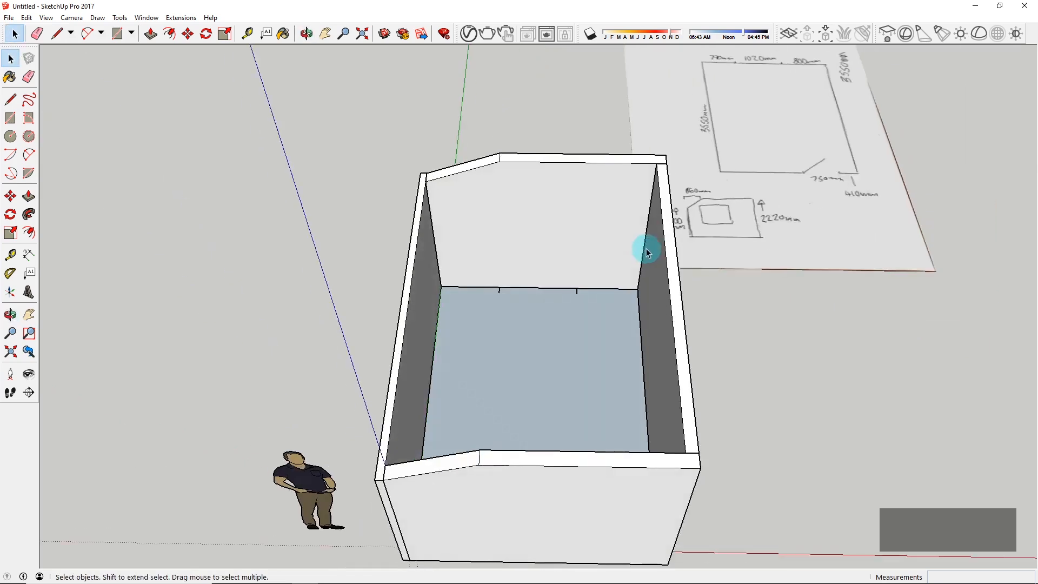
# Step: Draw a rectangle for the window on the far sloped wall, starting in line with the first window mark on the floor
pyautogui.scroll(3, 530, 196)
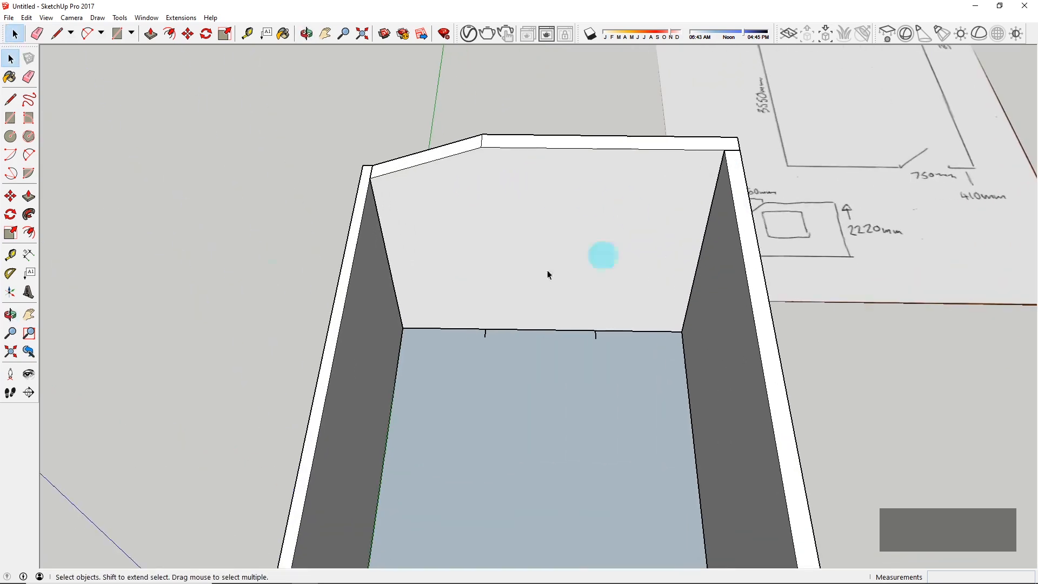
pyautogui.click(12, 126)
pyautogui.scroll(3, 514, 327)
pyautogui.moveTo(496, 324); pyautogui.dragTo(562, 278, button='middle')
pyautogui.scroll(3, 563, 231)
pyautogui.scroll(-3, 513, 345)
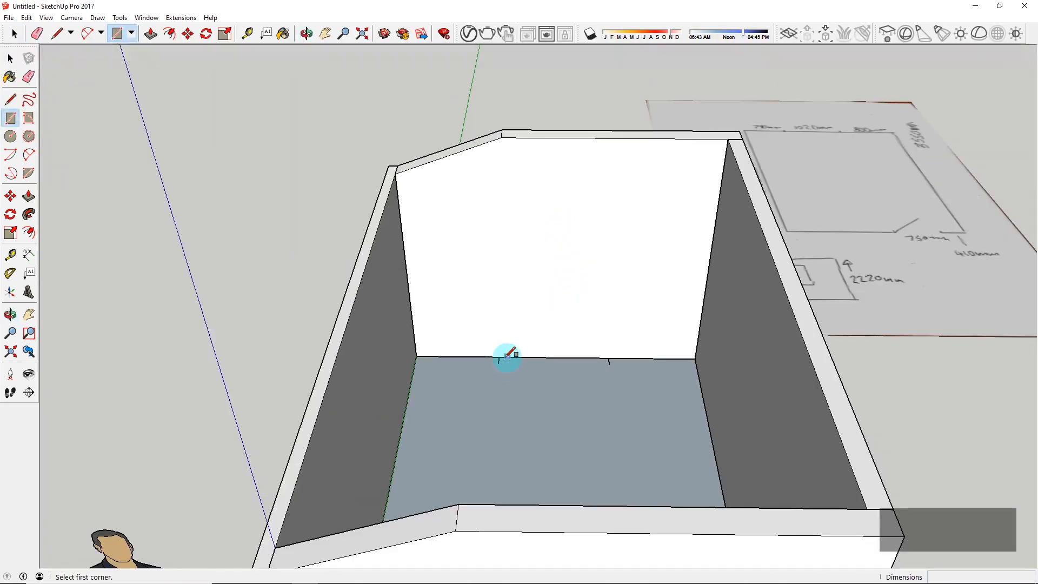
pyautogui.scroll(2, 594, 325)
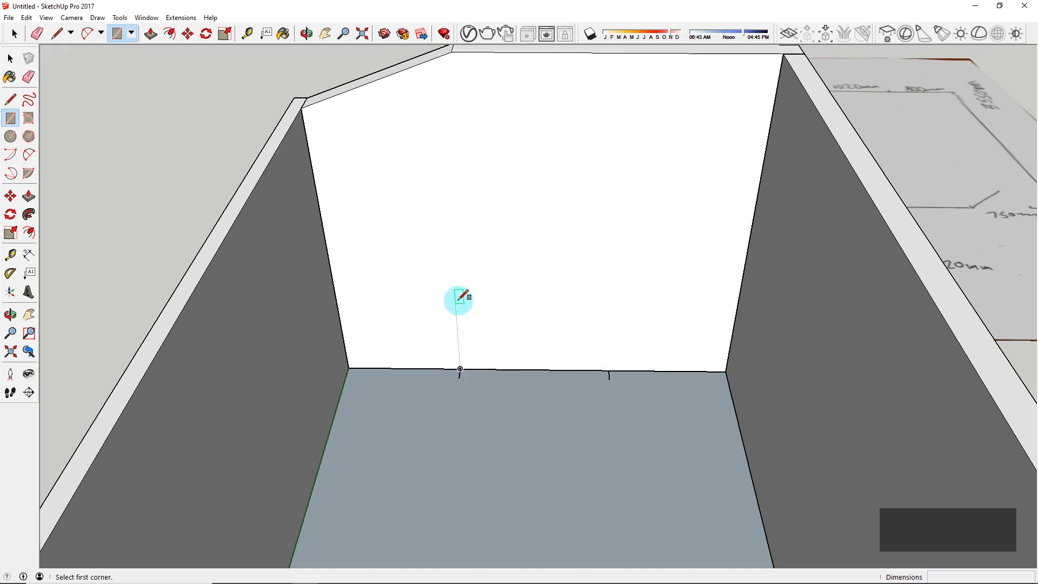
pyautogui.click(454, 286)
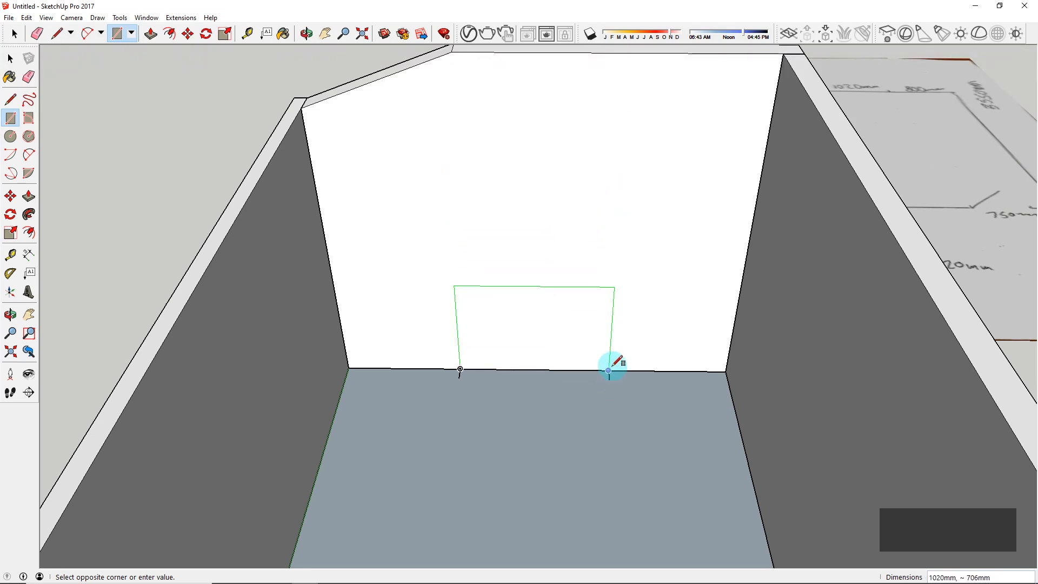
pyautogui.click(651, 126)
pyautogui.press('space')
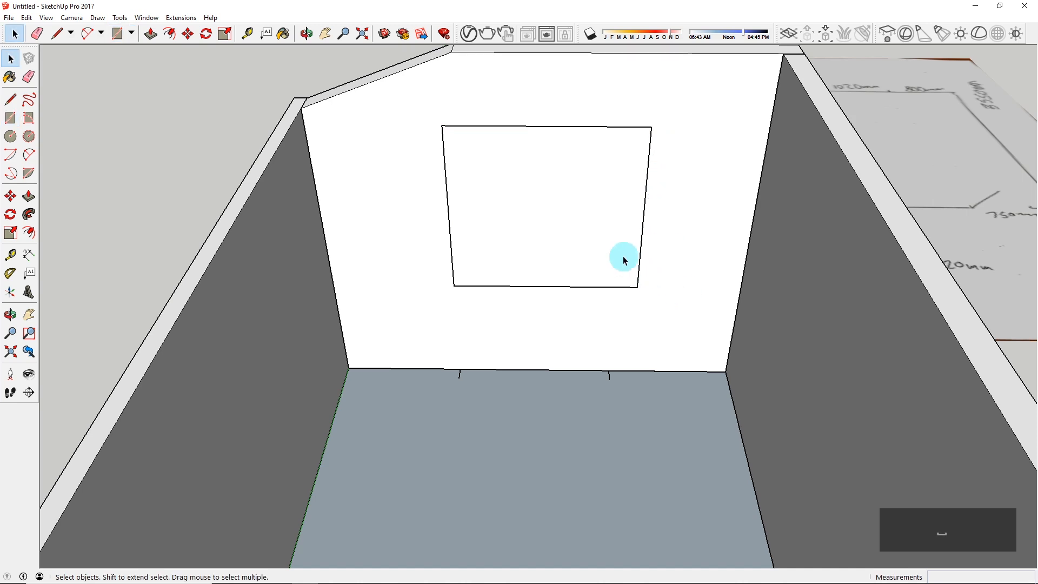
# Step: Move the window rectangle's right edge 145 mm inward along the red axis to line up with the second floor mark
pyautogui.click(567, 241)
pyautogui.moveTo(454, 287); pyautogui.dragTo(473, 390, button='middle')
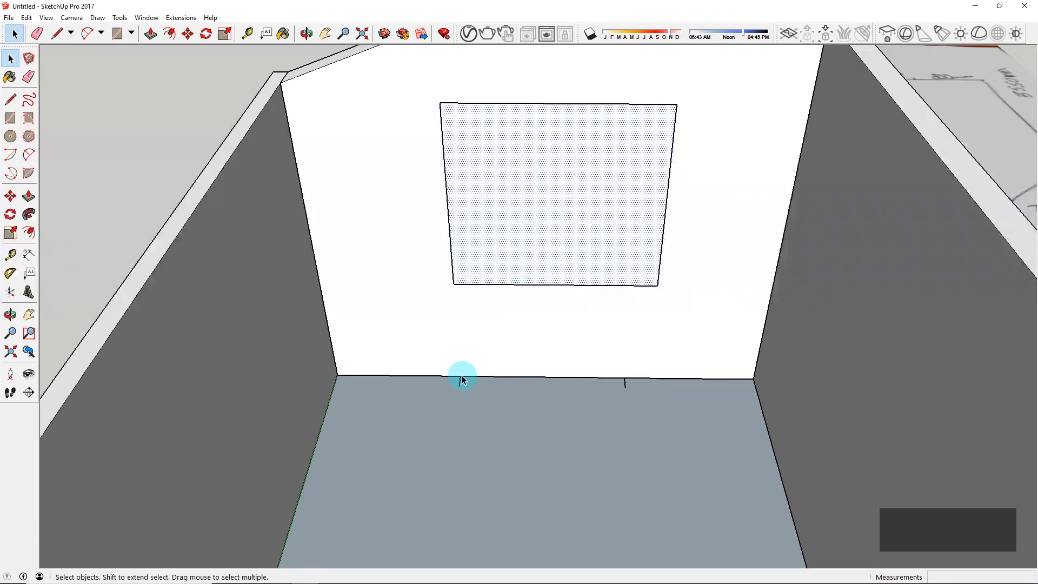
pyautogui.click(670, 176)
pyautogui.press('m')
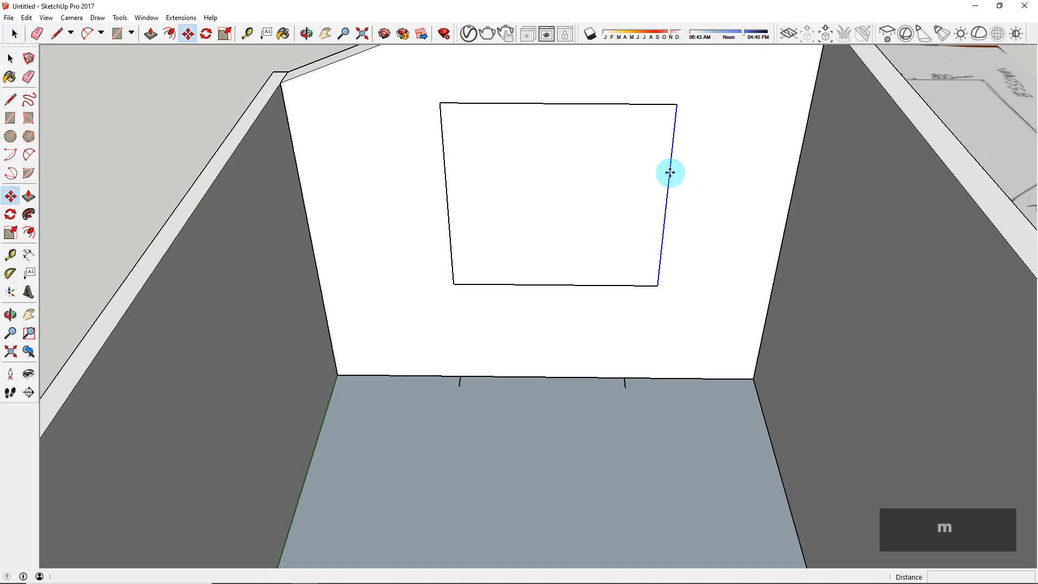
pyautogui.click(668, 170)
pyautogui.press('Left')
pyautogui.press('Right')
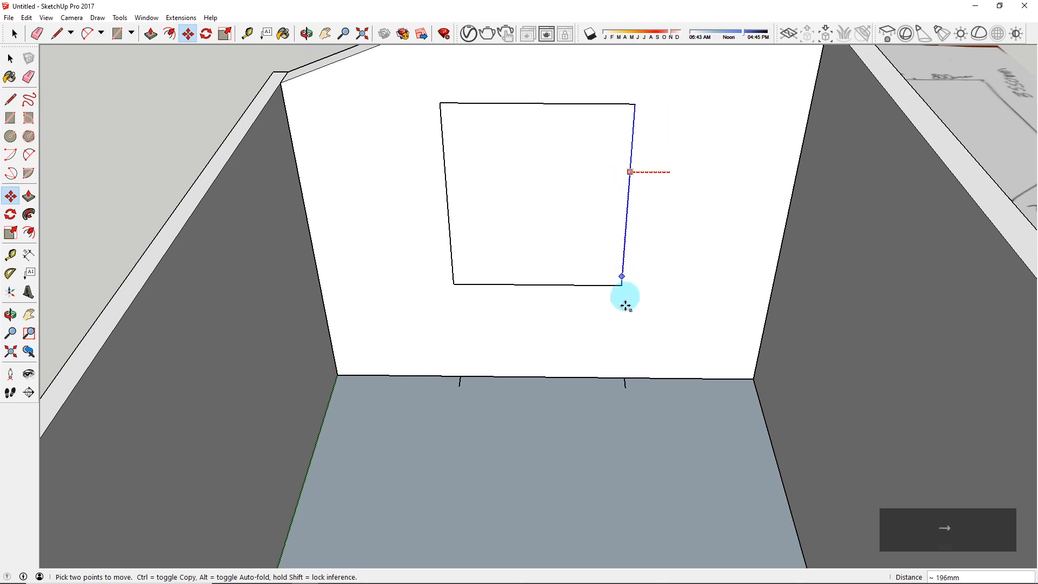
pyautogui.click(625, 380)
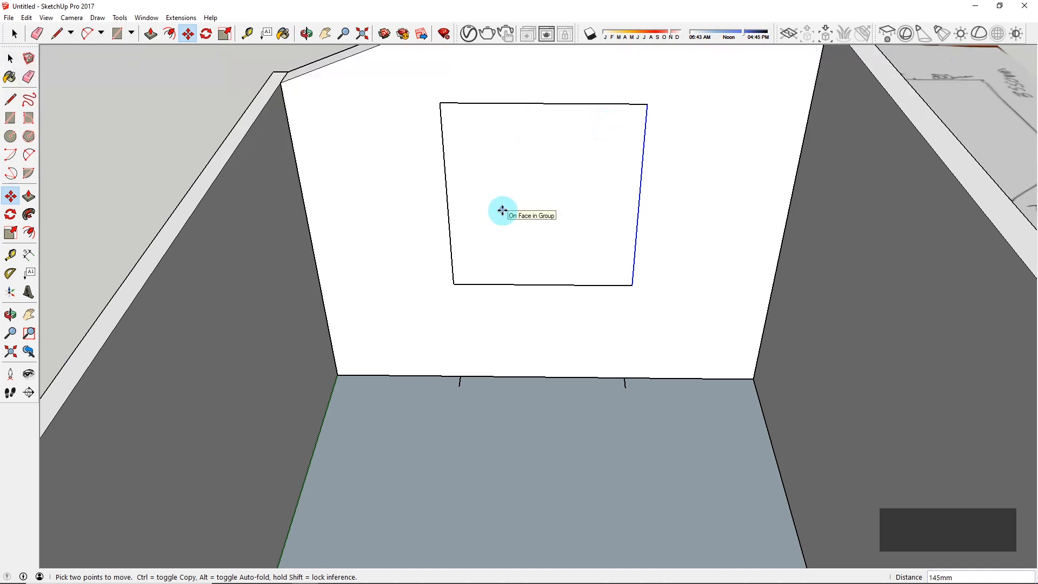
# Step: Measure the window rectangle's top edge from corner to corner with the Line tool, without drawing a line
pyautogui.scroll(-3, 502, 210)
pyautogui.scroll(2, 535, 139)
pyautogui.press('l')
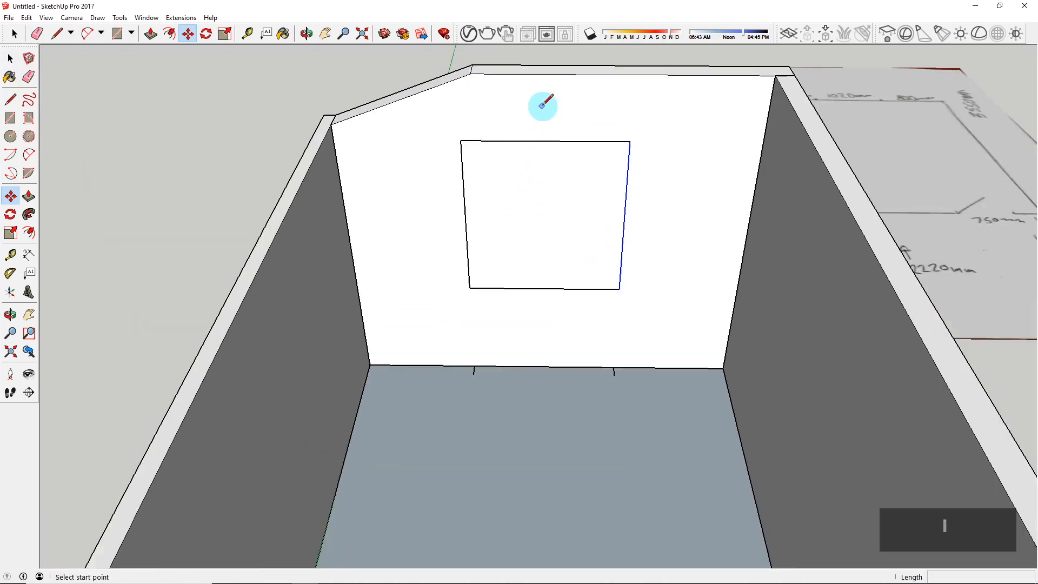
pyautogui.scroll(2, 542, 106)
pyautogui.click(432, 152)
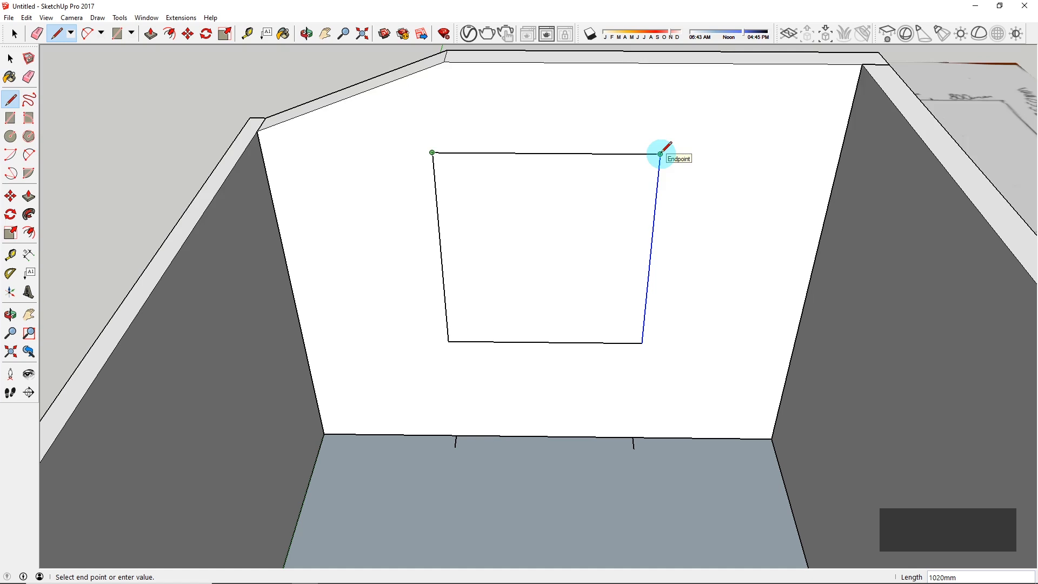
pyautogui.press('Escape')
pyautogui.scroll(-3, 510, 177)
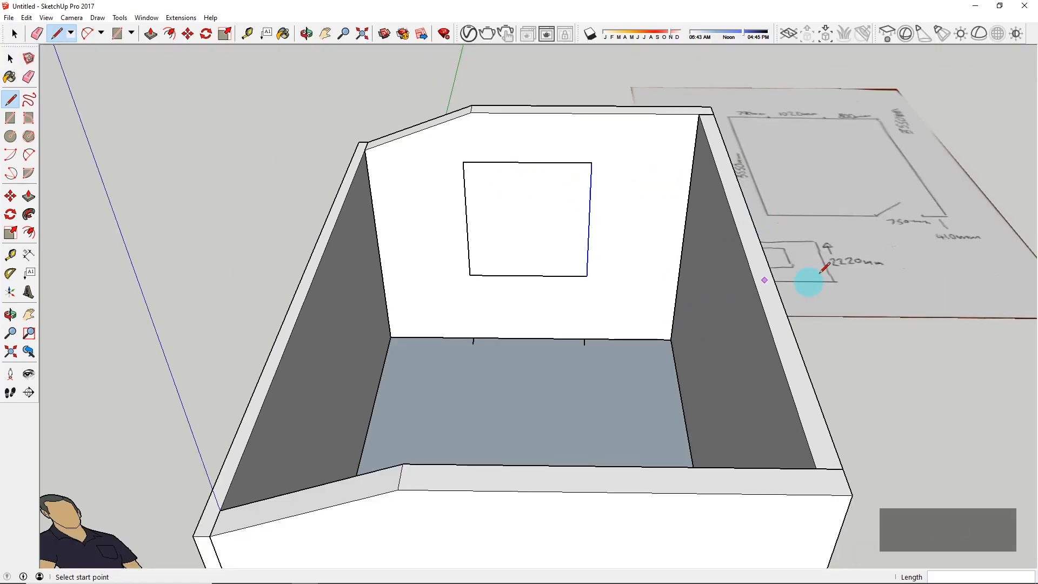
# Step: Draw a vertical guide line for the window's height, up from the rectangle's lower left corner and past its top edge
pyautogui.scroll(5, 821, 271)
pyautogui.scroll(-3, 273, 244)
pyautogui.moveTo(313, 236); pyautogui.dragTo(535, 162, button='middle')
pyautogui.scroll(-4, 535, 162)
pyautogui.scroll(3, 327, 261)
pyautogui.moveTo(326, 260)
pyautogui.mouseDown(button='middle')
pyautogui.moveTo(381, 225)
pyautogui.moveTo(440, 209)
pyautogui.mouseUp(button='middle')
pyautogui.scroll(2, 440, 209)
pyautogui.click(407, 299)
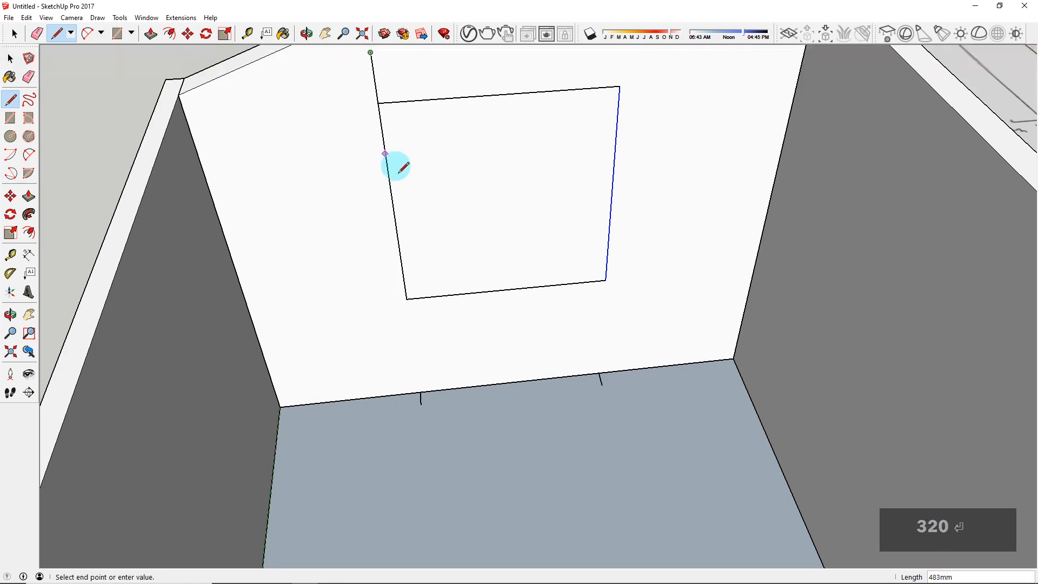
pyautogui.scroll(-3, 400, 163)
pyautogui.scroll(4, 402, 57)
pyautogui.scroll(-1, 493, 315)
# Step: Move the window rectangle's top edge straight up to the endpoint of the vertical guide line
pyautogui.press('space')
pyautogui.scroll(2, 486, 200)
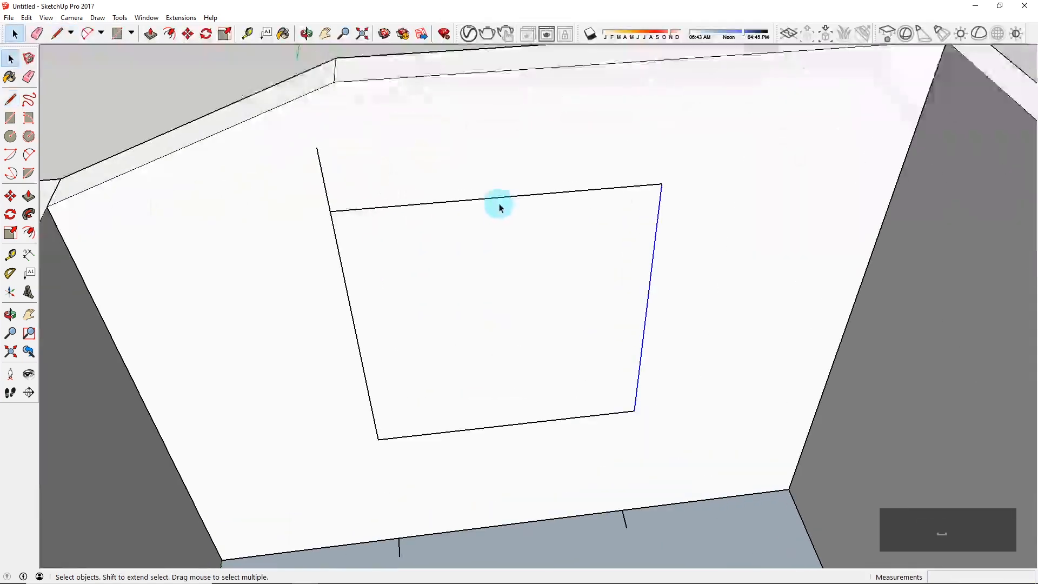
pyautogui.press('m')
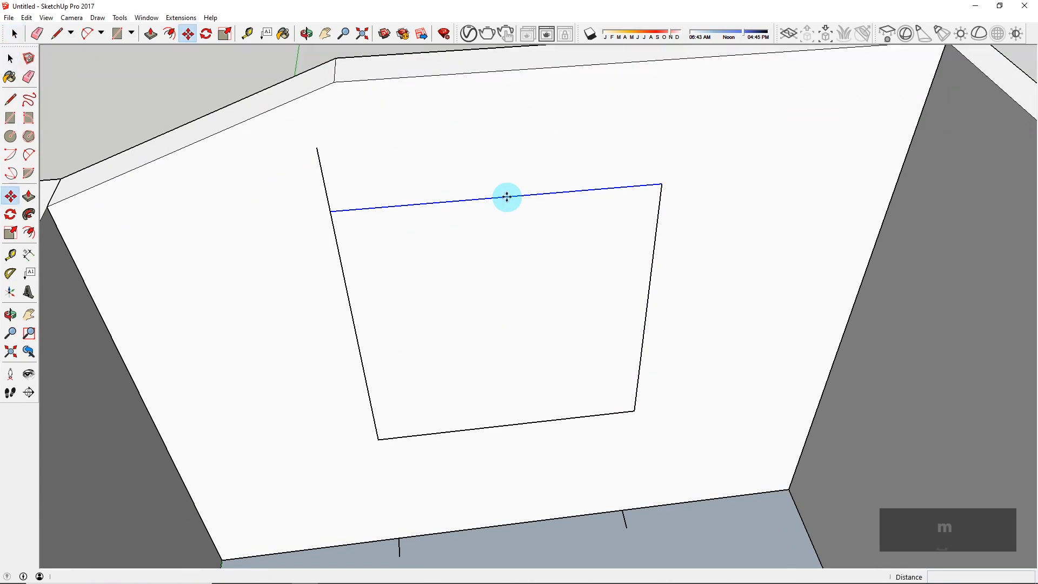
pyautogui.click(507, 197)
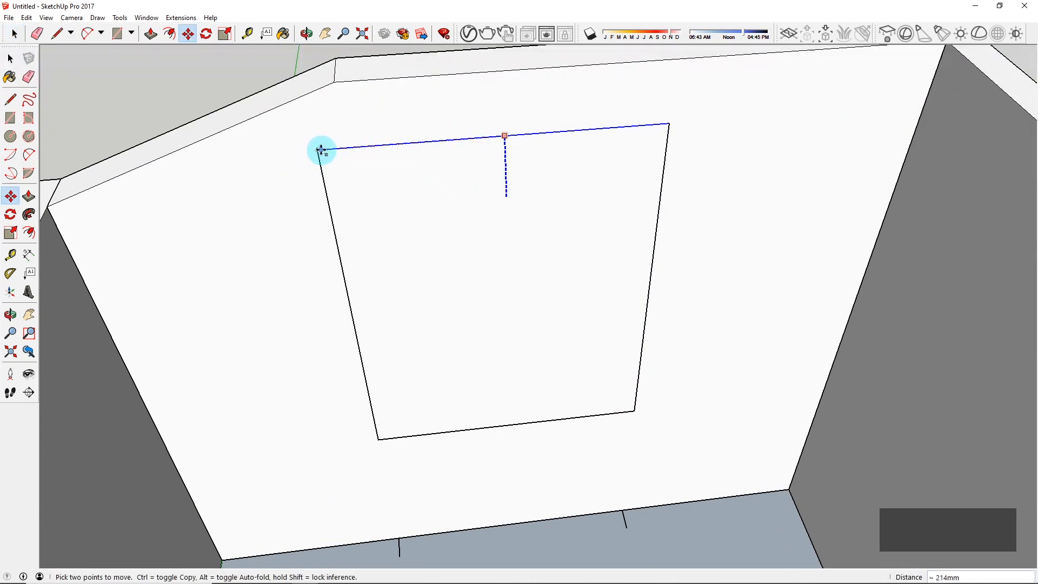
pyautogui.scroll(3, 317, 148)
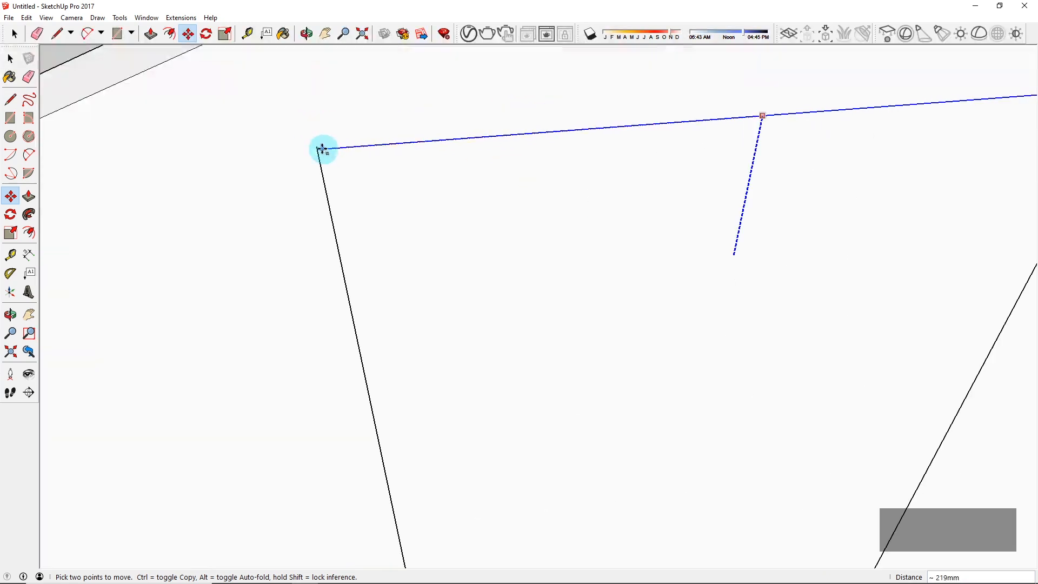
pyautogui.moveTo(402, 145); pyautogui.dragTo(532, 138, button='middle')
pyautogui.scroll(2, 248, 174)
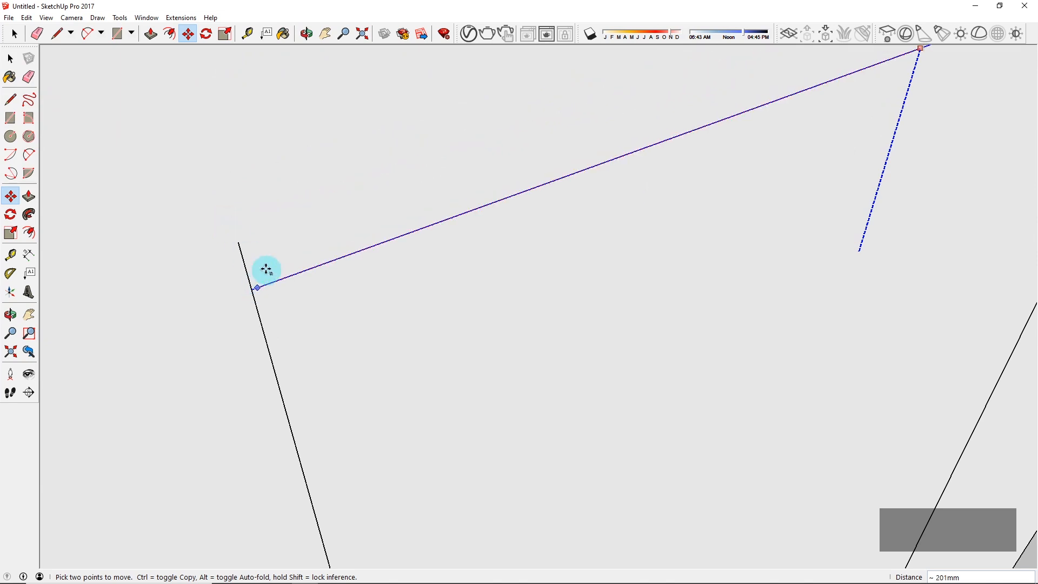
pyautogui.click(239, 241)
pyautogui.scroll(-1, 292, 239)
# Step: Select the resized window rectangle and make it a group
pyautogui.press('space')
pyautogui.scroll(-3, 476, 242)
pyautogui.click(615, 276)
pyautogui.moveTo(615, 278); pyautogui.dragTo(605, 338, button='middle')
pyautogui.hotkey('ctrl', 'g')
pyautogui.press('m')
pyautogui.click(567, 335)
pyautogui.press('Escape')
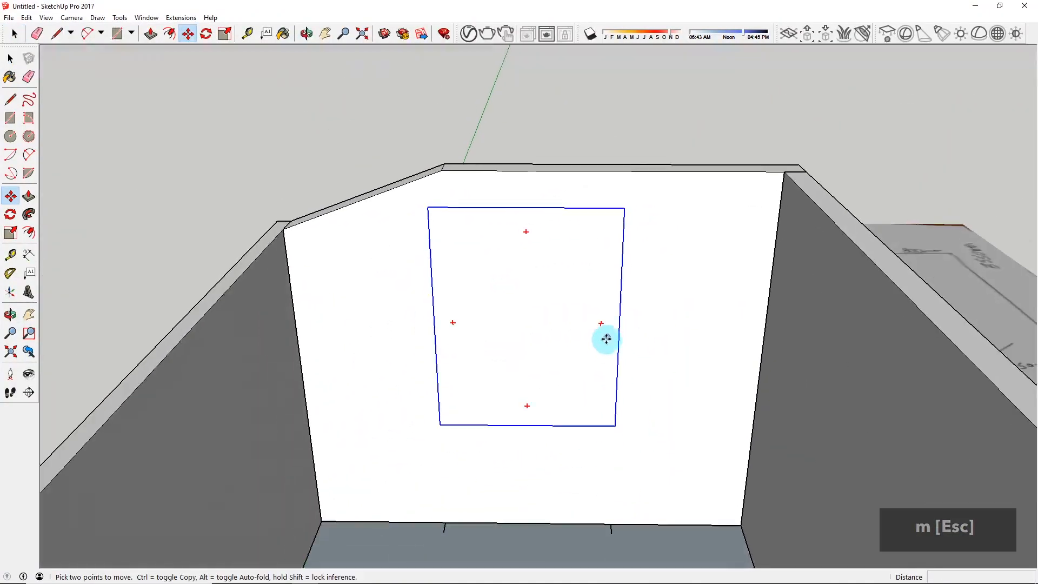
# Step: Draw a 750 mm vertical guide line up the wall from the floor edge below the window
pyautogui.scroll(-2, 605, 338)
pyautogui.scroll(4, 636, 447)
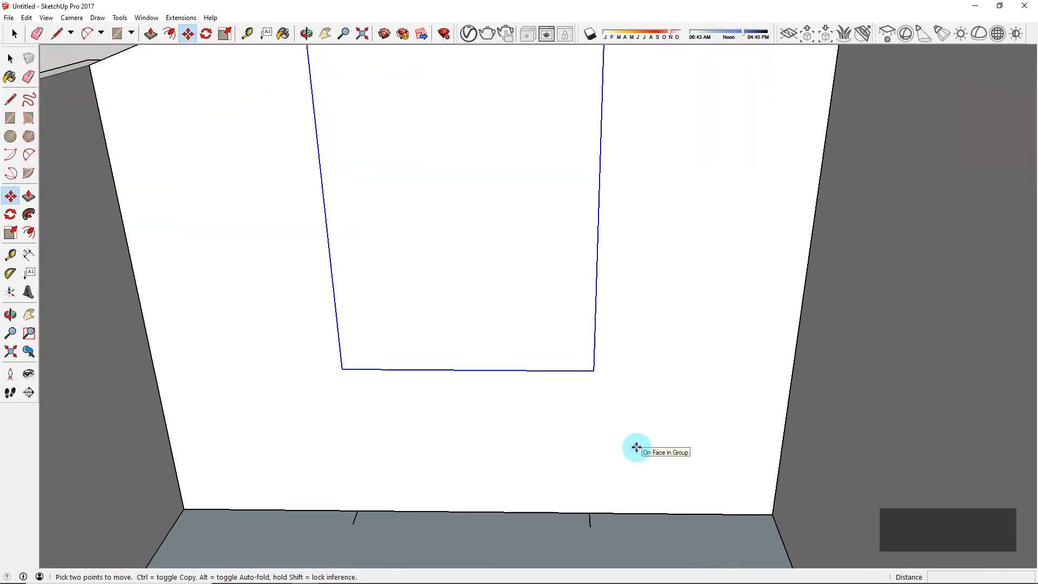
pyautogui.press('l')
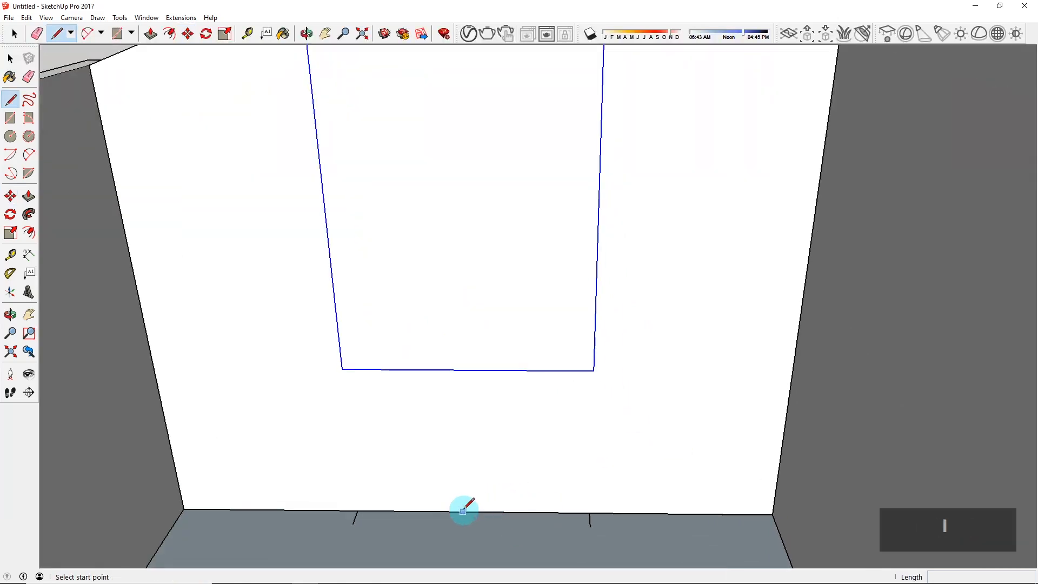
pyautogui.click(465, 510)
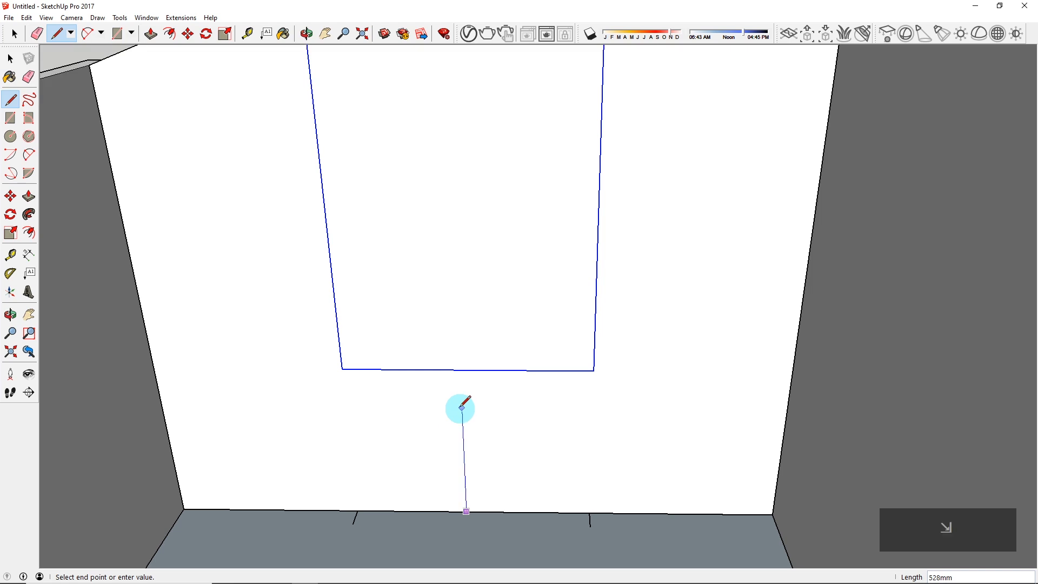
pyautogui.press('Up')
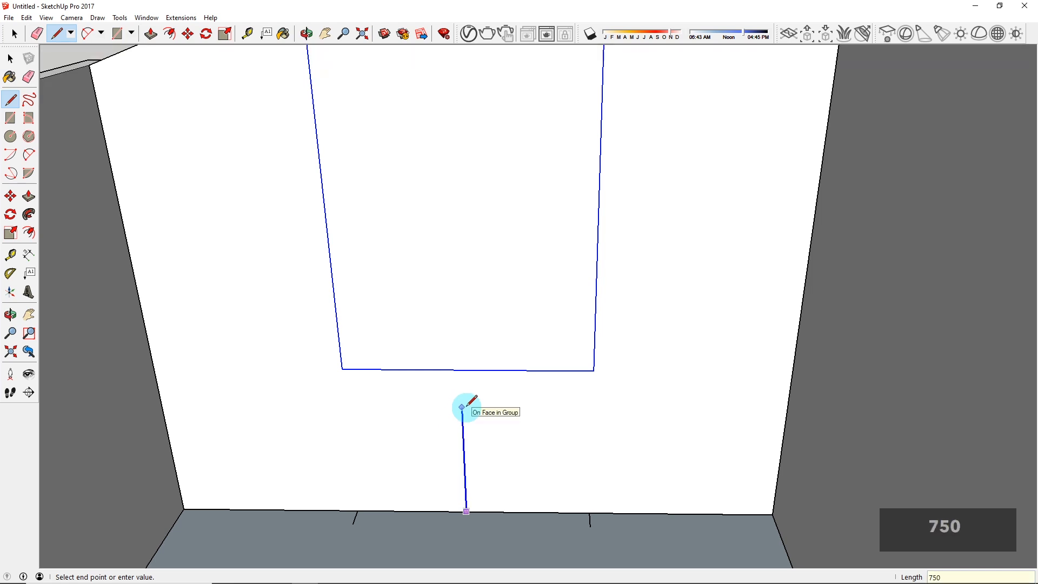
pyautogui.press('space')
# Step: Move the window group up the blue axis until its bottom edge meets the top of the 750 mm guide line
pyautogui.scroll(3, 482, 374)
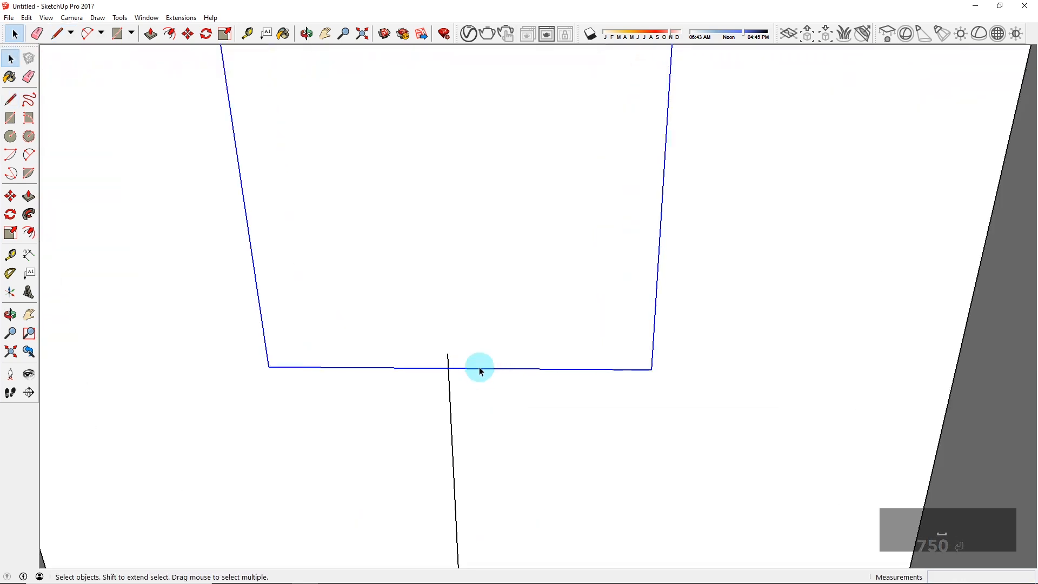
pyautogui.press('m')
pyautogui.click(478, 368)
pyautogui.press('Up')
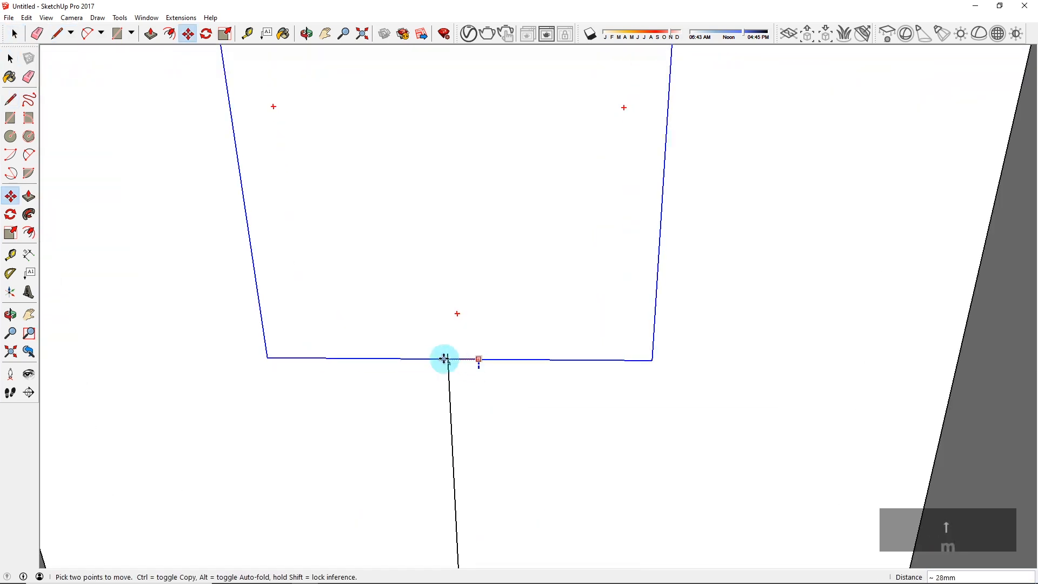
pyautogui.click(448, 354)
pyautogui.scroll(-4, 449, 358)
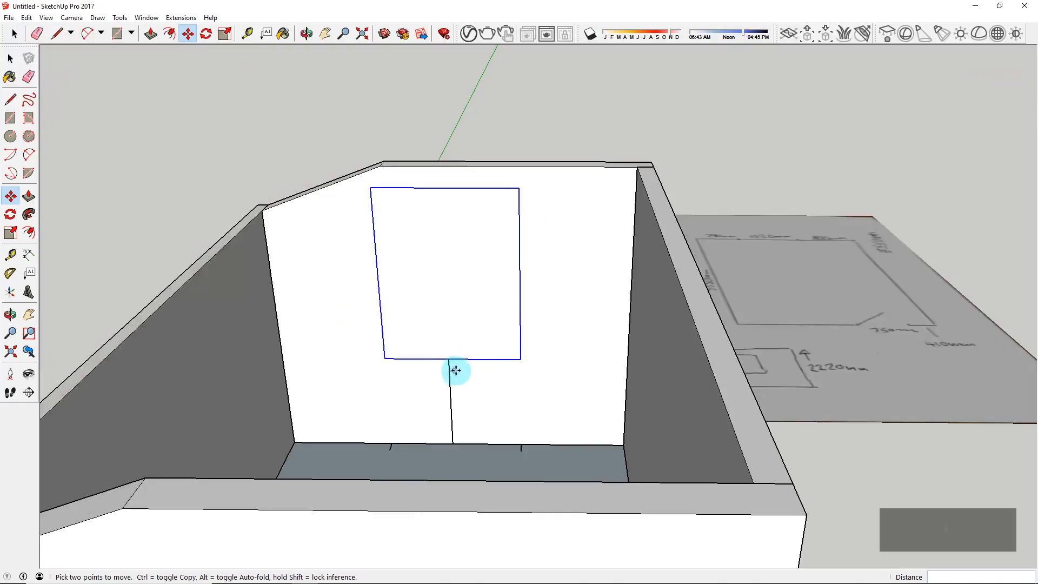
pyautogui.press('space')
pyautogui.click(507, 125)
# Step: Check the window's position and shape in the Google Photos browser window, comparing it with the SketchUp model
pyautogui.moveTo(545, 576)
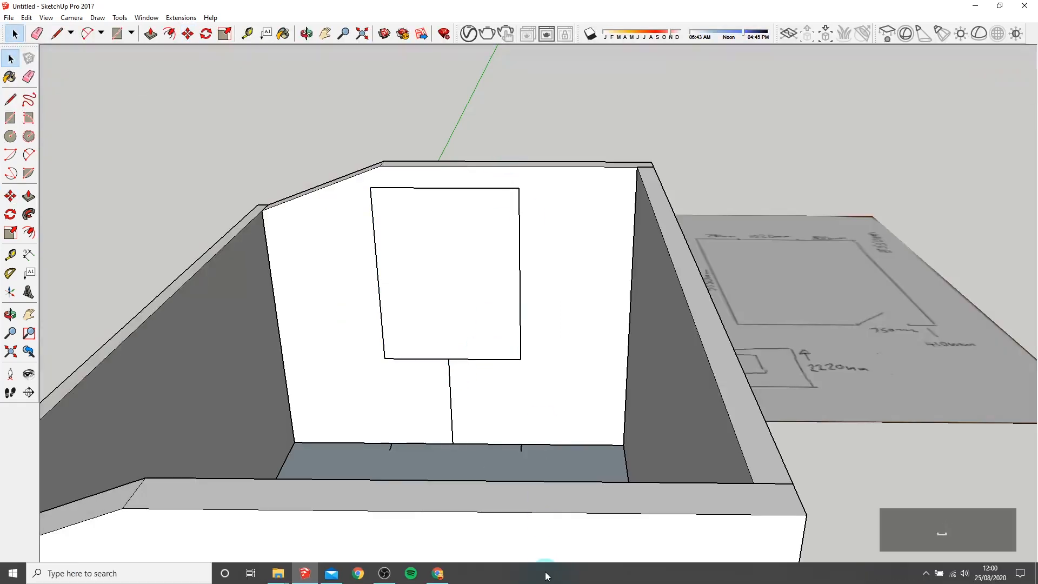
pyautogui.click(443, 577)
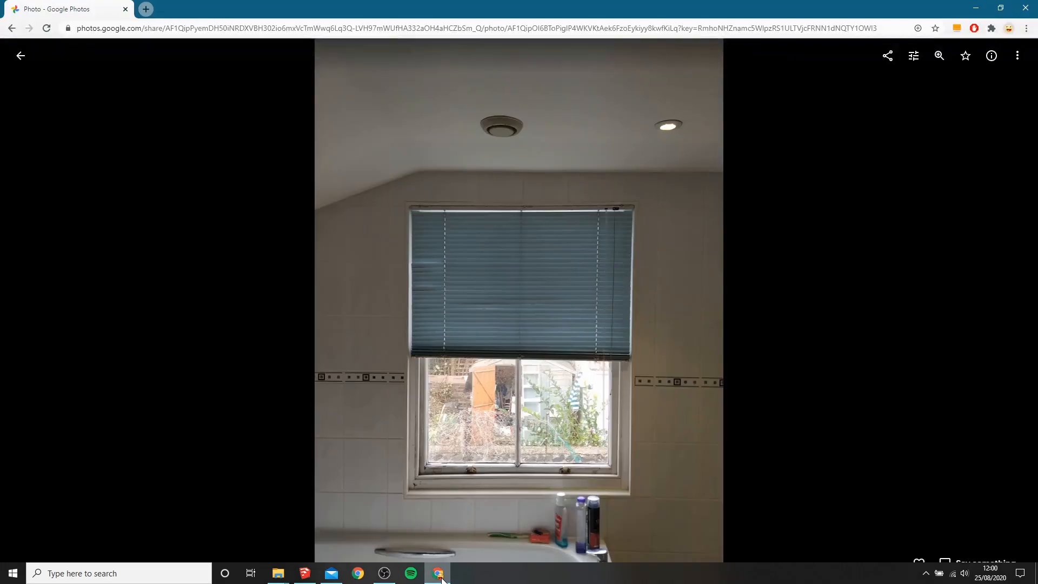
pyautogui.click(442, 578)
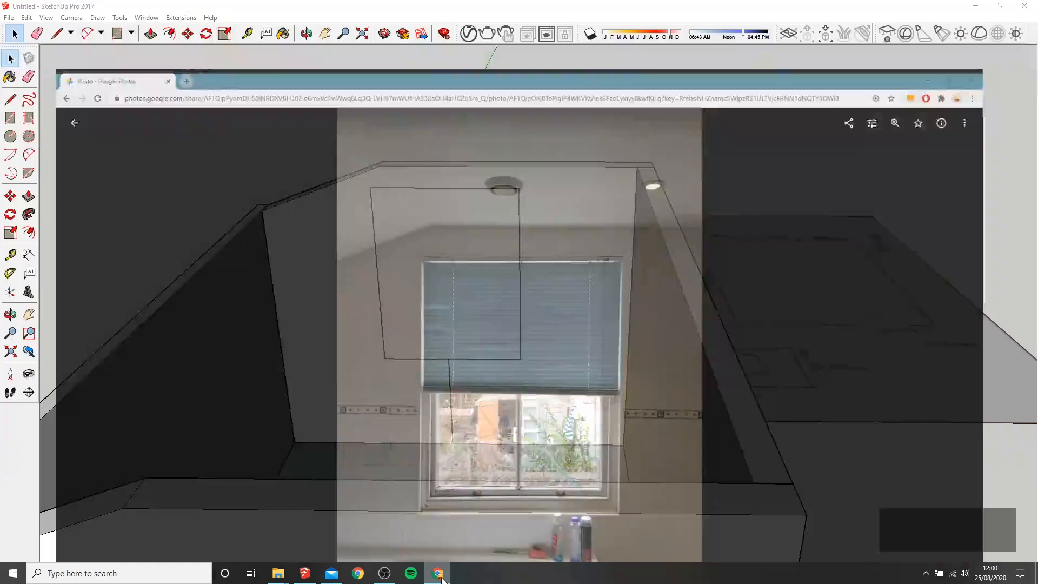
pyautogui.click(442, 577)
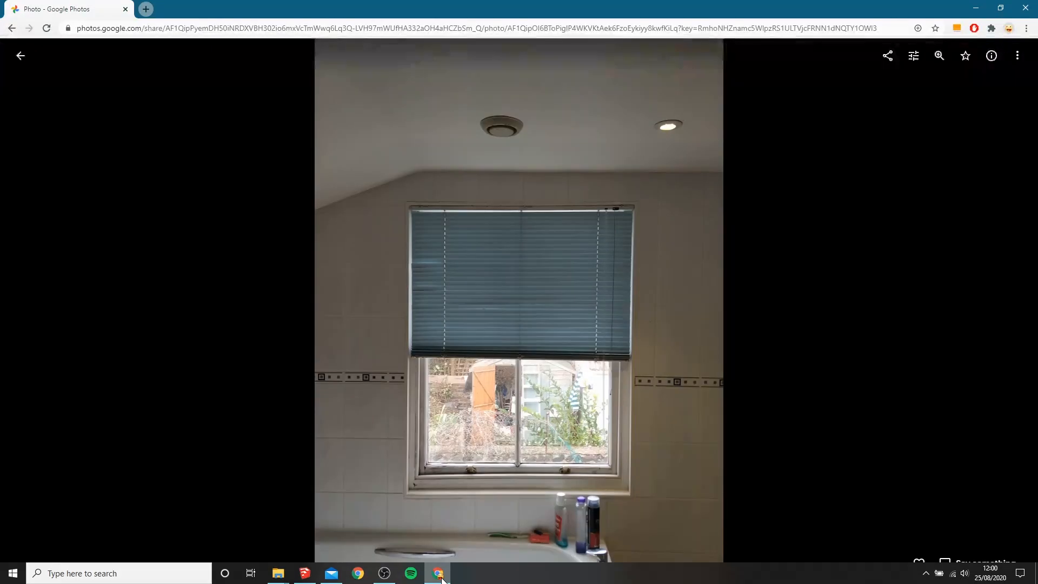
pyautogui.click(442, 577)
# Step: Select the window group and open it for editing
pyautogui.scroll(5, 456, 256)
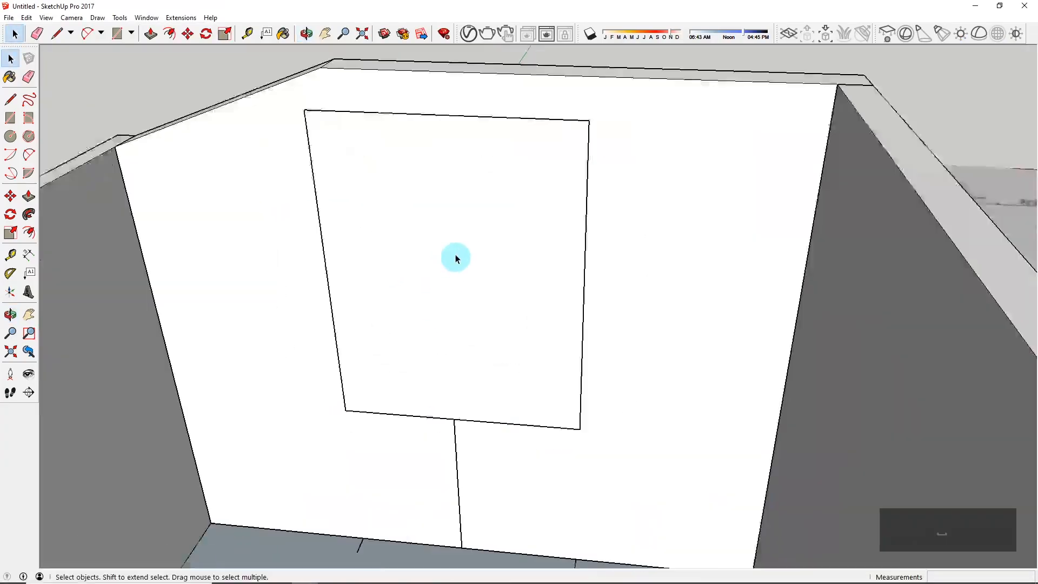
pyautogui.click(599, 219)
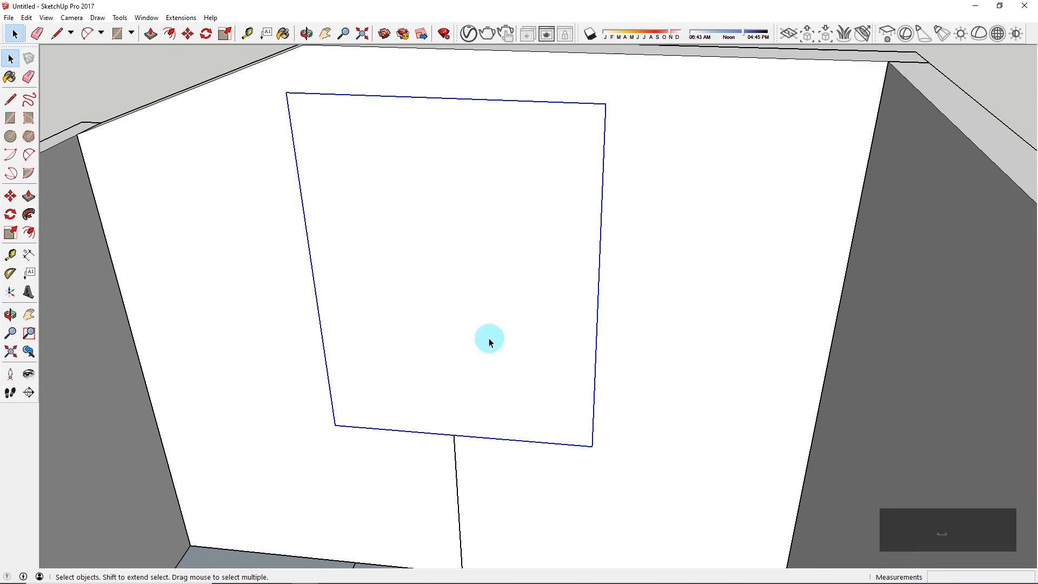
pyautogui.scroll(-3, 440, 304)
pyautogui.moveTo(466, 273)
pyautogui.mouseDown(button='middle')
pyautogui.moveTo(436, 264)
pyautogui.moveTo(465, 267)
pyautogui.mouseUp(button='middle')
pyautogui.doubleClick(464, 266)
pyautogui.scroll(4, 465, 266)
pyautogui.scroll(-3, 464, 266)
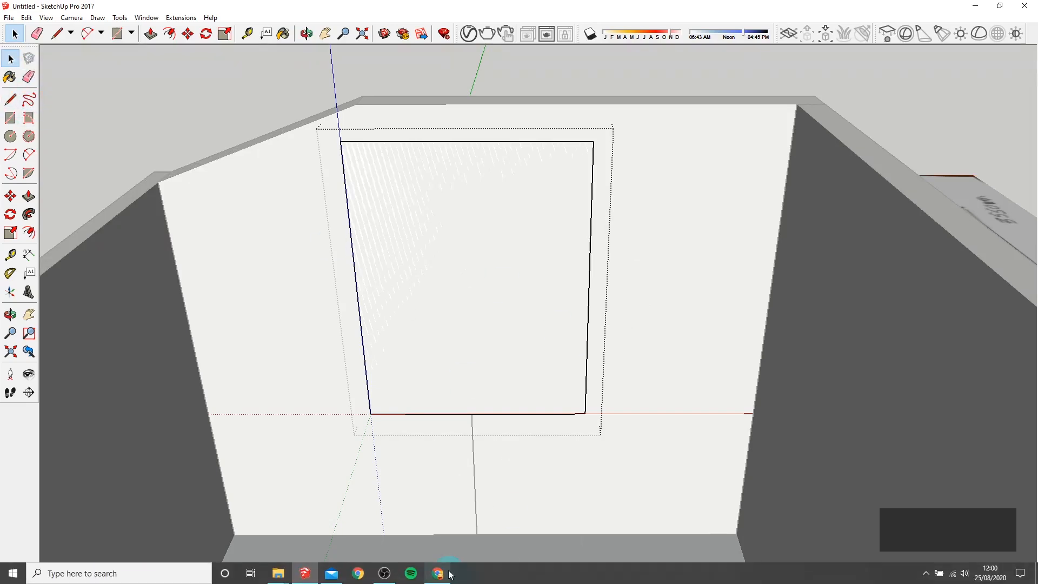
# Step: Check the window photo and divide the window face into four panes with horizontal and vertical lines between opposite edge midpoints
pyautogui.click(438, 573)
pyautogui.click(440, 576)
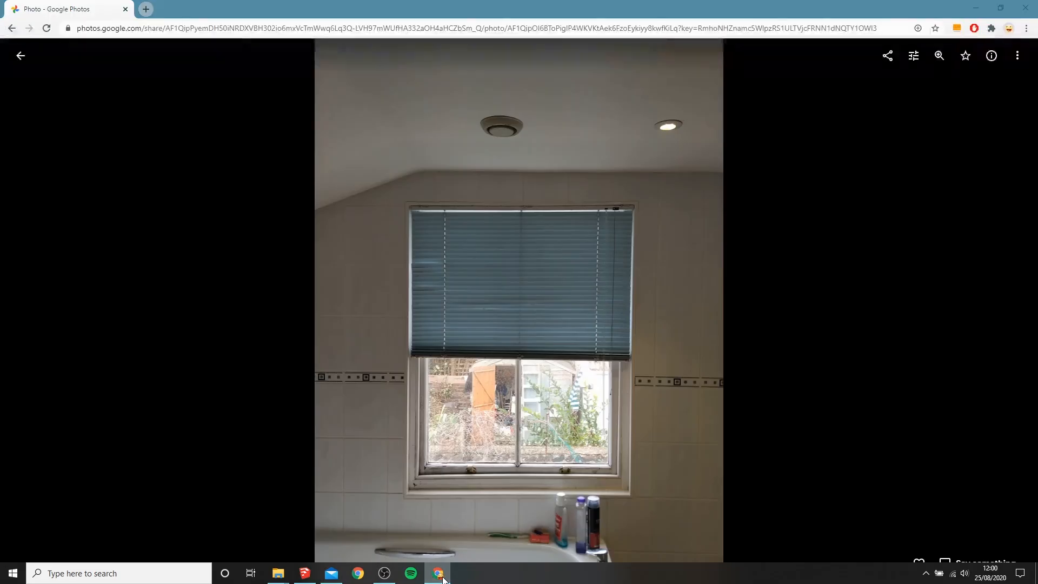
pyautogui.click(10, 100)
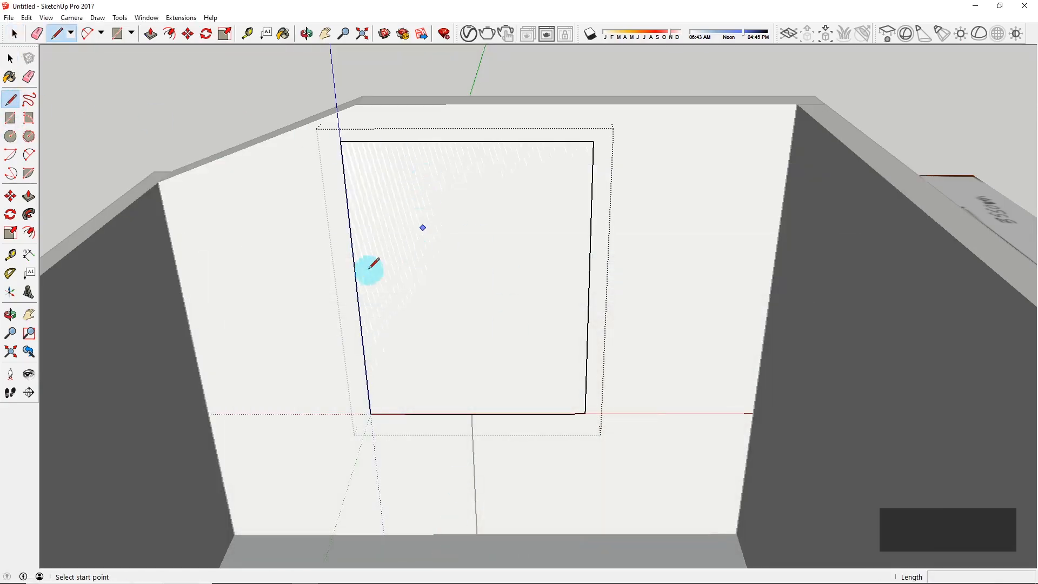
pyautogui.click(356, 289)
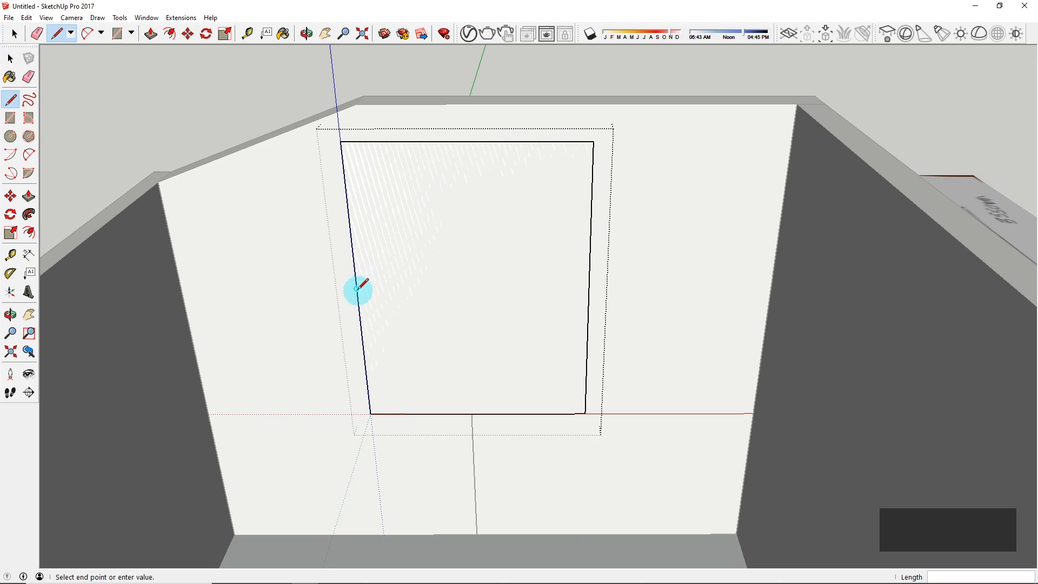
pyautogui.click(589, 288)
pyautogui.click(467, 141)
pyautogui.press('Up')
pyautogui.click(478, 414)
# Step: Offset the edges of all four window panes inward by about 17 mm to form the frame outlines
pyautogui.moveTo(535, 334); pyautogui.dragTo(549, 368, button='middle')
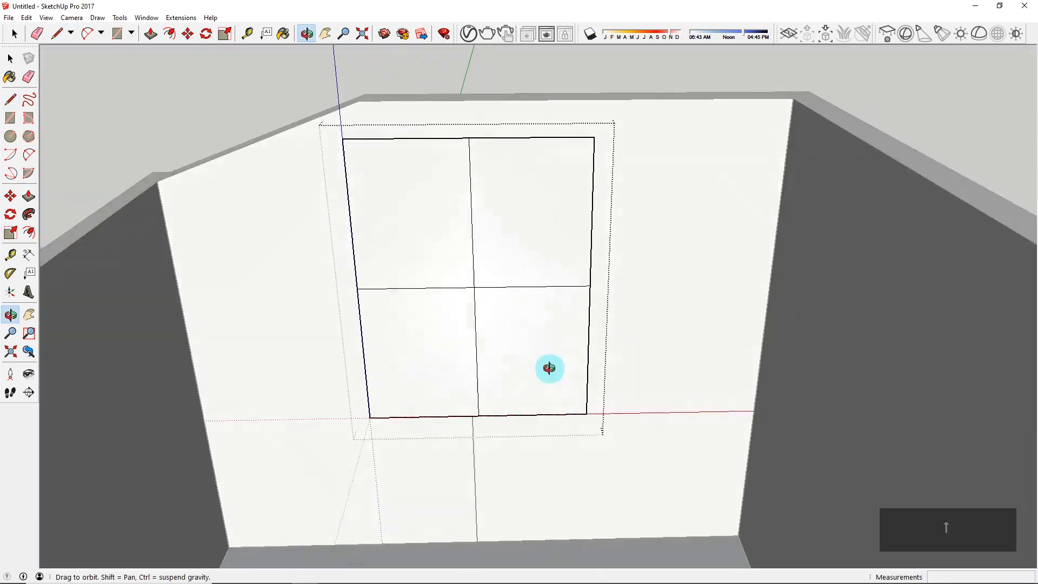
pyautogui.scroll(3, 501, 226)
pyautogui.press('space')
pyautogui.moveTo(483, 218); pyautogui.dragTo(378, 221, button='middle')
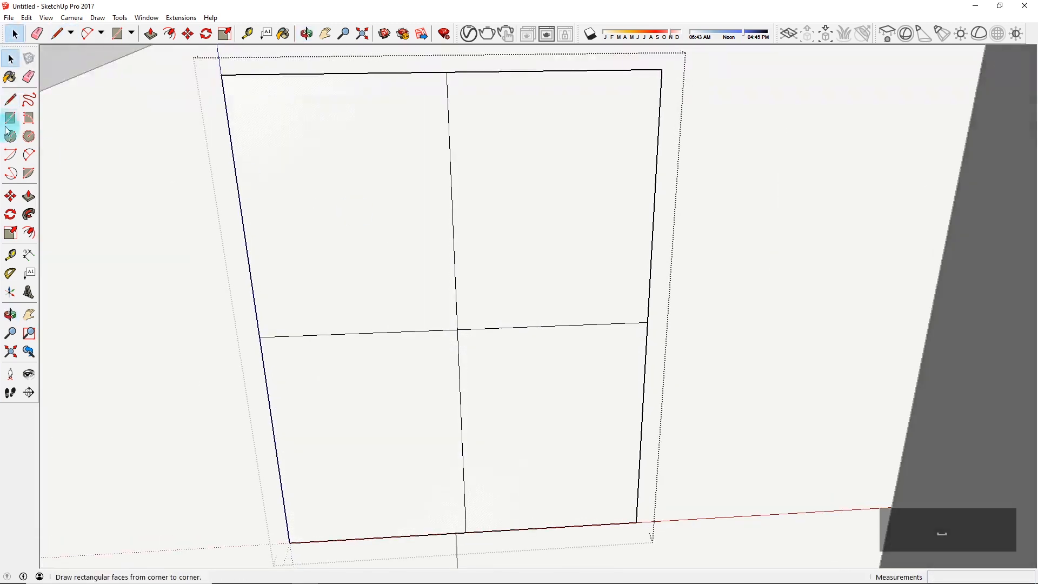
pyautogui.click(28, 233)
pyautogui.moveTo(319, 157); pyautogui.dragTo(229, 81)
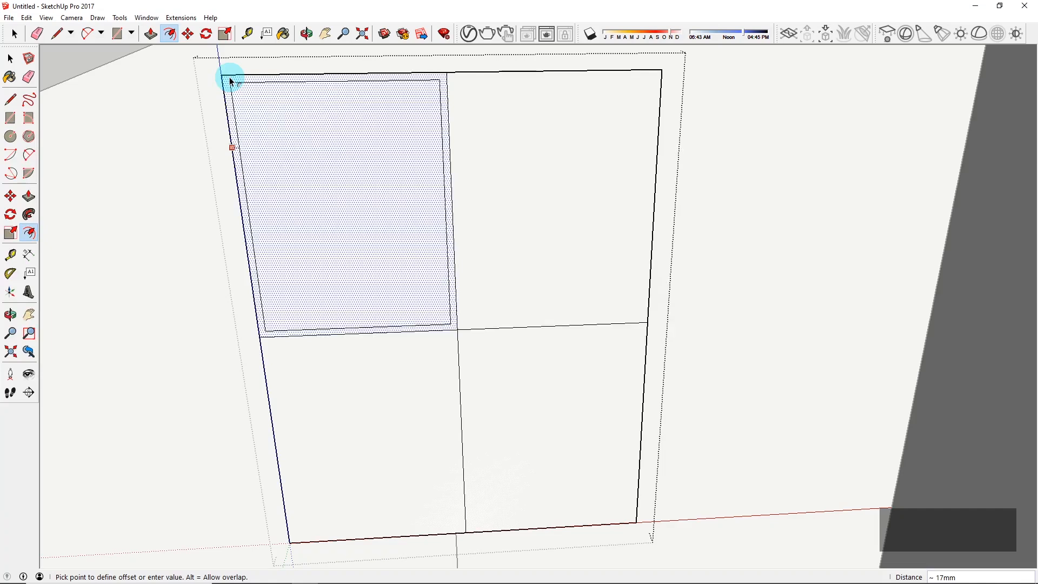
pyautogui.moveTo(231, 81); pyautogui.dragTo(231, 81)
pyautogui.doubleClick(579, 107)
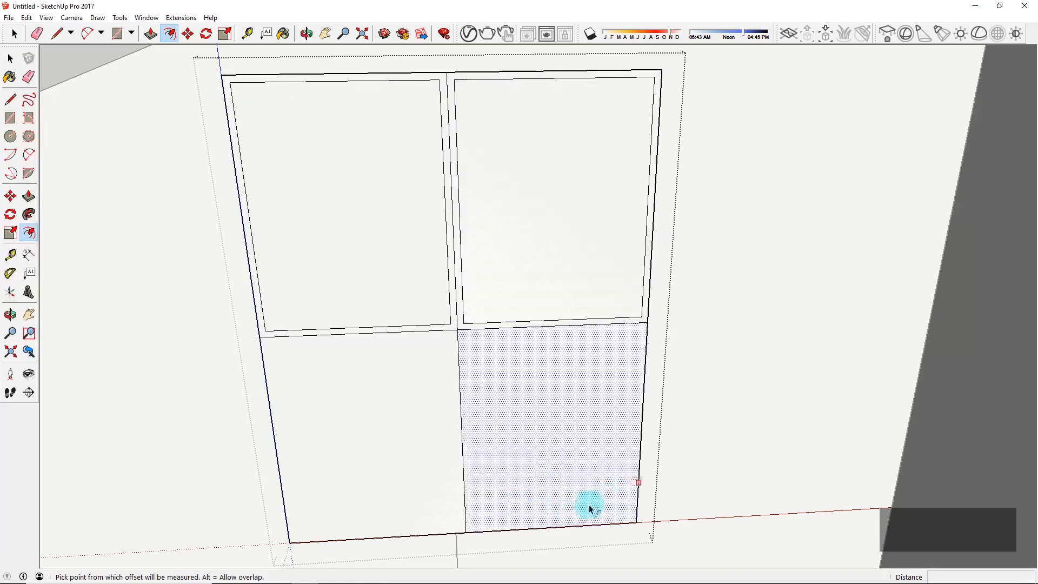
pyautogui.doubleClick(590, 495)
pyautogui.doubleClick(401, 447)
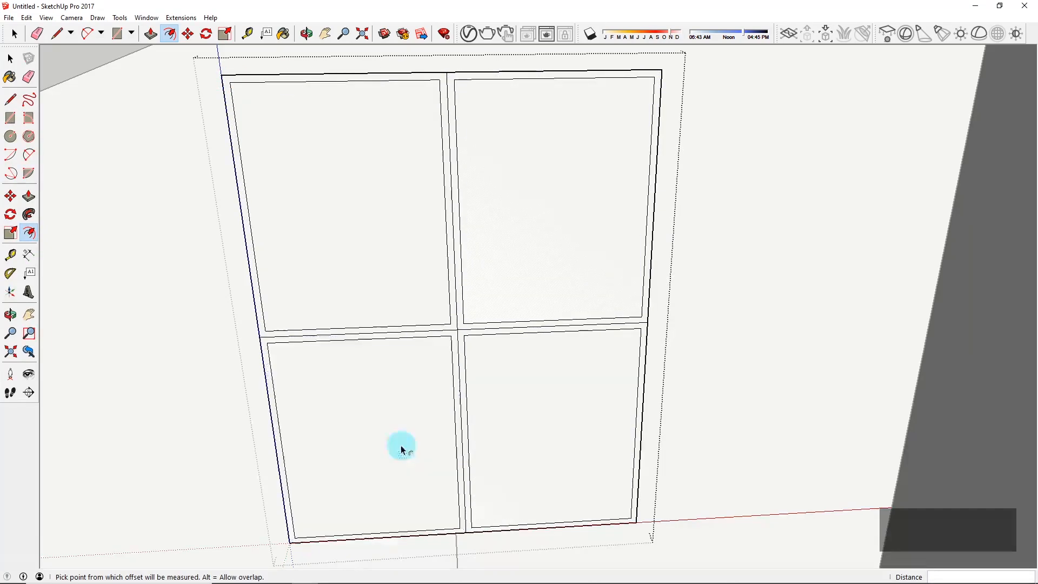
# Step: Erase the vertical centre line running through the upper and lower glazing bars of the window frame
pyautogui.moveTo(521, 227); pyautogui.dragTo(600, 218, button='middle')
pyautogui.press('space')
pyautogui.scroll(3, 469, 225)
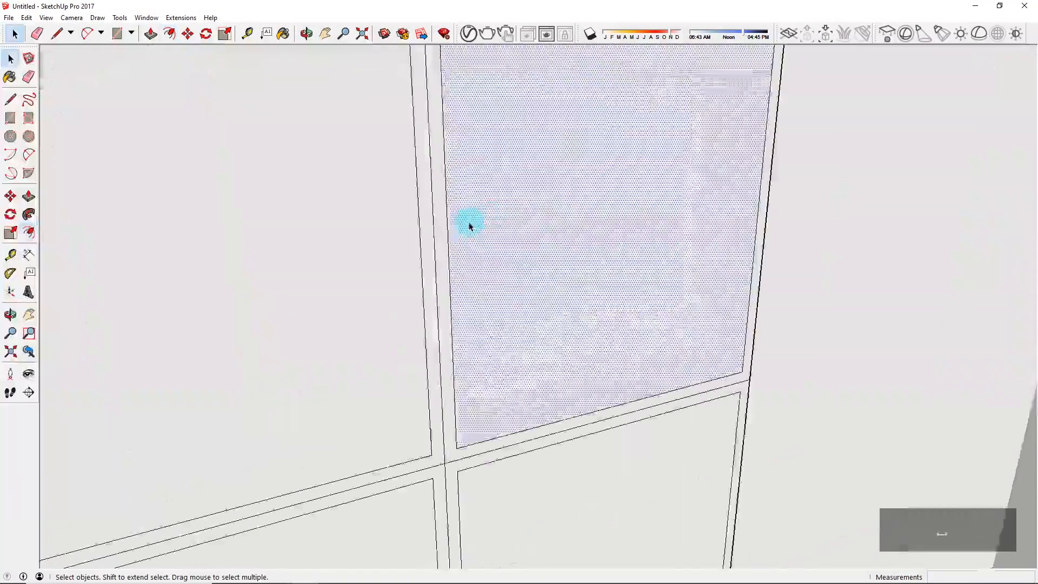
pyautogui.scroll(-2, 448, 251)
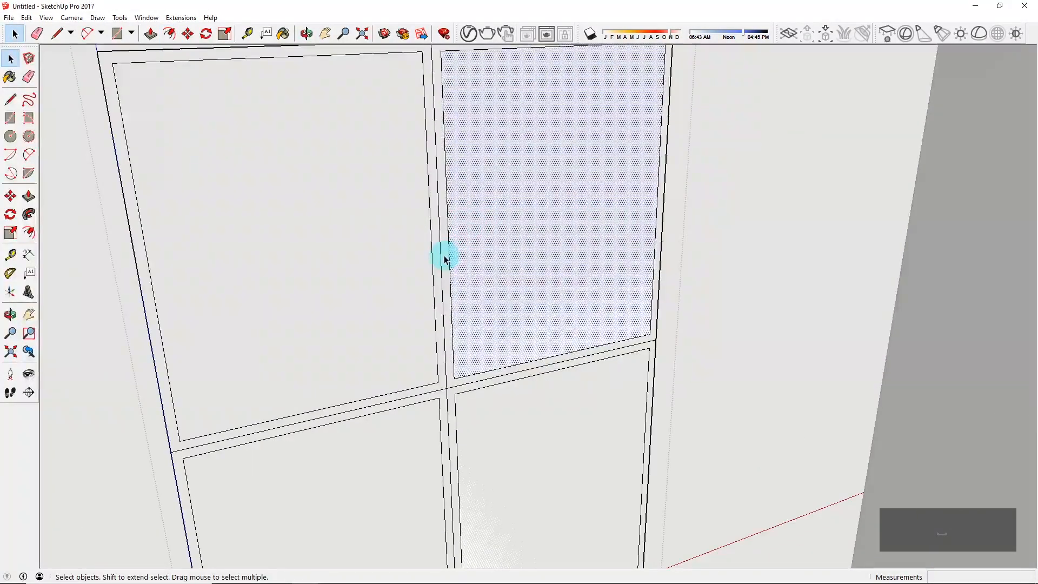
pyautogui.press('e')
pyautogui.click(442, 261)
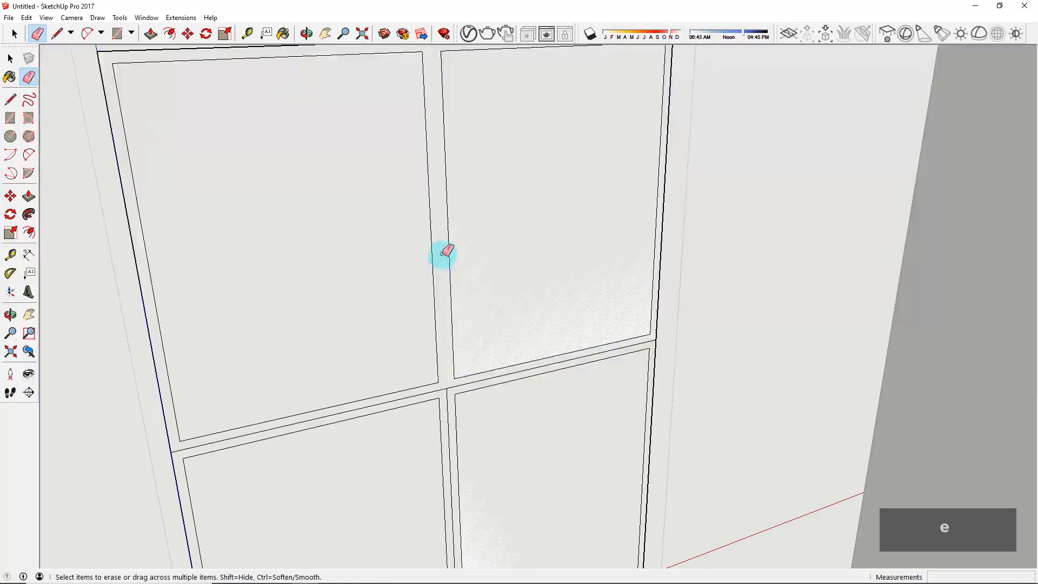
pyautogui.scroll(-3, 445, 251)
pyautogui.scroll(3, 447, 368)
pyautogui.click(447, 368)
pyautogui.scroll(-5, 511, 334)
pyautogui.moveTo(510, 336); pyautogui.dragTo(473, 351, button='middle')
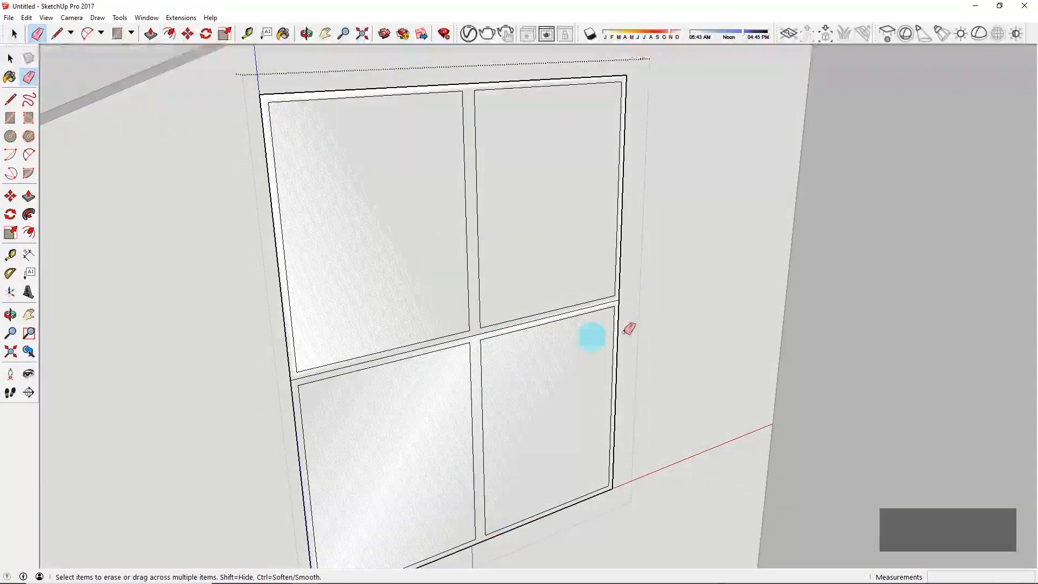
# Step: Extrude the upper sash frame face about 29 mm out from the wall
pyautogui.press('space')
pyautogui.scroll(2, 472, 299)
pyautogui.scroll(-2, 507, 379)
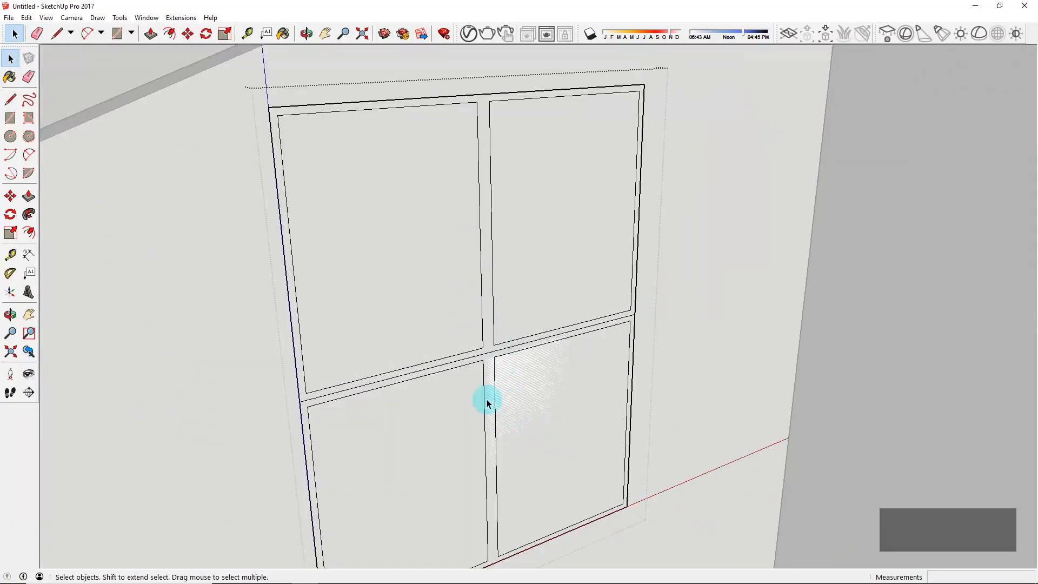
pyautogui.scroll(2, 486, 310)
pyautogui.click(486, 310)
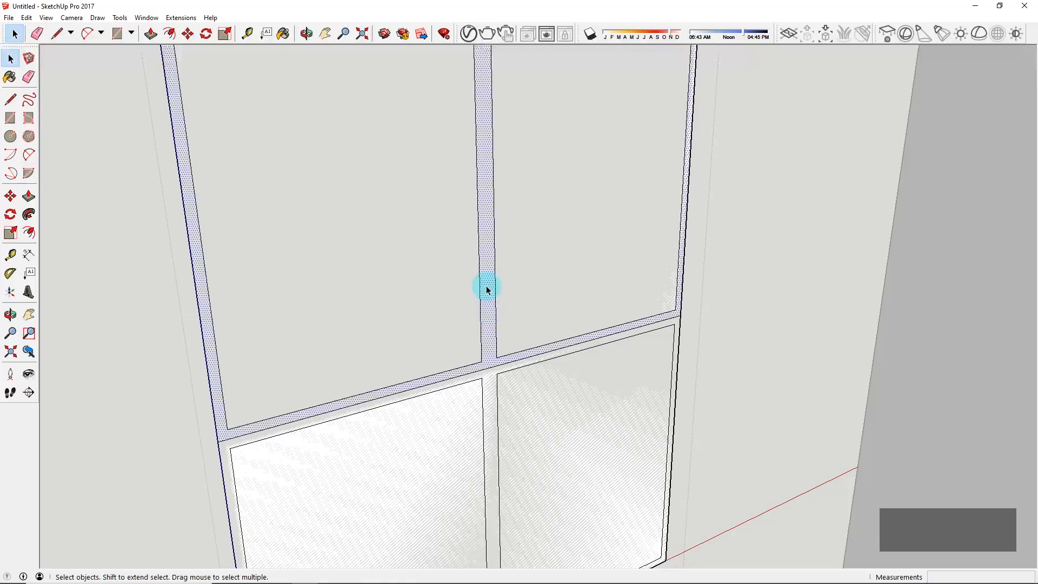
pyautogui.scroll(-2, 487, 293)
pyautogui.press('p')
pyautogui.moveTo(492, 296); pyautogui.dragTo(495, 337)
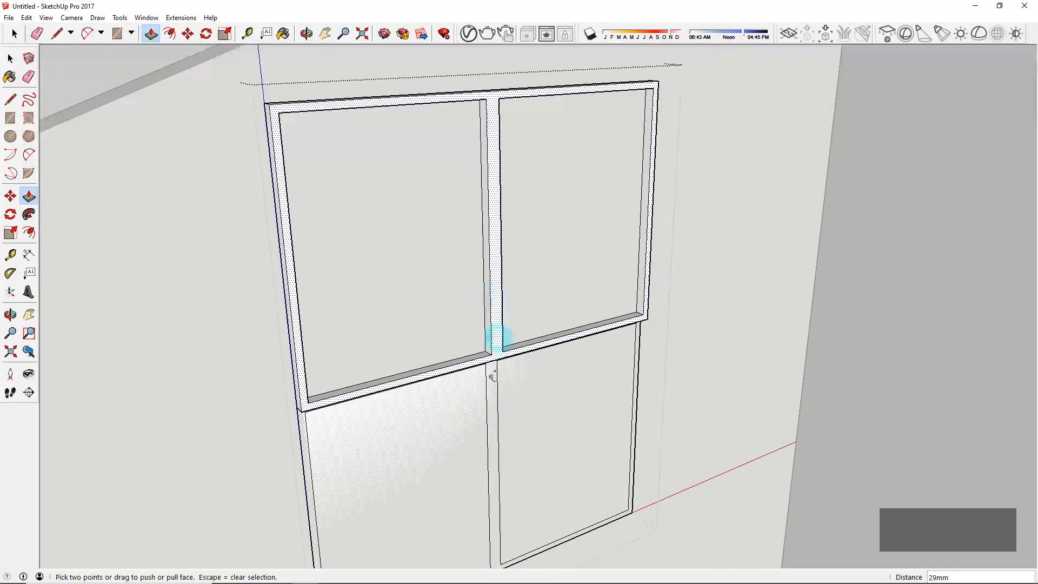
# Step: Extrude the lower sash frame face about 23 mm, leaving it slightly behind the upper sash
pyautogui.scroll(3, 492, 375)
pyautogui.press('space')
pyautogui.click(502, 336)
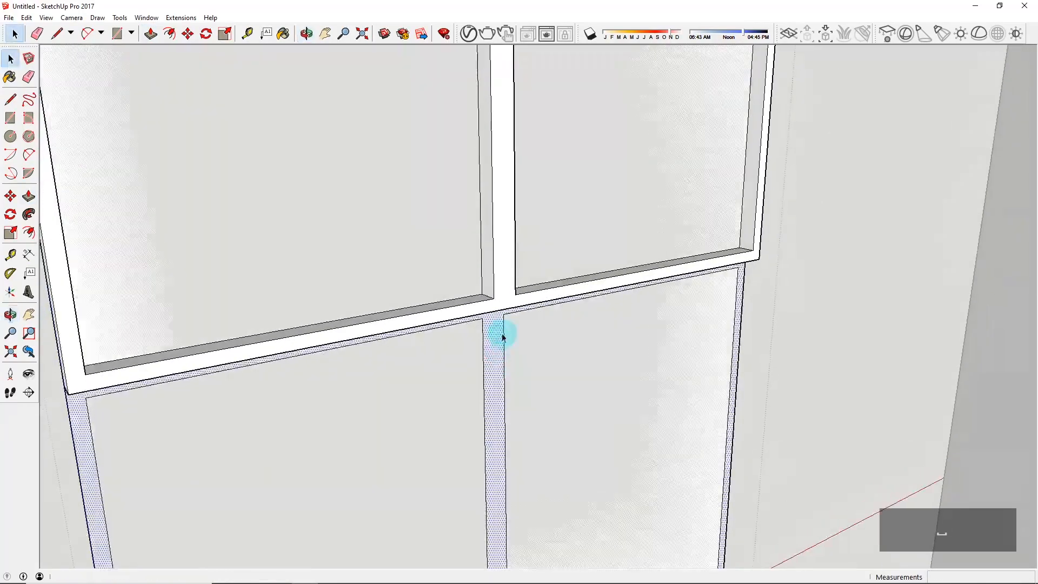
pyautogui.press('p')
pyautogui.moveTo(497, 341); pyautogui.dragTo(544, 384)
pyautogui.press('Escape')
pyautogui.moveTo(538, 271); pyautogui.dragTo(540, 179, button='middle')
pyautogui.click(498, 305)
pyautogui.scroll(2, 507, 297)
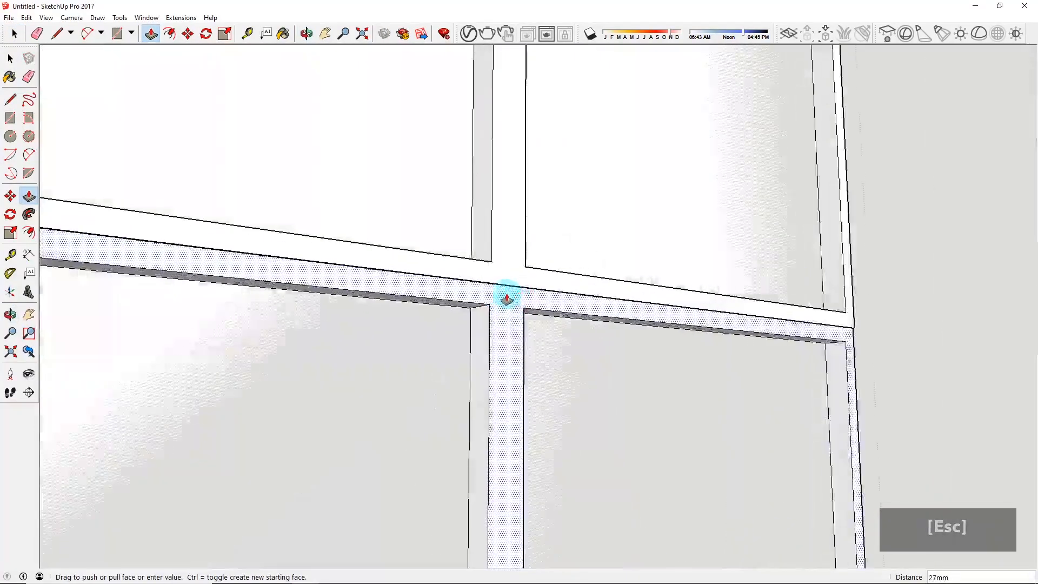
pyautogui.click(504, 297)
pyautogui.scroll(-2, 504, 297)
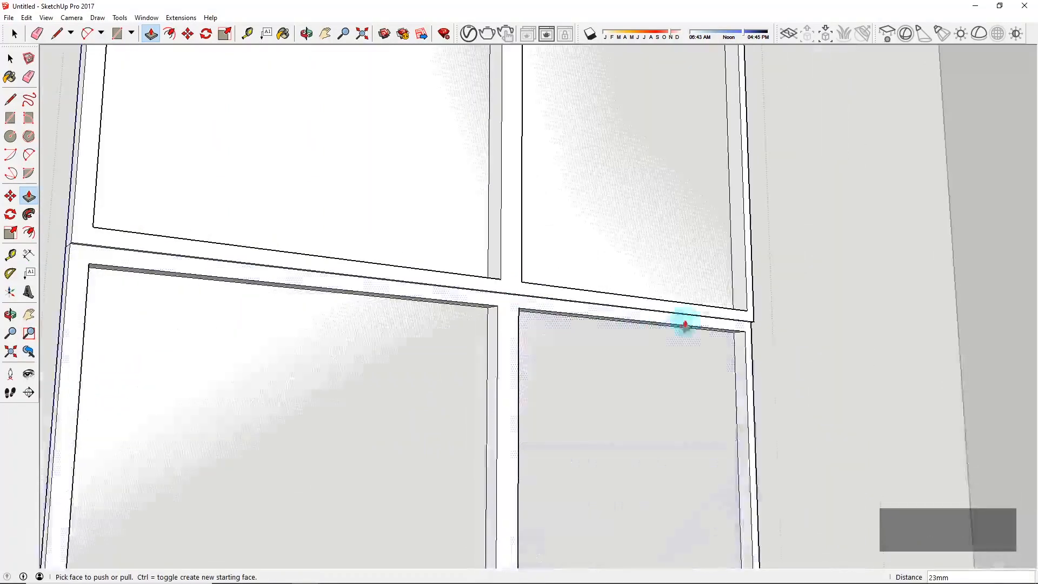
# Step: Pull one upper glass pane forward inside the frame, repeat the same distance on the other three panes, and exit the window group
pyautogui.moveTo(683, 326); pyautogui.dragTo(545, 435, button='middle')
pyautogui.scroll(-5, 544, 436)
pyautogui.scroll(3, 532, 391)
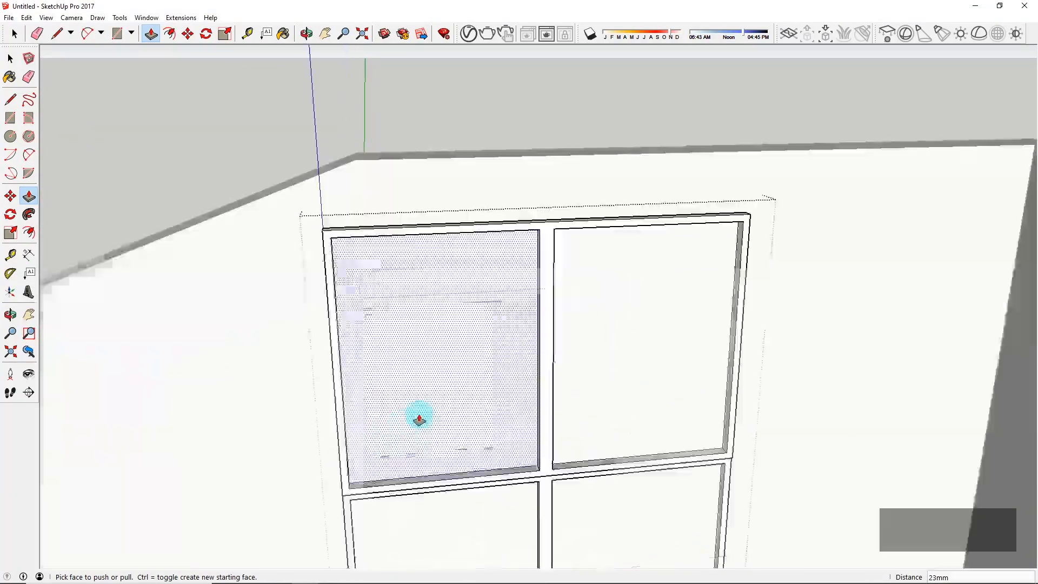
pyautogui.moveTo(417, 415); pyautogui.dragTo(660, 410, button='middle')
pyautogui.scroll(3, 461, 430)
pyautogui.click(471, 430)
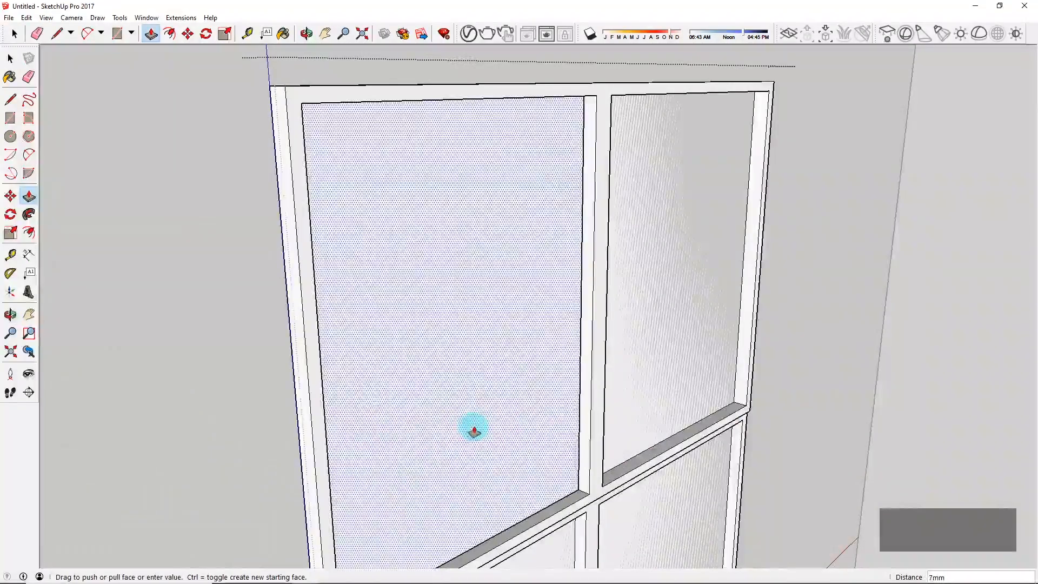
pyautogui.click(477, 429)
pyautogui.doubleClick(641, 339)
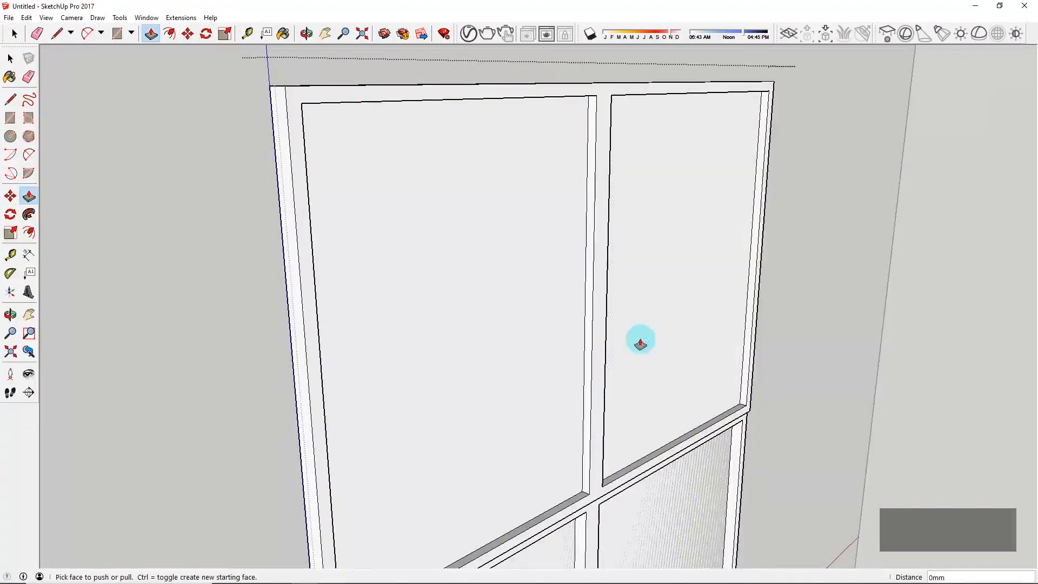
pyautogui.scroll(-2, 604, 421)
pyautogui.doubleClick(564, 526)
pyautogui.doubleClick(667, 479)
pyautogui.moveTo(666, 480); pyautogui.dragTo(587, 442, button='middle')
pyautogui.press('space')
pyautogui.press('Escape')
# Step: Trace a rectangle of about 1320 by 1020 mm on the wall face inside the wall group, between opposite back corners of the window
pyautogui.scroll(-4, 574, 371)
pyautogui.moveTo(497, 208); pyautogui.dragTo(545, 241, button='middle')
pyautogui.moveTo(483, 211); pyautogui.dragTo(442, 402, button='middle')
pyautogui.moveTo(558, 259); pyautogui.dragTo(568, 236, button='middle')
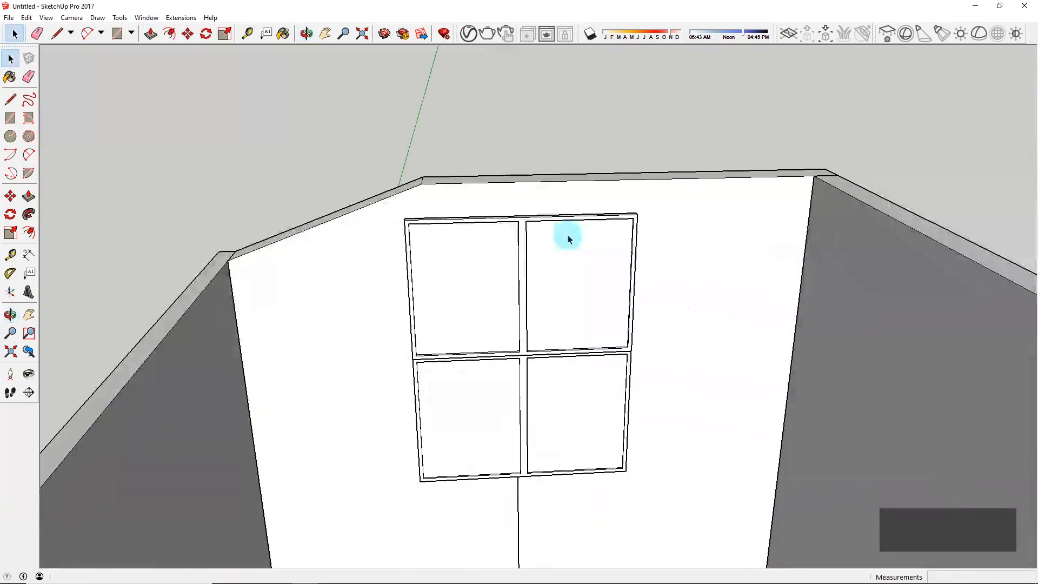
pyautogui.moveTo(524, 199); pyautogui.dragTo(575, 229, button='middle')
pyautogui.press('r')
pyautogui.scroll(5, 405, 213)
pyautogui.scroll(3, 398, 224)
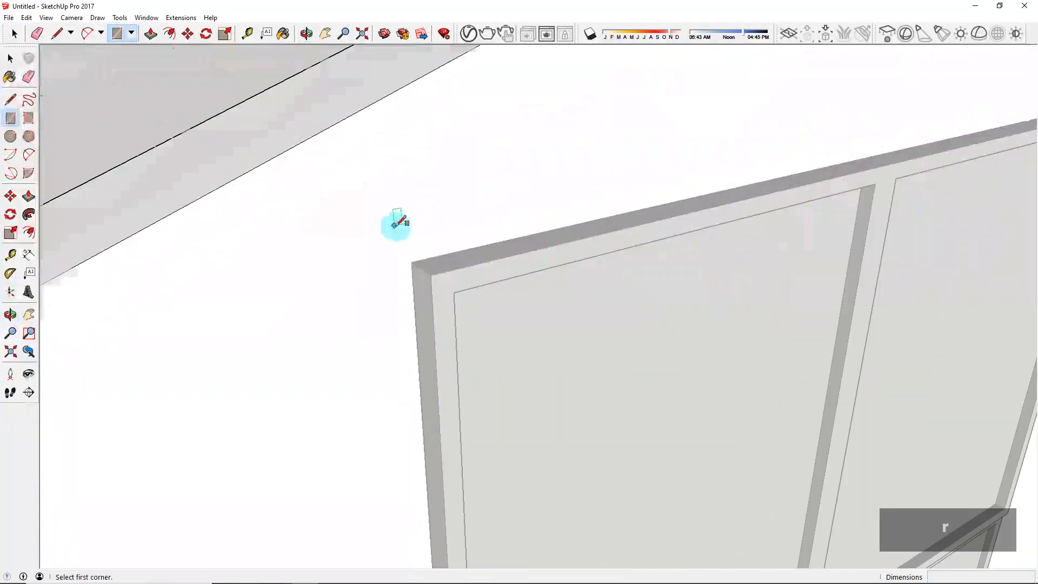
pyautogui.click(413, 261)
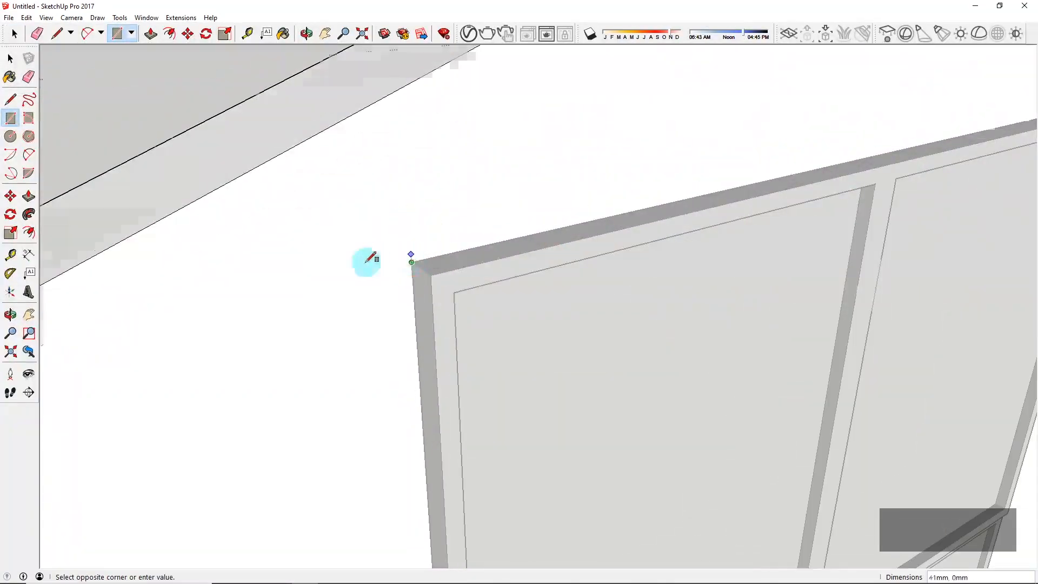
pyautogui.scroll(-2, 370, 262)
pyautogui.moveTo(408, 255); pyautogui.dragTo(498, 250, button='middle')
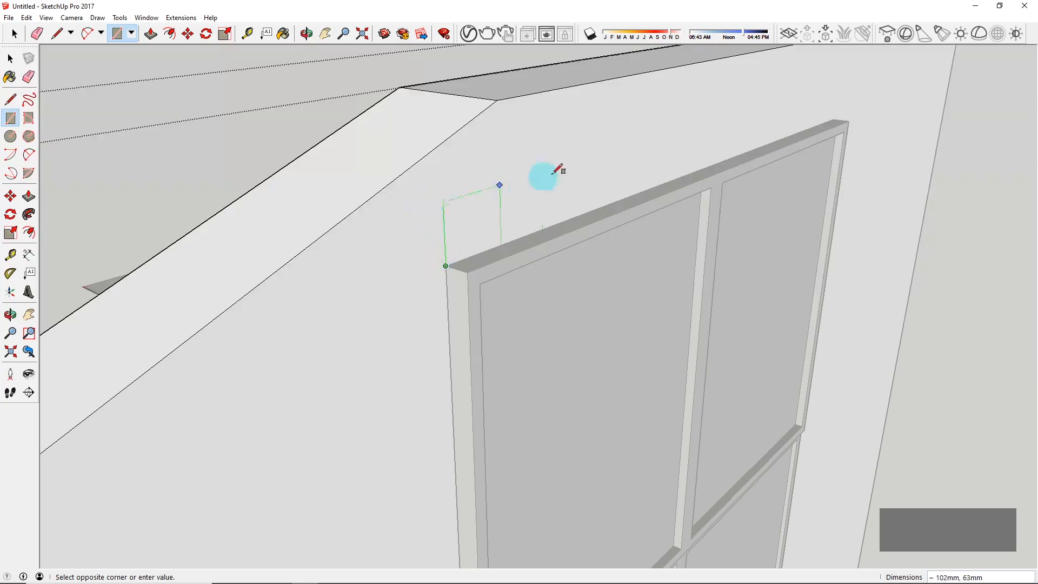
pyautogui.scroll(-5, 411, 230)
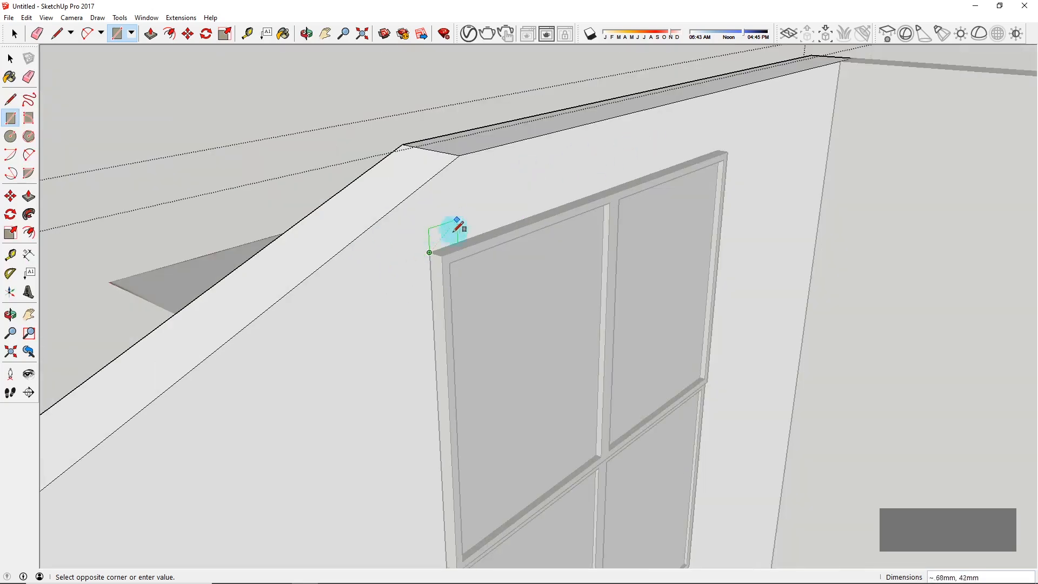
pyautogui.moveTo(556, 225)
pyautogui.mouseDown(button='middle')
pyautogui.moveTo(454, 327)
pyautogui.moveTo(451, 468)
pyautogui.moveTo(592, 382)
pyautogui.mouseUp(button='middle')
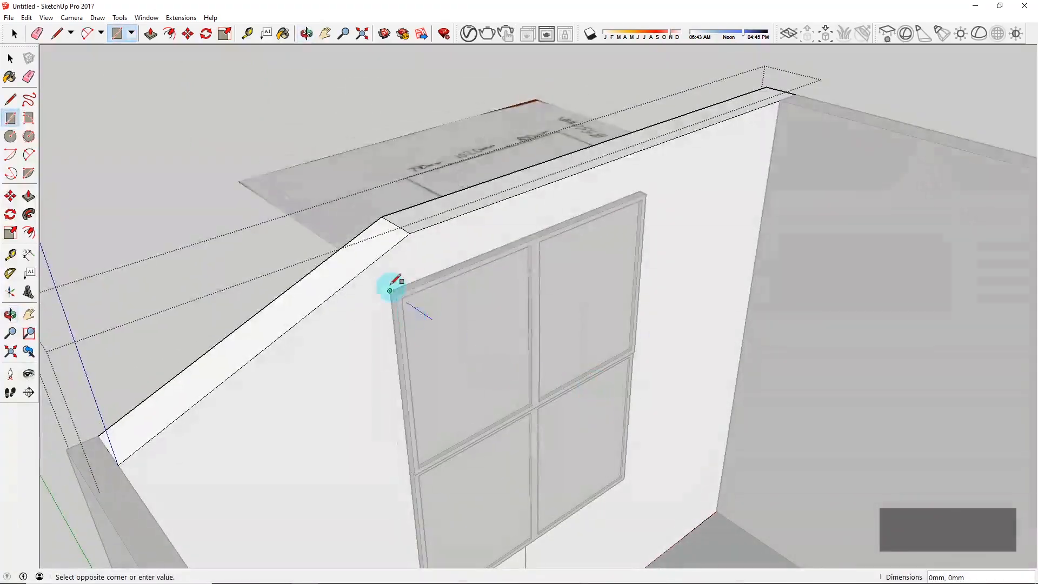
pyautogui.moveTo(643, 405); pyautogui.dragTo(546, 365, button='middle')
pyautogui.scroll(7, 513, 443)
pyautogui.click(520, 358)
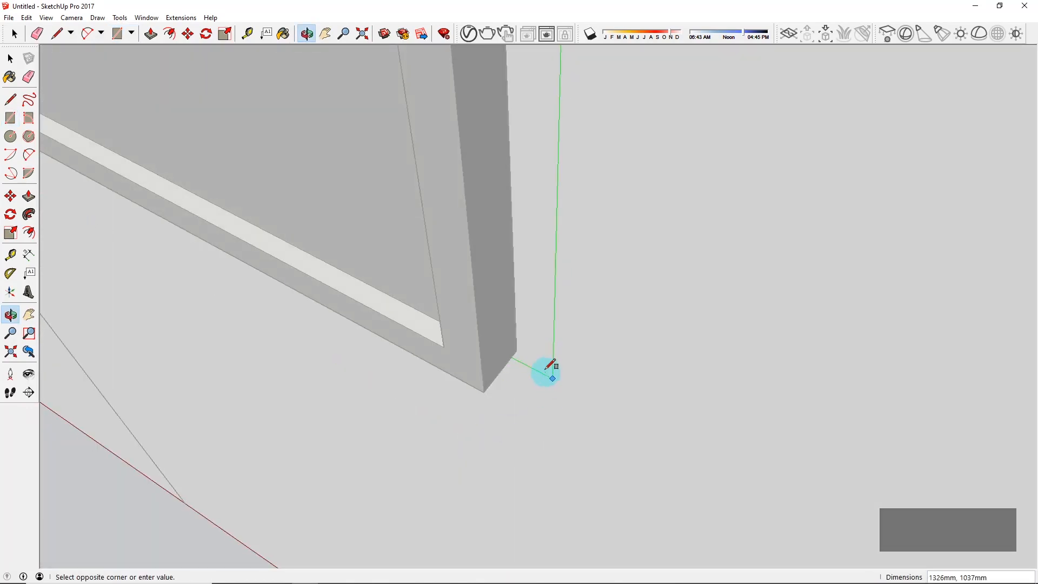
pyautogui.click(517, 351)
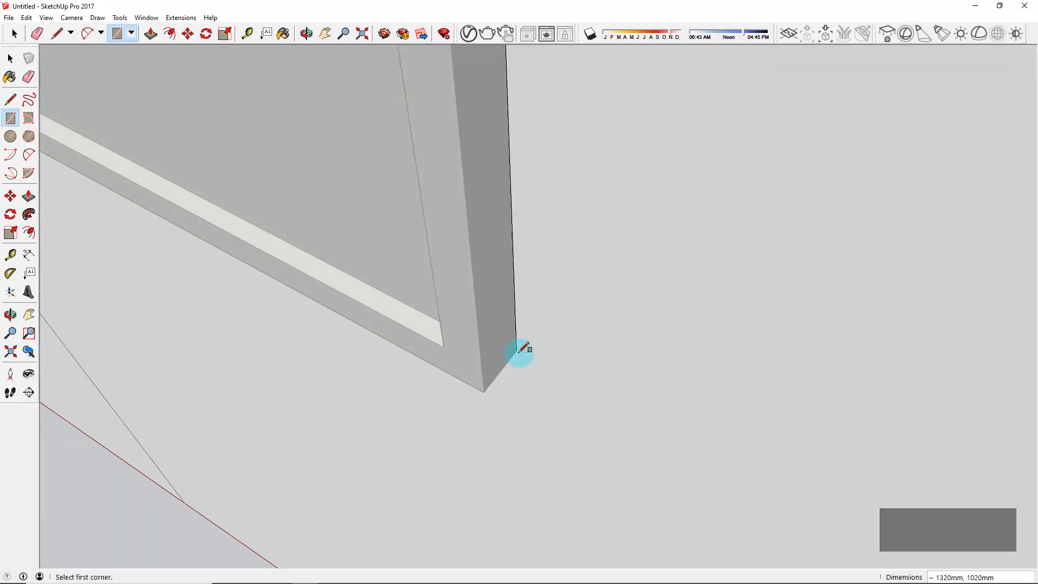
pyautogui.scroll(-10, 535, 378)
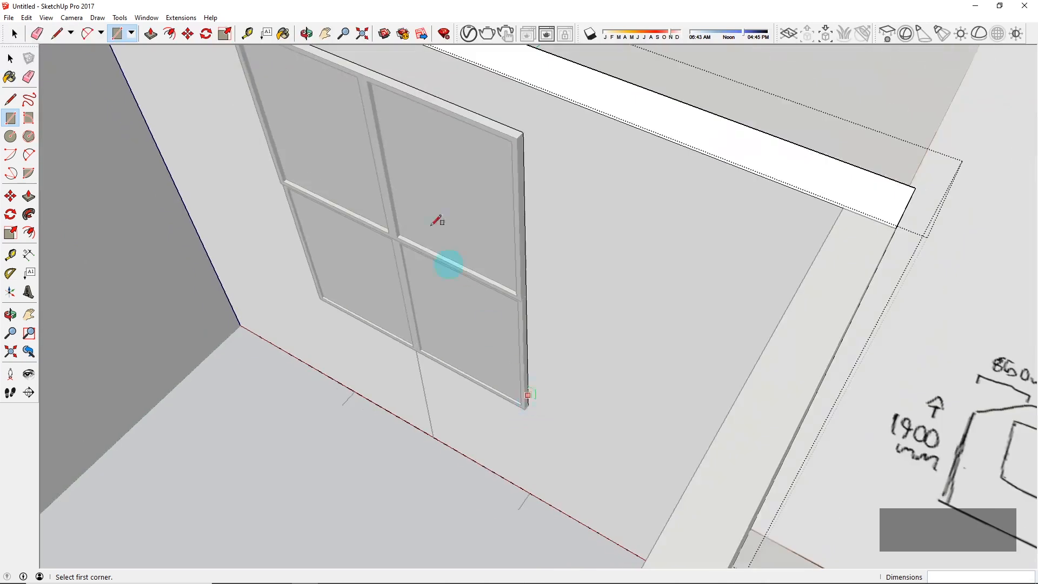
pyautogui.press('space')
# Step: Try to push the traced window rectangle back into the wall by about 154 mm, and undo the push
pyautogui.moveTo(631, 302); pyautogui.dragTo(502, 244, button='middle')
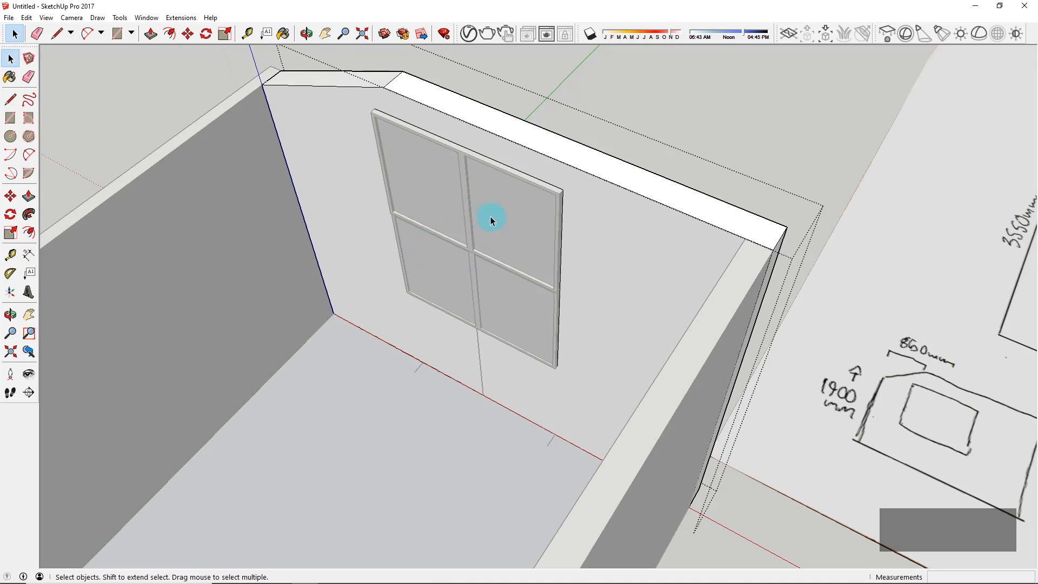
pyautogui.press('p')
pyautogui.click(491, 232)
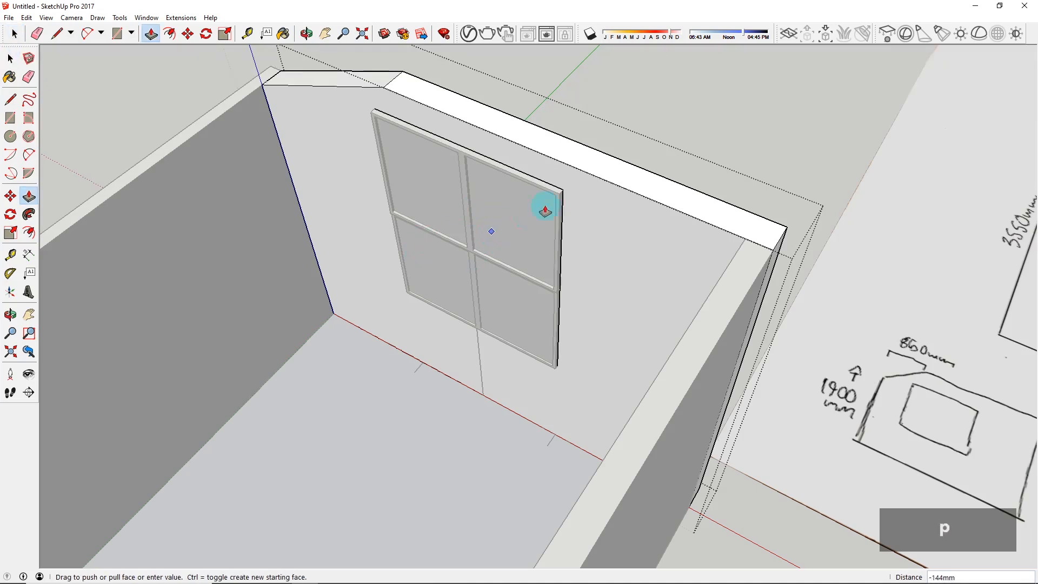
pyautogui.click(702, 198)
pyautogui.moveTo(714, 204); pyautogui.dragTo(591, 206, button='middle')
pyautogui.scroll(3, 591, 206)
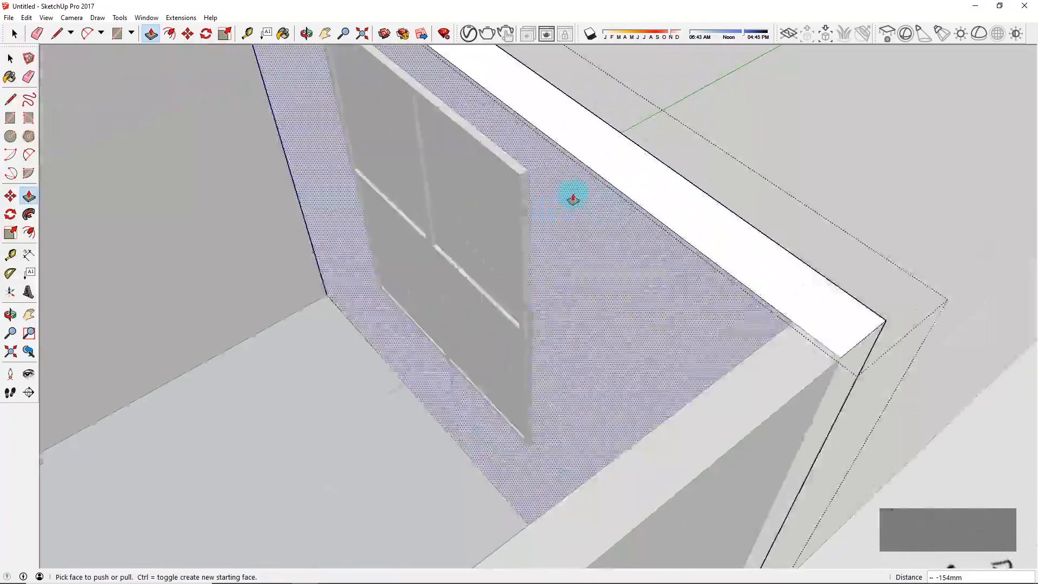
pyautogui.hotkey('ctrl', 'z')
# Step: Push the traced window rectangle back to the wall's outer corner to cut the opening through the full wall thickness
pyautogui.click(621, 212)
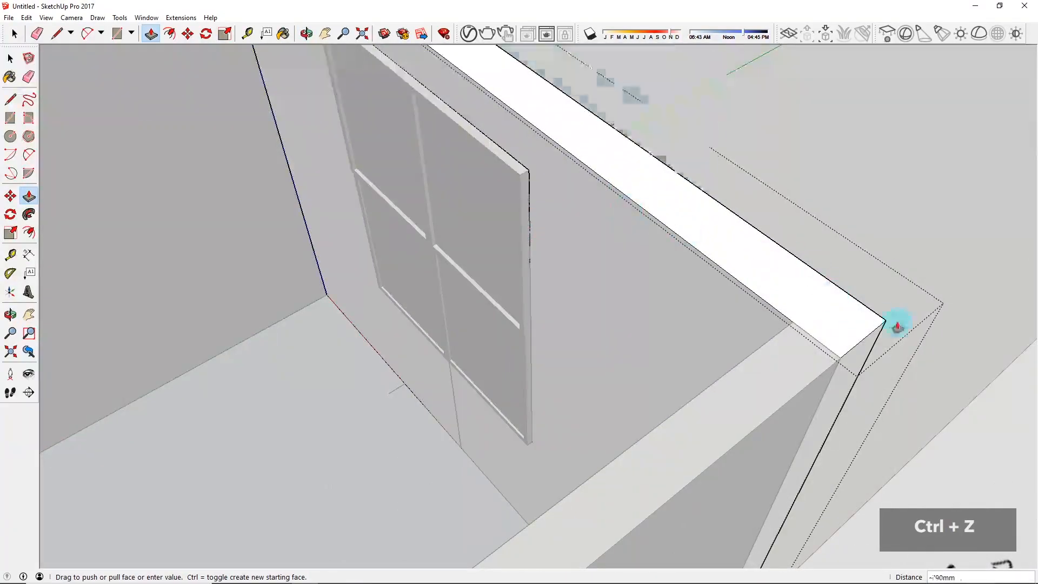
pyautogui.click(887, 323)
pyautogui.moveTo(887, 319); pyautogui.dragTo(480, 287, button='middle')
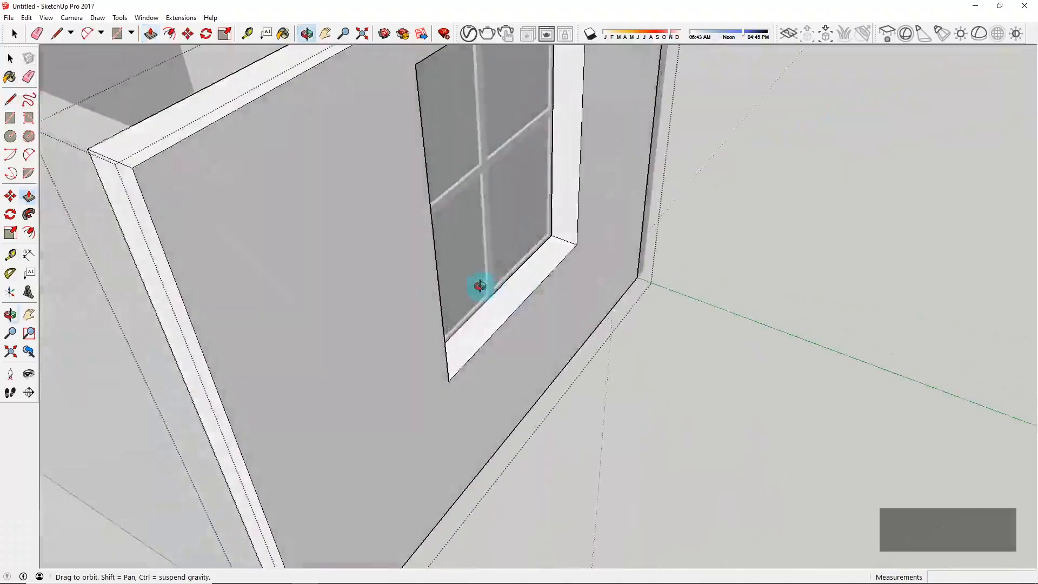
# Step: Exit the wall group and move the window about 92 mm back into the wall opening
pyautogui.moveTo(581, 363); pyautogui.dragTo(787, 267, button='middle')
pyautogui.press('space')
pyautogui.press('Escape')
pyautogui.press('space')
pyautogui.scroll(3, 617, 222)
pyautogui.click(618, 223)
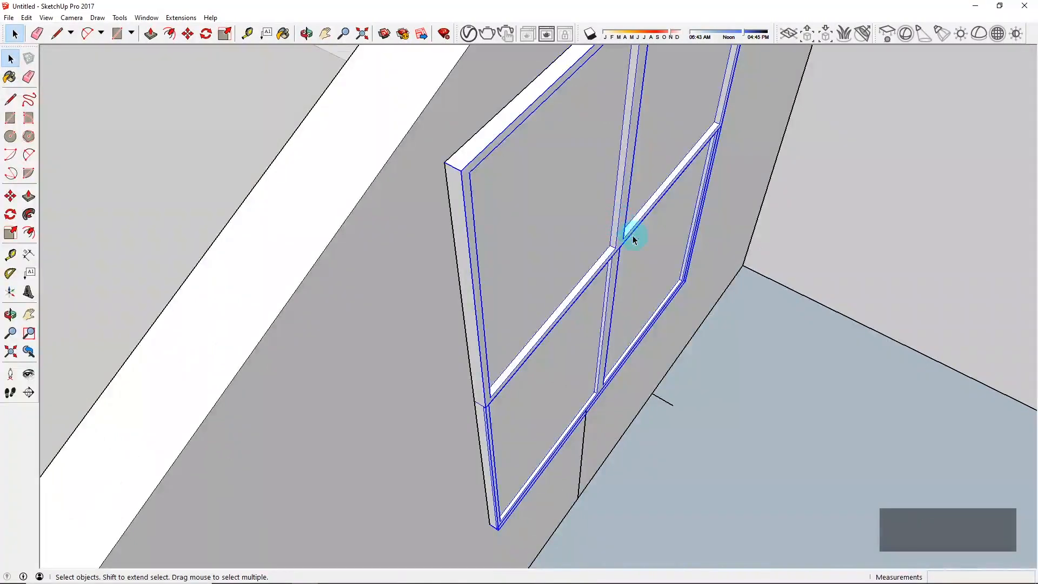
pyautogui.press('m')
pyautogui.click(628, 236)
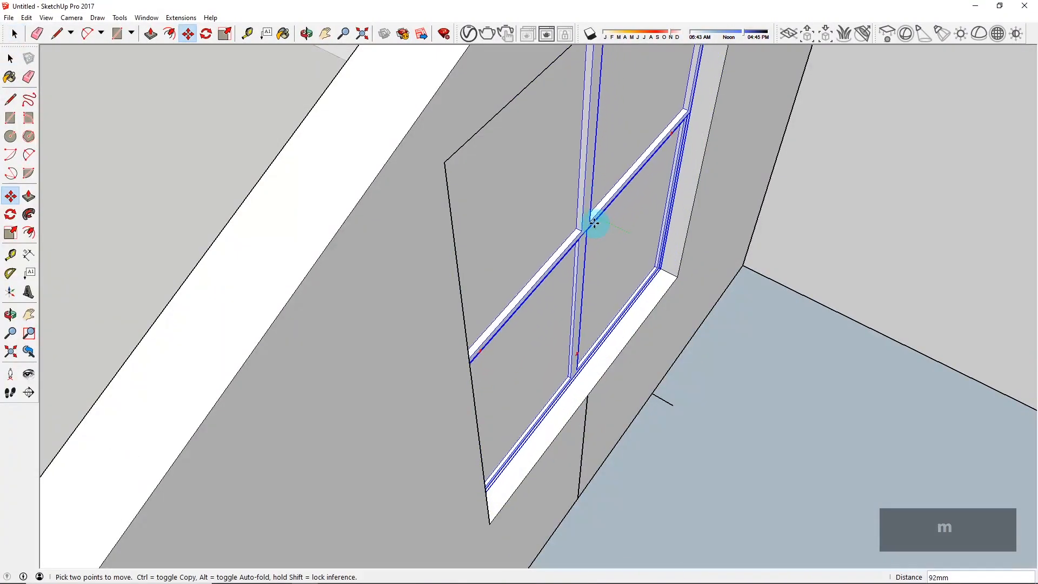
pyautogui.click(596, 219)
pyautogui.moveTo(681, 292); pyautogui.dragTo(526, 303, button='middle')
pyautogui.press('space')
# Step: Open the window group and choose the Translucent Glass Gray material from the Glass and Mirrors collection
pyautogui.scroll(-2, 513, 263)
pyautogui.scroll(-3, 538, 332)
pyautogui.scroll(3, 511, 200)
pyautogui.doubleClick(550, 214)
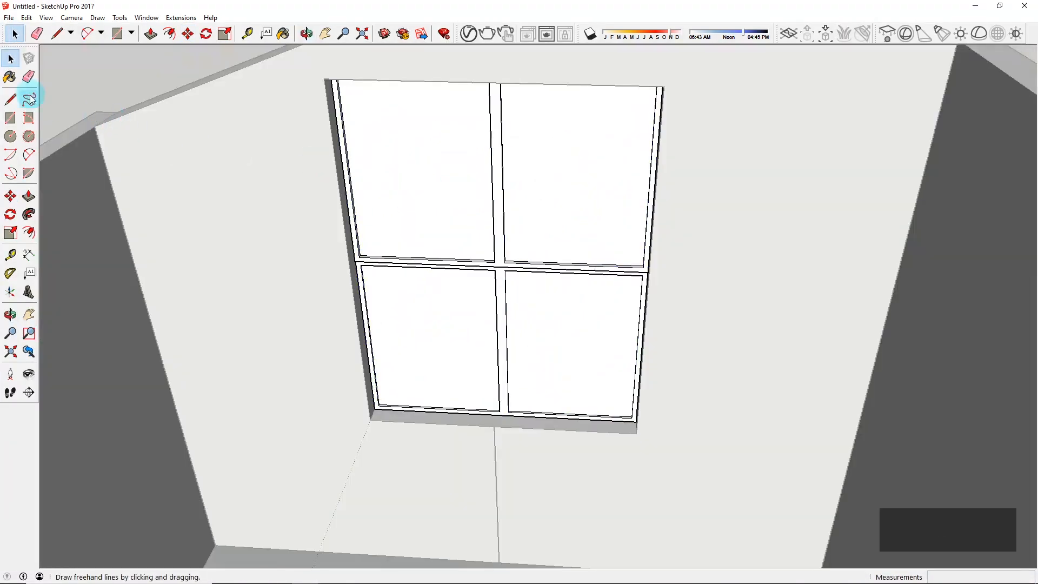
pyautogui.click(10, 78)
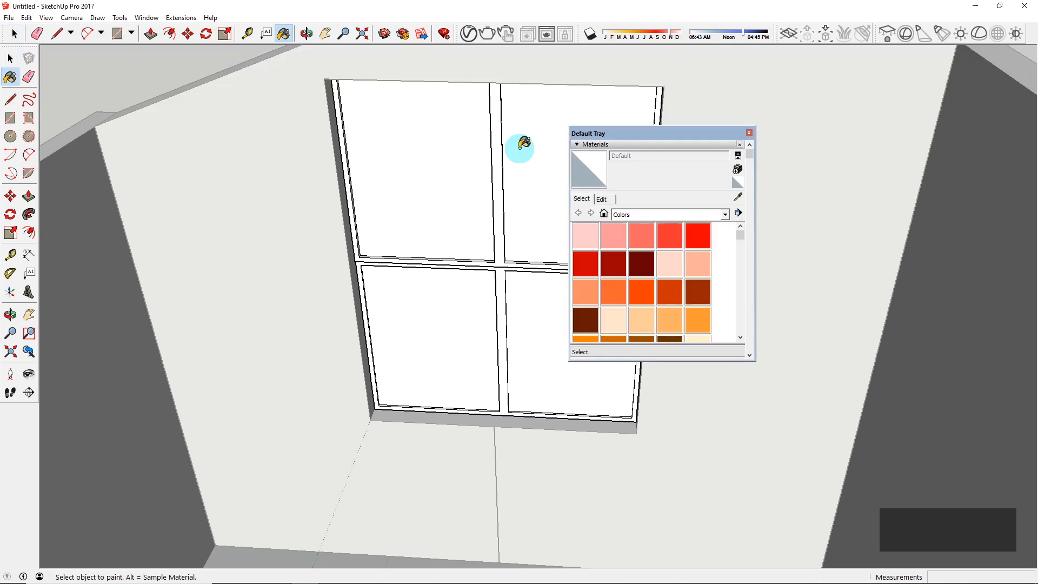
pyautogui.click(641, 215)
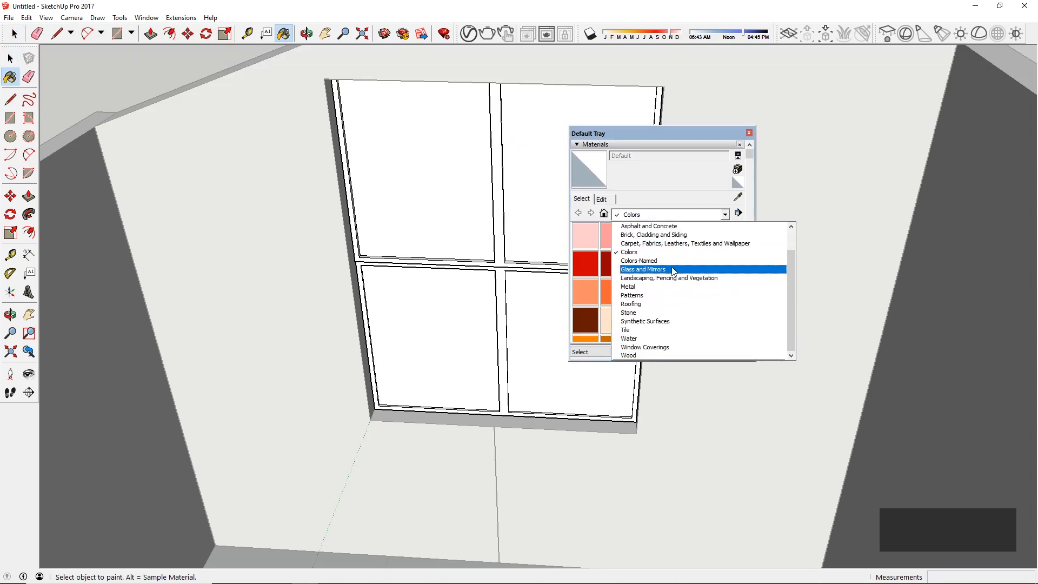
pyautogui.click(671, 269)
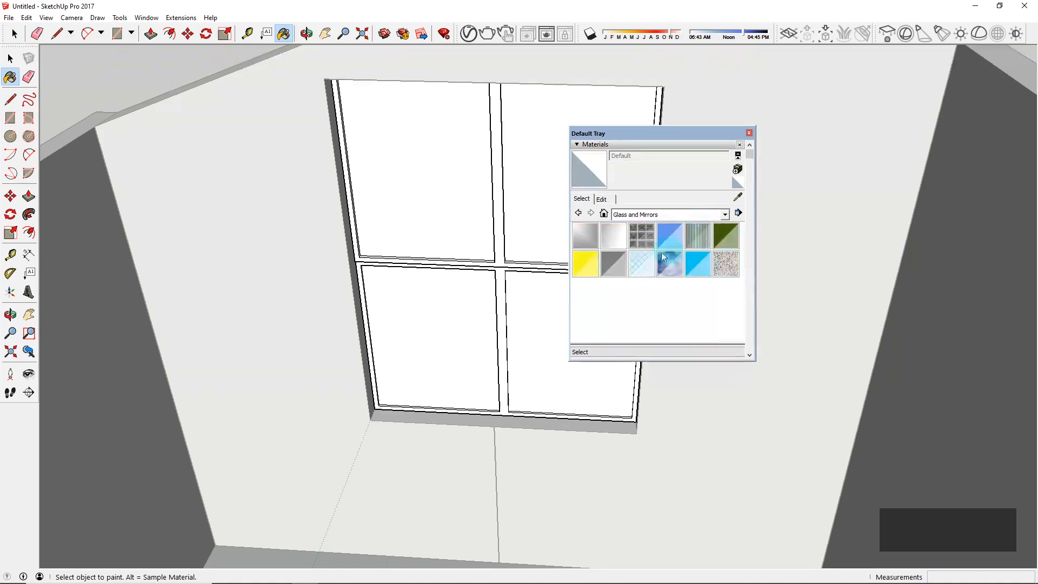
pyautogui.click(614, 261)
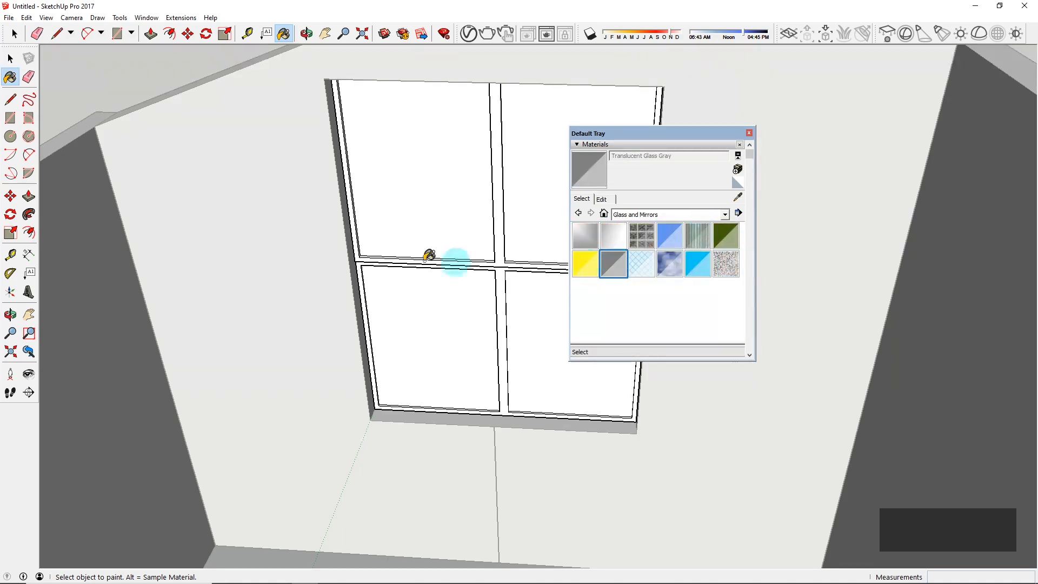
# Step: Paint all four window panes with Translucent Glass Gray and exit the window group
pyautogui.moveTo(454, 259); pyautogui.dragTo(465, 218, button='middle')
pyautogui.press('space')
pyautogui.click(444, 177)
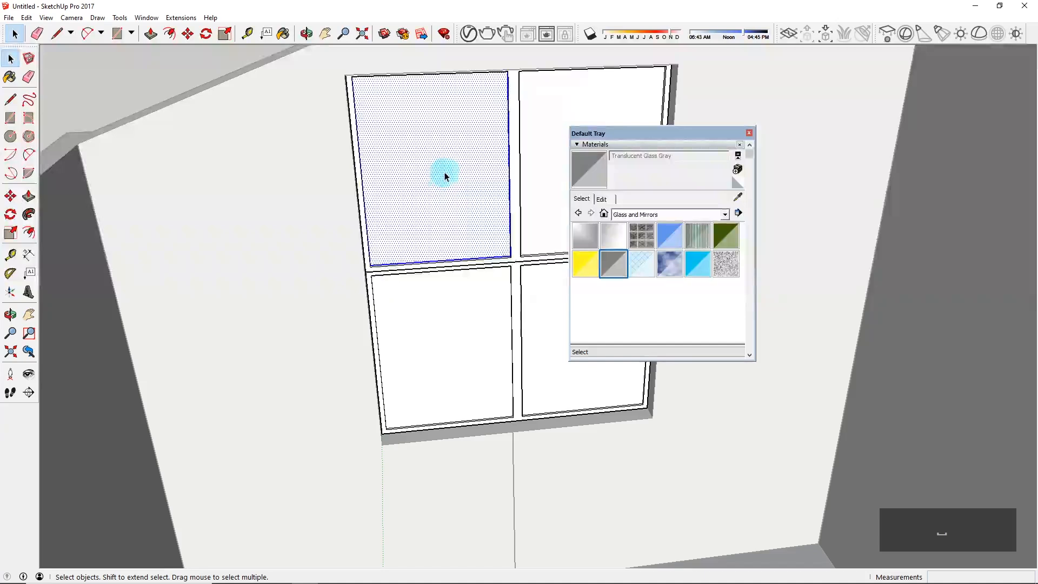
pyautogui.moveTo(444, 177); pyautogui.dragTo(474, 203, button='middle')
pyautogui.press('Escape')
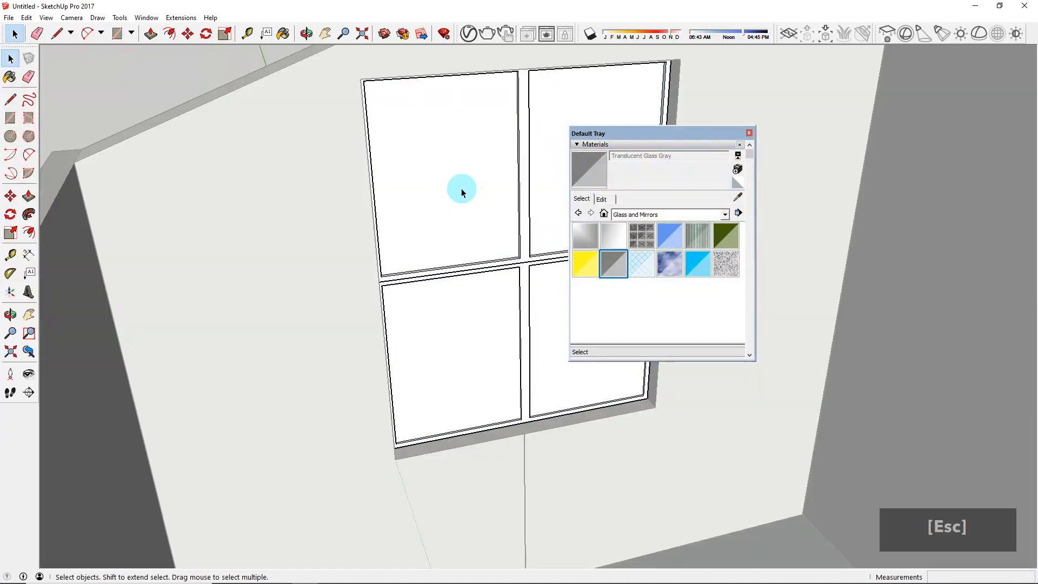
pyautogui.click(447, 173)
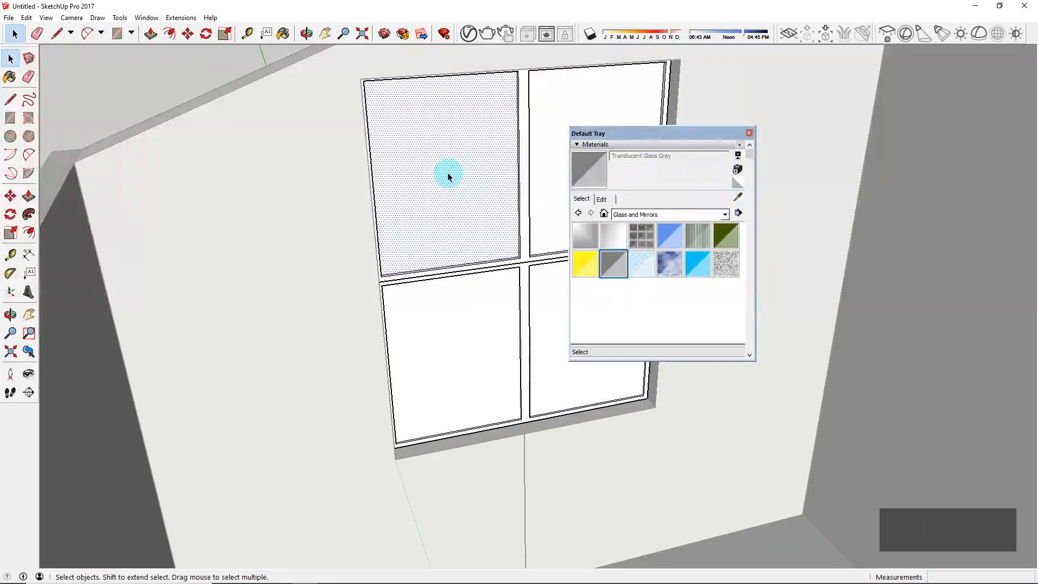
pyautogui.press('b')
pyautogui.click(454, 168)
pyautogui.click(556, 98)
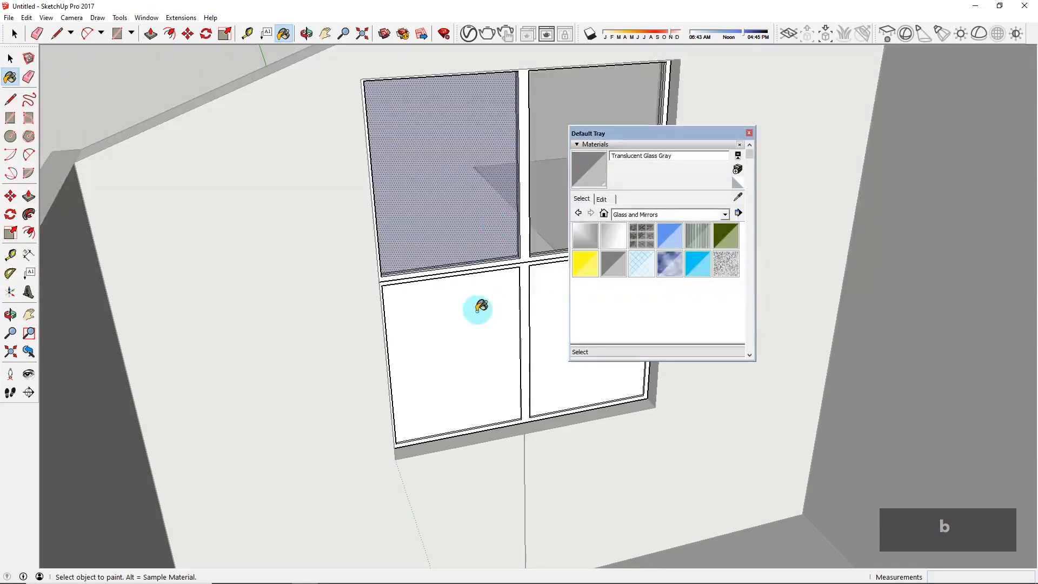
pyautogui.click(475, 306)
pyautogui.click(548, 289)
pyautogui.moveTo(511, 305); pyautogui.dragTo(470, 335, button='middle')
pyautogui.press('space')
pyautogui.press('Escape')
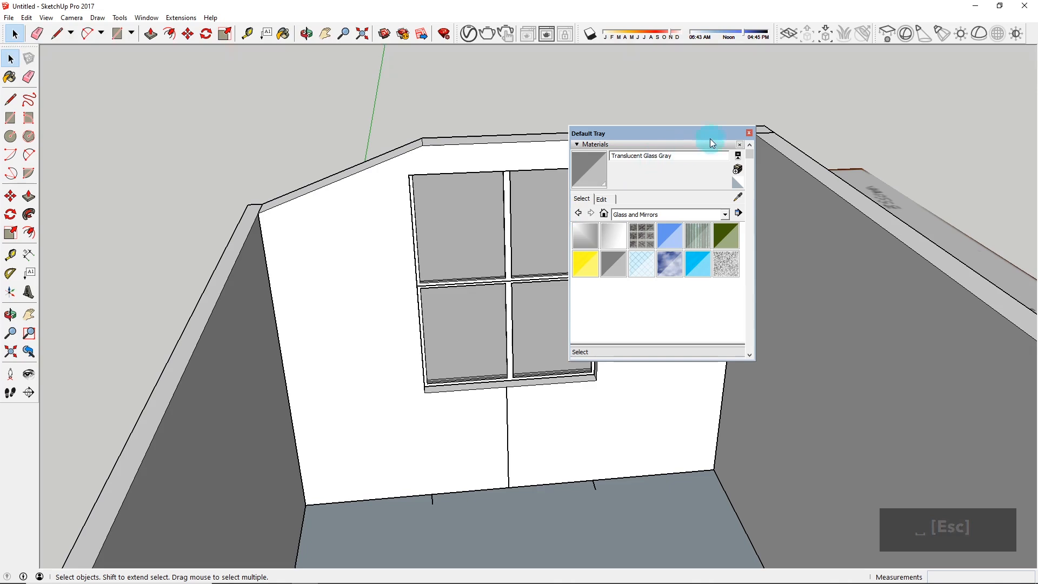
# Step: Check the window and its sill in the Google Photos reference picture, return to SketchUp and dismiss the materials tray
pyautogui.click(439, 575)
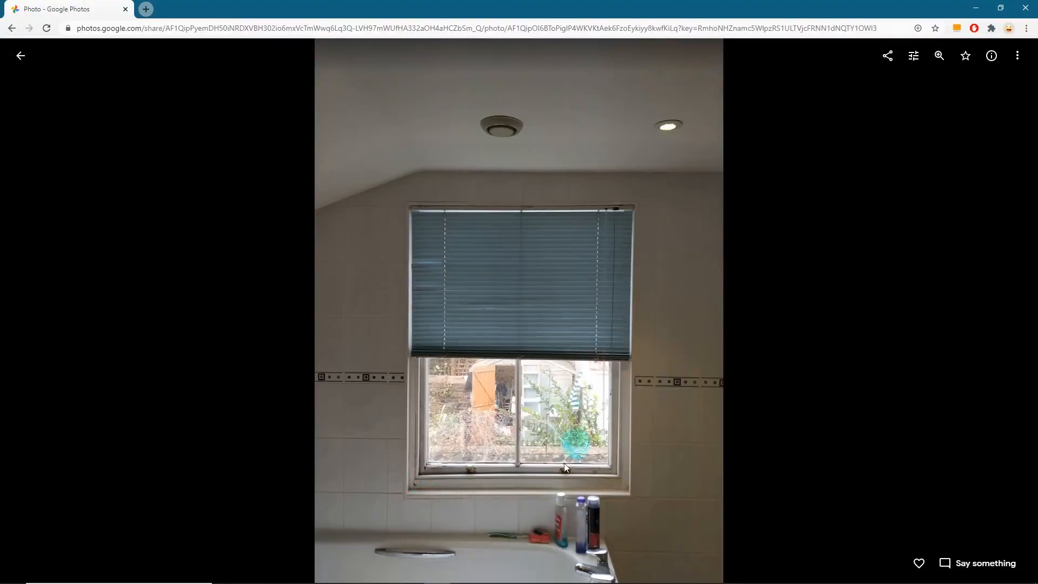
pyautogui.click(439, 574)
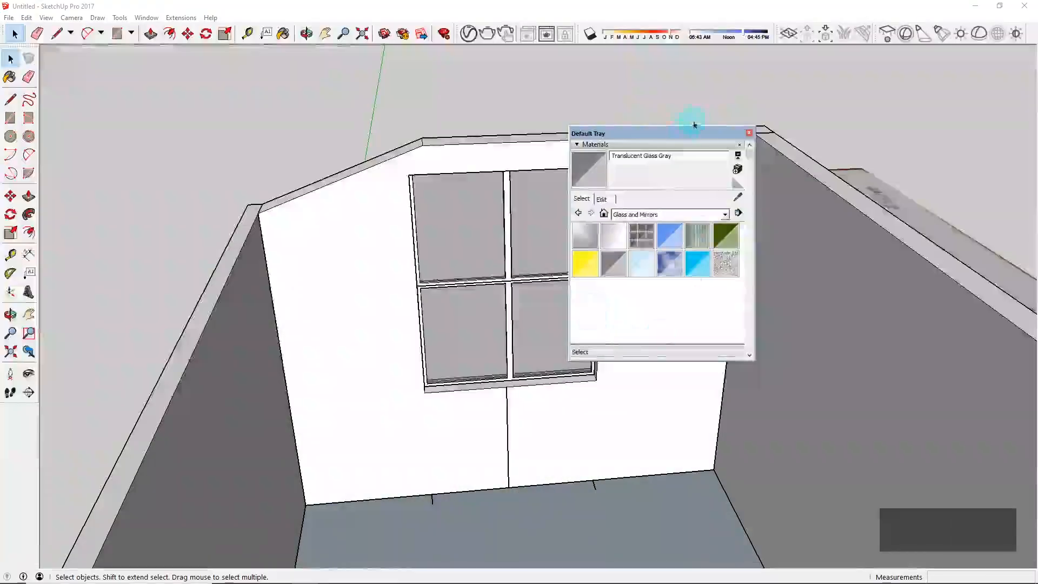
pyautogui.click(749, 133)
# Step: Draw a thin sill rectangle of about 1021 by 12 mm on the wall directly below the window opening
pyautogui.moveTo(725, 208); pyautogui.dragTo(616, 340, button='middle')
pyautogui.scroll(5, 466, 399)
pyautogui.scroll(8, 303, 406)
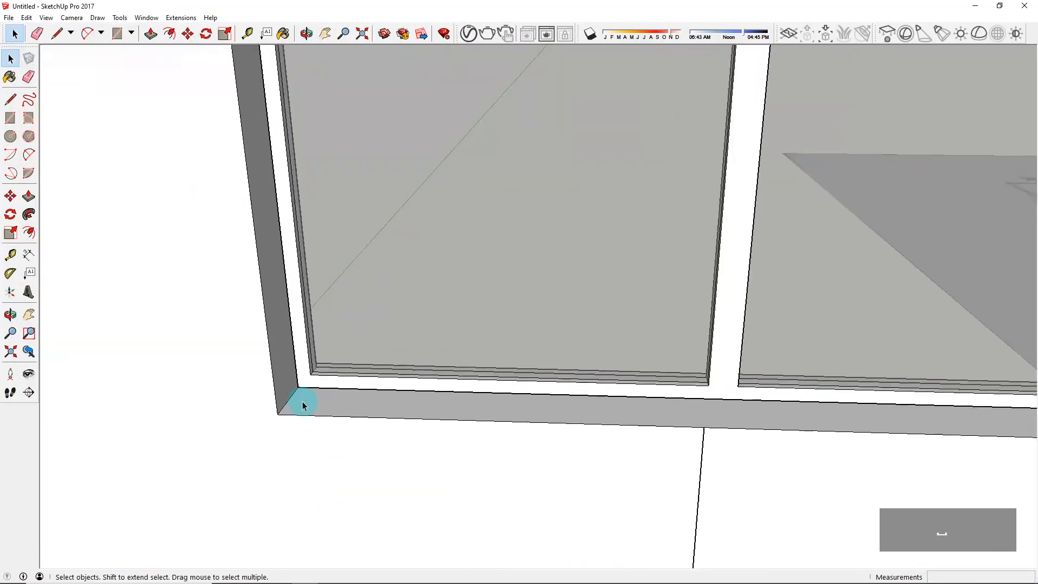
pyautogui.press('r')
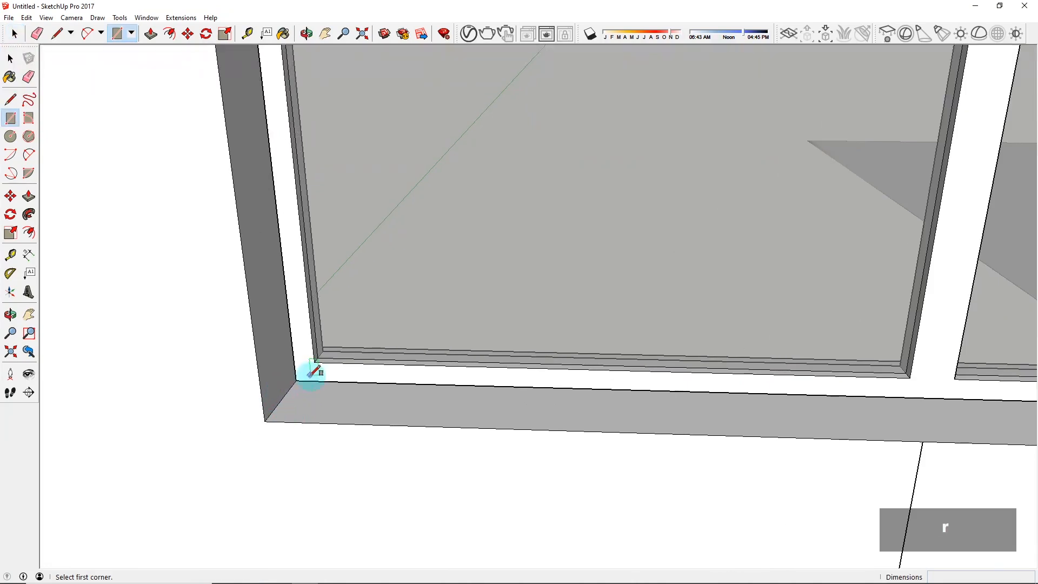
pyautogui.click(265, 420)
pyautogui.scroll(-5, 243, 417)
pyautogui.scroll(5, 735, 432)
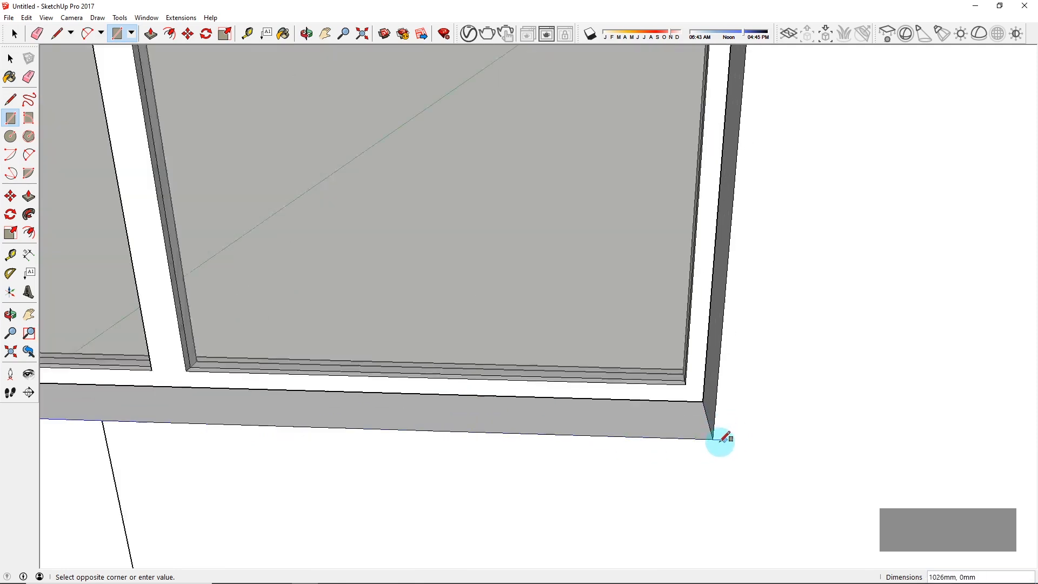
pyautogui.scroll(2, 713, 437)
pyautogui.click(711, 448)
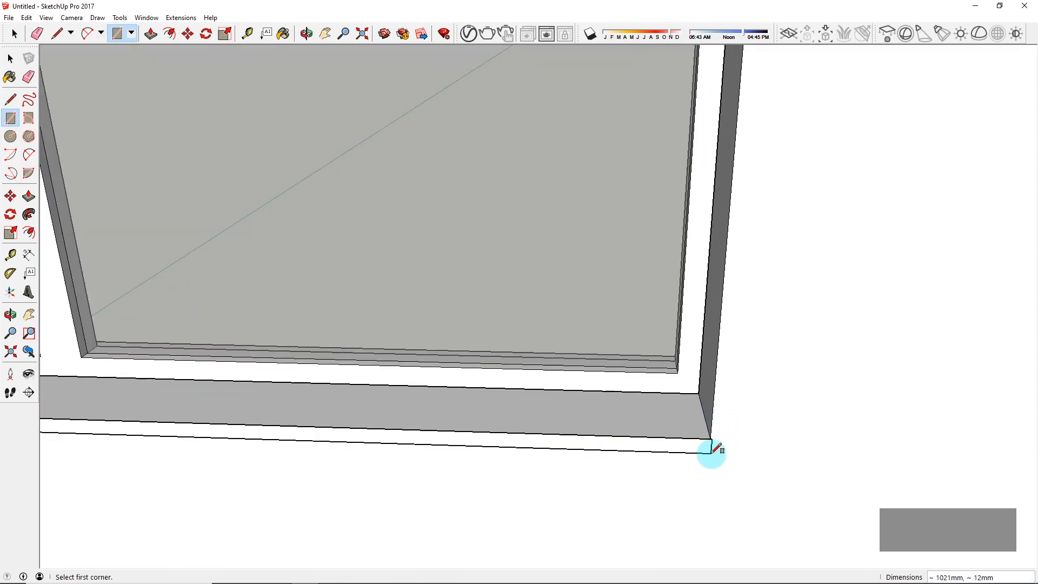
# Step: Try to pull part of the sill strip out from the wall by about 20 mm, and undo the pull
pyautogui.press('space')
pyautogui.click(702, 450)
pyautogui.press('p')
pyautogui.click(697, 454)
pyautogui.scroll(-3, 724, 462)
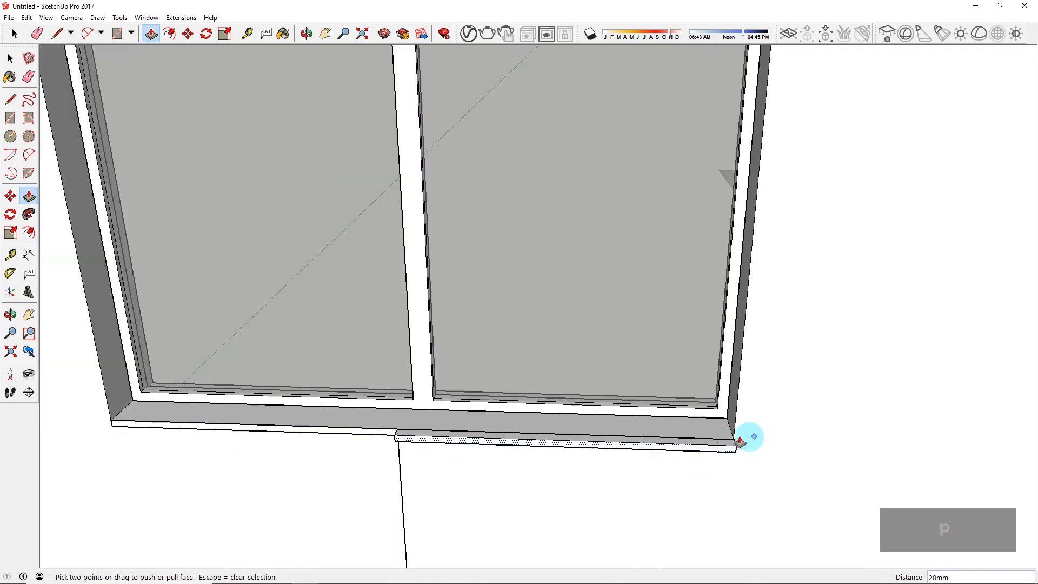
pyautogui.scroll(3, 362, 446)
pyautogui.hotkey('ctrl', 'z')
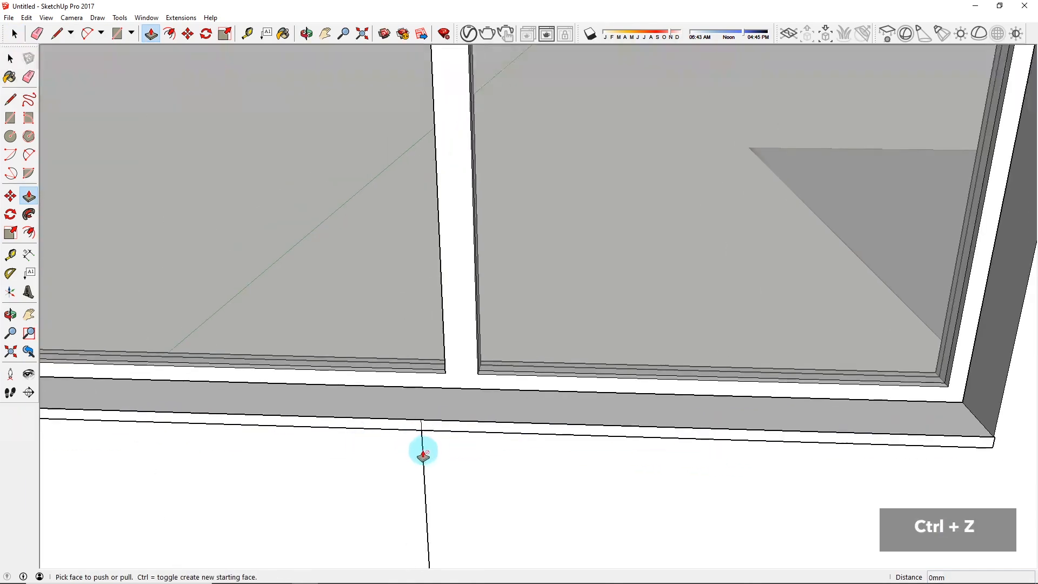
# Step: Erase the stray vertical line crossing the sill strip, and group the strip's face with its edges
pyautogui.press('e')
pyautogui.scroll(2, 424, 449)
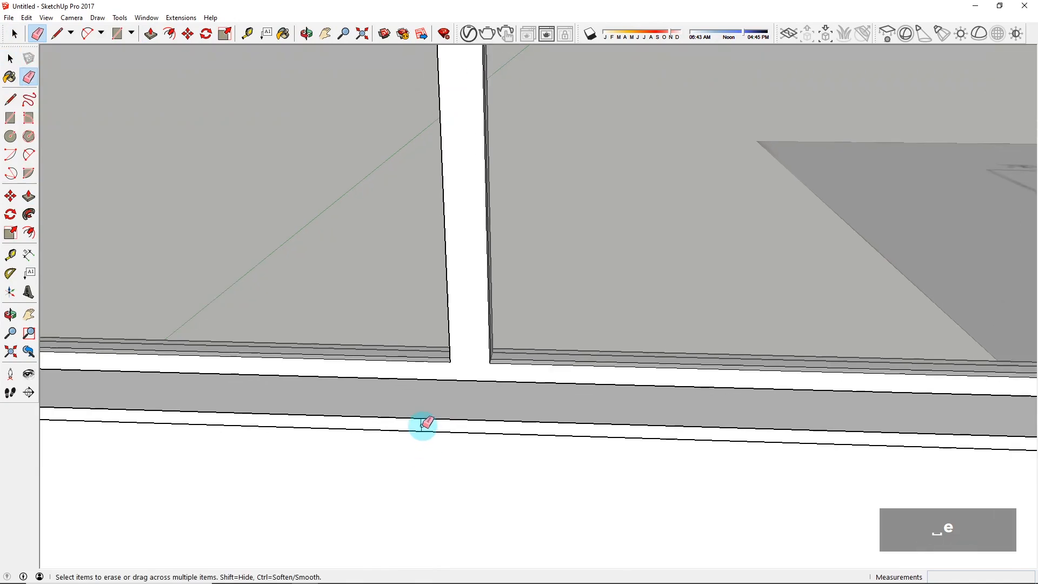
pyautogui.press('space')
pyautogui.click(422, 429)
pyautogui.click(423, 429)
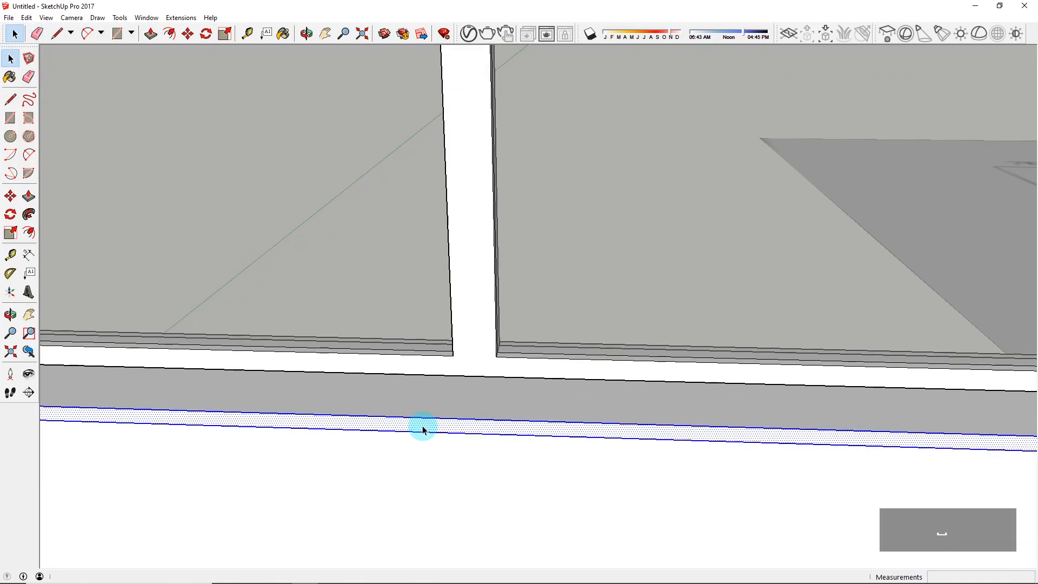
pyautogui.hotkey('ctrl', 'g')
# Step: Pull the strip's face out from the wall inside its group to form the window sill, and exit the group
pyautogui.doubleClick(422, 429)
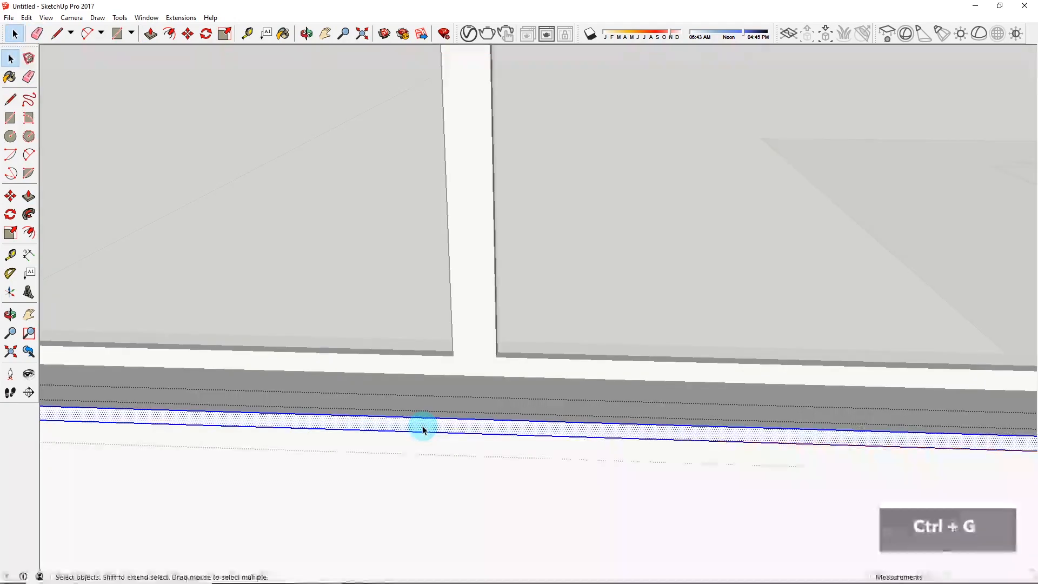
pyautogui.press('p')
pyautogui.click(412, 433)
pyautogui.scroll(-2, 394, 452)
pyautogui.click(400, 447)
pyautogui.scroll(-6, 566, 420)
pyautogui.press('space')
pyautogui.press('Escape')
pyautogui.moveTo(566, 417)
pyautogui.mouseDown(button='middle')
pyautogui.moveTo(560, 401)
pyautogui.moveTo(665, 341)
pyautogui.moveTo(563, 427)
pyautogui.mouseUp(button='middle')
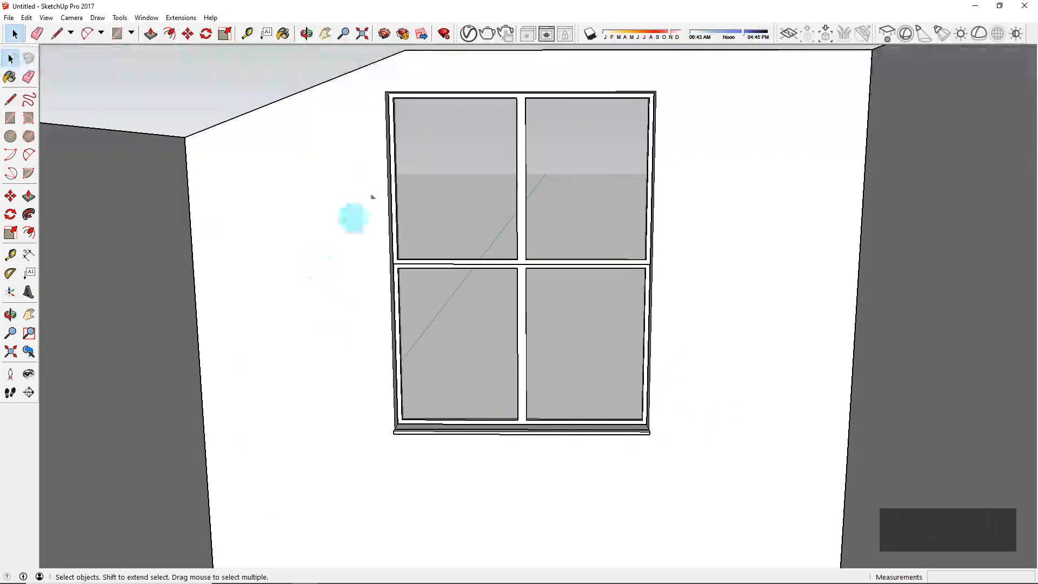
# Step: Examine the window and sill from inside the room, and view the opposite end wall
pyautogui.moveTo(575, 234); pyautogui.dragTo(323, 257, button='middle')
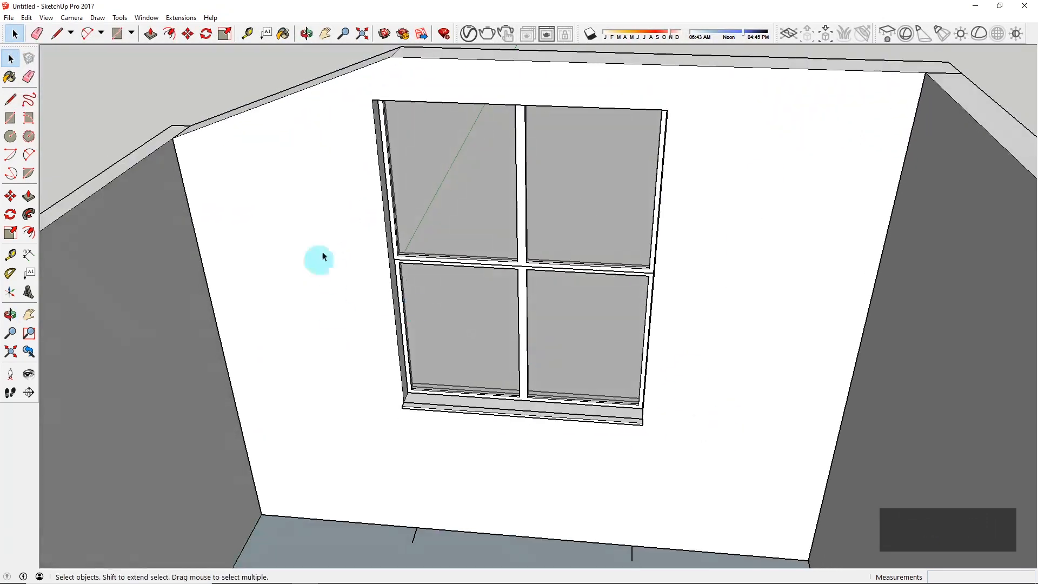
pyautogui.scroll(-3, 564, 269)
pyautogui.moveTo(629, 395); pyautogui.dragTo(609, 373, button='middle')
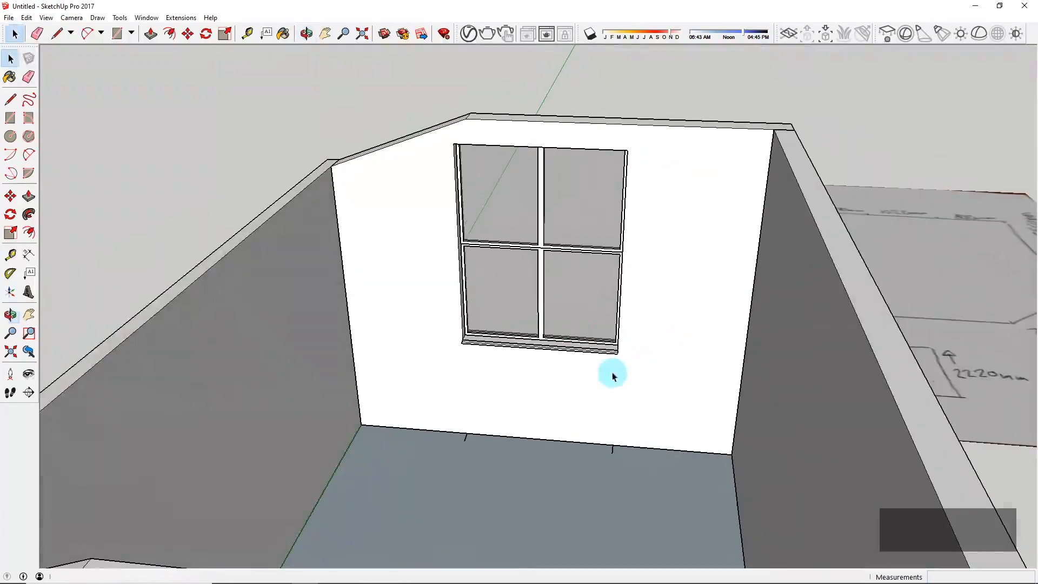
pyautogui.moveTo(656, 308); pyautogui.dragTo(577, 293, button='middle')
pyautogui.scroll(-5, 546, 327)
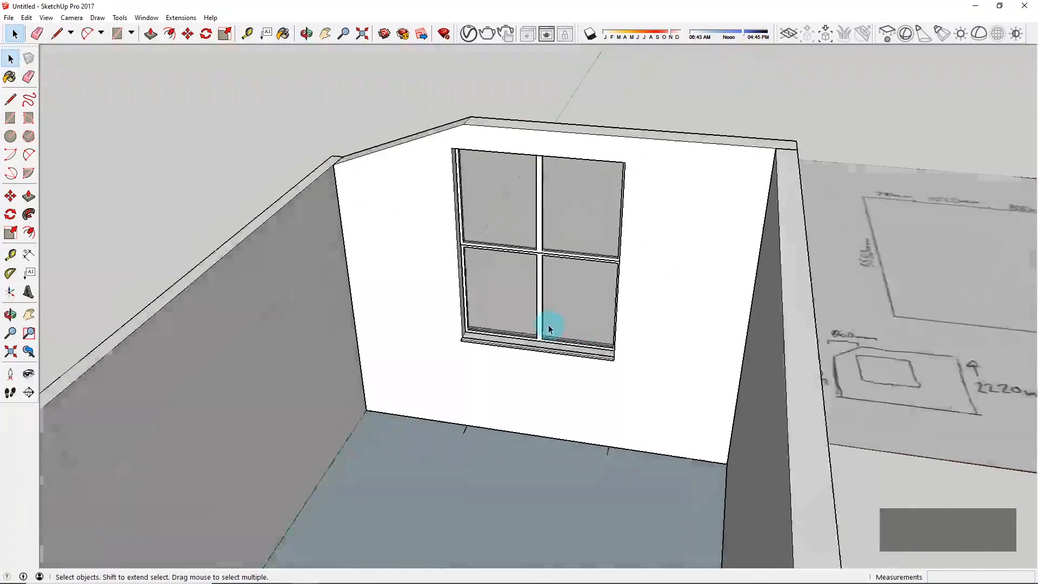
pyautogui.moveTo(676, 352); pyautogui.dragTo(230, 281, button='middle')
pyautogui.scroll(5, 620, 336)
pyautogui.scroll(3, 577, 180)
pyautogui.moveTo(583, 217); pyautogui.dragTo(330, 247, button='middle')
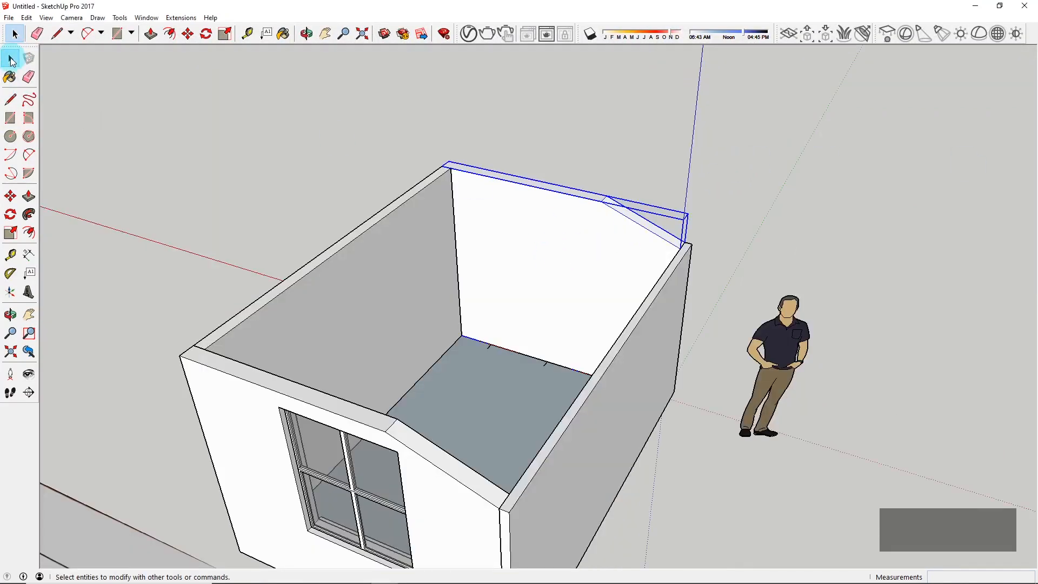
pyautogui.moveTo(554, 336); pyautogui.dragTo(485, 302, button='middle')
pyautogui.scroll(3, 485, 301)
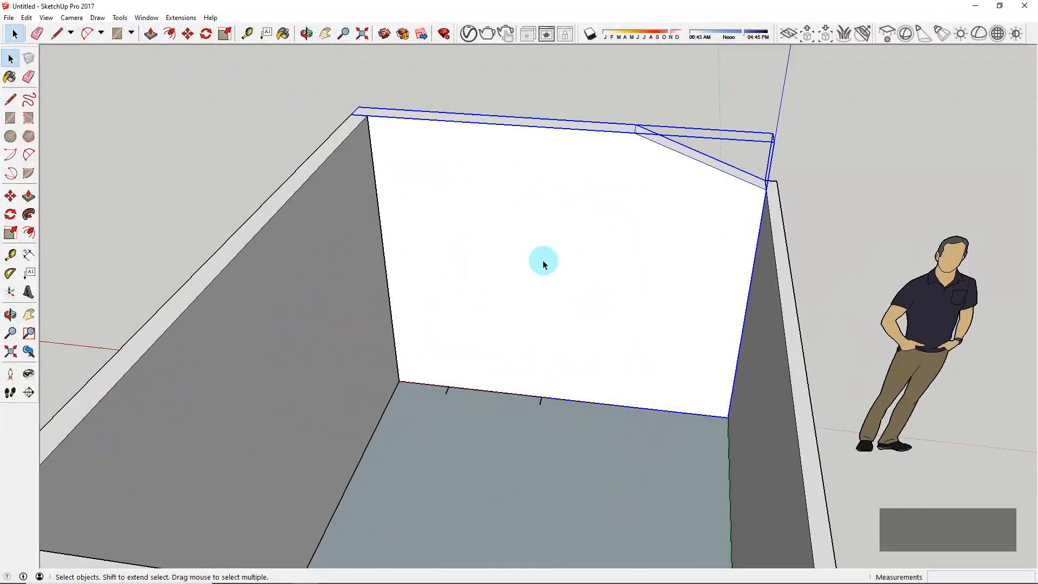
# Step: Draw a door rectangle 2000 mm high and 750 mm wide inside the opposite end wall's group, starting at the floor mark
pyautogui.doubleClick(585, 197)
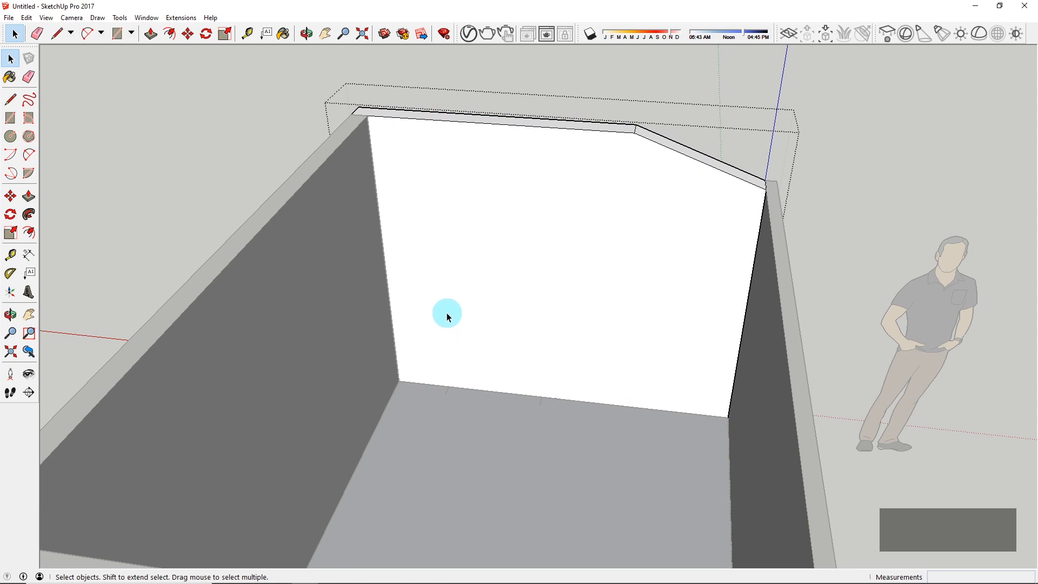
pyautogui.press('Escape')
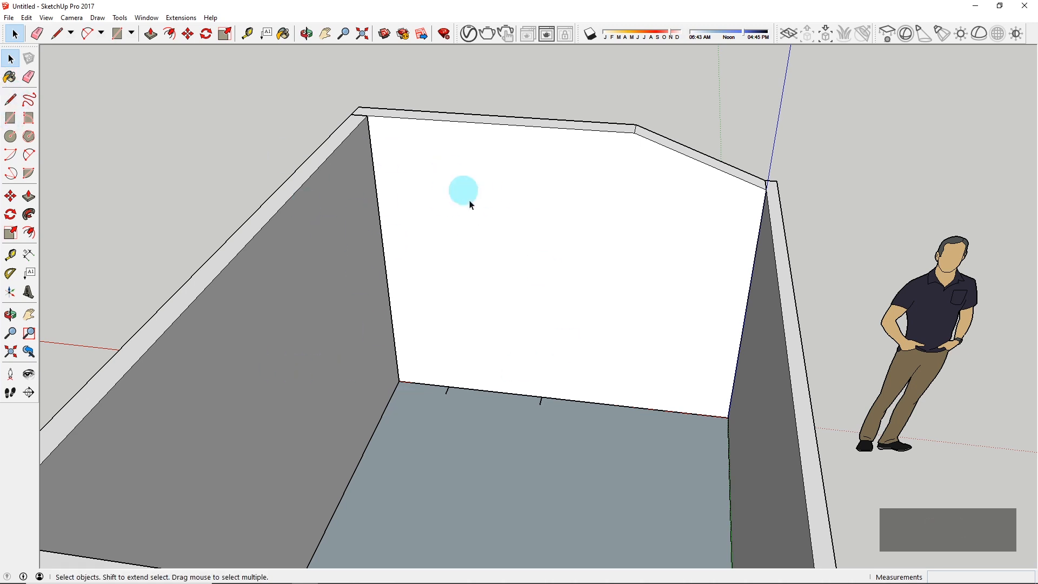
pyautogui.doubleClick(504, 309)
pyautogui.moveTo(503, 309); pyautogui.dragTo(462, 337, button='middle')
pyautogui.press('r')
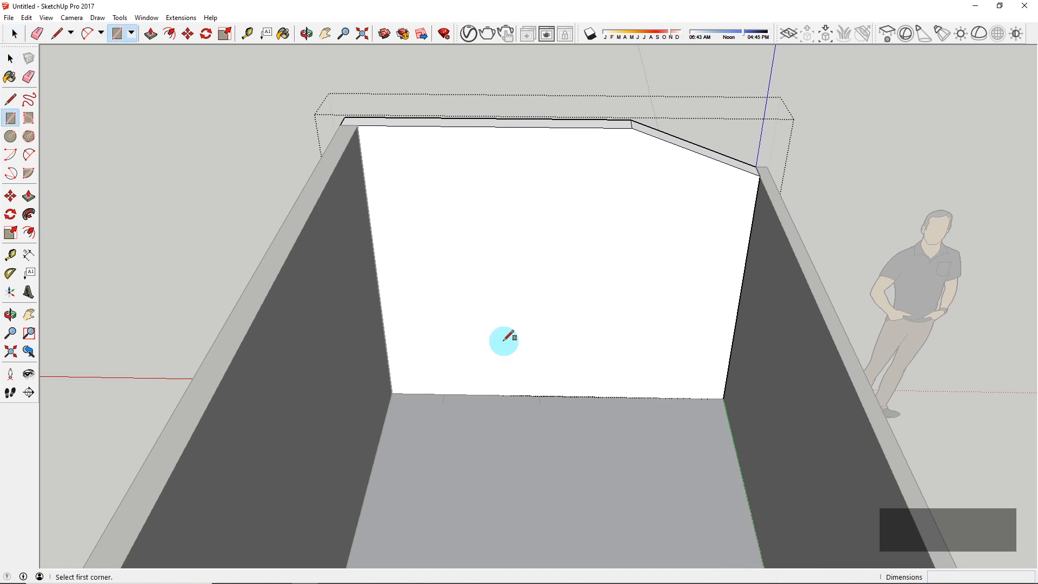
pyautogui.click(444, 394)
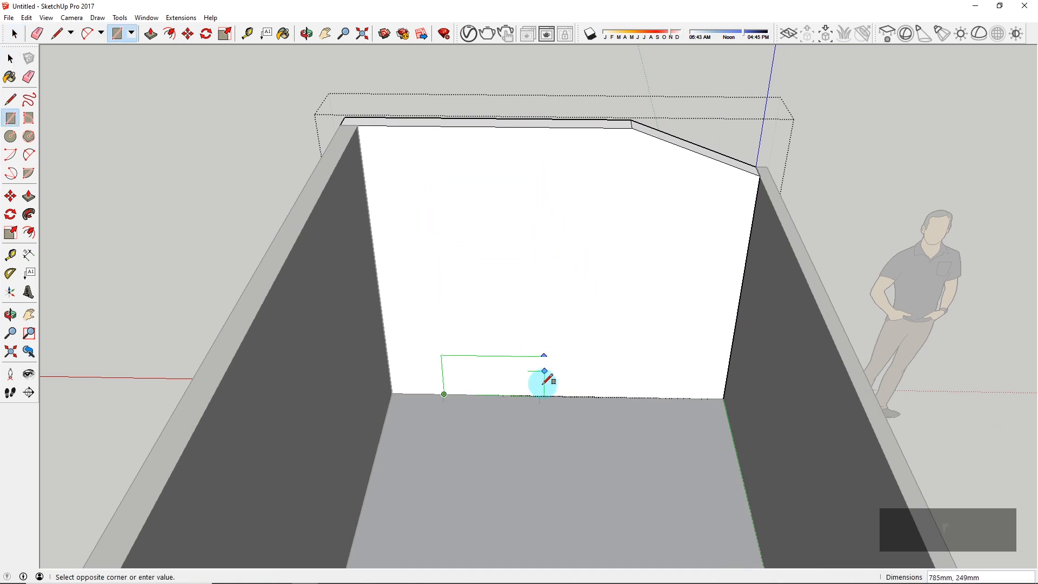
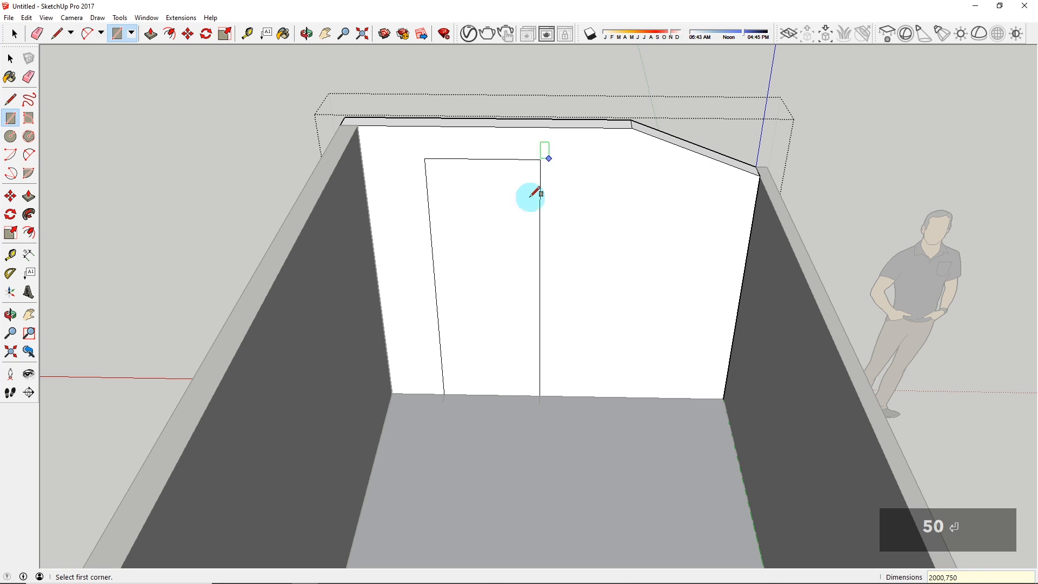
# Step: Push the door rectangle's face through the full wall thickness to cut the door opening, and exit the wall group
pyautogui.press('space')
pyautogui.click(493, 232)
pyautogui.moveTo(576, 213); pyautogui.dragTo(491, 211, button='middle')
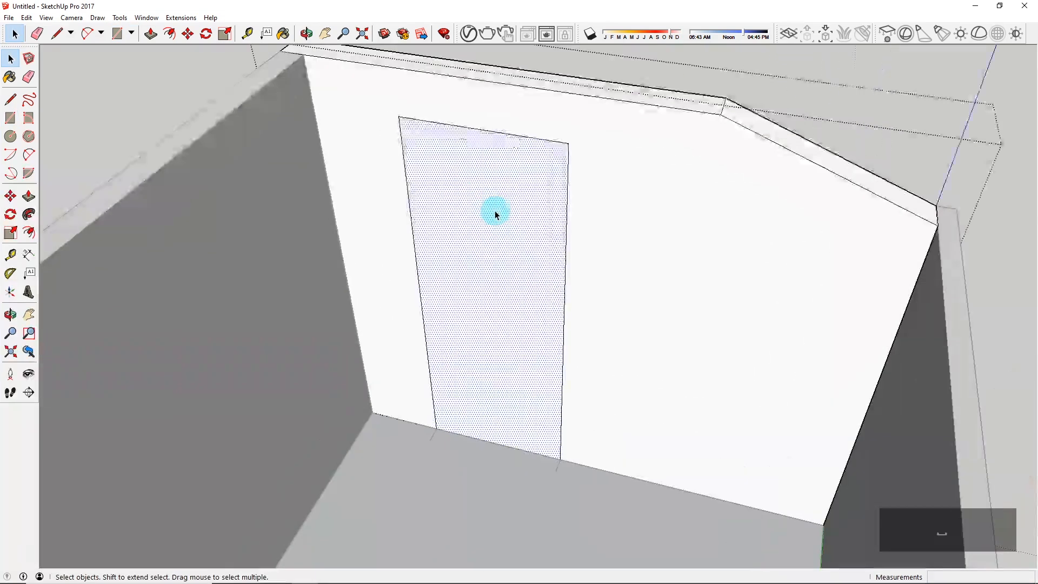
pyautogui.press('p')
pyautogui.click(684, 96)
pyautogui.moveTo(686, 95); pyautogui.dragTo(646, 219, button='middle')
pyautogui.press('space')
pyautogui.press('Escape')
pyautogui.moveTo(598, 267); pyautogui.dragTo(162, 259, button='middle')
pyautogui.scroll(-3, 618, 337)
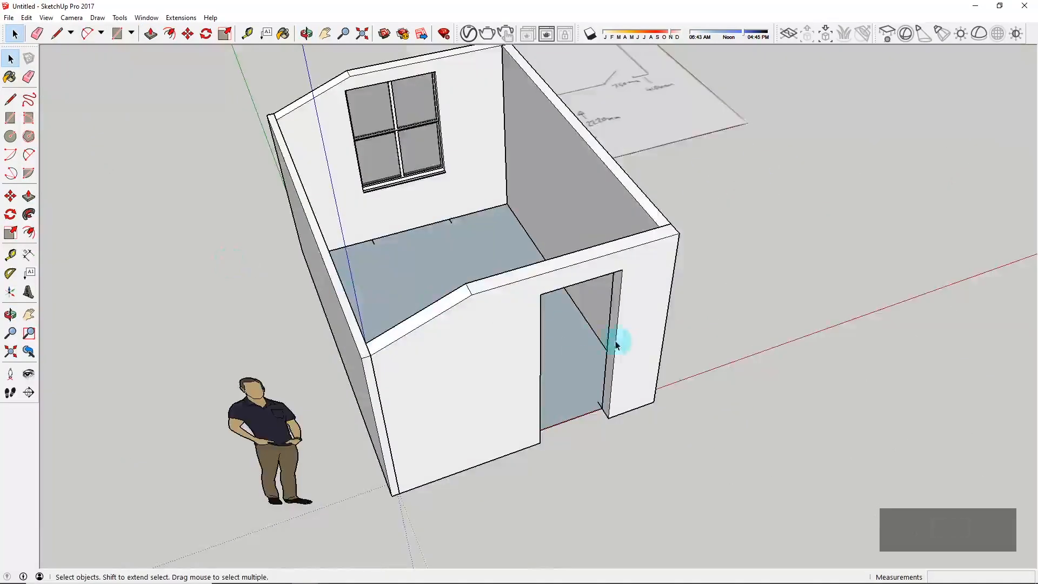
# Step: Examine the door opening from outside, and switch to Google Photos in Chrome to browse the reference photos as far as the doorway view
pyautogui.moveTo(616, 342); pyautogui.dragTo(481, 252, button='middle')
pyautogui.scroll(2, 470, 292)
pyautogui.moveTo(551, 271); pyautogui.dragTo(564, 397, button='middle')
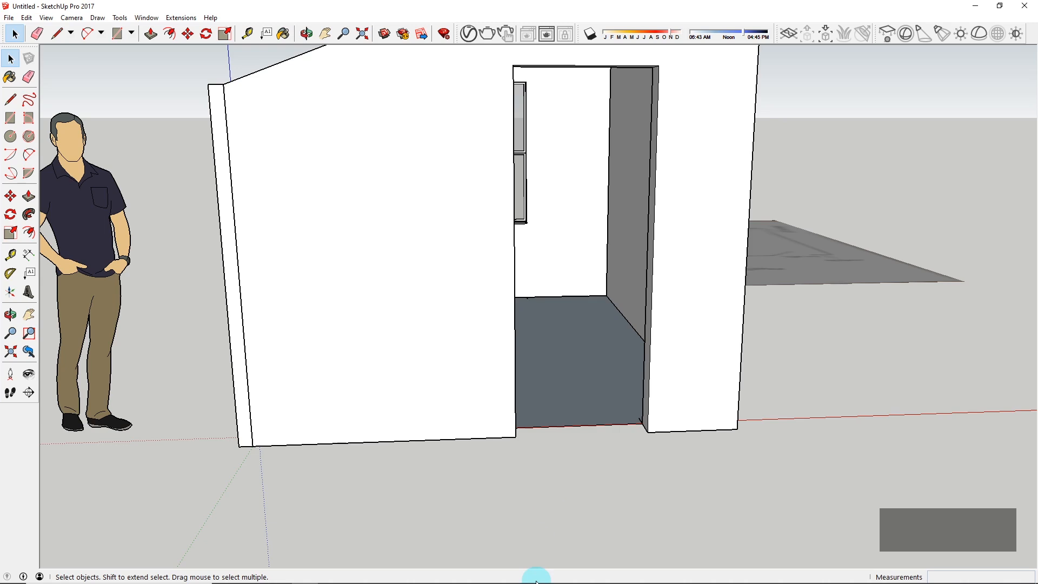
pyautogui.moveTo(536, 581)
pyautogui.click(449, 579)
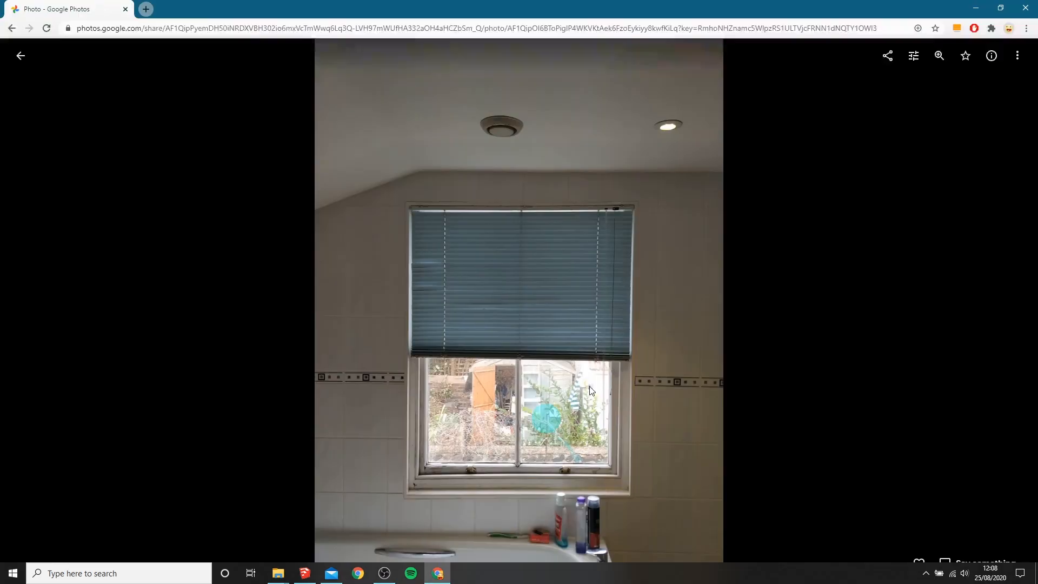
pyautogui.click(598, 317)
pyautogui.press('Left')
pyautogui.press('Left')
pyautogui.press('Left')
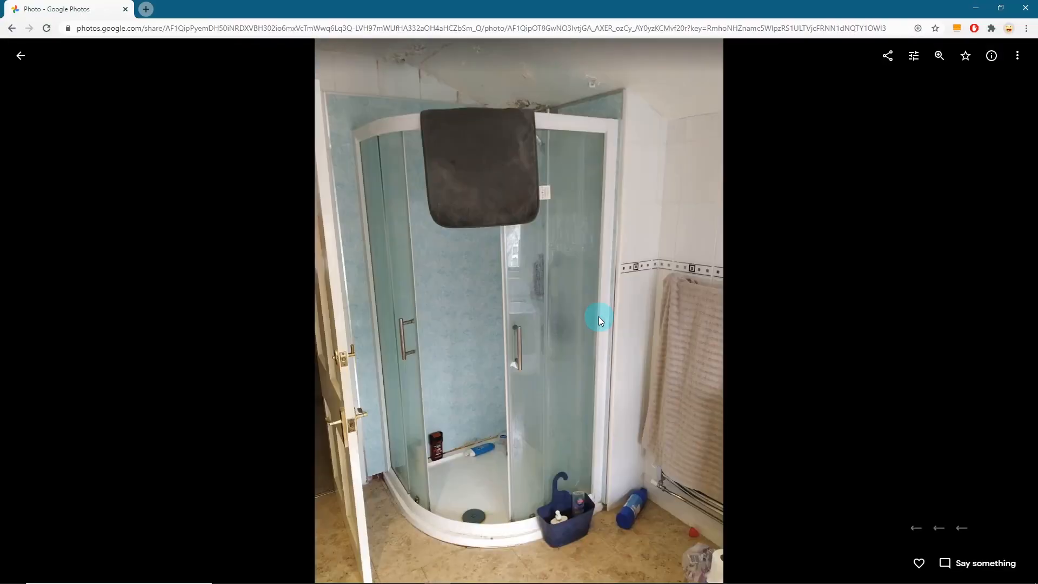
pyautogui.press('Left')
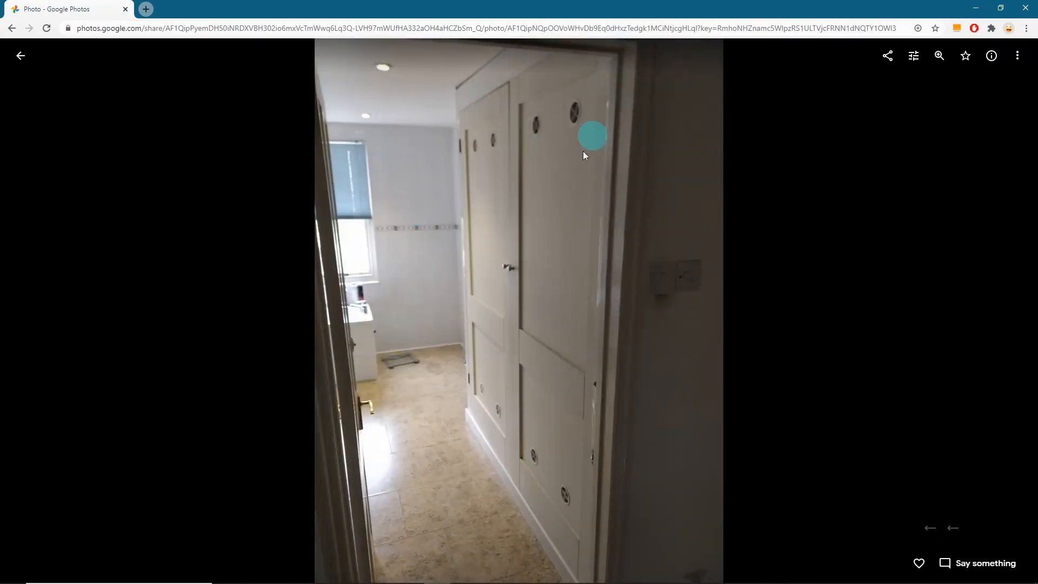
pyautogui.moveTo(545, 581)
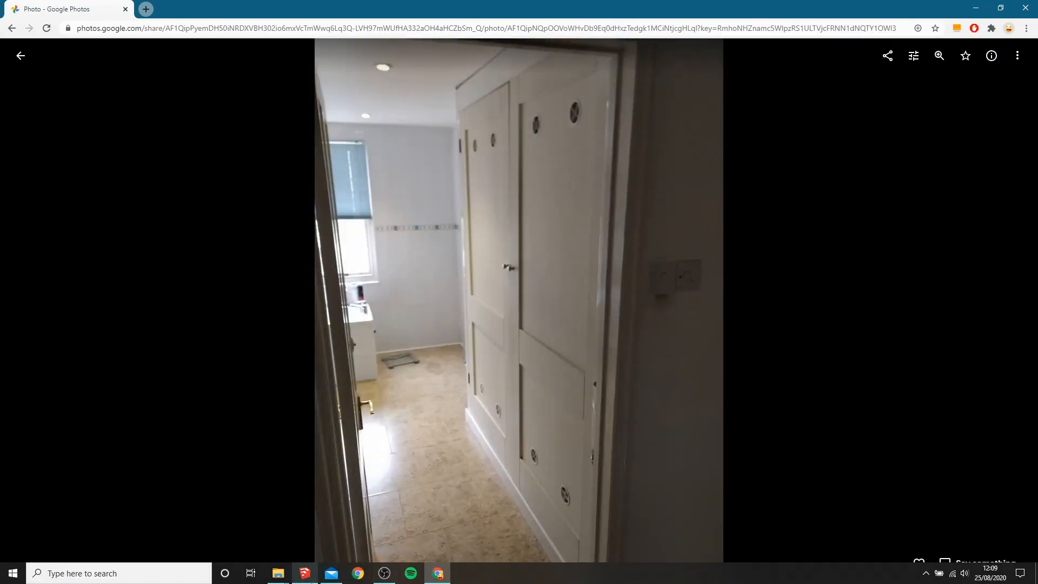
# Step: Switch back to SketchUp and inspect the view through the doorway towards the window wall
pyautogui.click(311, 579)
pyautogui.scroll(3, 582, 115)
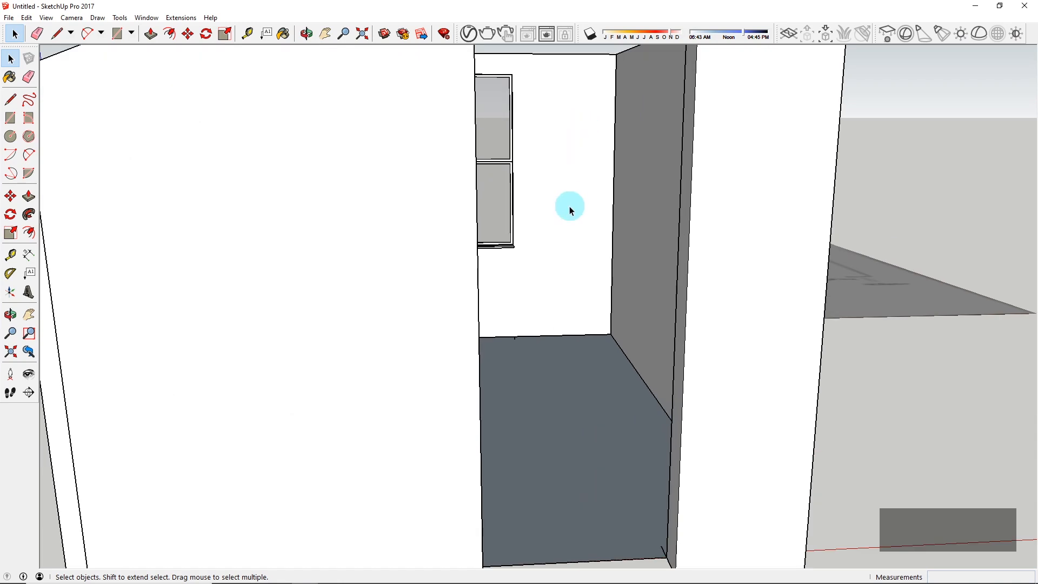
pyautogui.scroll(6, 570, 206)
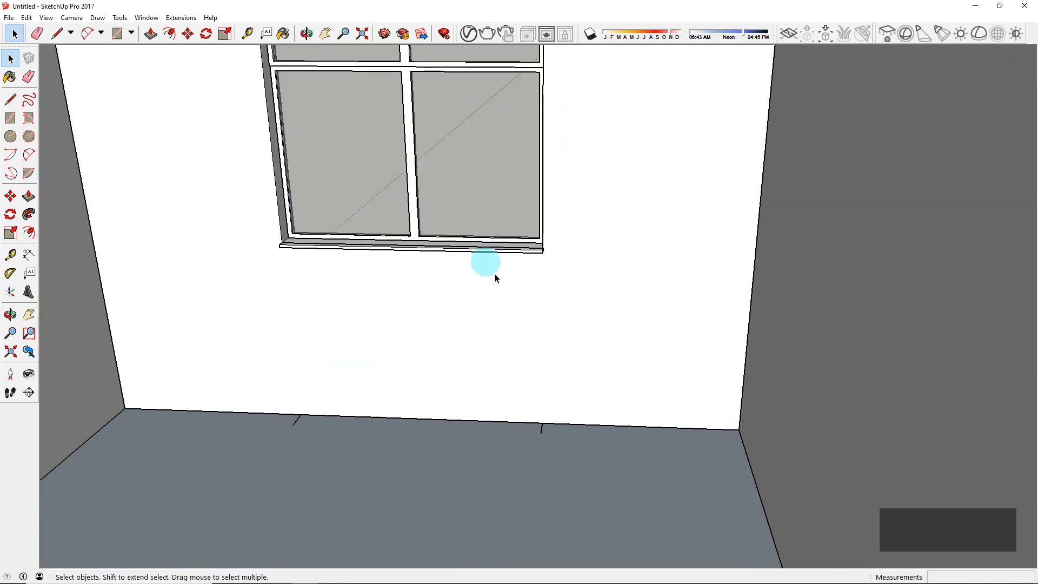
pyautogui.scroll(-10, 496, 278)
pyautogui.moveTo(609, 280); pyautogui.dragTo(480, 262, button='middle')
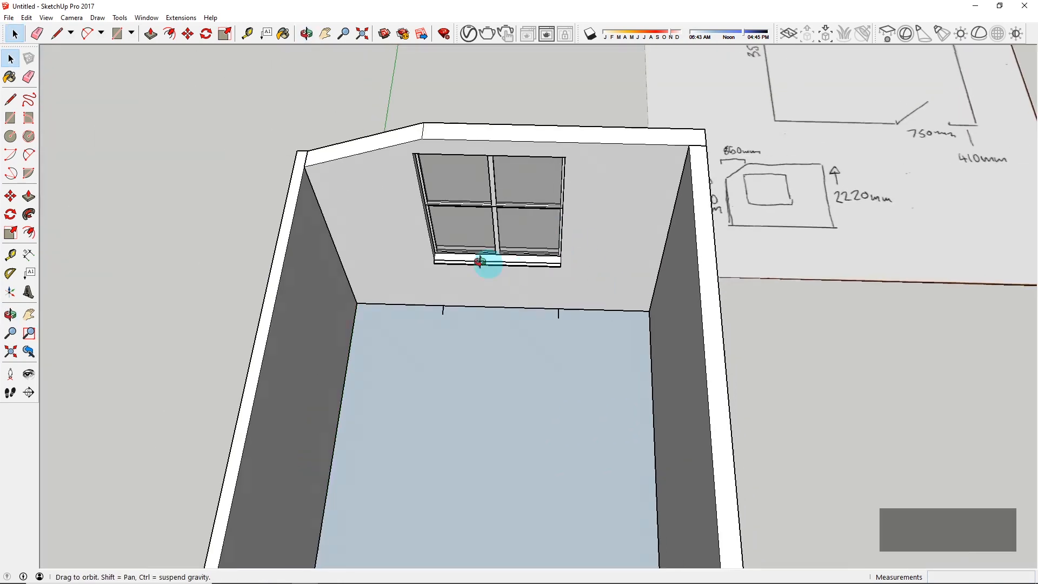
# Step: Review the whole room shell from several sides, checking the walls, window and door opening alongside the measured plan
pyautogui.scroll(-5, 591, 220)
pyautogui.moveTo(637, 204); pyautogui.dragTo(281, 508, button='middle')
pyautogui.scroll(5, 371, 377)
pyautogui.moveTo(371, 376); pyautogui.dragTo(545, 287, button='middle')
pyautogui.scroll(-3, 545, 286)
pyautogui.moveTo(589, 337); pyautogui.dragTo(691, 139, button='middle')
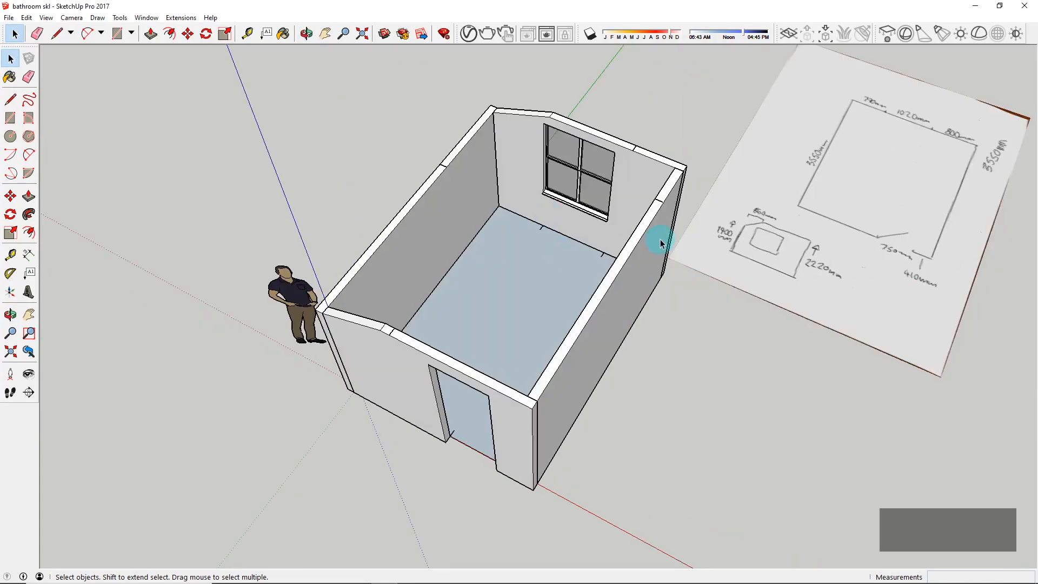
pyautogui.moveTo(661, 243); pyautogui.dragTo(450, 260, button='middle')
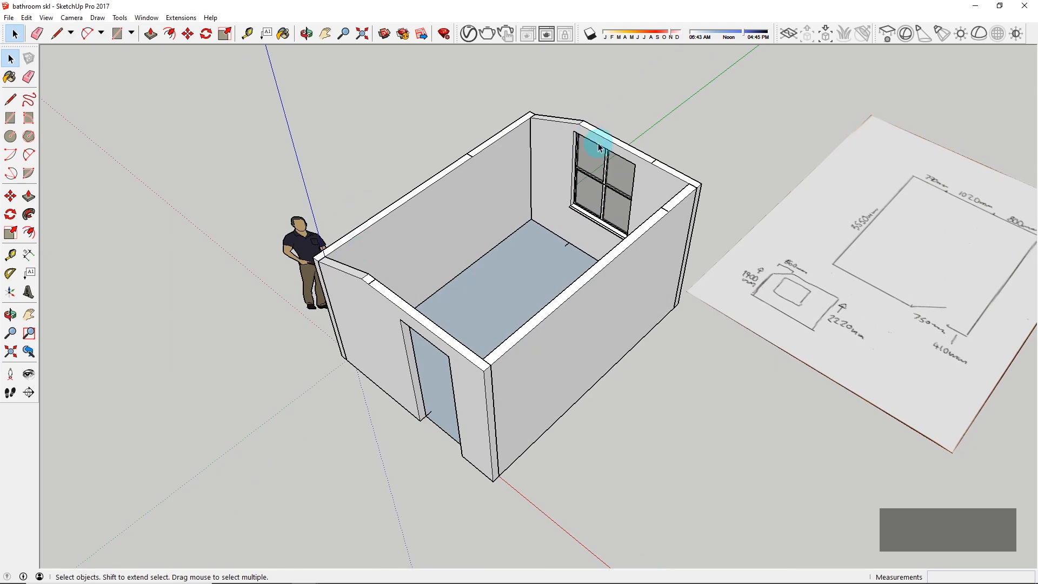
pyautogui.moveTo(377, 307); pyautogui.dragTo(591, 129, button='middle')
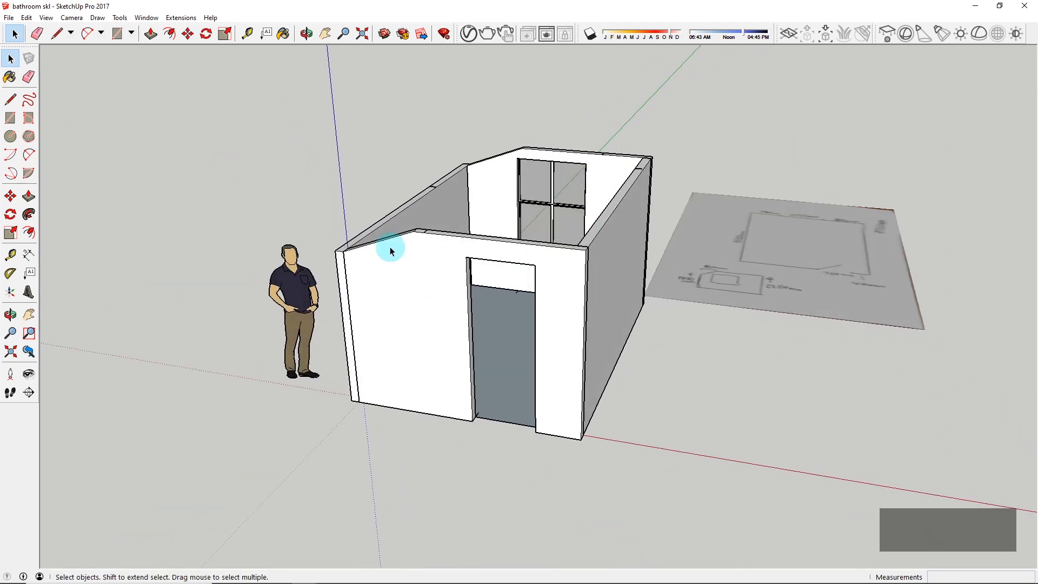
pyautogui.moveTo(506, 187); pyautogui.dragTo(380, 391, button='middle')
pyautogui.scroll(2, 454, 250)
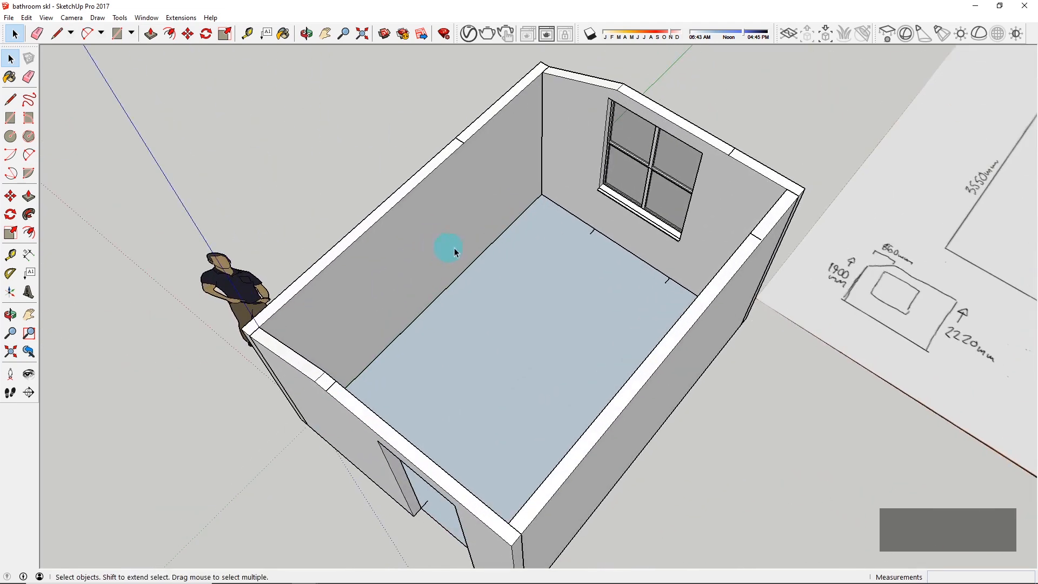
pyautogui.scroll(-1, 500, 257)
pyautogui.moveTo(542, 275)
pyautogui.mouseDown(button='middle')
pyautogui.moveTo(417, 303)
pyautogui.moveTo(203, 414)
pyautogui.moveTo(359, 401)
pyautogui.moveTo(878, 277)
pyautogui.moveTo(883, 264)
pyautogui.moveTo(688, 412)
pyautogui.moveTo(723, 405)
pyautogui.moveTo(606, 342)
pyautogui.moveTo(832, 384)
pyautogui.moveTo(843, 325)
pyautogui.moveTo(560, 337)
pyautogui.moveTo(790, 322)
pyautogui.moveTo(834, 283)
pyautogui.moveTo(599, 274)
pyautogui.moveTo(393, 287)
pyautogui.moveTo(470, 290)
pyautogui.mouseUp(button='middle')
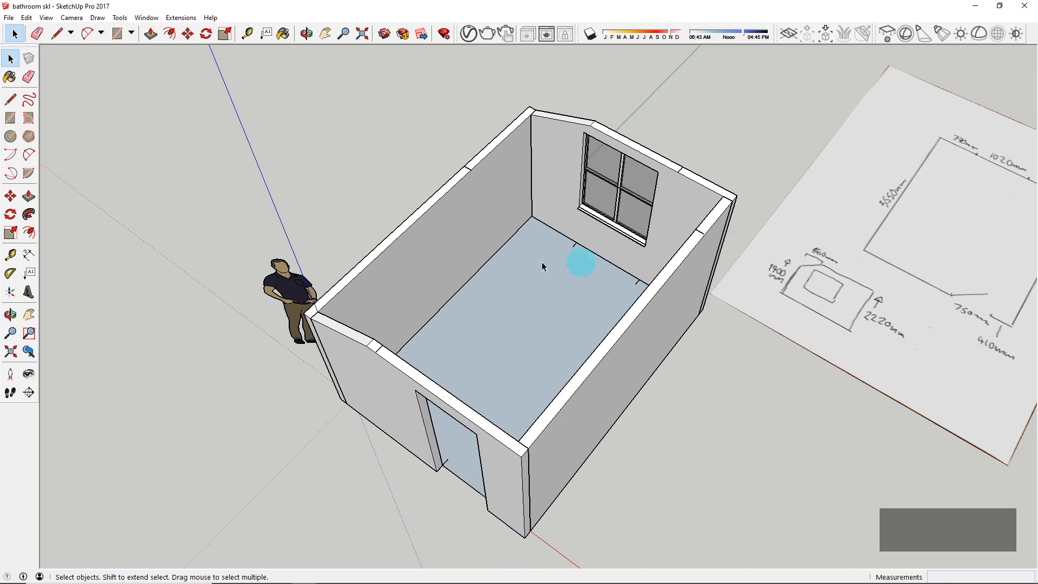
pyautogui.moveTo(401, 278); pyautogui.dragTo(547, 258, button='middle')
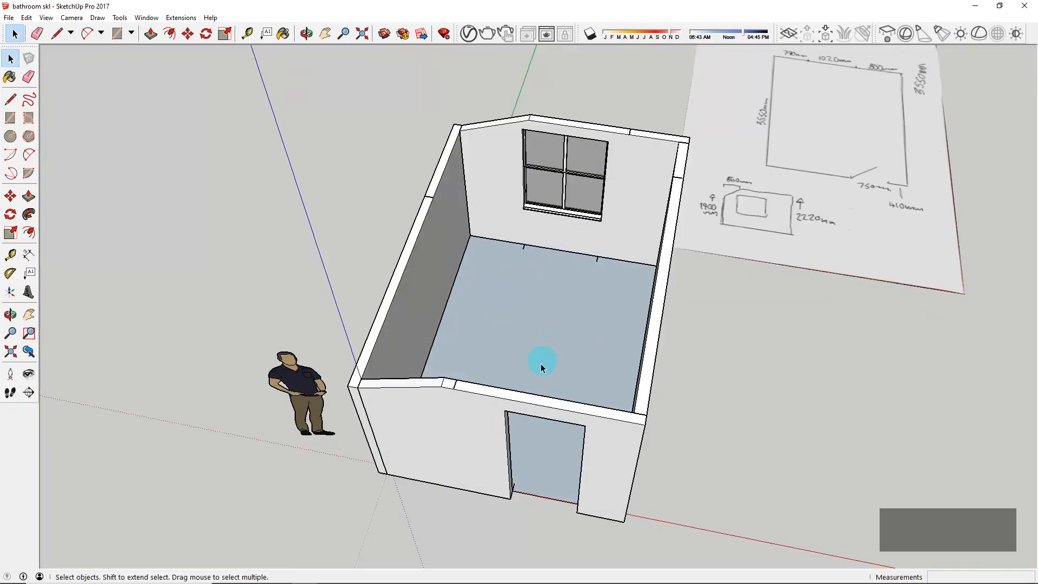
# Step: Switch to Pinterest in Chrome, view the "12 Small Bathrooms that Inspired my Renovation" pin and its related ideas, and return to the bathroom design results
pyautogui.moveTo(506, 577)
pyautogui.click(446, 577)
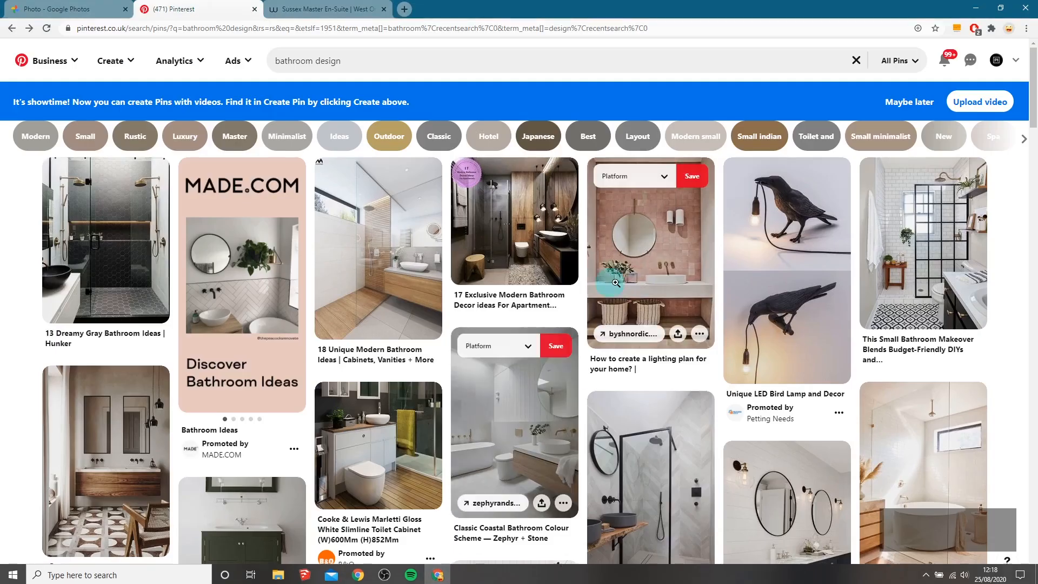
pyautogui.scroll(-1, 362, 256)
pyautogui.scroll(-4, 362, 256)
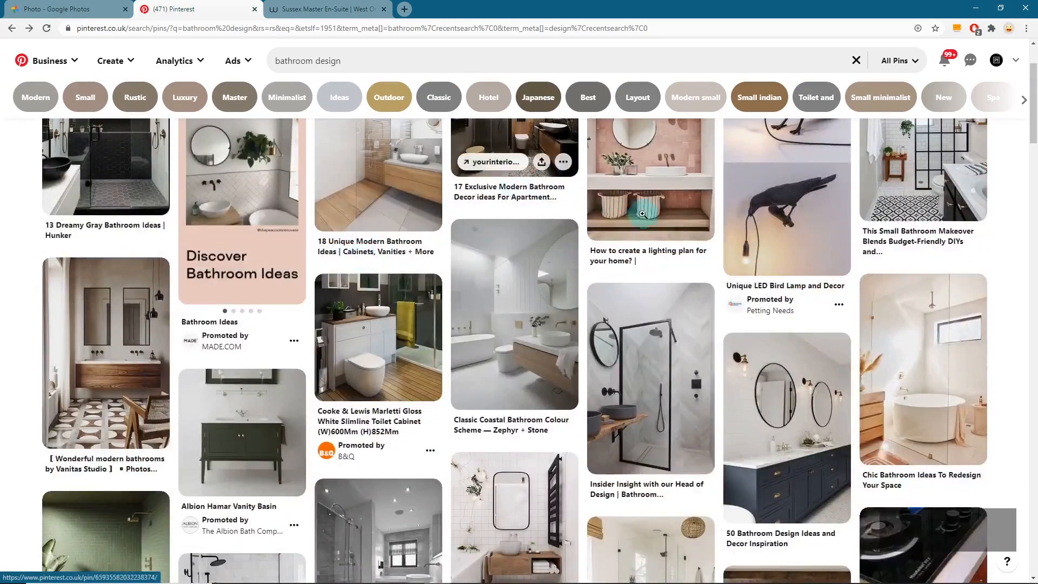
pyautogui.scroll(-4, 659, 274)
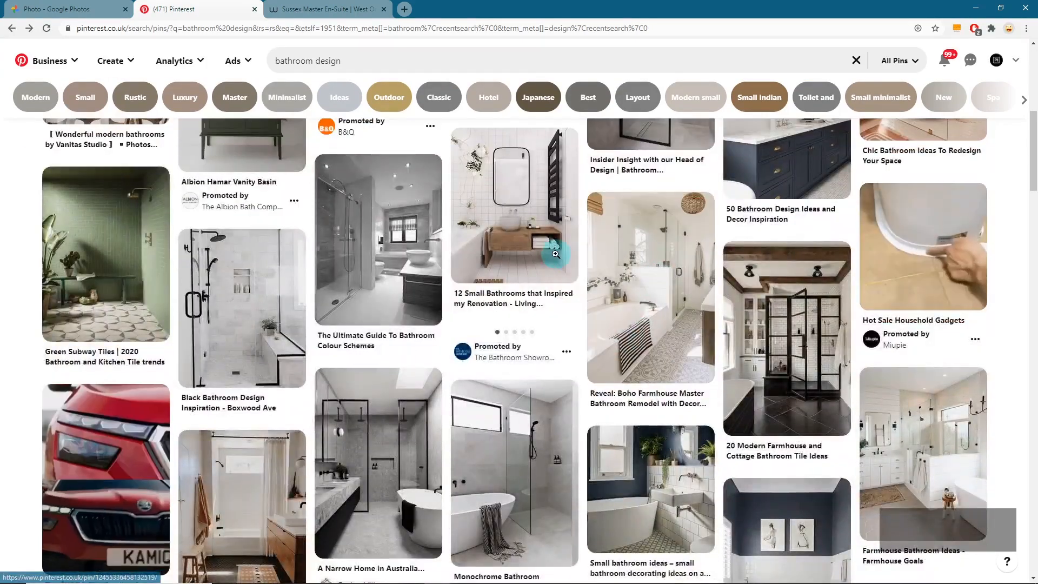
pyautogui.click(552, 235)
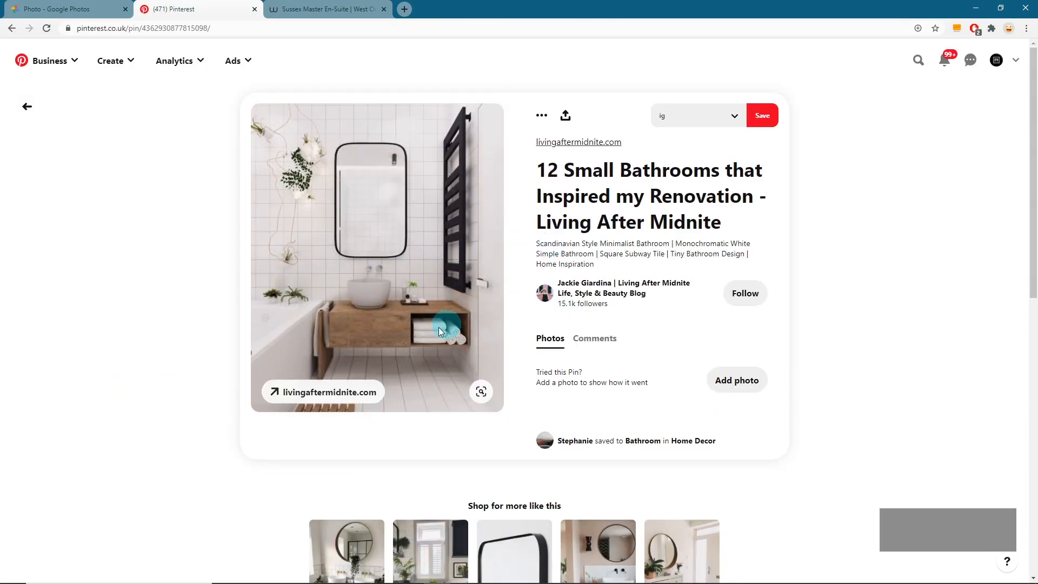
pyautogui.scroll(-5, 438, 324)
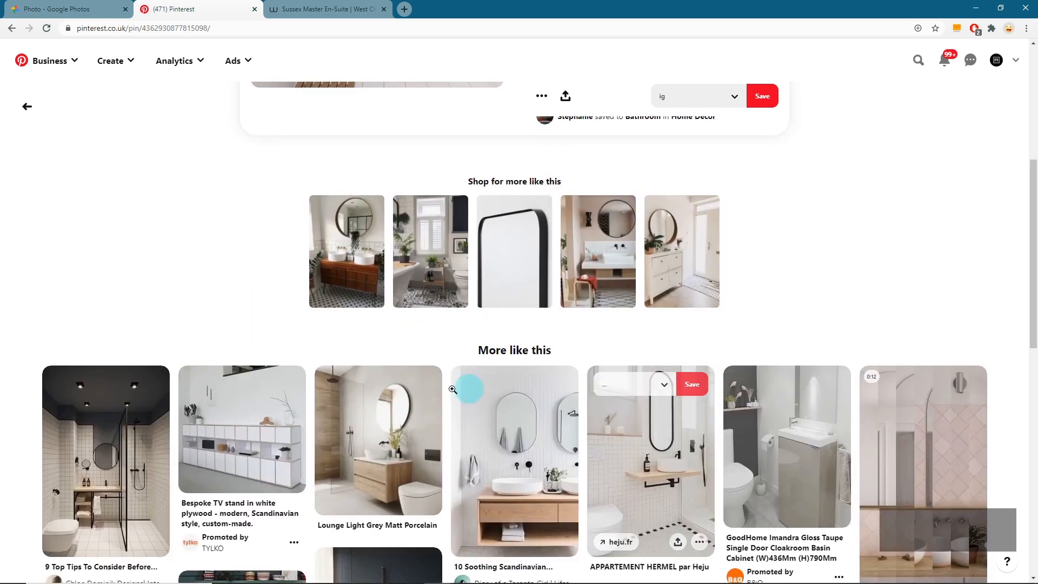
pyautogui.click(27, 106)
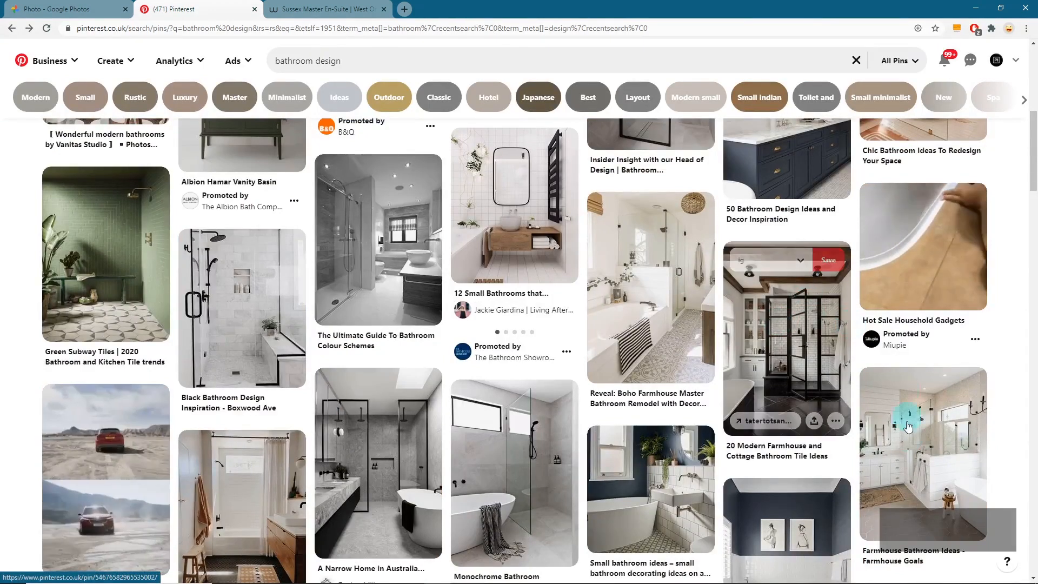
# Step: Browse further through the bathroom design results and open the "The Block 2019: main bathroom reveals" pin
pyautogui.scroll(-4, 854, 381)
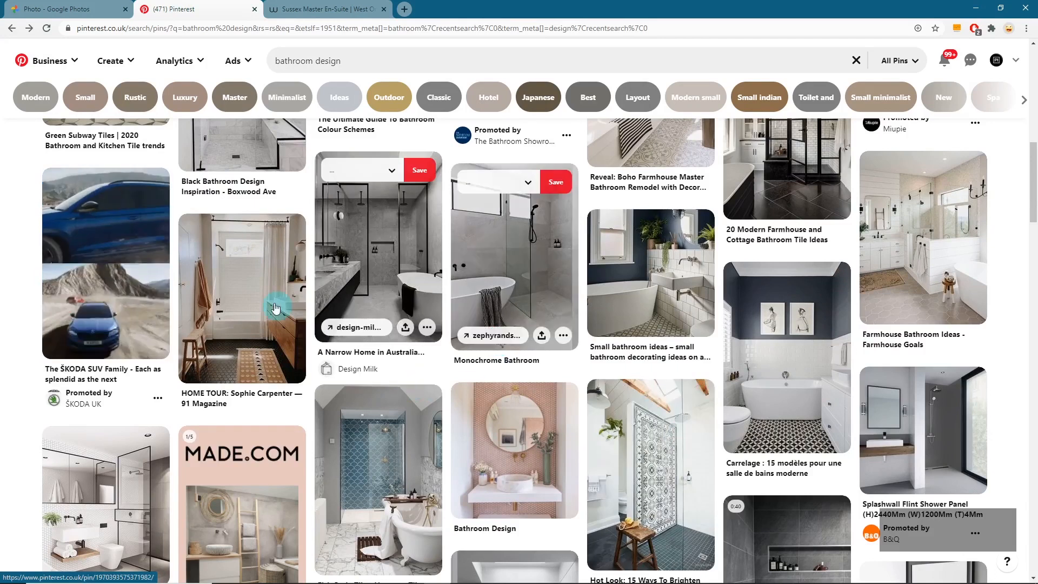
pyautogui.scroll(-4, 275, 308)
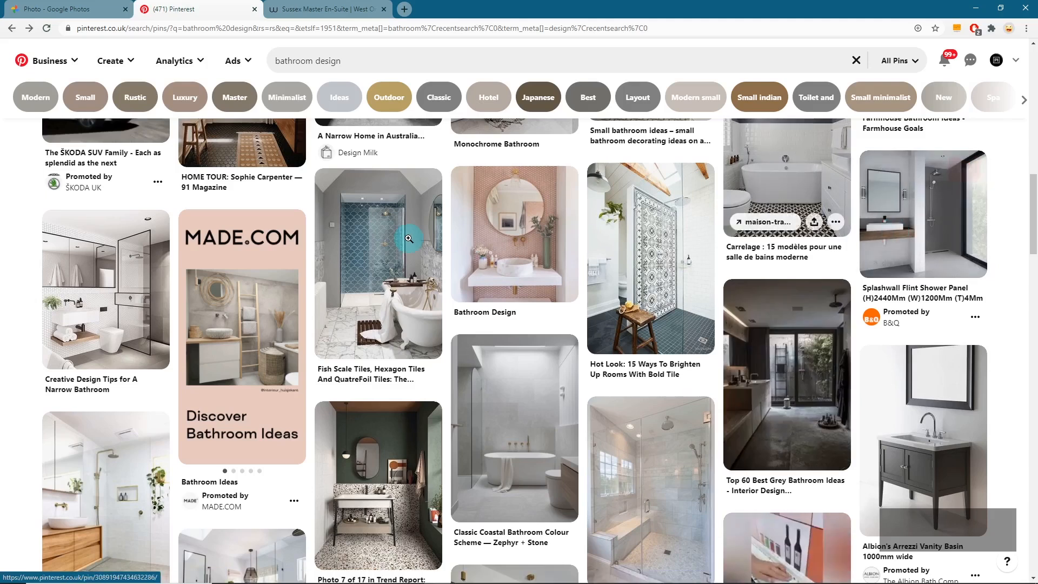
pyautogui.moveTo(409, 239)
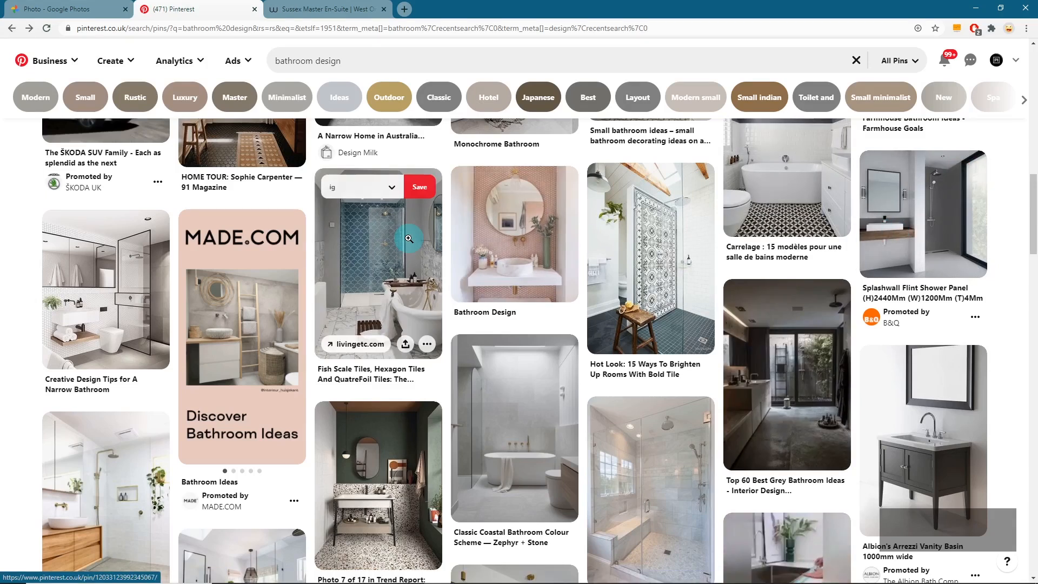
pyautogui.scroll(-4, 408, 238)
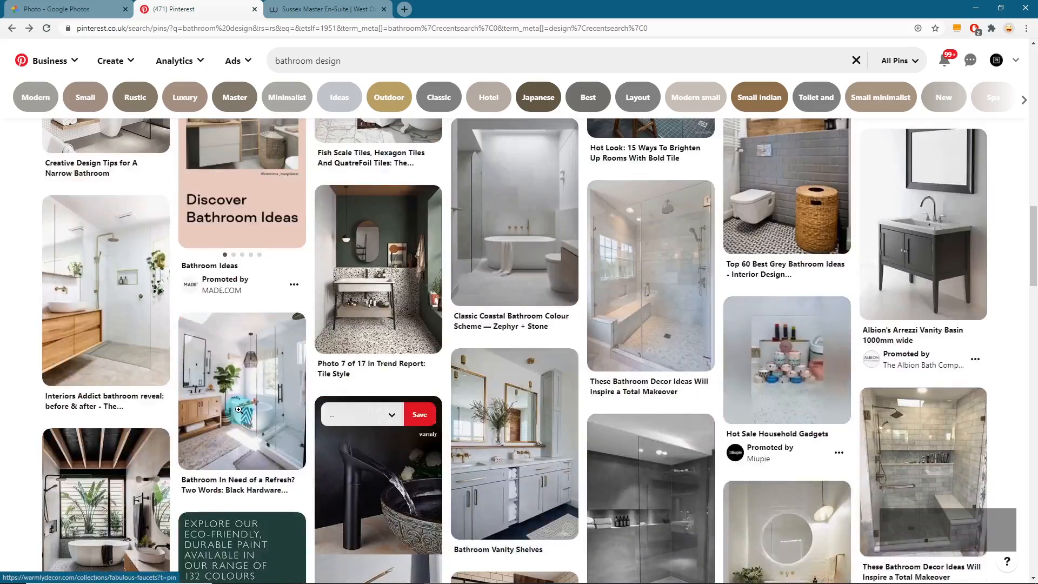
pyautogui.scroll(-4, 239, 410)
pyautogui.moveTo(661, 367)
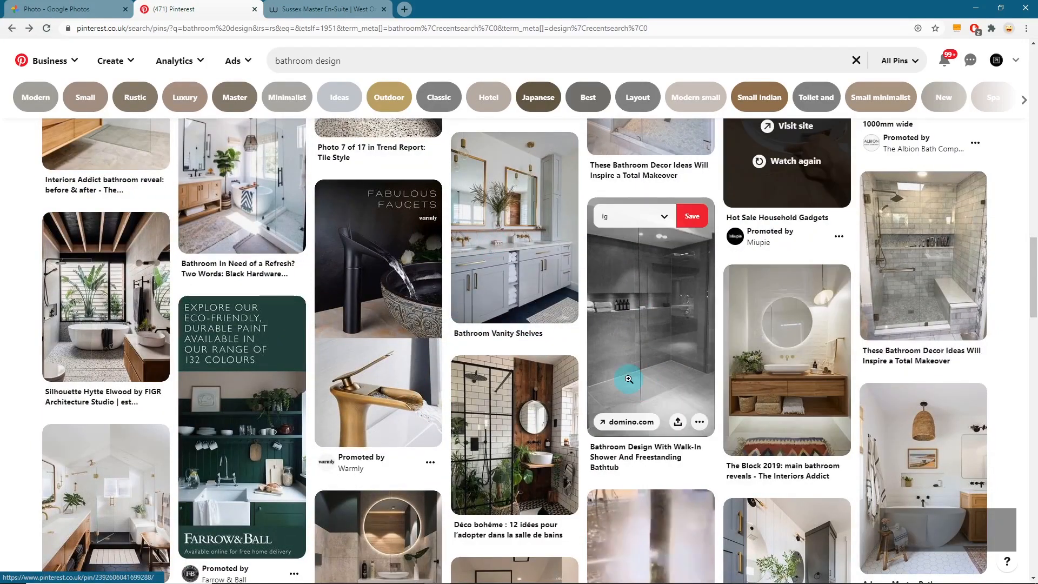
pyautogui.click(732, 380)
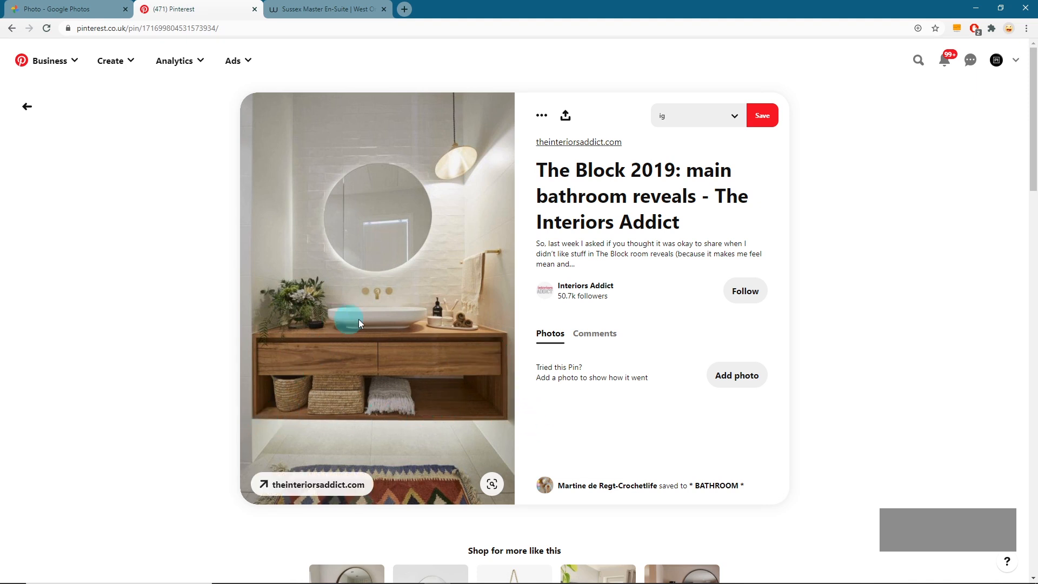
# Step: Look through the related pins and open "The Block 2019 Oslo: Guest Ensuite" with the backlit round mirror
pyautogui.scroll(-8, 341, 375)
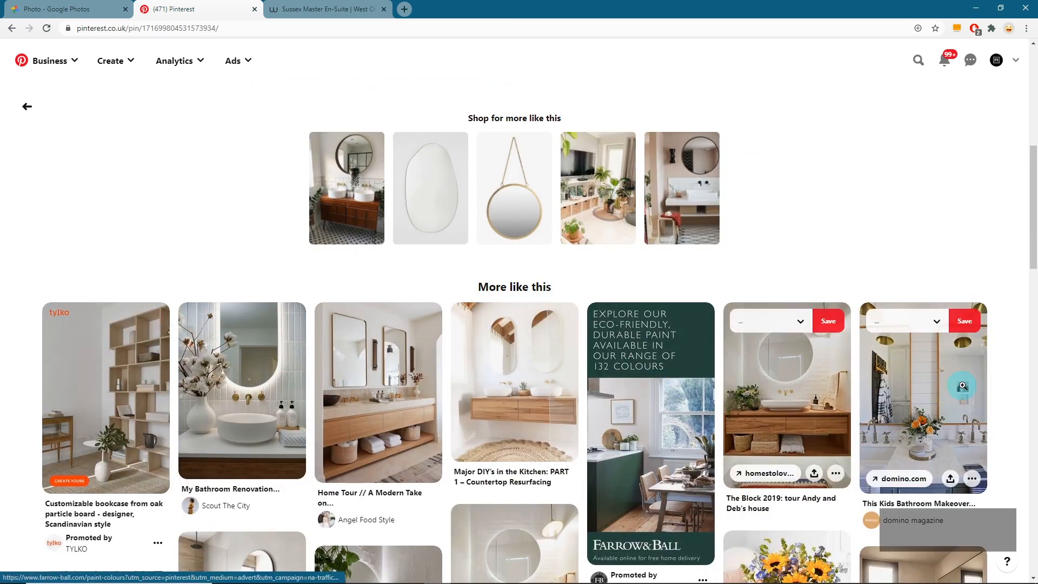
pyautogui.scroll(-6, 842, 437)
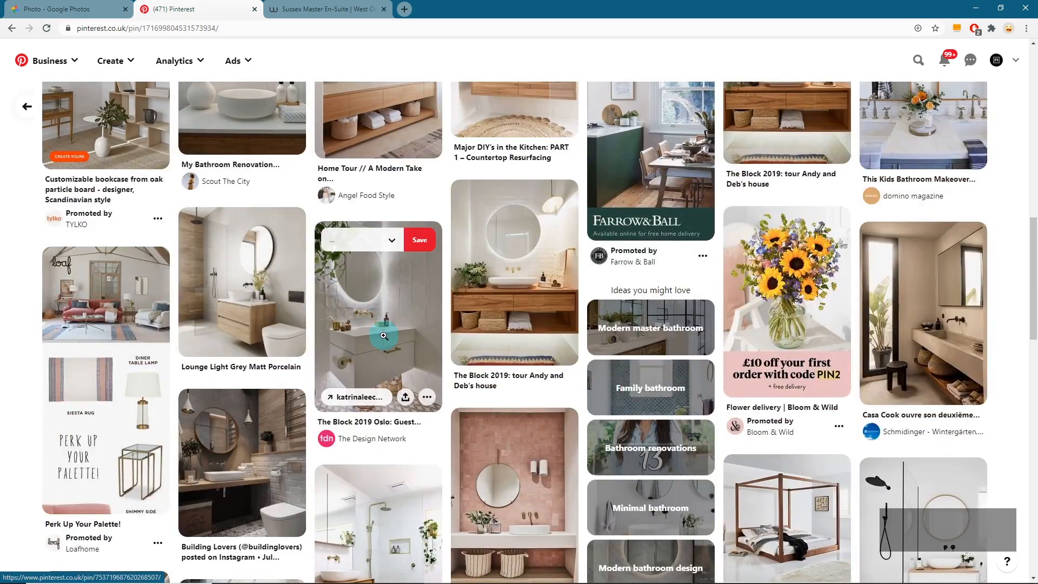
pyautogui.click(378, 309)
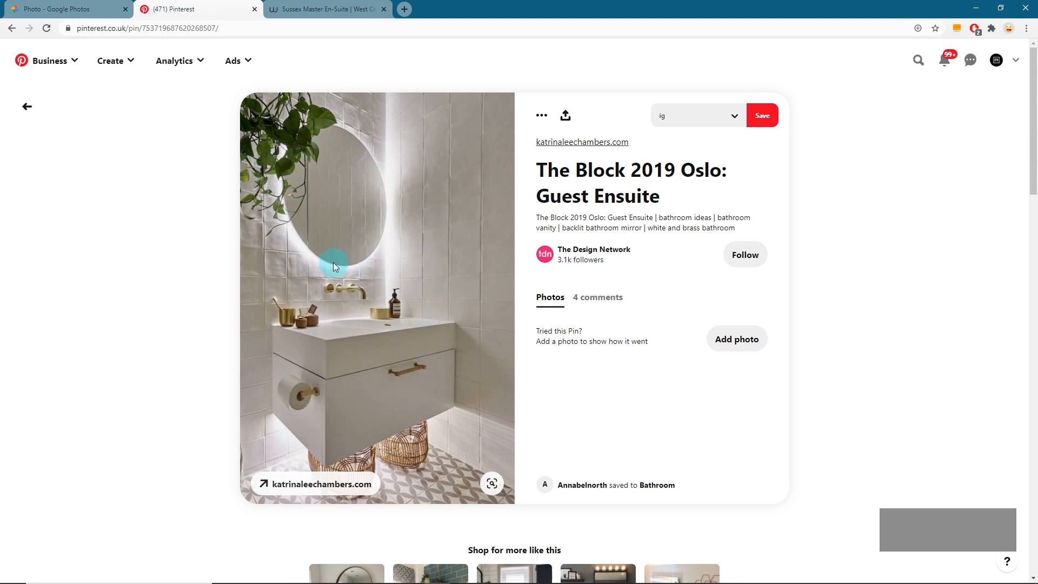
# Step: Check the guest ensuite pin's shopping suggestions, close them, and open the related "Moving Checklist & Relocation Tips" pin showing a green vanity
pyautogui.scroll(-5, 414, 356)
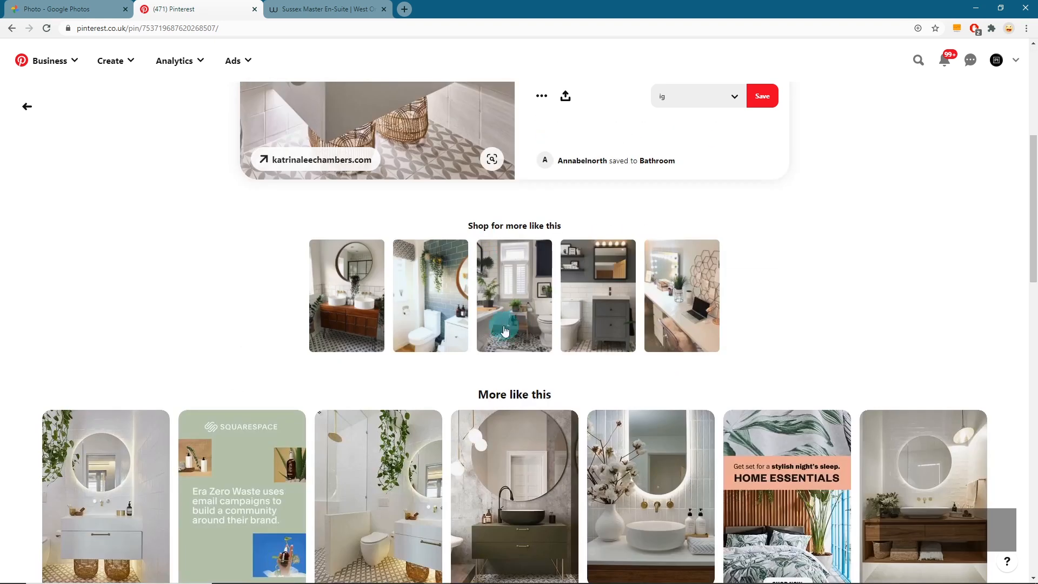
pyautogui.click(583, 317)
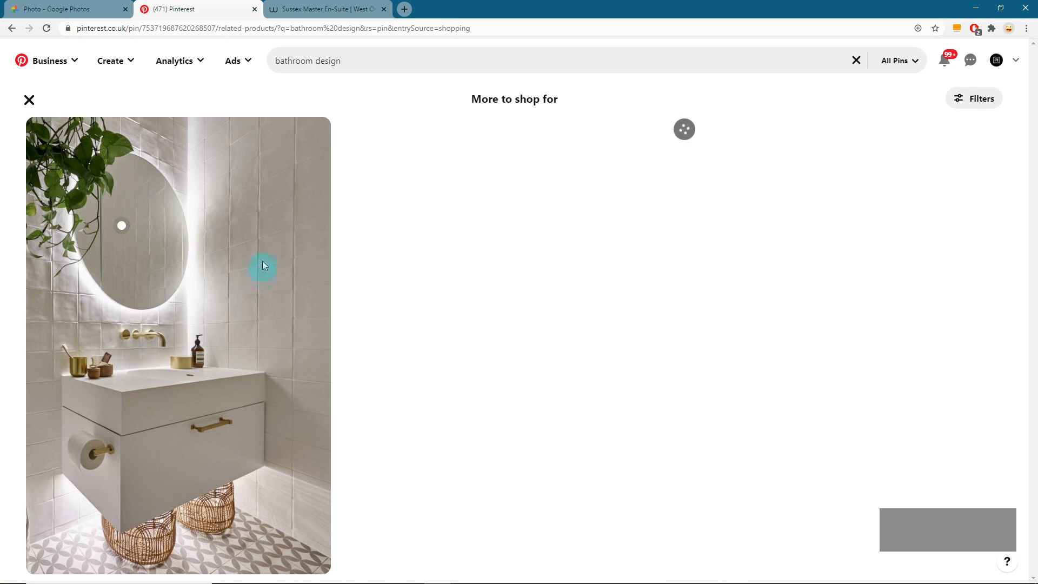
pyautogui.click(31, 100)
pyautogui.scroll(-8, 586, 334)
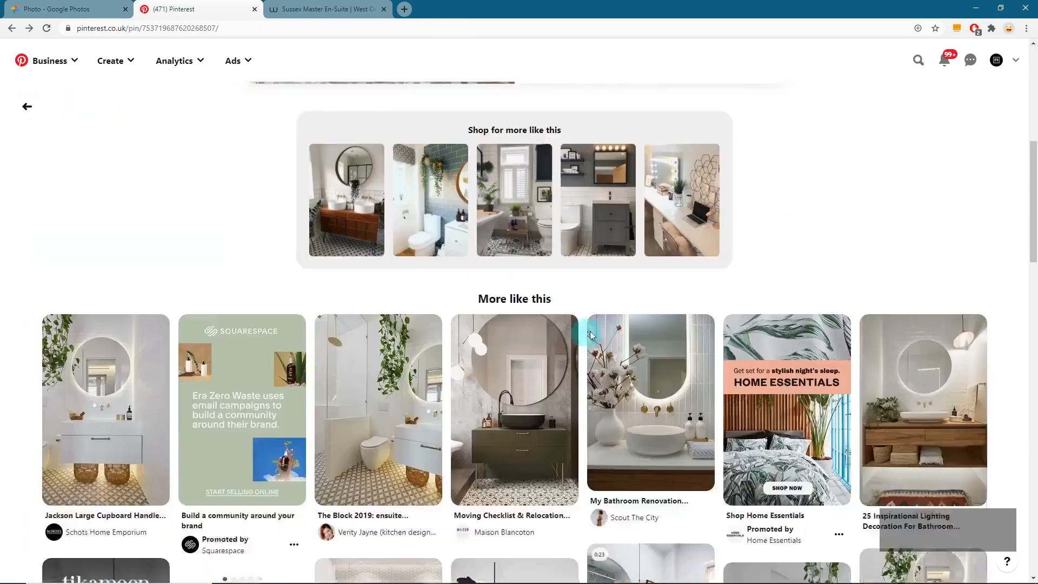
pyautogui.click(463, 426)
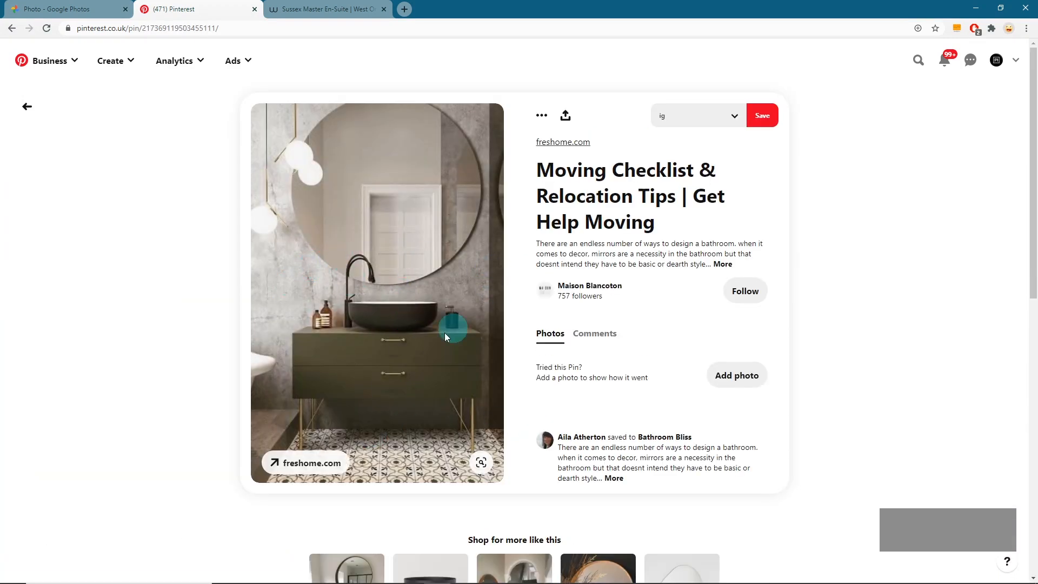
# Step: Look through the pins related to the green vanity and open "Wonderful modern bathrooms by Vanitas Studio"
pyautogui.scroll(-2, 260, 365)
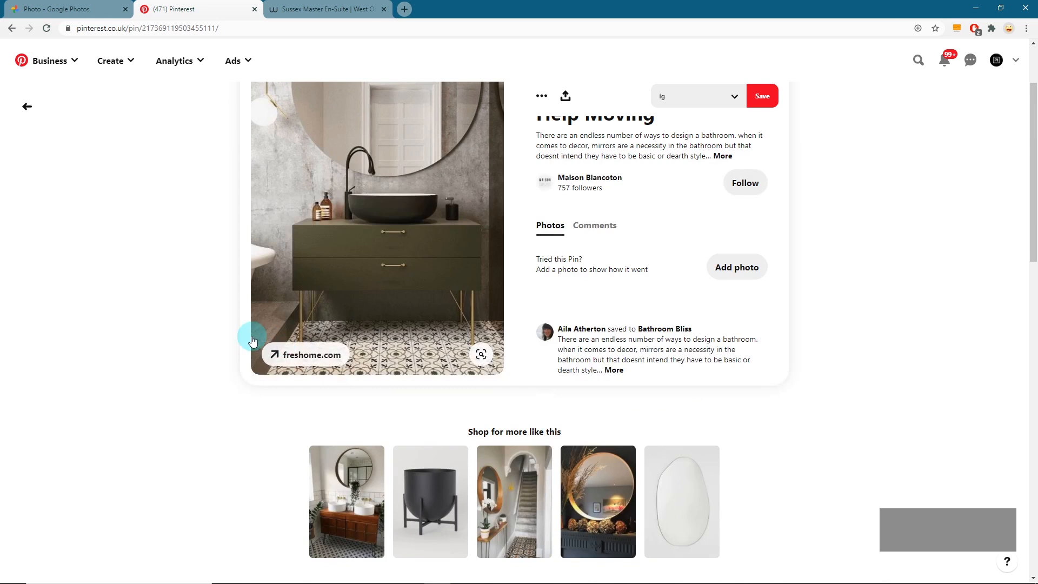
pyautogui.scroll(-4, 557, 339)
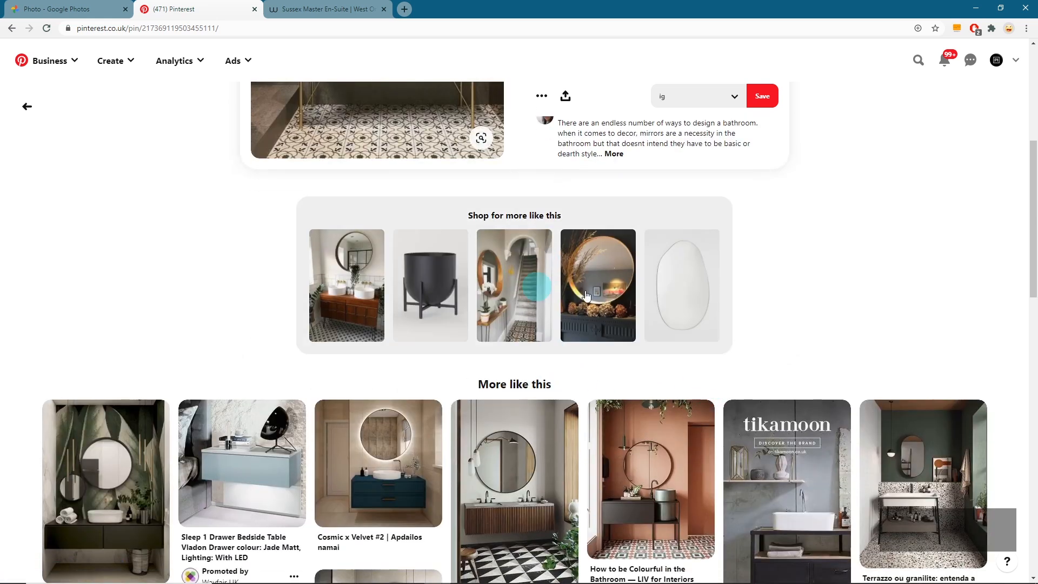
pyautogui.scroll(-2, 672, 429)
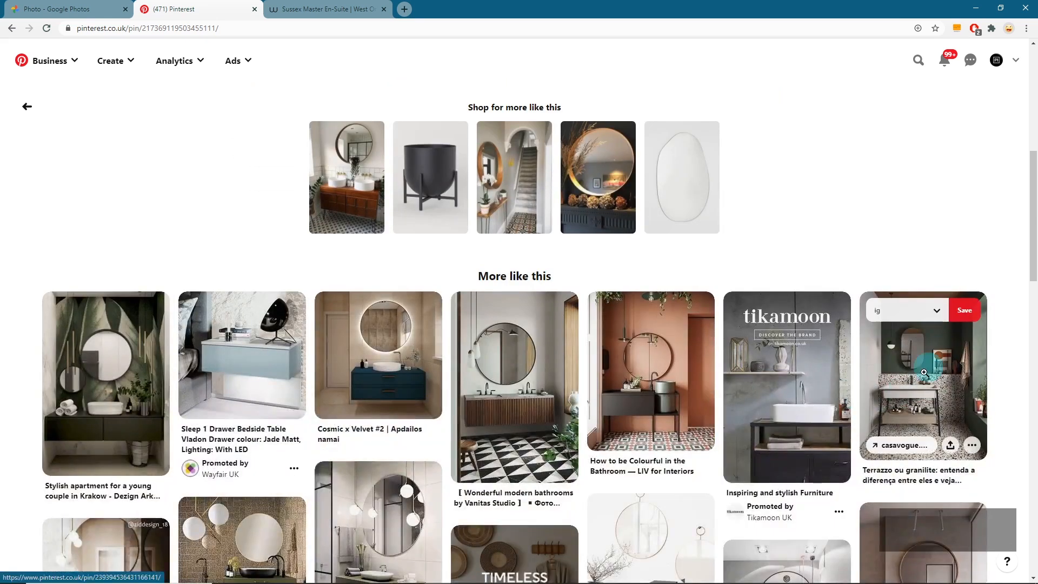
pyautogui.click(506, 388)
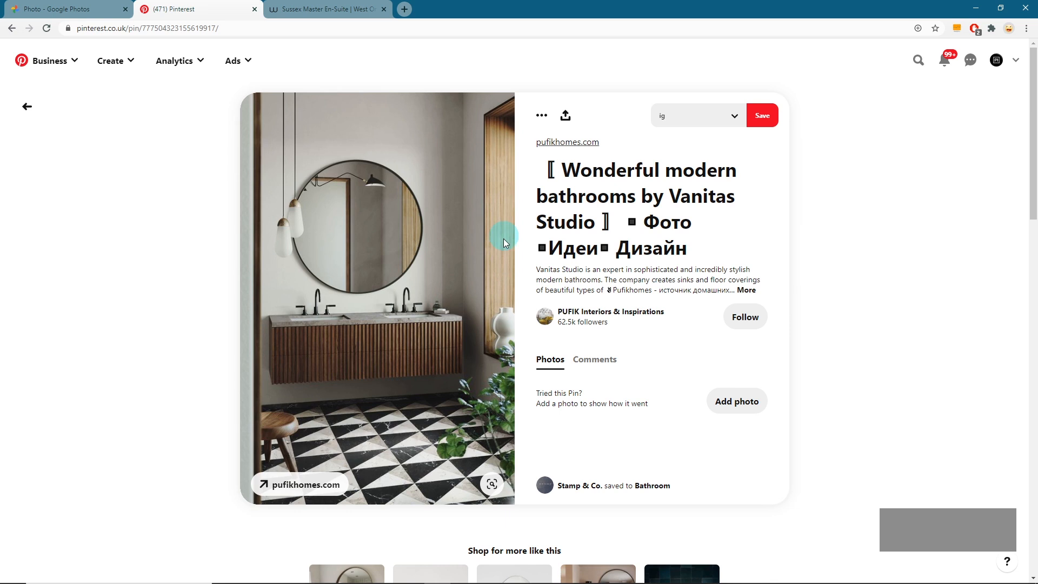
# Step: Open the related "Sandjberg Residence - COCO LAPINE DESIGN" pin, and from it the Norm Architects Sandbjerg Residence pin with the round stone basin
pyautogui.scroll(-15, 435, 361)
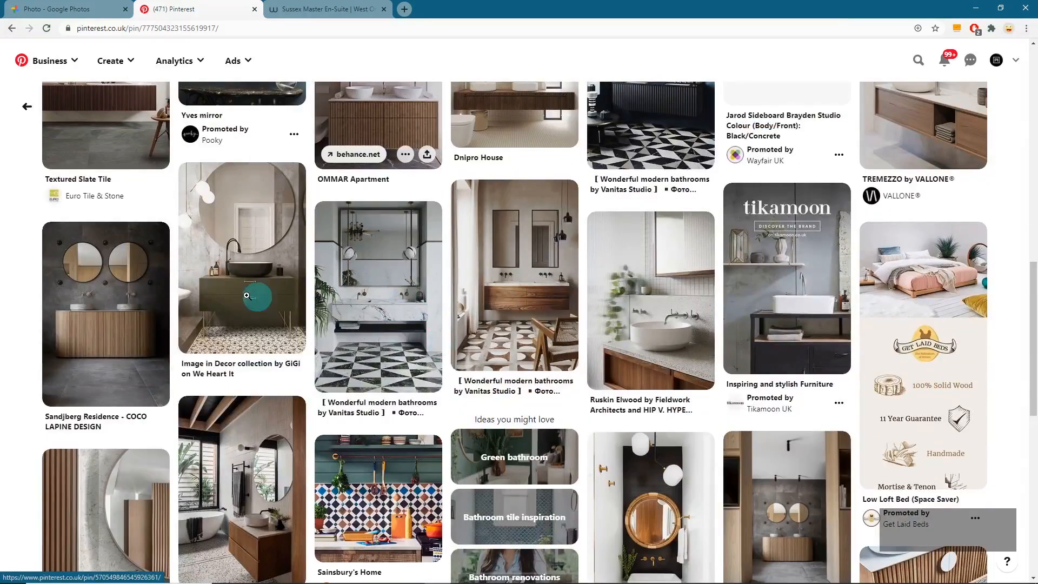
pyautogui.click(109, 303)
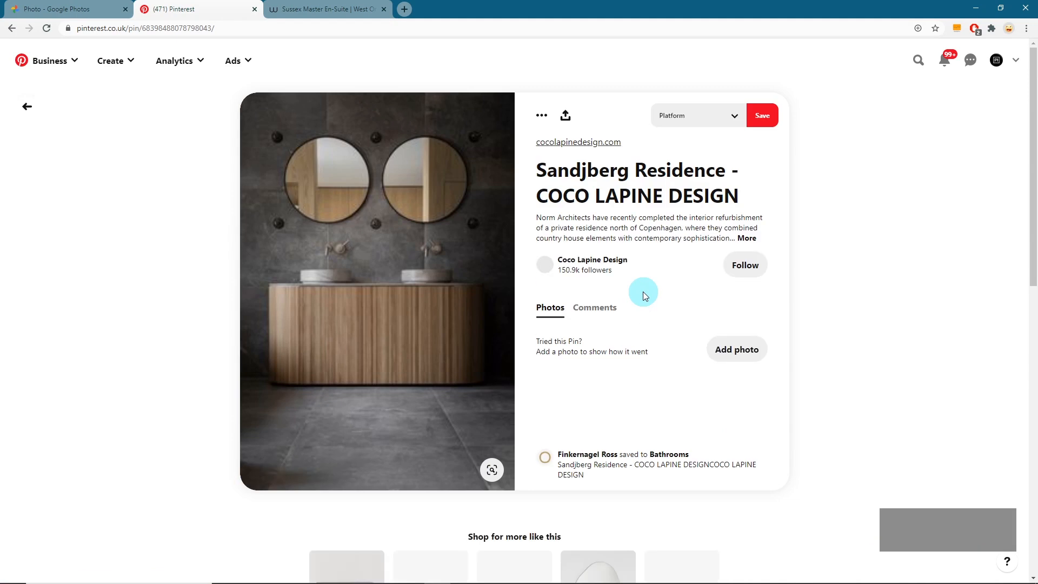
pyautogui.scroll(-8, 387, 216)
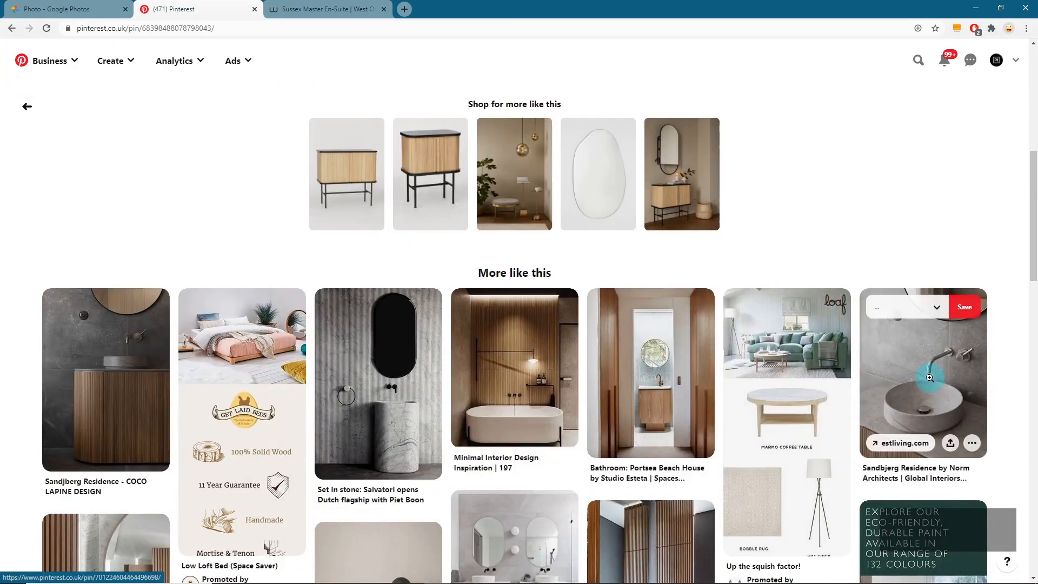
pyautogui.click(930, 378)
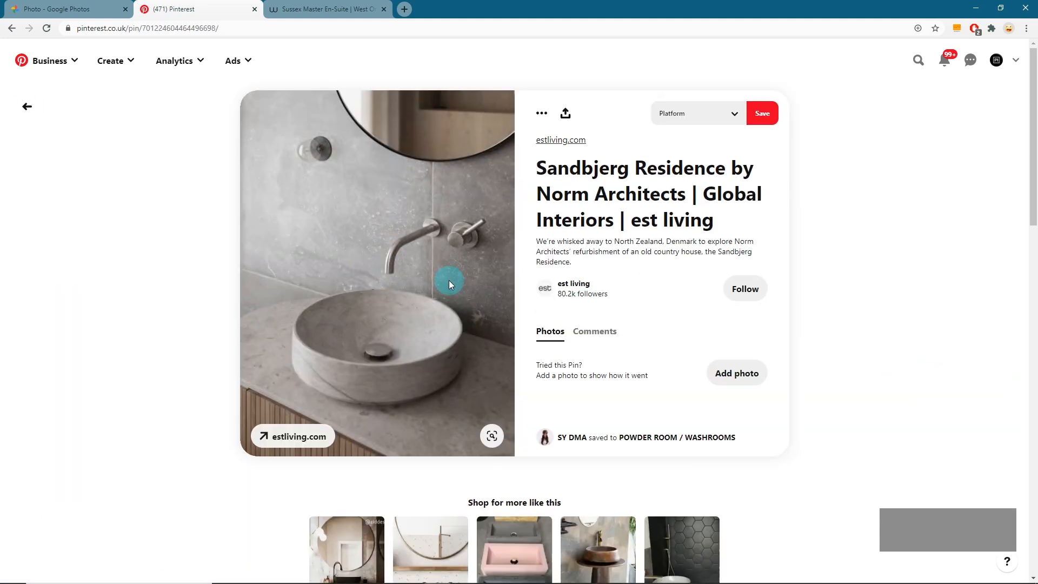
# Step: Look through the pins related to the stone basin and open the "ZIL ART" walk-in shower pin
pyautogui.scroll(-4, 470, 335)
pyautogui.scroll(-2, 832, 339)
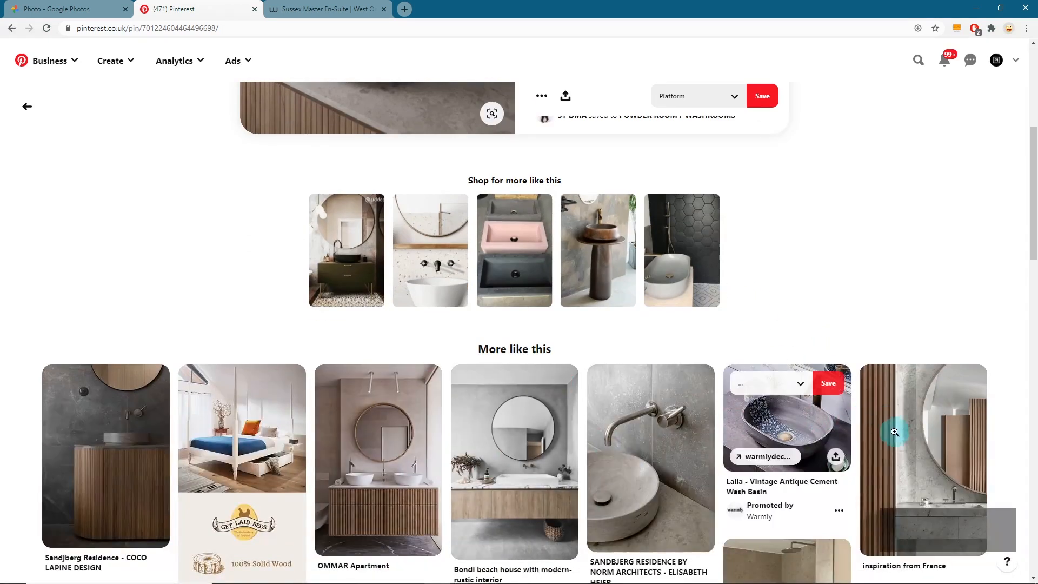
pyautogui.scroll(-8, 470, 408)
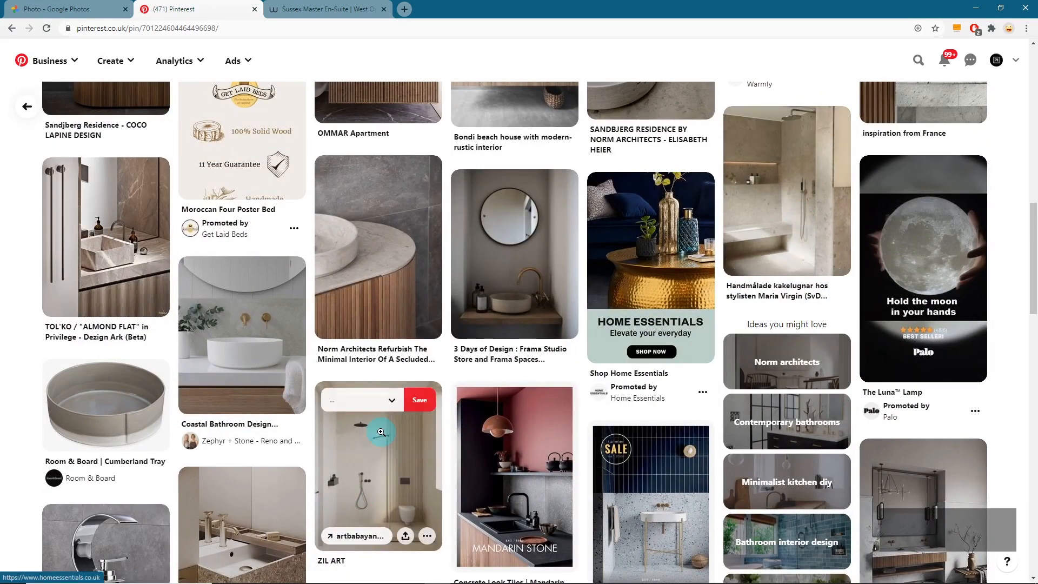
pyautogui.click(388, 460)
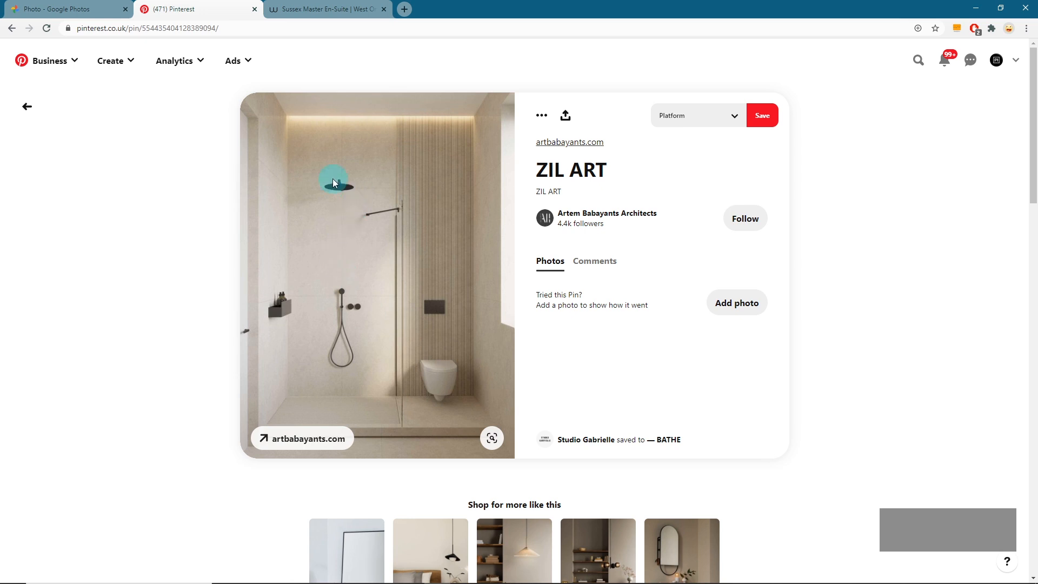
# Step: Open the related "Disco House | Projects | Salvatori" pin and browse its similar shower ideas
pyautogui.scroll(-8, 370, 282)
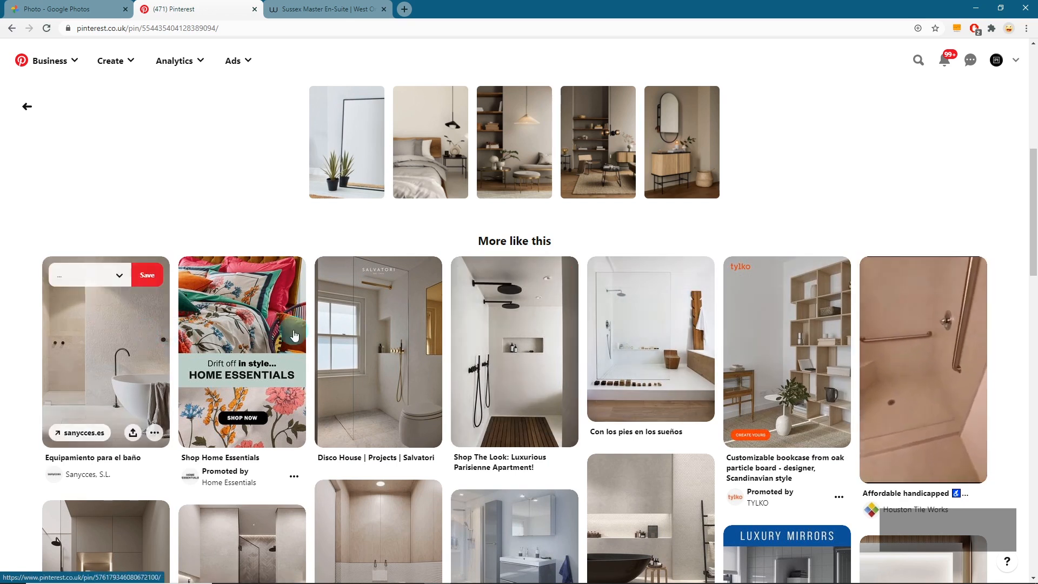
pyautogui.click(413, 349)
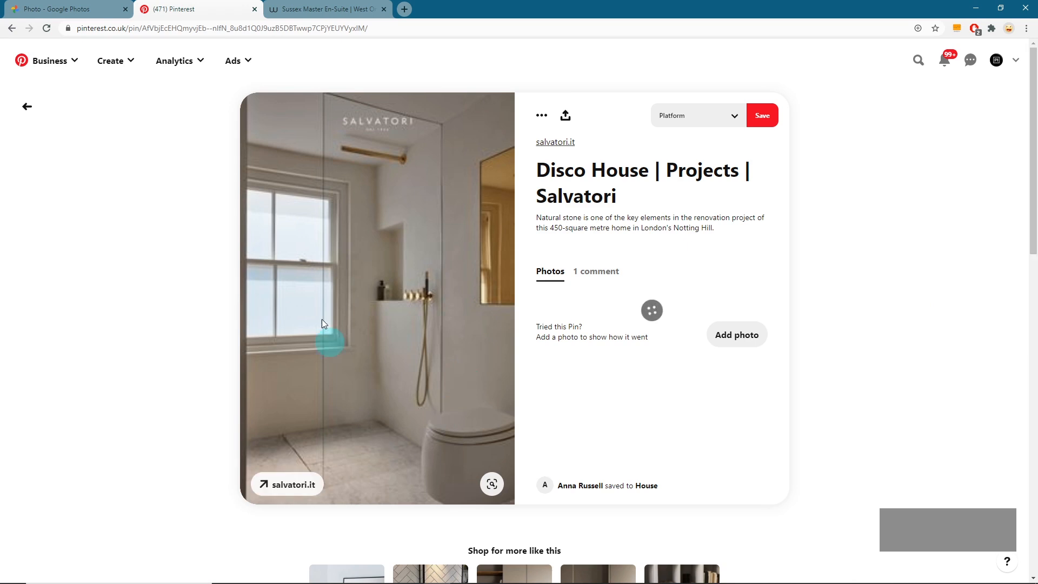
pyautogui.scroll(-8, 523, 278)
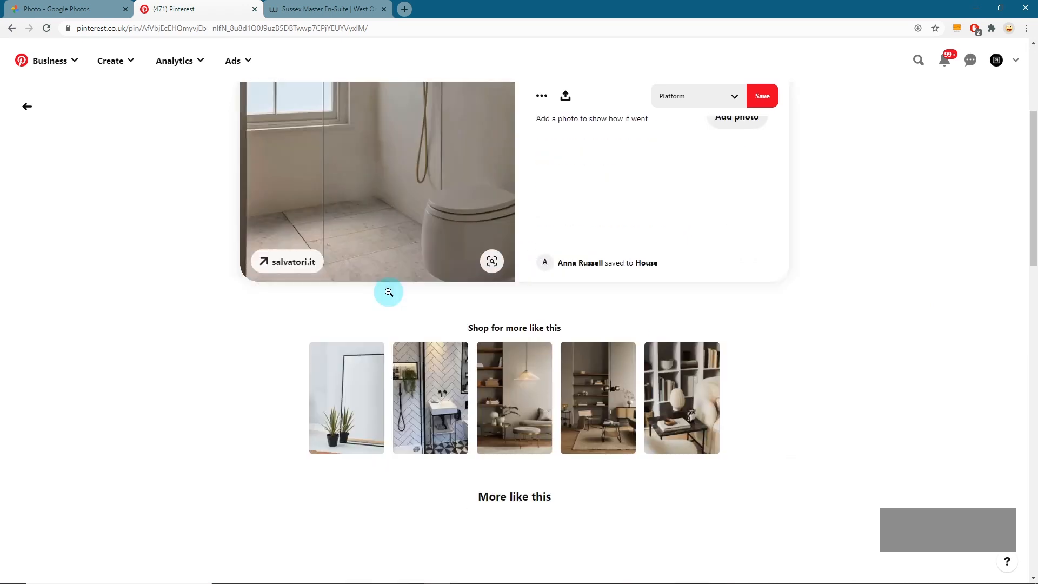
pyautogui.scroll(-4, 689, 284)
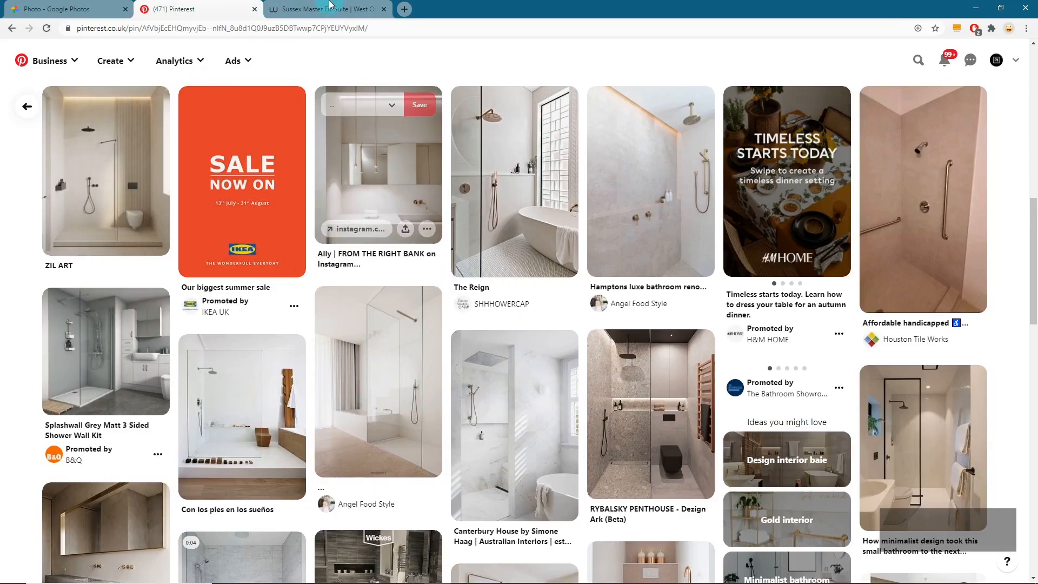
# Step: Switch to the West One Bathrooms "Sussex Master En-Suite" case study and examine its introduction and its shower and basin photos
pyautogui.click(350, 8)
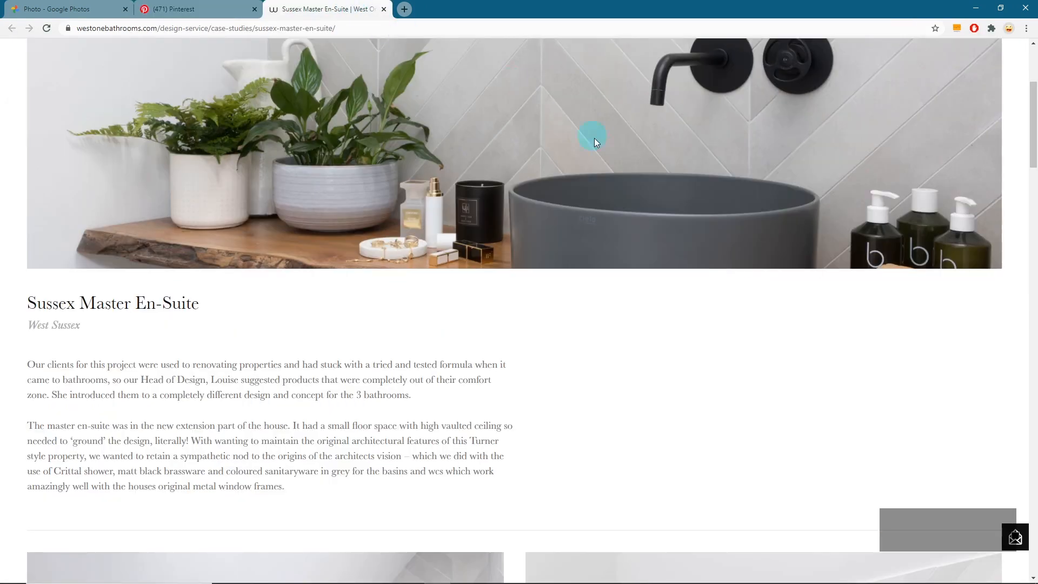
pyautogui.scroll(4, 594, 138)
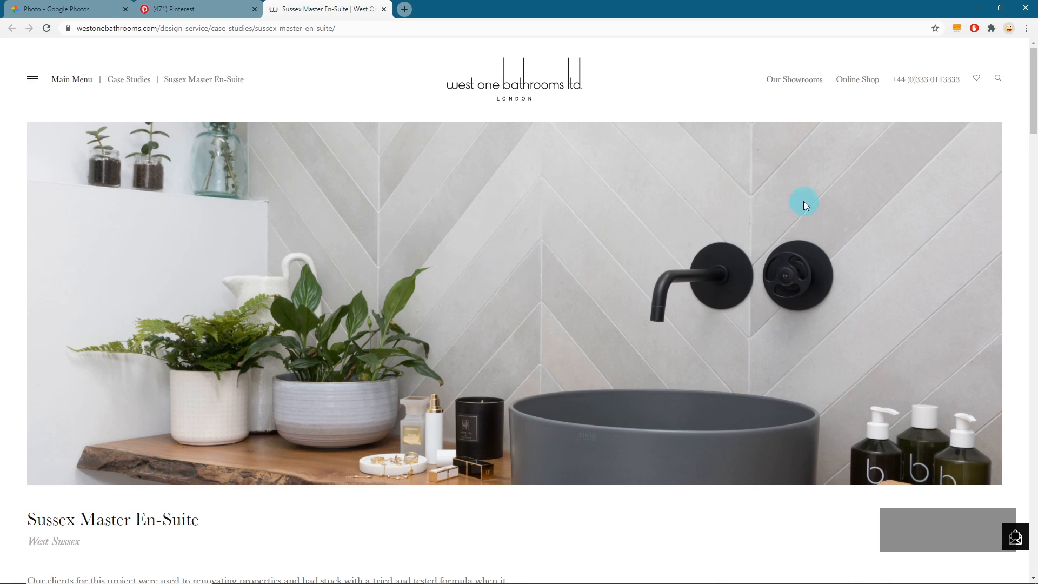
pyautogui.scroll(-8, 712, 303)
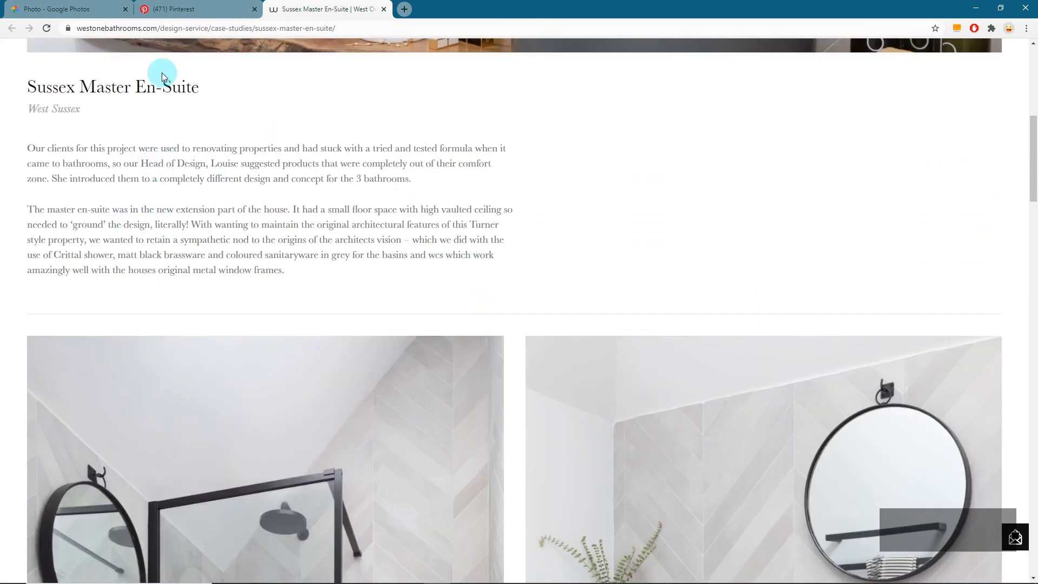
pyautogui.scroll(-6, 371, 178)
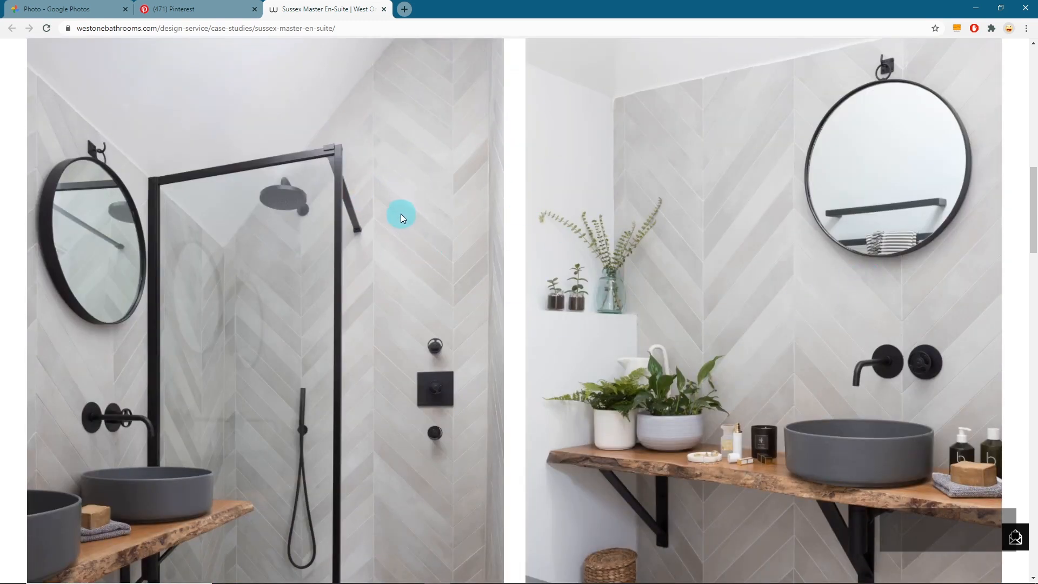
pyautogui.scroll(-2, 447, 178)
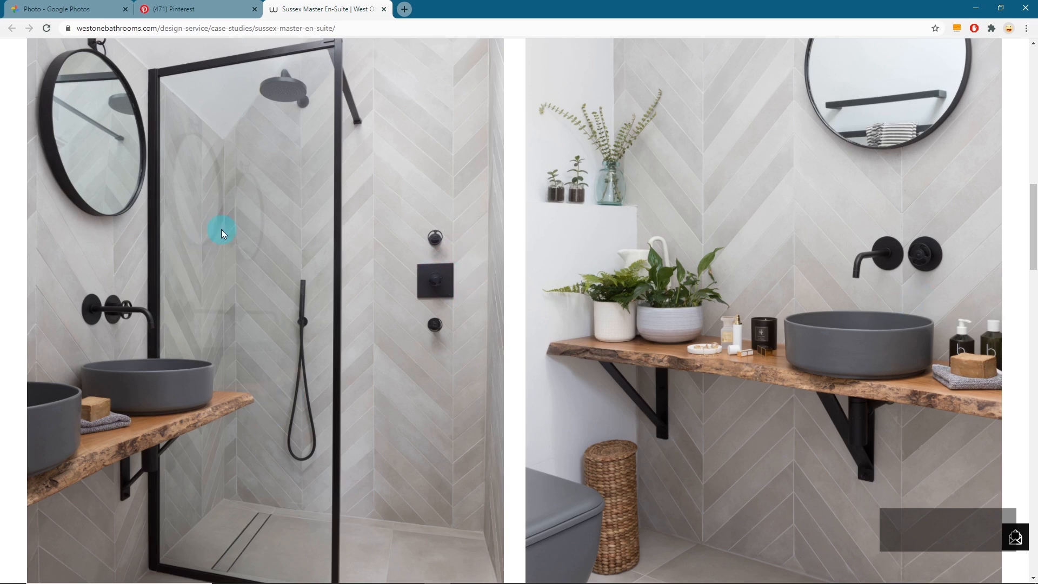
pyautogui.scroll(-2, 221, 230)
pyautogui.scroll(4, 286, 114)
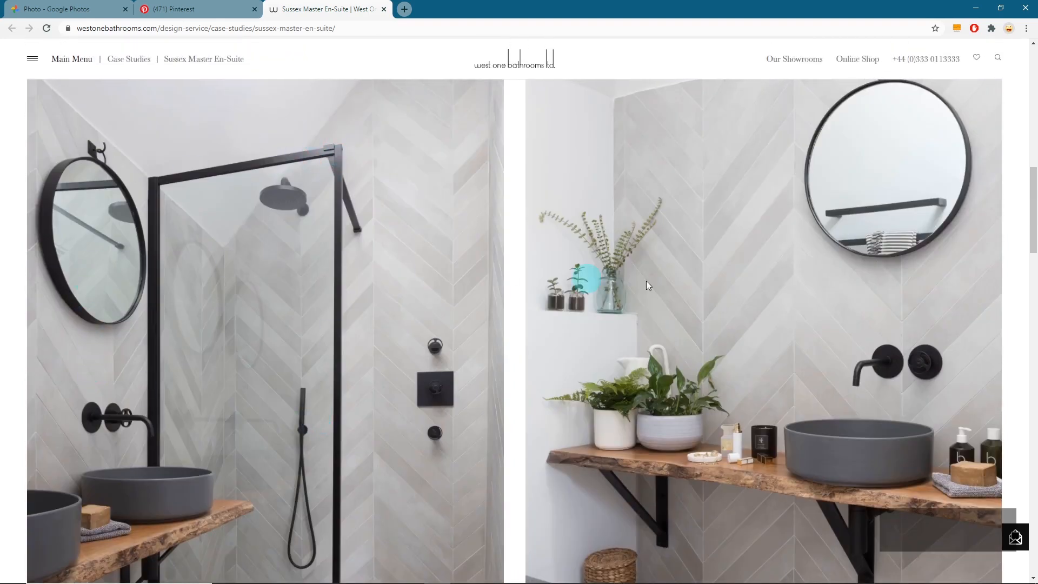
pyautogui.scroll(-2, 778, 354)
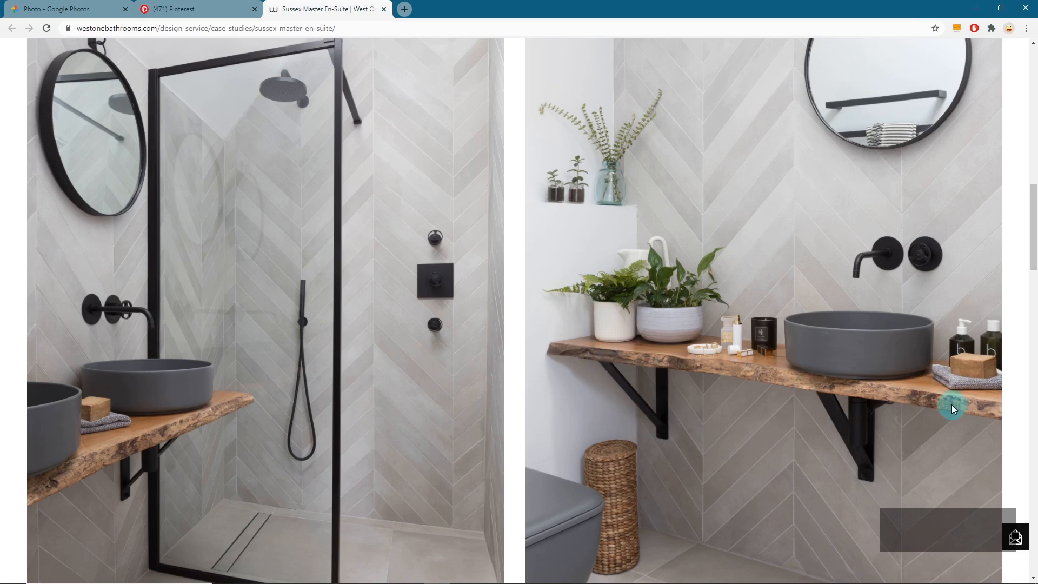
# Step: Examine the case study's photos of the twin round mirrors and basins, the towel rail and the grey toilet
pyautogui.scroll(-15, 633, 324)
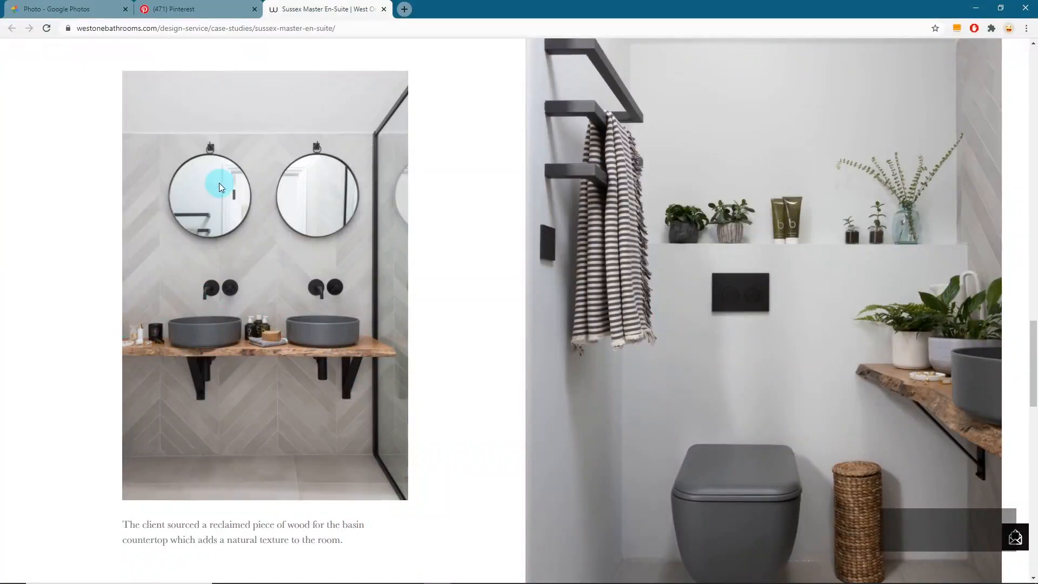
pyautogui.scroll(-2, 809, 271)
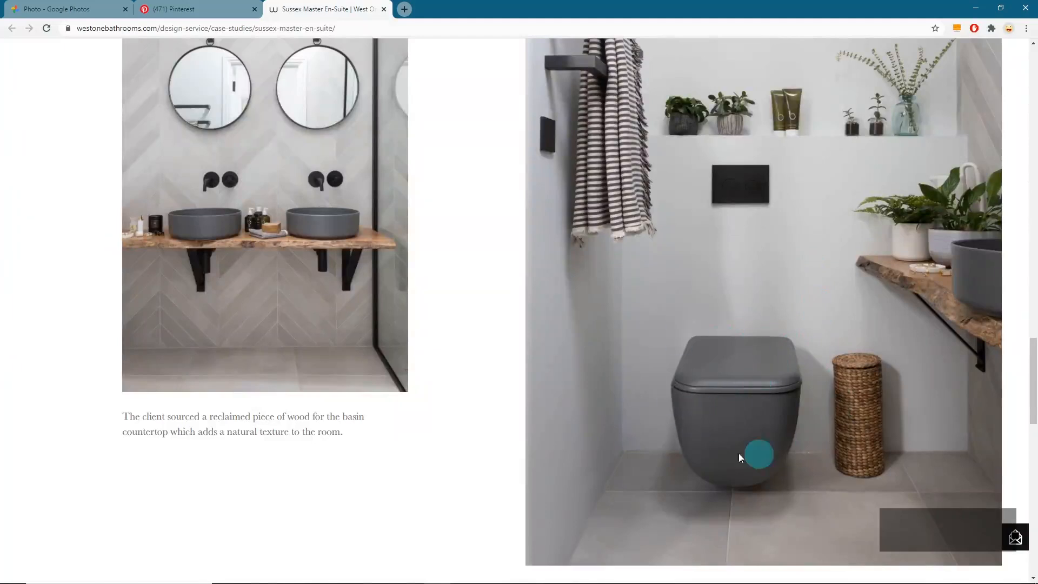
pyautogui.scroll(4, 778, 417)
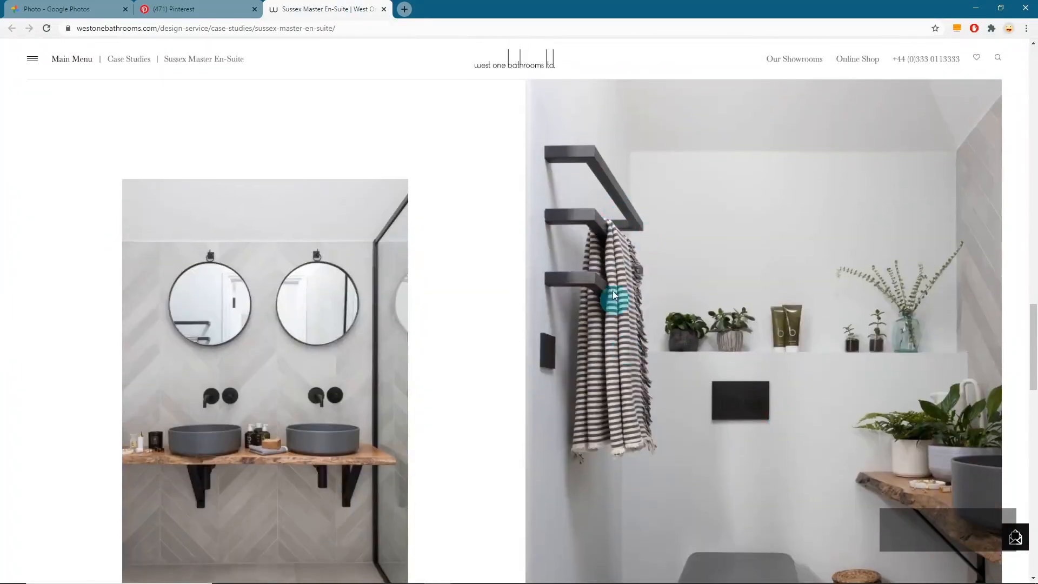
pyautogui.scroll(-4, 166, 336)
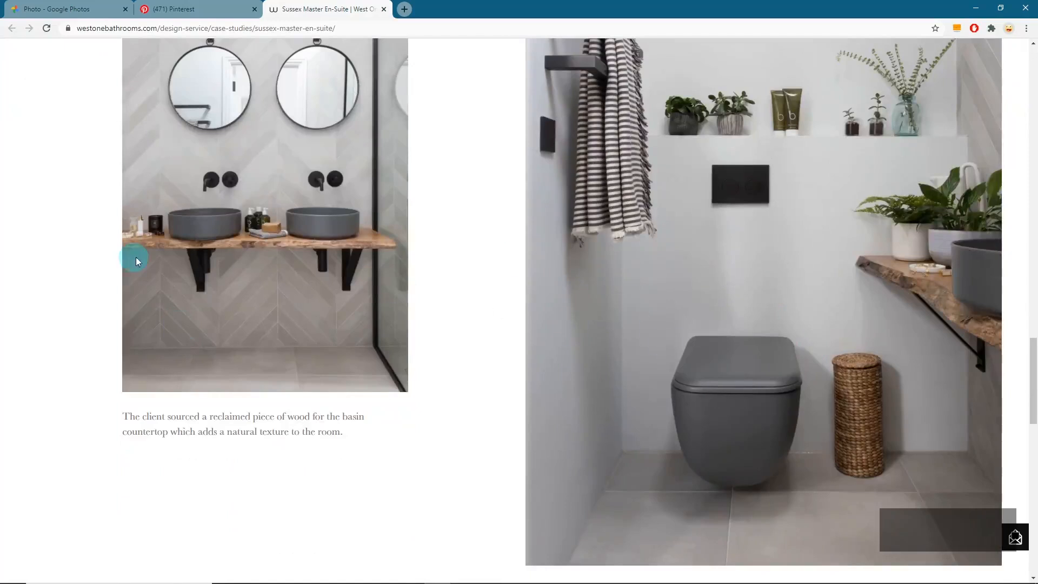
# Step: Re-examine the chevron tiles, black-framed shower screen and wooden basin countertop, and return to the twin-basin and toilet photos
pyautogui.scroll(10, 135, 261)
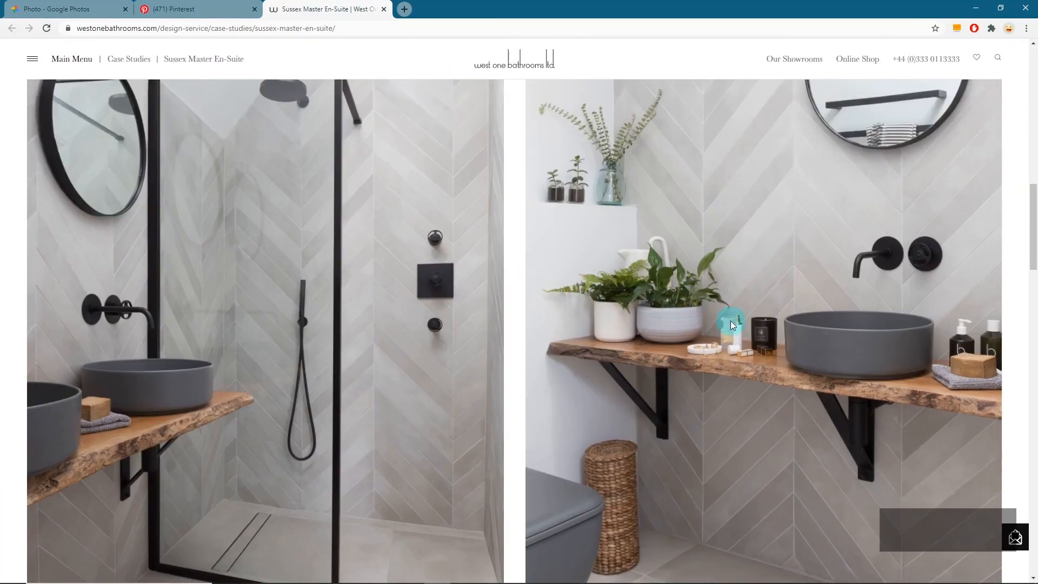
pyautogui.scroll(4, 730, 320)
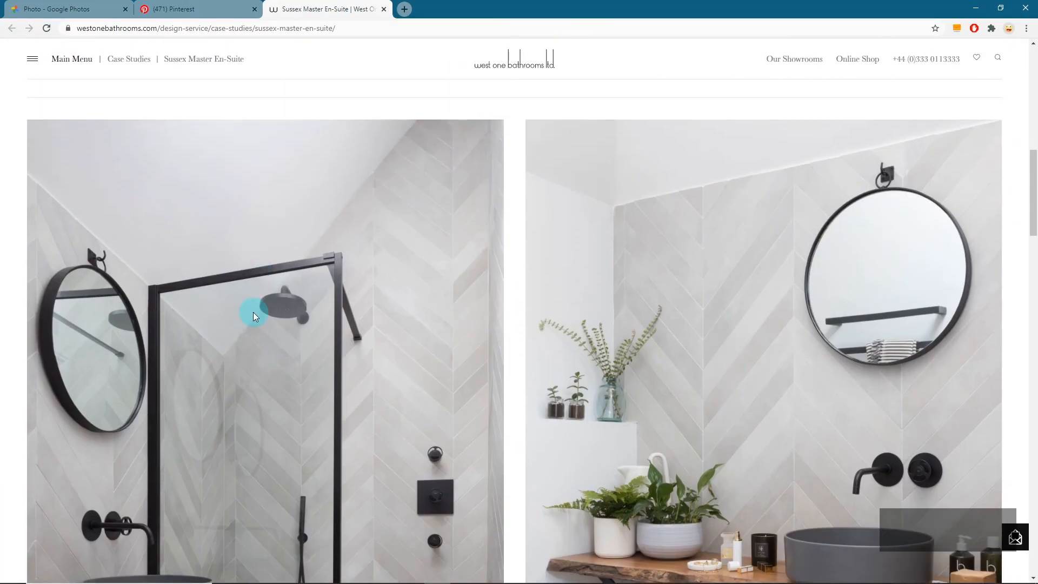
pyautogui.scroll(-7, 741, 210)
pyautogui.scroll(4, 713, 214)
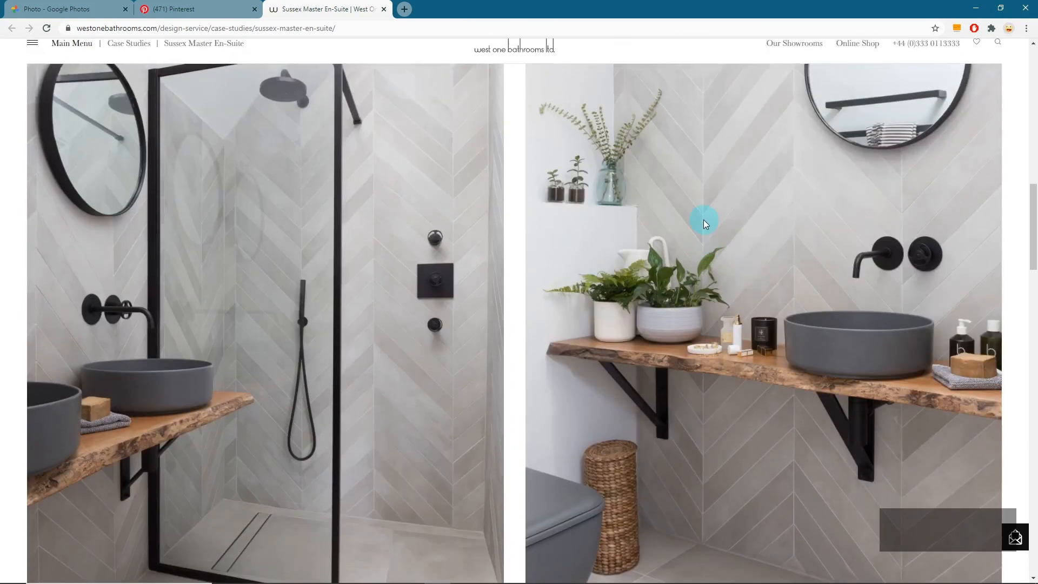
pyautogui.scroll(3, 303, 299)
pyautogui.scroll(-7, 301, 303)
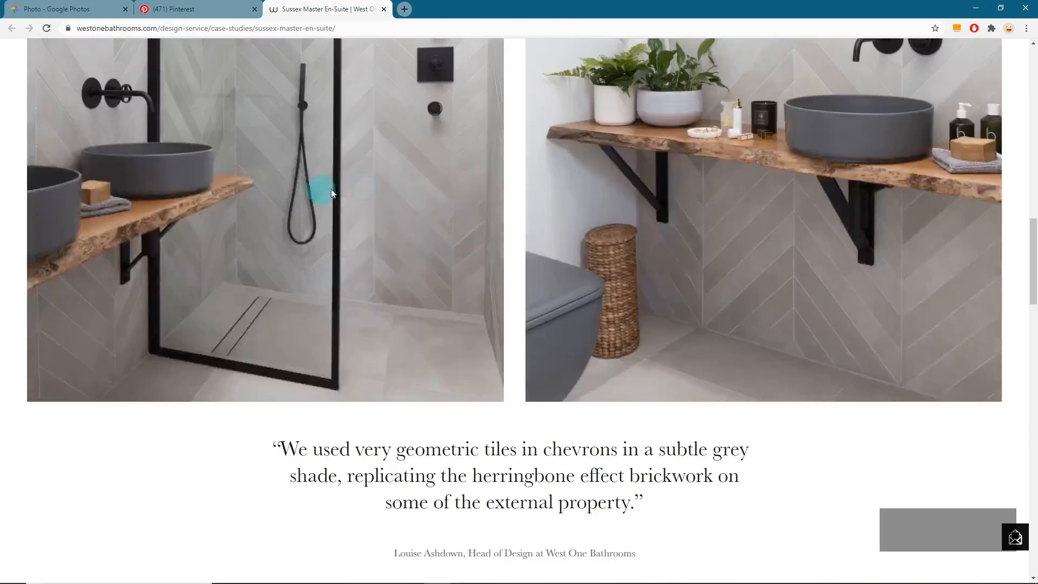
pyautogui.scroll(5, 331, 193)
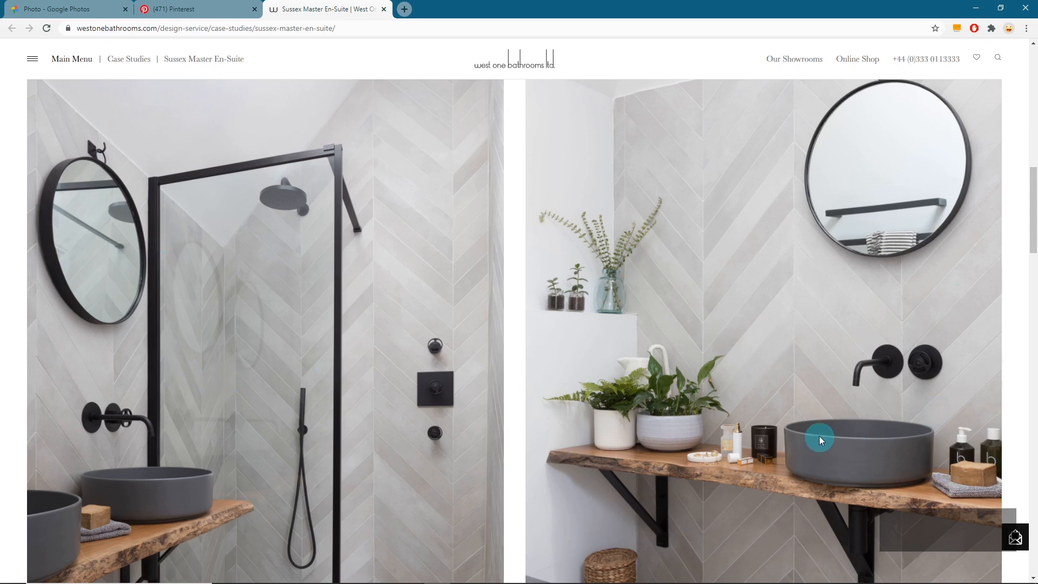
pyautogui.scroll(-4, 841, 429)
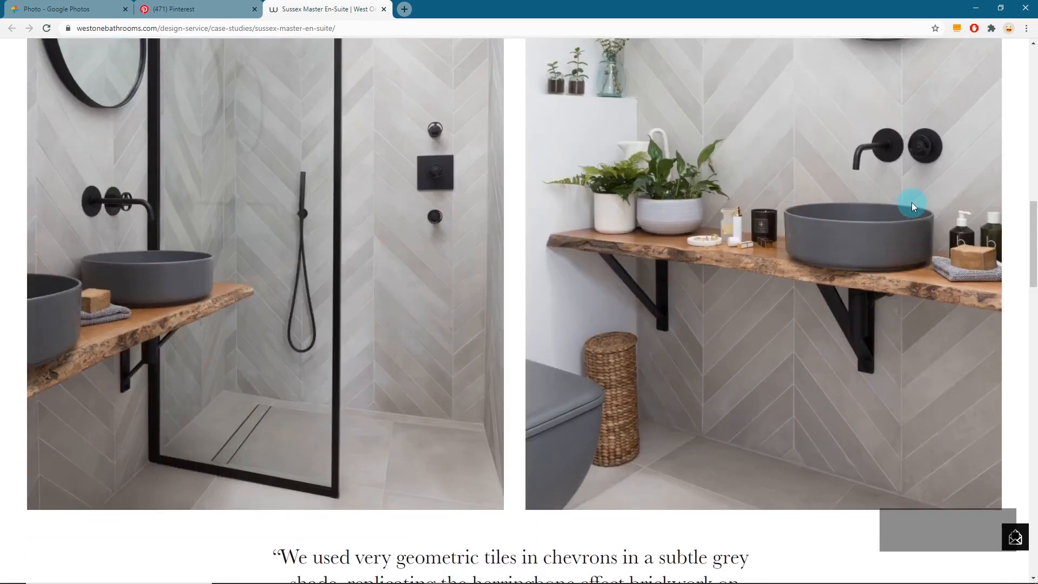
pyautogui.scroll(2, 916, 206)
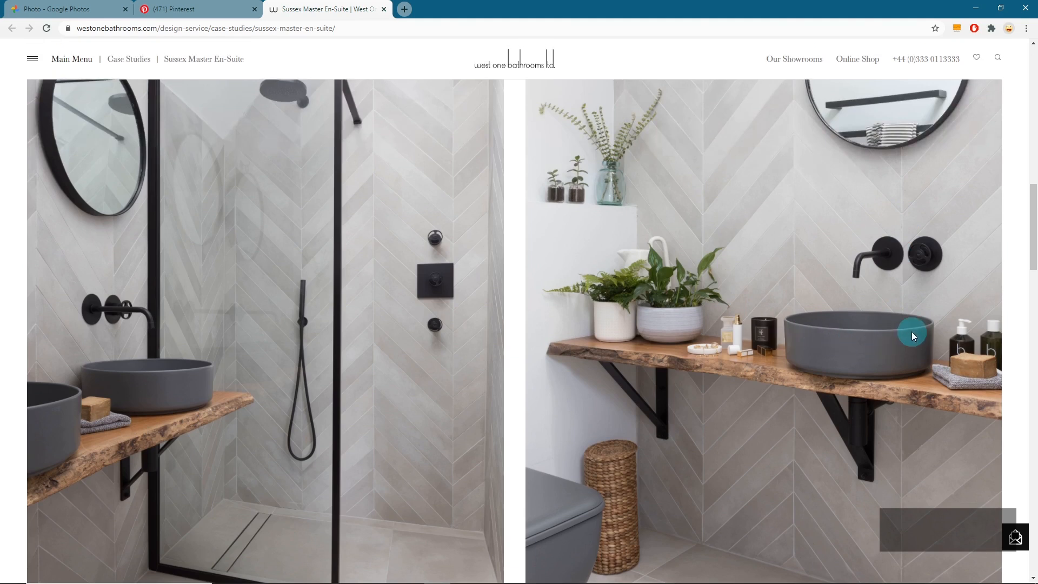
pyautogui.scroll(-12, 623, 337)
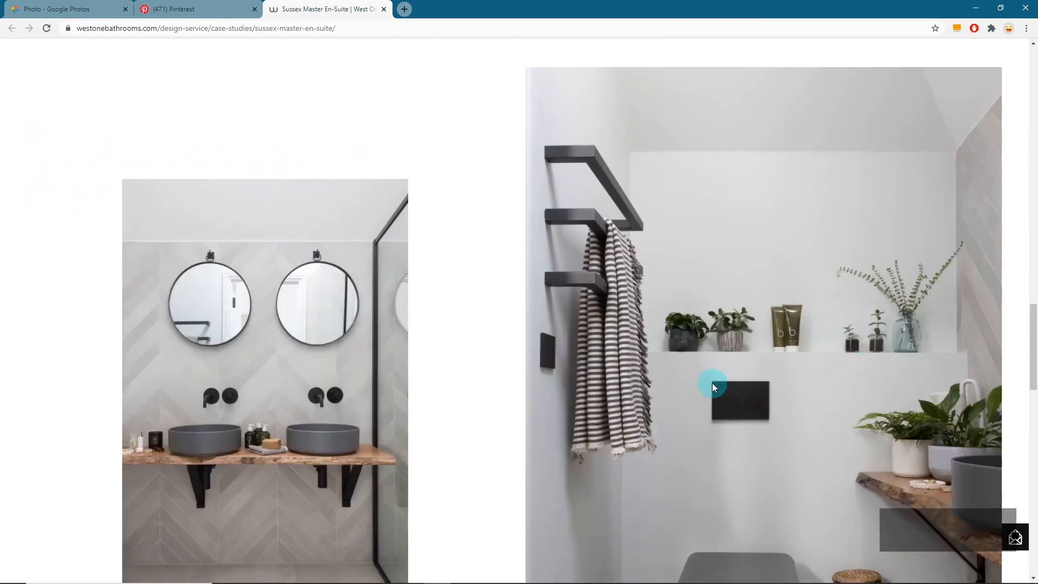
pyautogui.scroll(-2, 400, 310)
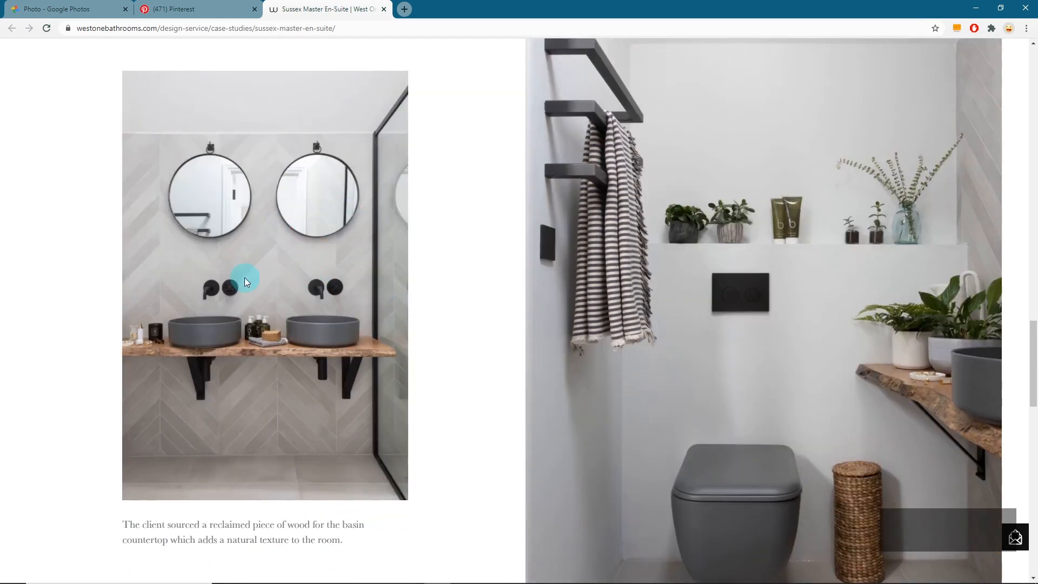
# Step: Return to Pinterest and open the "Home Tour // A Modern Take on Spanish - Bobby Berk" pin and a related twin-mirror vanity pin
pyautogui.scroll(-2, 830, 212)
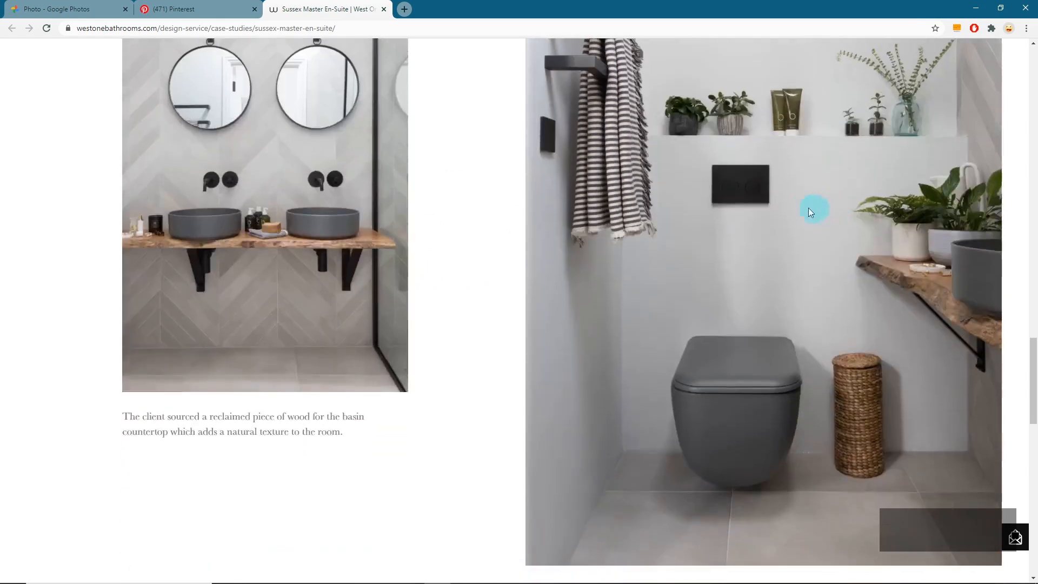
pyautogui.scroll(6, 673, 221)
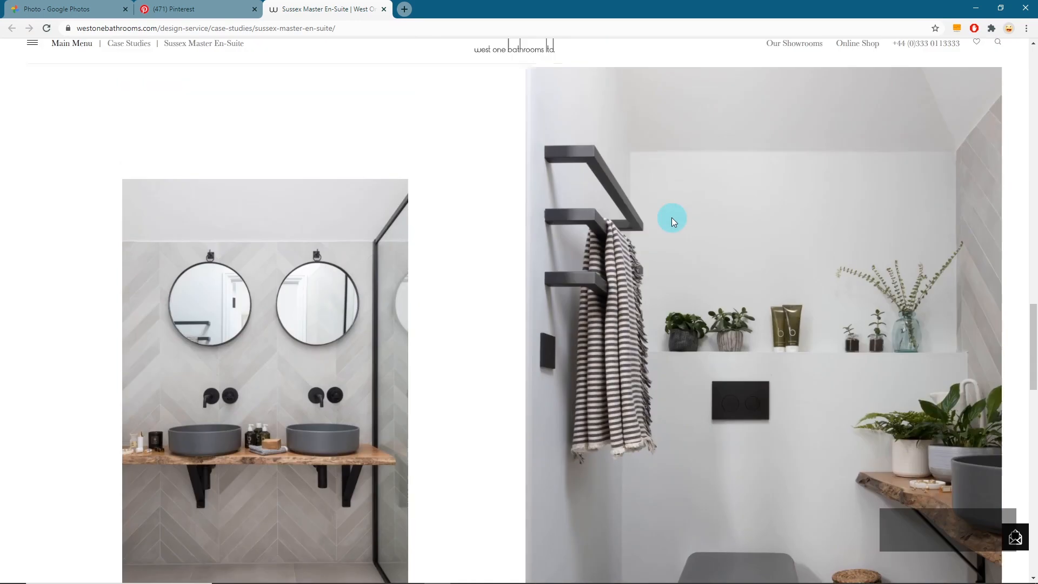
pyautogui.click(173, 8)
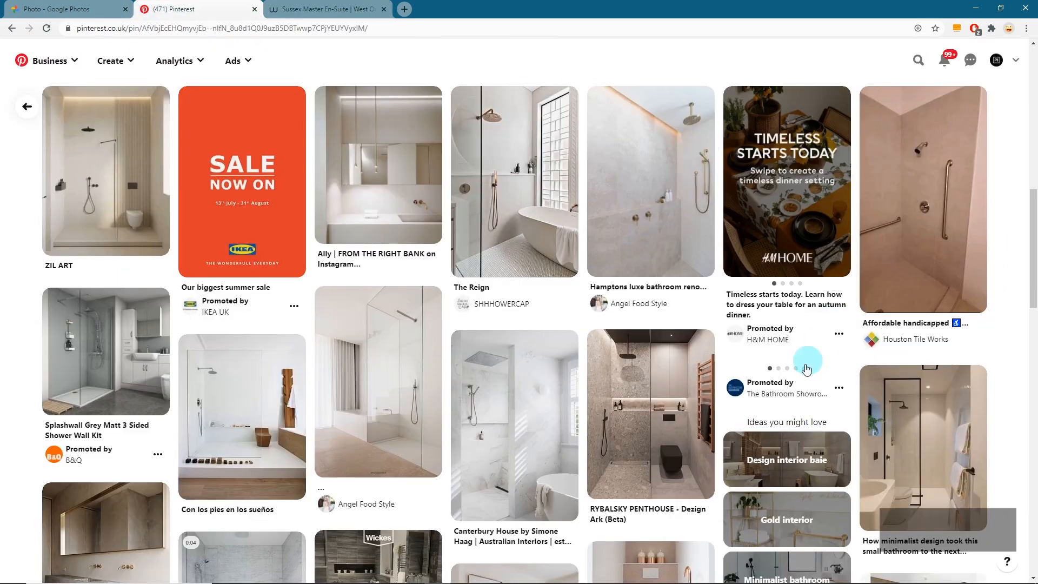
pyautogui.scroll(-4, 453, 357)
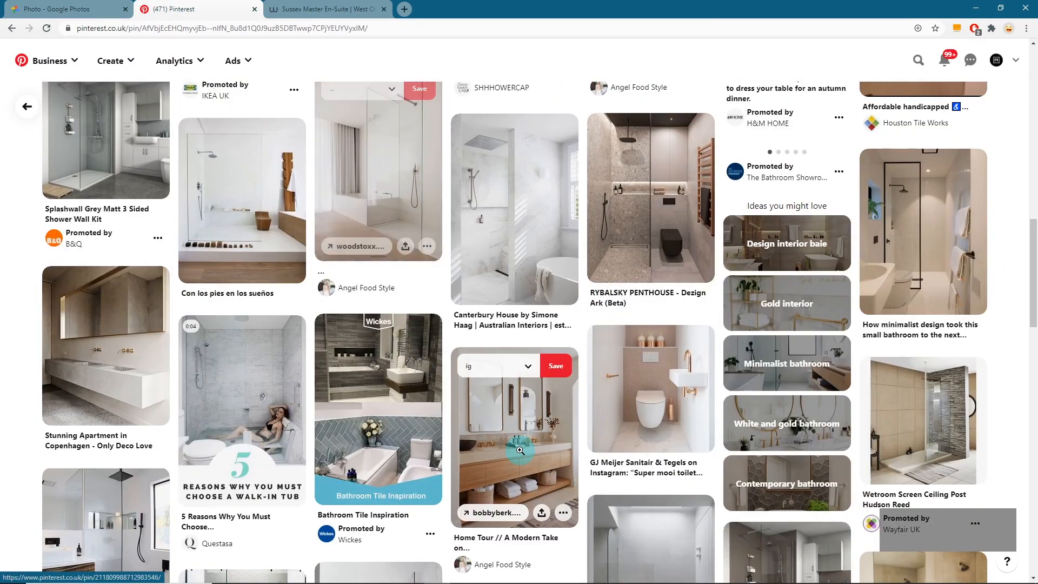
pyautogui.click(520, 429)
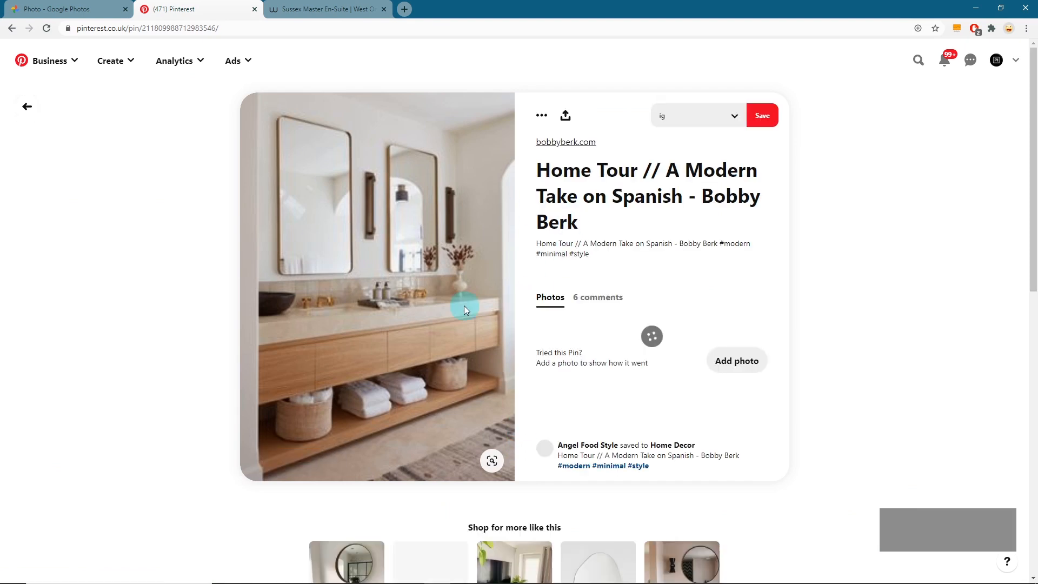
pyautogui.scroll(-8, 534, 273)
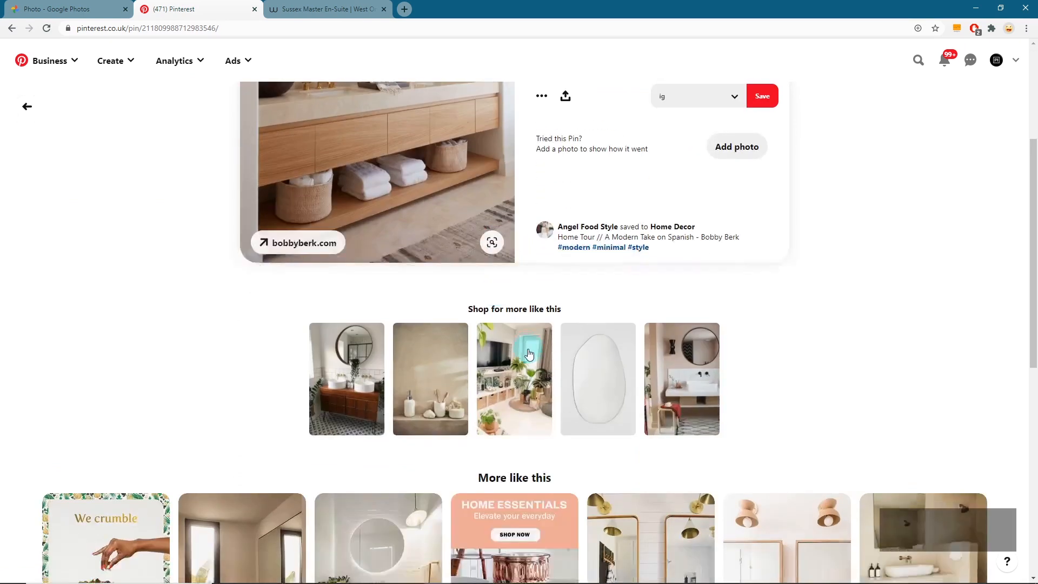
pyautogui.click(676, 381)
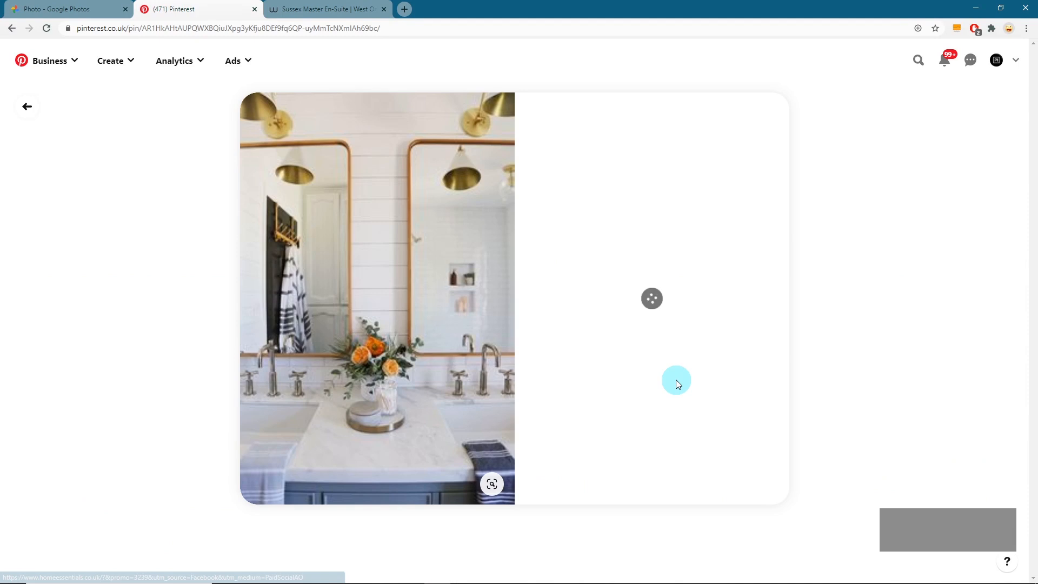
# Step: Switch back to the "Sussex Master En-Suite" case study and review its remaining photos, the other case studies offered and the shower photo
pyautogui.click(306, 9)
pyautogui.scroll(-4, 710, 397)
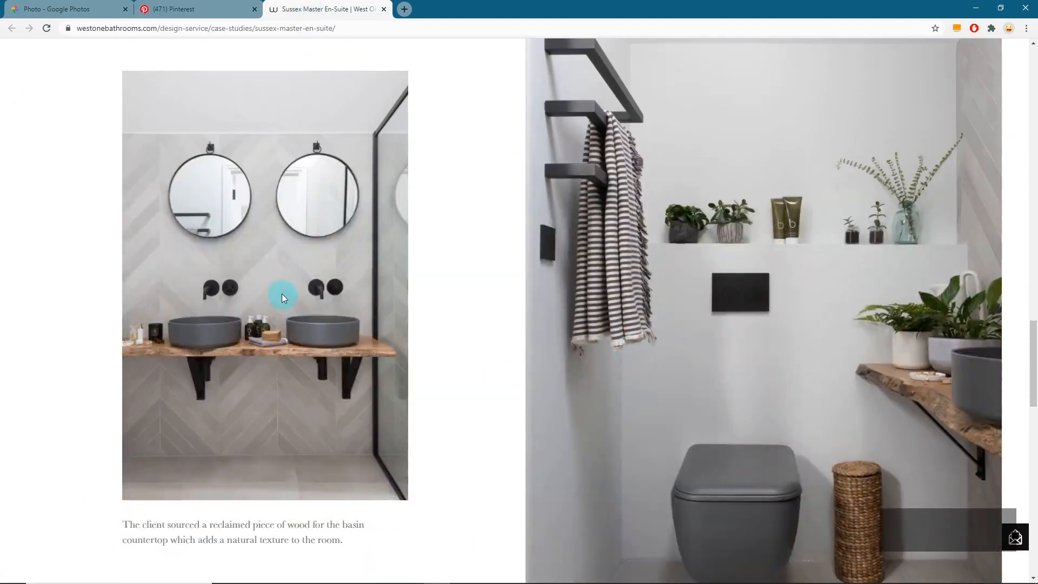
pyautogui.scroll(-13, 592, 344)
pyautogui.scroll(5, 616, 324)
pyautogui.scroll(-10, 616, 324)
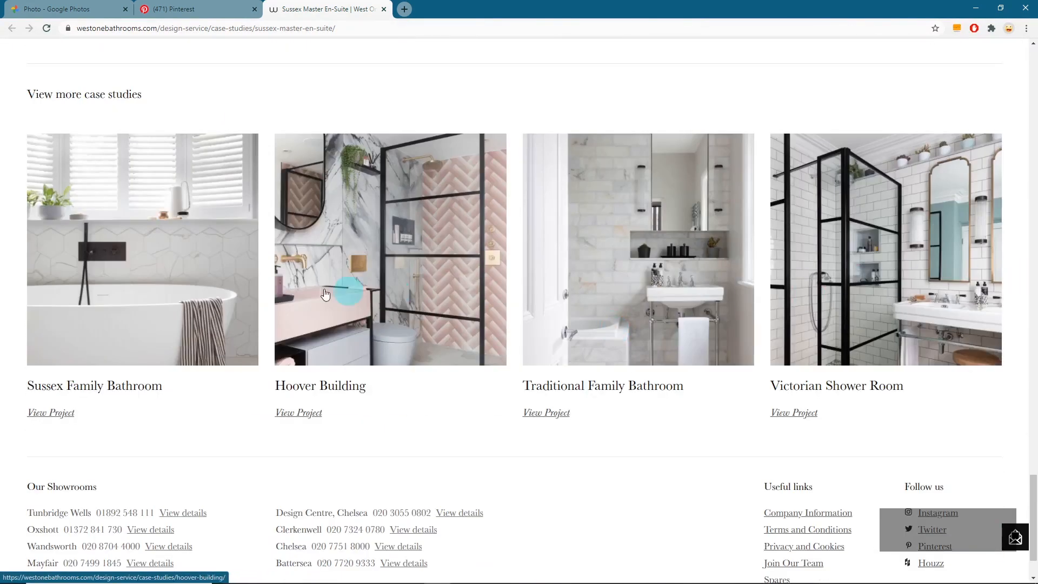
pyautogui.scroll(15, 169, 267)
pyautogui.scroll(10, 672, 362)
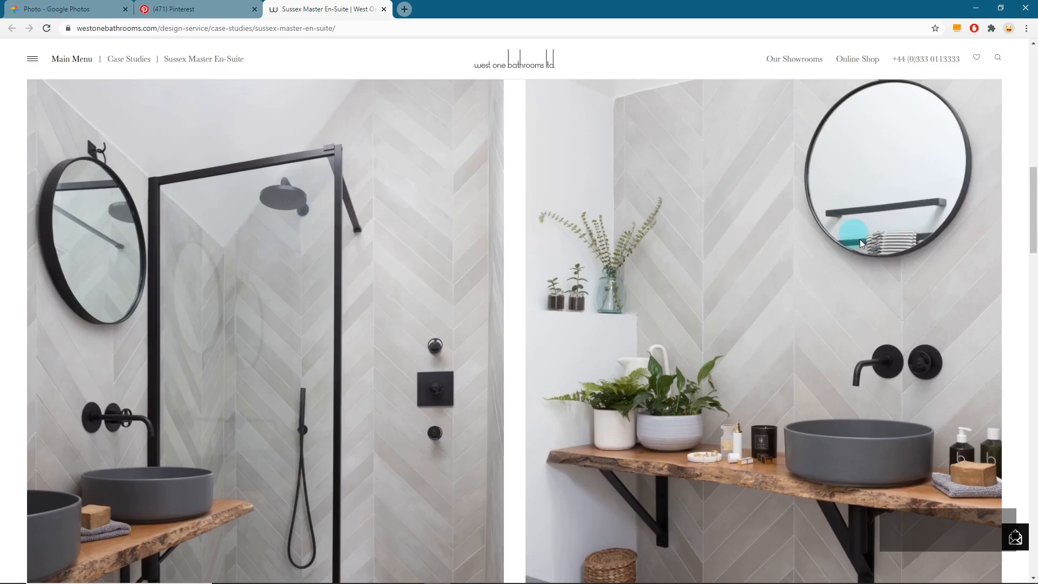
pyautogui.scroll(12, 160, 358)
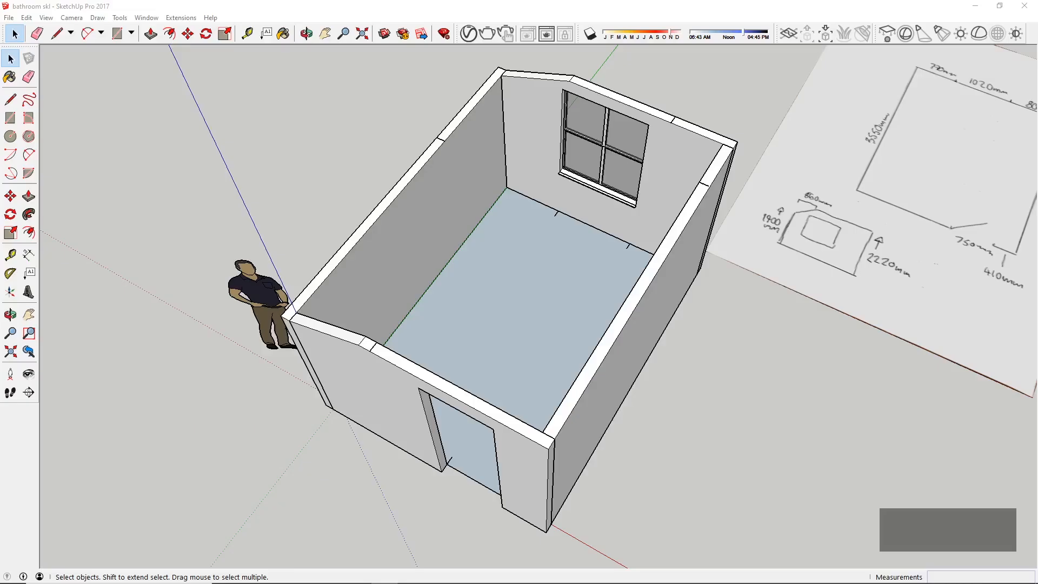
# Step: Switch to the SketchUp bathroom model and examine the empty room's walls, floor, window and doorway from several angles
pyautogui.click(735, 185)
pyautogui.moveTo(699, 197); pyautogui.dragTo(648, 240, button='middle')
pyautogui.moveTo(604, 283); pyautogui.dragTo(398, 213, button='middle')
pyautogui.click(655, 211)
pyautogui.scroll(1, 341, 172)
pyautogui.moveTo(519, 320); pyautogui.dragTo(295, 279, button='middle')
pyautogui.moveTo(381, 174)
pyautogui.mouseDown(button='middle')
pyautogui.moveTo(591, 243)
pyautogui.moveTo(471, 270)
pyautogui.moveTo(653, 315)
pyautogui.moveTo(506, 182)
pyautogui.mouseUp(button='middle')
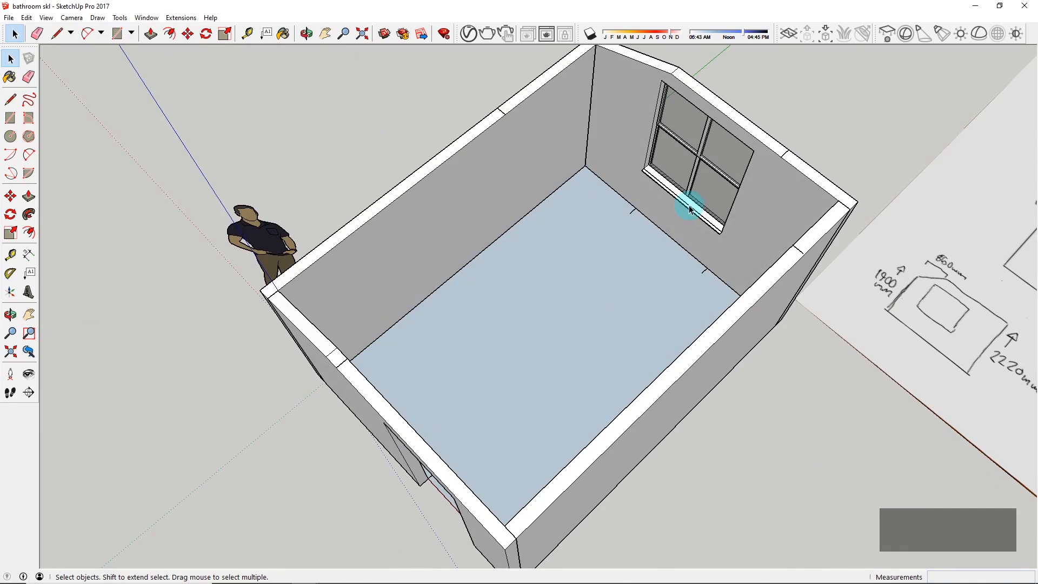
pyautogui.moveTo(516, 241); pyautogui.dragTo(898, 313, button='middle')
pyautogui.moveTo(494, 301); pyautogui.dragTo(460, 529, button='middle')
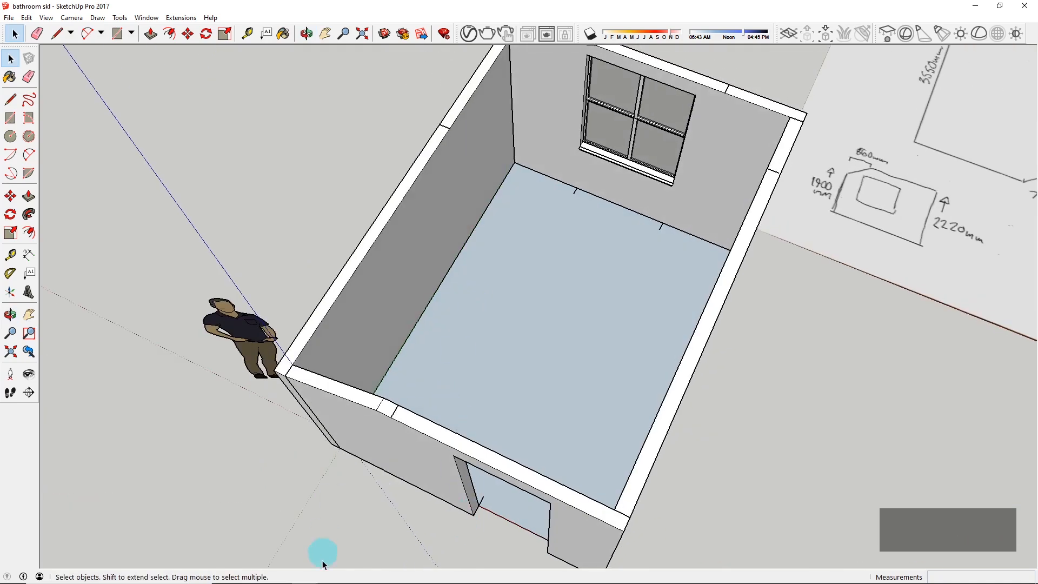
# Step: Switch to the browser and browse the "chevron tile texture" image results, previewing the herringbone parquet and the white seamless chevron tile pattern
pyautogui.click(438, 575)
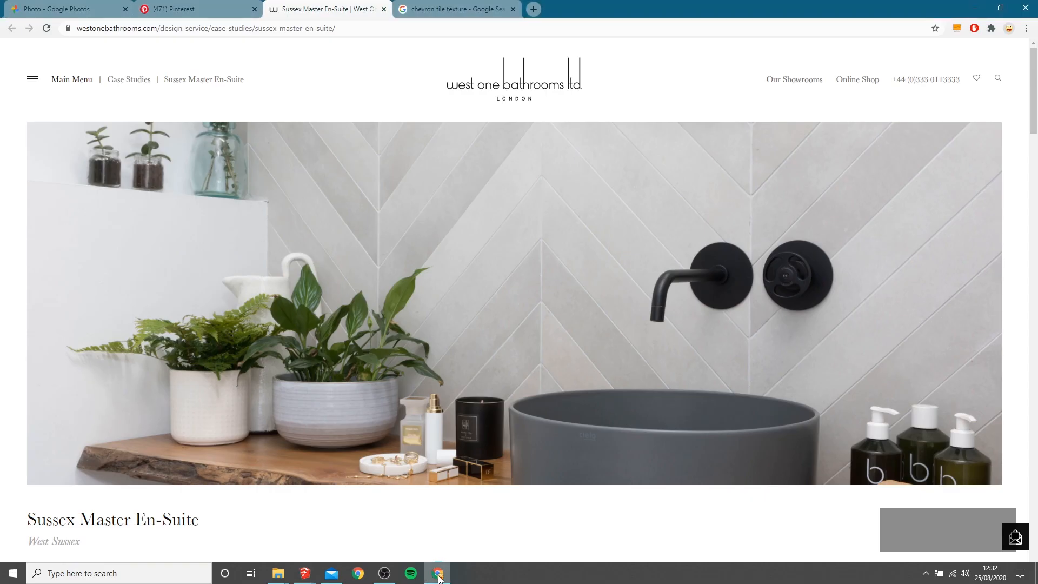
pyautogui.scroll(-10, 524, 313)
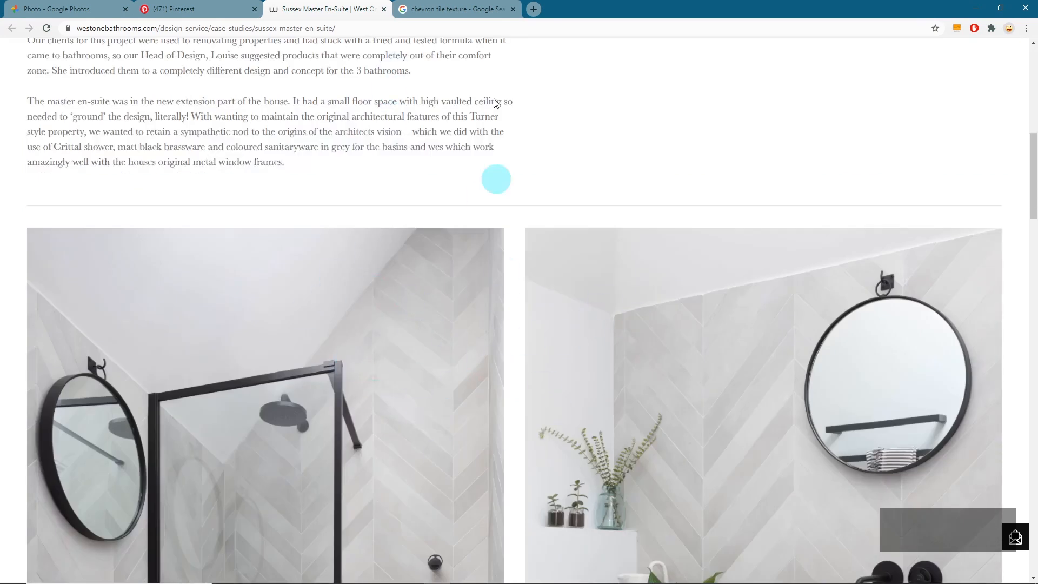
pyautogui.click(454, 15)
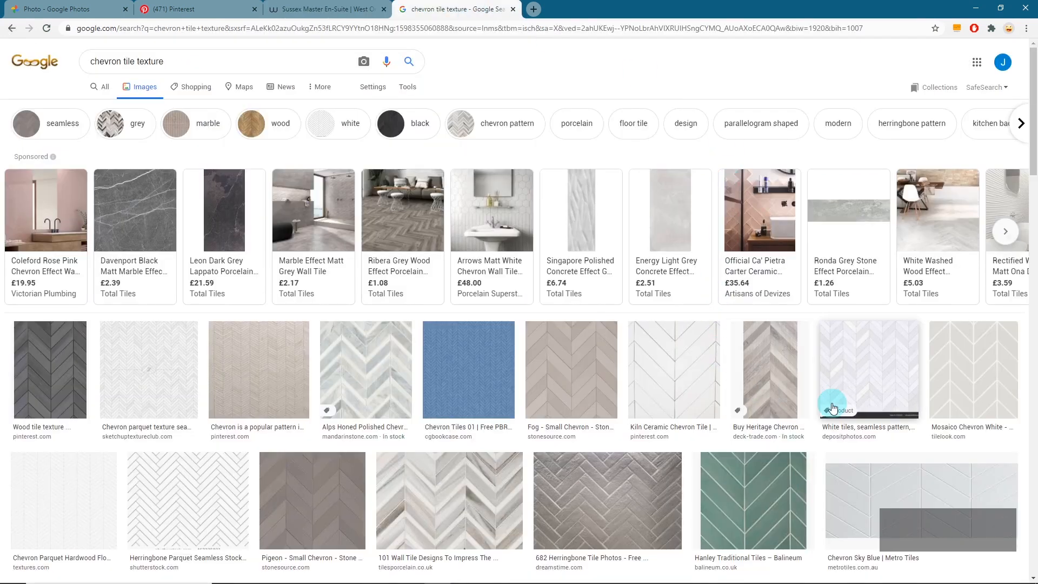
pyautogui.scroll(-2, 540, 351)
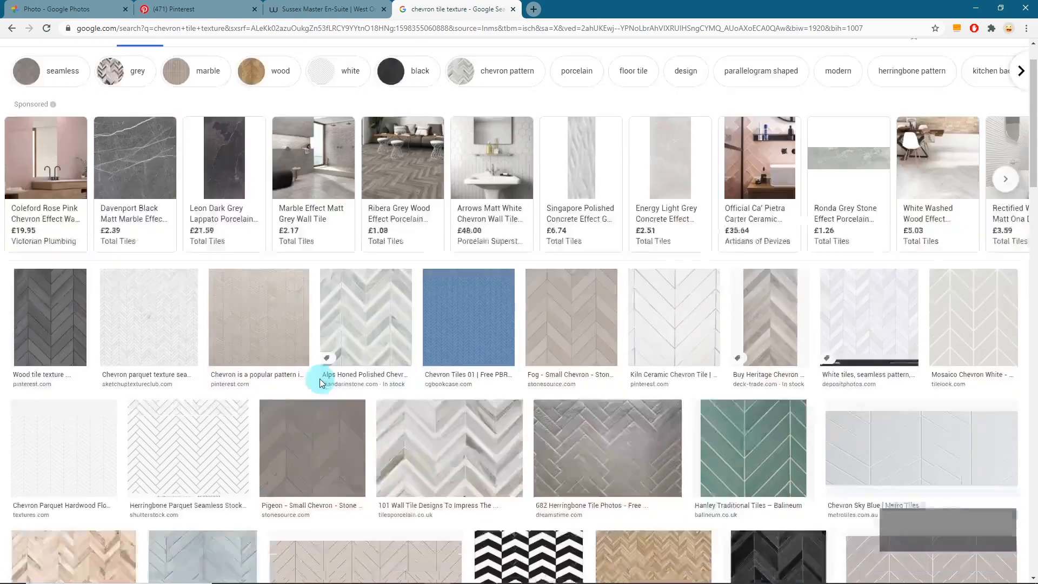
pyautogui.scroll(-4, 843, 341)
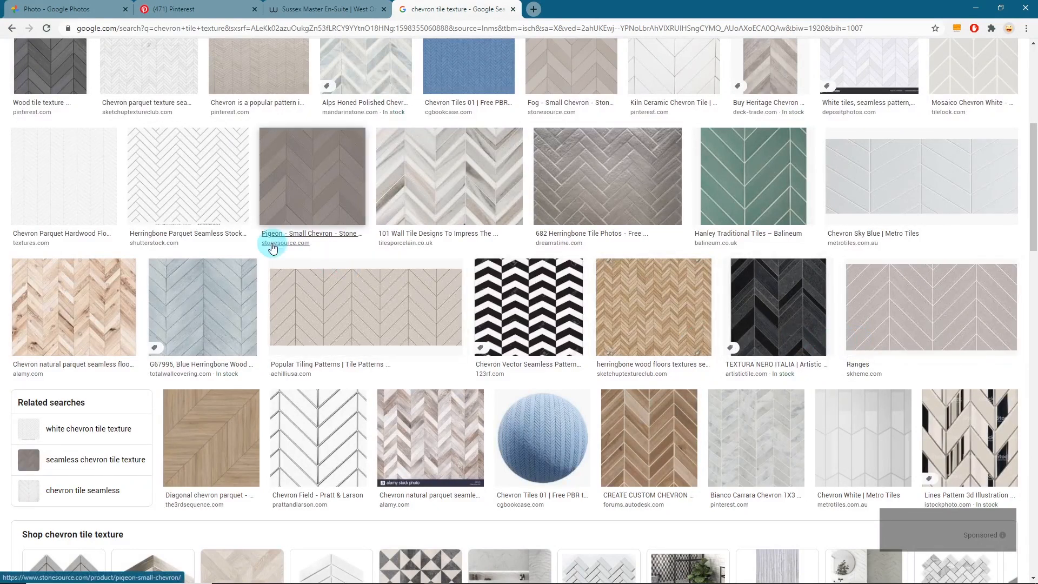
pyautogui.click(222, 185)
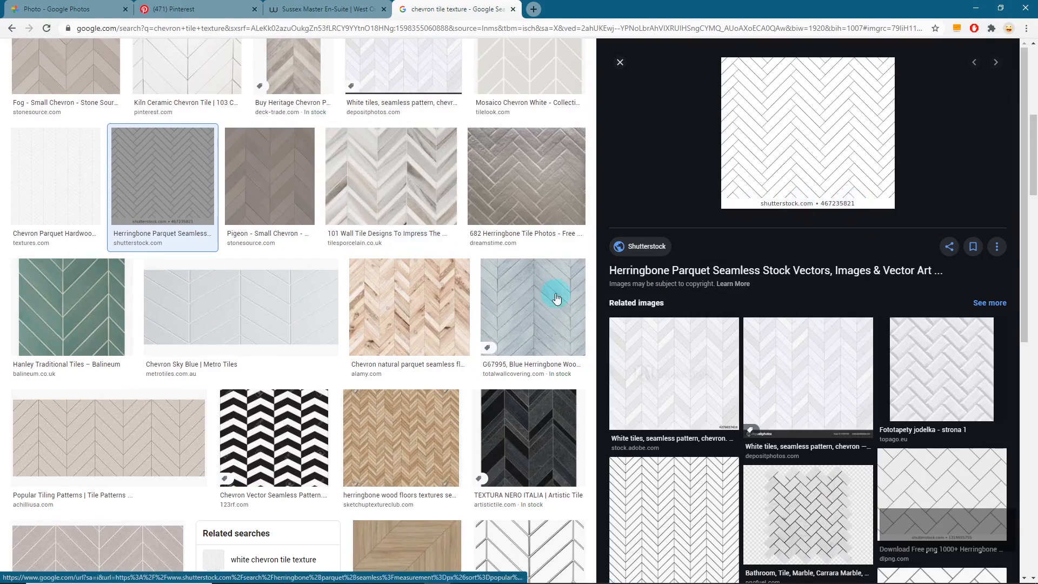
pyautogui.click(689, 358)
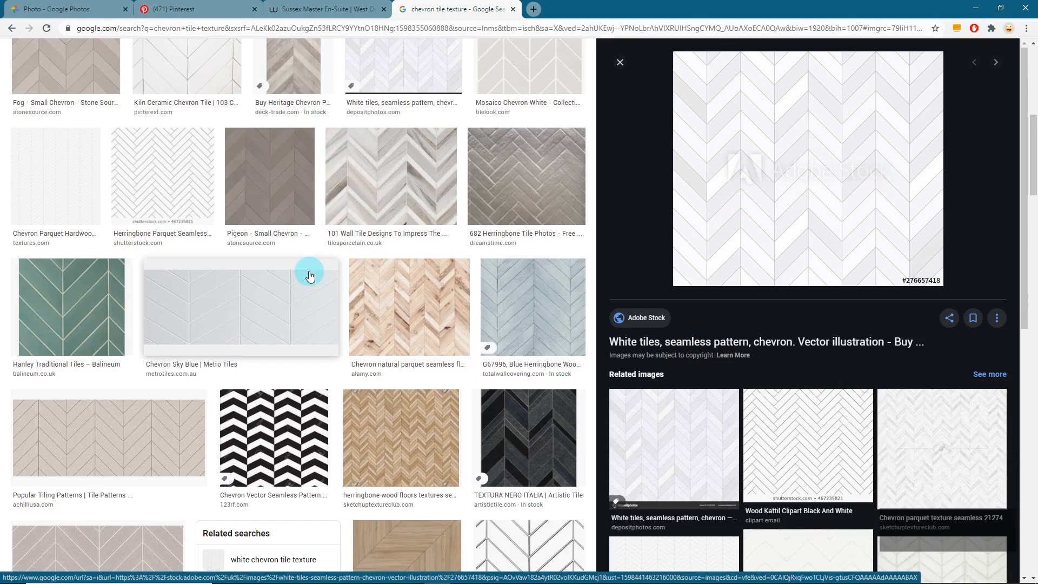
# Step: Browse the chevron tile texture image results, previewing the blue Chevron Tiles 01 and the depositphotos white seamless chevron pattern
pyautogui.scroll(6, 309, 276)
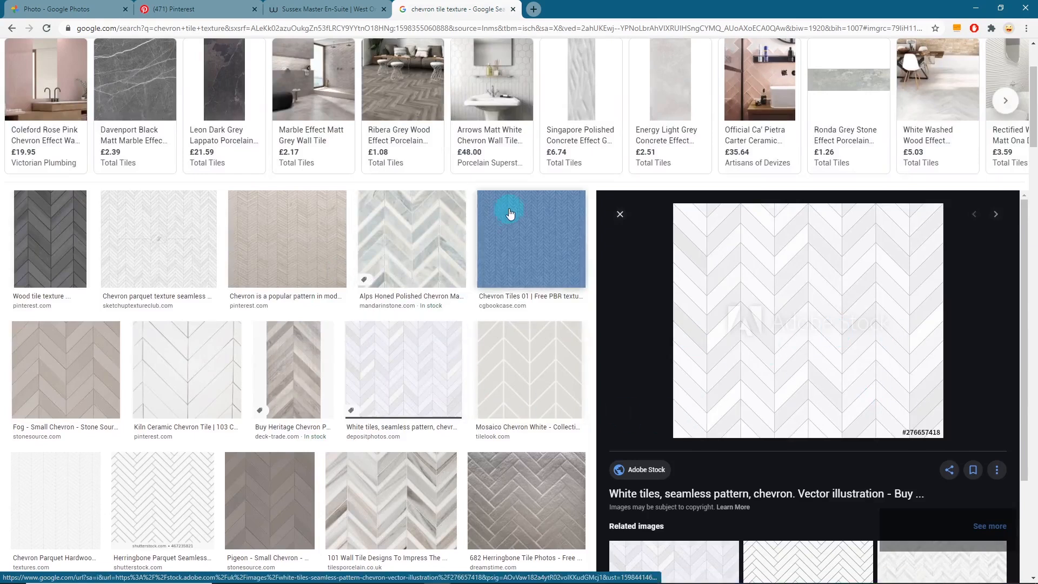
pyautogui.click(528, 234)
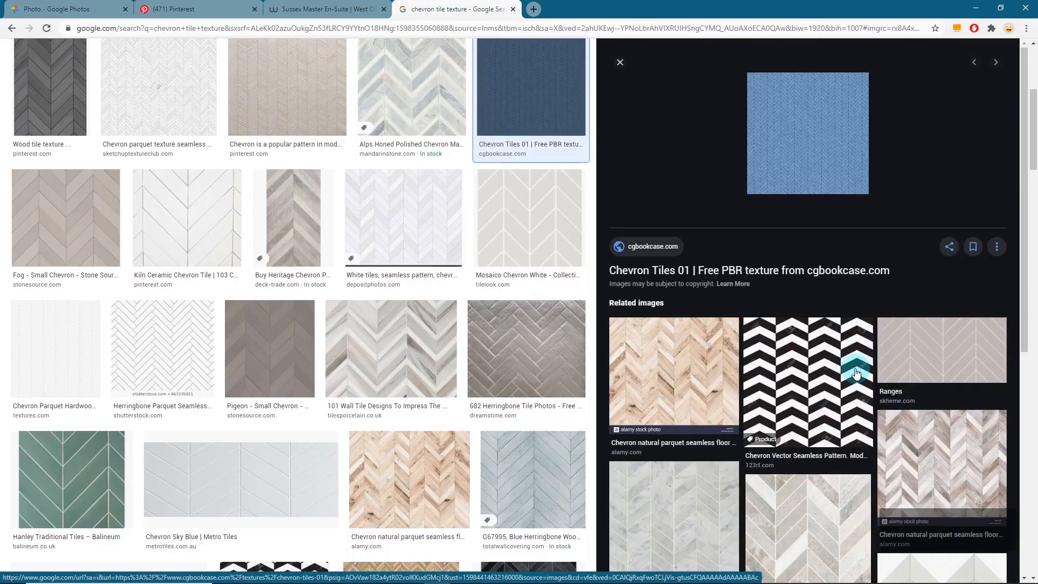
pyautogui.scroll(4, 494, 273)
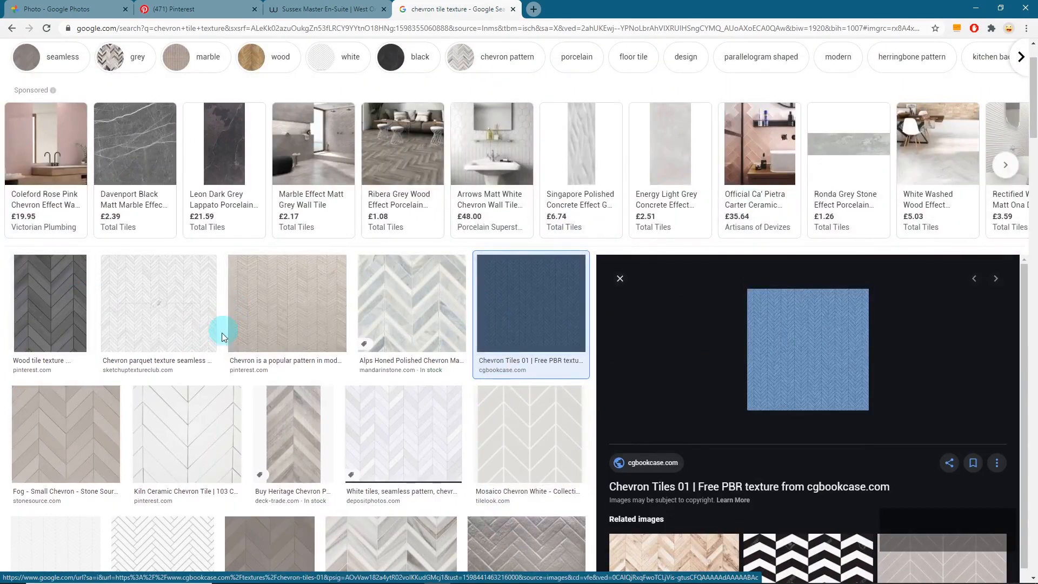
pyautogui.scroll(-1, 545, 396)
pyautogui.scroll(-1, 542, 393)
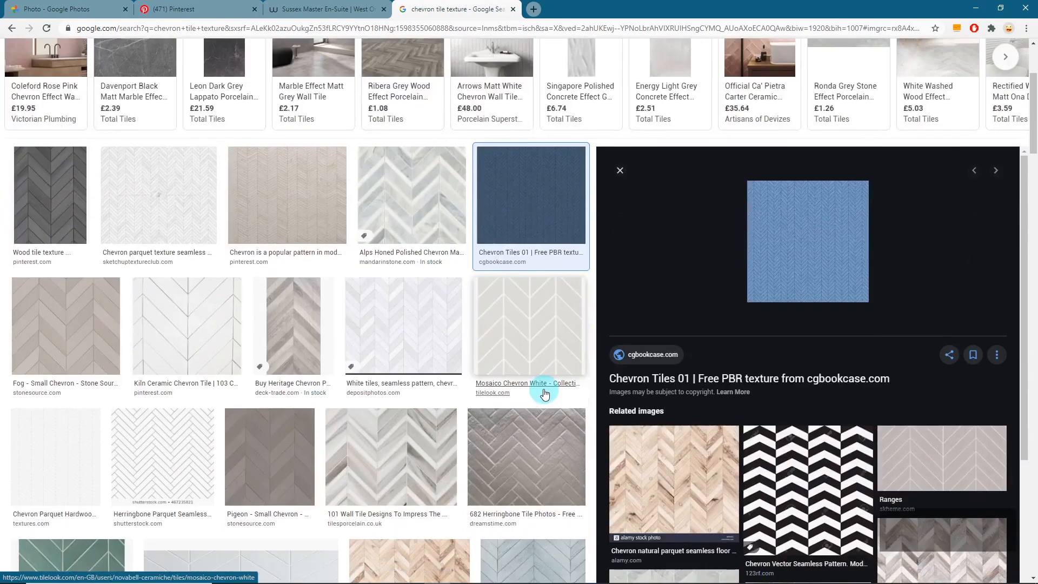
pyautogui.click(432, 323)
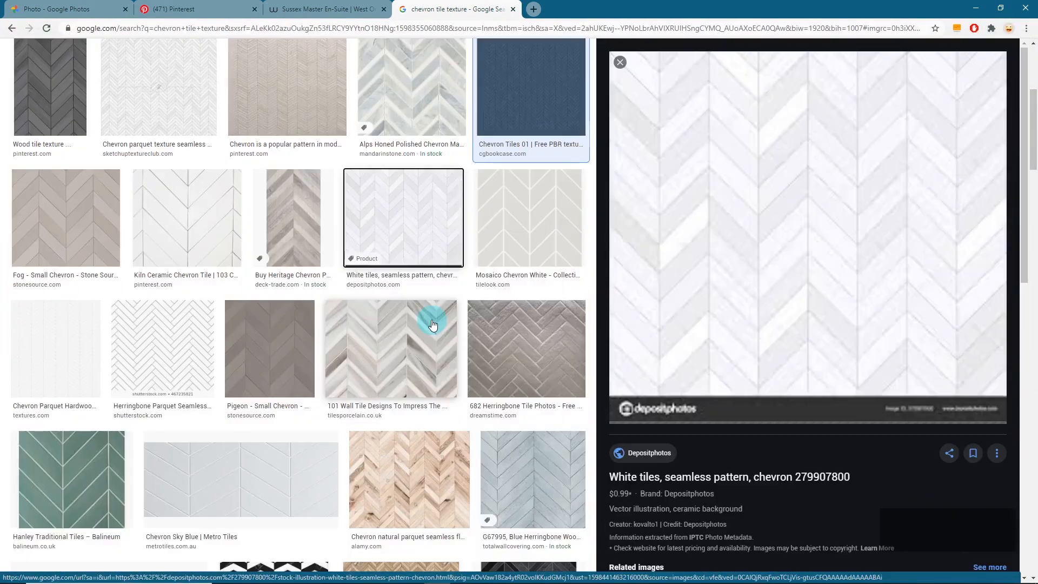
# Step: Compare the white chevron pattern with the wall tiles on the Sussex Master En-Suite reference page
pyautogui.click(319, 10)
pyautogui.scroll(-4, 730, 283)
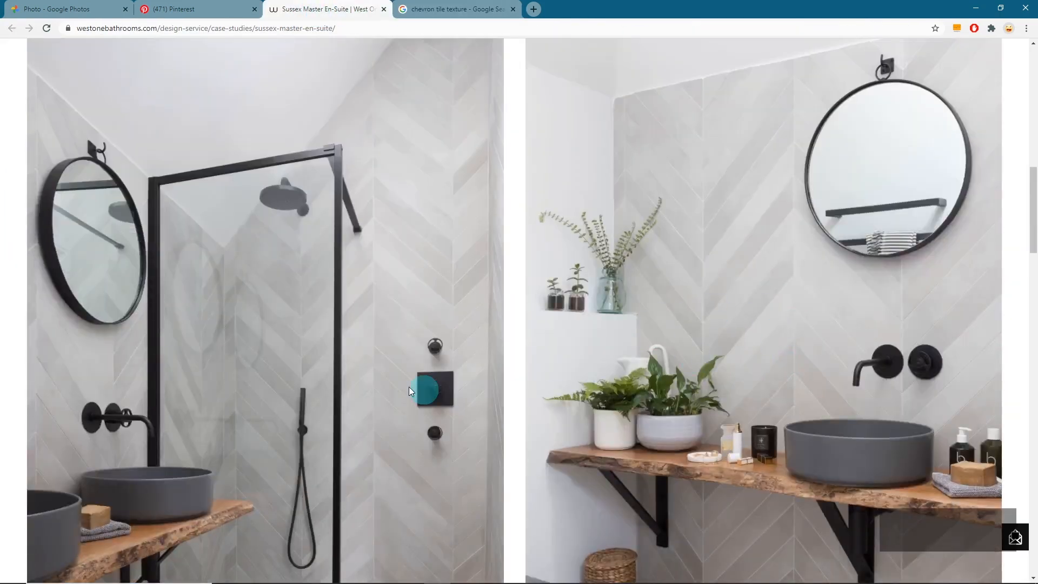
pyautogui.click(435, 9)
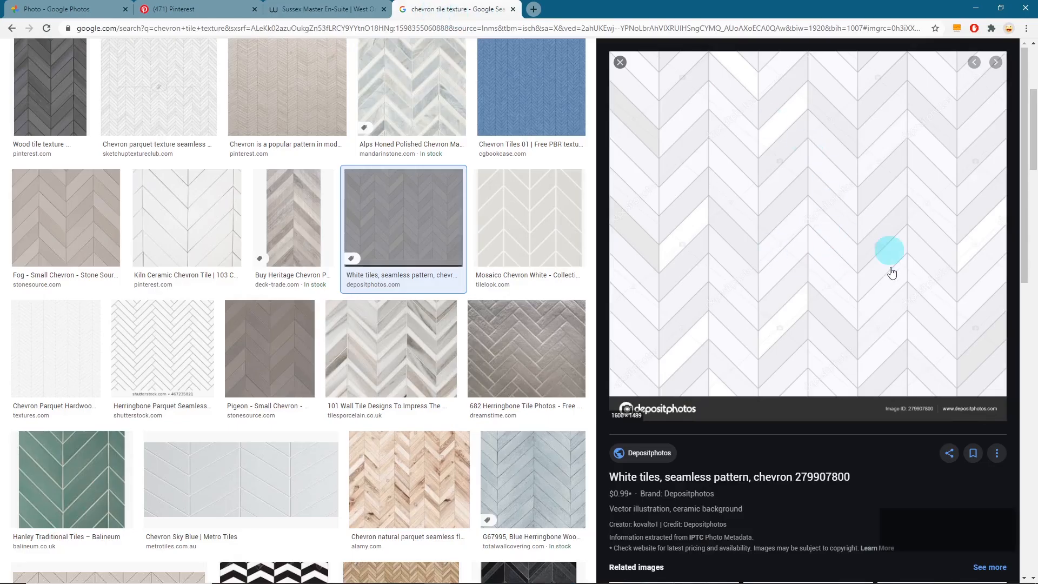
pyautogui.click(314, 11)
pyautogui.click(456, 10)
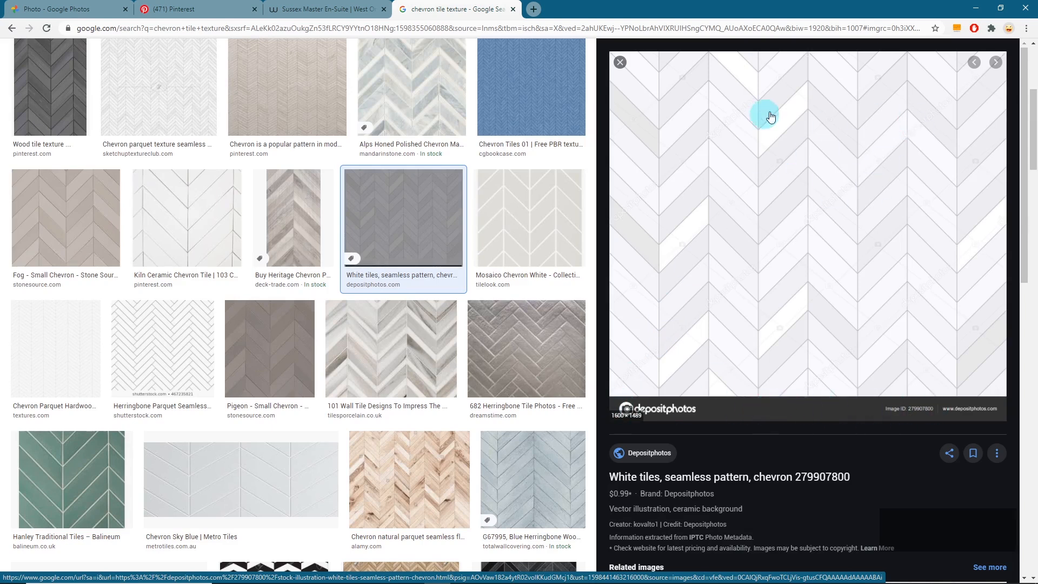
# Step: View the 2 edit tile image in the Lesson 3 folder and compare it with the Sussex Master En-Suite reference photos
pyautogui.moveTo(458, 581)
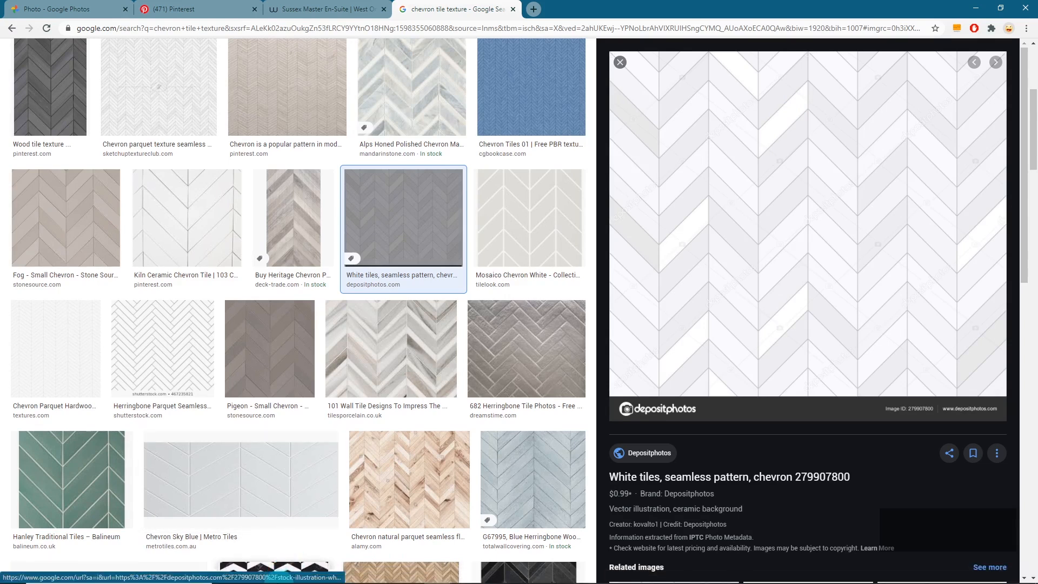
pyautogui.moveTo(283, 580)
pyautogui.click(257, 535)
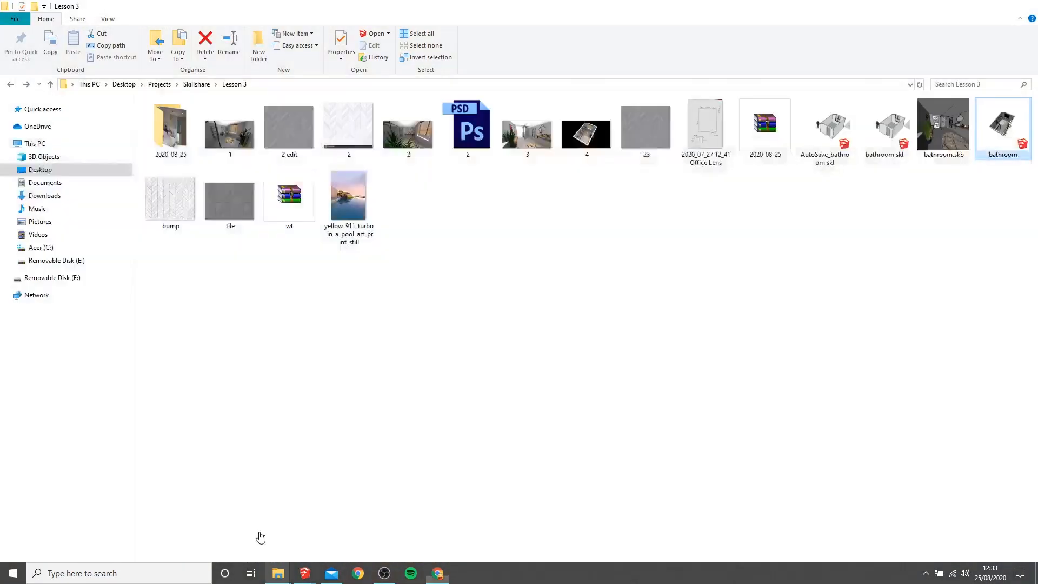
pyautogui.doubleClick(295, 139)
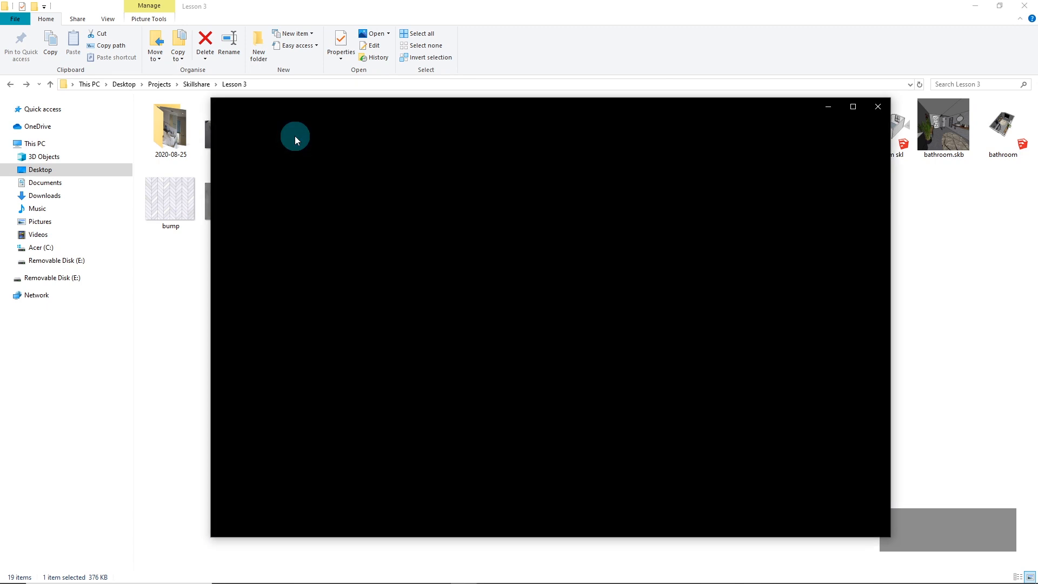
pyautogui.click(853, 106)
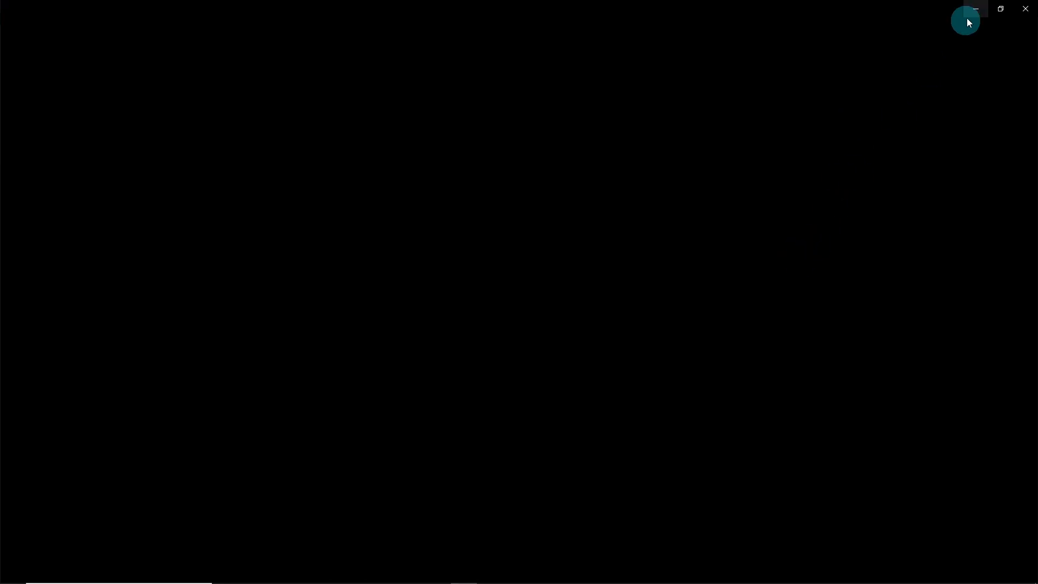
pyautogui.click(999, 11)
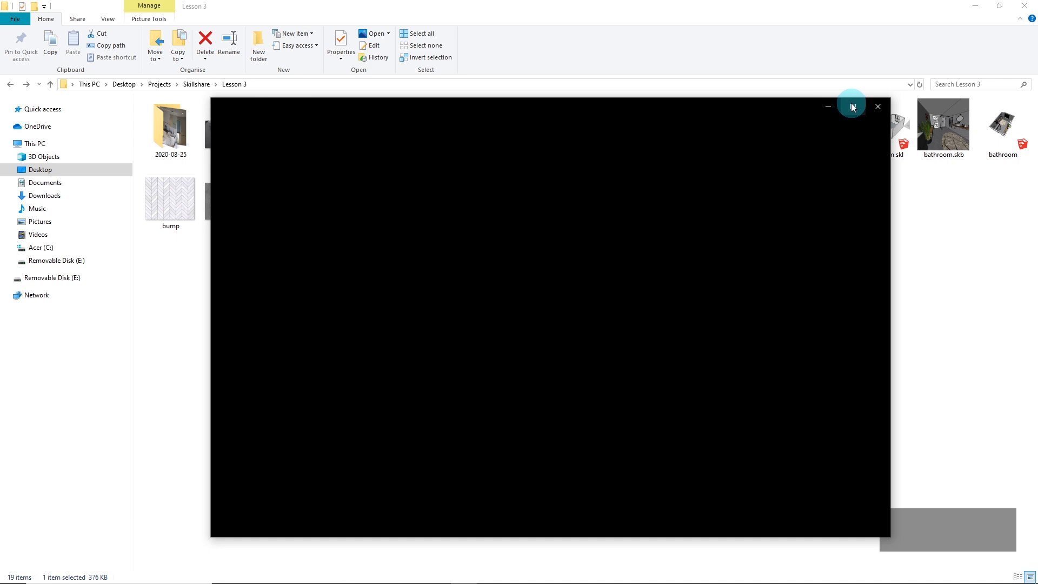
pyautogui.click(877, 106)
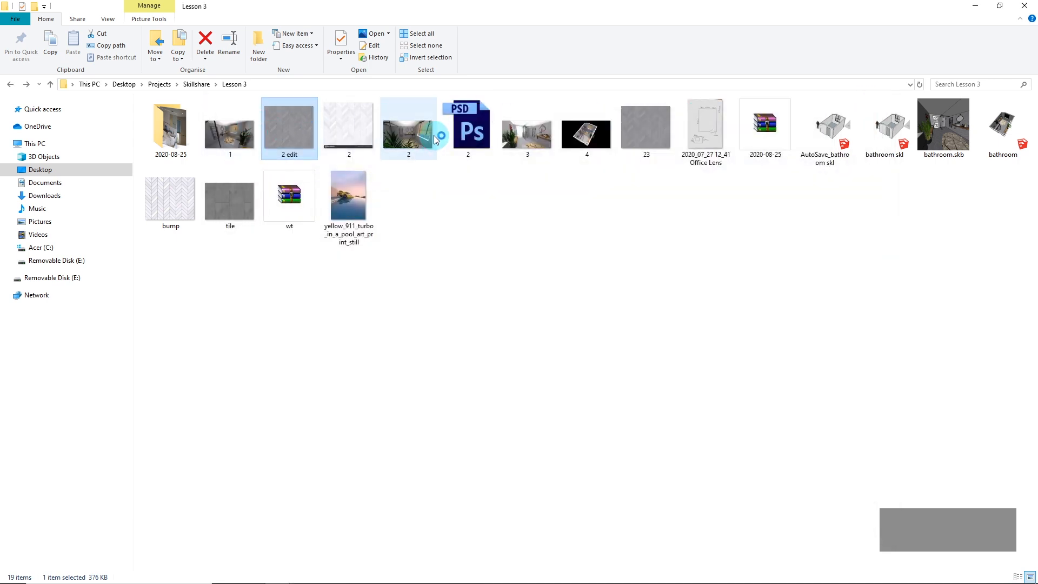
pyautogui.doubleClick(662, 128)
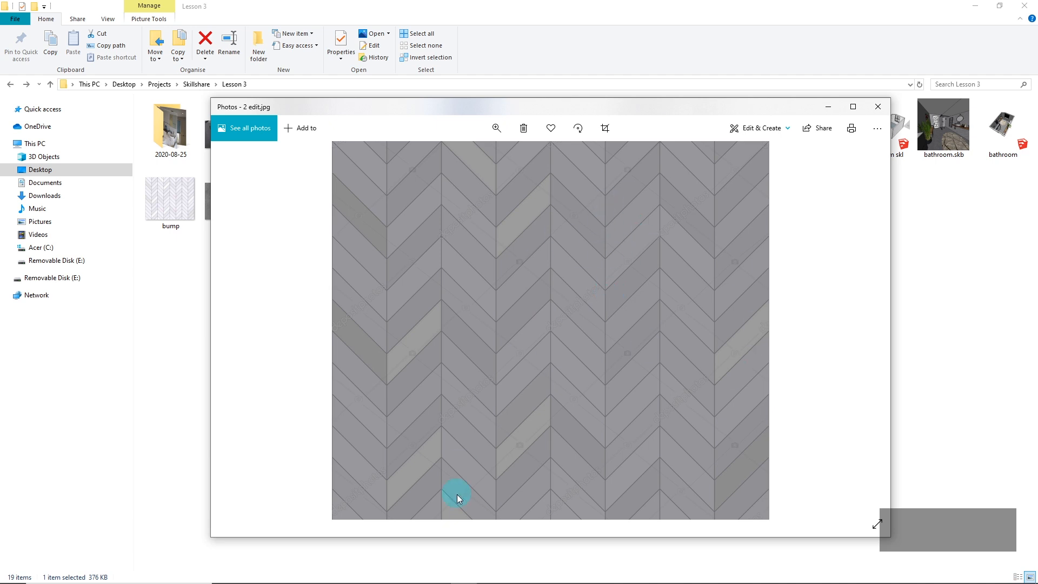
pyautogui.click(437, 577)
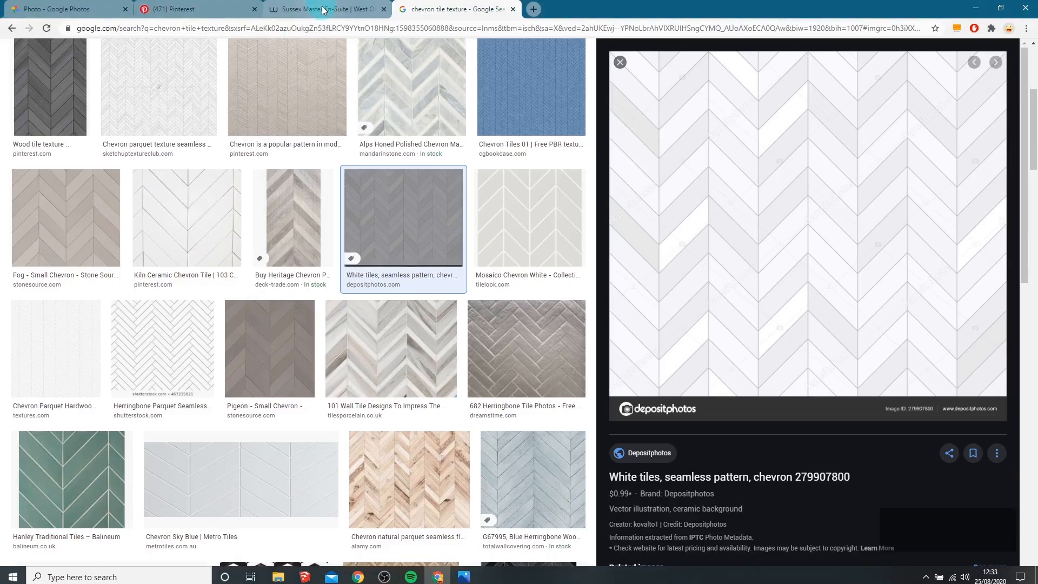
pyautogui.click(323, 10)
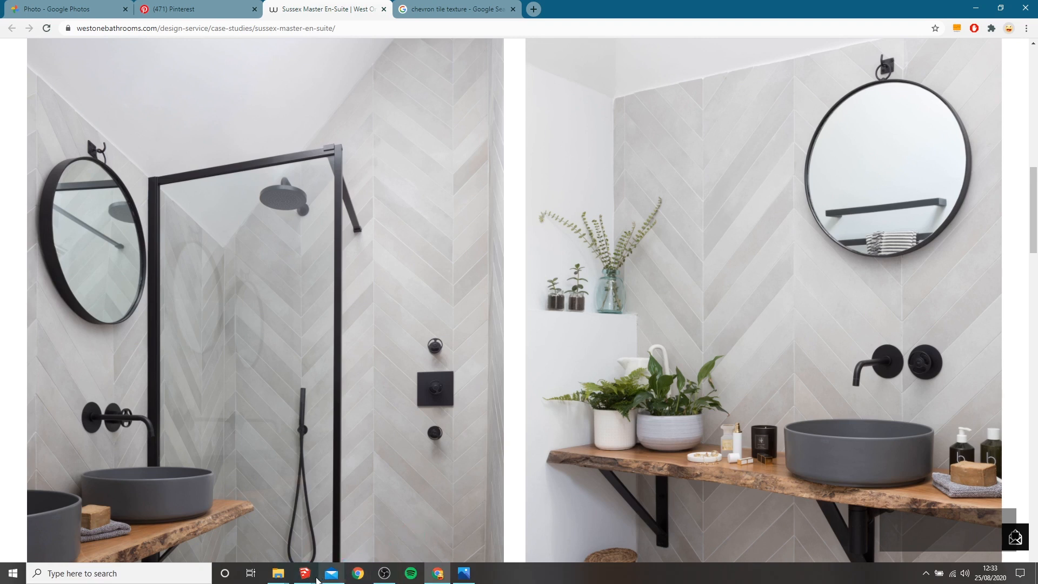
# Step: Switch to the bathroom skl model in SketchUp and examine the room's floor and walls from above
pyautogui.moveTo(306, 576)
pyautogui.click(273, 536)
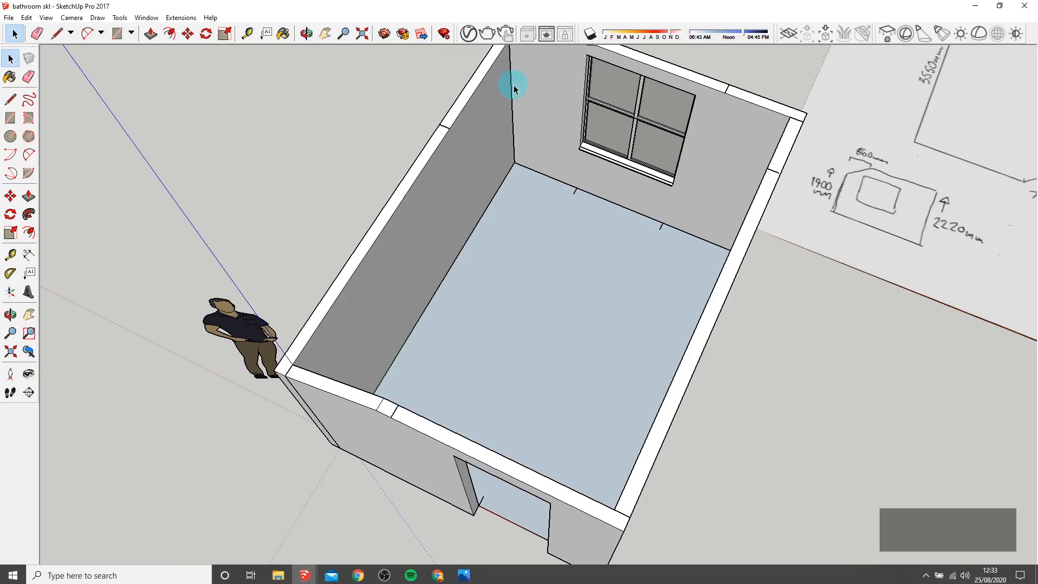
pyautogui.moveTo(514, 90); pyautogui.dragTo(496, 250, button='middle')
pyautogui.scroll(-3, 492, 244)
pyautogui.moveTo(600, 296); pyautogui.dragTo(538, 142, button='middle')
pyautogui.scroll(3, 559, 239)
pyautogui.scroll(-2, 559, 238)
pyautogui.moveTo(452, 329); pyautogui.dragTo(553, 339, button='middle')
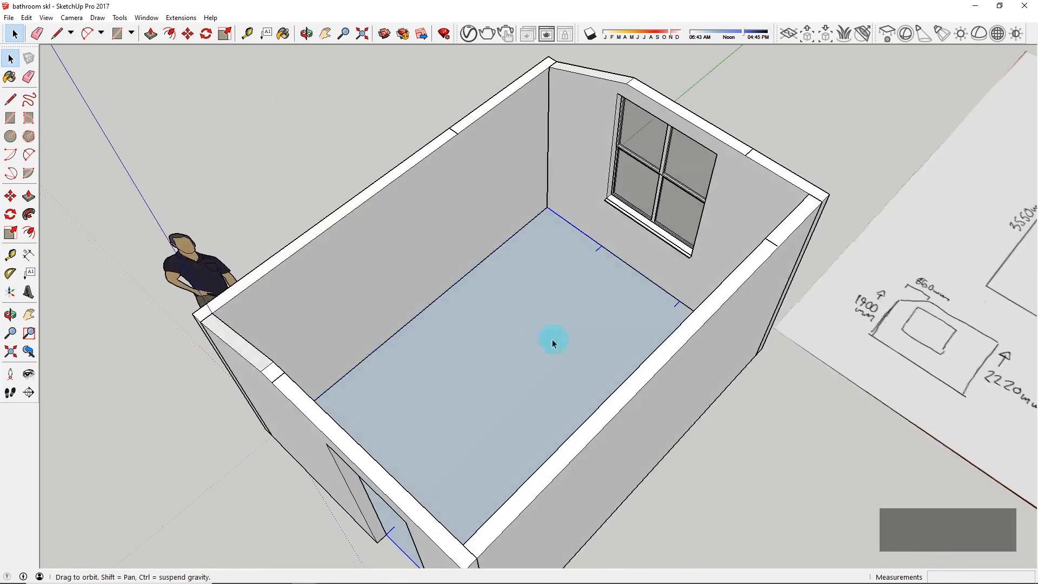
# Step: Start the Paint Bucket and pick Color B05 from the Colors collection
pyautogui.click(9, 79)
pyautogui.click(10, 79)
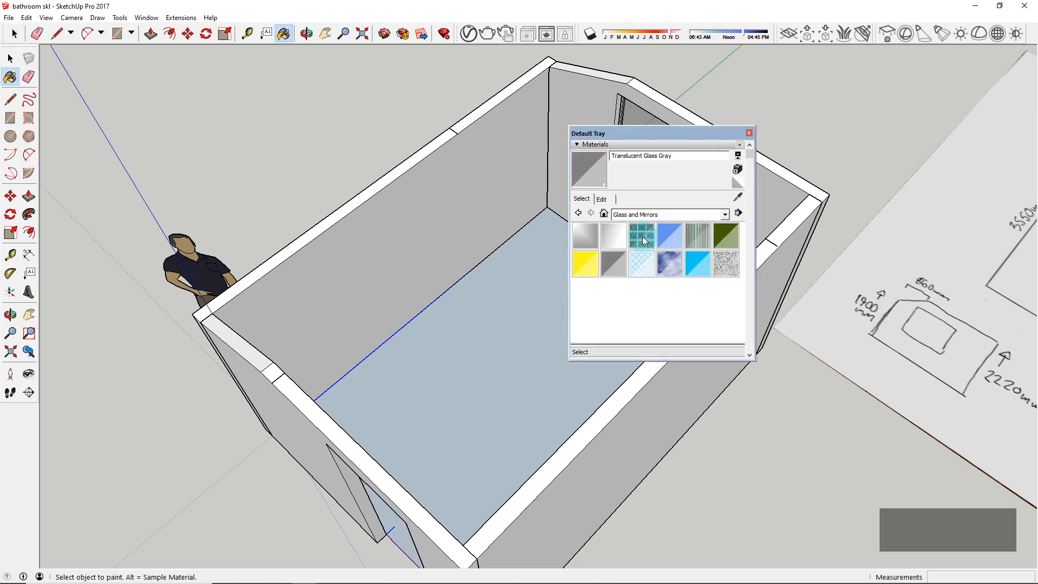
pyautogui.click(653, 213)
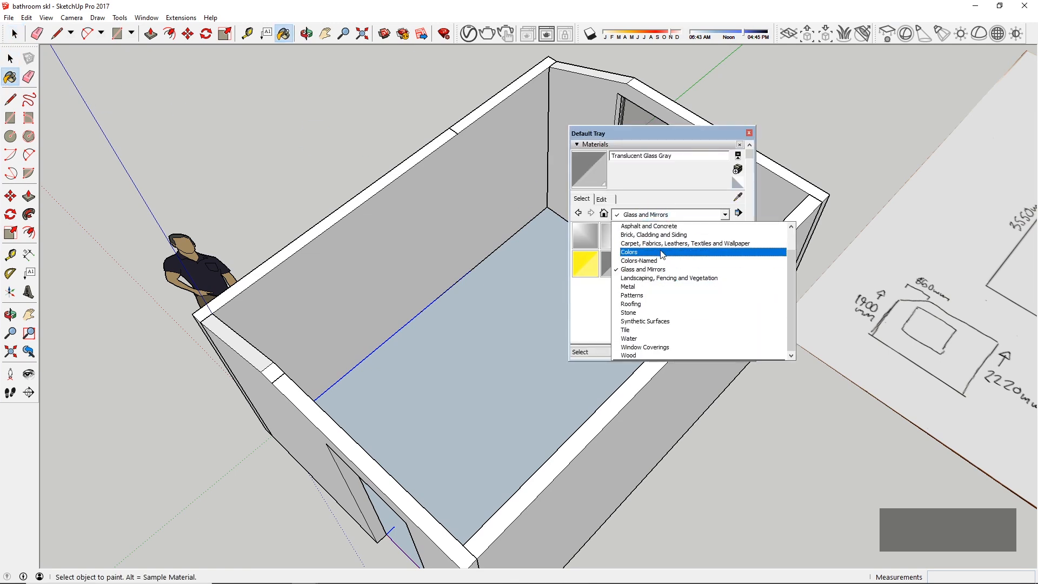
pyautogui.click(661, 253)
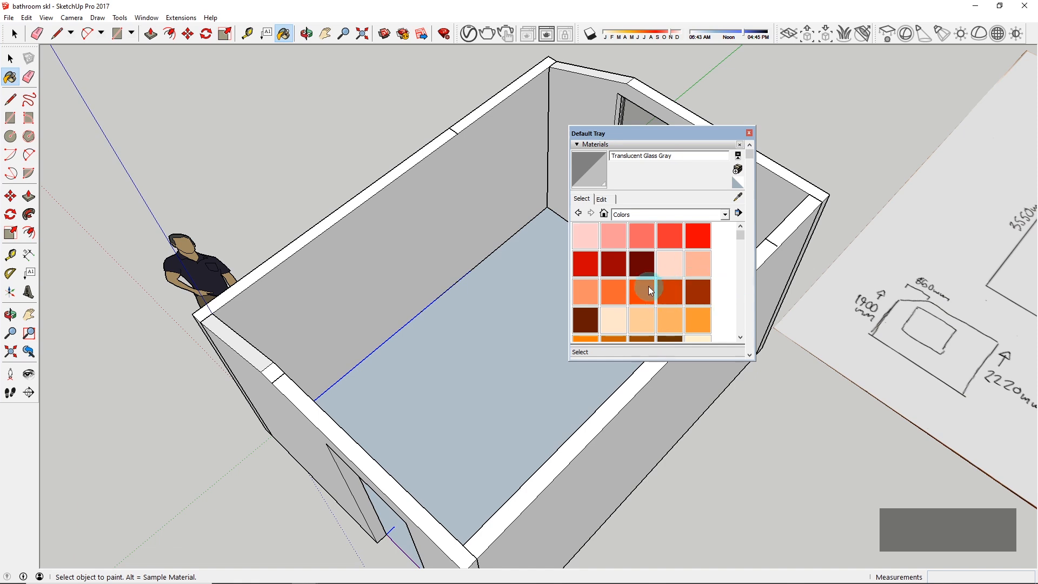
pyautogui.click(647, 293)
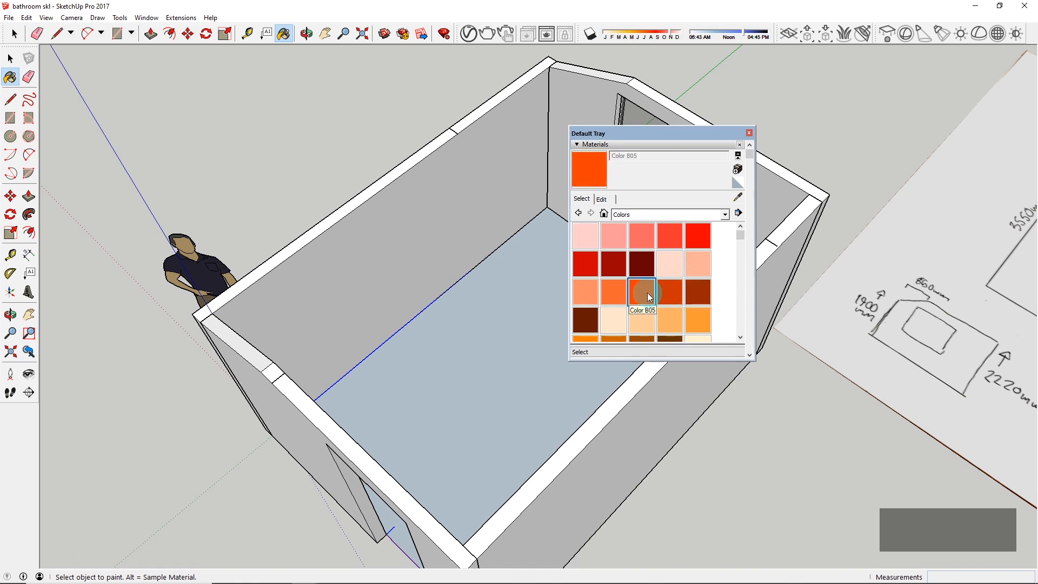
# Step: Create a new material that uses the 23.jpg image from the Lesson 3 folder as its texture
pyautogui.click(738, 169)
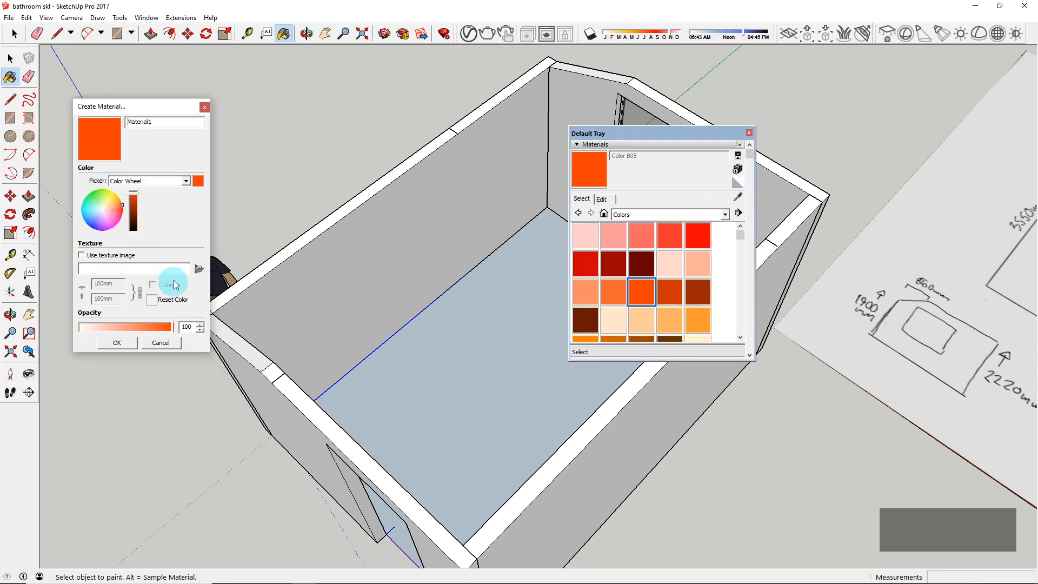
pyautogui.click(198, 270)
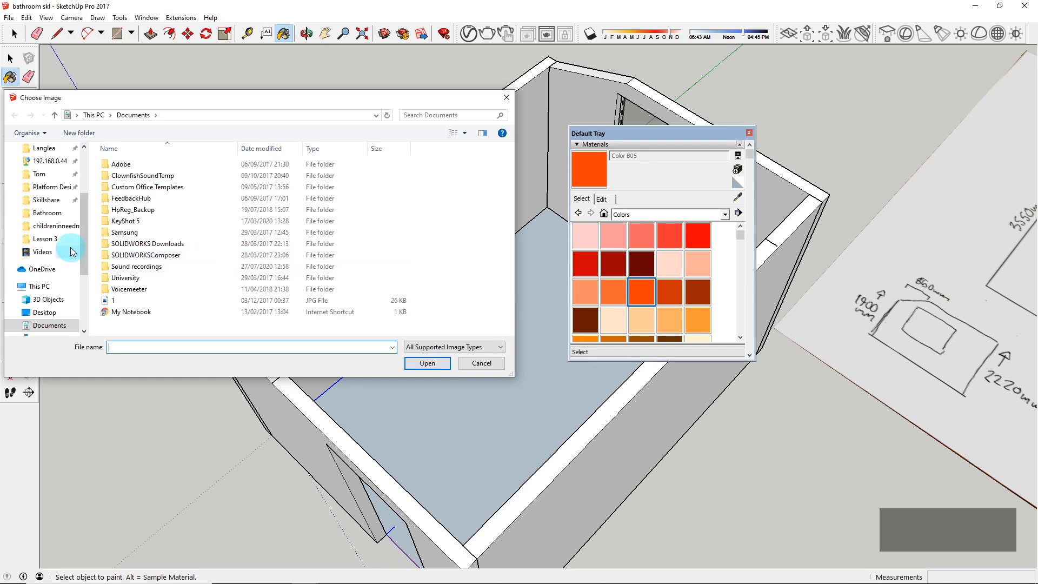
pyautogui.click(48, 240)
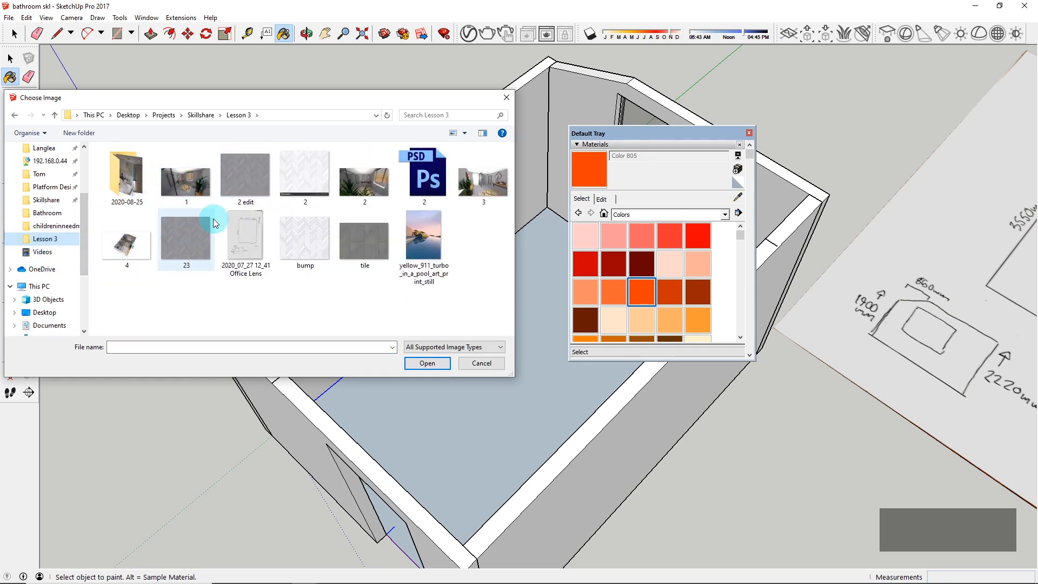
pyautogui.click(209, 235)
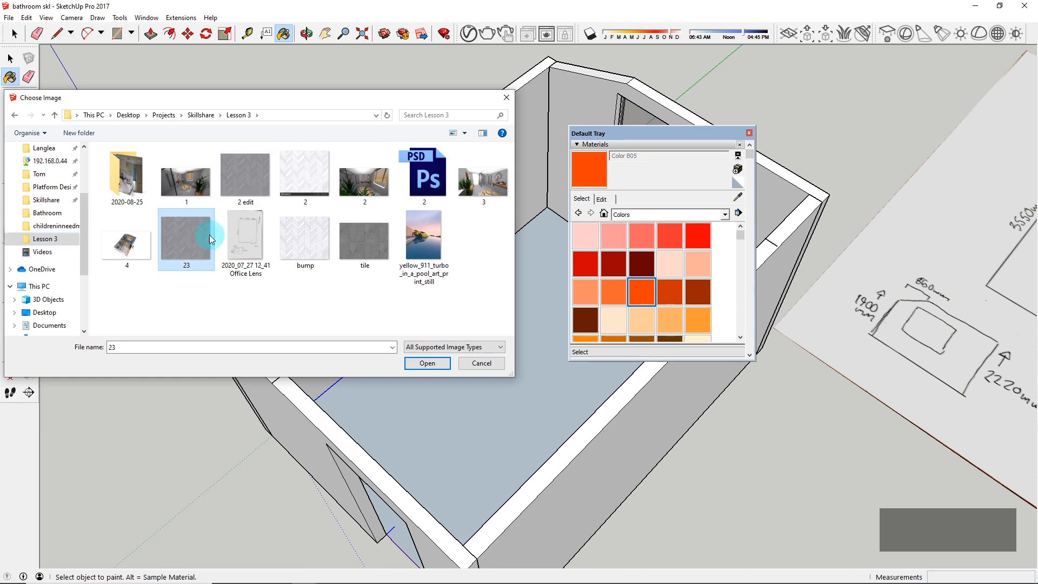
pyautogui.click(427, 369)
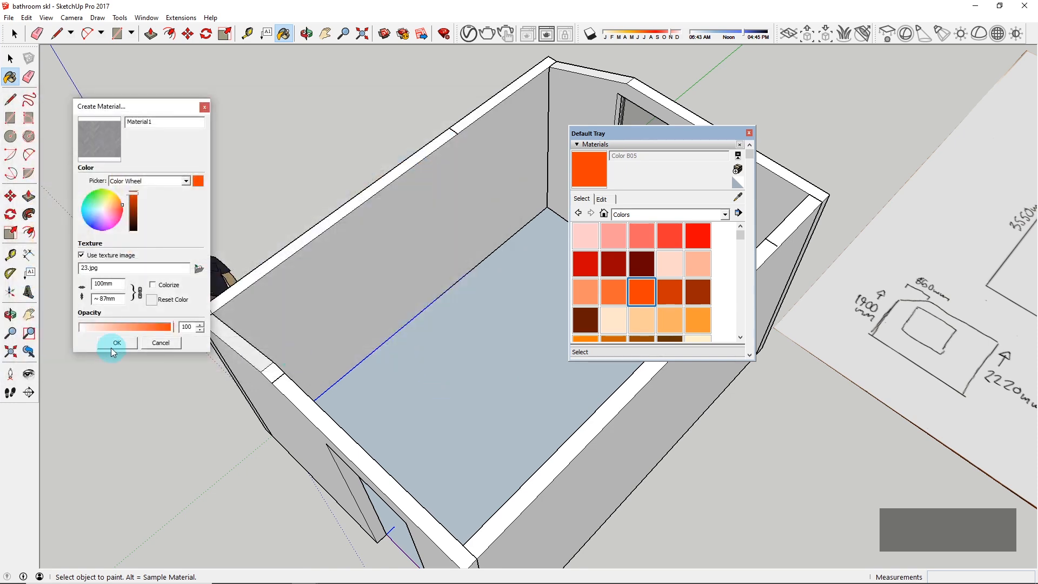
pyautogui.click(114, 345)
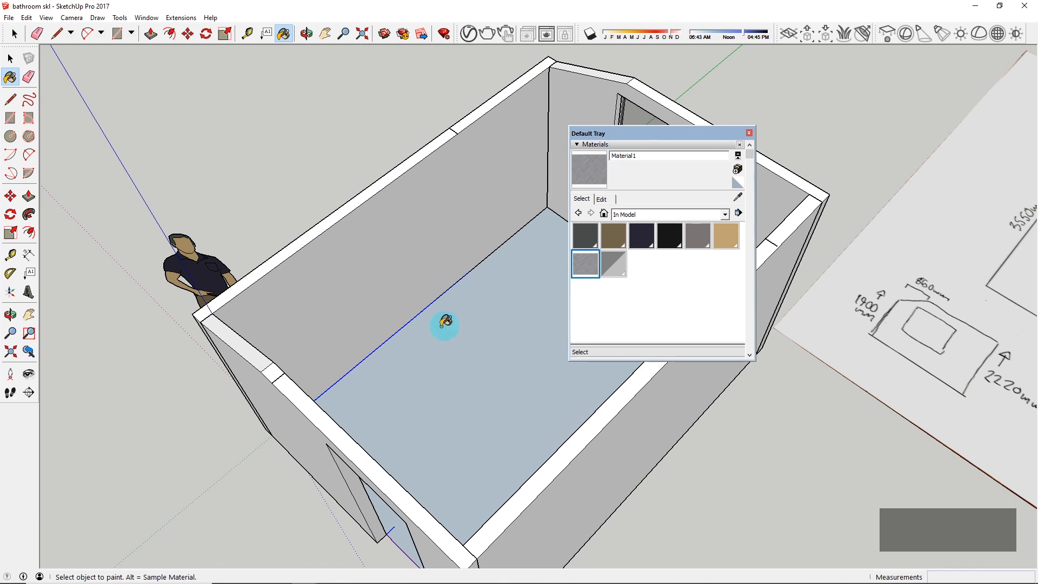
# Step: Paint the bathroom floor with the new chevron tile material and inspect the pattern's scale
pyautogui.scroll(2, 444, 325)
pyautogui.moveTo(440, 381); pyautogui.dragTo(343, 437, button='middle')
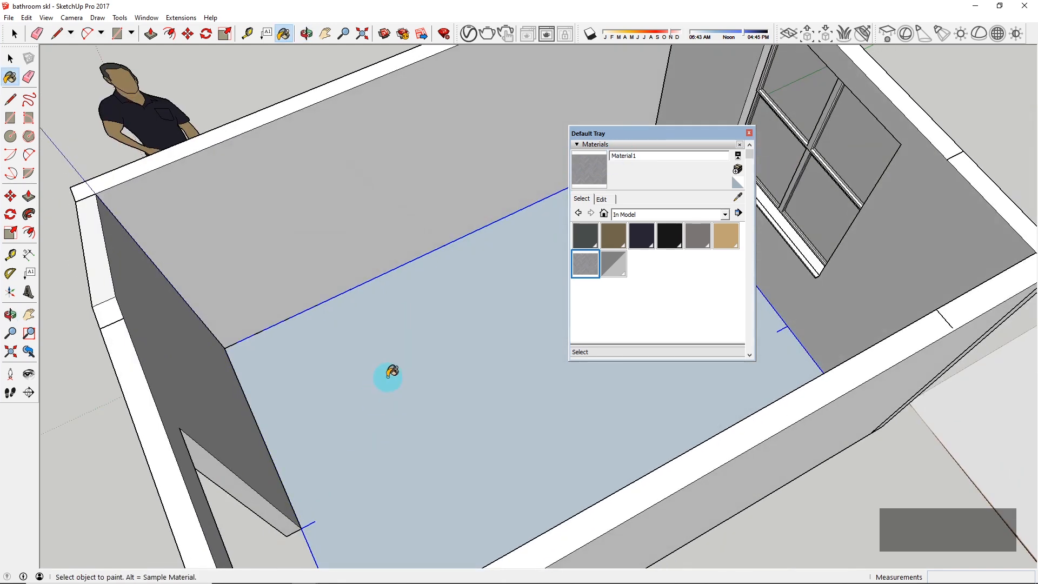
pyautogui.click(393, 410)
pyautogui.scroll(4, 415, 432)
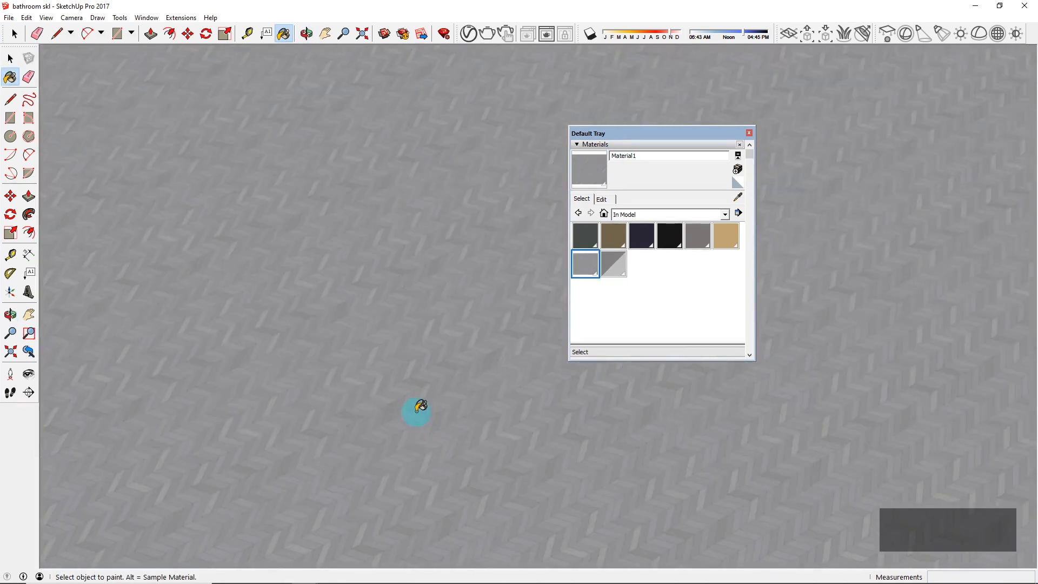
pyautogui.scroll(-4, 424, 398)
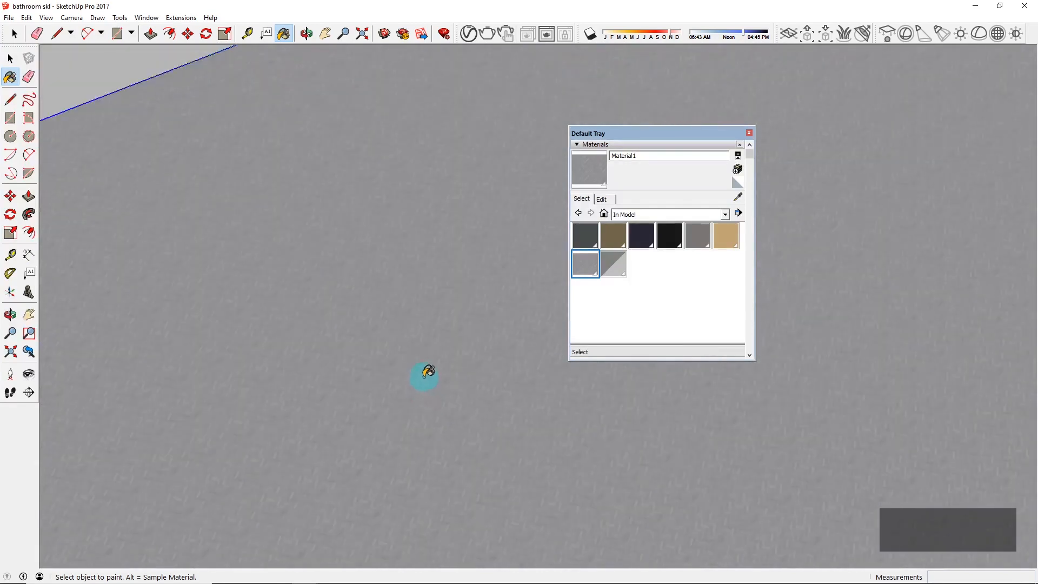
pyautogui.scroll(-5, 427, 368)
pyautogui.scroll(-3, 419, 341)
pyautogui.scroll(1, 538, 225)
# Step: Set the chevron floor material's texture width to 1000 mm and check the tile size on the floor
pyautogui.click(609, 200)
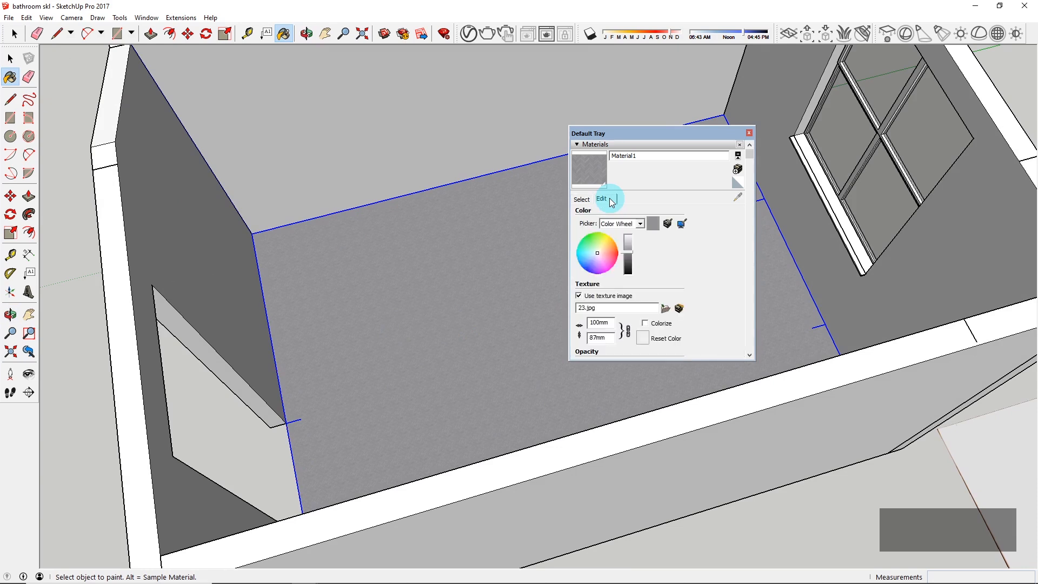
pyautogui.click(593, 323)
pyautogui.write('0')
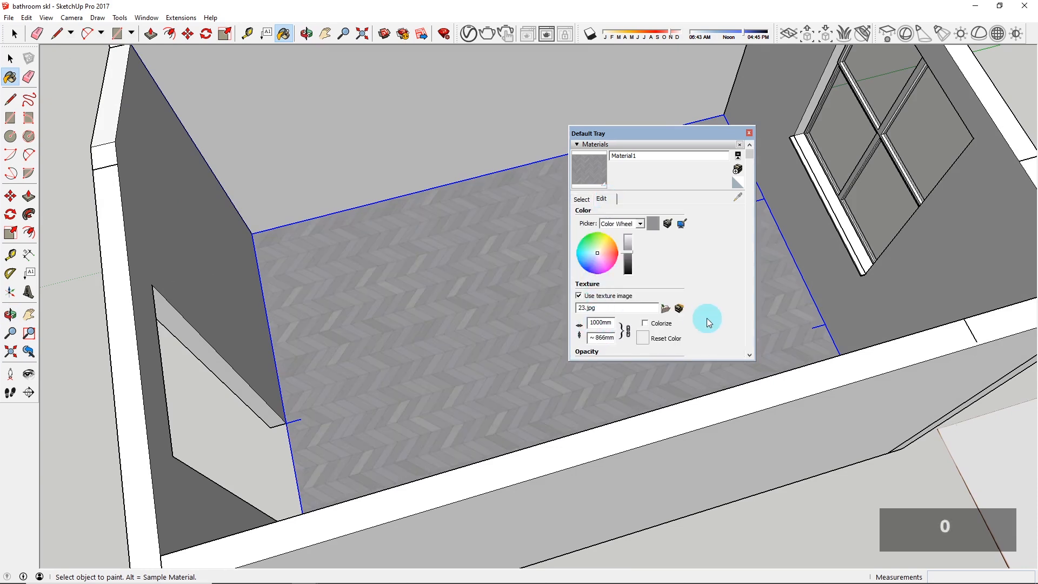
pyautogui.moveTo(481, 319); pyautogui.dragTo(222, 325, button='middle')
pyautogui.scroll(5, 400, 209)
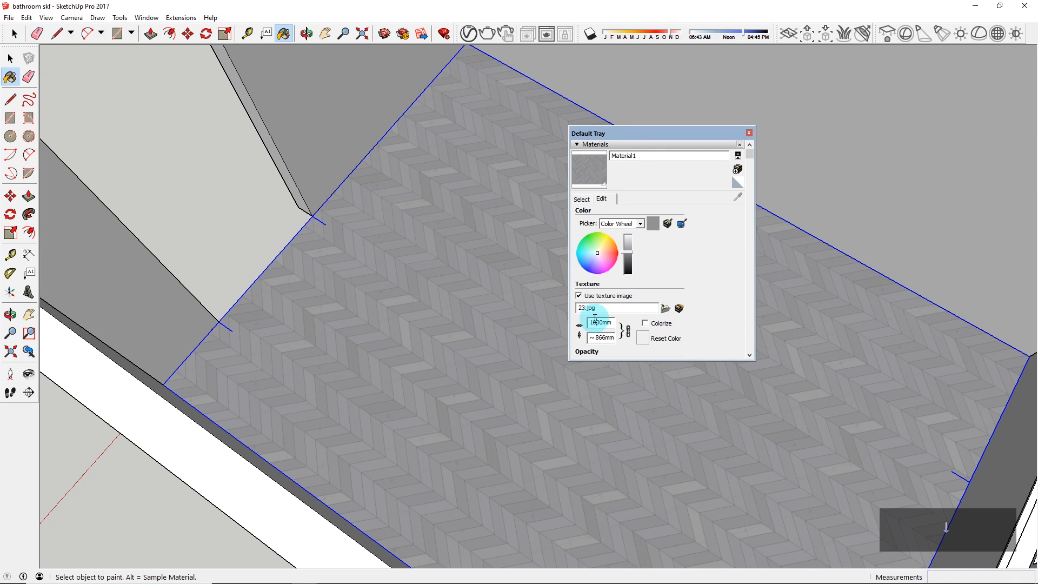
# Step: Set the chevron floor material's texture width to 1300 mm
pyautogui.press('BackSpace')
pyautogui.write('2')
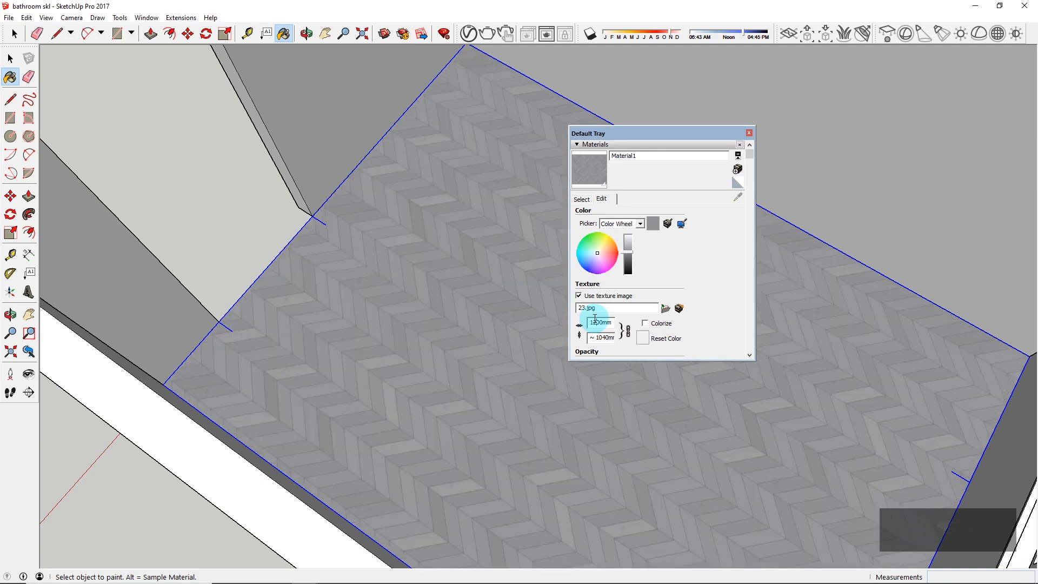
pyautogui.press('Return')
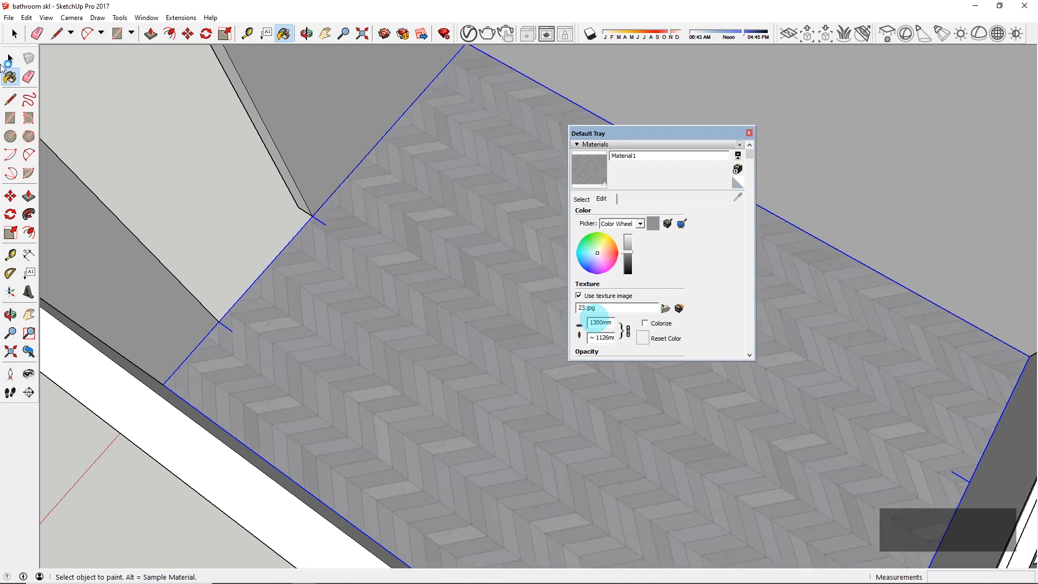
pyautogui.click(759, 145)
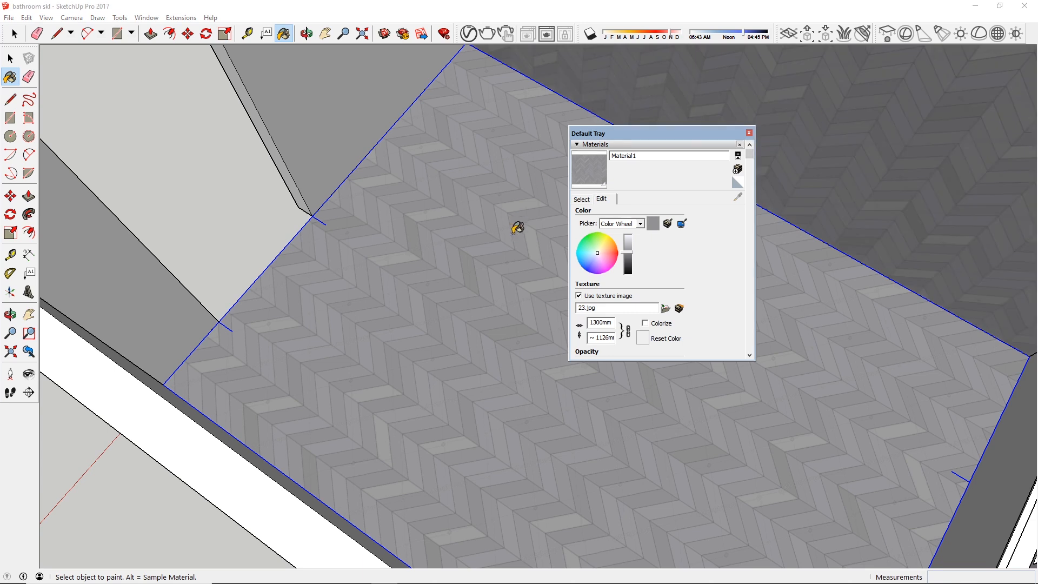
pyautogui.moveTo(540, 294); pyautogui.dragTo(505, 262, button='middle')
pyautogui.click(26, 18)
pyautogui.click(49, 30)
# Step: Open the wall group with the doorway for editing, paint its inner face with the chevron tile material, and leave the group
pyautogui.scroll(-3, 358, 184)
pyautogui.scroll(-1, 514, 342)
pyautogui.moveTo(514, 342)
pyautogui.mouseDown(button='middle')
pyautogui.moveTo(500, 324)
pyautogui.moveTo(508, 261)
pyautogui.moveTo(493, 309)
pyautogui.moveTo(460, 336)
pyautogui.mouseUp(button='middle')
pyautogui.press('space')
pyautogui.scroll(3, 508, 260)
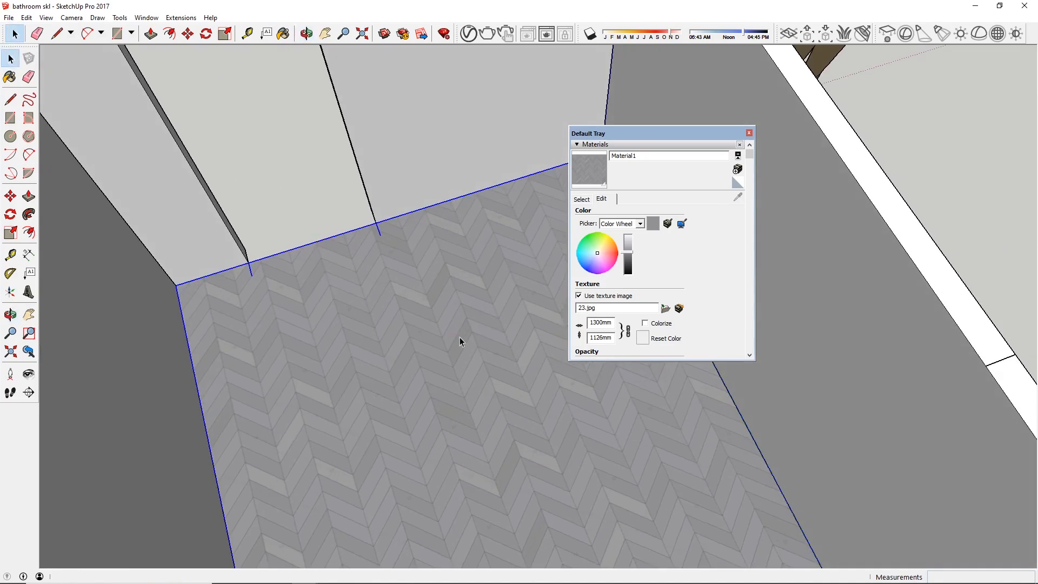
pyautogui.scroll(-2, 459, 351)
pyautogui.click(433, 190)
pyautogui.doubleClick(432, 190)
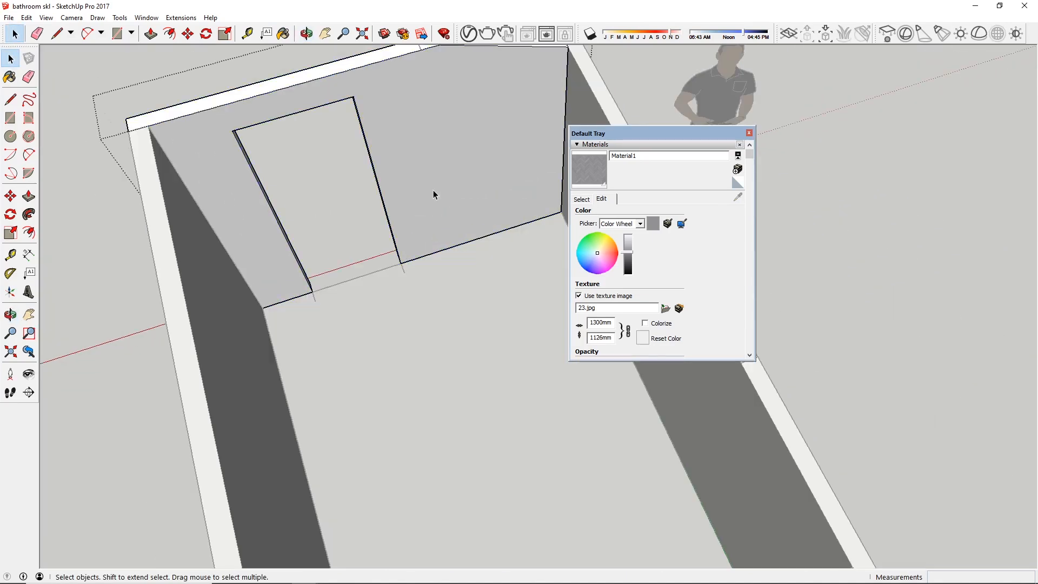
pyautogui.click(430, 105)
pyautogui.press('b')
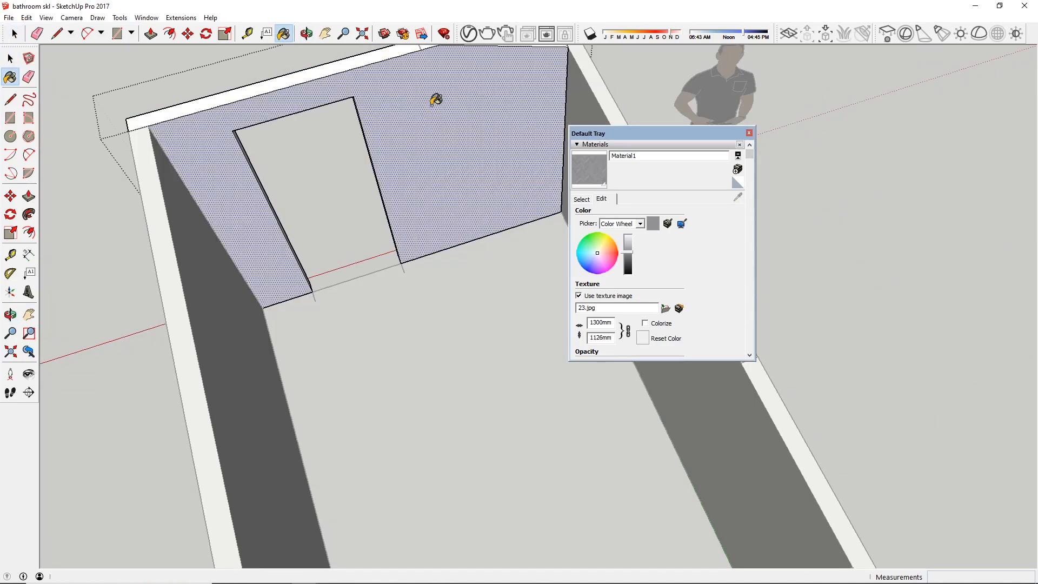
pyautogui.click(498, 162)
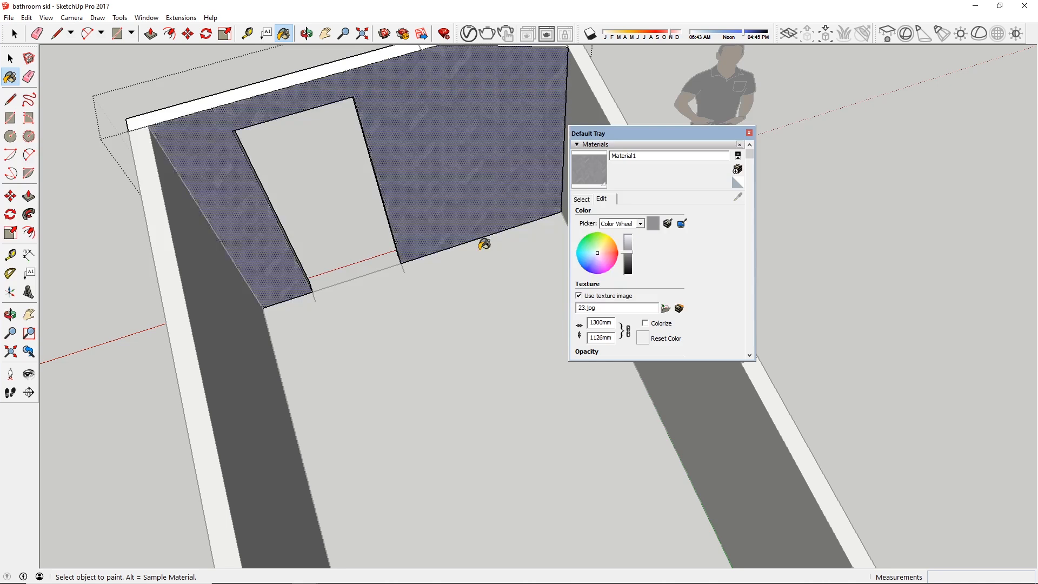
pyautogui.moveTo(483, 244); pyautogui.dragTo(473, 199, button='middle')
pyautogui.press('space')
pyautogui.press('Escape')
pyautogui.moveTo(474, 256)
pyautogui.mouseDown(button='middle')
pyautogui.moveTo(287, 288)
pyautogui.moveTo(517, 199)
pyautogui.moveTo(411, 278)
pyautogui.moveTo(537, 301)
pyautogui.moveTo(348, 375)
pyautogui.moveTo(589, 429)
pyautogui.moveTo(783, 296)
pyautogui.moveTo(808, 245)
pyautogui.moveTo(739, 283)
pyautogui.moveTo(459, 353)
pyautogui.moveTo(278, 372)
pyautogui.moveTo(599, 387)
pyautogui.moveTo(778, 296)
pyautogui.moveTo(680, 419)
pyautogui.moveTo(373, 315)
pyautogui.mouseUp(button='middle')
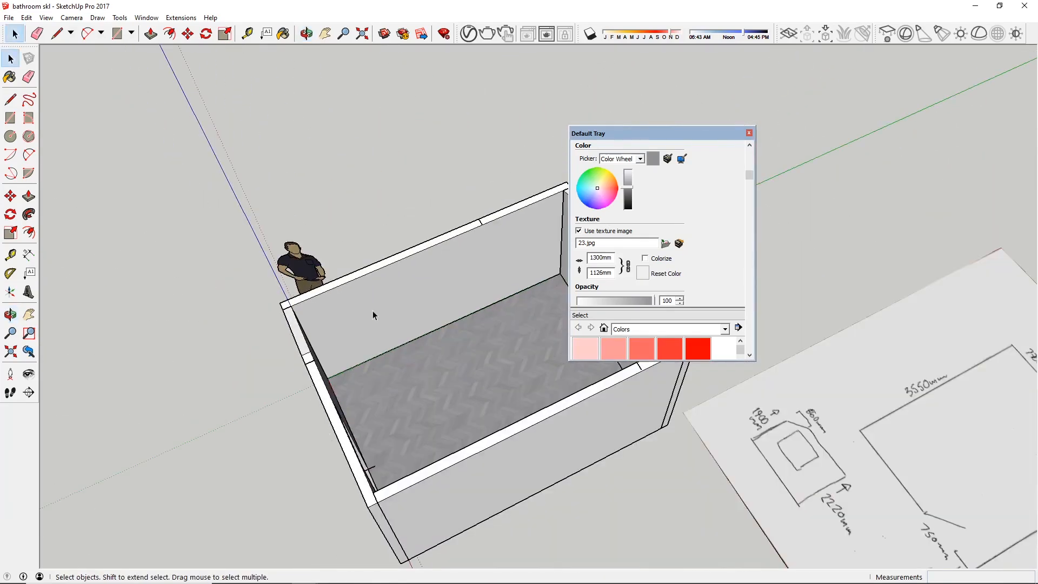
# Step: Move the materials tray clear of the room, inspect the chevron tiles on the doorway wall, and check them against the reference bathroom photos
pyautogui.moveTo(697, 132); pyautogui.dragTo(894, 82)
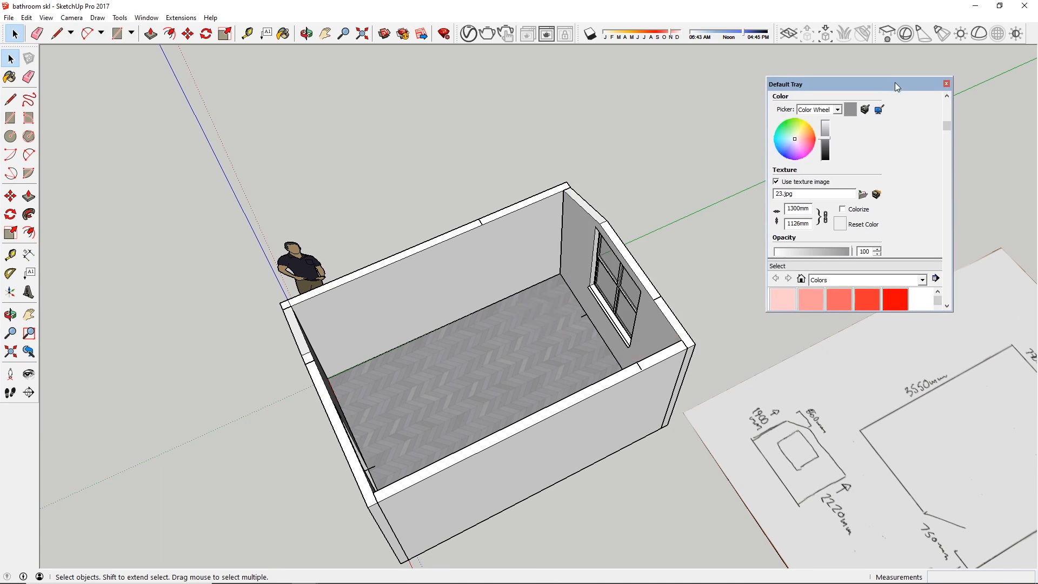
pyautogui.moveTo(567, 351); pyautogui.dragTo(361, 301, button='middle')
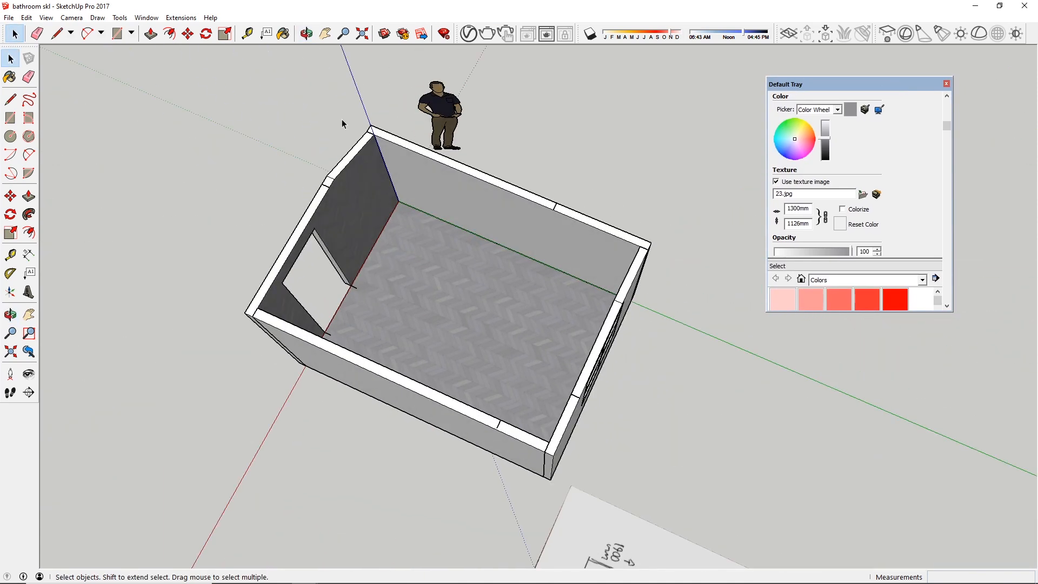
pyautogui.scroll(3, 322, 336)
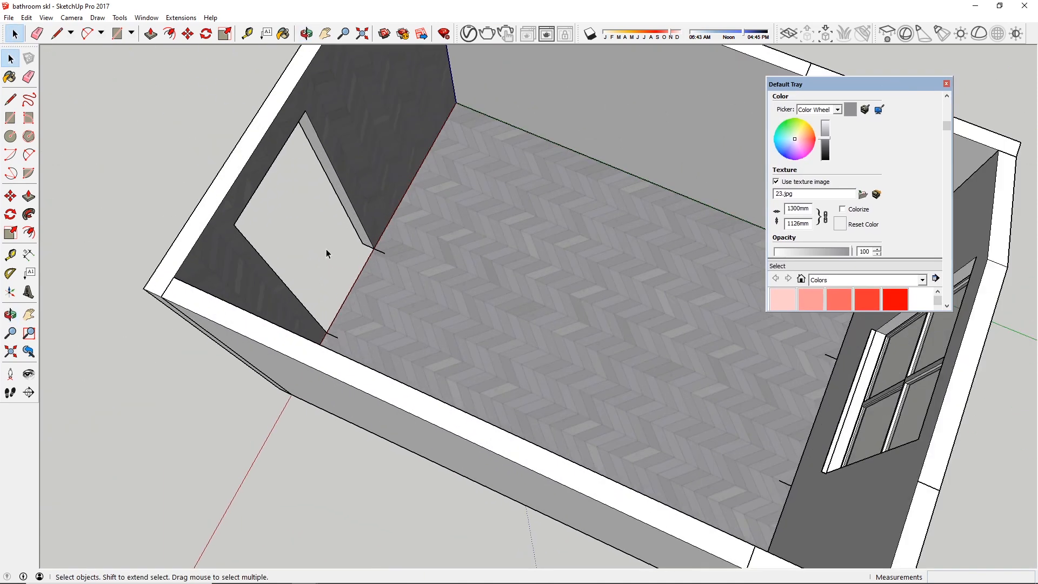
pyautogui.scroll(-4, 306, 254)
pyautogui.moveTo(342, 282); pyautogui.dragTo(405, 268, button='middle')
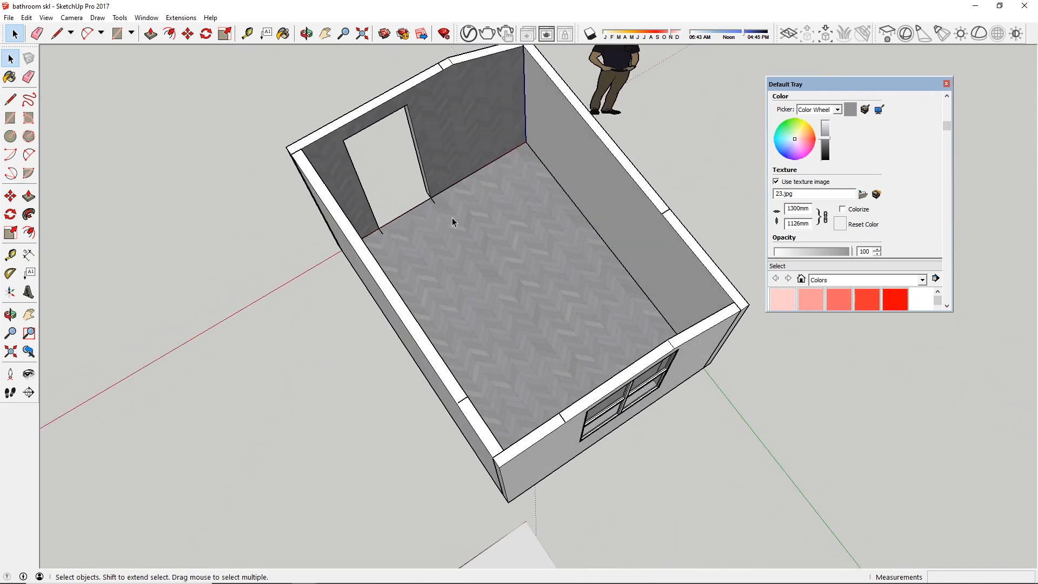
pyautogui.scroll(2, 495, 156)
pyautogui.moveTo(502, 281)
pyautogui.mouseDown(button='middle')
pyautogui.moveTo(507, 184)
pyautogui.moveTo(514, 286)
pyautogui.moveTo(493, 234)
pyautogui.moveTo(540, 375)
pyautogui.moveTo(541, 402)
pyautogui.moveTo(530, 367)
pyautogui.moveTo(536, 412)
pyautogui.moveTo(535, 403)
pyautogui.mouseUp(button='middle')
pyautogui.scroll(2, 507, 146)
pyautogui.scroll(1, 501, 243)
pyautogui.click(437, 572)
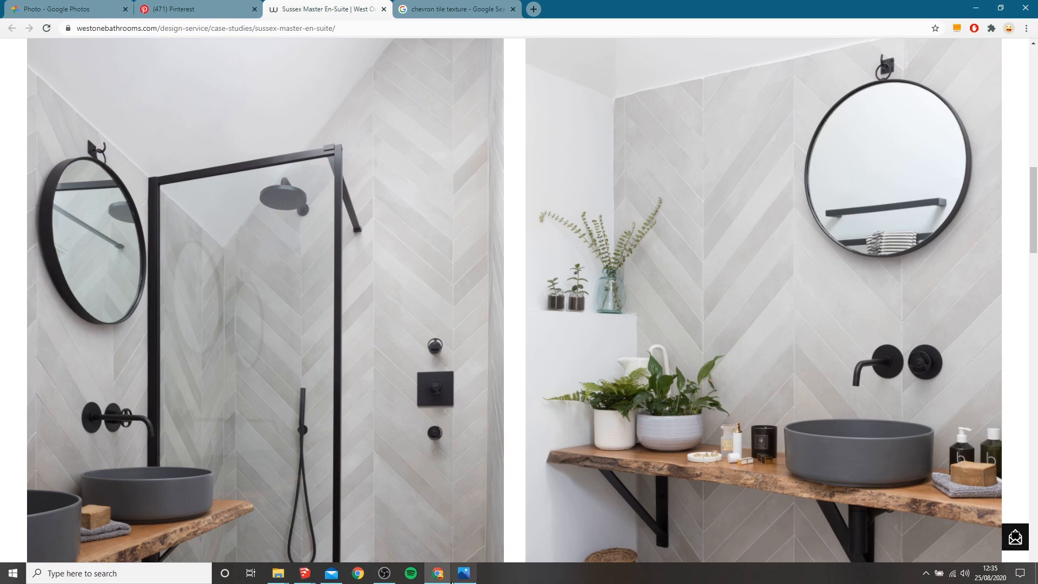
pyautogui.click(447, 581)
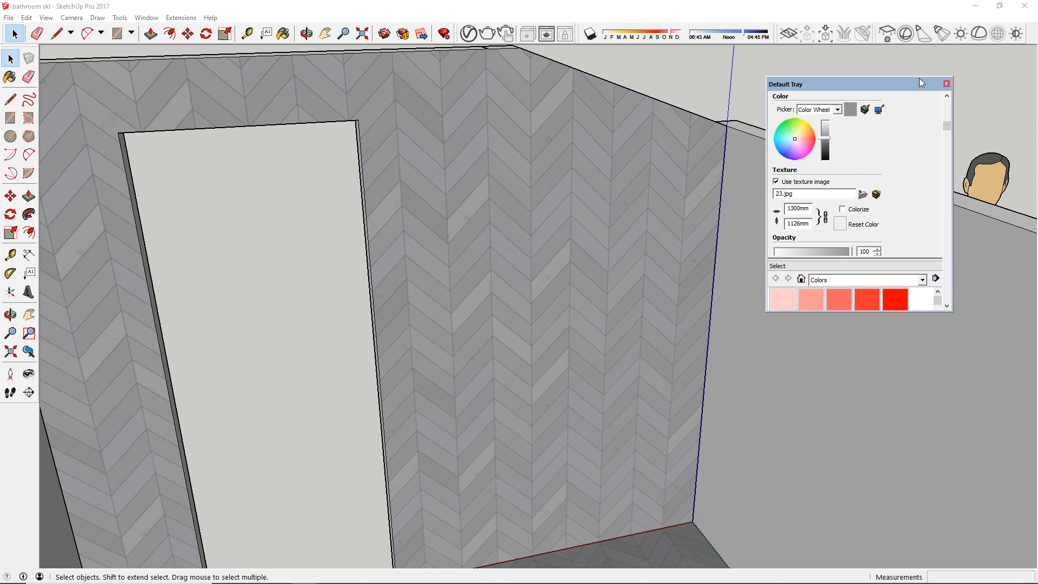
# Step: Try a lighter brightness for the chevron tile material and view it on the doorway wall
pyautogui.click(825, 132)
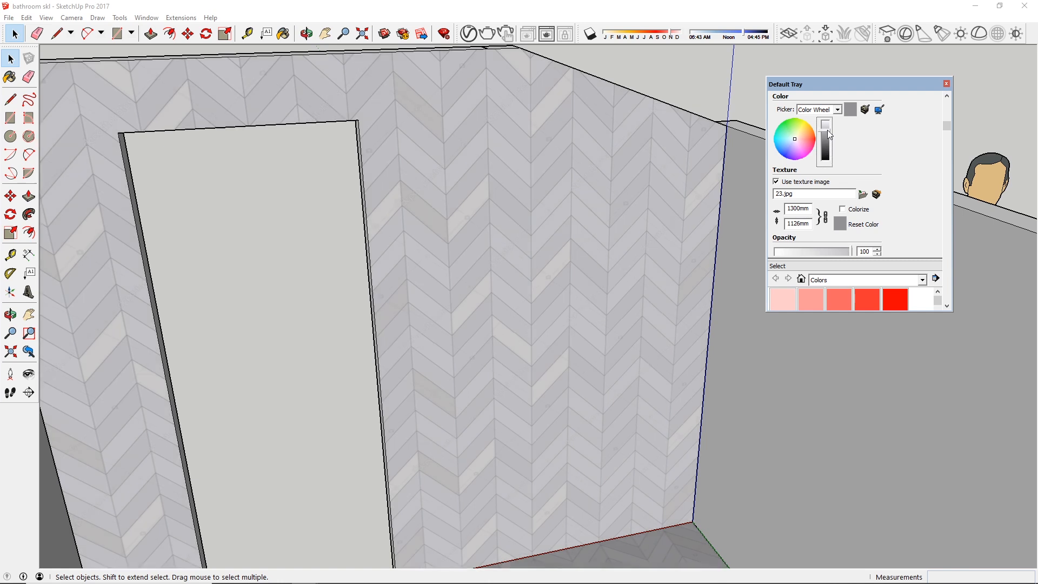
pyautogui.click(826, 137)
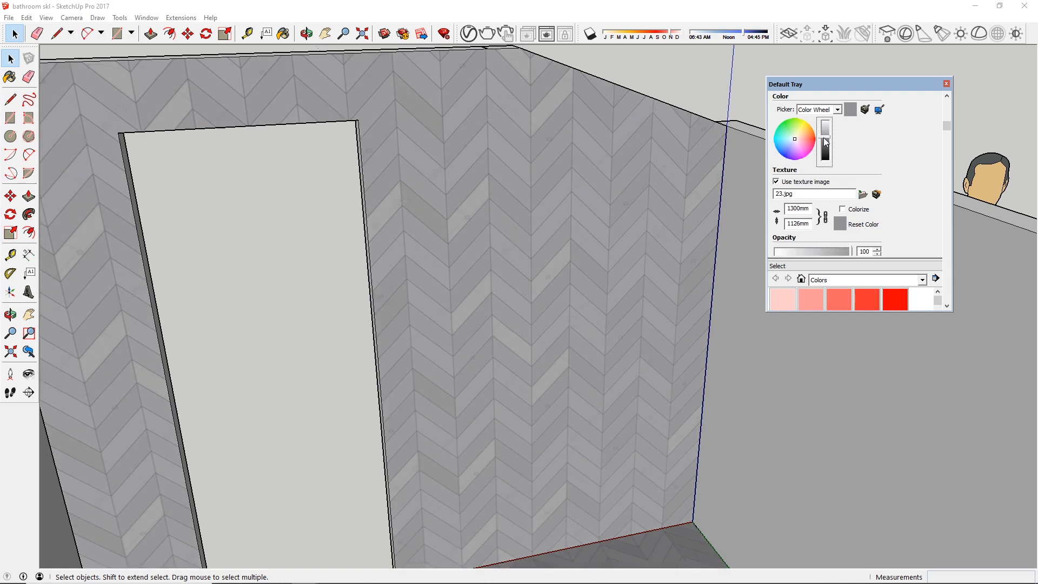
pyautogui.click(823, 131)
pyautogui.moveTo(580, 217); pyautogui.dragTo(503, 392, button='middle')
pyautogui.scroll(-4, 605, 253)
pyautogui.moveTo(556, 544); pyautogui.dragTo(644, 334, button='middle')
pyautogui.scroll(5, 596, 318)
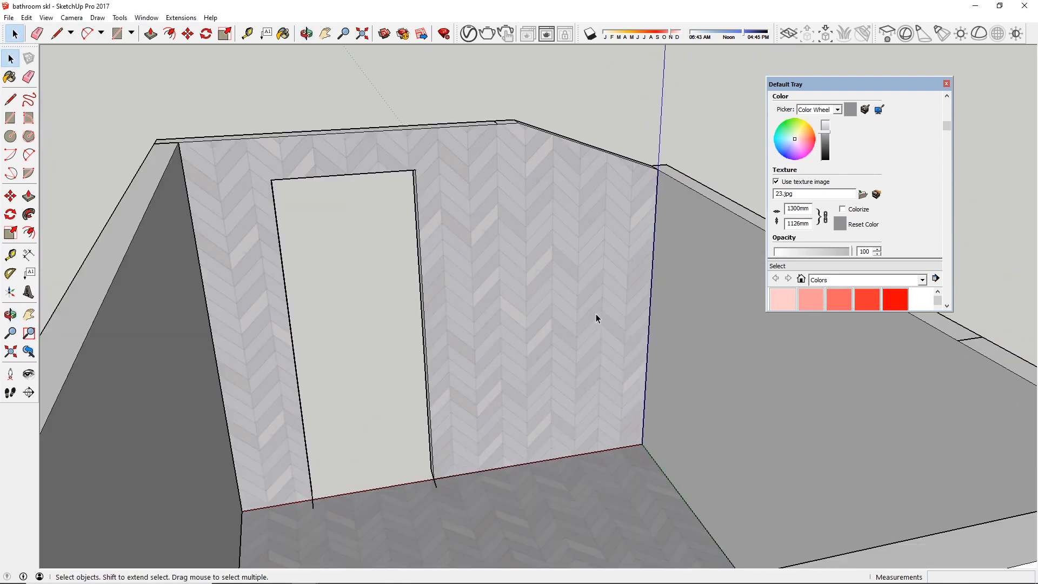
# Step: Try blue, pink and green tints on the chevron tile material, and reset its colour to the original grey
pyautogui.click(786, 154)
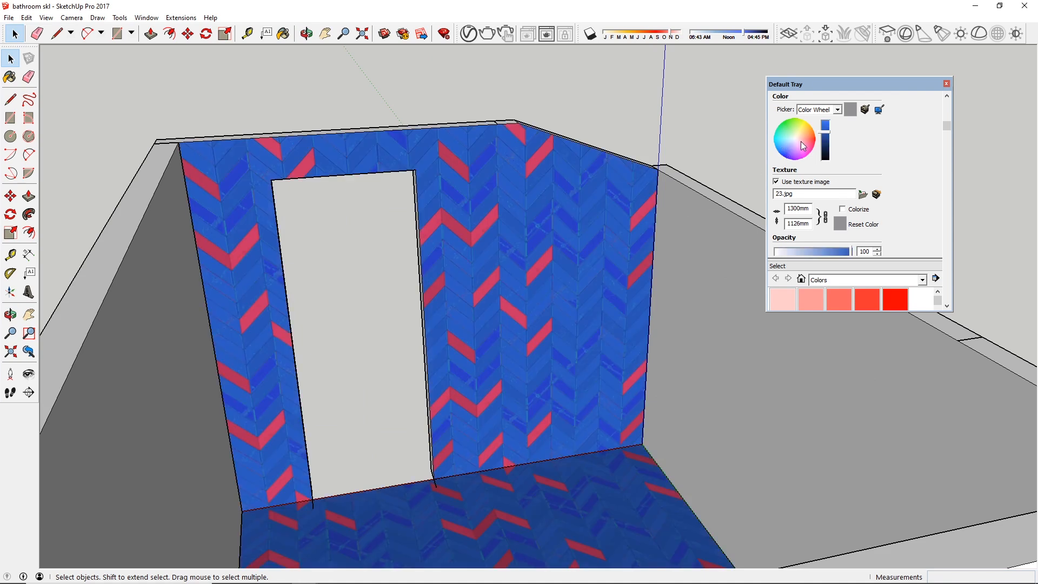
pyautogui.click(800, 142)
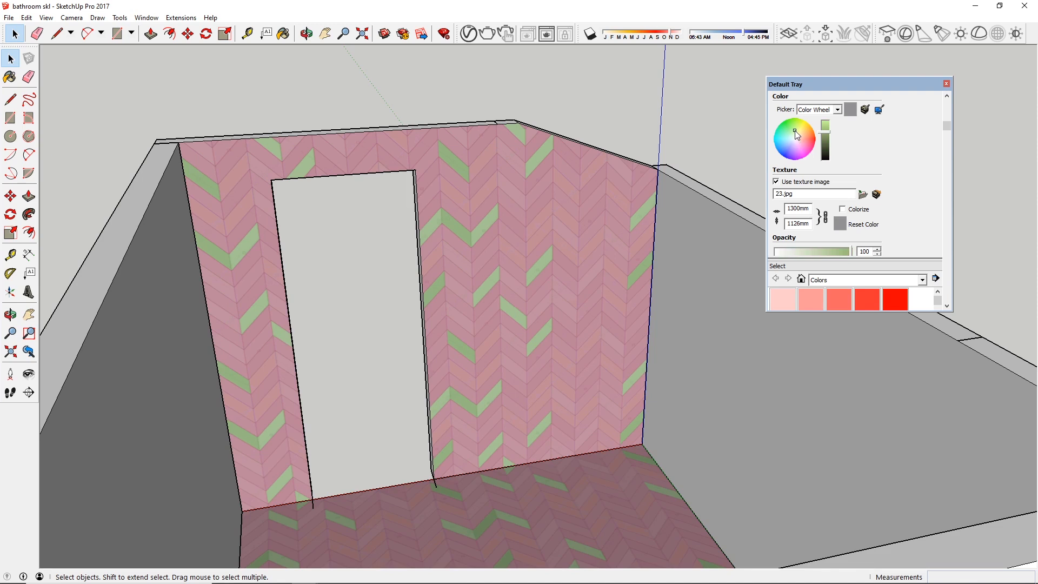
pyautogui.moveTo(452, 350); pyautogui.dragTo(351, 375, button='middle')
pyautogui.scroll(2, 483, 293)
pyautogui.moveTo(483, 293); pyautogui.dragTo(573, 256, button='middle')
pyautogui.click(795, 137)
pyautogui.click(797, 131)
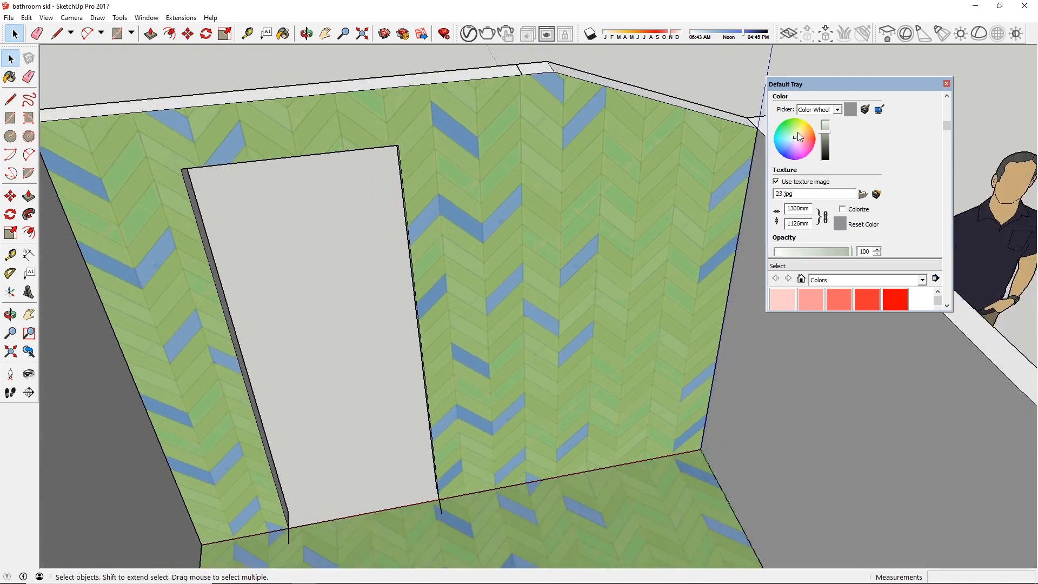
pyautogui.click(798, 124)
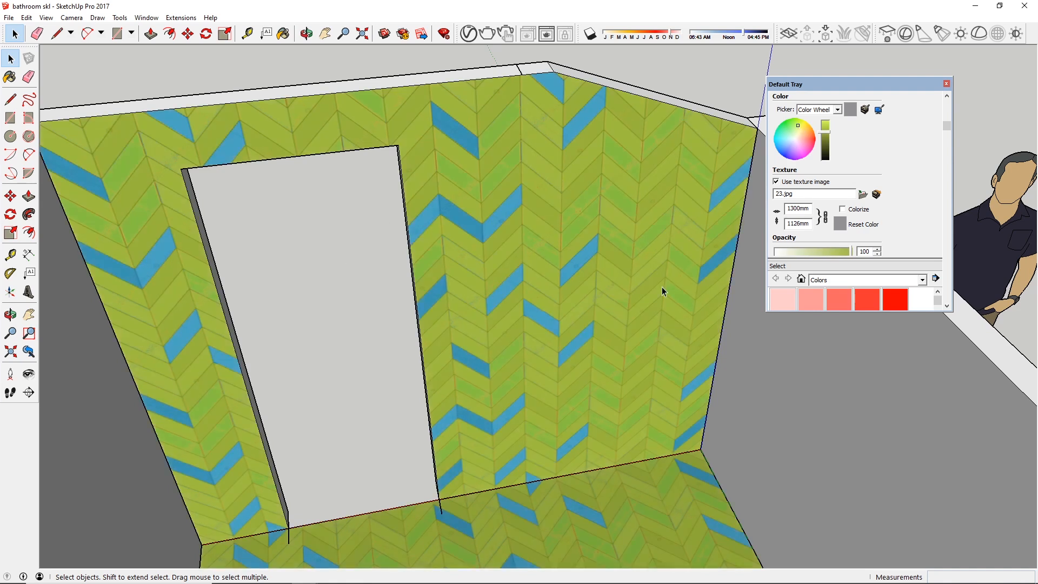
pyautogui.scroll(-5, 663, 292)
pyautogui.moveTo(567, 456); pyautogui.dragTo(576, 362, button='middle')
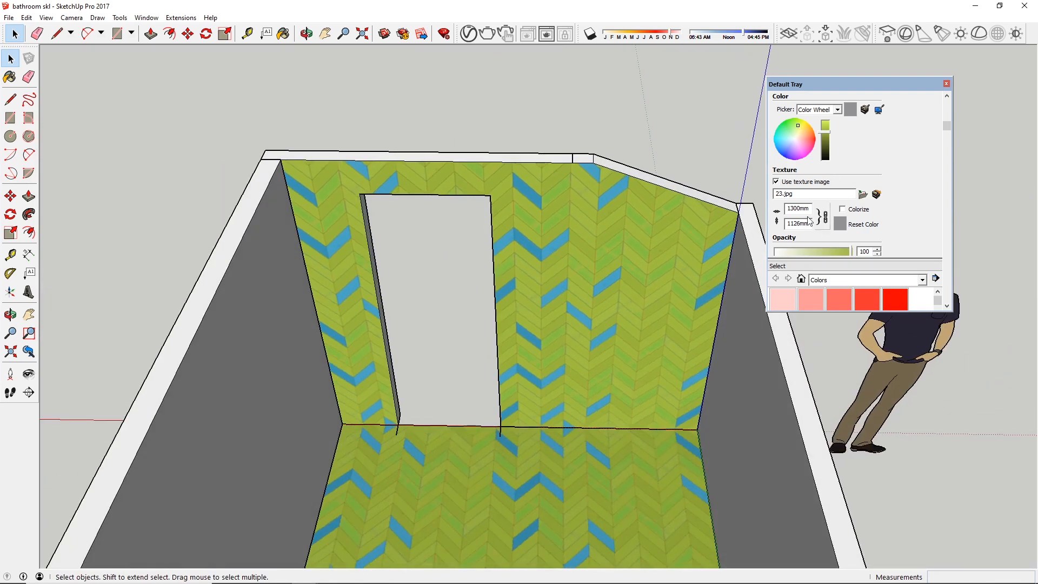
pyautogui.click(839, 222)
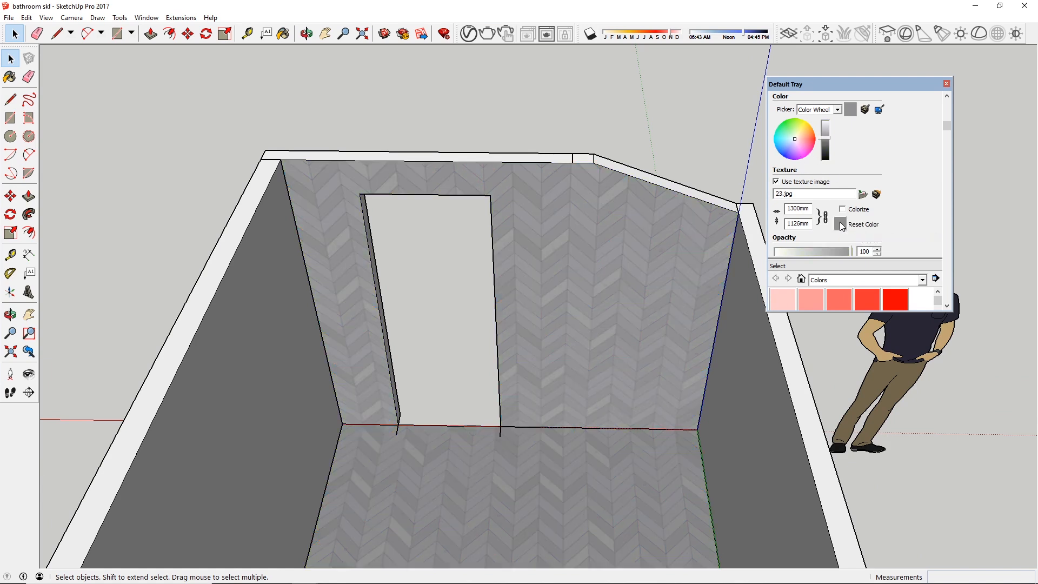
# Step: Raise the chevron tile material's brightness to a light grey and inspect it on the wall and floor
pyautogui.click(824, 128)
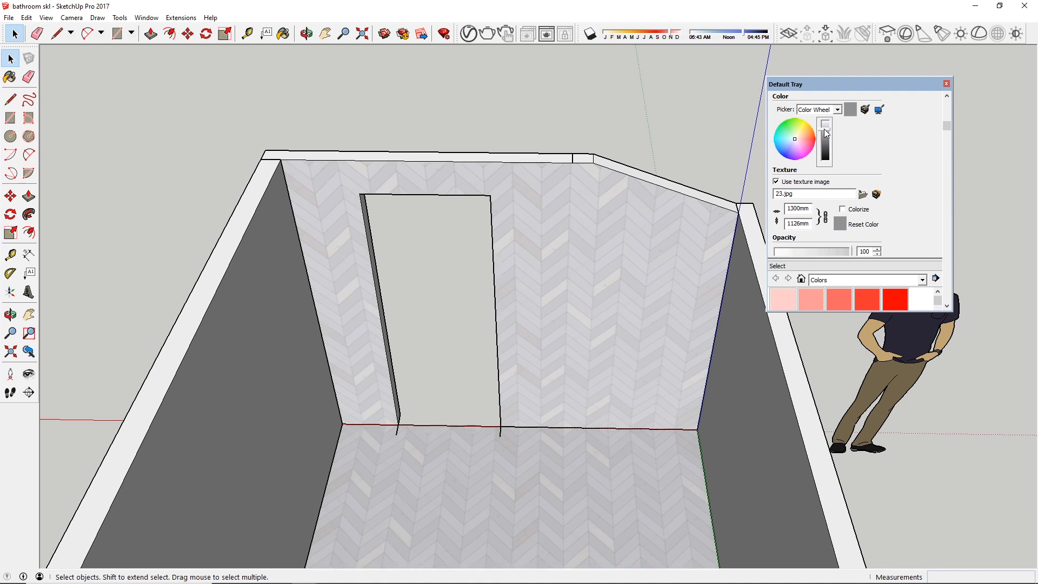
pyautogui.click(825, 137)
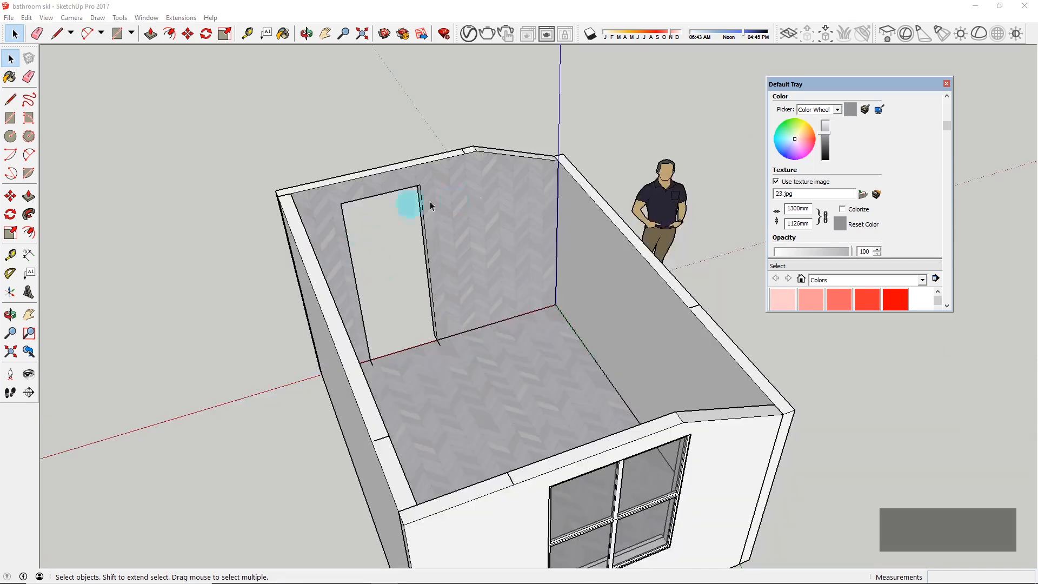
pyautogui.moveTo(430, 206); pyautogui.dragTo(546, 240, button='middle')
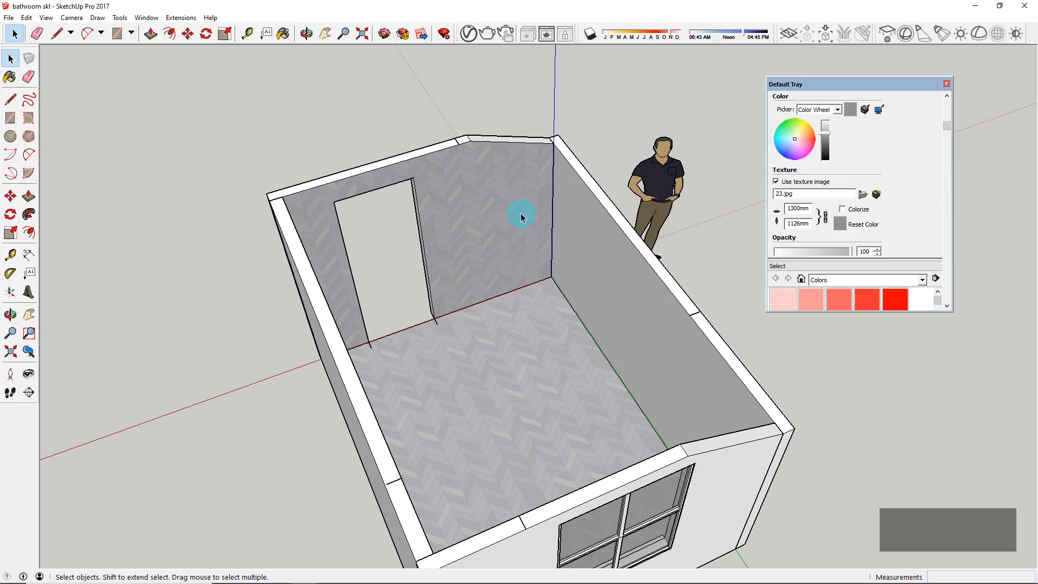
pyautogui.moveTo(504, 318); pyautogui.dragTo(451, 277, button='middle')
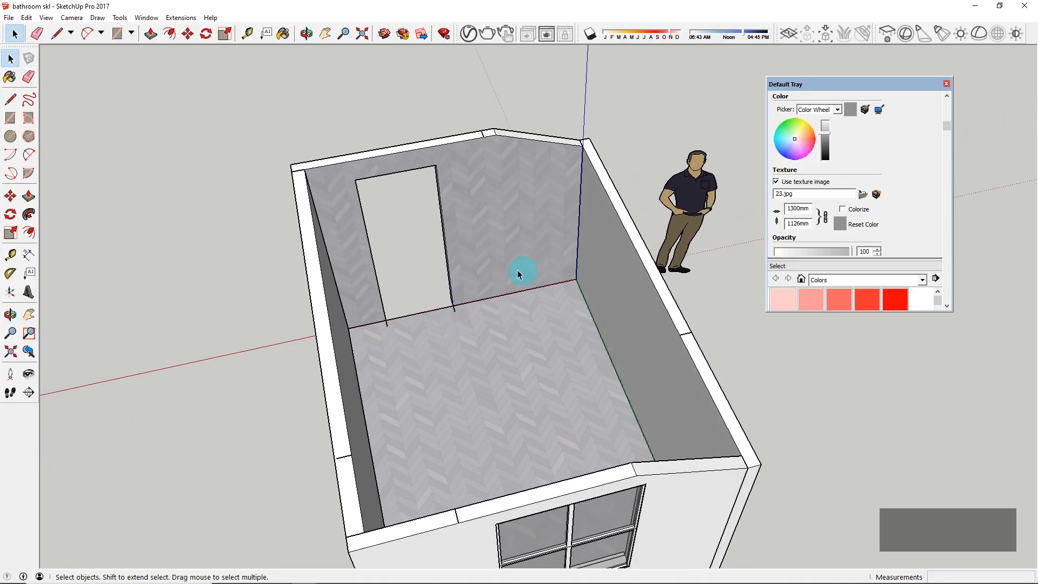
pyautogui.scroll(3, 476, 292)
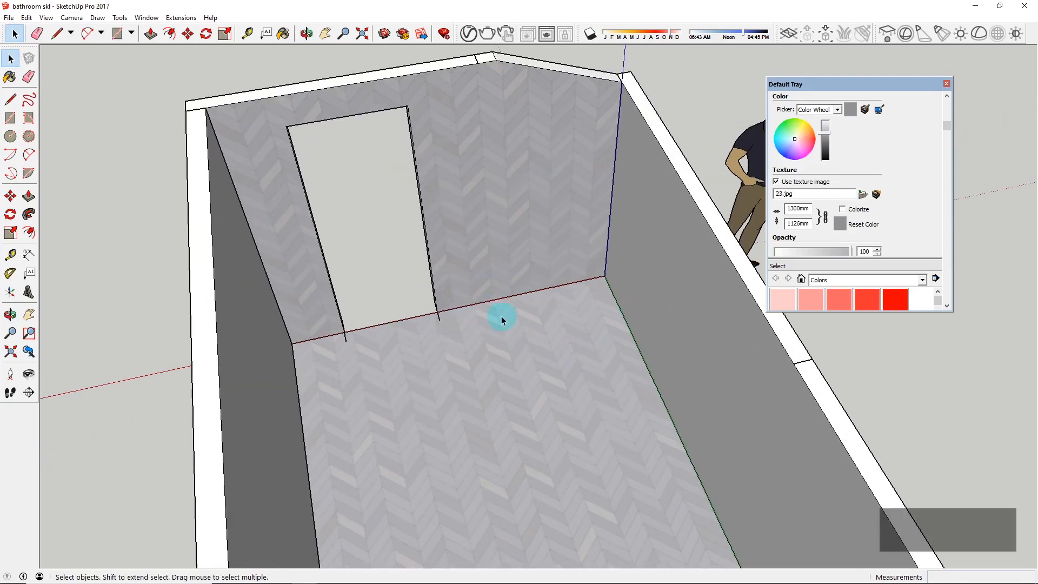
pyautogui.moveTo(504, 314); pyautogui.dragTo(518, 261, button='middle')
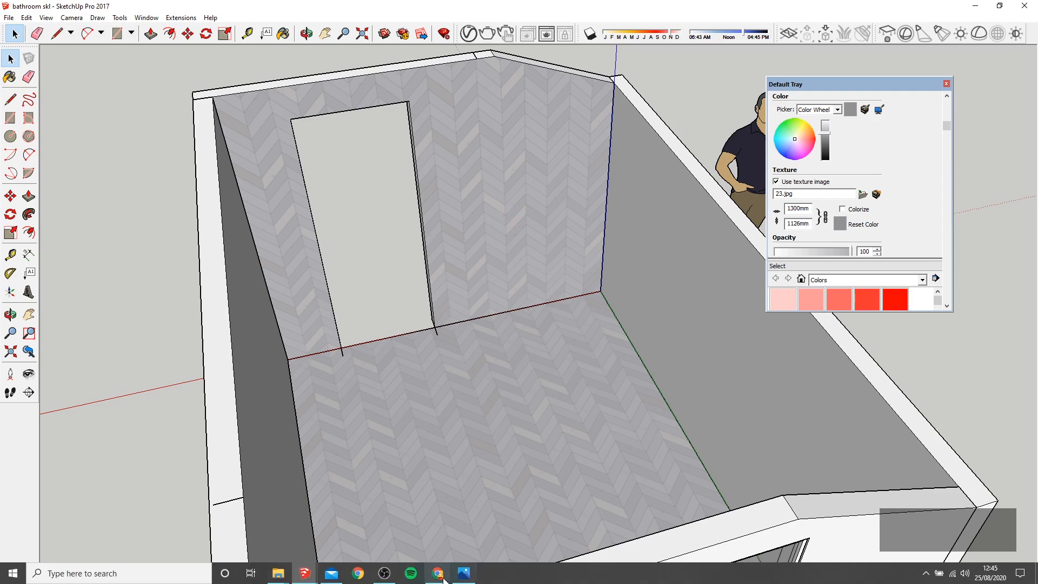
# Step: Switch to the browser to study the chevron tiles in the reference bathroom photos, and compare them with the tiled wall and floor in SketchUp
pyautogui.click(438, 574)
pyautogui.scroll(-6, 449, 320)
pyautogui.scroll(6, 281, 281)
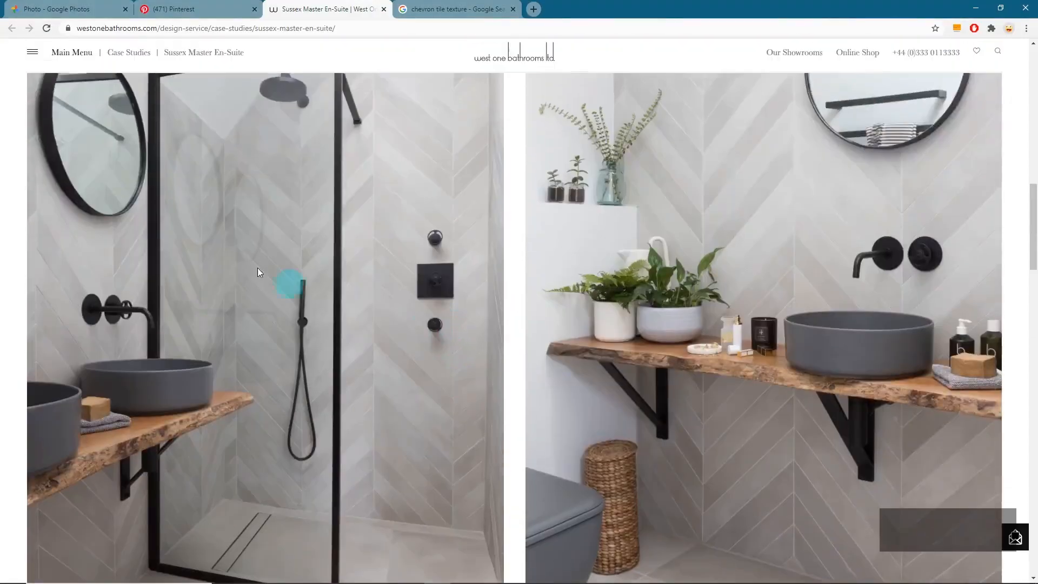
pyautogui.scroll(2, 213, 184)
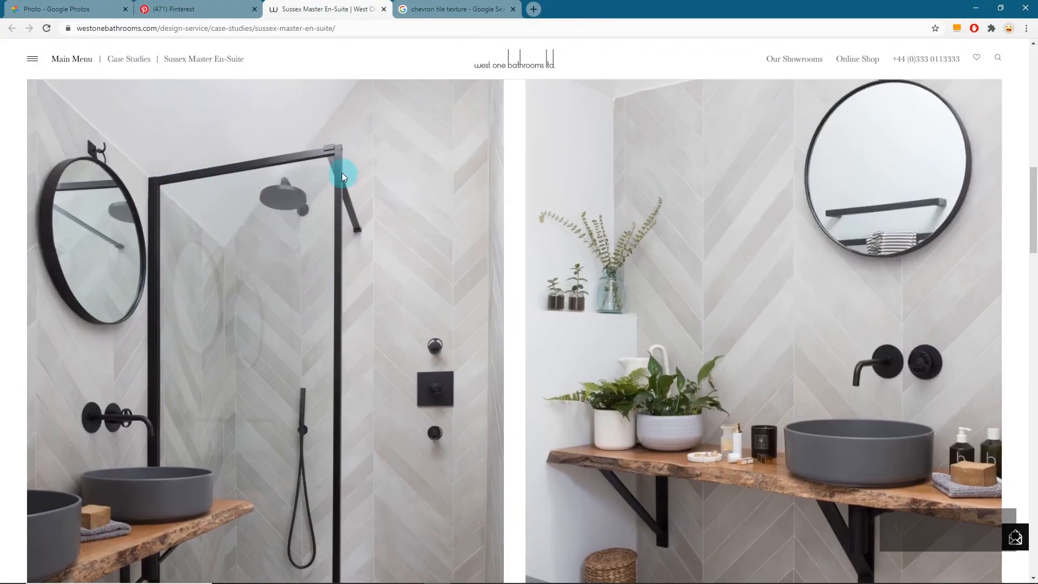
pyautogui.scroll(-4, 341, 177)
pyautogui.scroll(4, 329, 341)
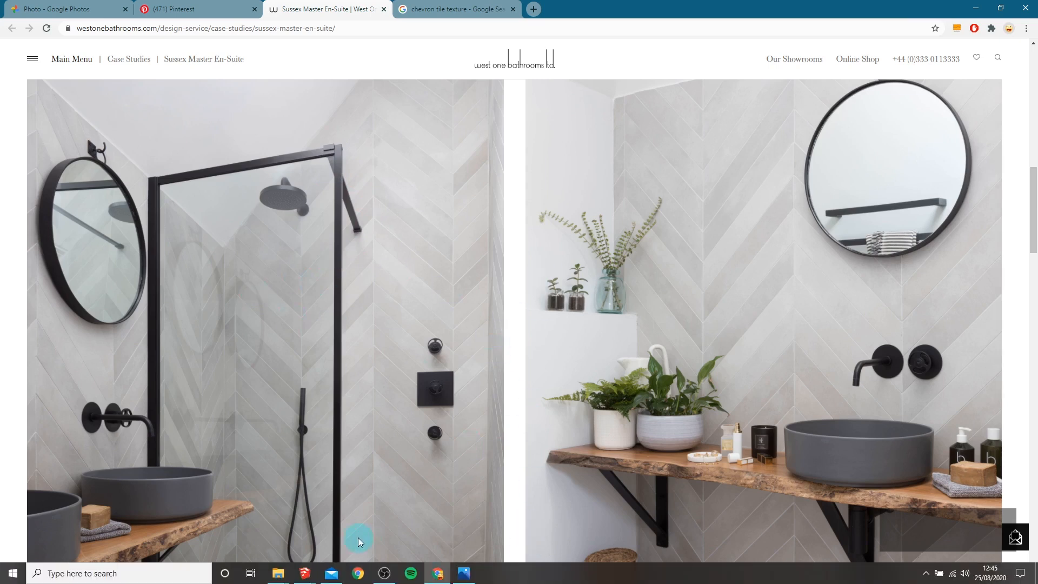
pyautogui.moveTo(305, 572)
pyautogui.click(270, 533)
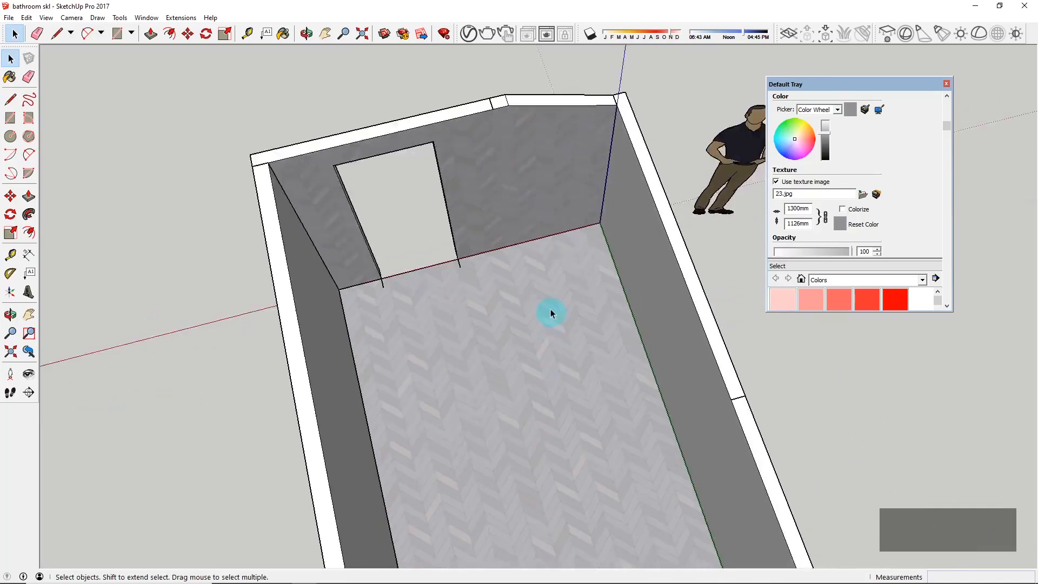
pyautogui.scroll(-3, 551, 313)
pyautogui.moveTo(551, 314); pyautogui.dragTo(526, 218, button='middle')
pyautogui.scroll(4, 526, 220)
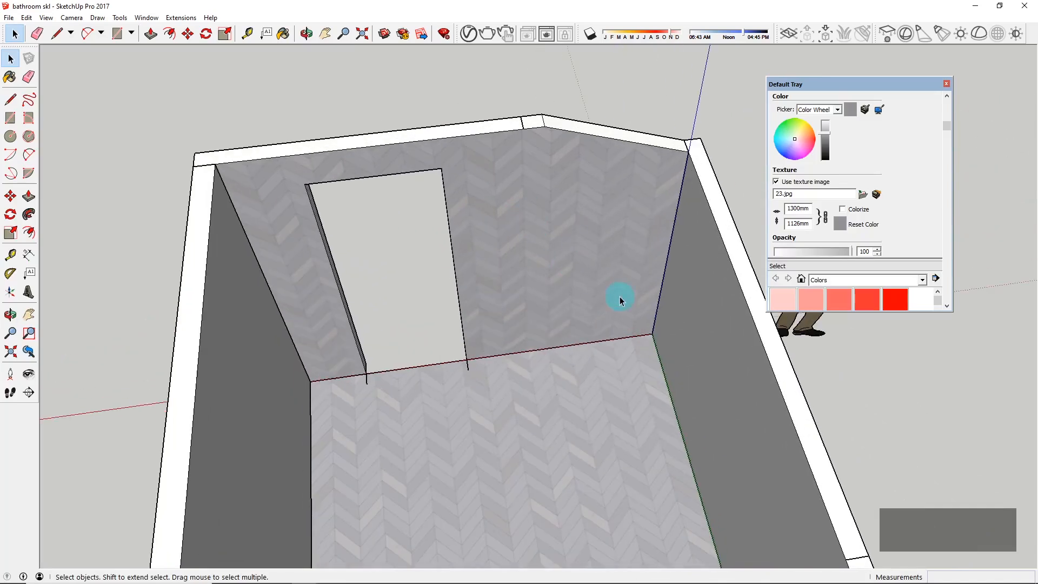
pyautogui.moveTo(471, 187); pyautogui.dragTo(473, 128, button='middle')
pyautogui.moveTo(518, 174); pyautogui.dragTo(471, 184, button='middle')
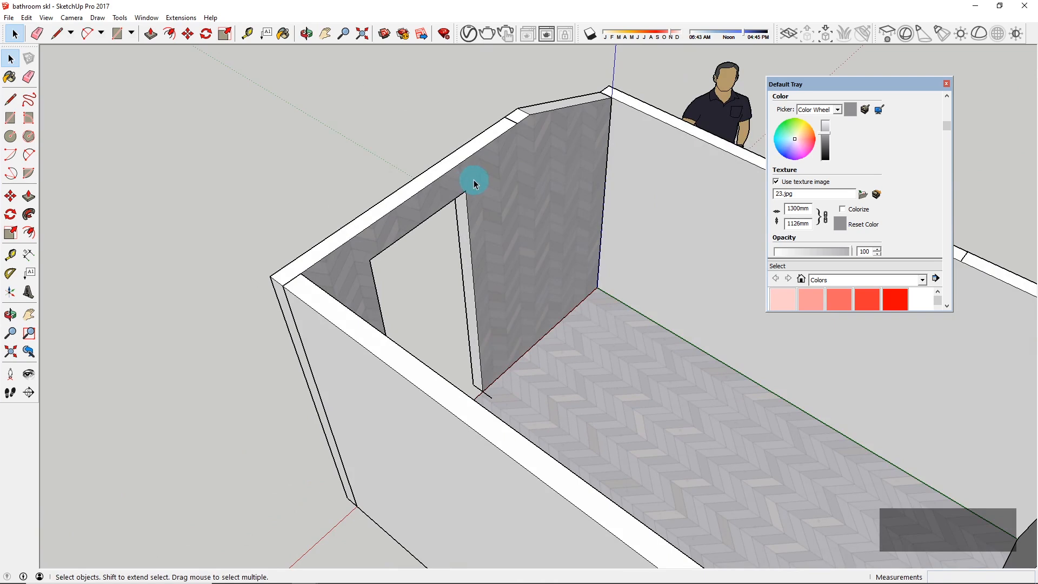
# Step: Draw a 1200 × 30 mm rectangle on the floor, starting at the doorway wall's base just beside the door opening
pyautogui.moveTo(589, 439); pyautogui.dragTo(498, 188, button='middle')
pyautogui.moveTo(558, 359); pyautogui.dragTo(544, 418, button='middle')
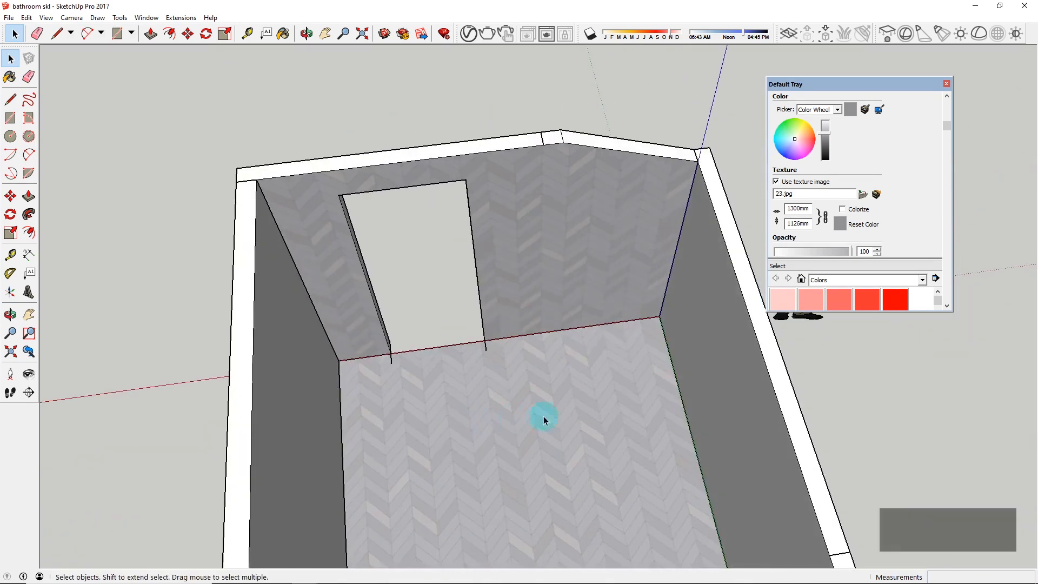
pyautogui.scroll(2, 546, 418)
pyautogui.press('r')
pyautogui.scroll(6, 499, 316)
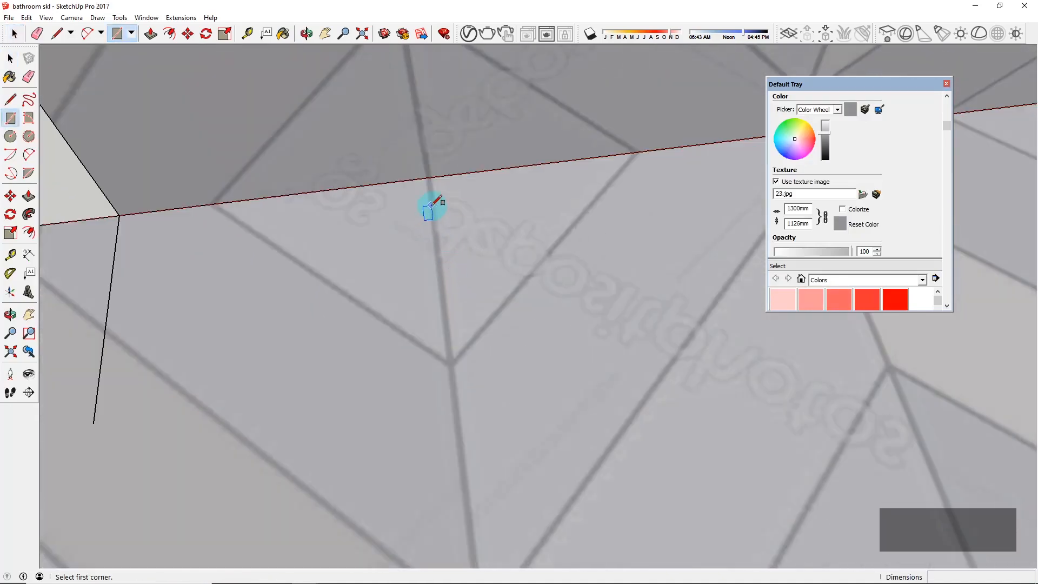
pyautogui.click(428, 182)
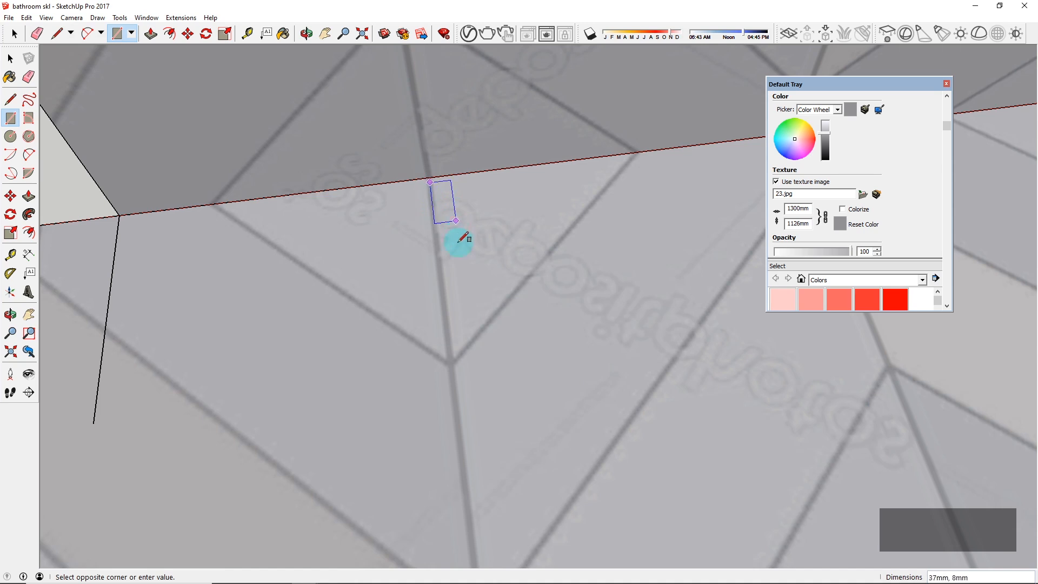
pyautogui.scroll(-6, 460, 239)
pyautogui.scroll(-5, 466, 368)
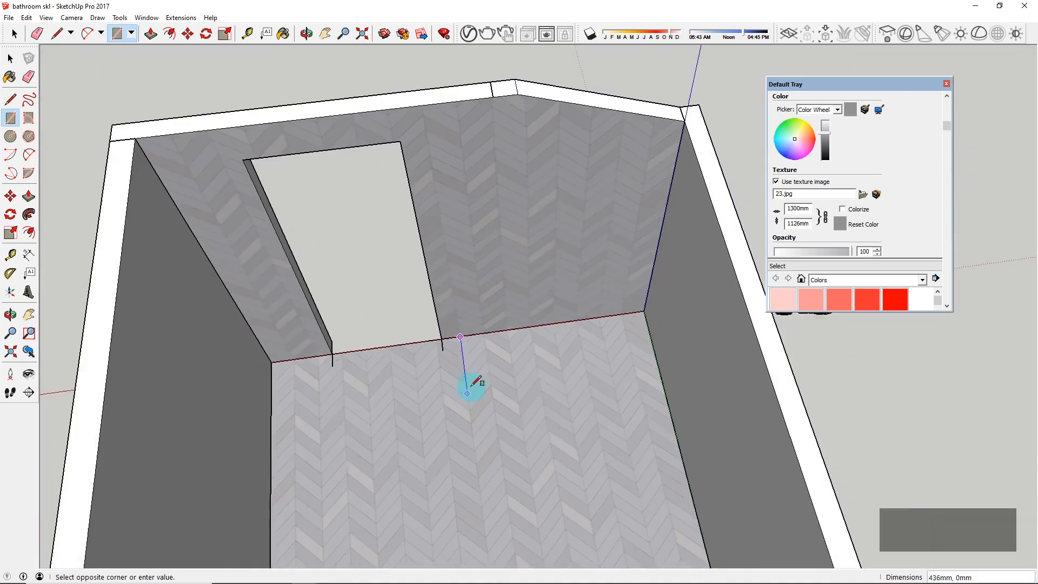
pyautogui.scroll(3, 504, 366)
pyautogui.scroll(2, 488, 428)
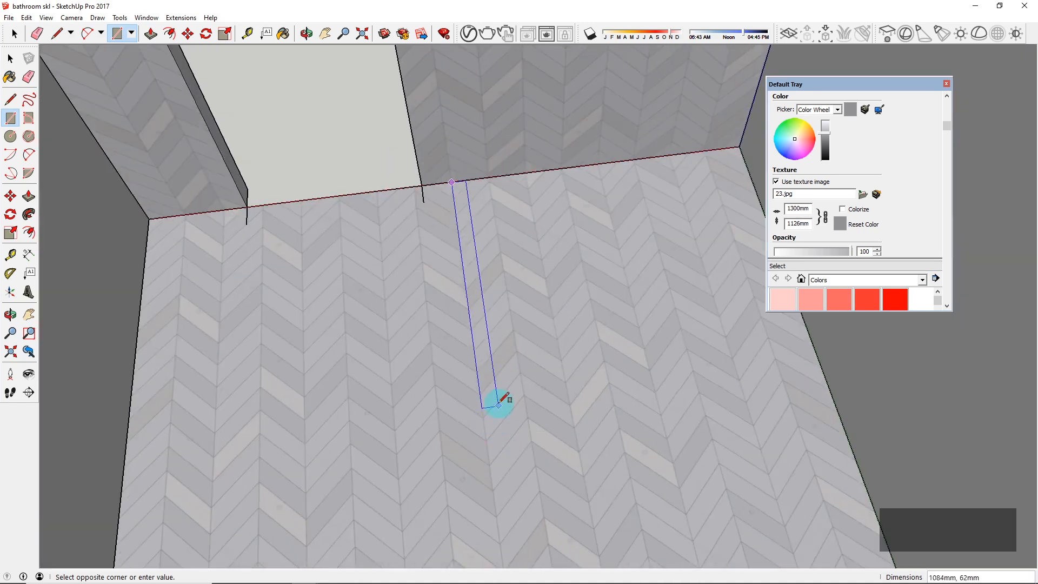
pyautogui.scroll(1, 495, 406)
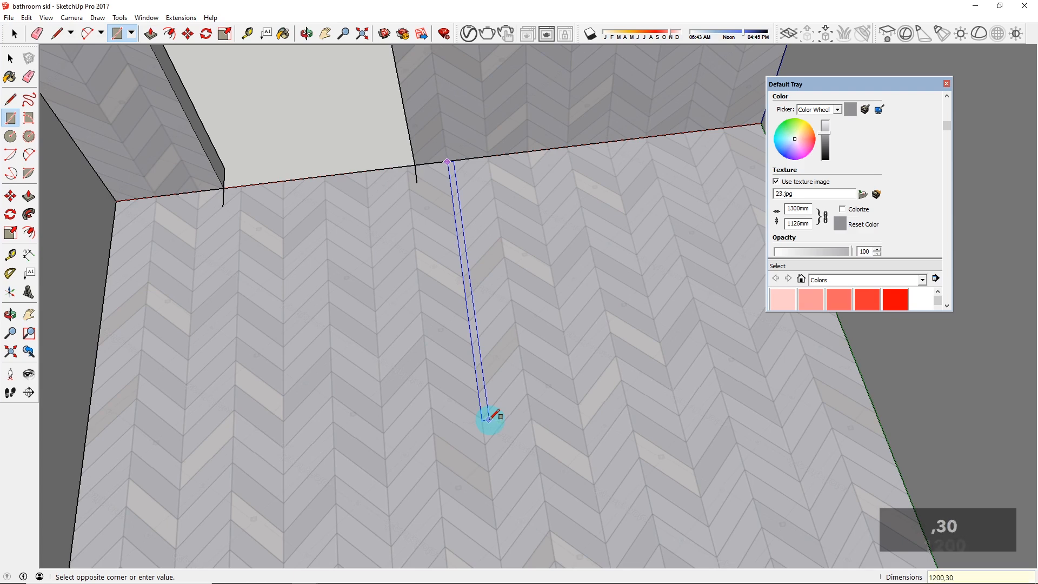
pyautogui.press('Return')
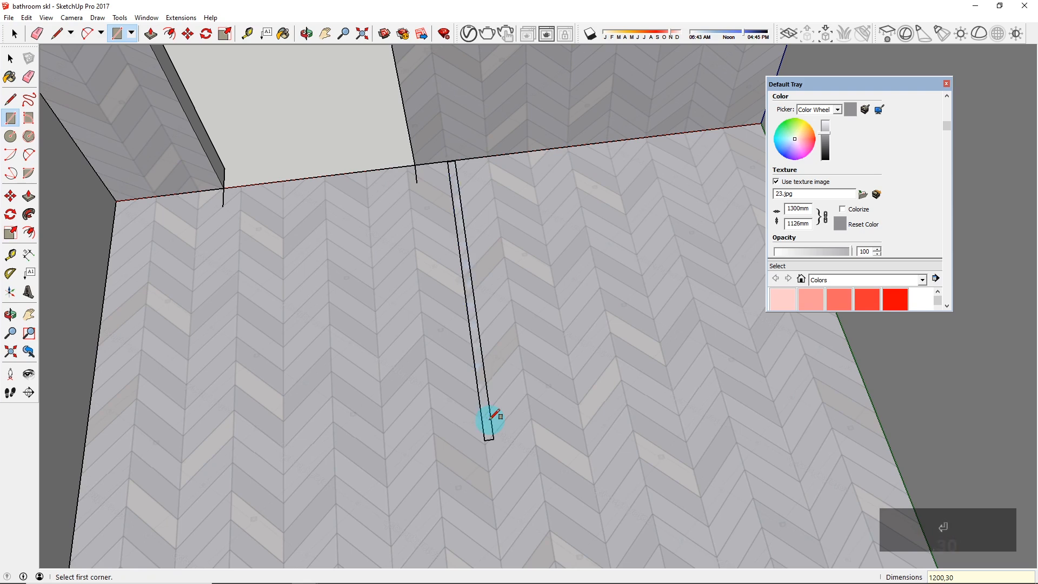
# Step: Group the thin floor rectangle and extrude it 2000 mm upwards inside the group to form a partition panel
pyautogui.press('space')
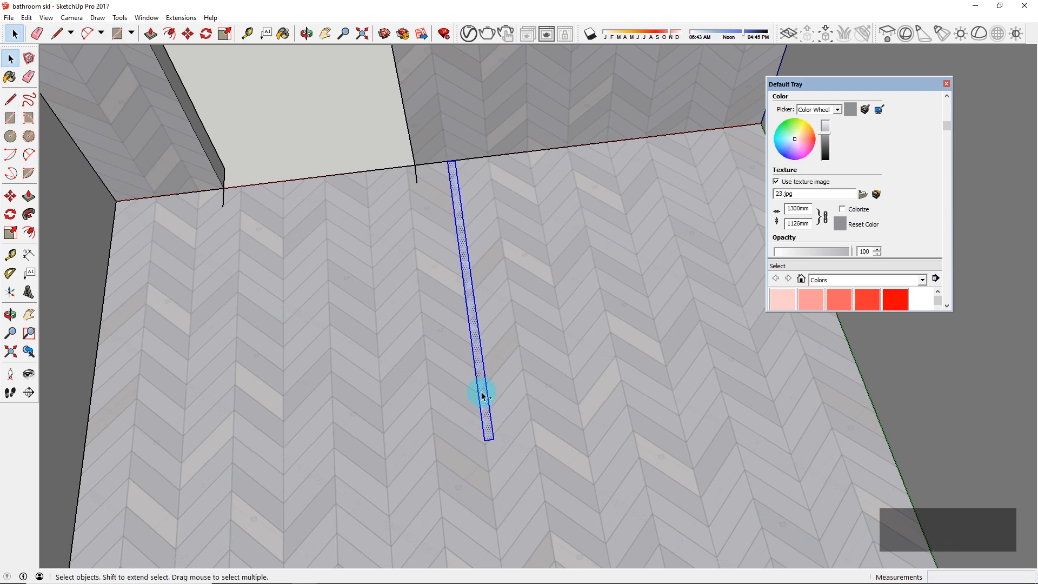
pyautogui.hotkey('ctrl', 'g')
pyautogui.scroll(-3, 456, 358)
pyautogui.scroll(1, 469, 354)
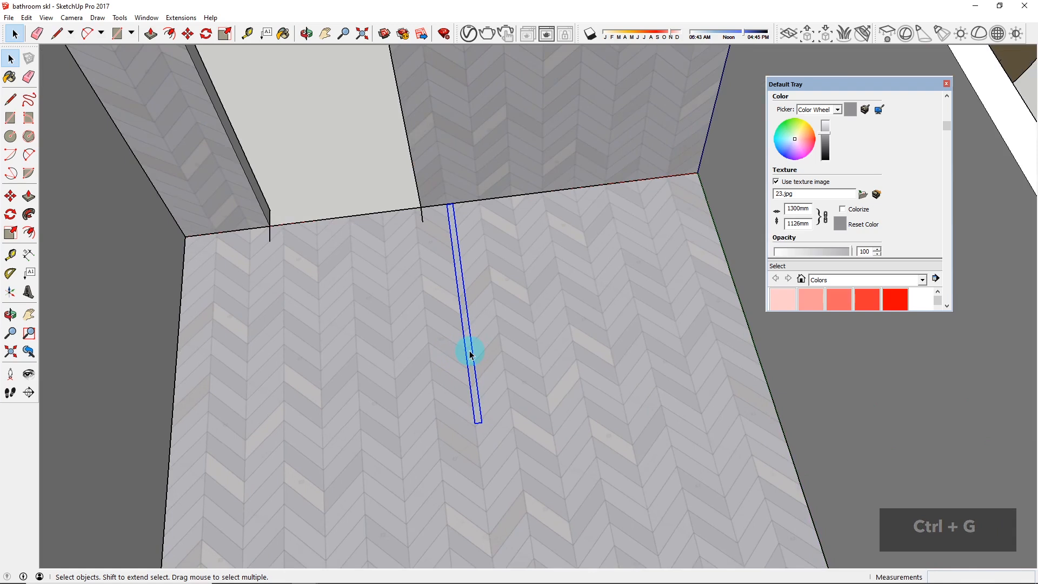
pyautogui.doubleClick(469, 354)
pyautogui.press('p')
pyautogui.scroll(-2, 469, 355)
pyautogui.scroll(-3, 469, 354)
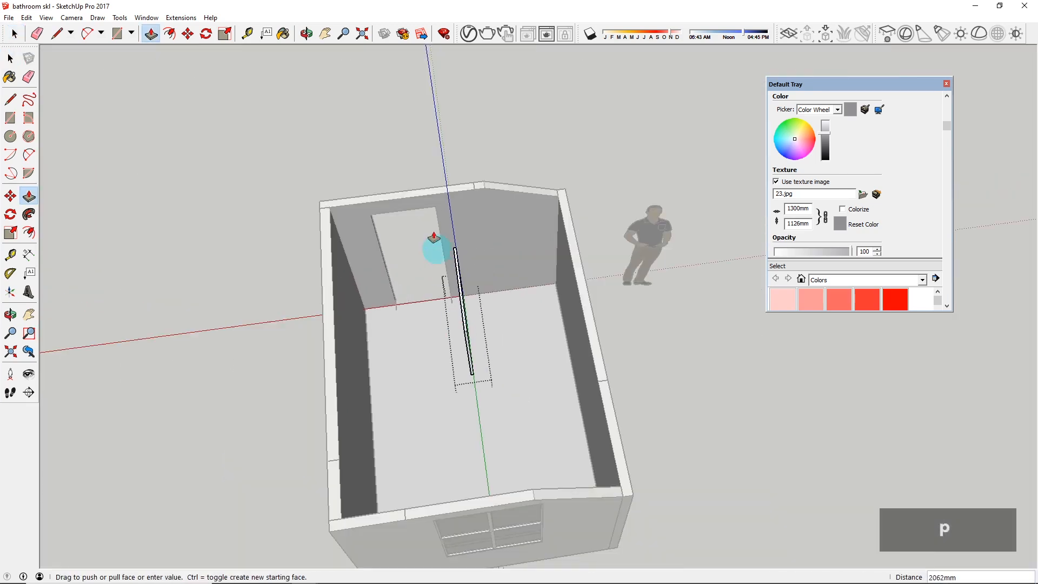
pyautogui.click(435, 209)
pyautogui.scroll(6, 422, 258)
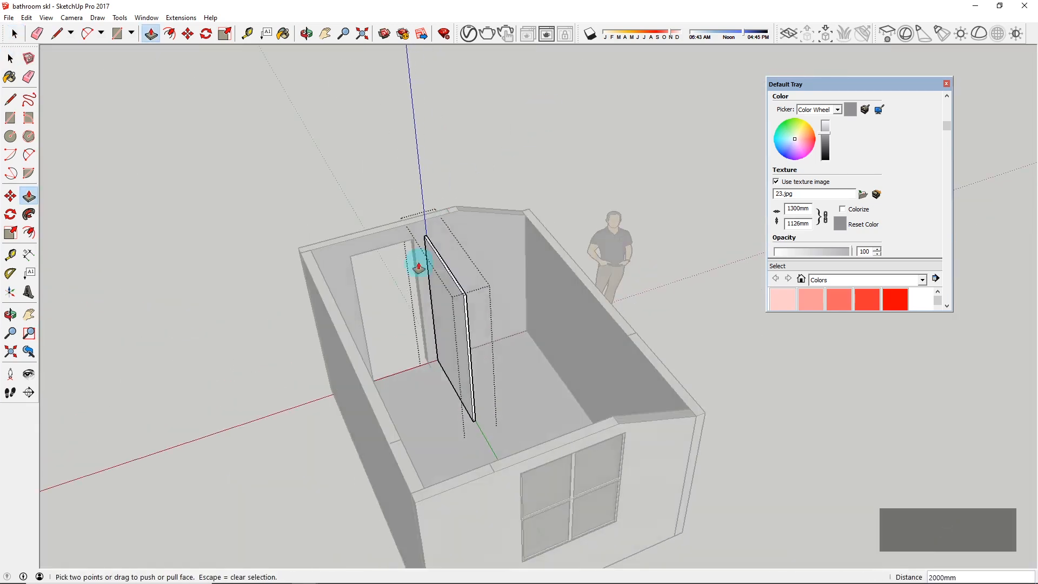
# Step: Raise the partition panel's top face by about another 102 mm and leave the group
pyautogui.click(432, 248)
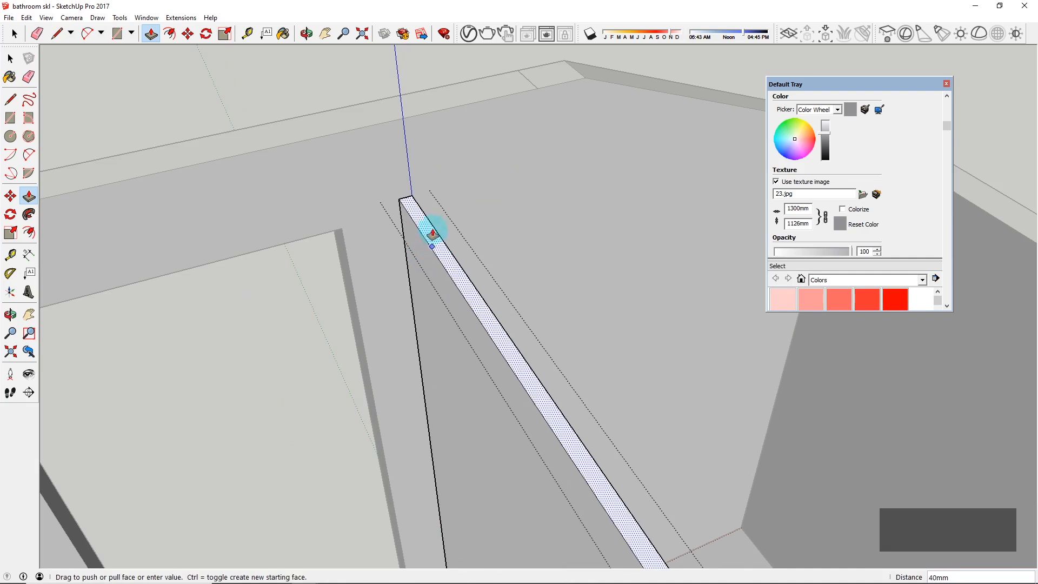
pyautogui.click(433, 205)
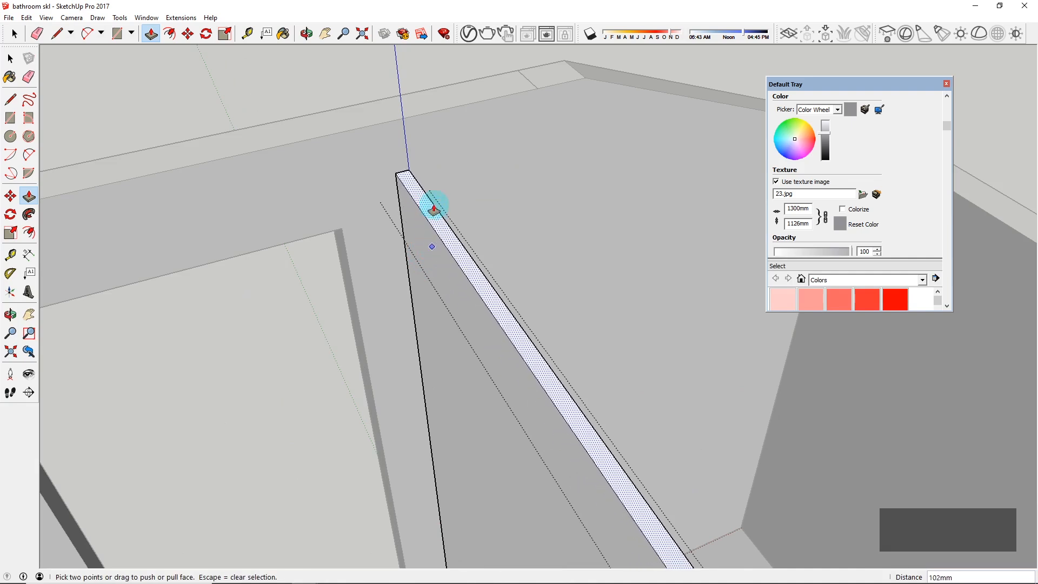
pyautogui.scroll(-3, 437, 206)
pyautogui.press('space')
pyautogui.click(449, 108)
# Step: Shorten the partition panel by pushing its free vertical end face inwards within the group, and leave the group
pyautogui.scroll(-4, 422, 183)
pyautogui.moveTo(453, 260); pyautogui.dragTo(509, 330, button='middle')
pyautogui.scroll(4, 509, 328)
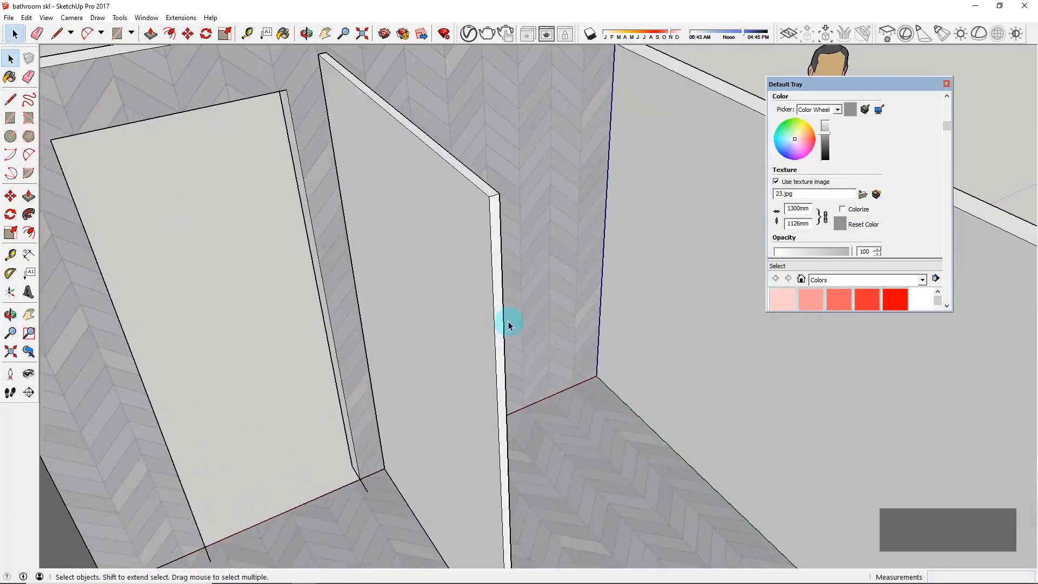
pyautogui.doubleClick(500, 319)
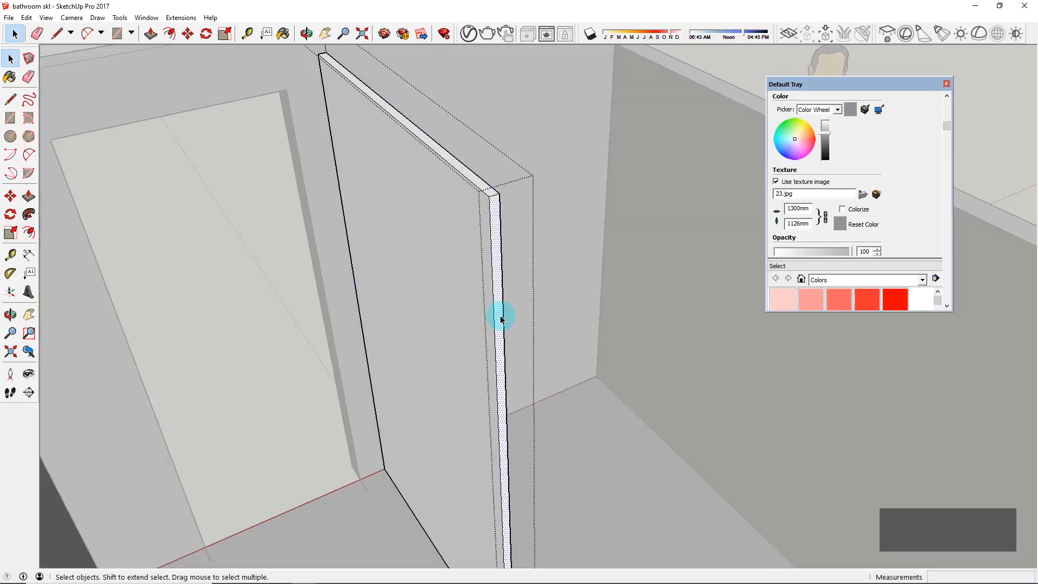
pyautogui.press('p')
pyautogui.click(499, 316)
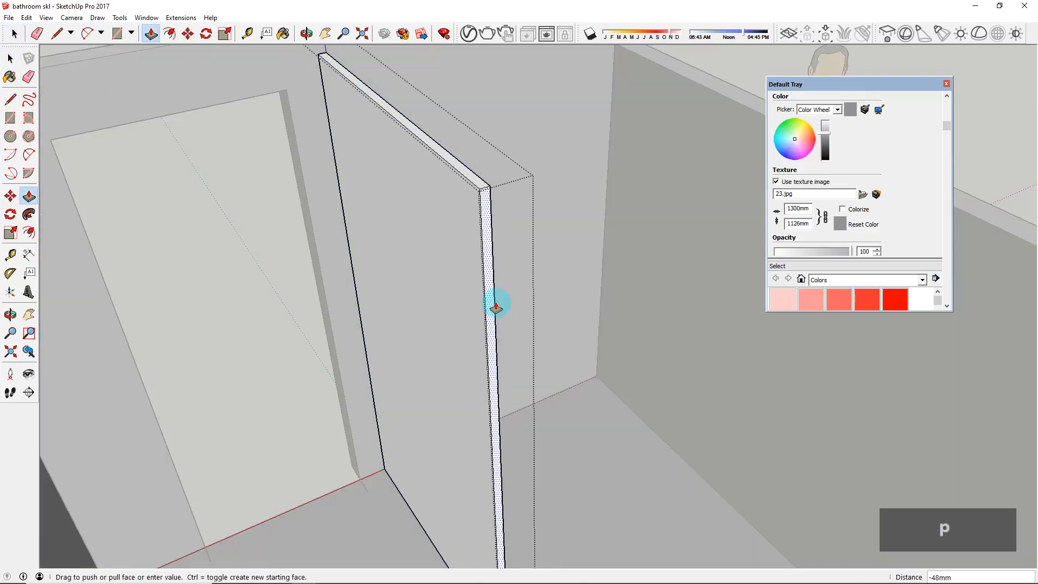
pyautogui.press('Return')
pyautogui.scroll(-5, 494, 301)
pyautogui.moveTo(494, 301); pyautogui.dragTo(712, 397, button='middle')
pyautogui.press('space')
pyautogui.scroll(2, 577, 326)
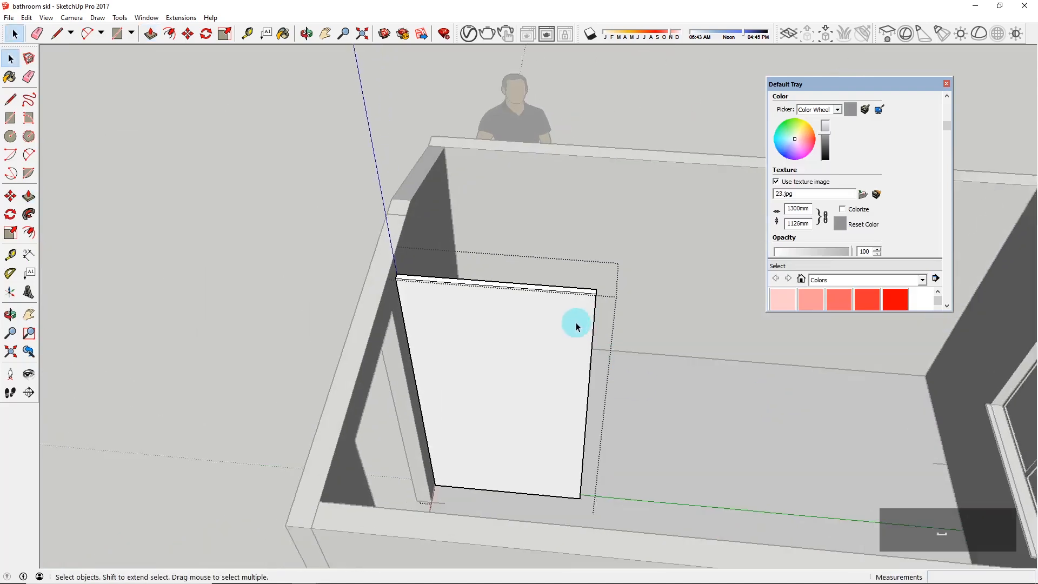
pyautogui.scroll(-2, 630, 378)
pyautogui.click(319, 204)
# Step: Offset the outline of the partition panel's large side face 30 mm inwards within the group
pyautogui.moveTo(569, 367); pyautogui.dragTo(523, 338, button='middle')
pyautogui.click(524, 340)
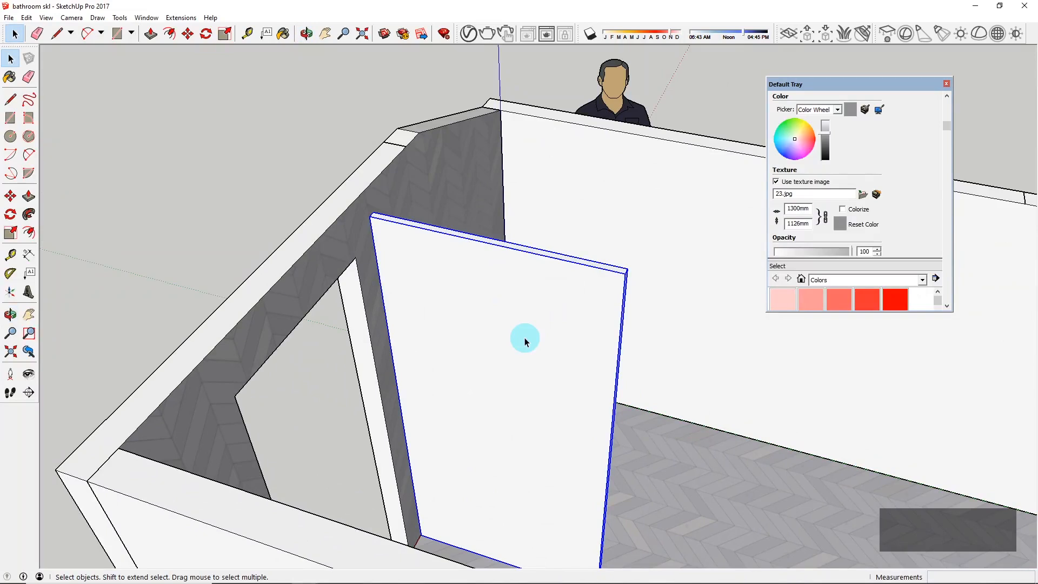
pyautogui.doubleClick(525, 341)
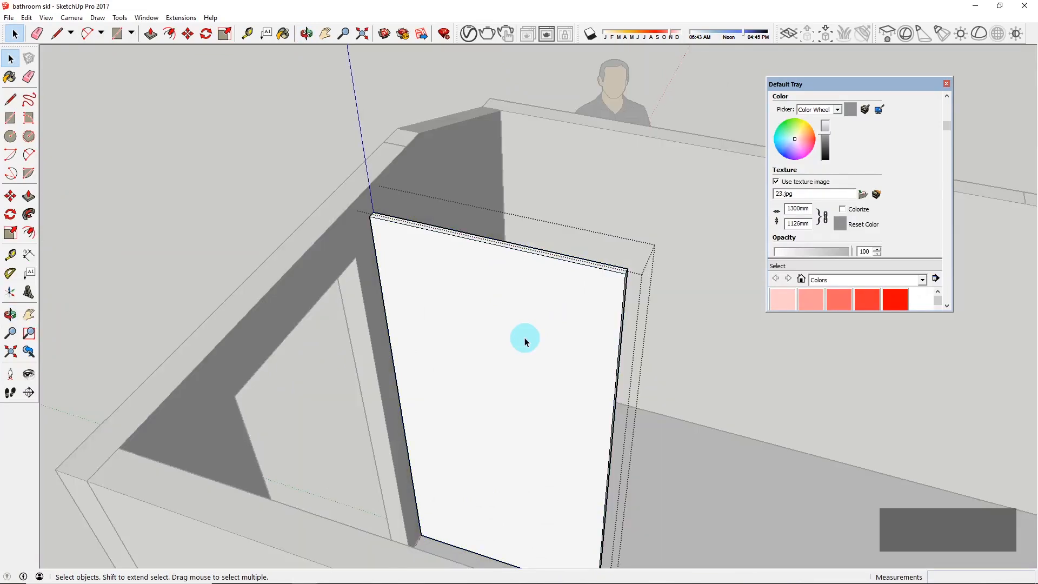
pyautogui.scroll(2, 523, 341)
pyautogui.click(524, 341)
pyautogui.scroll(-2, 500, 310)
pyautogui.moveTo(507, 333); pyautogui.dragTo(459, 316, button='middle')
pyautogui.click(29, 233)
pyautogui.click(446, 232)
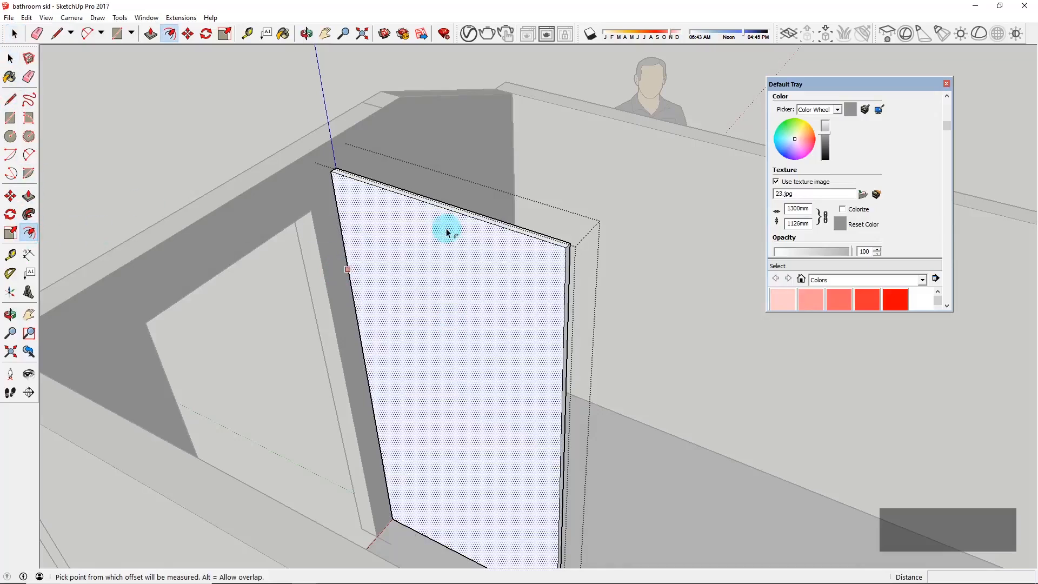
pyautogui.moveTo(447, 226); pyautogui.dragTo(442, 219)
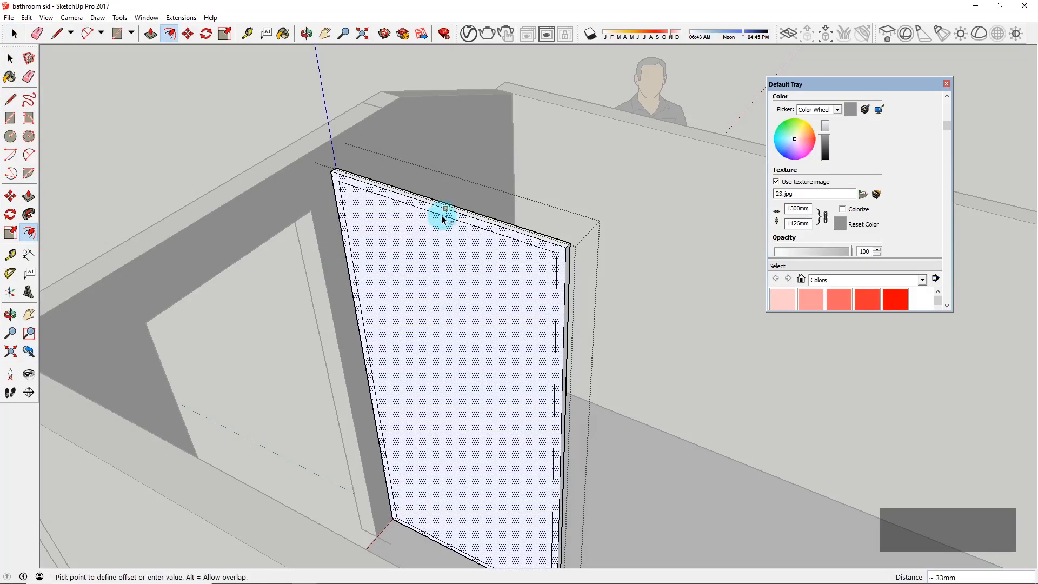
pyautogui.write('30')
pyautogui.press('Return')
# Step: Push the inner face 30 mm through the panel to leave an open frame, and leave the group
pyautogui.press('space')
pyautogui.click(454, 254)
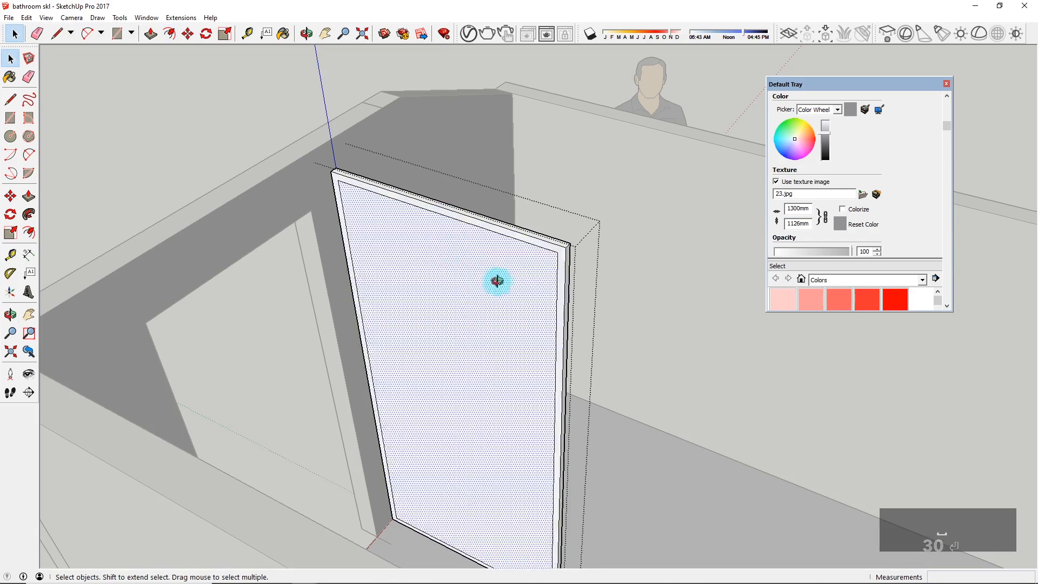
pyautogui.scroll(3, 457, 295)
pyautogui.press('p')
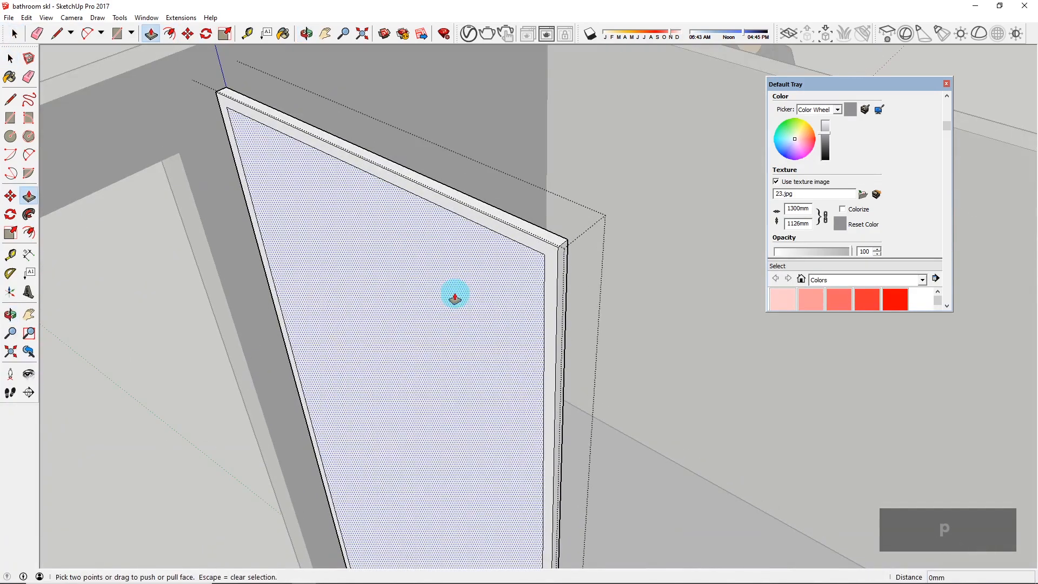
pyautogui.click(455, 293)
pyautogui.click(552, 241)
pyautogui.scroll(-5, 552, 242)
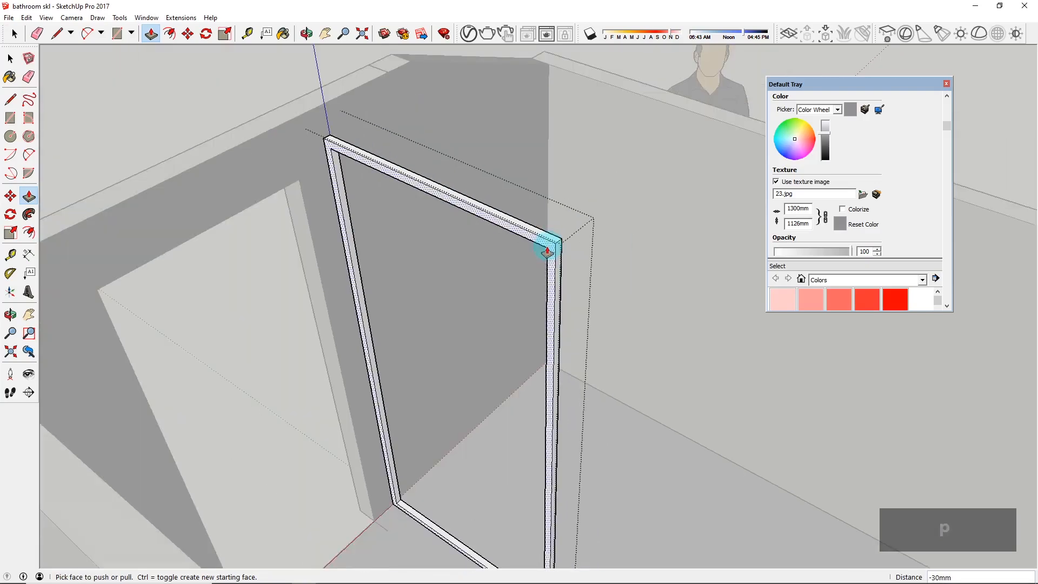
pyautogui.press('space')
pyautogui.press('Escape')
# Step: Draw a narrow rectangle along the full length of the frame's bottom rail, on its upper face
pyautogui.scroll(-2, 551, 243)
pyautogui.moveTo(678, 378); pyautogui.dragTo(713, 449, button='middle')
pyautogui.scroll(-2, 454, 339)
pyautogui.scroll(5, 432, 409)
pyautogui.scroll(-4, 438, 409)
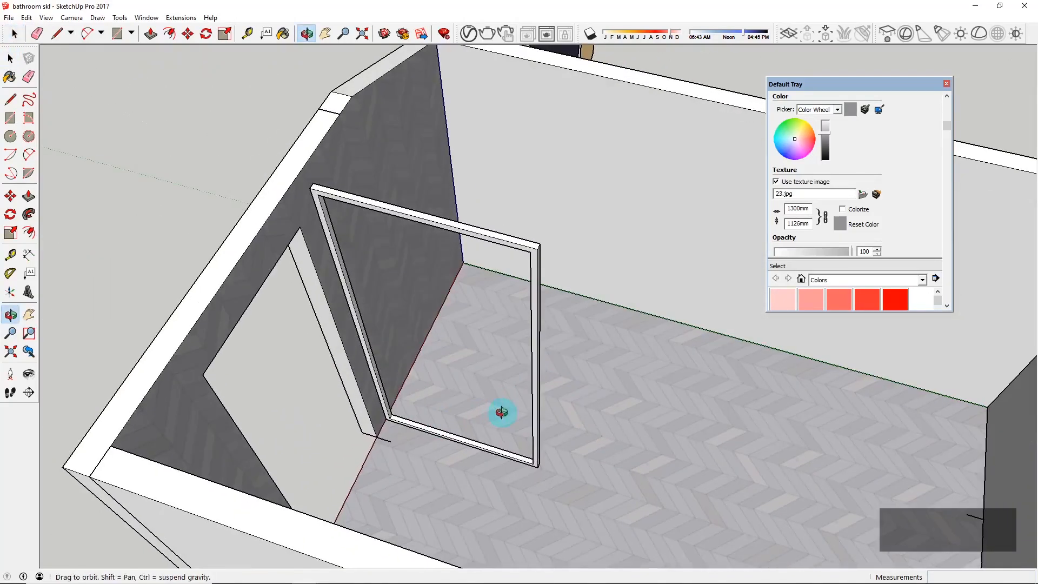
pyautogui.scroll(5, 407, 449)
pyautogui.scroll(-4, 403, 404)
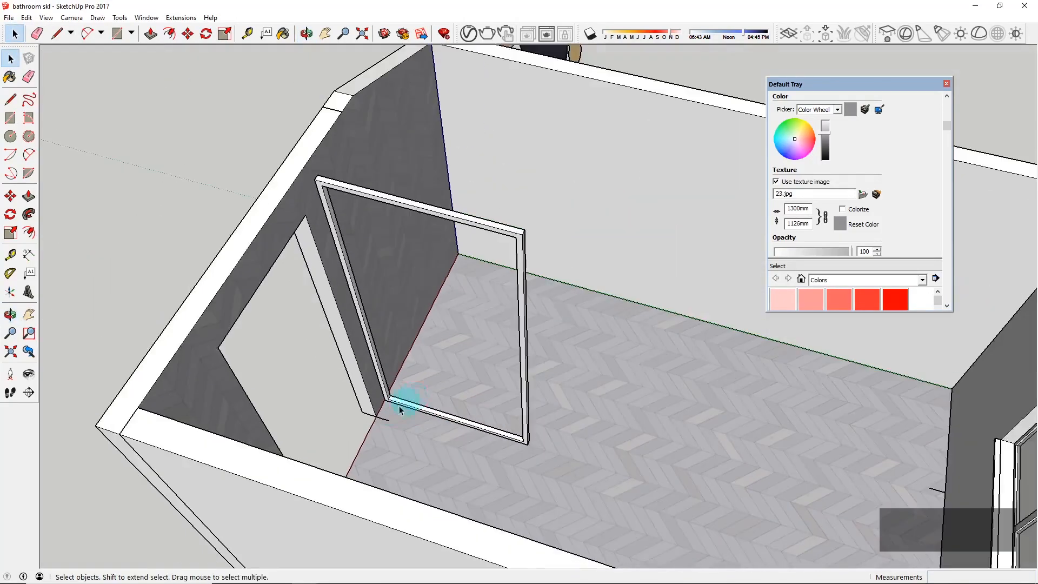
pyautogui.scroll(7, 398, 406)
pyautogui.press('r')
pyautogui.scroll(3, 400, 343)
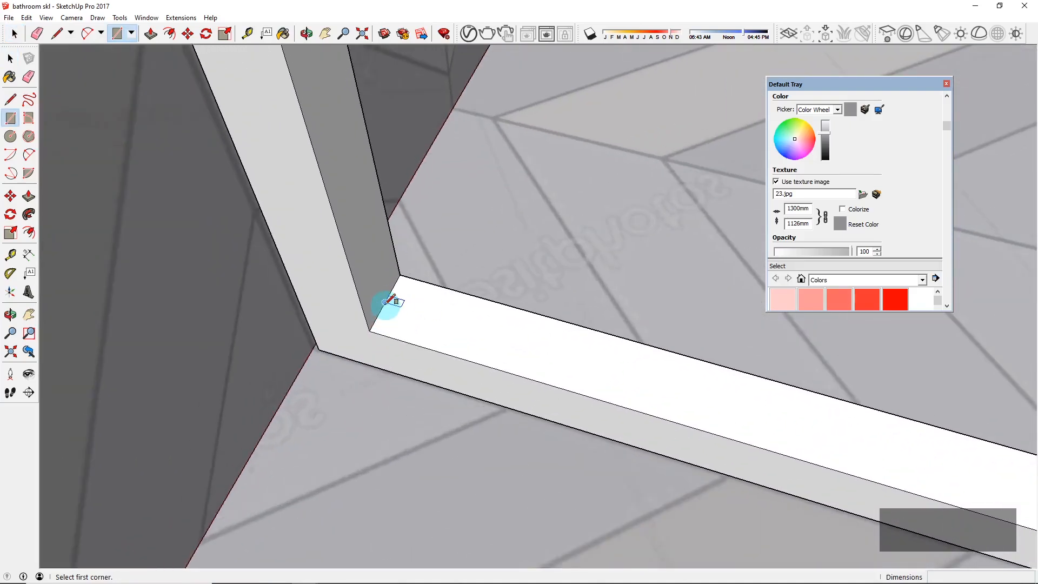
pyautogui.scroll(-3, 388, 301)
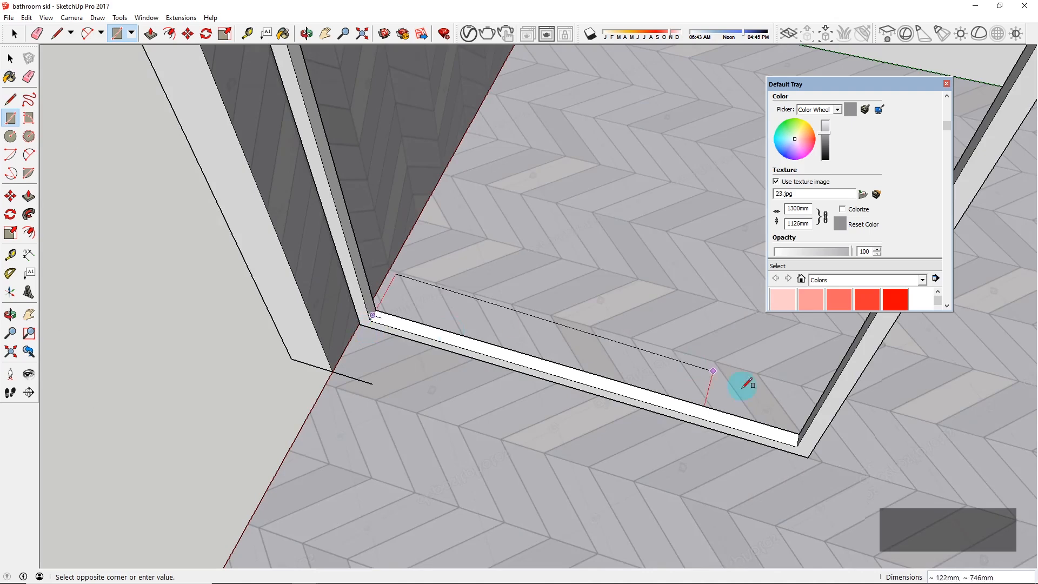
pyautogui.scroll(5, 806, 439)
pyautogui.click(794, 454)
# Step: Move the narrow rectangle across the bottom rail to centre it within the frame's thickness
pyautogui.press('space')
pyautogui.click(776, 444)
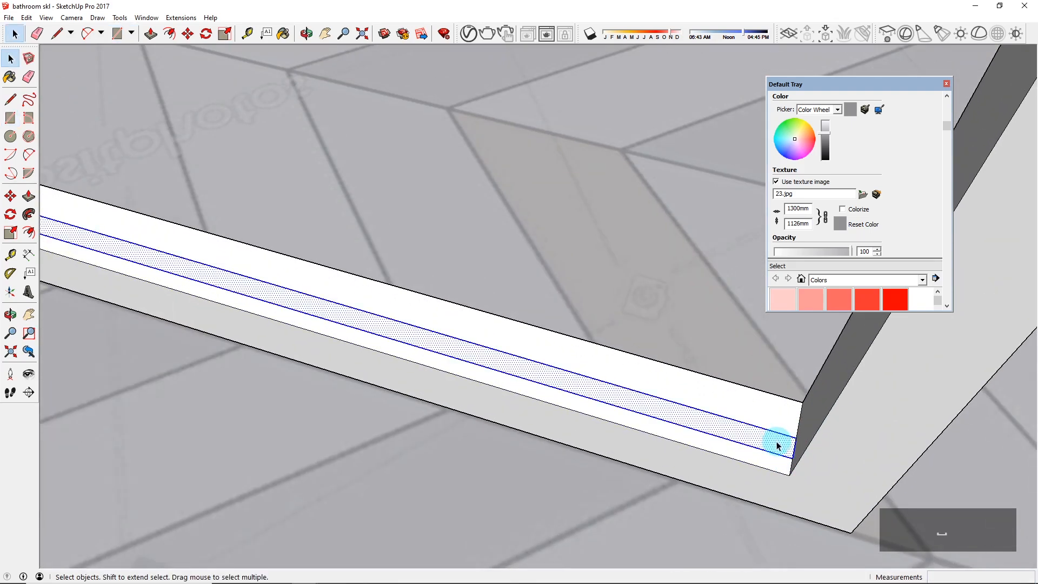
pyautogui.press('m')
pyautogui.scroll(1, 789, 446)
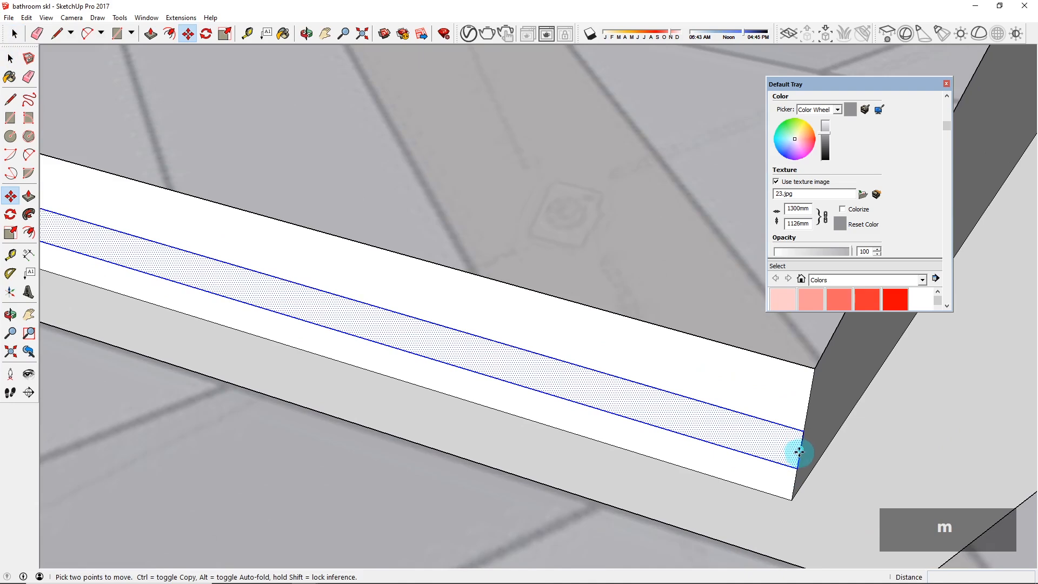
pyautogui.click(799, 451)
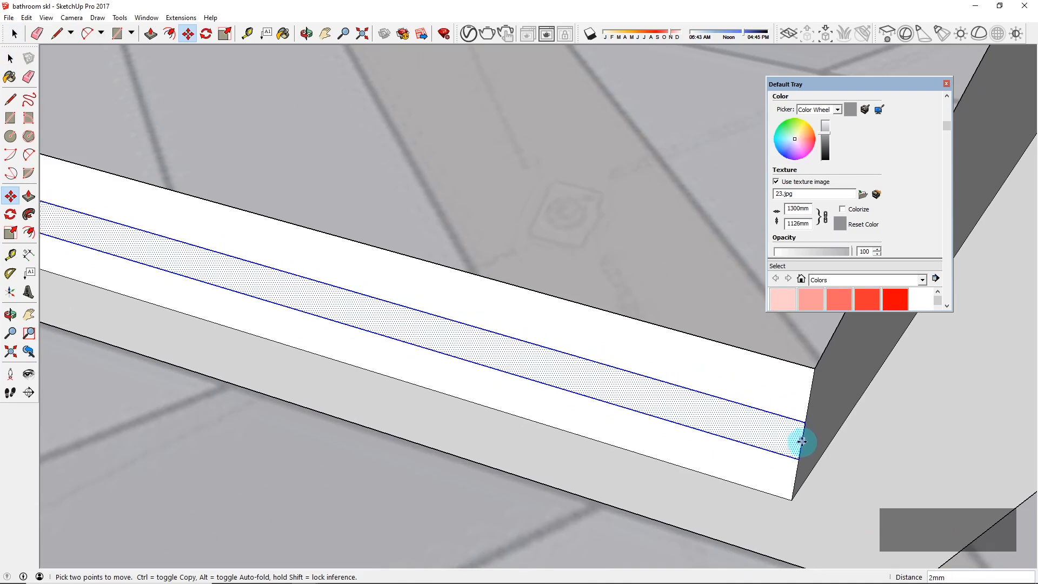
pyautogui.press('space')
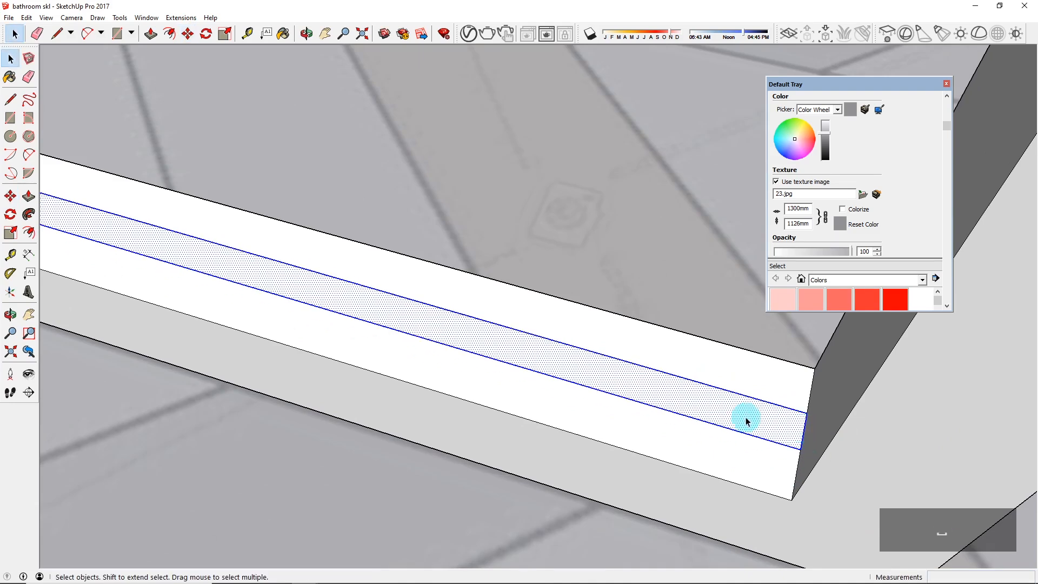
# Step: Group the narrow rectangle and extrude it up to the underside of the frame's top rail as a pane
pyautogui.hotkey('ctrl', 'g')
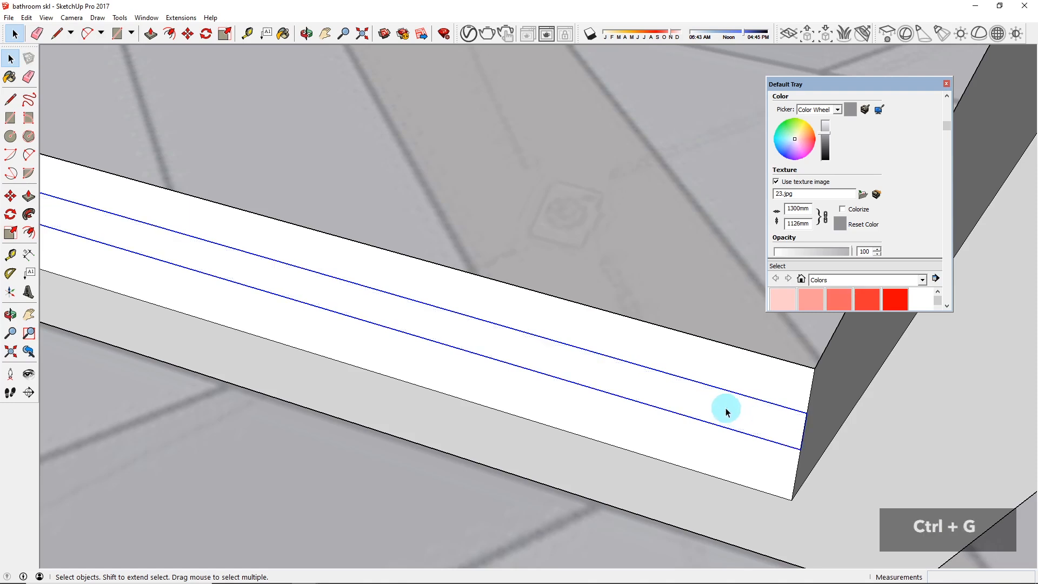
pyautogui.doubleClick(726, 412)
pyautogui.click(726, 412)
pyautogui.press('p')
pyautogui.scroll(-4, 725, 412)
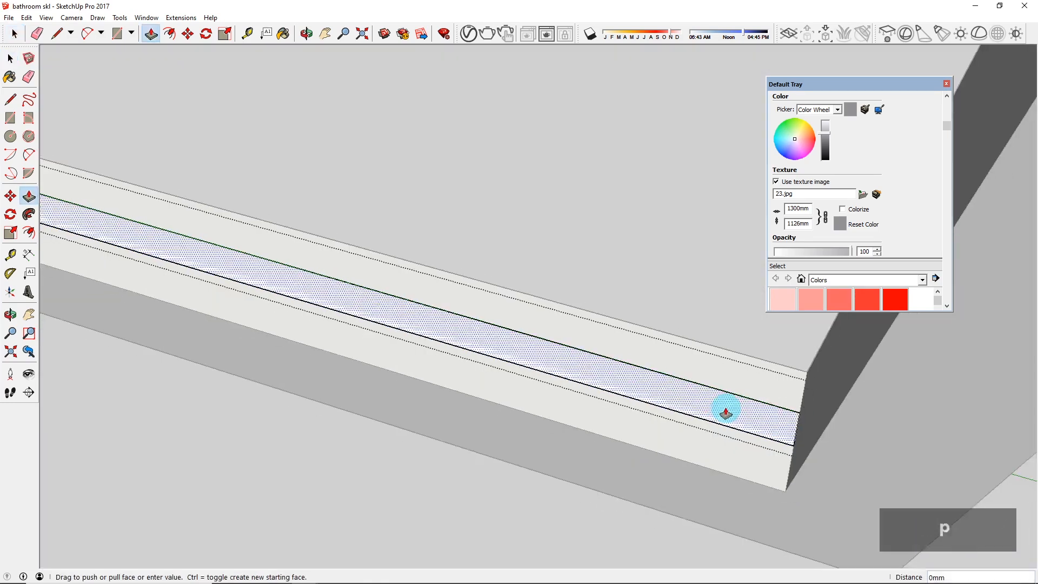
pyautogui.click(725, 412)
pyautogui.scroll(-5, 378, 372)
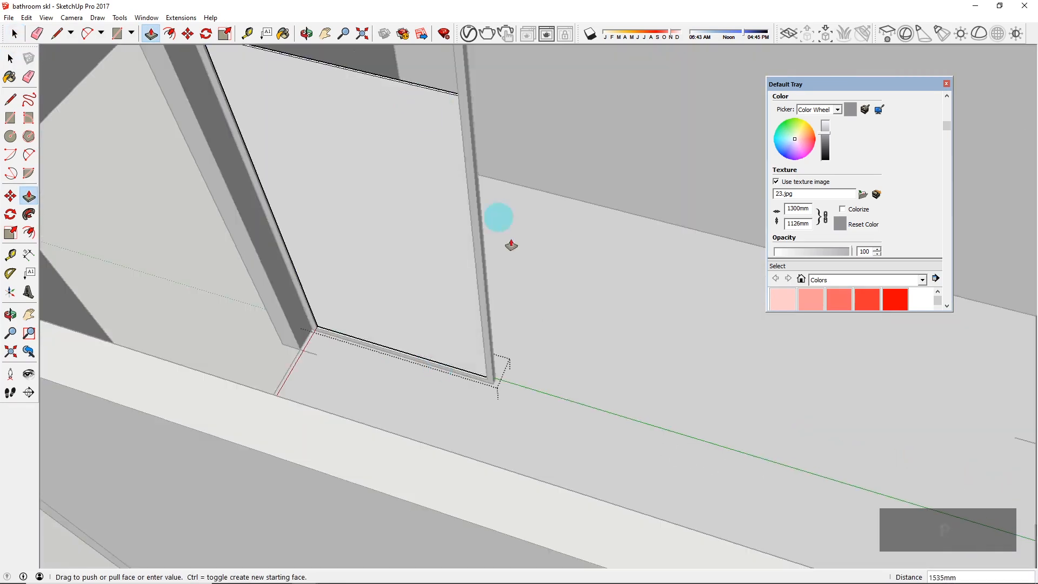
pyautogui.scroll(-3, 602, 452)
pyautogui.scroll(4, 602, 451)
pyautogui.scroll(3, 537, 296)
pyautogui.scroll(-2, 568, 264)
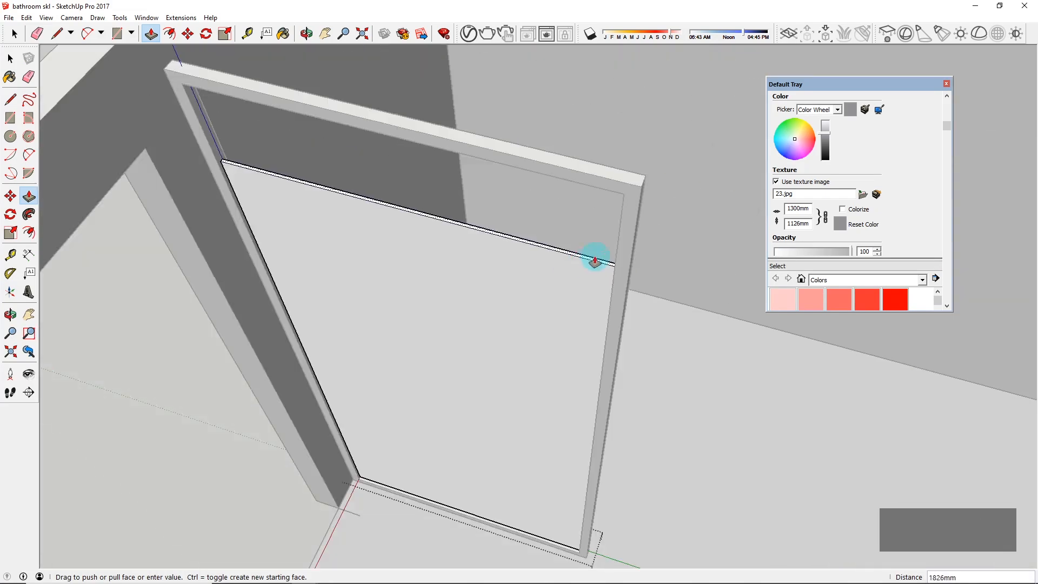
pyautogui.click(622, 202)
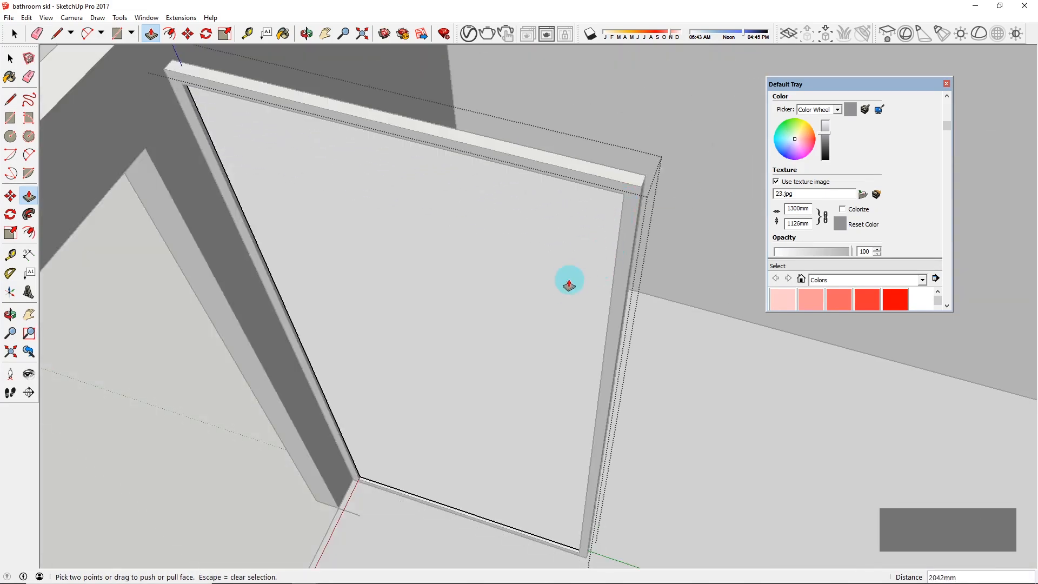
pyautogui.press('space')
pyautogui.press('Escape')
# Step: Sample the window's Translucent Glass Gray material and paint the partition pane with it
pyautogui.scroll(-4, 567, 274)
pyautogui.moveTo(560, 278)
pyautogui.mouseDown(button='middle')
pyautogui.moveTo(598, 326)
pyautogui.moveTo(501, 251)
pyautogui.moveTo(493, 266)
pyautogui.moveTo(788, 301)
pyautogui.moveTo(521, 366)
pyautogui.moveTo(834, 443)
pyautogui.mouseUp(button='middle')
pyautogui.scroll(-3, 460, 247)
pyautogui.press('b')
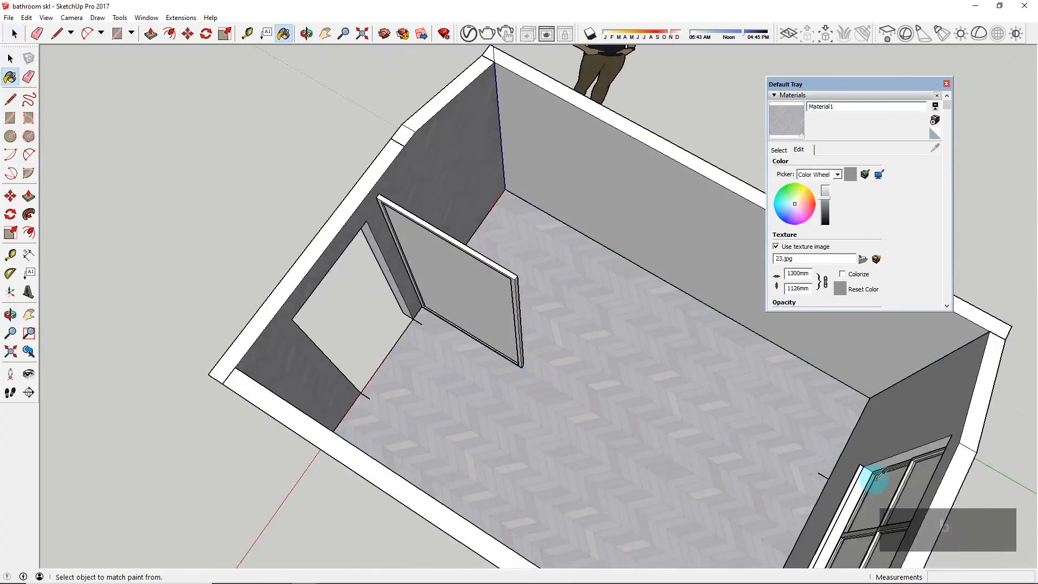
pyautogui.keyDown('alt'); pyautogui.click(886, 481); pyautogui.keyUp('alt')
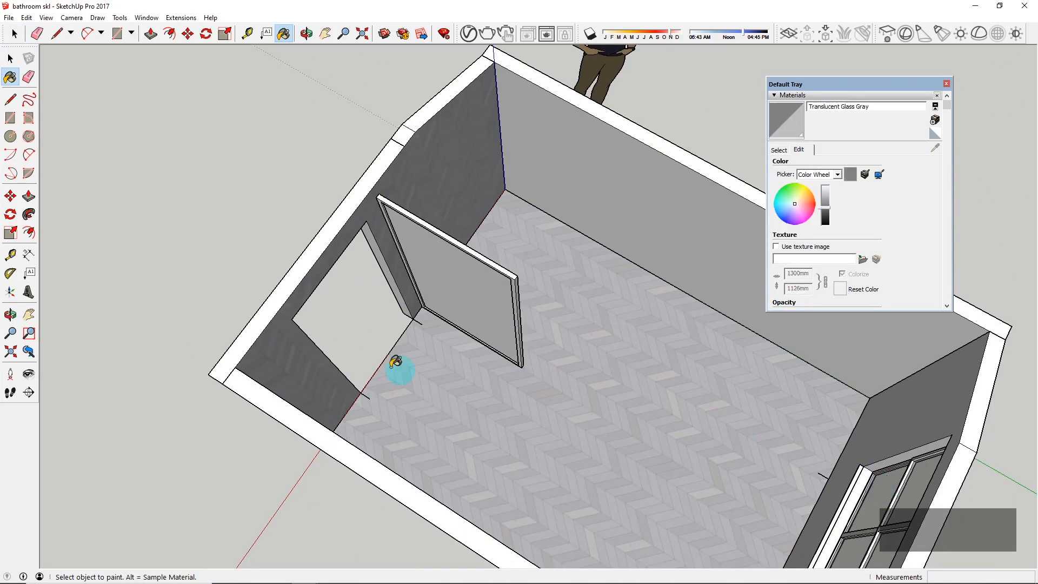
pyautogui.click(470, 289)
pyautogui.moveTo(540, 332)
pyautogui.mouseDown(button='middle')
pyautogui.moveTo(343, 164)
pyautogui.moveTo(477, 162)
pyautogui.mouseUp(button='middle')
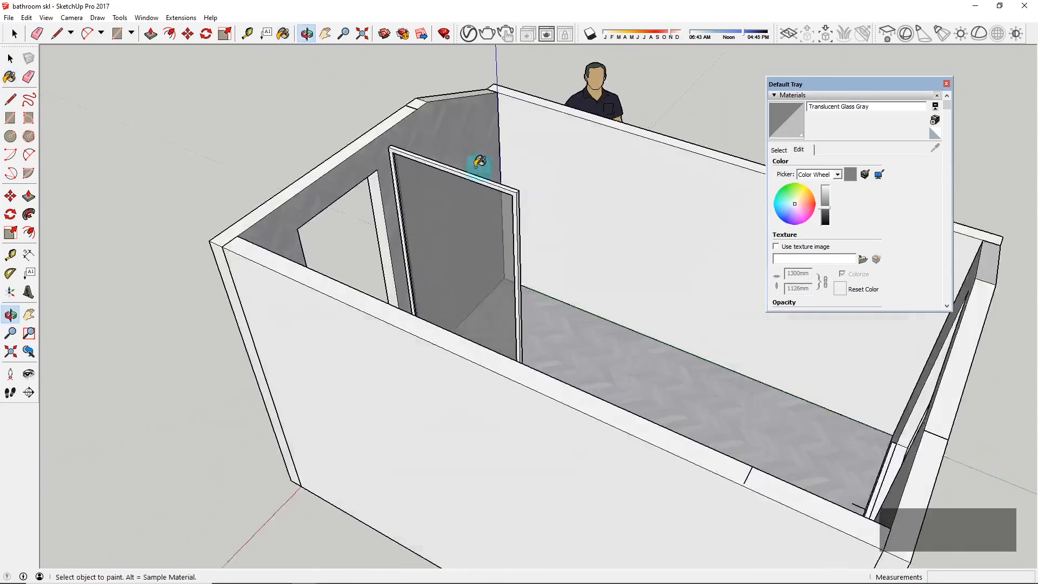
pyautogui.scroll(3, 486, 189)
pyautogui.press('space')
# Step: Paint the partition frame dark grey with Color M06 from the Colors material collection
pyautogui.scroll(-3, 605, 267)
pyautogui.moveTo(556, 267); pyautogui.dragTo(476, 273, button='middle')
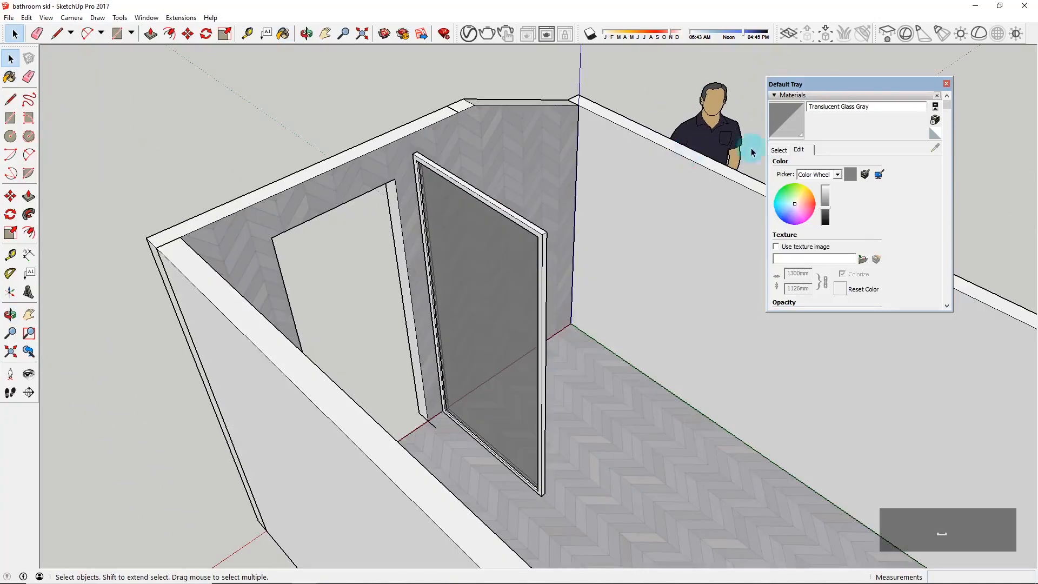
pyautogui.click(771, 154)
pyautogui.click(842, 164)
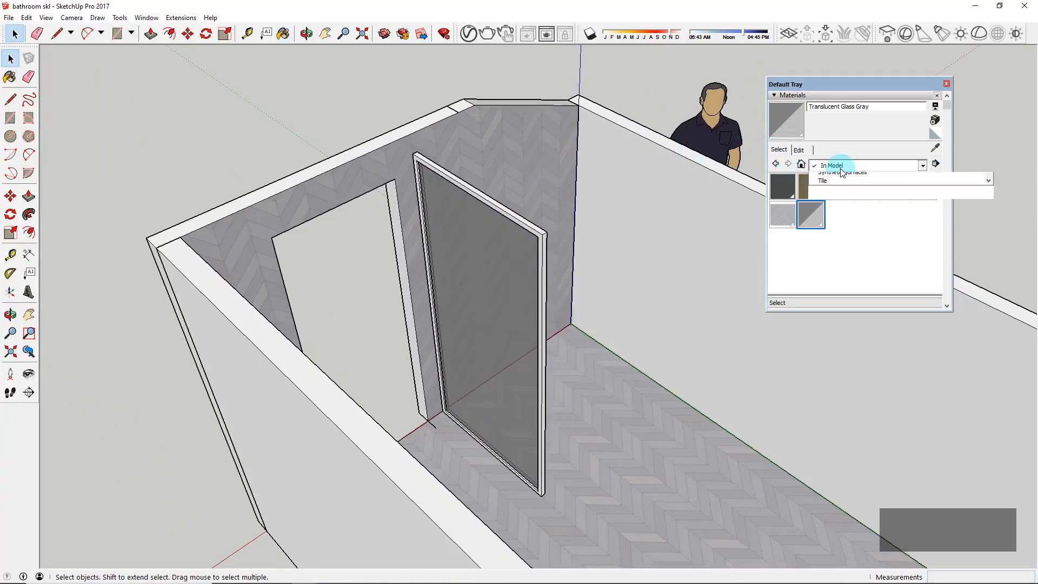
pyautogui.click(839, 233)
pyautogui.scroll(-3, 852, 226)
pyautogui.scroll(-9, 851, 226)
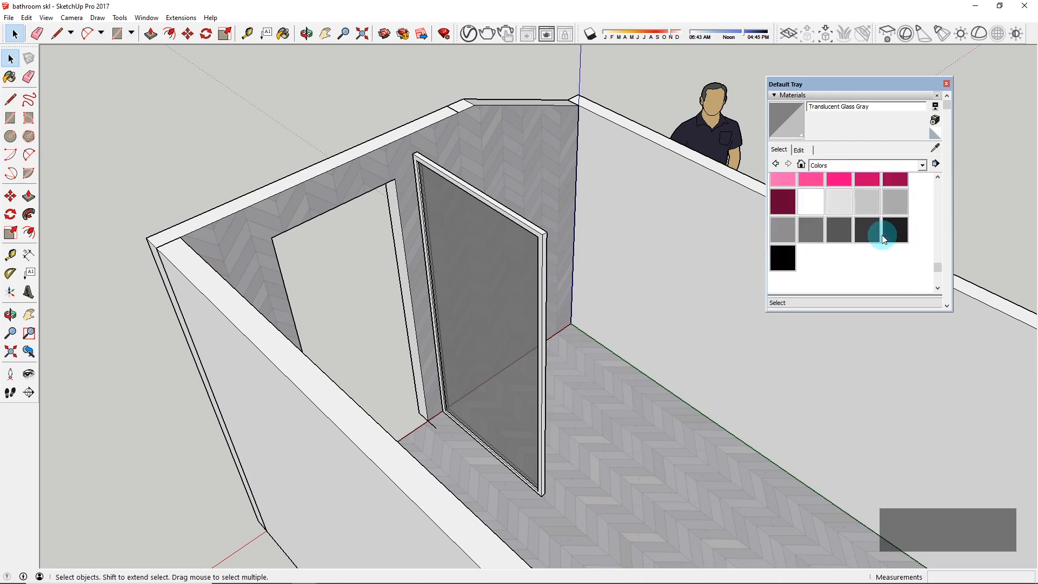
pyautogui.click(843, 236)
pyautogui.scroll(3, 412, 225)
pyautogui.click(561, 197)
pyautogui.scroll(-3, 556, 282)
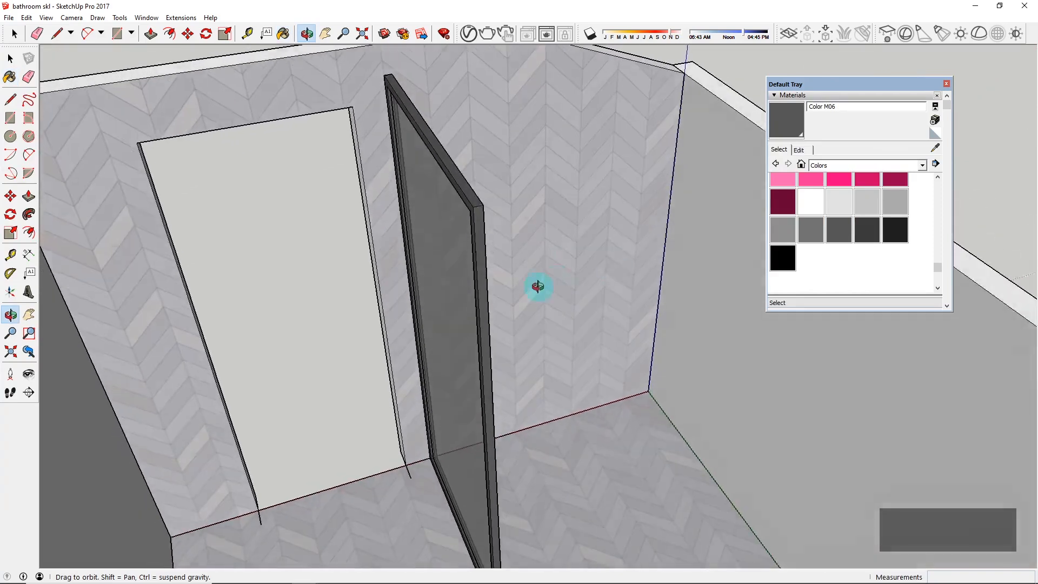
pyautogui.scroll(-5, 480, 207)
pyautogui.press('space')
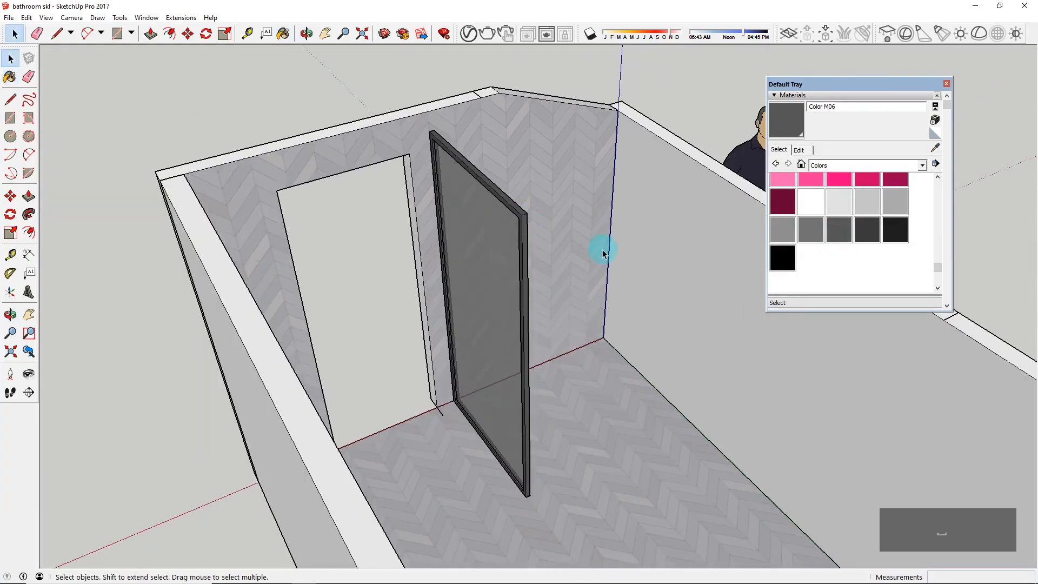
pyautogui.click(610, 259)
pyautogui.moveTo(618, 266); pyautogui.dragTo(514, 277, button='middle')
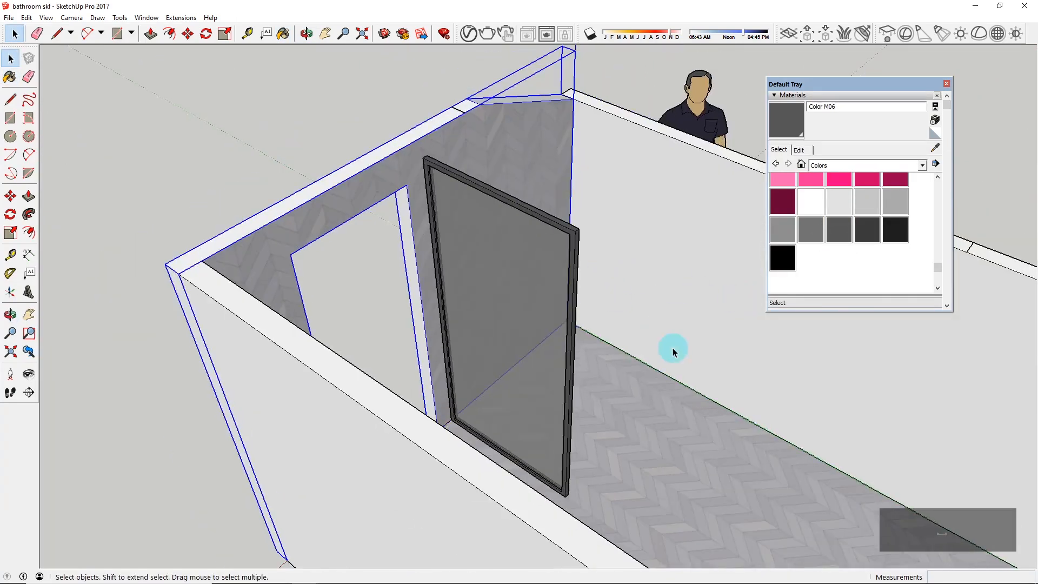
pyautogui.moveTo(672, 348); pyautogui.dragTo(370, 429, button='middle')
pyautogui.moveTo(492, 367); pyautogui.dragTo(701, 274, button='middle')
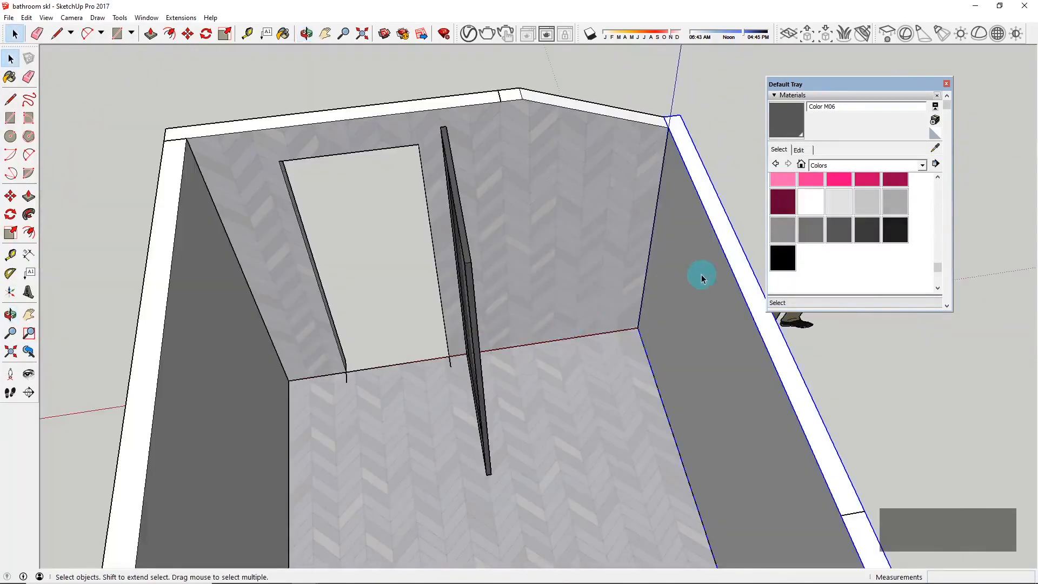
pyautogui.moveTo(530, 317); pyautogui.dragTo(505, 387, button='middle')
# Step: Draw a small square on the frame's side face at its bottom free-end corner and group it
pyautogui.scroll(5, 504, 475)
pyautogui.moveTo(502, 487); pyautogui.dragTo(387, 522, button='middle')
pyautogui.scroll(3, 386, 522)
pyautogui.scroll(2, 387, 522)
pyautogui.press('r')
pyautogui.scroll(2, 342, 423)
pyautogui.moveTo(343, 424); pyautogui.dragTo(342, 249, button='middle')
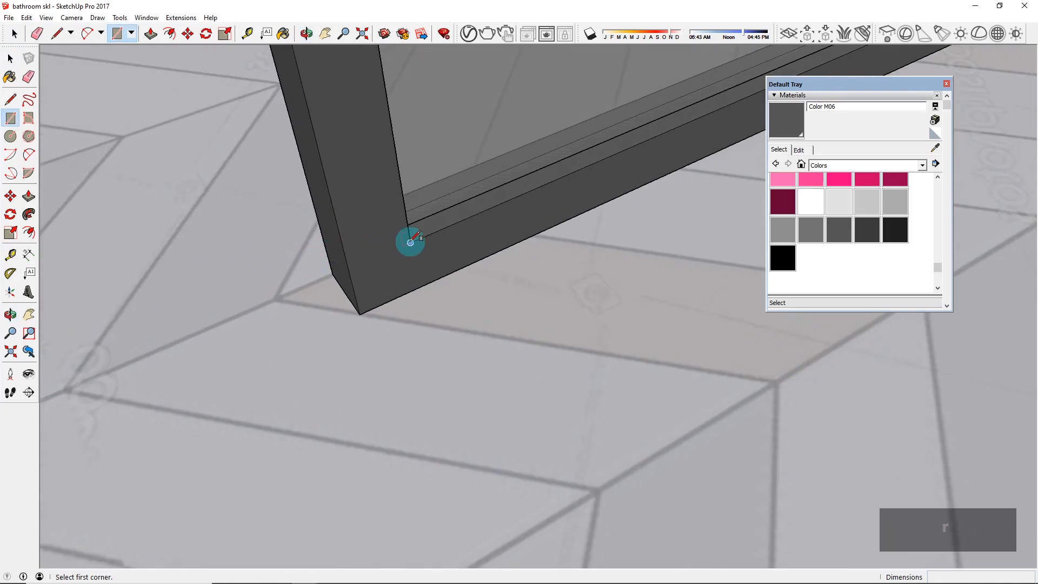
pyautogui.click(360, 314)
pyautogui.press('space')
pyautogui.click(400, 280)
pyautogui.hotkey('ctrl', 'g')
# Step: Extrude the grouped square about 1270 mm into a bar reaching the side wall, and leave the group
pyautogui.doubleClick(400, 276)
pyautogui.press('p')
pyautogui.moveTo(425, 347); pyautogui.dragTo(550, 405, button='middle')
pyautogui.scroll(-5, 551, 405)
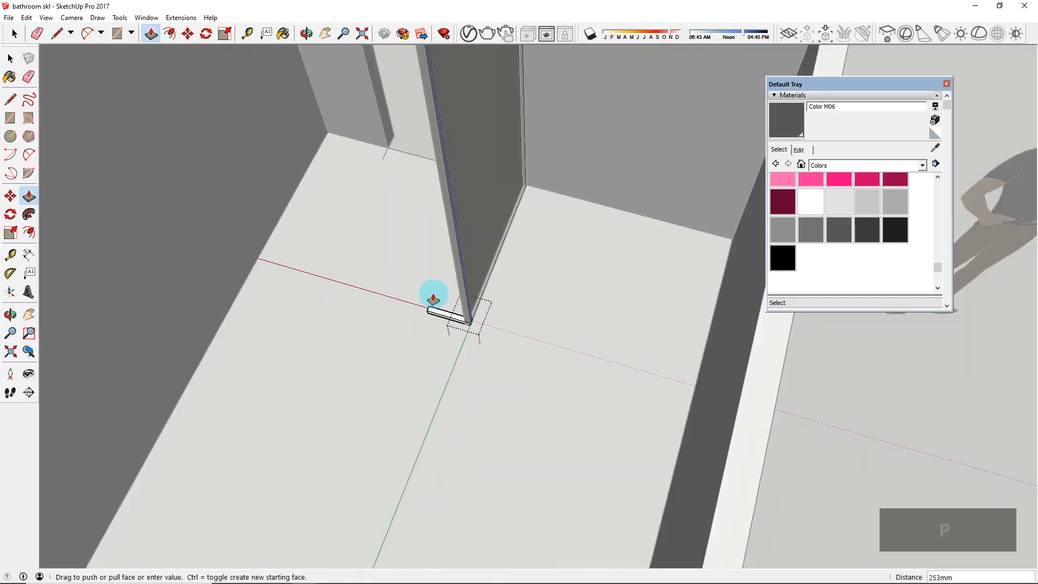
pyautogui.press('space')
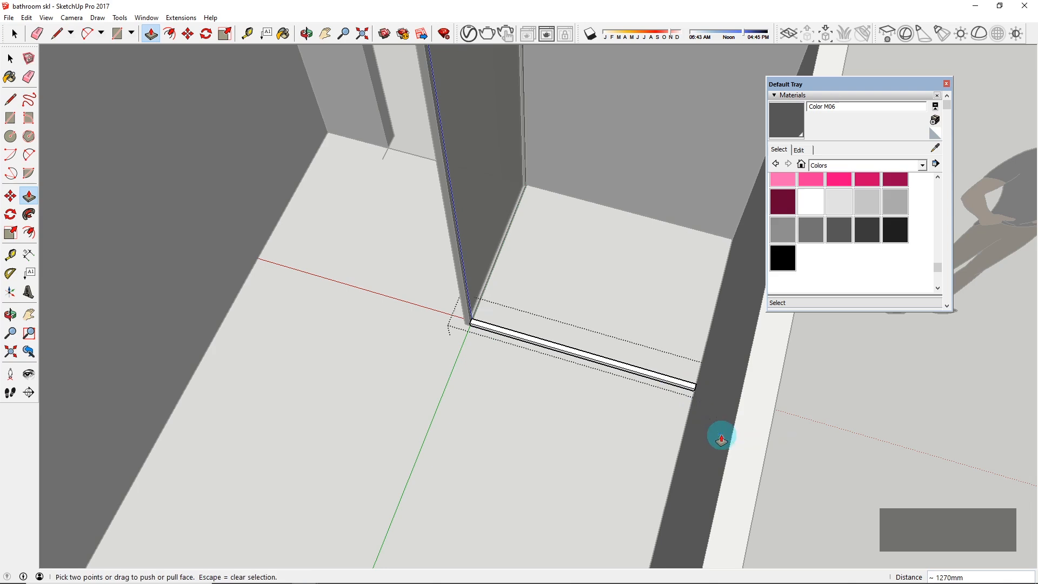
pyautogui.press('Escape')
pyautogui.scroll(-5, 552, 322)
pyautogui.scroll(5, 535, 342)
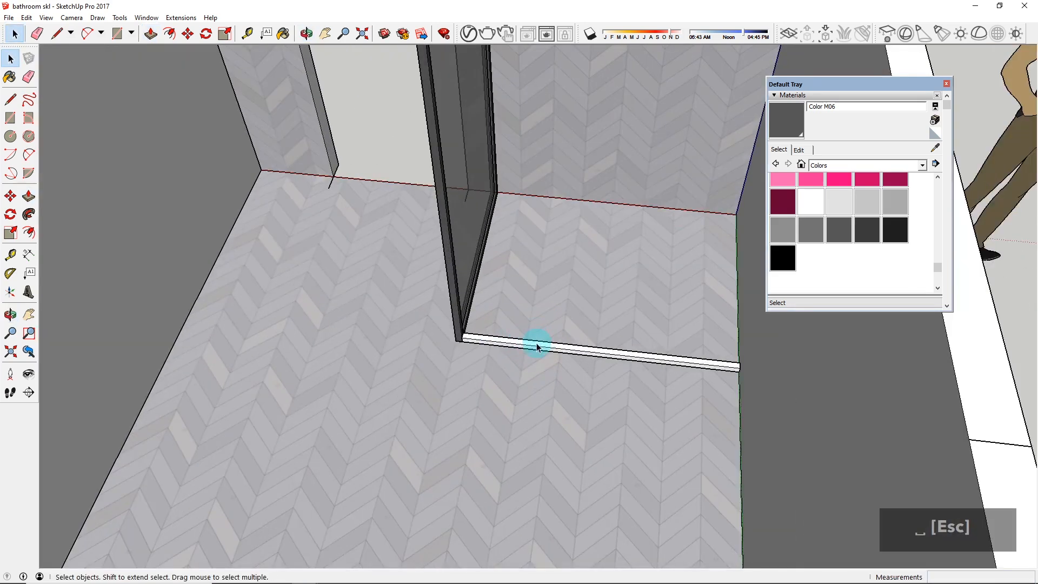
# Step: Move the white bar vertically from the floor to near the top of the partition's end upright
pyautogui.click(537, 346)
pyautogui.press('m')
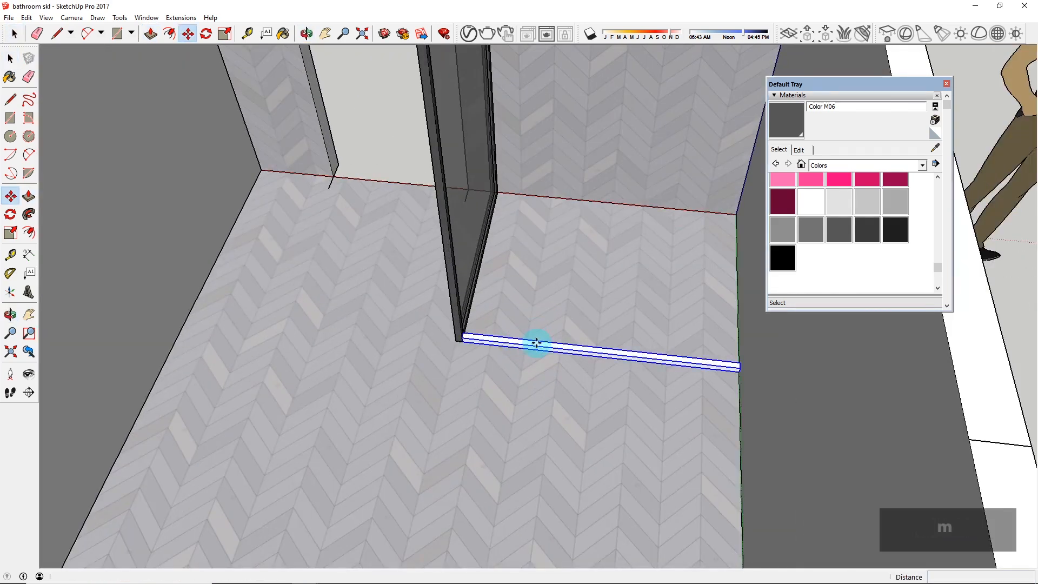
pyautogui.click(470, 338)
pyautogui.scroll(-4, 466, 339)
pyautogui.press('Up')
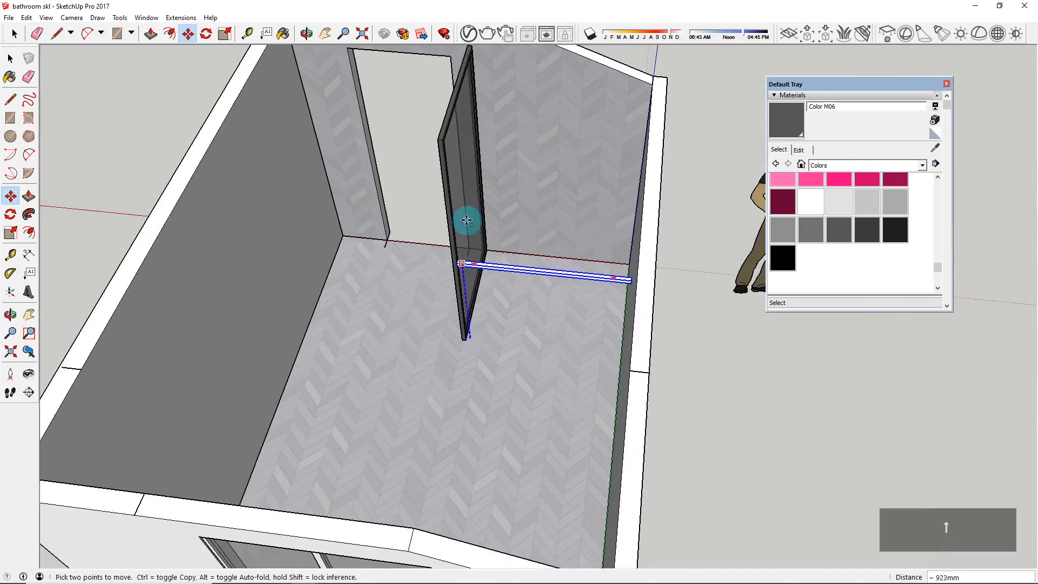
pyautogui.click(442, 156)
pyautogui.moveTo(429, 248); pyautogui.dragTo(571, 125, button='middle')
# Step: Lower the raised bar slightly along the vertical axis, keeping it between the partition and the side wall
pyautogui.scroll(5, 571, 125)
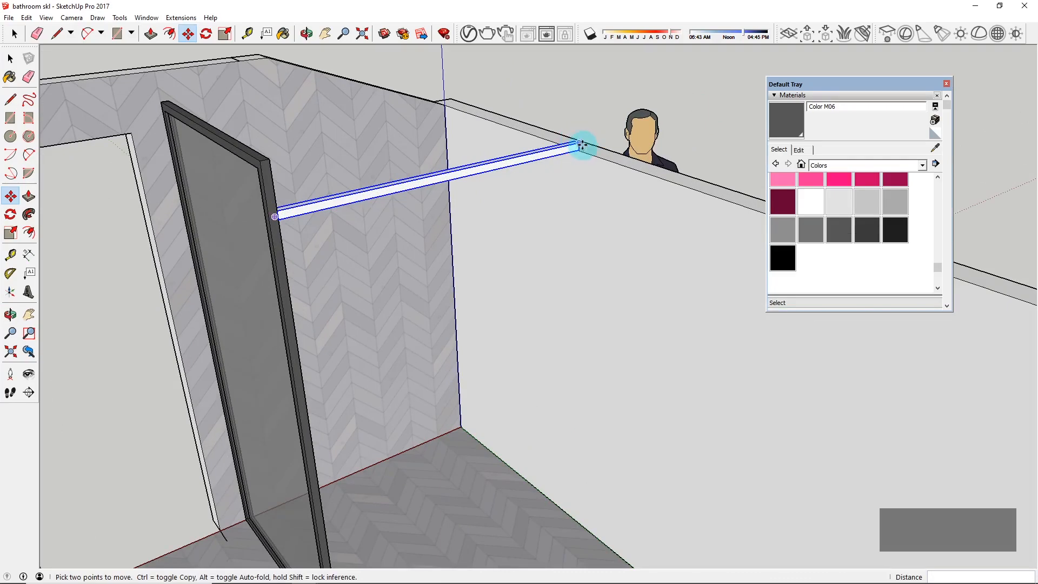
pyautogui.click(581, 145)
pyautogui.press('Up')
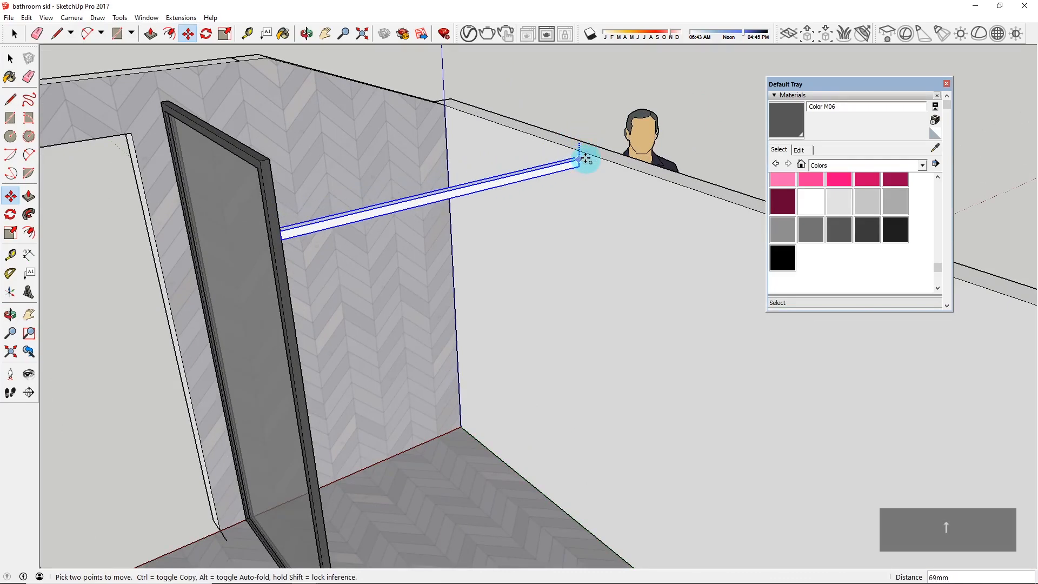
pyautogui.moveTo(585, 157)
pyautogui.mouseDown(button='middle')
pyautogui.moveTo(593, 303)
pyautogui.moveTo(437, 356)
pyautogui.moveTo(493, 204)
pyautogui.moveTo(530, 150)
pyautogui.moveTo(664, 303)
pyautogui.mouseUp(button='middle')
pyautogui.scroll(-3, 436, 357)
pyautogui.scroll(2, 394, 219)
pyautogui.press('space')
pyautogui.scroll(2, 391, 219)
pyautogui.moveTo(413, 294)
pyautogui.mouseDown(button='middle')
pyautogui.moveTo(650, 250)
pyautogui.moveTo(398, 301)
pyautogui.moveTo(415, 298)
pyautogui.mouseUp(button='middle')
# Step: Paint the bar with the frame's dark grey Color M06
pyautogui.press('b')
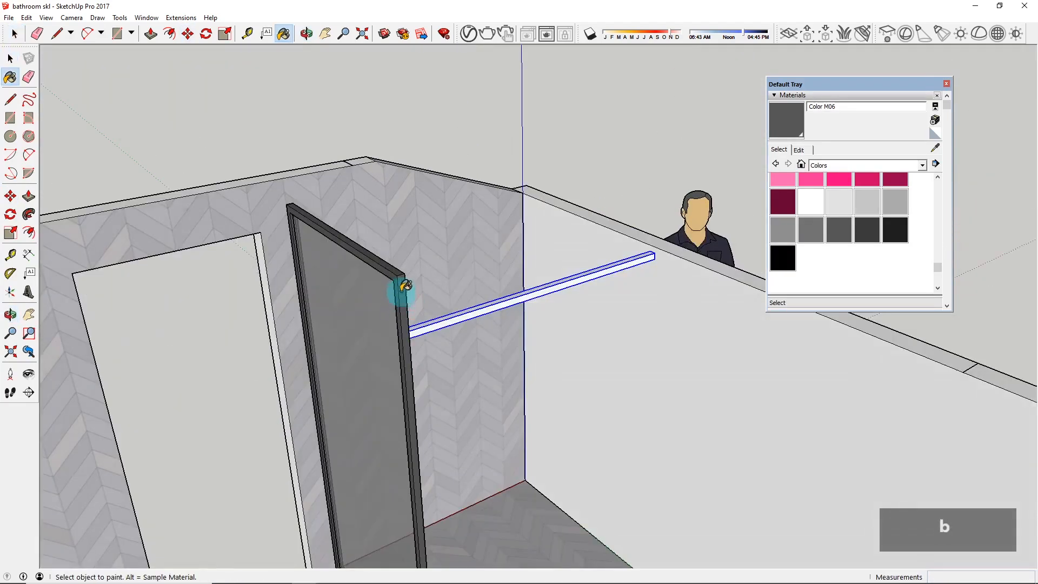
pyautogui.click(487, 304)
pyautogui.scroll(-3, 484, 325)
pyautogui.press('space')
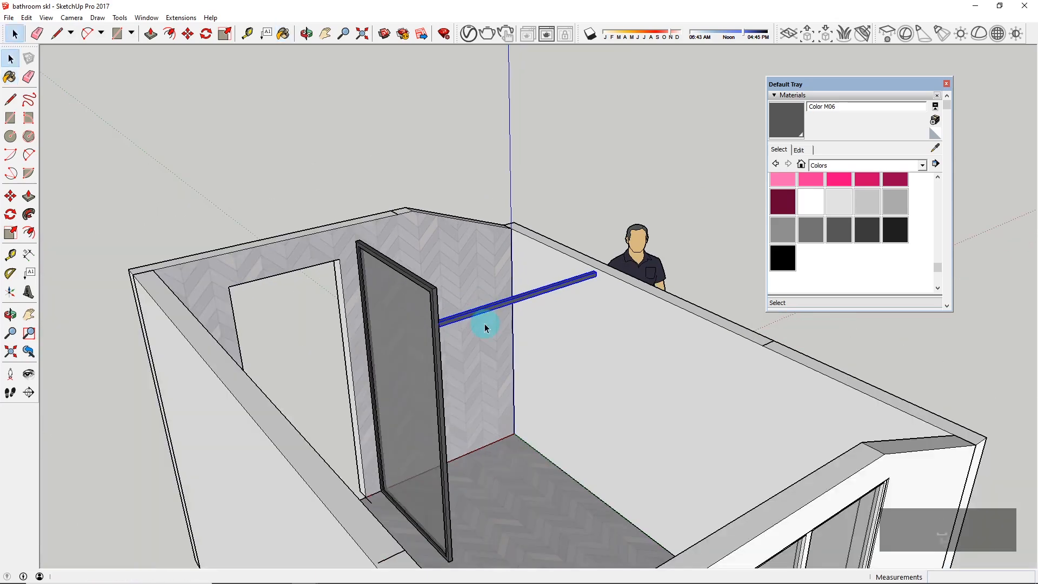
# Step: Copy the dark bar about 387 mm along its own length towards the doorway side of the partition
pyautogui.moveTo(610, 355); pyautogui.dragTo(591, 405, button='middle')
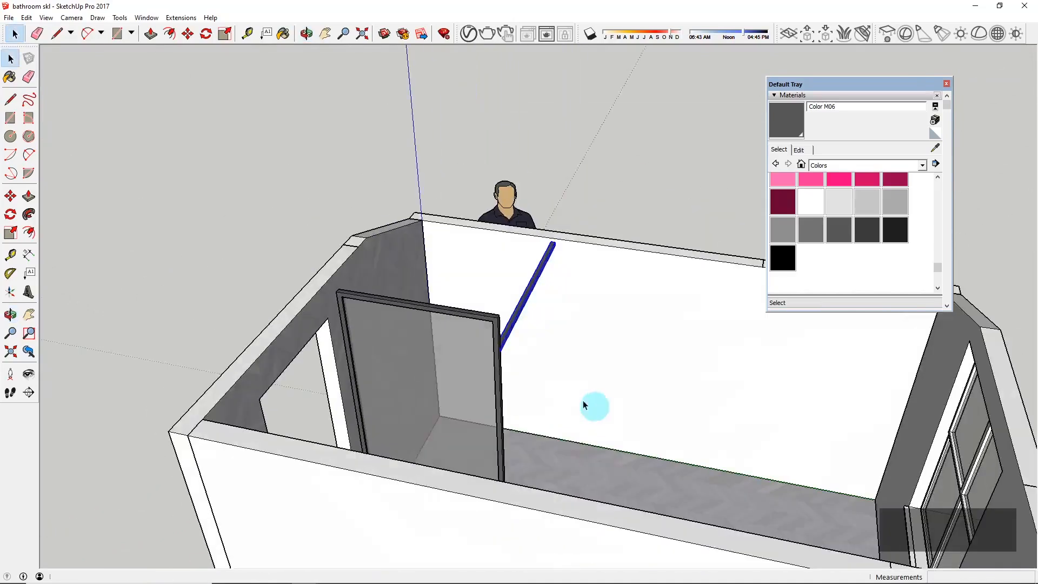
pyautogui.scroll(3, 362, 339)
pyautogui.scroll(-2, 362, 339)
pyautogui.moveTo(620, 262); pyautogui.dragTo(560, 336, button='middle')
pyautogui.press('m')
pyautogui.click(614, 315)
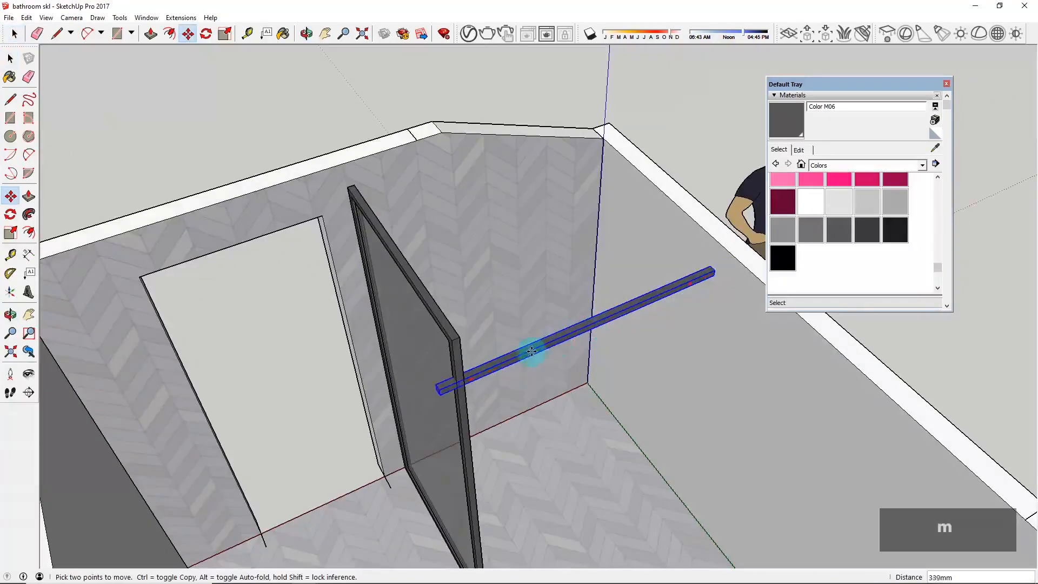
pyautogui.click(520, 356)
# Step: Rotate the copied bar 90 degrees horizontally so it runs parallel to the glass partition
pyautogui.press('q')
pyautogui.click(522, 353)
pyautogui.click(630, 301)
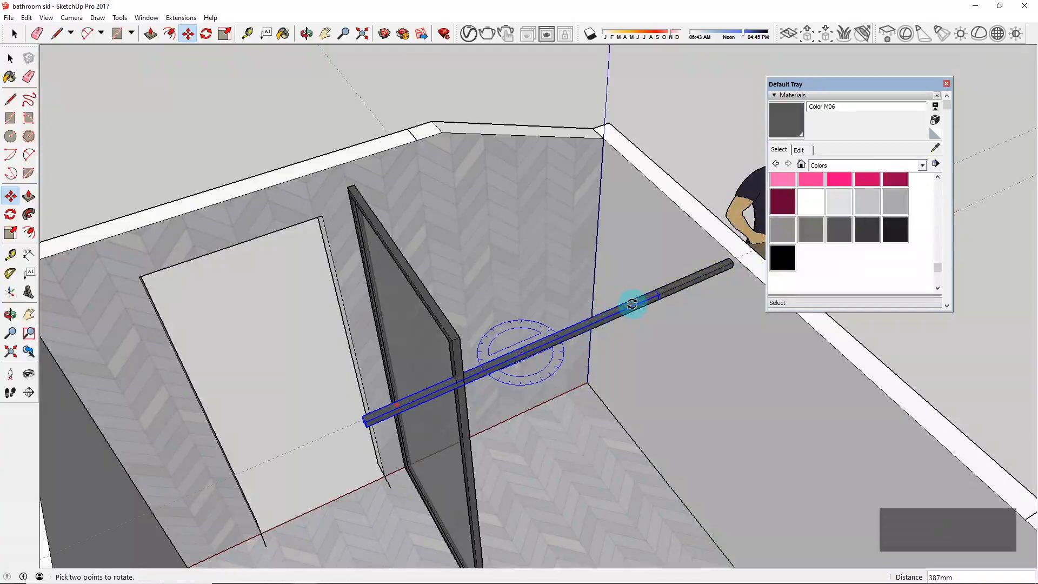
pyautogui.click(548, 381)
# Step: Move the rotated bar by its end corner into the partition frame, level with the bar reaching the side wall
pyautogui.press('m')
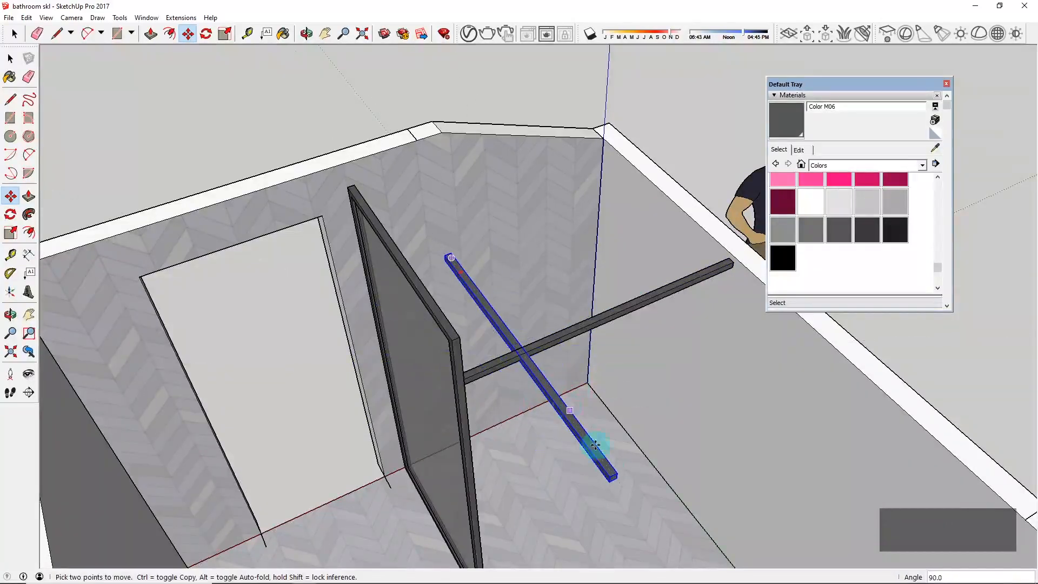
pyautogui.click(617, 475)
pyautogui.moveTo(470, 368); pyautogui.dragTo(119, 524, button='middle')
pyautogui.scroll(4, 342, 326)
pyautogui.click(414, 97)
pyautogui.scroll(-6, 382, 298)
pyautogui.moveTo(358, 336); pyautogui.dragTo(676, 123, button='middle')
pyautogui.scroll(2, 540, 148)
pyautogui.scroll(5, 442, 166)
pyautogui.moveTo(442, 165); pyautogui.dragTo(600, 209, button='middle')
pyautogui.press('space')
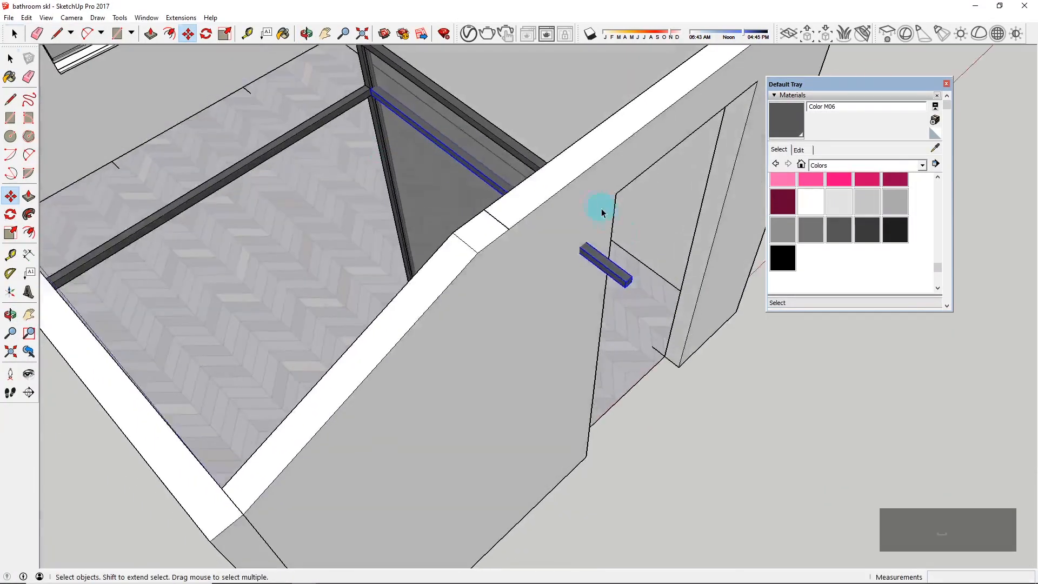
# Step: Push back the crossbar's end that protrudes through the doorway wall so the bar fits within the partition frame
pyautogui.scroll(4, 608, 247)
pyautogui.doubleClick(609, 303)
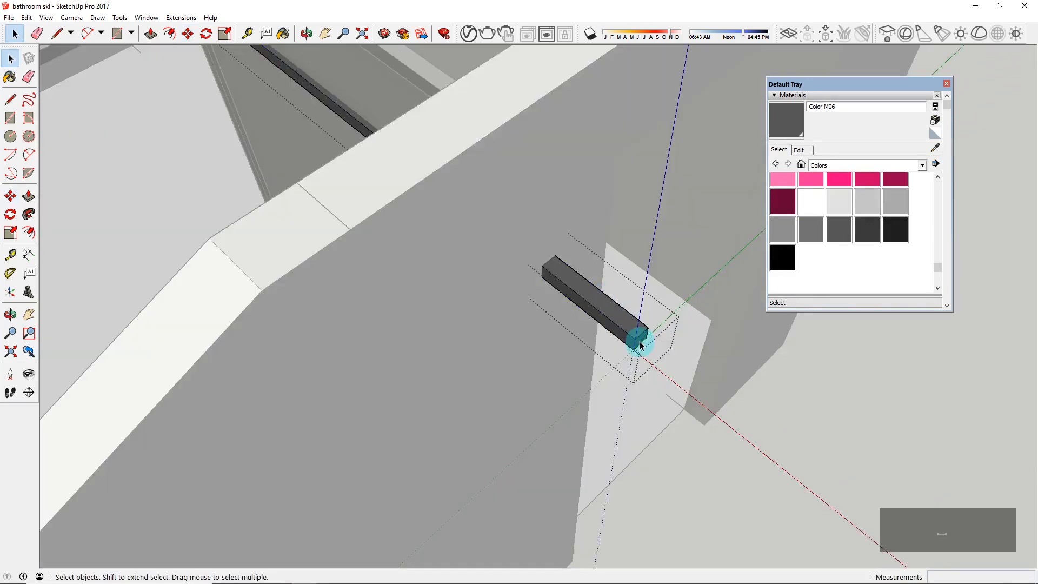
pyautogui.scroll(2, 640, 340)
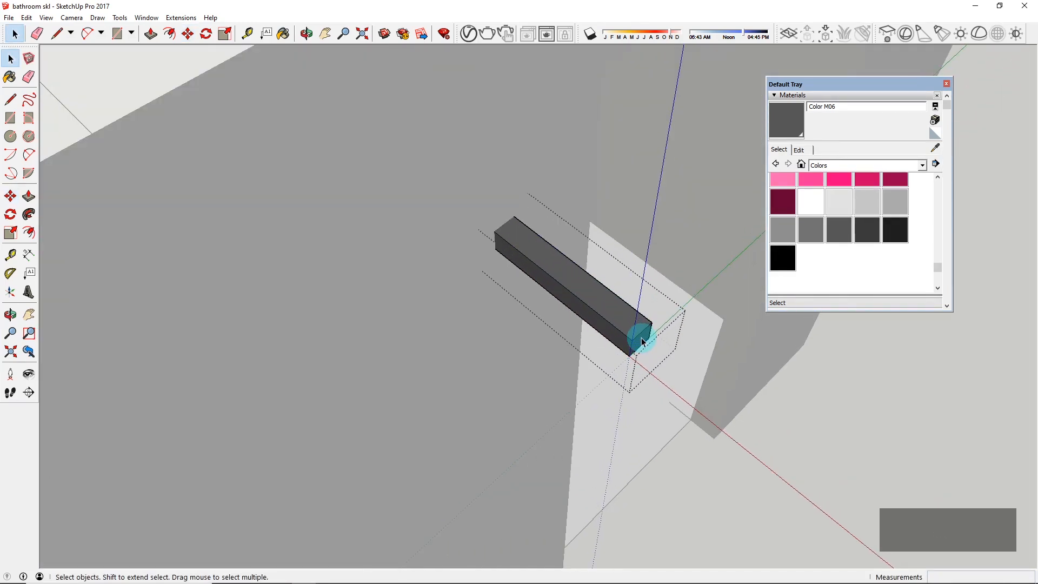
pyautogui.press('p')
pyautogui.click(641, 337)
pyautogui.moveTo(486, 226); pyautogui.dragTo(701, 230, button='middle')
pyautogui.scroll(-5, 702, 236)
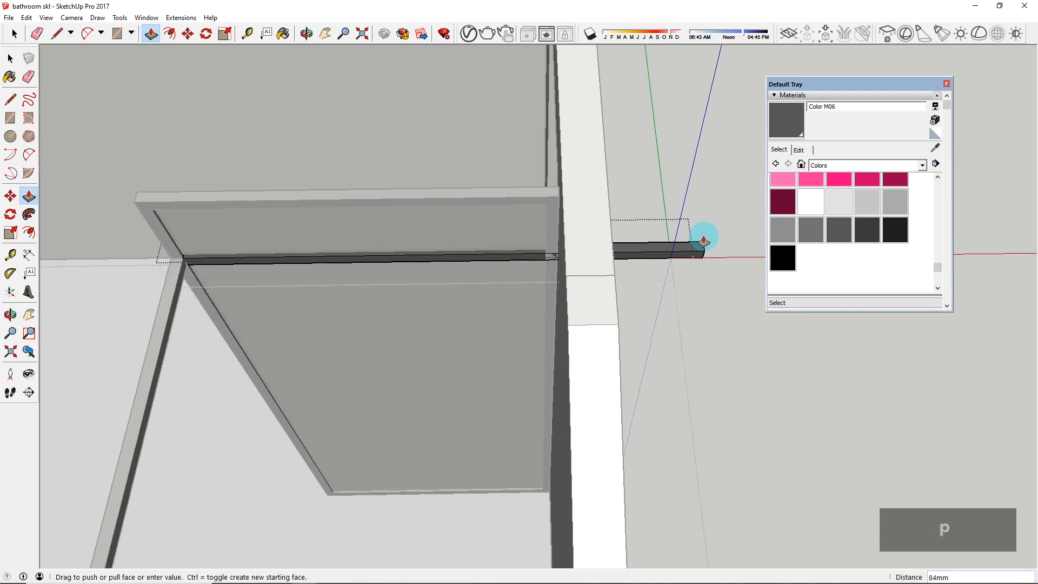
pyautogui.press('Escape')
pyautogui.moveTo(576, 214); pyautogui.dragTo(501, 322, button='middle')
pyautogui.press('space')
pyautogui.moveTo(356, 397); pyautogui.dragTo(708, 287, button='middle')
pyautogui.scroll(-3, 560, 286)
pyautogui.moveTo(560, 286); pyautogui.dragTo(792, 373, button='middle')
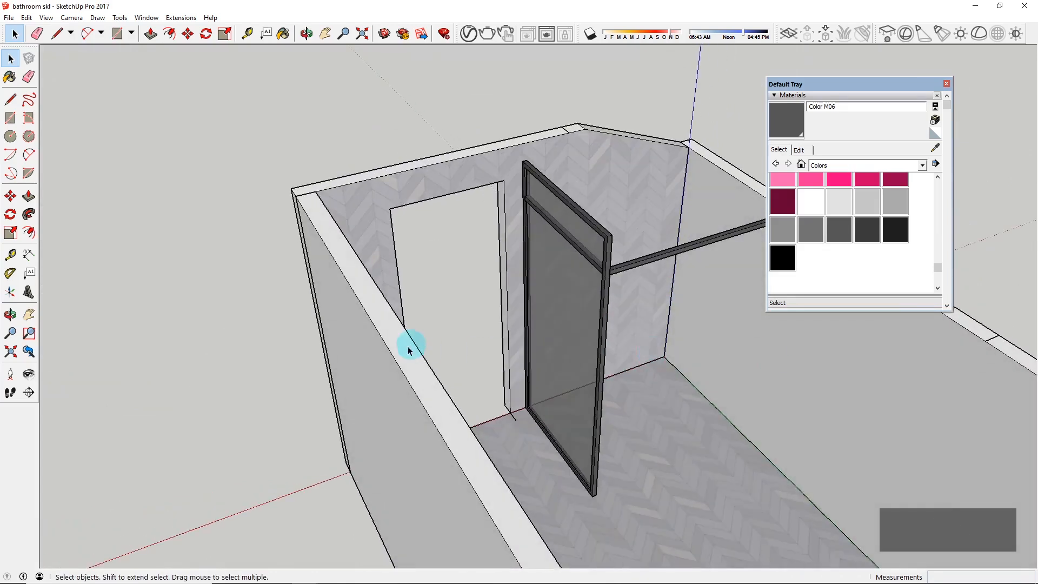
pyautogui.scroll(-4, 614, 306)
pyautogui.moveTo(614, 306); pyautogui.dragTo(588, 338, button='middle')
pyautogui.scroll(3, 631, 328)
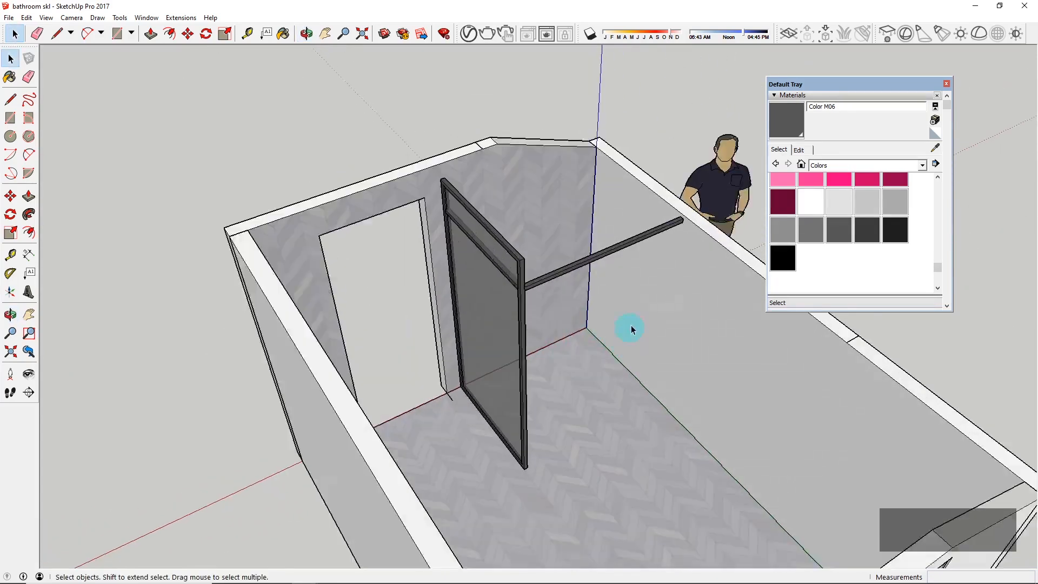
# Step: Examine the glass partition frame and its crossbars from several angles around the bathroom
pyautogui.scroll(1, 631, 328)
pyautogui.scroll(-3, 612, 424)
pyautogui.moveTo(611, 424); pyautogui.dragTo(597, 364, button='middle')
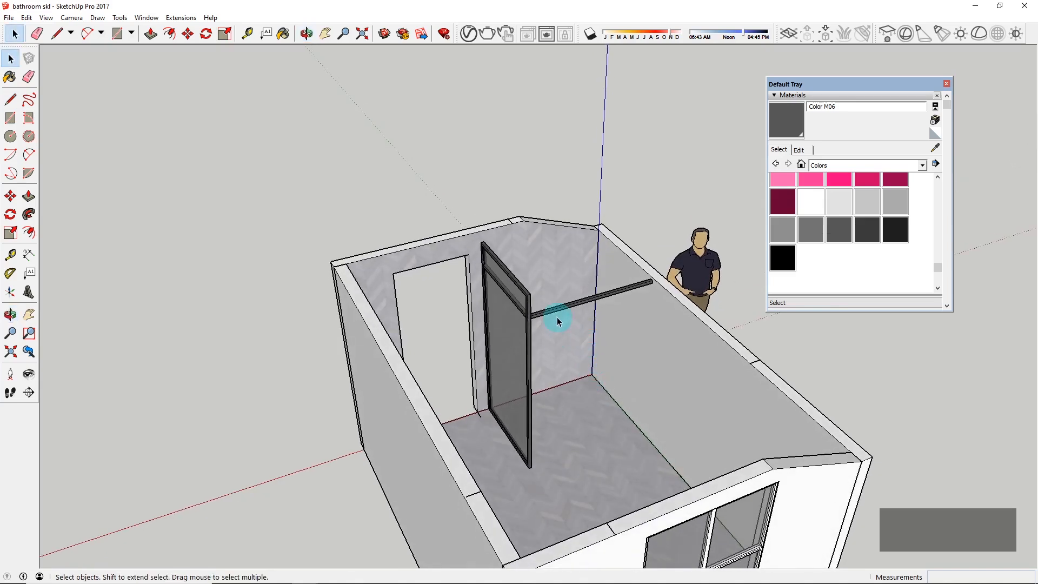
pyautogui.moveTo(616, 384); pyautogui.dragTo(598, 340, button='middle')
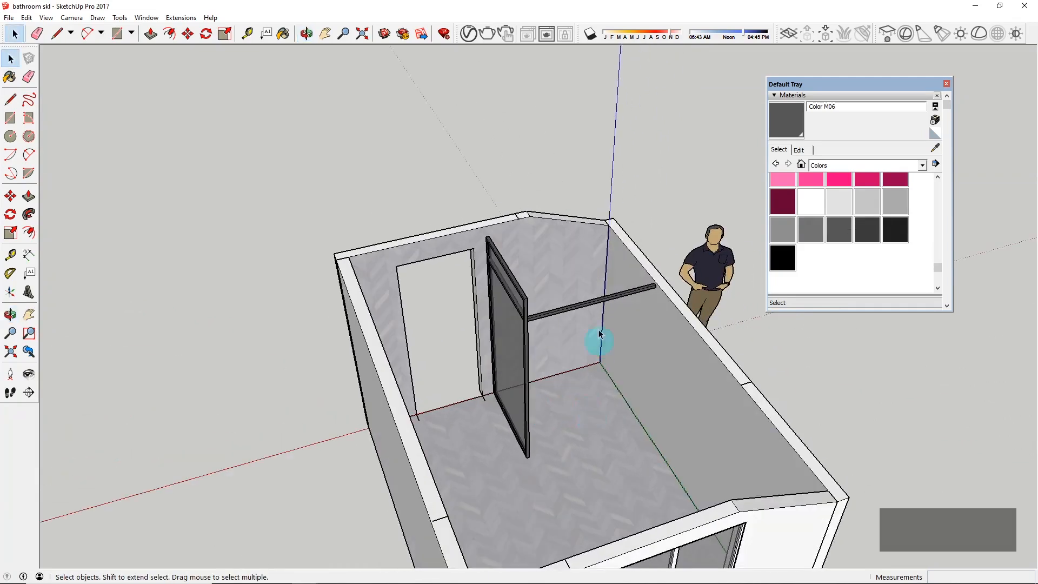
pyautogui.scroll(3, 551, 260)
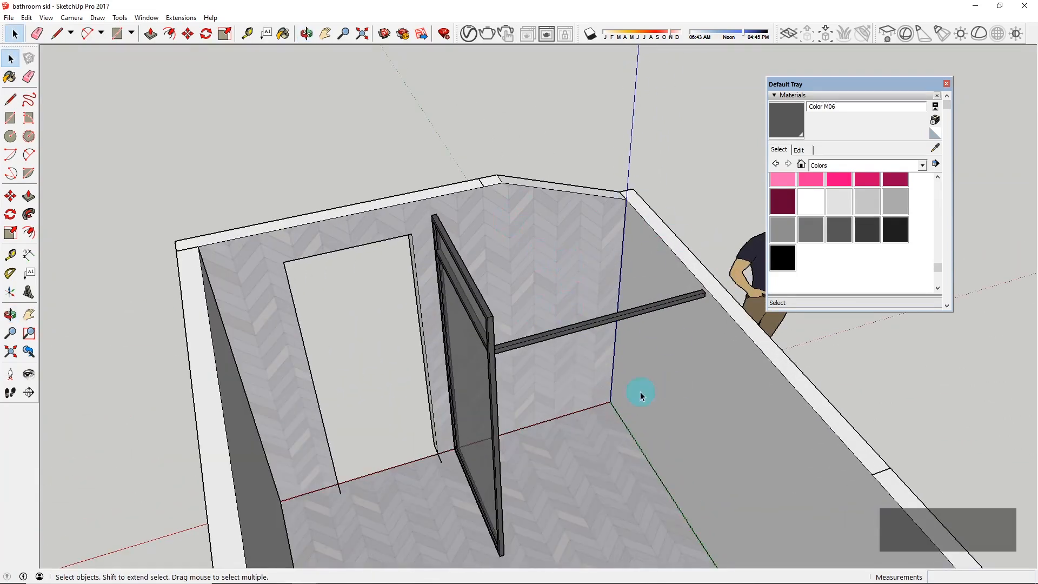
pyautogui.scroll(-2, 561, 292)
pyautogui.scroll(2, 530, 382)
pyautogui.moveTo(592, 389); pyautogui.dragTo(468, 288, button='middle')
pyautogui.scroll(-2, 519, 332)
pyautogui.scroll(2, 540, 306)
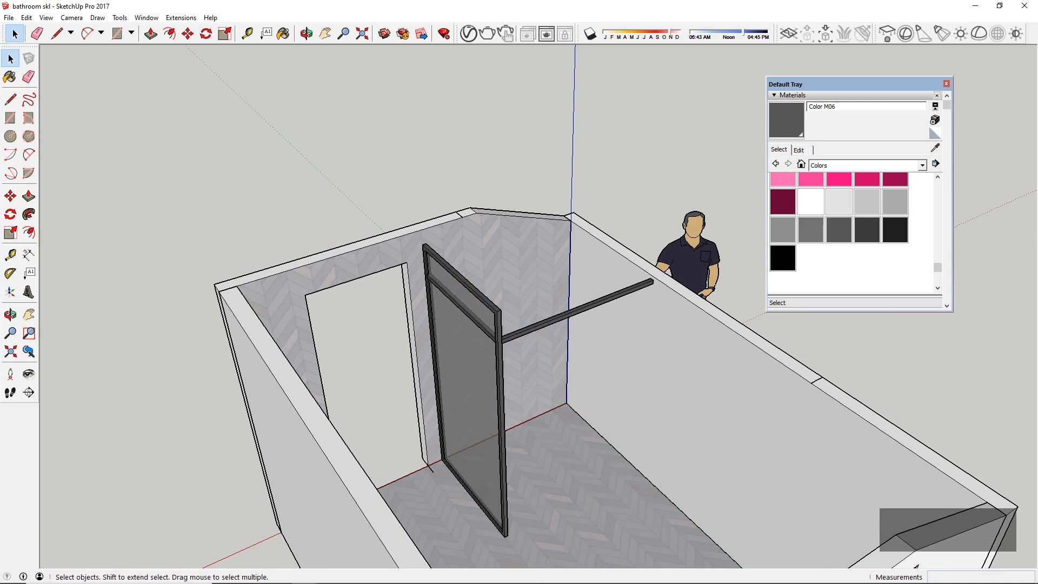
pyautogui.scroll(-3, 519, 303)
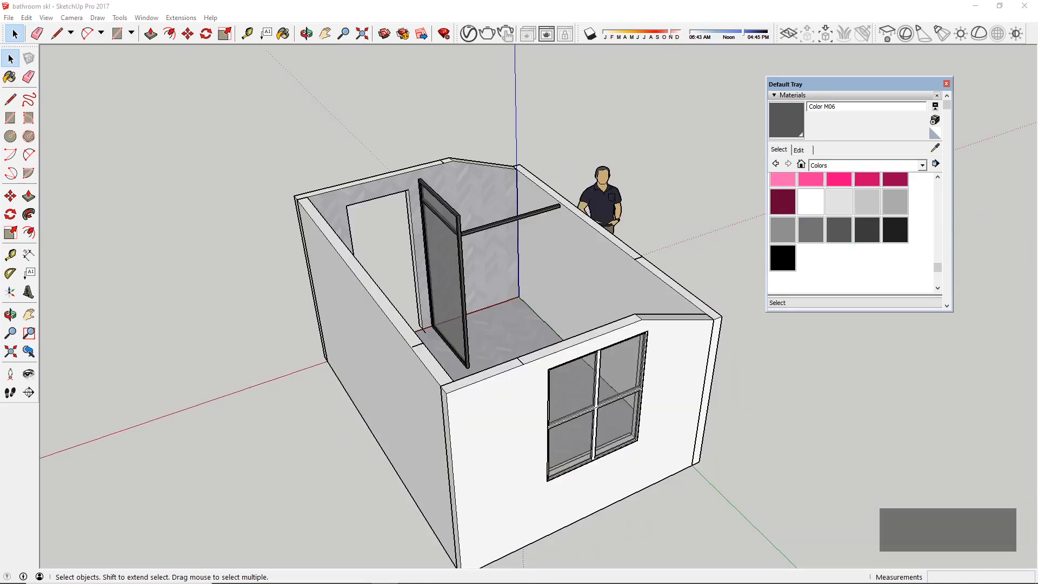
# Step: Check the shower fittings in the reference bathroom photo in the web browser
pyautogui.click(443, 195)
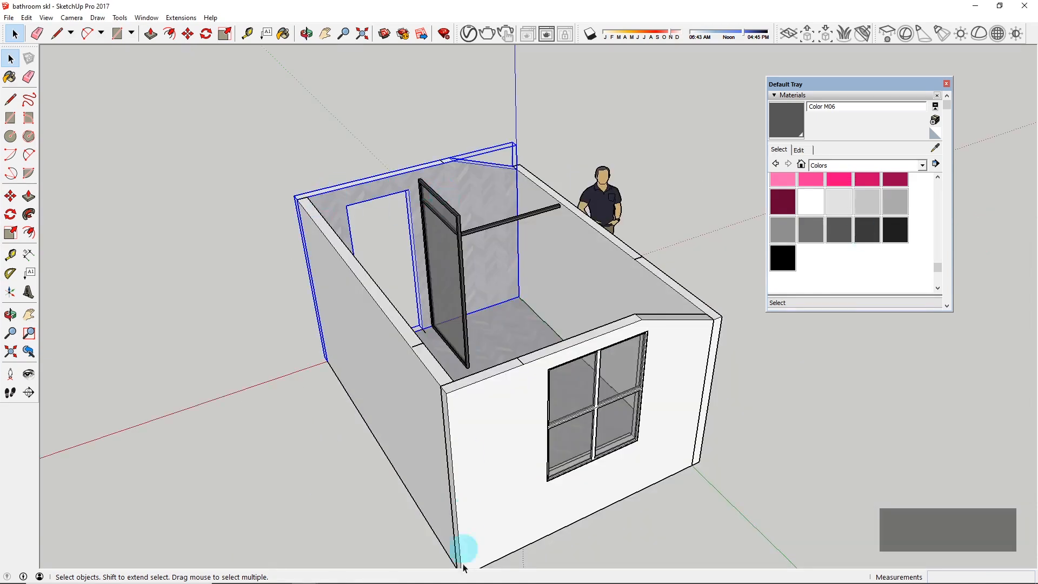
pyautogui.moveTo(437, 555)
pyautogui.click(438, 573)
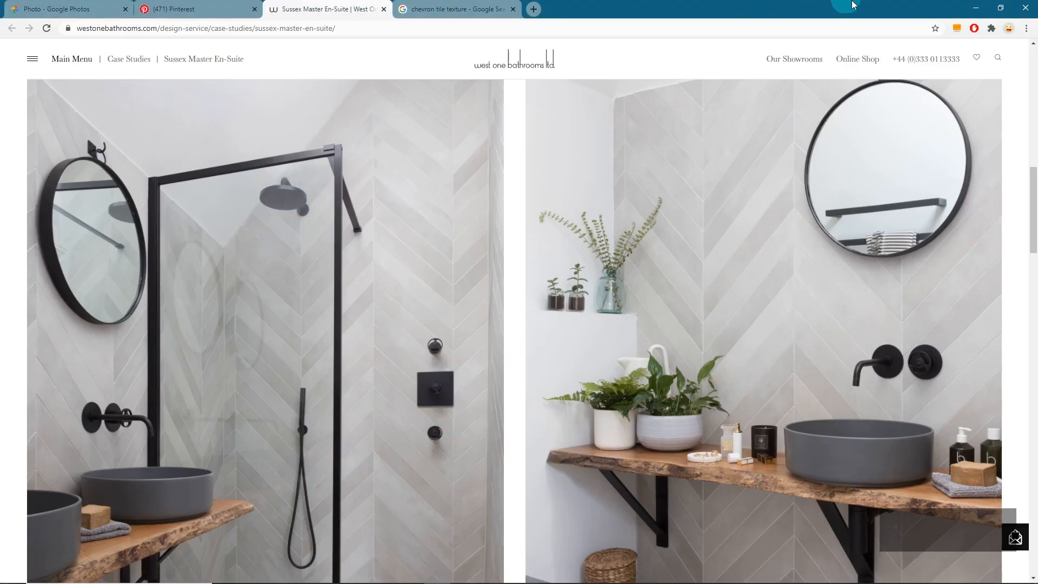
pyautogui.click(979, 9)
# Step: Search the 3D Warehouse for "shower" and browse the models for a rain head with a separate hand shower
pyautogui.click(145, 18)
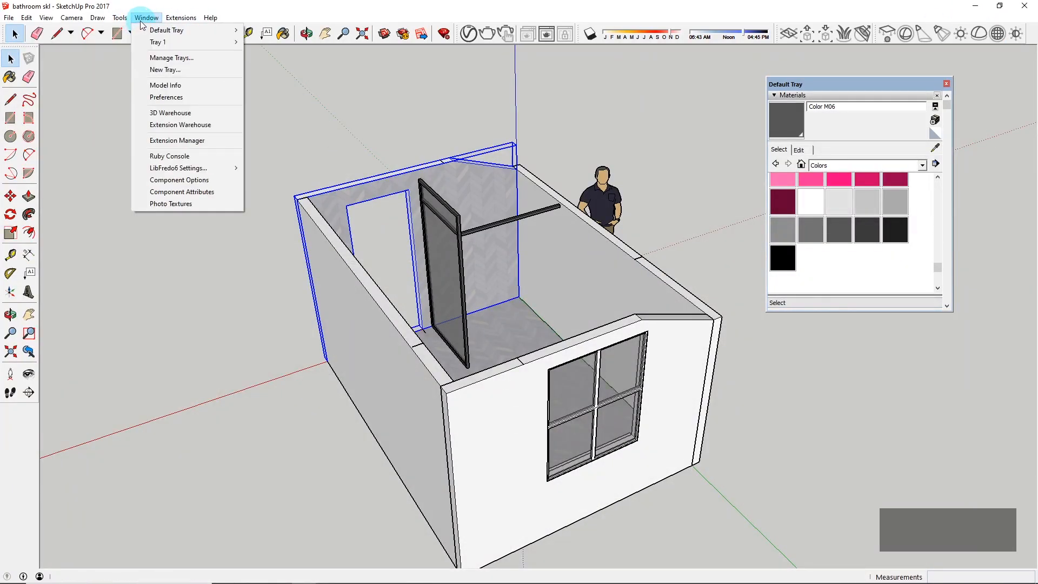
pyautogui.moveTo(145, 20)
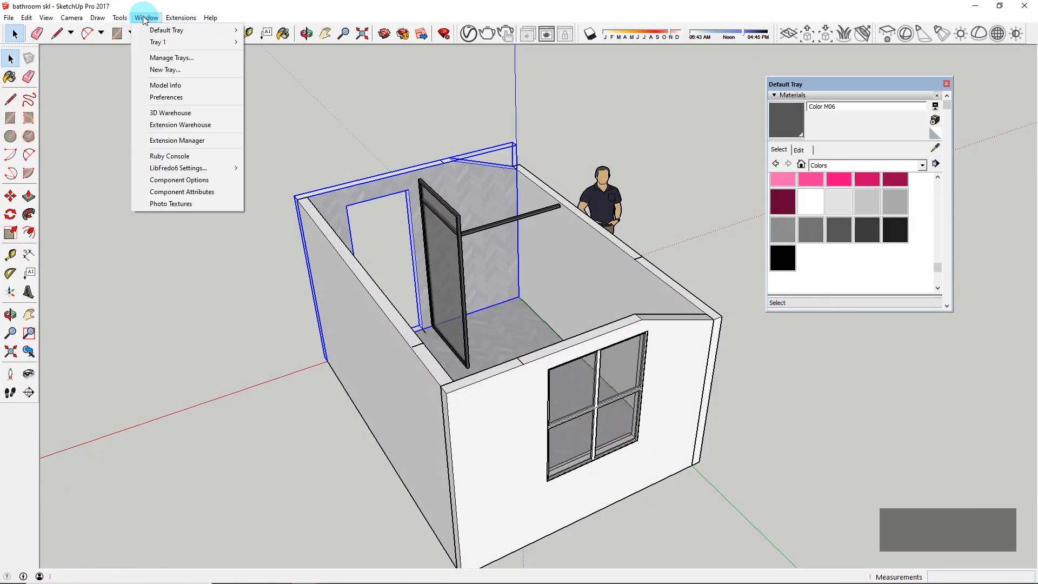
pyautogui.click(162, 113)
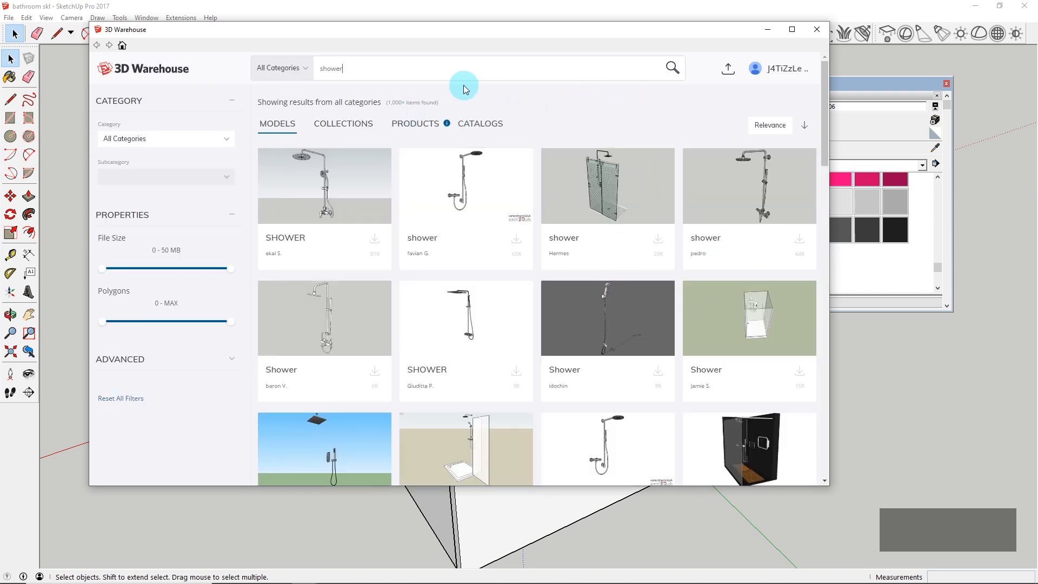
pyautogui.scroll(-2, 423, 216)
pyautogui.scroll(2, 423, 216)
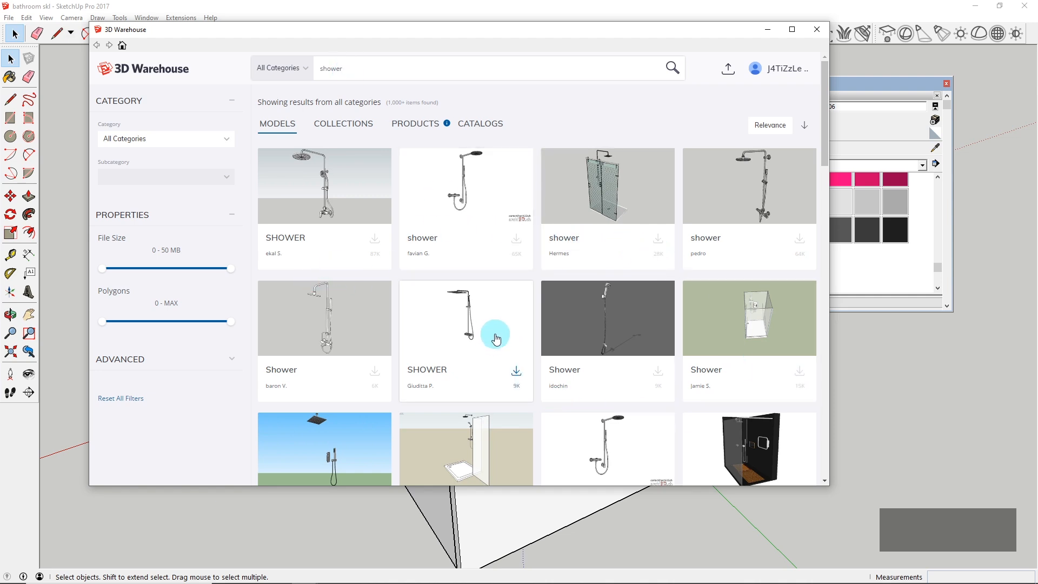
pyautogui.scroll(-2, 536, 256)
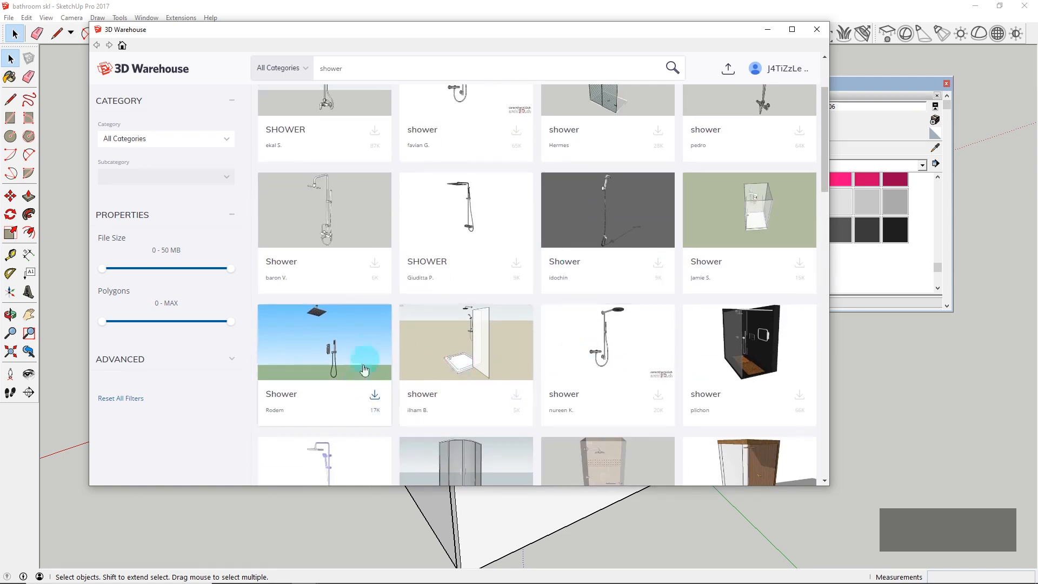
pyautogui.scroll(2, 751, 238)
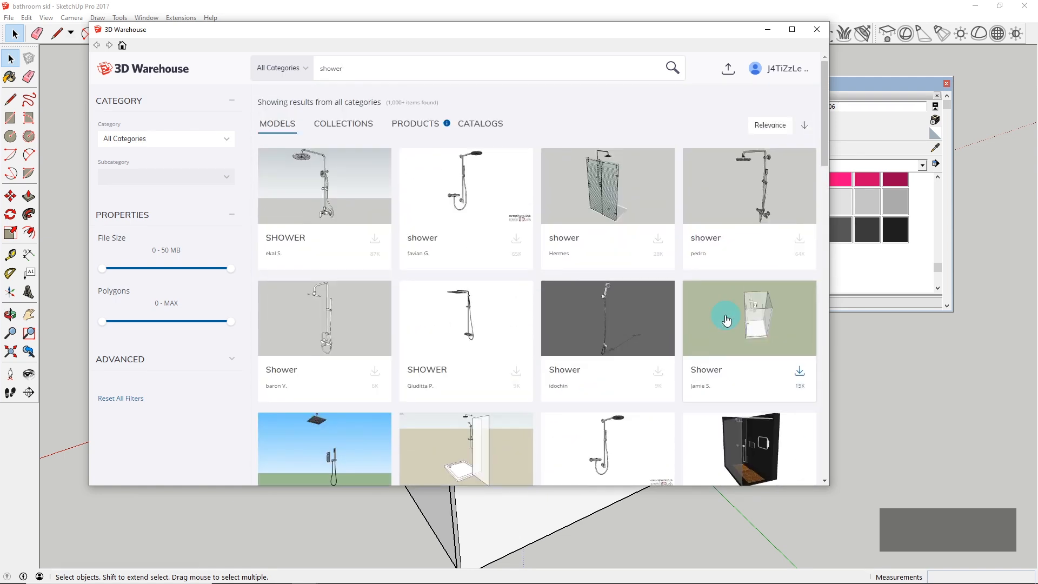
pyautogui.scroll(-1, 432, 311)
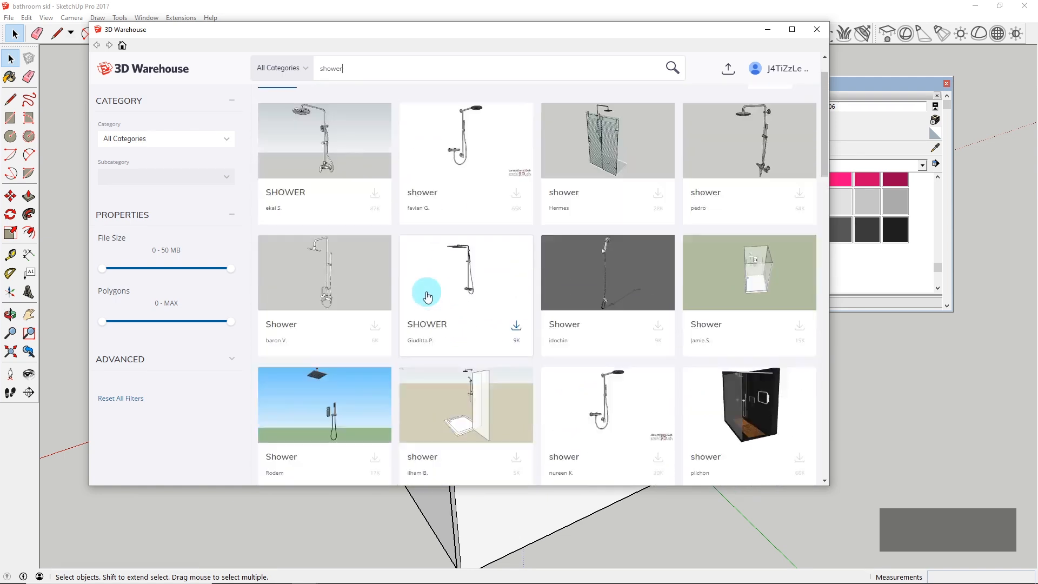
pyautogui.scroll(-8, 427, 296)
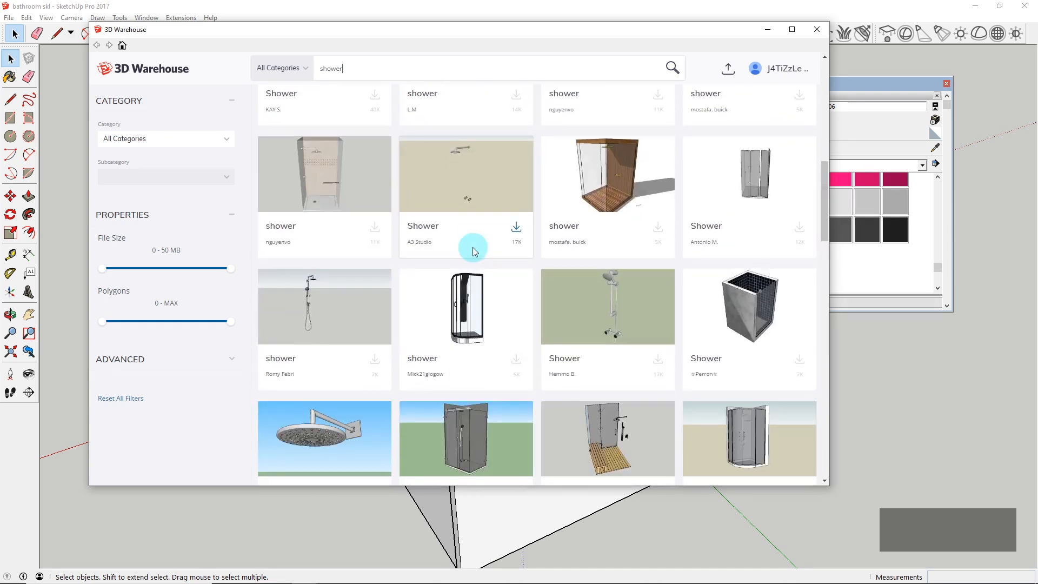
pyautogui.scroll(-4, 614, 224)
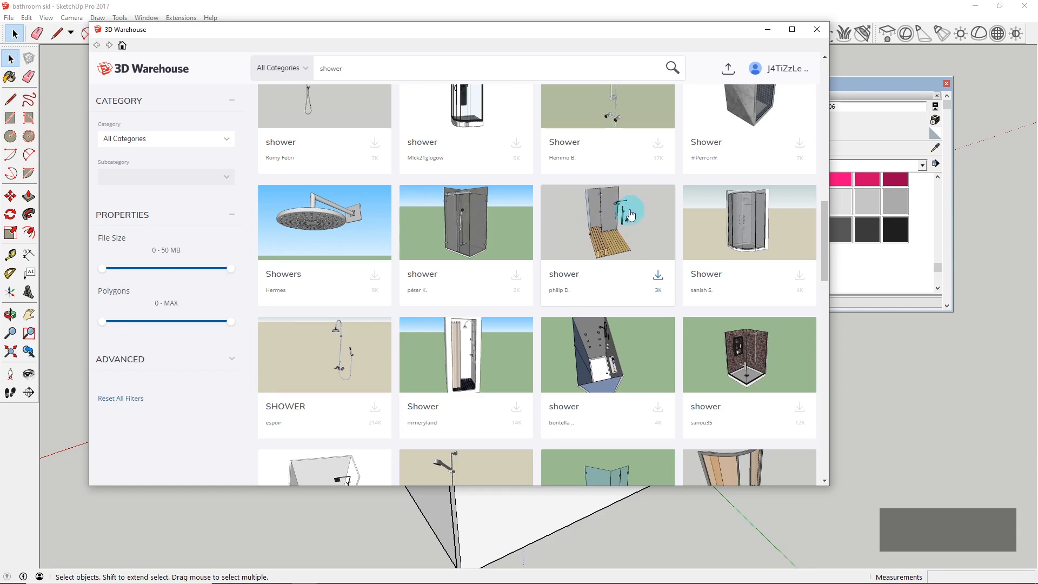
pyautogui.scroll(-10, 629, 215)
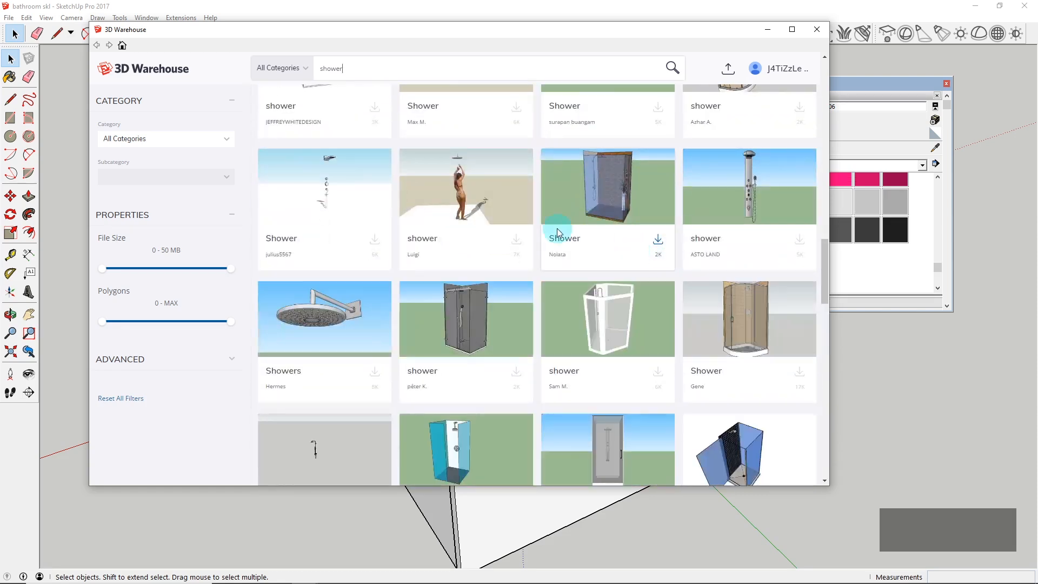
pyautogui.scroll(5, 559, 232)
pyautogui.scroll(-10, 504, 232)
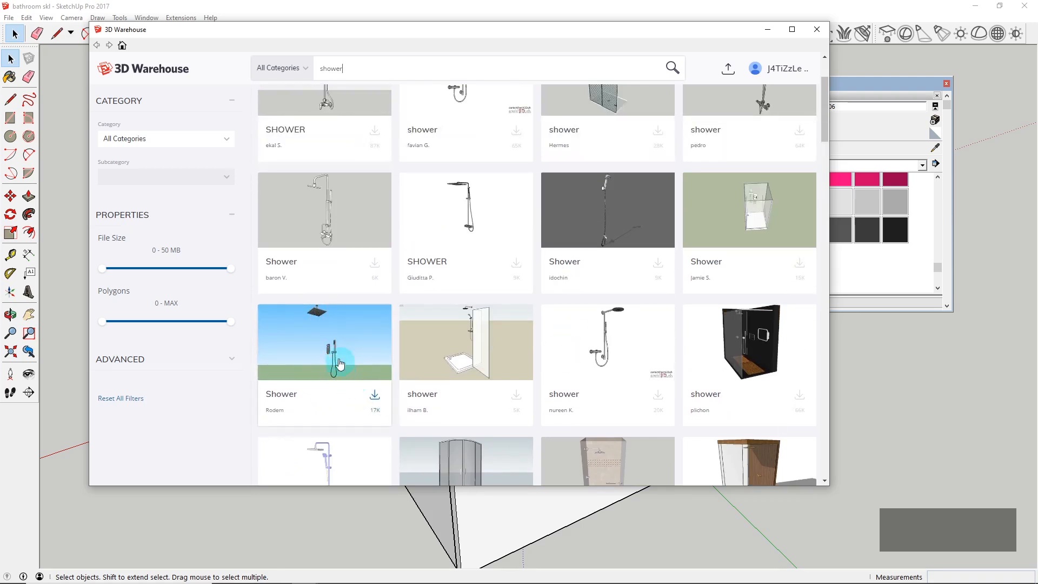
# Step: Load the Shower model with square rain head and hand shower, and place it in the corner behind the partition
pyautogui.click(374, 395)
pyautogui.click(426, 283)
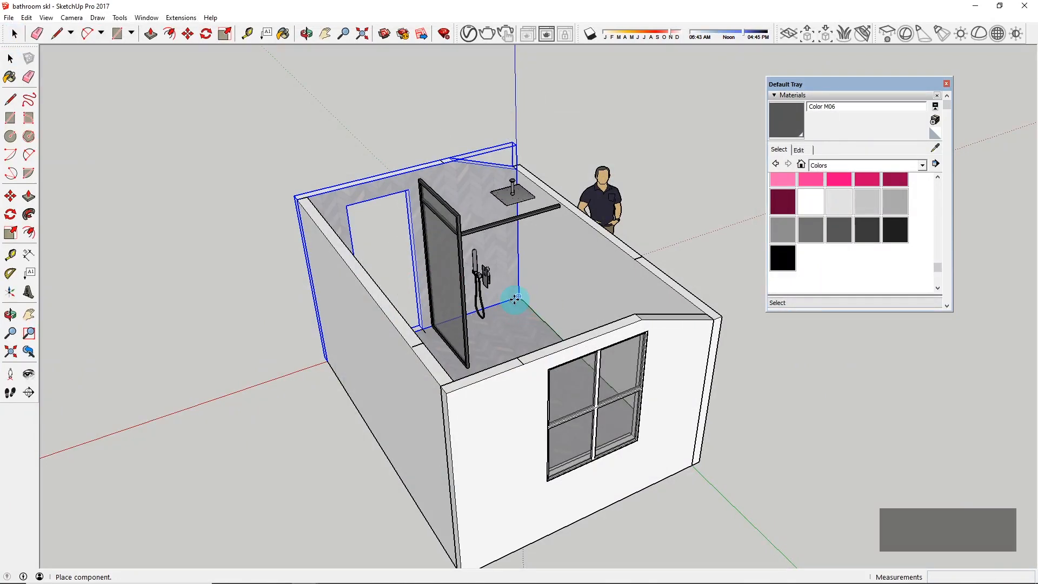
pyautogui.click(514, 298)
# Step: Try to rotate the placed shower set horizontally to align it with the doorway wall
pyautogui.moveTo(537, 290); pyautogui.dragTo(419, 281, button='middle')
pyautogui.scroll(5, 598, 207)
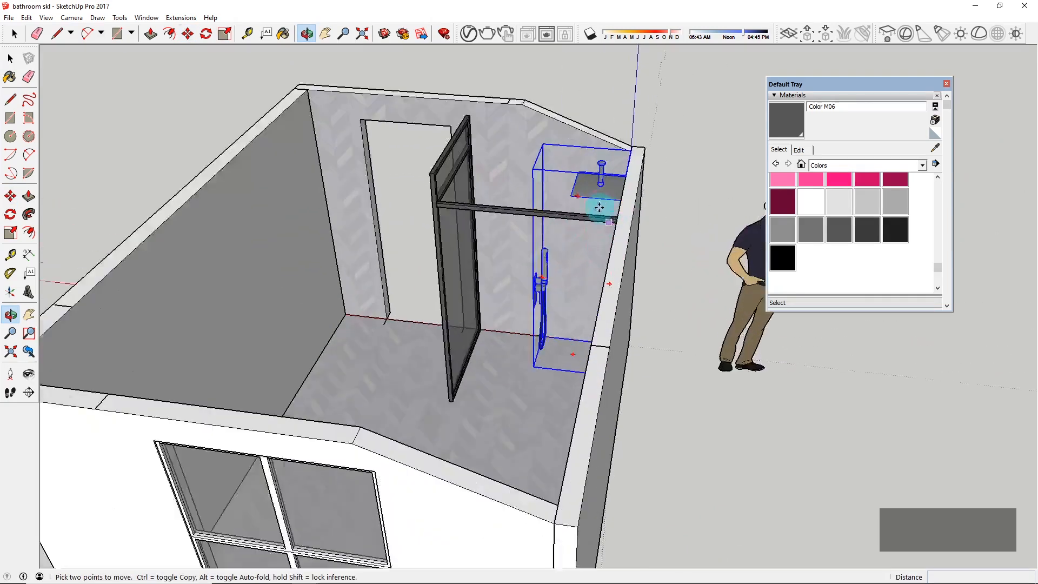
pyautogui.scroll(3, 598, 207)
pyautogui.moveTo(597, 203); pyautogui.dragTo(594, 181, button='middle')
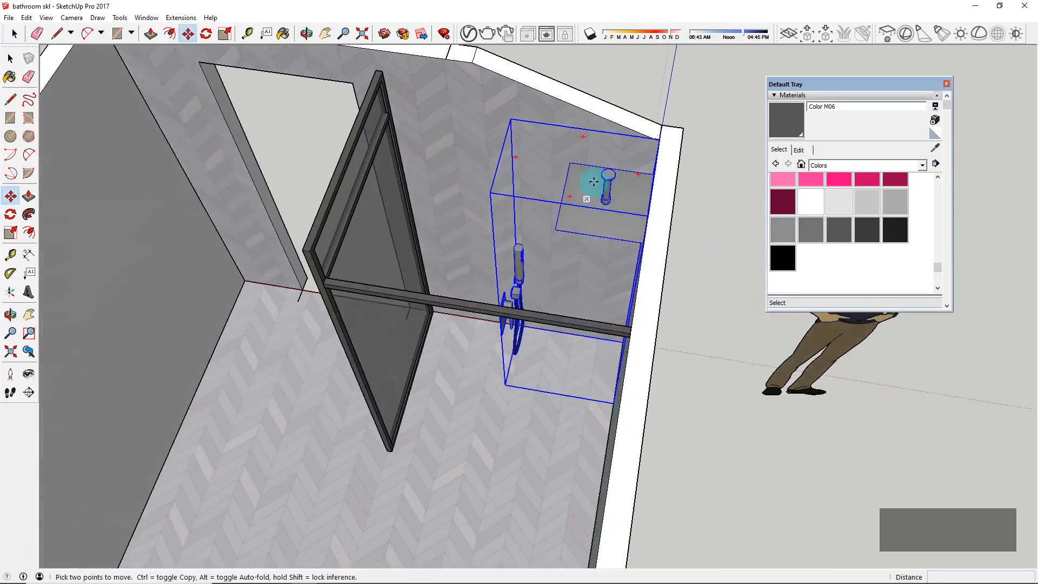
pyautogui.click(583, 136)
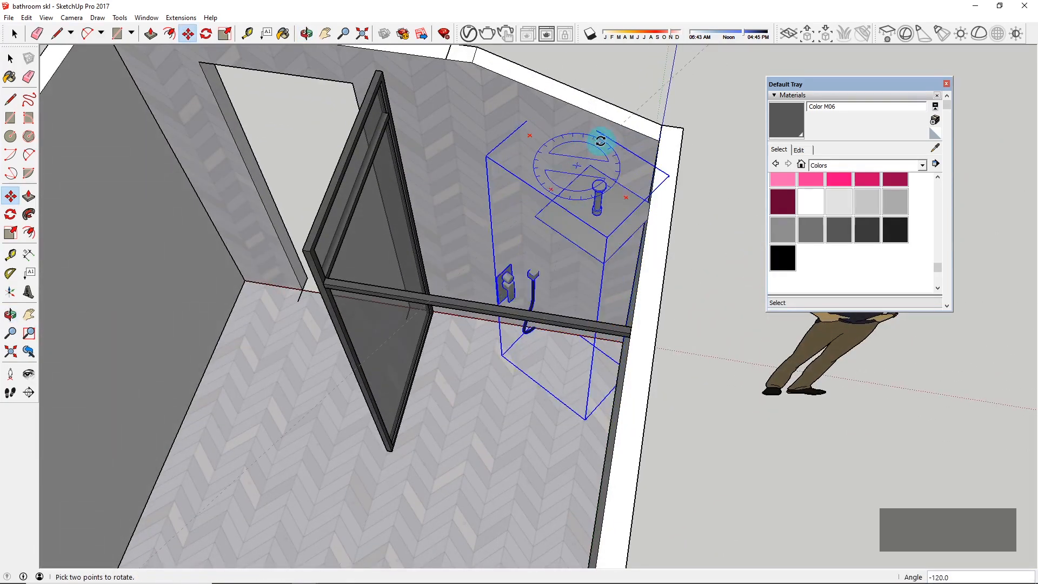
pyautogui.click(613, 175)
pyautogui.hotkey('ctrl', 'z')
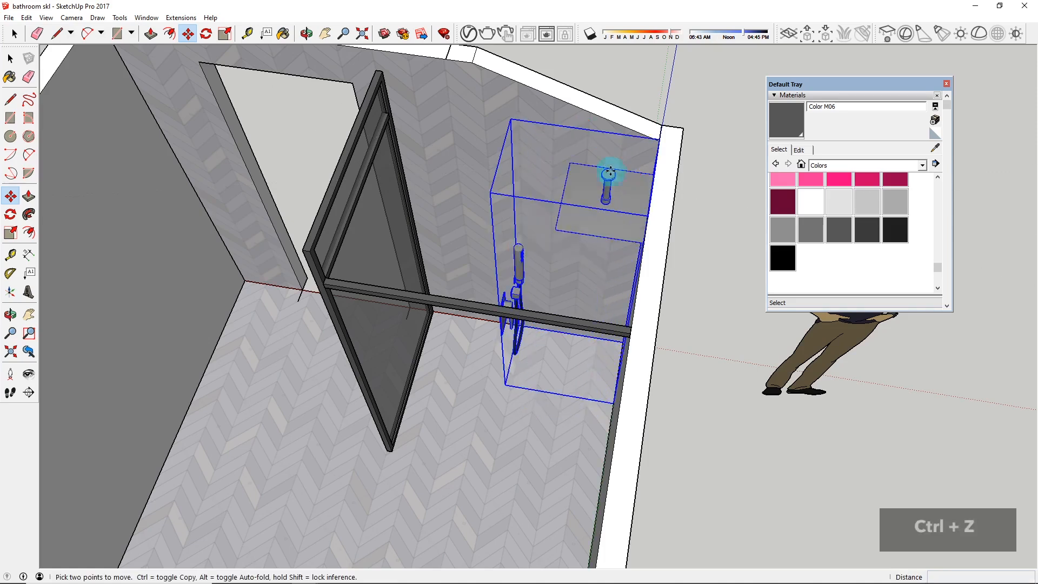
# Step: Rotate the shower set horizontally so its controls line up with the doorway wall, and move it out from the corner
pyautogui.click(581, 139)
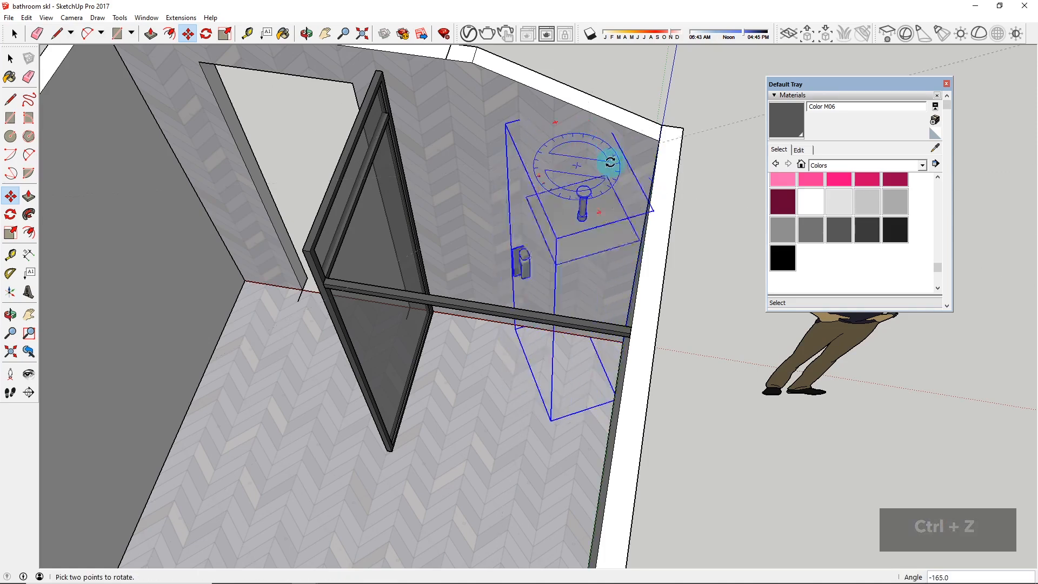
pyautogui.click(623, 174)
pyautogui.click(607, 202)
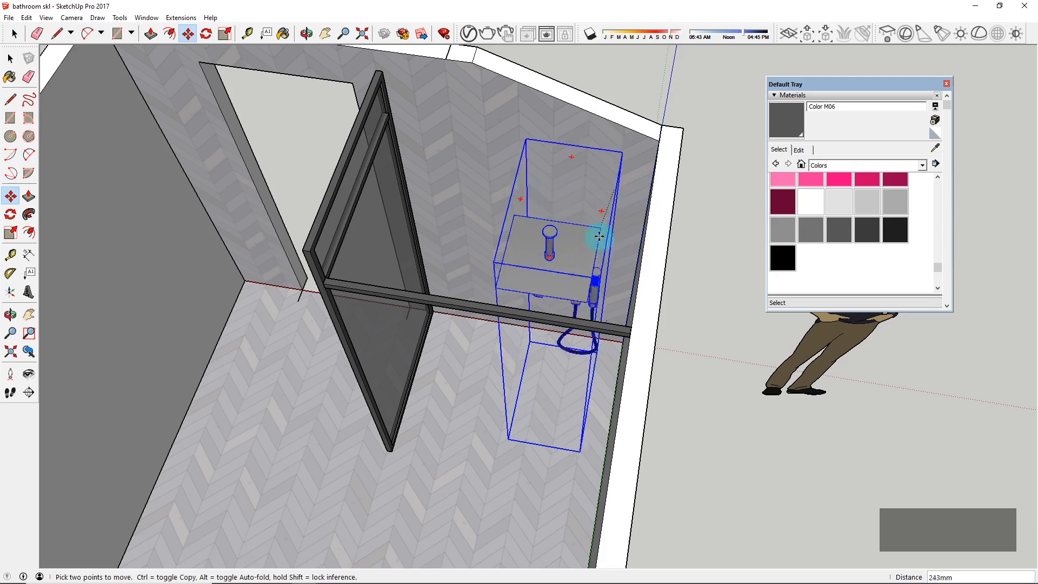
pyautogui.click(595, 251)
# Step: Move the shower set about 244 mm along the green axis so its control plate sits against the doorway wall
pyautogui.moveTo(595, 252); pyautogui.dragTo(551, 297, button='middle')
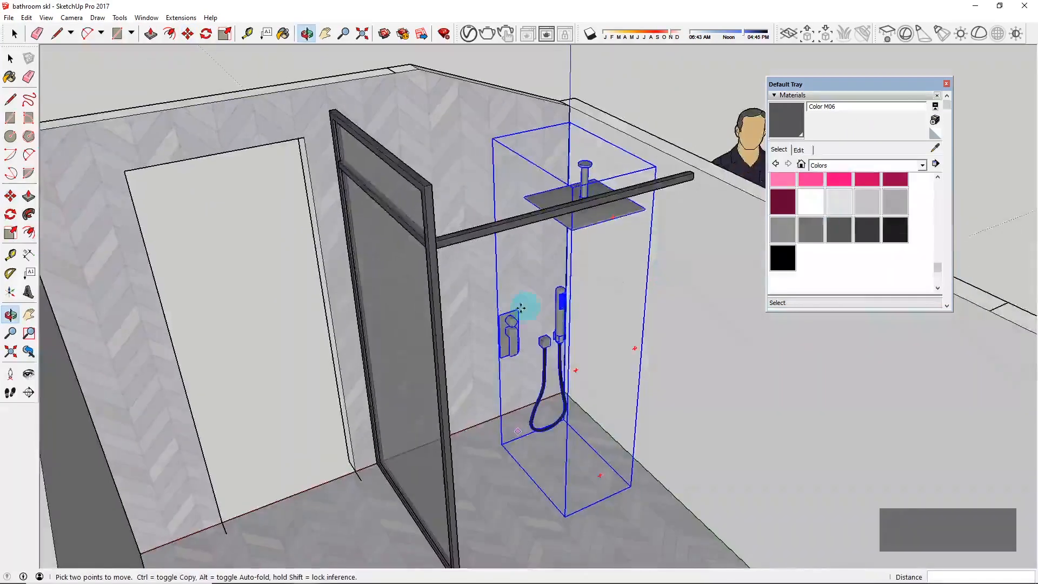
pyautogui.scroll(6, 503, 313)
pyautogui.scroll(4, 501, 304)
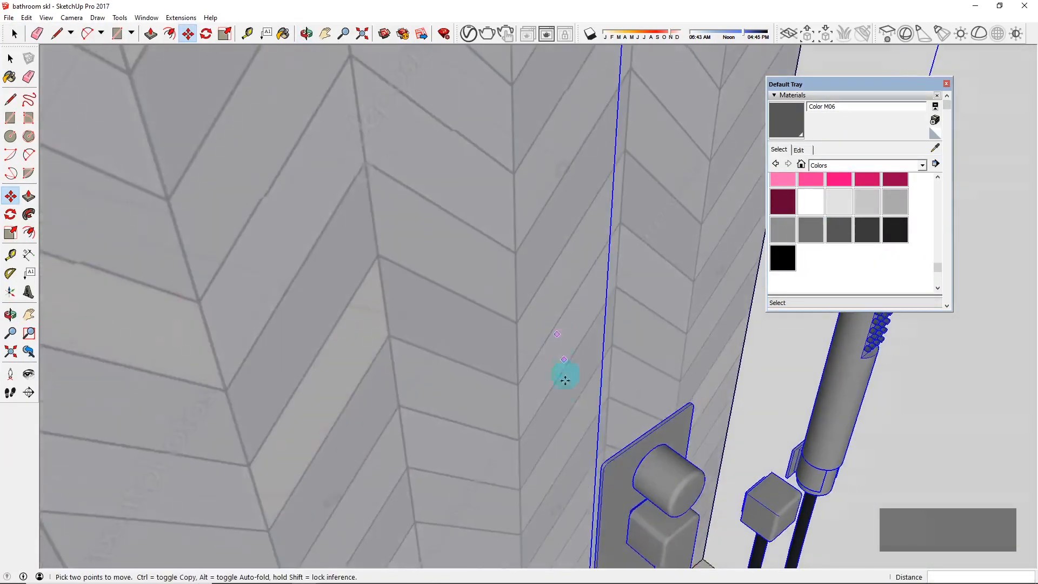
pyautogui.scroll(3, 607, 447)
pyautogui.click(619, 456)
pyautogui.scroll(-3, 618, 456)
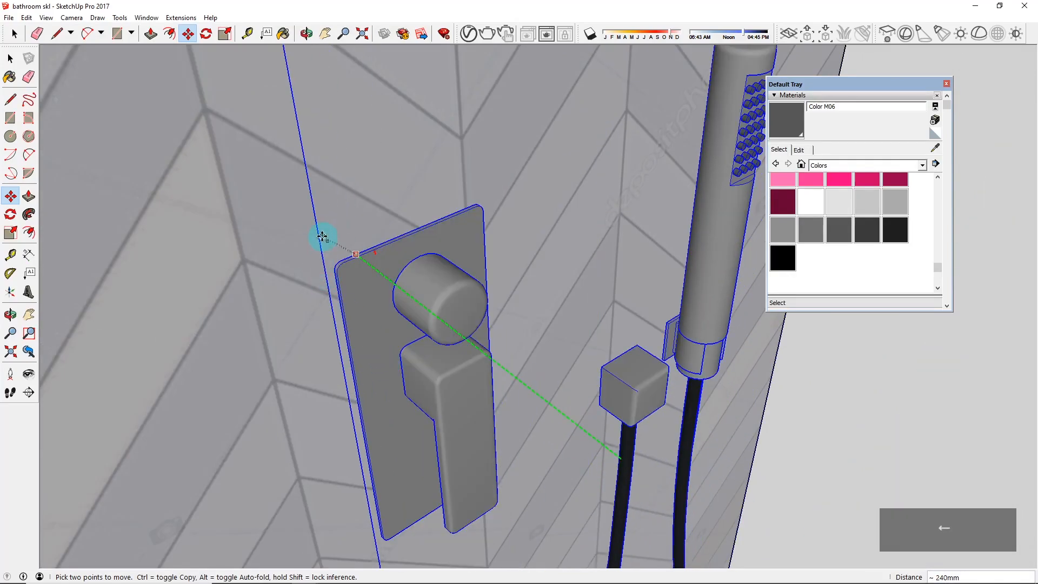
pyautogui.scroll(-6, 322, 236)
pyautogui.moveTo(468, 290); pyautogui.dragTo(336, 312, button='middle')
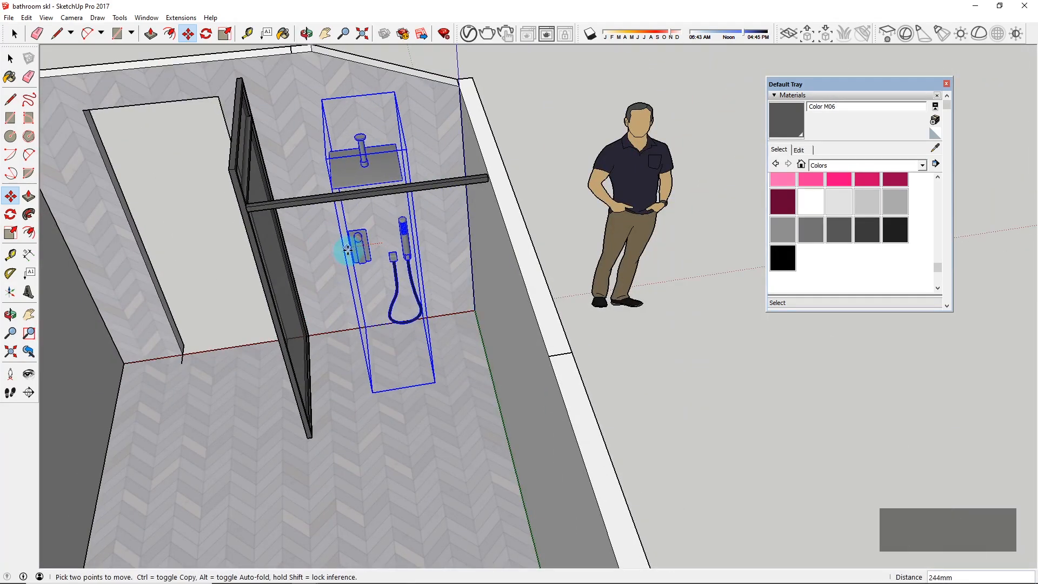
# Step: Raise the shower set about 228 mm vertically and scale it down uniformly to about 0.90
pyautogui.press('Up')
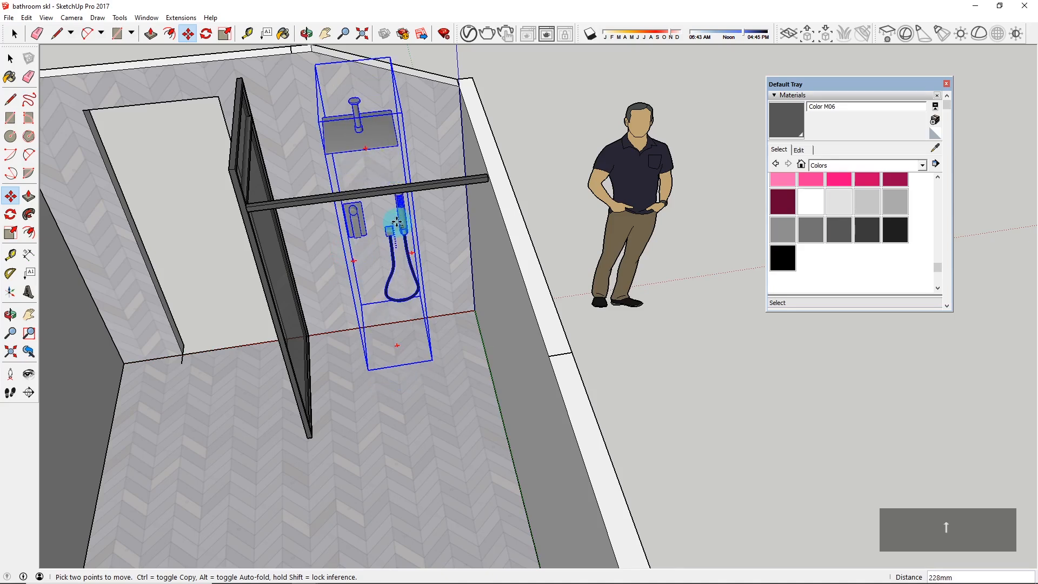
pyautogui.click(397, 221)
pyautogui.moveTo(397, 221); pyautogui.dragTo(425, 231, button='middle')
pyautogui.scroll(-5, 425, 232)
pyautogui.press('s')
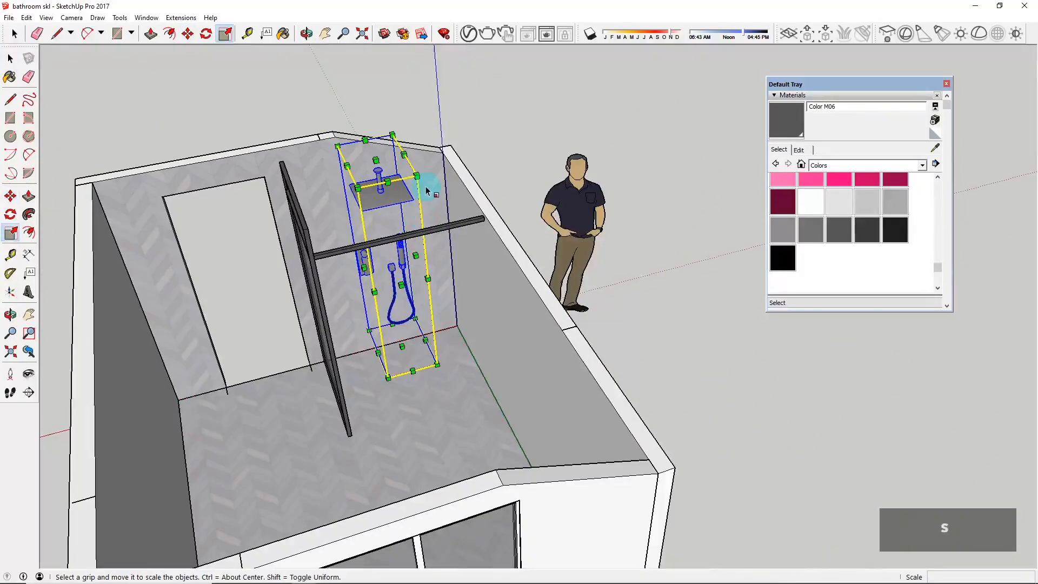
pyautogui.moveTo(416, 174); pyautogui.dragTo(412, 193)
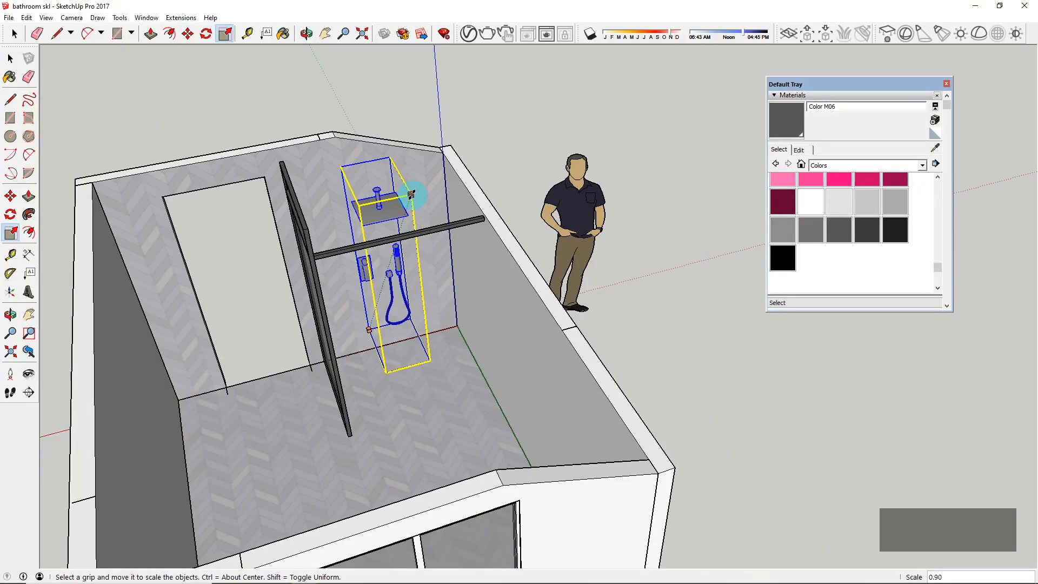
pyautogui.scroll(3, 400, 247)
pyautogui.press('space')
# Step: Move the shower set about 47 mm along the red axis, away from the partition towards the side wall
pyautogui.click(466, 335)
pyautogui.moveTo(468, 352); pyautogui.dragTo(375, 266, button='middle')
pyautogui.scroll(3, 375, 266)
pyautogui.click(360, 271)
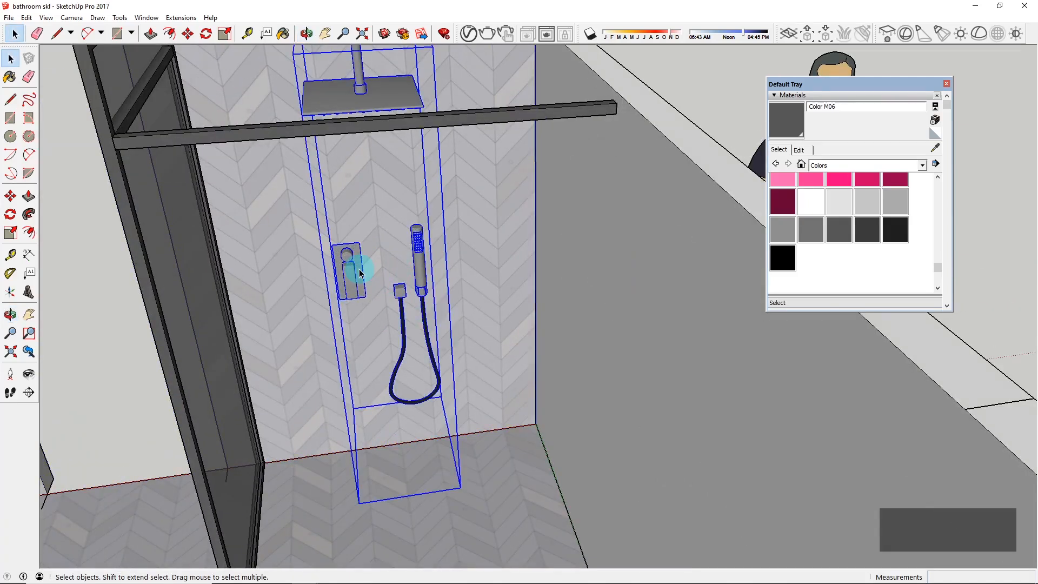
pyautogui.press('m')
pyautogui.click(360, 271)
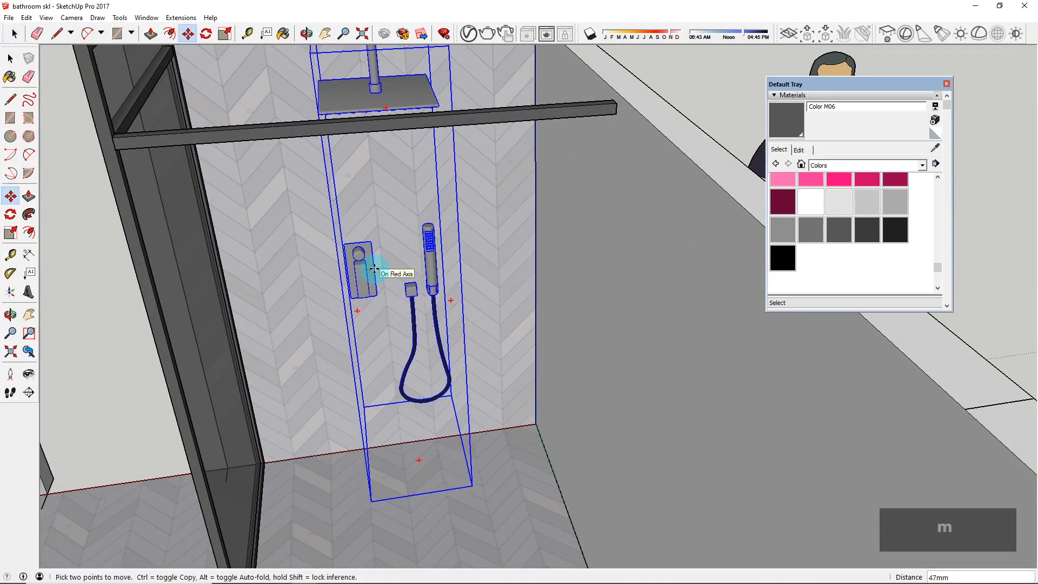
pyautogui.click(374, 268)
pyautogui.press('space')
pyautogui.scroll(-3, 375, 267)
pyautogui.scroll(-2, 442, 170)
pyautogui.moveTo(416, 231); pyautogui.dragTo(416, 117, button='middle')
pyautogui.moveTo(281, 147); pyautogui.dragTo(452, 157, button='middle')
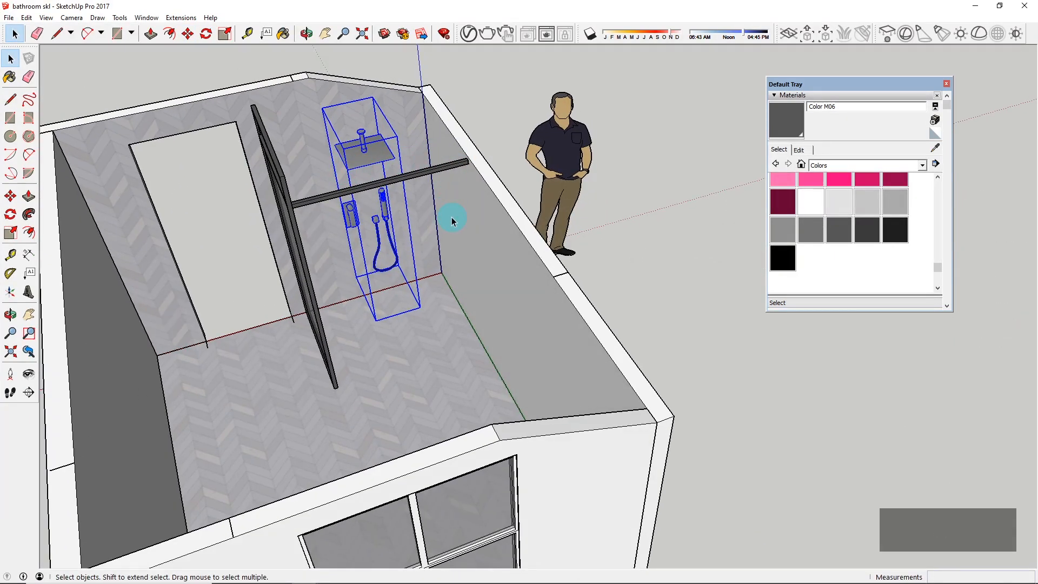
# Step: Delete the square overhead shower head from inside the shower set, keeping the control plate and hand shower
pyautogui.scroll(-3, 451, 219)
pyautogui.moveTo(463, 336); pyautogui.dragTo(584, 342, button='middle')
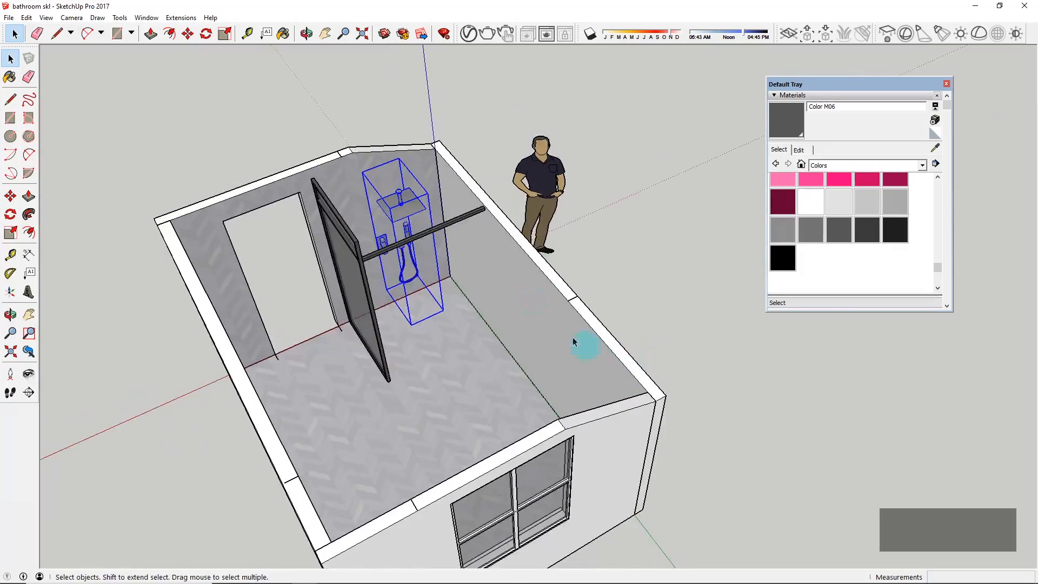
pyautogui.scroll(3, 393, 236)
pyautogui.moveTo(527, 321); pyautogui.dragTo(491, 332, button='middle')
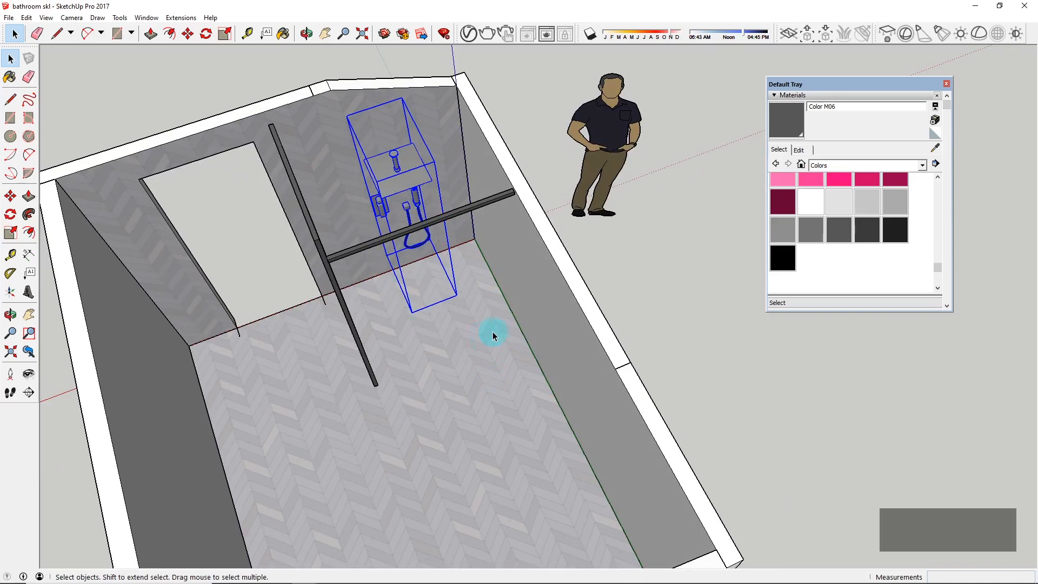
pyautogui.moveTo(419, 220); pyautogui.dragTo(248, 229, button='middle')
pyautogui.moveTo(320, 325); pyautogui.dragTo(561, 327, button='middle')
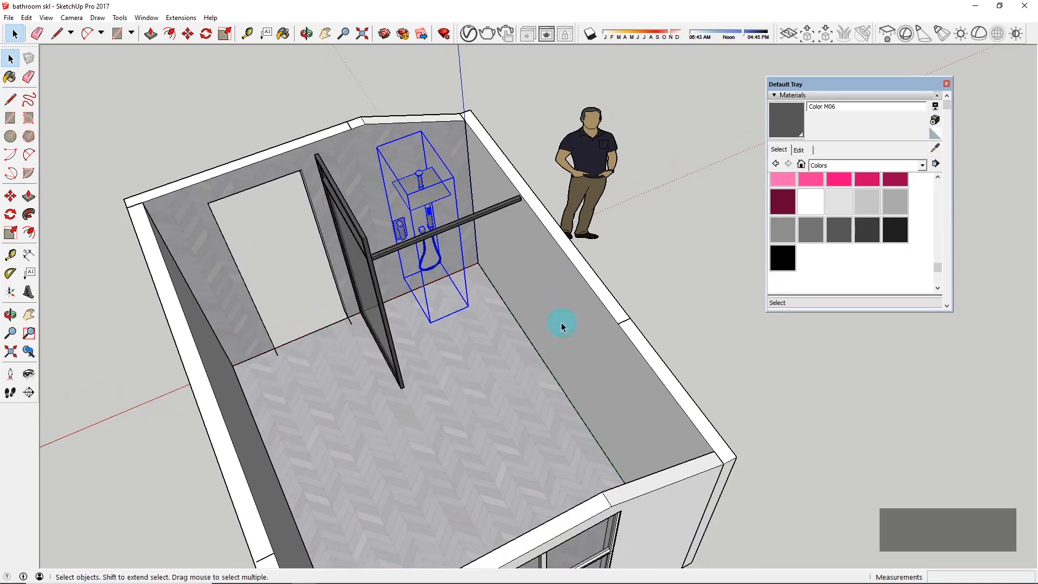
pyautogui.scroll(1, 351, 130)
pyautogui.scroll(3, 440, 236)
pyautogui.moveTo(440, 236); pyautogui.dragTo(438, 85, button='middle')
pyautogui.moveTo(454, 149); pyautogui.dragTo(452, 196, button='middle')
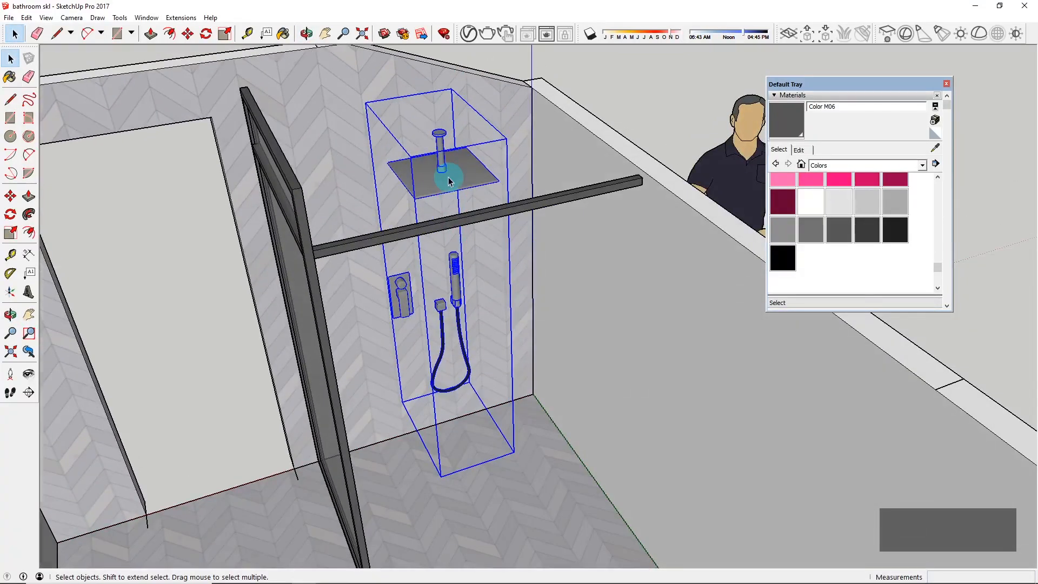
pyautogui.doubleClick(448, 181)
pyautogui.click(446, 173)
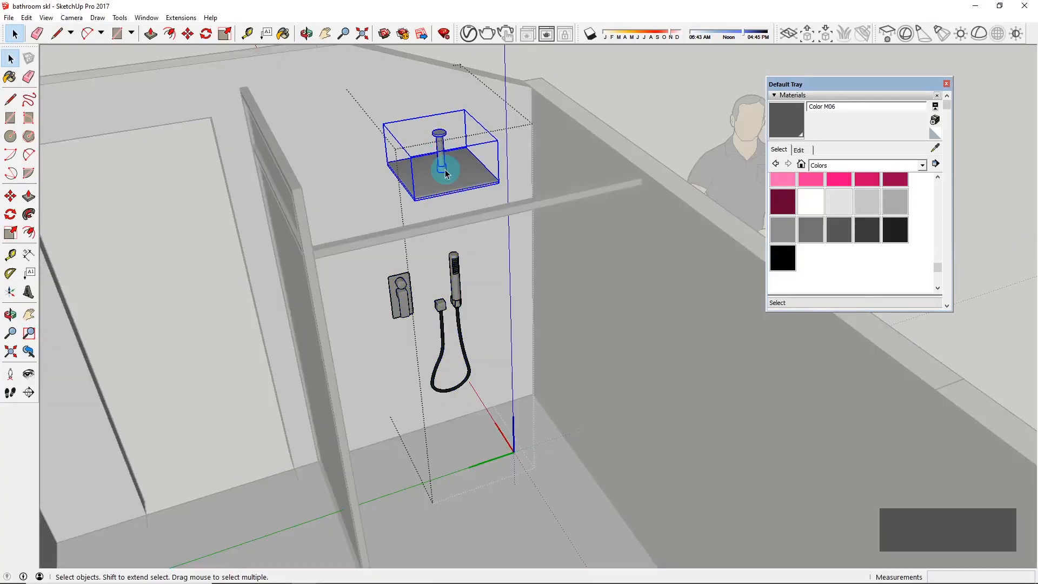
pyautogui.press('Delete')
pyautogui.press('Escape')
pyautogui.scroll(-5, 489, 255)
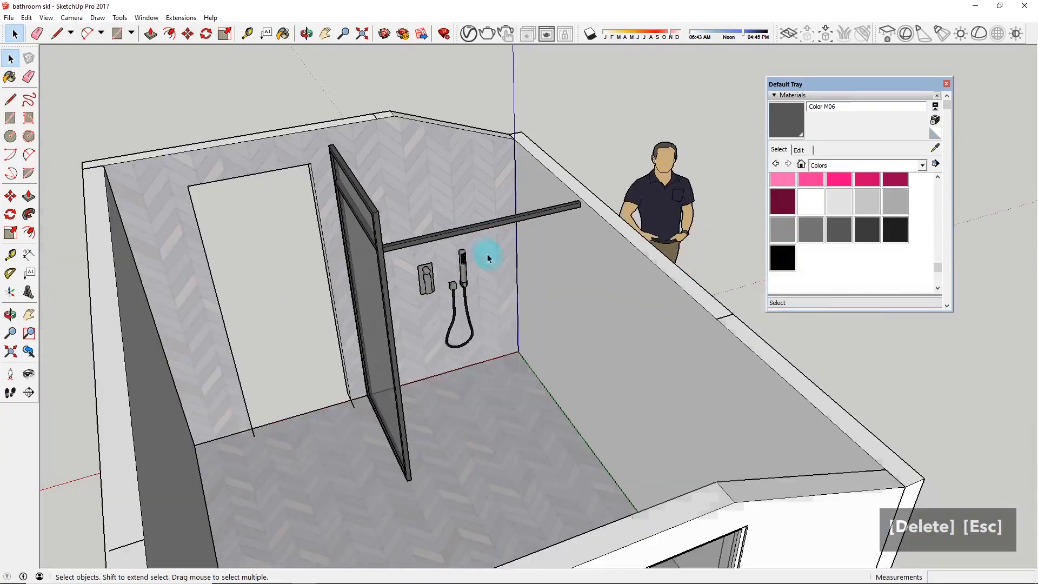
# Step: Open the 3D Warehouse and search it for "shower head"
pyautogui.click(146, 18)
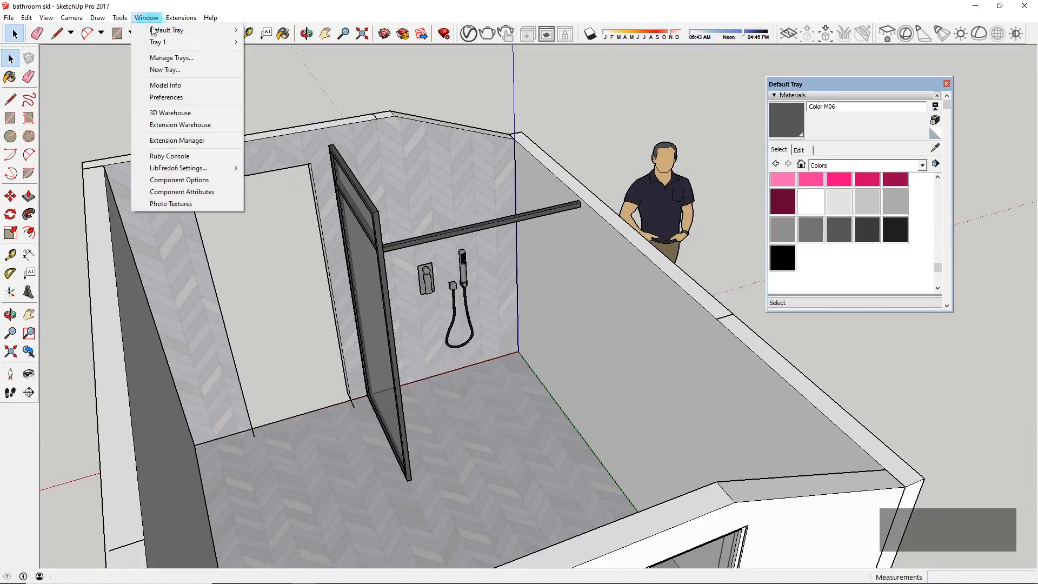
pyautogui.click(164, 114)
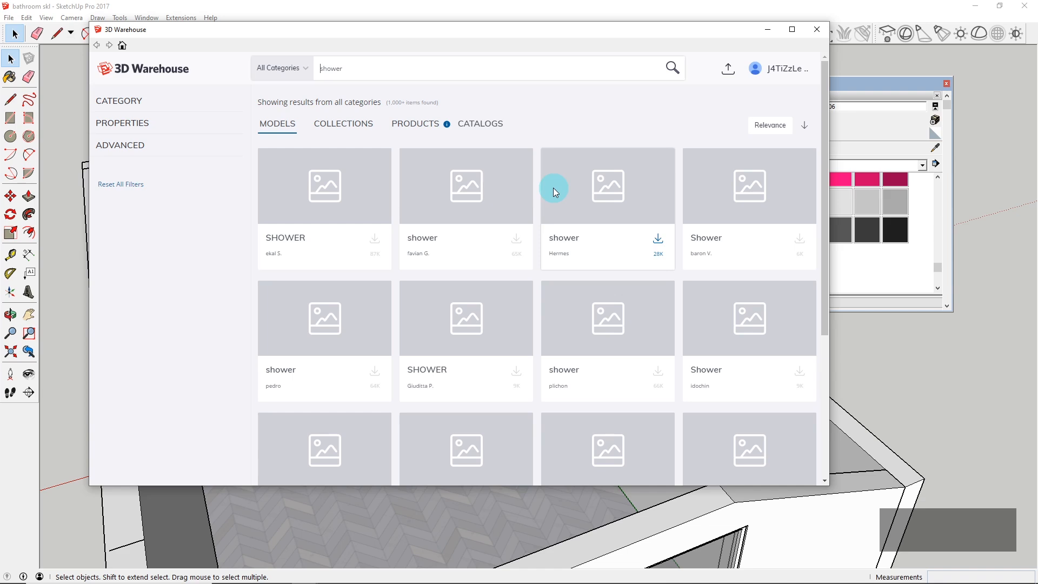
pyautogui.click(352, 69)
pyautogui.write('hg')
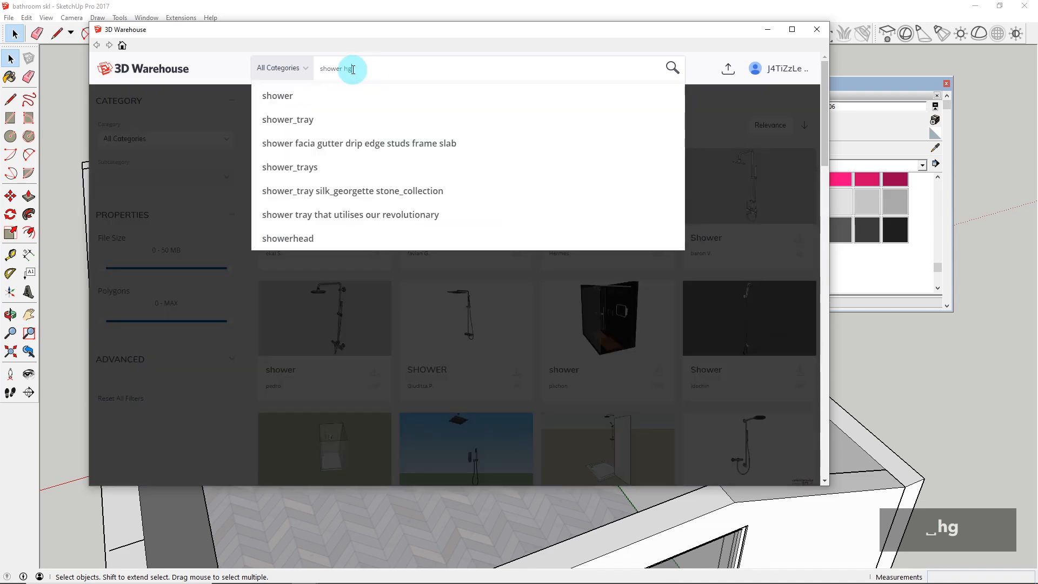
pyautogui.write('ead')
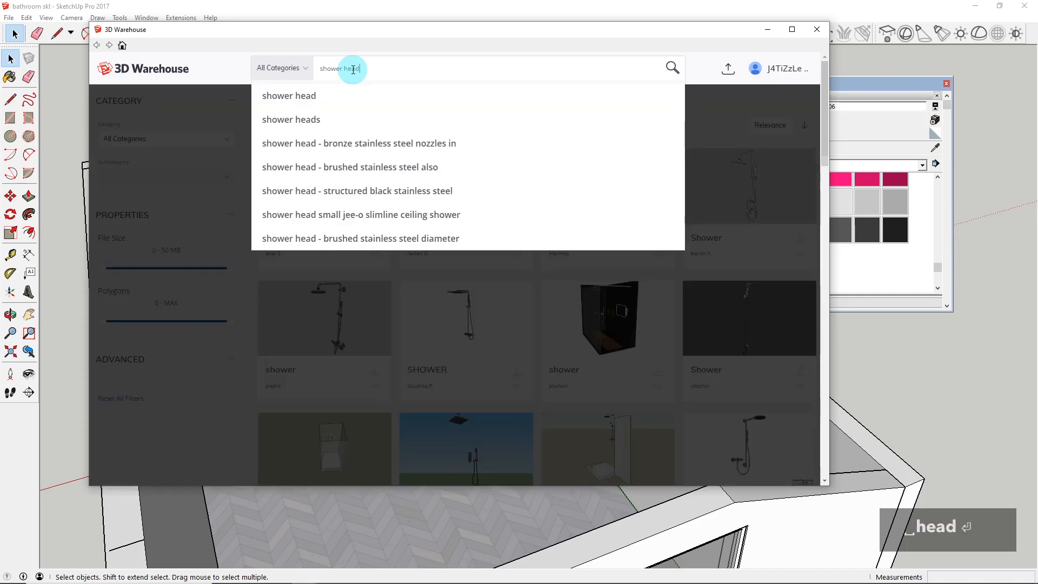
pyautogui.press('Return')
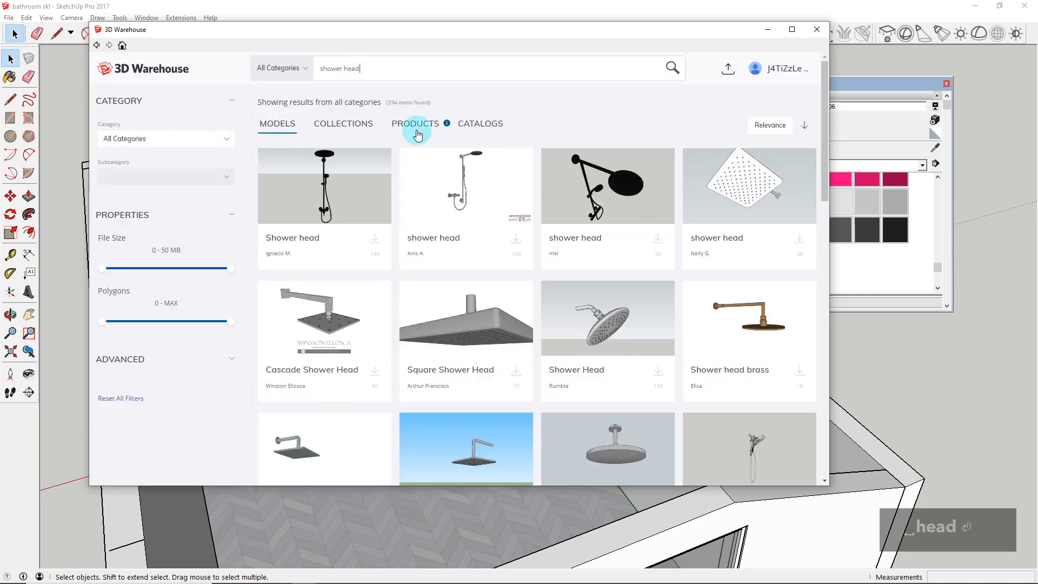
# Step: Browse the shower head results and load the "Matte Black Lusso St..." round shower head into the model
pyautogui.scroll(-8, 562, 297)
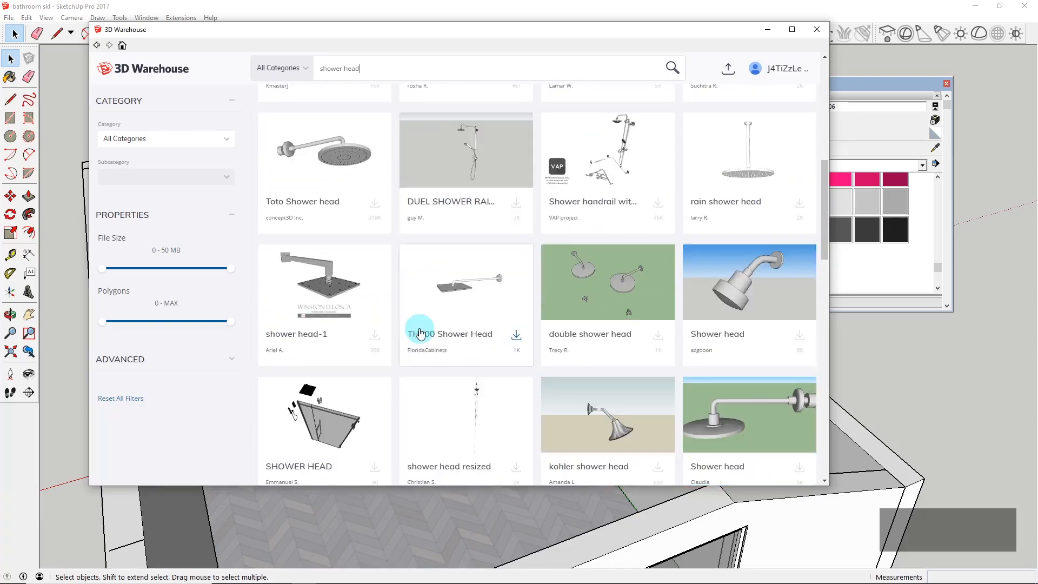
pyautogui.scroll(-4, 598, 293)
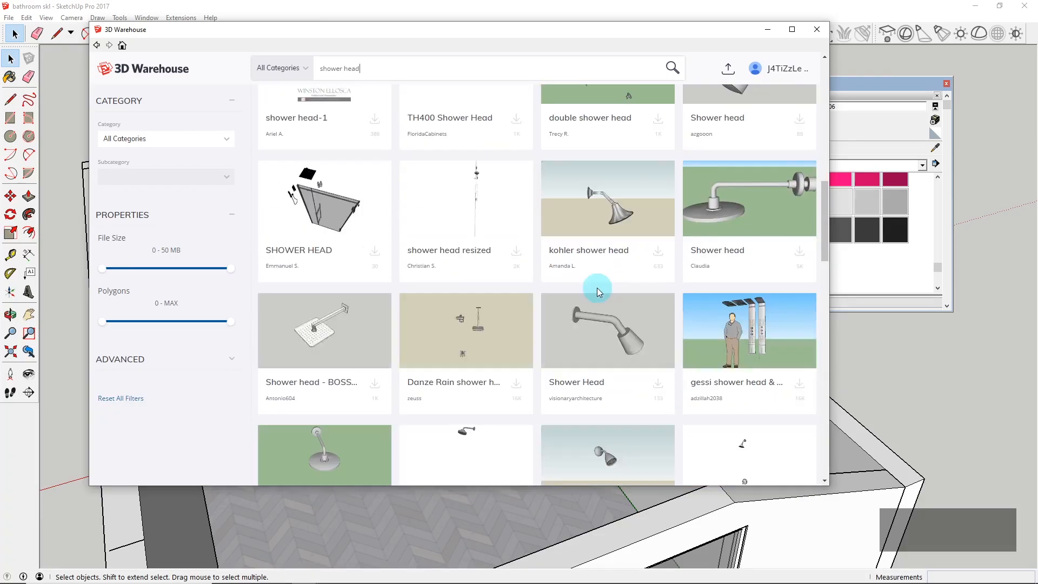
pyautogui.scroll(-8, 604, 274)
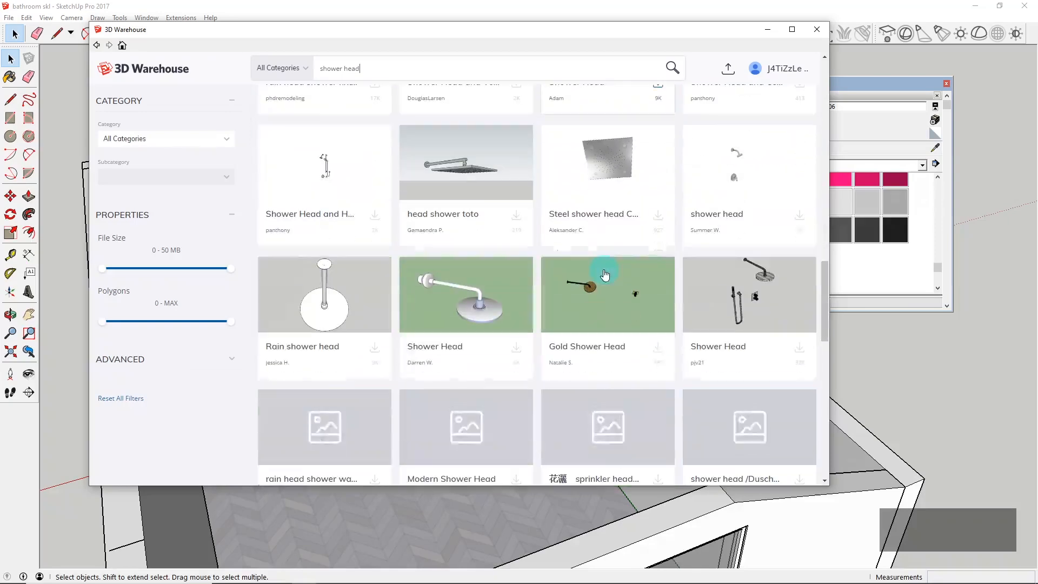
pyautogui.scroll(-1, 670, 263)
pyautogui.scroll(-4, 547, 237)
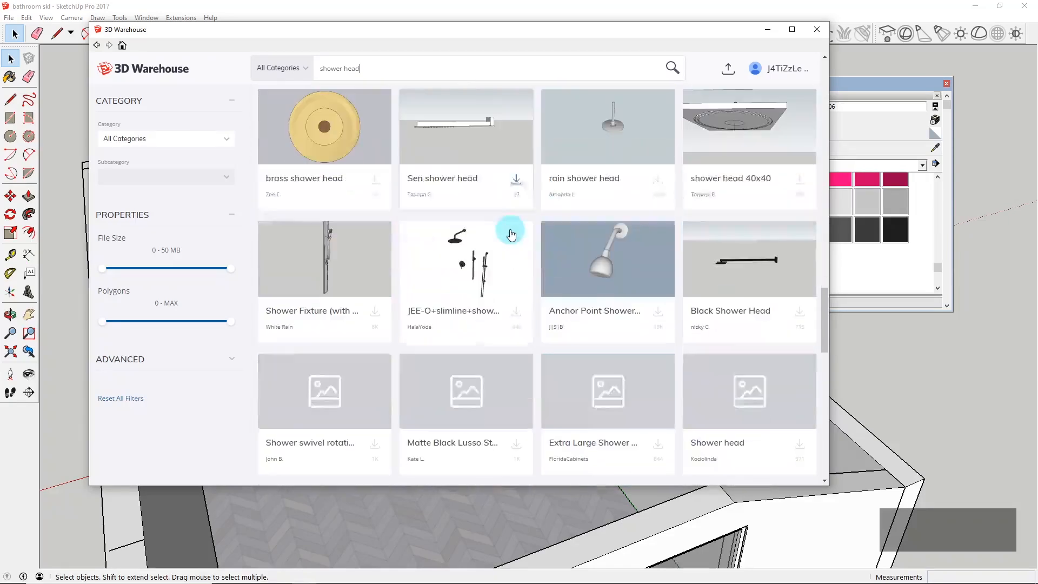
pyautogui.scroll(-4, 516, 224)
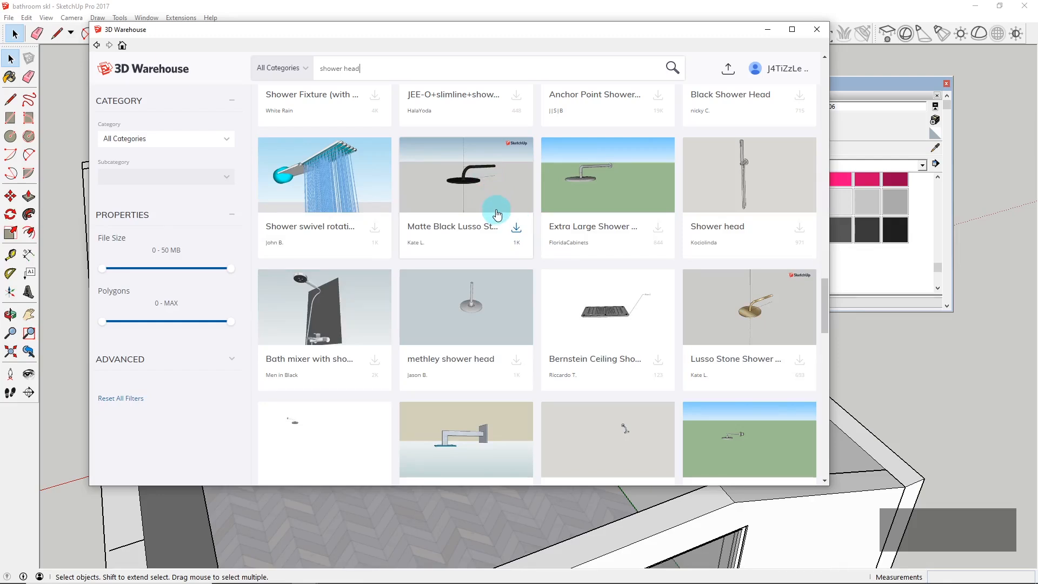
pyautogui.scroll(-4, 496, 218)
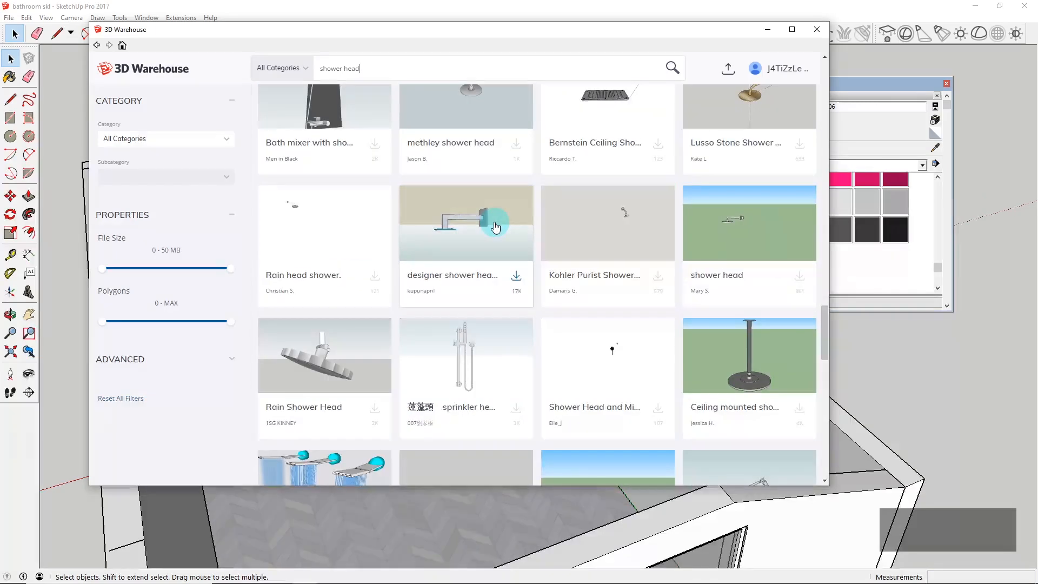
pyautogui.scroll(4, 494, 225)
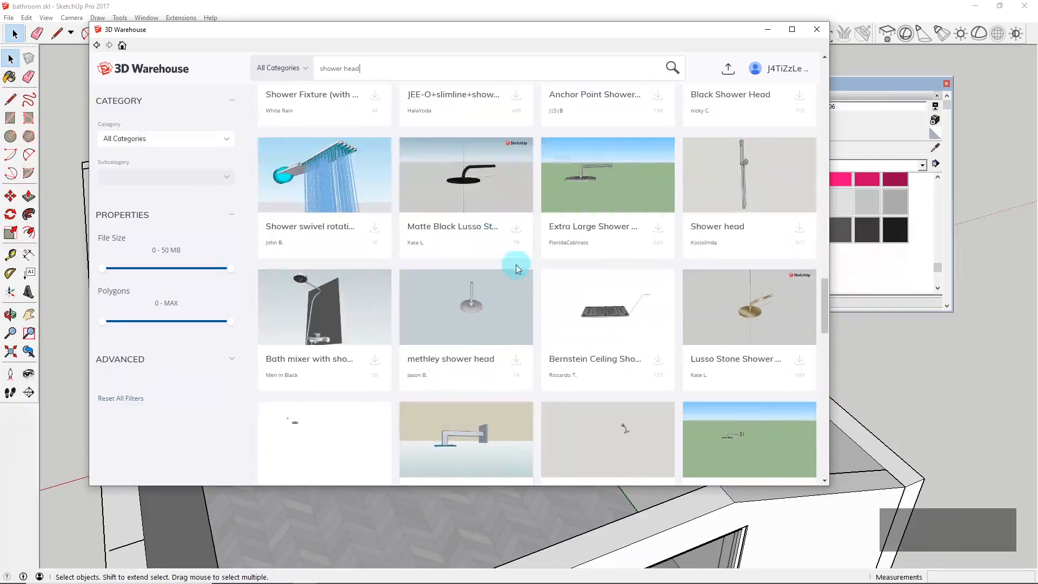
pyautogui.click(517, 231)
pyautogui.click(425, 285)
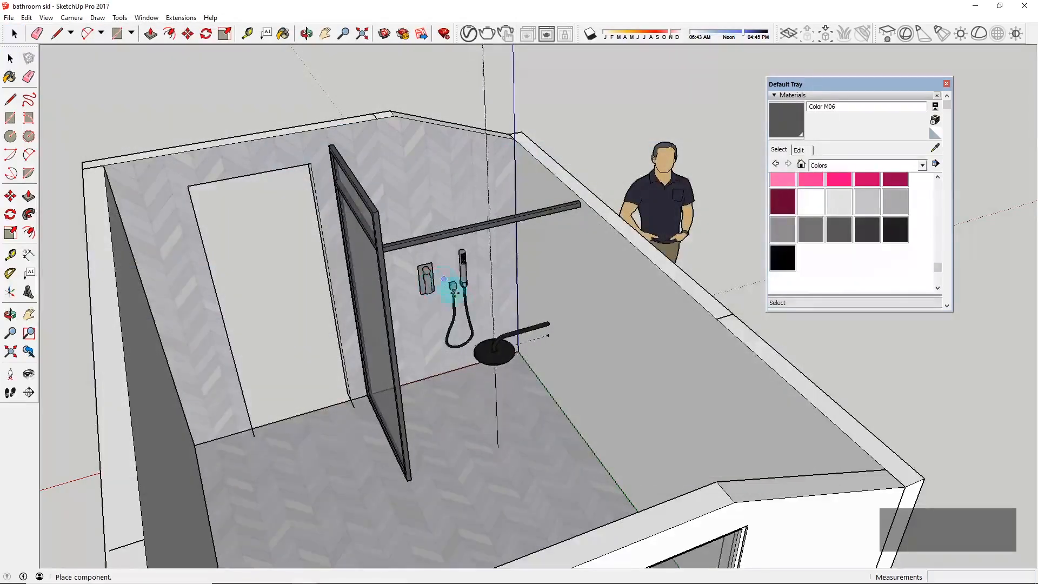
# Step: Place the black shower head on the floor near the shower corner and rotate it so its arm points to the doorway wall
pyautogui.scroll(5, 519, 337)
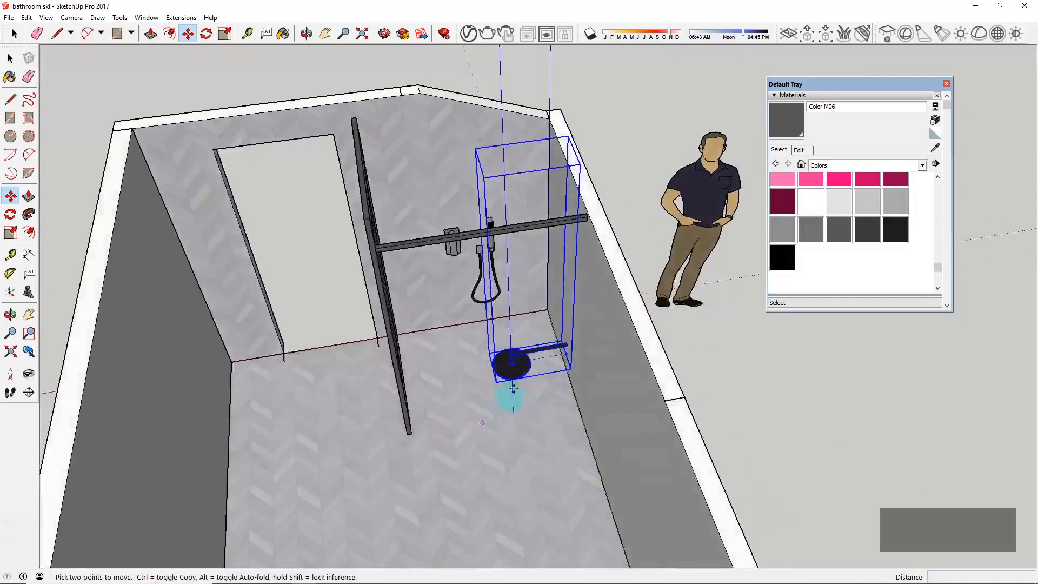
pyautogui.moveTo(581, 313); pyautogui.dragTo(559, 425, button='middle')
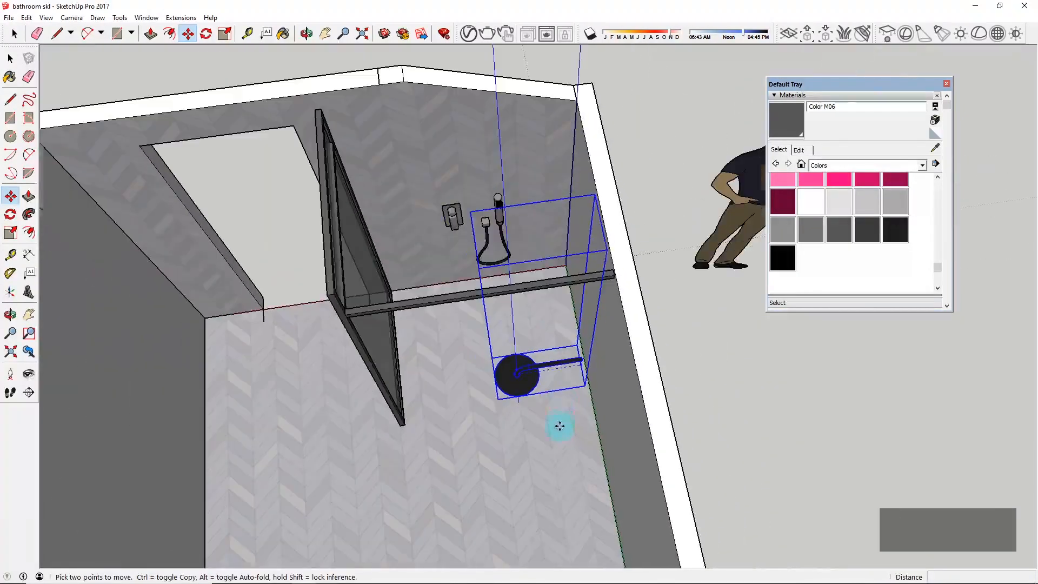
pyautogui.click(586, 224)
pyautogui.click(528, 187)
# Step: Move the black shower head up onto the doorway wall, above the control plate and hand shower
pyautogui.moveTo(553, 339); pyautogui.dragTo(501, 321, button='middle')
pyautogui.scroll(3, 508, 328)
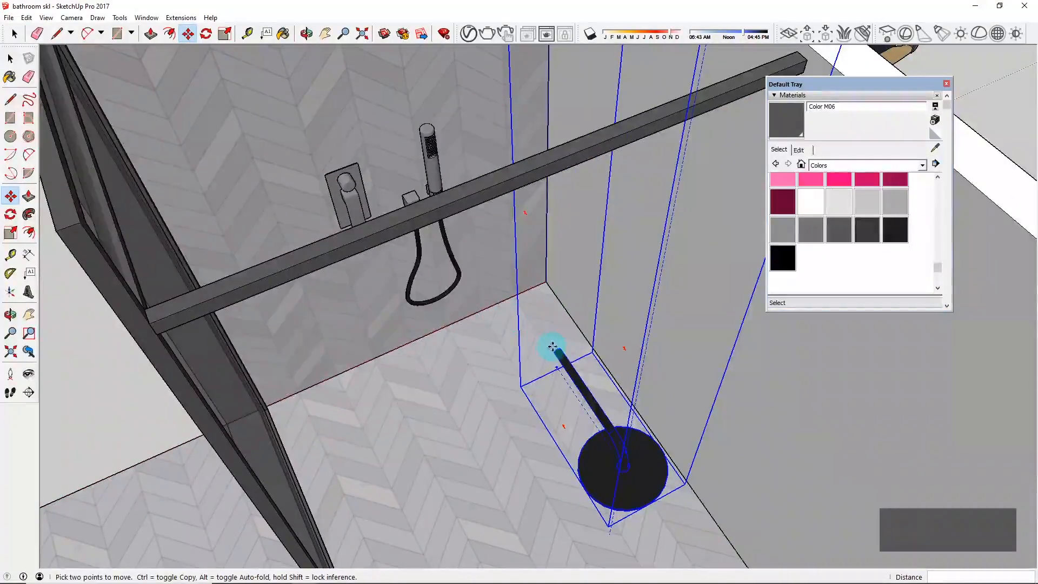
pyautogui.scroll(-6, 558, 351)
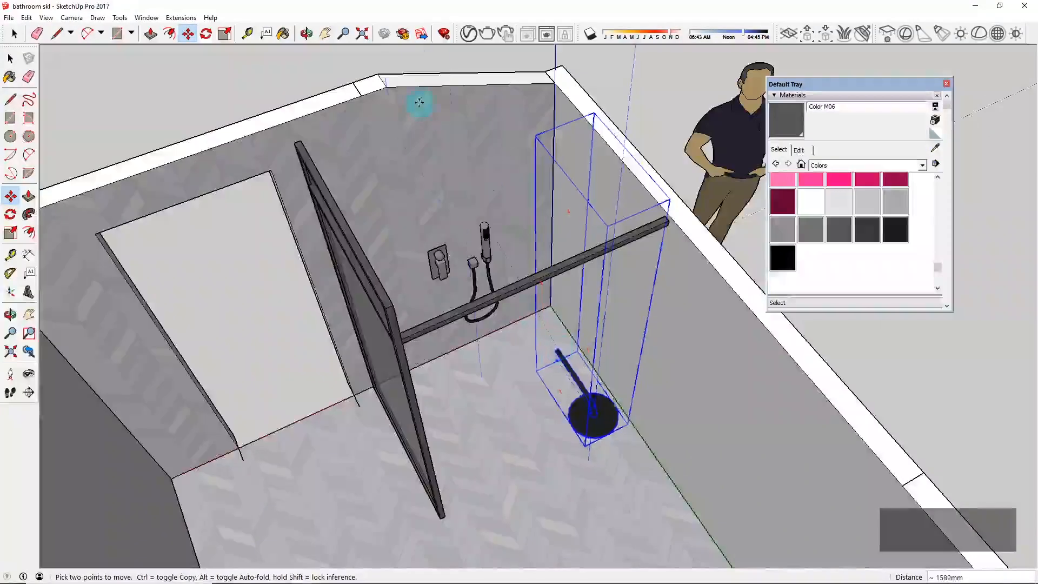
pyautogui.moveTo(547, 294); pyautogui.dragTo(491, 400, button='middle')
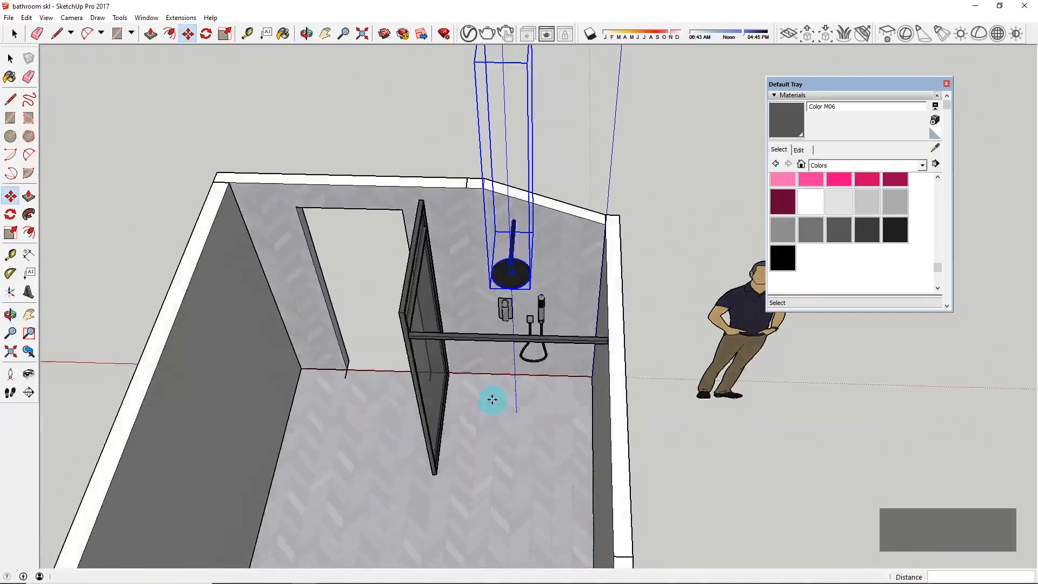
# Step: Open the black shower head's component and delete the long vertical line running through it
pyautogui.scroll(-3, 492, 399)
pyautogui.press('space')
pyautogui.scroll(2, 494, 267)
pyautogui.doubleClick(502, 264)
pyautogui.moveTo(502, 264); pyautogui.dragTo(611, 219, button='middle')
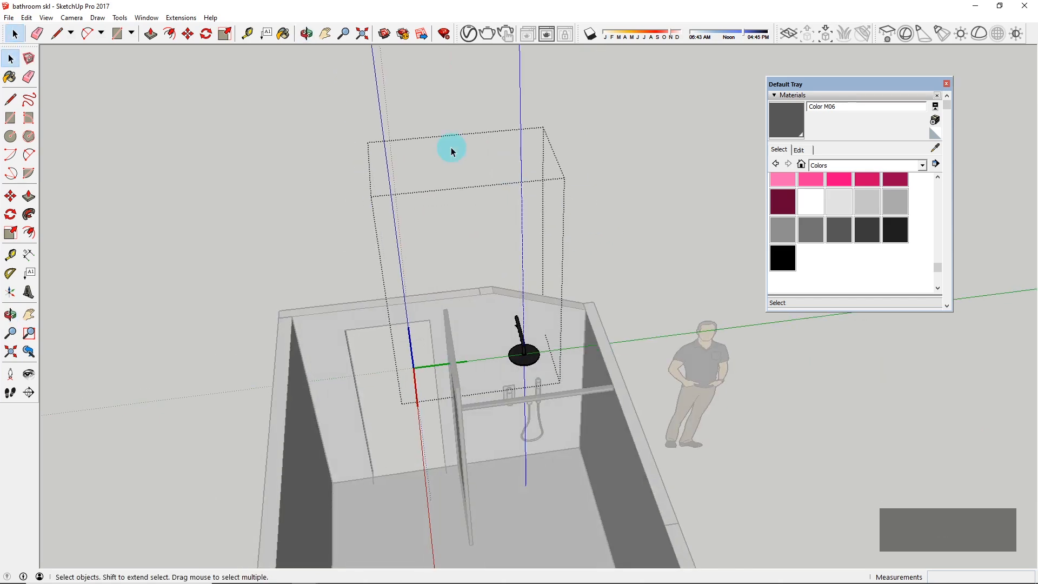
pyautogui.press('Delete')
pyautogui.moveTo(523, 396); pyautogui.dragTo(542, 283, button='middle')
pyautogui.scroll(6, 513, 335)
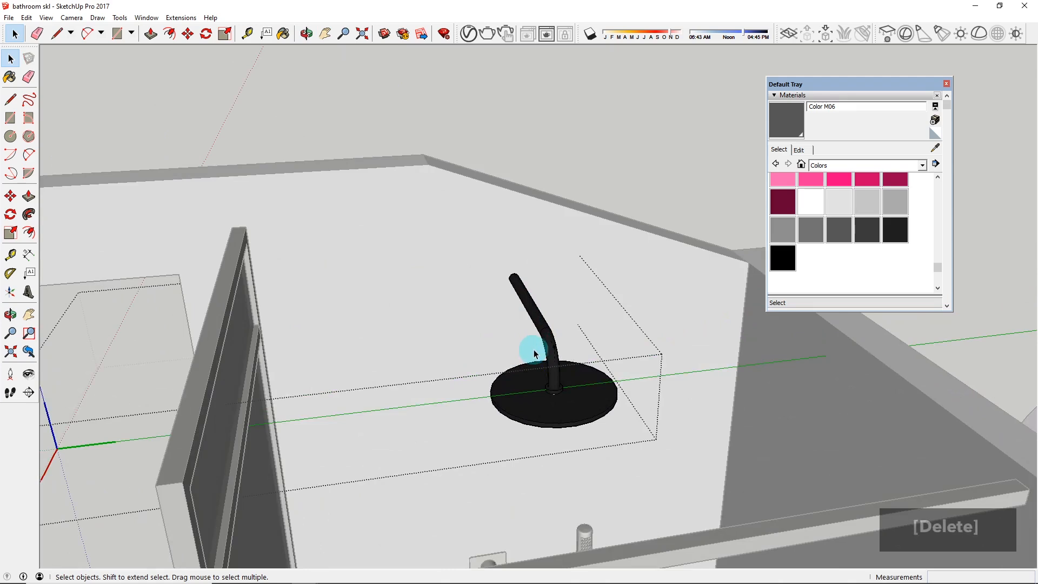
# Step: Delete the stray dashed guide line at the arm's bend, keeping the bent pipe, and close the shower head component
pyautogui.scroll(4, 534, 353)
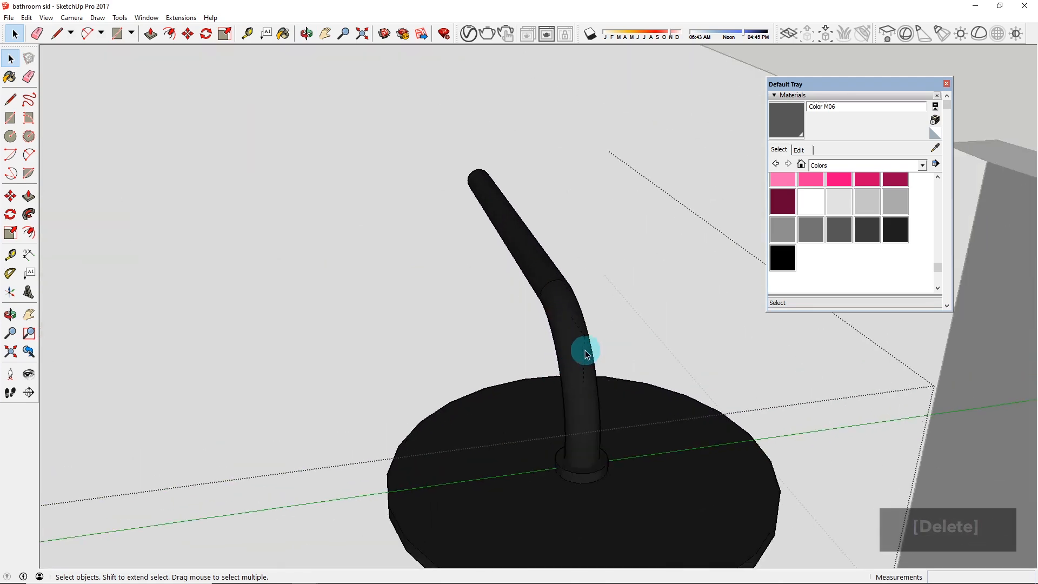
pyautogui.press('Delete')
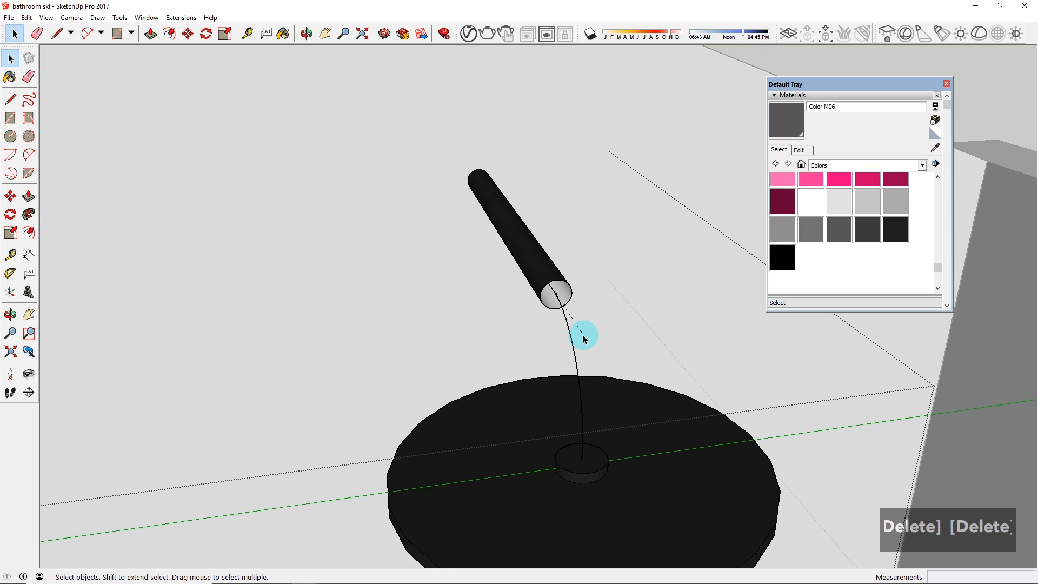
pyautogui.hotkey('ctrl', 'z')
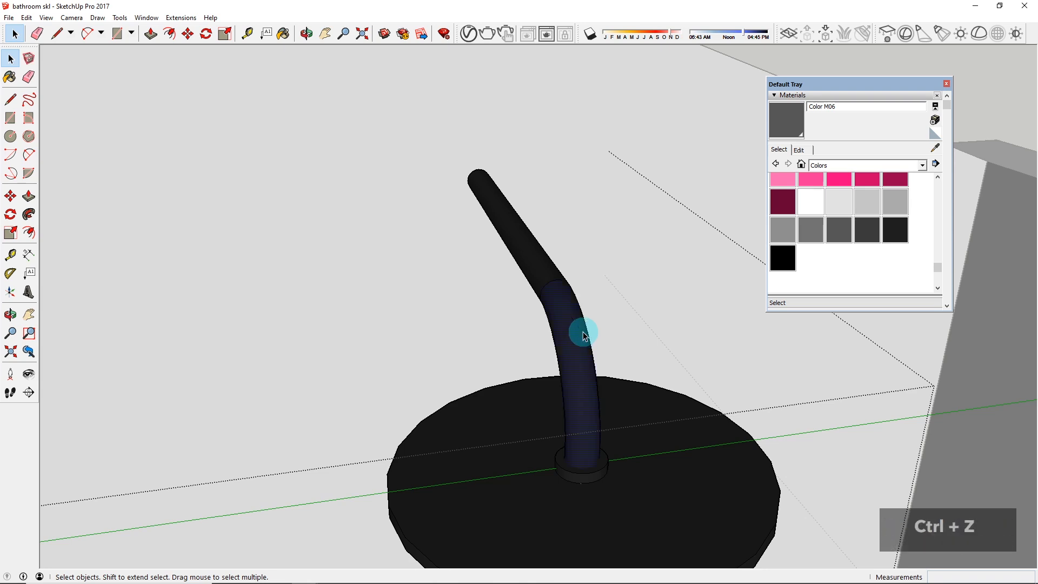
pyautogui.moveTo(577, 325); pyautogui.dragTo(783, 324, button='middle')
pyautogui.scroll(4, 783, 324)
pyautogui.scroll(-3, 615, 255)
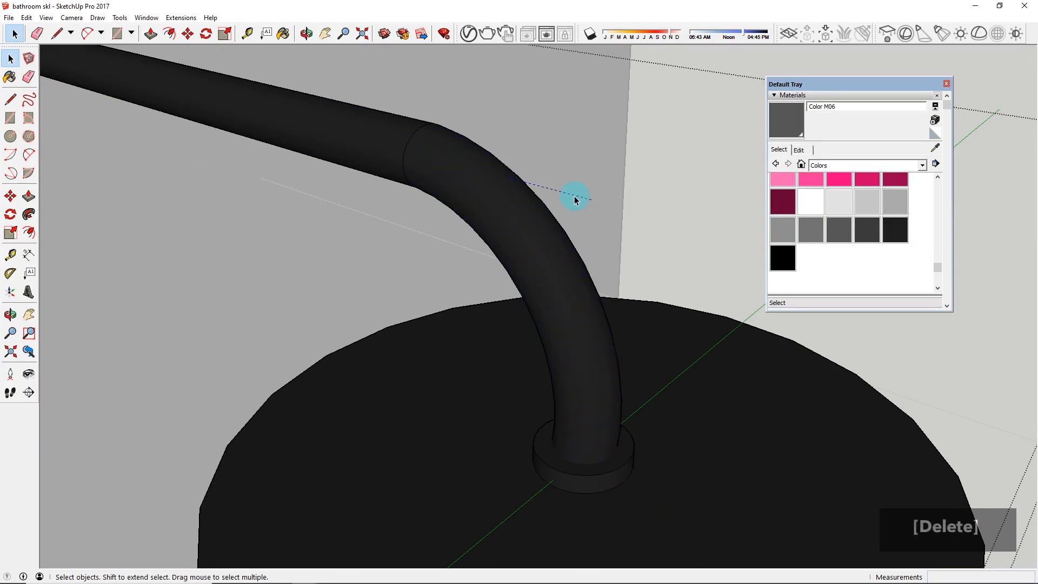
pyautogui.scroll(-4, 574, 201)
pyautogui.moveTo(621, 274); pyautogui.dragTo(539, 336, button='middle')
pyautogui.press('space')
pyautogui.press('Escape')
pyautogui.press('Escape')
# Step: Paint the glass partition's frame and crossbar with Color M08 to match the black shower head
pyautogui.scroll(-4, 529, 299)
pyautogui.scroll(2, 538, 322)
pyautogui.moveTo(509, 288); pyautogui.dragTo(395, 286, button='middle')
pyautogui.click(492, 302)
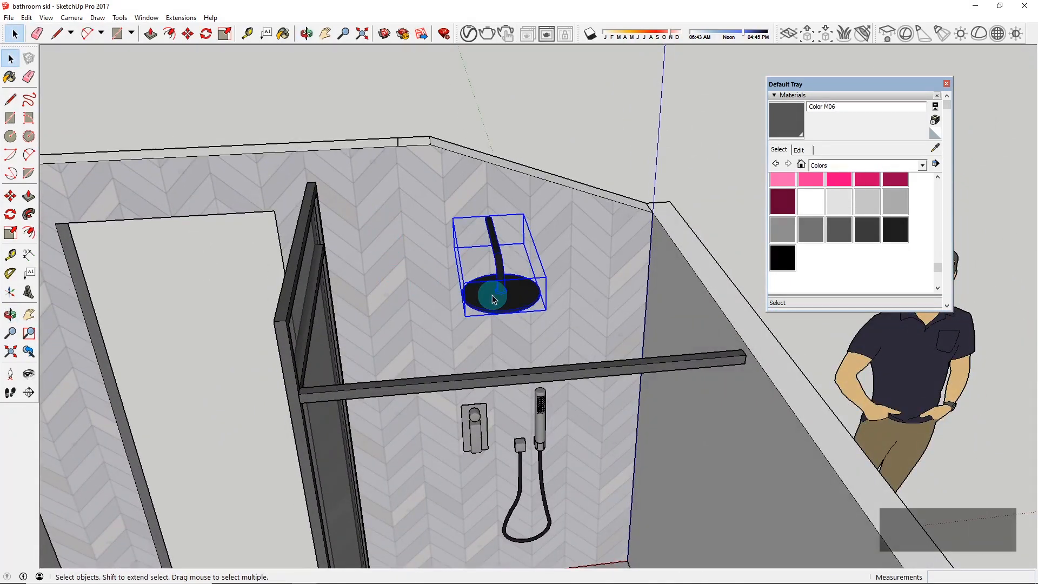
pyautogui.press('b')
pyautogui.moveTo(639, 213)
pyautogui.mouseDown(button='middle')
pyautogui.moveTo(447, 324)
pyautogui.moveTo(428, 364)
pyautogui.moveTo(357, 313)
pyautogui.mouseUp(button='middle')
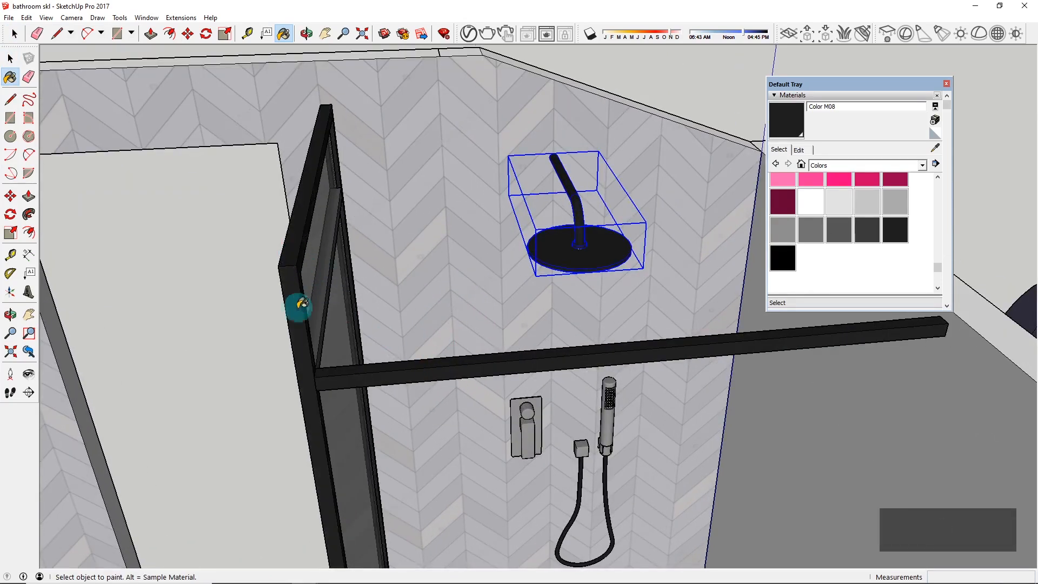
pyautogui.moveTo(297, 296); pyautogui.dragTo(463, 290, button='middle')
# Step: Open the hand shower set's component and select the nested hand shower handset inside it
pyautogui.moveTo(470, 332); pyautogui.dragTo(601, 528, button='middle')
pyautogui.scroll(3, 594, 500)
pyautogui.moveTo(600, 439); pyautogui.dragTo(646, 433, button='middle')
pyautogui.press('space')
pyautogui.scroll(3, 604, 434)
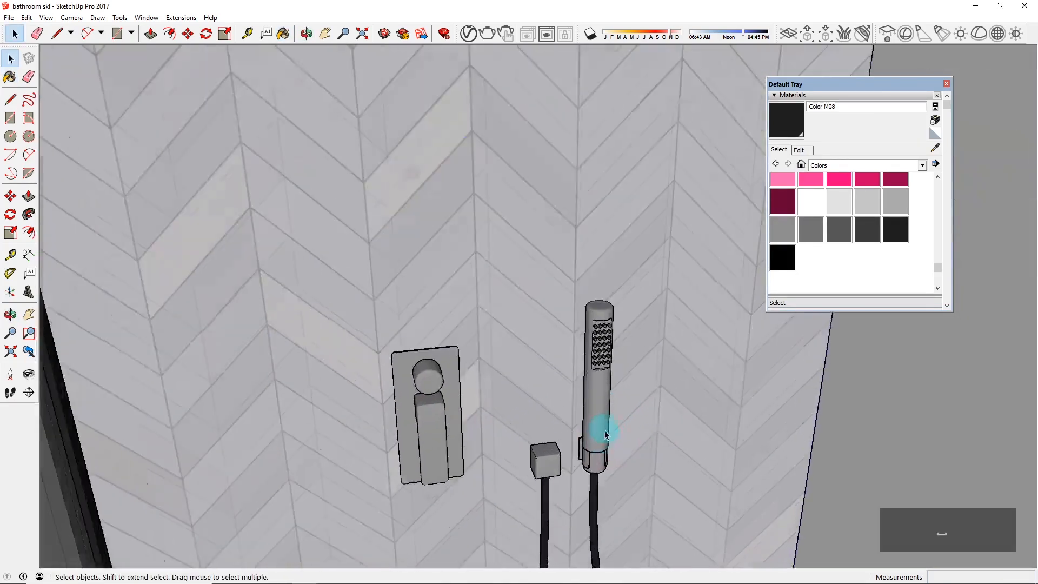
pyautogui.doubleClick(602, 429)
pyautogui.scroll(-3, 604, 404)
pyautogui.click(604, 399)
pyautogui.press('b')
pyautogui.press('space')
pyautogui.doubleClick(604, 400)
pyautogui.click(603, 400)
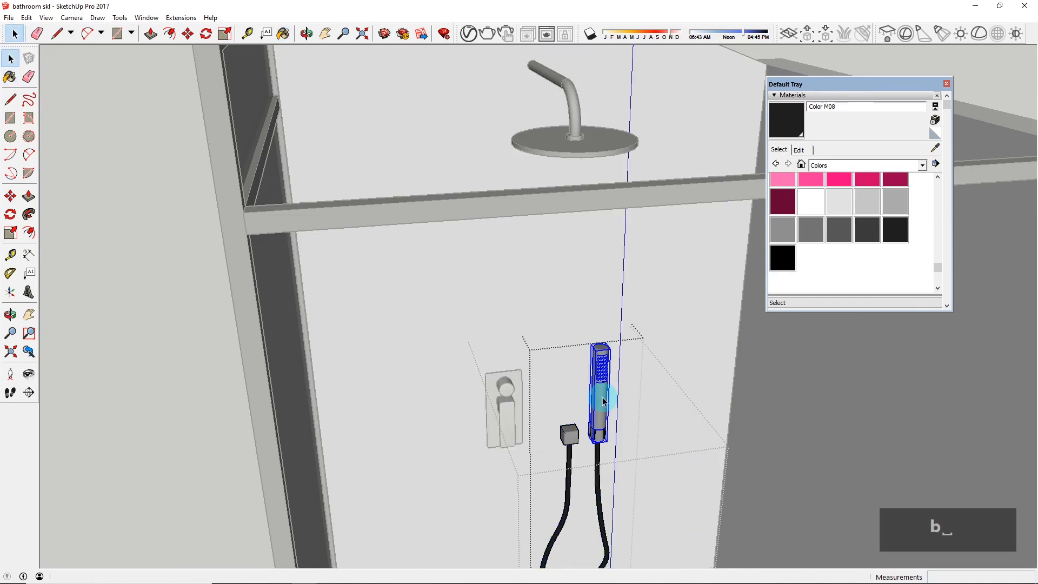
# Step: Open the handset's nested component, paint the handset with Color M08, and return to the hand shower set
pyautogui.doubleClick(604, 400)
pyautogui.press('b')
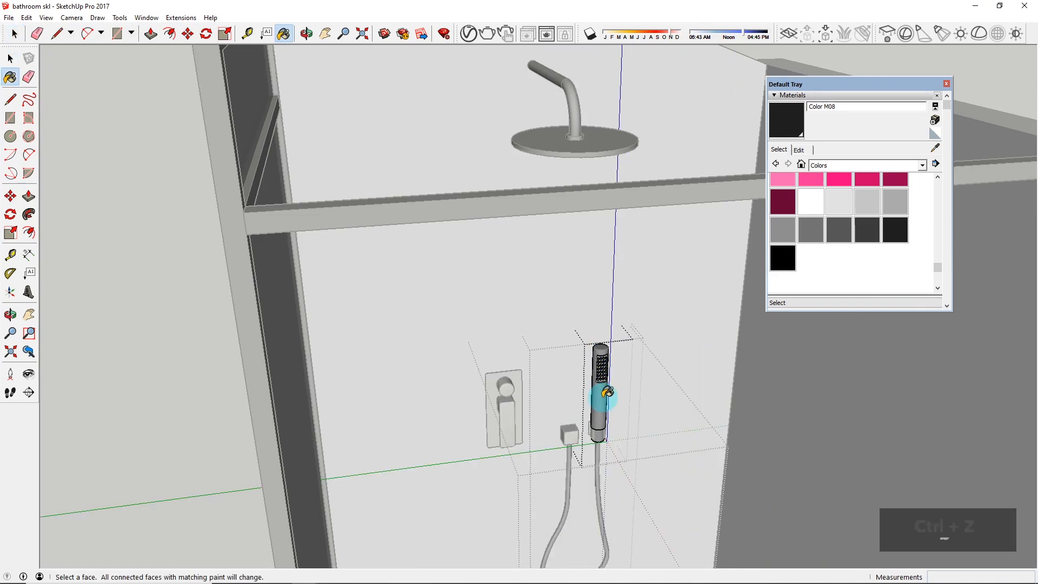
pyautogui.press('space')
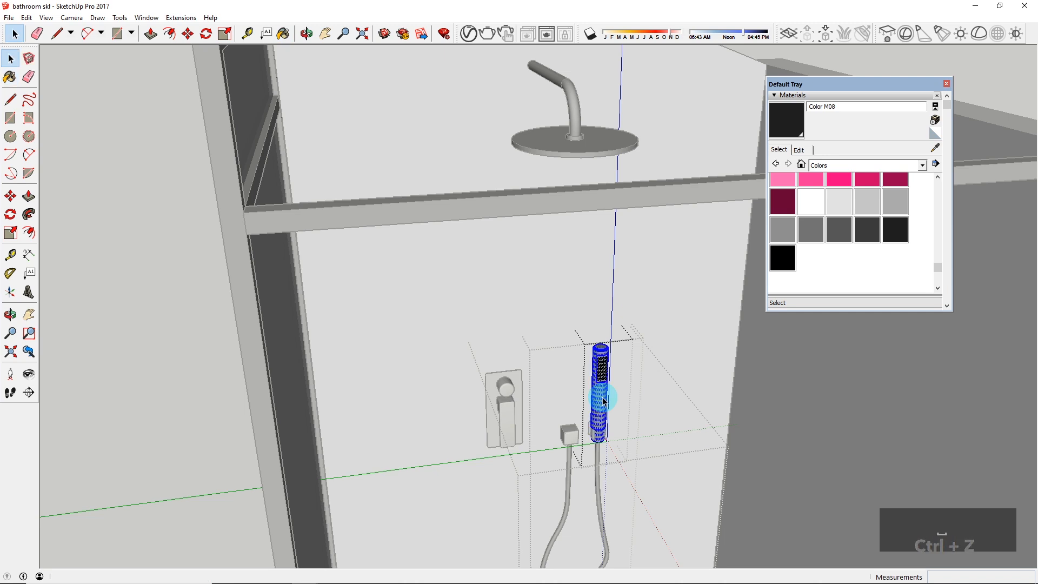
pyautogui.press('b')
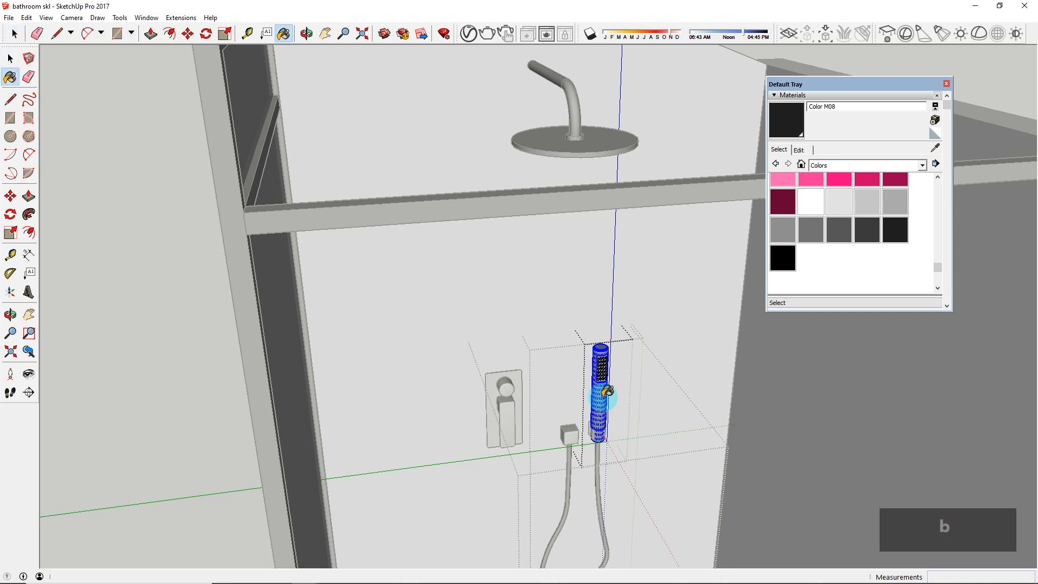
pyautogui.scroll(2, 604, 406)
pyautogui.press('space')
pyautogui.press('Escape')
pyautogui.scroll(-3, 606, 384)
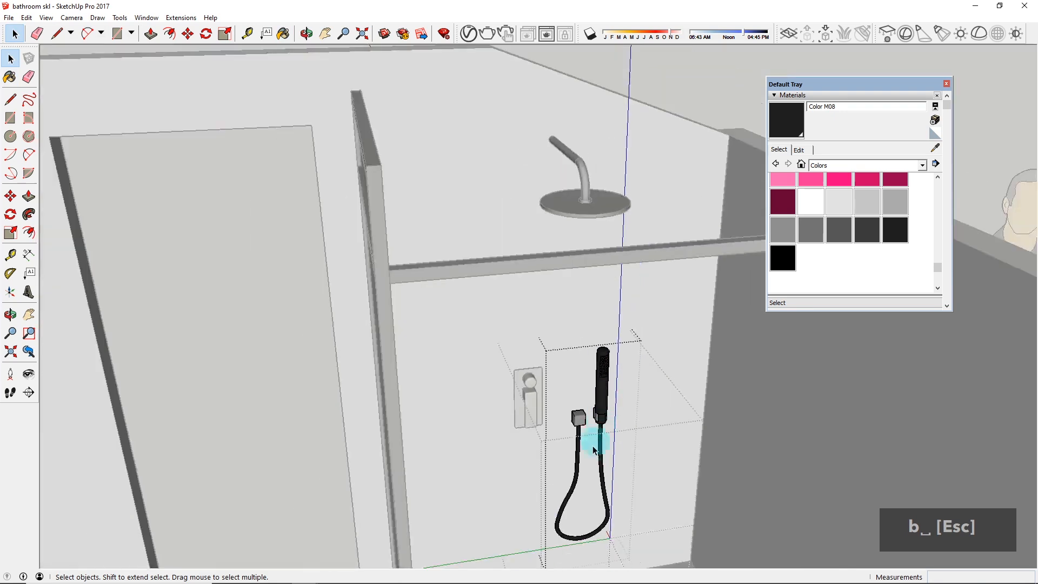
# Step: Open the small cube-shaped hose outlet beside the handset and paint it with Color M08
pyautogui.scroll(4, 591, 447)
pyautogui.click(557, 392)
pyautogui.press('b')
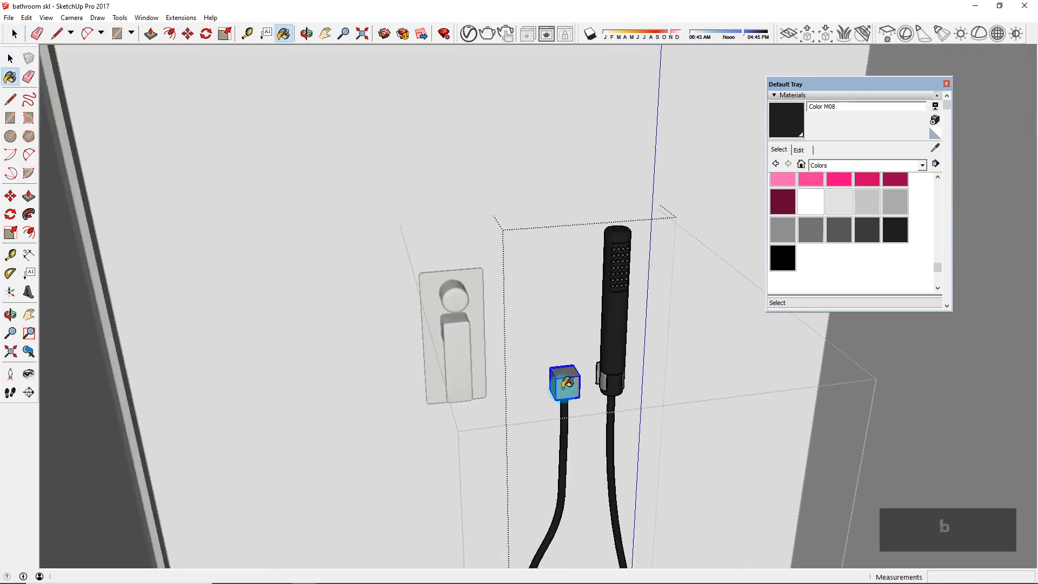
pyautogui.press('space')
pyautogui.doubleClick(563, 393)
pyautogui.press('b')
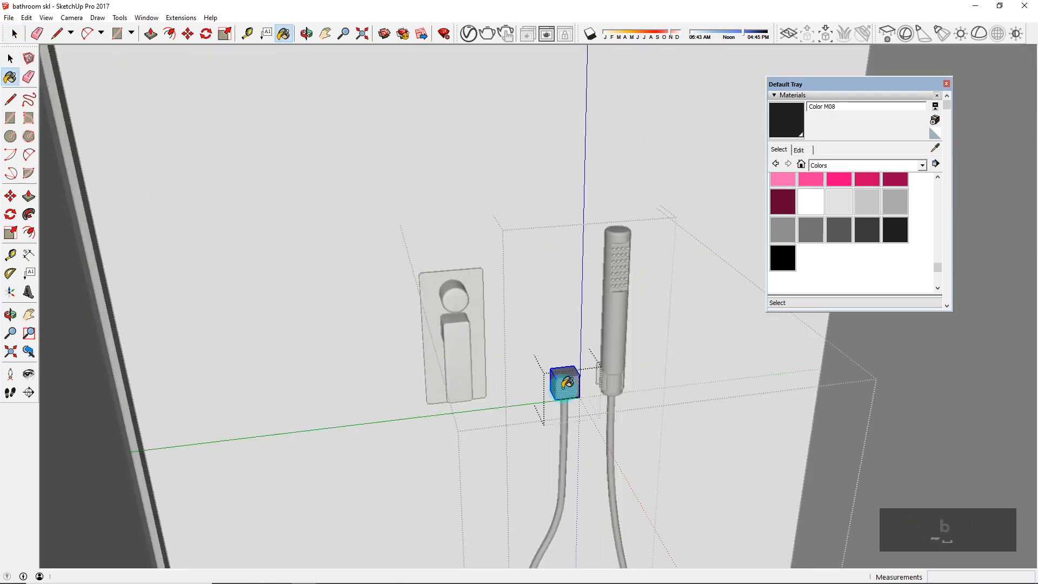
pyautogui.click(566, 384)
pyautogui.press('space')
# Step: Open the wall bracket holding the handset, paint it with Color M08, and close the hand shower set
pyautogui.click(608, 388)
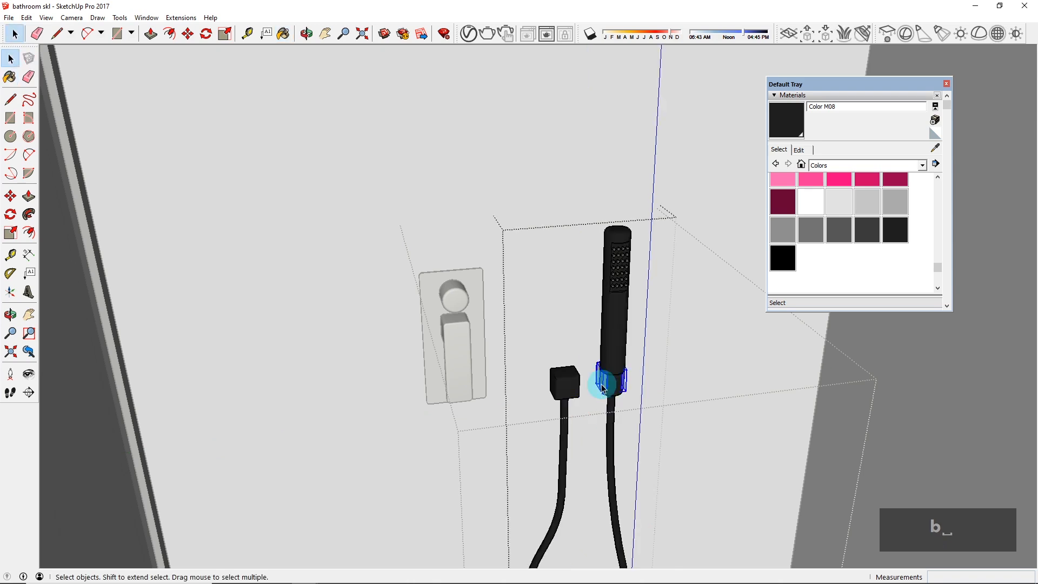
pyautogui.doubleClick(602, 388)
pyautogui.press('b')
pyautogui.click(602, 388)
pyautogui.press('space')
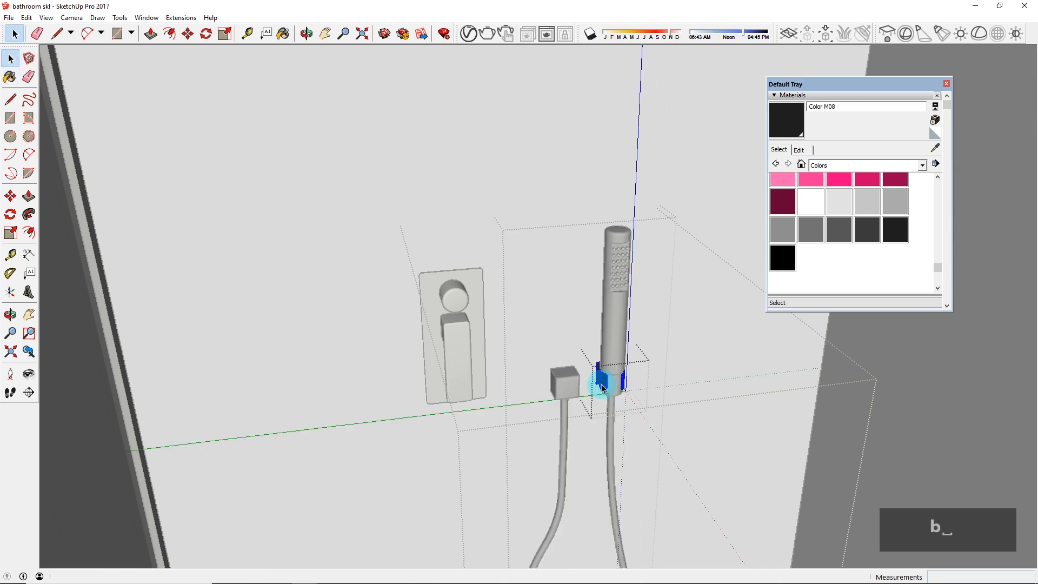
pyautogui.press('Escape')
pyautogui.press('Escape')
# Step: Open the shower control component and paint its long rectangular lever with Color M08
pyautogui.doubleClick(456, 354)
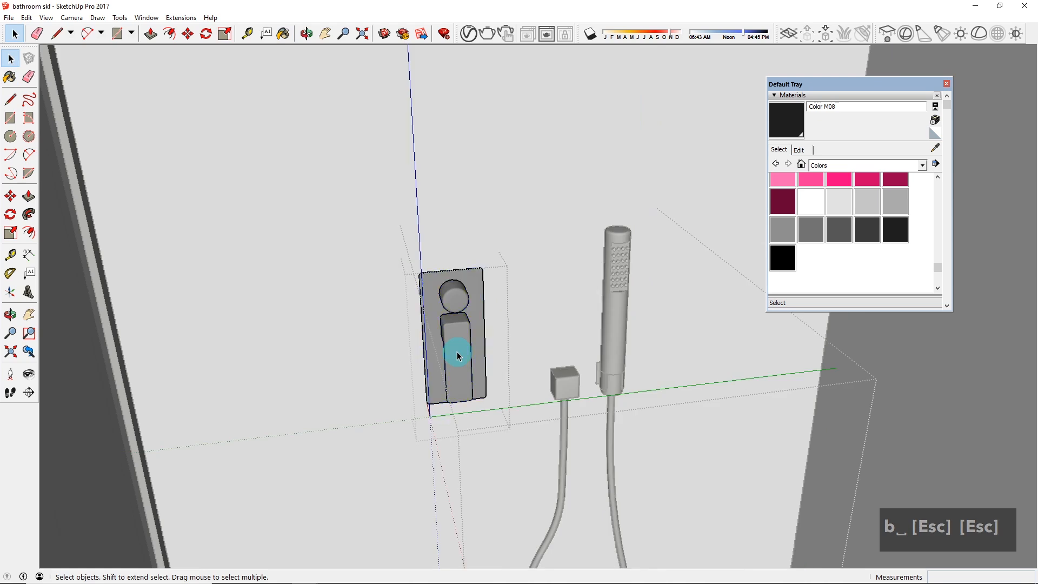
pyautogui.click(457, 355)
pyautogui.press('b')
pyautogui.press('space')
pyautogui.doubleClick(457, 352)
pyautogui.tripleClick(457, 352)
pyautogui.press('b')
pyautogui.click(459, 354)
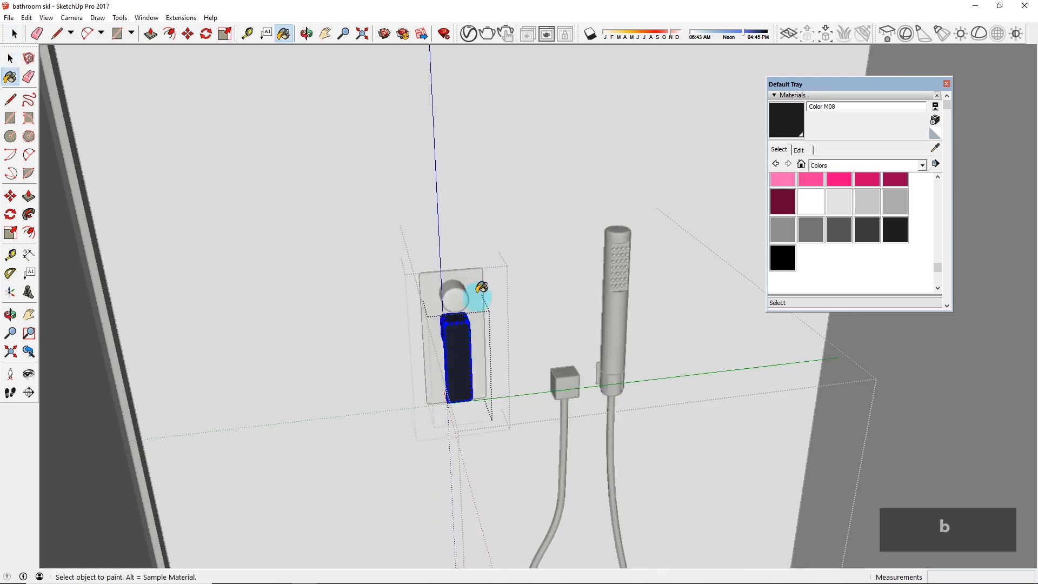
# Step: Open the round knob above the lever and paint it with Color M08
pyautogui.press('space')
pyautogui.doubleClick(455, 296)
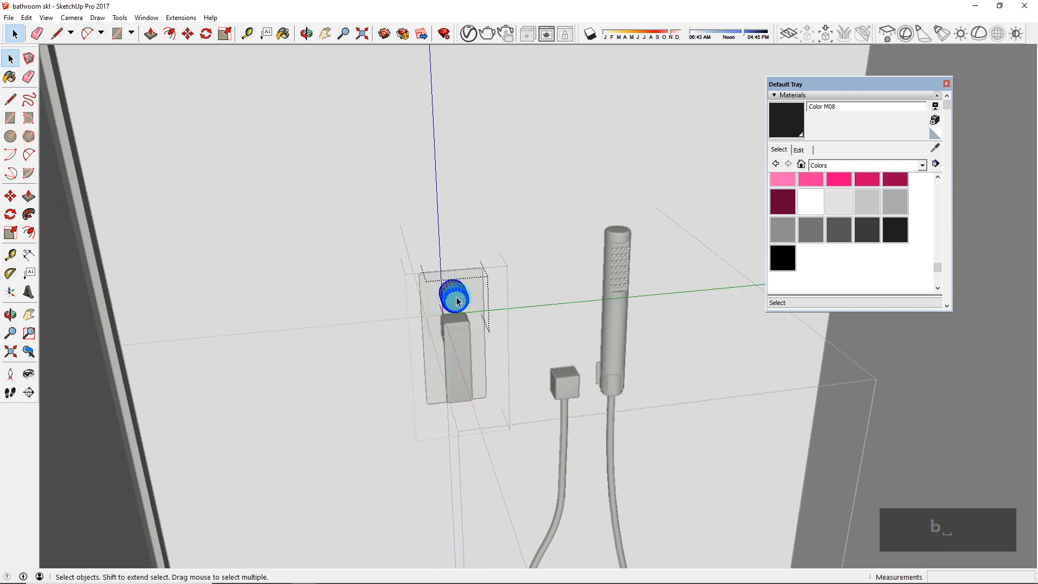
pyautogui.press('b')
pyautogui.press('space')
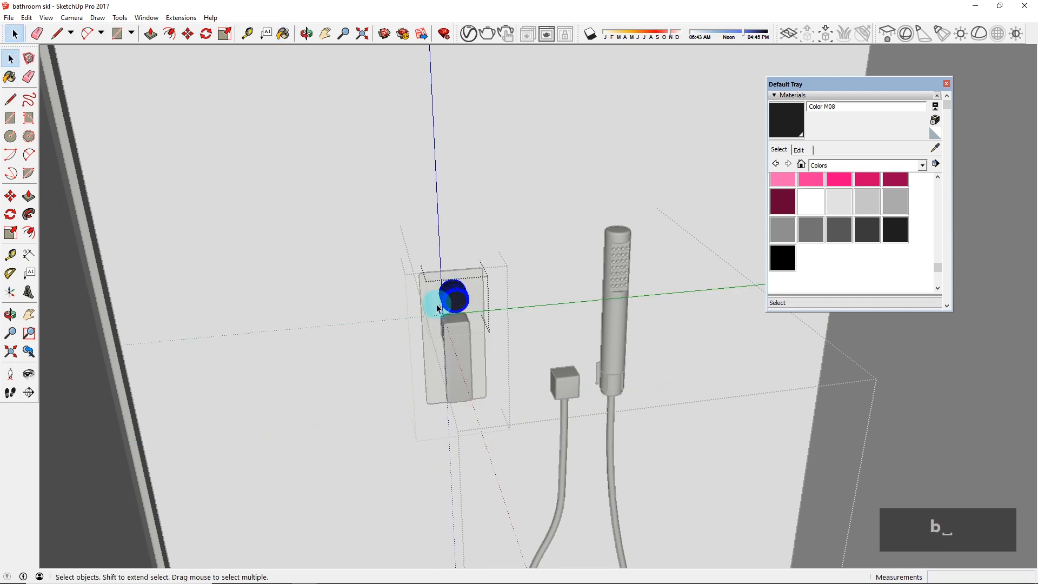
pyautogui.press('Escape')
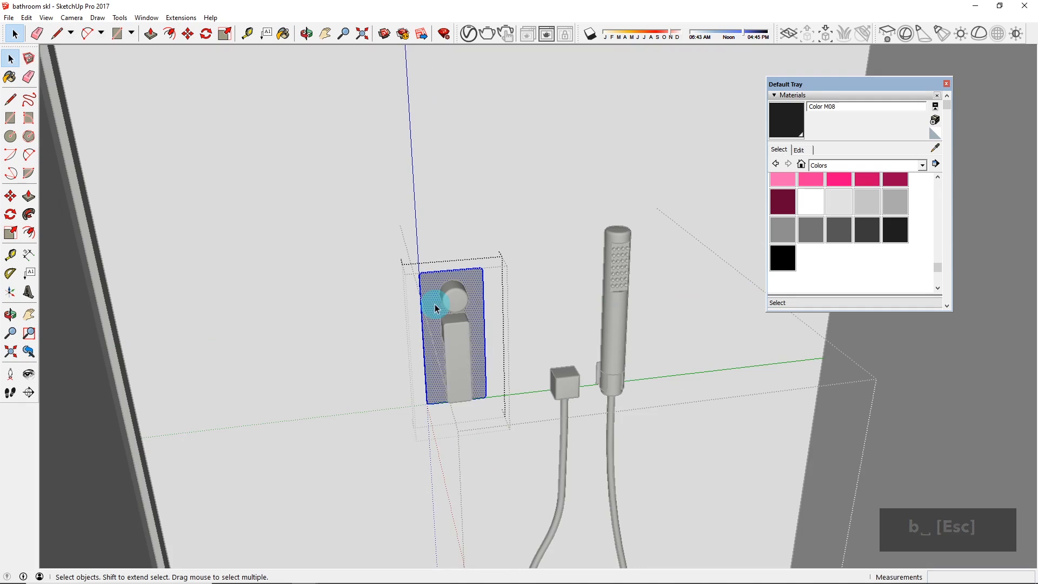
# Step: Paint the shower control's rectangular backplate with Color M08 and close the nested components
pyautogui.press('b')
pyautogui.click(435, 299)
pyautogui.press('space')
pyautogui.press('Escape')
pyautogui.moveTo(470, 302); pyautogui.dragTo(591, 314, button='middle')
pyautogui.press('Escape')
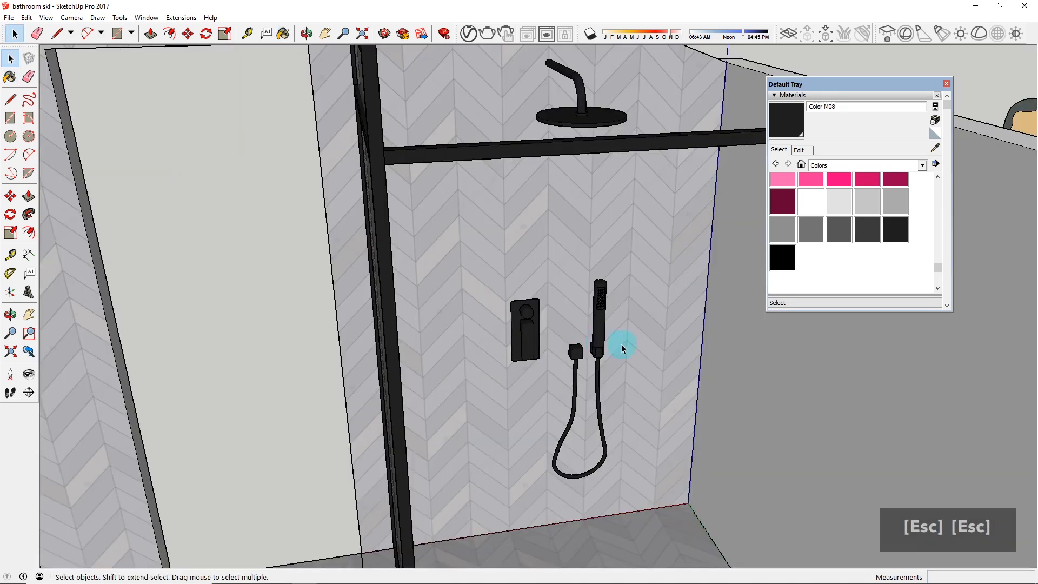
pyautogui.moveTo(621, 342); pyautogui.dragTo(605, 328, button='middle')
pyautogui.scroll(-3, 608, 359)
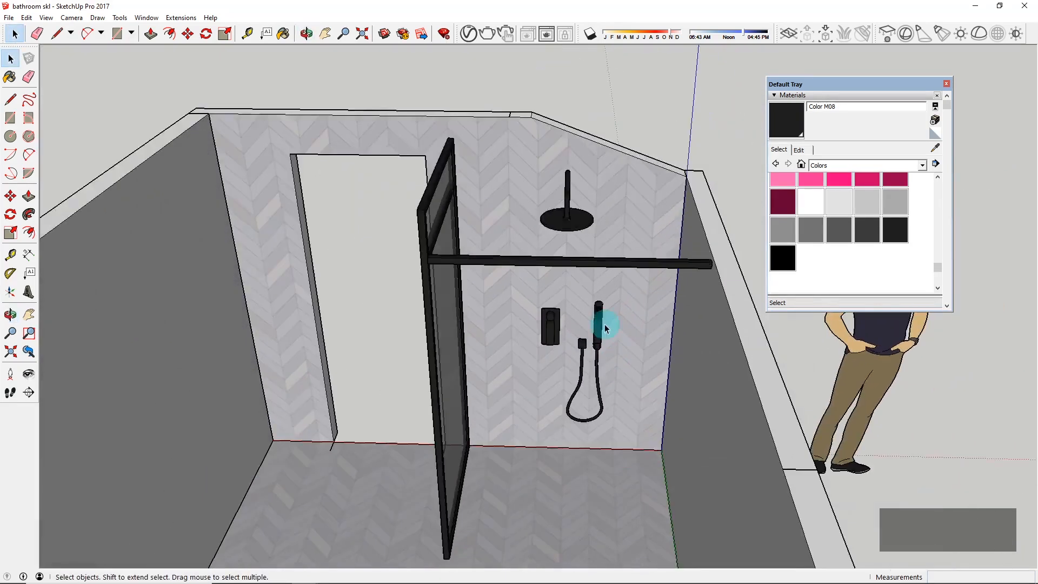
# Step: Move the shower head about 14 mm along the red axis on the tiled wall
pyautogui.click(574, 214)
pyautogui.scroll(6, 568, 179)
pyautogui.press('m')
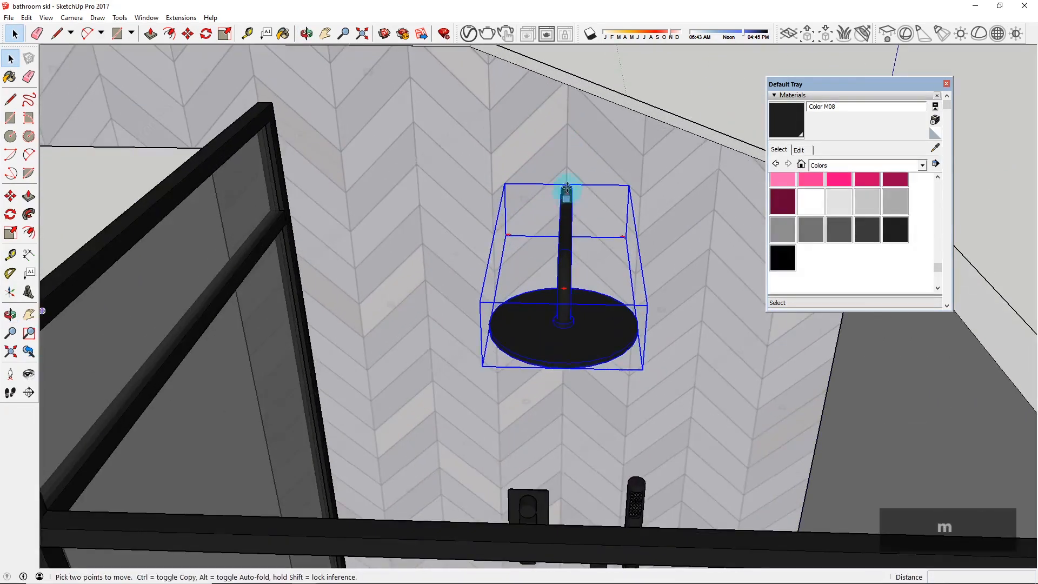
pyautogui.scroll(5, 566, 187)
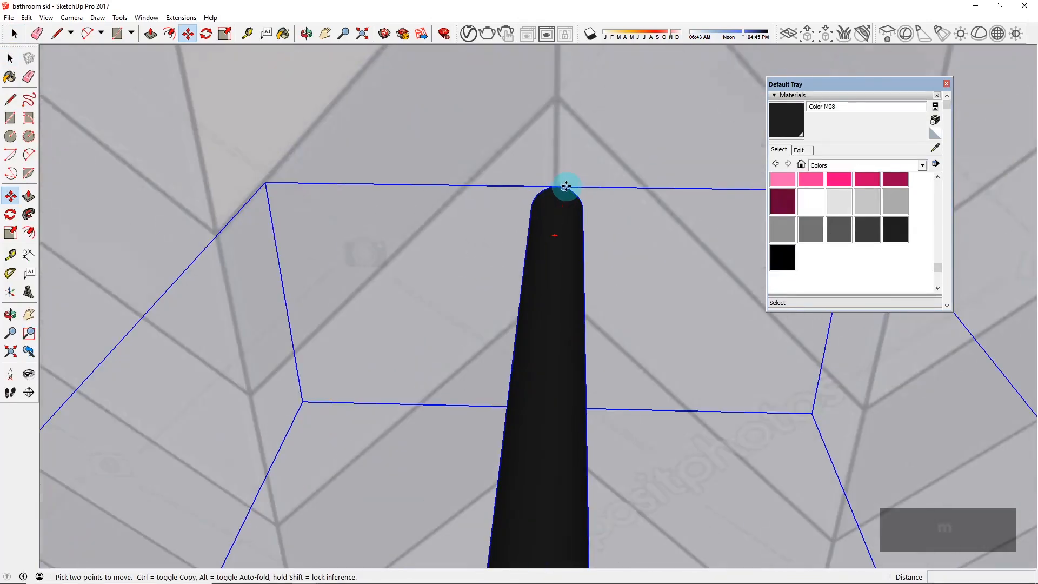
pyautogui.scroll(3, 562, 186)
pyautogui.scroll(-8, 556, 185)
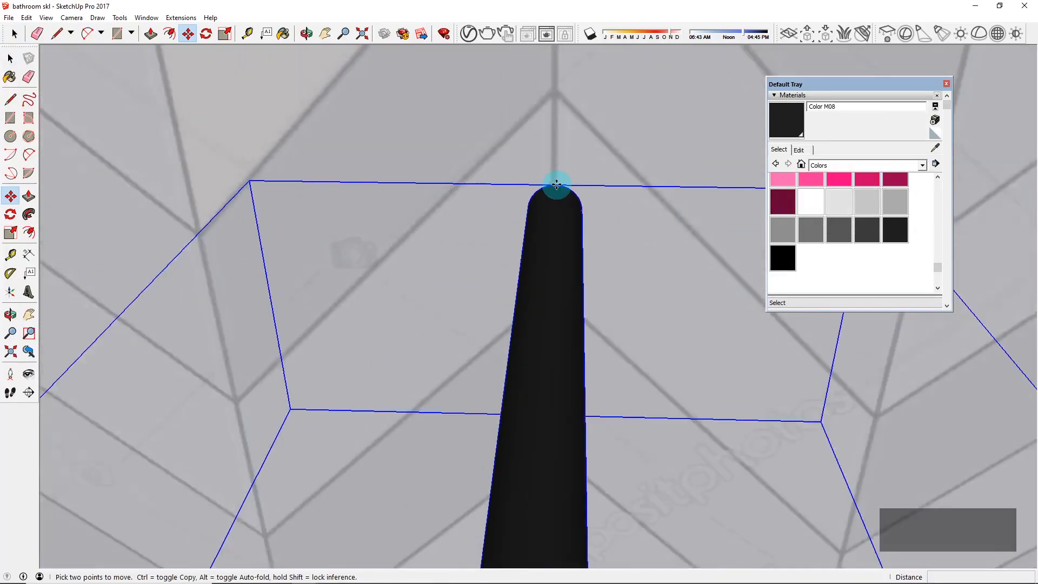
pyautogui.press('Left')
pyautogui.scroll(-5, 556, 185)
pyautogui.press('Right')
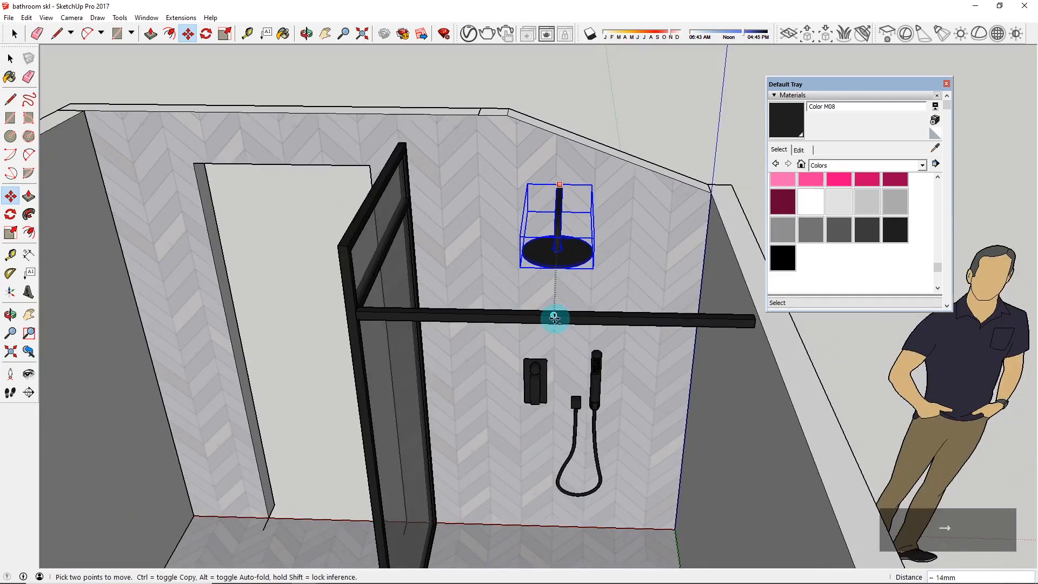
pyautogui.click(554, 317)
pyautogui.press('space')
# Step: Move the shower control and hand shower set about 37 mm along the red axis towards the glass partition
pyautogui.scroll(-4, 604, 394)
pyautogui.moveTo(599, 363)
pyautogui.mouseDown(button='middle')
pyautogui.moveTo(597, 348)
pyautogui.moveTo(589, 358)
pyautogui.mouseUp(button='middle')
pyautogui.scroll(5, 611, 405)
pyautogui.click(618, 409)
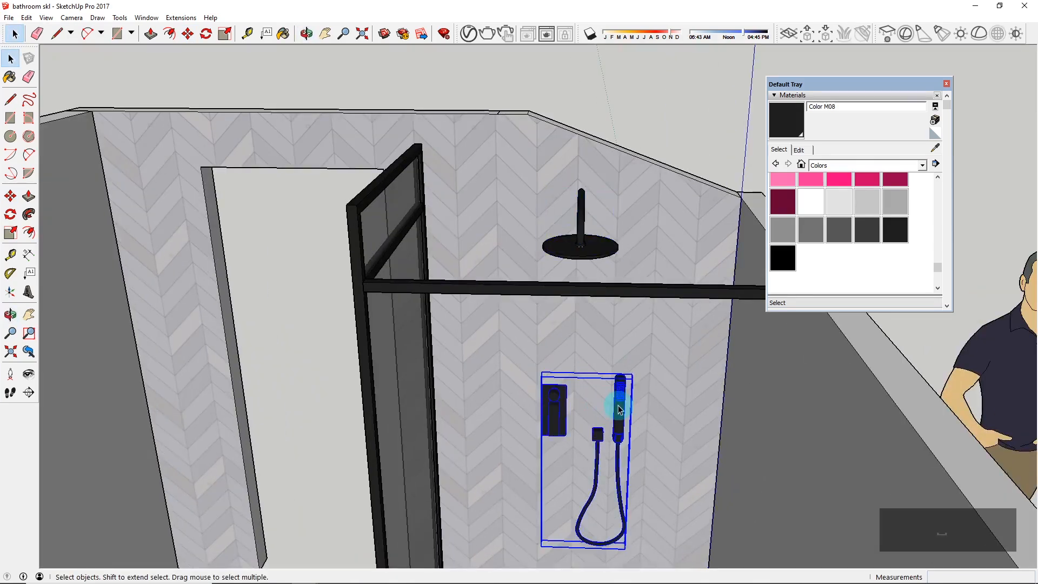
pyautogui.press('m')
pyautogui.click(619, 396)
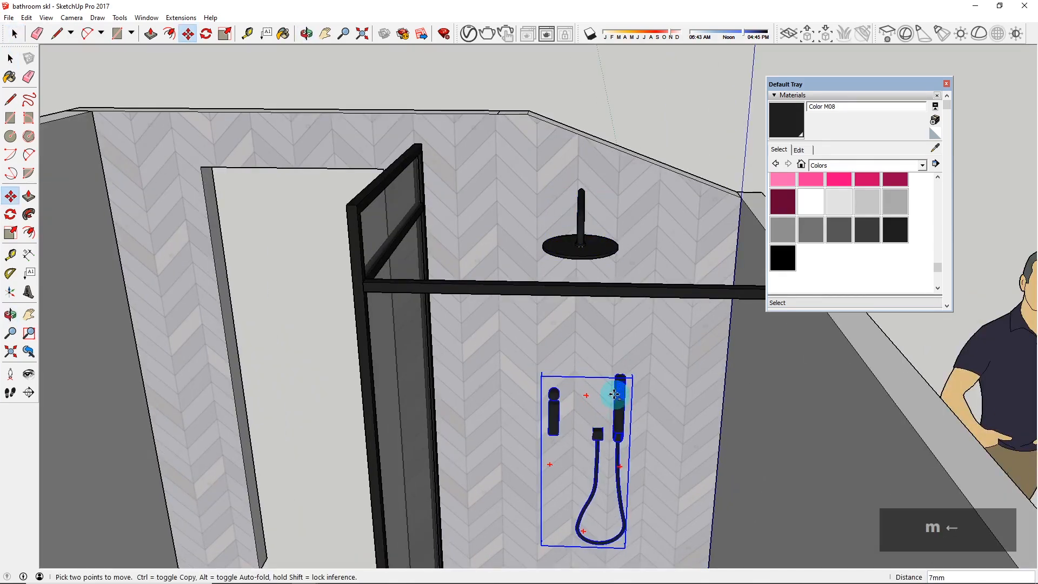
pyautogui.press('Right')
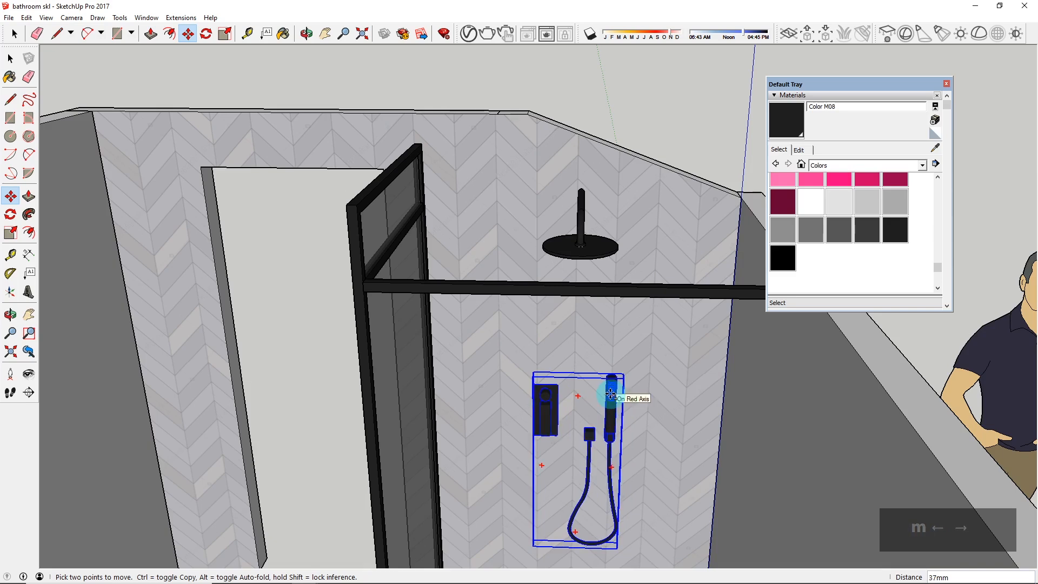
pyautogui.click(610, 394)
pyautogui.scroll(-3, 608, 394)
pyautogui.moveTo(586, 394); pyautogui.dragTo(618, 414, button='middle')
pyautogui.press('space')
pyautogui.click(602, 186)
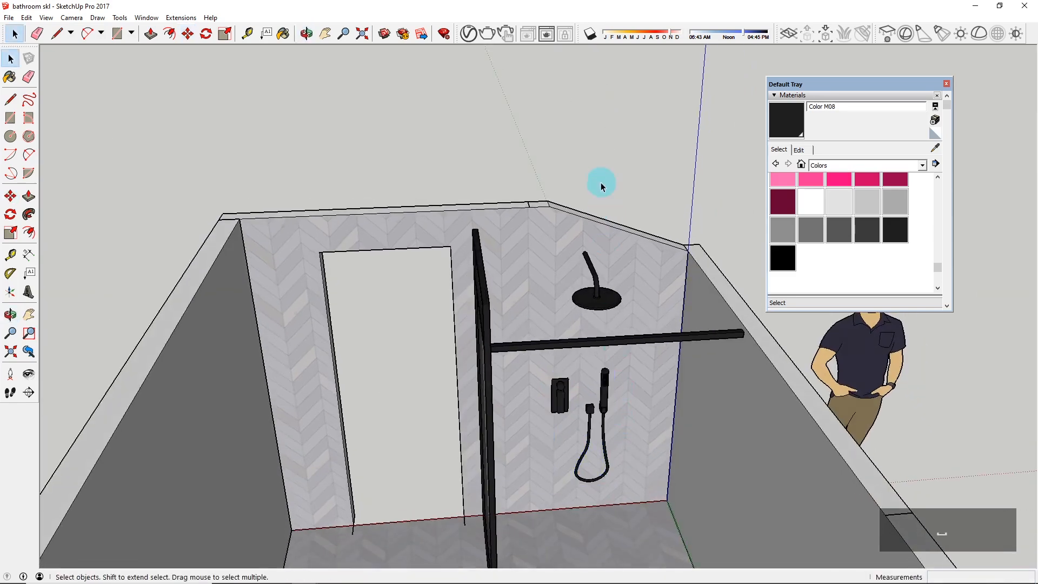
# Step: Inspect the black fittings in the shower corner and check them against the reference bathroom photos in the browser
pyautogui.moveTo(615, 319); pyautogui.dragTo(618, 294, button='middle')
pyautogui.scroll(4, 601, 420)
pyautogui.moveTo(602, 411); pyautogui.dragTo(573, 361, button='middle')
pyautogui.scroll(4, 598, 389)
pyautogui.scroll(-6, 571, 367)
pyautogui.moveTo(559, 243); pyautogui.dragTo(582, 276, button='middle')
pyautogui.scroll(4, 585, 221)
pyautogui.moveTo(517, 582)
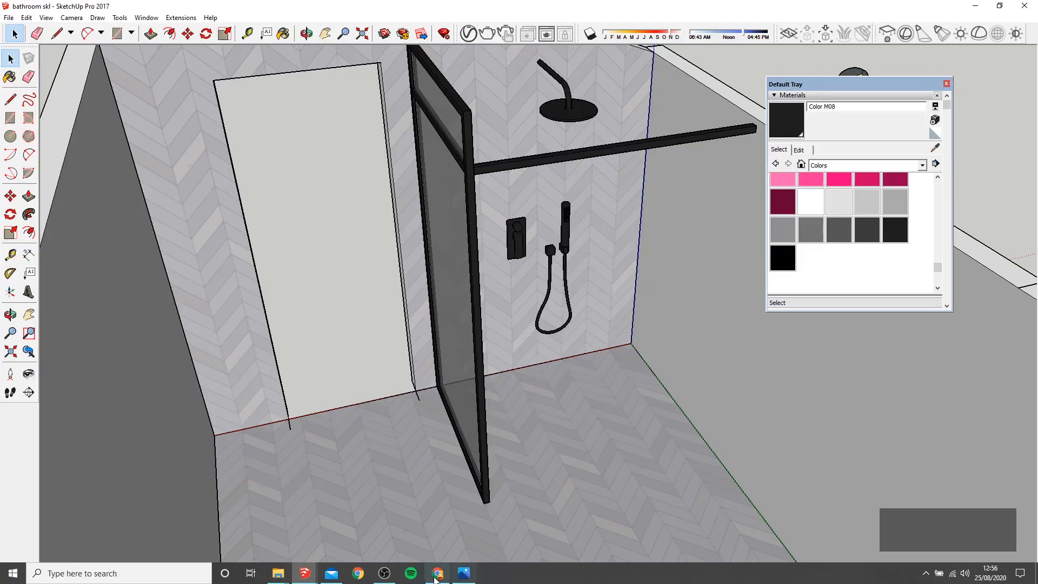
pyautogui.click(437, 574)
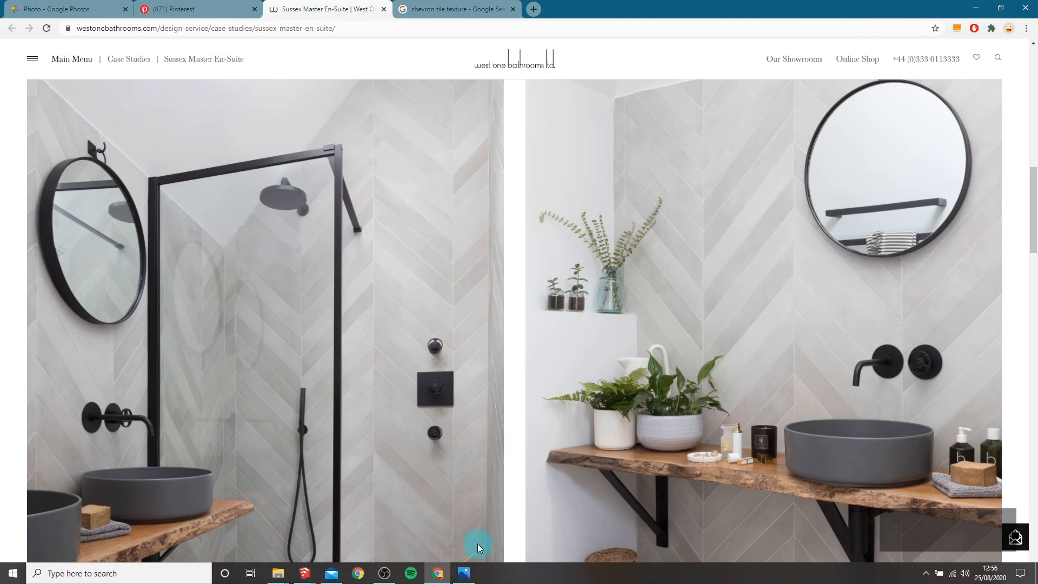
pyautogui.moveTo(303, 574)
pyautogui.click(278, 541)
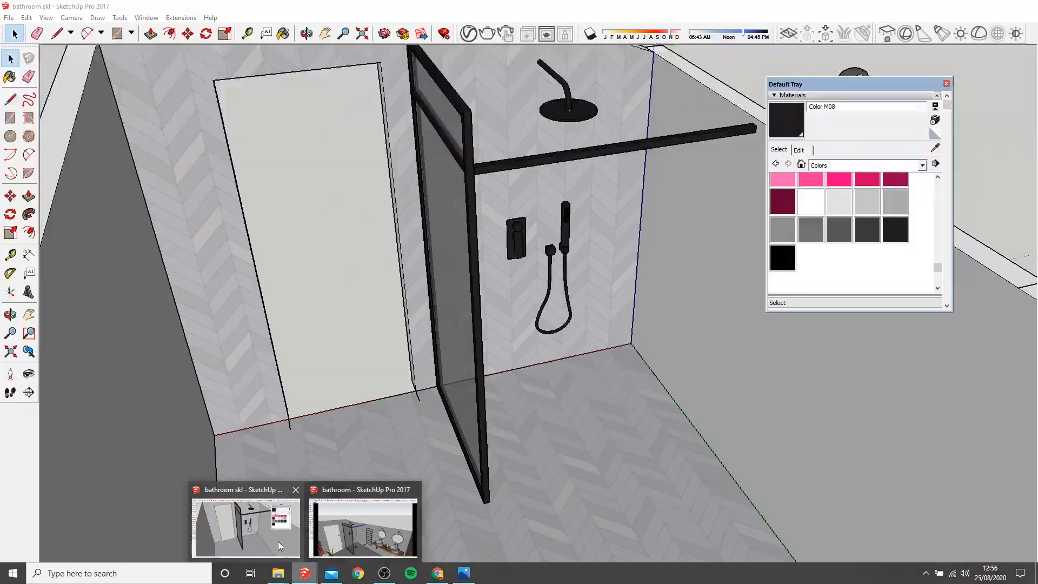
# Step: Examine the room from outside and through the doorway, ending at the floor corner below the window
pyautogui.moveTo(535, 335); pyautogui.dragTo(581, 325, button='middle')
pyautogui.scroll(-3, 540, 327)
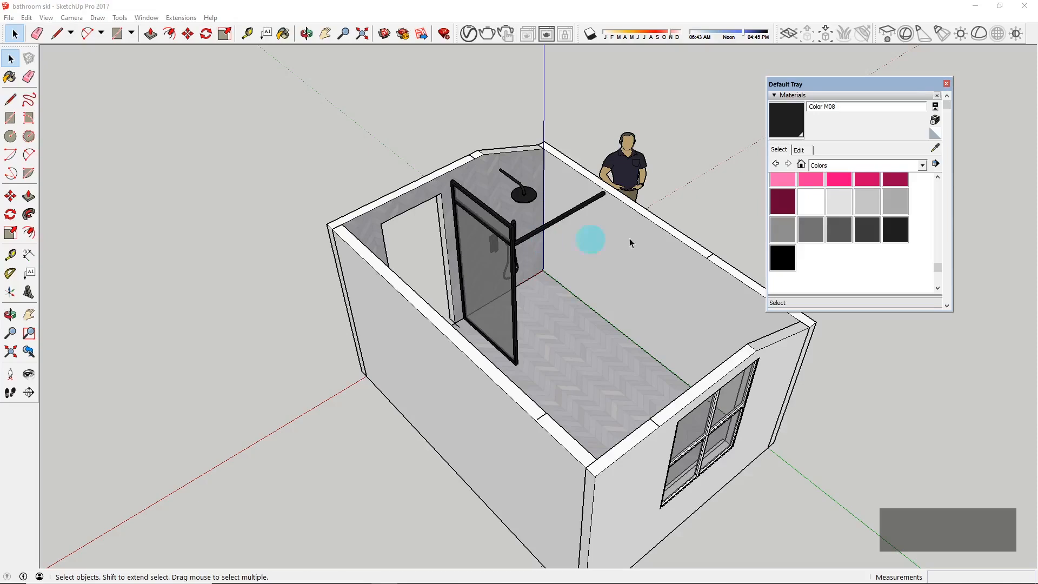
pyautogui.moveTo(629, 238); pyautogui.dragTo(485, 218, button='middle')
pyautogui.scroll(3, 556, 238)
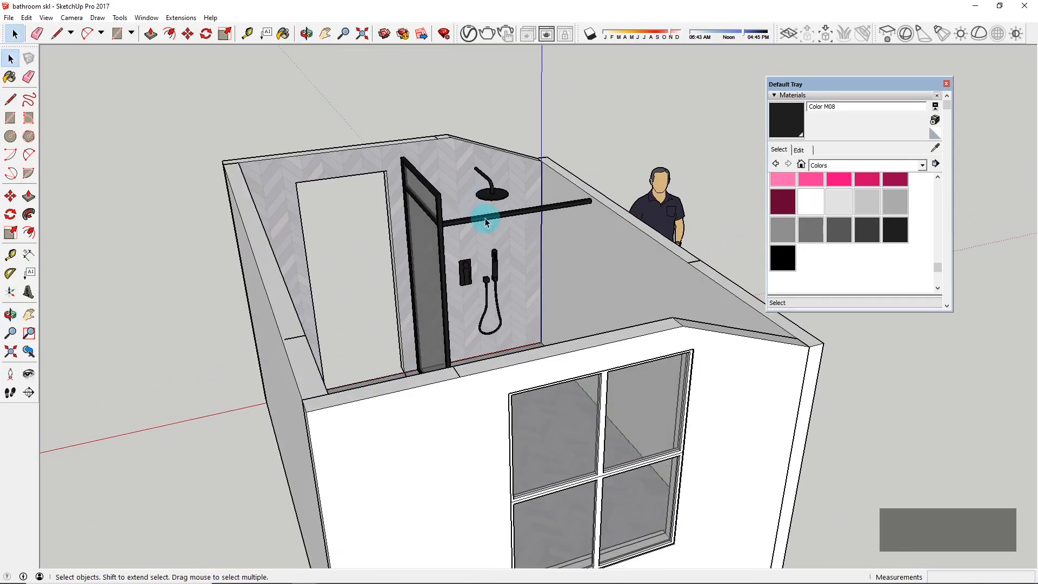
pyautogui.moveTo(393, 296); pyautogui.dragTo(692, 359, button='middle')
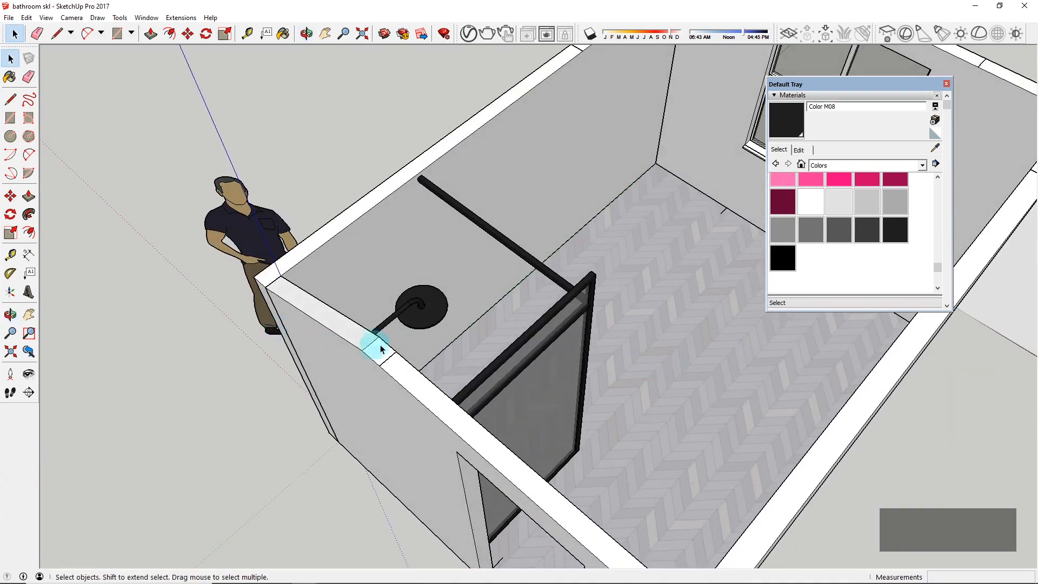
pyautogui.scroll(-3, 504, 352)
pyautogui.moveTo(502, 354); pyautogui.dragTo(621, 208, button='middle')
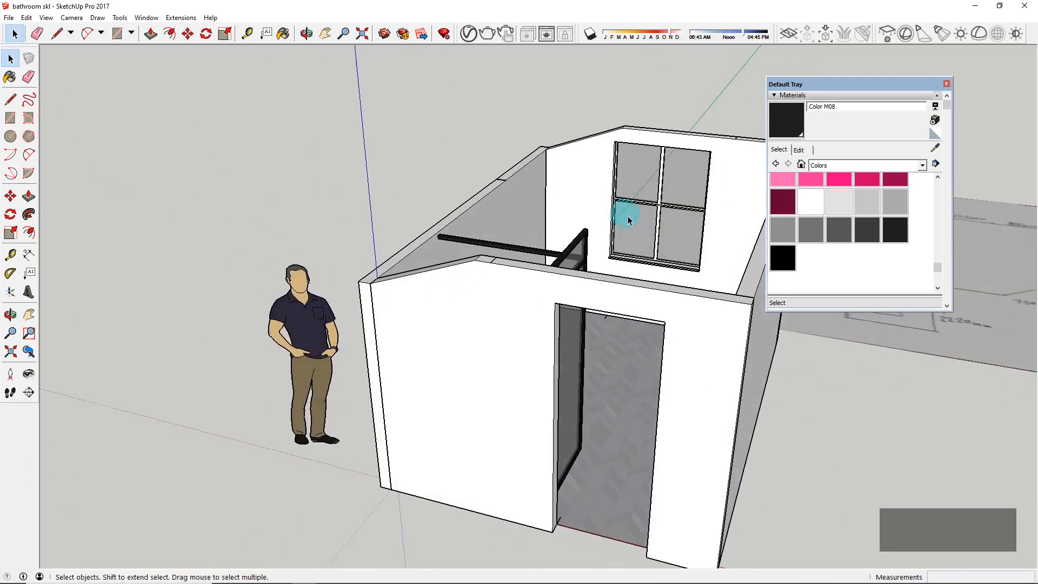
pyautogui.scroll(3, 585, 320)
pyautogui.scroll(3, 646, 405)
pyautogui.moveTo(646, 405); pyautogui.dragTo(625, 280, button='middle')
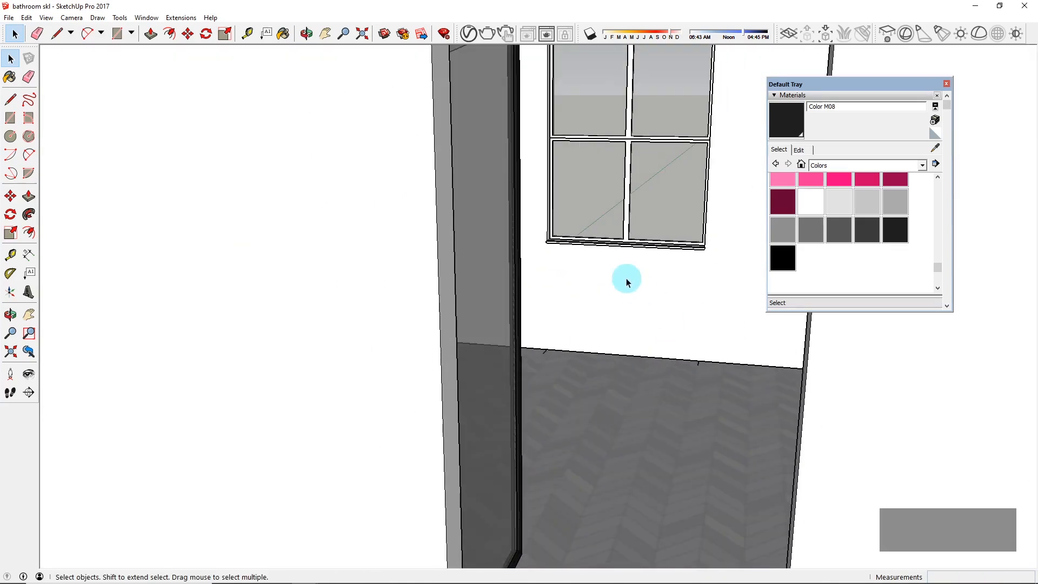
pyautogui.scroll(2, 576, 233)
pyautogui.moveTo(575, 252); pyautogui.dragTo(573, 286, button='middle')
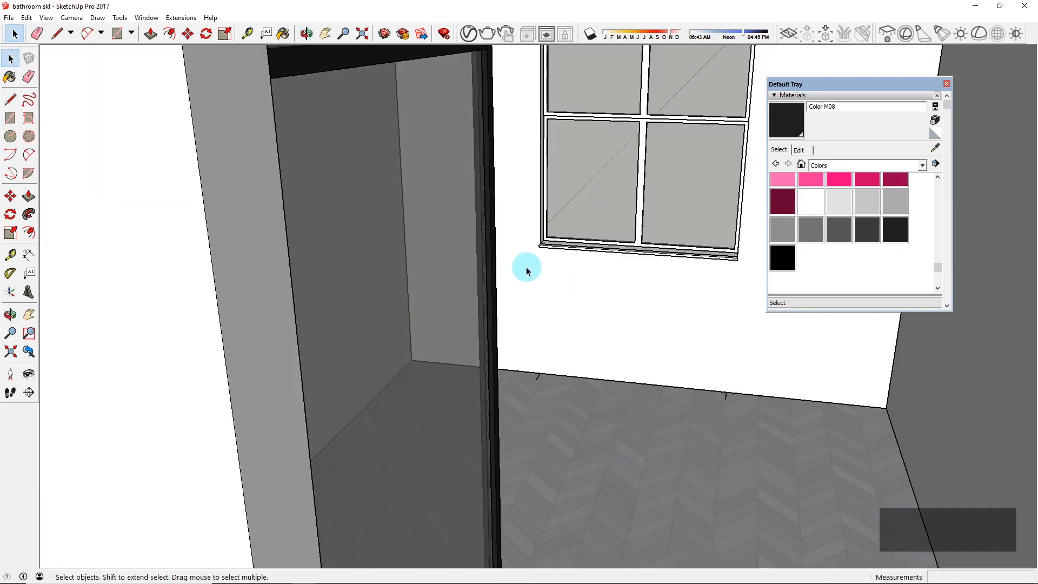
pyautogui.scroll(3, 524, 263)
pyautogui.moveTo(524, 263); pyautogui.dragTo(333, 459, button='middle')
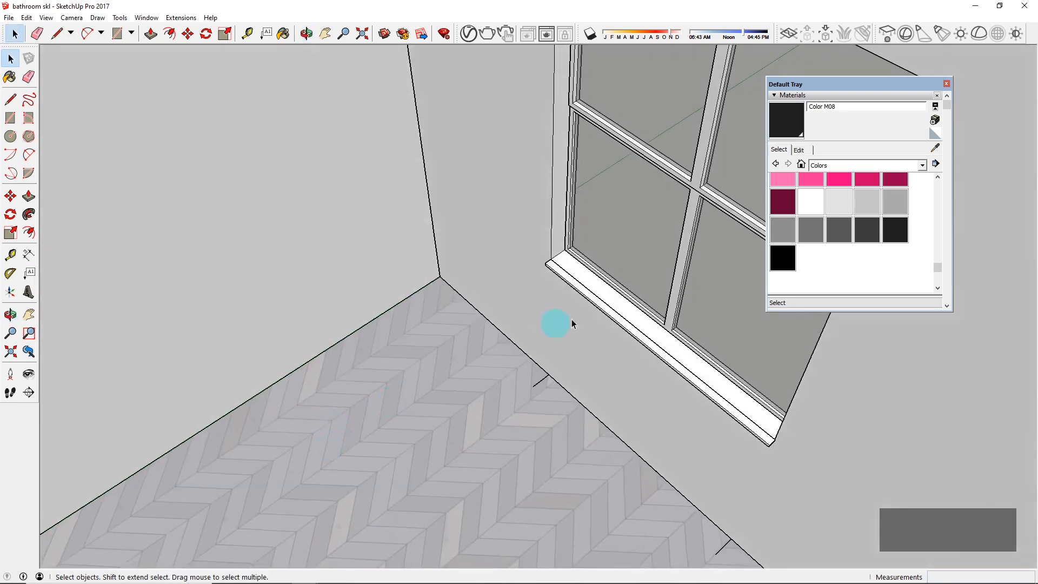
# Step: Widen the camera's field of view to about 77 degrees while facing the shower corner
pyautogui.scroll(-3, 611, 323)
pyautogui.scroll(-5, 645, 326)
pyautogui.moveTo(505, 348); pyautogui.dragTo(281, 301, button='middle')
pyautogui.scroll(3, 551, 268)
pyautogui.moveTo(551, 269); pyautogui.dragTo(393, 195, button='middle')
pyautogui.scroll(-6, 481, 251)
pyautogui.scroll(3, 484, 271)
pyautogui.scroll(3, 456, 200)
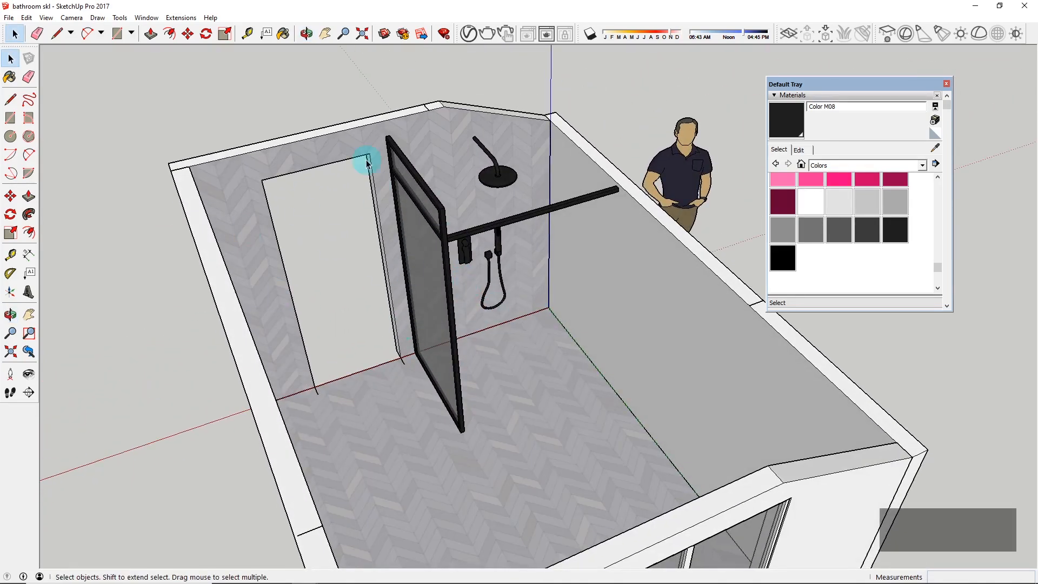
pyautogui.click(74, 20)
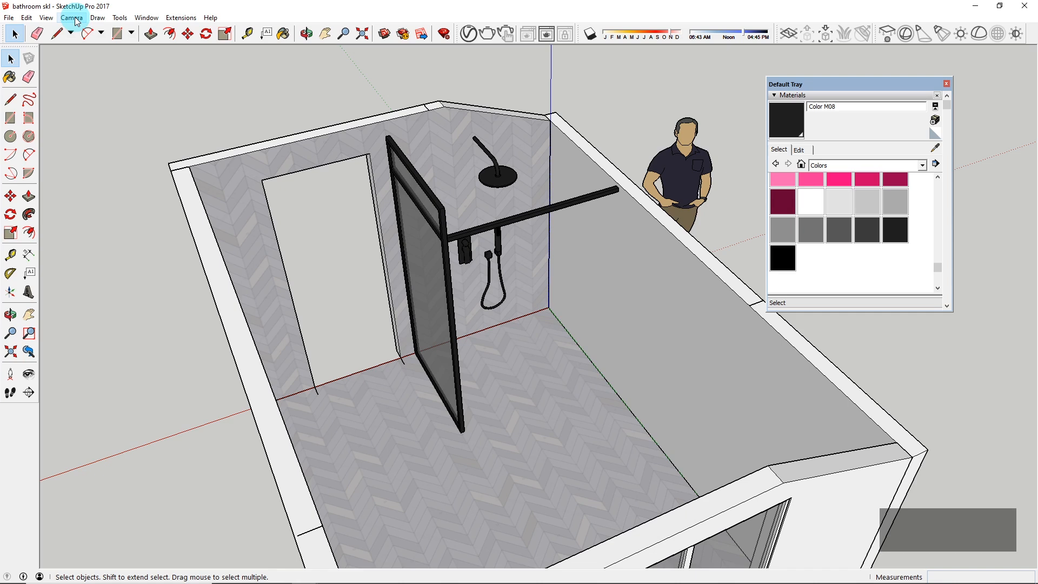
pyautogui.click(71, 18)
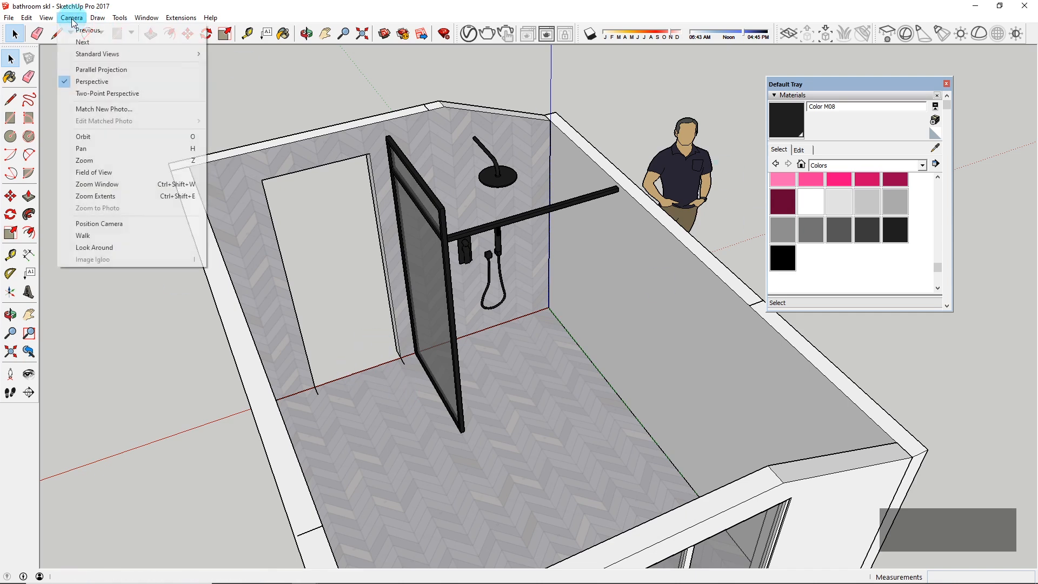
pyautogui.click(113, 172)
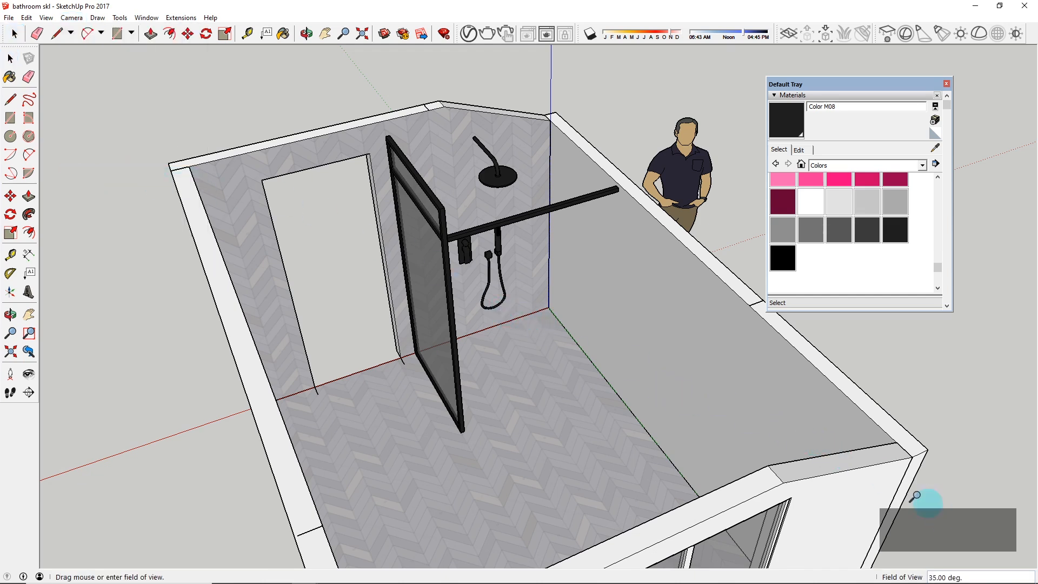
pyautogui.moveTo(508, 346); pyautogui.dragTo(500, 501)
pyautogui.moveTo(500, 505); pyautogui.dragTo(508, 397)
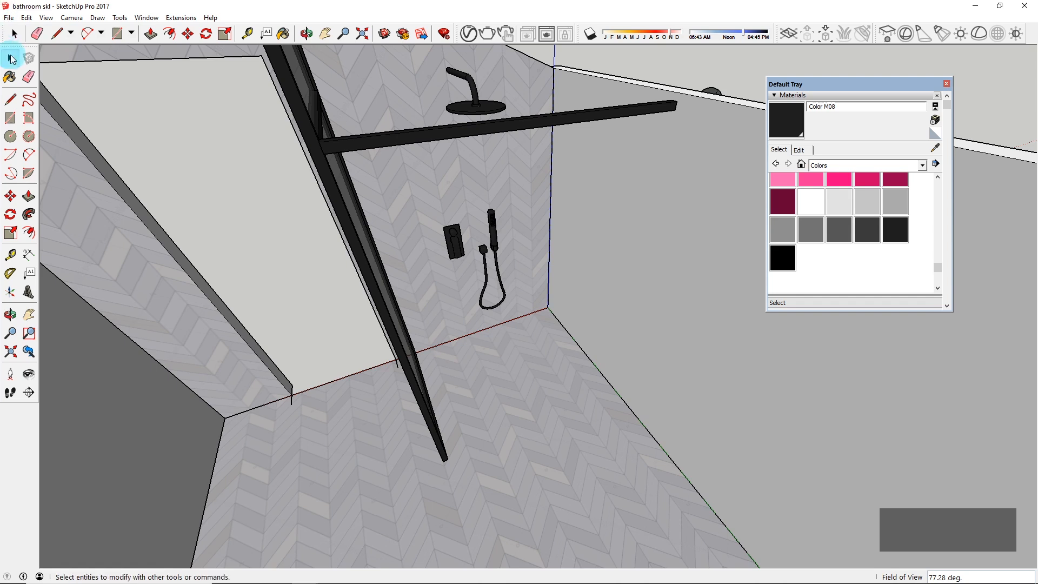
# Step: Examine the doorway wall, glass partition and shower fittings from inside and above the room
pyautogui.scroll(-3, 413, 283)
pyautogui.moveTo(413, 292); pyautogui.dragTo(485, 446, button='middle')
pyautogui.scroll(-5, 520, 287)
pyautogui.scroll(8, 540, 297)
pyautogui.moveTo(540, 297); pyautogui.dragTo(280, 229, button='middle')
pyautogui.moveTo(459, 292); pyautogui.dragTo(822, 453, button='middle')
pyautogui.moveTo(586, 408); pyautogui.dragTo(267, 282, button='middle')
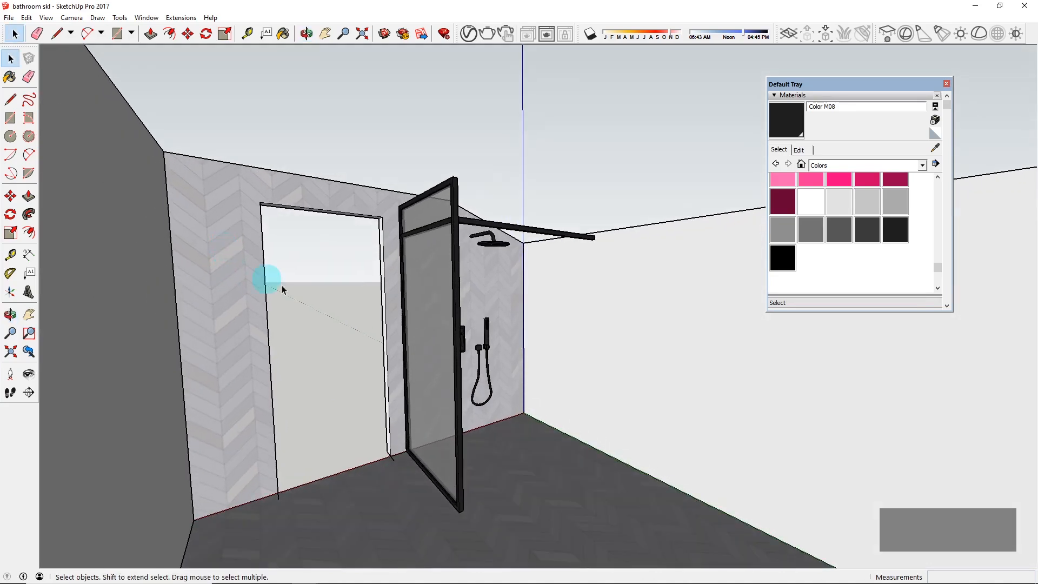
pyautogui.moveTo(532, 421); pyautogui.dragTo(570, 505, button='middle')
pyautogui.moveTo(502, 432); pyautogui.dragTo(543, 532, button='middle')
pyautogui.scroll(-3, 442, 362)
pyautogui.moveTo(510, 372); pyautogui.dragTo(654, 378, button='middle')
# Step: Adjust the camera's field of view over the bathroom model
pyautogui.click(72, 17)
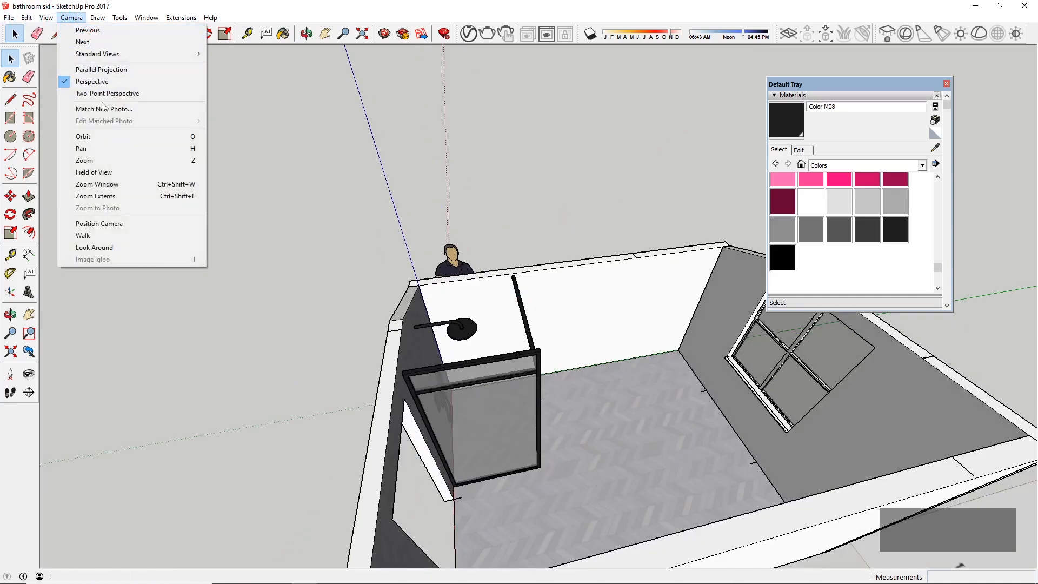
pyautogui.click(107, 180)
pyautogui.moveTo(456, 282); pyautogui.dragTo(460, 310)
pyautogui.moveTo(419, 350); pyautogui.dragTo(611, 331, button='middle')
pyautogui.scroll(-2, 611, 332)
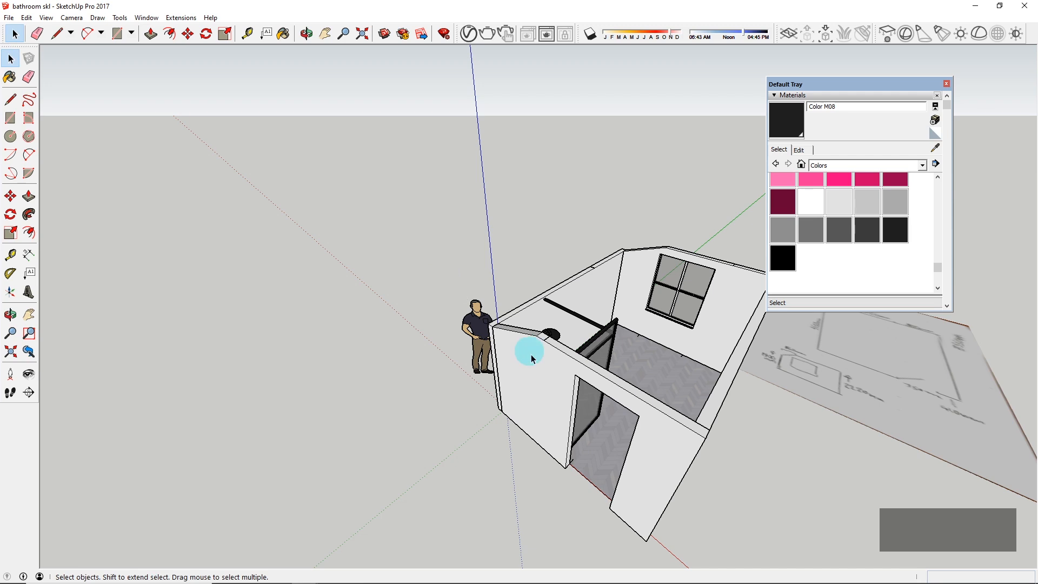
# Step: Examine the interior through the doorway towards the window, ending on the shower corner
pyautogui.moveTo(531, 358); pyautogui.dragTo(757, 359, button='middle')
pyautogui.scroll(3, 778, 346)
pyautogui.moveTo(602, 362); pyautogui.dragTo(615, 264, button='middle')
pyautogui.moveTo(482, 228); pyautogui.dragTo(542, 312, button='middle')
pyautogui.scroll(5, 529, 292)
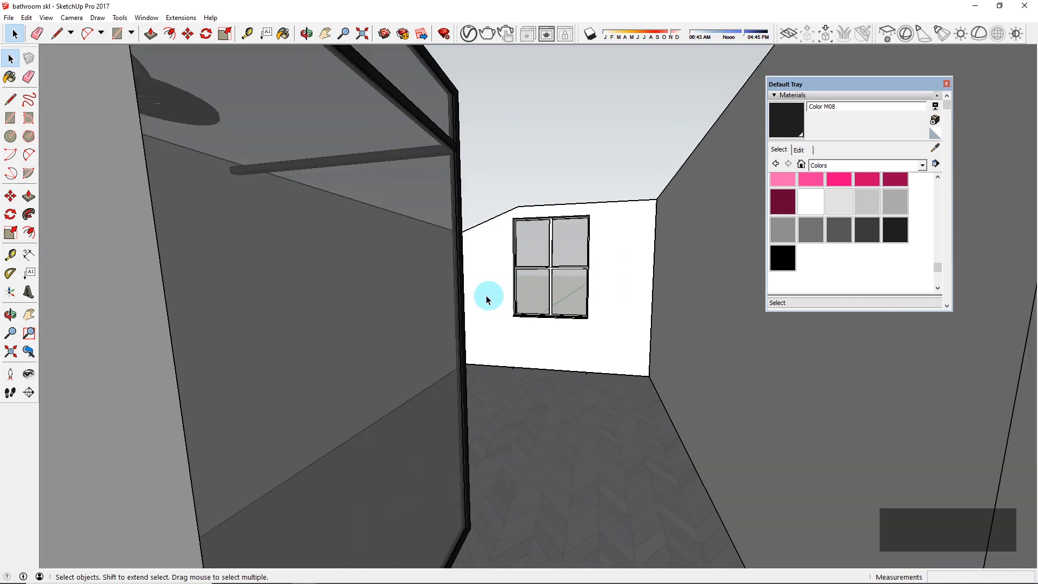
pyautogui.scroll(1, 487, 298)
pyautogui.moveTo(487, 294); pyautogui.dragTo(376, 262, button='middle')
pyautogui.moveTo(417, 342); pyautogui.dragTo(394, 377, button='middle')
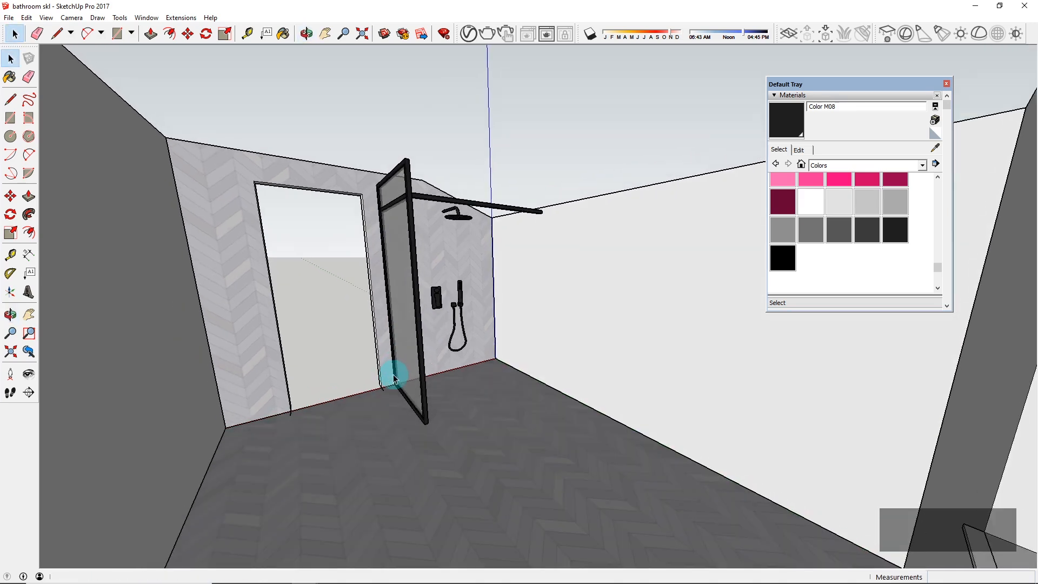
# Step: Narrow the camera's field of view to about 35 degrees
pyautogui.click(71, 18)
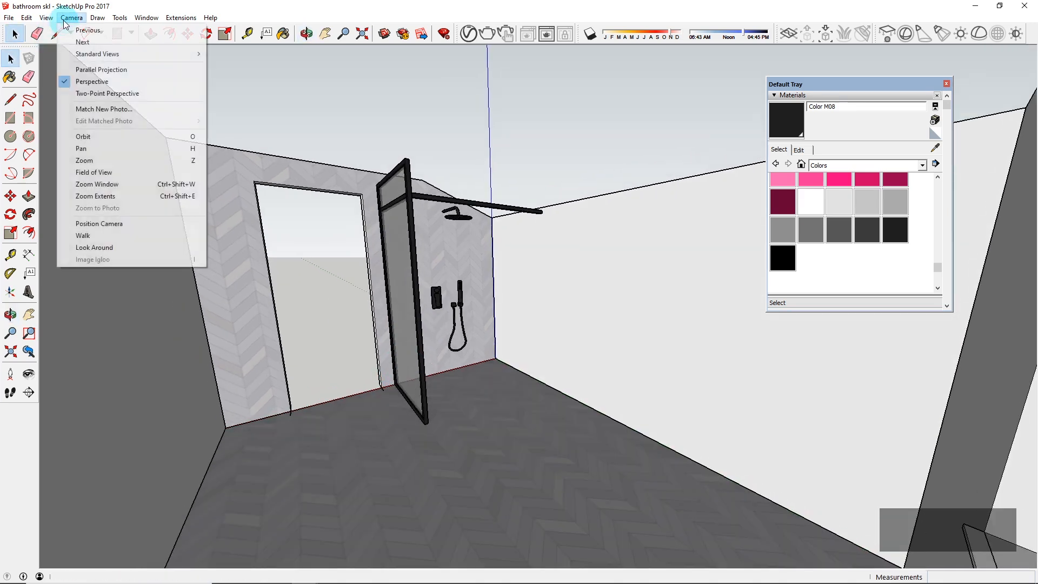
pyautogui.click(137, 175)
pyautogui.moveTo(468, 391); pyautogui.dragTo(477, 174)
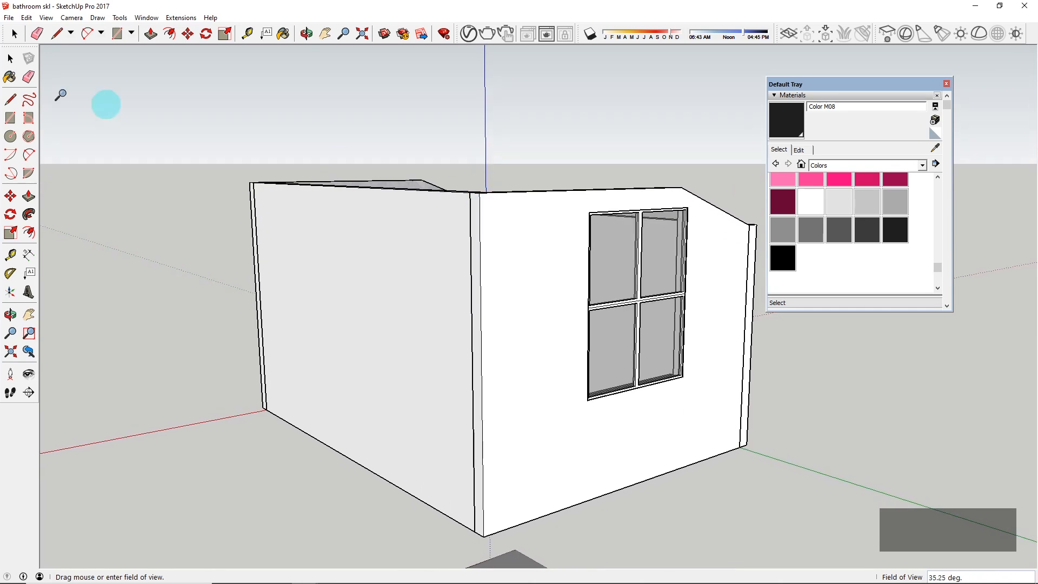
pyautogui.click(10, 58)
# Step: Examine the shower corner from above the window wall
pyautogui.scroll(3, 481, 216)
pyautogui.moveTo(482, 202); pyautogui.dragTo(470, 343, button='middle')
pyautogui.scroll(5, 453, 124)
pyautogui.moveTo(459, 172); pyautogui.dragTo(407, 127, button='middle')
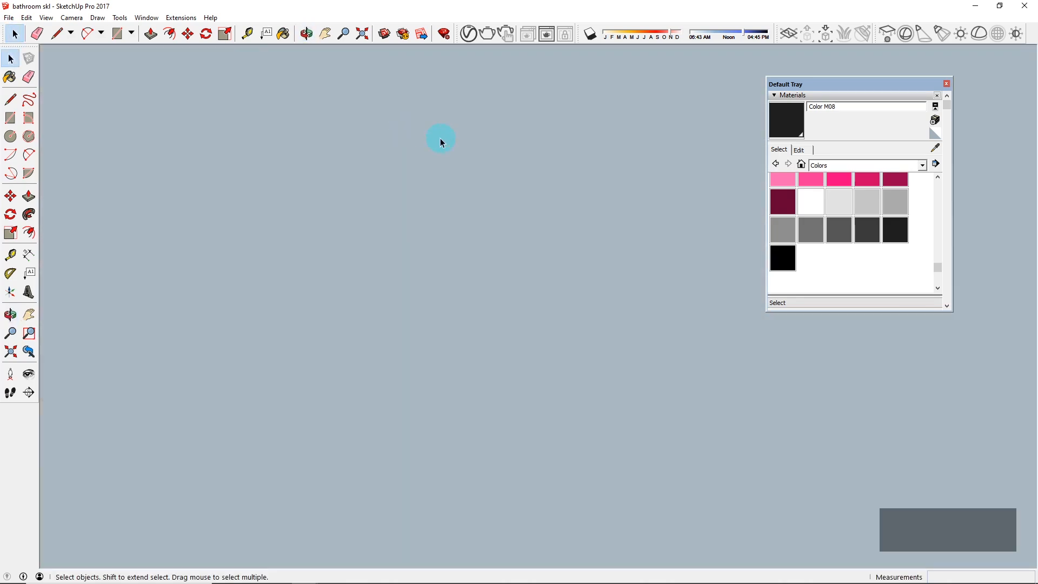
pyautogui.scroll(-3, 440, 141)
pyautogui.moveTo(396, 148); pyautogui.dragTo(764, 416, button='middle')
pyautogui.moveTo(491, 387); pyautogui.dragTo(491, 367, button='middle')
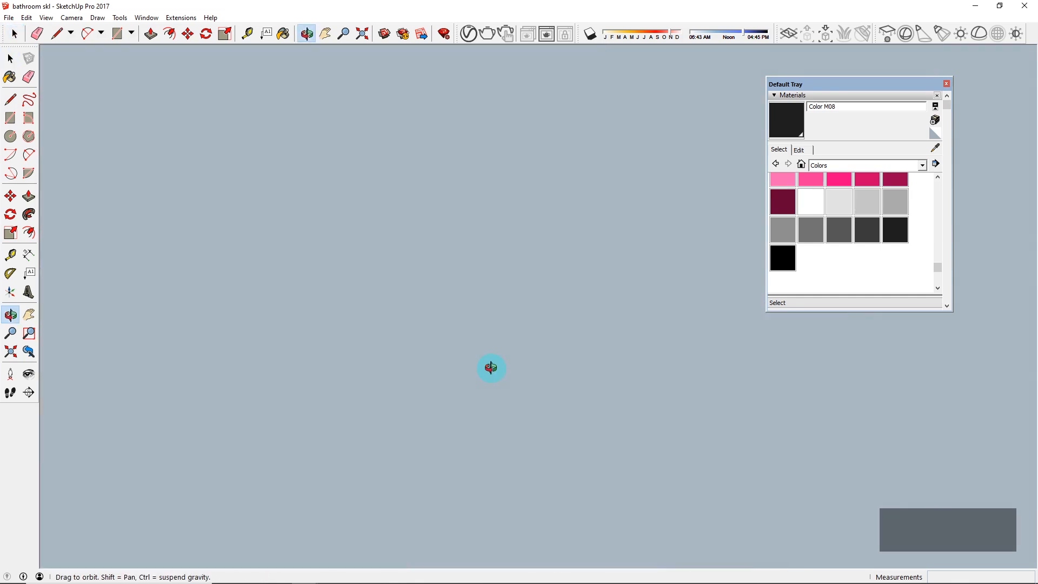
pyautogui.keyDown('shift'); pyautogui.moveTo(797, 482); pyautogui.dragTo(890, 518, button='middle'); pyautogui.keyUp('shift')
pyautogui.keyDown('shift'); pyautogui.moveTo(398, 200); pyautogui.dragTo(886, 476, button='middle'); pyautogui.keyUp('shift')
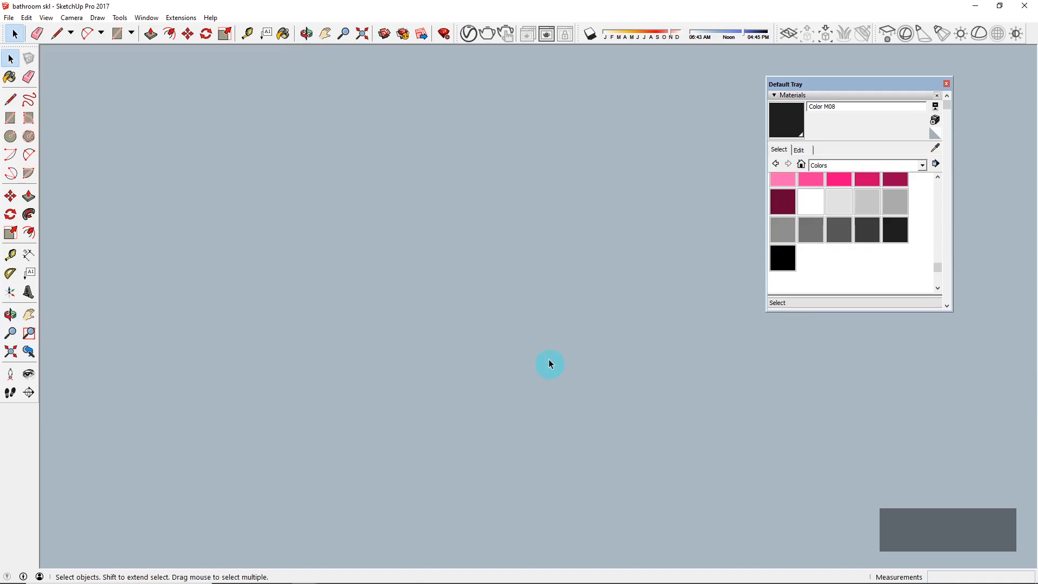
pyautogui.scroll(-2, 550, 313)
pyautogui.scroll(-3, 550, 313)
pyautogui.moveTo(549, 312); pyautogui.dragTo(264, 124, button='middle')
pyautogui.scroll(-2, 482, 328)
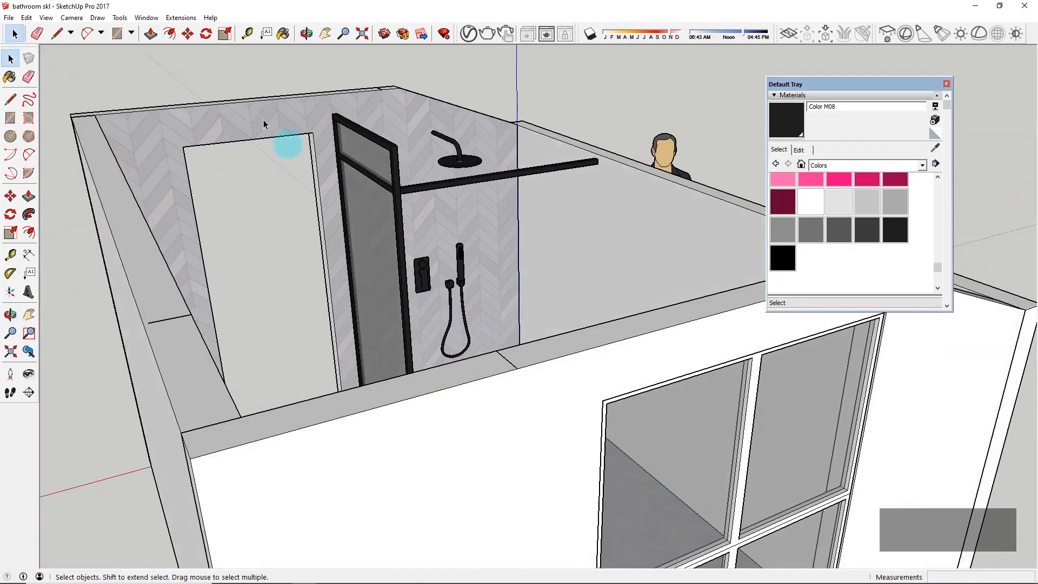
# Step: Widen the camera's field of view to about 73 degrees for the shower corner
pyautogui.click(73, 18)
pyautogui.click(117, 173)
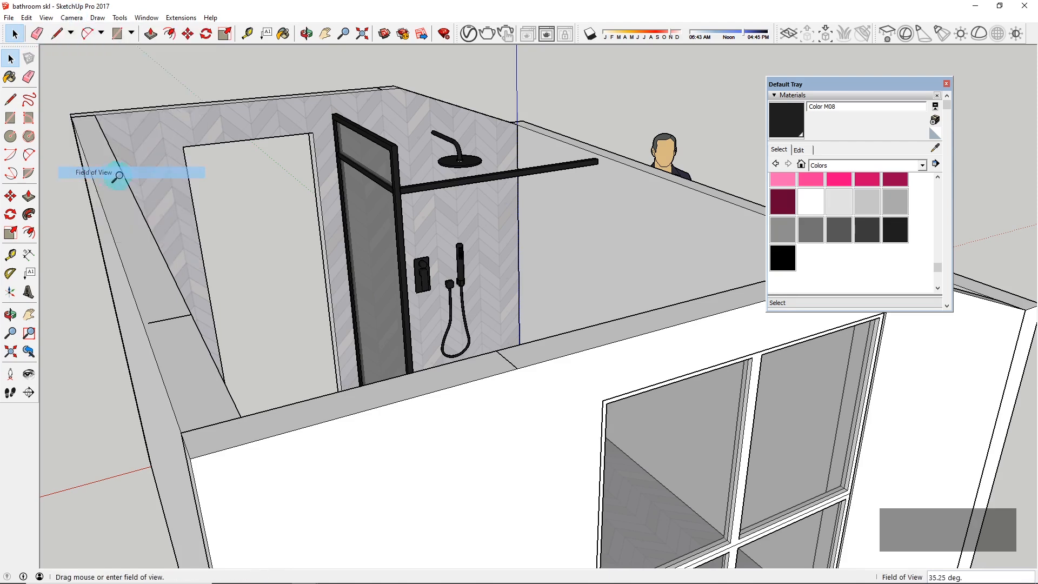
pyautogui.moveTo(463, 255); pyautogui.dragTo(556, 451)
pyautogui.moveTo(500, 248); pyautogui.dragTo(523, 307)
pyautogui.scroll(-5, 462, 226)
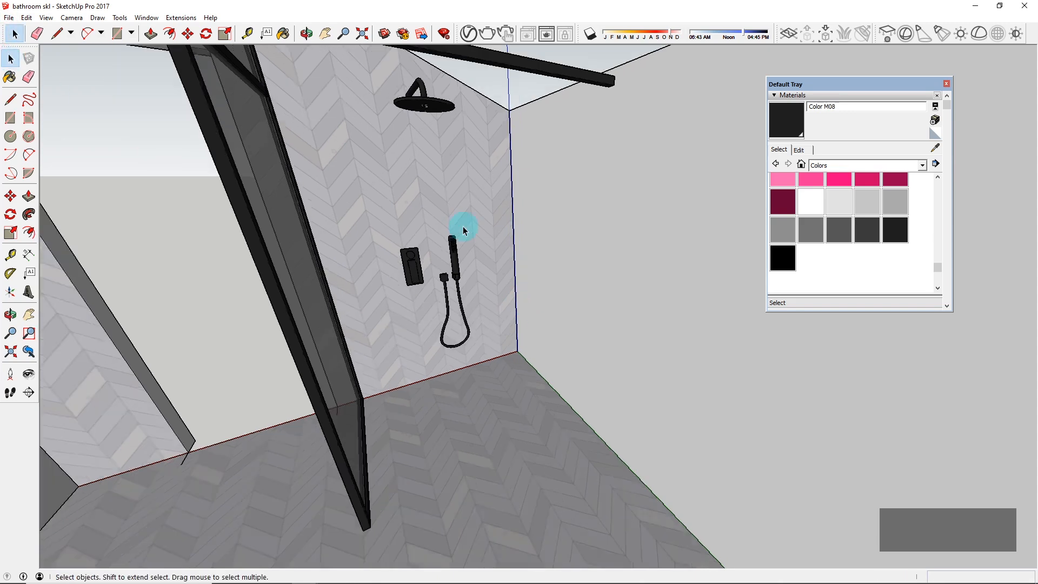
# Step: Inspect the black shower head, control, hand shower and round floor drain behind the glass partition
pyautogui.moveTo(435, 255); pyautogui.dragTo(491, 432, button='middle')
pyautogui.scroll(-3, 482, 193)
pyautogui.moveTo(511, 211); pyautogui.dragTo(610, 149, button='middle')
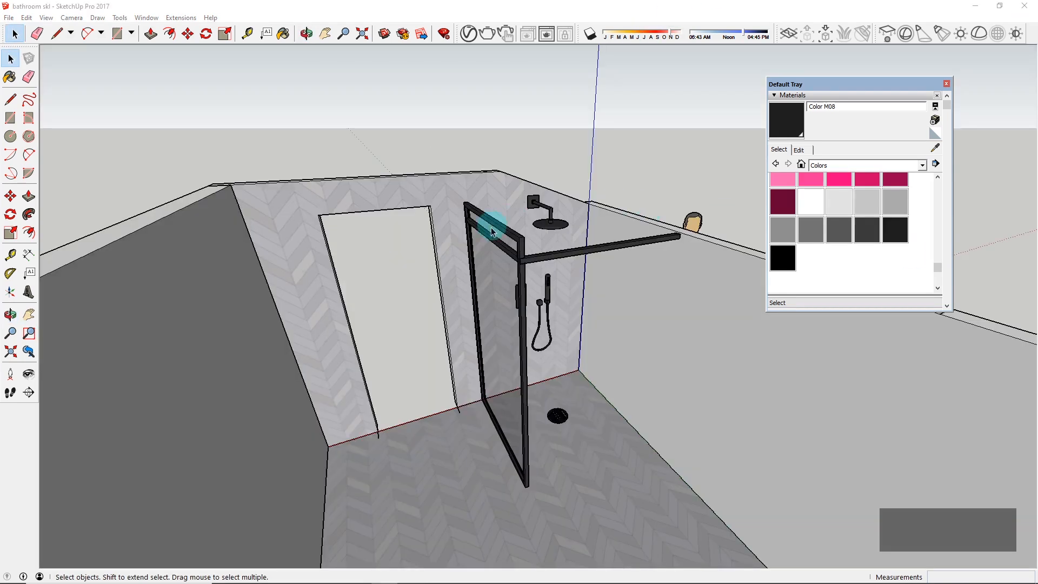
pyautogui.moveTo(491, 231); pyautogui.dragTo(543, 265, button='middle')
pyautogui.moveTo(600, 310); pyautogui.dragTo(555, 292, button='middle')
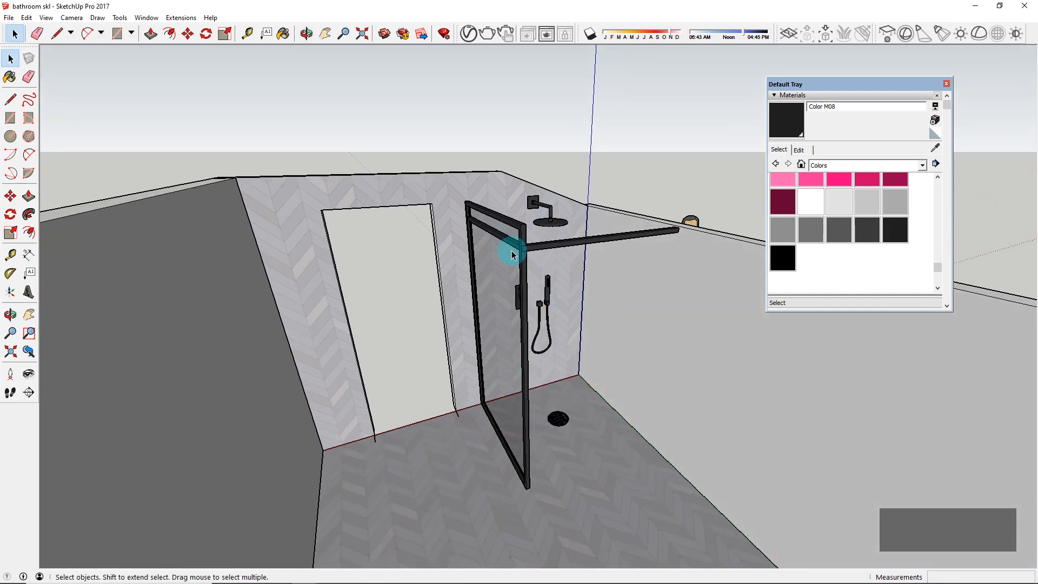
pyautogui.moveTo(618, 253); pyautogui.dragTo(586, 417, button='middle')
pyautogui.scroll(3, 579, 239)
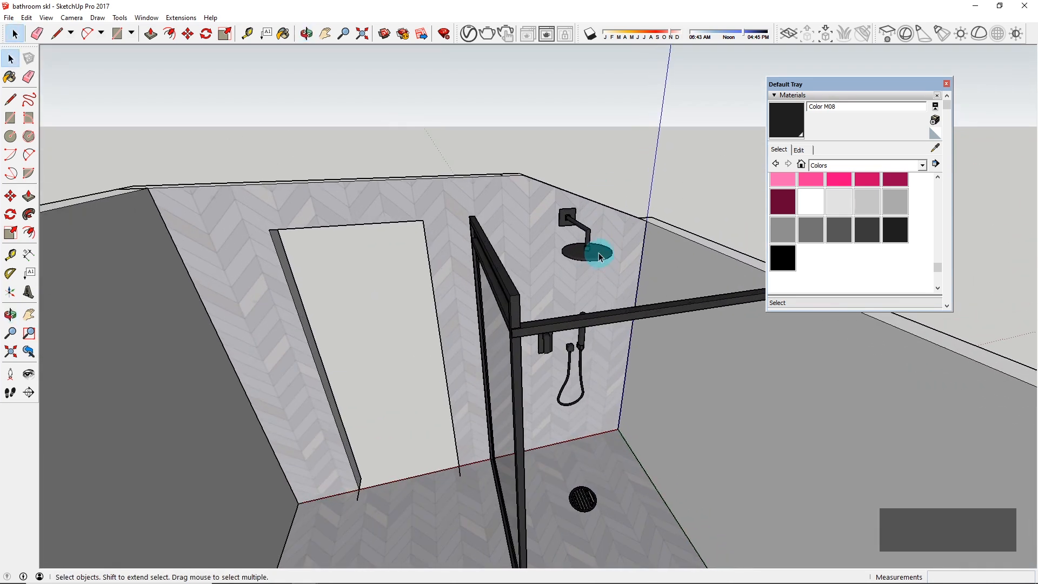
pyautogui.scroll(3, 576, 240)
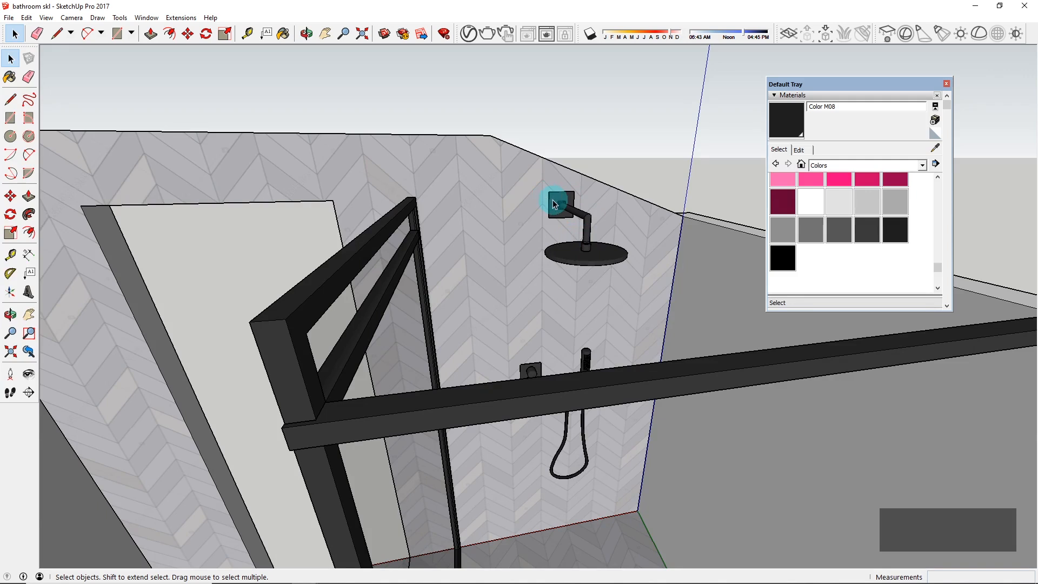
pyautogui.scroll(-5, 570, 257)
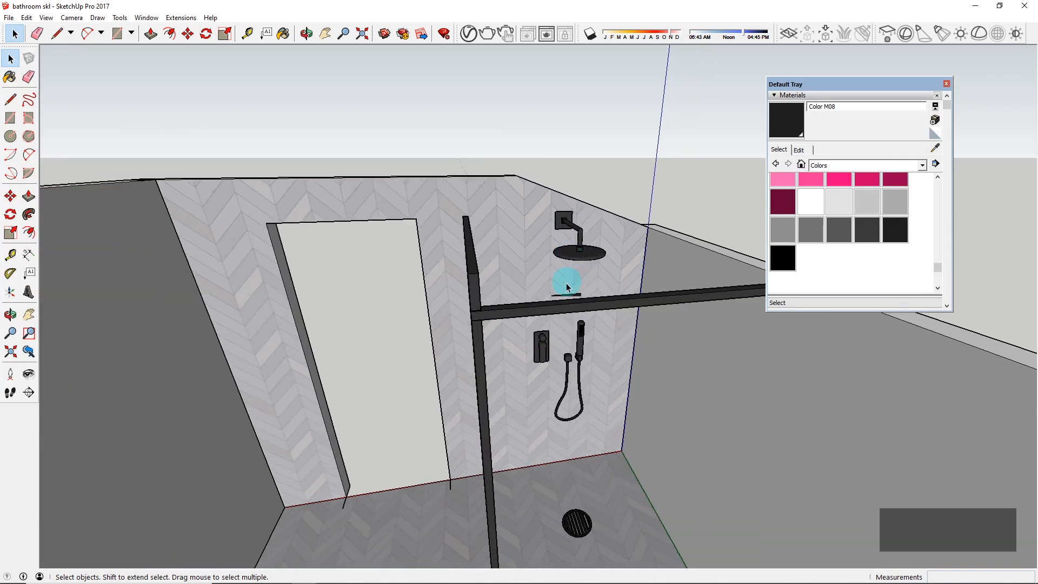
pyautogui.moveTo(630, 461); pyautogui.dragTo(593, 512, button='middle')
pyautogui.scroll(5, 562, 493)
pyautogui.scroll(2, 561, 493)
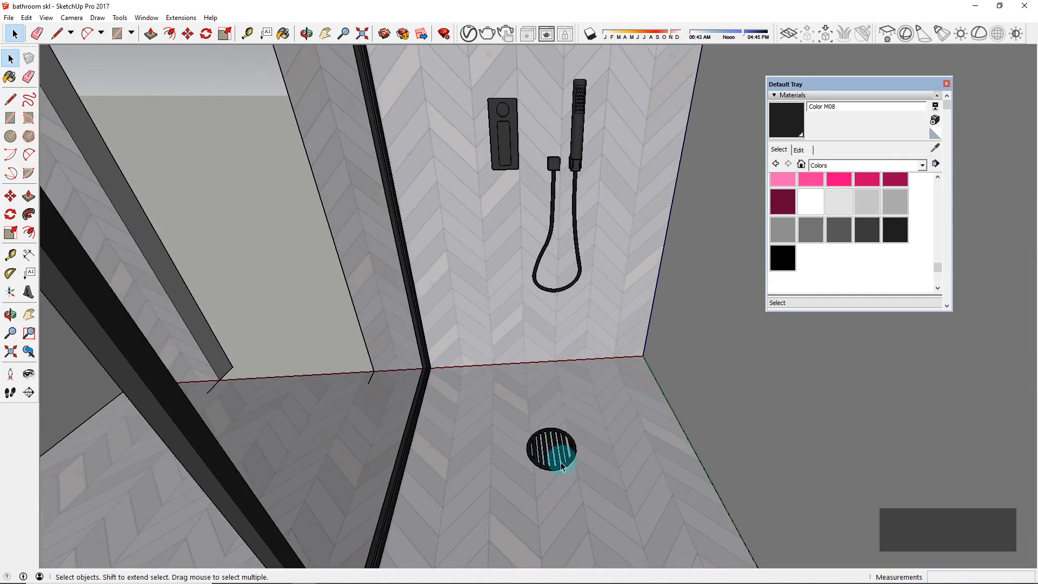
pyautogui.scroll(-2, 577, 438)
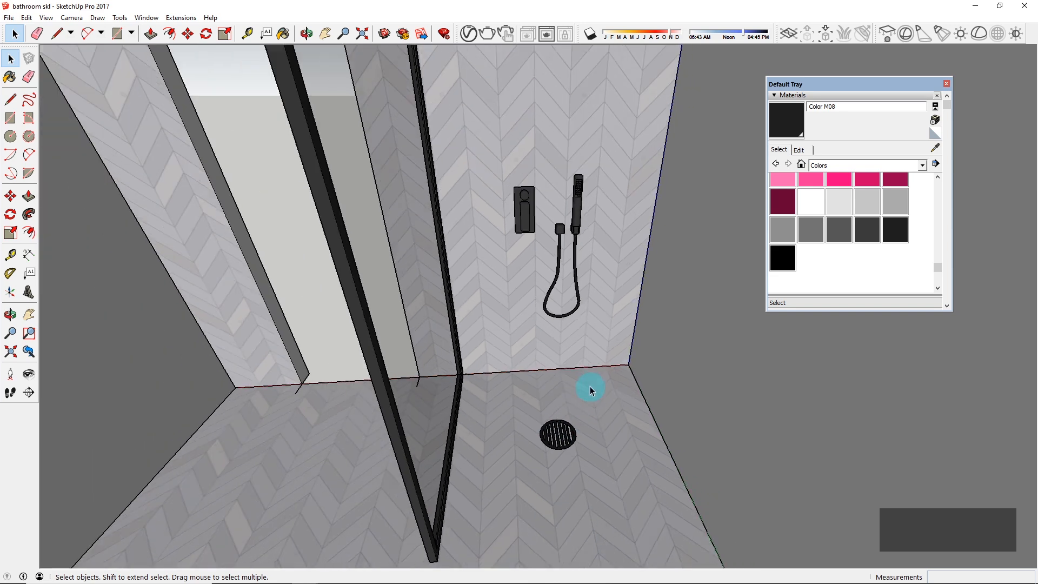
pyautogui.scroll(-3, 494, 355)
pyautogui.moveTo(527, 338); pyautogui.dragTo(543, 410, button='middle')
pyautogui.scroll(-2, 547, 357)
pyautogui.click(72, 17)
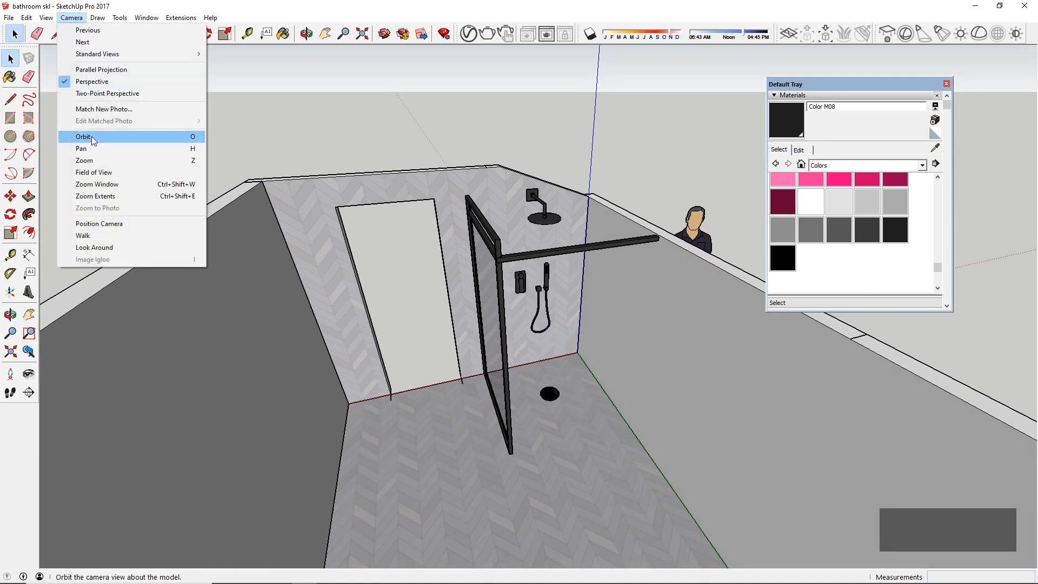
pyautogui.click(102, 172)
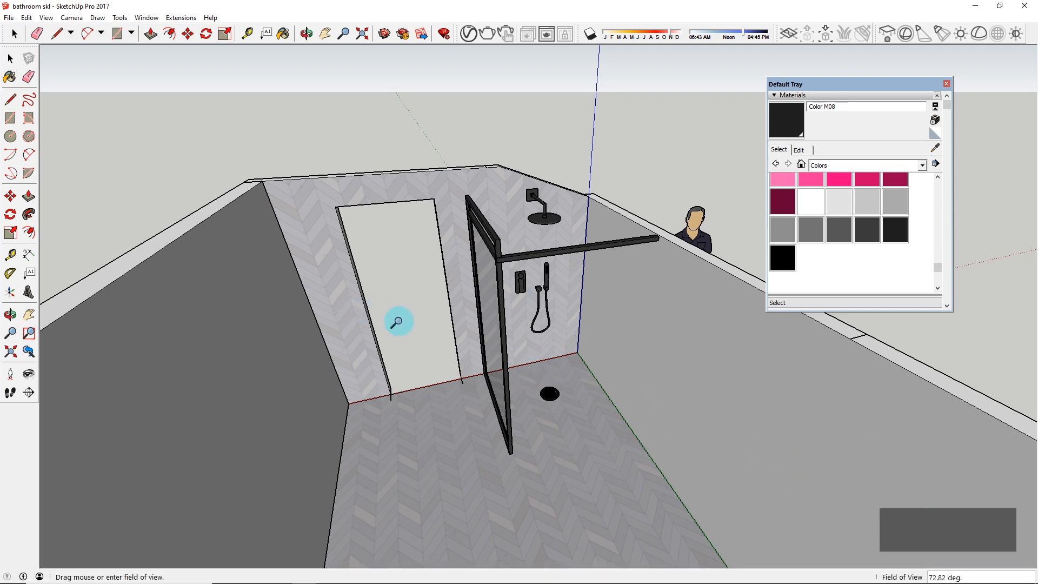
pyautogui.click(12, 58)
# Step: Paint the plain long wall beside the shower with the sampled chevron tile material Material1
pyautogui.moveTo(664, 436); pyautogui.dragTo(582, 369, button='middle')
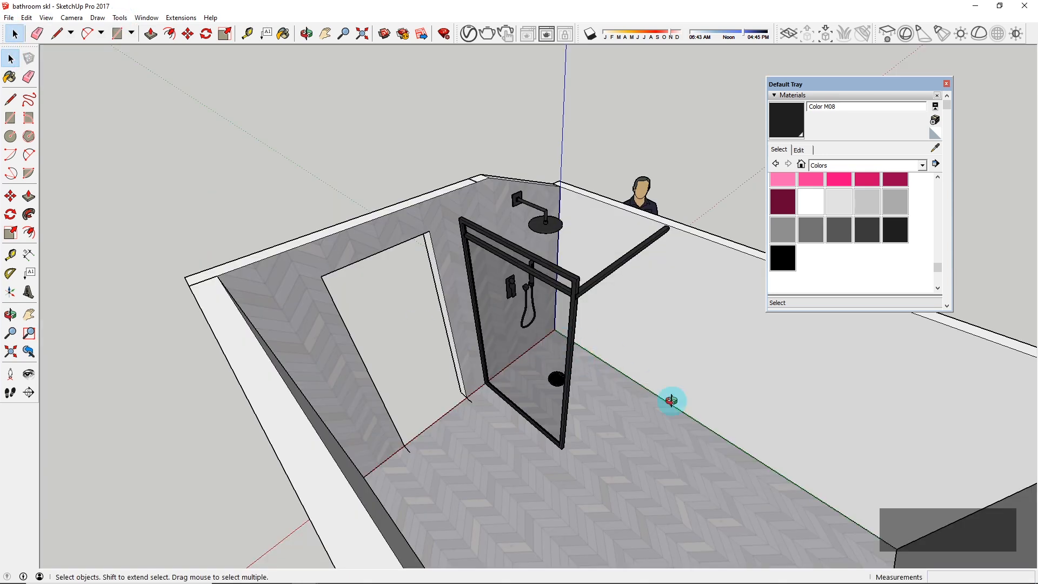
pyautogui.moveTo(670, 400); pyautogui.dragTo(736, 378, button='middle')
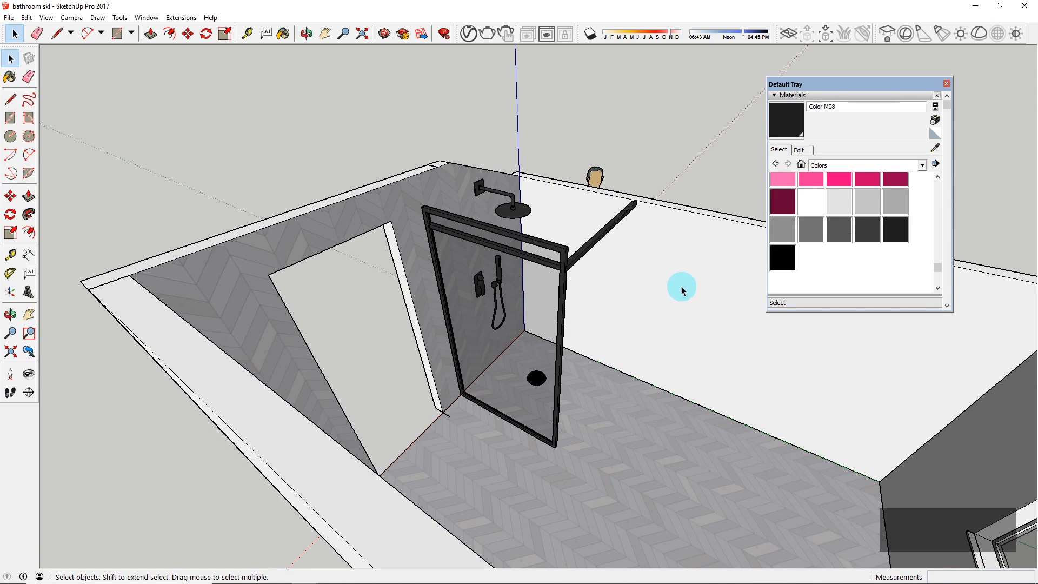
pyautogui.scroll(3, 592, 211)
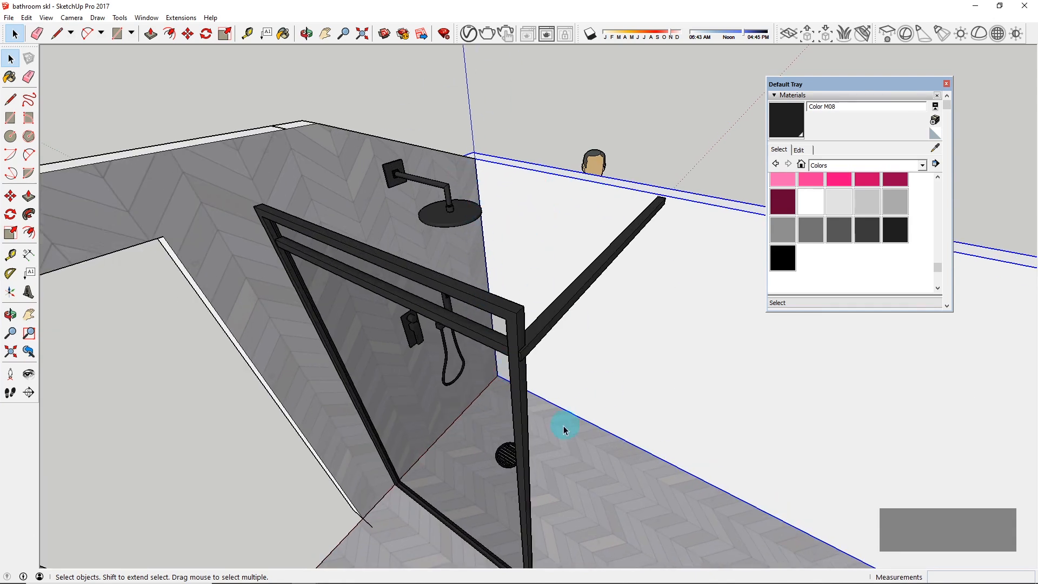
pyautogui.moveTo(564, 429); pyautogui.dragTo(548, 519, button='middle')
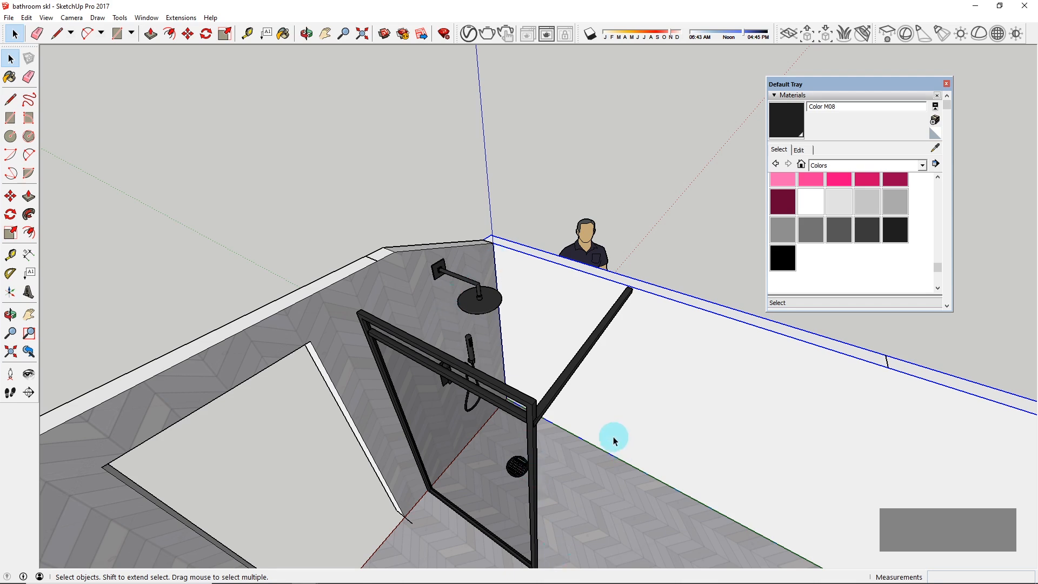
pyautogui.doubleClick(536, 286)
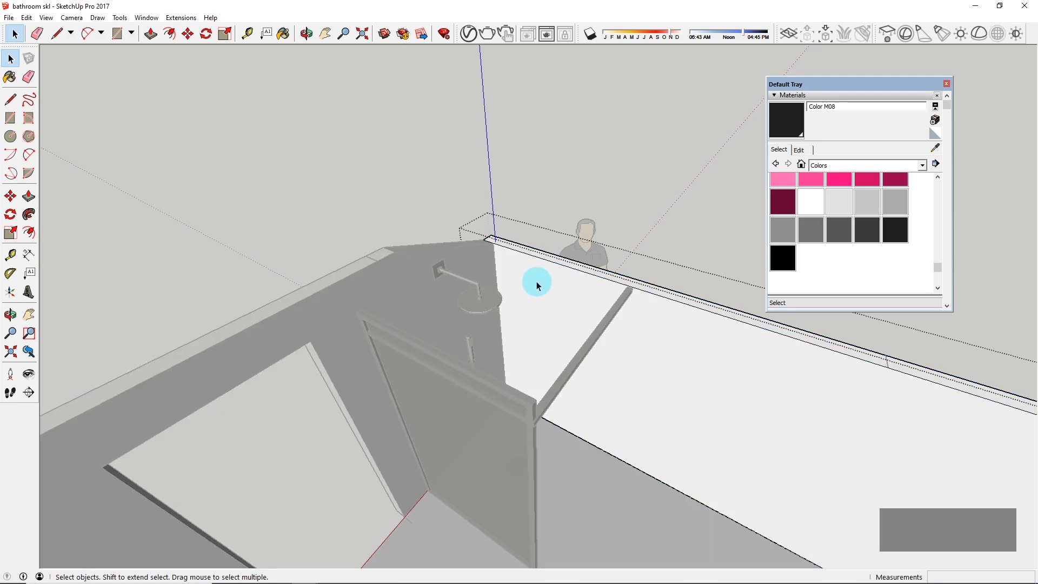
pyautogui.press('b')
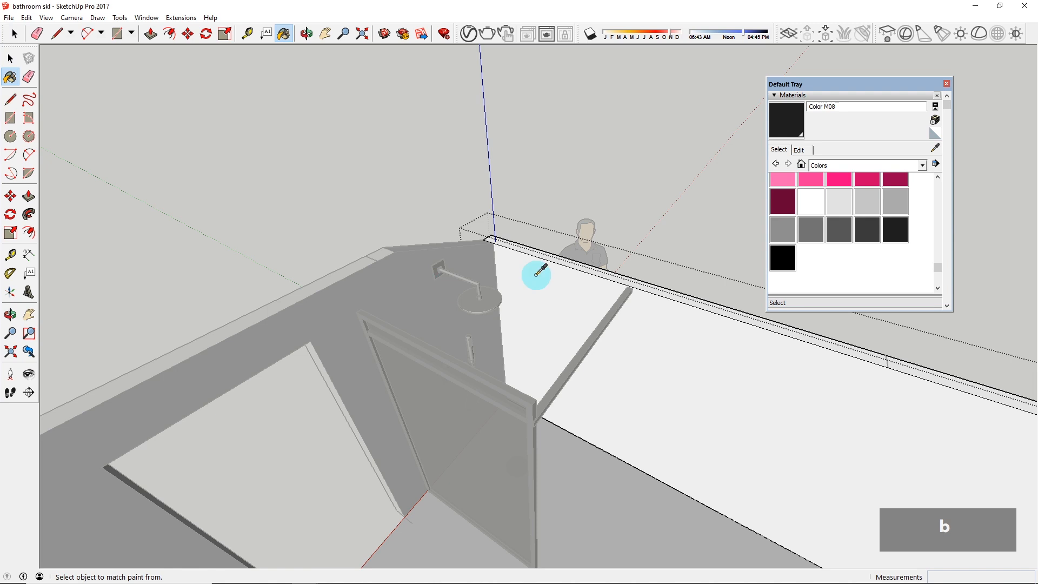
pyautogui.click(536, 275)
pyautogui.press('space')
pyautogui.press('Escape')
pyautogui.scroll(-3, 506, 285)
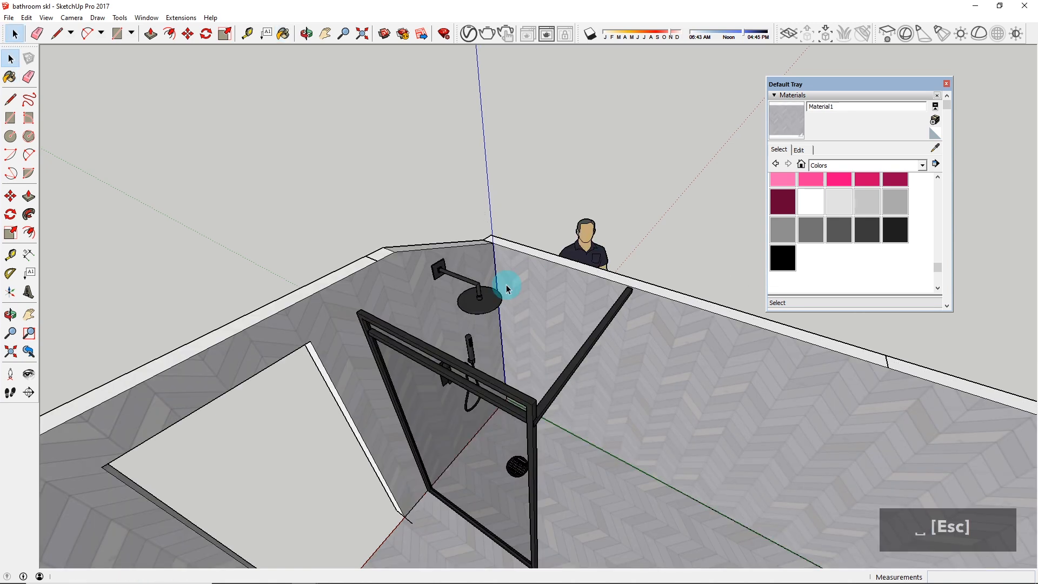
pyautogui.moveTo(593, 425); pyautogui.dragTo(602, 402, button='middle')
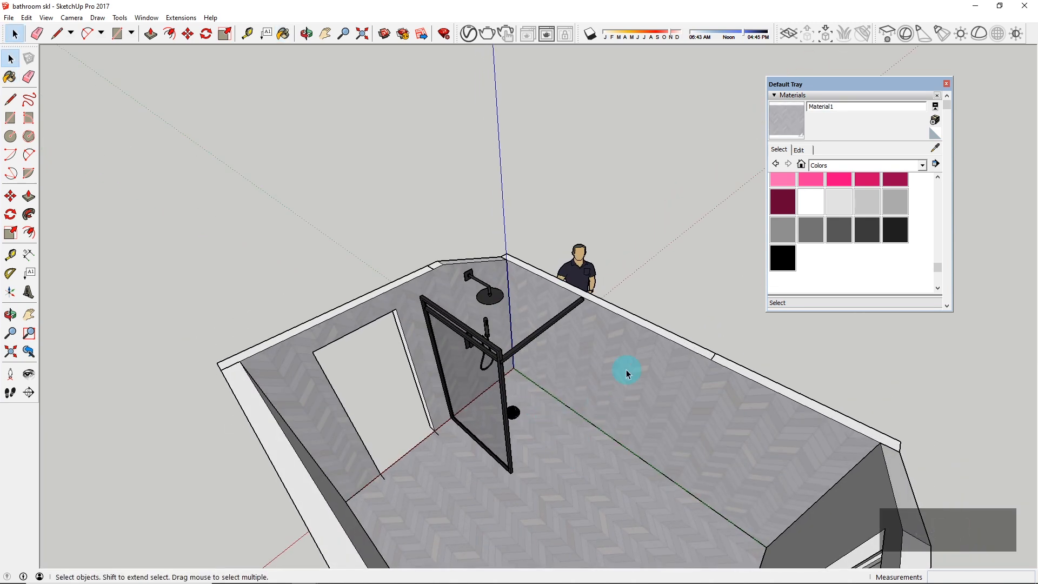
pyautogui.moveTo(452, 371); pyautogui.dragTo(575, 316, button='middle')
pyautogui.scroll(3, 568, 365)
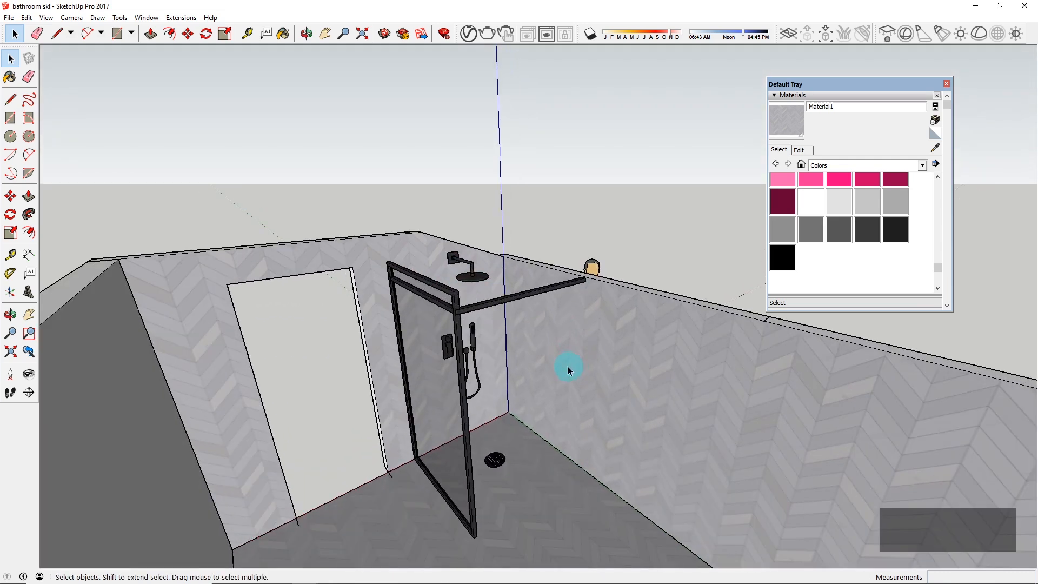
pyautogui.moveTo(621, 371); pyautogui.dragTo(382, 153, button='middle')
pyautogui.moveTo(327, 203); pyautogui.dragTo(644, 403, button='middle')
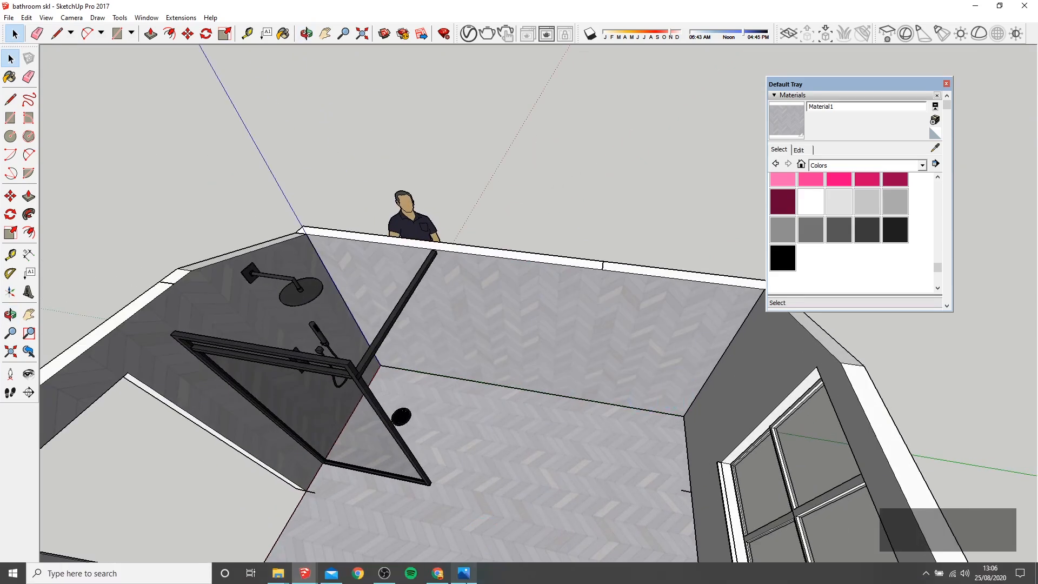
# Step: Switch to the browser and examine the Sussex Master En-Suite reference photos of the shower, basins, wooden countertop and toilet
pyautogui.click(437, 578)
pyautogui.scroll(-1, 823, 443)
pyautogui.scroll(-15, 822, 444)
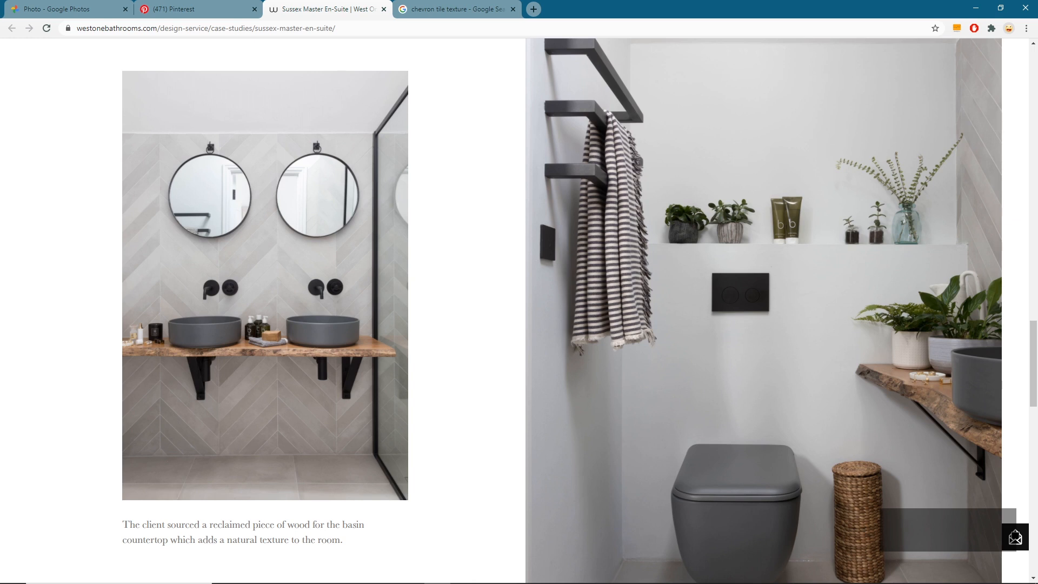
pyautogui.scroll(10, 519, 324)
pyautogui.scroll(-2, 621, 303)
pyautogui.scroll(2, 625, 309)
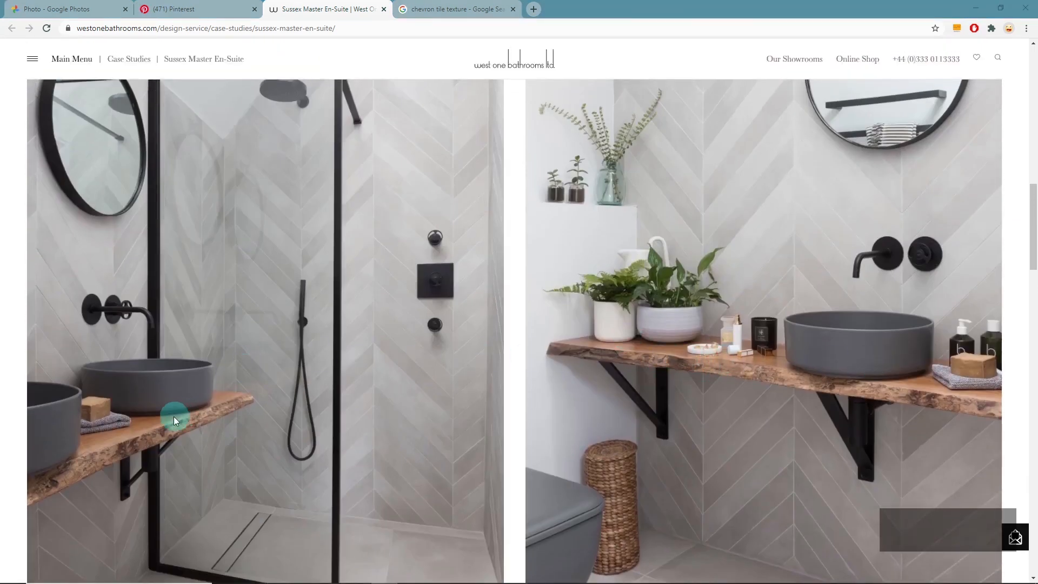
pyautogui.scroll(-2, 174, 421)
pyautogui.scroll(6, 683, 262)
pyautogui.scroll(-10, 887, 231)
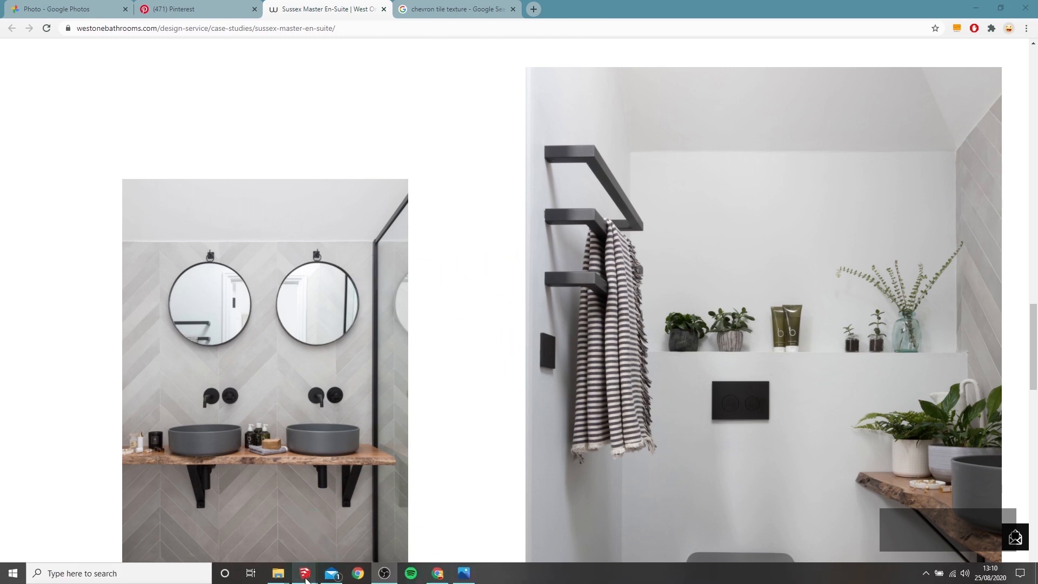
# Step: Switch back to SketchUp and examine the shower corner, floor and tiled long wall from above
pyautogui.moveTo(304, 573)
pyautogui.click(279, 539)
pyautogui.scroll(-2, 605, 353)
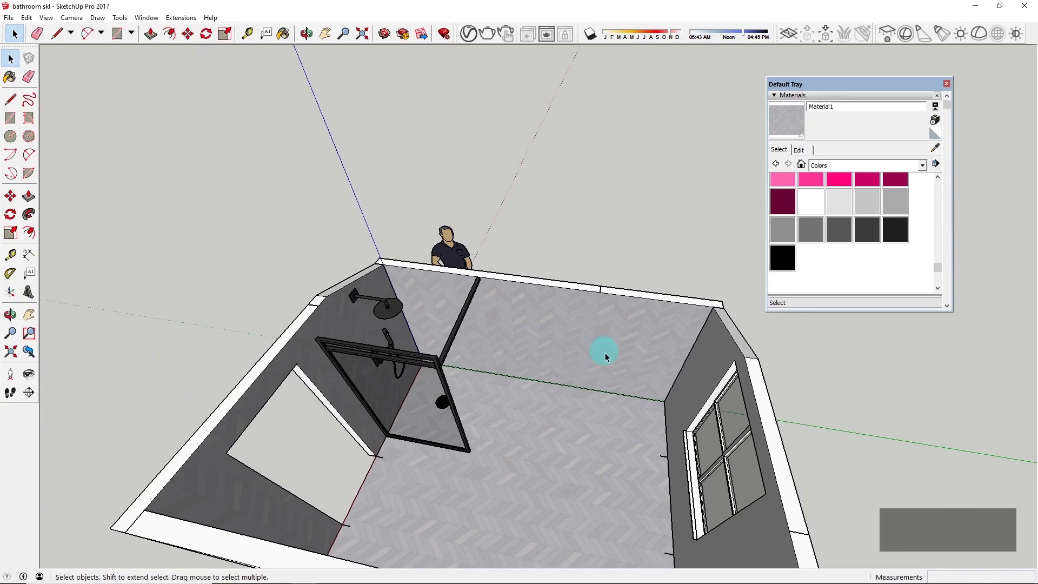
pyautogui.moveTo(604, 352); pyautogui.dragTo(434, 320, button='middle')
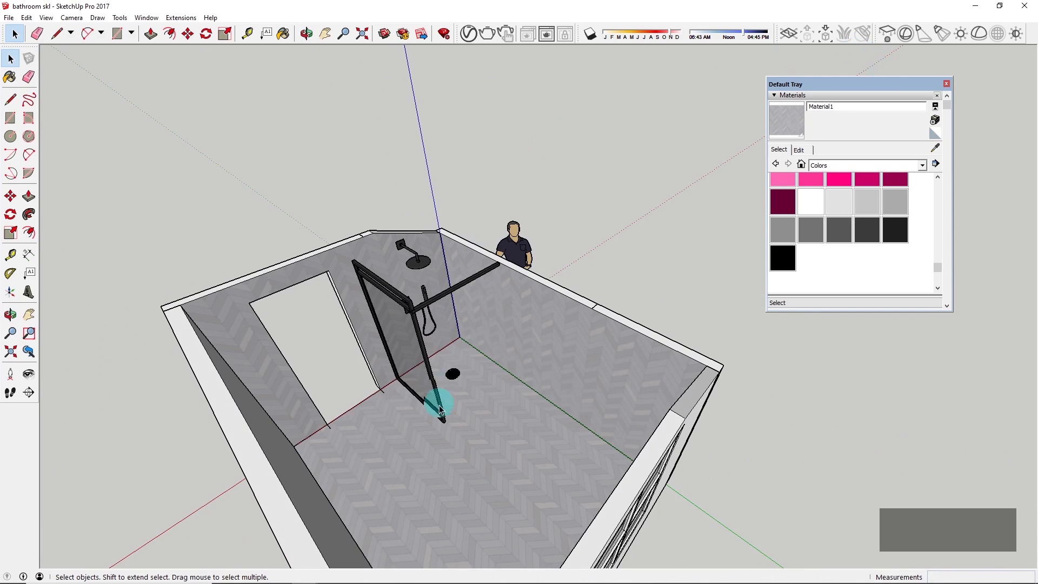
pyautogui.scroll(3, 439, 409)
pyautogui.moveTo(457, 429)
pyautogui.mouseDown(button='middle')
pyautogui.moveTo(465, 456)
pyautogui.moveTo(485, 457)
pyautogui.mouseUp(button='middle')
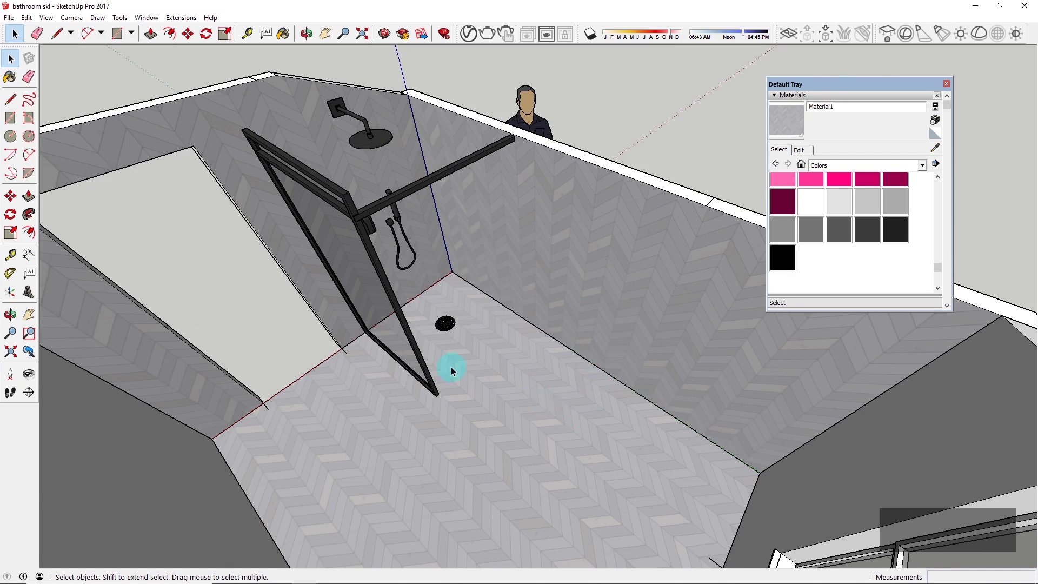
pyautogui.moveTo(450, 367); pyautogui.dragTo(580, 288, button='middle')
pyautogui.scroll(3, 579, 288)
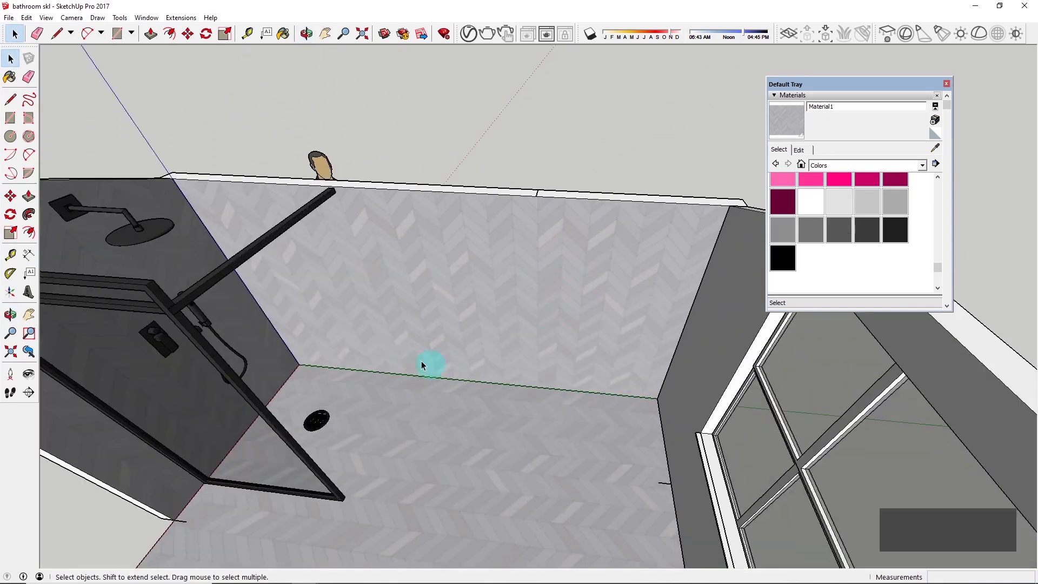
pyautogui.moveTo(421, 364); pyautogui.dragTo(649, 370, button='middle')
pyautogui.scroll(-3, 361, 313)
# Step: Inspect the window wall and the free floor area along the tiled long wall beyond the glass partition
pyautogui.moveTo(361, 314); pyautogui.dragTo(665, 315, button='middle')
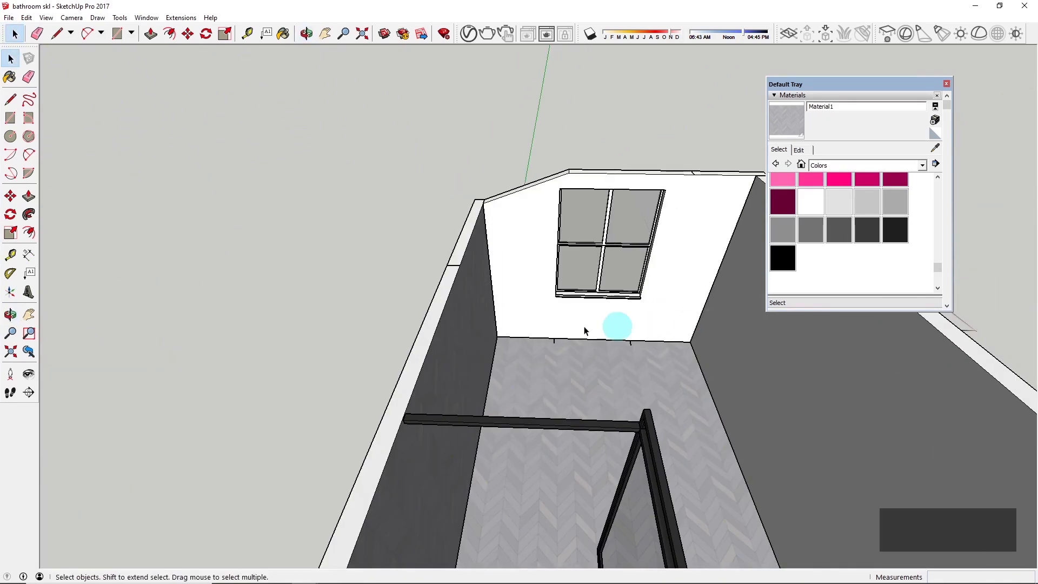
pyautogui.scroll(3, 665, 341)
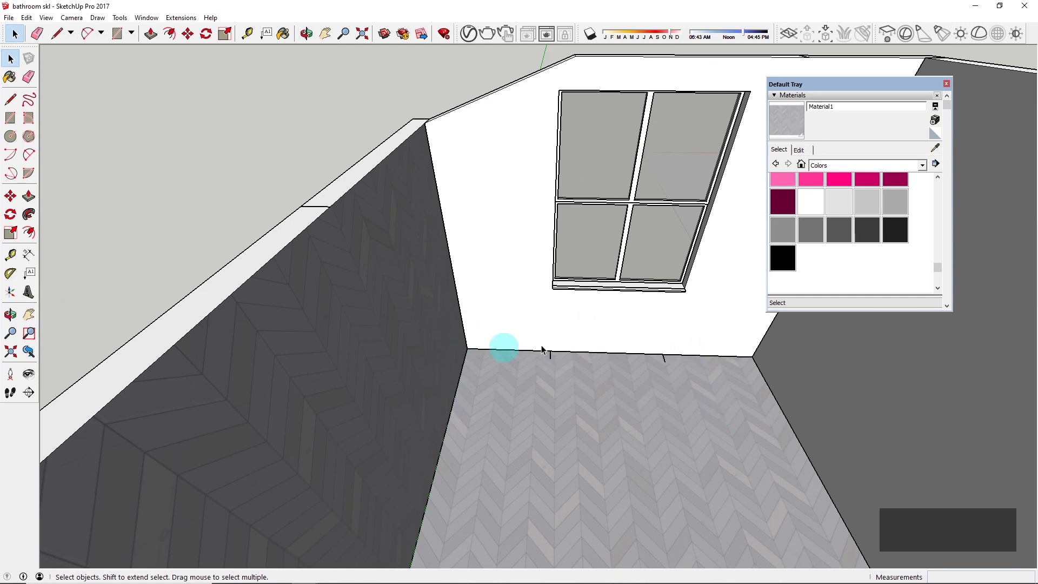
pyautogui.scroll(-5, 436, 357)
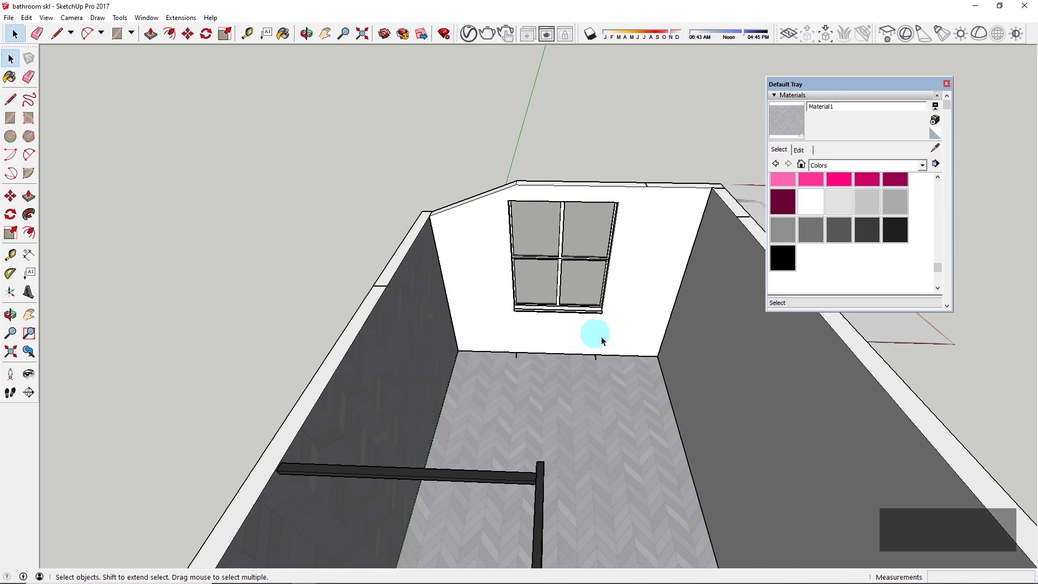
pyautogui.scroll(-2, 581, 354)
pyautogui.moveTo(590, 371); pyautogui.dragTo(535, 449, button='middle')
pyautogui.scroll(3, 535, 447)
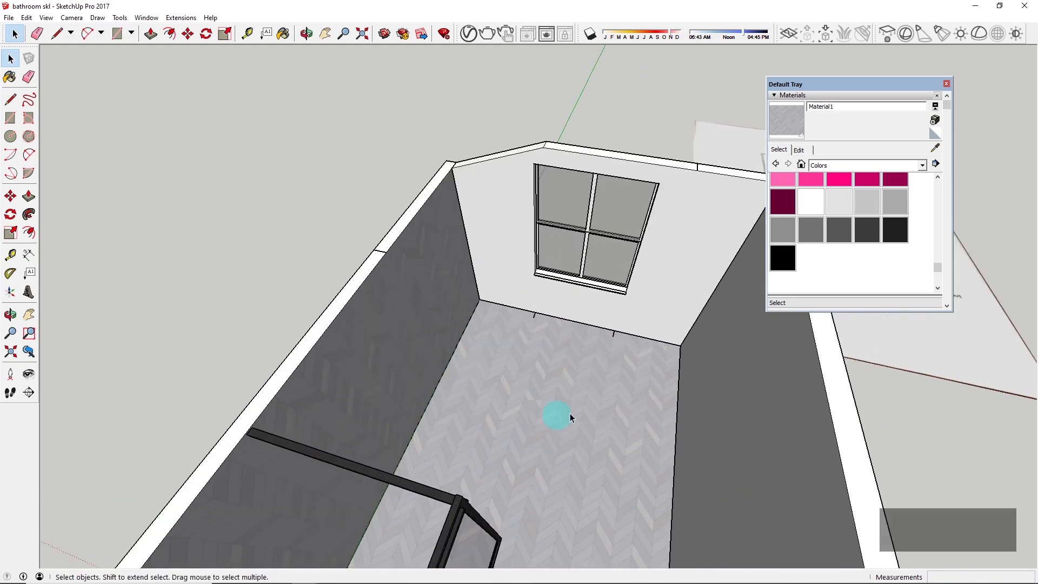
pyautogui.moveTo(570, 413); pyautogui.dragTo(419, 396, button='middle')
pyautogui.scroll(4, 421, 390)
pyautogui.scroll(-4, 379, 410)
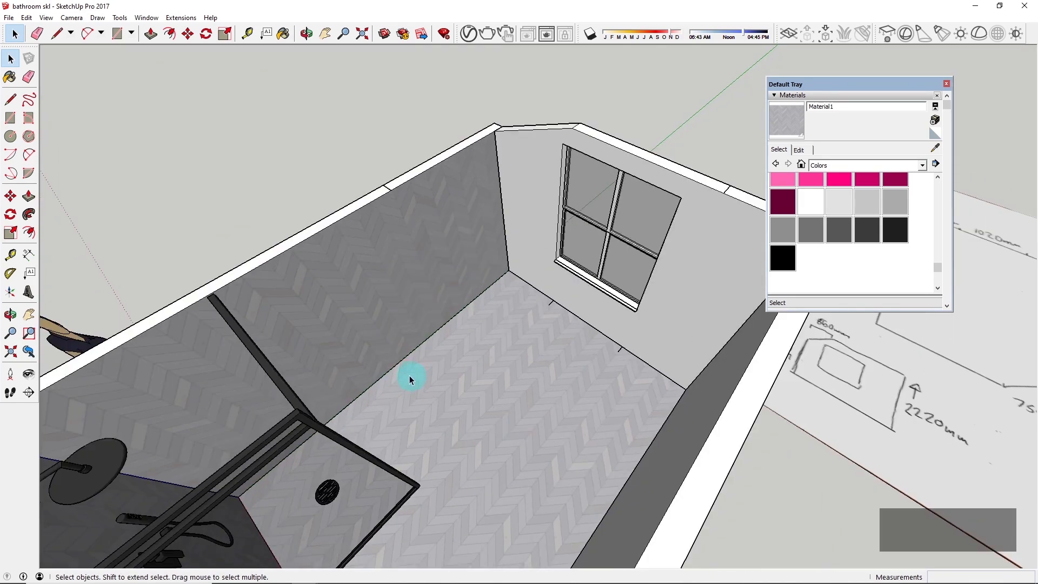
pyautogui.moveTo(361, 383); pyautogui.dragTo(431, 284, button='middle')
pyautogui.moveTo(530, 302); pyautogui.dragTo(669, 355, button='middle')
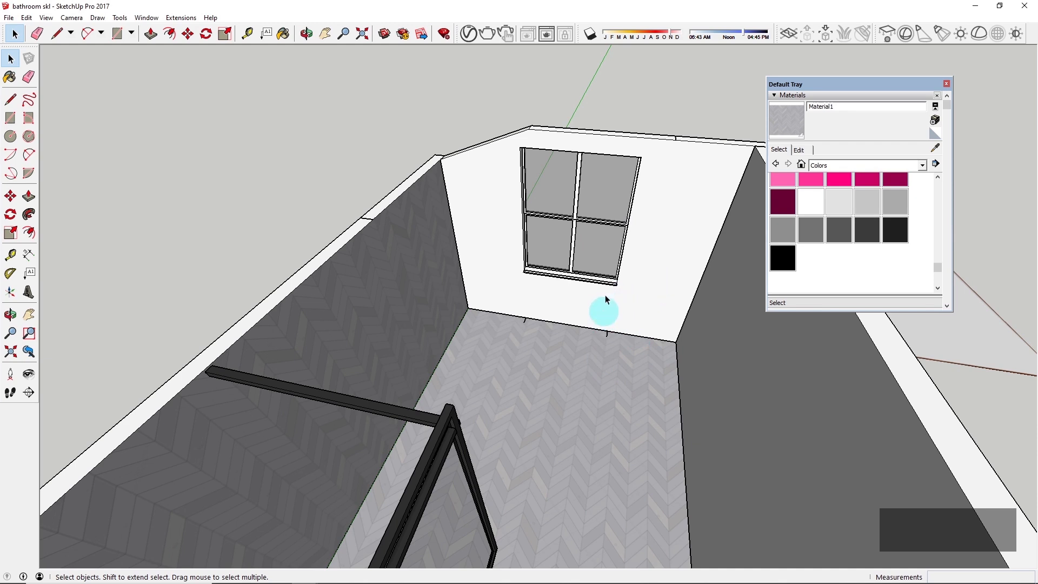
pyautogui.moveTo(706, 342)
pyautogui.mouseDown(button='middle')
pyautogui.moveTo(549, 424)
pyautogui.moveTo(511, 378)
pyautogui.moveTo(556, 373)
pyautogui.mouseUp(button='middle')
pyautogui.scroll(-5, 634, 361)
pyautogui.moveTo(529, 301); pyautogui.dragTo(569, 299, button='middle')
pyautogui.scroll(2, 569, 300)
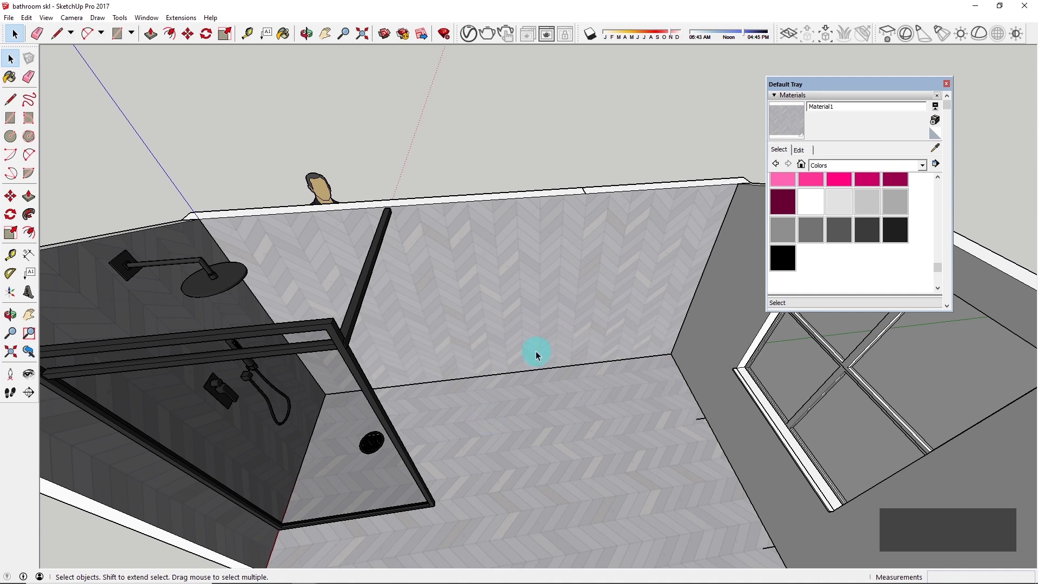
# Step: Return to the browser and study how the live-edge wooden basin countertop is arranged in the reference photos
pyautogui.moveTo(522, 579)
pyautogui.click(439, 573)
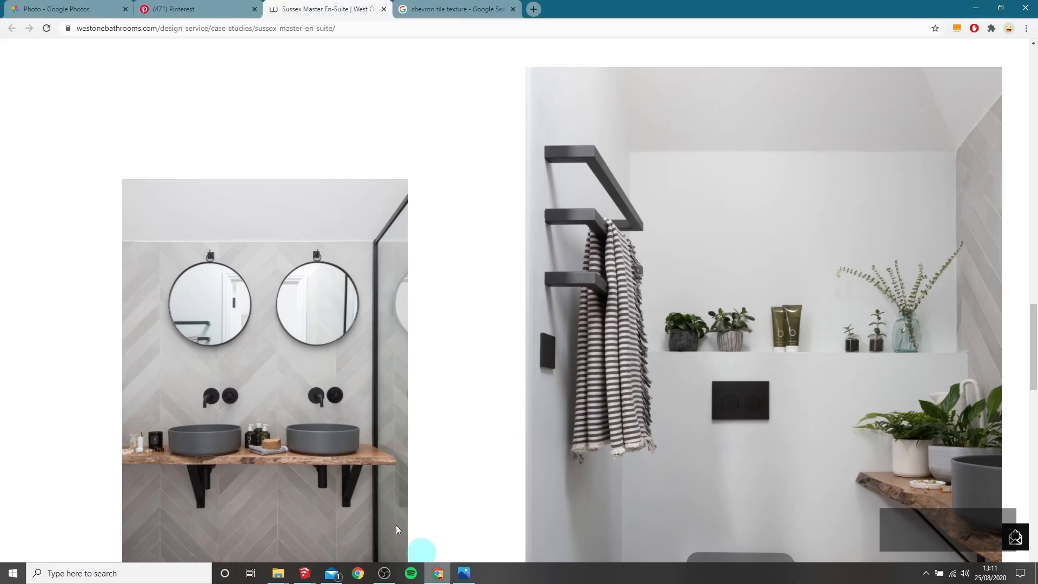
pyautogui.scroll(-8, 406, 451)
pyautogui.scroll(6, 962, 333)
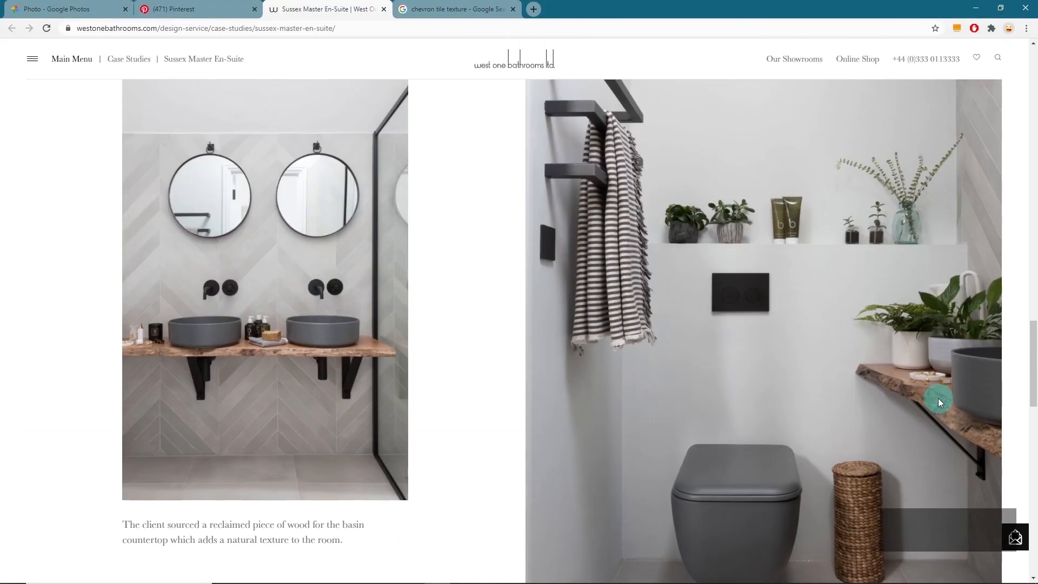
pyautogui.scroll(15, 938, 398)
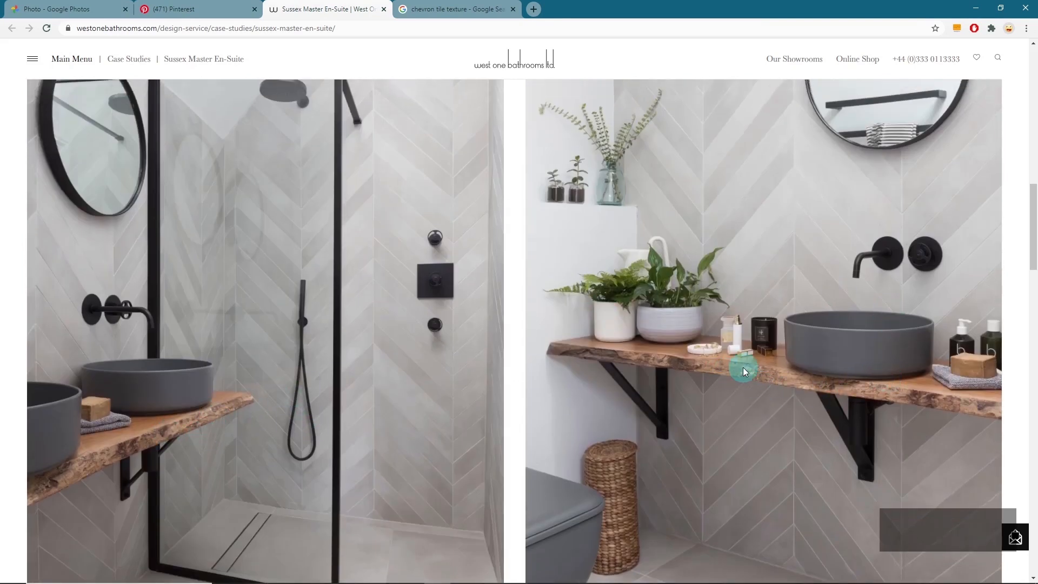
pyautogui.moveTo(561, 583)
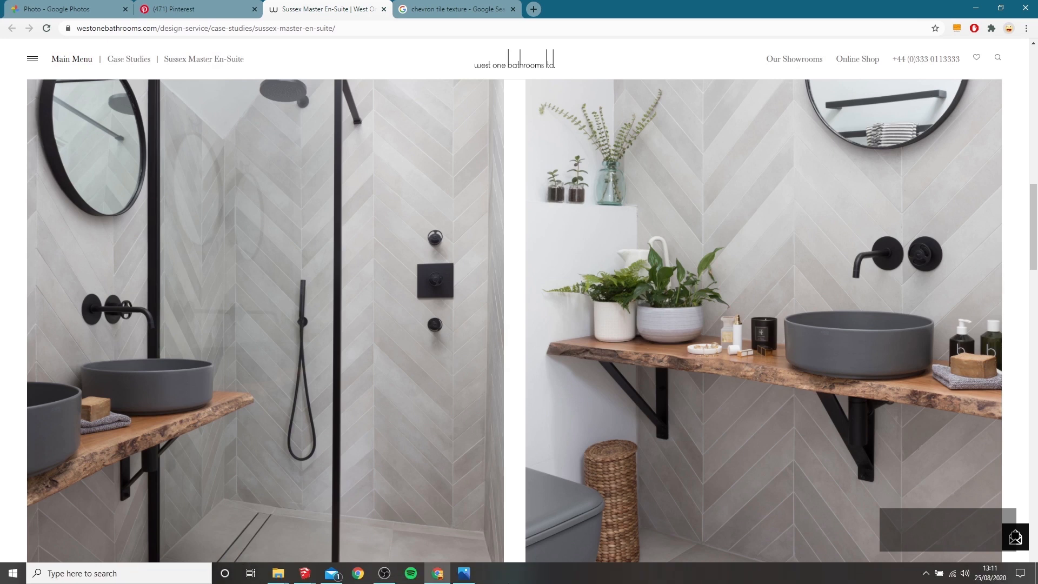
# Step: Switch back to SketchUp and open the 3D Warehouse
pyautogui.moveTo(303, 577)
pyautogui.click(271, 537)
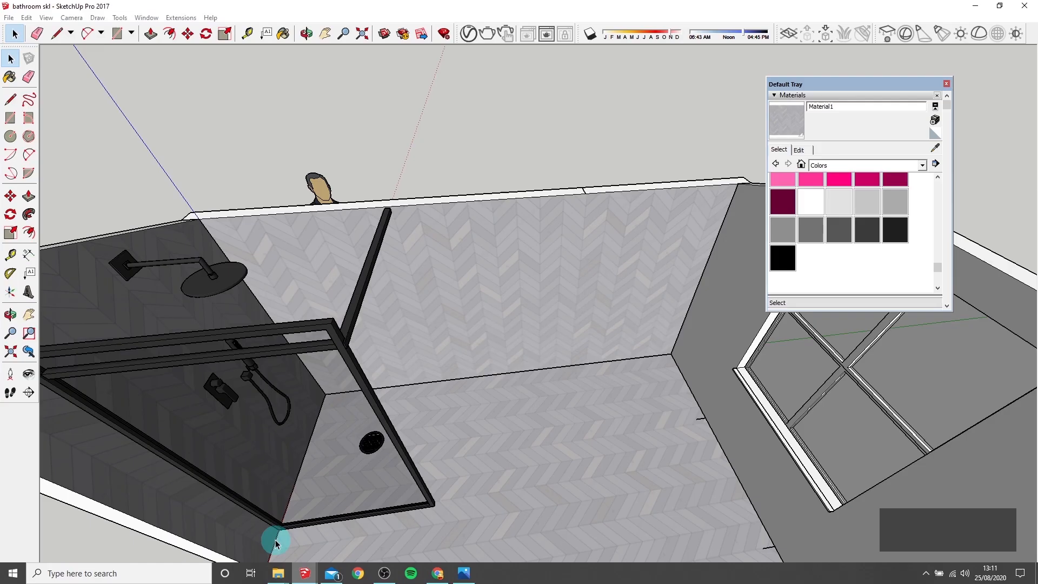
pyautogui.scroll(-5, 658, 375)
pyautogui.moveTo(706, 366); pyautogui.dragTo(591, 361, button='middle')
pyautogui.scroll(5, 590, 361)
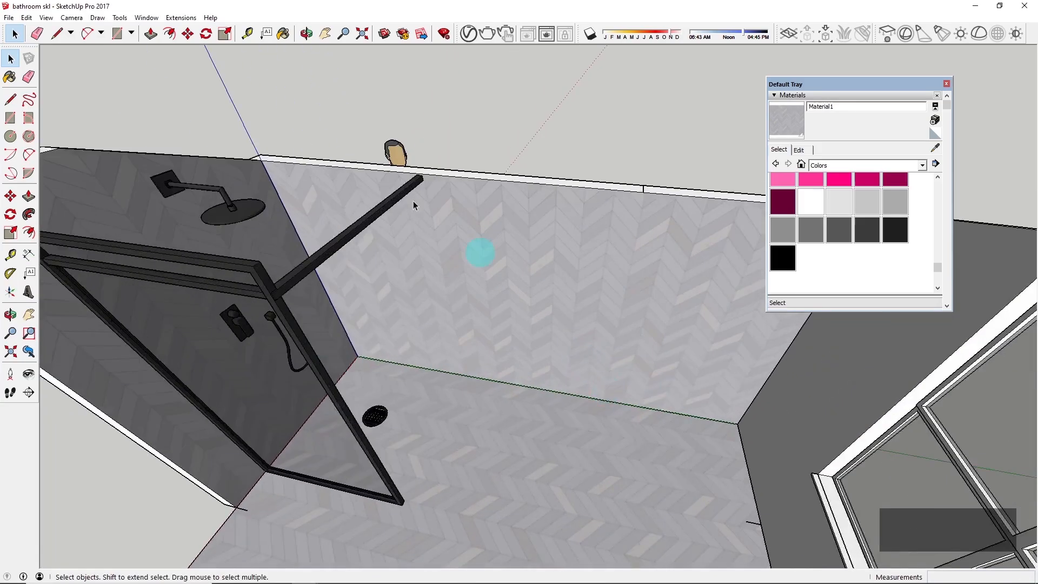
pyautogui.click(147, 17)
pyautogui.click(227, 113)
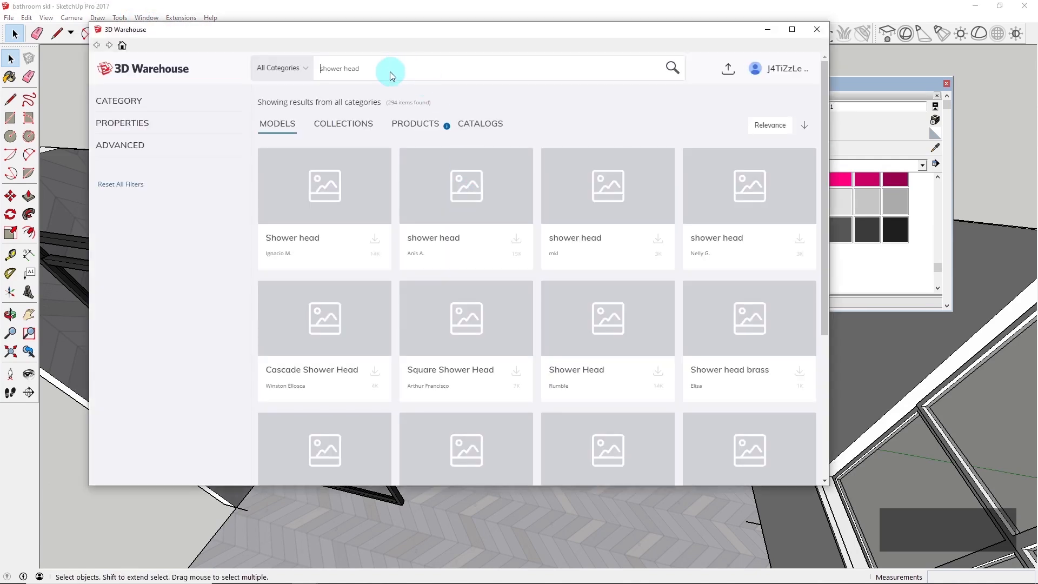
# Step: Search the 3D Warehouse for "live edge table" instead of "shower head"
pyautogui.doubleClick(357, 70)
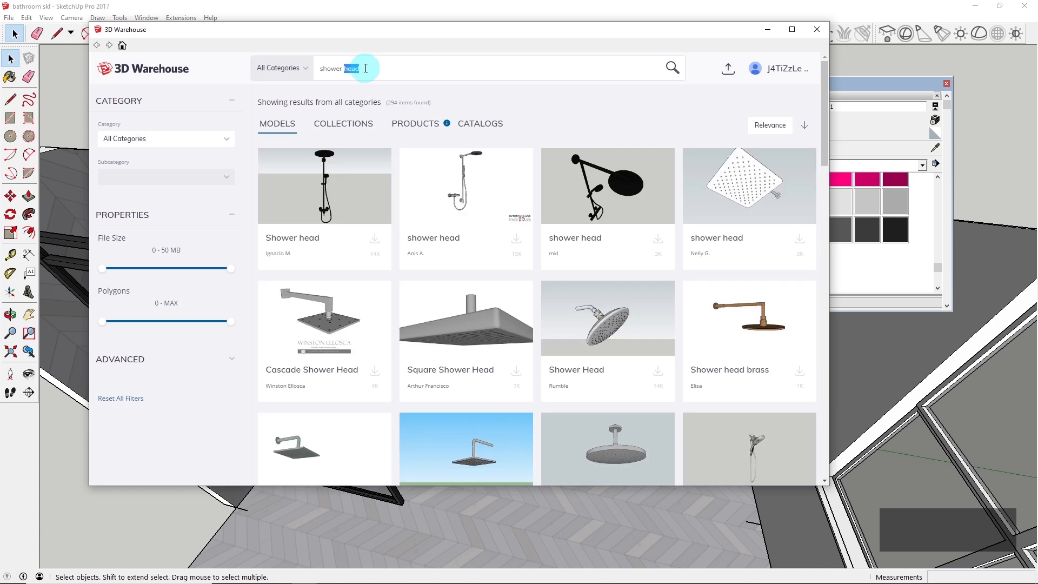
pyautogui.moveTo(351, 69); pyautogui.dragTo(316, 69)
pyautogui.write('li')
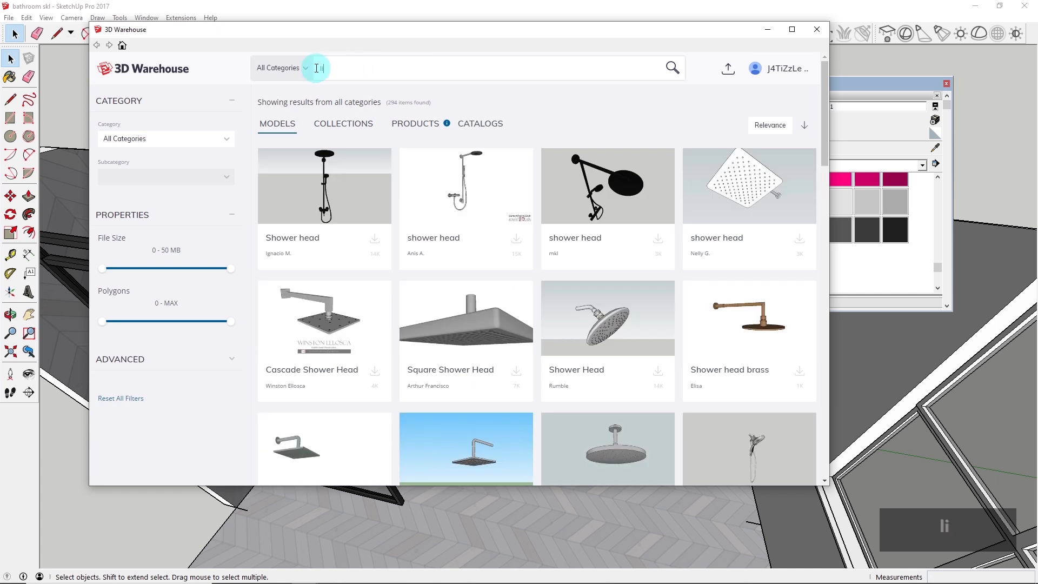
pyautogui.write('ve ed')
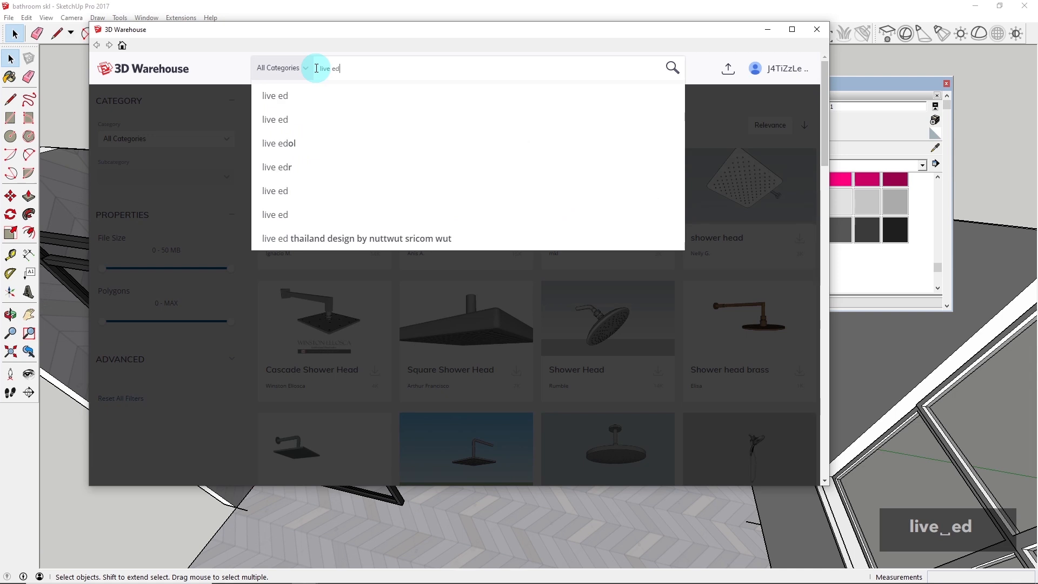
pyautogui.write('ge')
pyautogui.press('Down')
pyautogui.press('Down')
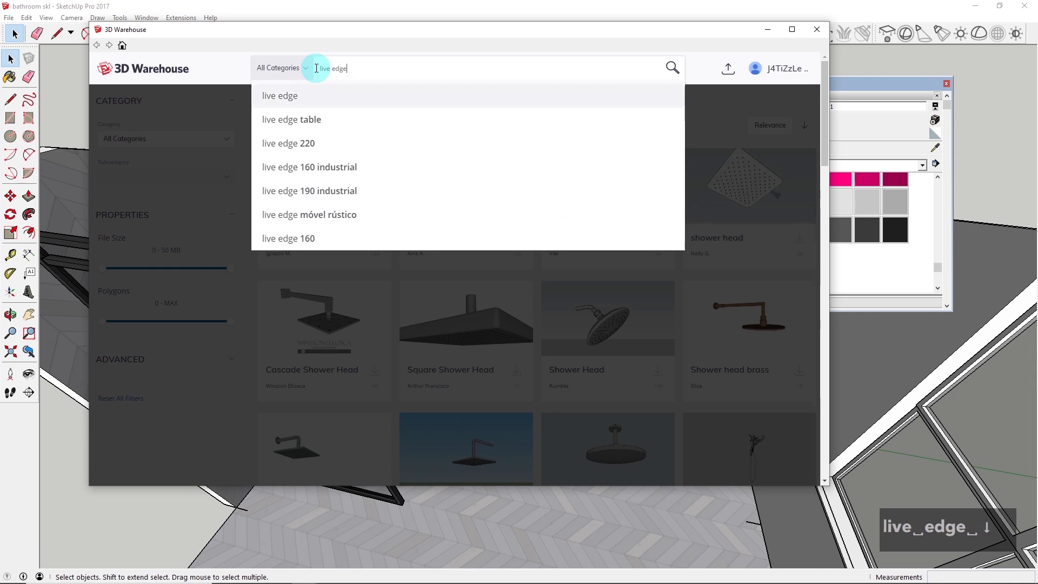
pyautogui.press('Return')
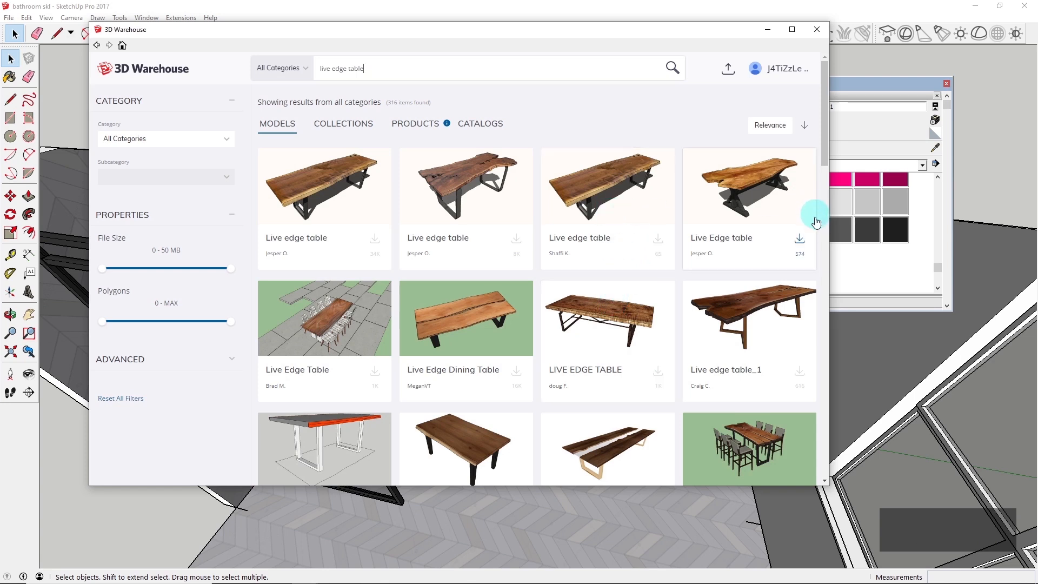
# Step: Browse the live edge table results for a wooden slab suitable as the basin countertop
pyautogui.scroll(-2, 643, 267)
pyautogui.scroll(-3, 643, 267)
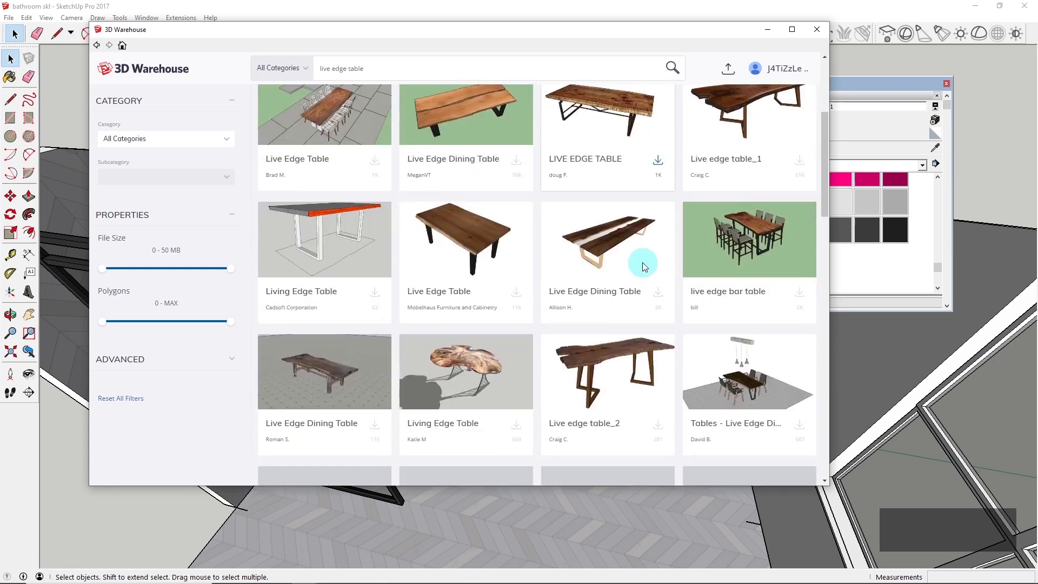
pyautogui.scroll(-1, 643, 267)
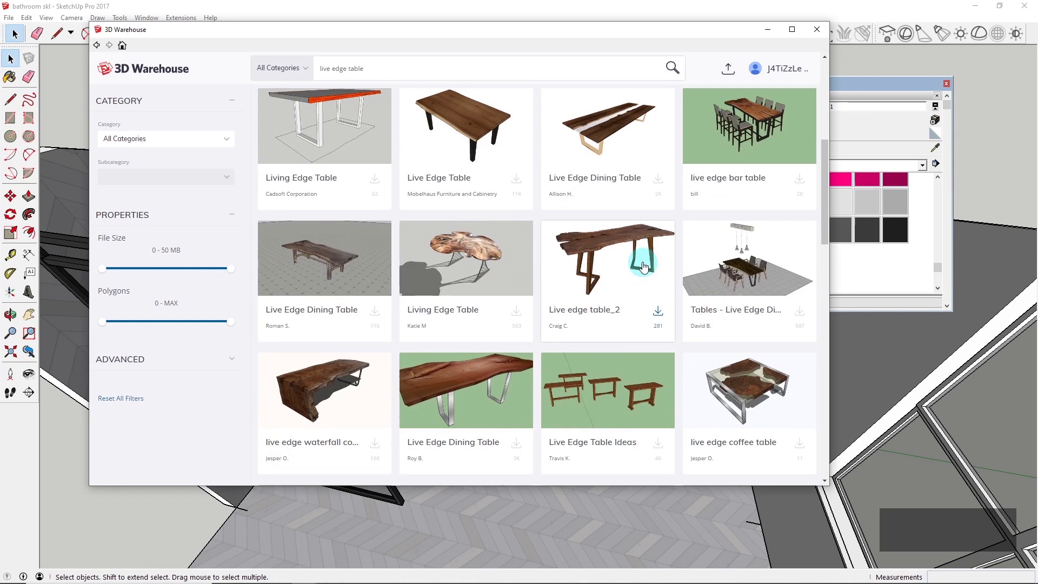
pyautogui.scroll(-2, 665, 373)
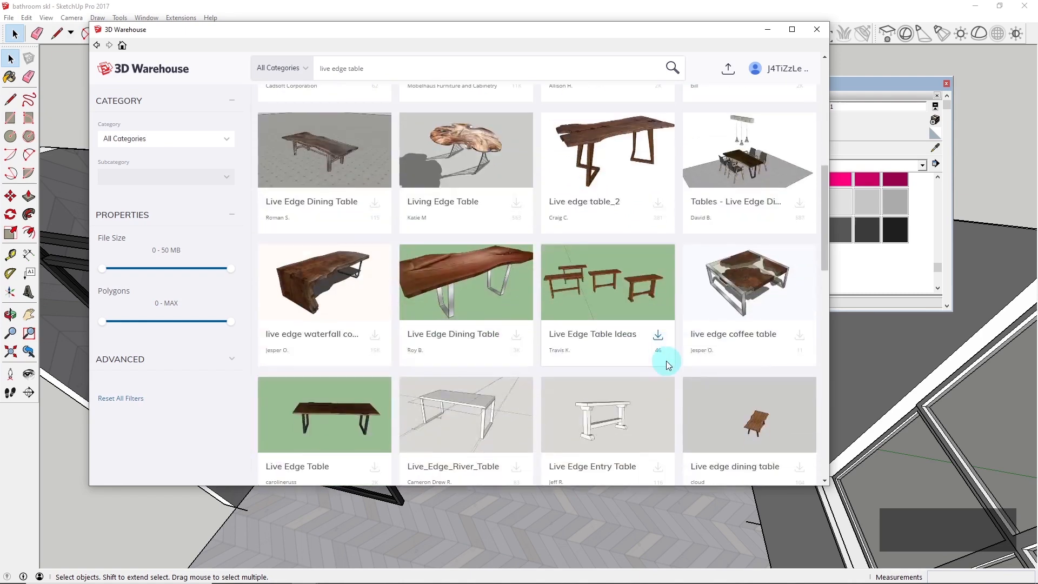
pyautogui.scroll(6, 663, 354)
pyautogui.scroll(-6, 665, 360)
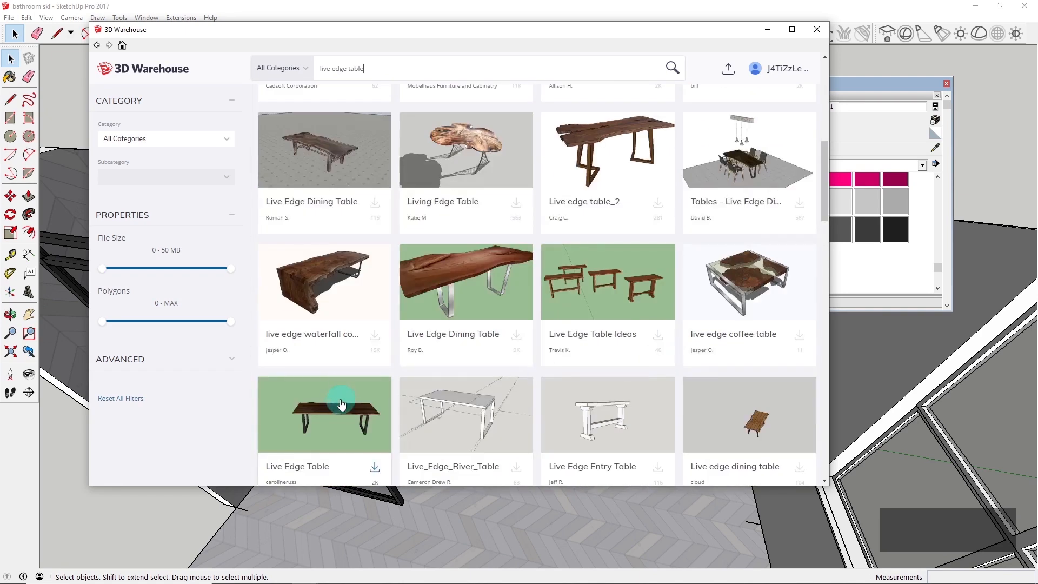
pyautogui.scroll(-2, 345, 397)
pyautogui.scroll(10, 373, 335)
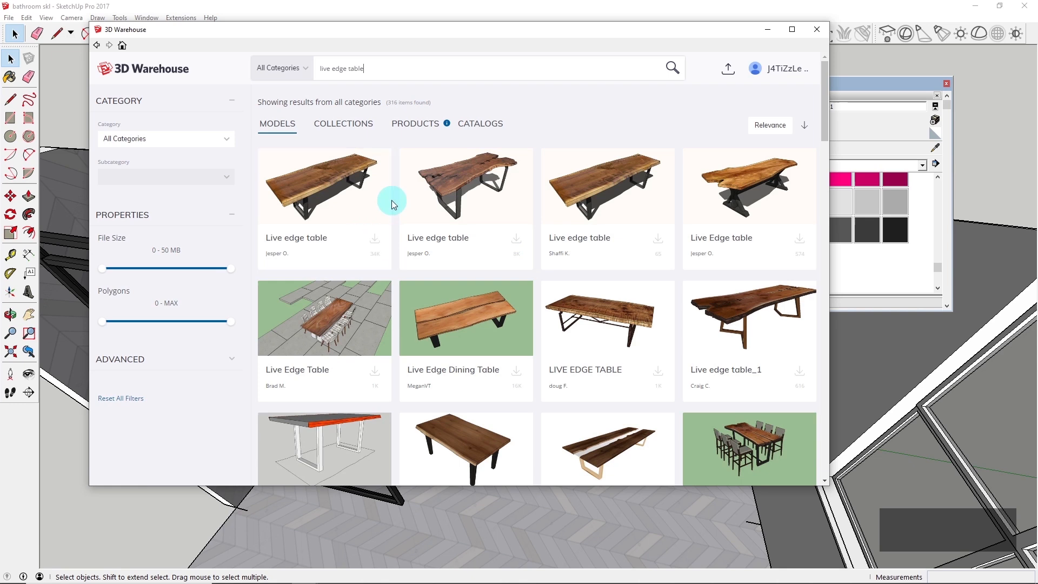
# Step: Download the first "Live edge table" result directly into the model and place it on the floor beside the tiled long wall
pyautogui.click(374, 243)
pyautogui.click(428, 283)
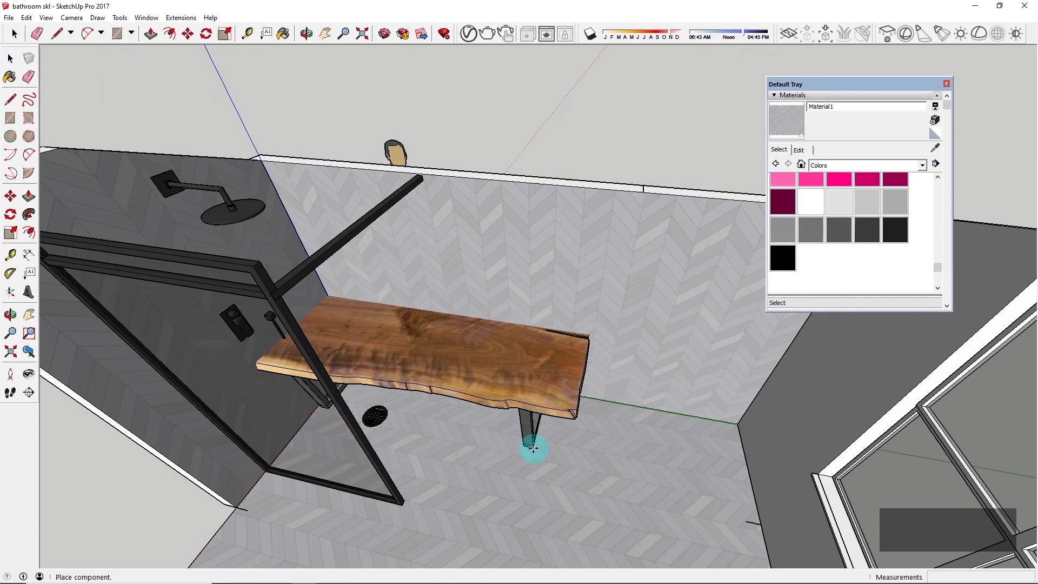
pyautogui.click(670, 504)
pyautogui.moveTo(593, 479); pyautogui.dragTo(764, 316, button='middle')
pyautogui.scroll(-6, 676, 352)
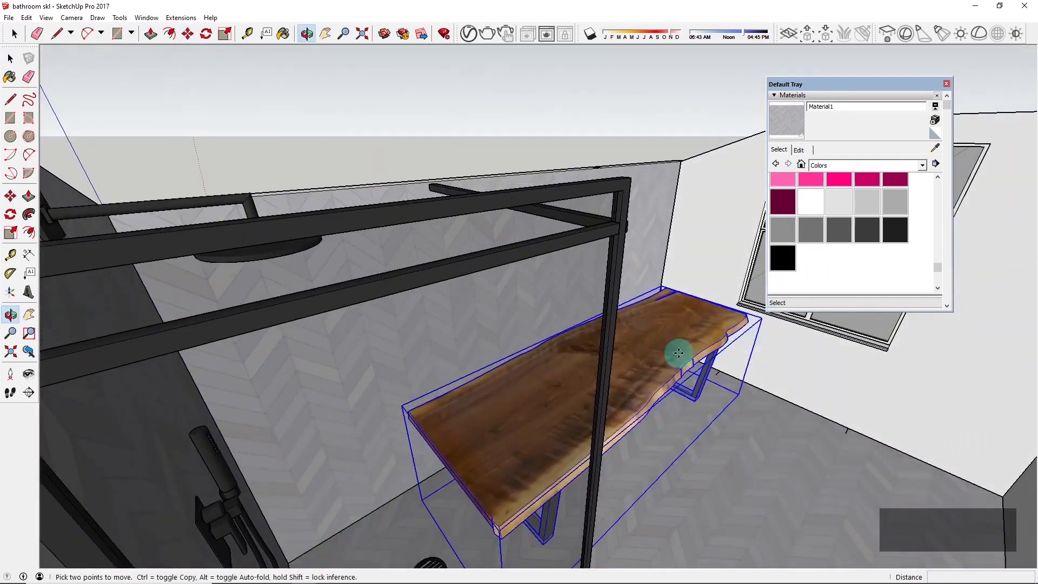
# Step: Shorten the live edge table along the tiled wall by scaling in its shower-side end
pyautogui.moveTo(653, 382); pyautogui.dragTo(607, 424, button='middle')
pyautogui.press('s')
pyautogui.moveTo(378, 420); pyautogui.dragTo(523, 420)
pyautogui.press('space')
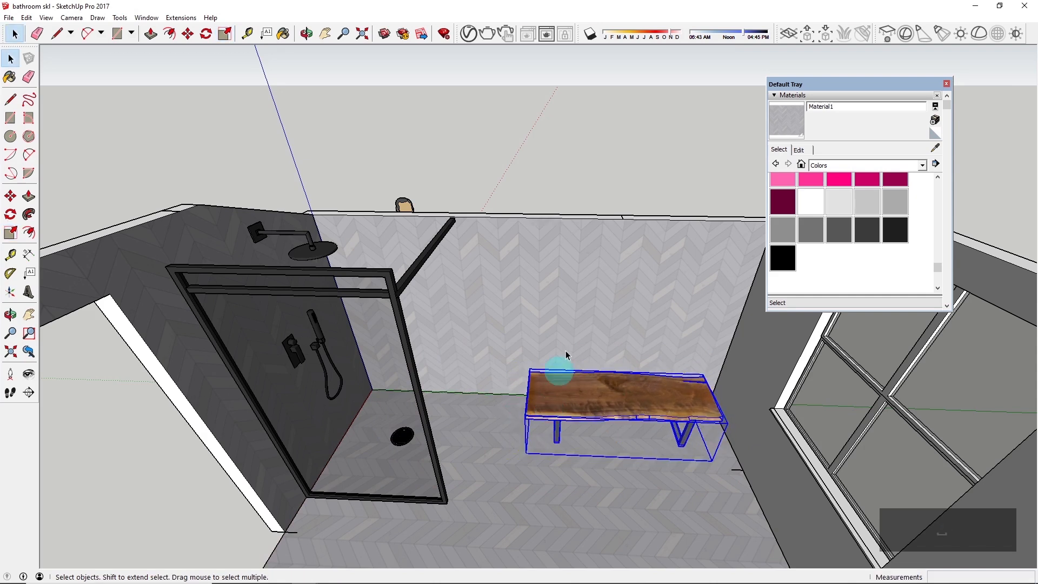
pyautogui.click(587, 174)
# Step: Draw a reference line along the green axis across the tabletop, starting from its shower-side edge
pyautogui.scroll(3, 661, 335)
pyautogui.press('l')
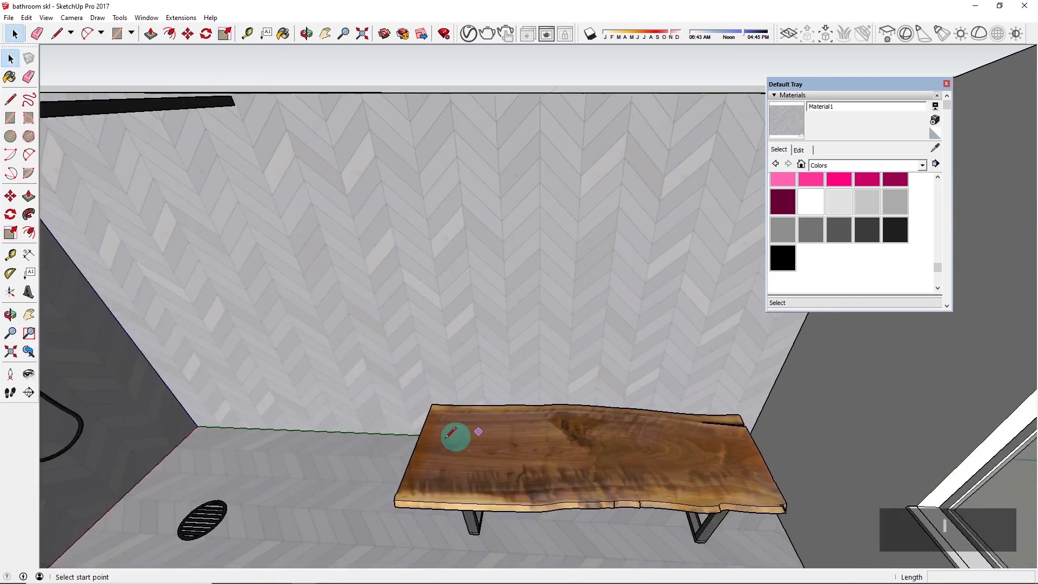
pyautogui.click(415, 446)
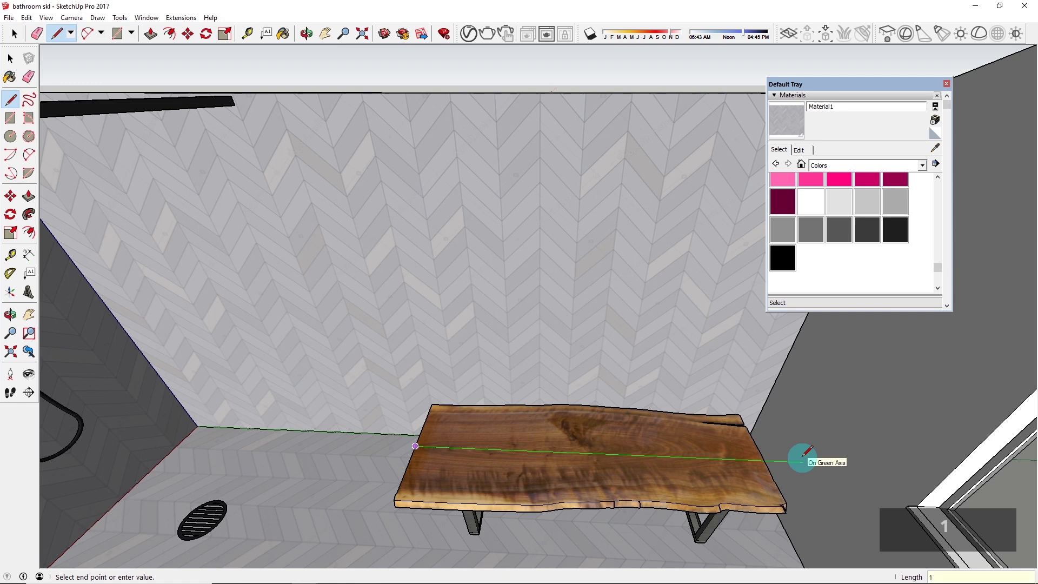
pyautogui.press('Return')
pyautogui.press('space')
# Step: Scale the table to match the length of the reference line, adjusting it from both ends
pyautogui.click(741, 488)
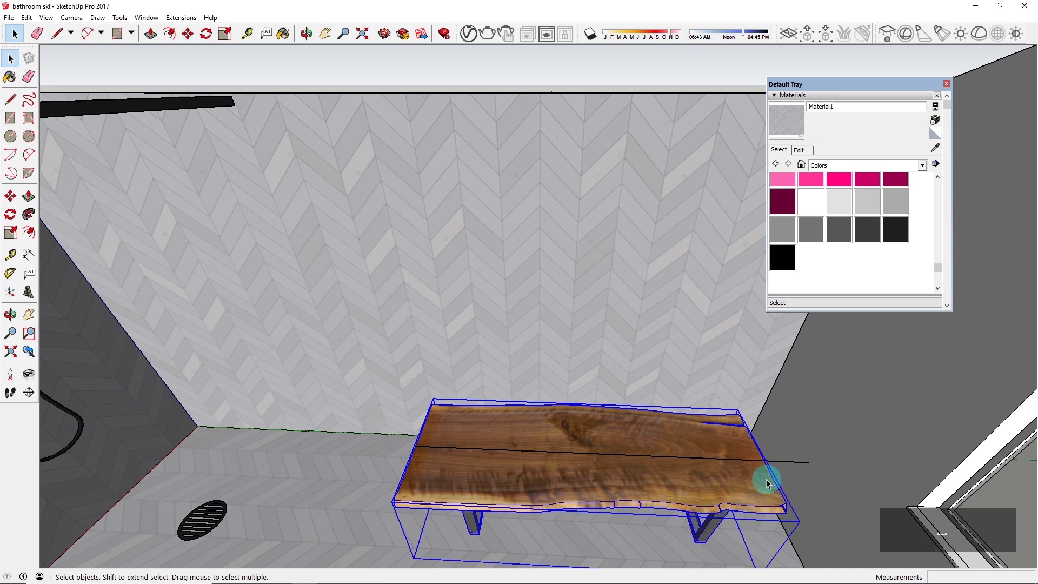
pyautogui.press('s')
pyautogui.moveTo(800, 521); pyautogui.dragTo(857, 520)
pyautogui.moveTo(857, 520); pyautogui.dragTo(598, 444, button='middle')
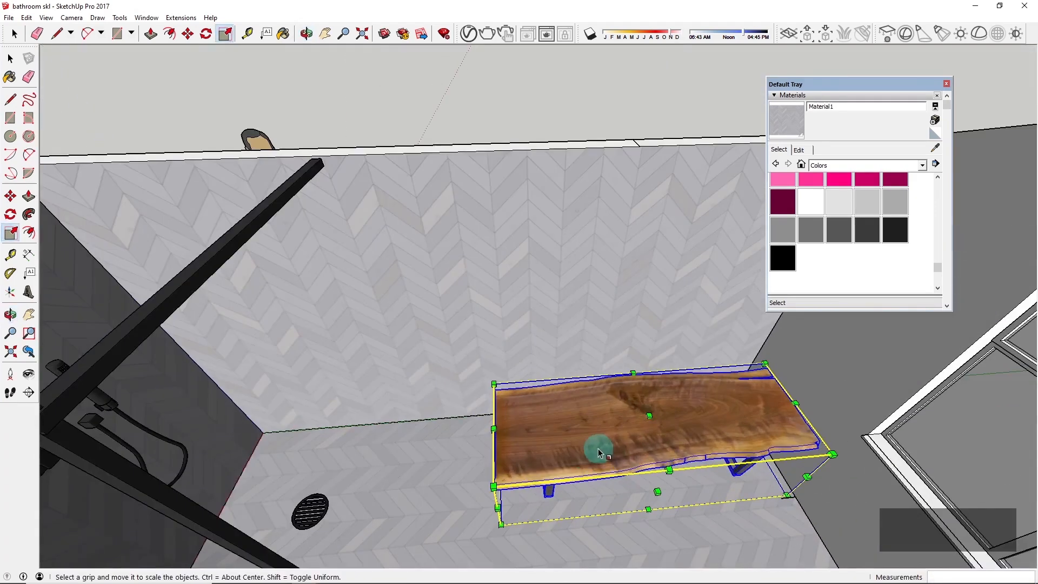
pyautogui.moveTo(493, 485); pyautogui.dragTo(518, 477)
pyautogui.moveTo(614, 475); pyautogui.dragTo(811, 475, button='middle')
pyautogui.press('space')
pyautogui.press('Escape')
# Step: Move the table about 351 mm toward the tiled long wall so its back edge meets the wall
pyautogui.scroll(-3, 633, 384)
pyautogui.scroll(2, 656, 382)
pyautogui.moveTo(748, 415); pyautogui.dragTo(736, 282, button='middle')
pyautogui.scroll(3, 673, 354)
pyautogui.moveTo(673, 354); pyautogui.dragTo(806, 371, button='middle')
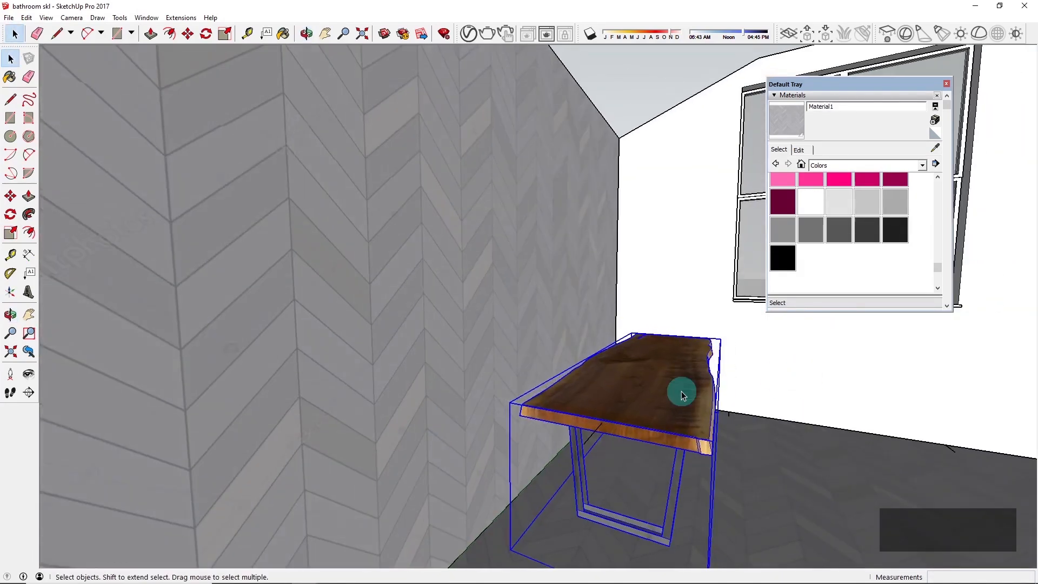
pyautogui.press('m')
pyautogui.click(676, 416)
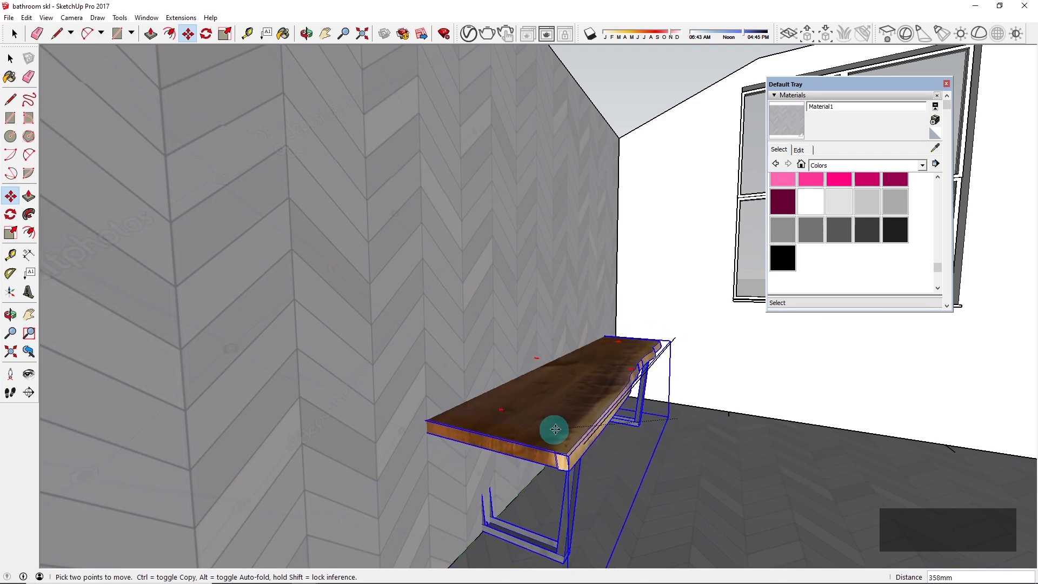
pyautogui.click(557, 424)
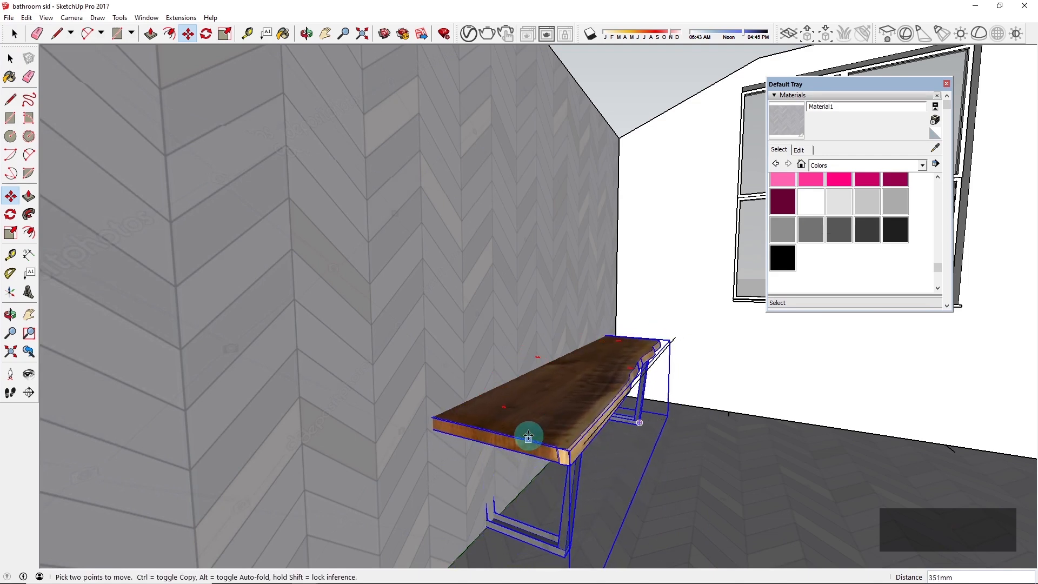
# Step: Raise the table vertically off the floor along the blue axis to a rough countertop height
pyautogui.press('space')
pyautogui.press('m')
pyautogui.press('Up')
pyautogui.click(524, 425)
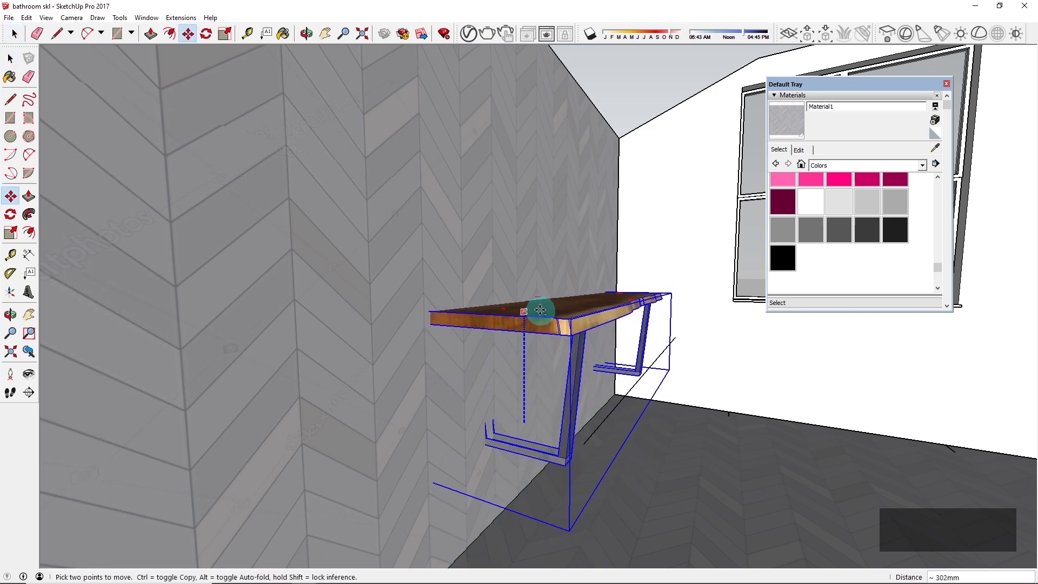
pyautogui.click(547, 286)
# Step: Delete the leftover horizontal reference line beneath the table
pyautogui.moveTo(695, 331); pyautogui.dragTo(403, 405, button='middle')
pyautogui.press('space')
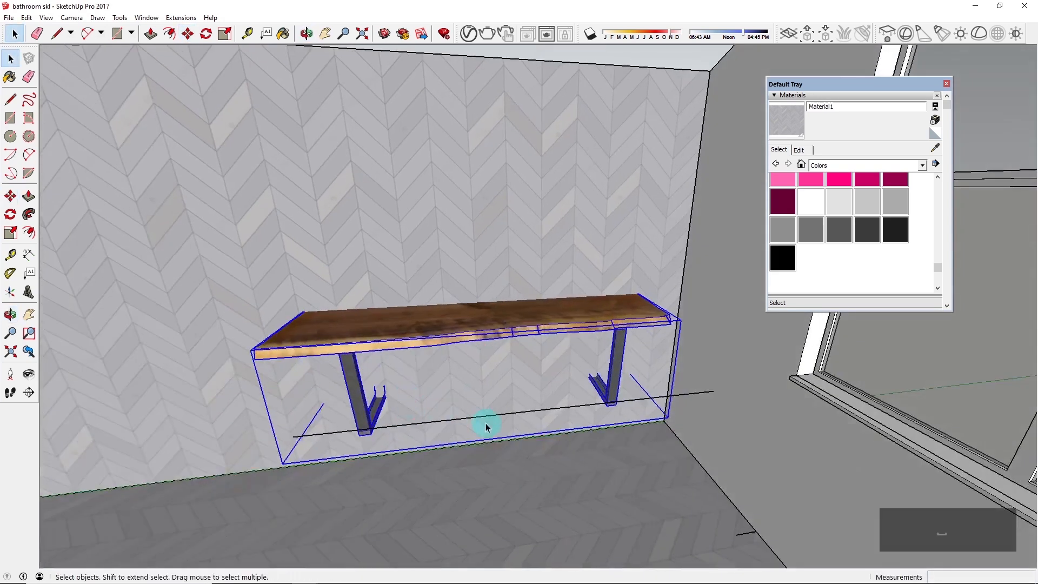
pyautogui.click(492, 418)
pyautogui.press('Delete')
pyautogui.scroll(-4, 515, 406)
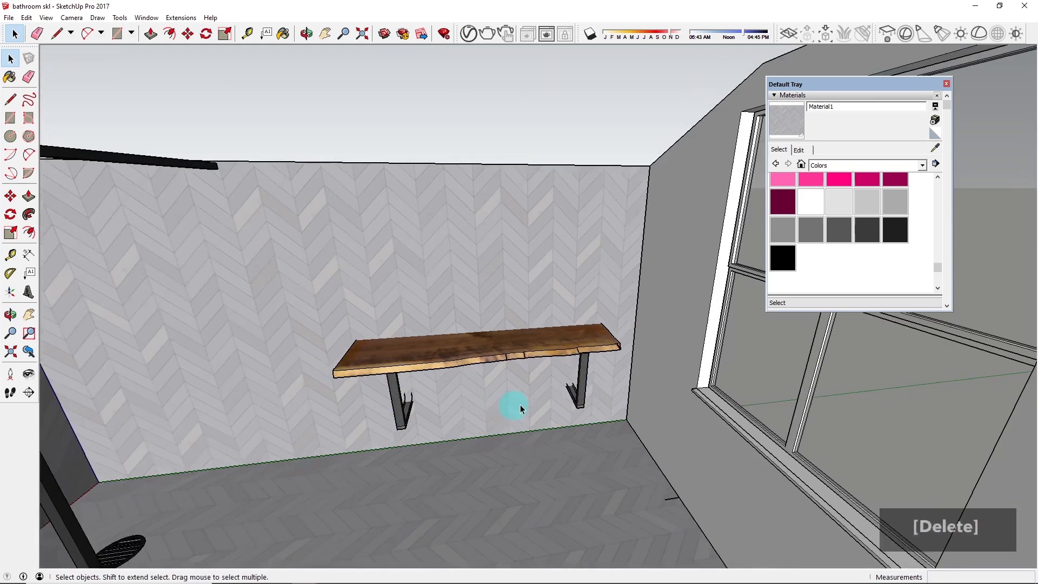
pyautogui.scroll(-2, 472, 239)
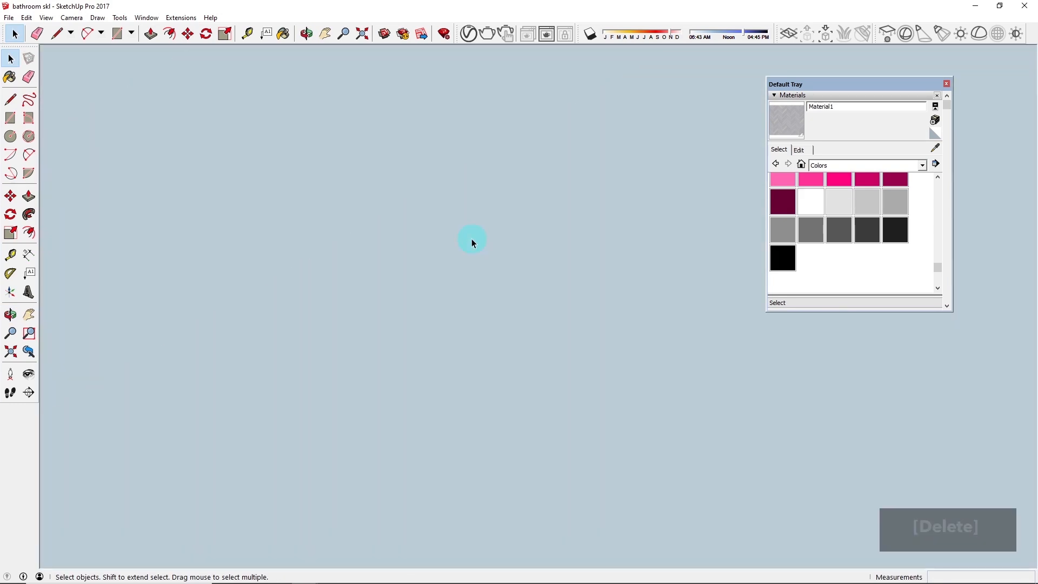
# Step: Draw a 1000 mm vertical reference line up from the floor in front of the table
pyautogui.scroll(3, 484, 292)
pyautogui.moveTo(483, 287); pyautogui.dragTo(677, 318, button='middle')
pyautogui.press('l')
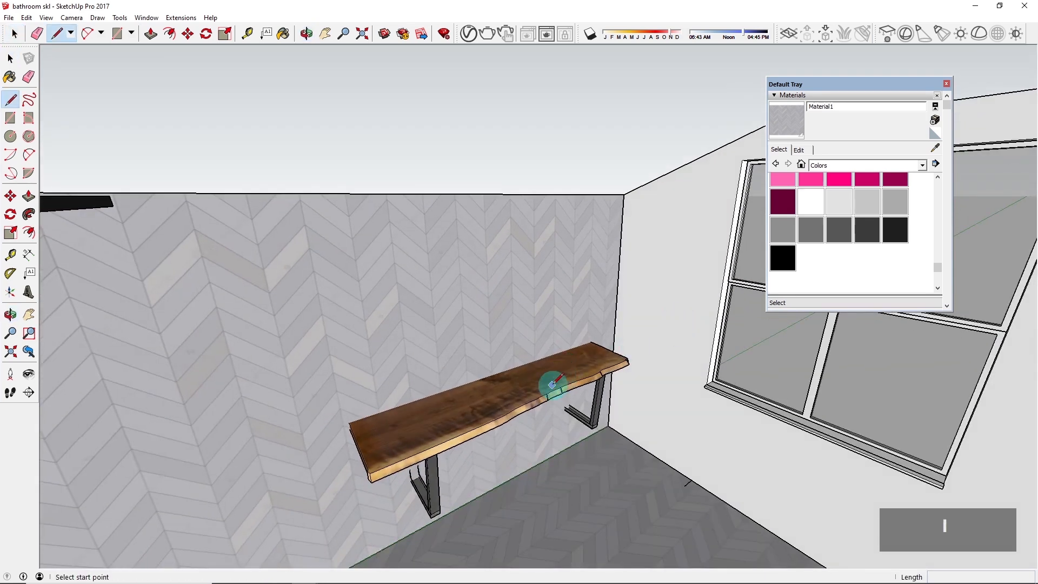
pyautogui.click(551, 384)
pyautogui.press('Up')
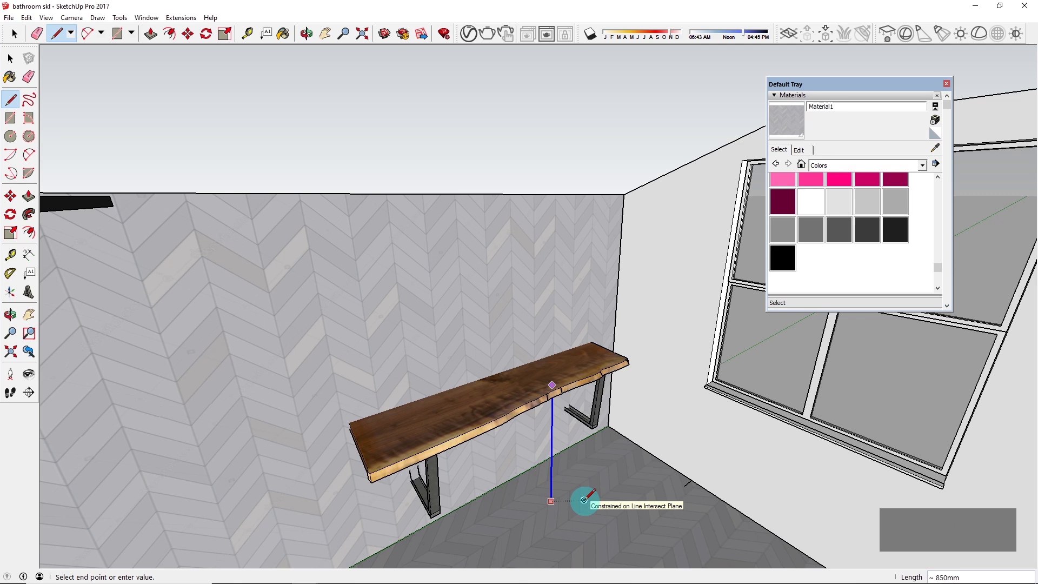
pyautogui.press('Escape')
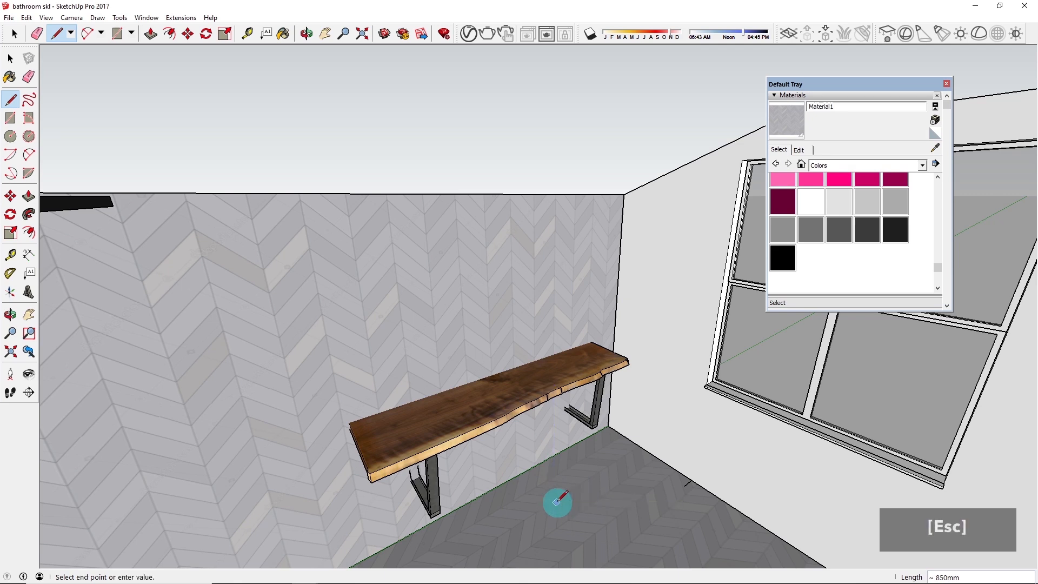
pyautogui.press('Up')
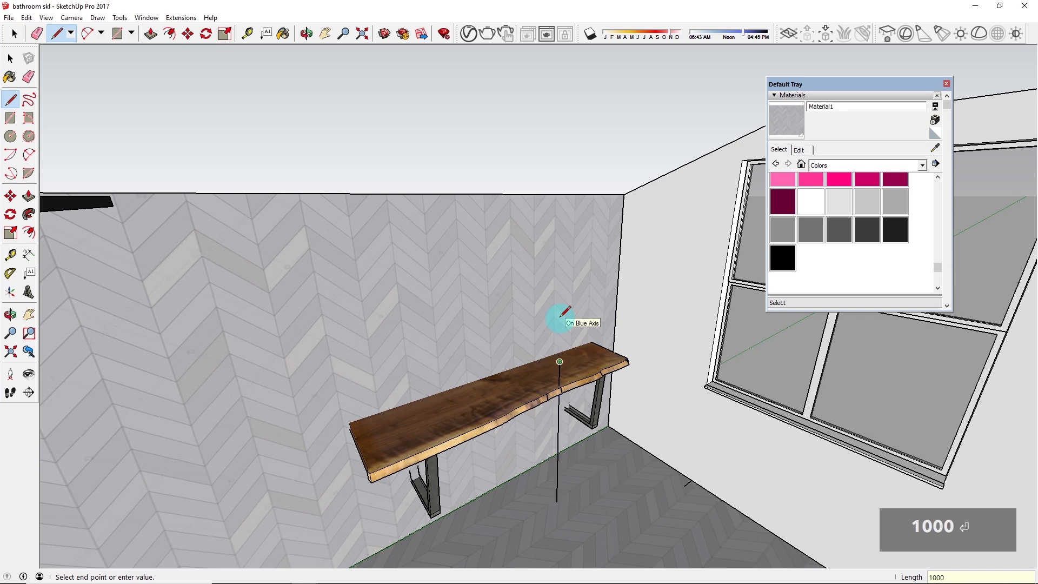
pyautogui.press('space')
# Step: Raise the table vertically by about 150 mm to the top end of the 1000 mm reference line
pyautogui.click(513, 394)
pyautogui.scroll(3, 515, 396)
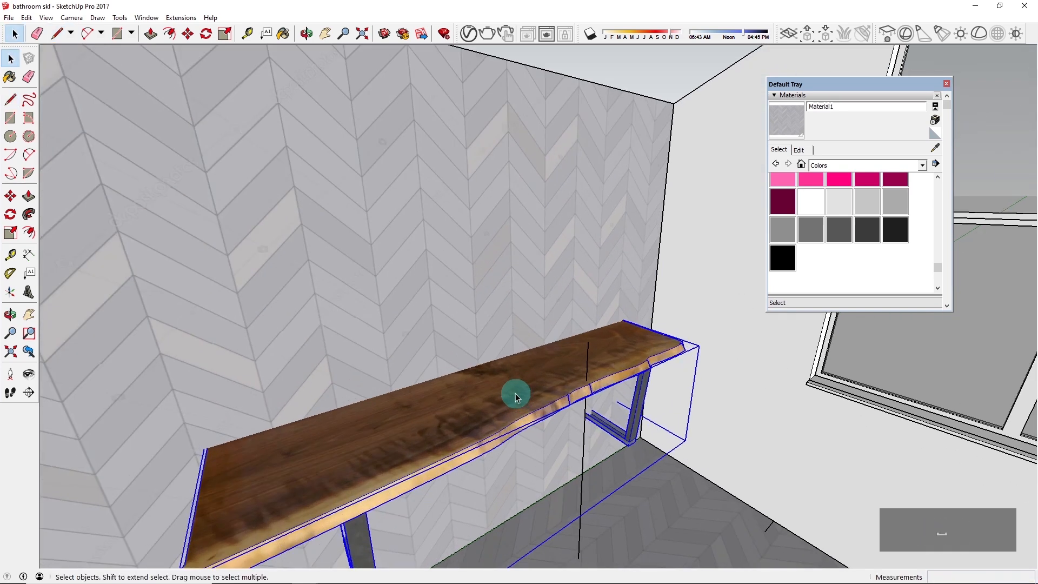
pyautogui.press('m')
pyautogui.click(557, 382)
pyautogui.press('Up')
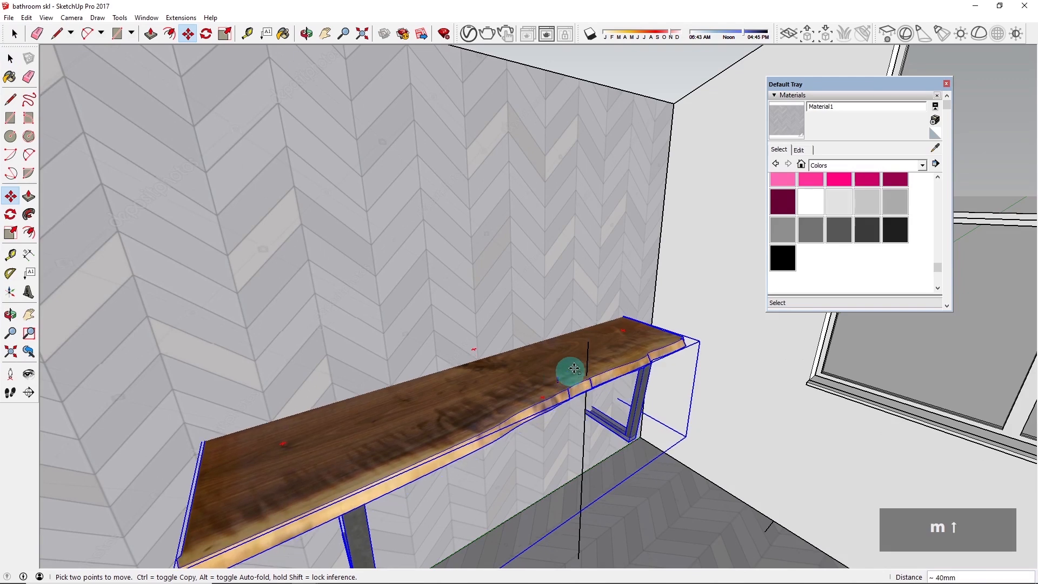
pyautogui.click(587, 342)
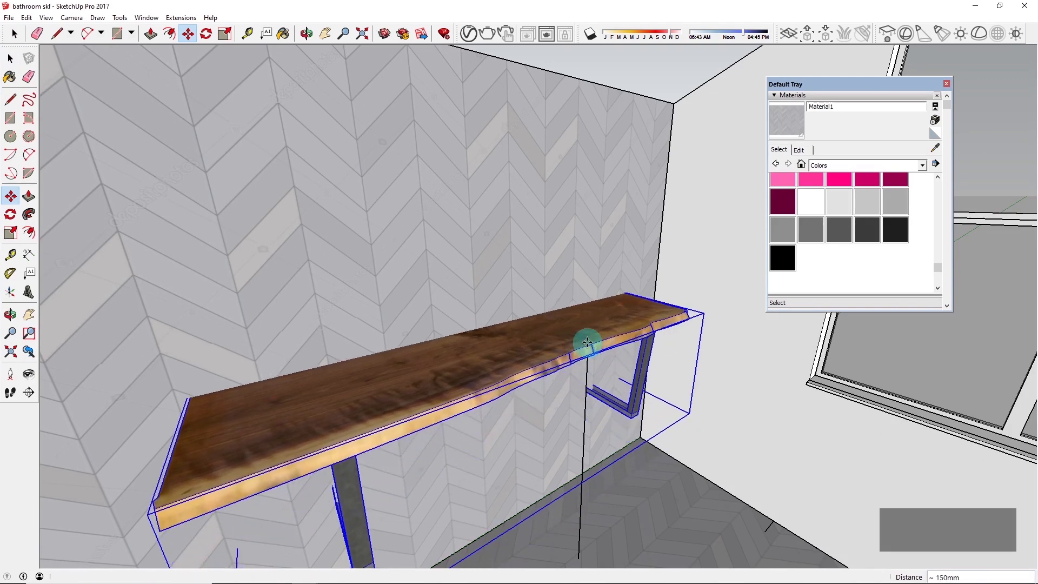
pyautogui.scroll(-2, 586, 338)
pyautogui.press('space')
# Step: Move the table about 183 mm along the tiled wall toward the window wall and deselect it
pyautogui.scroll(-2, 583, 325)
pyautogui.moveTo(582, 323); pyautogui.dragTo(541, 254, button='middle')
pyautogui.moveTo(543, 329); pyautogui.dragTo(472, 367, button='middle')
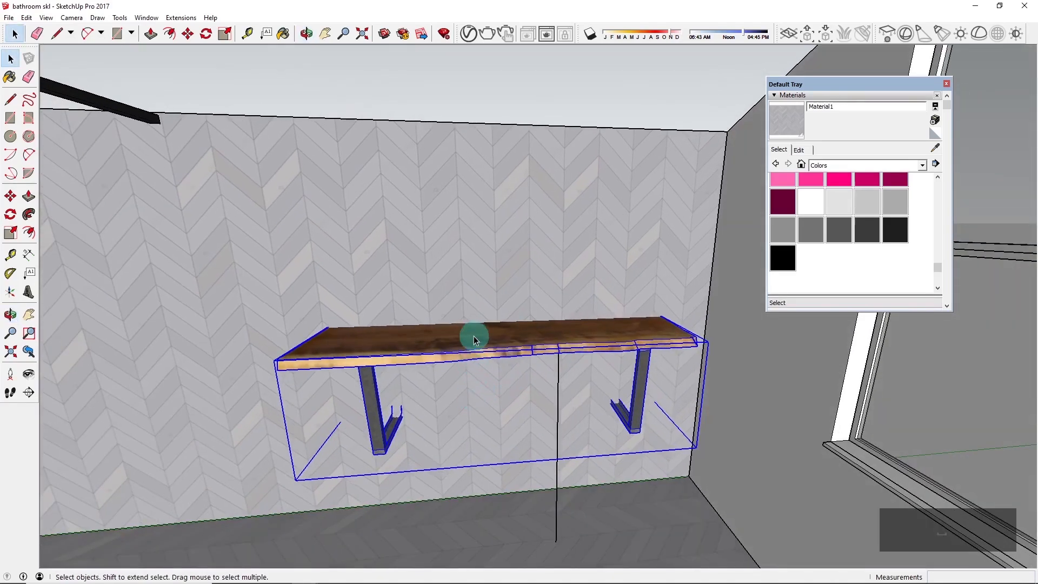
pyautogui.press('m')
pyautogui.click(473, 336)
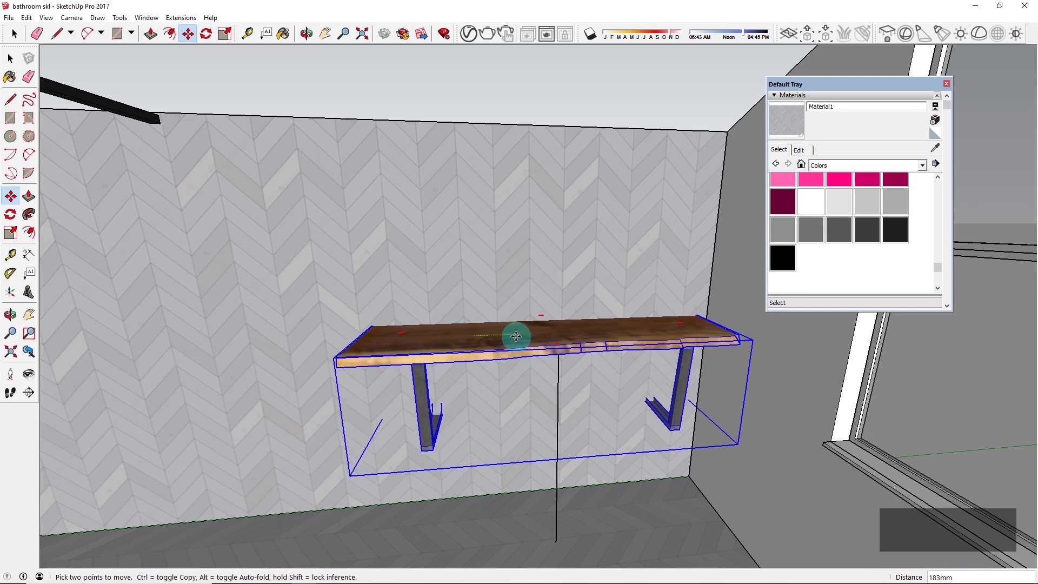
pyautogui.click(516, 336)
pyautogui.press('space')
pyautogui.moveTo(665, 313); pyautogui.dragTo(603, 181, button='middle')
pyautogui.click(575, 118)
pyautogui.moveTo(587, 366); pyautogui.dragTo(695, 306, button='middle')
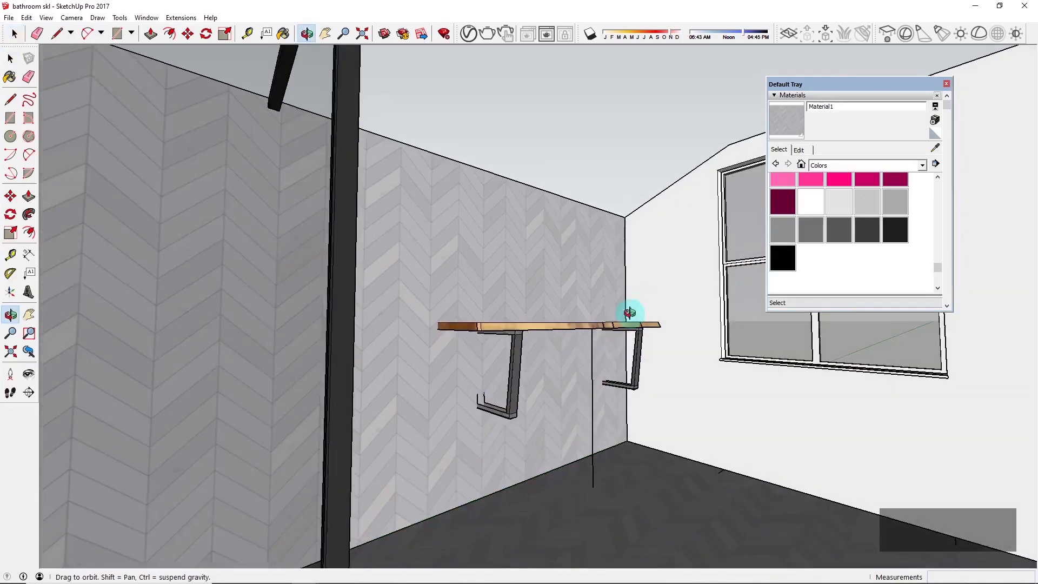
pyautogui.scroll(5, 596, 366)
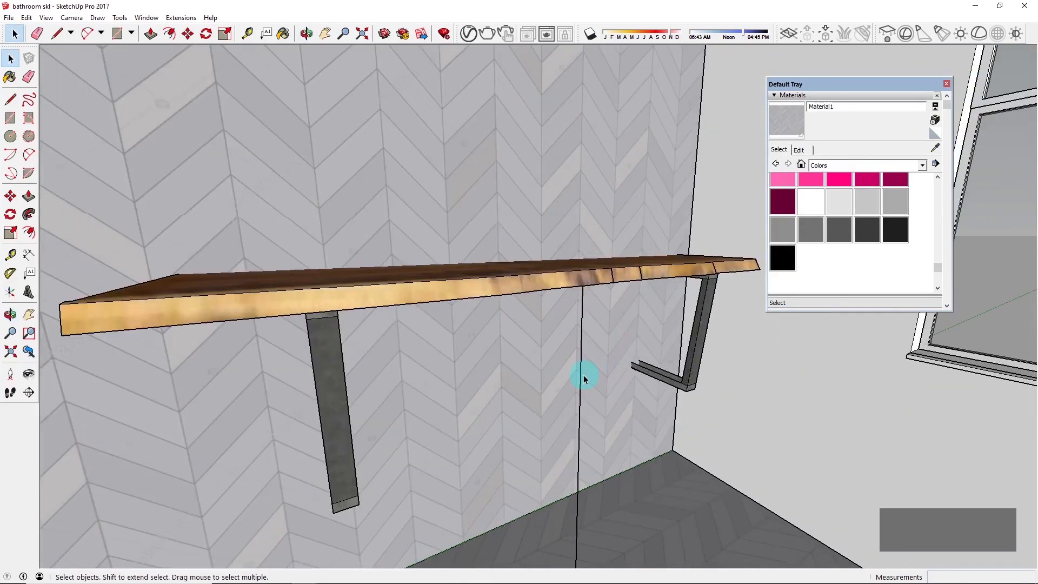
# Step: Delete the stray vertical line in front of the tiled wall and open the shelf group for editing
pyautogui.press('Delete')
pyautogui.scroll(-5, 573, 356)
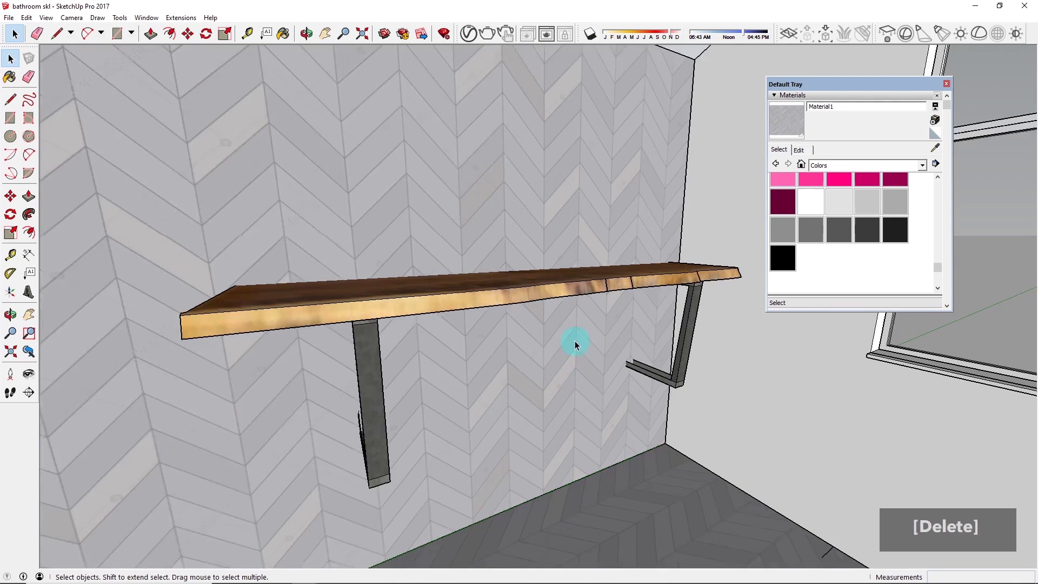
pyautogui.click(484, 401)
pyautogui.moveTo(483, 401); pyautogui.dragTo(547, 308, button='middle')
pyautogui.scroll(3, 486, 355)
pyautogui.doubleClick(522, 333)
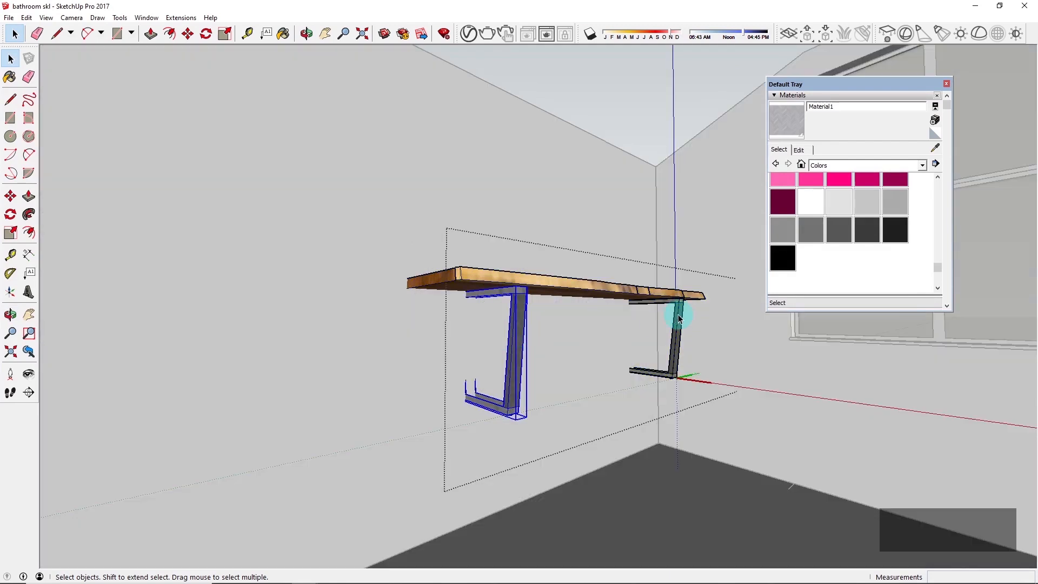
# Step: Select both shelf brackets and scale them down together beneath the wooden shelf
pyautogui.click(679, 340)
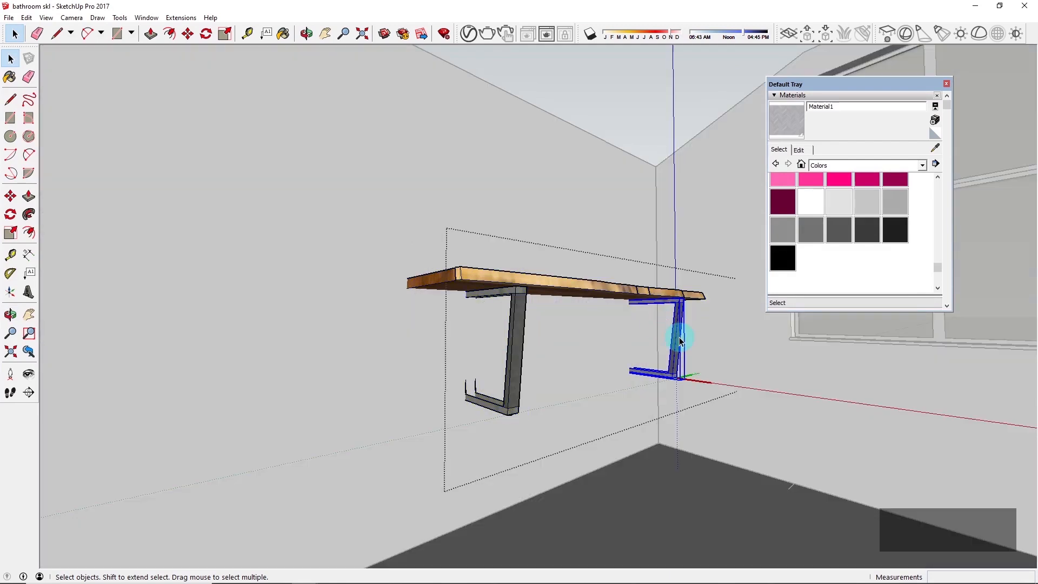
pyautogui.keyDown('shift'); pyautogui.click(511, 359); pyautogui.keyUp('shift')
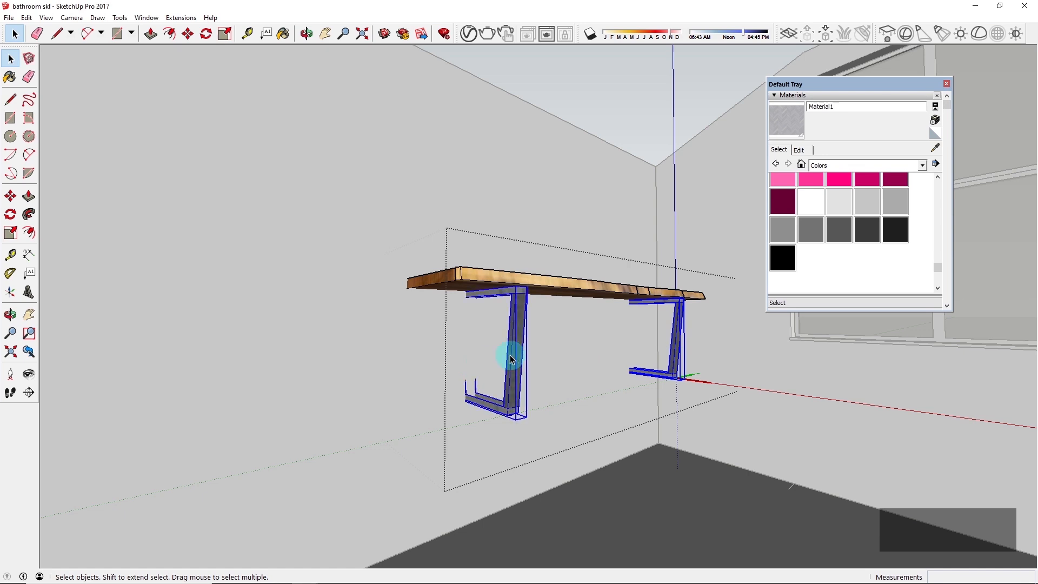
pyautogui.press('s')
pyautogui.moveTo(515, 419); pyautogui.dragTo(556, 342)
pyautogui.moveTo(598, 338); pyautogui.dragTo(465, 321, button='middle')
pyautogui.press('space')
pyautogui.scroll(1, 584, 341)
pyautogui.press('m')
pyautogui.click(516, 302)
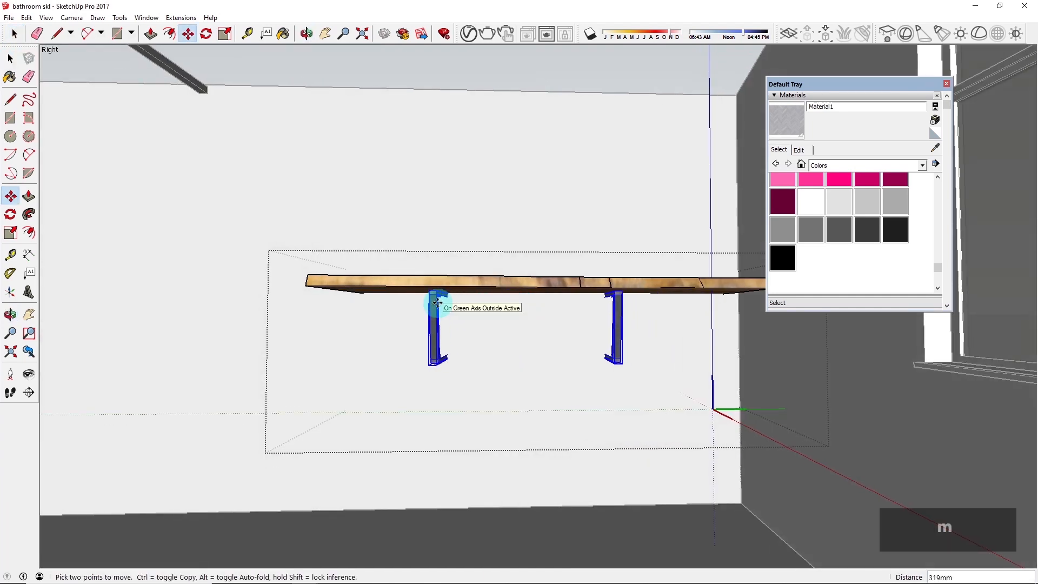
pyautogui.press('space')
# Step: Move the bracket farther from the window along the green axis towards the shelf's free end
pyautogui.click(563, 320)
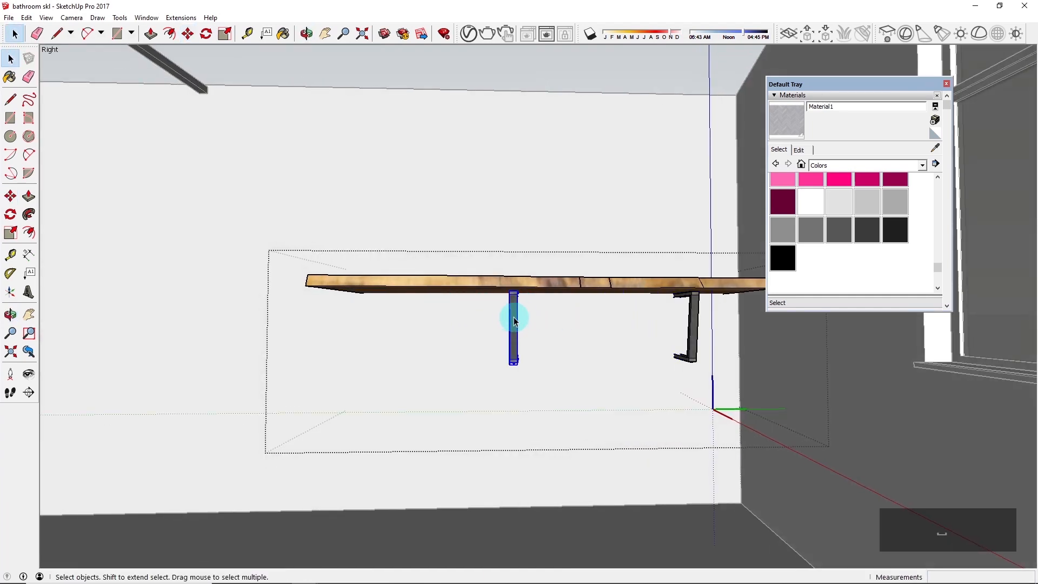
pyautogui.press('m')
pyautogui.click(514, 316)
pyautogui.click(361, 317)
pyautogui.press('space')
# Step: Move the bracket nearer the window slightly outward along the shelf towards the window wall
pyautogui.scroll(3, 686, 314)
pyautogui.click(693, 320)
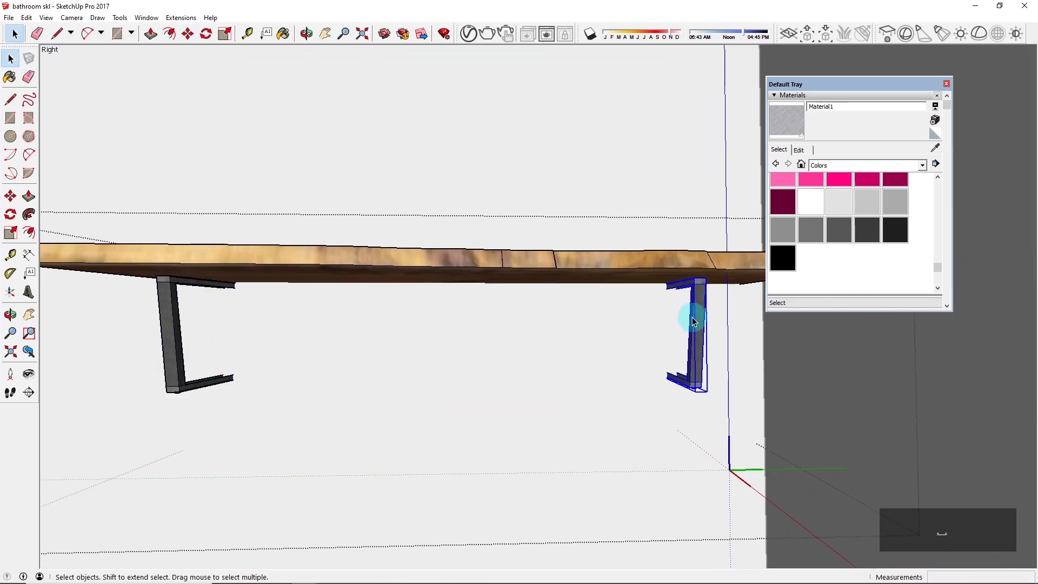
pyautogui.press('m')
pyautogui.click(694, 320)
pyautogui.click(722, 317)
pyautogui.scroll(-3, 487, 319)
pyautogui.moveTo(486, 320); pyautogui.dragTo(623, 438, button='middle')
pyautogui.press('space')
# Step: Shift the bracket at the shelf's free end slightly inward along the shelf, and exit the shelf group
pyautogui.scroll(-4, 625, 382)
pyautogui.click(554, 184)
pyautogui.moveTo(547, 318); pyautogui.dragTo(358, 245, button='middle')
pyautogui.scroll(-3, 437, 356)
pyautogui.scroll(2, 449, 356)
pyautogui.click(439, 357)
pyautogui.scroll(3, 432, 359)
pyautogui.doubleClick(430, 367)
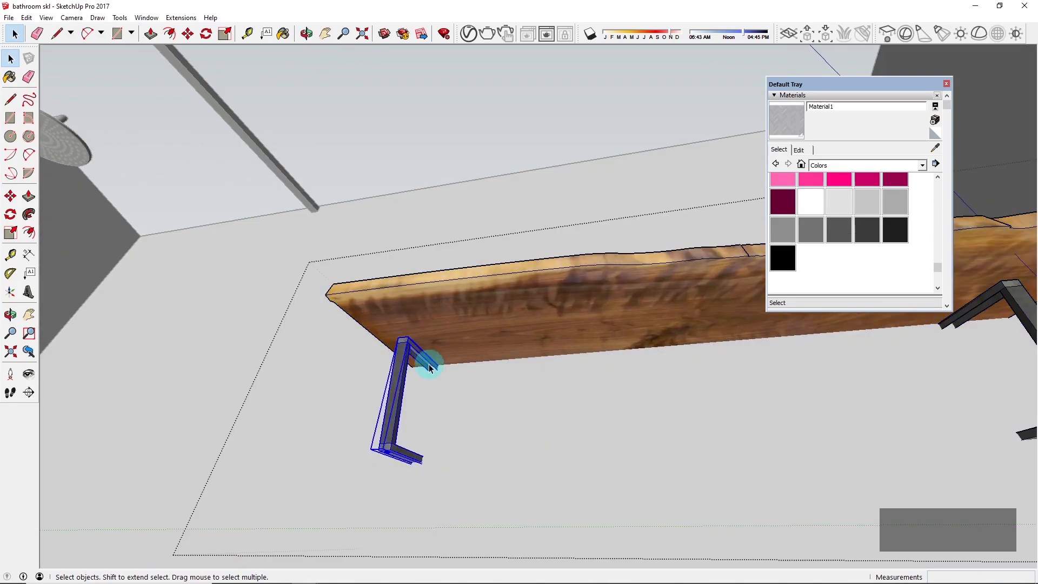
pyautogui.press('m')
pyautogui.click(428, 354)
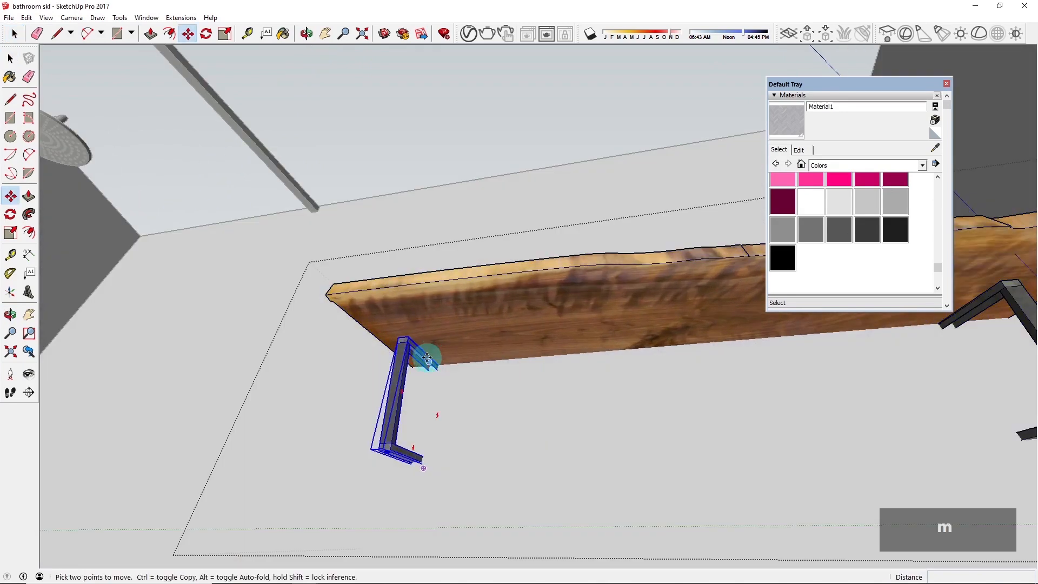
pyautogui.click(455, 359)
pyautogui.moveTo(438, 231); pyautogui.dragTo(595, 364, button='middle')
pyautogui.scroll(-4, 598, 407)
pyautogui.press('space')
pyautogui.click(621, 329)
# Step: Open the bracket at the shelf's free end for editing inside the shelf group
pyautogui.scroll(-3, 607, 446)
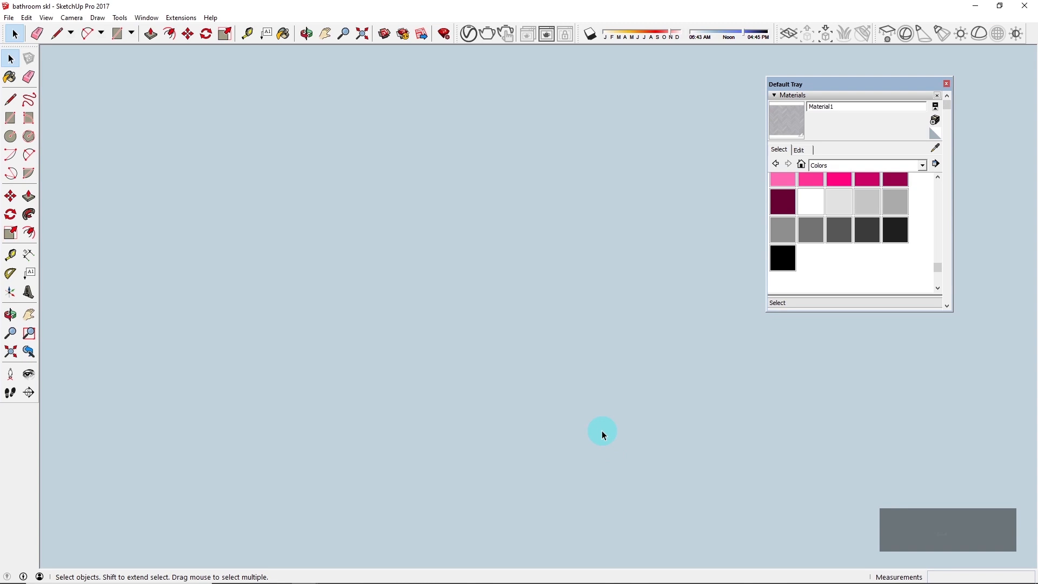
pyautogui.scroll(-5, 601, 430)
pyautogui.scroll(4, 552, 441)
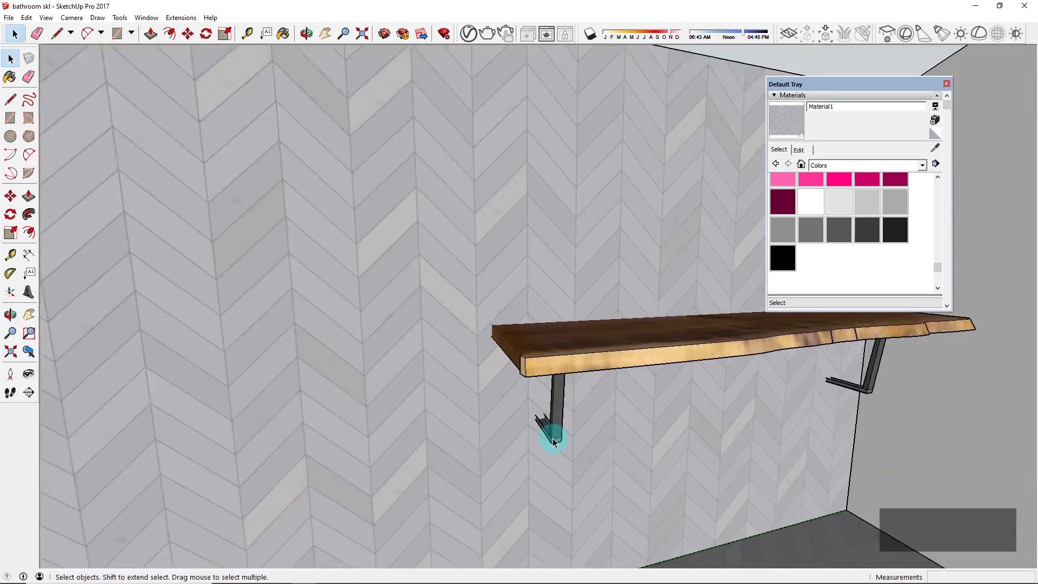
pyautogui.scroll(5, 553, 441)
pyautogui.click(541, 427)
pyautogui.moveTo(540, 427); pyautogui.dragTo(741, 486, button='middle')
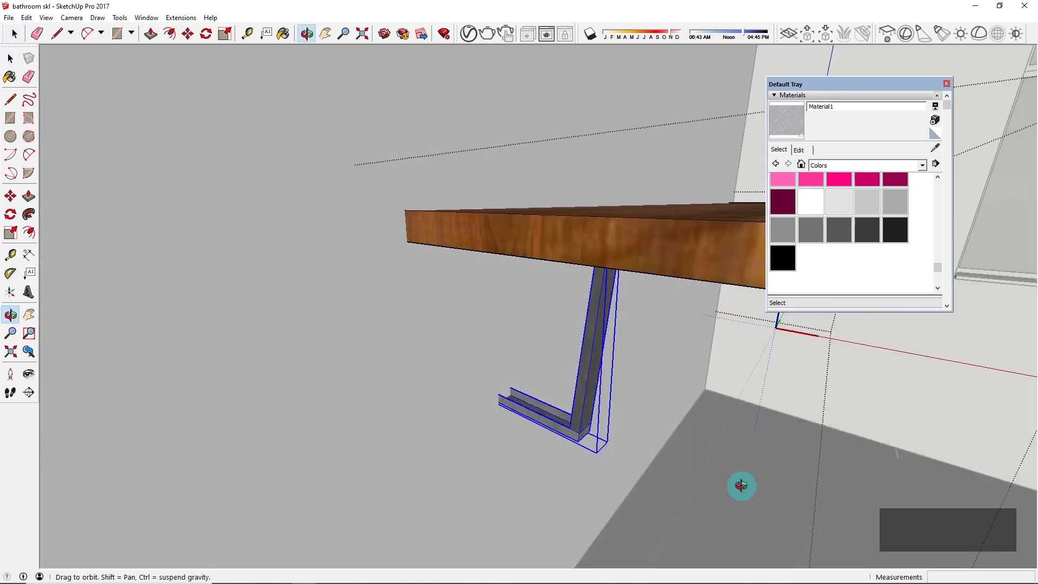
pyautogui.scroll(3, 582, 419)
pyautogui.doubleClick(581, 419)
pyautogui.scroll(-3, 535, 413)
pyautogui.click(537, 412)
pyautogui.scroll(2, 531, 404)
pyautogui.scroll(-2, 508, 410)
pyautogui.click(489, 413)
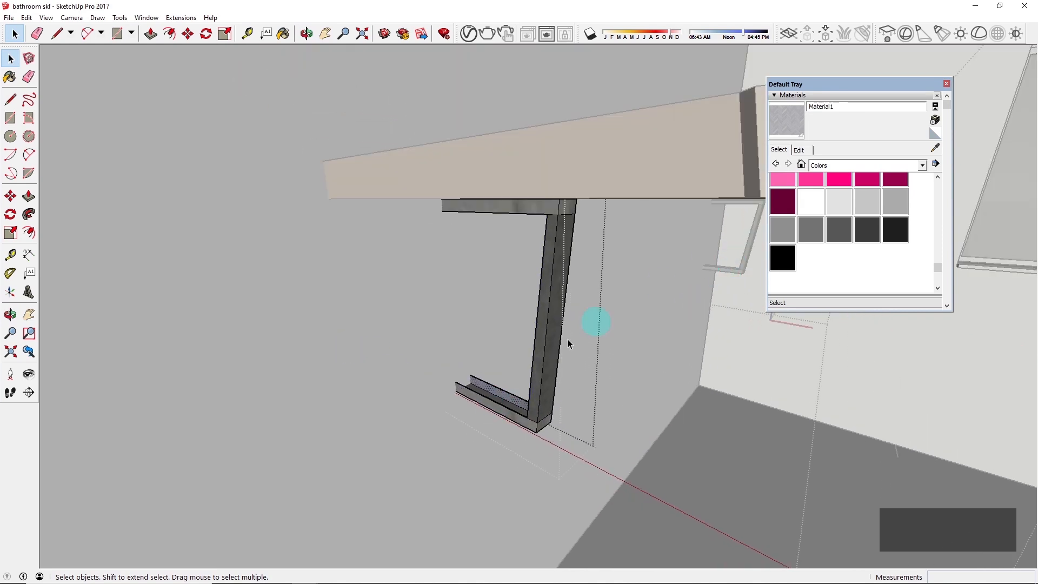
# Step: Draw a line about 29 mm long across the bracket's lower inner corner to cap the open channel of its lower arm
pyautogui.moveTo(567, 344); pyautogui.dragTo(770, 355, button='middle')
pyautogui.moveTo(543, 391); pyautogui.dragTo(370, 374, button='middle')
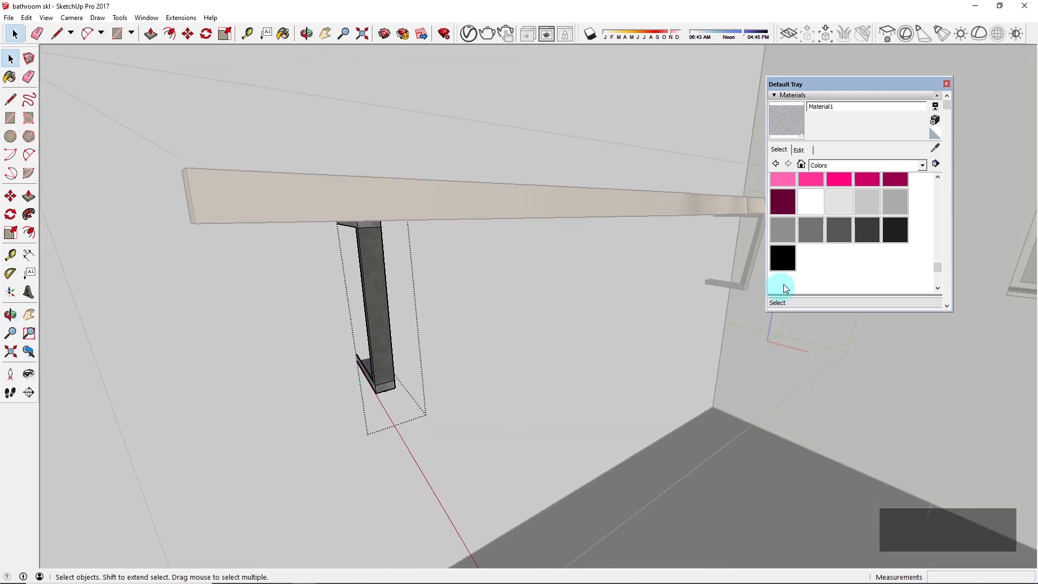
pyautogui.moveTo(302, 379); pyautogui.dragTo(597, 424, button='middle')
pyautogui.scroll(3, 400, 392)
pyautogui.scroll(4, 598, 424)
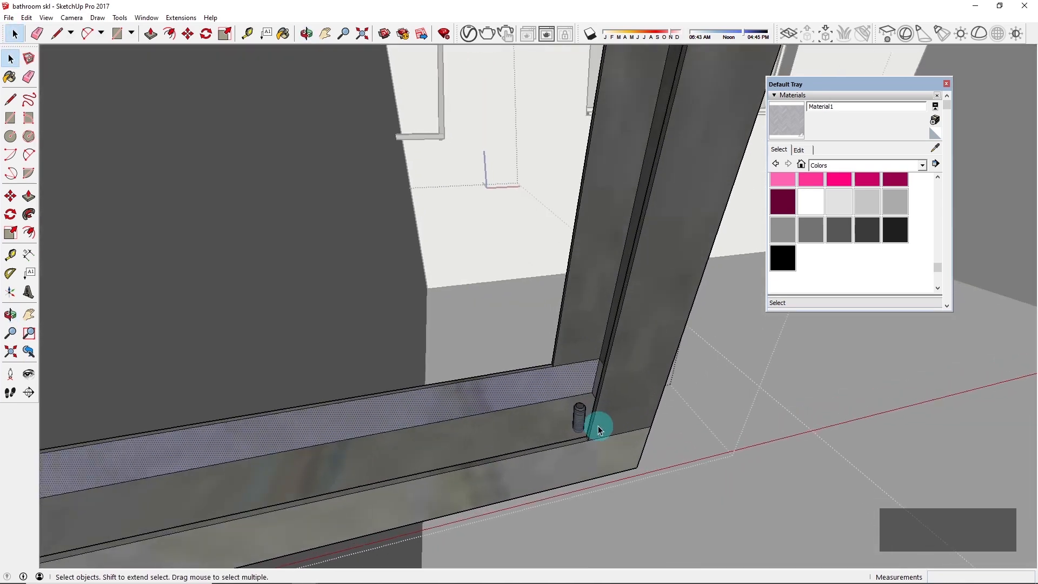
pyautogui.press('l')
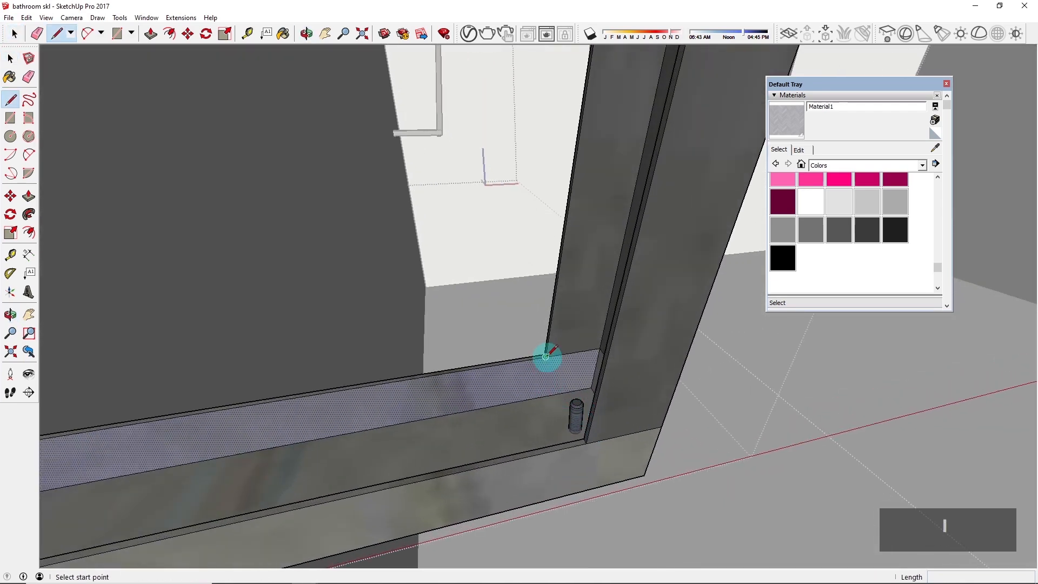
pyautogui.click(546, 356)
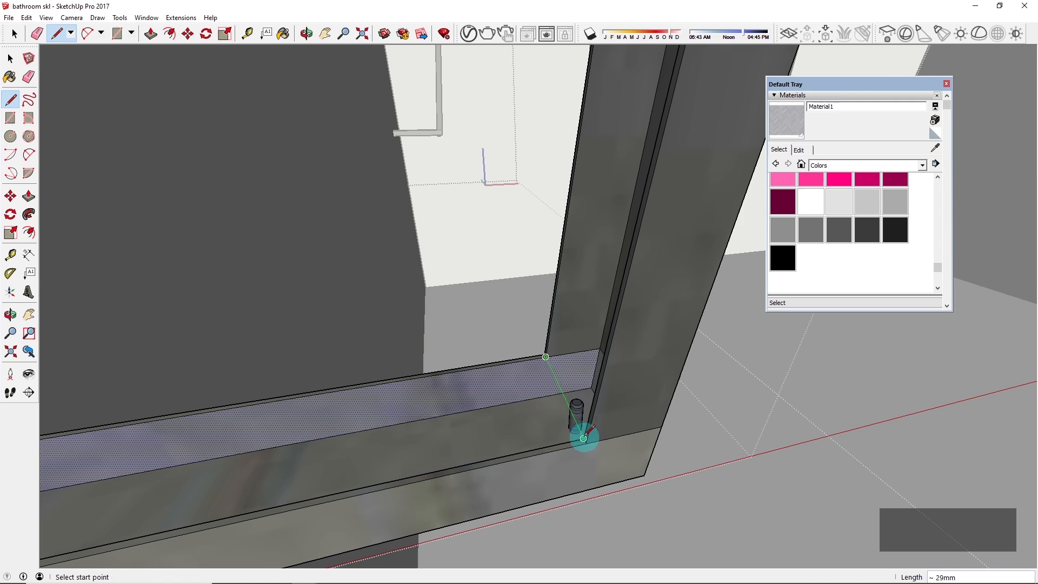
pyautogui.click(583, 438)
pyautogui.moveTo(589, 434); pyautogui.dragTo(589, 418, button='middle')
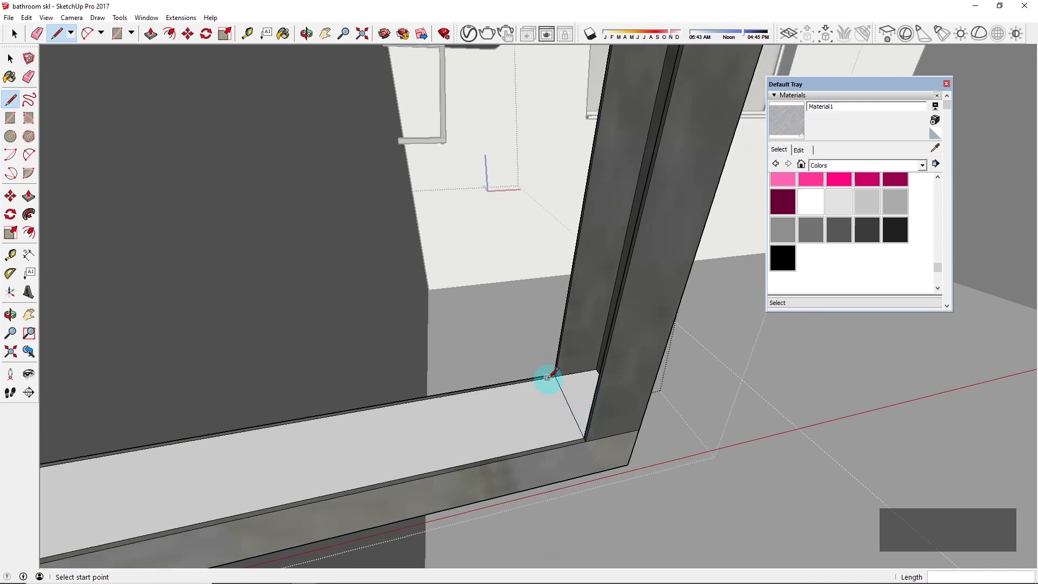
pyautogui.click(583, 437)
pyautogui.scroll(-2, 585, 436)
pyautogui.scroll(-3, 587, 496)
pyautogui.moveTo(546, 388); pyautogui.dragTo(363, 347, button='middle')
pyautogui.scroll(4, 845, 514)
pyautogui.scroll(-2, 370, 373)
pyautogui.moveTo(516, 465); pyautogui.dragTo(478, 417, button='middle')
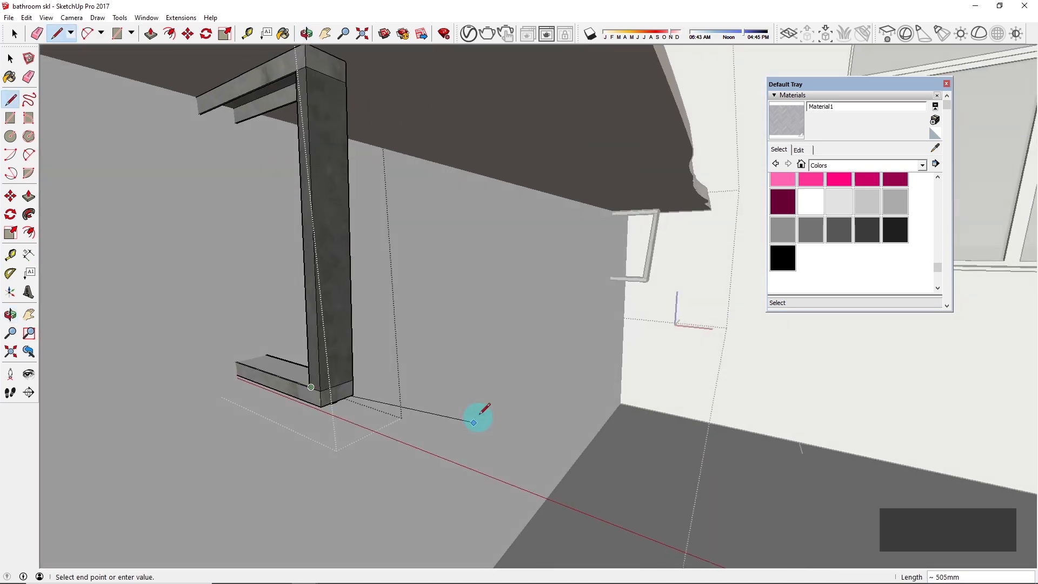
pyautogui.scroll(-3, 479, 415)
pyautogui.scroll(3, 363, 234)
pyautogui.moveTo(375, 254); pyautogui.dragTo(440, 267, button='middle')
pyautogui.scroll(-3, 440, 267)
pyautogui.moveTo(281, 272); pyautogui.dragTo(327, 276, button='middle')
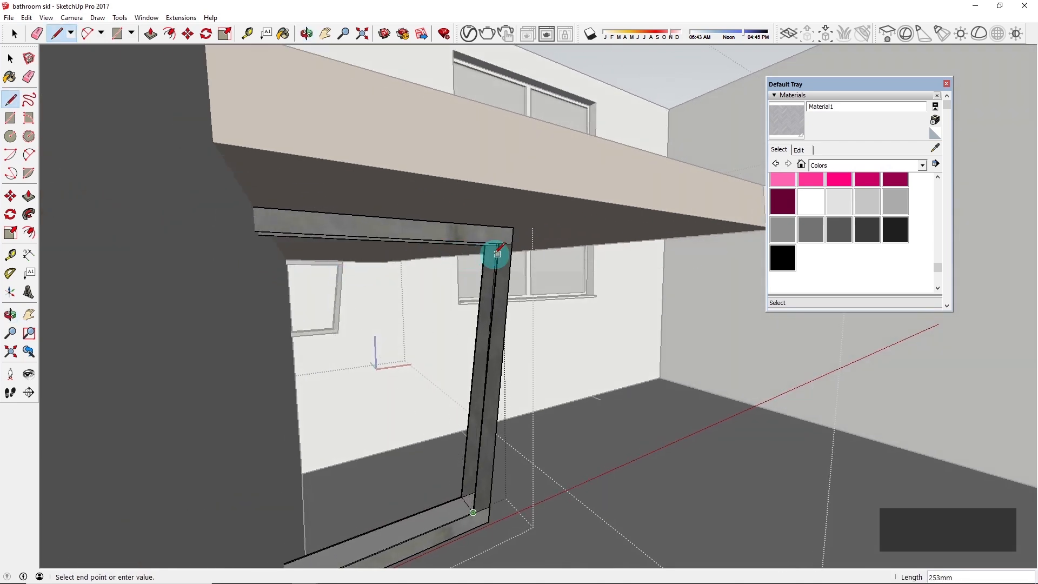
pyautogui.scroll(6, 494, 253)
pyautogui.moveTo(502, 221); pyautogui.dragTo(528, 204, button='middle')
pyautogui.press('Escape')
# Step: Draw a line across the bracket's upper inner corner, where the upright meets the upper arm
pyautogui.scroll(2, 522, 194)
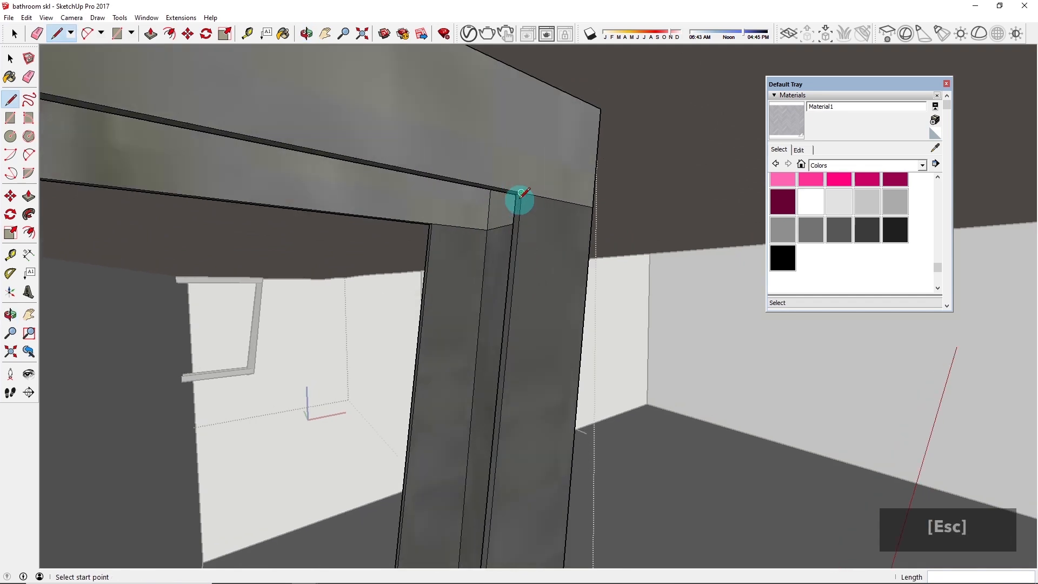
pyautogui.click(431, 222)
pyautogui.moveTo(463, 265); pyautogui.dragTo(429, 300, button='middle')
pyautogui.scroll(-2, 484, 250)
pyautogui.press('space')
pyautogui.scroll(-4, 481, 281)
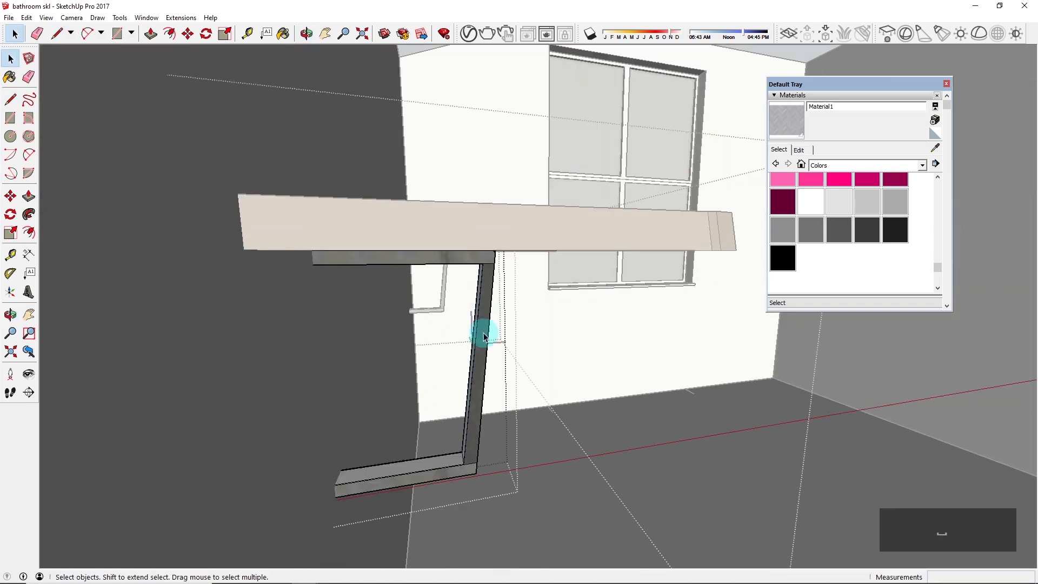
# Step: Sample the chrome2 material from the frame of the shower screen
pyautogui.moveTo(483, 331); pyautogui.dragTo(424, 438, button='middle')
pyautogui.scroll(-2, 477, 419)
pyautogui.moveTo(477, 419); pyautogui.dragTo(274, 436, button='middle')
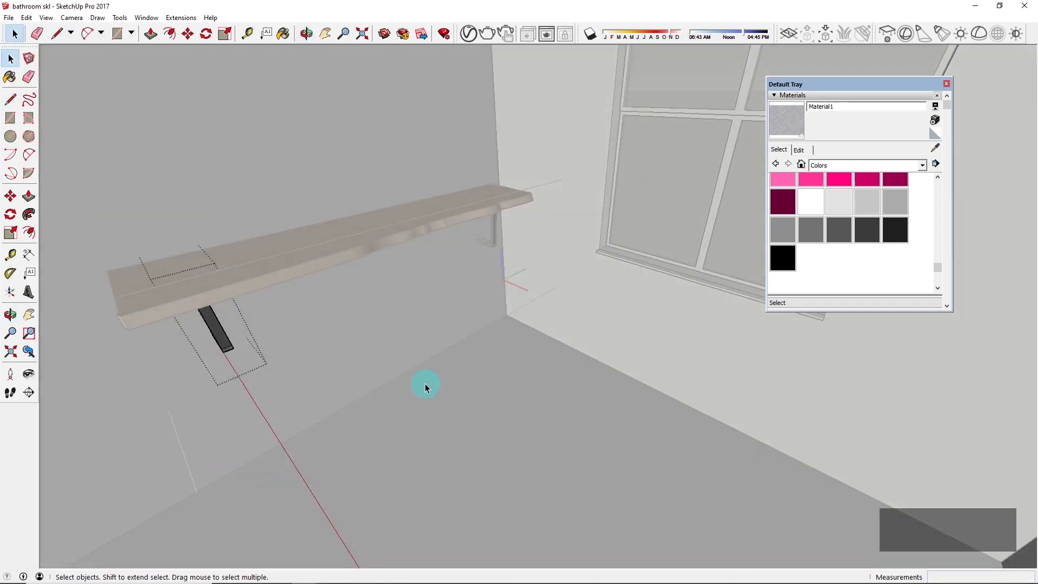
pyautogui.scroll(-4, 514, 356)
pyautogui.moveTo(502, 355); pyautogui.dragTo(277, 430, button='middle')
pyautogui.press('b')
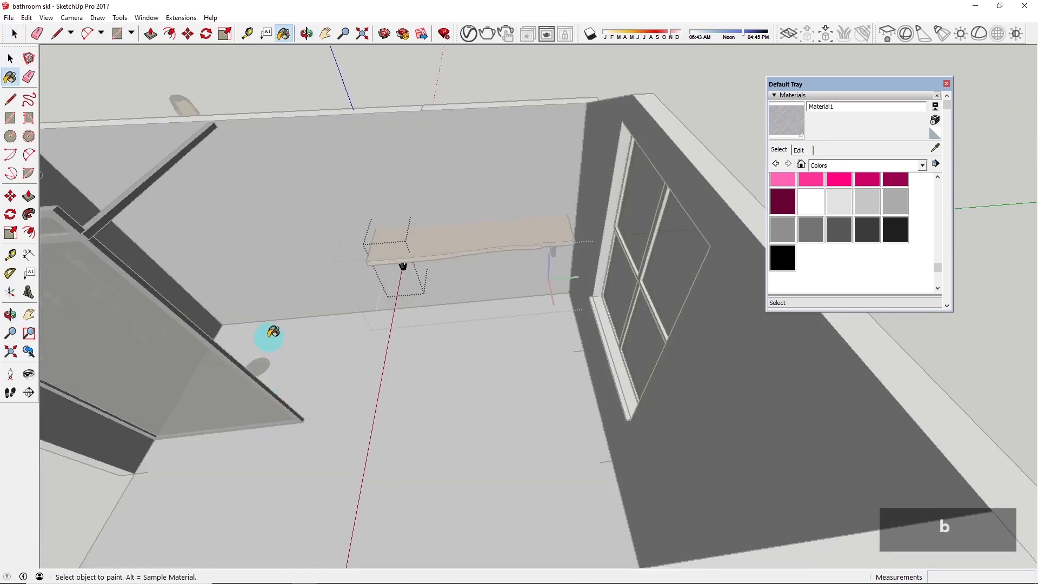
pyautogui.keyDown('alt'); pyautogui.click(130, 195); pyautogui.keyUp('alt')
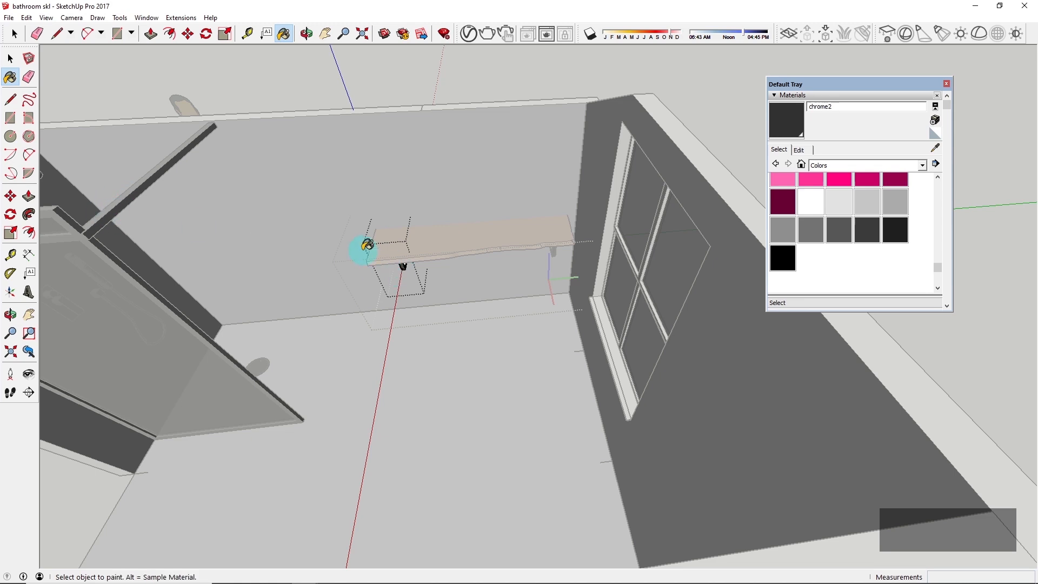
# Step: Select all of the bracket's geometry, paint it with chrome2, and exit the bracket's editing
pyautogui.scroll(6, 367, 244)
pyautogui.moveTo(394, 287); pyautogui.dragTo(517, 305, button='middle')
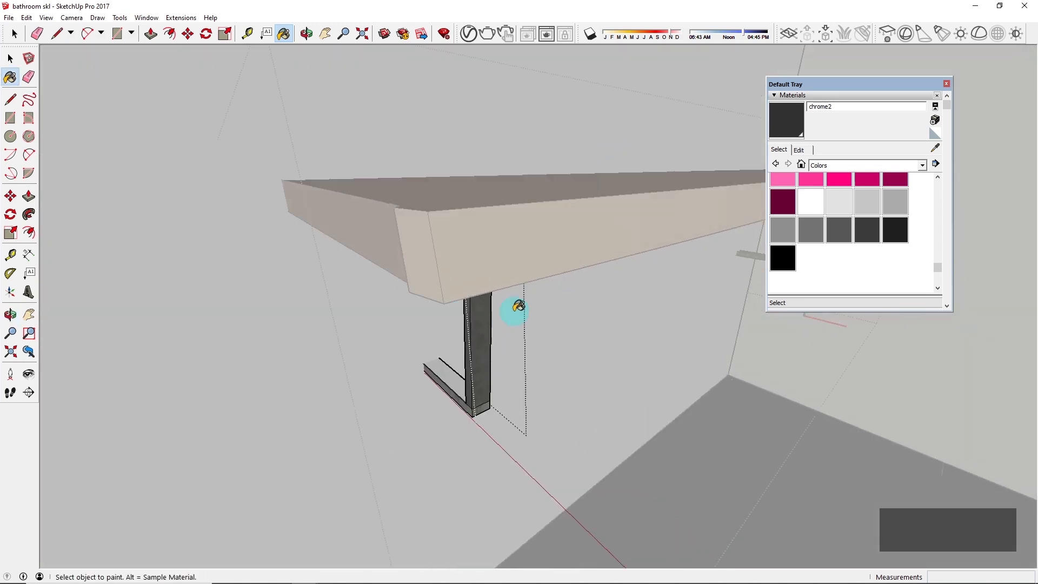
pyautogui.press('space')
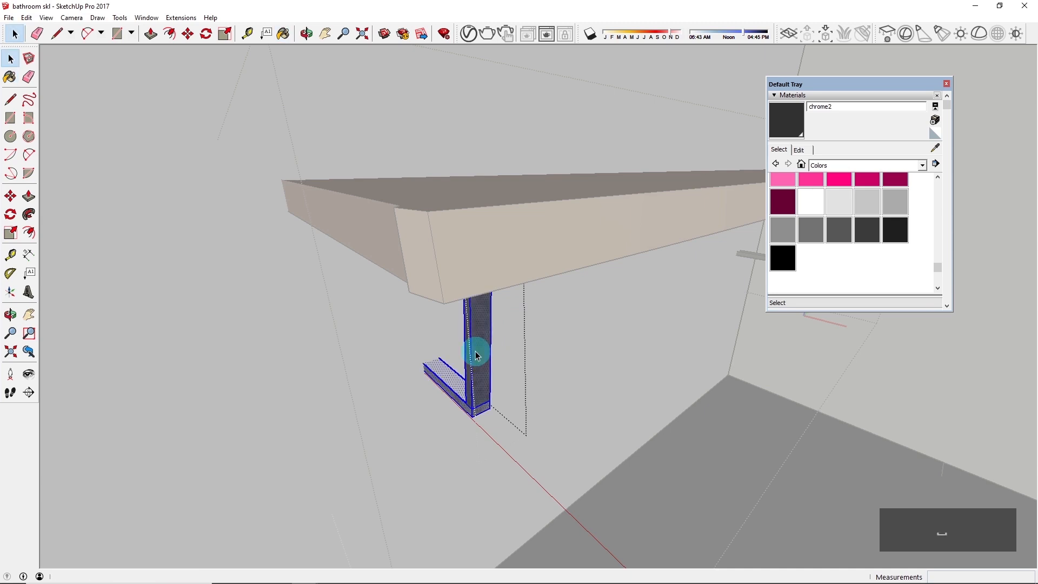
pyautogui.press('b')
pyautogui.click(476, 352)
pyautogui.click(471, 371)
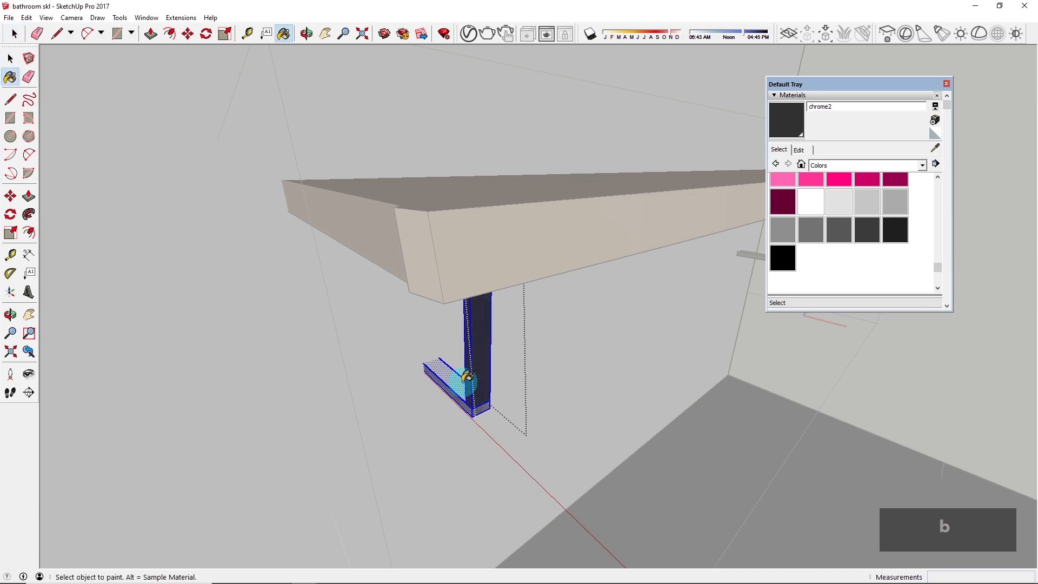
pyautogui.click(467, 376)
pyautogui.moveTo(496, 338)
pyautogui.mouseDown(button='middle')
pyautogui.moveTo(465, 208)
pyautogui.moveTo(503, 274)
pyautogui.moveTo(359, 347)
pyautogui.moveTo(371, 371)
pyautogui.moveTo(665, 346)
pyautogui.mouseUp(button='middle')
pyautogui.press('space')
pyautogui.press('Escape')
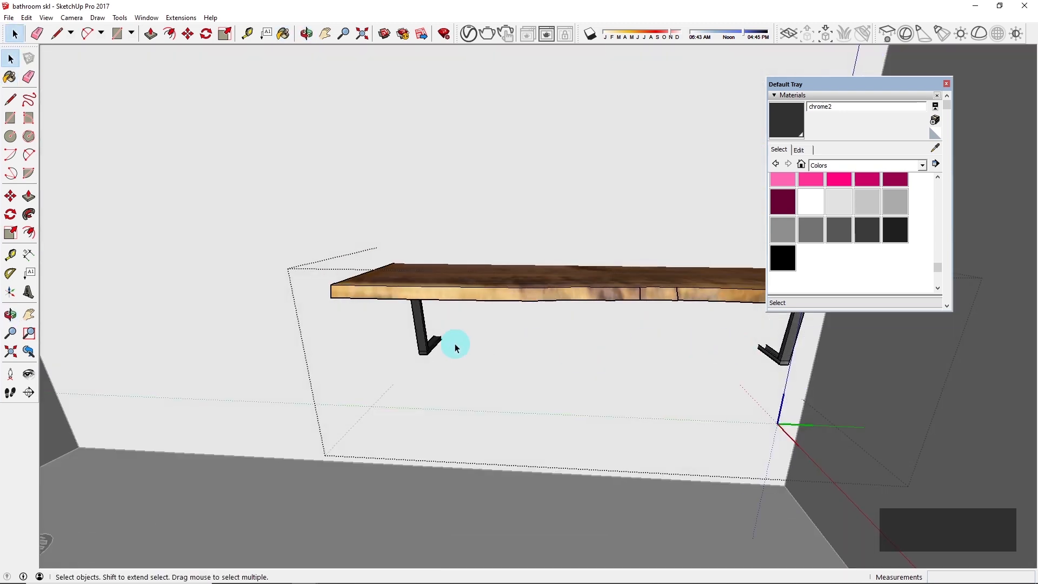
# Step: Copy the chrome2 bracket about 1345 mm along the green axis onto the old bracket near the window
pyautogui.scroll(2, 423, 344)
pyautogui.press('m')
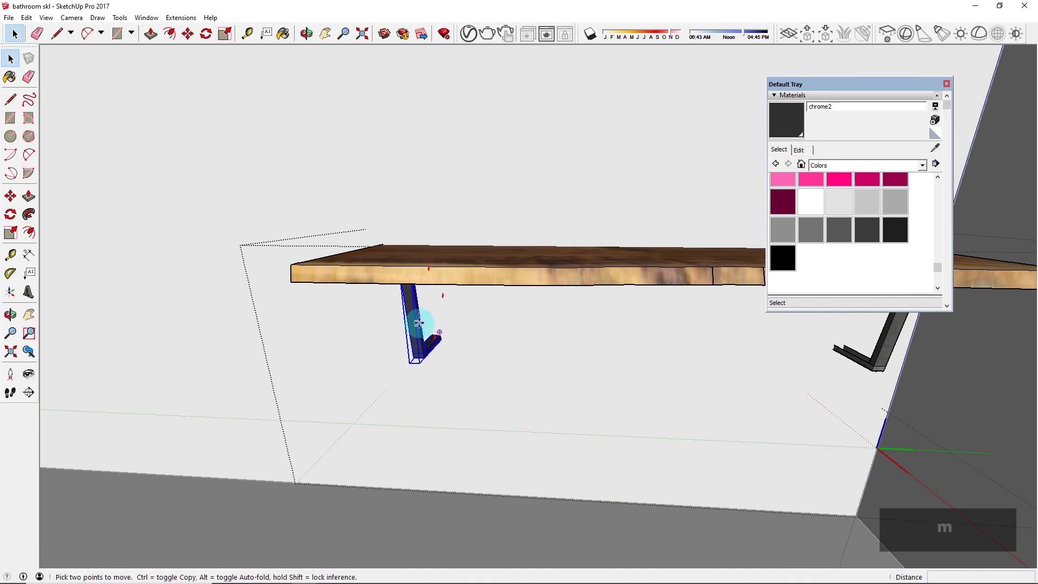
pyautogui.scroll(2, 419, 325)
pyautogui.click(419, 320)
pyautogui.scroll(-4, 420, 322)
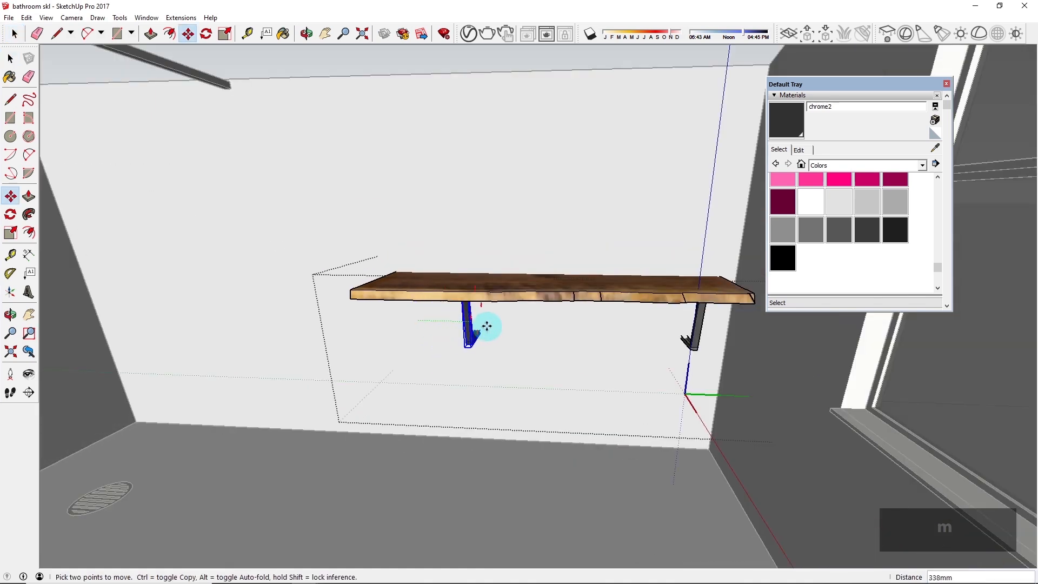
pyautogui.press('ctrl')
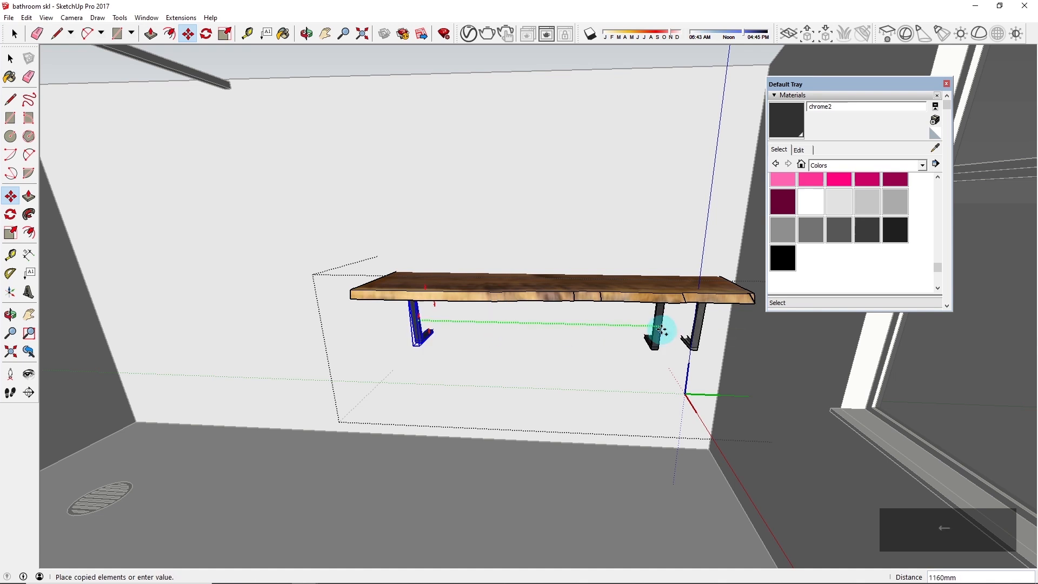
pyautogui.scroll(2, 697, 333)
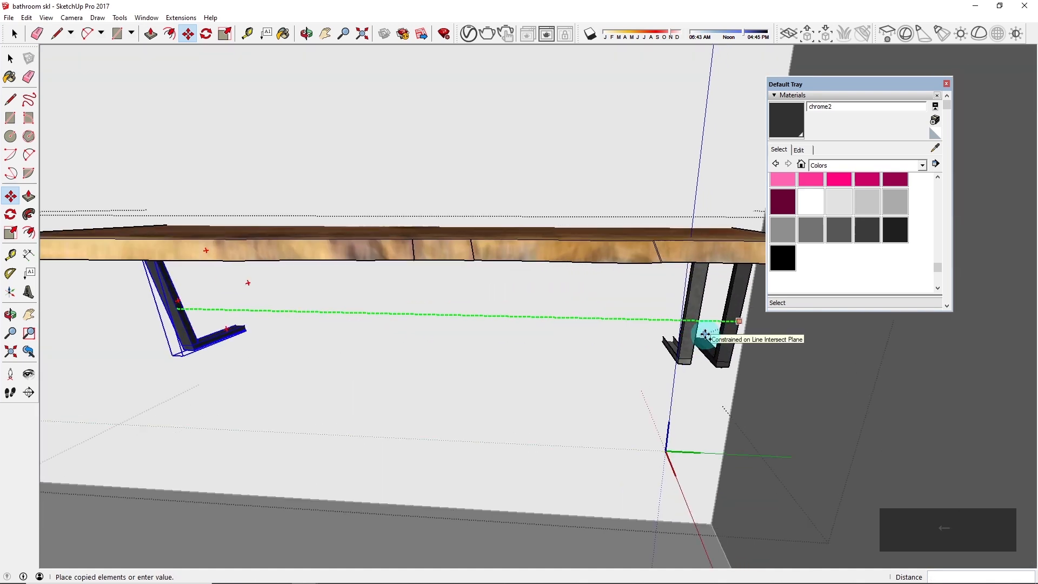
pyautogui.scroll(3, 705, 334)
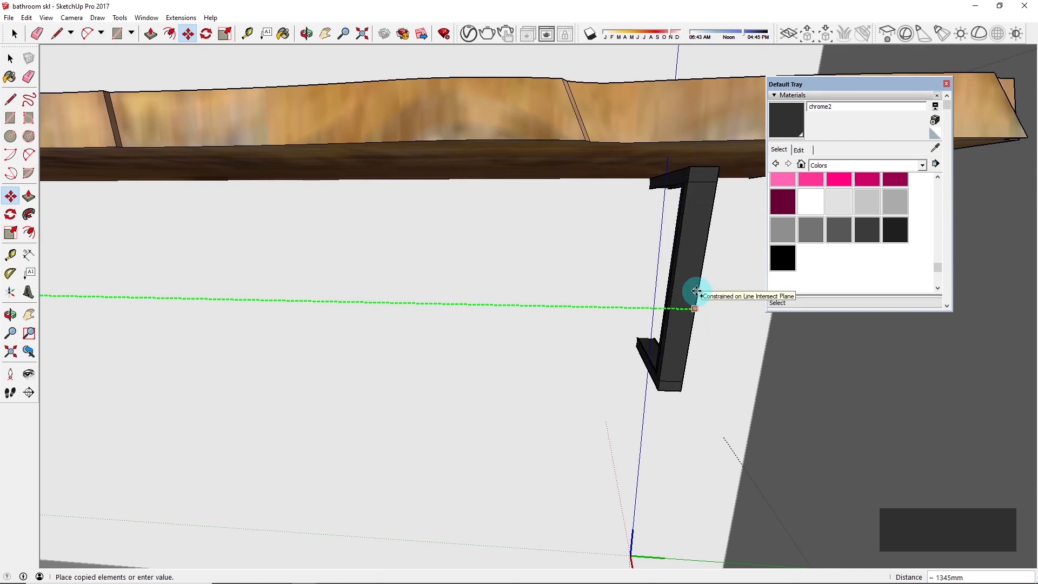
pyautogui.click(692, 293)
pyautogui.moveTo(560, 308); pyautogui.dragTo(704, 352, button='middle')
pyautogui.press('space')
pyautogui.scroll(3, 700, 348)
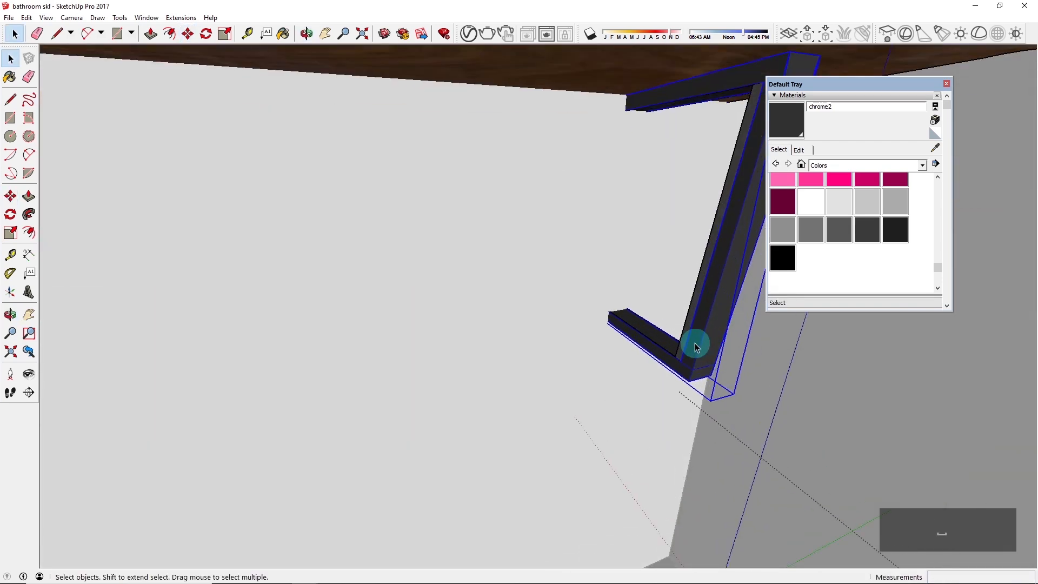
# Step: Delete the old bracket near the window, leaving the chrome2 copy in place under the wooden shelf
pyautogui.click(684, 345)
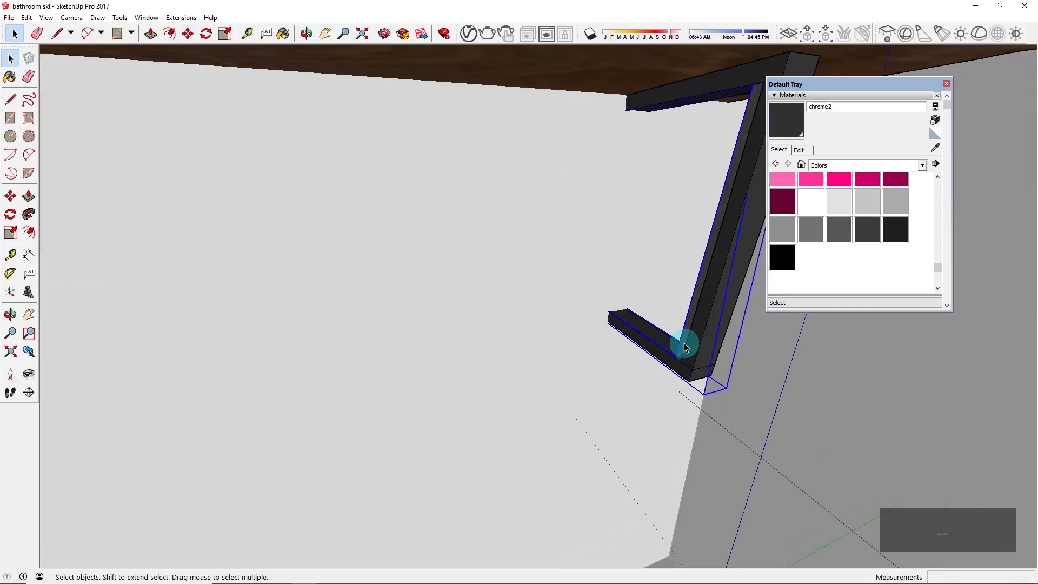
pyautogui.press('Delete')
pyautogui.moveTo(614, 347); pyautogui.dragTo(525, 366, button='middle')
pyautogui.press('space')
pyautogui.scroll(-3, 486, 357)
pyautogui.moveTo(463, 336); pyautogui.dragTo(589, 220, button='middle')
pyautogui.press('Escape')
# Step: Try to move the wooden board inside the shelf group and exit the group's editing
pyautogui.moveTo(294, 399); pyautogui.dragTo(494, 410, button='middle')
pyautogui.click(498, 411)
pyautogui.scroll(1, 498, 411)
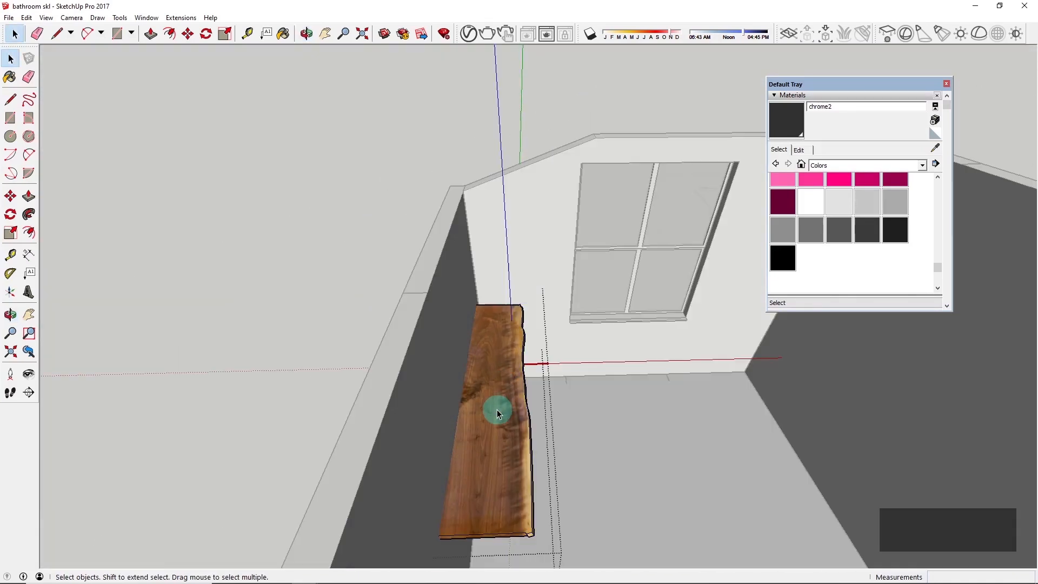
pyautogui.scroll(1, 496, 421)
pyautogui.press('m')
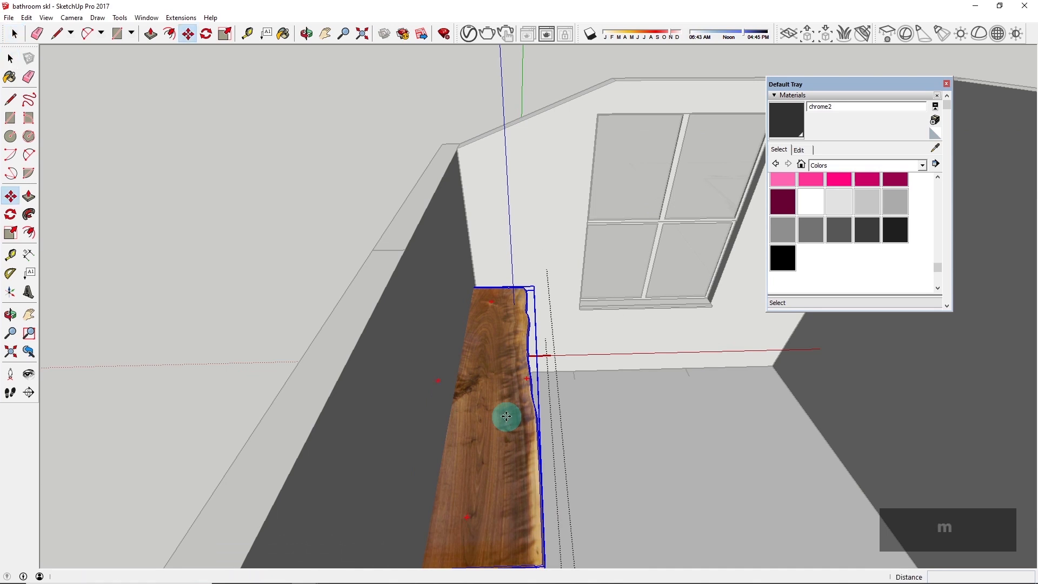
pyautogui.click(505, 418)
pyautogui.moveTo(493, 412); pyautogui.dragTo(342, 425, button='middle')
pyautogui.press('space')
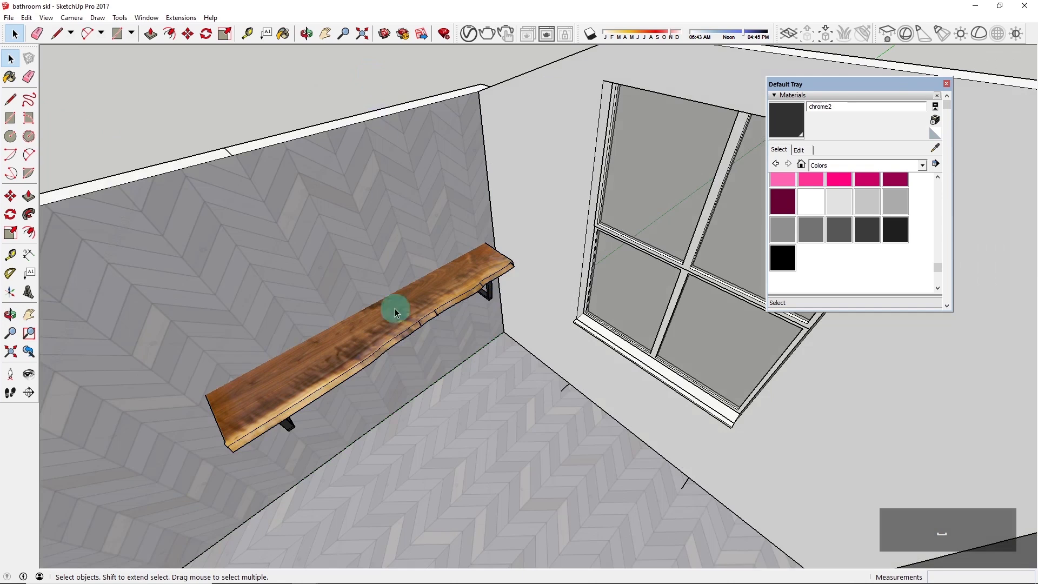
# Step: Measure the wooden shelf's depth from the tiled wall to its front edge with the Line tool
pyautogui.moveTo(399, 303); pyautogui.dragTo(362, 357, button='middle')
pyautogui.scroll(3, 362, 356)
pyautogui.scroll(1, 362, 356)
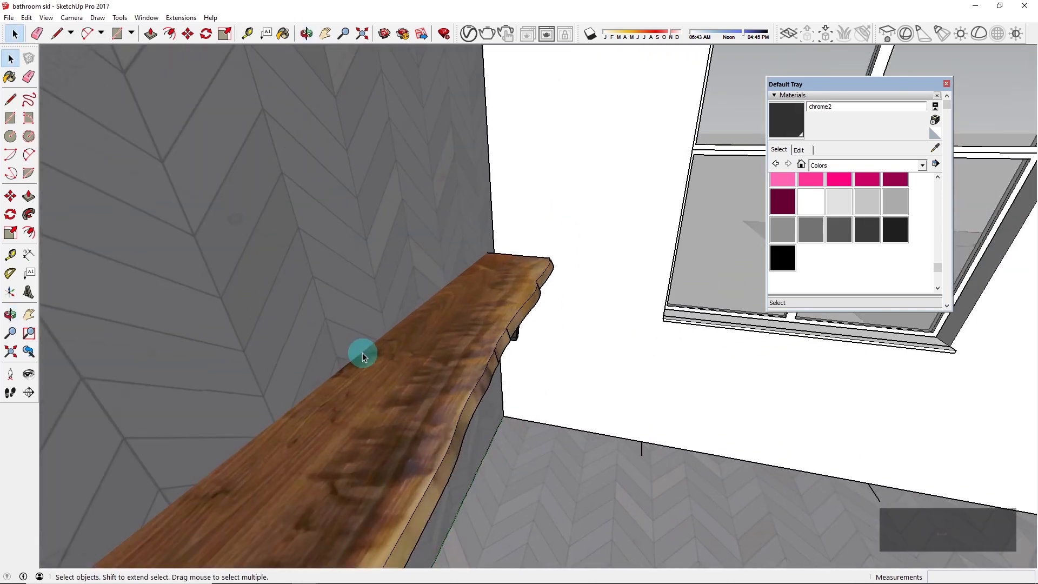
pyautogui.press('l')
pyautogui.click(372, 343)
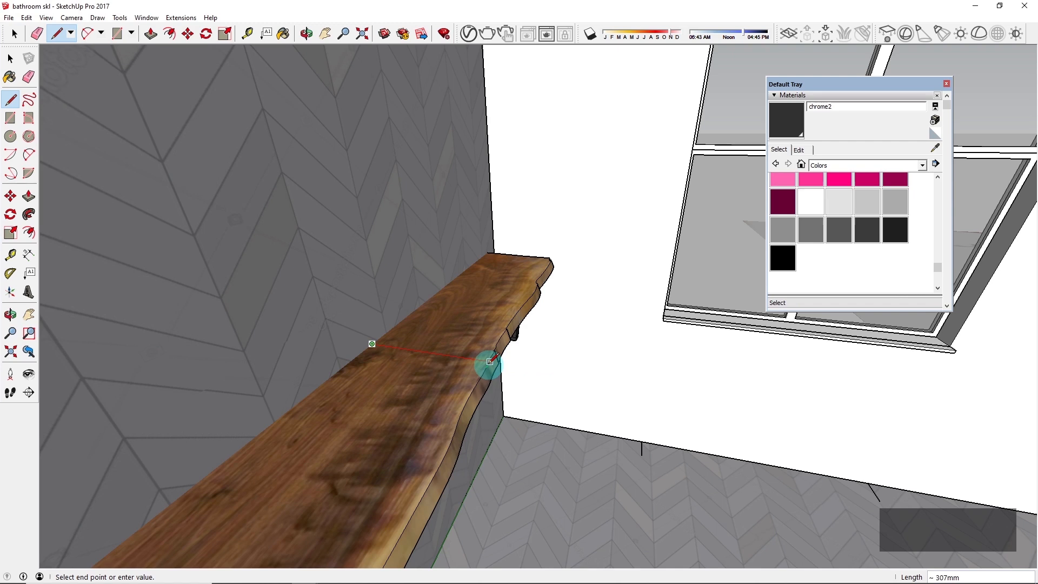
pyautogui.press('space')
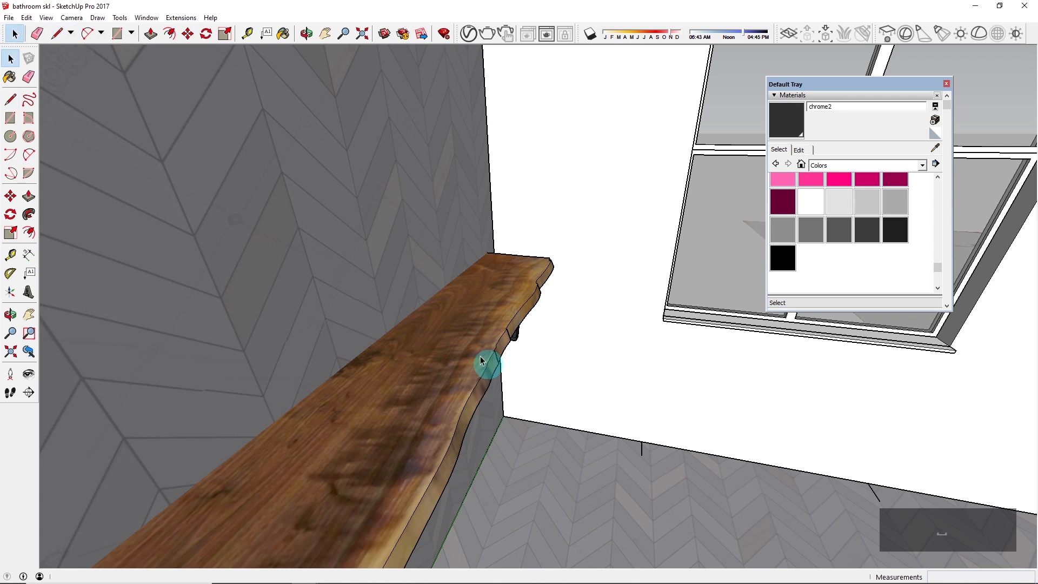
# Step: Move the wooden shelf together with its brackets by 100 mm
pyautogui.click(452, 315)
pyautogui.press('m')
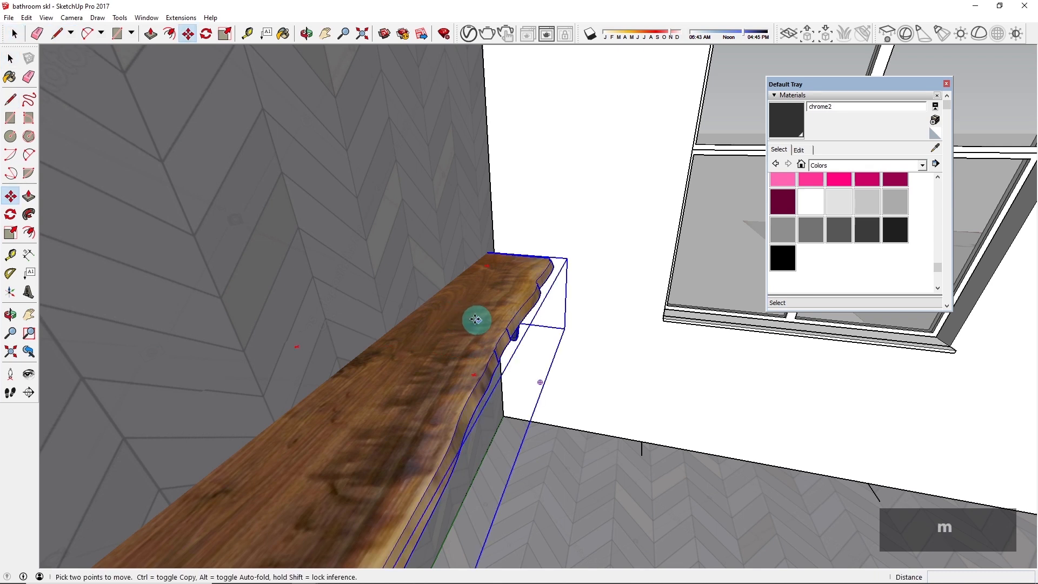
pyautogui.click(475, 319)
pyautogui.write('100')
pyautogui.press('Return')
pyautogui.press('space')
pyautogui.moveTo(621, 331)
pyautogui.mouseDown(button='middle')
pyautogui.moveTo(494, 382)
pyautogui.moveTo(528, 346)
pyautogui.moveTo(508, 420)
pyautogui.moveTo(412, 403)
pyautogui.moveTo(424, 421)
pyautogui.moveTo(449, 362)
pyautogui.moveTo(771, 423)
pyautogui.mouseUp(button='middle')
pyautogui.click(412, 404)
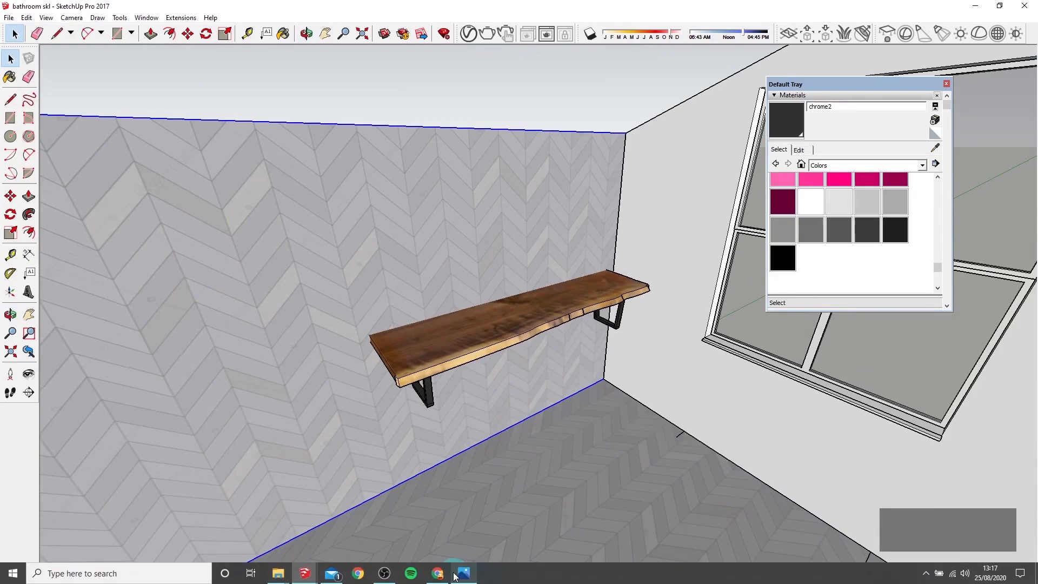
# Step: Switch to Chrome and examine the shelf, brackets and round basin in the Sussex Master En-Suite reference photos
pyautogui.click(439, 574)
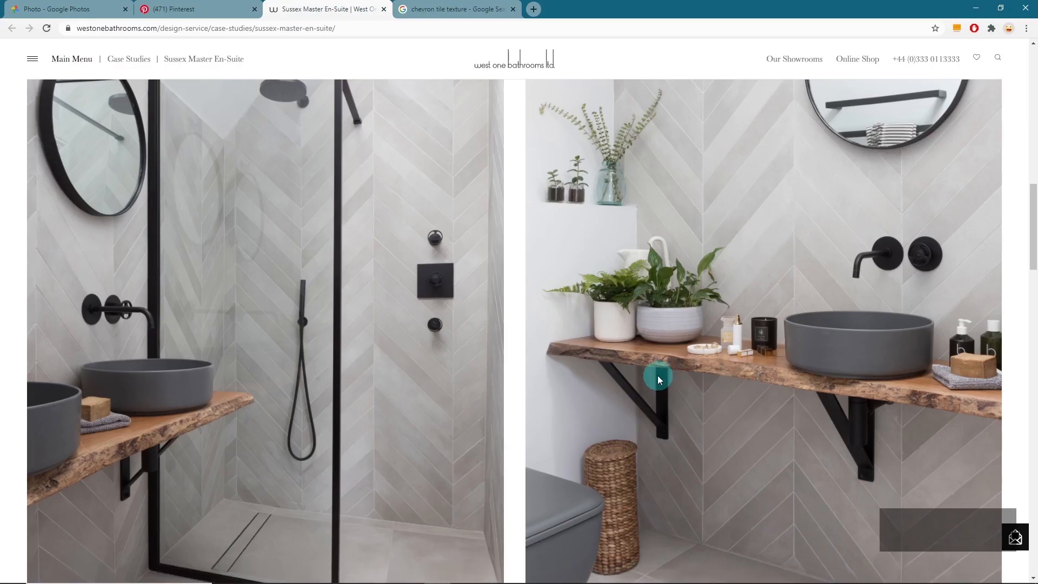
pyautogui.scroll(-2, 681, 365)
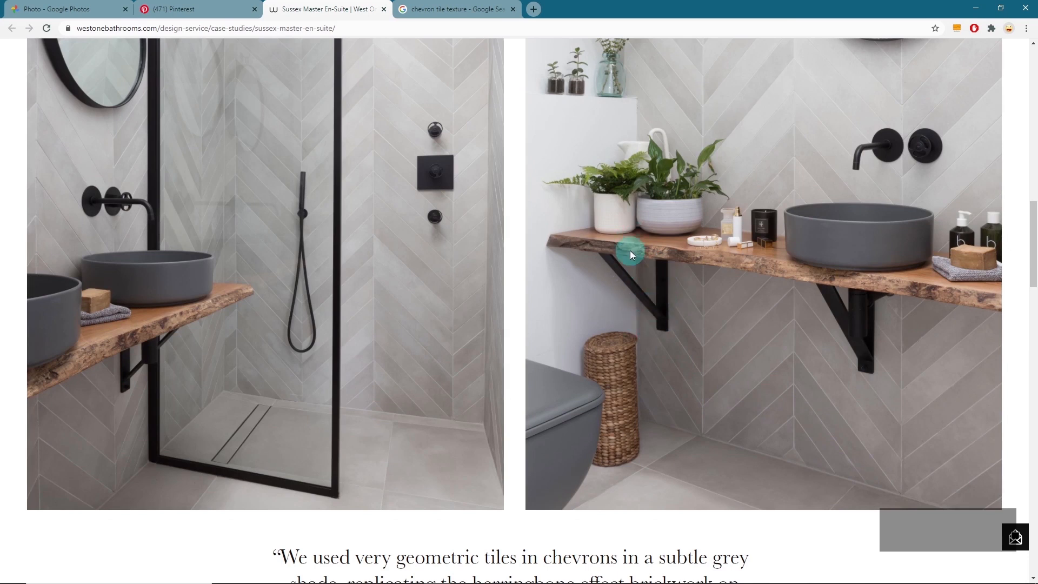
pyautogui.scroll(2, 638, 247)
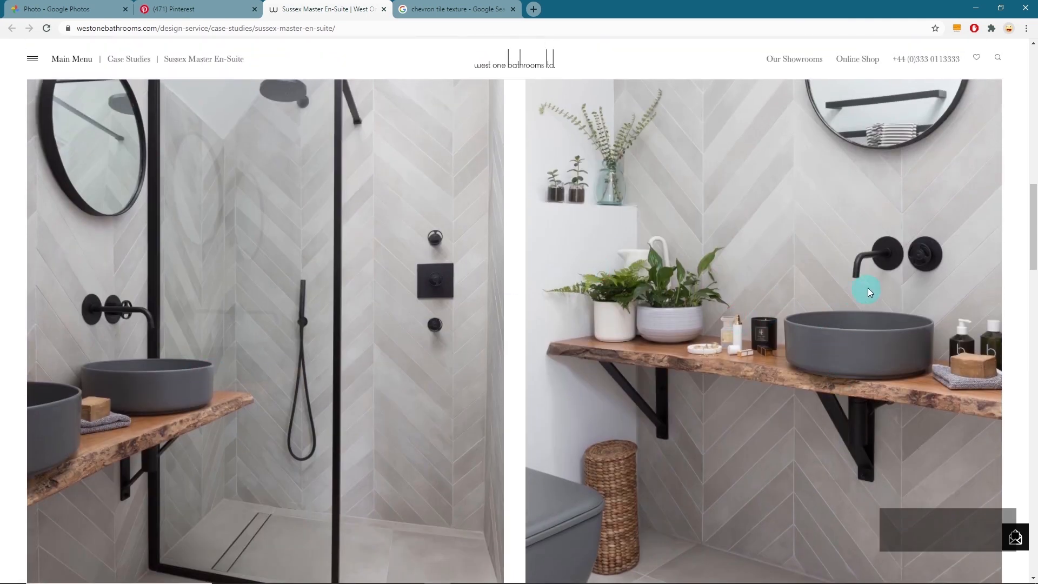
pyautogui.scroll(3, 923, 290)
pyautogui.scroll(-3, 886, 341)
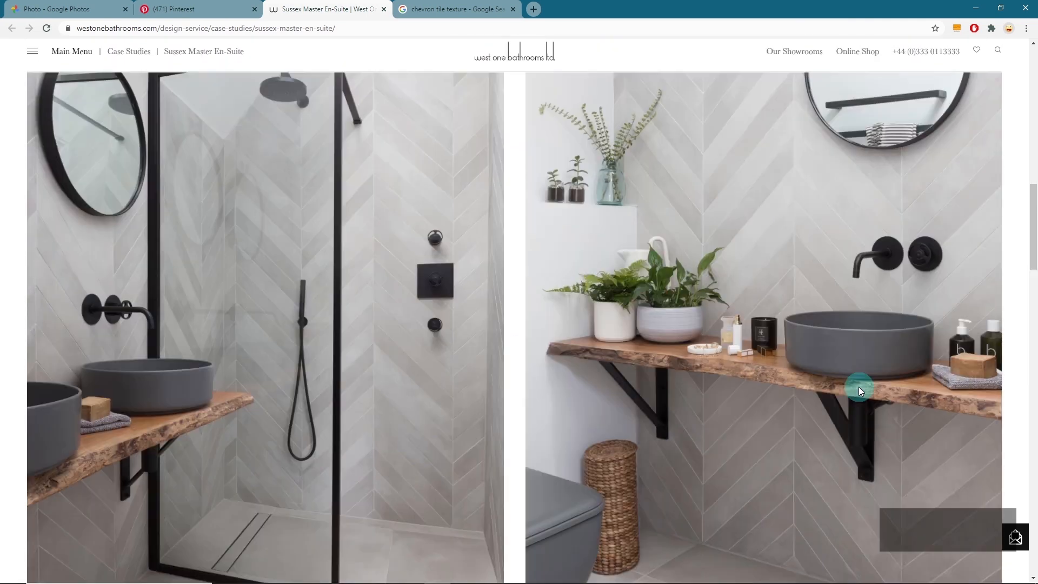
pyautogui.click(986, 7)
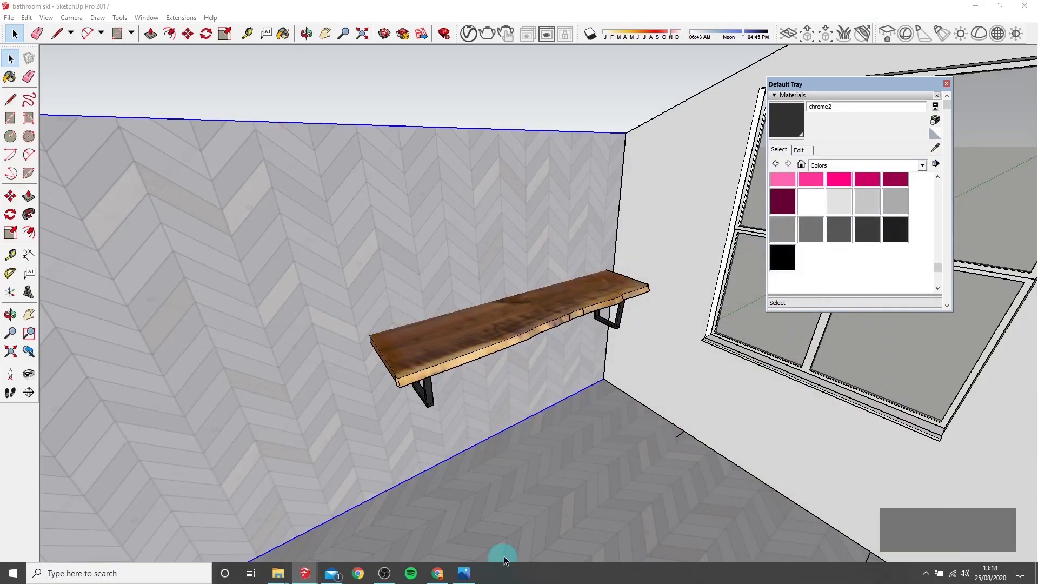
# Step: Open 3D Warehouse from SketchUp and search the models for "round sink"
pyautogui.click(146, 17)
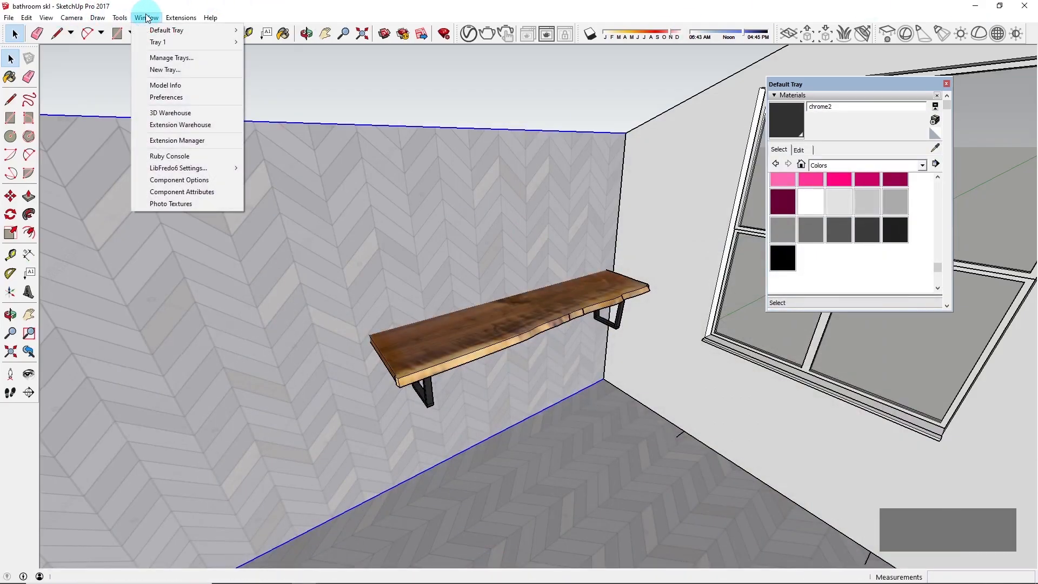
pyautogui.click(163, 112)
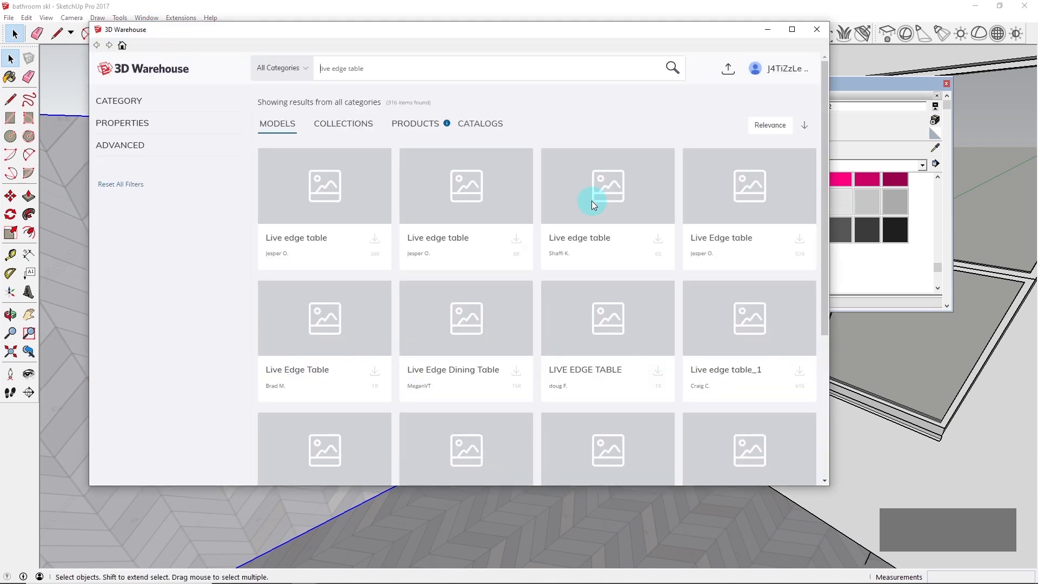
pyautogui.doubleClick(368, 66)
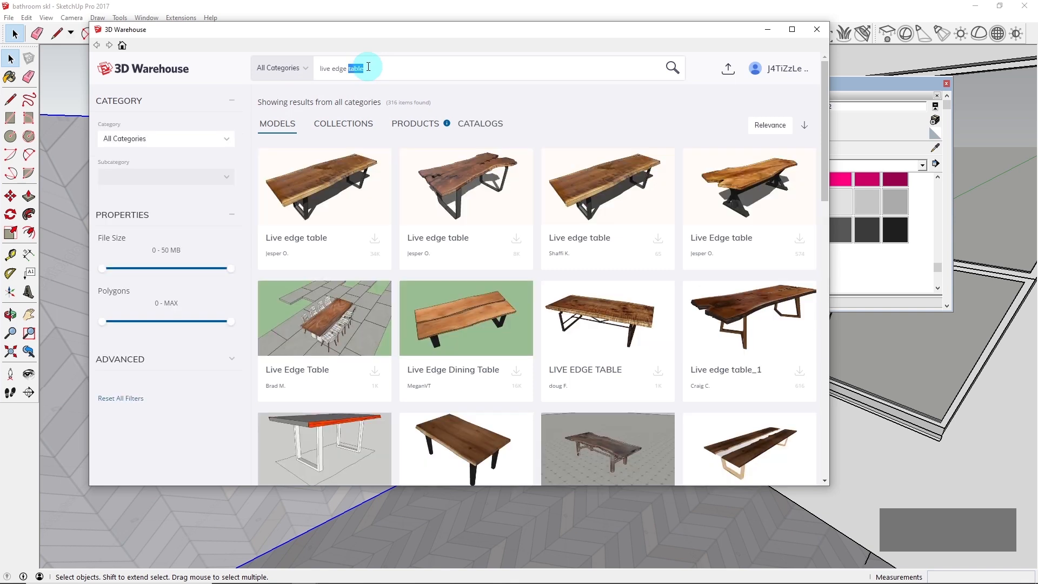
pyautogui.write('ro')
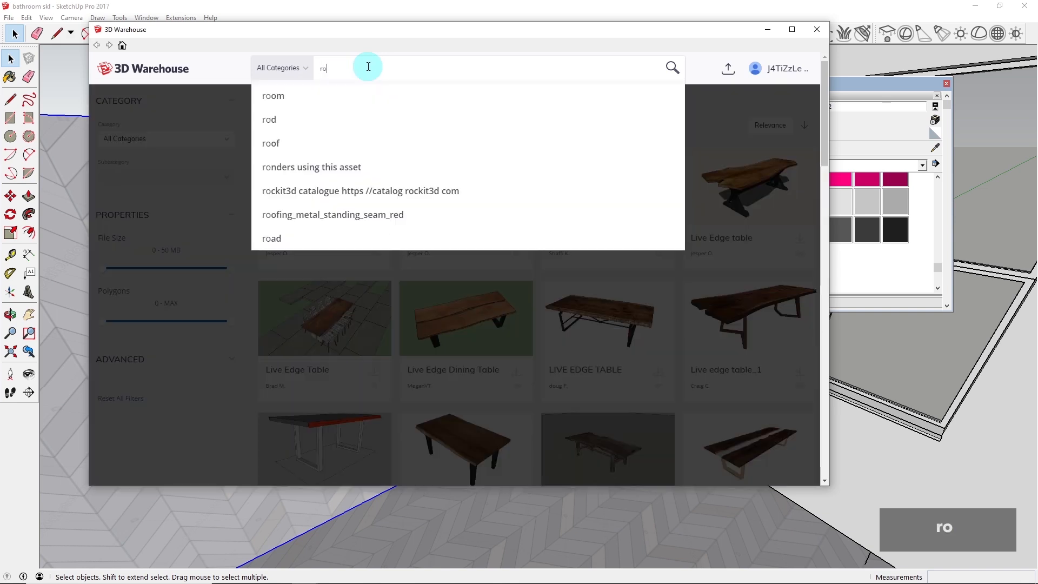
pyautogui.write('und sink')
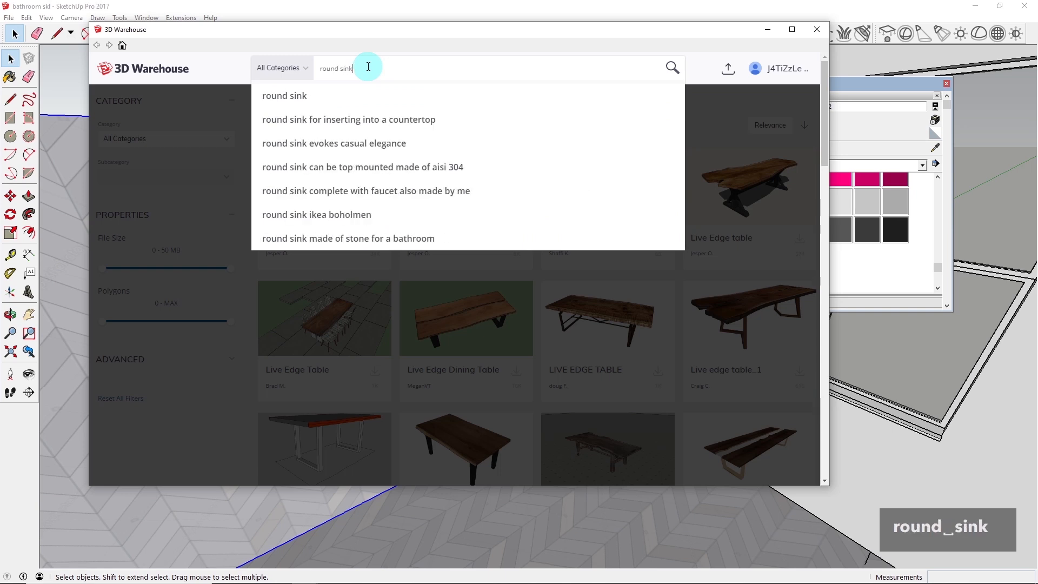
pyautogui.press('Return')
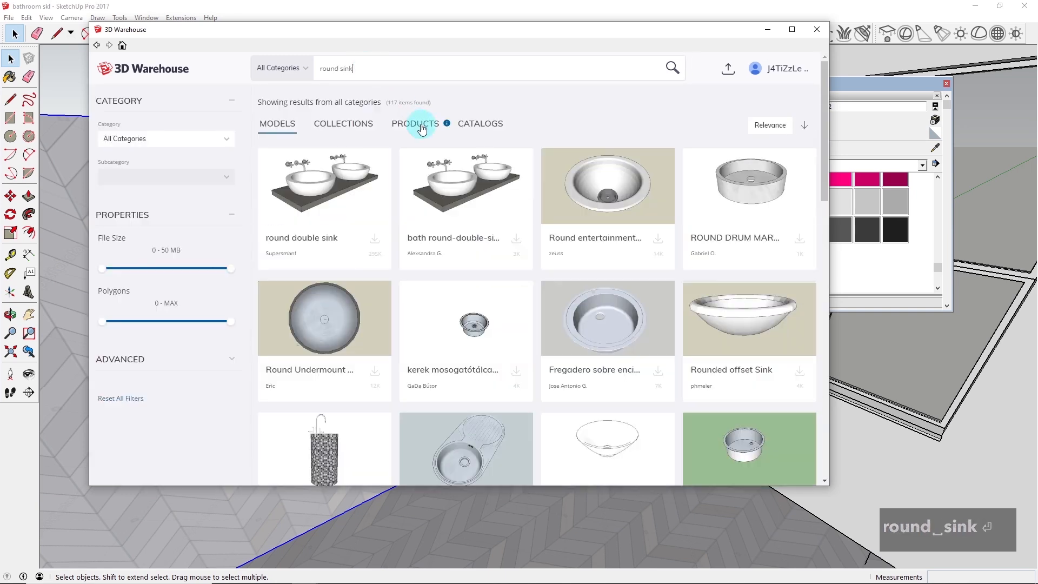
# Step: Examine the round sink models for a straight-sided countertop basin like the one in the reference photo
pyautogui.scroll(-4, 629, 258)
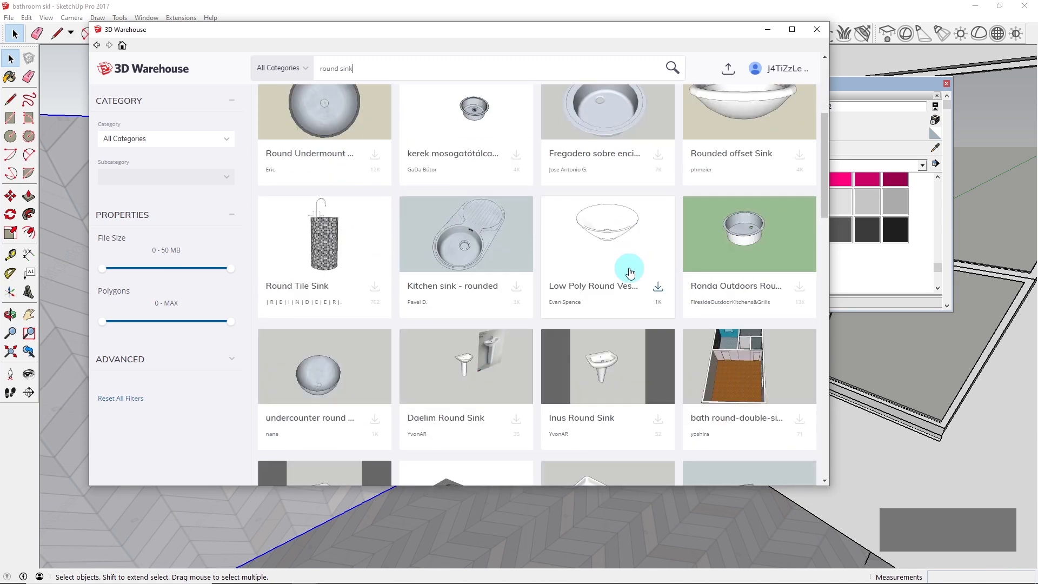
pyautogui.scroll(-4, 633, 281)
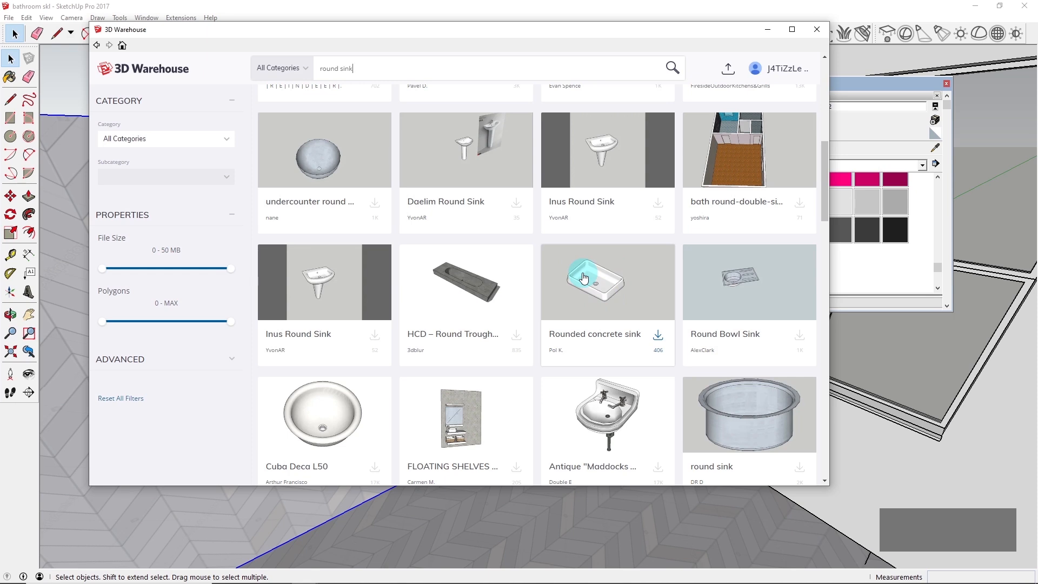
pyautogui.scroll(-6, 635, 249)
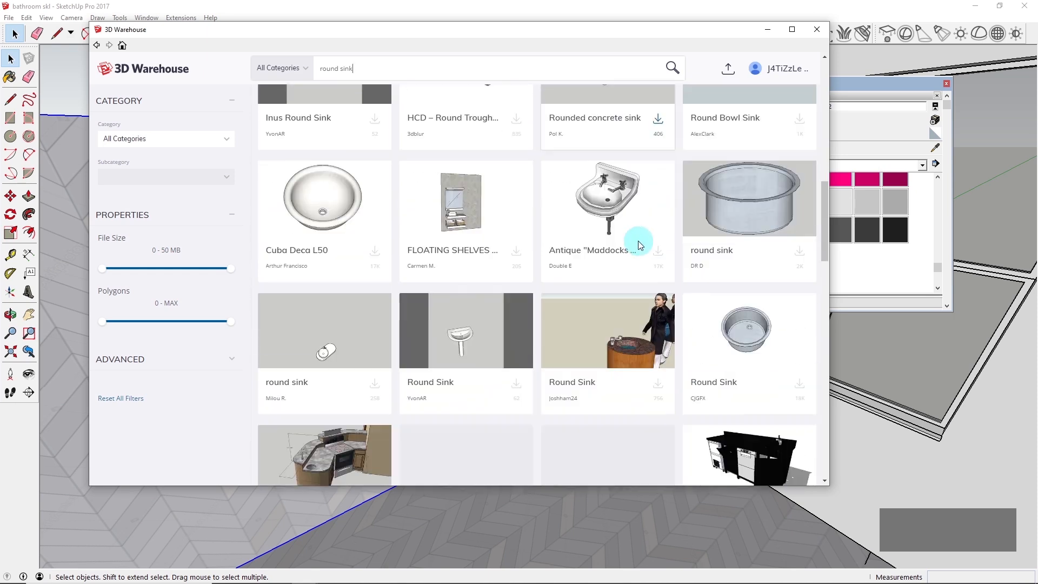
pyautogui.scroll(-4, 649, 205)
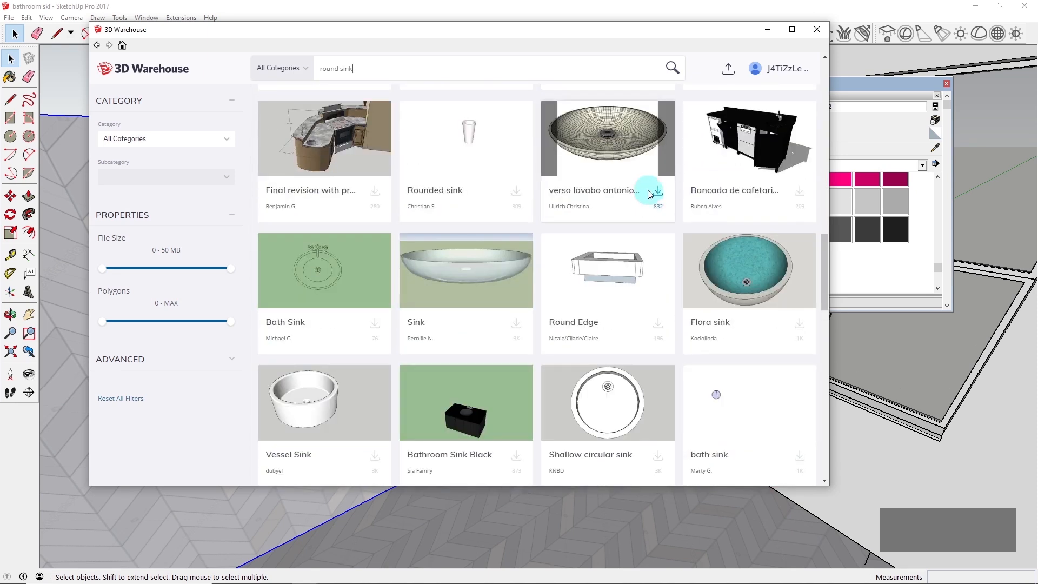
pyautogui.scroll(-2, 613, 313)
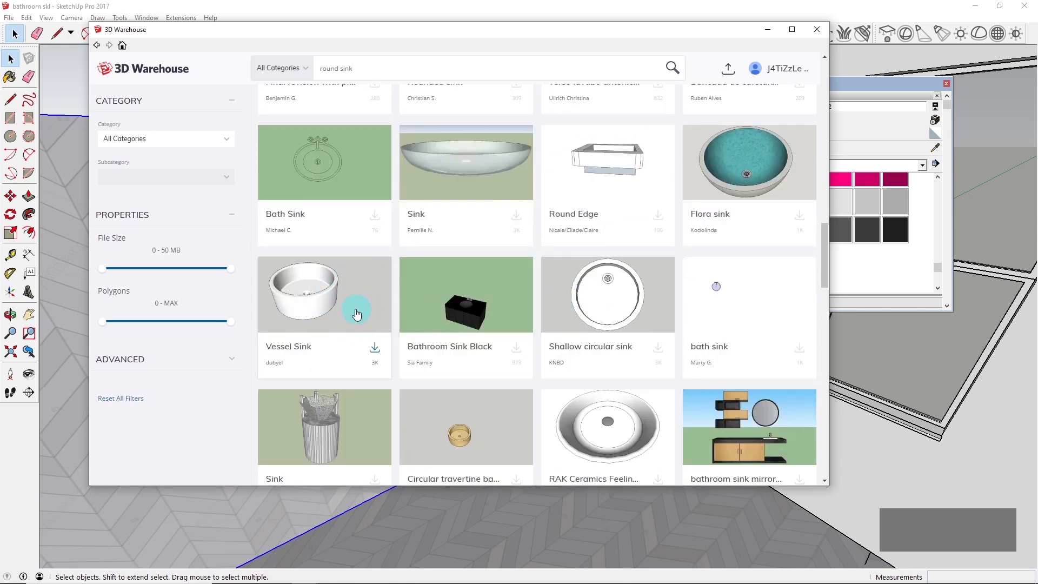
pyautogui.scroll(-4, 344, 273)
pyautogui.scroll(2, 371, 230)
pyautogui.scroll(-2, 465, 235)
pyautogui.scroll(-4, 470, 236)
pyautogui.scroll(-6, 502, 226)
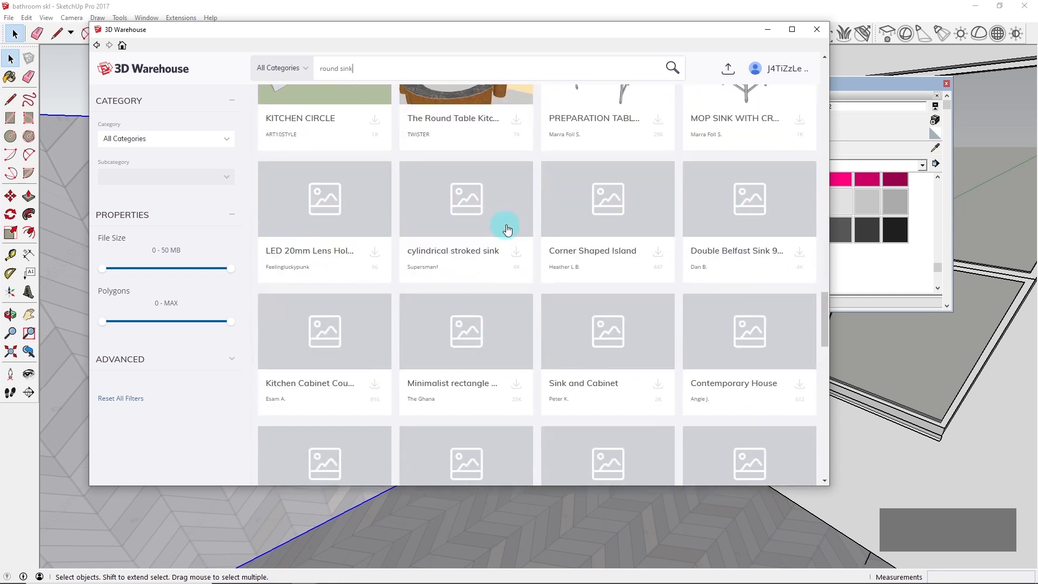
pyautogui.scroll(-4, 646, 225)
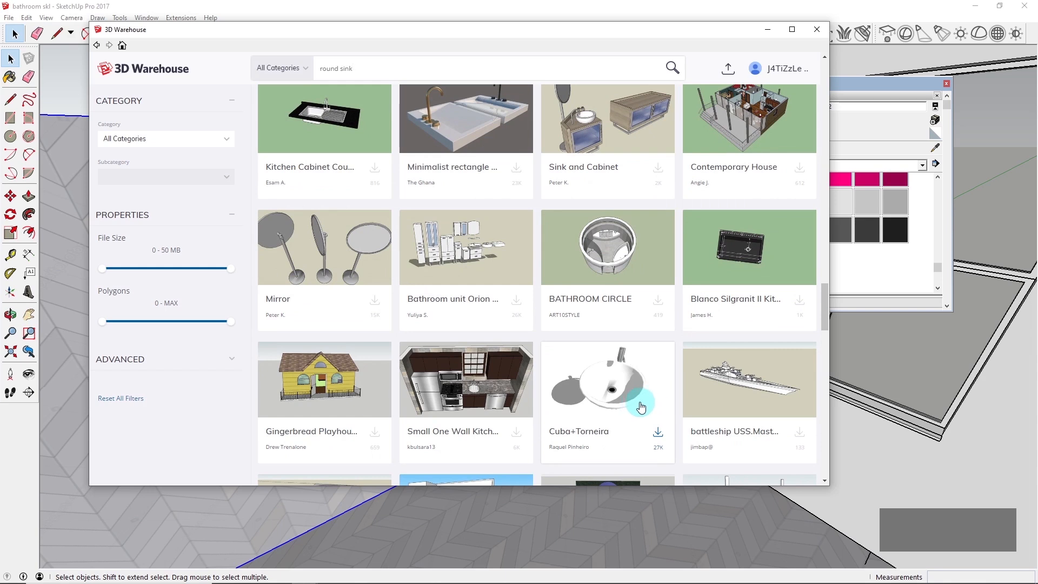
pyautogui.scroll(-6, 636, 391)
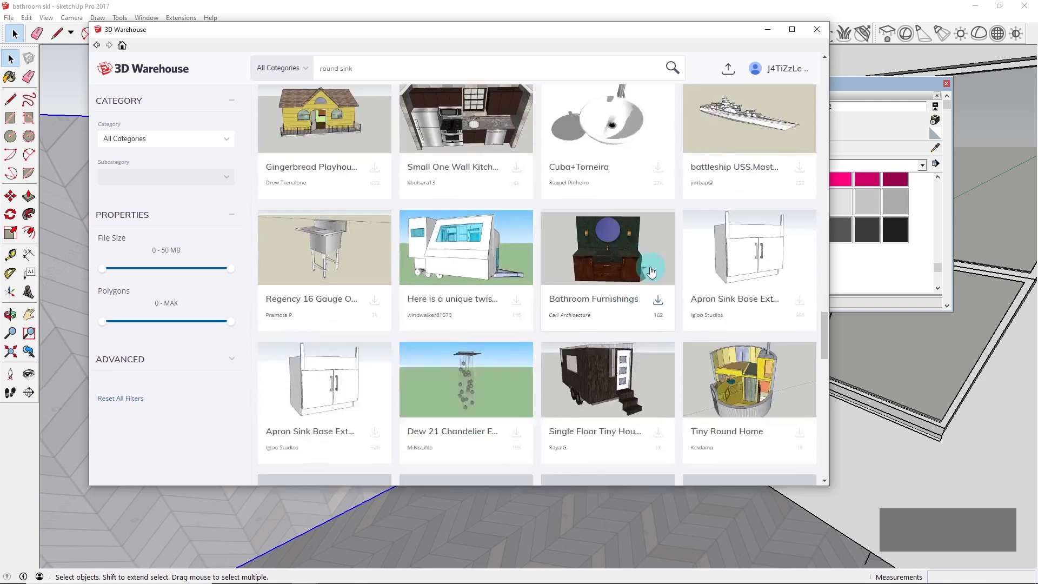
pyautogui.scroll(20, 625, 249)
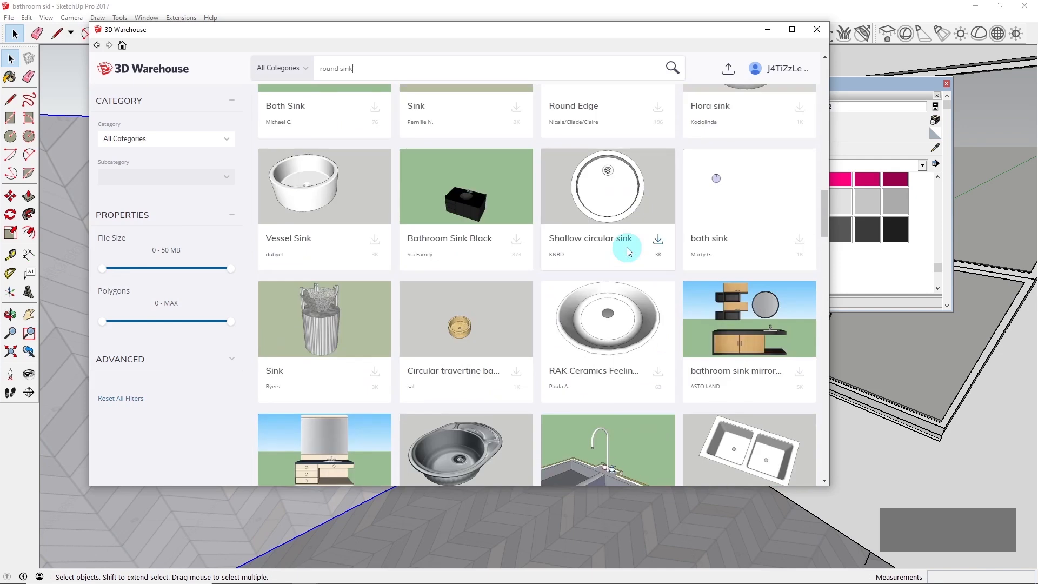
pyautogui.scroll(15, 372, 222)
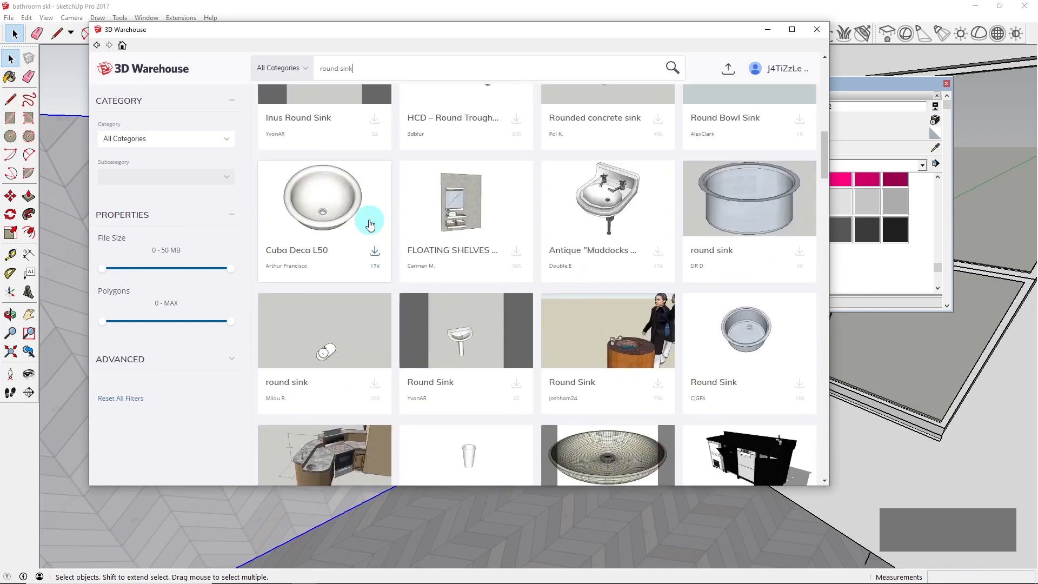
pyautogui.scroll(8, 370, 223)
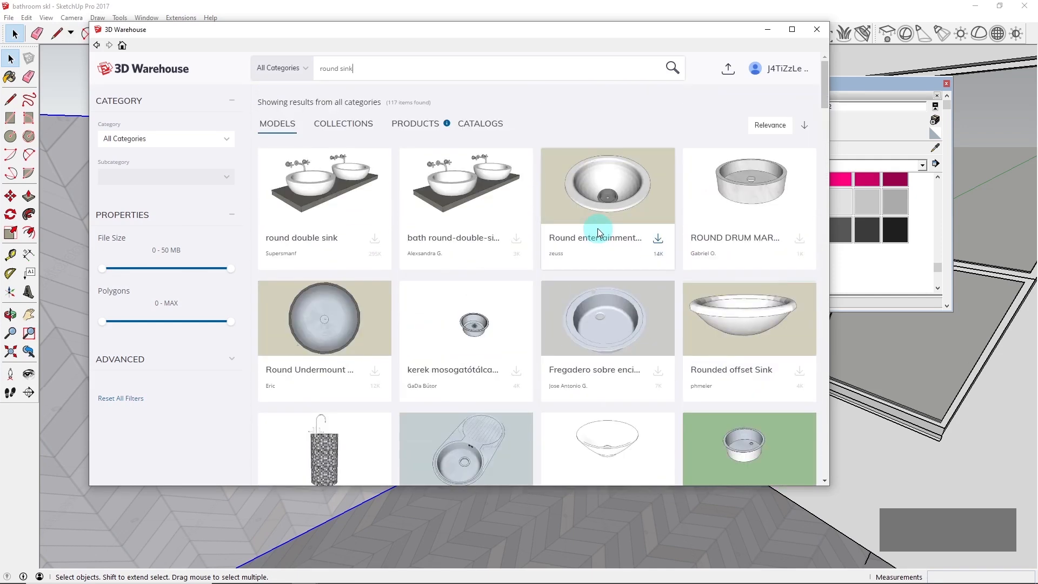
# Step: Load the Vessel Sink model directly into the scene and place it on the wooden shelf
pyautogui.scroll(-20, 424, 301)
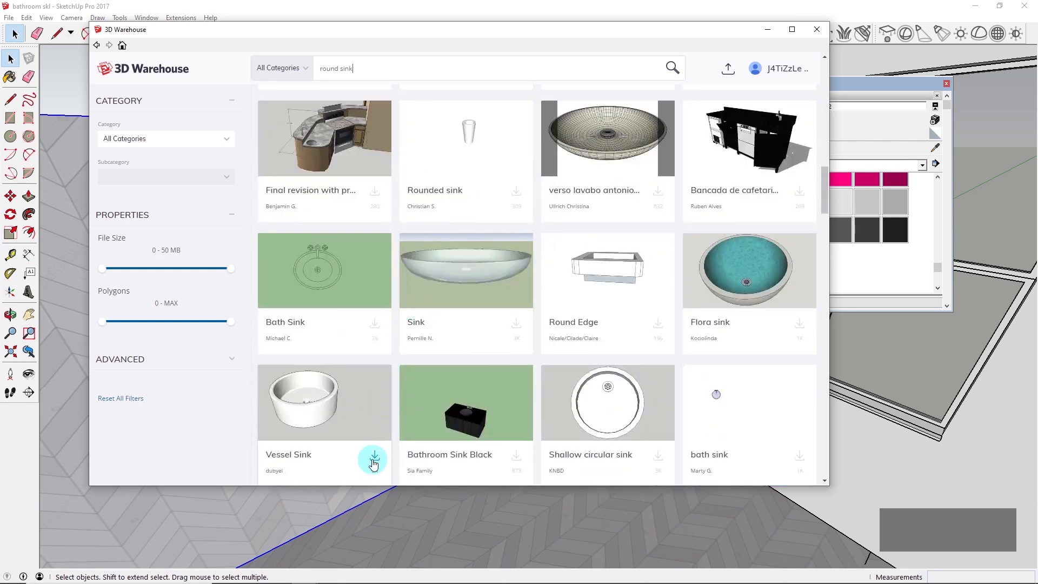
pyautogui.click(374, 459)
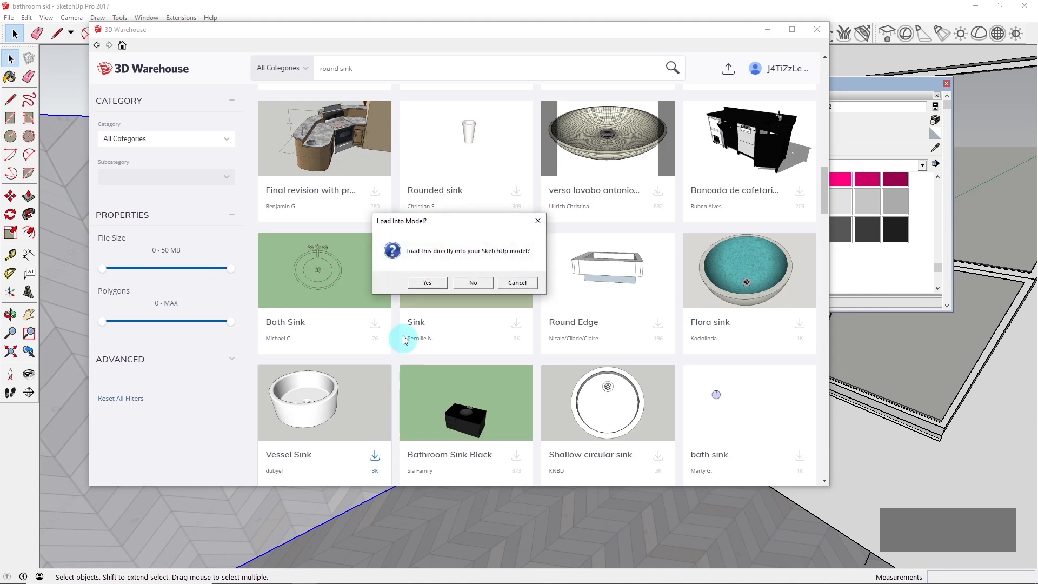
pyautogui.click(425, 282)
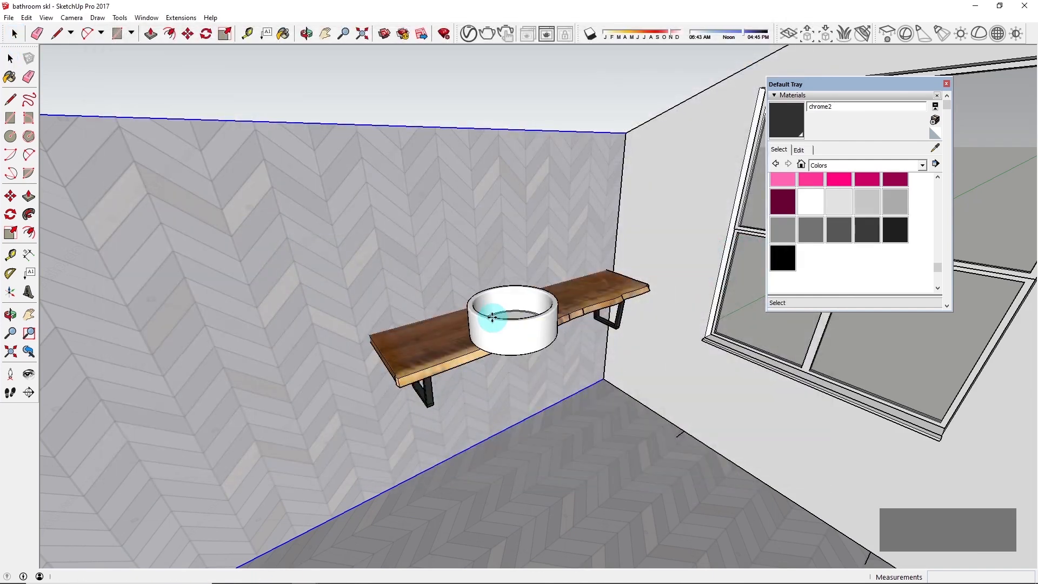
pyautogui.click(492, 317)
# Step: Scale the vessel sink horizontally from its corner grips so its round footprint suits the depth of the wooden shelf
pyautogui.moveTo(539, 278); pyautogui.dragTo(351, 429, button='middle')
pyautogui.scroll(3, 464, 273)
pyautogui.moveTo(503, 309); pyautogui.dragTo(568, 195, button='middle')
pyautogui.press('s')
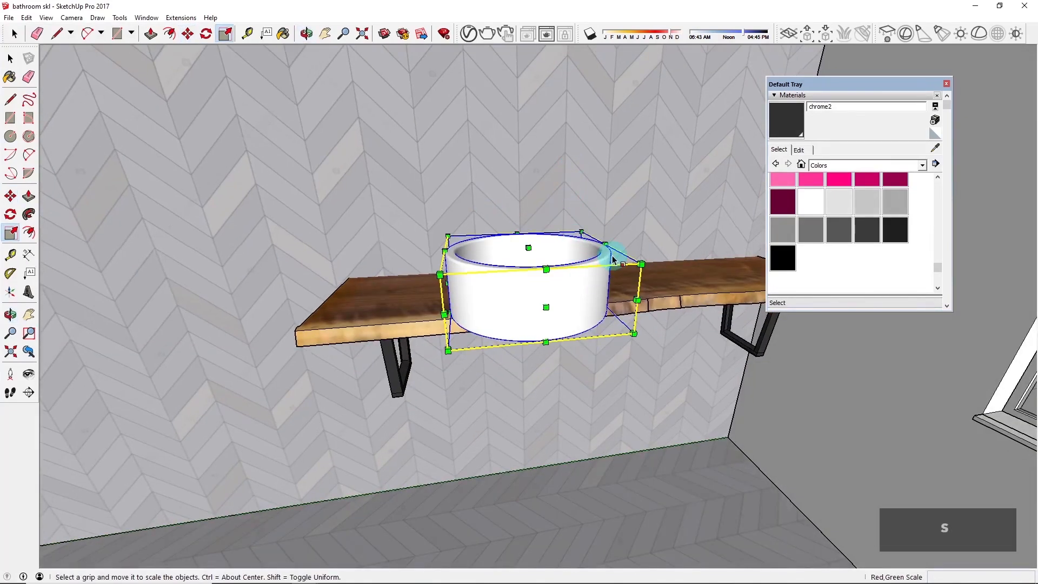
pyautogui.moveTo(640, 263); pyautogui.dragTo(604, 268)
pyautogui.moveTo(566, 320); pyautogui.dragTo(548, 332, button='middle')
pyautogui.press('space')
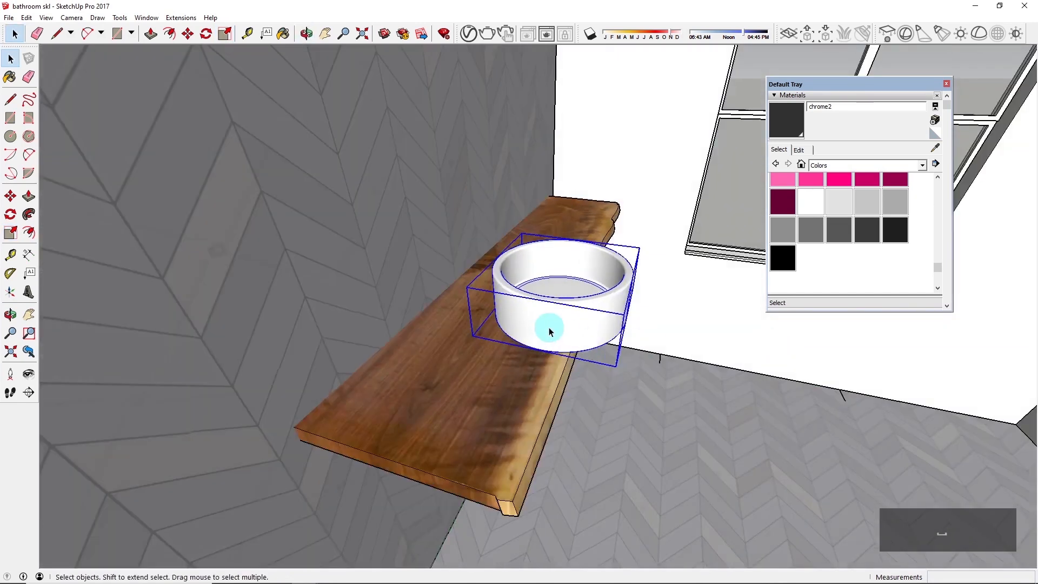
pyautogui.press('s')
pyautogui.moveTo(466, 286); pyautogui.dragTo(440, 290)
pyautogui.press('space')
# Step: Move the sink back towards the tiled wall so it sits fully on the shelf top
pyautogui.press('m')
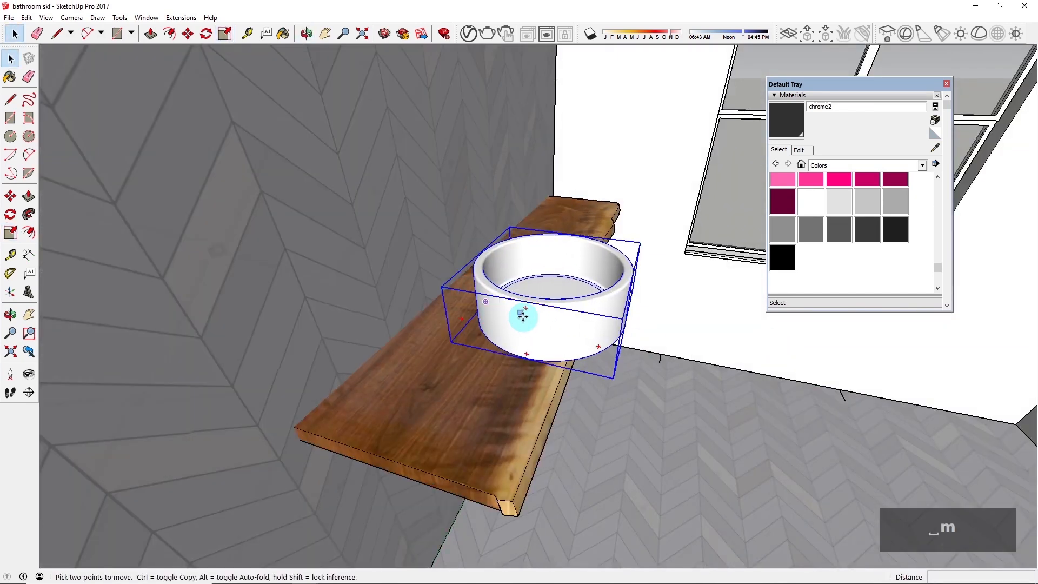
pyautogui.click(531, 318)
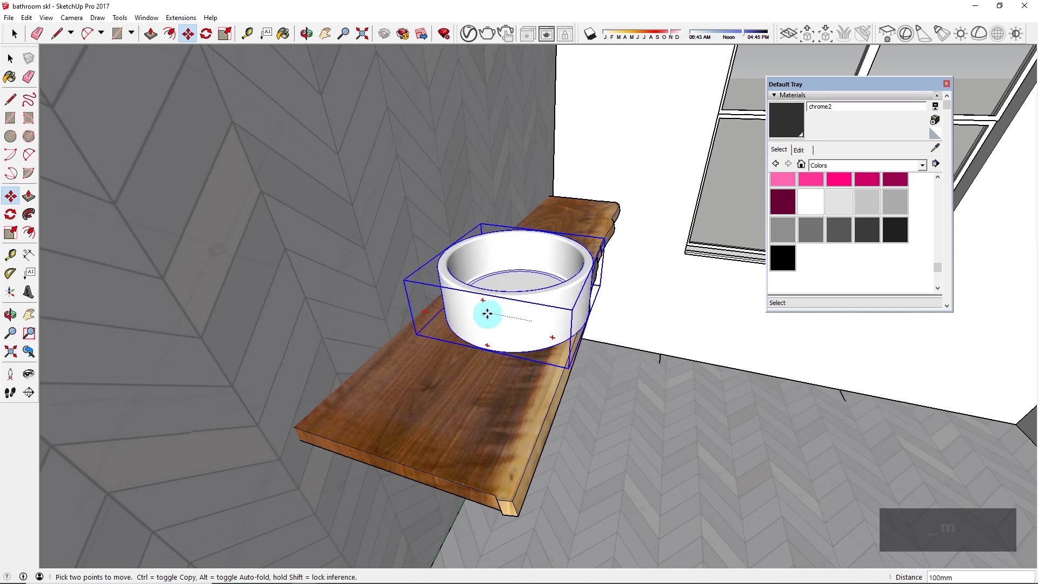
pyautogui.click(475, 313)
pyautogui.moveTo(559, 305); pyautogui.dragTo(338, 397, button='middle')
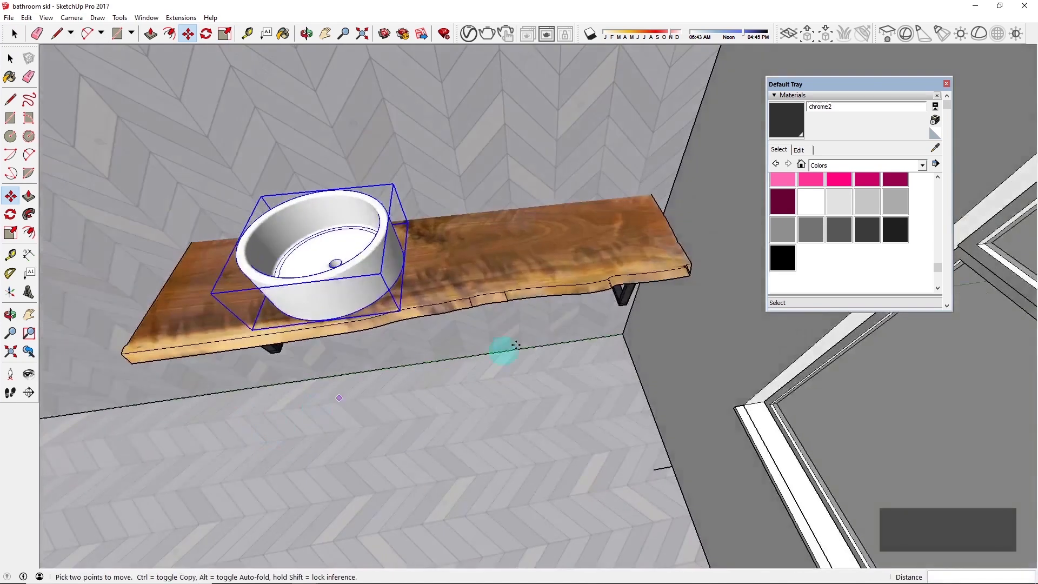
pyautogui.scroll(-4, 554, 332)
pyautogui.press('space')
pyautogui.click(479, 144)
# Step: Move the sink about 100 mm along the green axis towards the shelf end farther from the window
pyautogui.moveTo(487, 196); pyautogui.dragTo(528, 415, button='middle')
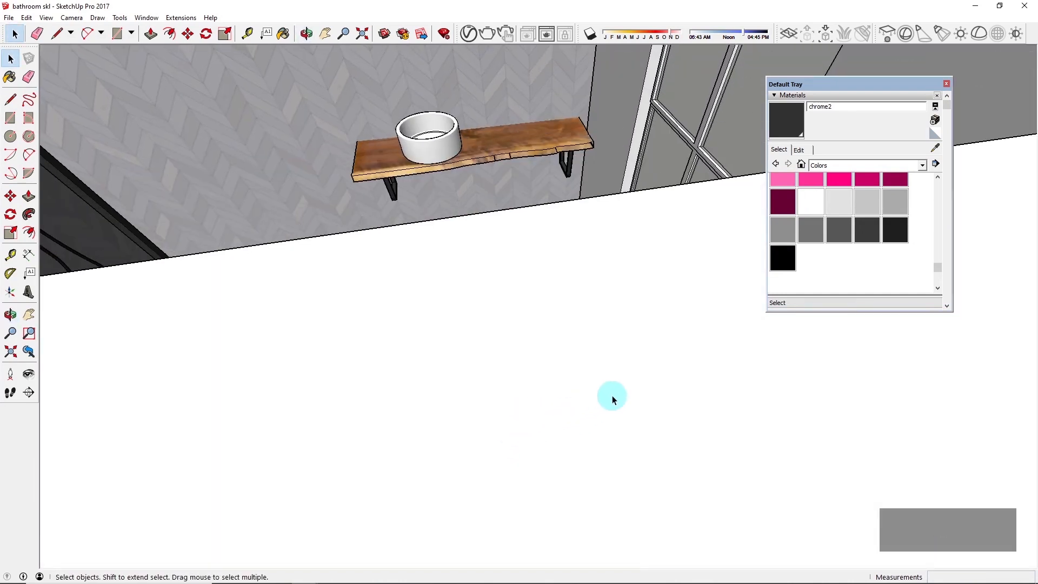
pyautogui.scroll(-2, 615, 384)
pyautogui.scroll(5, 416, 109)
pyautogui.click(491, 205)
pyautogui.press('m')
pyautogui.click(500, 205)
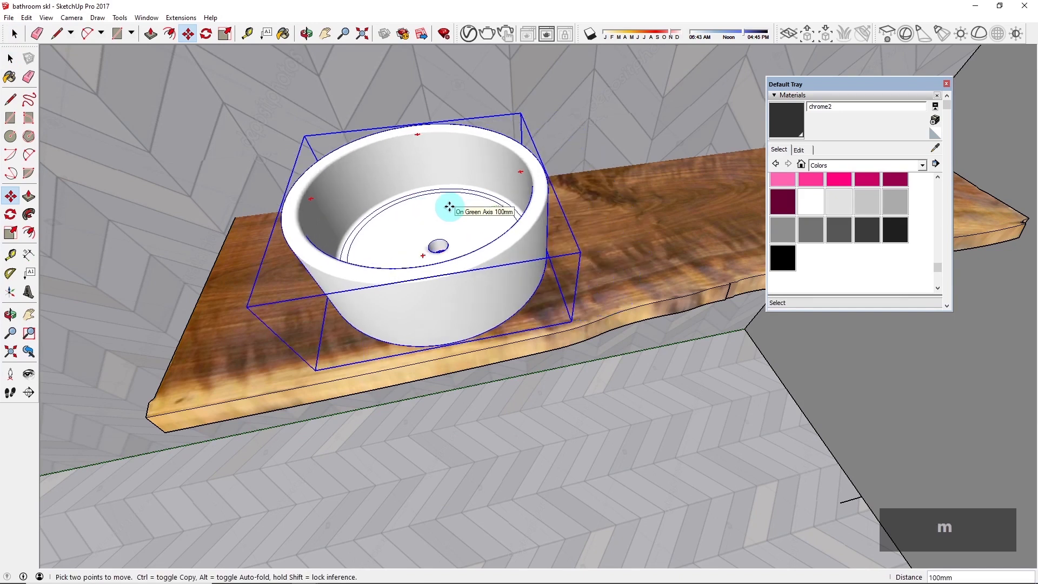
pyautogui.click(440, 213)
pyautogui.moveTo(435, 220); pyautogui.dragTo(483, 219, button='middle')
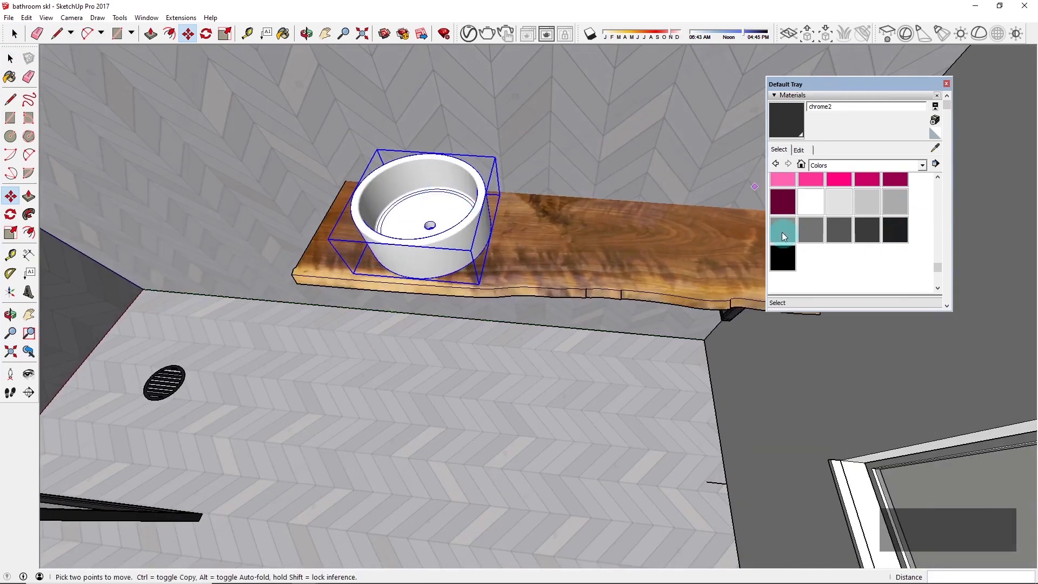
# Step: Paint all of the geometry inside the sink component with Color M04
pyautogui.click(783, 234)
pyautogui.click(463, 222)
pyautogui.press('space')
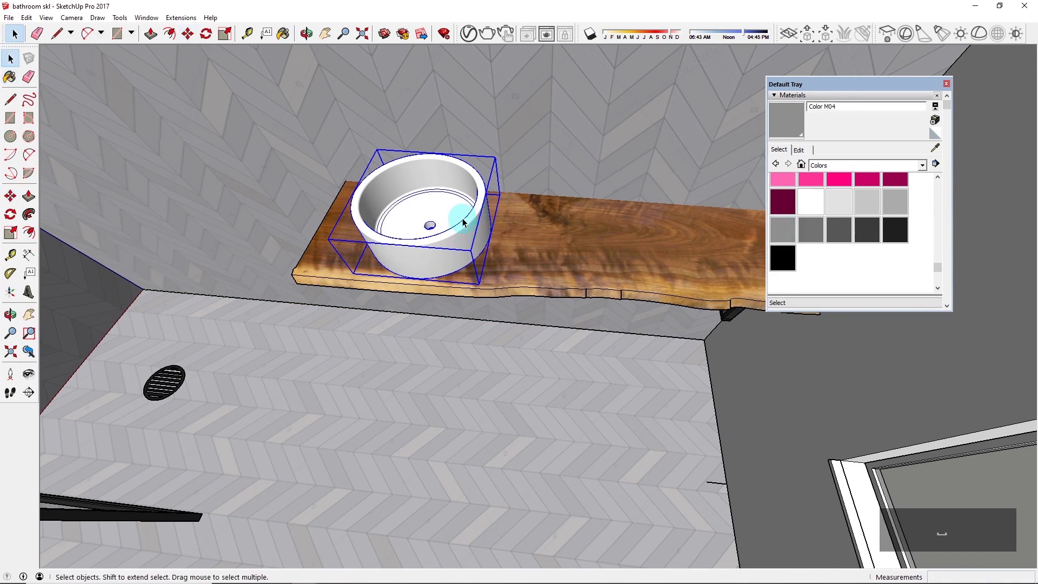
pyautogui.doubleClick(463, 221)
pyautogui.tripleClick(464, 221)
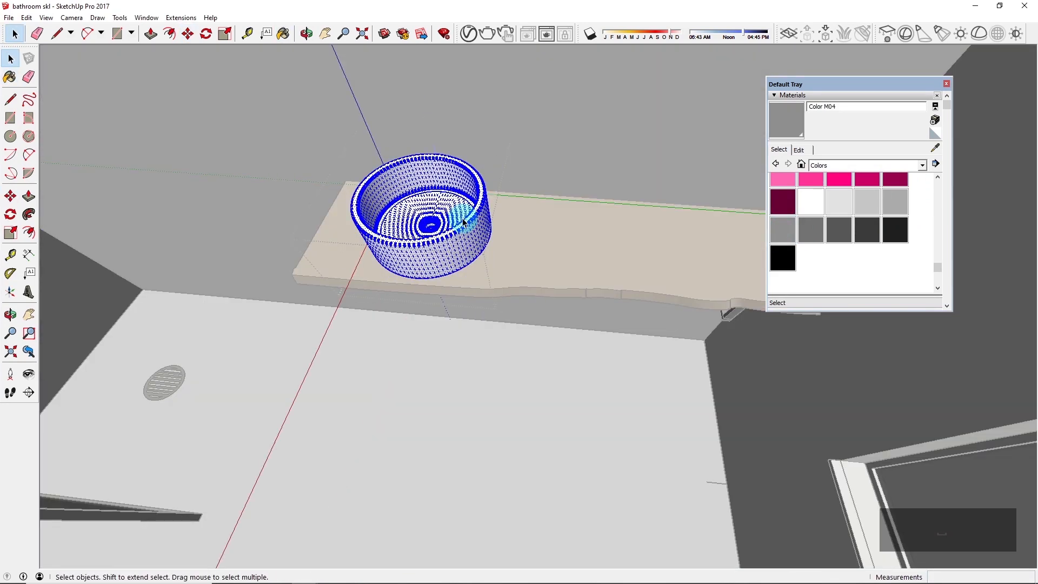
pyautogui.press('b')
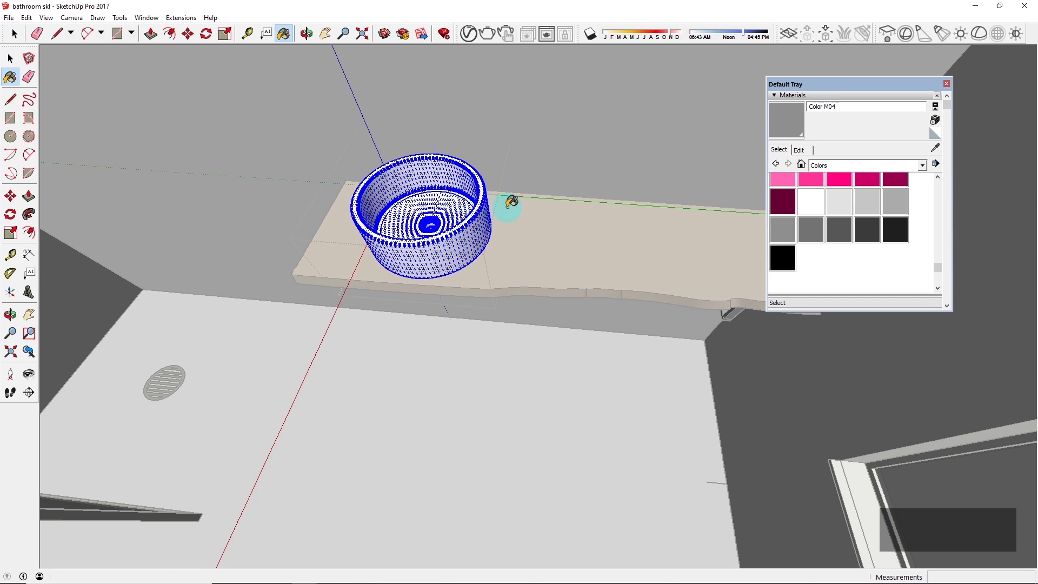
pyautogui.scroll(2, 511, 203)
pyautogui.press('space')
pyautogui.press('Escape')
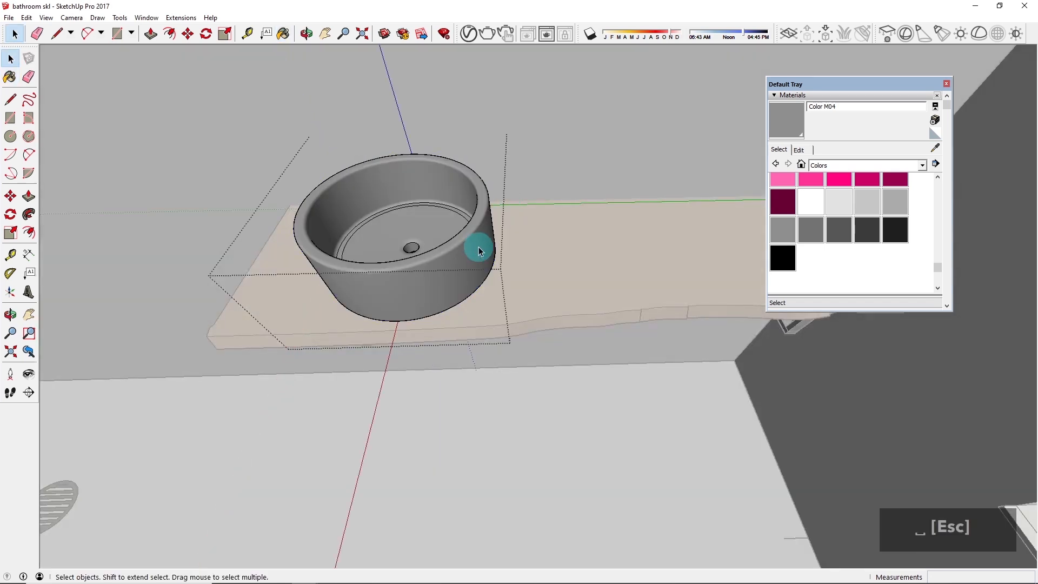
pyautogui.press('Escape')
# Step: Copy the grey sink about 819 mm along the shelf to the end nearest the window
pyautogui.scroll(-3, 508, 238)
pyautogui.moveTo(508, 238); pyautogui.dragTo(476, 209, button='middle')
pyautogui.click(447, 234)
pyautogui.press('m')
pyautogui.click(447, 235)
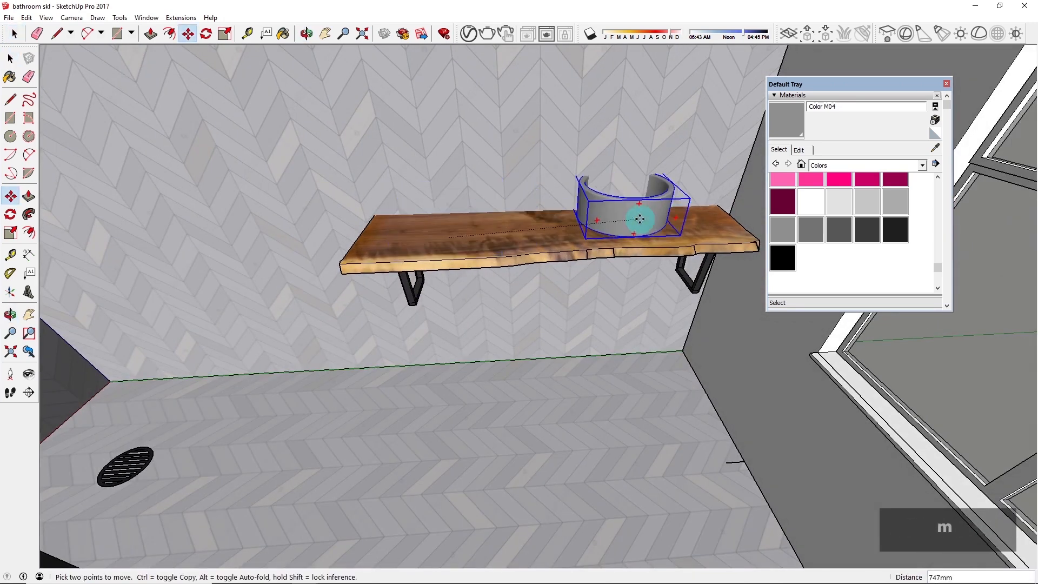
pyautogui.press('ctrl')
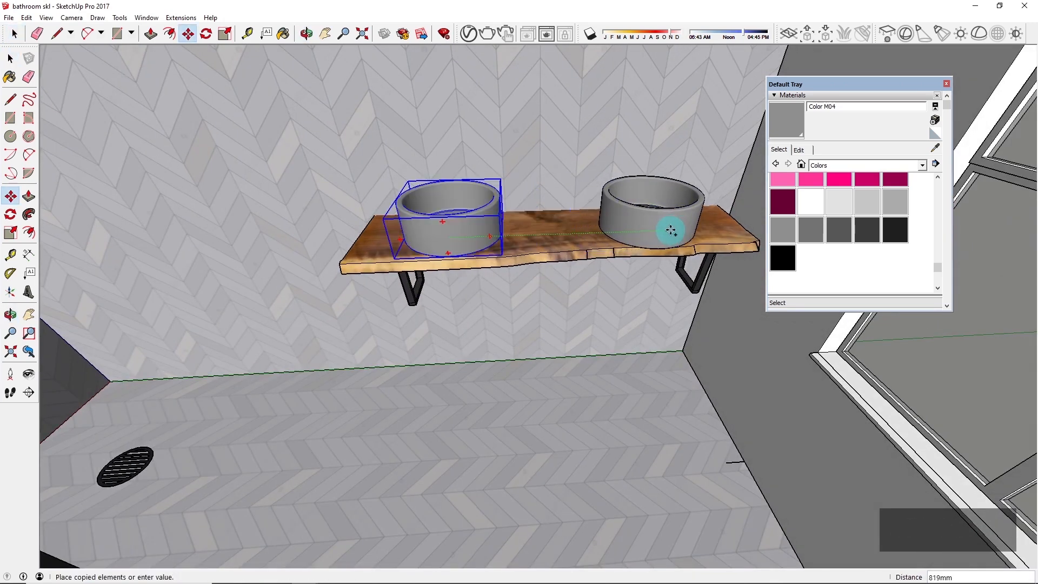
pyautogui.click(670, 230)
pyautogui.moveTo(523, 273); pyautogui.dragTo(562, 269, button='middle')
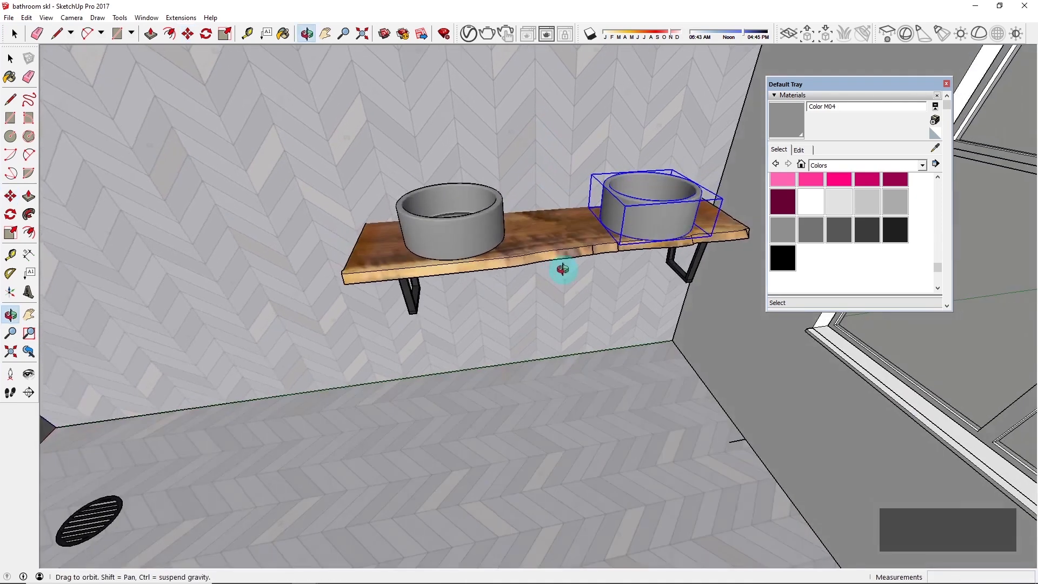
pyautogui.scroll(-3, 562, 270)
pyautogui.click(560, 306)
pyautogui.moveTo(561, 306); pyautogui.dragTo(658, 251, button='middle')
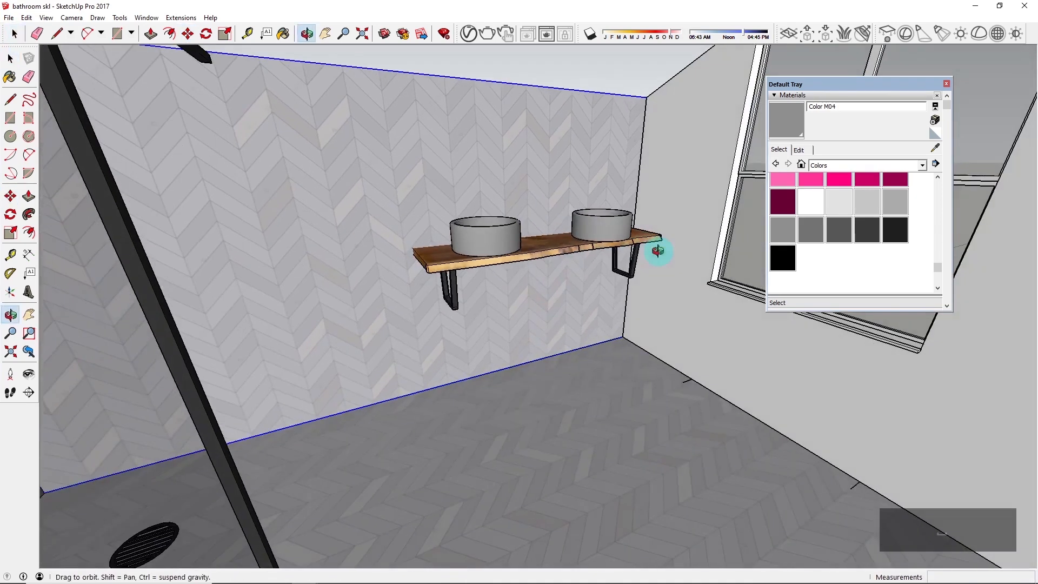
pyautogui.scroll(2, 574, 213)
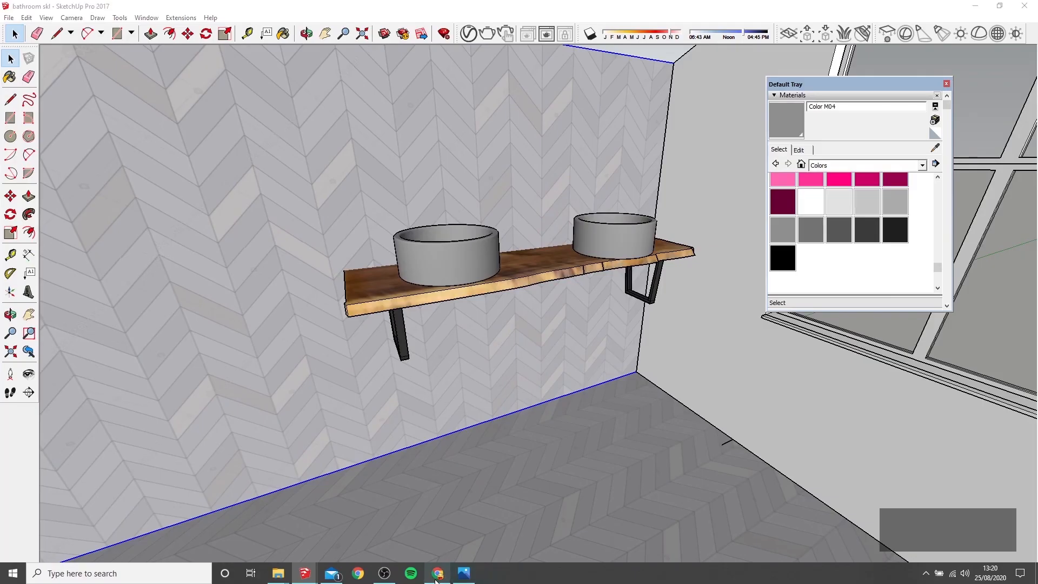
# Step: Switch to Chrome and examine the twin basins, wall taps and round mirrors in the Sussex Master En-Suite photos
pyautogui.click(437, 573)
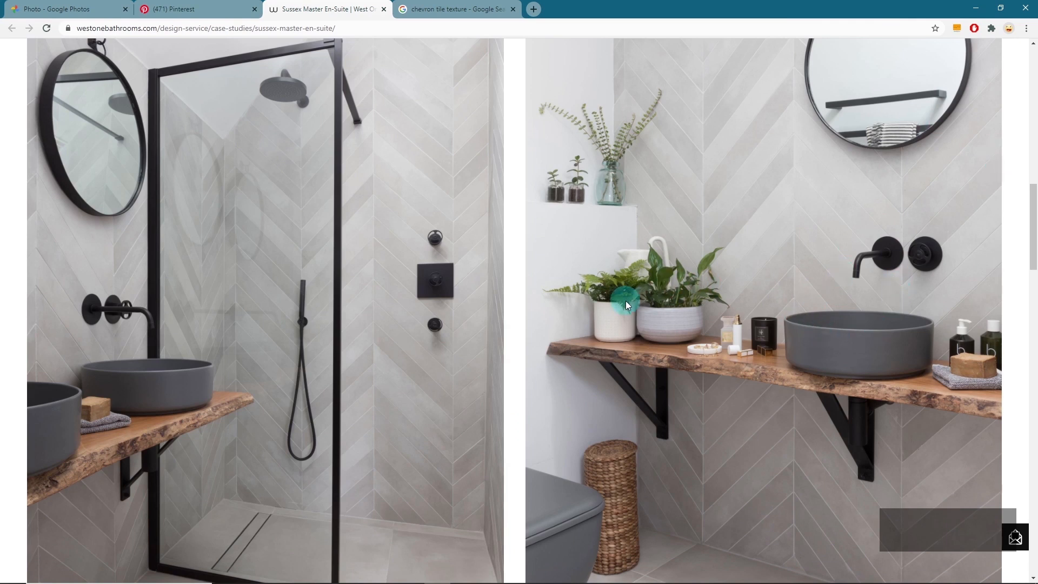
pyautogui.scroll(-12, 263, 294)
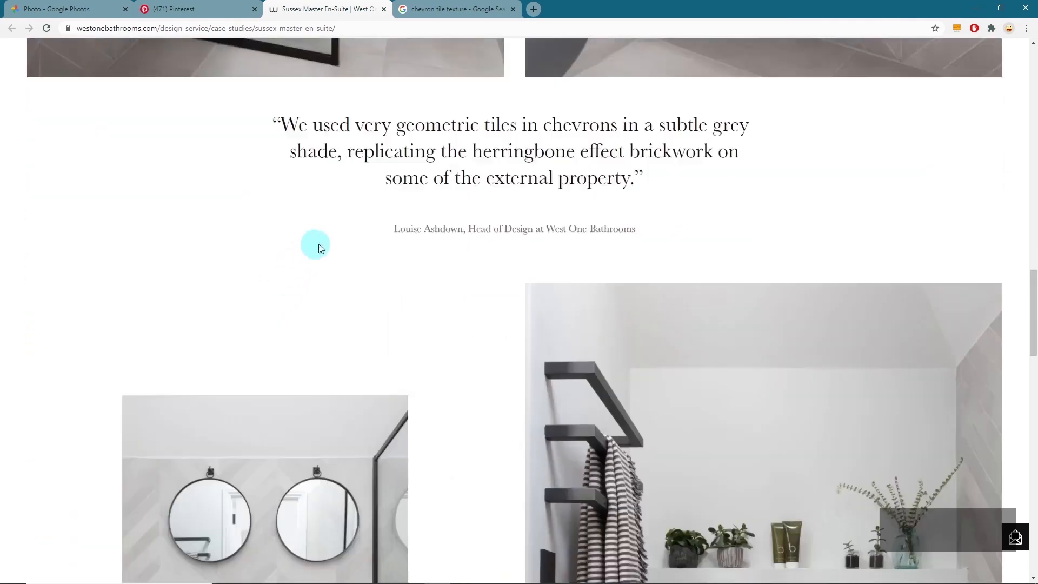
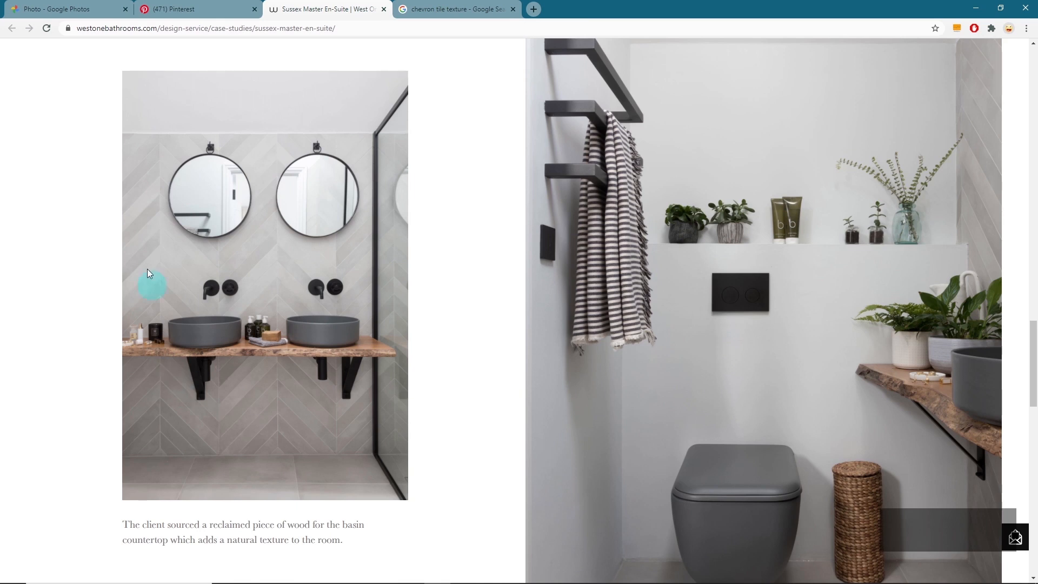
pyautogui.scroll(10, 327, 376)
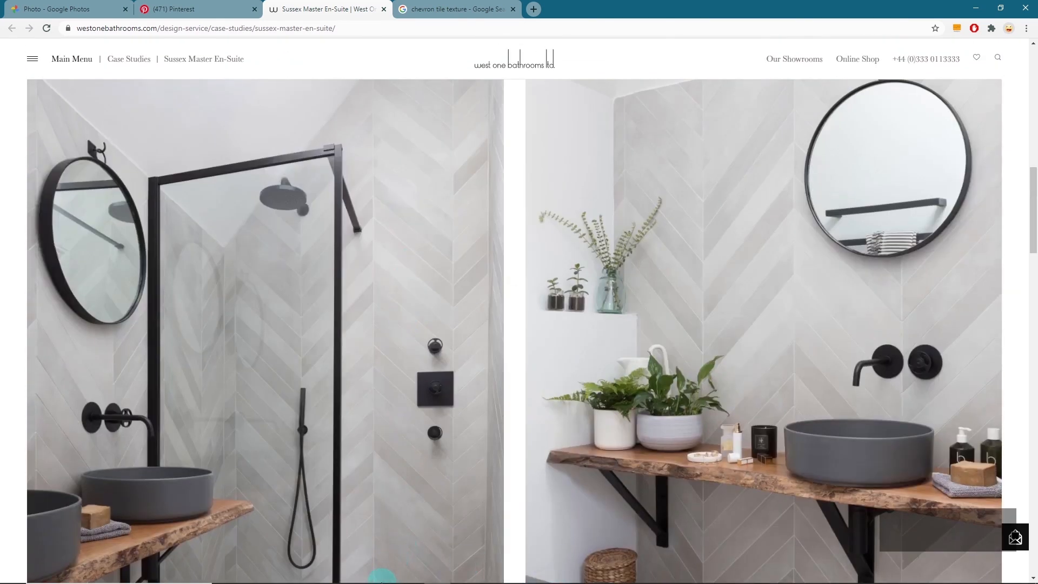
pyautogui.moveTo(378, 578)
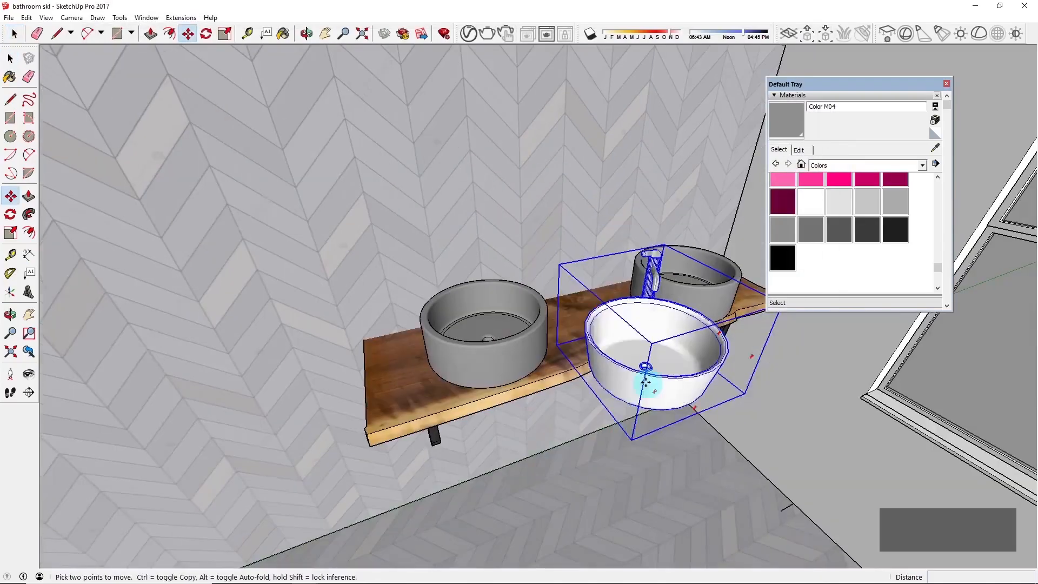
# Step: Remove the built-in tap from the new white round basin model and paint the basin with Color M04
pyautogui.click(387, 290)
pyautogui.press('Delete')
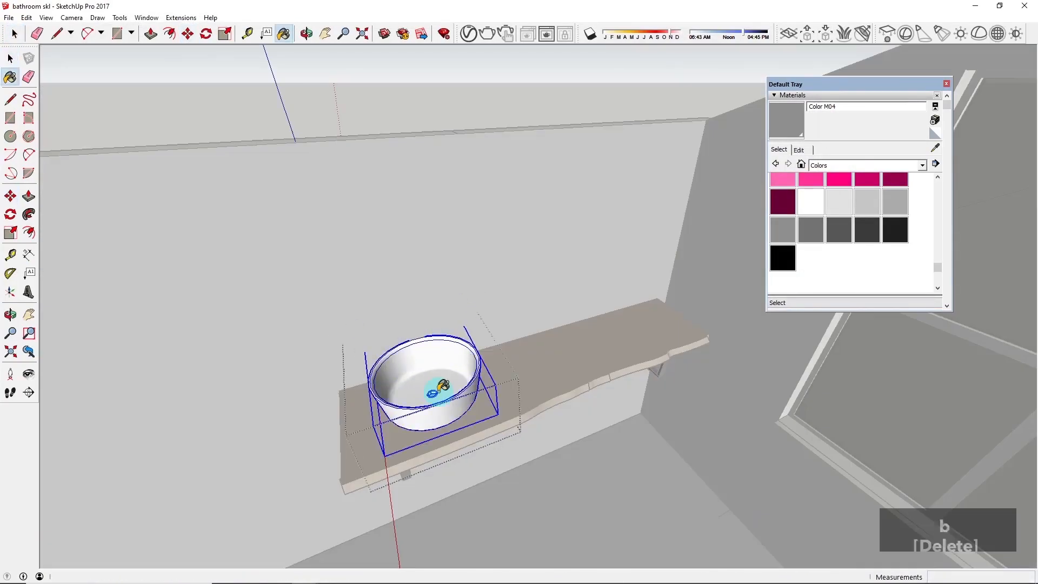
pyautogui.press('Escape')
pyautogui.press('Escape')
pyautogui.press('Escape')
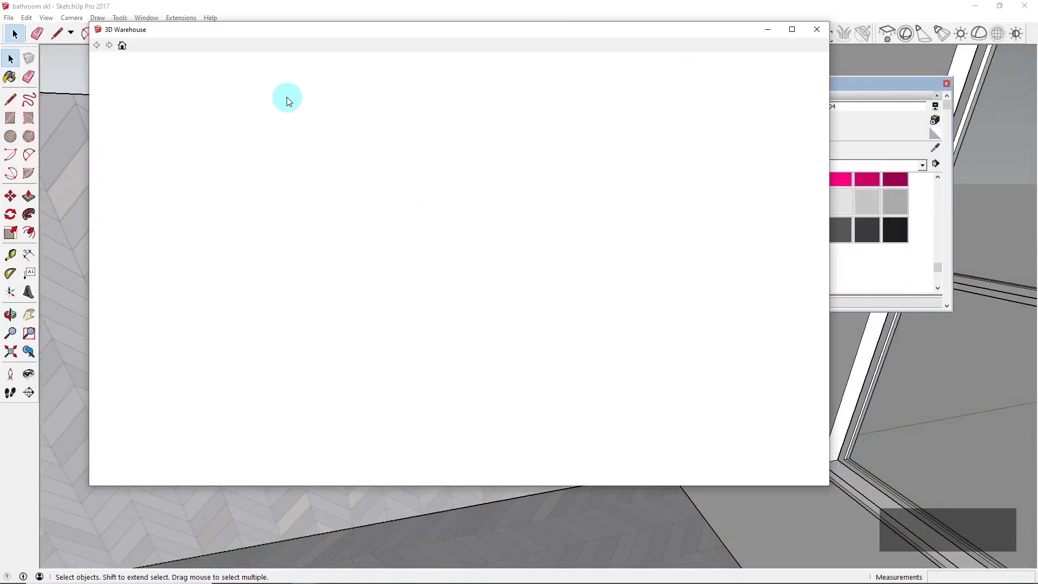
# Step: Search the 3D Warehouse models for "wall tap" and for "tap" to find a wall-mounted basin tap
pyautogui.tripleClick(358, 67)
pyautogui.write('wall tap')
pyautogui.press('Return')
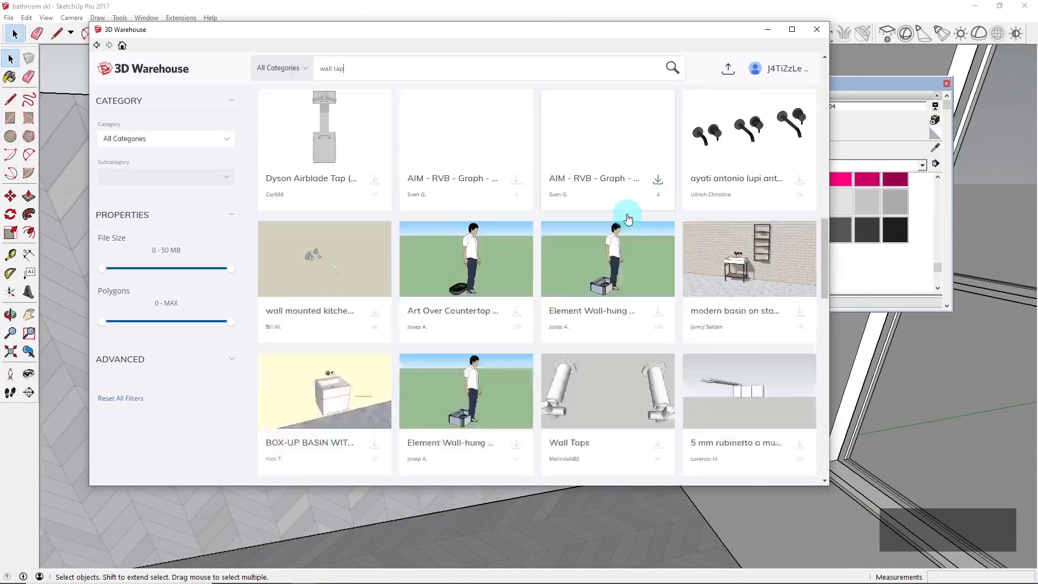
pyautogui.tripleClick(308, 66)
pyautogui.write('tap')
pyautogui.press('Return')
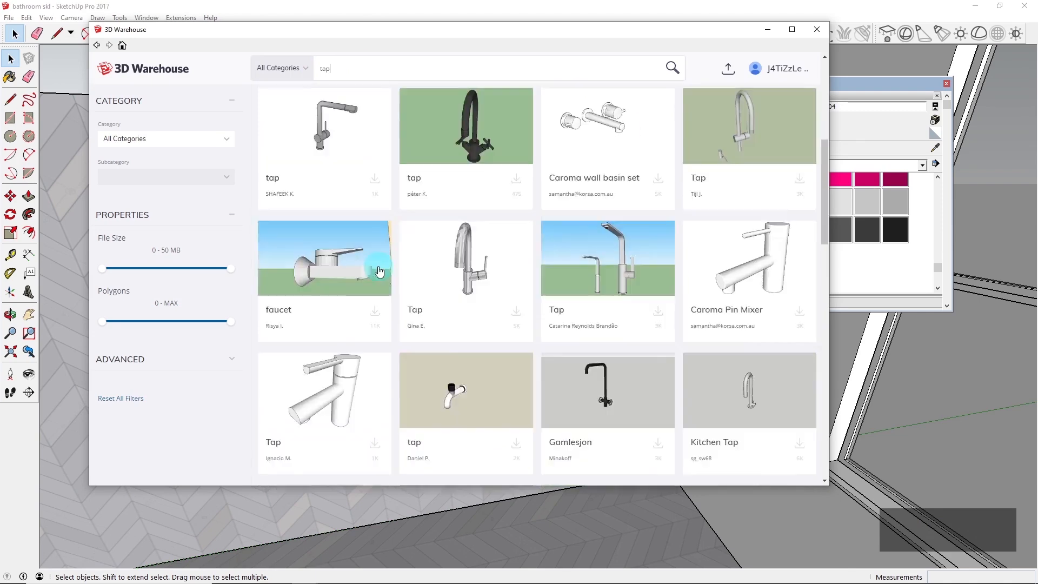
pyautogui.scroll(-8, 380, 258)
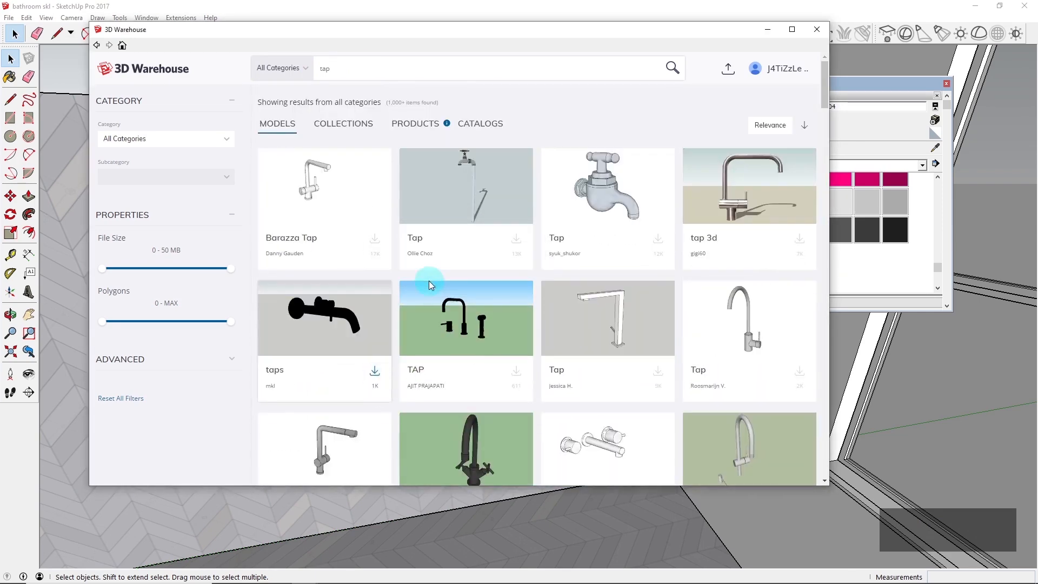
pyautogui.click(429, 282)
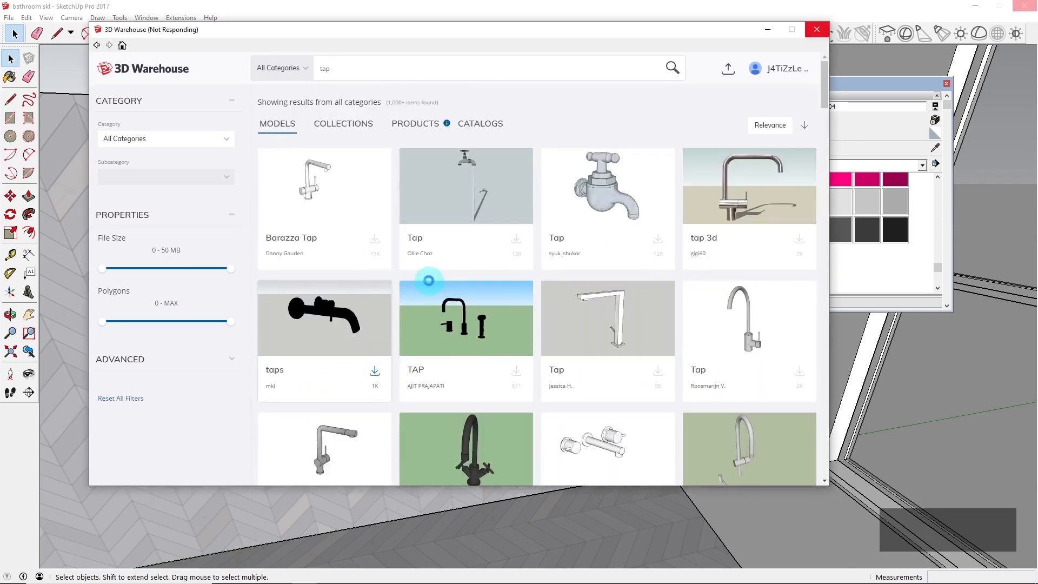
# Step: Place the wall-mounted spout and lever mixer set on the tiled wall above the basin farther from the window
pyautogui.moveTo(513, 274); pyautogui.dragTo(303, 206, button='middle')
pyautogui.click(451, 329)
pyautogui.click(303, 206)
pyautogui.press('space')
# Step: Open the tap set for editing and paint the spout parts with the chrome2 material
pyautogui.click(505, 348)
pyautogui.moveTo(505, 347); pyautogui.dragTo(459, 264, button='middle')
pyautogui.click(460, 263)
pyautogui.doubleClick(460, 264)
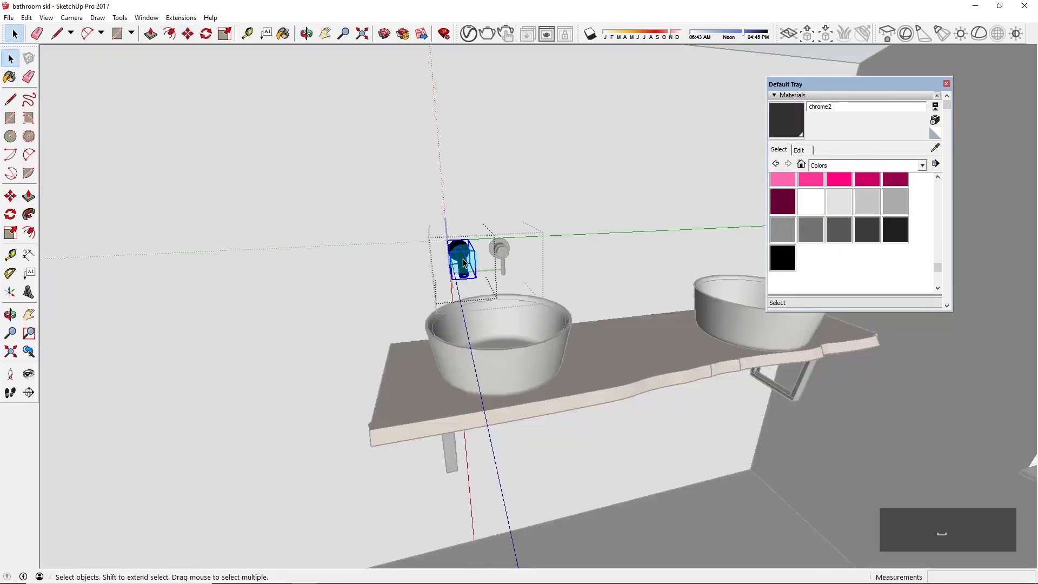
pyautogui.tripleClick(463, 258)
pyautogui.press('b')
pyautogui.scroll(4, 470, 258)
pyautogui.click(482, 260)
pyautogui.press('space')
pyautogui.moveTo(481, 260); pyautogui.dragTo(516, 269, button='middle')
pyautogui.tripleClick(445, 271)
pyautogui.press('Escape')
pyautogui.press('Escape')
# Step: Paint the lever mixer and its round wall plate with the chrome2 material
pyautogui.moveTo(591, 264); pyautogui.dragTo(521, 282, button='middle')
pyautogui.tripleClick(521, 283)
pyautogui.press('b')
pyautogui.press('space')
pyautogui.press('Escape')
pyautogui.tripleClick(484, 239)
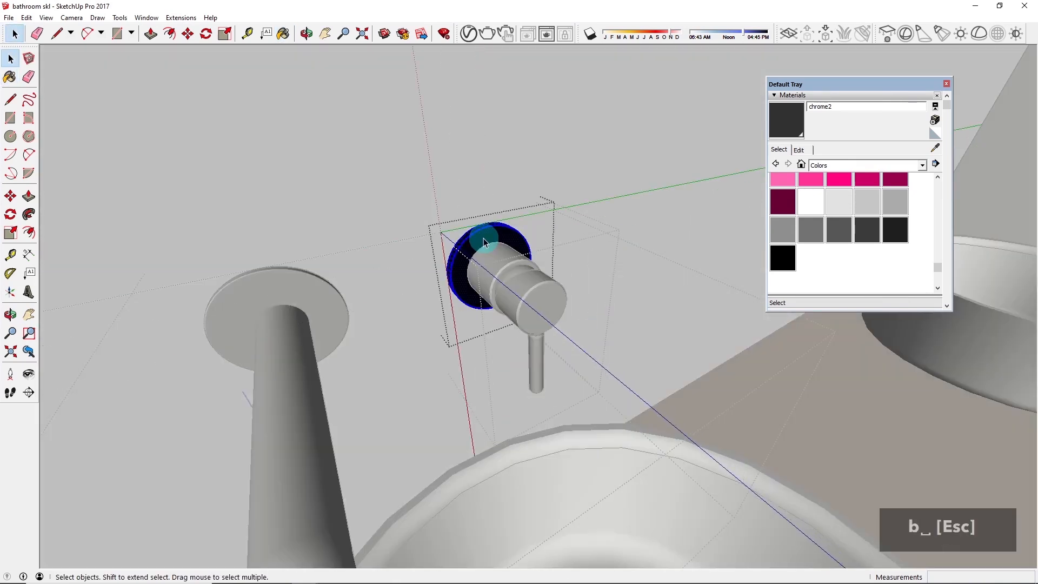
pyautogui.press('b')
pyautogui.click(494, 236)
pyautogui.moveTo(497, 231); pyautogui.dragTo(559, 427, button='middle')
pyautogui.click(559, 427)
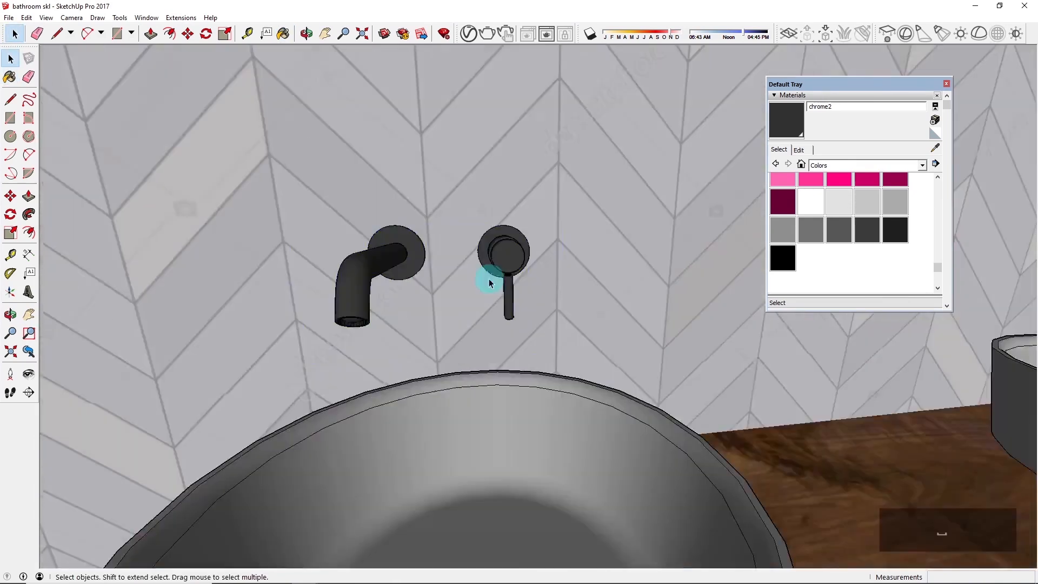
# Step: Reposition the tap set above the first basin and delete the basin at the window end of the shelf
pyautogui.press('m')
pyautogui.click(467, 219)
pyautogui.scroll(-3, 476, 243)
pyautogui.press('space')
pyautogui.click(684, 349)
pyautogui.press('Delete')
# Step: Copy the first basin and its tap set along the shelf to the window end
pyautogui.press('m')
pyautogui.click(493, 334)
pyautogui.moveTo(546, 313); pyautogui.dragTo(498, 208, button='middle')
# Step: Select the first basin with its tap set and move them together along the shelf towards the window
pyautogui.click(461, 286)
pyautogui.keyDown('shift'); pyautogui.click(741, 294); pyautogui.keyUp('shift')
pyautogui.keyDown('shift'); pyautogui.click(445, 332); pyautogui.keyUp('shift')
pyautogui.press('m')
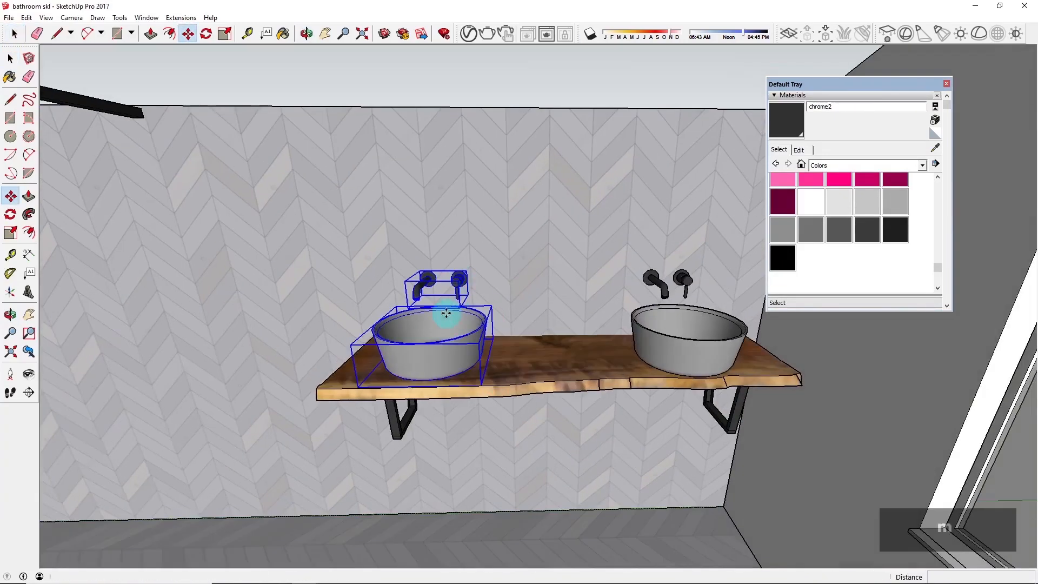
pyautogui.moveTo(445, 313); pyautogui.dragTo(481, 313)
# Step: Select both basins, both tap sets and the bracketed shelf and move them together along the vertical axis
pyautogui.press('space')
pyautogui.click(688, 335)
pyautogui.keyDown('shift'); pyautogui.click(662, 274); pyautogui.keyUp('shift')
pyautogui.keyDown('shift'); pyautogui.click(443, 346); pyautogui.keyUp('shift')
pyautogui.press('m')
pyautogui.moveTo(537, 384); pyautogui.dragTo(594, 346, button='middle')
pyautogui.press('space')
pyautogui.click(508, 332)
pyautogui.press('m')
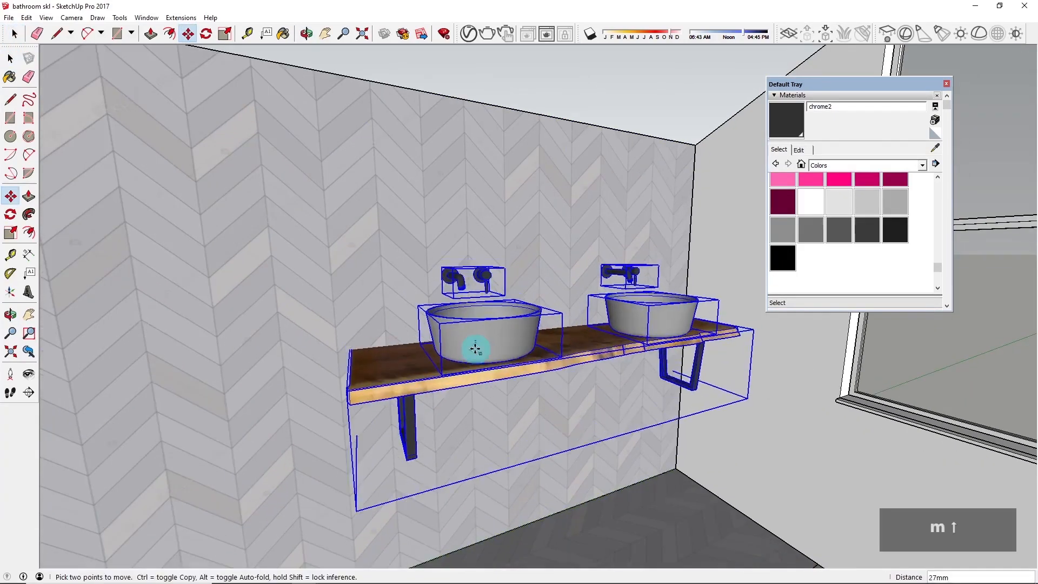
# Step: Search 3D Warehouse for "round mirror" and bring a black-framed round mirror into the scene near the first basin
pyautogui.moveTo(475, 347); pyautogui.dragTo(346, 324, button='middle')
pyautogui.write('round mirror')
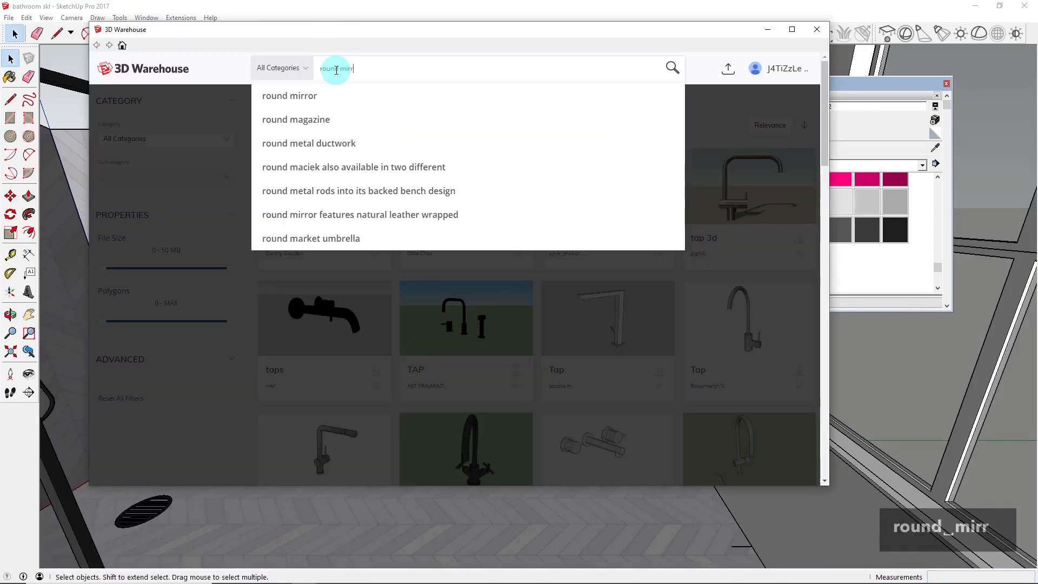
pyautogui.press('Return')
pyautogui.click(375, 239)
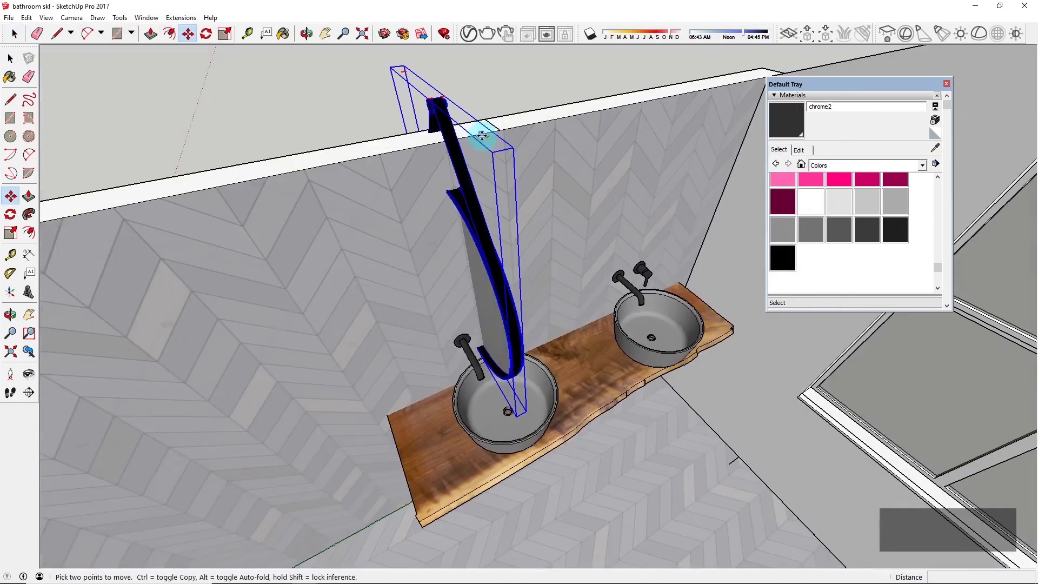
# Step: Place the round mirror on the wall near the first basin and scale it down to suit the basin
pyautogui.click(481, 135)
pyautogui.click(440, 116)
pyautogui.press('s')
pyautogui.moveTo(324, 117); pyautogui.dragTo(385, 204)
pyautogui.moveTo(488, 261); pyautogui.dragTo(443, 216, button='middle')
pyautogui.moveTo(551, 278); pyautogui.dragTo(511, 227)
pyautogui.scroll(-2, 514, 221)
# Step: Move the round mirror onto the chevron-tiled wall and centre it above the first basin's taps
pyautogui.press('m')
pyautogui.moveTo(492, 141); pyautogui.dragTo(472, 158, button='middle')
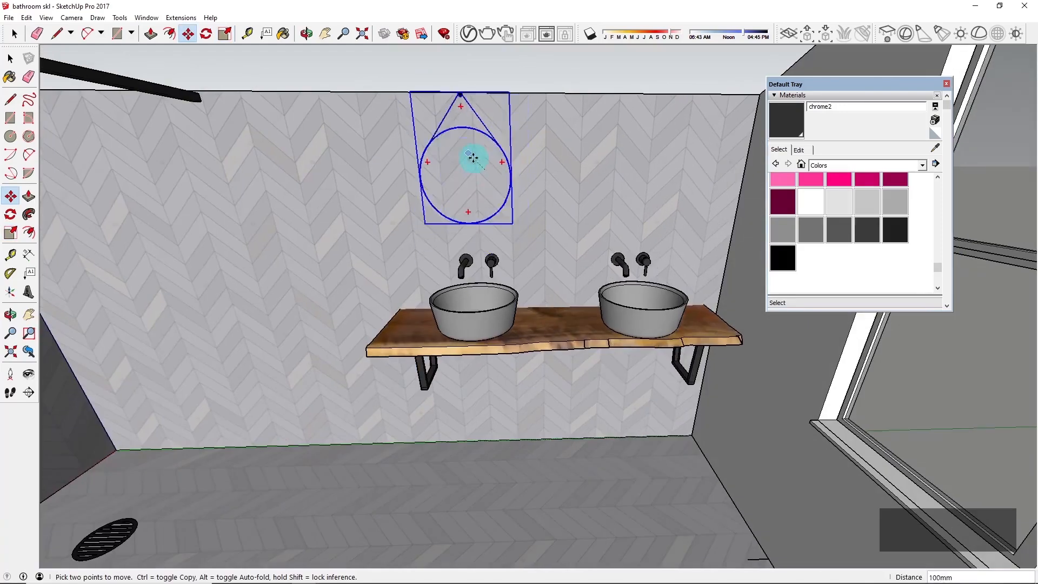
pyautogui.scroll(3, 466, 135)
pyautogui.click(477, 139)
pyautogui.press('Left')
pyautogui.click(470, 462)
pyautogui.moveTo(470, 462); pyautogui.dragTo(601, 131, button='middle')
pyautogui.click(463, 243)
pyautogui.press('Left')
pyautogui.press('Right')
pyautogui.click(542, 222)
# Step: Copy the round mirror along the wall to hang above the second basin
pyautogui.press('space')
pyautogui.press('m')
pyautogui.press('ctrl')
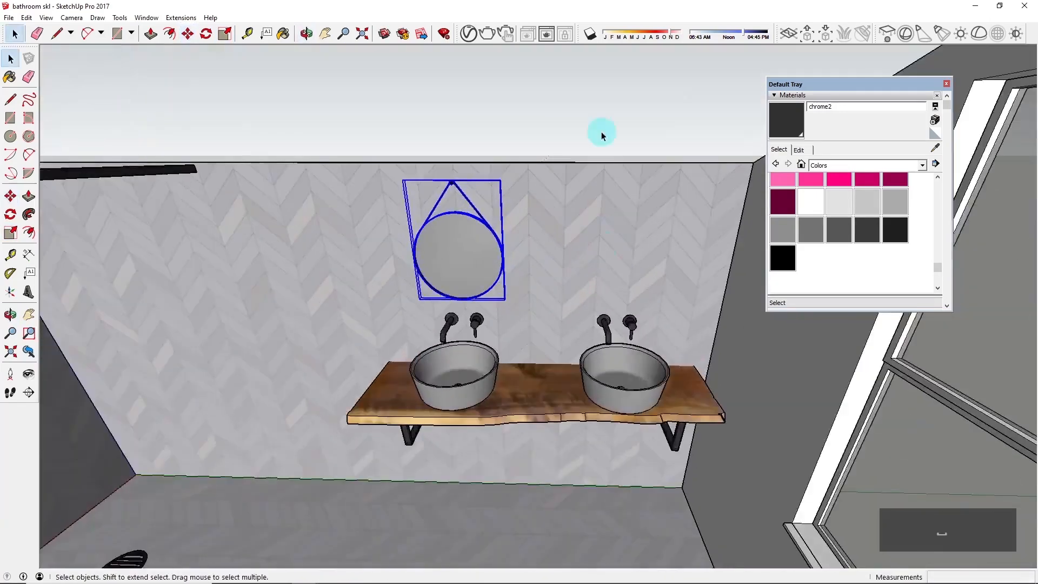
pyautogui.click(468, 270)
pyautogui.click(641, 272)
pyautogui.press('space')
# Step: Draw a small circle on the shelf's underside beneath the first basin and extrude it downward into a dark waste pipe
pyautogui.moveTo(641, 271); pyautogui.dragTo(521, 229, button='middle')
pyautogui.scroll(3, 520, 225)
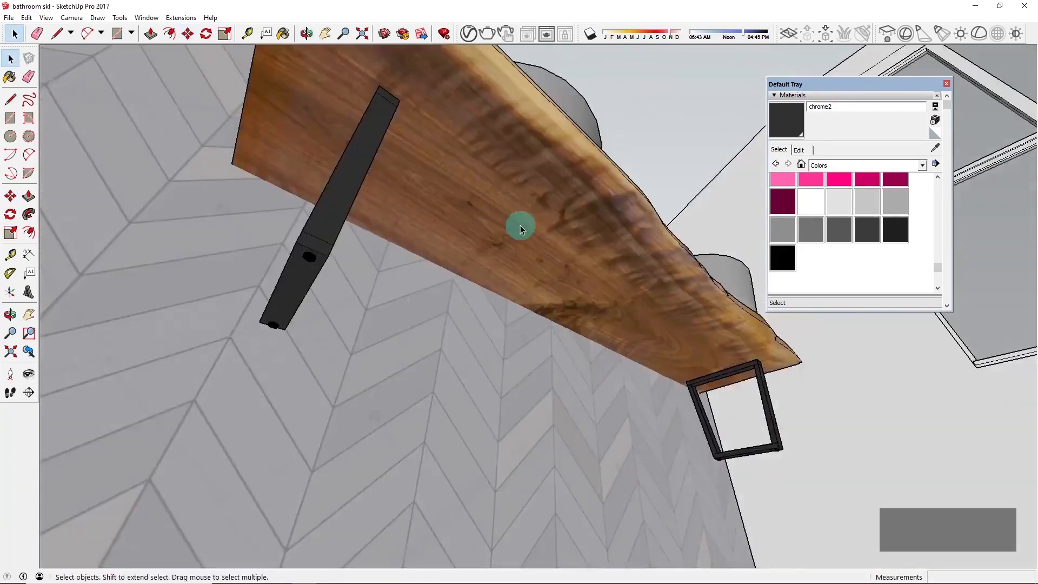
pyautogui.press('c')
pyautogui.click(500, 199)
pyautogui.click(512, 186)
pyautogui.press('p')
pyautogui.click(500, 198)
pyautogui.click(491, 315)
pyautogui.press('b')
pyautogui.press('space')
pyautogui.moveTo(491, 315); pyautogui.dragTo(507, 306, button='middle')
# Step: Add a horizontal pipe section running from the vertical waste pipe back to the wall
pyautogui.press('m')
pyautogui.press('ctrl')
pyautogui.moveTo(486, 378)
pyautogui.mouseDown(button='middle')
pyautogui.moveTo(373, 331)
pyautogui.moveTo(556, 329)
pyautogui.moveTo(382, 336)
pyautogui.mouseUp(button='middle')
pyautogui.press('space')
pyautogui.press('Escape')
pyautogui.scroll(3, 382, 335)
pyautogui.press('m')
pyautogui.moveTo(334, 422); pyautogui.dragTo(294, 401, button='middle')
pyautogui.press('p')
pyautogui.press('space')
pyautogui.scroll(-5, 384, 342)
# Step: Copy the waste pipe along the shelf to sit beneath the second basin
pyautogui.press('m')
pyautogui.moveTo(384, 343); pyautogui.dragTo(366, 271, button='middle')
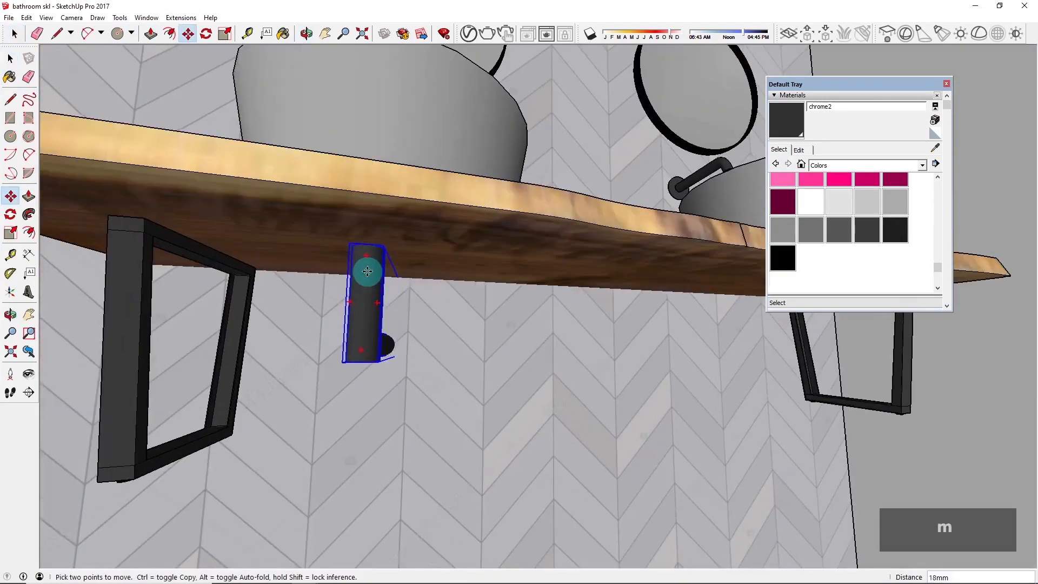
pyautogui.click(366, 271)
pyautogui.press('ctrl')
pyautogui.click(649, 290)
pyautogui.press('space')
pyautogui.scroll(-5, 648, 289)
pyautogui.moveTo(648, 290); pyautogui.dragTo(502, 346, button='middle')
# Step: Check the mirror, basin and pipe arrangement against the reference photo and review it in the bathroom model
pyautogui.hotkey('alt', 'Tab')
pyautogui.scroll(-10, 474, 431)
pyautogui.click(304, 573)
pyautogui.click(363, 526)
pyautogui.click(468, 186)
pyautogui.keyDown('shift'); pyautogui.click(584, 169); pyautogui.keyUp('shift')
pyautogui.moveTo(584, 168)
pyautogui.mouseDown(button='middle')
pyautogui.moveTo(692, 434)
pyautogui.moveTo(616, 315)
pyautogui.moveTo(584, 63)
pyautogui.moveTo(521, 412)
pyautogui.moveTo(557, 49)
pyautogui.mouseUp(button='middle')
pyautogui.keyDown('shift'); pyautogui.click(616, 315); pyautogui.keyUp('shift')
pyautogui.press('space')
pyautogui.click(585, 67)
pyautogui.moveTo(522, 206); pyautogui.dragTo(627, 243, button='middle')
pyautogui.moveTo(537, 320); pyautogui.dragTo(584, 326, button='middle')
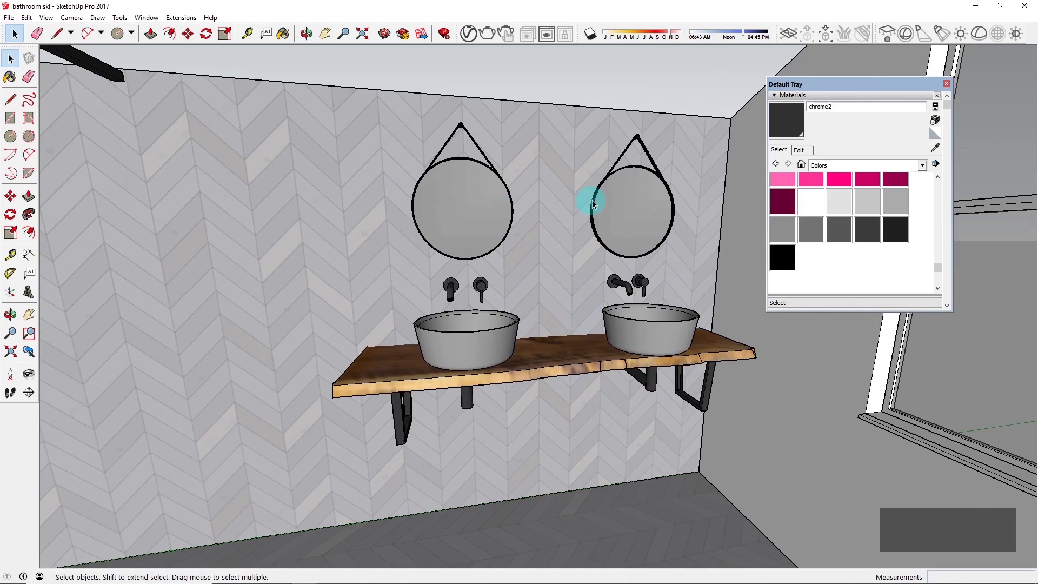
# Step: Examine the basins, taps and shelf underside up close, including the brackets and waste pipes
pyautogui.scroll(2, 463, 317)
pyautogui.moveTo(463, 317); pyautogui.dragTo(431, 439, button='middle')
pyautogui.scroll(5, 436, 379)
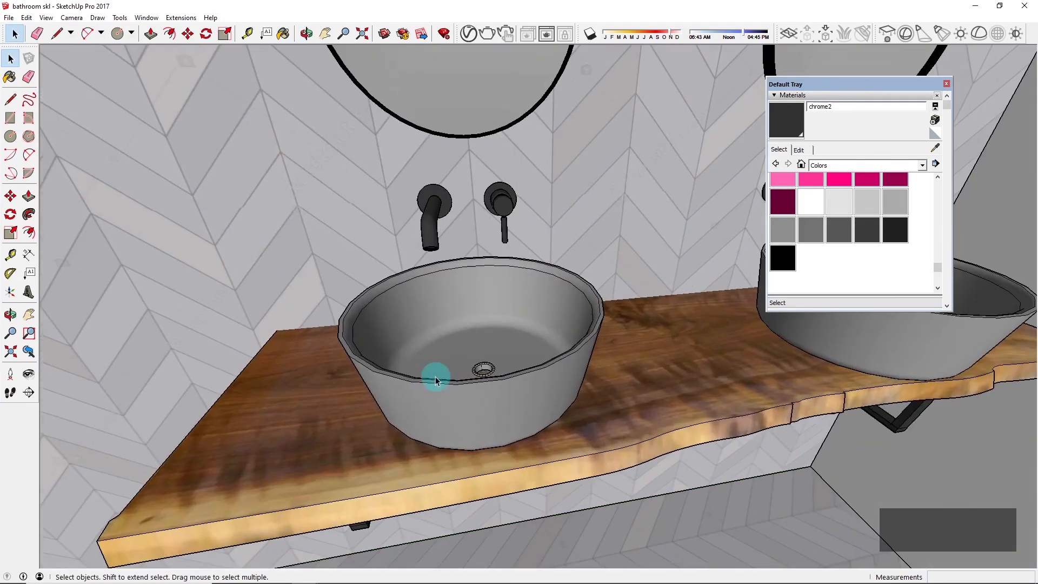
pyautogui.scroll(-3, 482, 266)
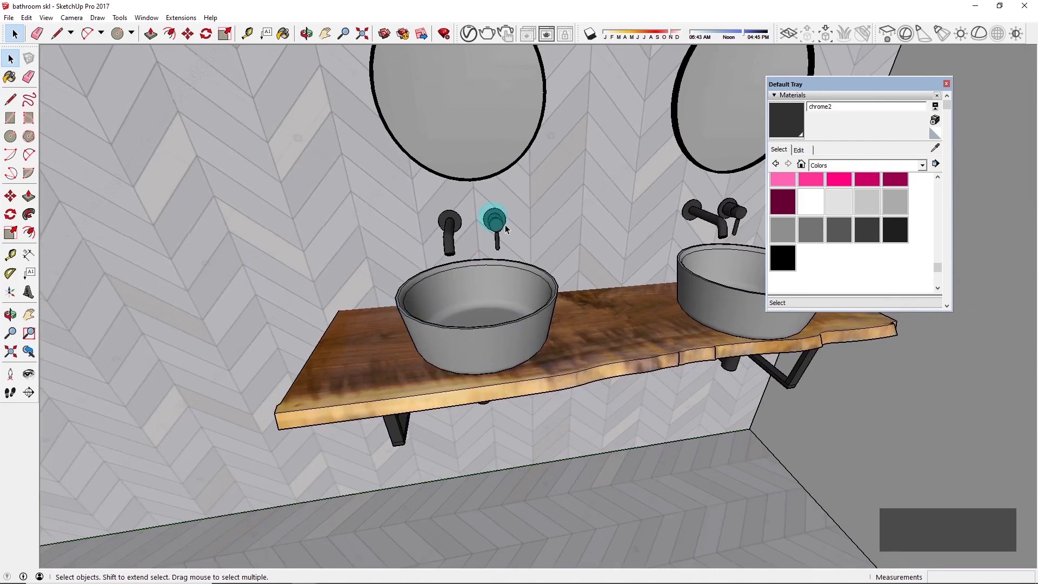
pyautogui.scroll(2, 511, 305)
pyautogui.moveTo(463, 294); pyautogui.dragTo(429, 258, button='middle')
pyautogui.scroll(-6, 498, 339)
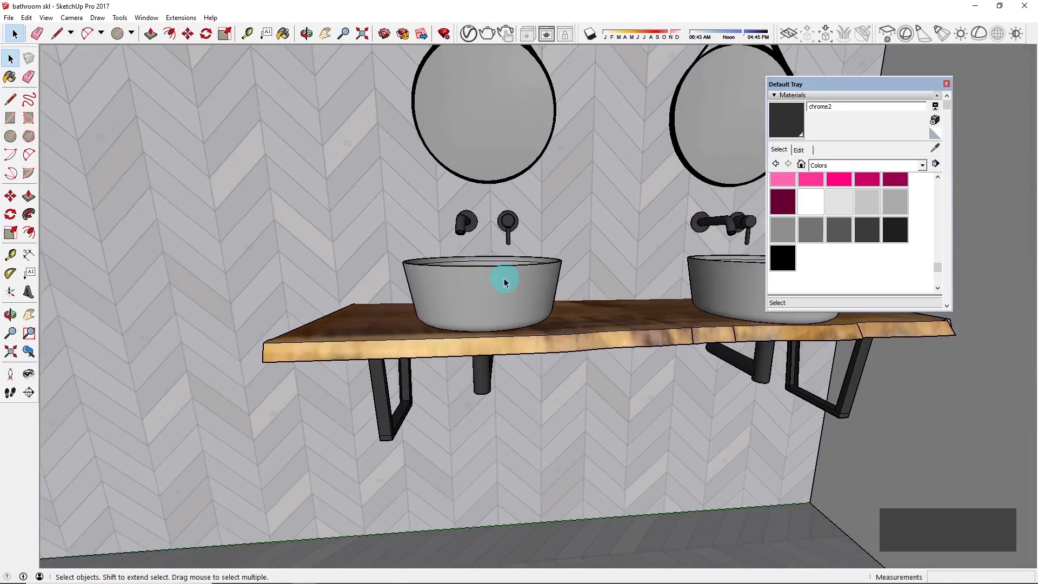
pyautogui.moveTo(393, 210); pyautogui.dragTo(565, 402, button='middle')
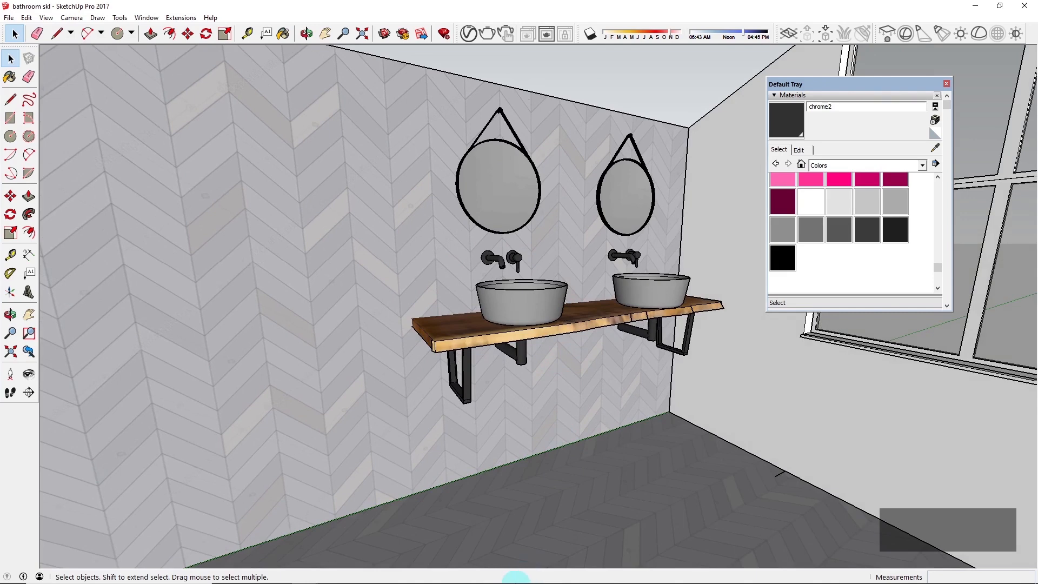
# Step: Switch to Chrome and study the Sussex Master En-Suite photos of the vanity shelf, shower, toilet and towel rails
pyautogui.moveTo(515, 581)
pyautogui.click(444, 579)
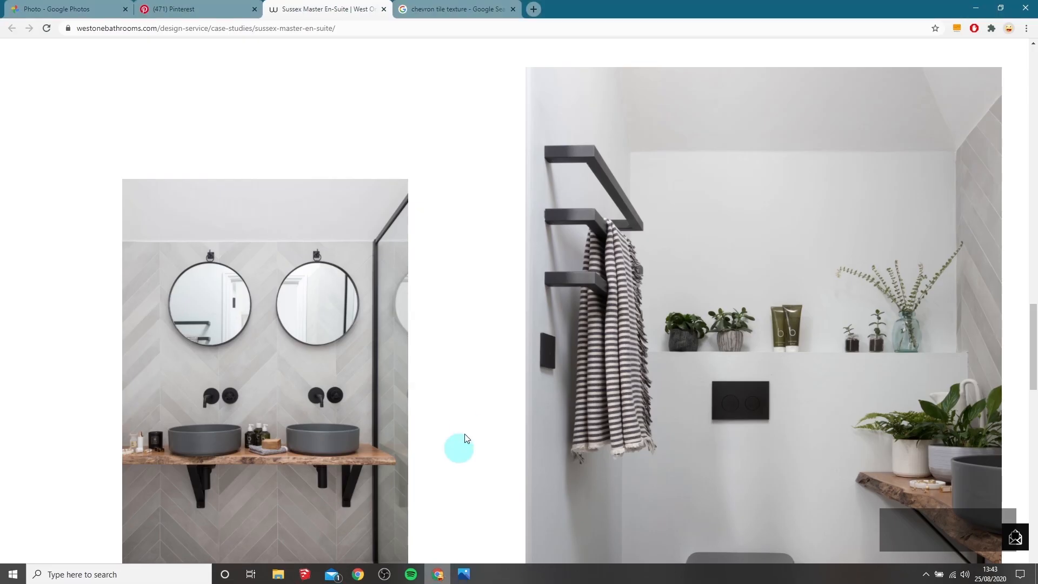
pyautogui.scroll(-4, 309, 288)
pyautogui.scroll(4, 281, 297)
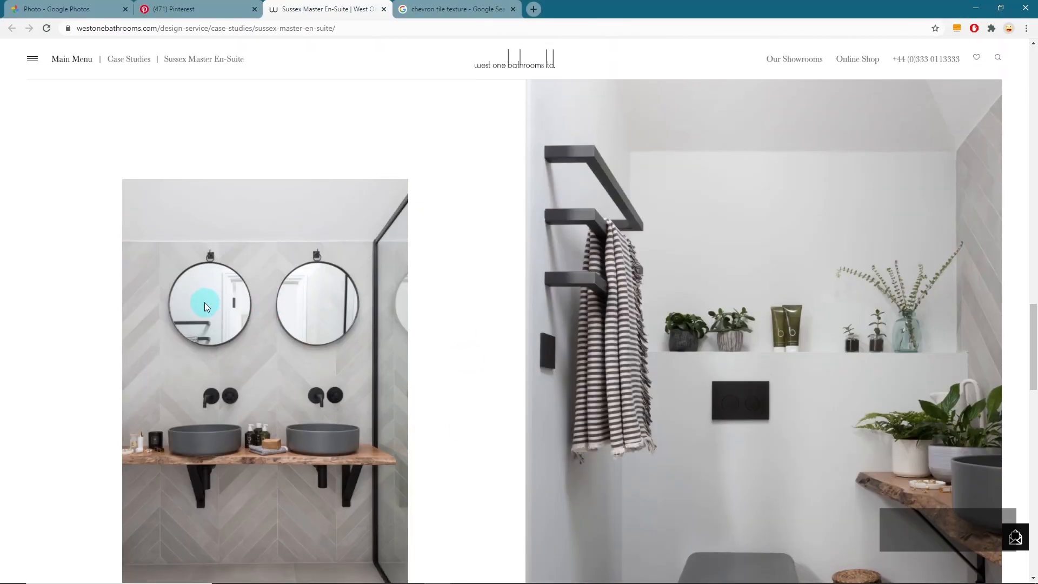
pyautogui.scroll(-2, 209, 297)
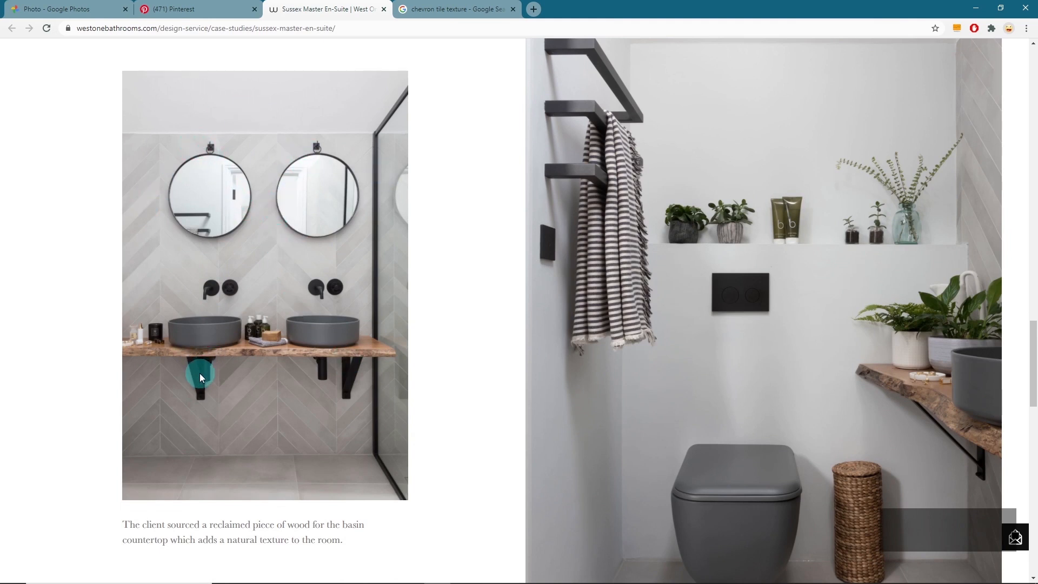
pyautogui.scroll(-12, 886, 367)
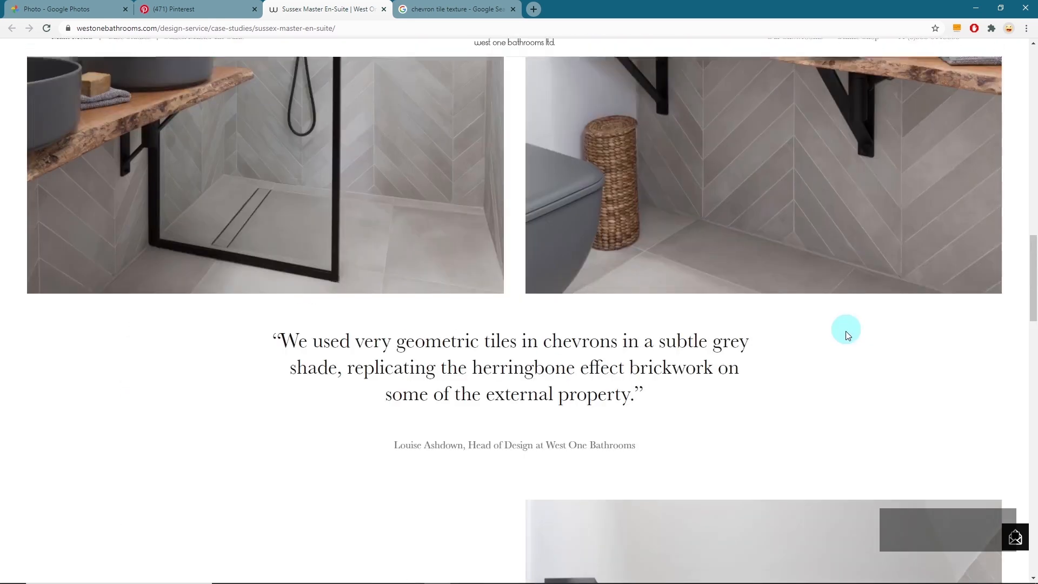
pyautogui.scroll(7, 846, 331)
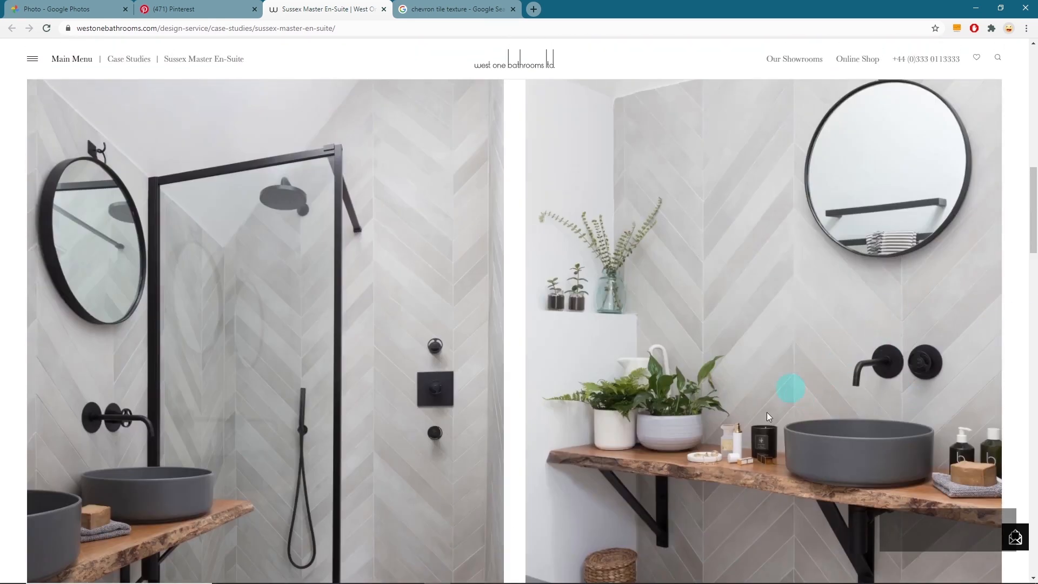
pyautogui.scroll(-4, 270, 412)
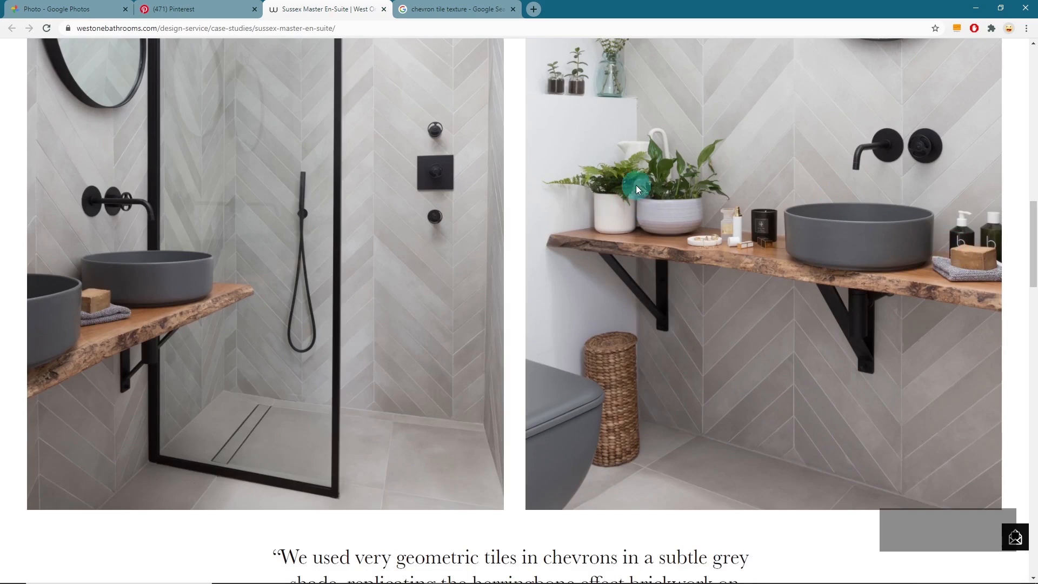
pyautogui.scroll(-14, 506, 255)
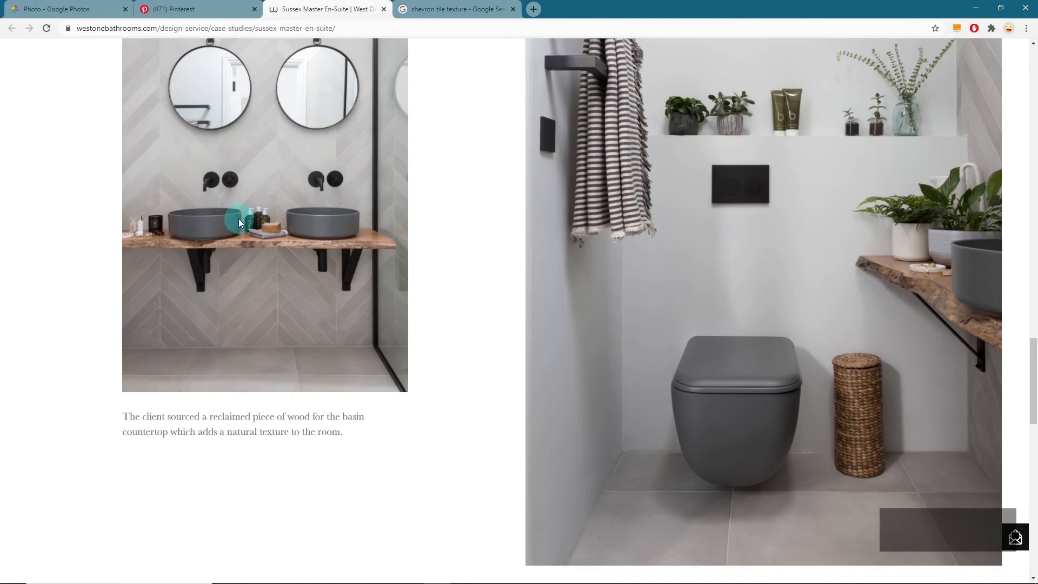
pyautogui.scroll(6, 156, 227)
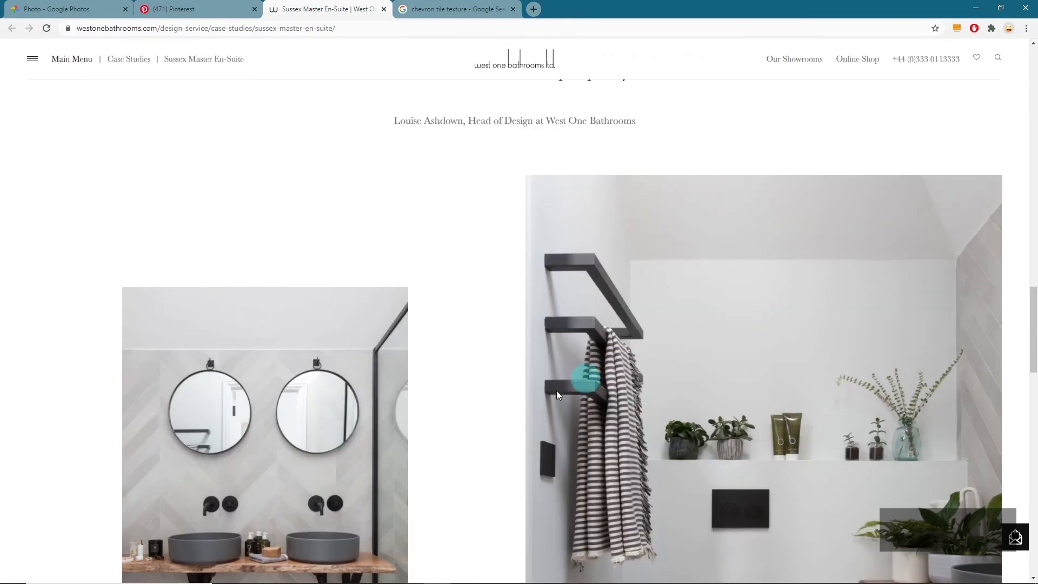
# Step: Return to the bathroom skl model in SketchUp and inspect the finished vanity wall from several angles
pyautogui.moveTo(316, 578)
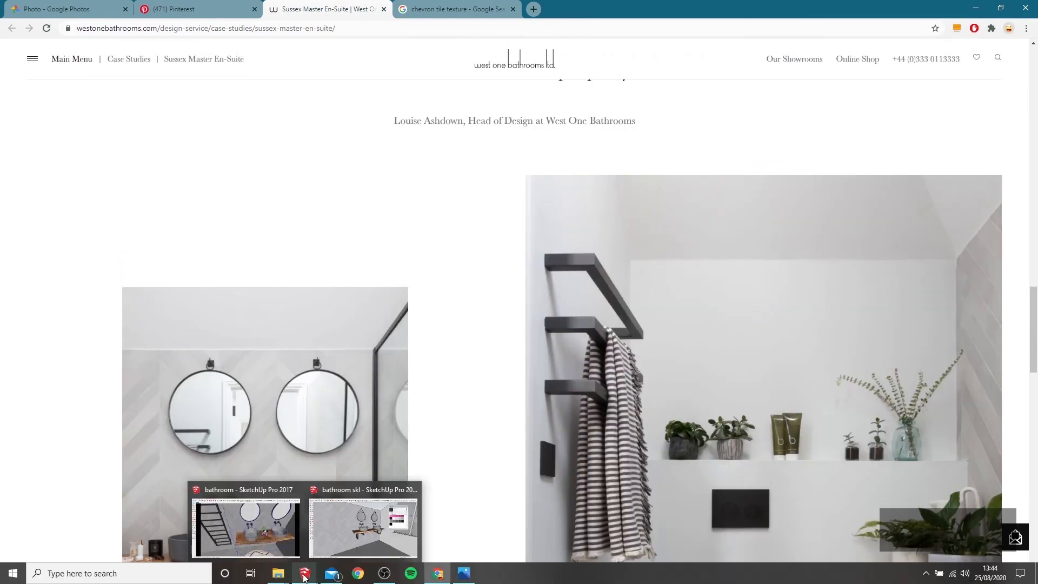
pyautogui.click(355, 531)
pyautogui.moveTo(625, 259); pyautogui.dragTo(590, 267, button='middle')
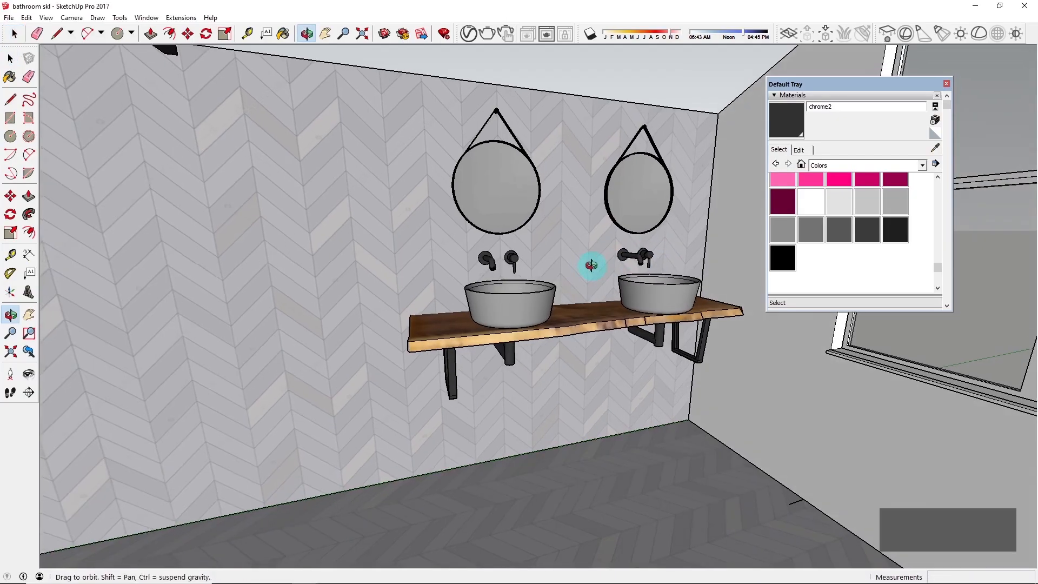
pyautogui.scroll(-3, 590, 267)
pyautogui.moveTo(547, 299); pyautogui.dragTo(671, 308, button='middle')
pyautogui.scroll(-3, 653, 355)
pyautogui.scroll(5, 671, 308)
pyautogui.moveTo(607, 338); pyautogui.dragTo(529, 267, button='middle')
pyautogui.scroll(3, 507, 310)
pyautogui.moveTo(446, 361); pyautogui.dragTo(481, 367, button='middle')
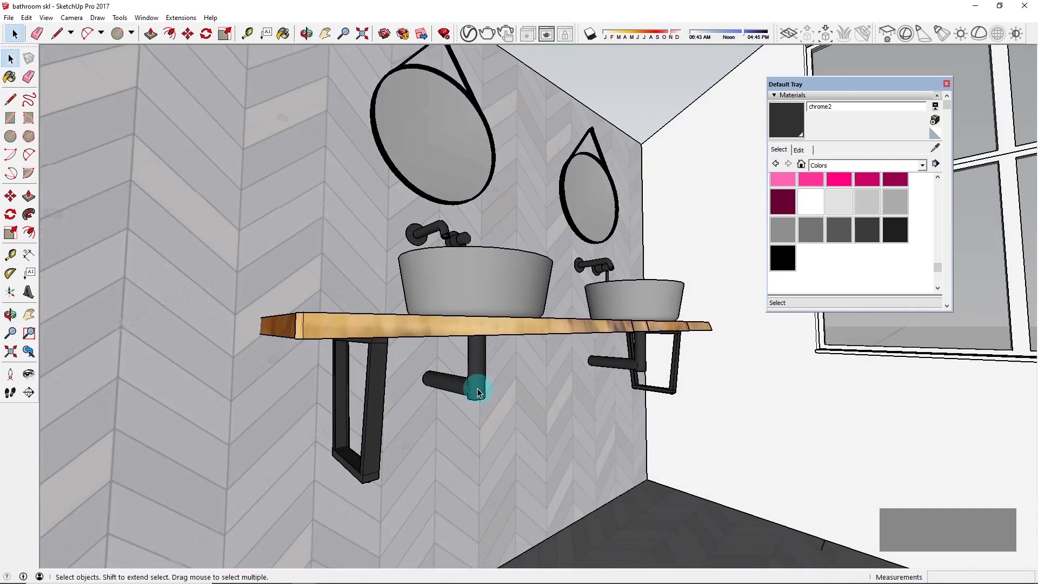
pyautogui.moveTo(657, 353); pyautogui.dragTo(542, 421, button='middle')
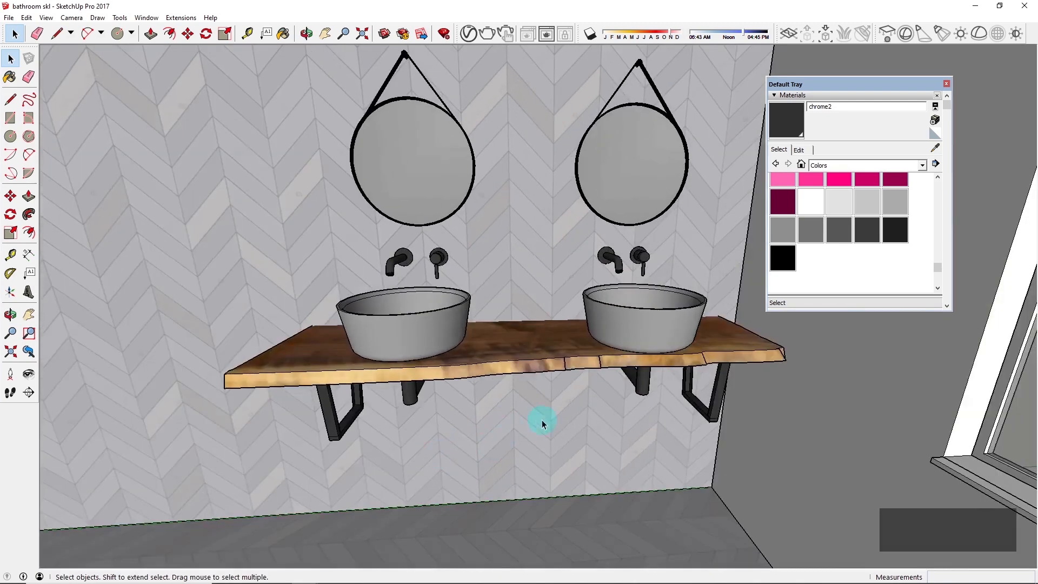
pyautogui.scroll(-3, 543, 420)
pyautogui.moveTo(590, 342); pyautogui.dragTo(527, 435, button='middle')
pyautogui.scroll(3, 648, 330)
pyautogui.moveTo(644, 335); pyautogui.dragTo(708, 229, button='middle')
pyautogui.scroll(-3, 634, 321)
pyautogui.moveTo(640, 417); pyautogui.dragTo(725, 382, button='middle')
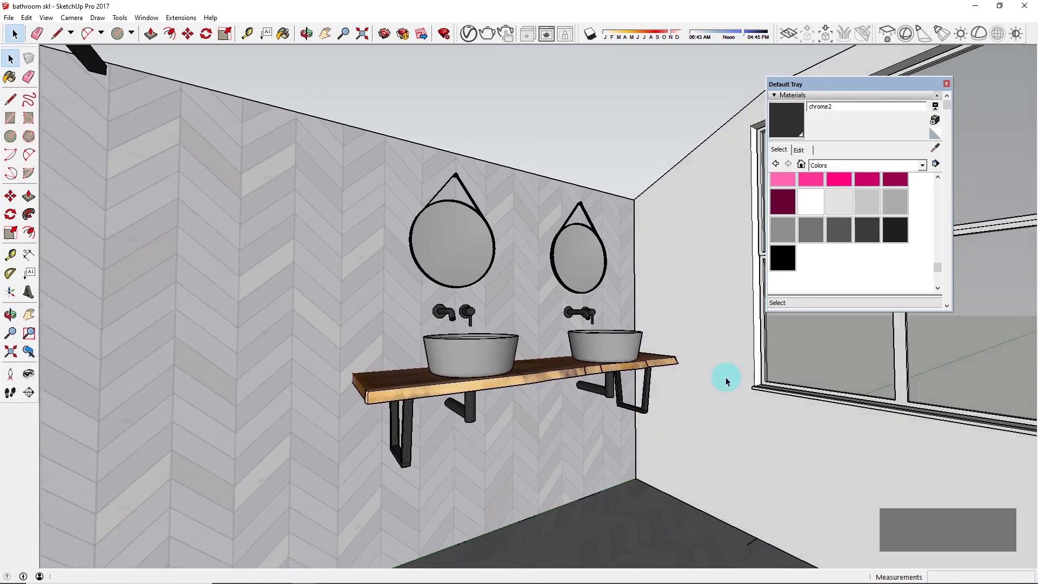
pyautogui.moveTo(644, 346); pyautogui.dragTo(762, 419, button='middle')
pyautogui.moveTo(822, 391); pyautogui.dragTo(575, 249, button='middle')
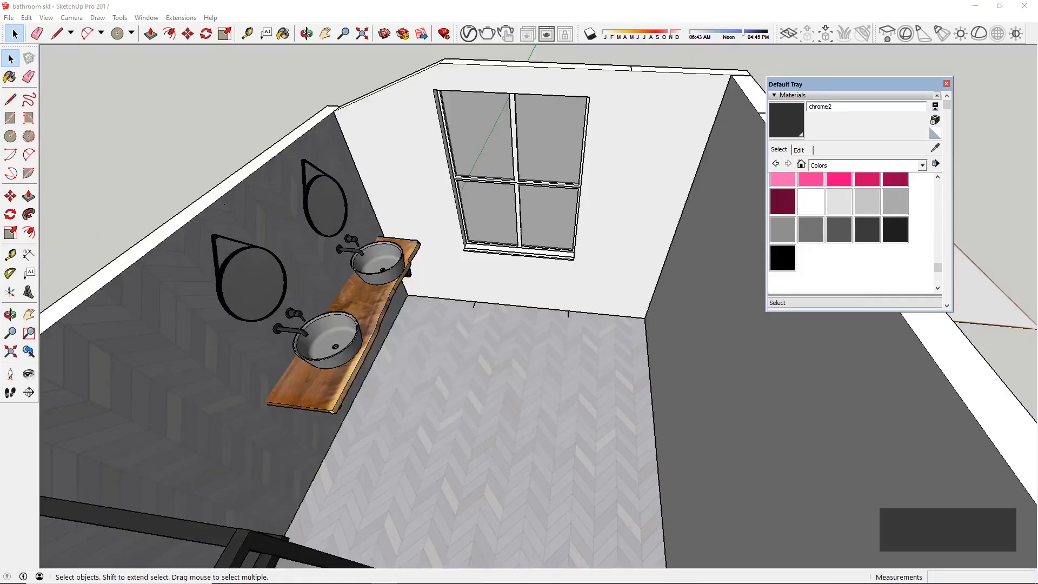
# Step: Search 3D Warehouse for "toilet" models
pyautogui.moveTo(428, 319); pyautogui.dragTo(482, 283, button='middle')
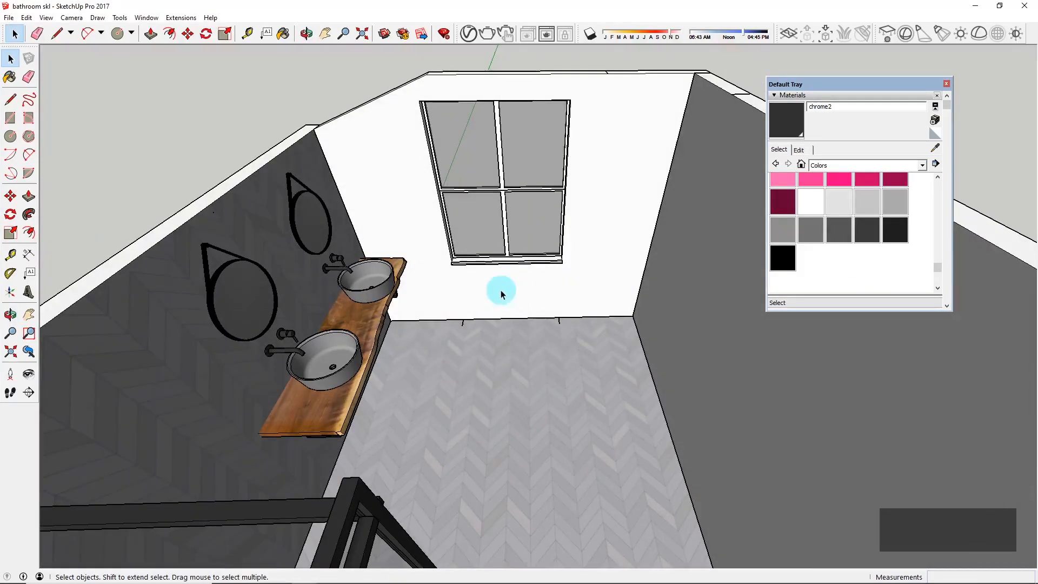
pyautogui.moveTo(351, 254); pyautogui.dragTo(557, 378, button='middle')
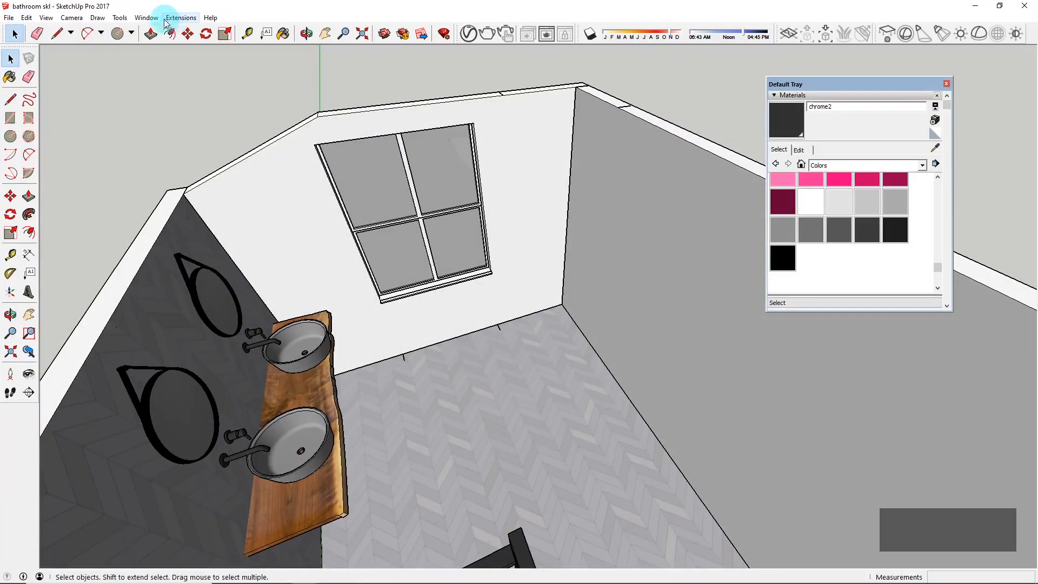
pyautogui.click(146, 18)
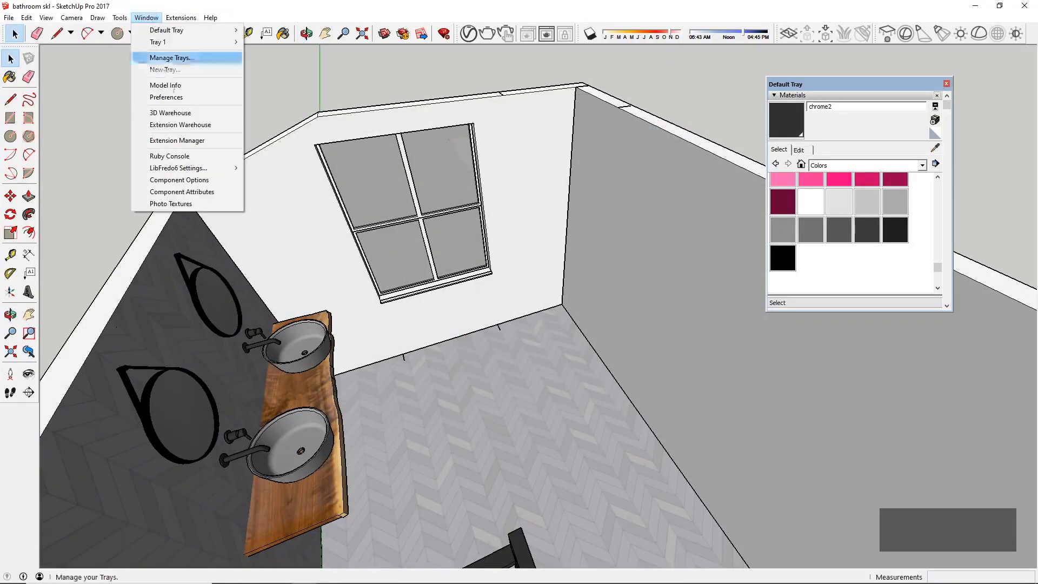
pyautogui.click(173, 115)
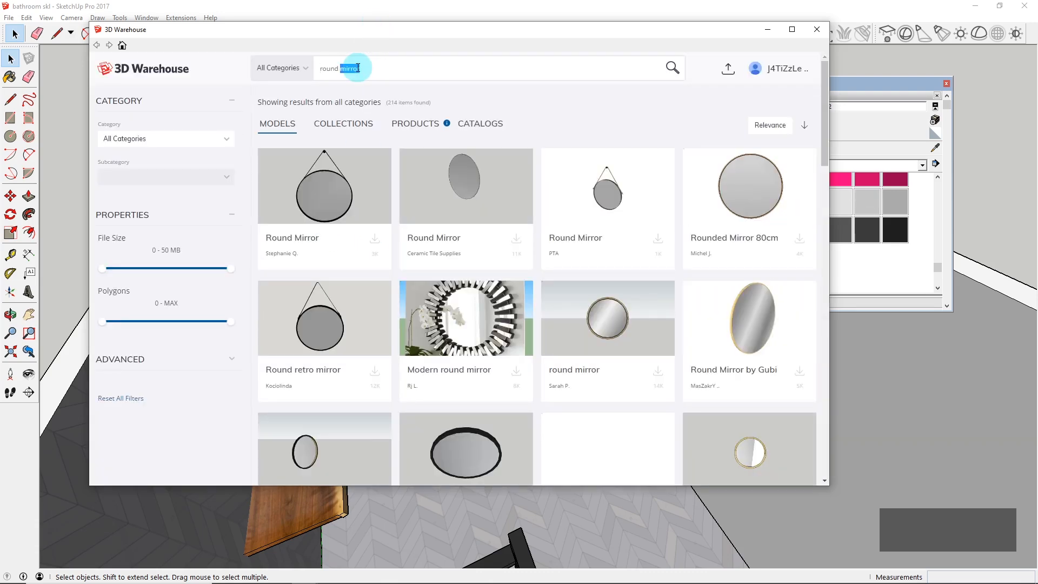
pyautogui.write('toilet')
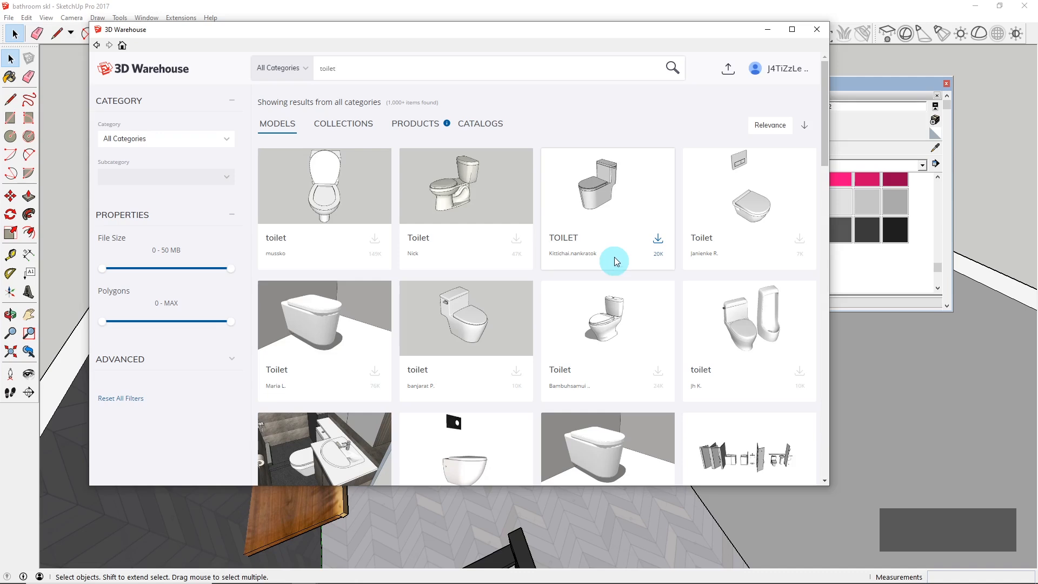
# Step: Browse the toilet results and load the boxy floor-standing toilet without a visible cistern directly into the bathroom model
pyautogui.scroll(-2, 321, 315)
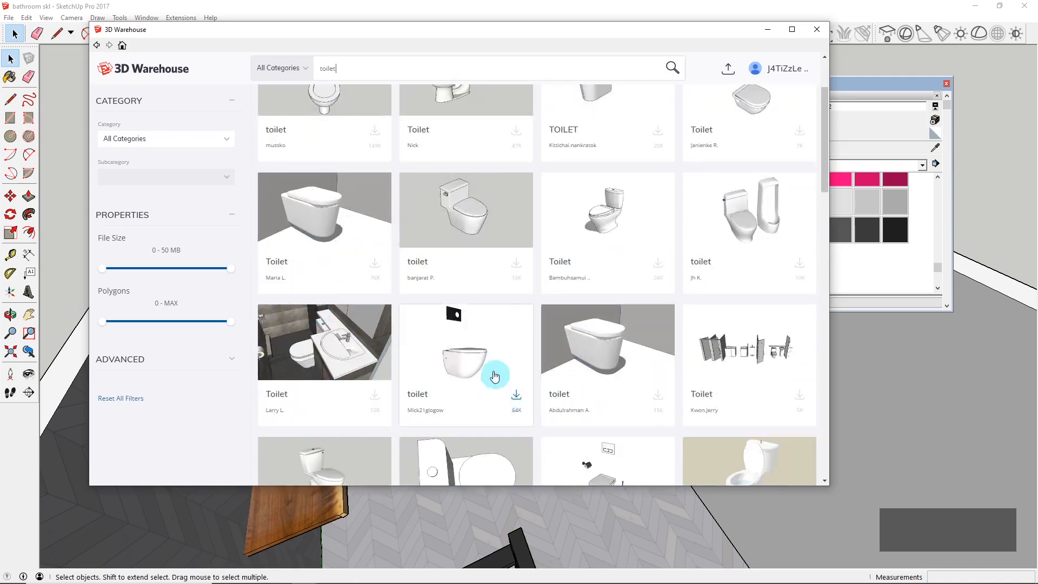
pyautogui.scroll(-2, 508, 421)
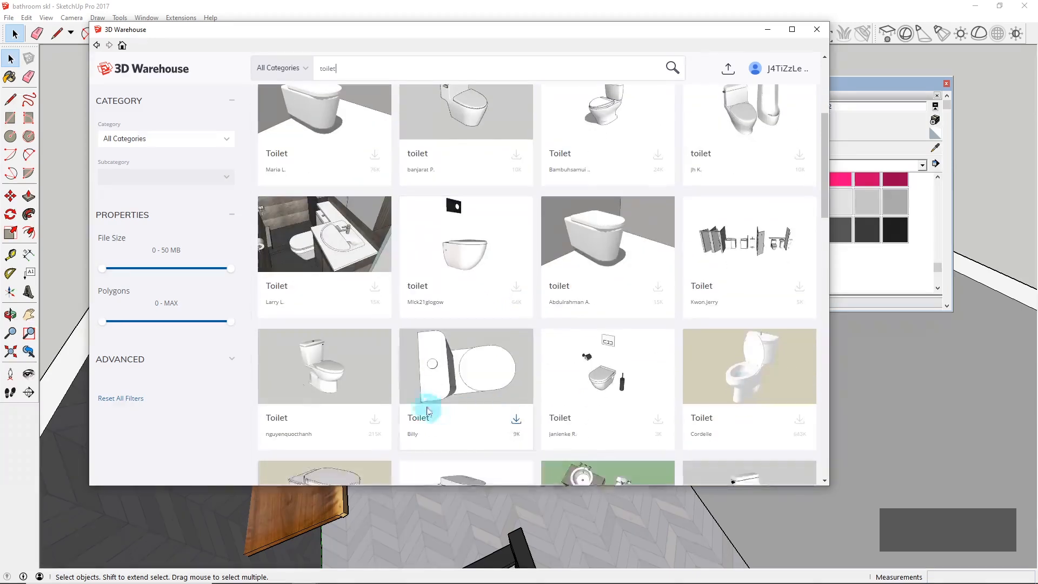
pyautogui.scroll(-4, 660, 375)
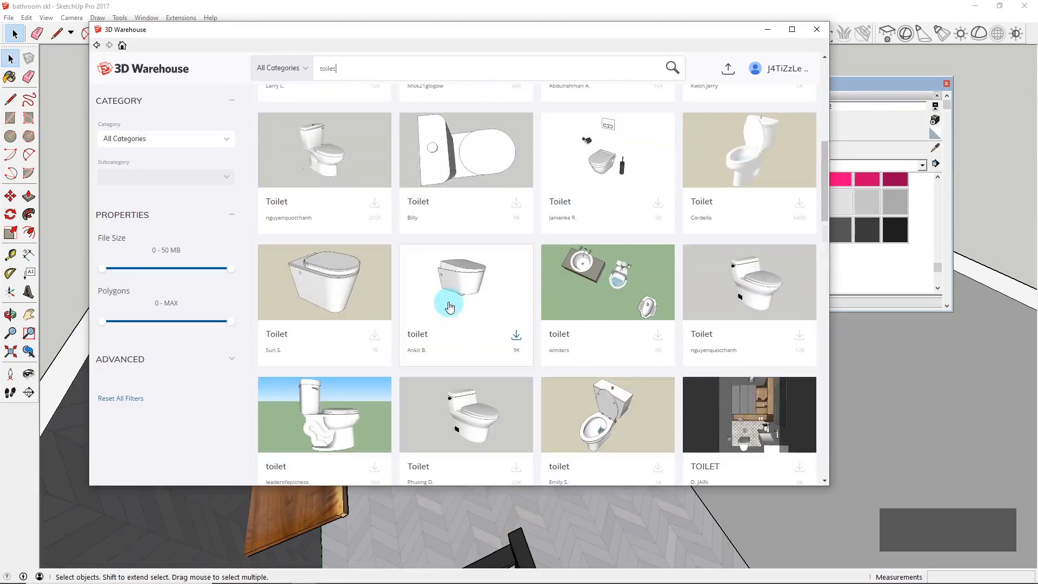
pyautogui.scroll(-4, 514, 285)
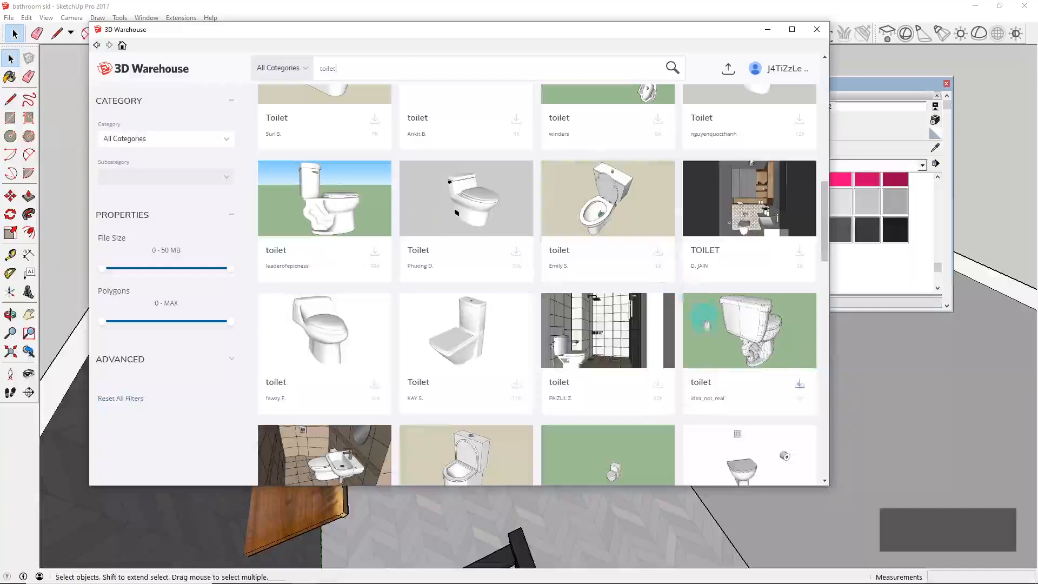
pyautogui.scroll(6, 427, 345)
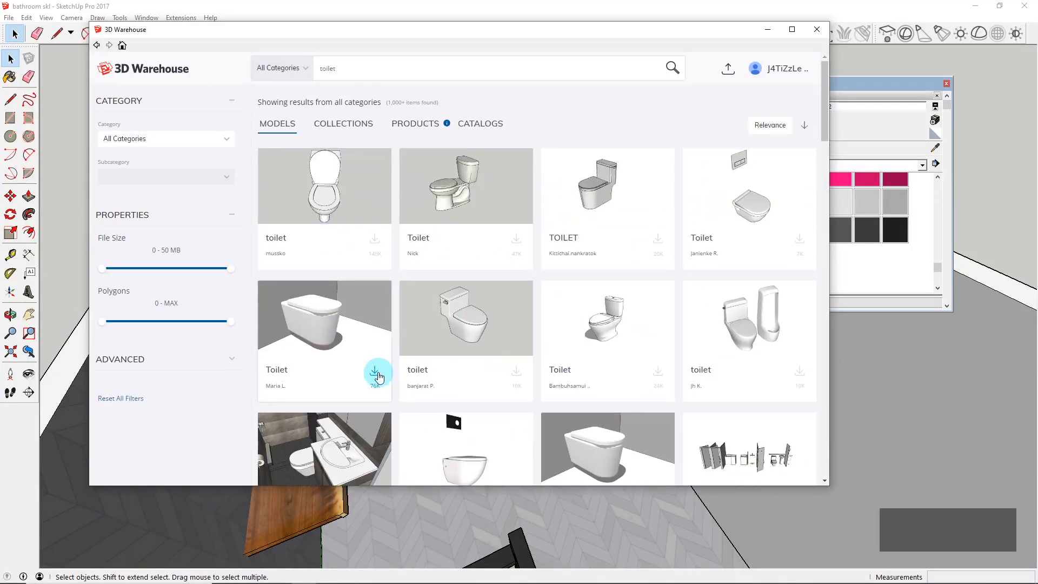
pyautogui.click(375, 393)
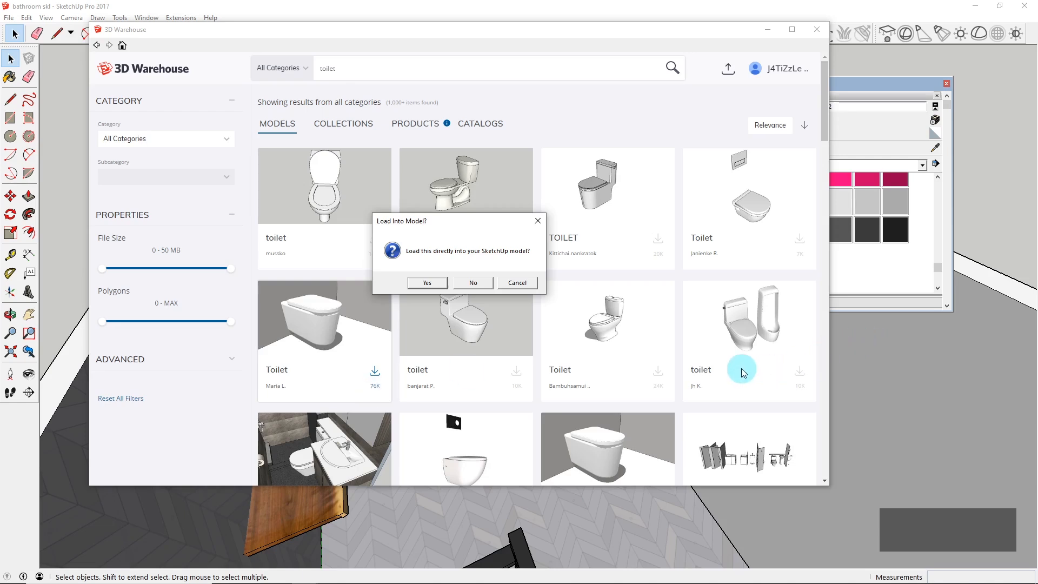
pyautogui.click(434, 283)
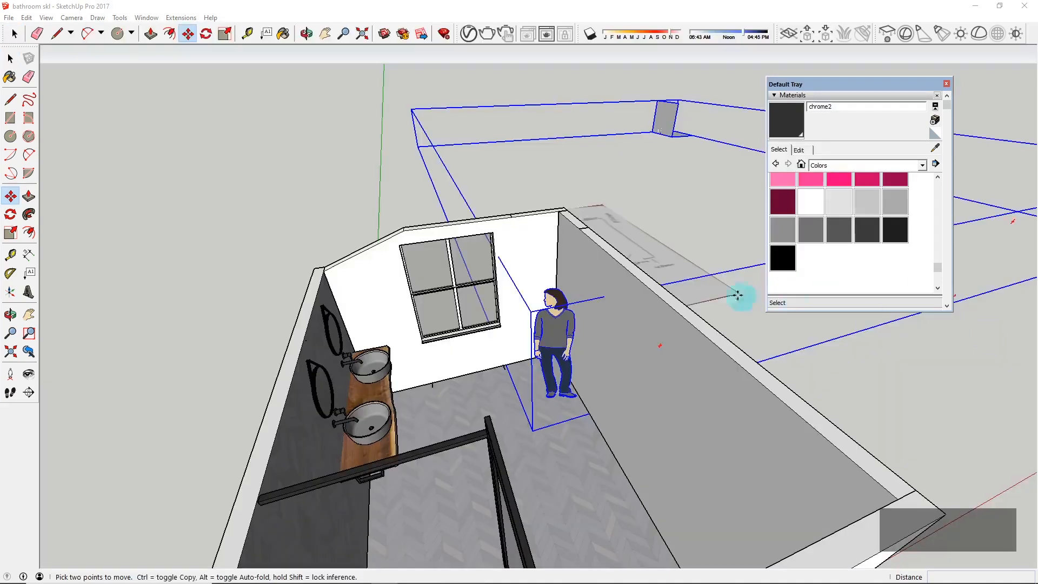
# Step: Open the imported toilet group and delete the human scale figure inside it
pyautogui.moveTo(537, 338); pyautogui.dragTo(557, 296, button='middle')
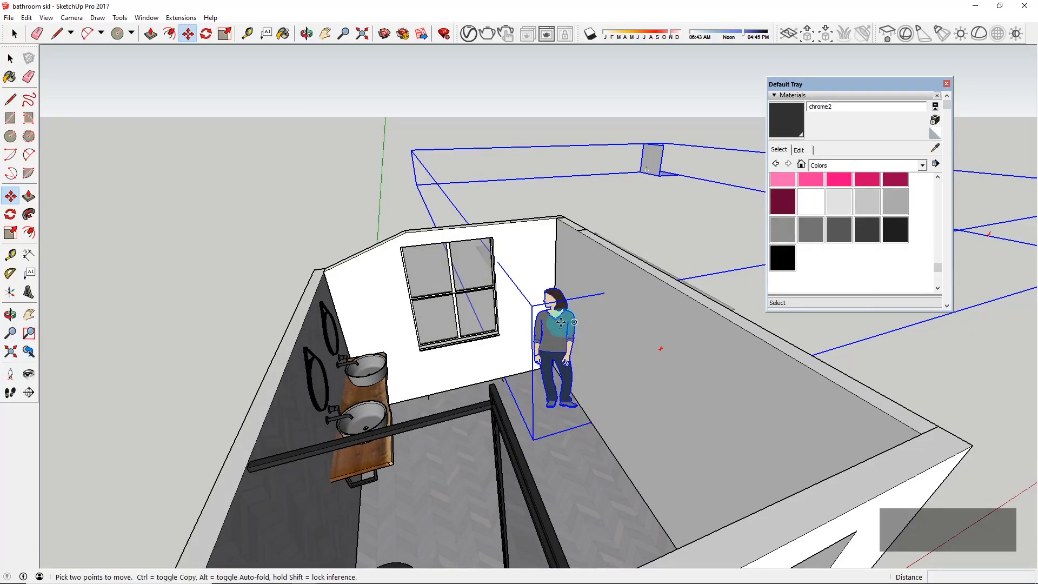
pyautogui.moveTo(559, 325); pyautogui.dragTo(621, 354, button='middle')
pyautogui.moveTo(465, 438); pyautogui.dragTo(468, 392, button='middle')
pyautogui.press('space')
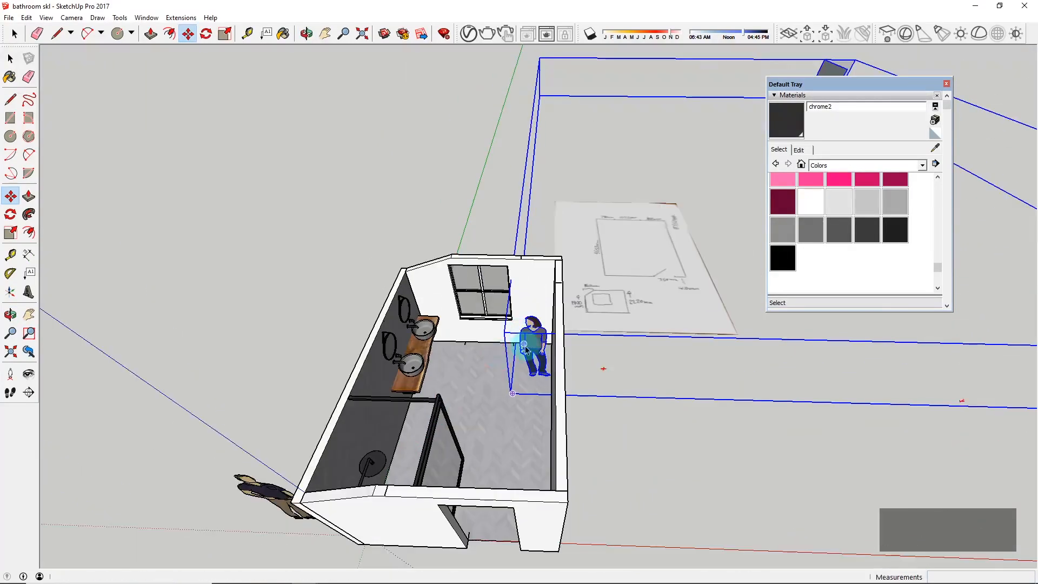
pyautogui.click(532, 341)
pyautogui.doubleClick(534, 326)
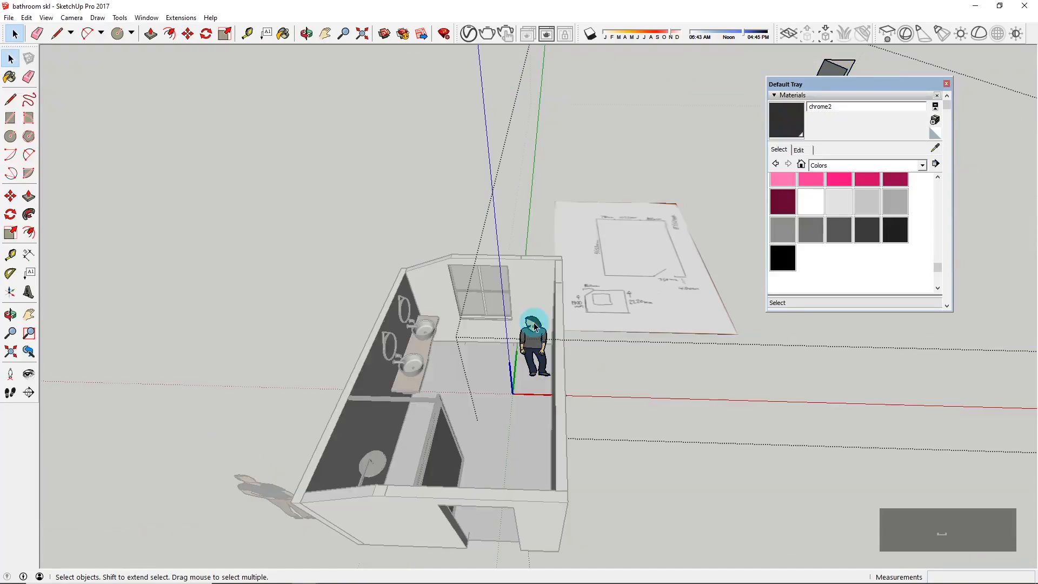
pyautogui.scroll(-3, 371, 279)
pyautogui.scroll(5, 563, 256)
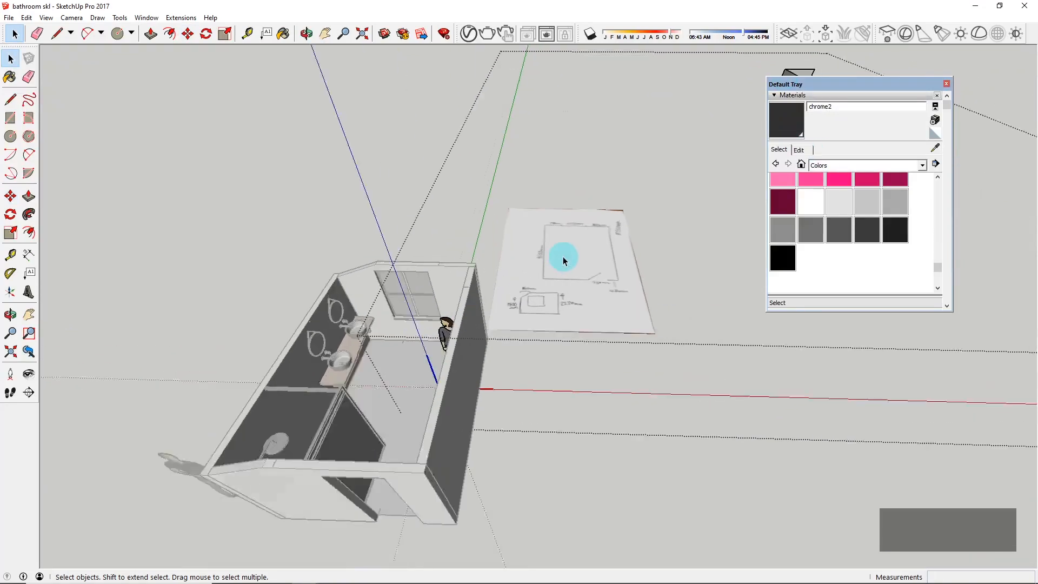
pyautogui.moveTo(265, 316); pyautogui.dragTo(514, 261, button='middle')
pyautogui.click(412, 408)
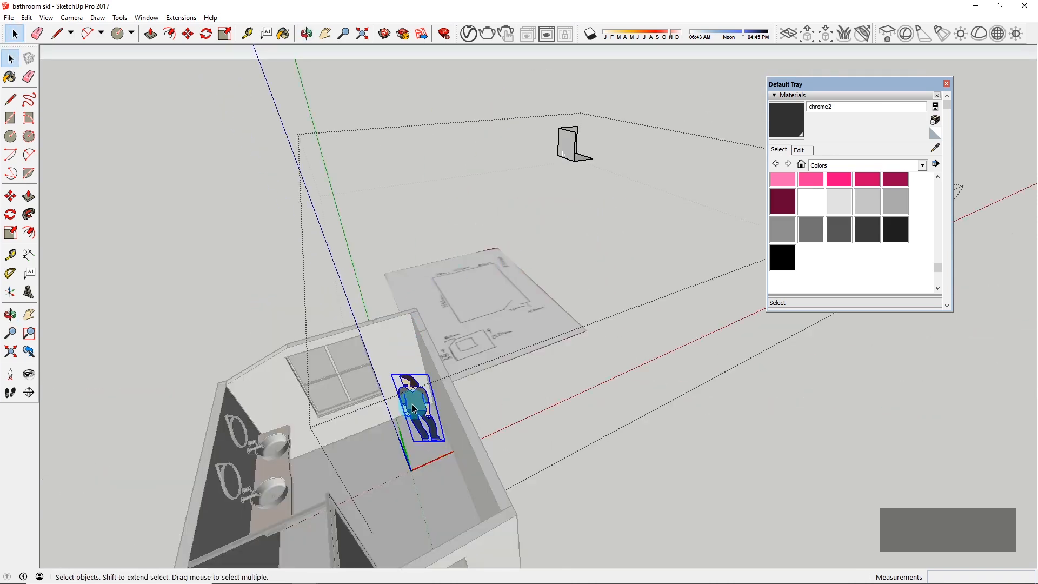
pyautogui.press('Delete')
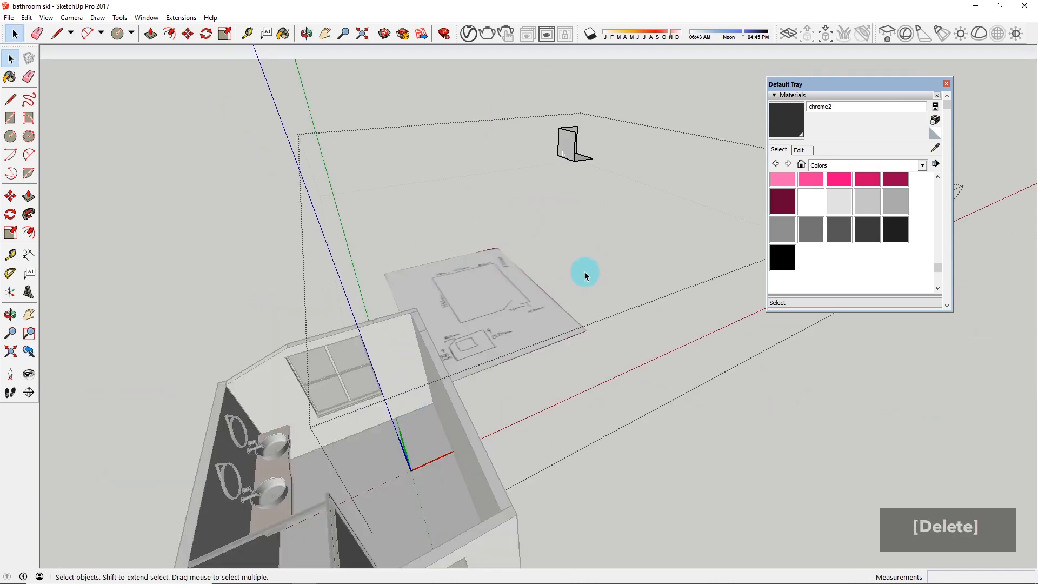
pyautogui.press('Escape')
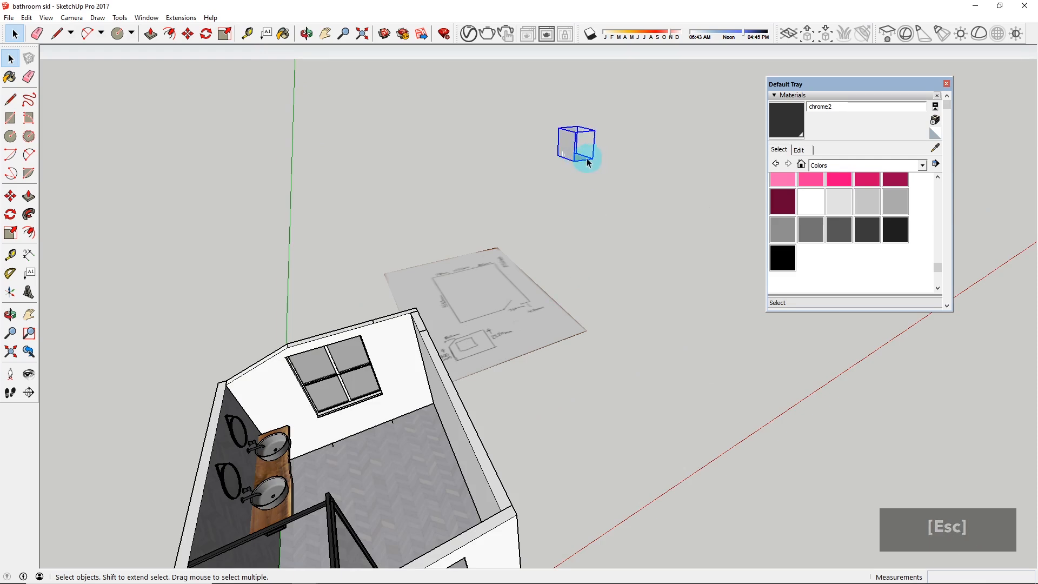
# Step: Move the imported toilet model, with its display floor and walls, into the bathroom
pyautogui.press('m')
pyautogui.click(586, 156)
pyautogui.scroll(-3, 456, 343)
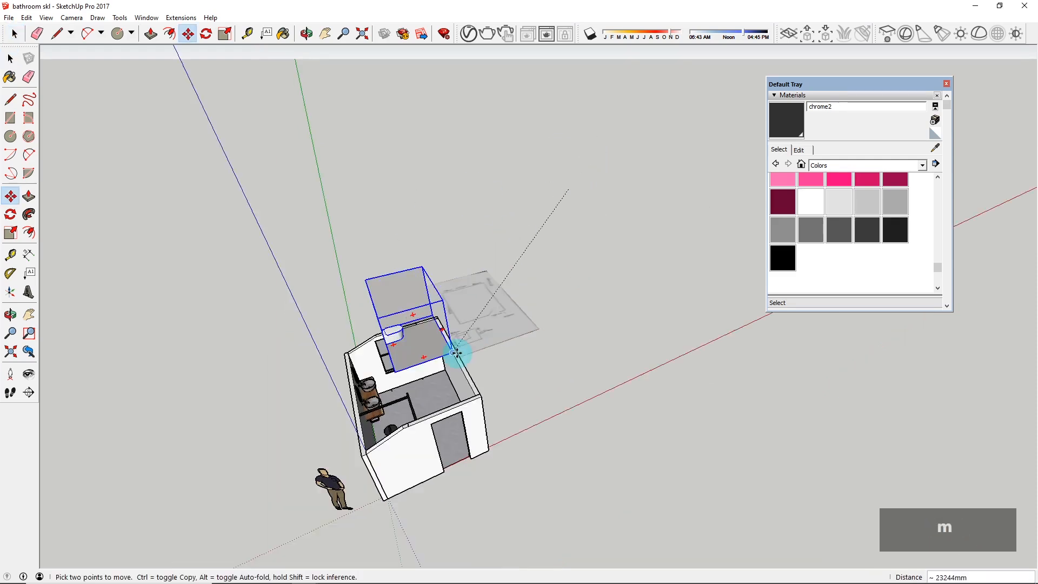
pyautogui.scroll(3, 444, 376)
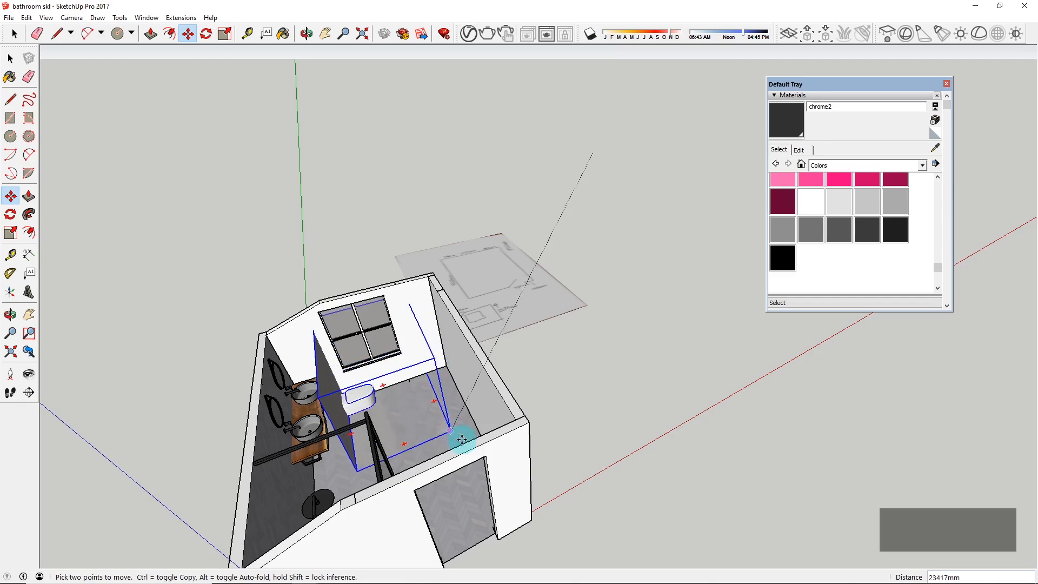
pyautogui.moveTo(462, 439); pyautogui.dragTo(313, 364, button='middle')
pyautogui.scroll(5, 348, 359)
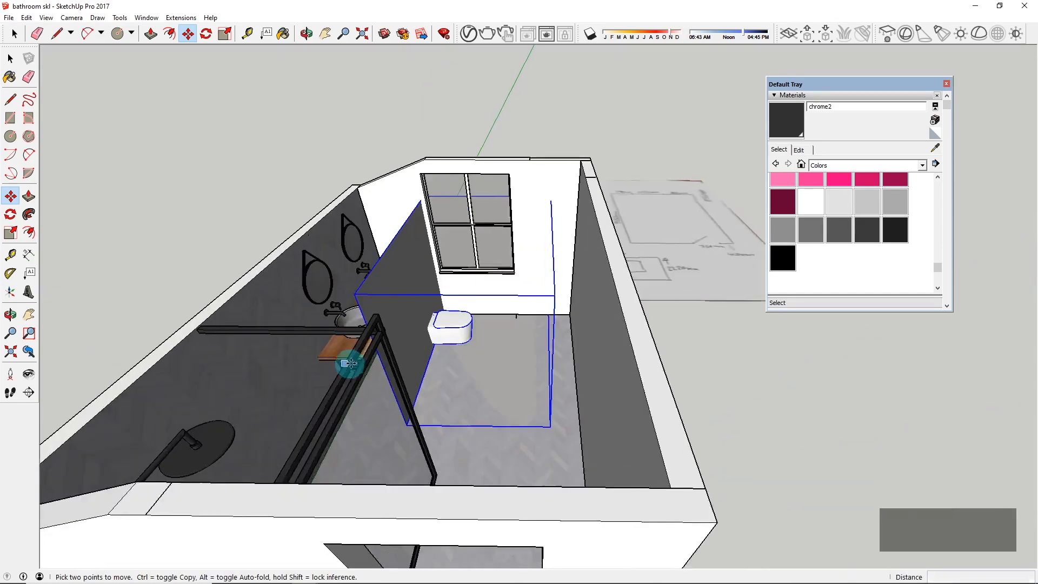
# Step: Delete the display floor, wall panels and leftover edges inside the toilet group, leaving only the toilet
pyautogui.press('space')
pyautogui.scroll(5, 500, 365)
pyautogui.click(501, 365)
pyautogui.doubleClick(500, 365)
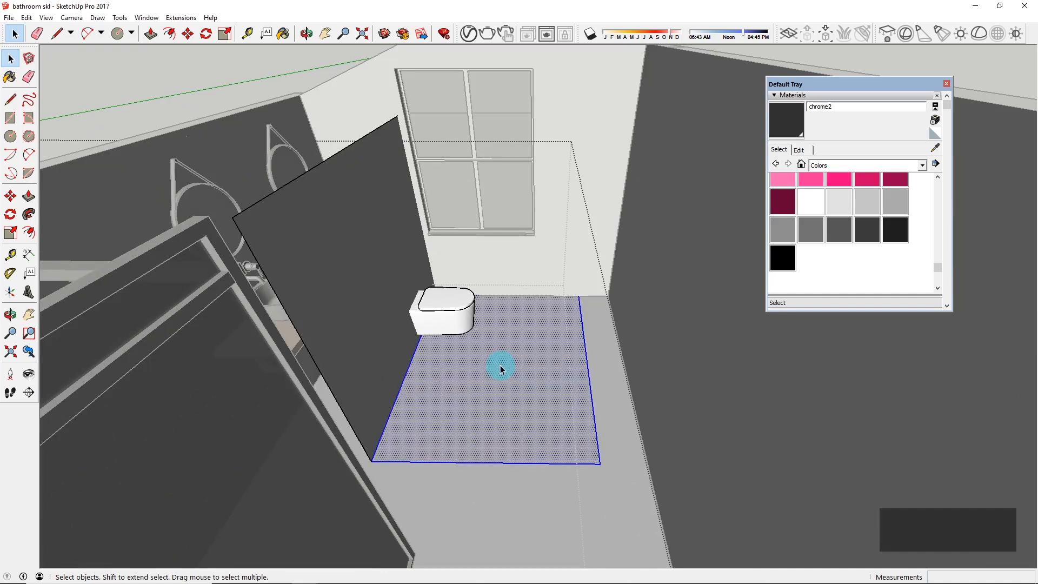
pyautogui.press('Delete')
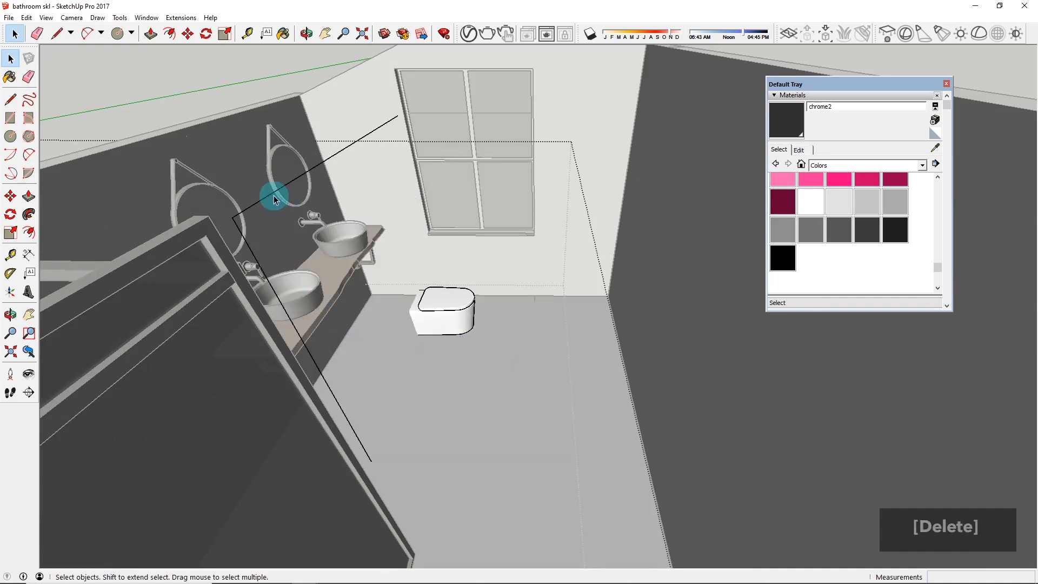
pyautogui.press('Delete')
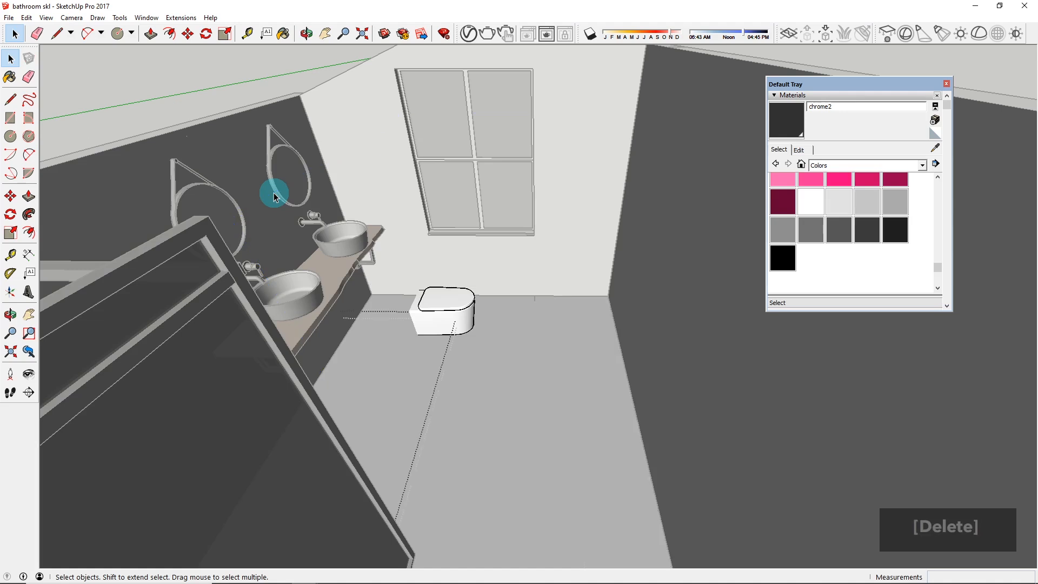
pyautogui.scroll(-2, 341, 300)
pyautogui.moveTo(384, 326); pyautogui.dragTo(440, 397, button='middle')
pyautogui.scroll(-3, 445, 374)
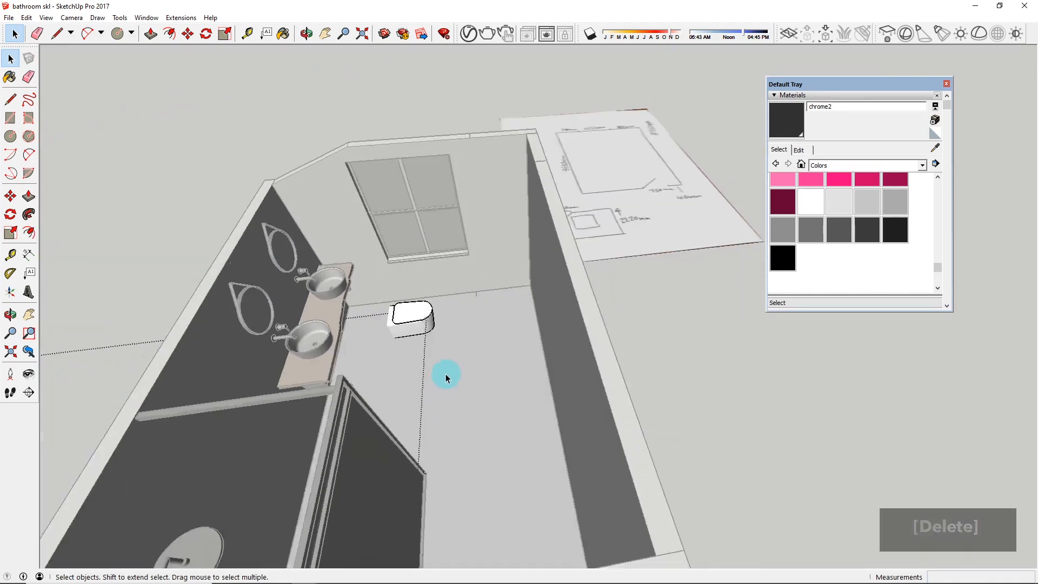
pyautogui.press('Escape')
# Step: Move the toilet across the floor away from the vanity and turn it so its back faces the opposite side wall
pyautogui.click(421, 329)
pyautogui.scroll(6, 423, 329)
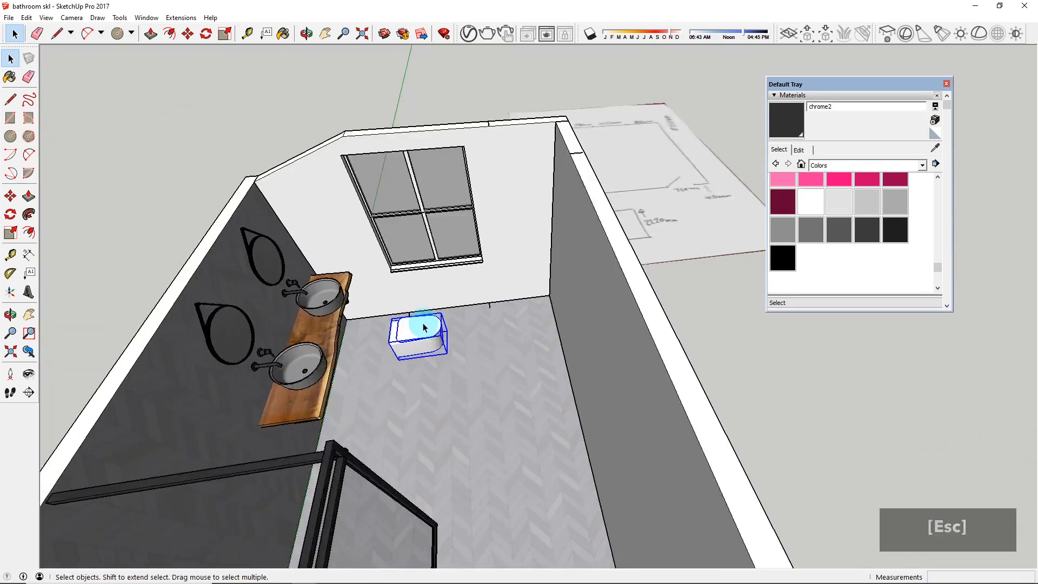
pyautogui.press('m')
pyautogui.click(404, 327)
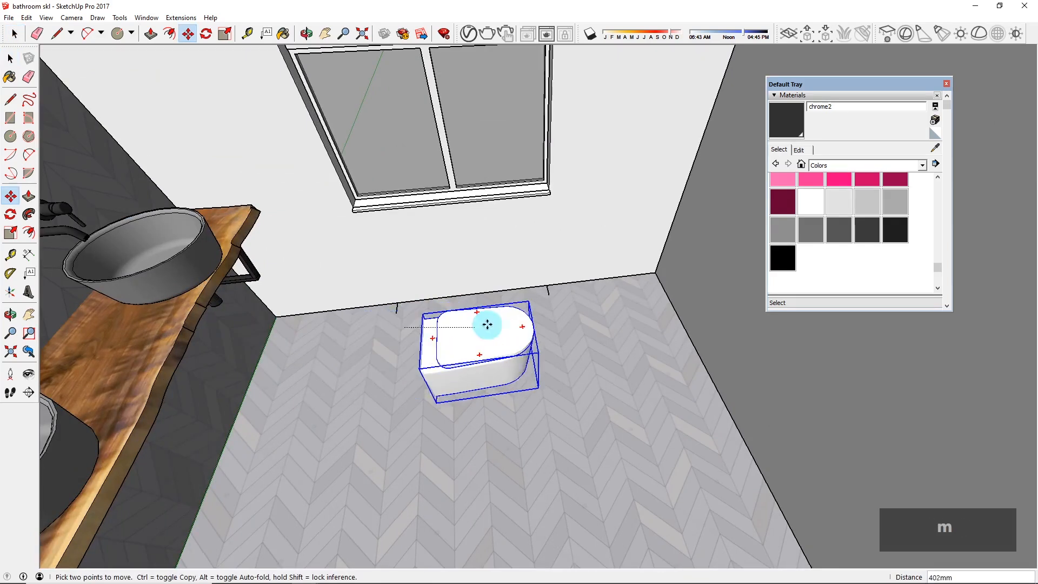
pyautogui.click(562, 309)
pyautogui.press('q')
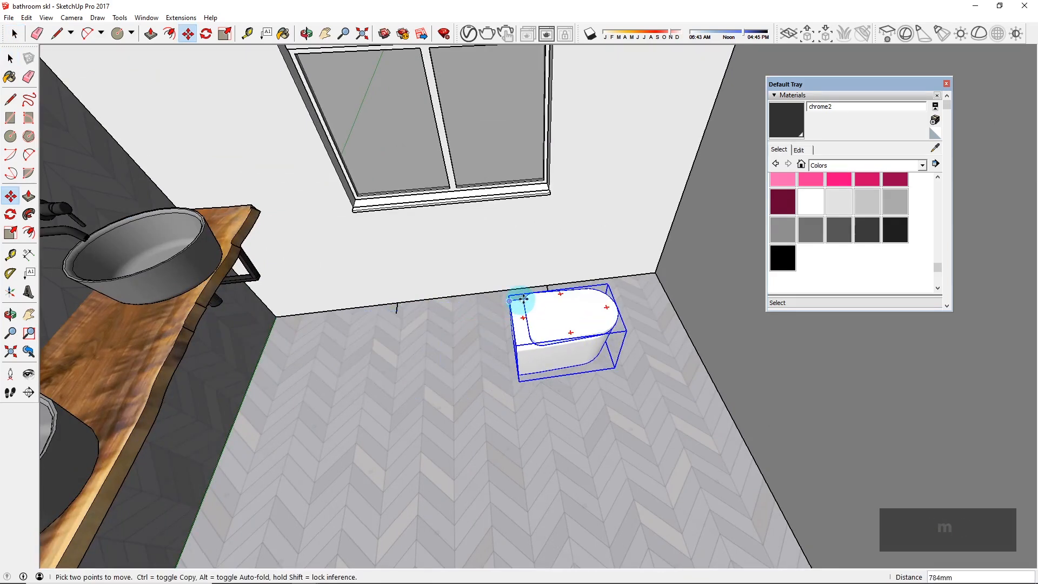
pyautogui.click(560, 294)
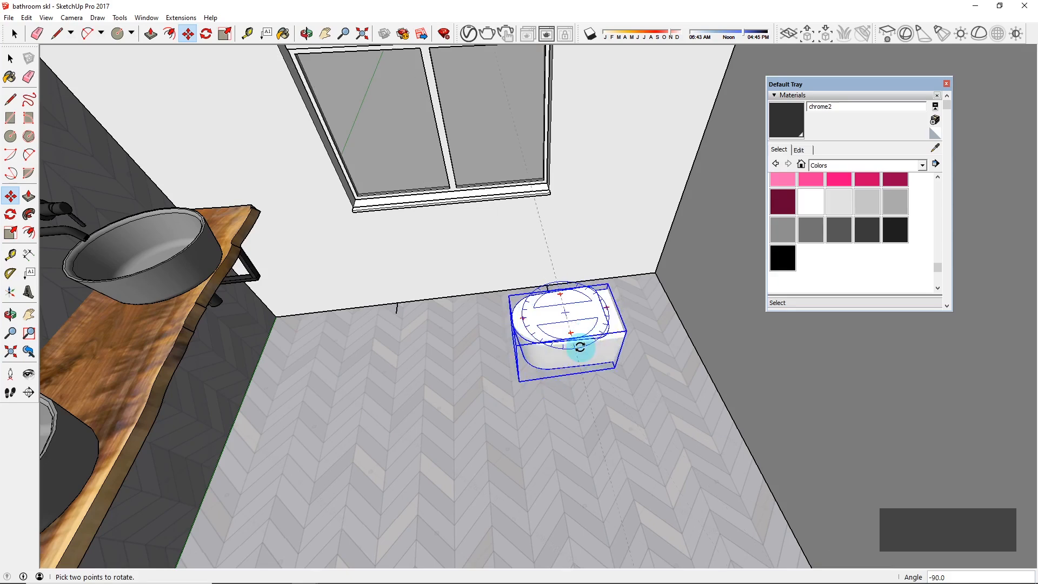
pyautogui.click(577, 346)
# Step: Move the toilet sideways until its back sits against the wall opposite the vanity
pyautogui.press('m')
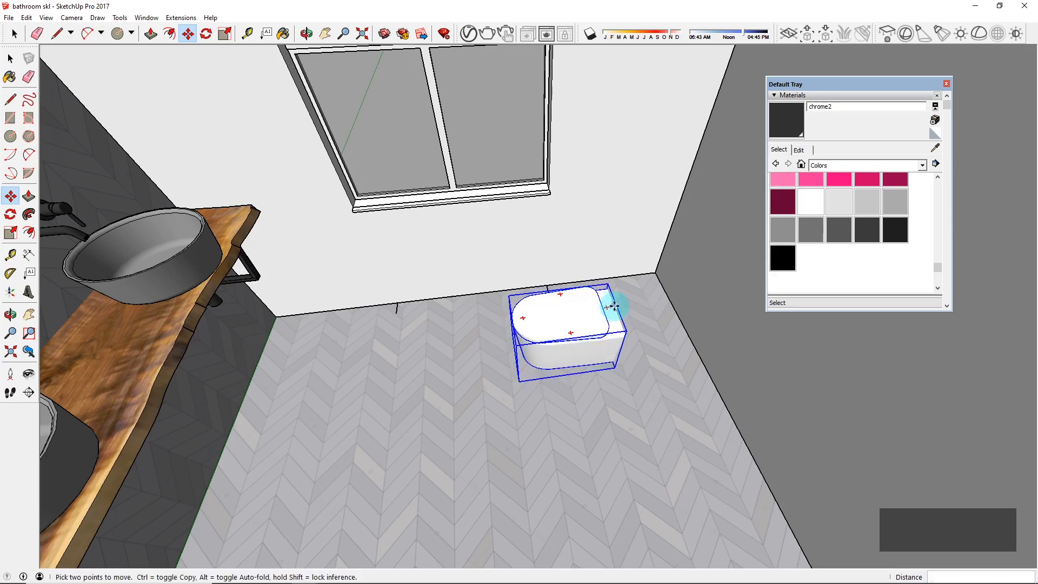
pyautogui.scroll(3, 617, 306)
pyautogui.click(616, 306)
pyautogui.scroll(-4, 617, 305)
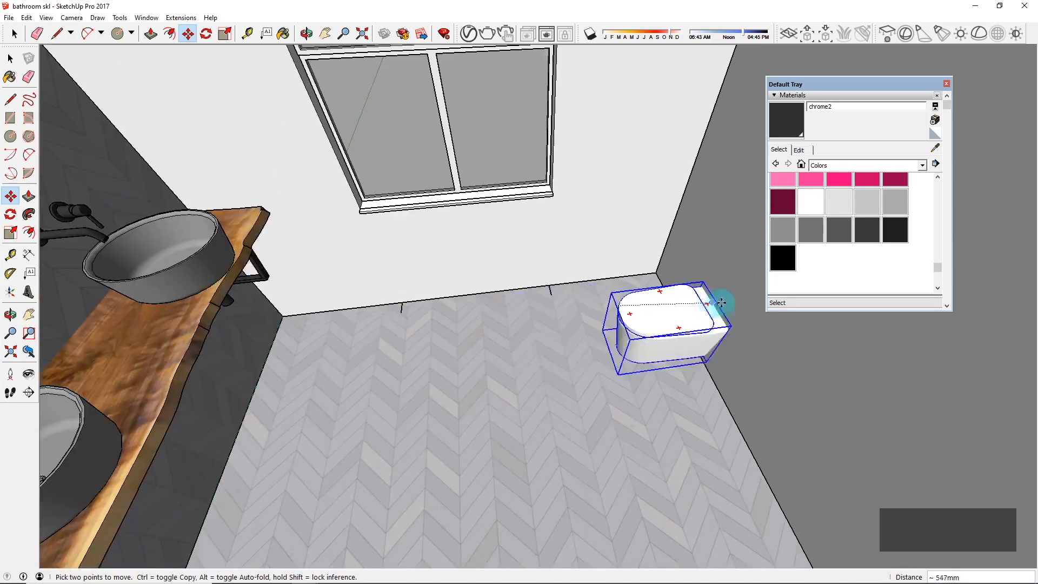
pyautogui.click(725, 295)
pyautogui.moveTo(724, 295); pyautogui.dragTo(389, 195, button='middle')
pyautogui.scroll(4, 755, 467)
pyautogui.moveTo(728, 306); pyautogui.dragTo(747, 286, button='middle')
pyautogui.scroll(2, 712, 261)
pyautogui.scroll(2, 708, 270)
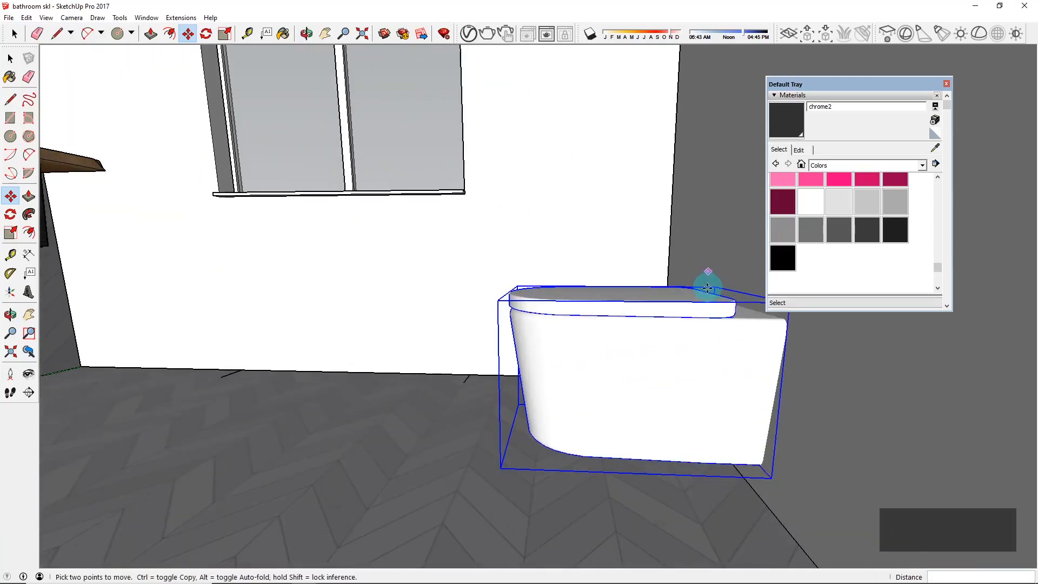
# Step: Measure the toilet's height from lid to floor with a trial line on its side
pyautogui.press('l')
pyautogui.click(626, 300)
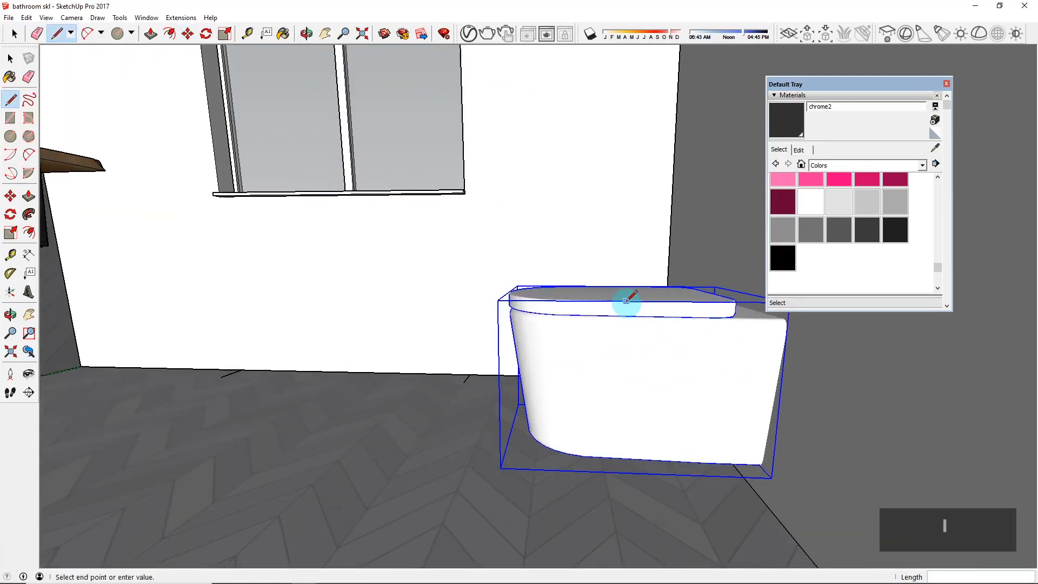
pyautogui.click(622, 455)
pyautogui.moveTo(706, 456); pyautogui.dragTo(757, 379, button='middle')
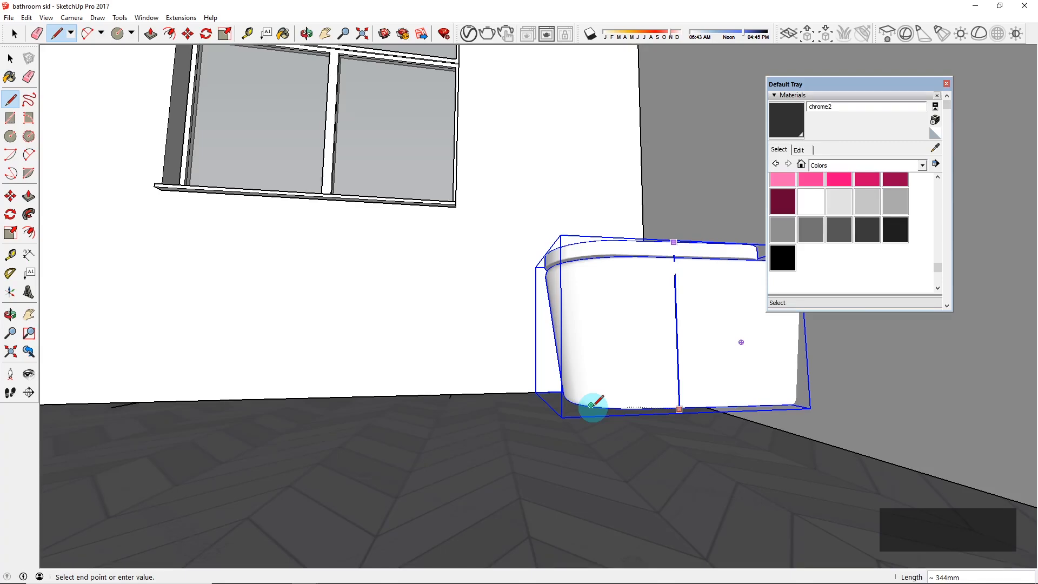
pyautogui.press('space')
# Step: Scale the toilet up uniformly by a factor of about 1.15
pyautogui.moveTo(585, 324); pyautogui.dragTo(597, 377, button='middle')
pyautogui.scroll(-2, 598, 376)
pyautogui.scroll(-2, 599, 376)
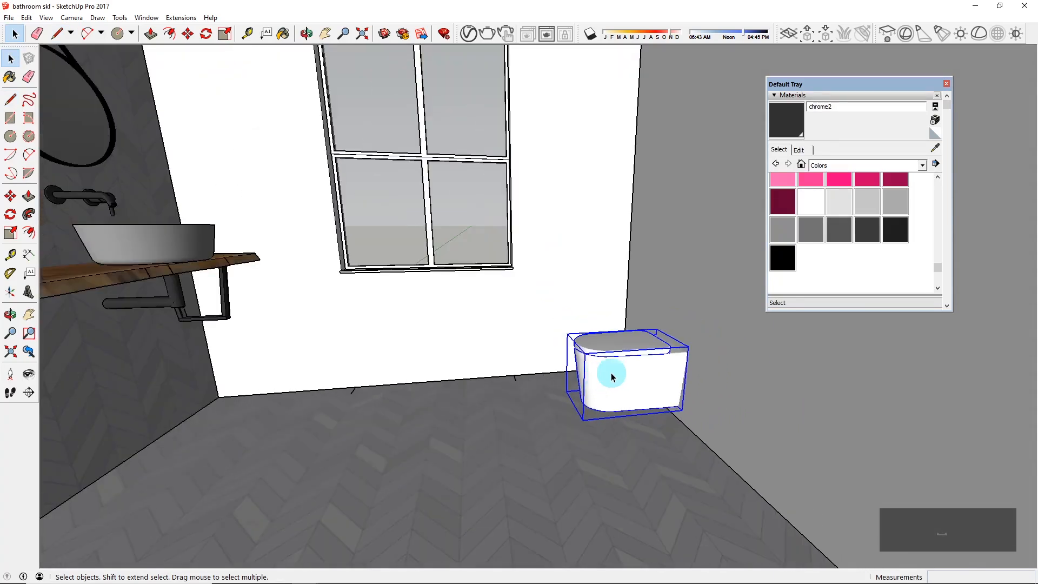
pyautogui.press('s')
pyautogui.moveTo(585, 354); pyautogui.dragTo(570, 348)
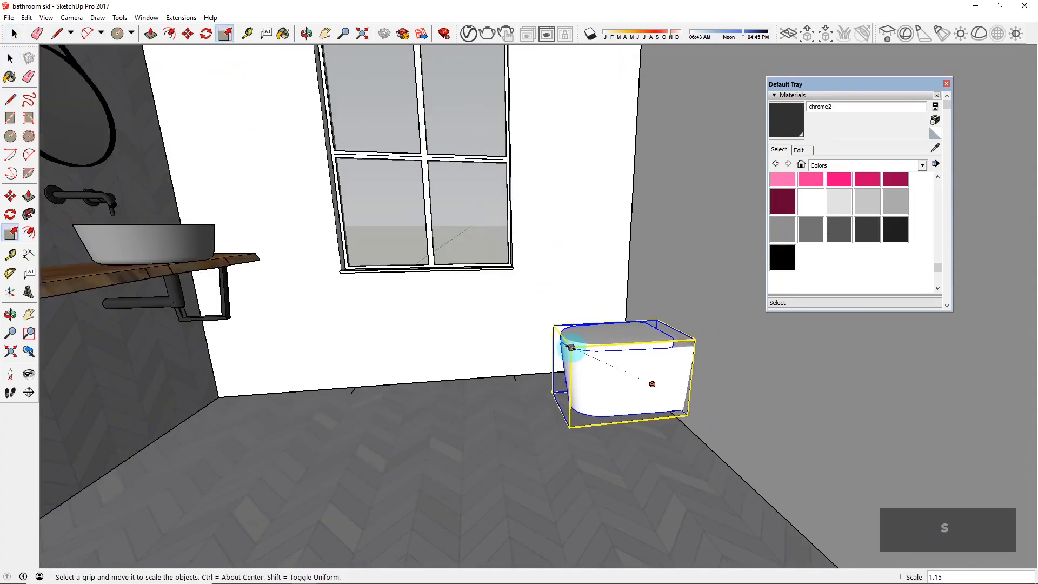
pyautogui.moveTo(572, 397); pyautogui.dragTo(545, 456, button='middle')
pyautogui.scroll(-3, 551, 437)
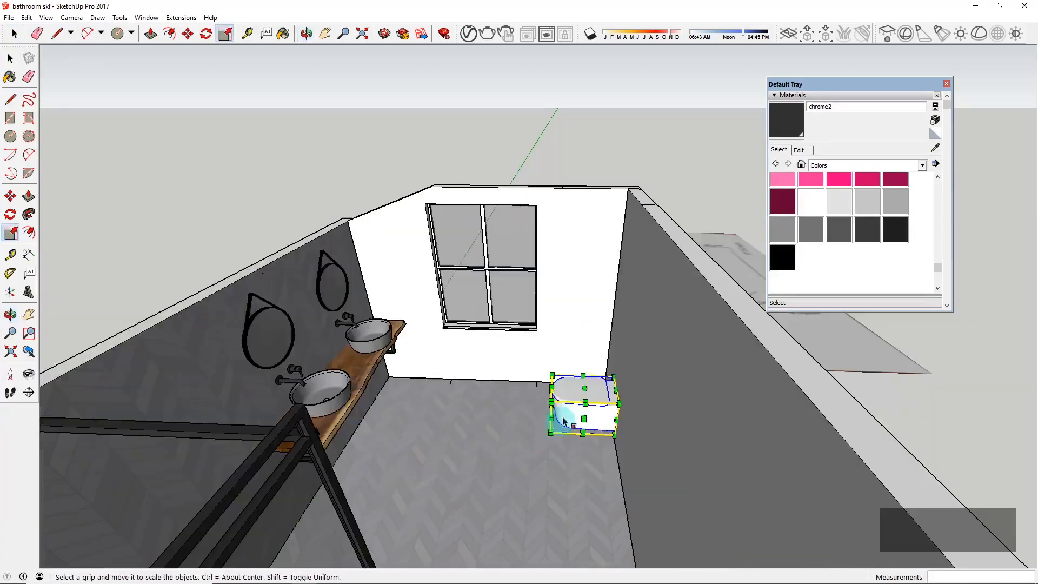
pyautogui.press('space')
# Step: Check the enlarged toilet's size against the vanity, window and floor from inside the room
pyautogui.scroll(2, 379, 339)
pyautogui.moveTo(379, 338); pyautogui.dragTo(378, 227, button='middle')
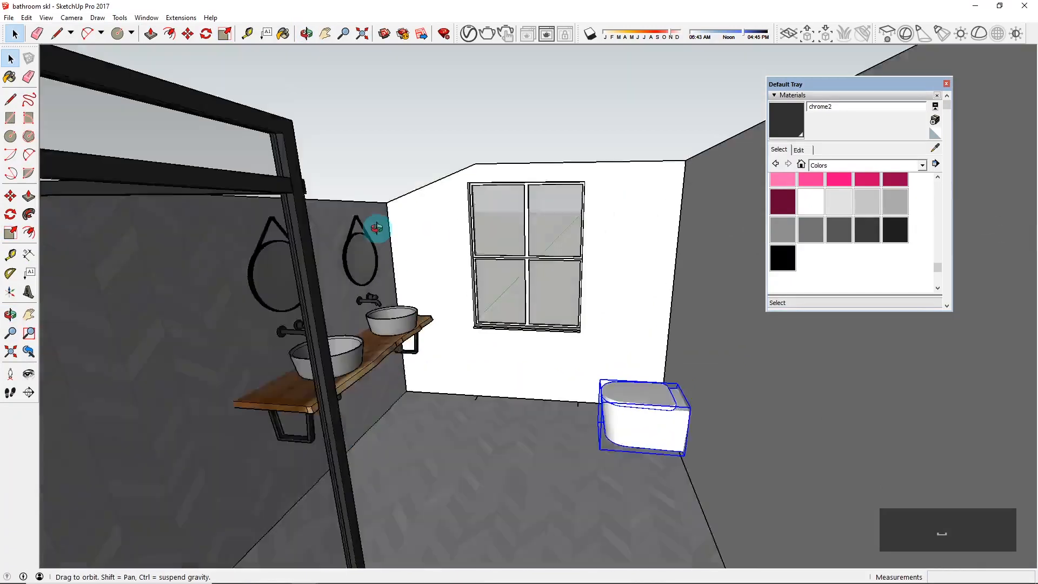
pyautogui.scroll(3, 470, 352)
pyautogui.moveTo(646, 442); pyautogui.dragTo(705, 387, button='middle')
pyautogui.scroll(-4, 559, 409)
pyautogui.scroll(3, 706, 383)
pyautogui.press('space')
pyautogui.scroll(2, 568, 375)
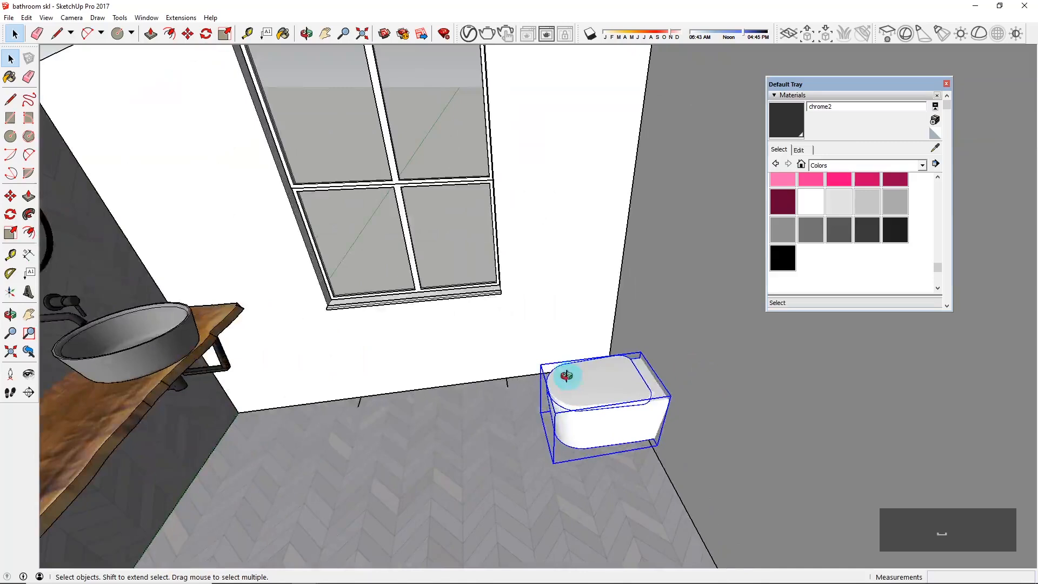
# Step: Move the toilet slightly off the wall behind it, near the corner by the window, leaving a gap at its back
pyautogui.moveTo(567, 375); pyautogui.dragTo(629, 388, button='middle')
pyautogui.press('m')
pyautogui.moveTo(617, 381); pyautogui.dragTo(559, 336)
pyautogui.moveTo(559, 335); pyautogui.dragTo(655, 308, button='middle')
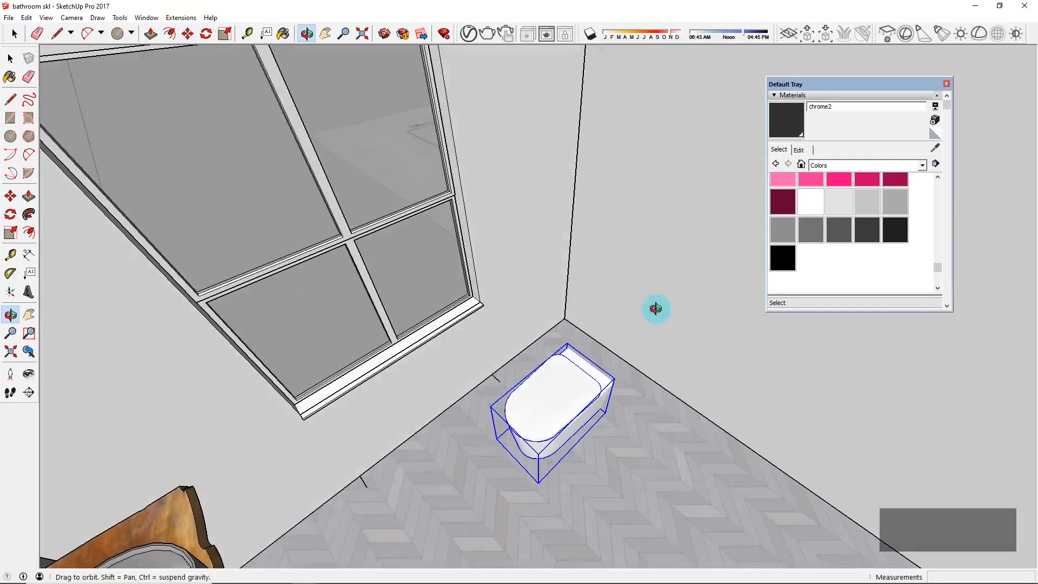
pyautogui.moveTo(676, 438); pyautogui.dragTo(618, 413, button='middle')
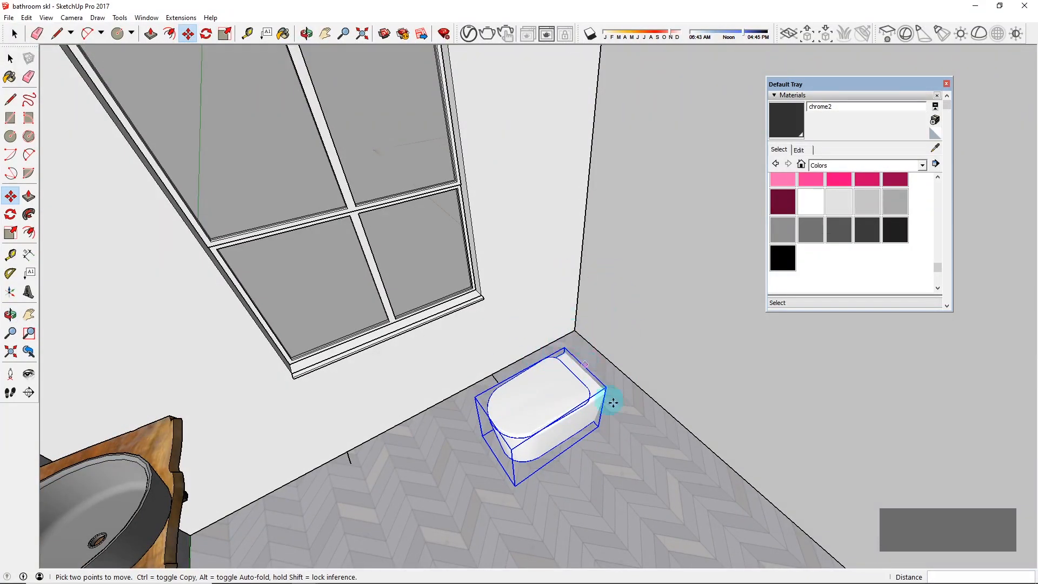
pyautogui.moveTo(613, 402); pyautogui.dragTo(648, 427, button='middle')
pyautogui.scroll(3, 605, 323)
pyautogui.moveTo(556, 322); pyautogui.dragTo(827, 338, button='middle')
pyautogui.scroll(-4, 503, 322)
# Step: Draw a narrow floor rectangle about 1480 mm long from the corner along the wall behind the toilet, and group it
pyautogui.press('r')
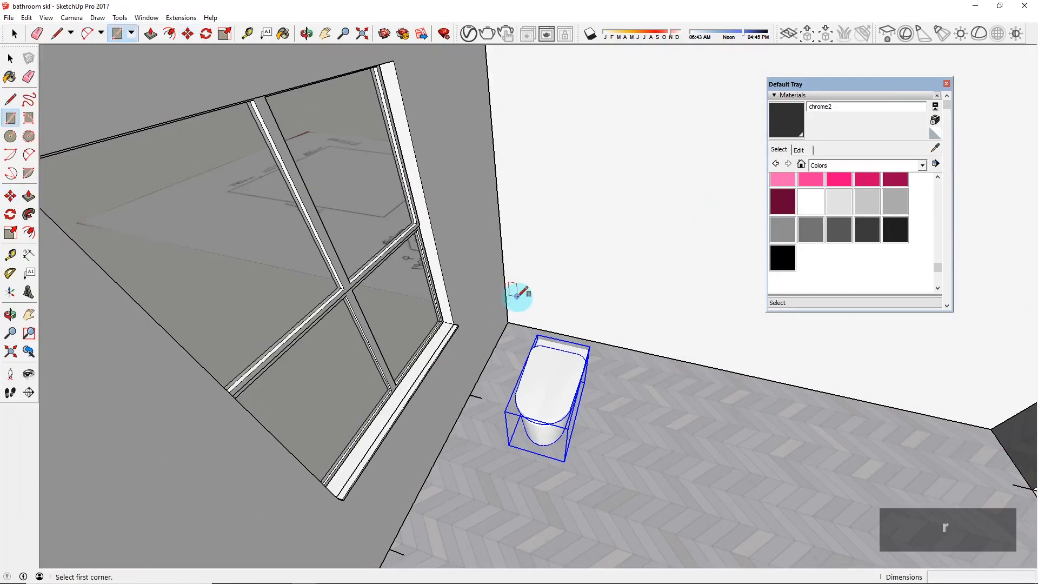
pyautogui.scroll(5, 516, 303)
pyautogui.click(503, 317)
pyautogui.scroll(-4, 503, 317)
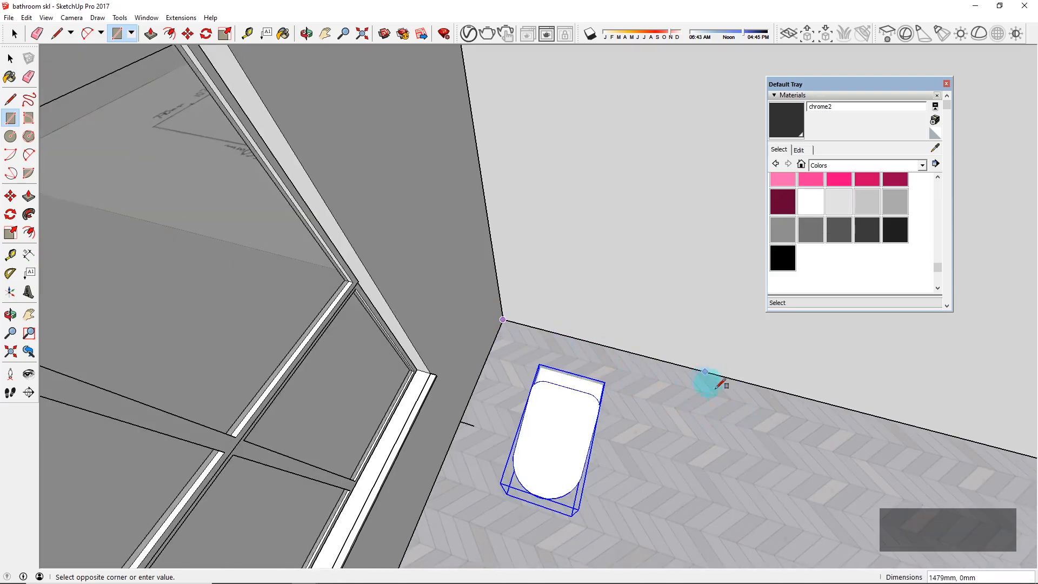
pyautogui.click(716, 406)
pyautogui.moveTo(685, 483); pyautogui.dragTo(596, 391, button='middle')
pyautogui.press('space')
pyautogui.click(654, 403)
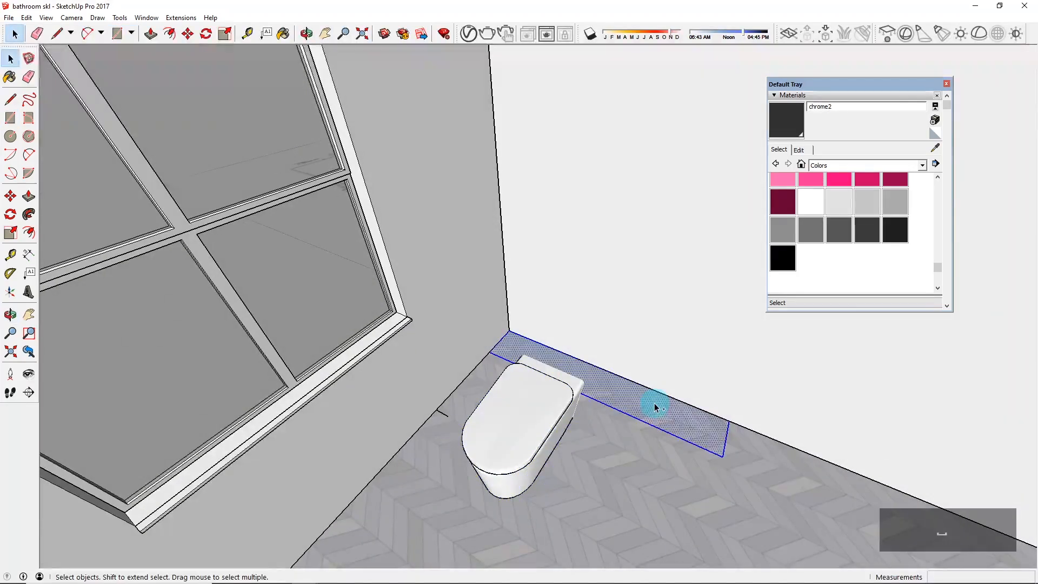
pyautogui.hotkey('ctrl', 'g')
# Step: Extrude the grouped floor rectangle behind the toilet upward about 1080 mm to form a half-height wall
pyautogui.doubleClick(654, 403)
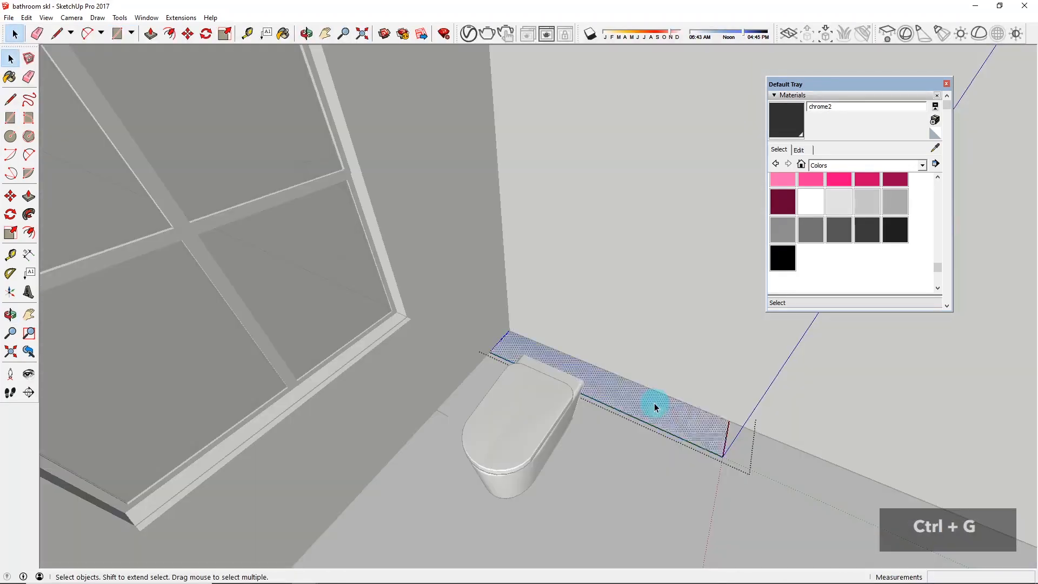
pyautogui.press('p')
pyautogui.click(654, 403)
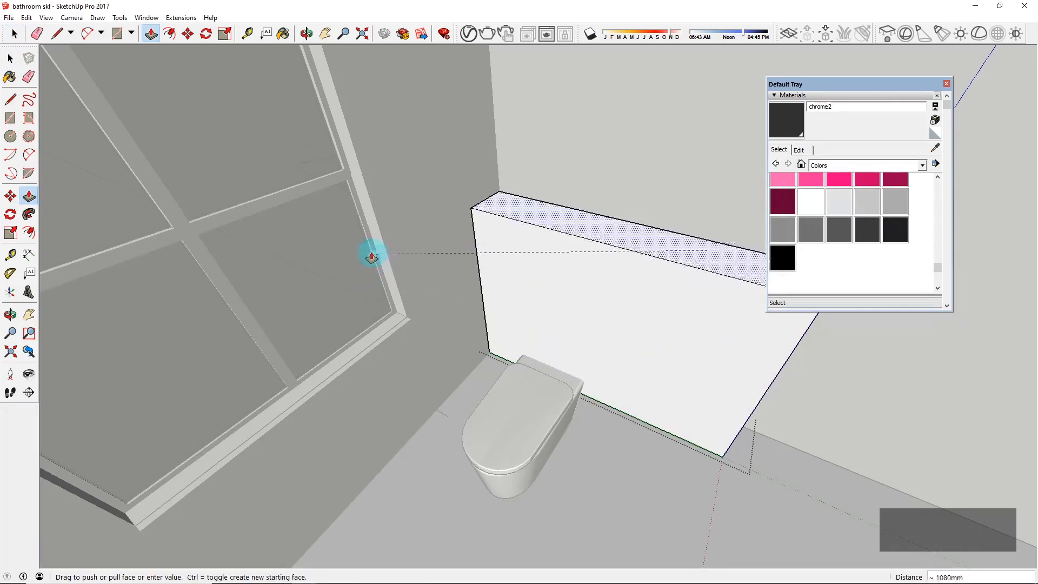
pyautogui.click(373, 258)
pyautogui.moveTo(493, 375); pyautogui.dragTo(528, 319, button='middle')
pyautogui.press('space')
pyautogui.scroll(-5, 528, 323)
pyautogui.press('Escape')
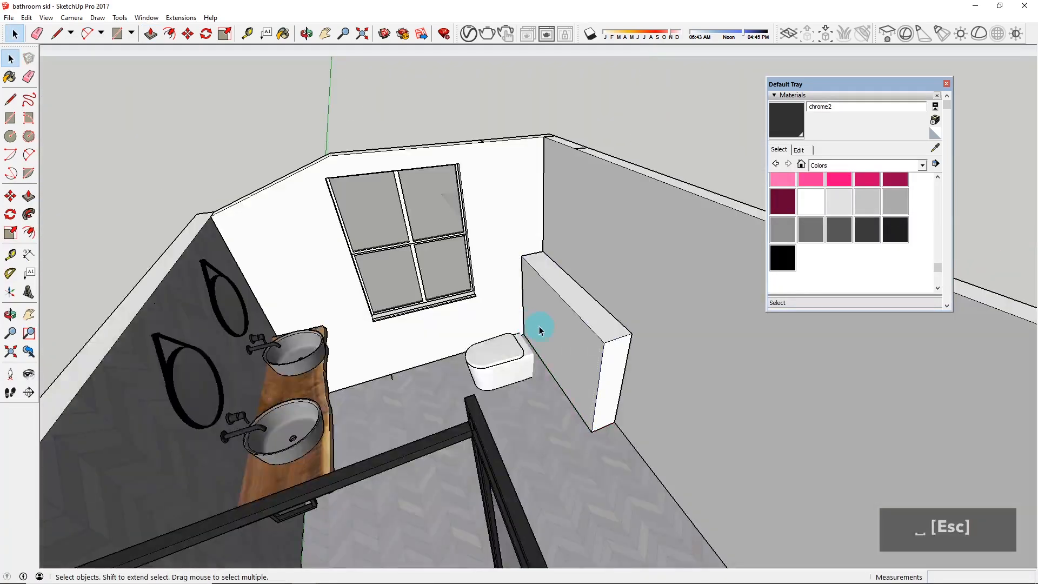
# Step: Lower the half-height wall's top by about 234 mm and shorten the wall at its free end
pyautogui.click(562, 350)
pyautogui.scroll(3, 573, 311)
pyautogui.press('p')
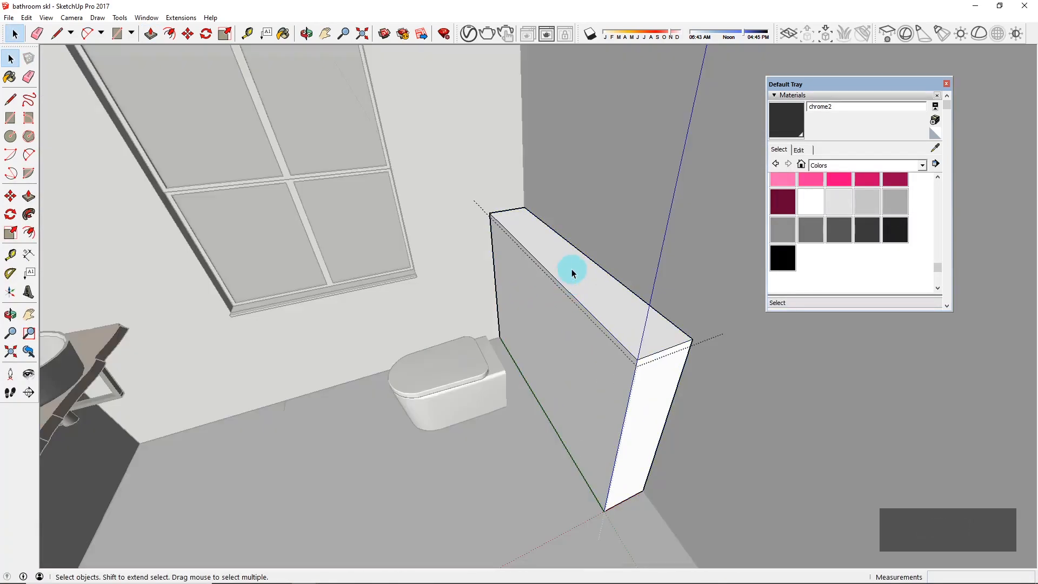
pyautogui.moveTo(572, 273); pyautogui.dragTo(568, 308)
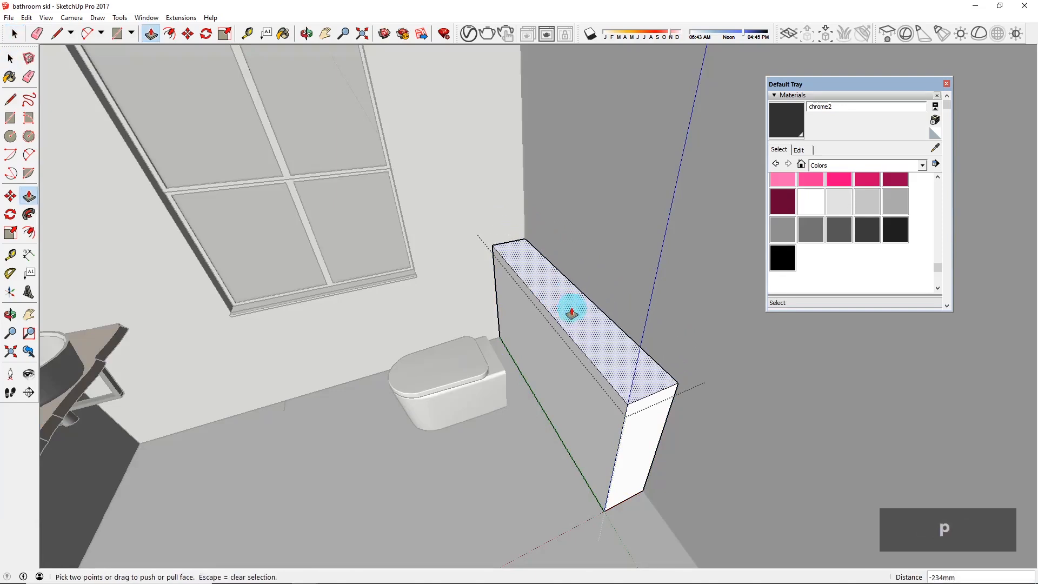
pyautogui.press('space')
pyautogui.press('p')
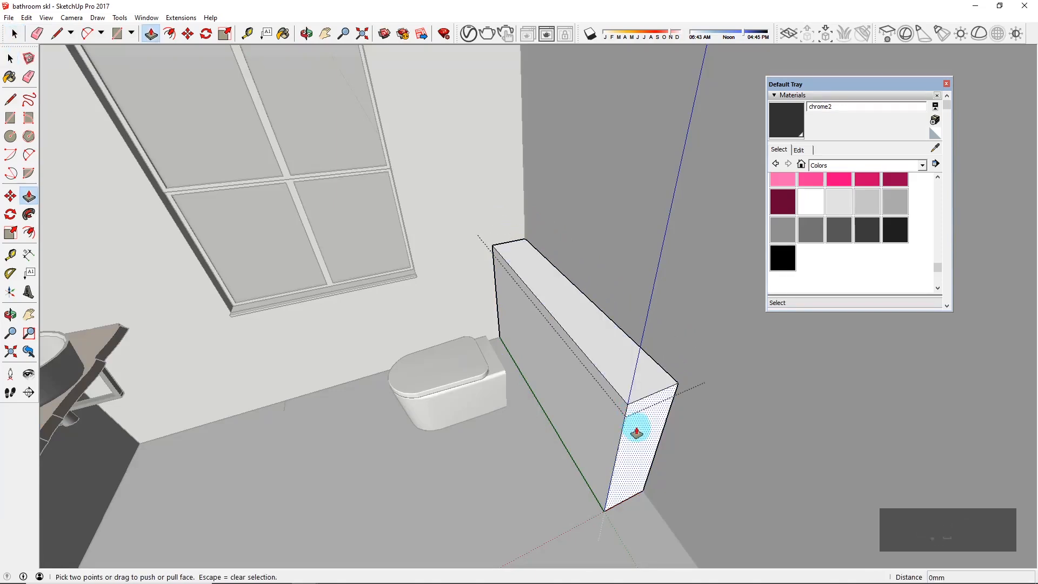
pyautogui.moveTo(636, 427); pyautogui.dragTo(602, 394)
pyautogui.press('space')
pyautogui.press('Escape')
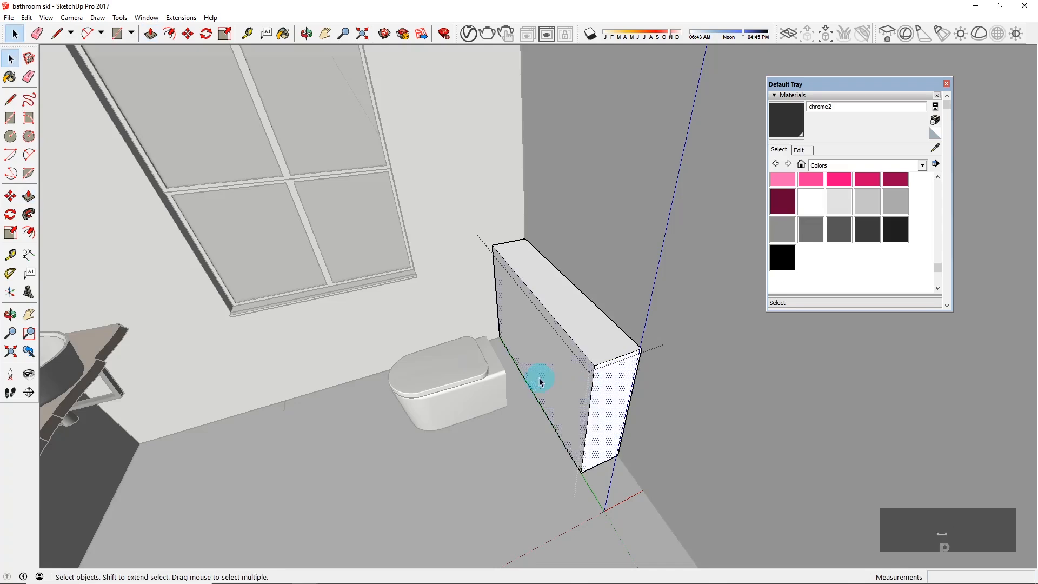
# Step: Move the toilet about 231 mm along the red axis so its back meets the half-height wall
pyautogui.scroll(-4, 537, 375)
pyautogui.moveTo(667, 415); pyautogui.dragTo(772, 447, button='middle')
pyautogui.scroll(5, 501, 358)
pyautogui.click(502, 339)
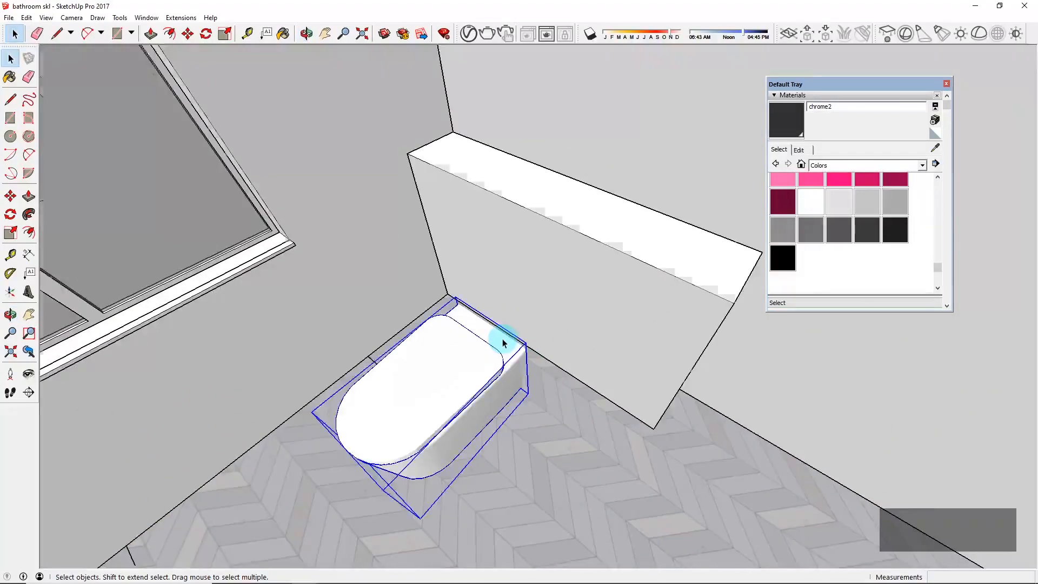
pyautogui.scroll(3, 498, 341)
pyautogui.scroll(-1, 486, 338)
pyautogui.press('m')
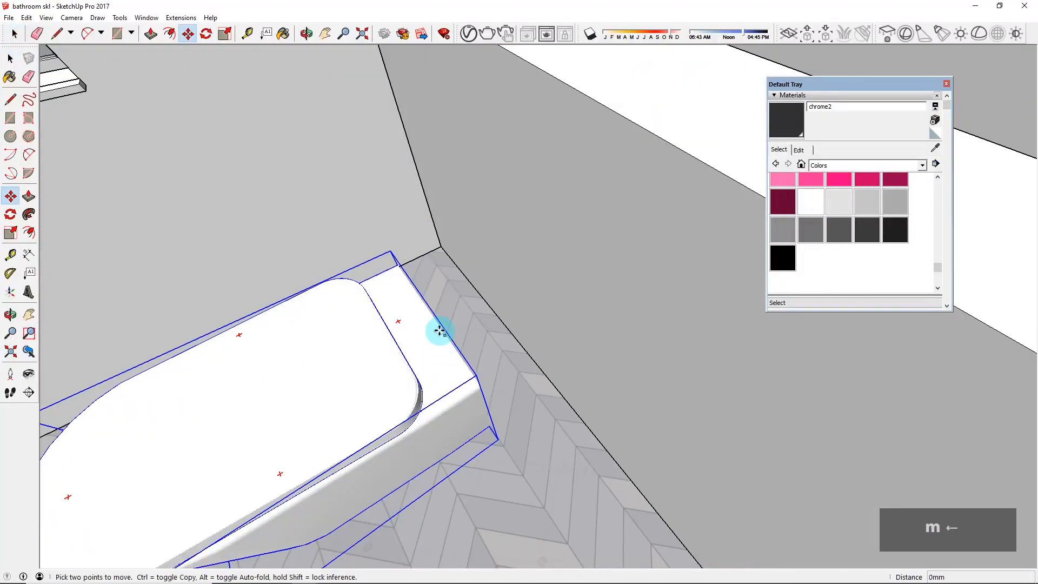
pyautogui.press('Right')
pyautogui.click(563, 245)
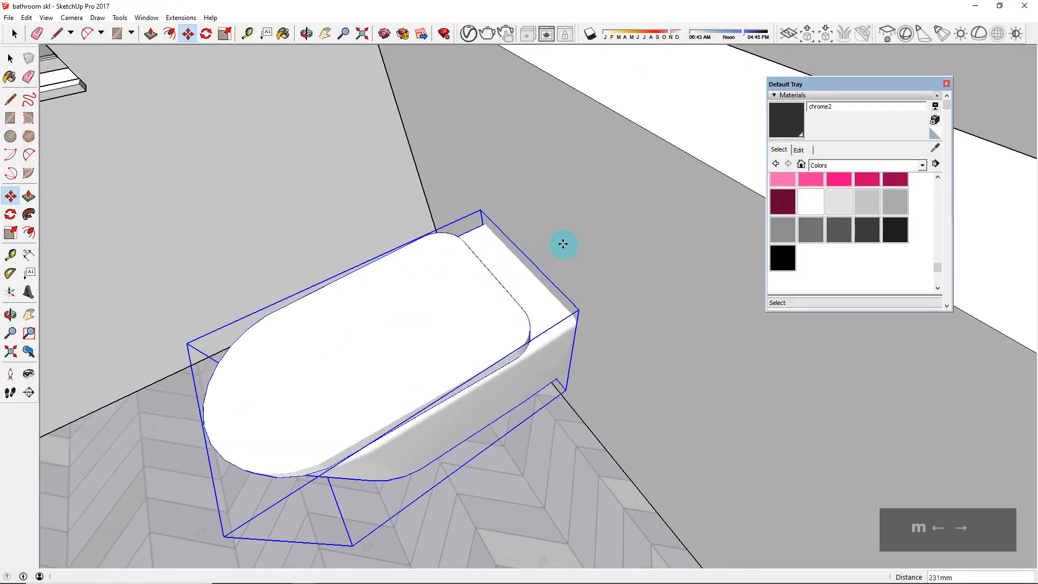
# Step: Shift the toilet slightly along the green axis toward the window wall
pyautogui.scroll(-5, 563, 244)
pyautogui.moveTo(533, 282); pyautogui.dragTo(572, 149, button='middle')
pyautogui.scroll(3, 512, 343)
pyautogui.moveTo(546, 248)
pyautogui.mouseDown(button='middle')
pyautogui.moveTo(551, 238)
pyautogui.moveTo(625, 222)
pyautogui.moveTo(715, 364)
pyautogui.moveTo(556, 260)
pyautogui.mouseUp(button='middle')
pyautogui.moveTo(503, 240); pyautogui.dragTo(604, 297, button='middle')
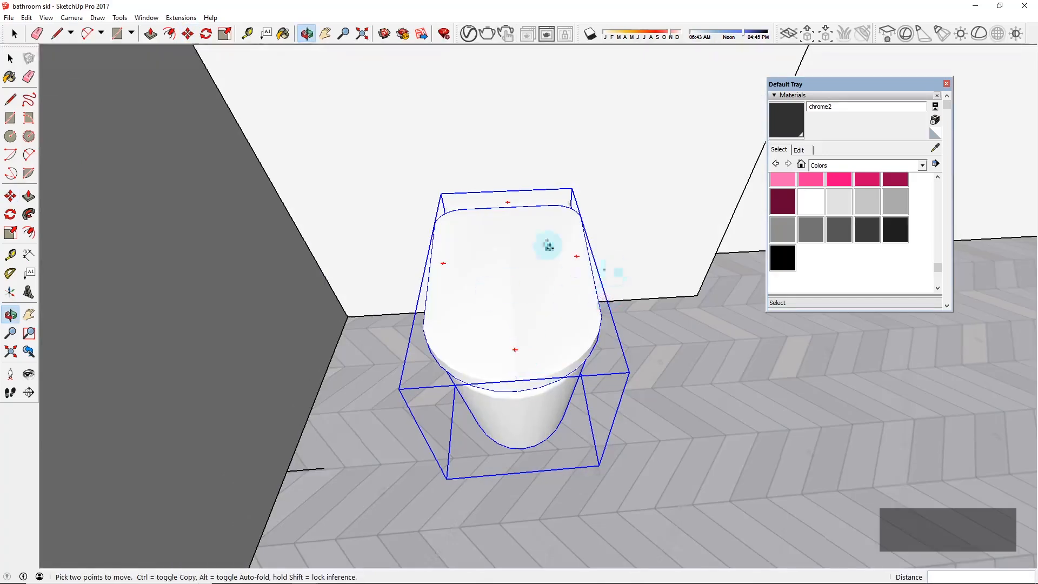
pyautogui.click(516, 234)
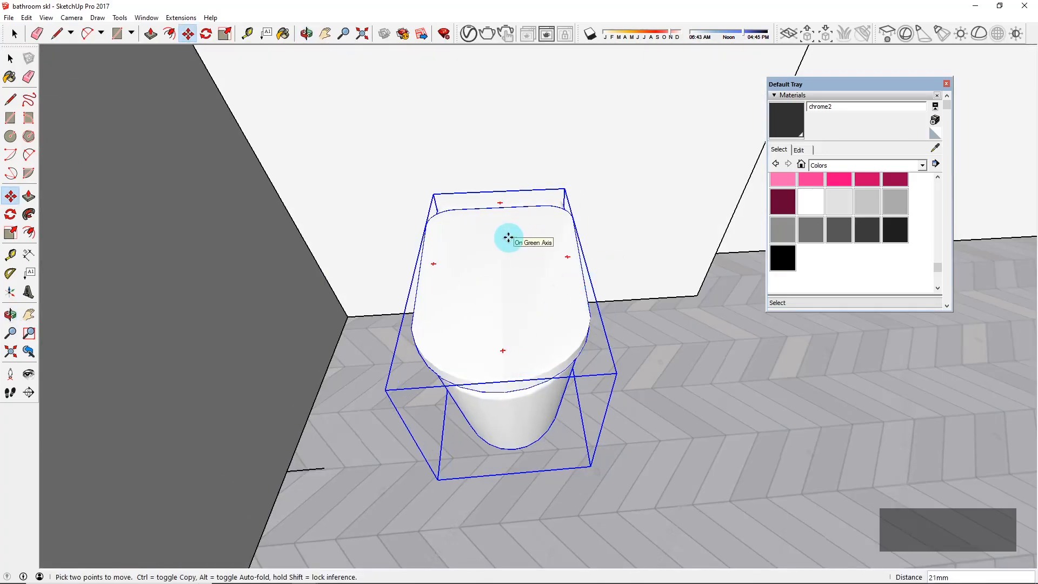
pyautogui.click(493, 237)
pyautogui.moveTo(614, 308); pyautogui.dragTo(388, 426, button='middle')
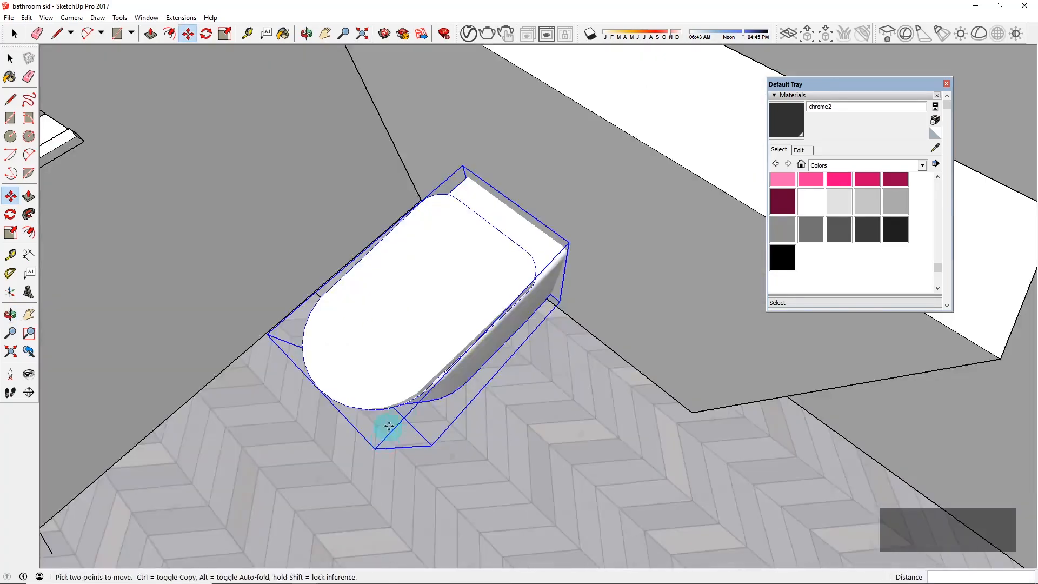
pyautogui.press('space')
# Step: Examine the proportions and placement of the toilet and half-height wall from several viewpoints around the room
pyautogui.scroll(-8, 477, 347)
pyautogui.moveTo(484, 322); pyautogui.dragTo(386, 246, button='middle')
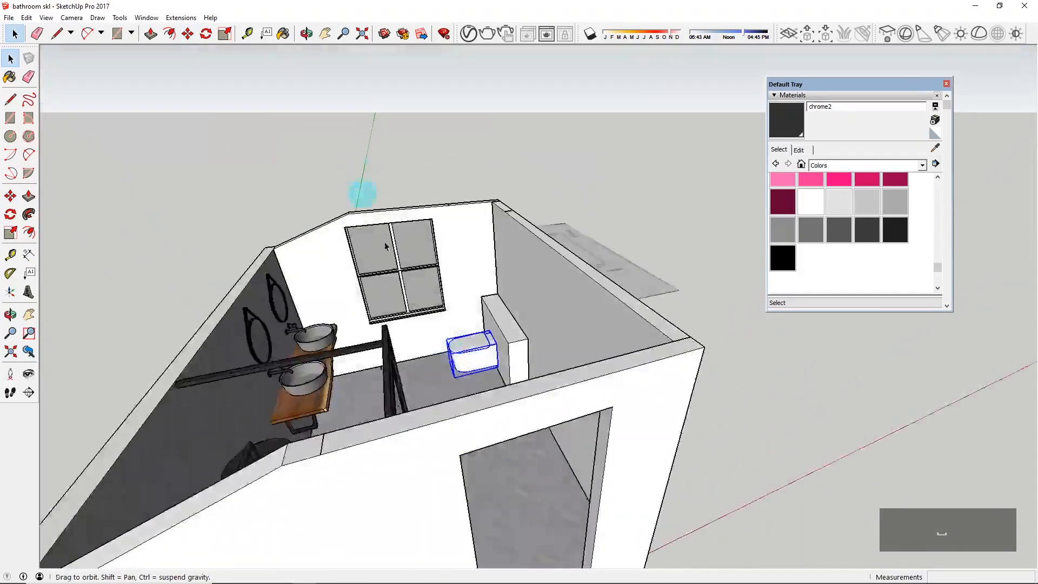
pyautogui.scroll(3, 462, 343)
pyautogui.moveTo(530, 342); pyautogui.dragTo(498, 252, button='middle')
pyautogui.scroll(3, 675, 546)
pyautogui.moveTo(679, 559); pyautogui.dragTo(725, 555, button='middle')
pyautogui.scroll(3, 699, 523)
pyautogui.press('l')
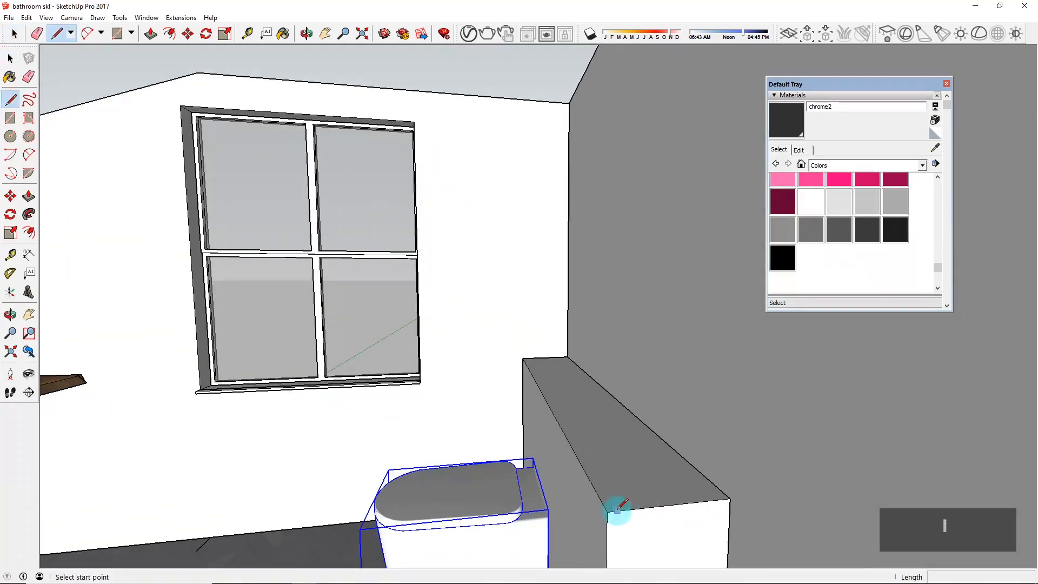
pyautogui.click(607, 512)
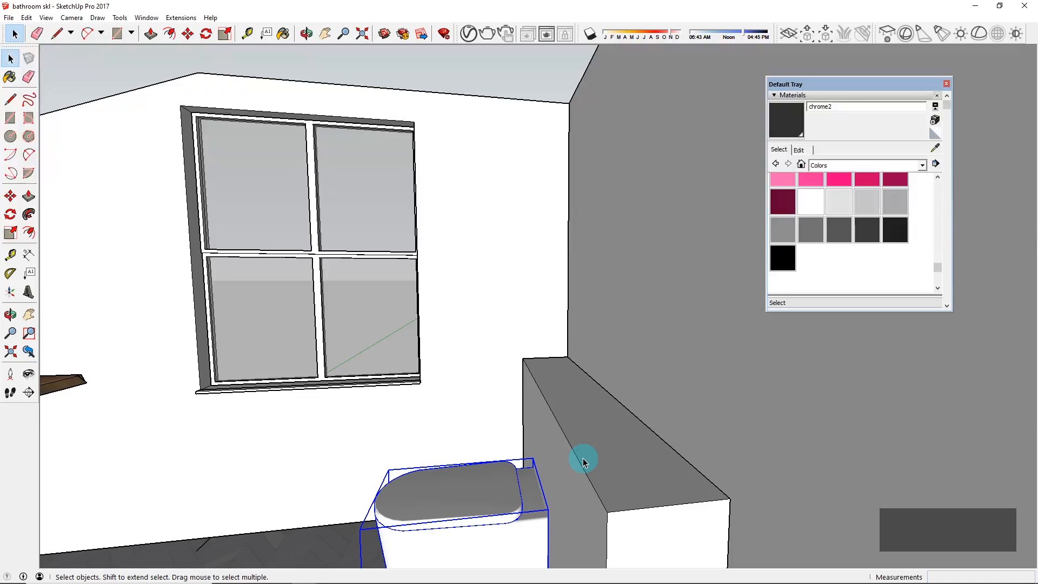
pyautogui.moveTo(583, 462); pyautogui.dragTo(787, 463, button='middle')
pyautogui.click(787, 463)
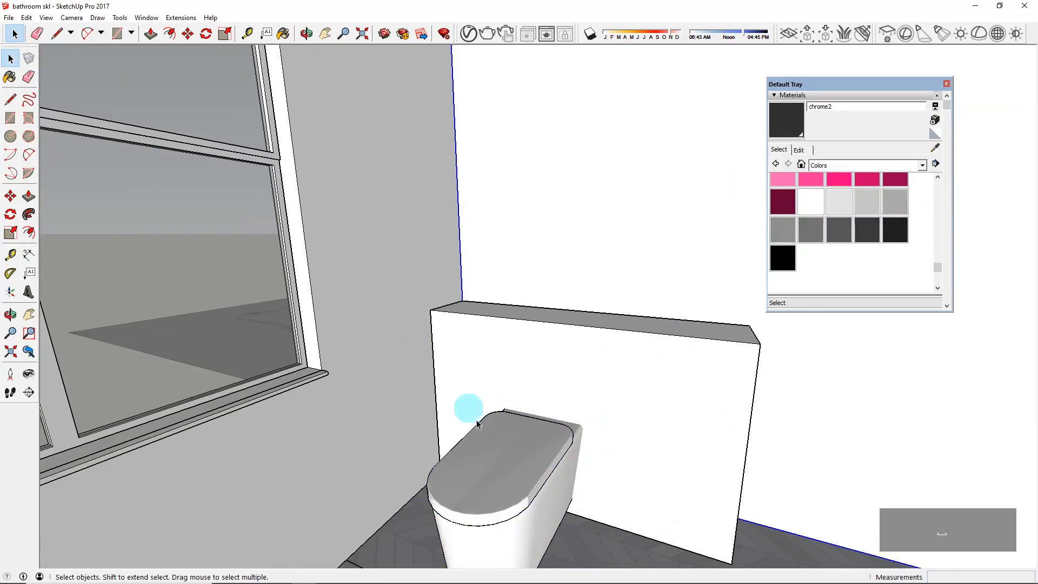
pyautogui.click(547, 452)
pyautogui.moveTo(547, 452); pyautogui.dragTo(736, 493, button='middle')
pyautogui.moveTo(689, 458); pyautogui.dragTo(514, 331, button='middle')
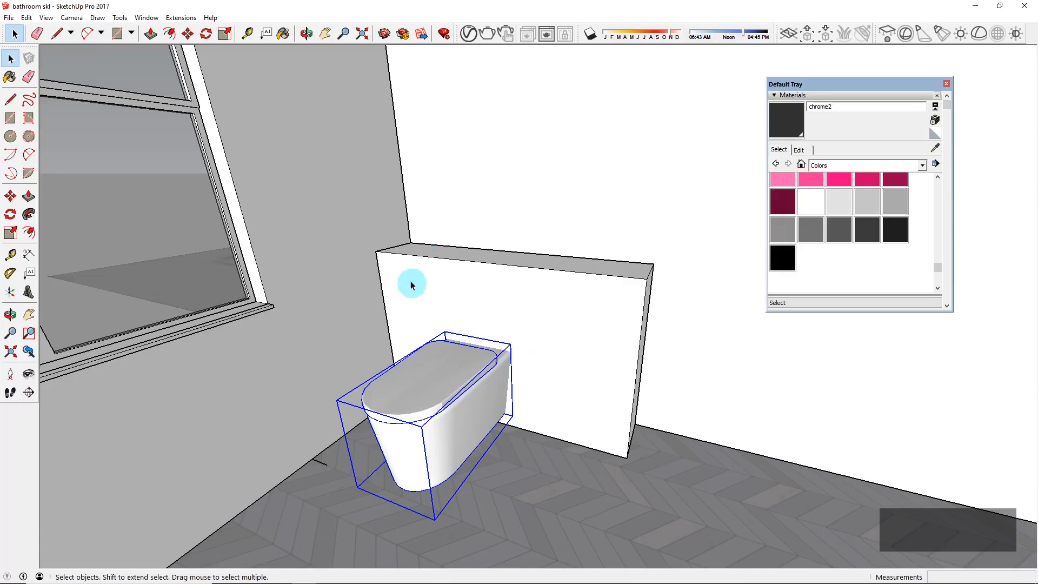
pyautogui.moveTo(597, 348); pyautogui.dragTo(579, 296, button='middle')
# Step: Copy the half-height wall's top face, paste it exactly on top of the wall and group it
pyautogui.click(562, 389)
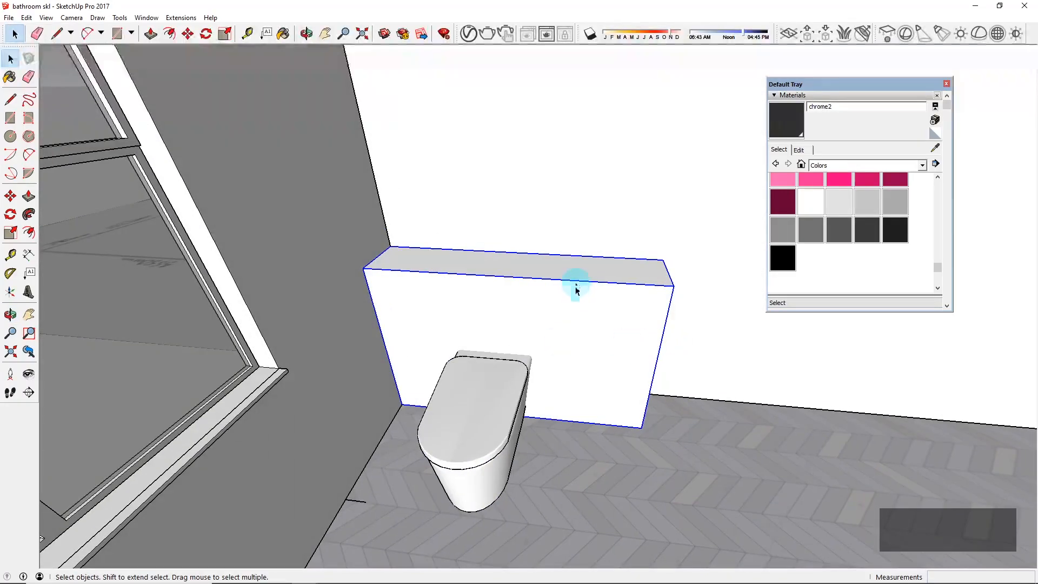
pyautogui.doubleClick(581, 276)
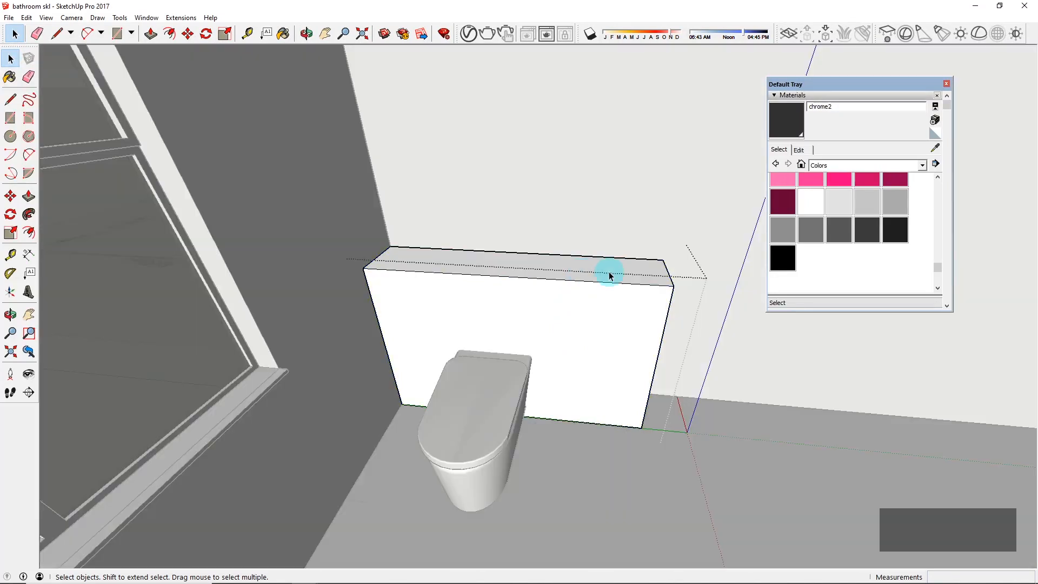
pyautogui.scroll(1, 609, 275)
pyautogui.click(610, 273)
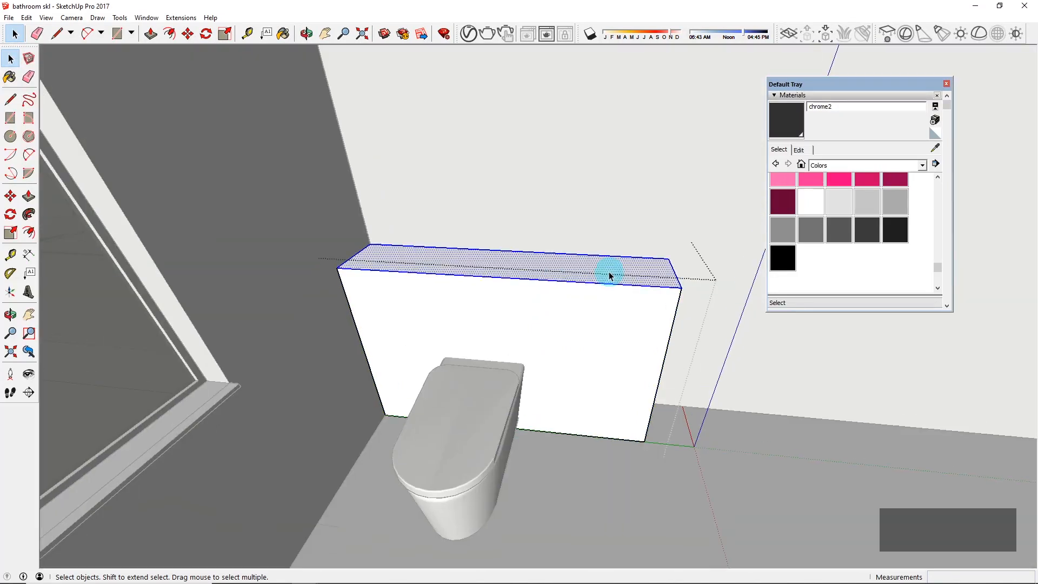
pyautogui.hotkey('ctrl', 'c')
pyautogui.press('Escape')
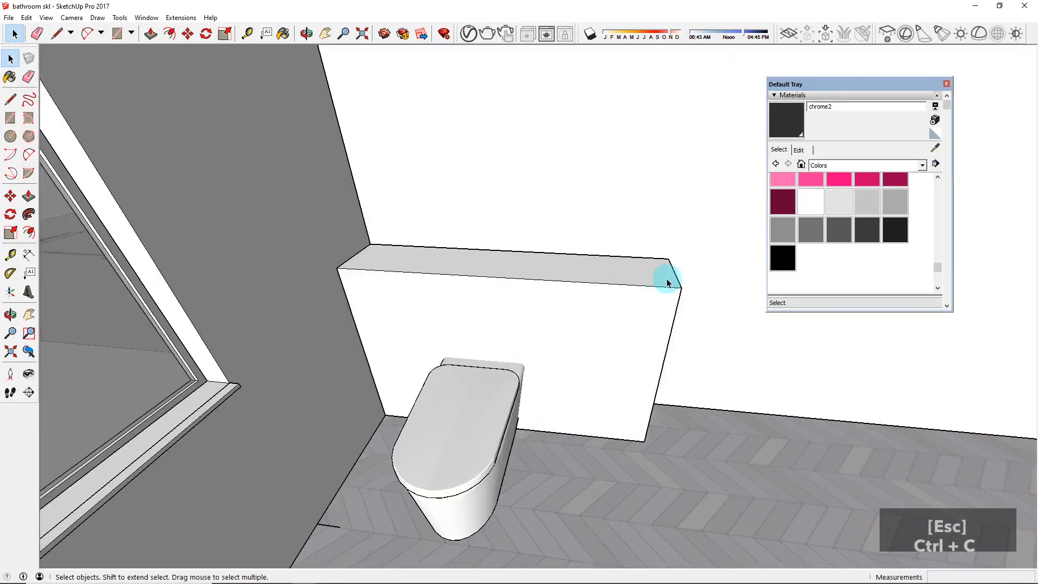
pyautogui.hotkey('ctrl', 'v')
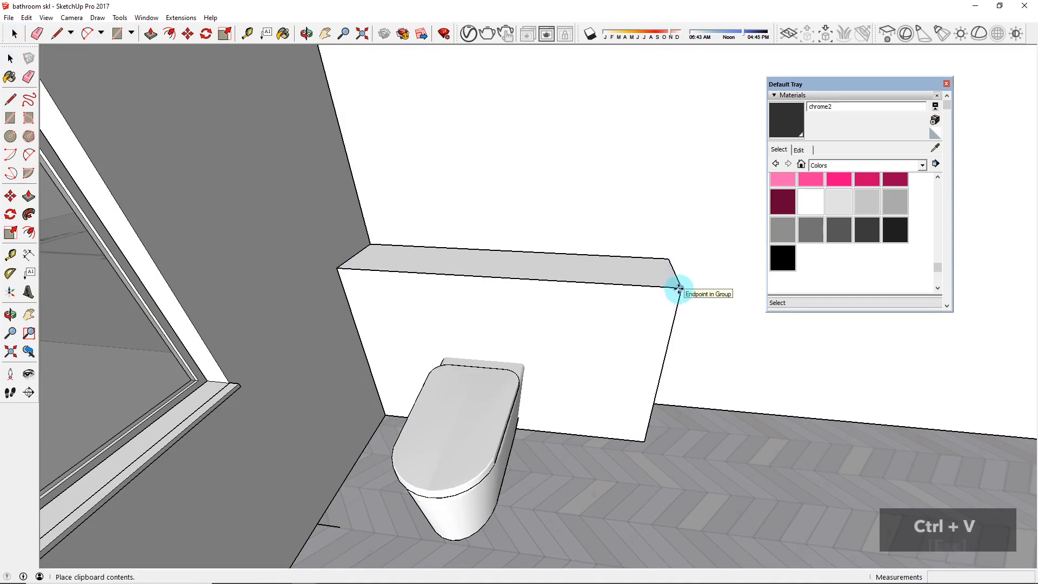
pyautogui.click(678, 288)
pyautogui.hotkey('ctrl', 'g')
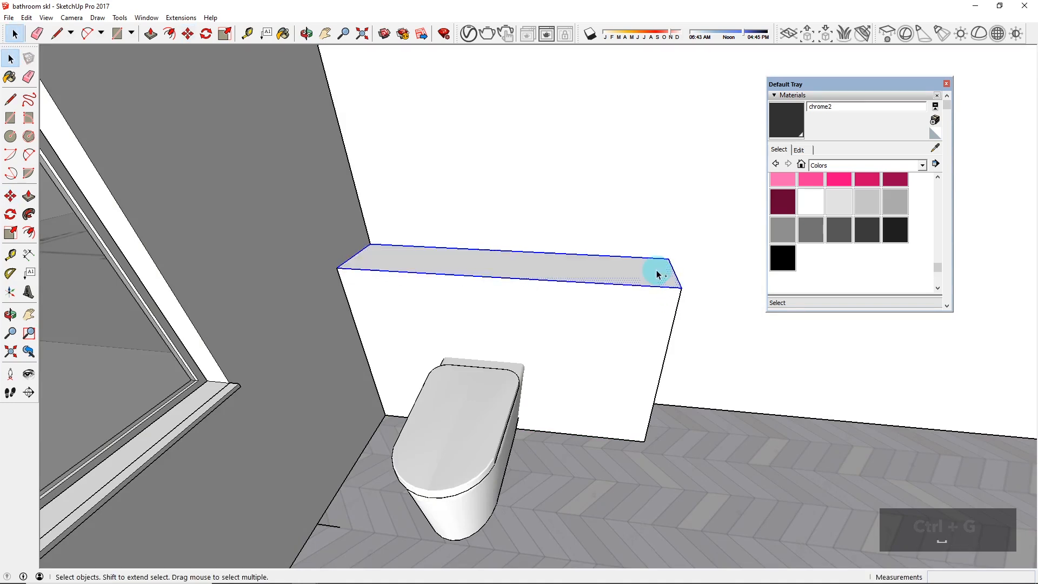
# Step: Try to extrude the pasted top face upward by 12 mm
pyautogui.scroll(5, 656, 273)
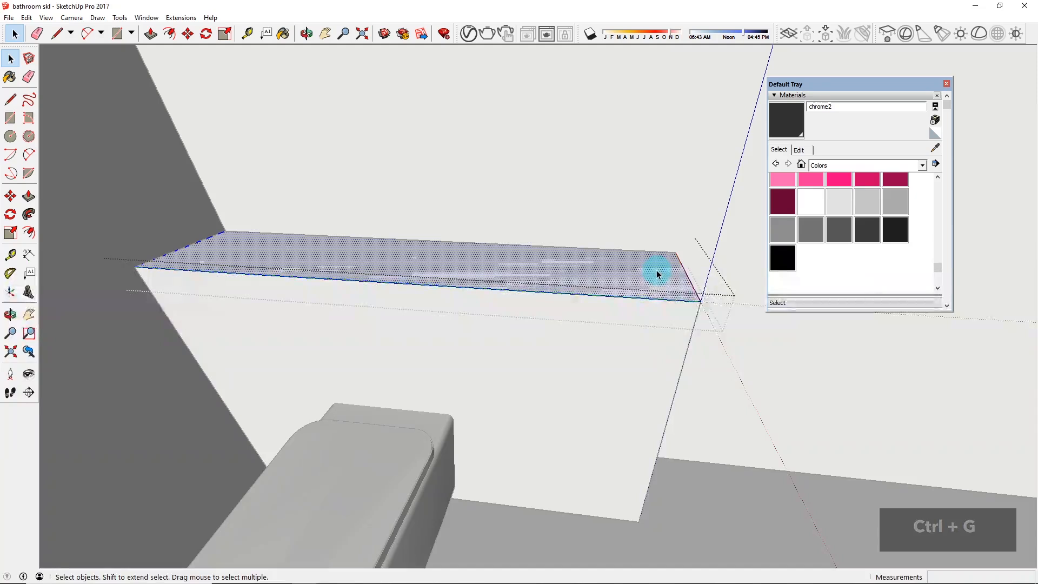
pyautogui.write('p12')
pyautogui.press('Return')
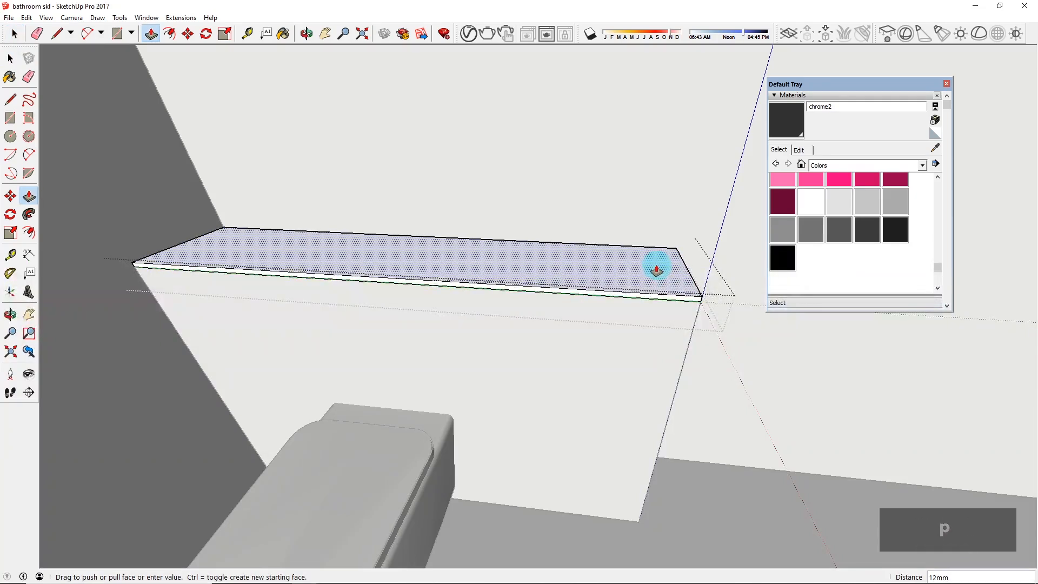
pyautogui.press('space')
pyautogui.hotkey('ctrl', 'z')
pyautogui.hotkey('ctrl', 'z')
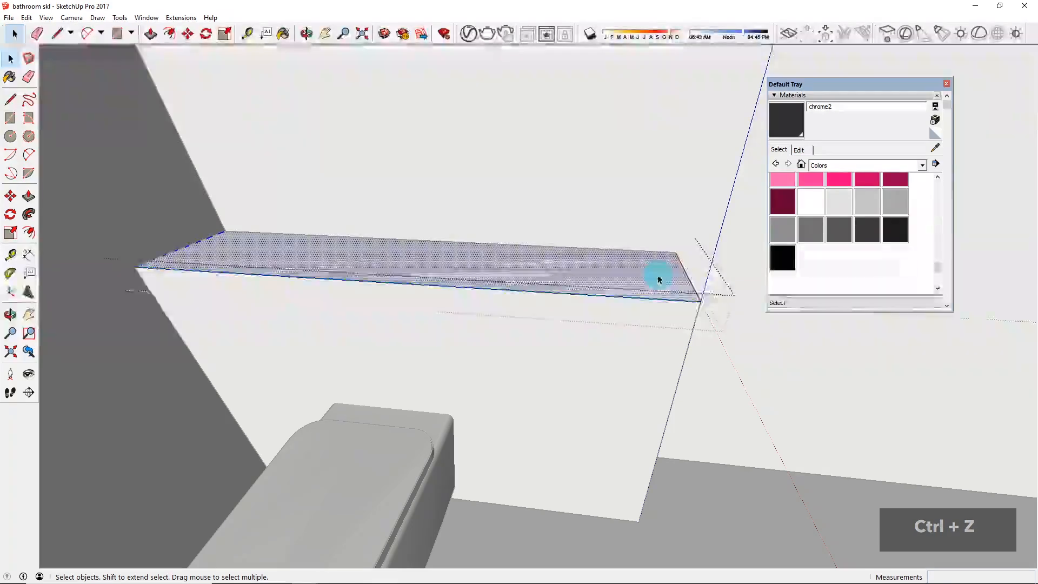
# Step: Extrude the pasted top face 18 mm upward as a ledge slab and leave its group
pyautogui.press('p')
pyautogui.click(659, 280)
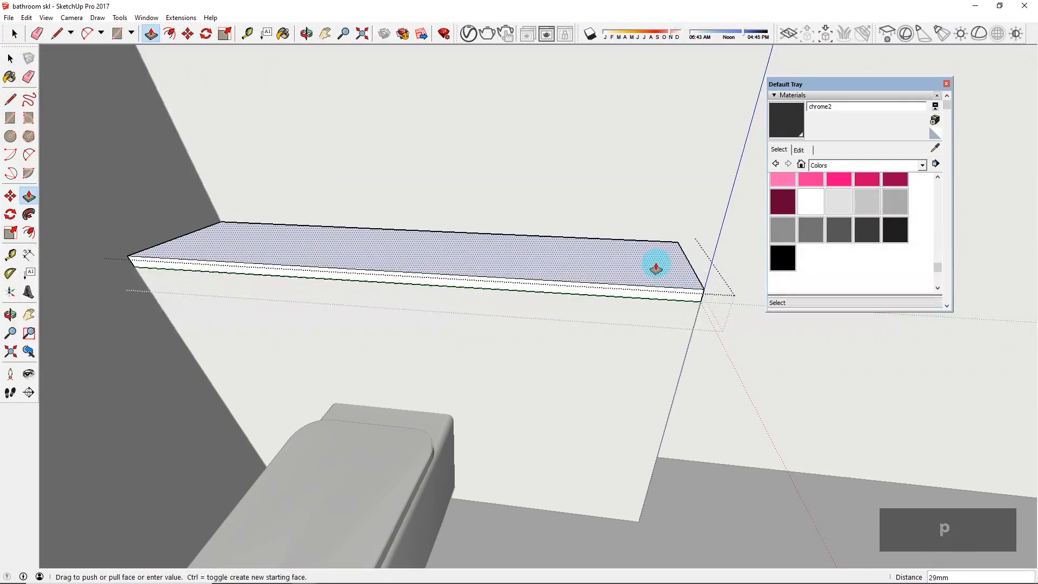
pyautogui.press('Return')
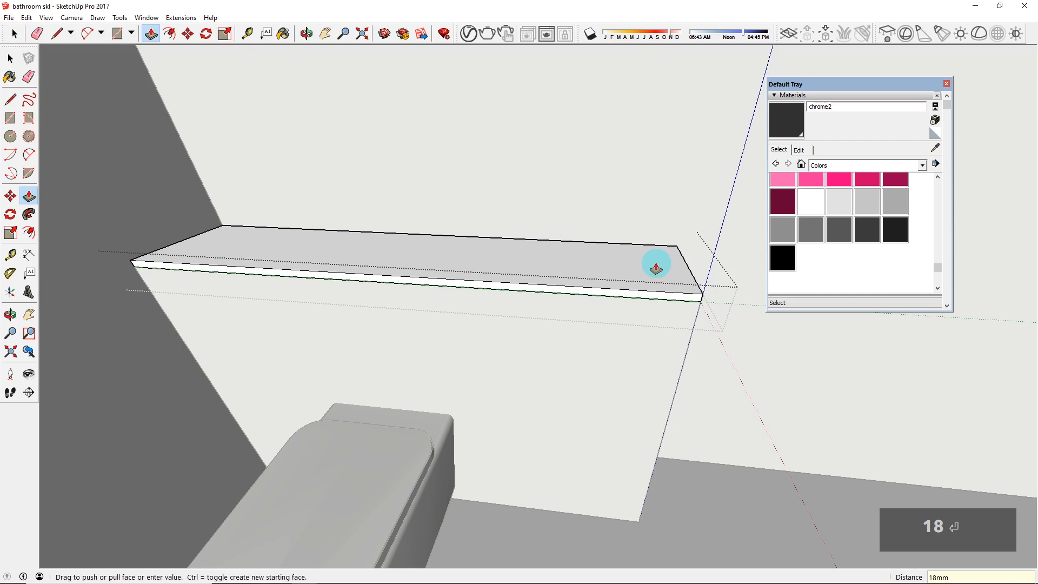
pyautogui.press('space')
pyautogui.press('Escape')
pyautogui.scroll(-5, 653, 358)
pyautogui.moveTo(653, 359); pyautogui.dragTo(666, 341, button='middle')
pyautogui.doubleClick(617, 397)
pyautogui.scroll(2, 628, 394)
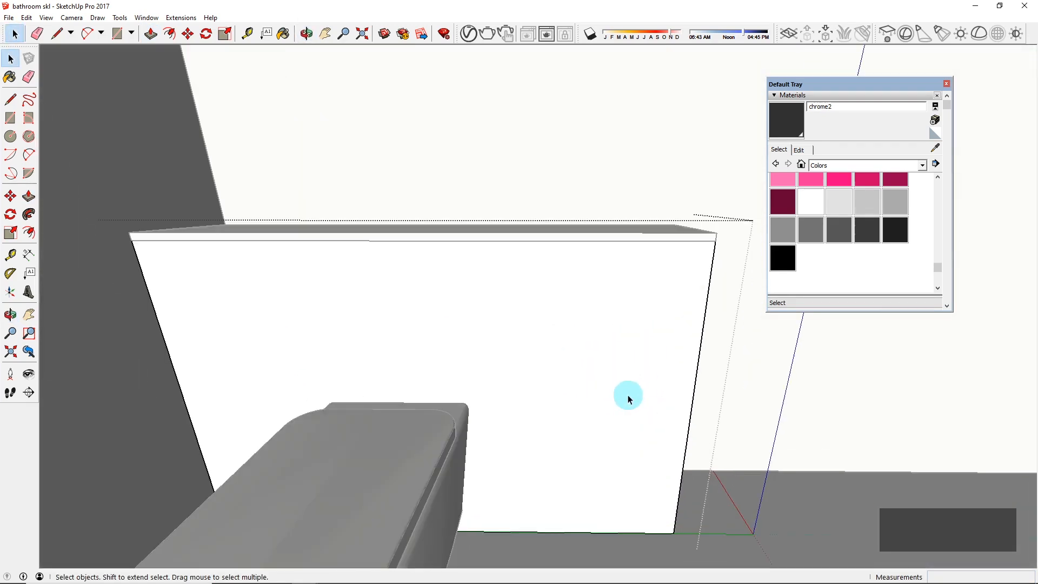
pyautogui.click(582, 363)
pyautogui.scroll(-1, 587, 358)
pyautogui.press('Escape')
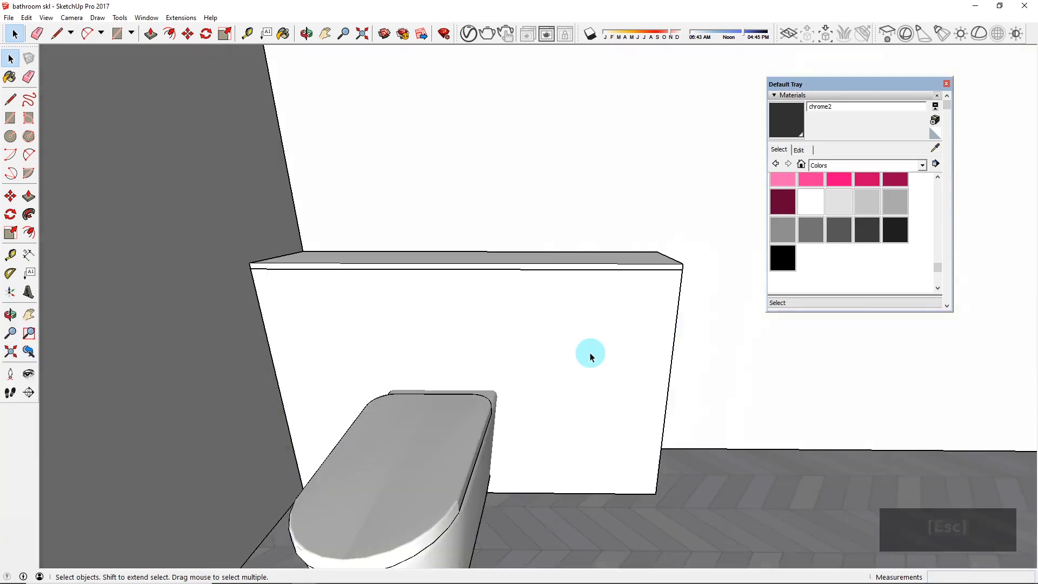
# Step: Draw a rectangle of about 423 by 373 mm in the lower free-end corner of the half-height wall's front, and group it
pyautogui.press('r')
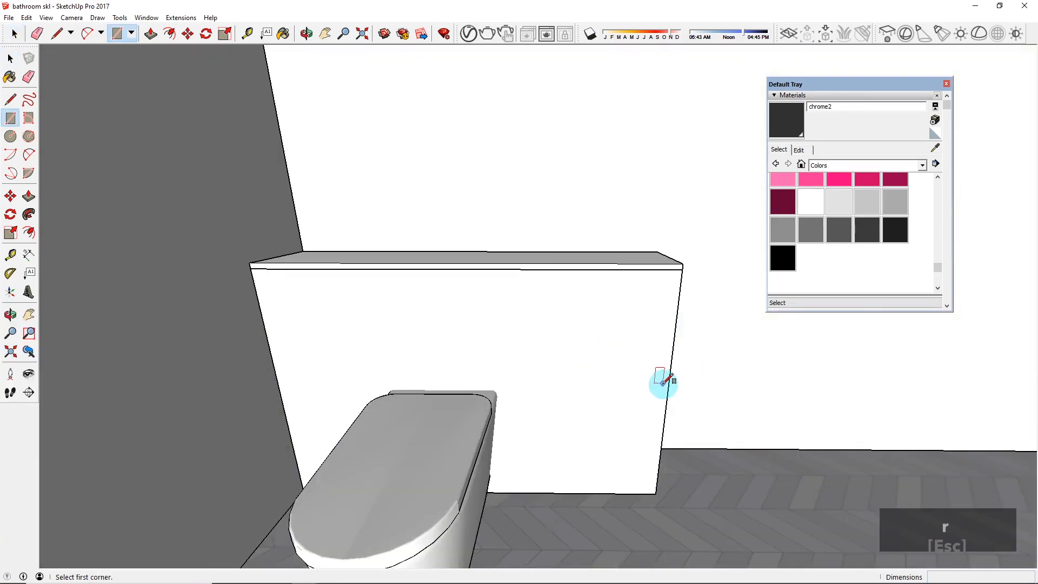
pyautogui.click(668, 391)
pyautogui.scroll(3, 589, 481)
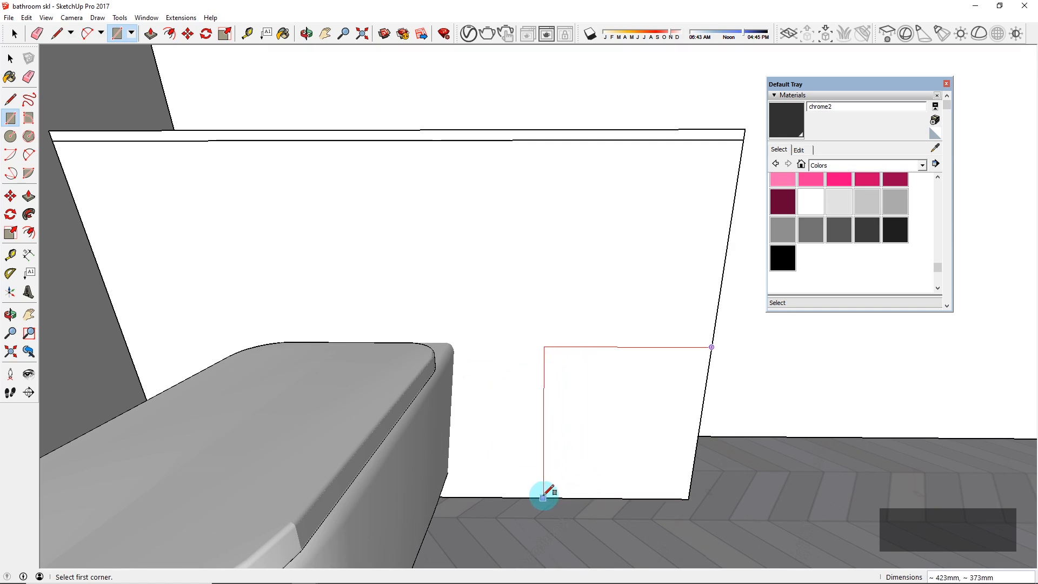
pyautogui.press('space')
pyautogui.click(654, 438)
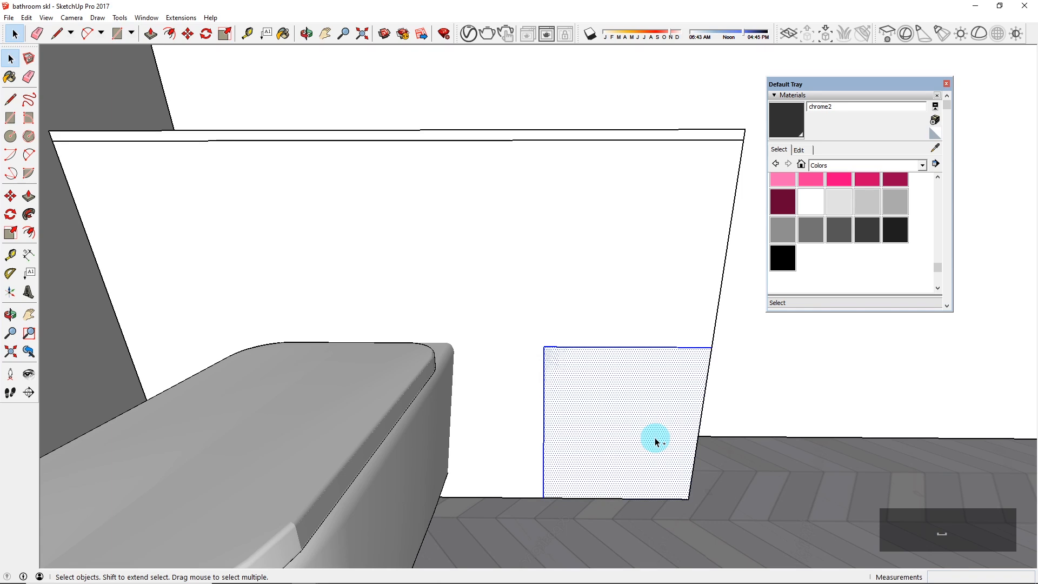
pyautogui.hotkey('ctrl', 'g')
# Step: Extrude the grouped rectangle at the half-height wall's free end about 13 mm outward as a door panel
pyautogui.moveTo(654, 437); pyautogui.dragTo(605, 393, button='middle')
pyautogui.scroll(2, 611, 411)
pyautogui.press('p')
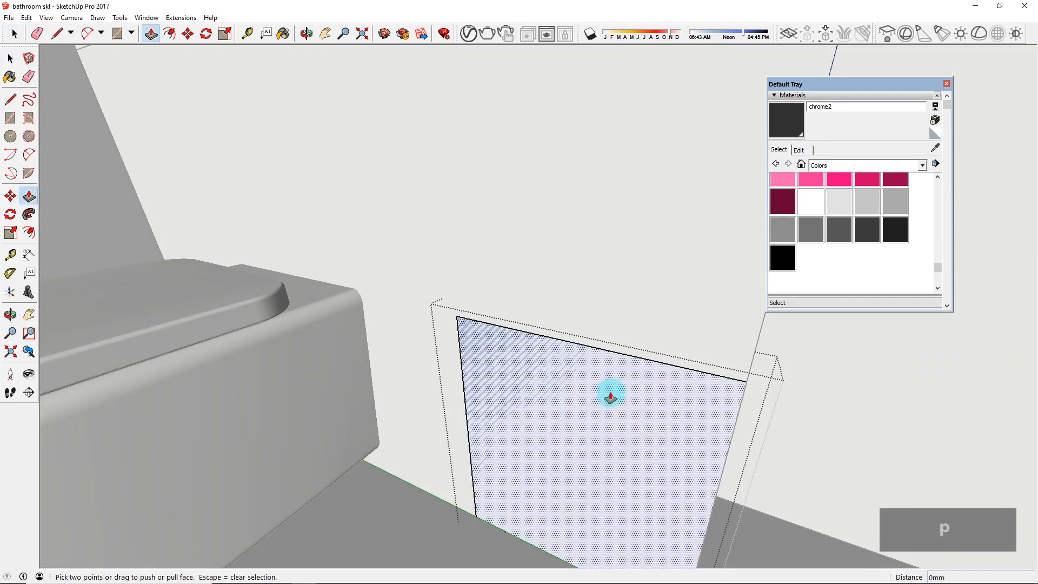
pyautogui.click(605, 398)
pyautogui.click(605, 398)
pyautogui.moveTo(575, 420); pyautogui.dragTo(647, 422, button='middle')
pyautogui.press('space')
pyautogui.scroll(-2, 646, 422)
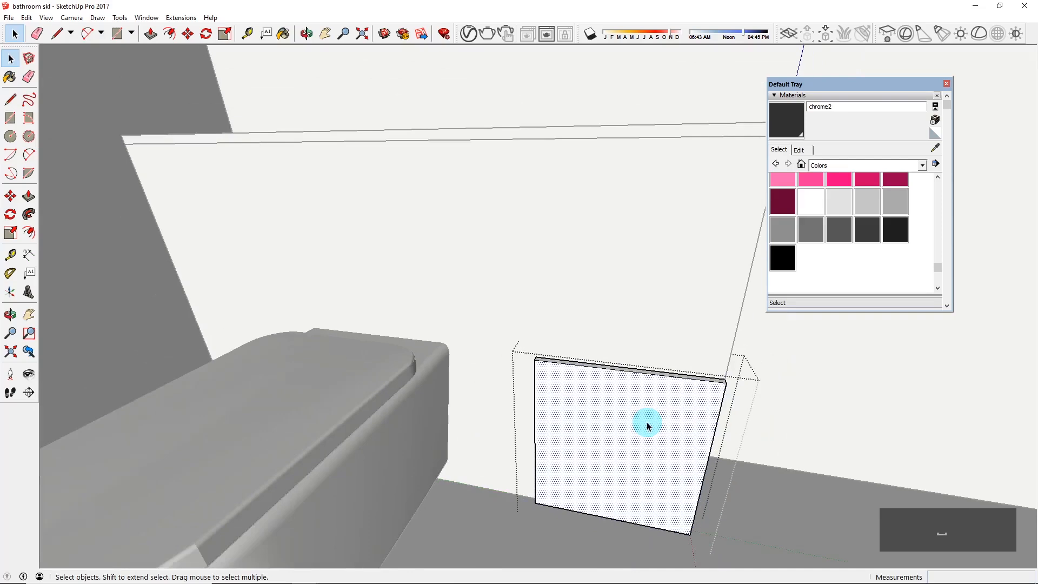
pyautogui.press('Escape')
# Step: Draw a handle rectangle of about 124 by 16 mm on the panel's front face, just below its upper edge
pyautogui.scroll(3, 673, 378)
pyautogui.moveTo(672, 380); pyautogui.dragTo(640, 367, button='middle')
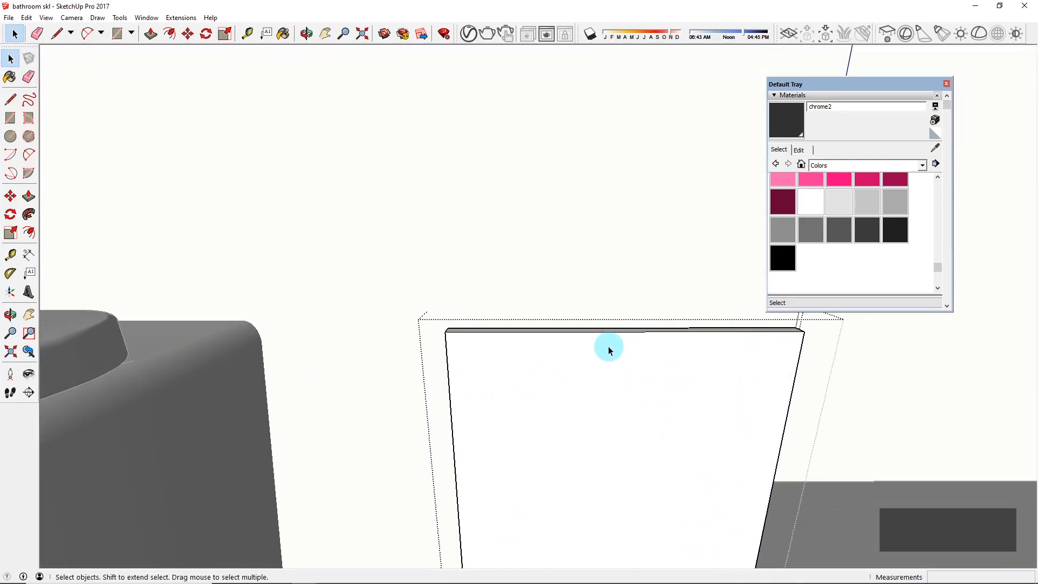
pyautogui.press('r')
pyautogui.click(566, 375)
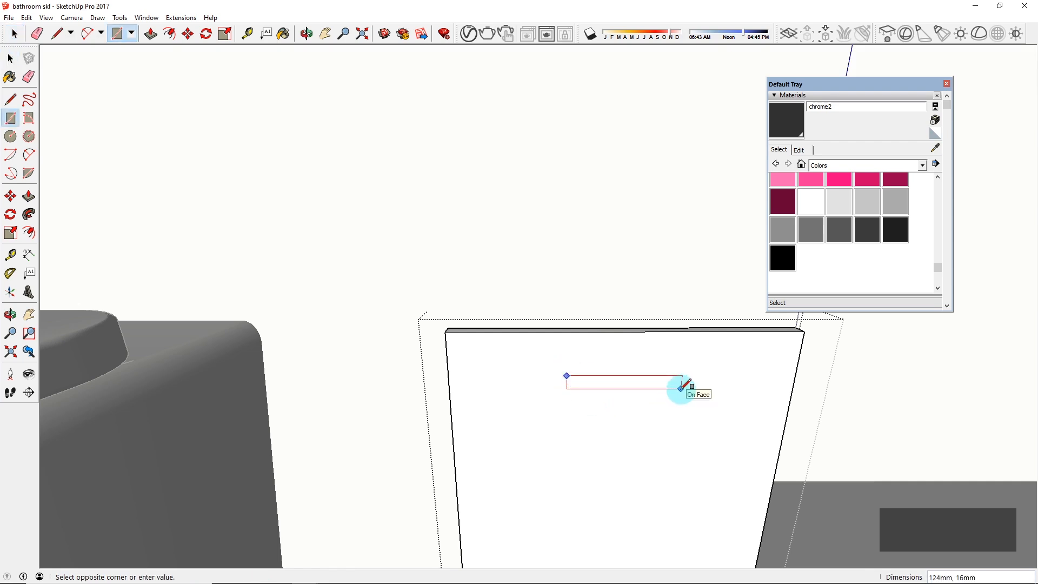
pyautogui.click(681, 388)
pyautogui.scroll(3, 701, 379)
# Step: Move the small handle rectangle about 50 mm up so it sits against the panel's upper edge, centred on it
pyautogui.press('space')
pyautogui.click(582, 385)
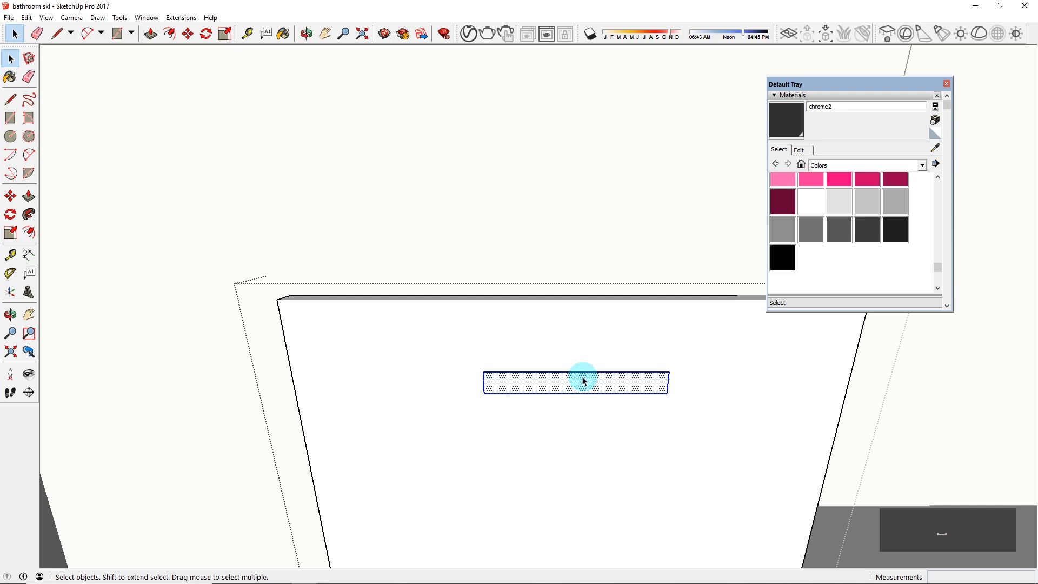
pyautogui.press('m')
pyautogui.moveTo(580, 374); pyautogui.dragTo(564, 299)
pyautogui.scroll(-2, 579, 298)
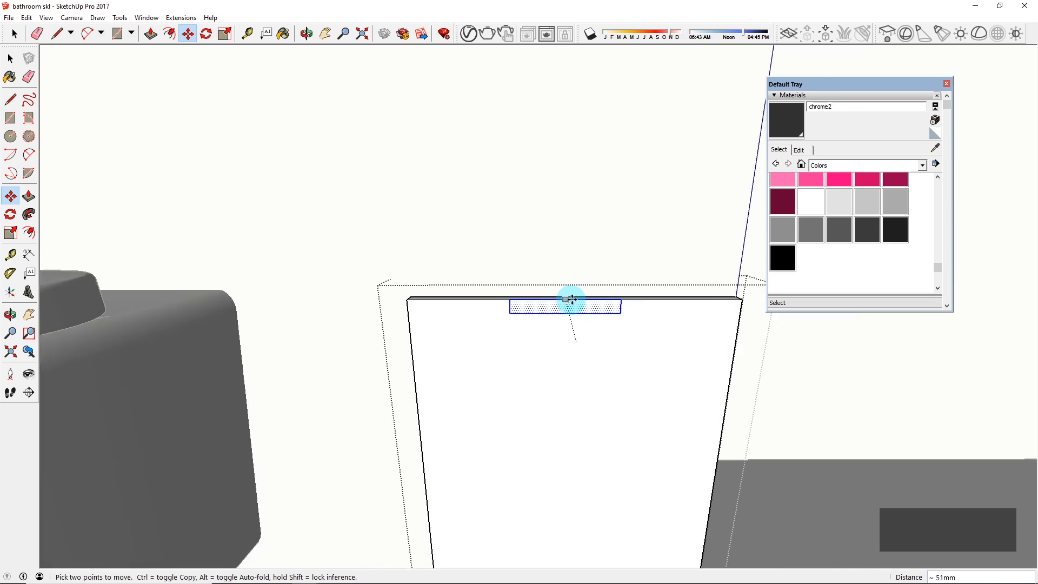
pyautogui.scroll(1, 575, 299)
pyautogui.scroll(1, 570, 297)
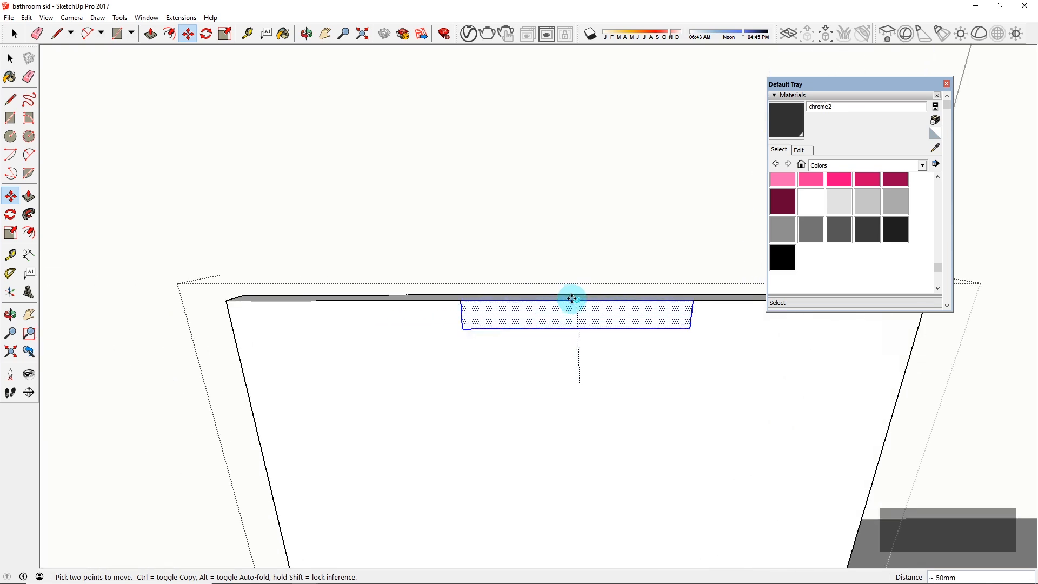
pyautogui.click(570, 299)
pyautogui.scroll(-1, 572, 302)
pyautogui.press('space')
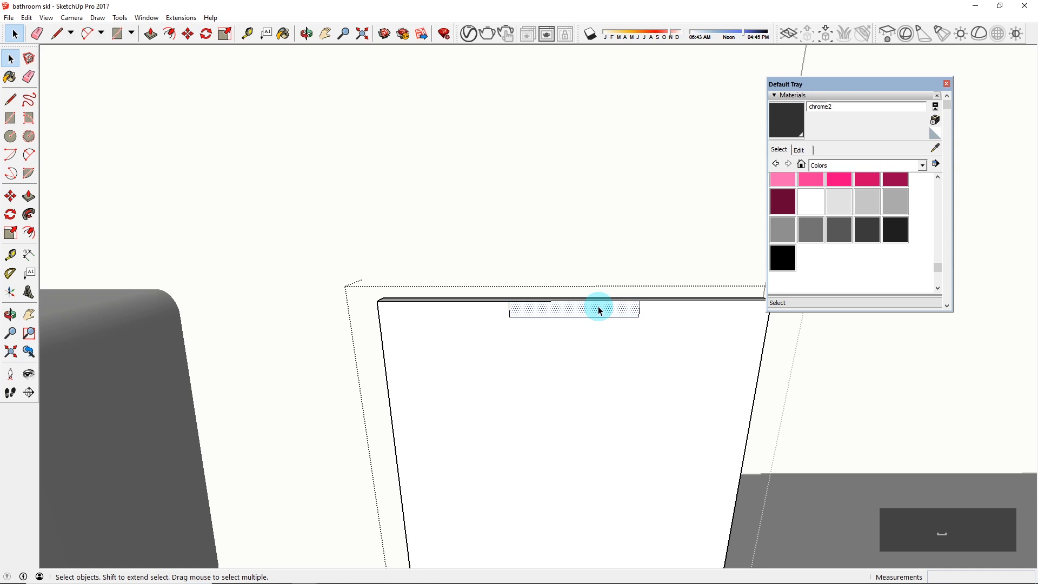
# Step: Push the handle rectangle 13 mm through the panel to cut a grip notch, and leave the panel's group
pyautogui.press('p')
pyautogui.click(600, 310)
pyautogui.click(603, 290)
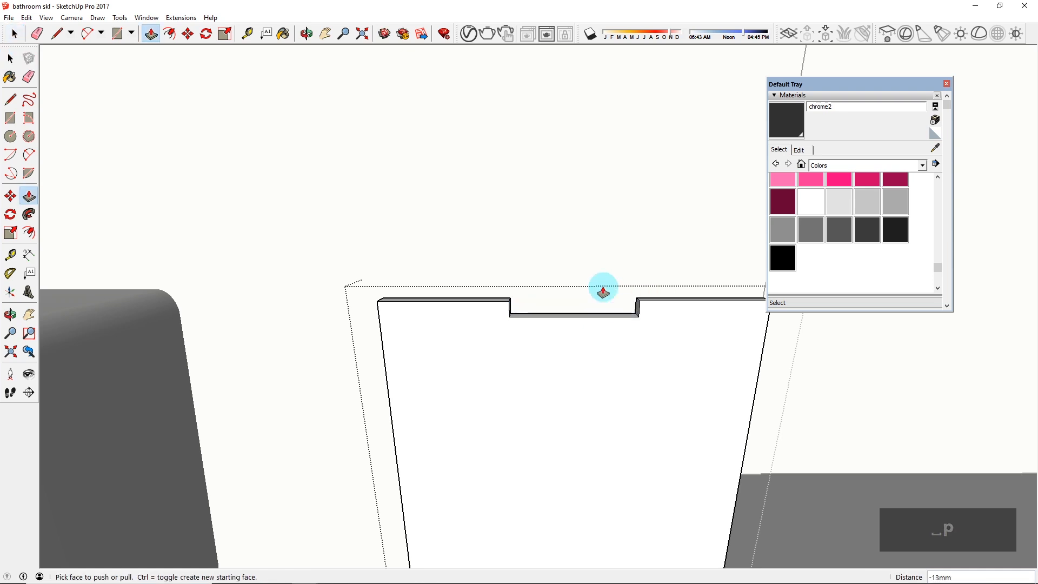
pyautogui.scroll(-3, 595, 298)
pyautogui.press('space')
pyautogui.press('Escape')
pyautogui.scroll(-4, 566, 416)
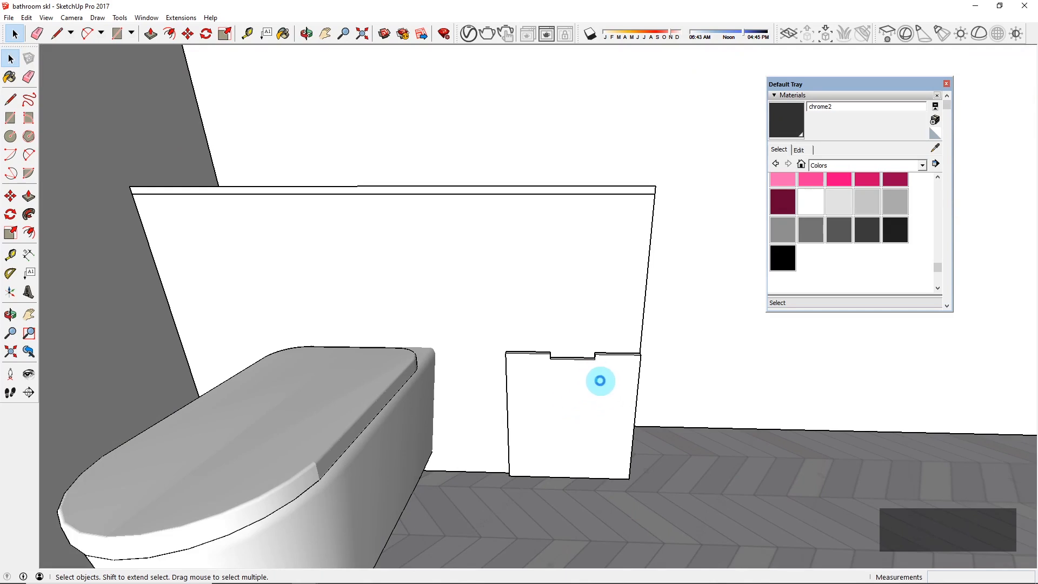
# Step: Copy the notched panel about 423 mm upward from its lower corner, stacking it directly above the original
pyautogui.moveTo(623, 410); pyautogui.dragTo(575, 412, button='middle')
pyautogui.click(583, 414)
pyautogui.scroll(2, 600, 448)
pyautogui.press('m')
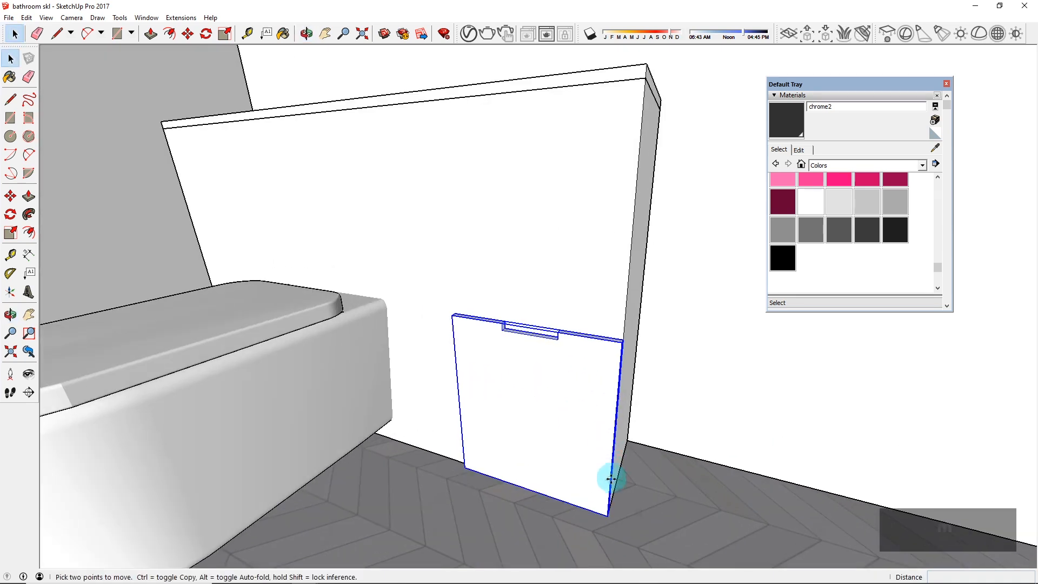
pyautogui.click(607, 515)
pyautogui.press('ctrl')
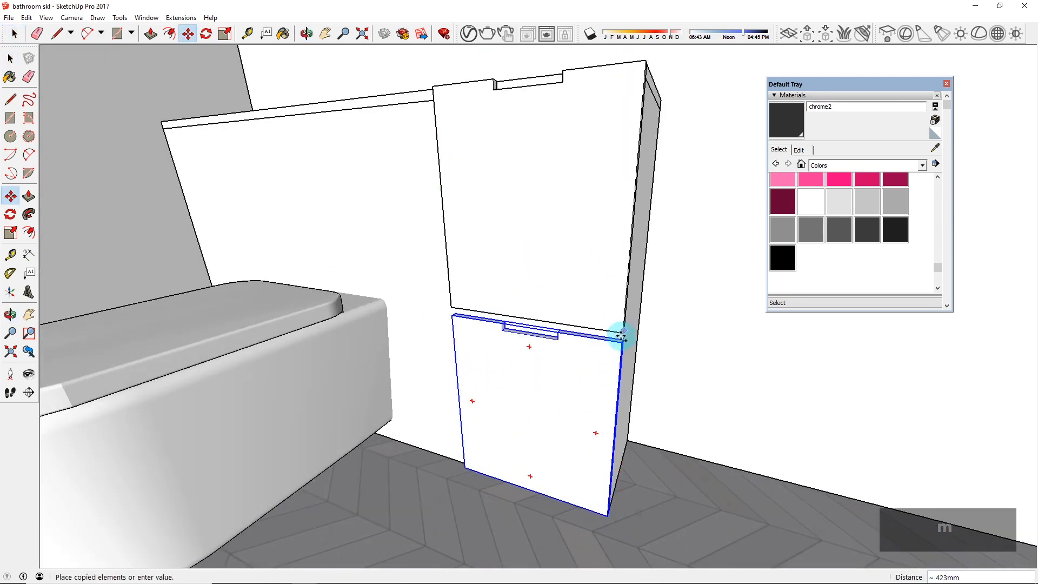
pyautogui.click(623, 340)
pyautogui.moveTo(535, 284); pyautogui.dragTo(664, 332, button='middle')
pyautogui.press('space')
# Step: Inside the half-height wall's group, draw a vertical line along the panels' toilet-side edge from the ledge to the floor
pyautogui.scroll(2, 500, 246)
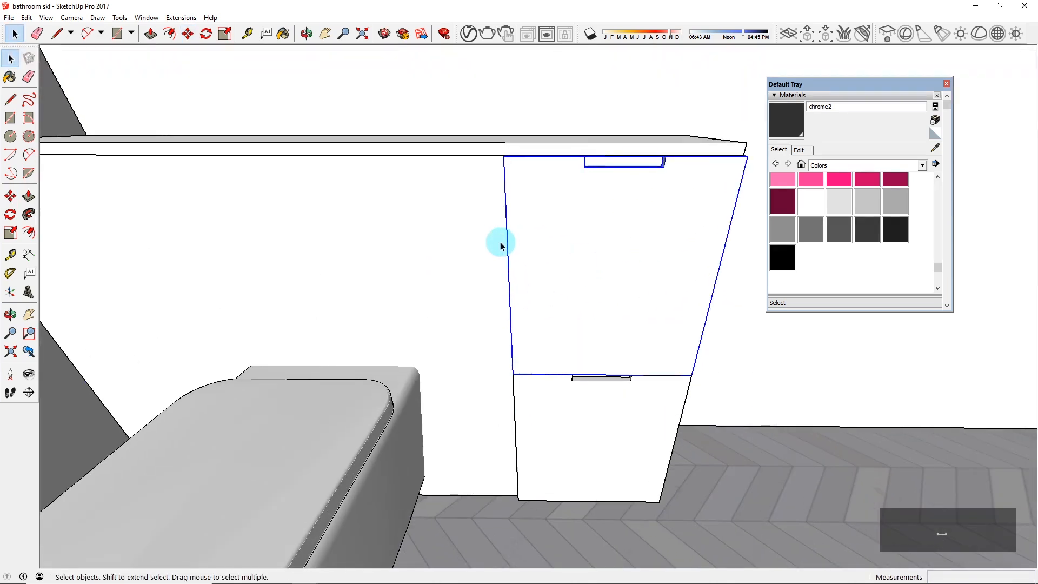
pyautogui.click(482, 252)
pyautogui.moveTo(482, 252); pyautogui.dragTo(642, 194, button='middle')
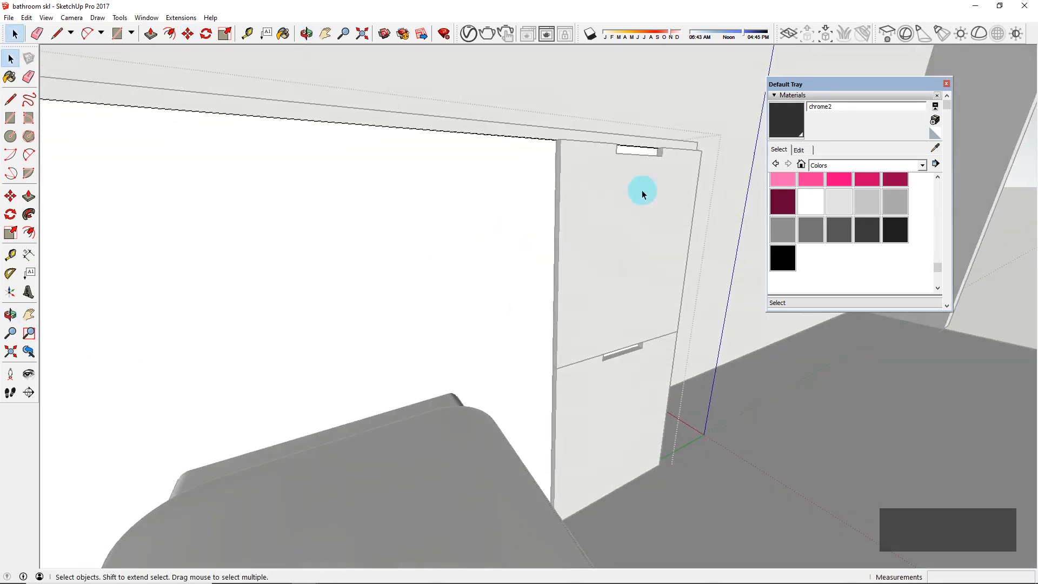
pyautogui.scroll(3, 548, 152)
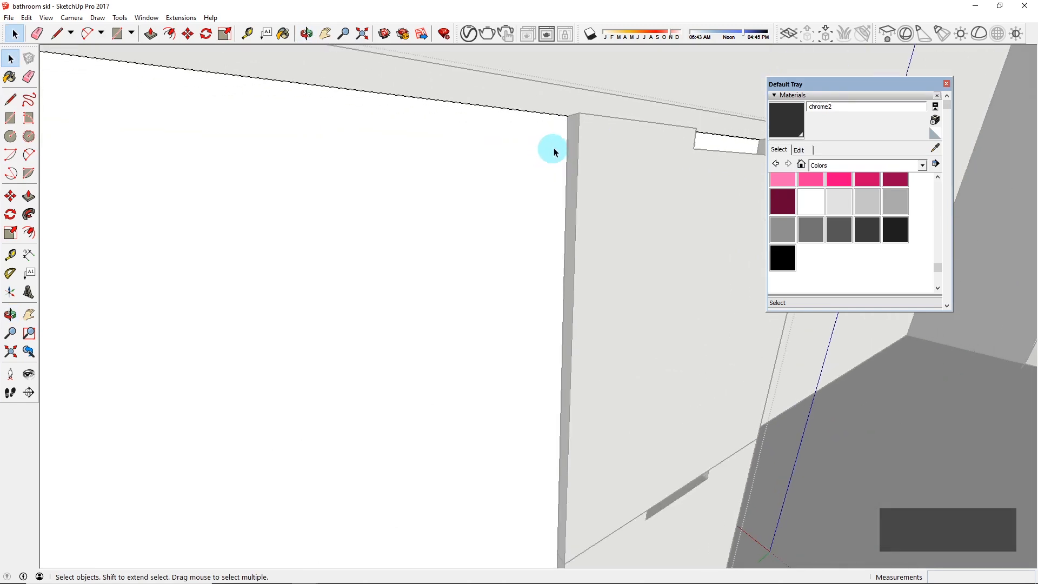
pyautogui.scroll(1, 552, 147)
pyautogui.press('l')
pyautogui.click(570, 110)
pyautogui.moveTo(563, 155); pyautogui.dragTo(563, 413, button='middle')
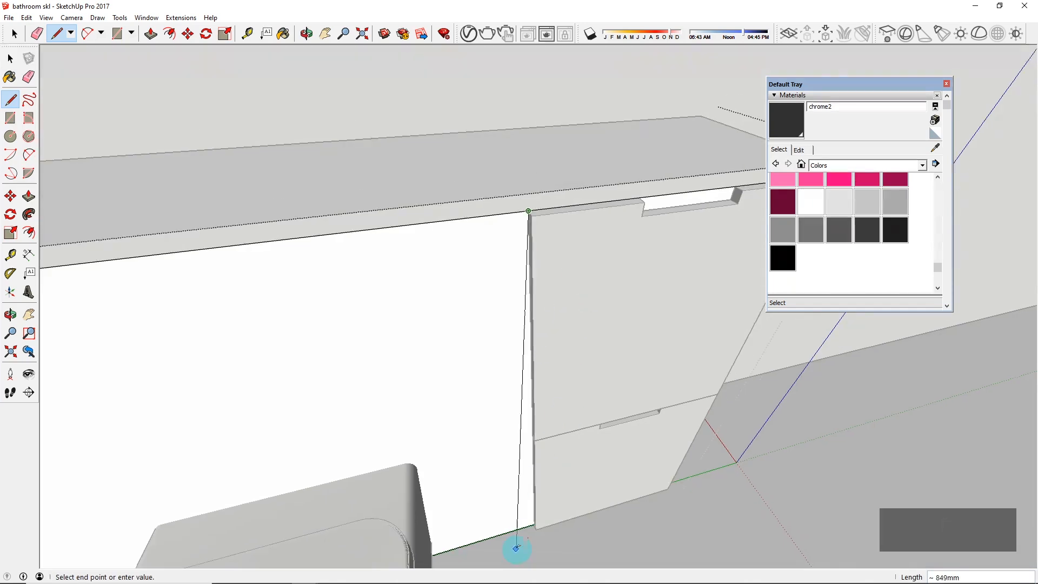
pyautogui.scroll(4, 516, 545)
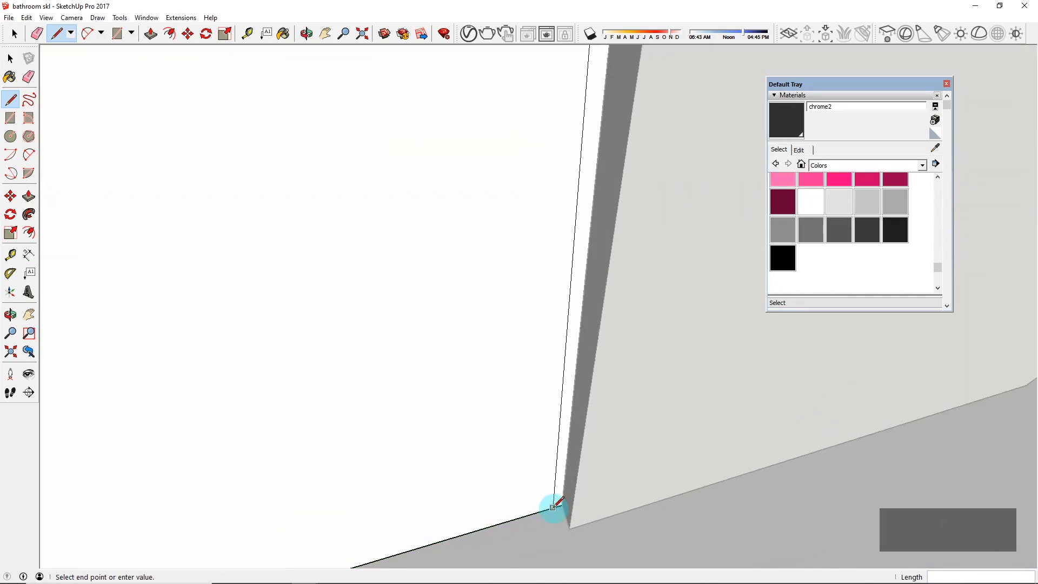
pyautogui.scroll(2, 552, 508)
pyautogui.scroll(-2, 563, 505)
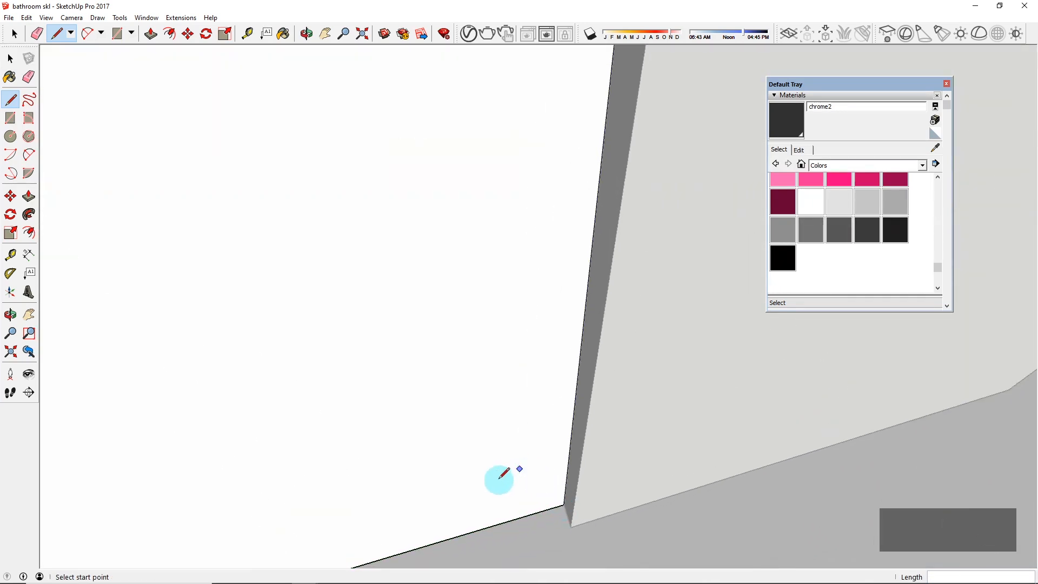
pyautogui.scroll(-4, 498, 478)
pyautogui.scroll(-1, 637, 386)
pyautogui.moveTo(671, 382); pyautogui.dragTo(423, 334, button='middle')
pyautogui.press('space')
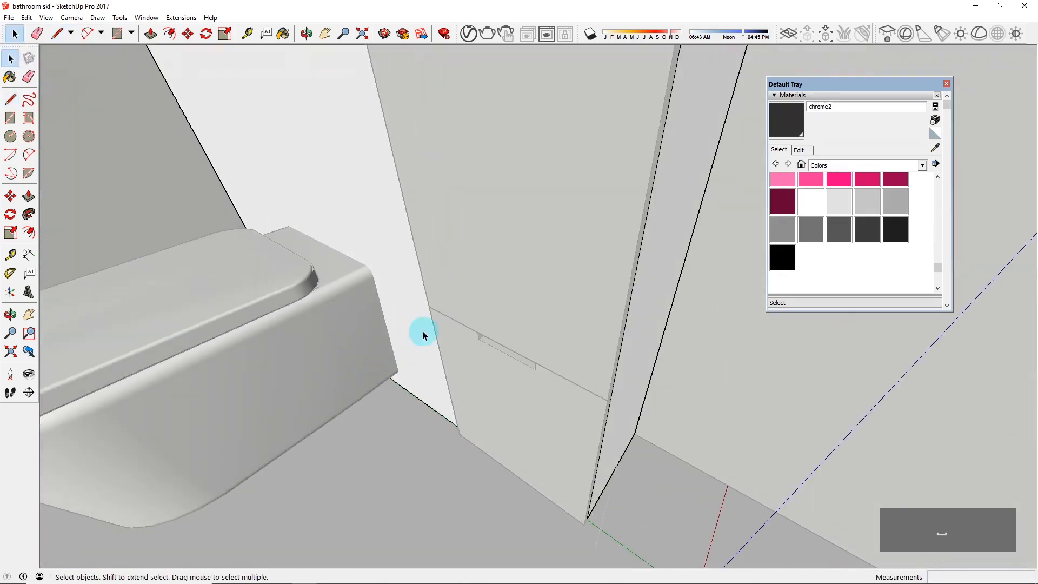
# Step: Push the wall face behind the two panels about 17 mm inward as a recess, and leave the wall's group
pyautogui.moveTo(562, 355); pyautogui.dragTo(524, 267, button='middle')
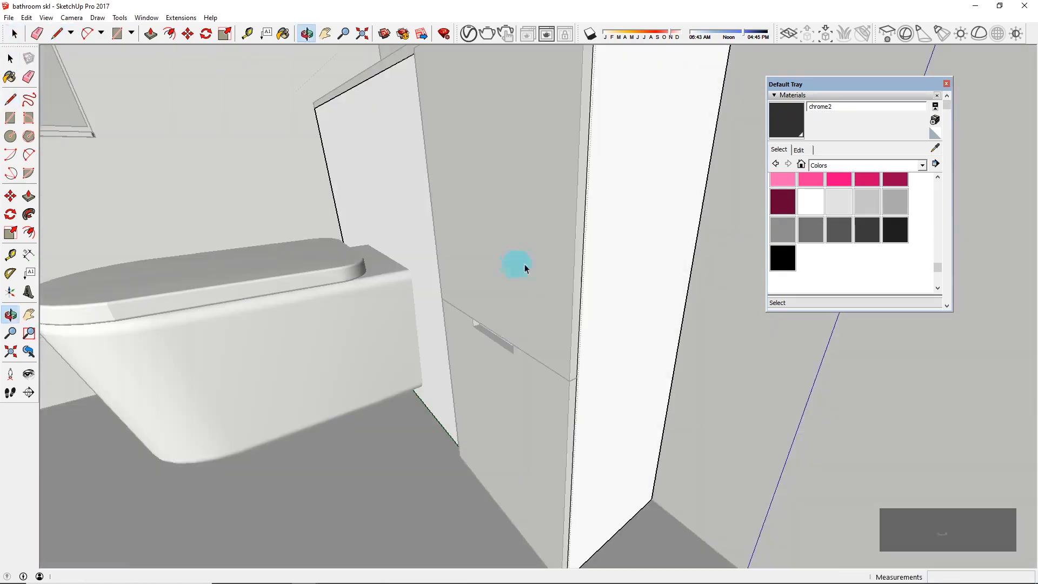
pyautogui.press('p')
pyautogui.click(582, 268)
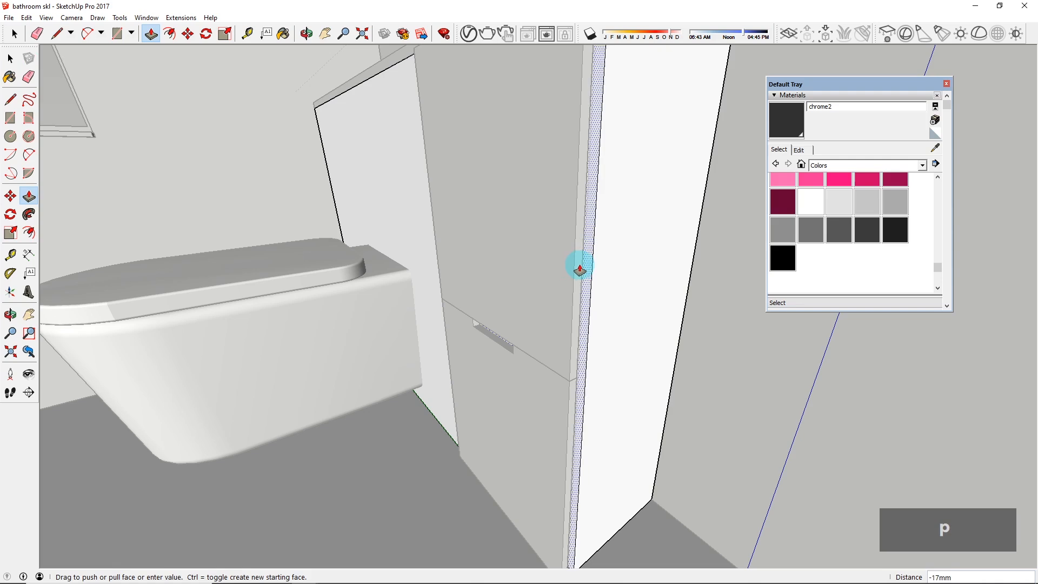
pyautogui.press('space')
pyautogui.moveTo(570, 346); pyautogui.dragTo(596, 319, button='middle')
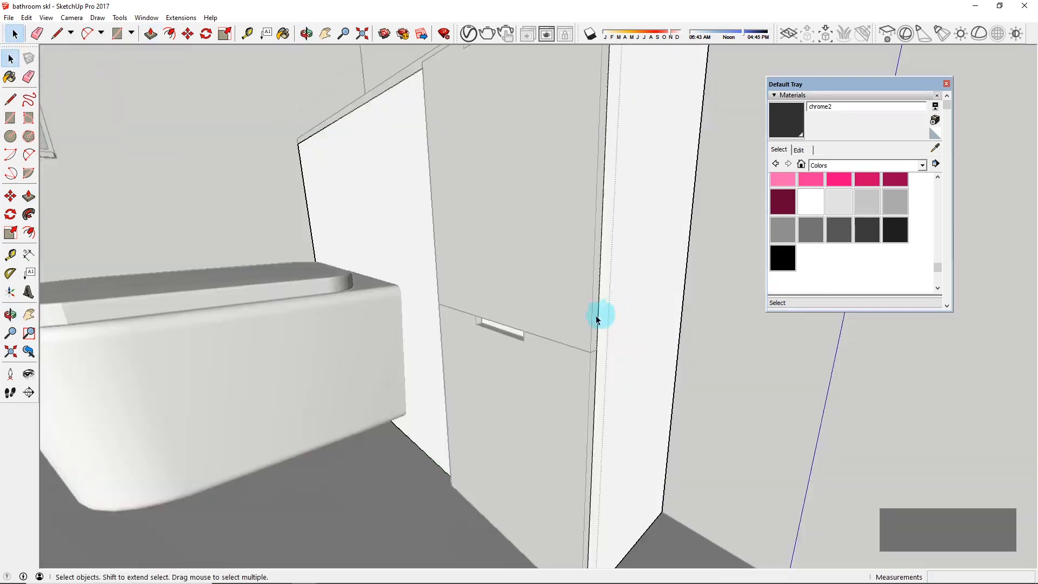
pyautogui.press('p')
pyautogui.click(596, 322)
pyautogui.press('Escape')
pyautogui.press('space')
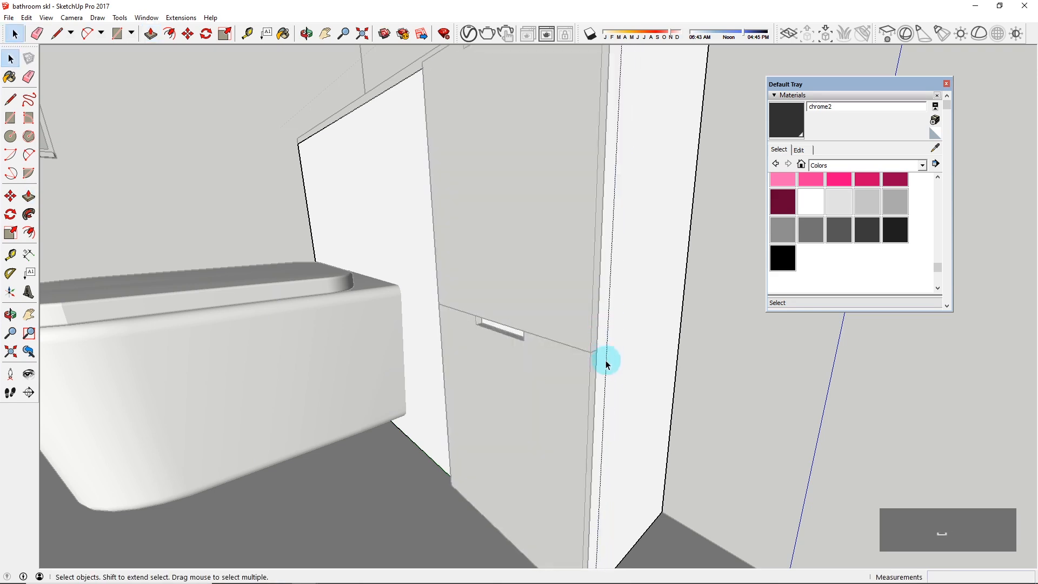
# Step: Select both panels and move them 13 mm back into the recess, flush with the wall's front
pyautogui.moveTo(507, 353); pyautogui.dragTo(575, 433, button='middle')
pyautogui.click(574, 433)
pyautogui.click(535, 308)
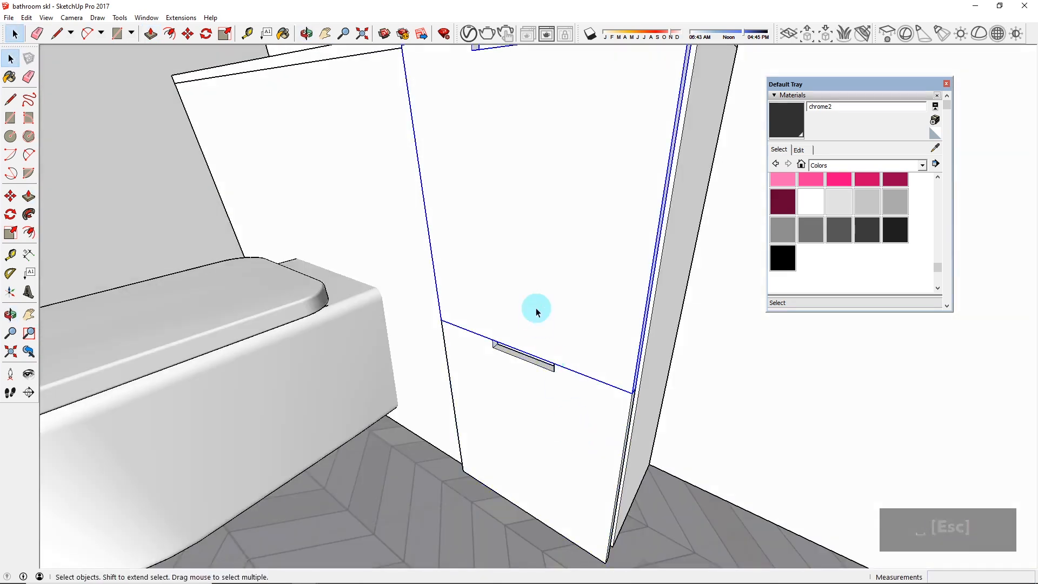
pyautogui.keyDown('shift'); pyautogui.click(523, 416); pyautogui.keyUp('shift')
pyautogui.moveTo(473, 409); pyautogui.dragTo(556, 491, button='middle')
pyautogui.scroll(3, 551, 498)
pyautogui.press('m')
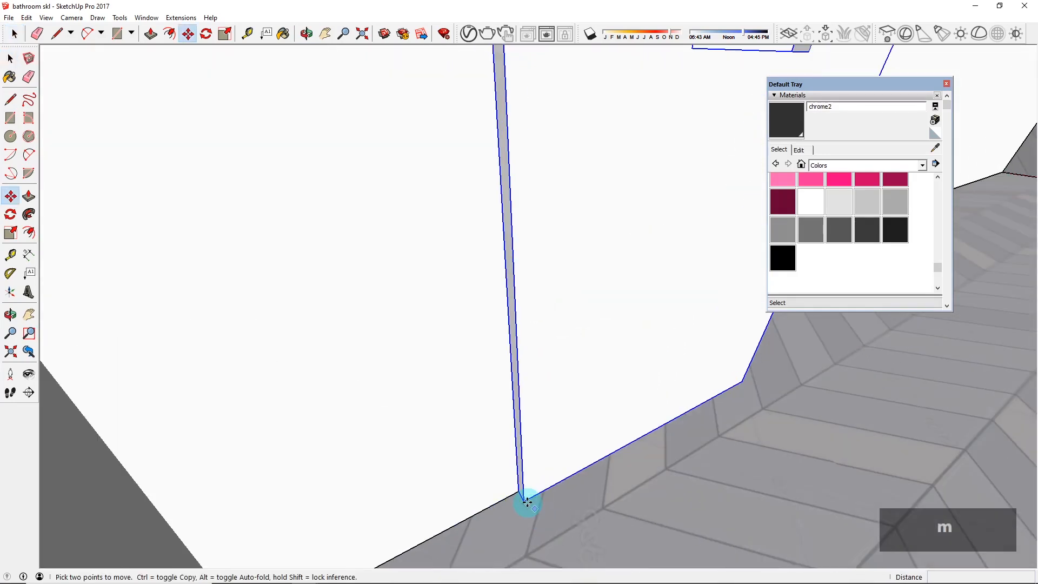
pyautogui.click(526, 501)
pyautogui.click(513, 491)
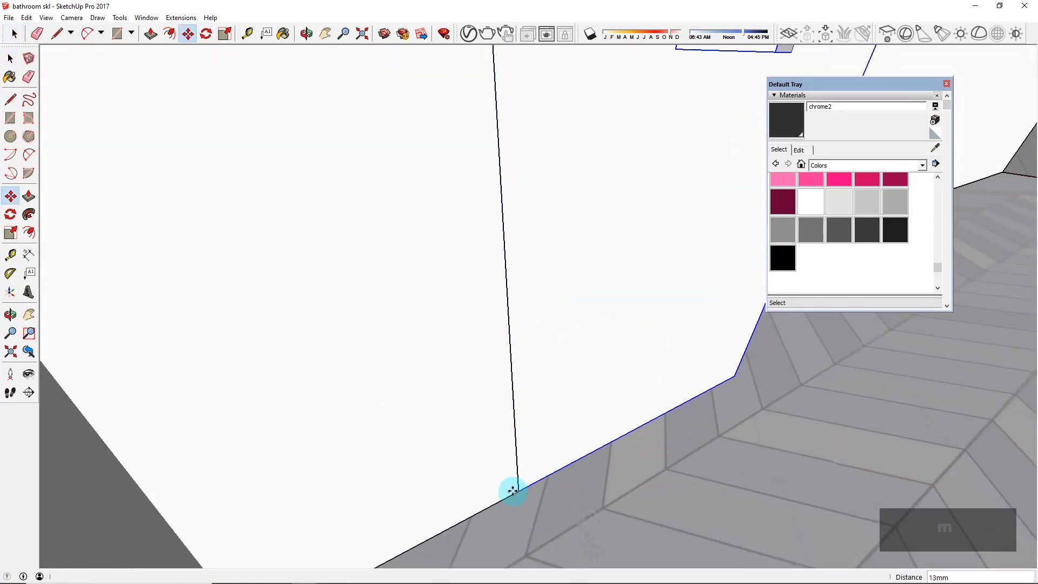
# Step: Pull the wall's recessed face 5 mm outward to meet the backs of the panels, and leave the wall's group
pyautogui.scroll(-2, 513, 491)
pyautogui.scroll(-3, 520, 427)
pyautogui.moveTo(609, 399); pyautogui.dragTo(646, 352, button='middle')
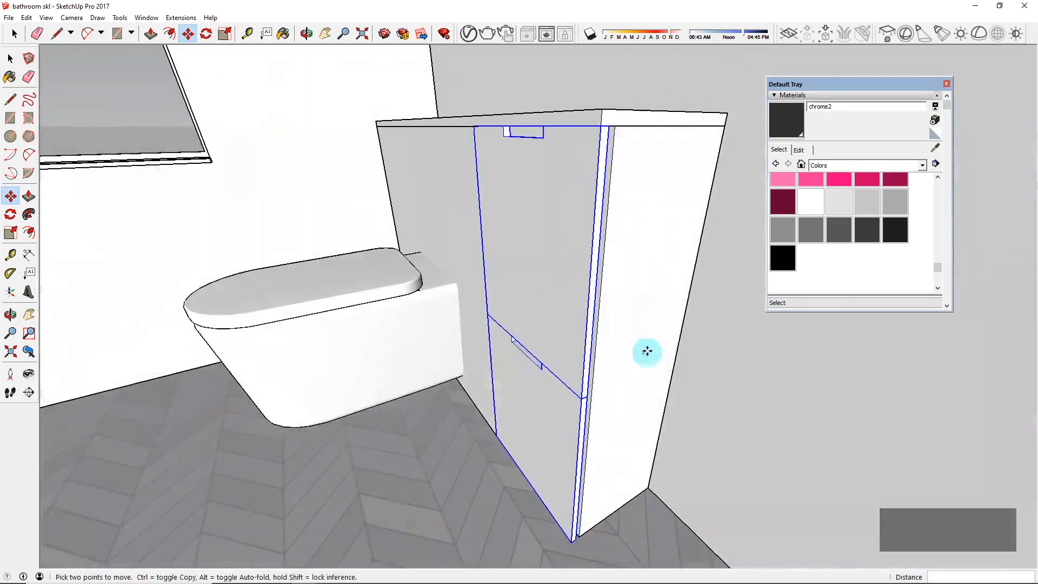
pyautogui.scroll(2, 593, 263)
pyautogui.scroll(5, 609, 209)
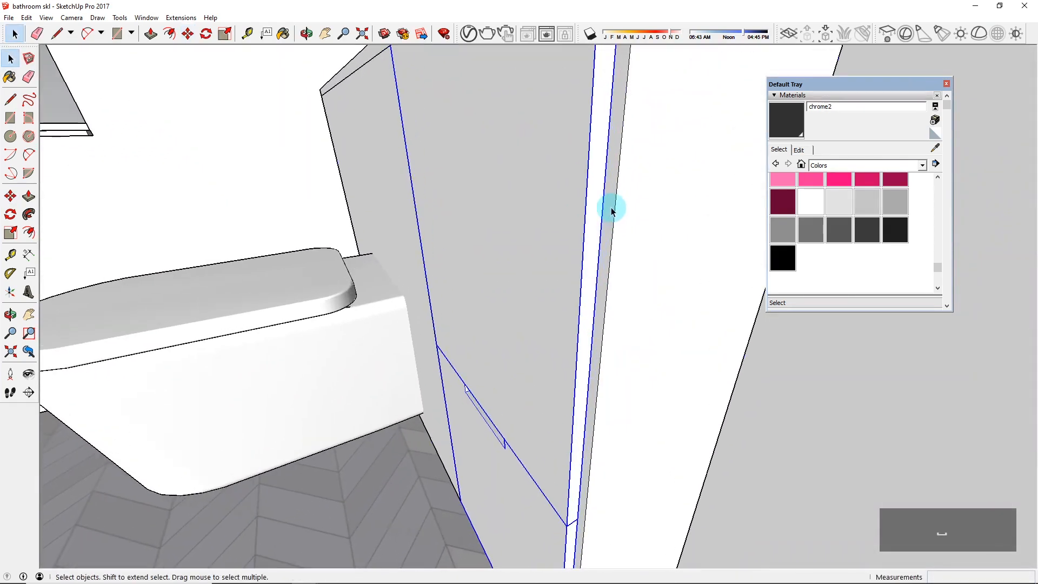
pyautogui.press('space')
pyautogui.scroll(1, 611, 203)
pyautogui.click(611, 204)
pyautogui.press('p')
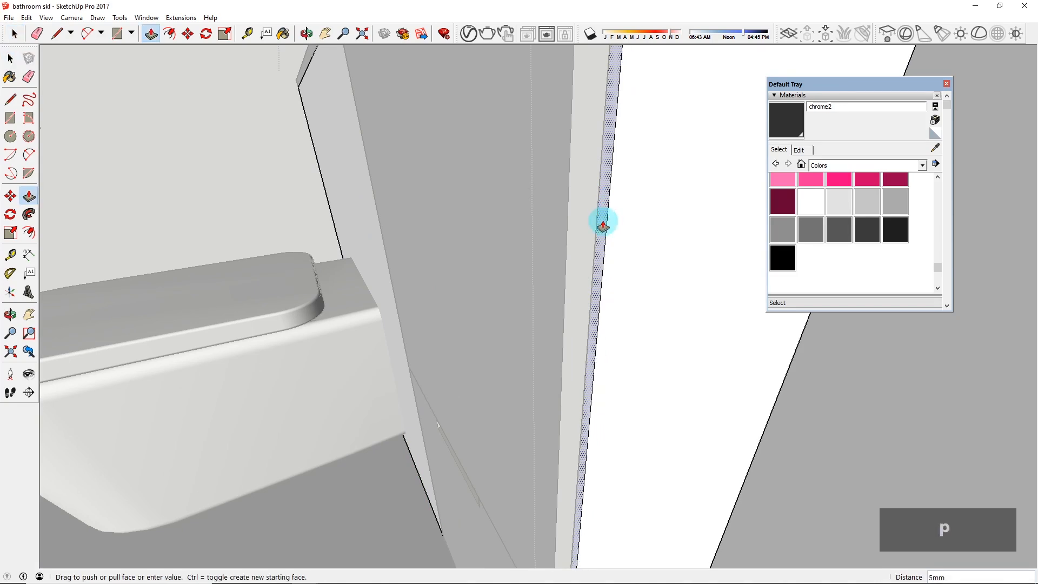
pyautogui.moveTo(597, 239); pyautogui.dragTo(653, 380, button='middle')
pyautogui.press('space')
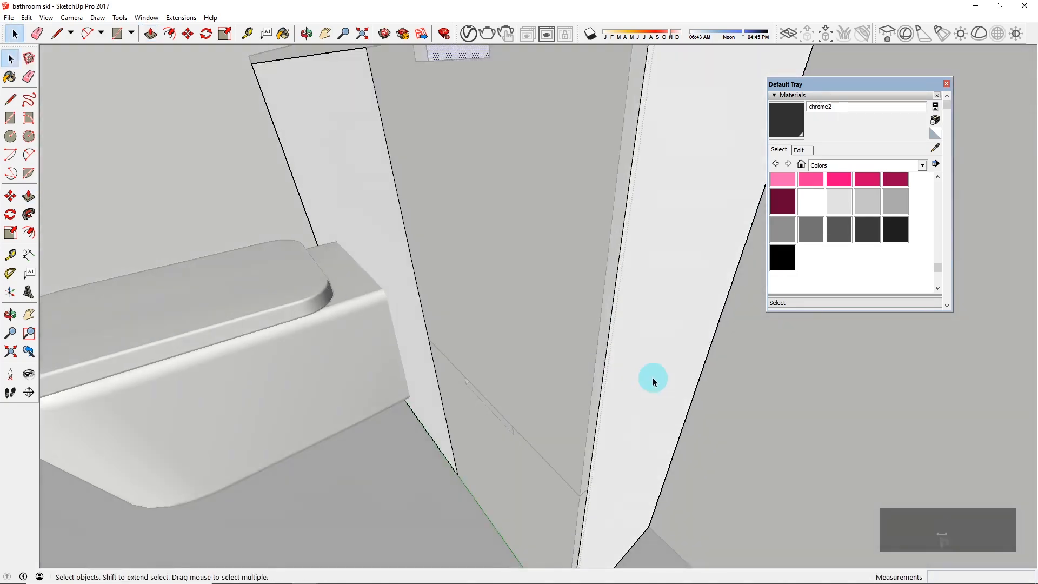
pyautogui.press('Escape')
# Step: Paint the toilet body behind which the boxed wall stands with Color M05, and pick Color M01 as the next paint
pyautogui.scroll(-5, 653, 380)
pyautogui.moveTo(566, 371); pyautogui.dragTo(642, 325, button='middle')
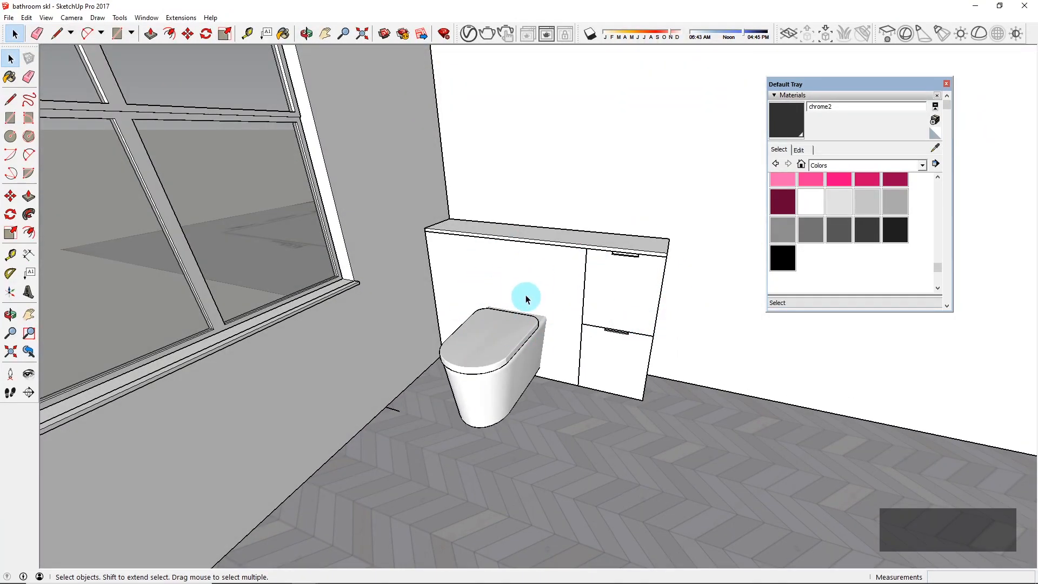
pyautogui.scroll(3, 559, 302)
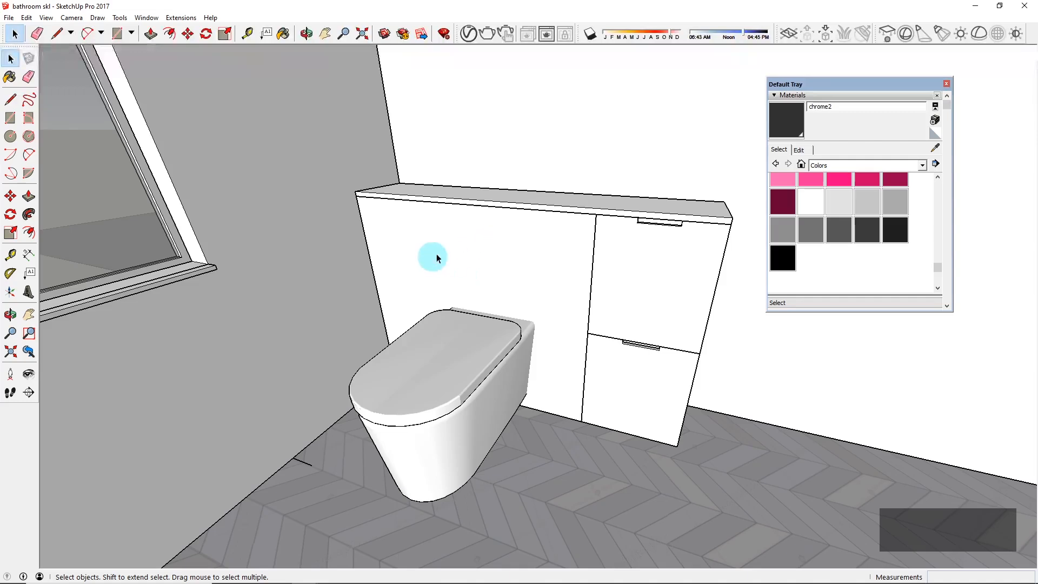
pyautogui.moveTo(674, 329); pyautogui.dragTo(621, 297, button='middle')
pyautogui.click(812, 235)
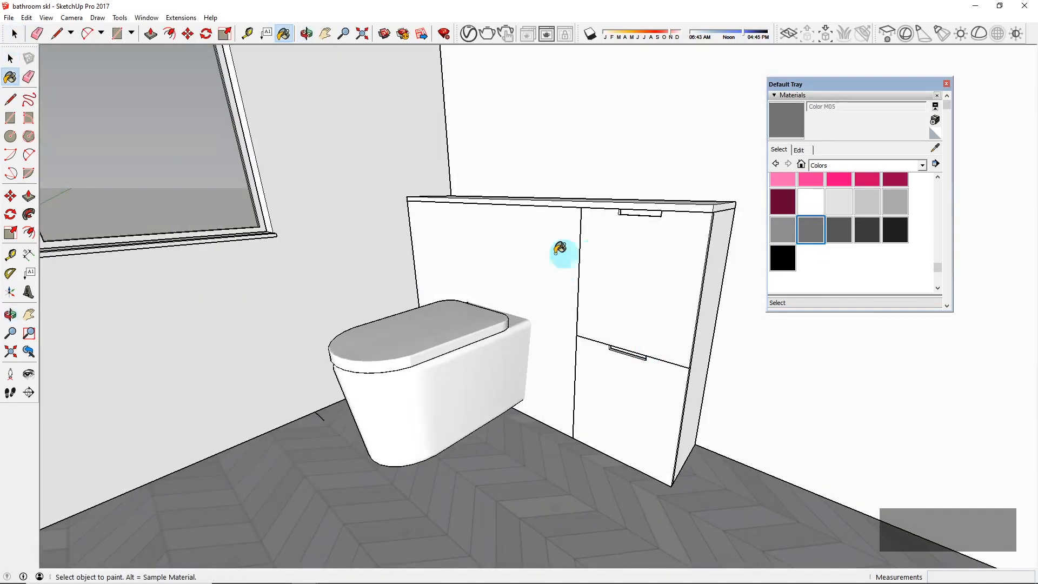
pyautogui.click(452, 350)
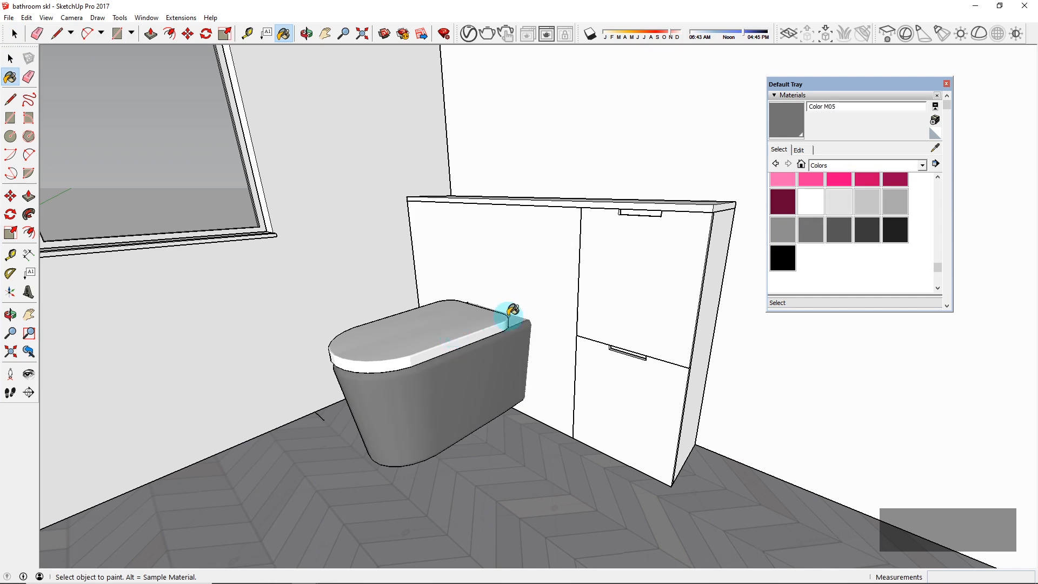
pyautogui.click(838, 216)
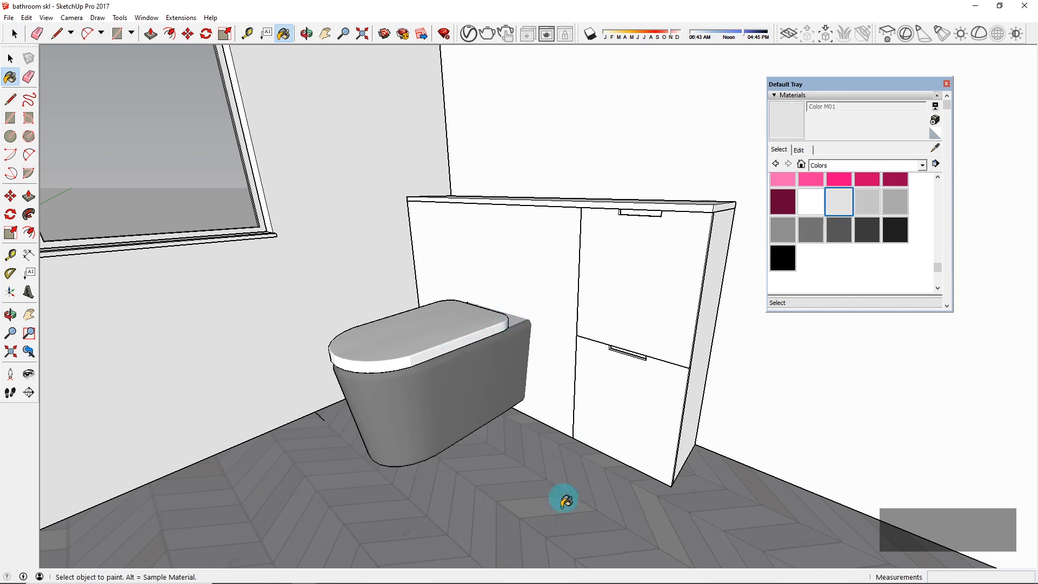
# Step: Switch to the browser, examine the toilet in the case-study photo, and return to the bathroom skl model in SketchUp
pyautogui.click(438, 574)
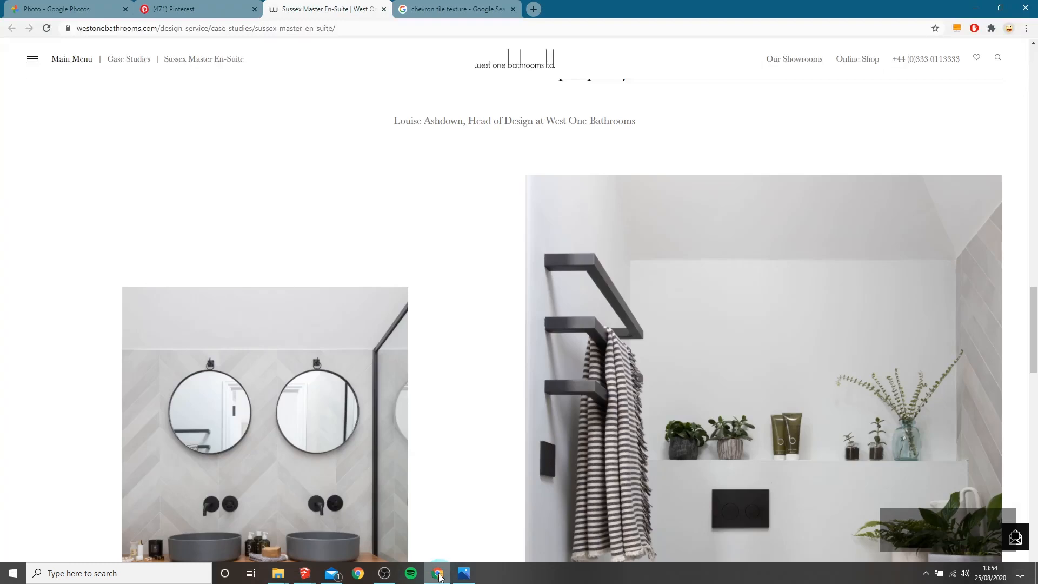
pyautogui.scroll(-8, 472, 335)
pyautogui.scroll(4, 734, 387)
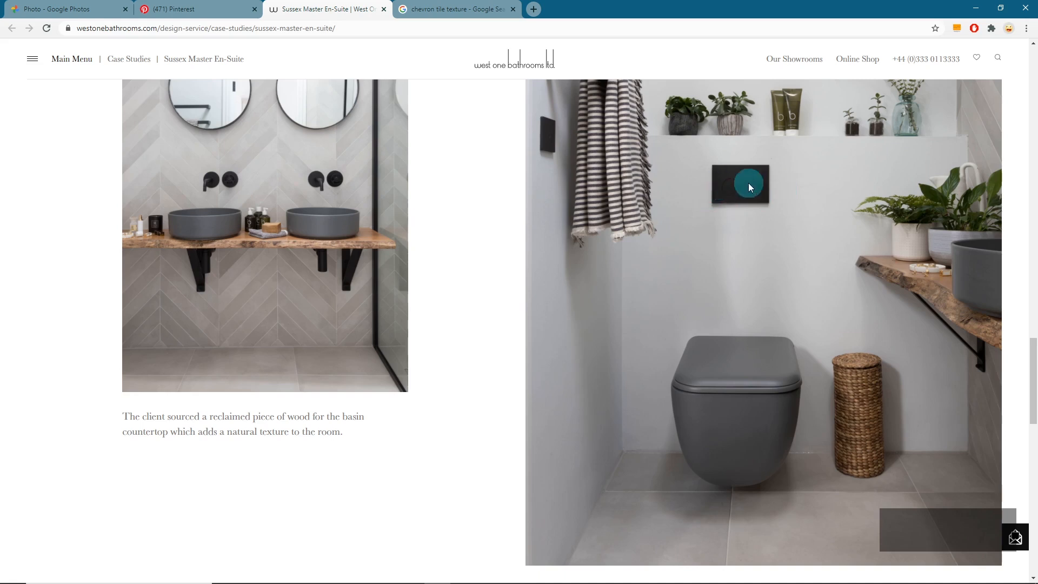
pyautogui.scroll(4, 747, 192)
pyautogui.scroll(-4, 746, 191)
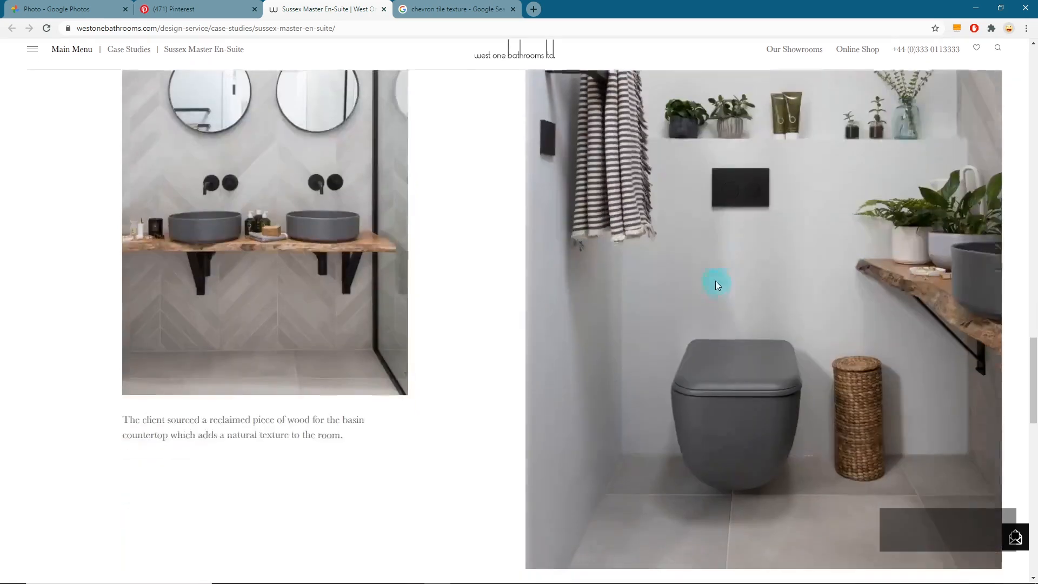
pyautogui.moveTo(508, 581)
pyautogui.moveTo(296, 580)
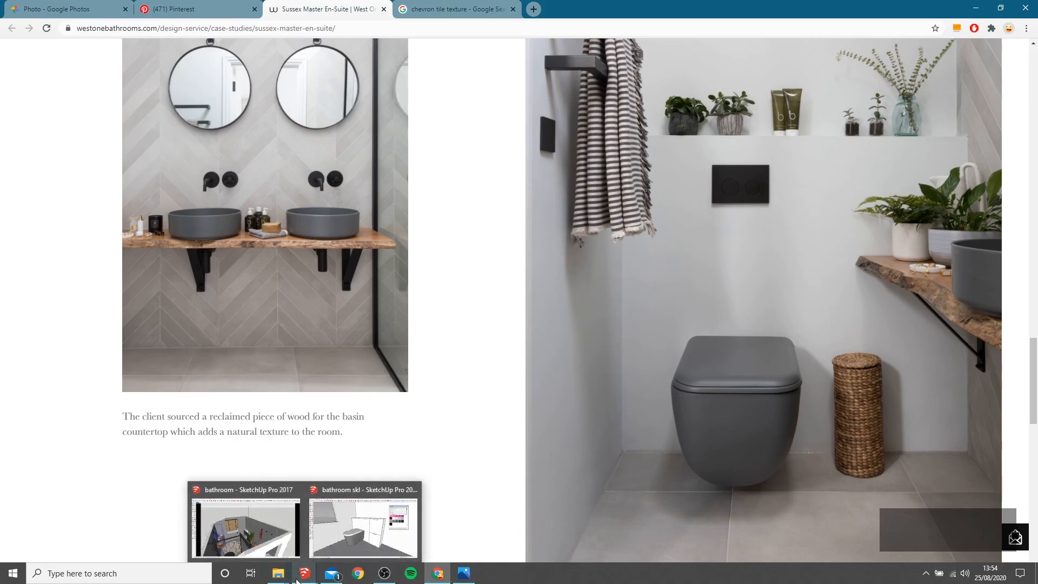
pyautogui.click(332, 555)
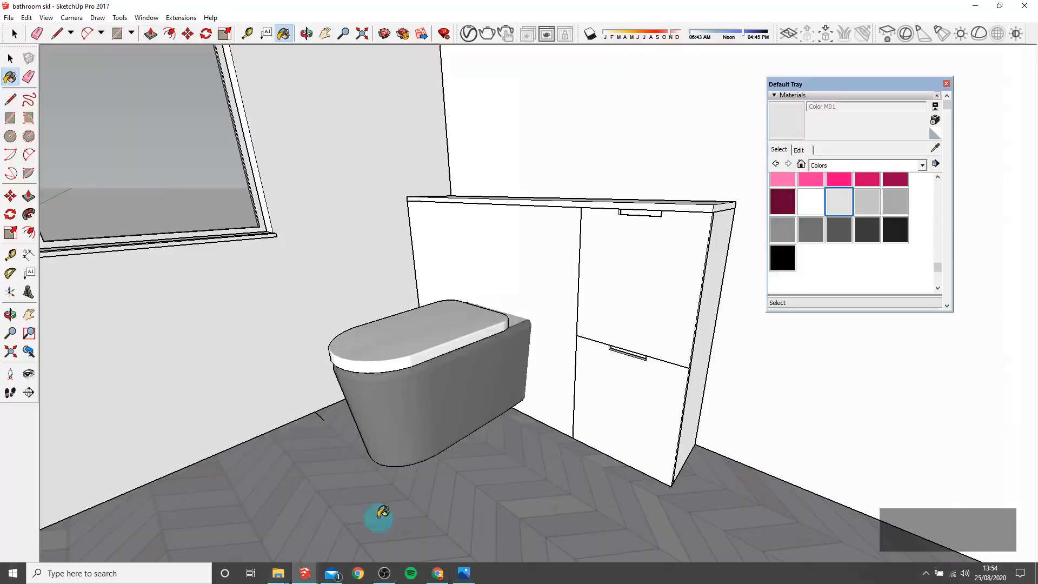
# Step: Paint the toilet with Color M01, and repaint it with Color M04 instead
pyautogui.click(432, 327)
pyautogui.press('space')
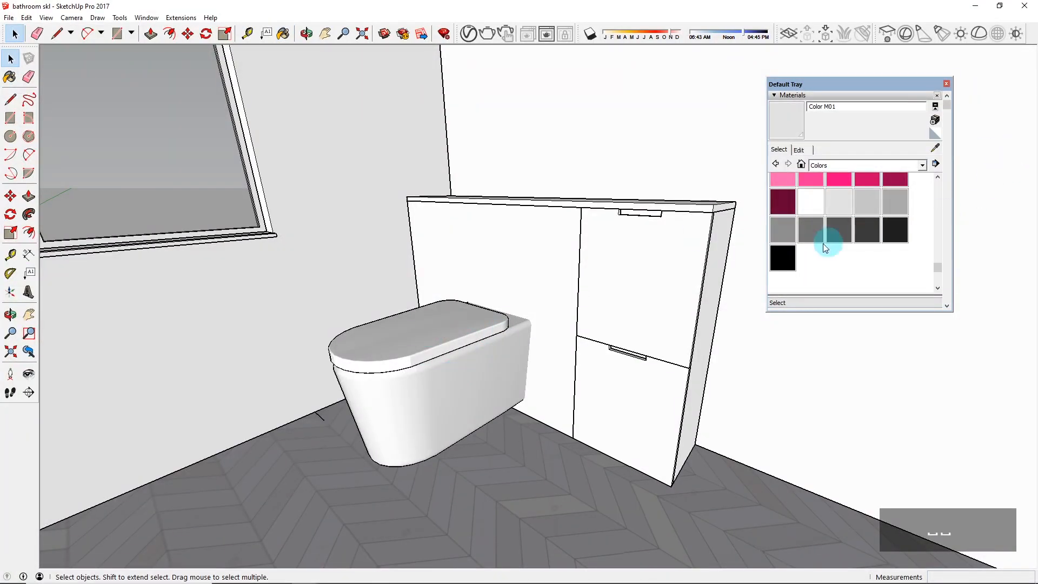
pyautogui.click(782, 231)
pyautogui.click(424, 379)
pyautogui.scroll(2, 424, 339)
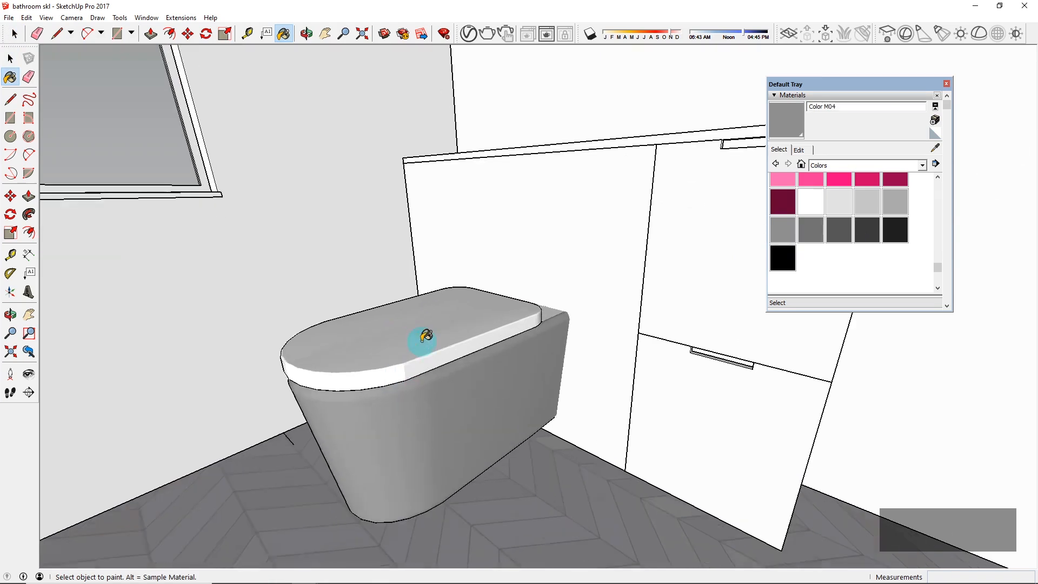
# Step: Inside the toilet's group, select all the lid's connected faces, paint them with Color M04, and leave the lid's group
pyautogui.press('space')
pyautogui.doubleClick(422, 339)
pyautogui.doubleClick(422, 338)
pyautogui.click(421, 339)
pyautogui.press('b')
pyautogui.press('space')
pyautogui.doubleClick(422, 339)
pyautogui.tripleClick(422, 340)
pyautogui.press('b')
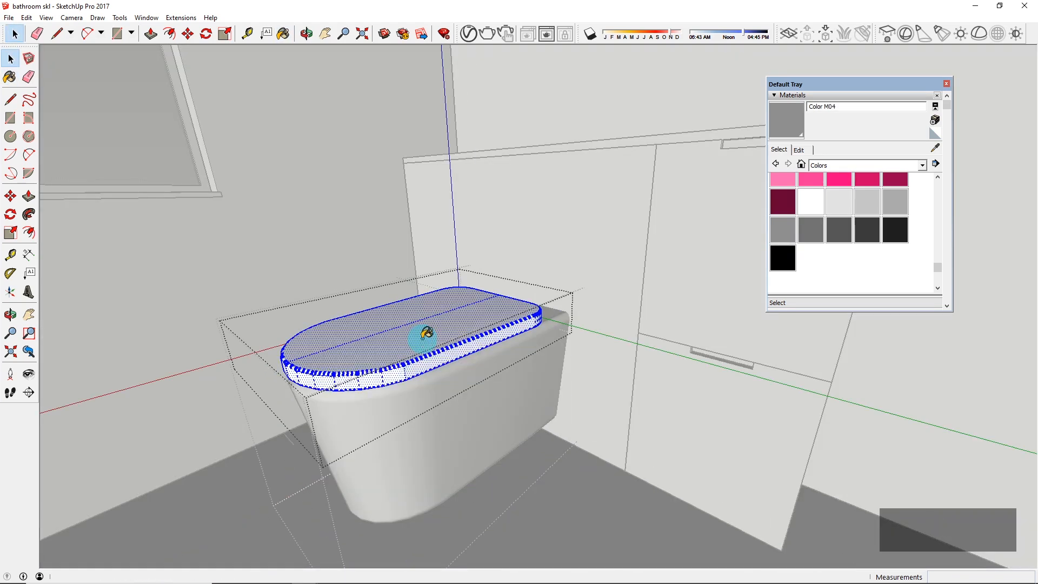
pyautogui.click(415, 359)
pyautogui.press('space')
pyautogui.press('Escape')
pyautogui.press('Escape')
# Step: Select all the toilet body's connected faces, paint them with Color M04, and leave the toilet's groups
pyautogui.scroll(3, 540, 329)
pyautogui.tripleClick(550, 288)
pyautogui.press('b')
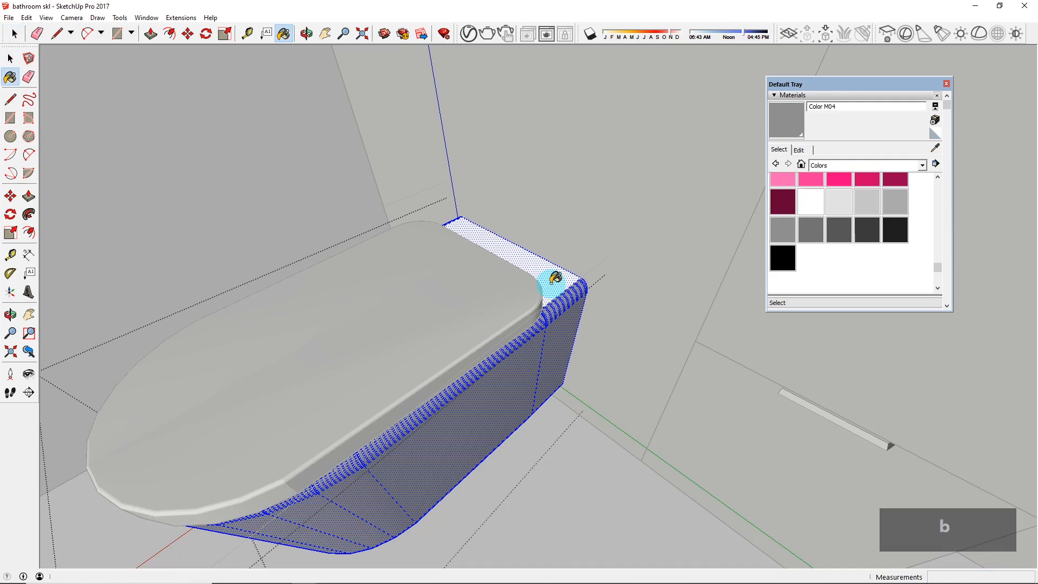
pyautogui.scroll(-3, 555, 281)
pyautogui.press('space')
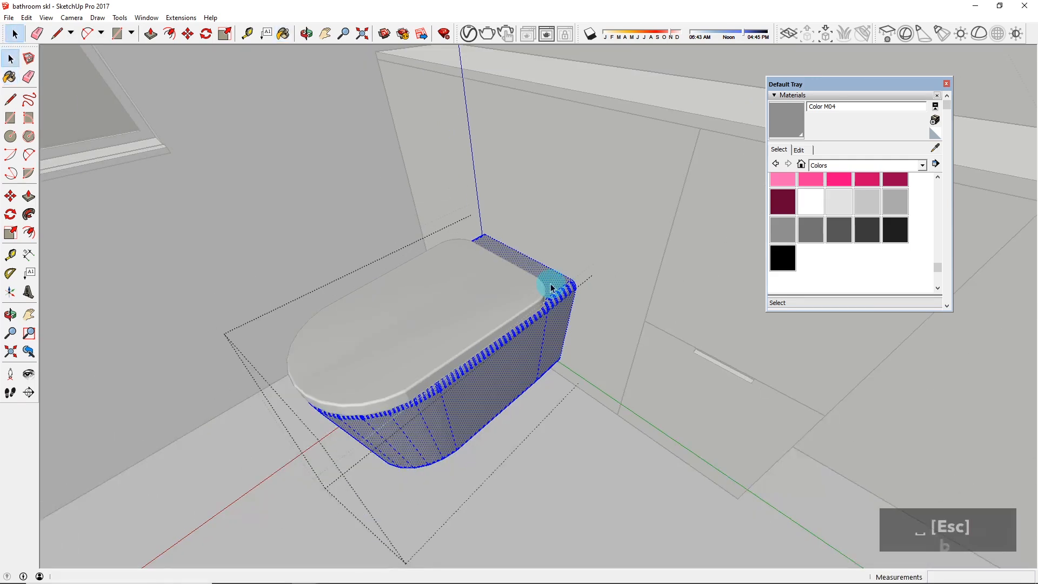
pyautogui.press('Escape')
pyautogui.press('Escape')
pyautogui.scroll(-4, 550, 283)
pyautogui.press('Escape')
pyautogui.moveTo(535, 288); pyautogui.dragTo(563, 234, button='middle')
pyautogui.scroll(3, 564, 234)
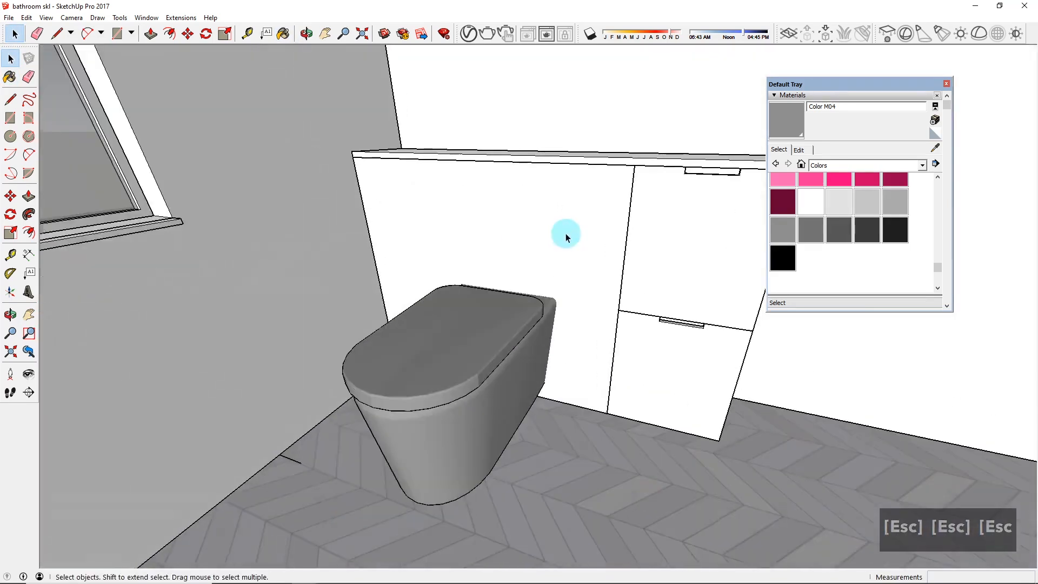
# Step: Paint the half-height wall and its two front panels with Color M06
pyautogui.scroll(-3, 535, 219)
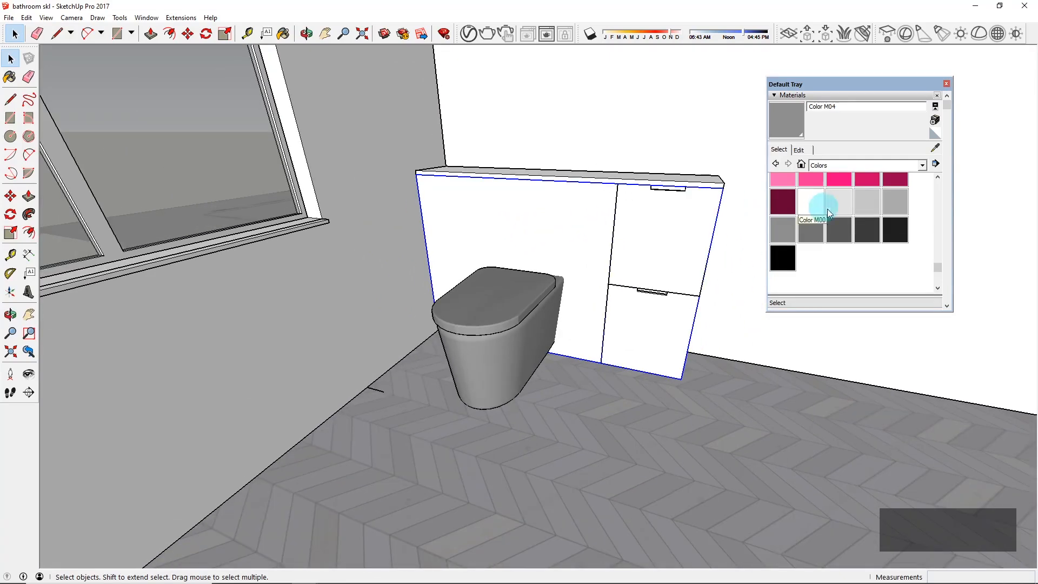
pyautogui.click(845, 236)
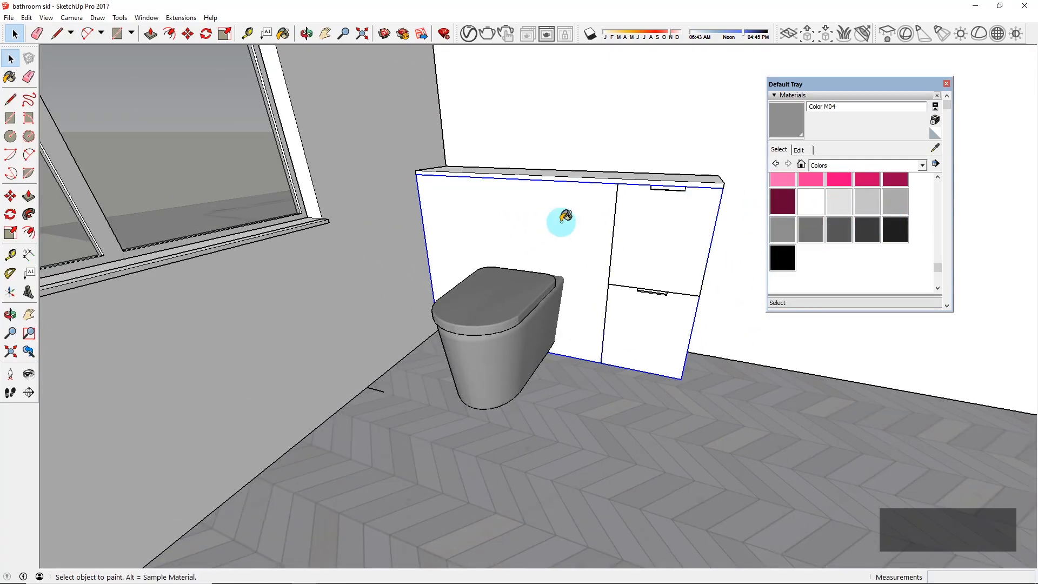
pyautogui.click(665, 225)
pyautogui.click(658, 324)
pyautogui.moveTo(658, 324)
pyautogui.mouseDown(button='middle')
pyautogui.moveTo(607, 280)
pyautogui.moveTo(547, 312)
pyautogui.mouseUp(button='middle')
pyautogui.scroll(3, 812, 227)
pyautogui.scroll(-4, 811, 227)
pyautogui.scroll(1, 804, 221)
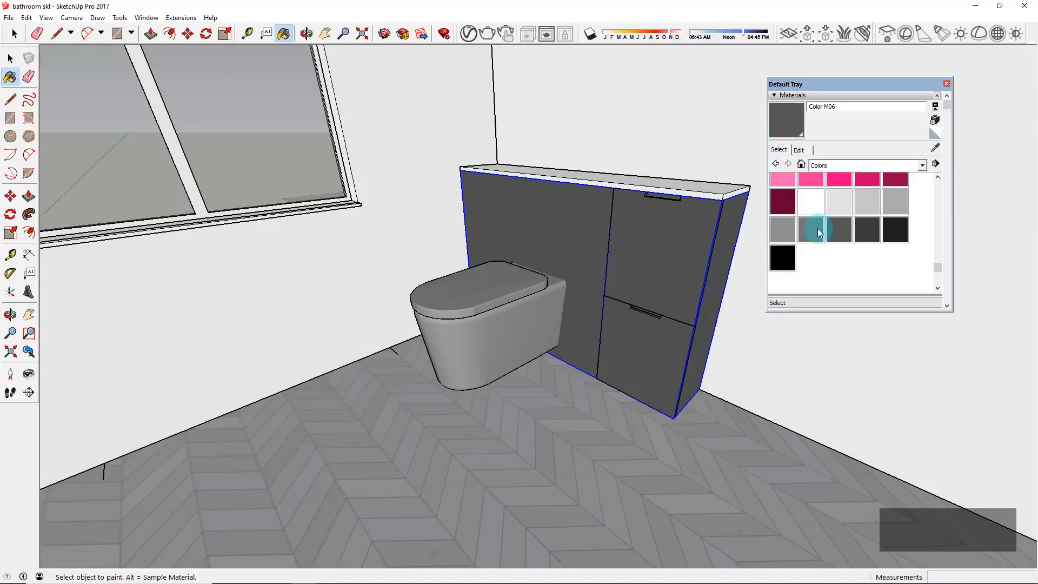
# Step: Paint the half-height wall and both front panels with Color M05
pyautogui.click(817, 232)
pyautogui.click(586, 231)
pyautogui.click(646, 237)
pyautogui.click(641, 329)
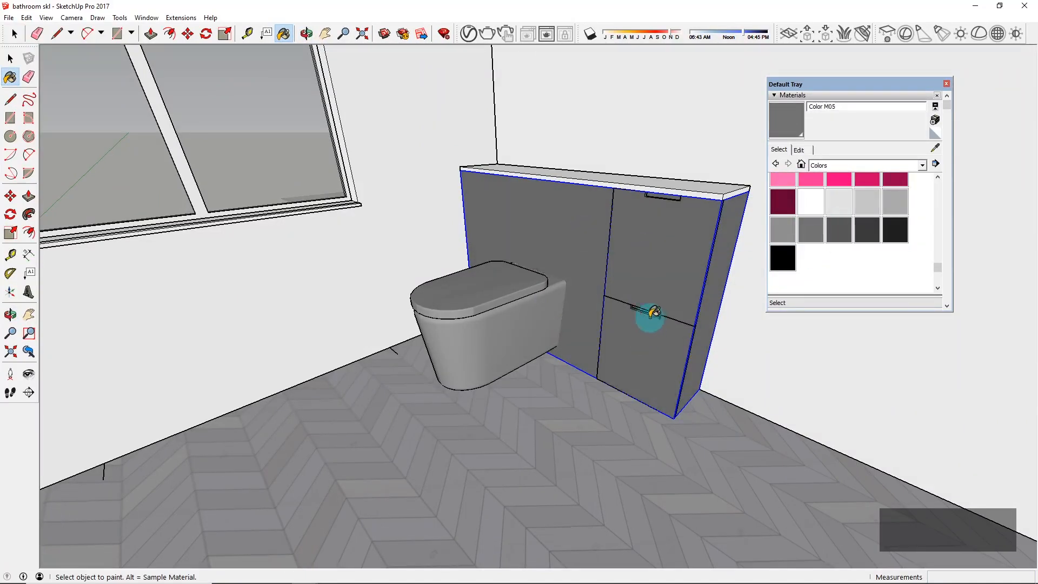
# Step: Try Color M07 on the two panels beside the toilet
pyautogui.click(863, 231)
pyautogui.click(631, 236)
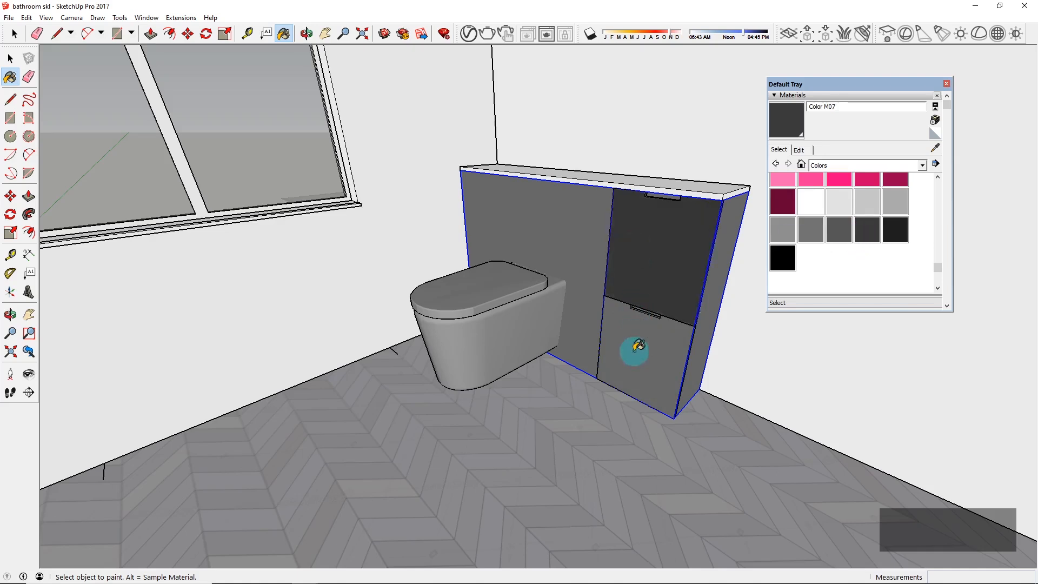
pyautogui.click(636, 349)
pyautogui.moveTo(607, 311)
pyautogui.mouseDown(button='middle')
pyautogui.moveTo(751, 401)
pyautogui.moveTo(598, 417)
pyautogui.moveTo(533, 394)
pyautogui.moveTo(576, 257)
pyautogui.mouseUp(button='middle')
# Step: Sample Color M05 from the half-height wall and paint both panels with it
pyautogui.keyDown('alt'); pyautogui.click(584, 222); pyautogui.keyUp('alt')
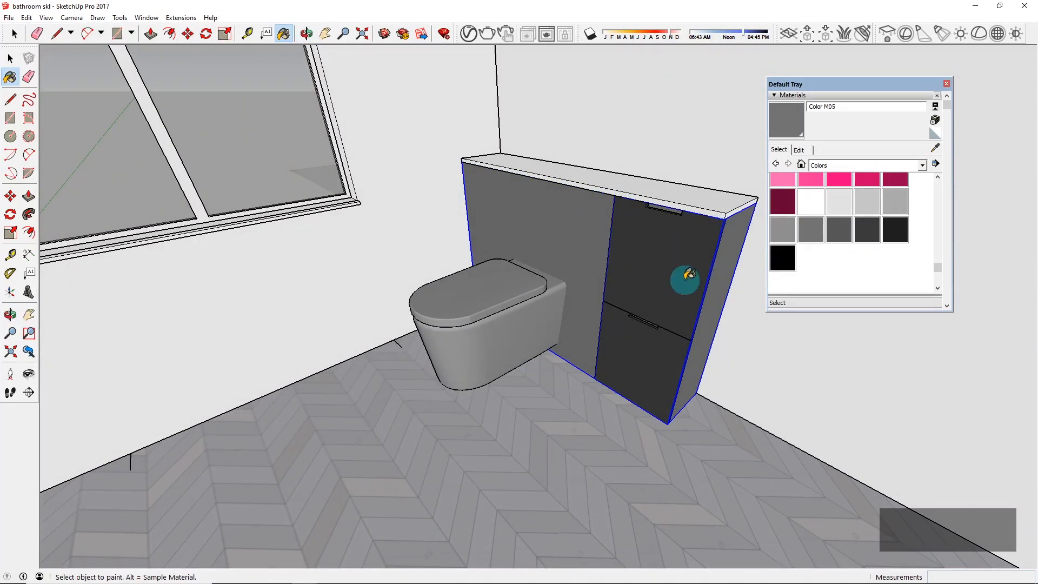
pyautogui.click(684, 279)
pyautogui.click(664, 370)
pyautogui.press('space')
# Step: Examine the painted toilet and half-height wall with its ledge from several angles
pyautogui.moveTo(546, 417); pyautogui.dragTo(589, 243, button='middle')
pyautogui.scroll(3, 600, 270)
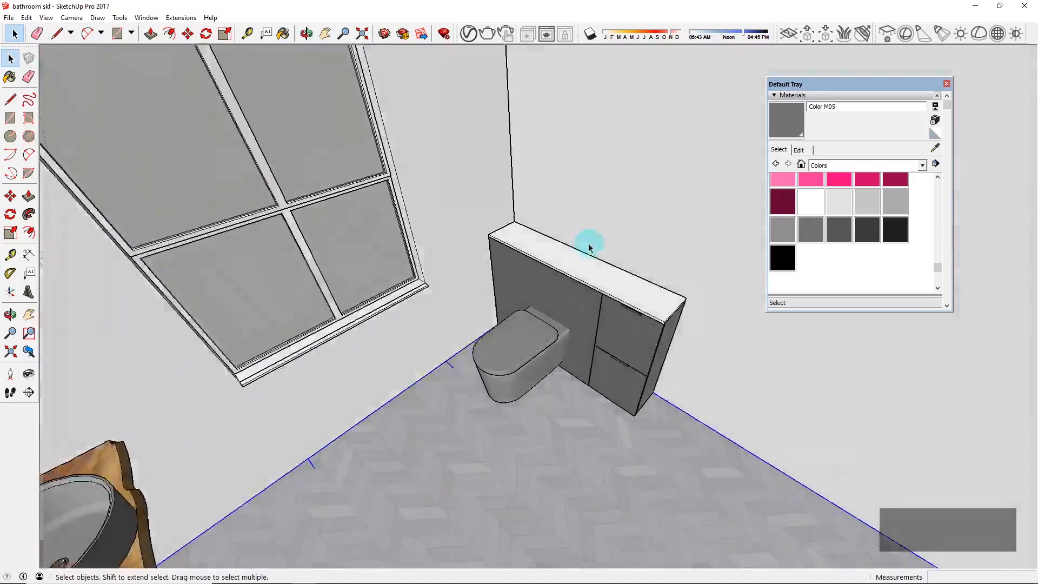
pyautogui.scroll(3, 452, 227)
pyautogui.moveTo(464, 225); pyautogui.dragTo(542, 217, button='middle')
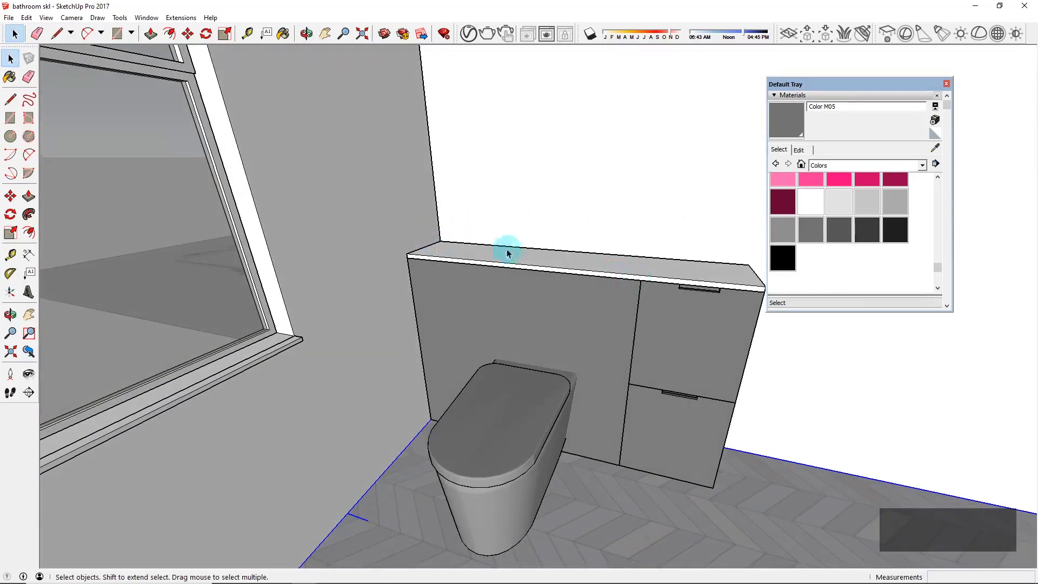
pyautogui.scroll(-3, 595, 285)
pyautogui.moveTo(594, 285); pyautogui.dragTo(301, 338, button='middle')
pyautogui.scroll(3, 620, 328)
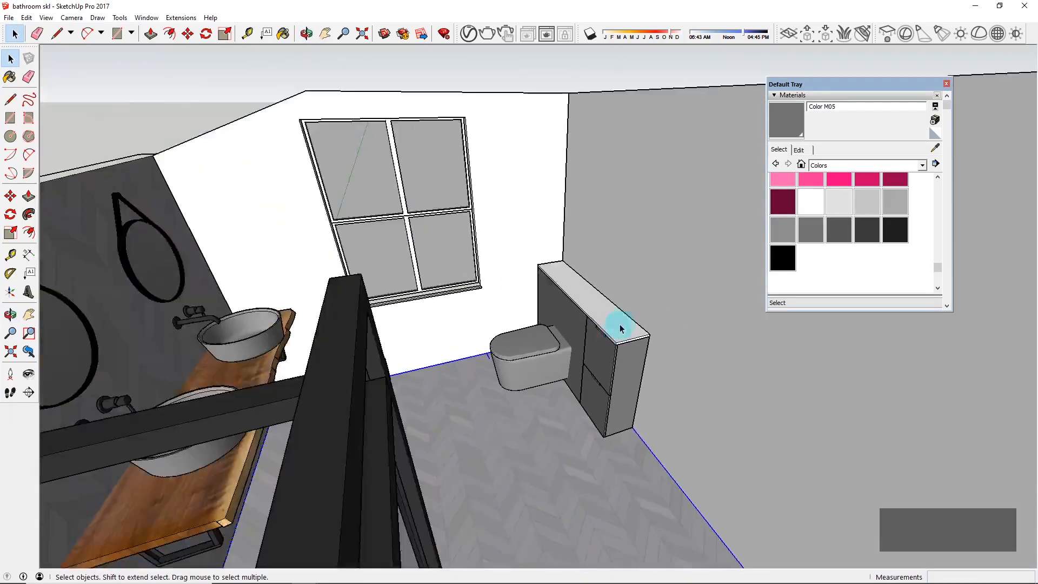
pyautogui.scroll(-4, 620, 328)
pyautogui.moveTo(621, 303); pyautogui.dragTo(700, 361, button='middle')
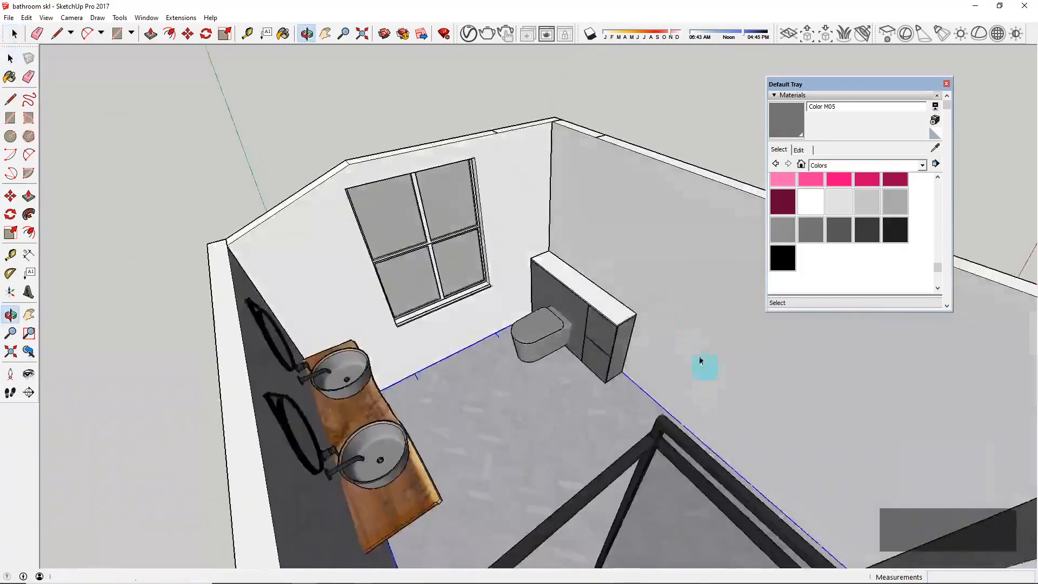
pyautogui.scroll(4, 556, 289)
pyautogui.moveTo(556, 290); pyautogui.dragTo(586, 209, button='middle')
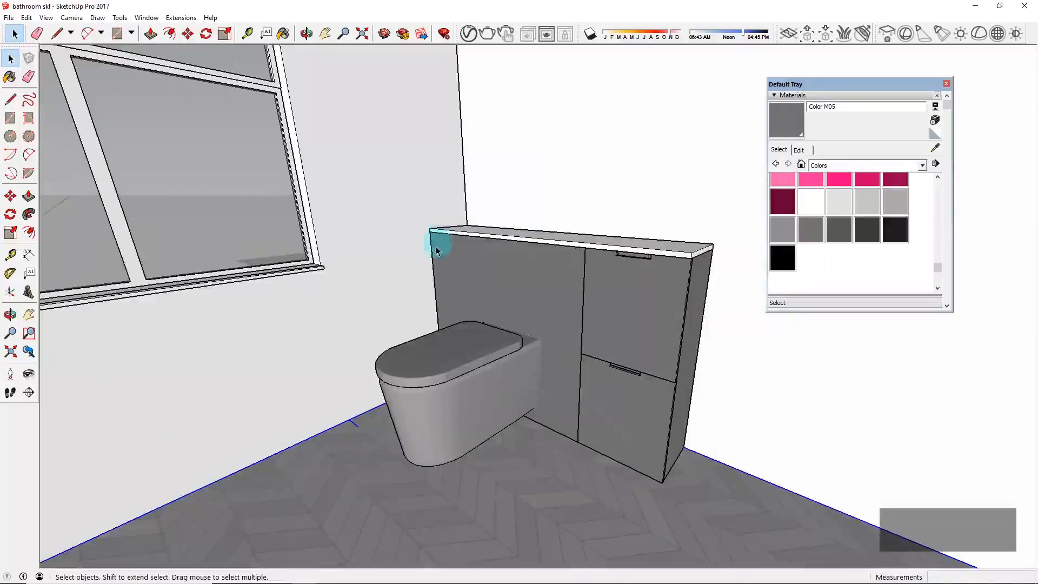
# Step: Examine the bare wall and open floor between the half-height wall and the shower enclosure
pyautogui.moveTo(436, 249); pyautogui.dragTo(695, 384, button='middle')
pyautogui.scroll(-4, 643, 355)
pyautogui.scroll(3, 786, 359)
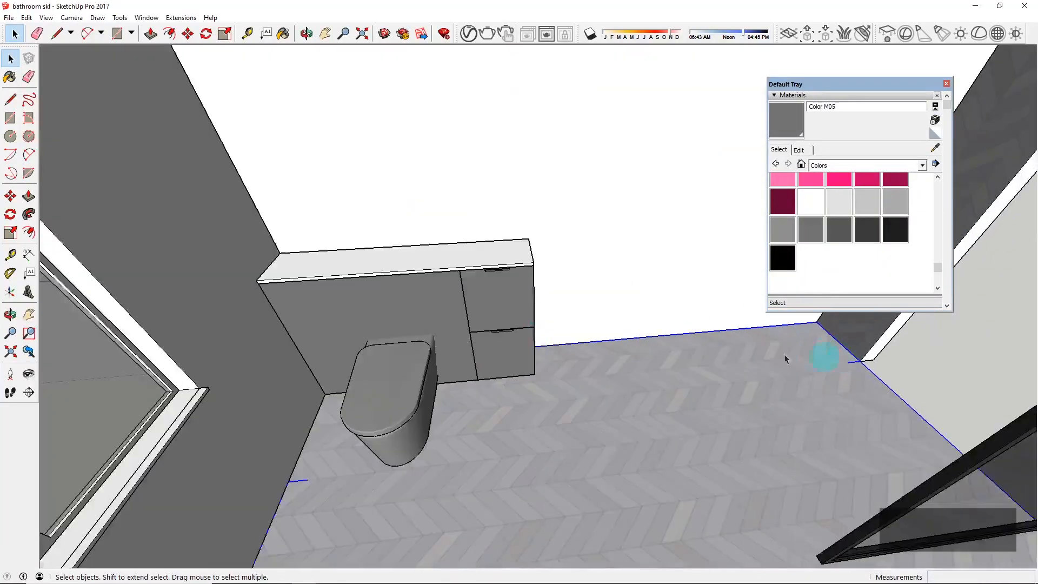
pyautogui.scroll(-4, 461, 335)
pyautogui.moveTo(461, 335); pyautogui.dragTo(595, 317, button='middle')
pyautogui.scroll(6, 604, 342)
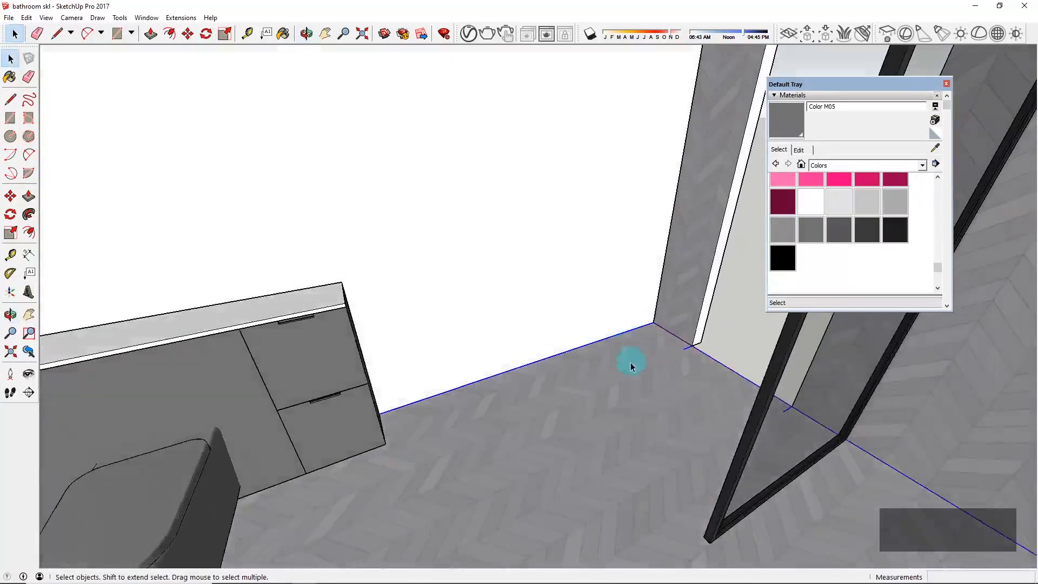
pyautogui.scroll(-3, 553, 376)
pyautogui.moveTo(519, 341); pyautogui.dragTo(262, 389, button='middle')
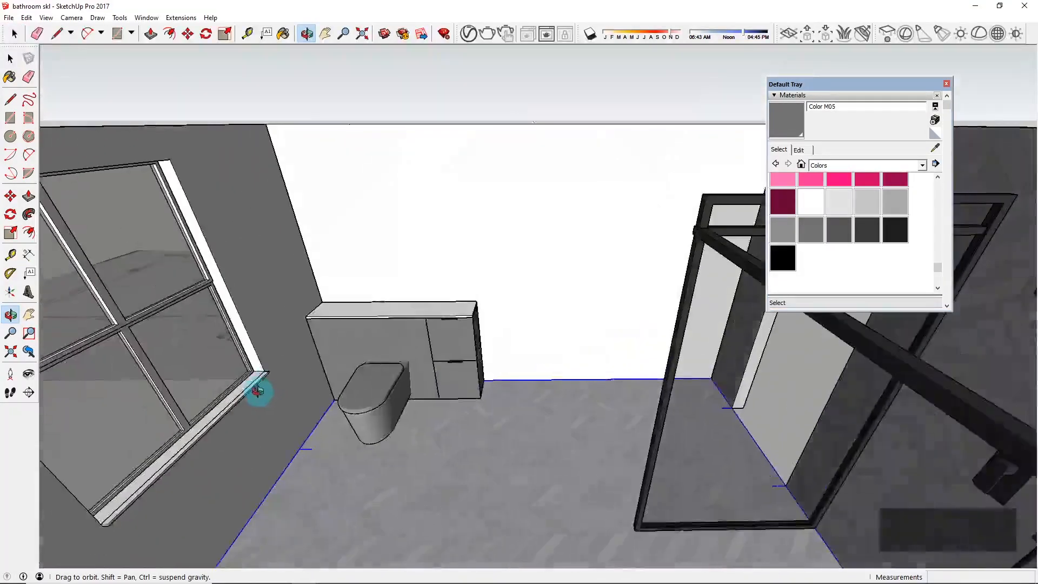
pyautogui.scroll(2, 262, 246)
pyautogui.moveTo(491, 327); pyautogui.dragTo(169, 169, button='middle')
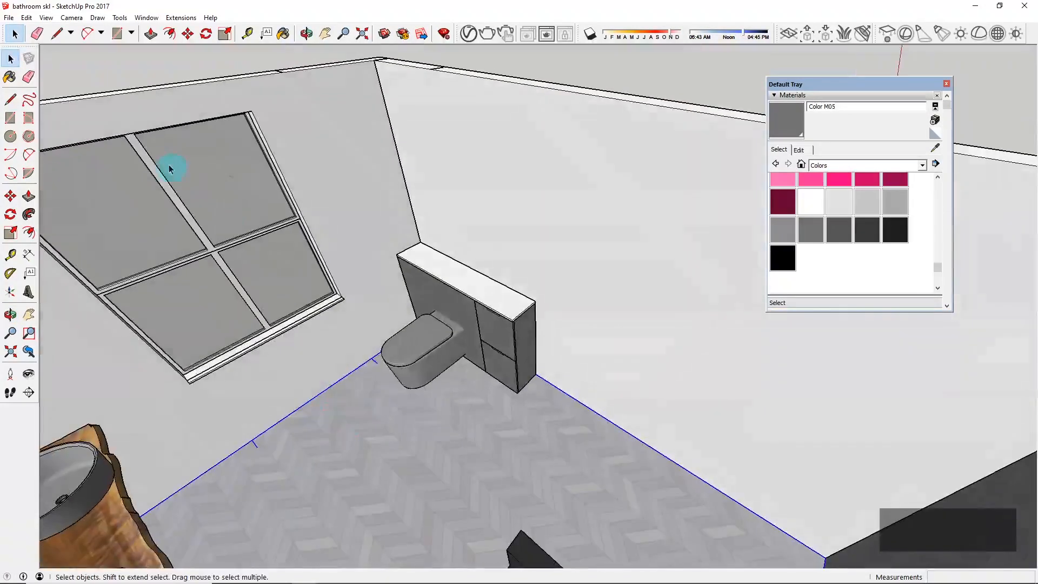
pyautogui.moveTo(536, 407); pyautogui.dragTo(472, 307, button='middle')
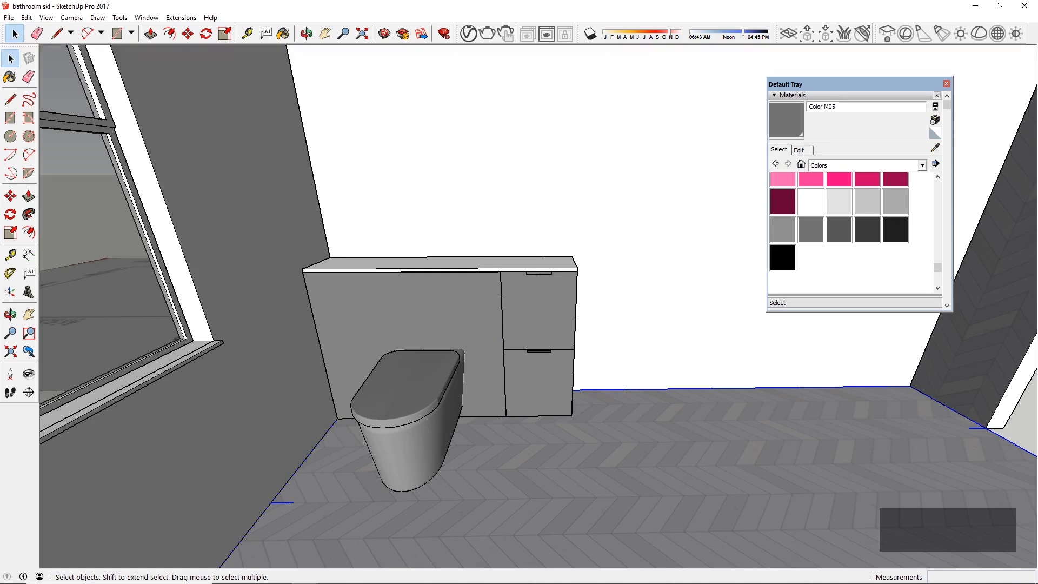
pyautogui.click(846, 294)
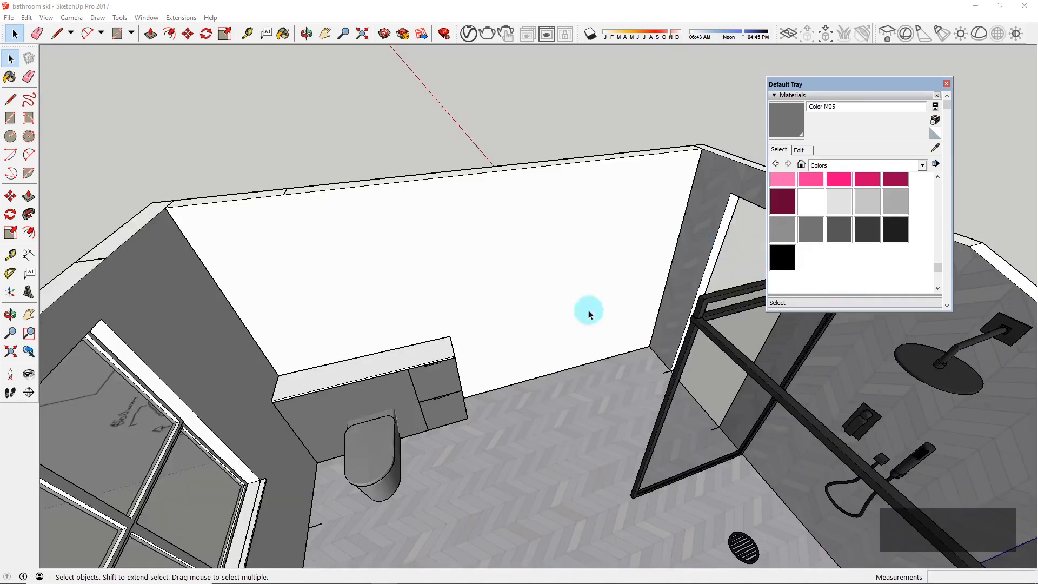
pyautogui.moveTo(589, 313); pyautogui.dragTo(541, 327, button='middle')
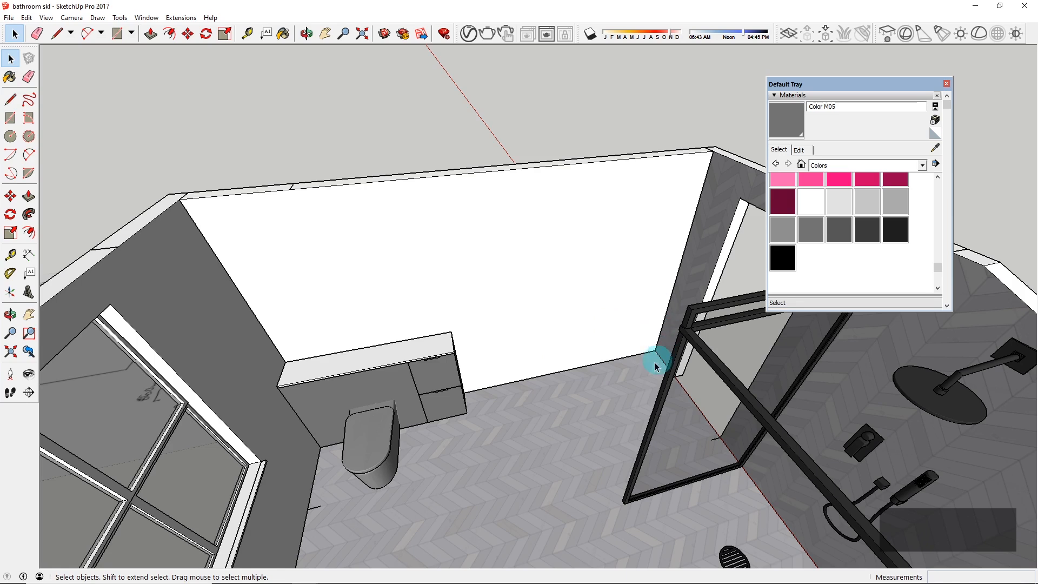
pyautogui.scroll(3, 576, 357)
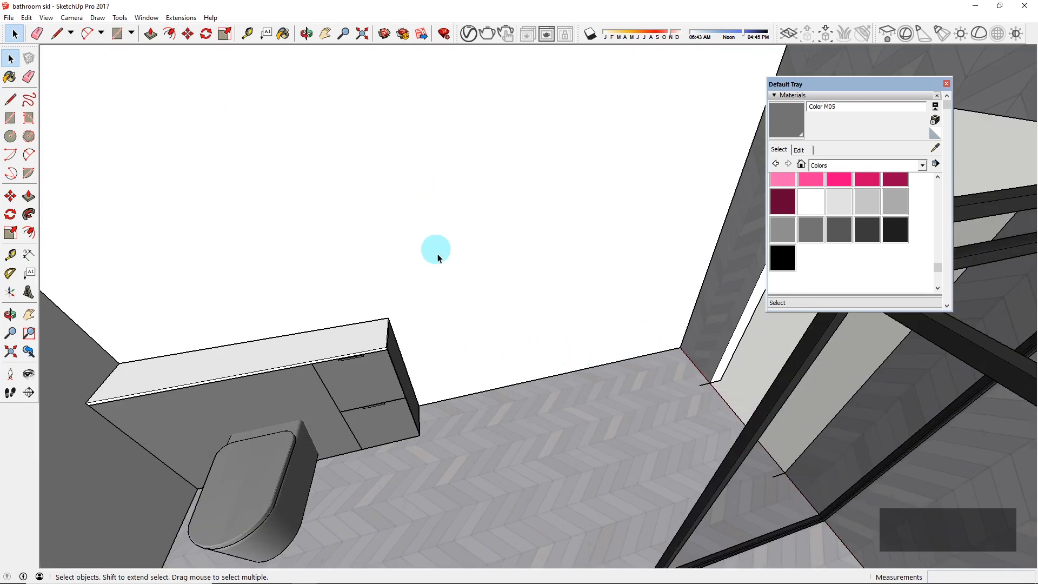
# Step: Open the 3D Warehouse and search it for "bench" to furnish the bare wall beside the half-height wall
pyautogui.moveTo(437, 254); pyautogui.dragTo(542, 391, button='middle')
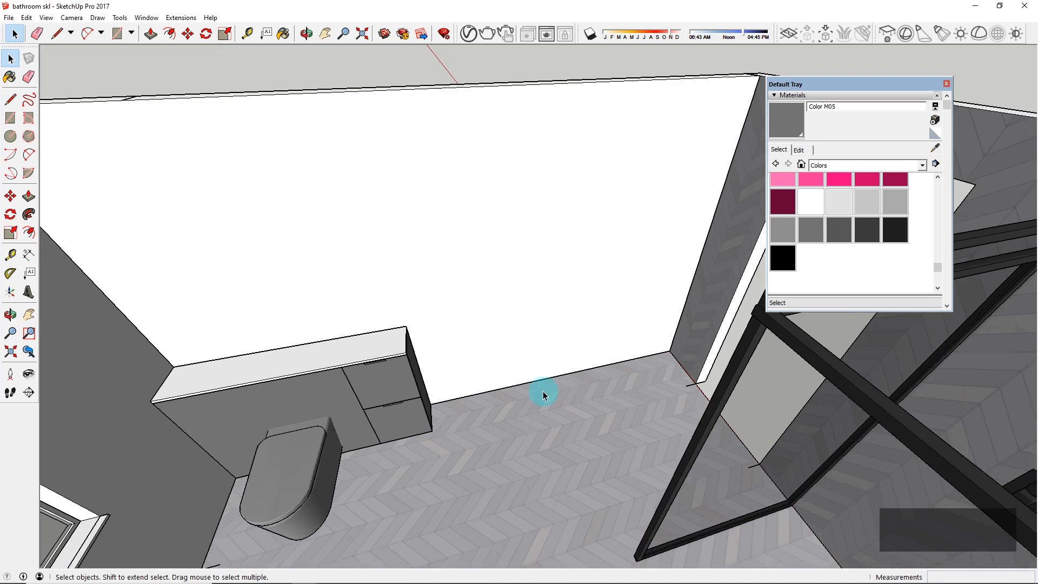
pyautogui.moveTo(514, 371); pyautogui.dragTo(676, 364, button='middle')
pyautogui.moveTo(446, 323); pyautogui.dragTo(482, 214, button='middle')
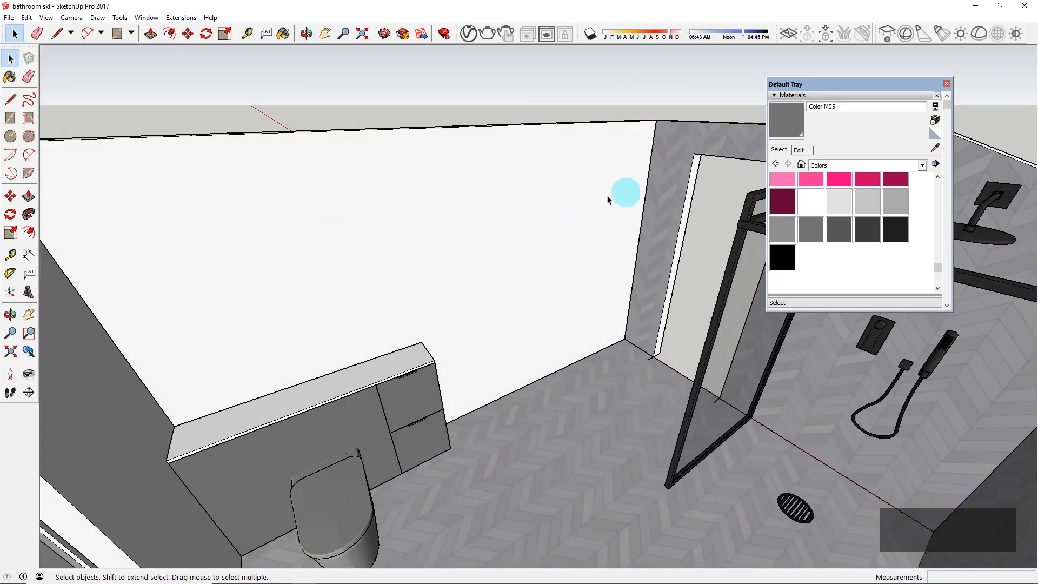
pyautogui.moveTo(458, 243); pyautogui.dragTo(608, 357, button='middle')
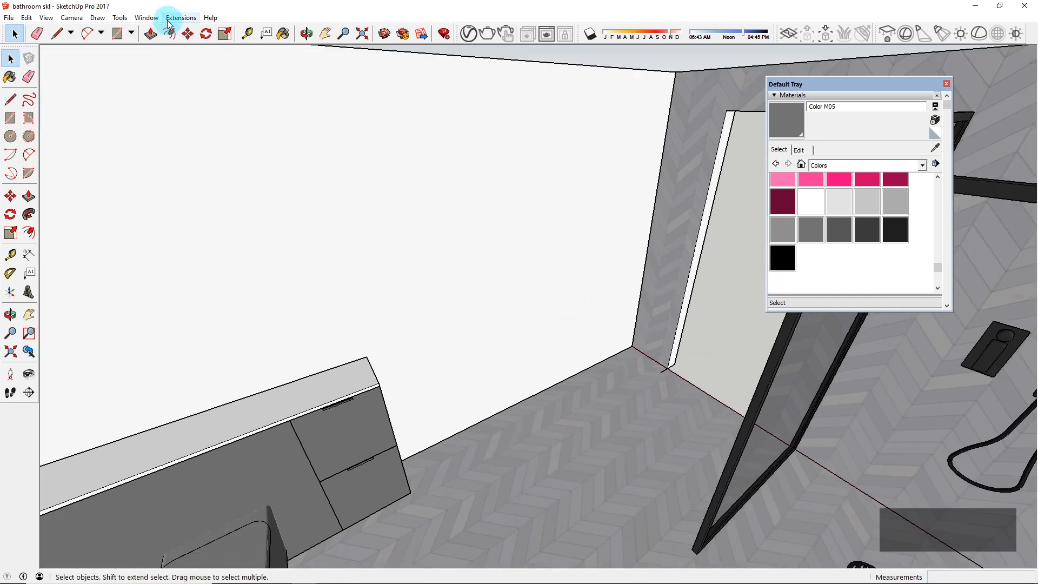
pyautogui.click(146, 17)
pyautogui.click(176, 113)
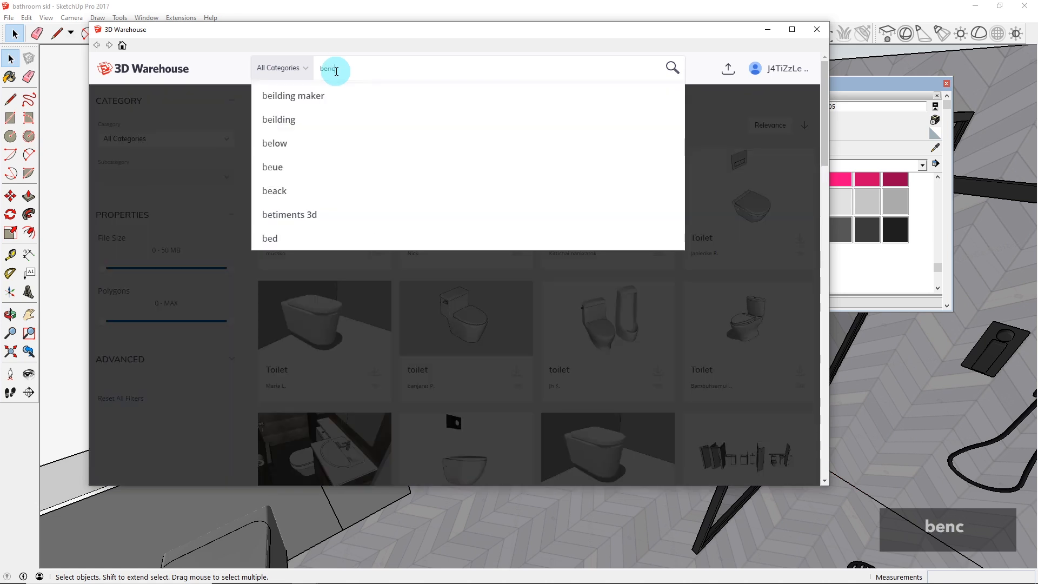
pyautogui.write('h')
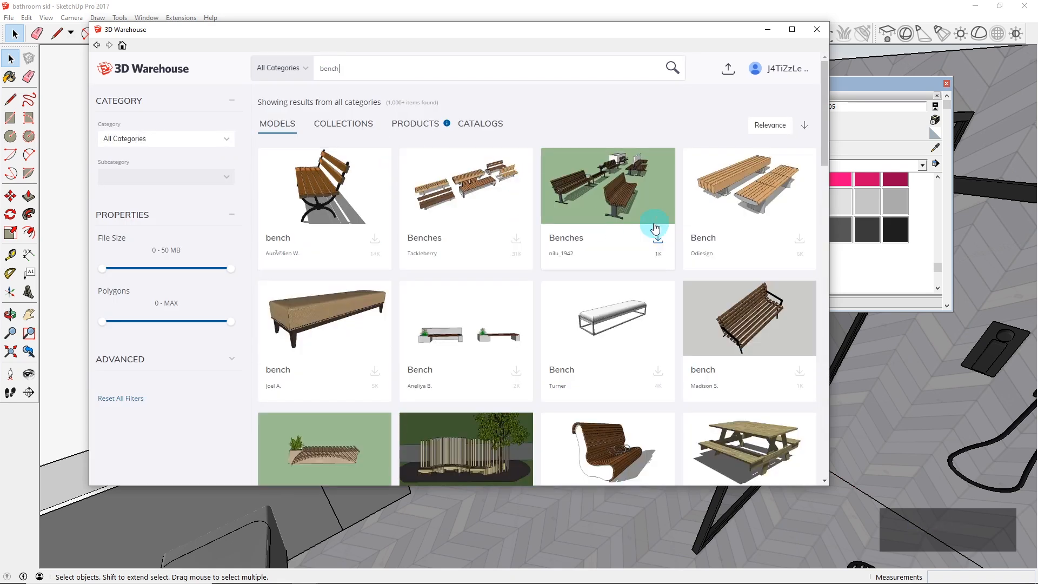
# Step: Browse the bench models in the search results for one that suits the long bathroom wall
pyautogui.scroll(-2, 654, 227)
pyautogui.scroll(-4, 655, 227)
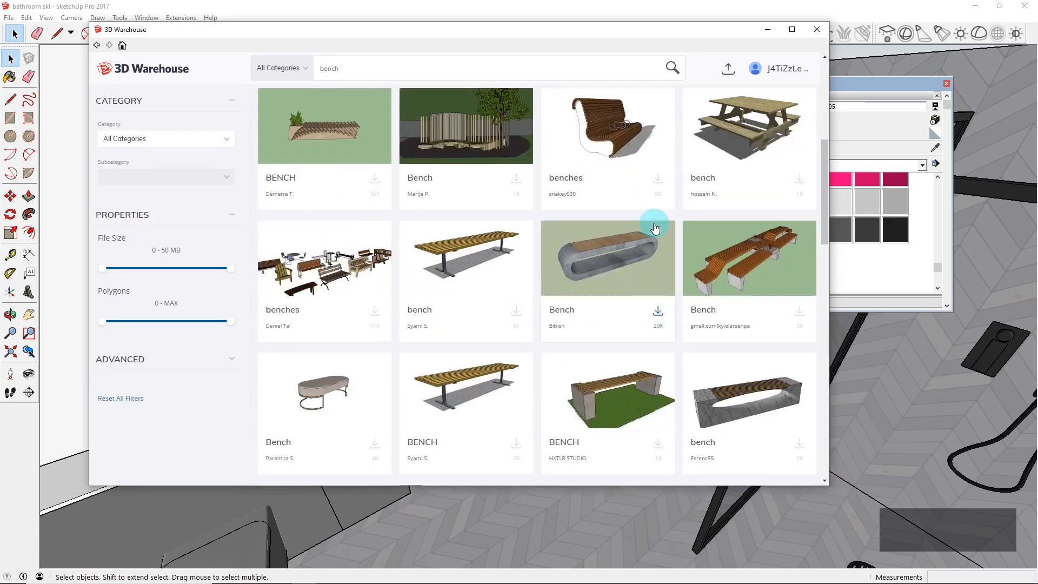
pyautogui.scroll(-2, 654, 227)
pyautogui.scroll(-8, 648, 227)
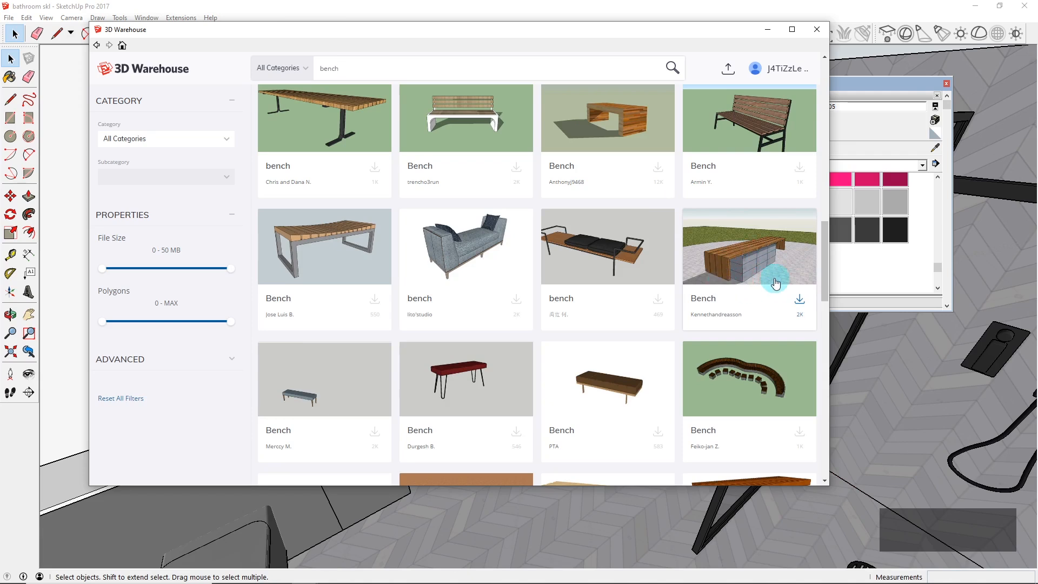
pyautogui.scroll(-4, 756, 273)
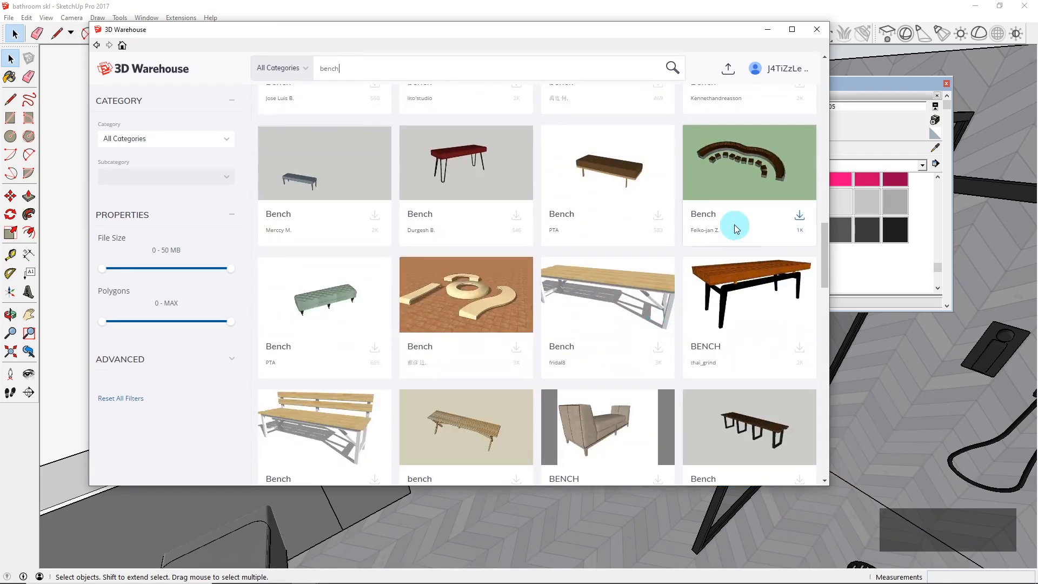
pyautogui.scroll(4, 760, 377)
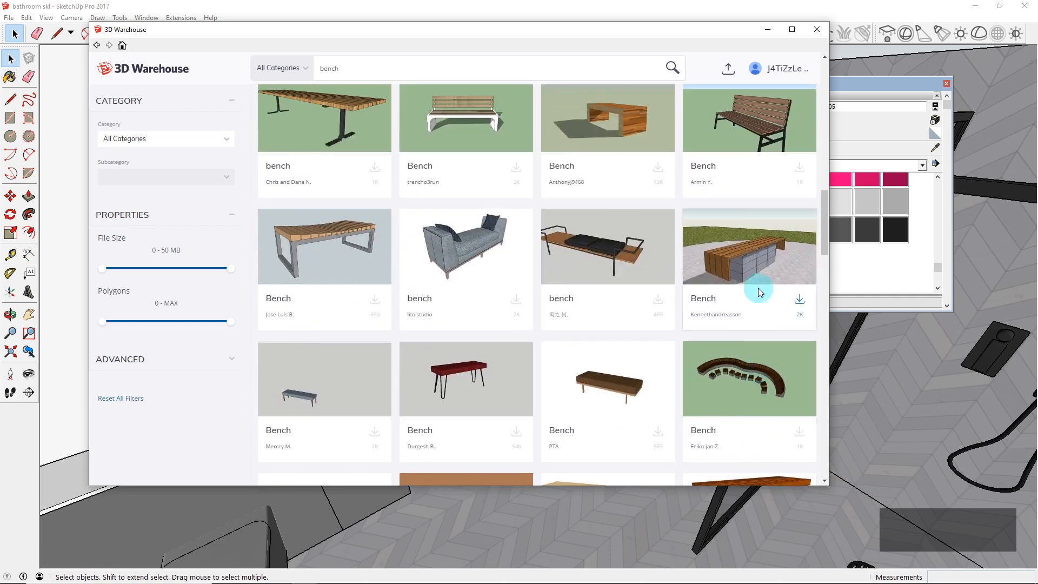
pyautogui.scroll(-9, 709, 248)
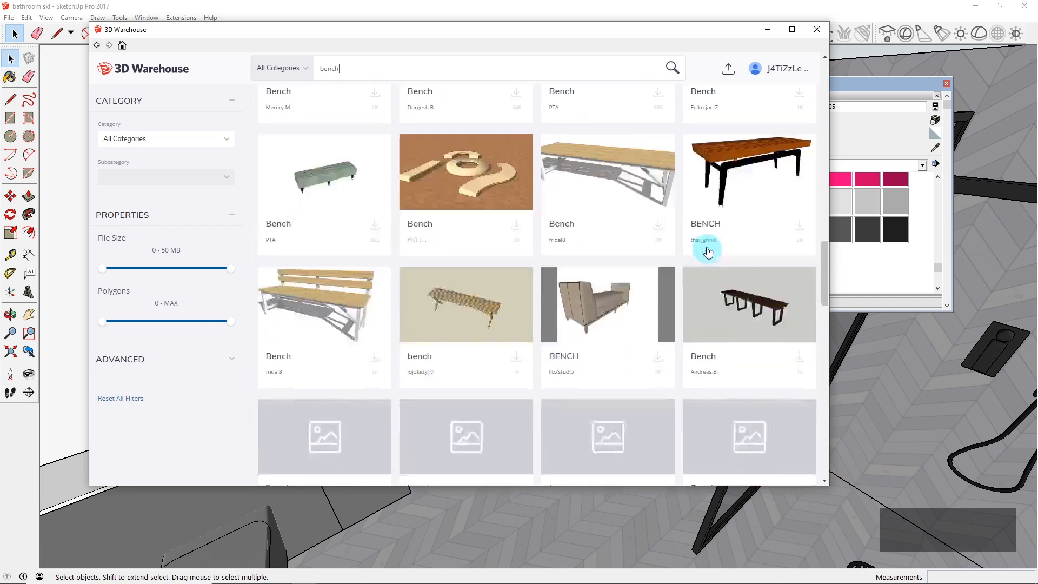
pyautogui.scroll(-1, 689, 235)
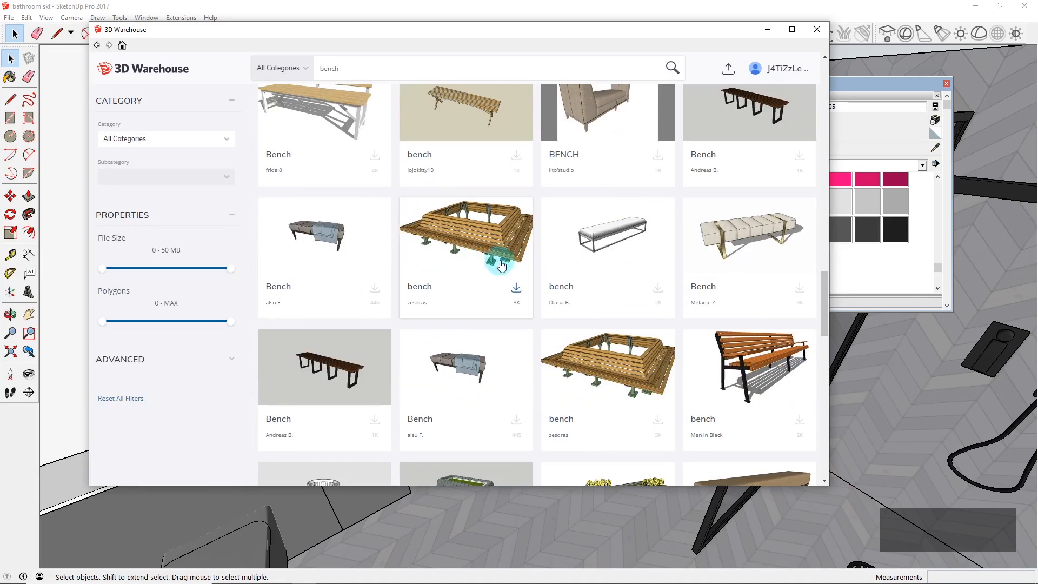
pyautogui.scroll(-2, 573, 251)
pyautogui.scroll(-4, 623, 246)
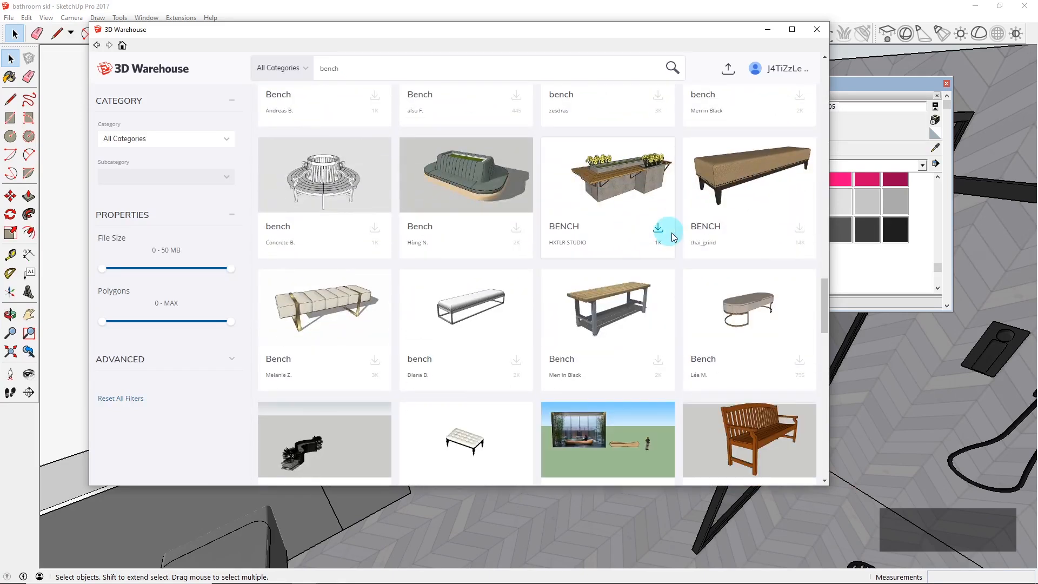
pyautogui.scroll(-4, 467, 315)
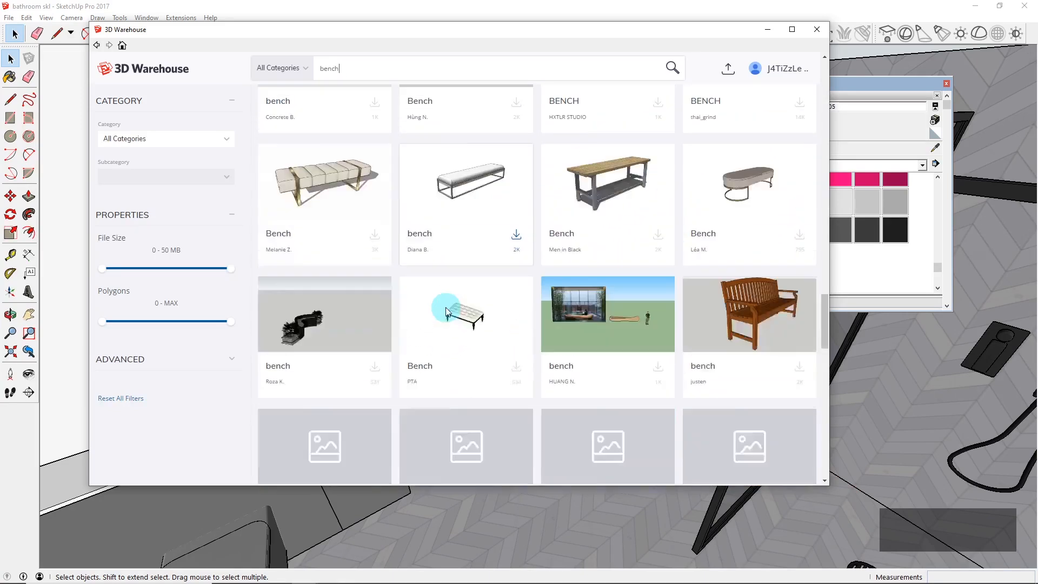
pyautogui.scroll(-6, 660, 337)
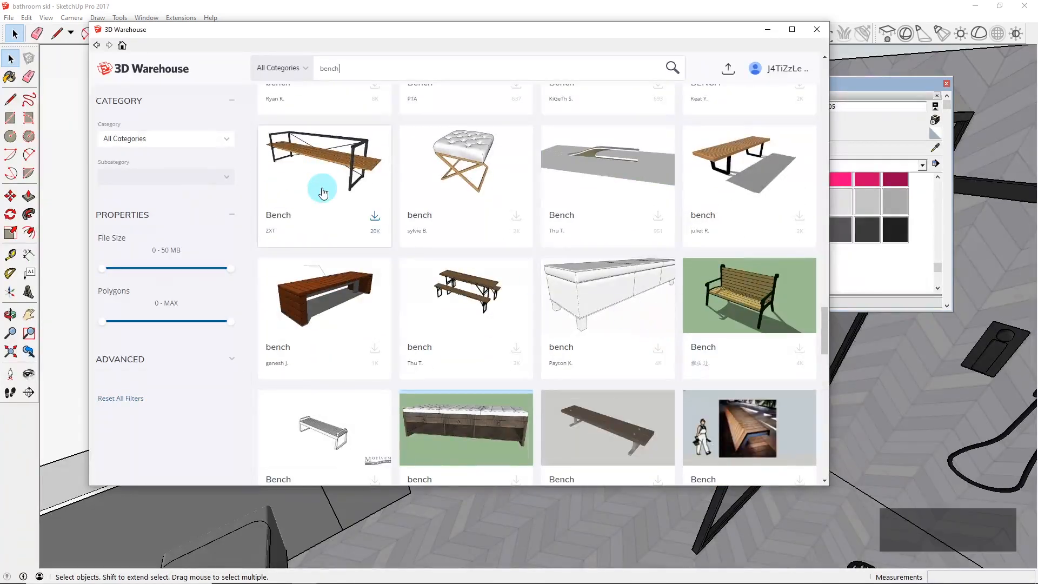
pyautogui.scroll(-4, 476, 251)
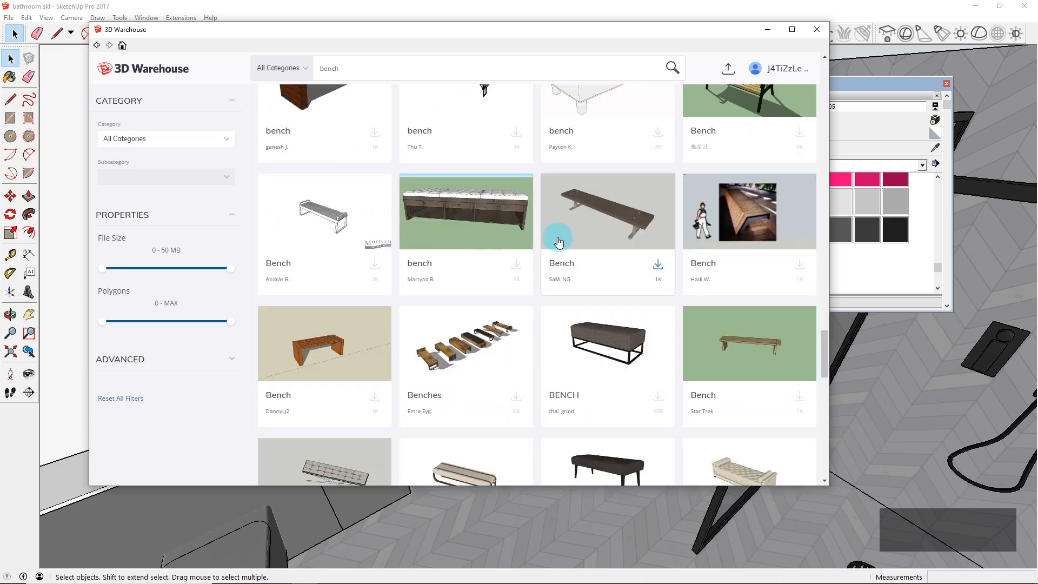
pyautogui.scroll(-3, 616, 233)
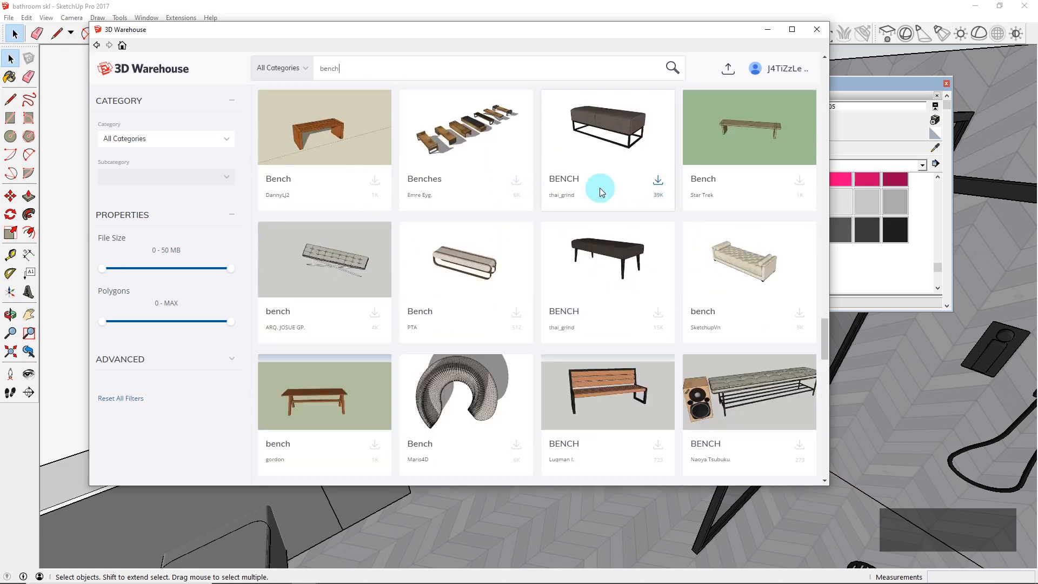
pyautogui.scroll(5, 481, 463)
pyautogui.scroll(-4, 461, 324)
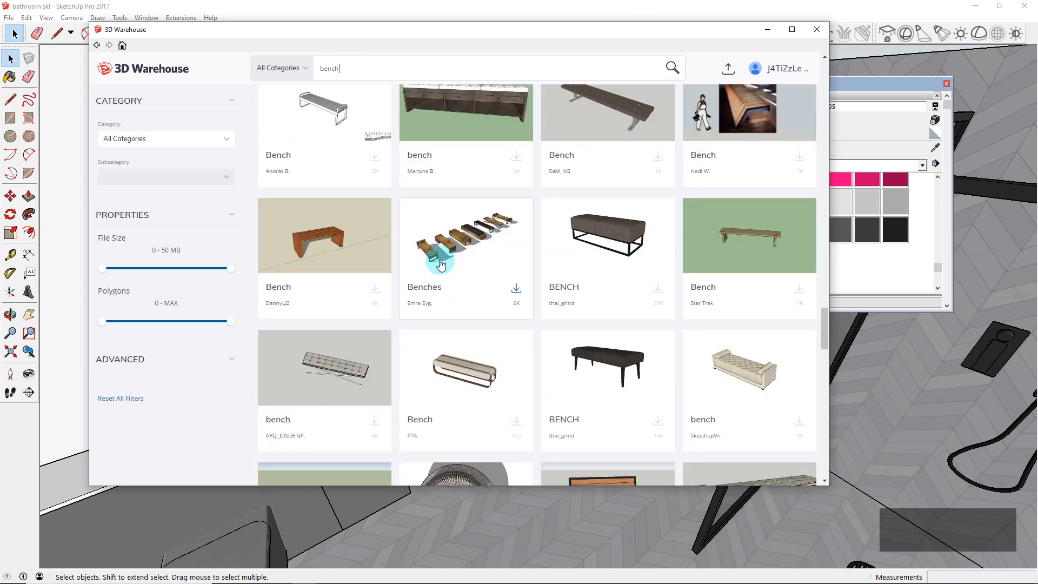
pyautogui.scroll(20, 637, 259)
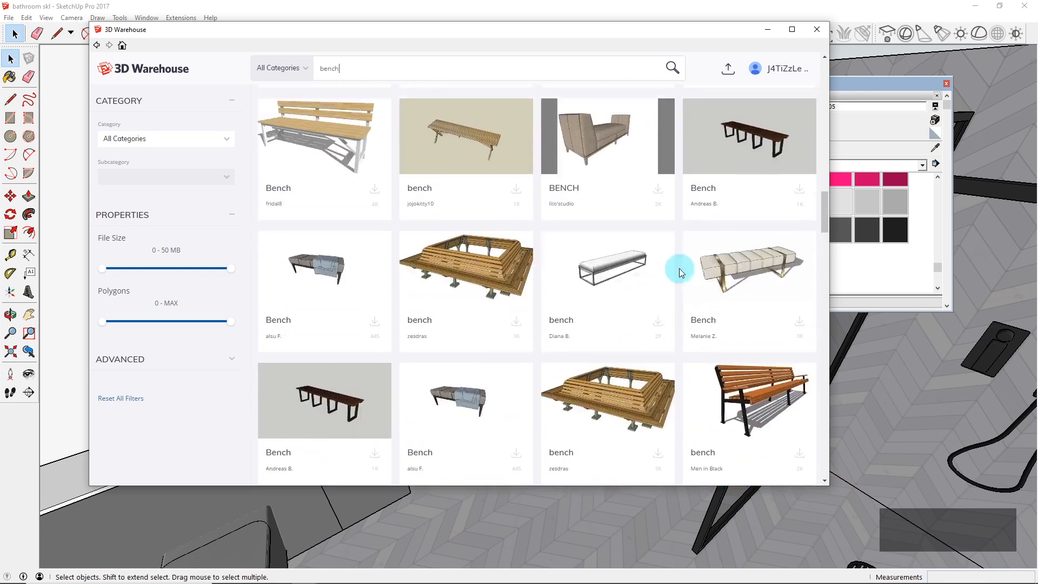
pyautogui.scroll(4, 726, 281)
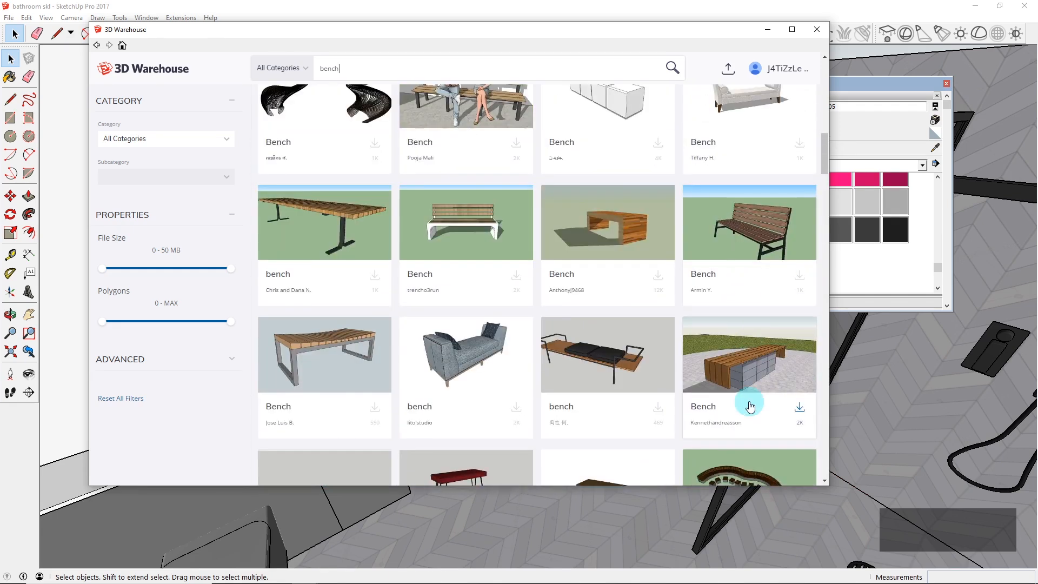
# Step: Load the wooden-topped bench with the grey block base into the model and place it outside the bathroom walls
pyautogui.click(799, 414)
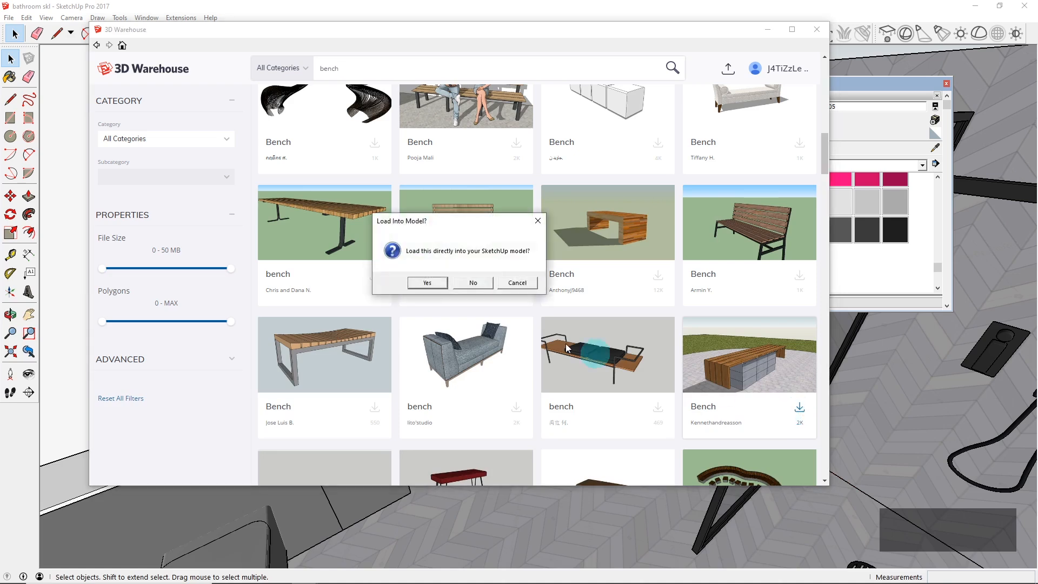
pyautogui.click(439, 282)
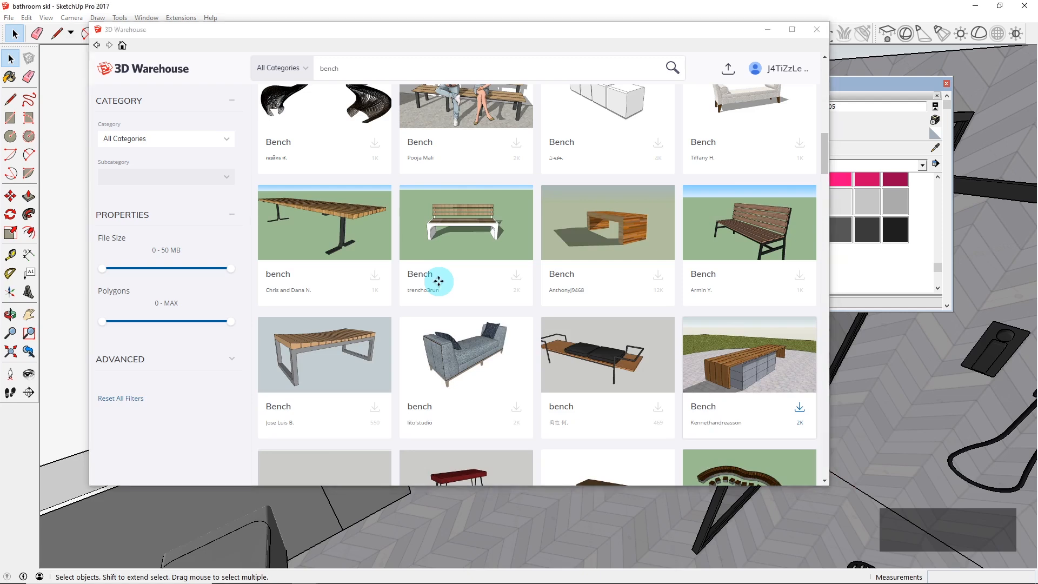
pyautogui.scroll(-8, 513, 340)
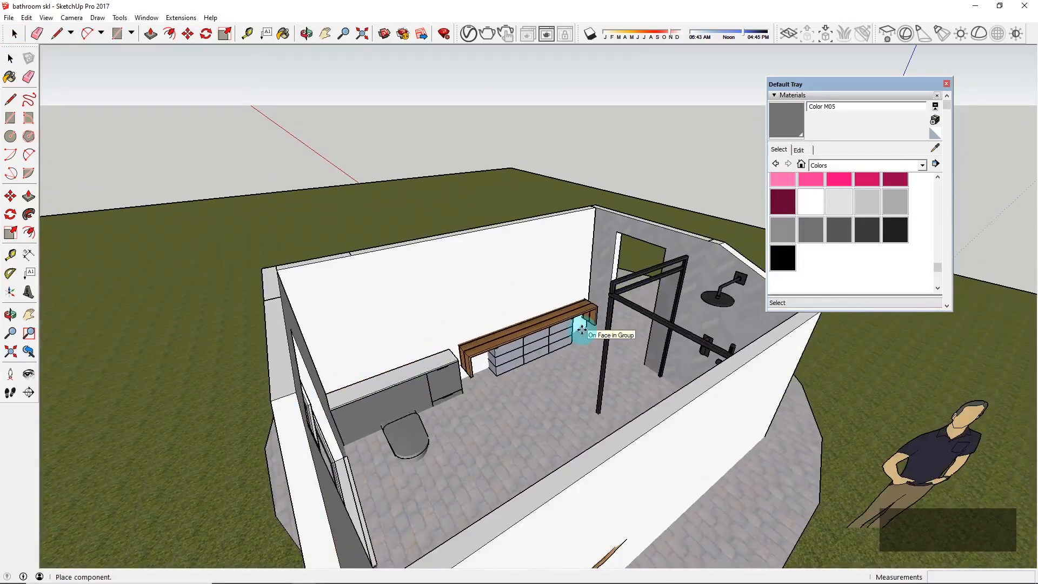
pyautogui.scroll(-3, 581, 330)
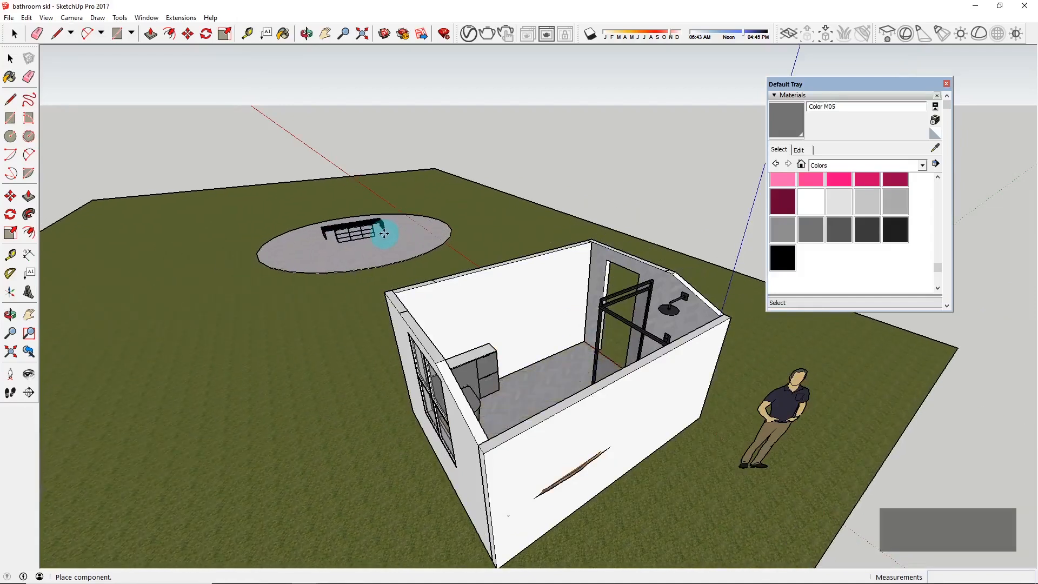
pyautogui.click(384, 233)
pyautogui.moveTo(371, 232); pyautogui.dragTo(453, 244, button='middle')
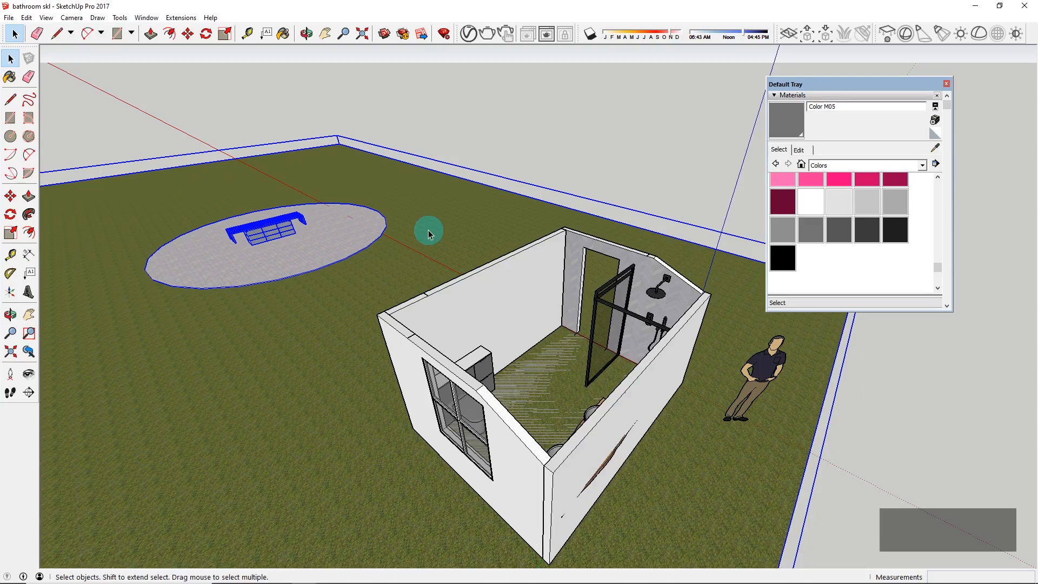
# Step: Delete the grass ground and the round paved area from inside the imported bench component
pyautogui.doubleClick(302, 311)
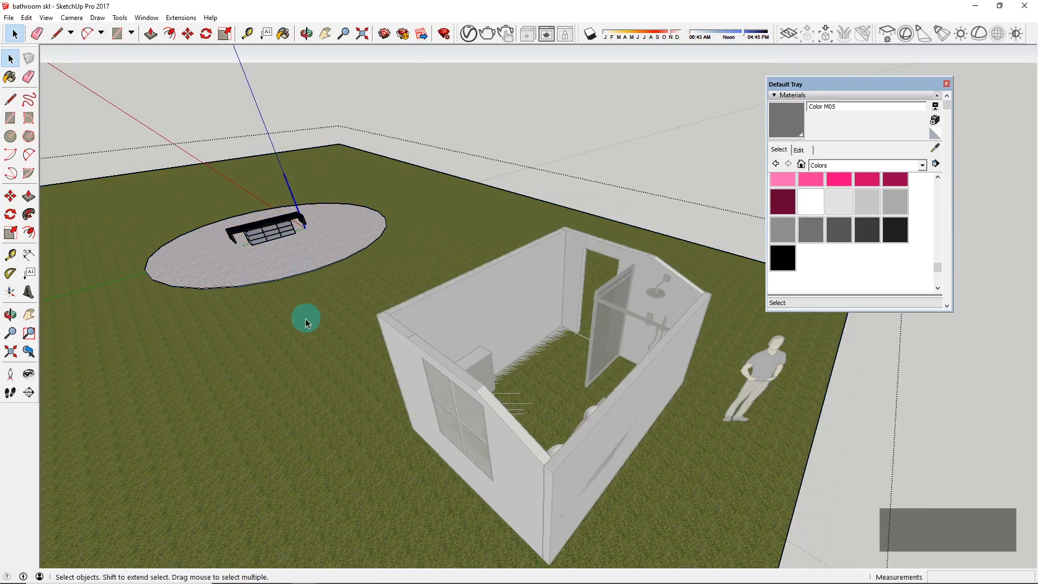
pyautogui.click(306, 319)
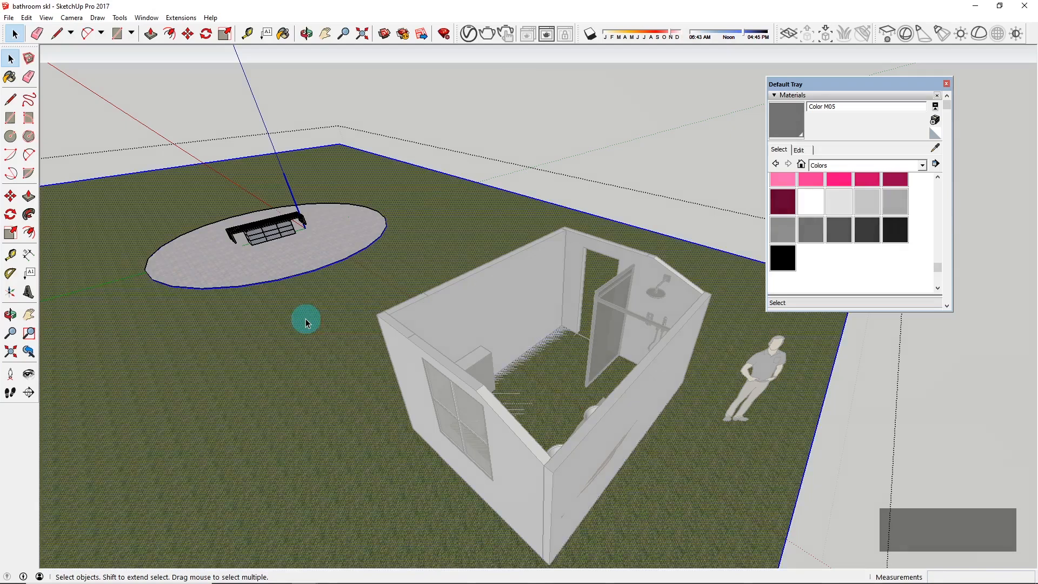
pyautogui.press('Delete')
pyautogui.click(287, 255)
pyautogui.press('Delete')
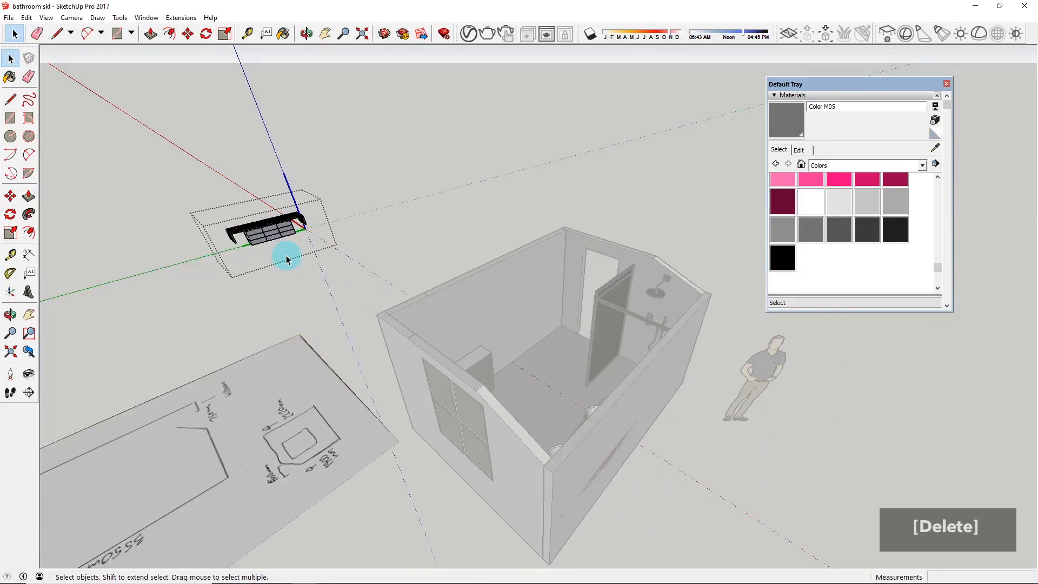
pyautogui.press('Escape')
pyautogui.scroll(5, 233, 241)
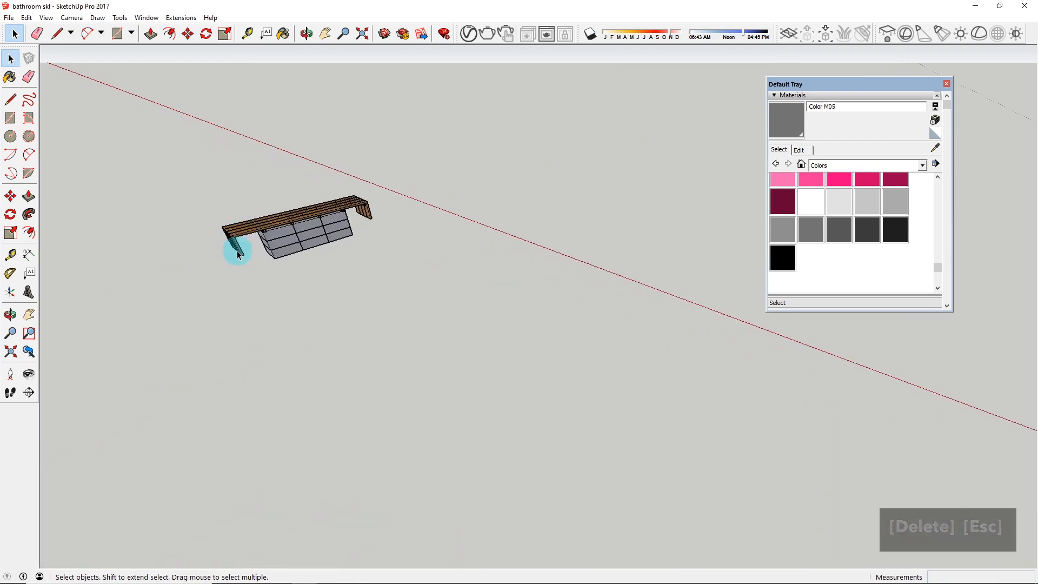
# Step: Move the bench into the bathroom, against the bare wall between the half-height wall and the doorway
pyautogui.press('m')
pyautogui.click(237, 254)
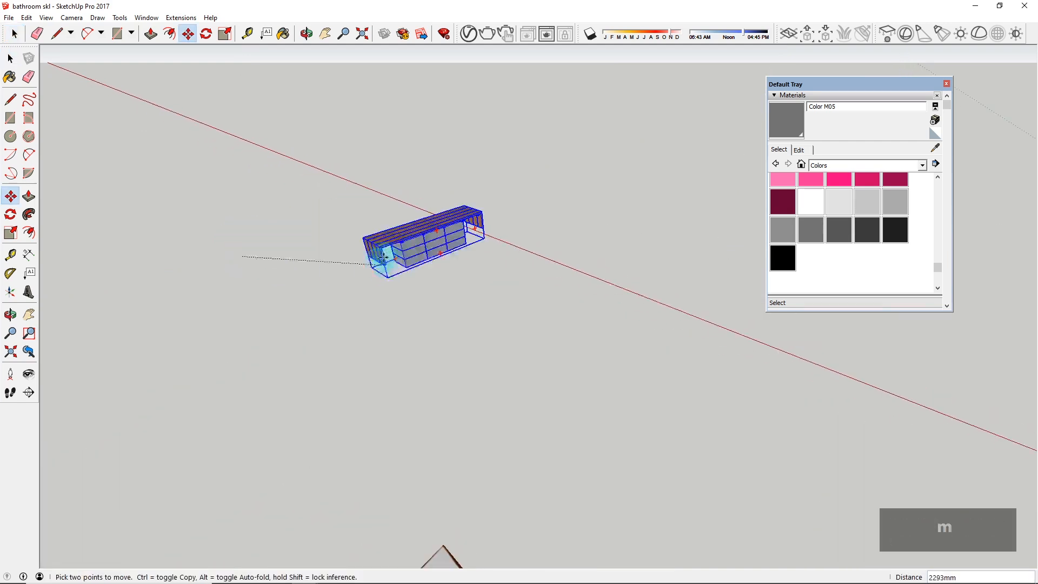
pyautogui.scroll(-6, 383, 258)
pyautogui.scroll(6, 553, 353)
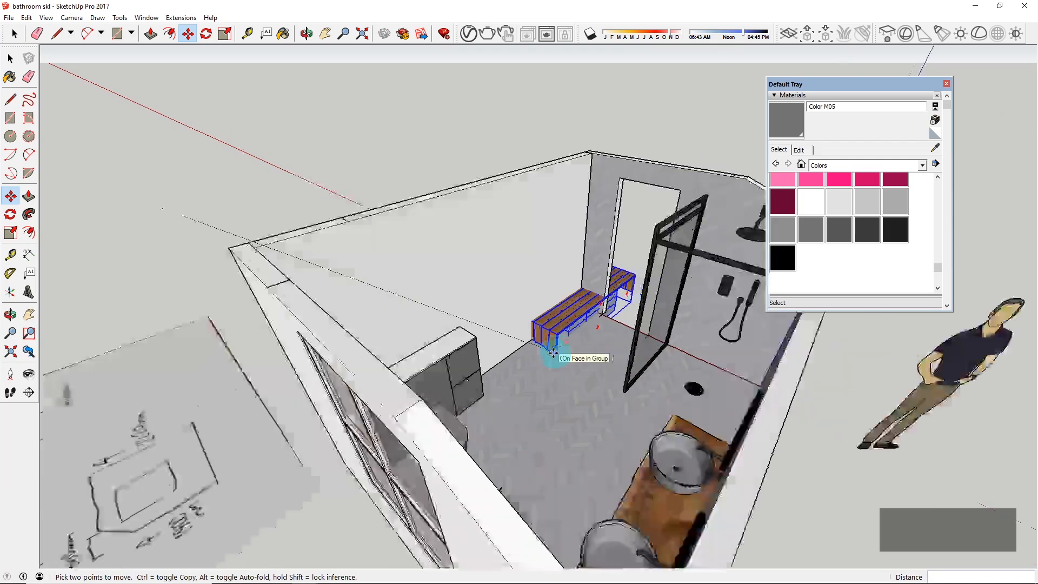
pyautogui.scroll(2, 553, 352)
pyautogui.click(472, 384)
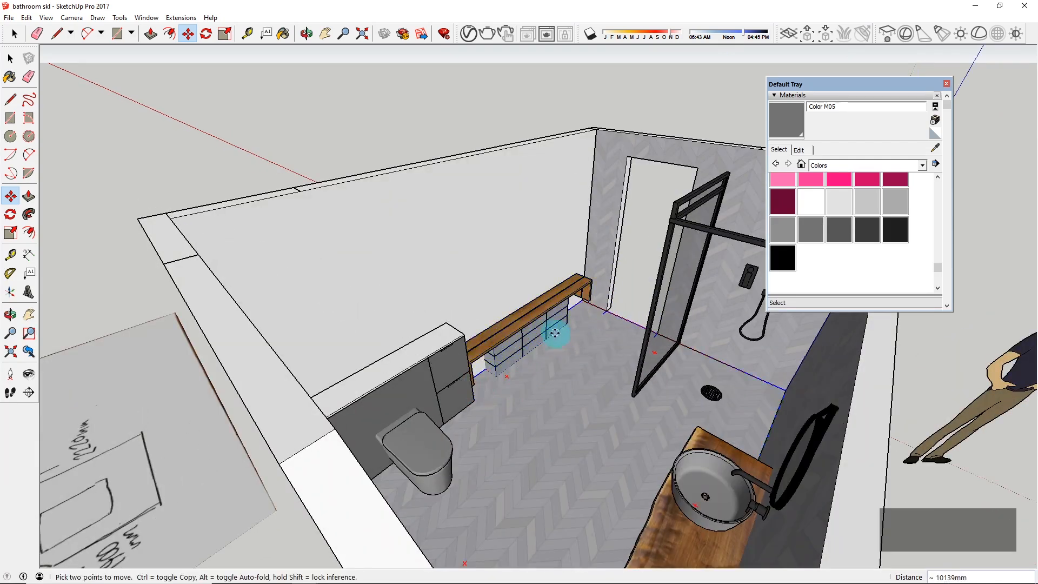
# Step: Shift the bench about 385 mm horizontally out of the wall and lower it towards the floor
pyautogui.moveTo(555, 313); pyautogui.dragTo(558, 294, button='middle')
pyautogui.scroll(6, 552, 327)
pyautogui.click(552, 328)
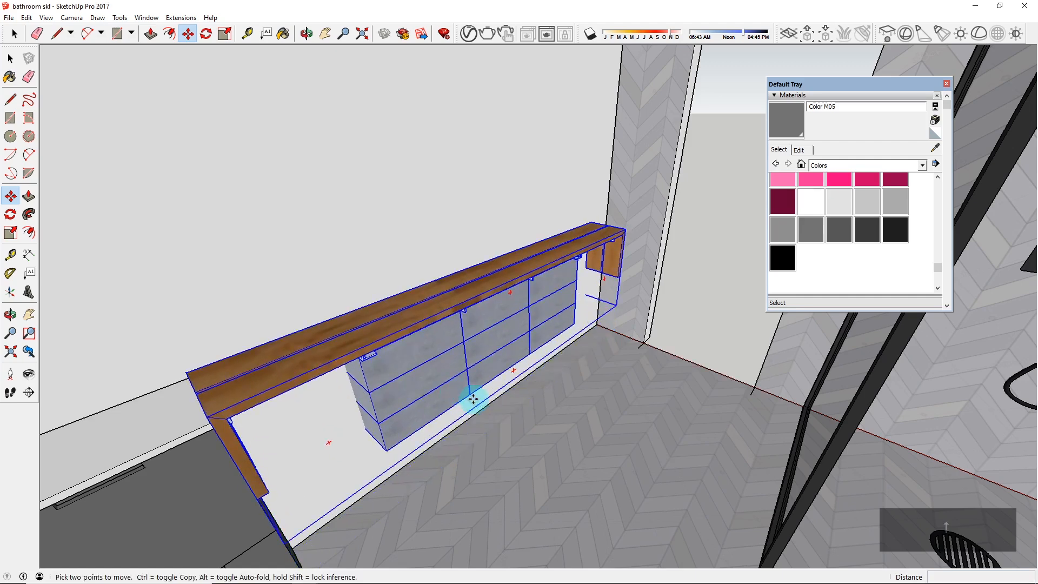
pyautogui.scroll(2, 518, 424)
pyautogui.click(540, 448)
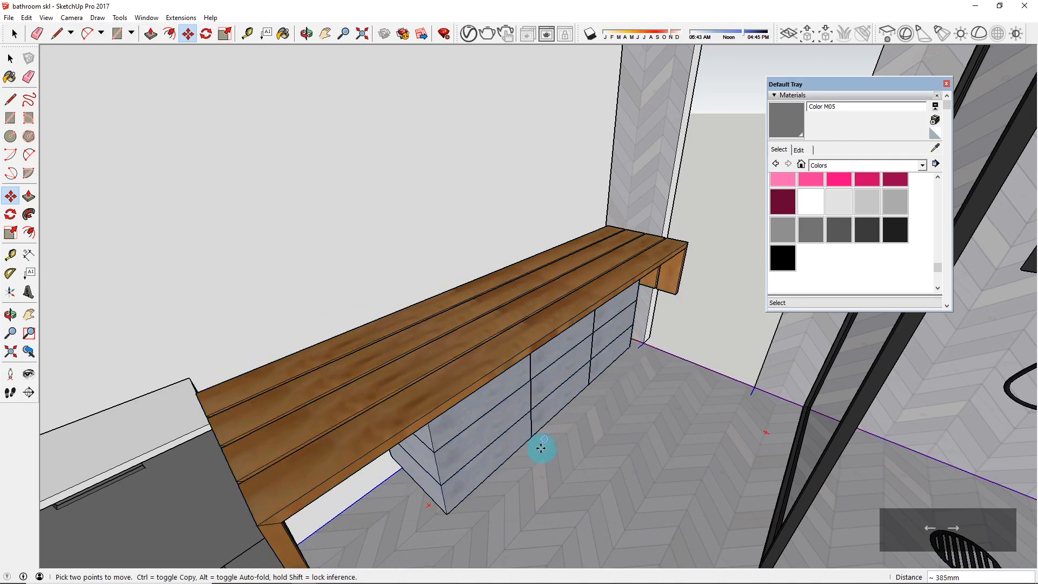
pyautogui.moveTo(541, 447); pyautogui.dragTo(529, 399, button='middle')
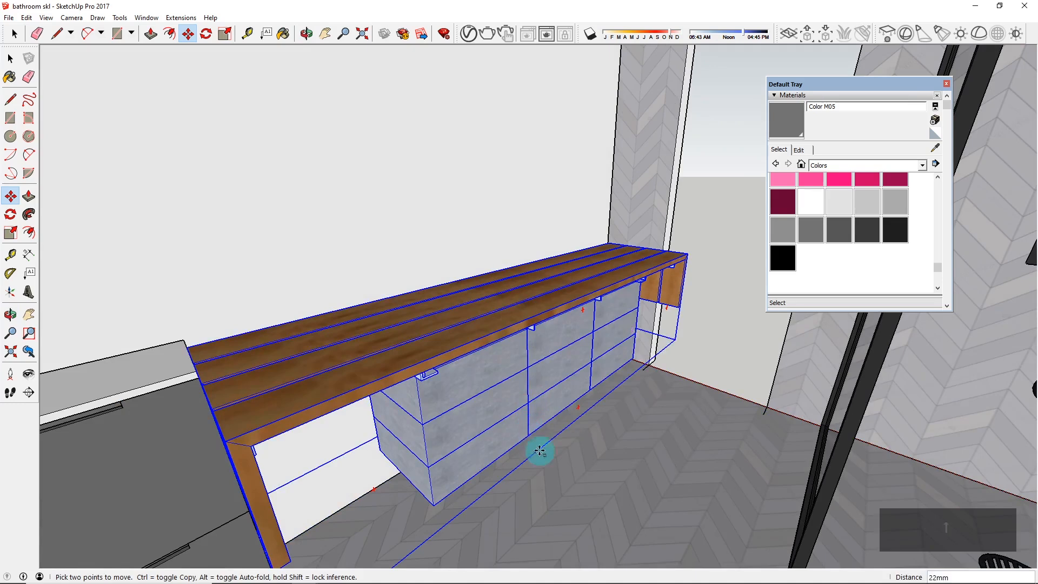
pyautogui.click(561, 491)
# Step: Scale the wooden bench down from the corner at its doorway end so it is smaller than the space along the wall
pyautogui.press('s')
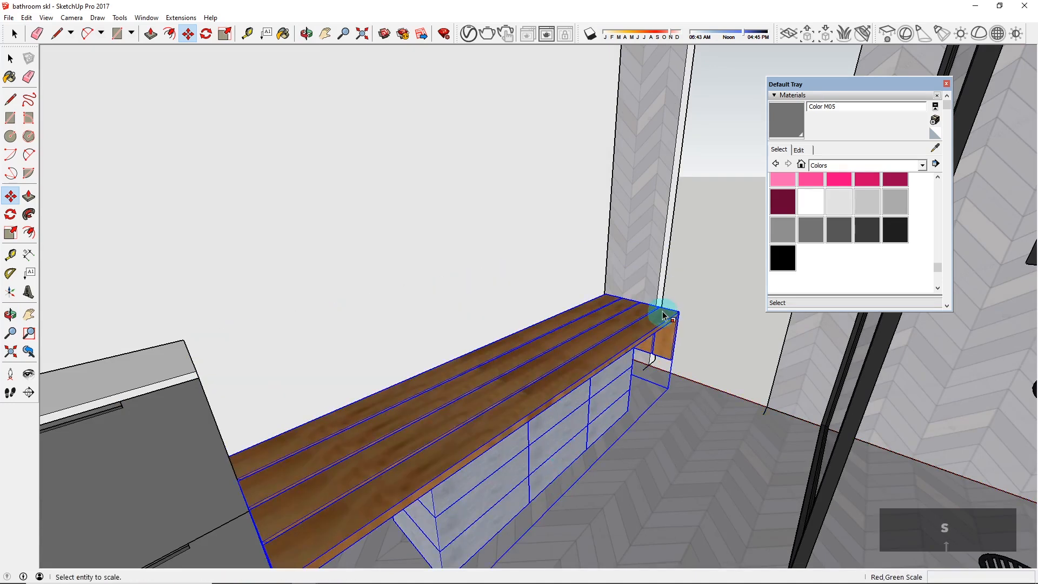
pyautogui.moveTo(678, 306); pyautogui.dragTo(617, 333, button='middle')
pyautogui.click(646, 308)
pyautogui.moveTo(656, 306); pyautogui.dragTo(606, 332)
pyautogui.moveTo(606, 331); pyautogui.dragTo(427, 482, button='middle')
pyautogui.press('space')
pyautogui.scroll(-3, 517, 416)
pyautogui.moveTo(535, 410); pyautogui.dragTo(533, 414, button='middle')
pyautogui.scroll(4, 533, 414)
# Step: Move the bench along the bare wall towards the doorway, leaving a gap beside the half-height wall
pyautogui.press('m')
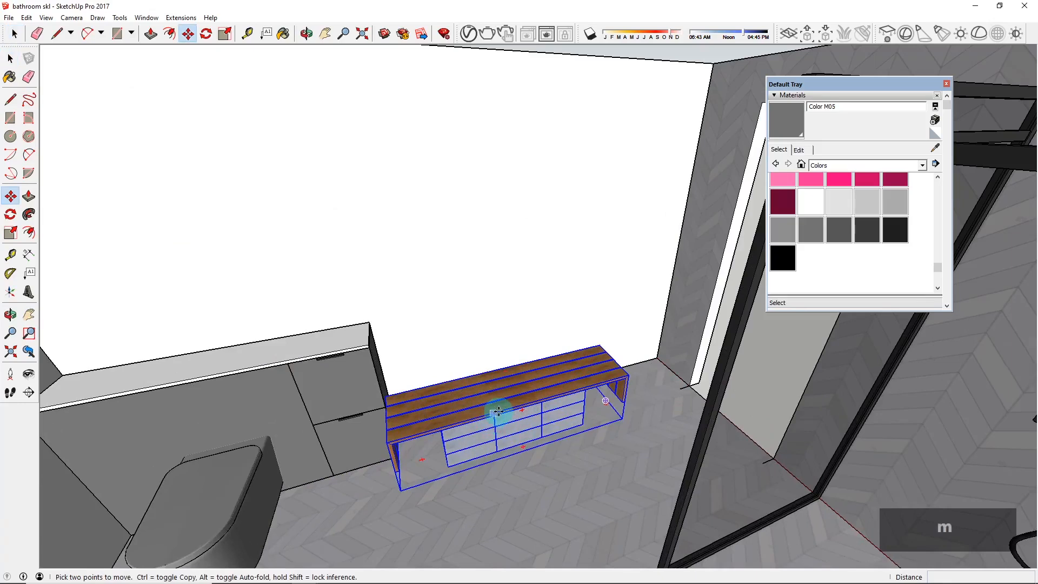
pyautogui.click(495, 412)
pyautogui.click(567, 393)
pyautogui.moveTo(570, 441); pyautogui.dragTo(557, 384, button='middle')
pyautogui.press('space')
pyautogui.click(698, 349)
pyautogui.scroll(-6, 569, 329)
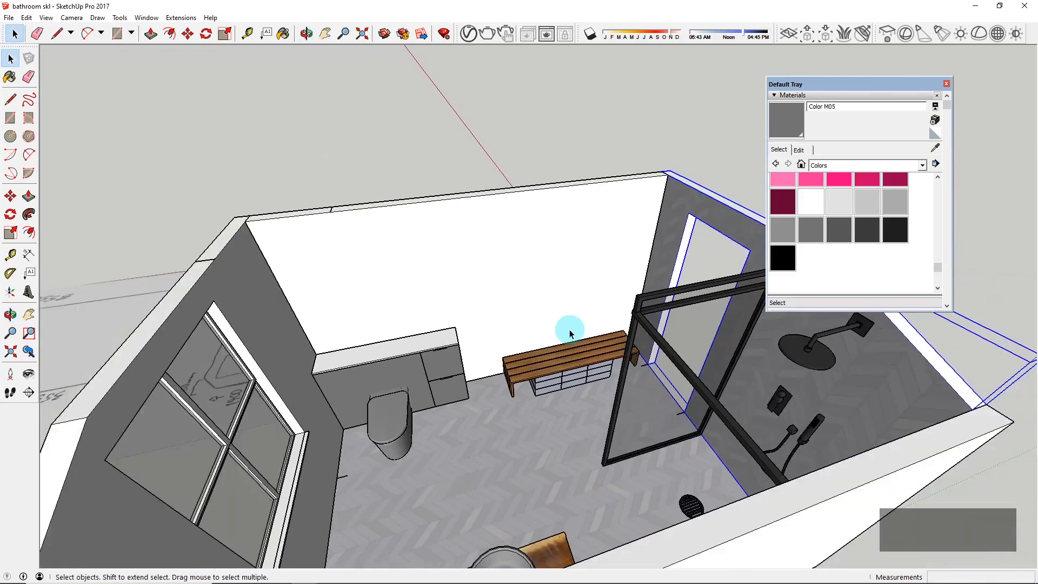
# Step: Enlarge the bench by a factor of about 1.07 from its corner nearest the half-height wall
pyautogui.scroll(6, 514, 348)
pyautogui.click(513, 348)
pyautogui.scroll(2, 516, 357)
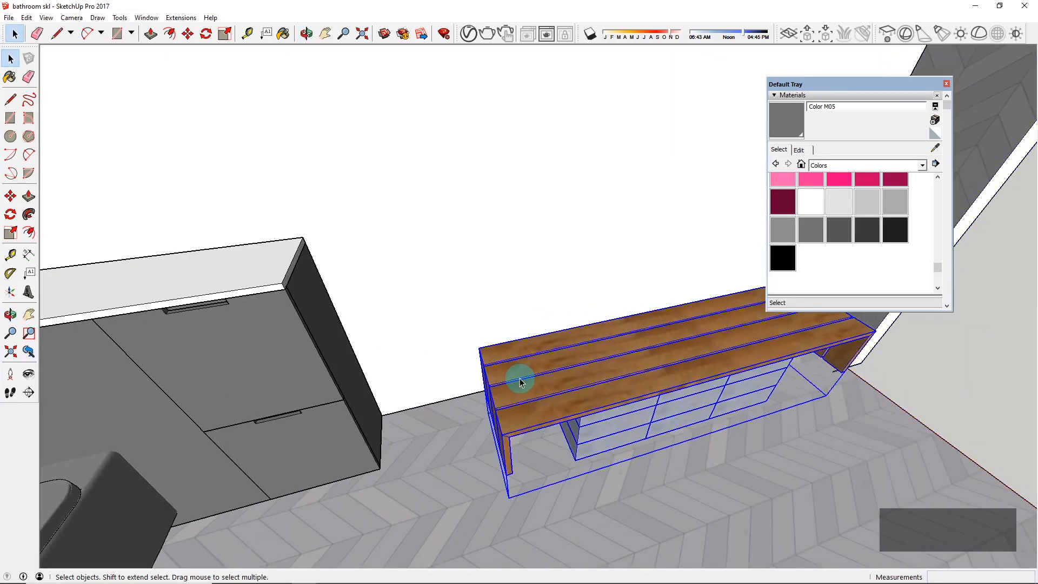
pyautogui.press('s')
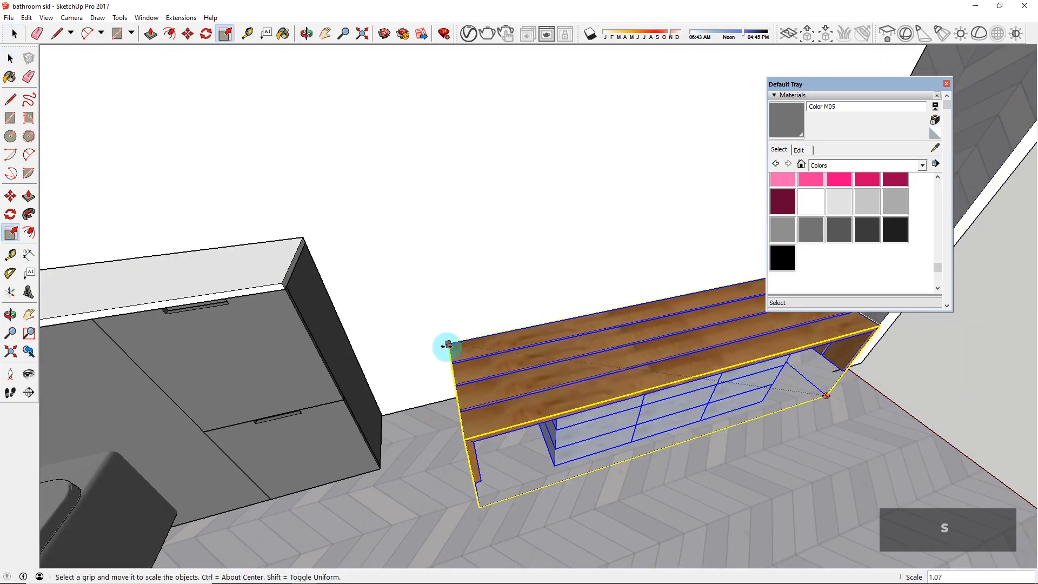
pyautogui.moveTo(431, 343); pyautogui.dragTo(836, 470, button='middle')
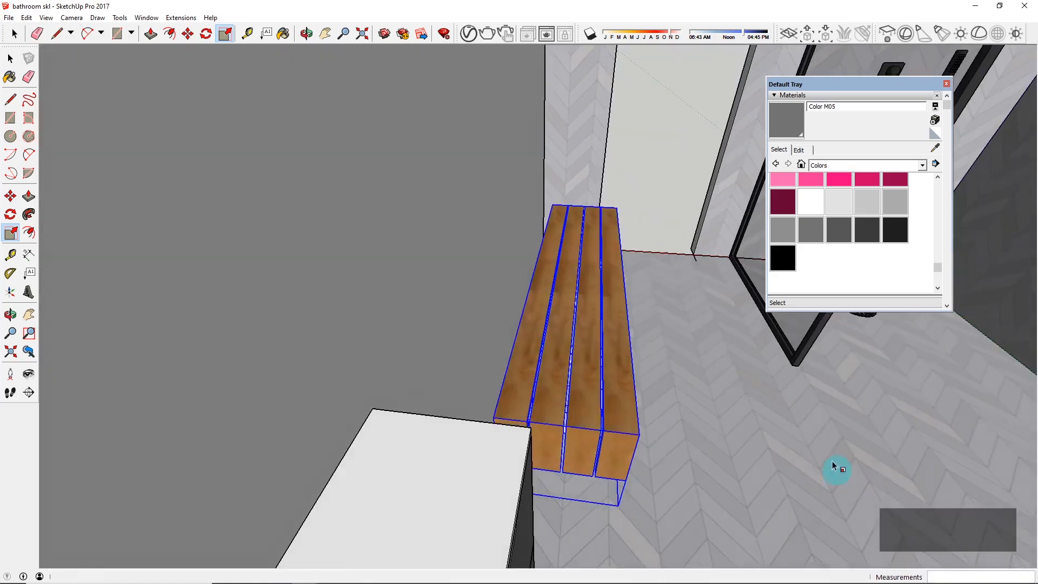
pyautogui.press('space')
# Step: Shift the bench about 91 mm horizontally along the red axis towards the bare wall behind it
pyautogui.scroll(3, 533, 294)
pyautogui.press('m')
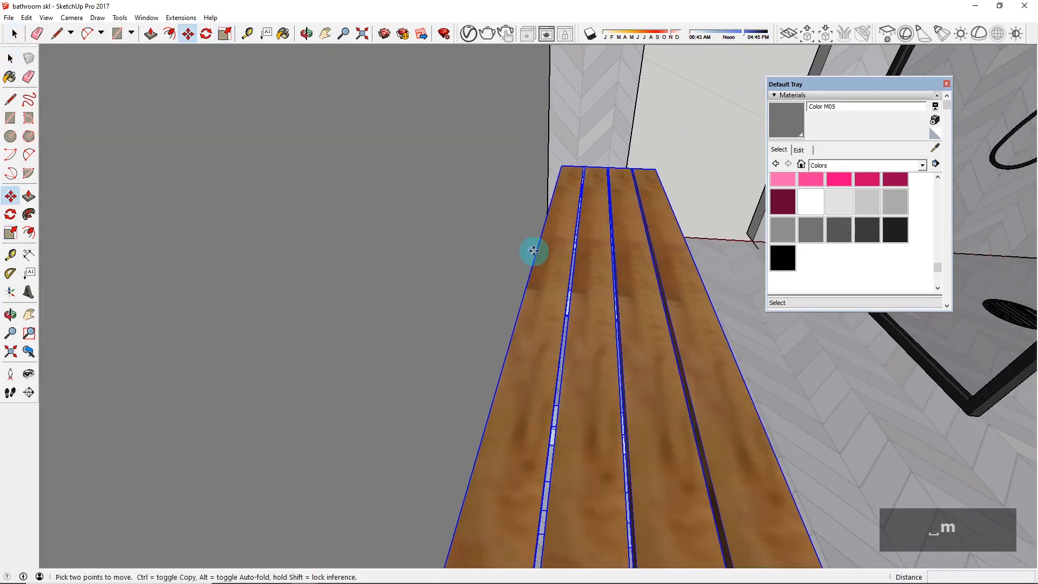
pyautogui.click(535, 253)
pyautogui.press('Left')
pyautogui.press('Right')
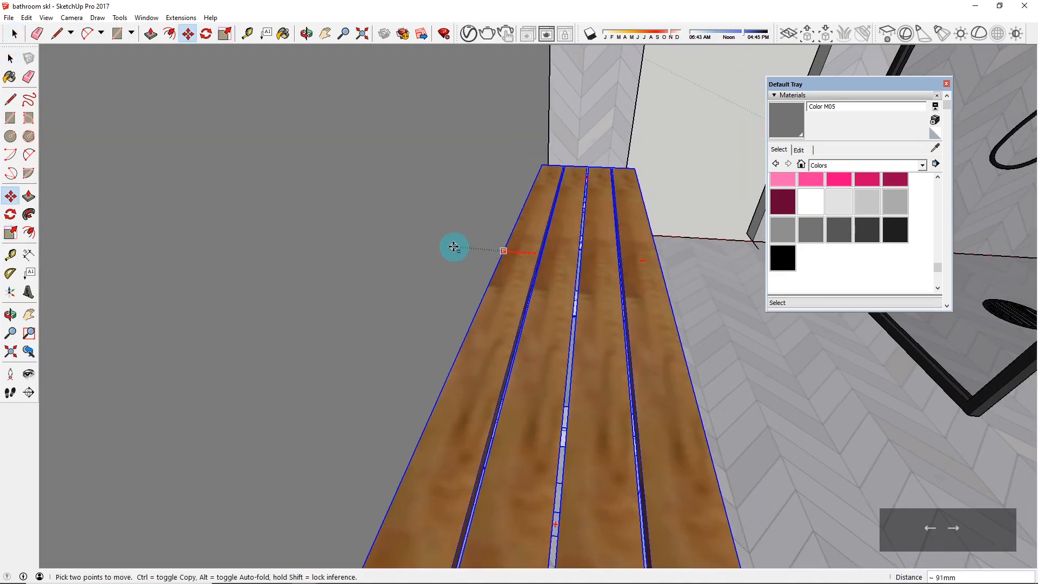
pyautogui.moveTo(454, 243); pyautogui.dragTo(498, 359, button='middle')
pyautogui.scroll(-3, 500, 368)
pyautogui.moveTo(559, 346); pyautogui.dragTo(528, 356, button='middle')
pyautogui.press('space')
pyautogui.click(556, 130)
pyautogui.scroll(5, 542, 313)
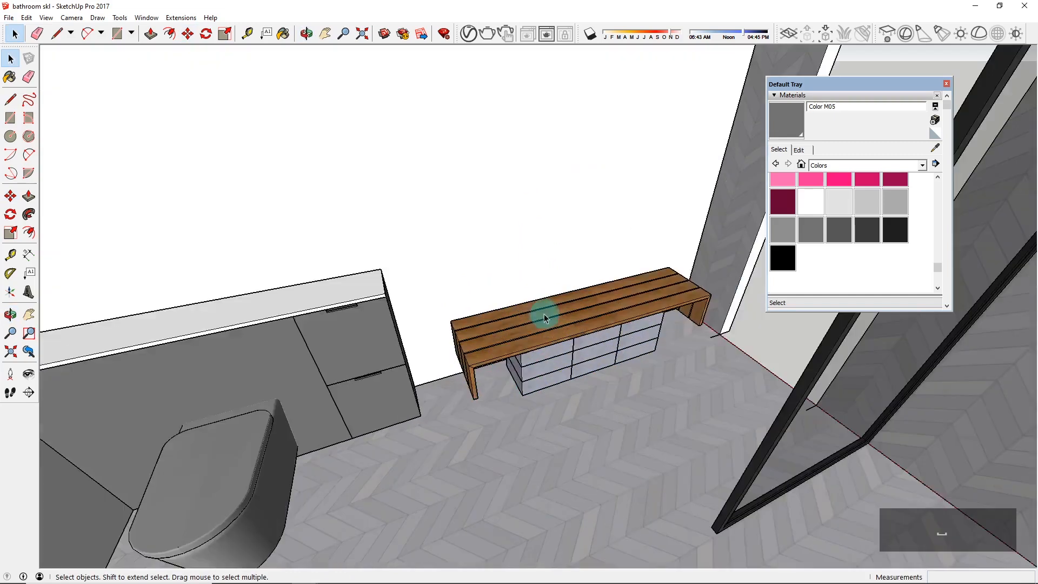
# Step: Enlarge the bench by a factor of about 1.06, and slightly reduce its depth from the front side
pyautogui.moveTo(570, 310); pyautogui.dragTo(549, 370, button='middle')
pyautogui.click(549, 370)
pyautogui.press('s')
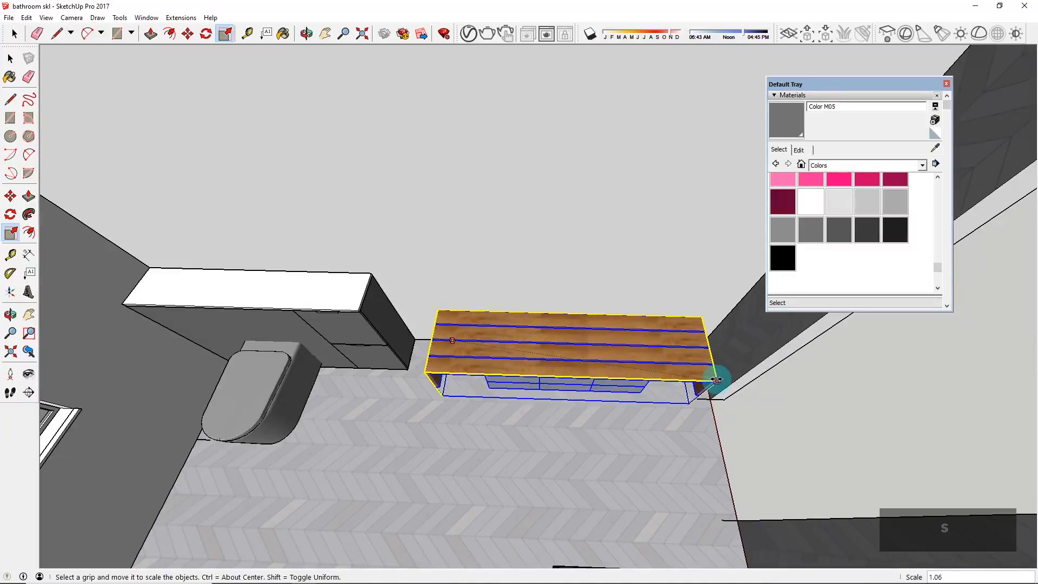
pyautogui.moveTo(593, 401); pyautogui.dragTo(792, 331, button='middle')
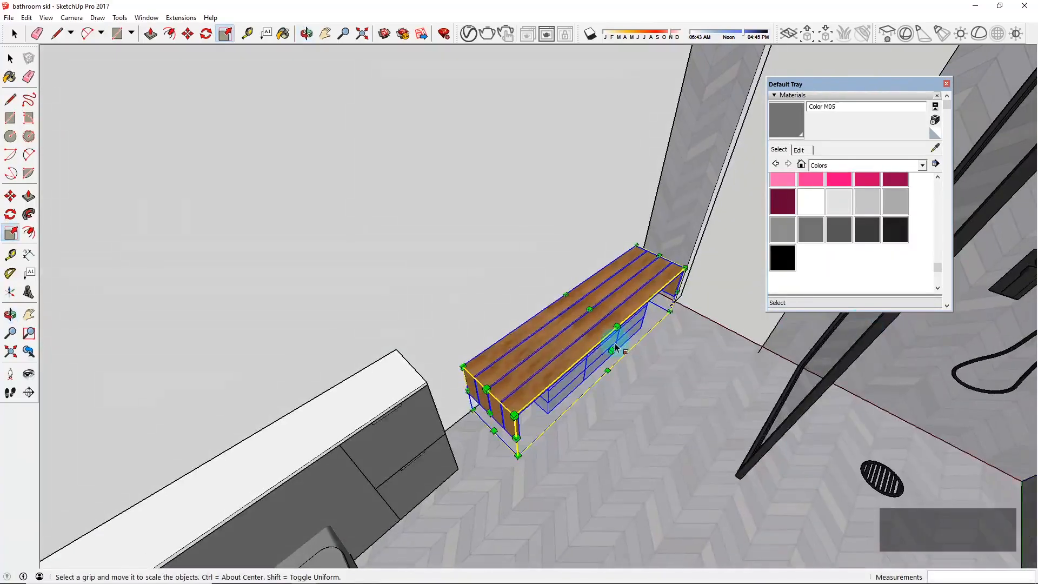
pyautogui.scroll(5, 614, 349)
pyautogui.moveTo(605, 355); pyautogui.dragTo(595, 351)
pyautogui.press('space')
pyautogui.press('Escape')
pyautogui.scroll(-3, 566, 346)
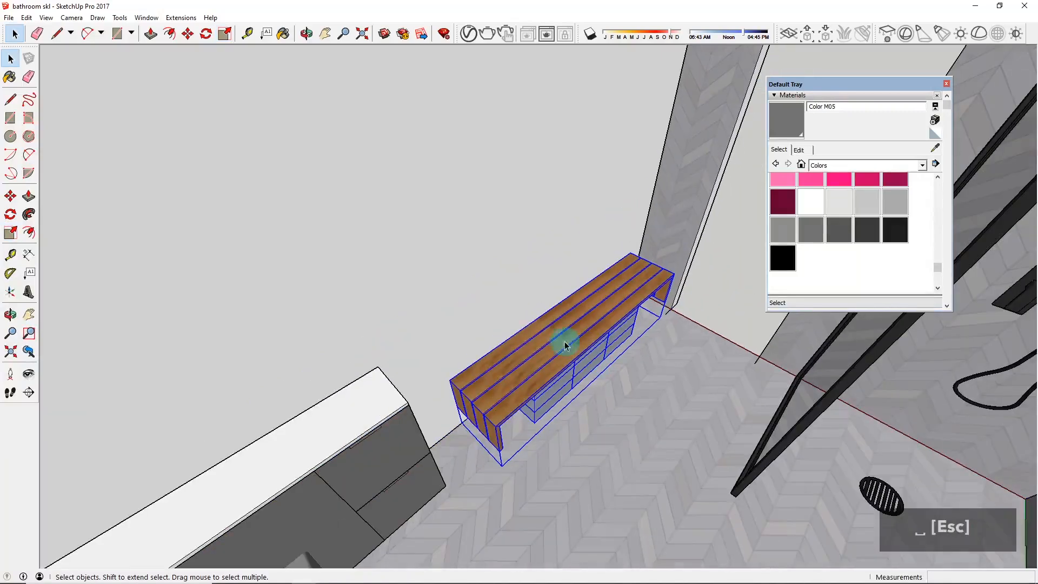
# Step: Examine the bench's size and placement relative to the half-height wall, doorway and shower from several viewpoints
pyautogui.moveTo(553, 365); pyautogui.dragTo(528, 363, button='middle')
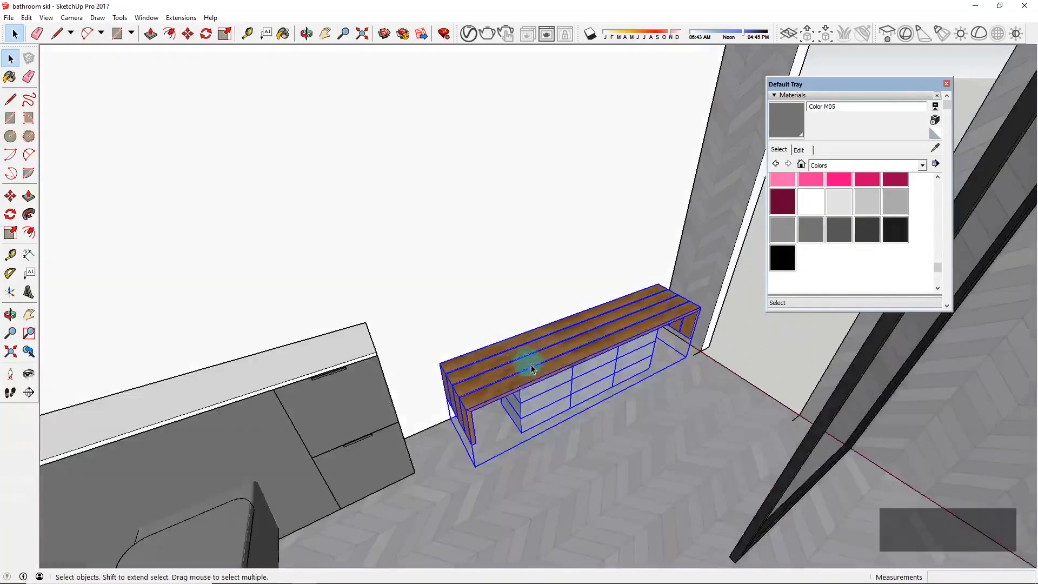
pyautogui.scroll(-1, 470, 379)
pyautogui.scroll(-1, 470, 379)
pyautogui.click(711, 242)
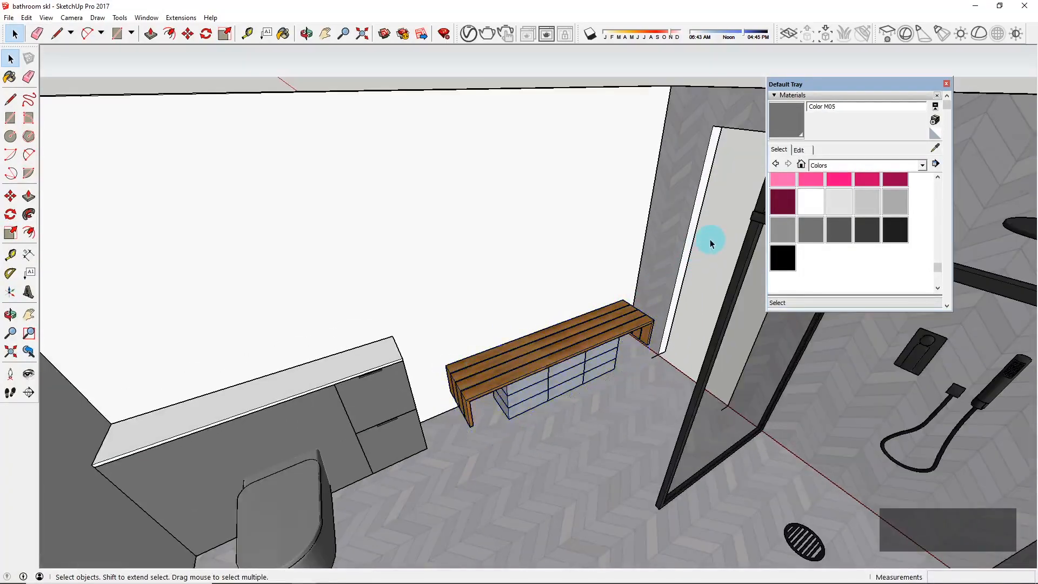
pyautogui.scroll(-3, 573, 349)
pyautogui.moveTo(618, 365); pyautogui.dragTo(514, 299, button='middle')
pyautogui.scroll(5, 557, 327)
pyautogui.scroll(-2, 589, 285)
pyautogui.scroll(-3, 589, 284)
pyautogui.moveTo(519, 412); pyautogui.dragTo(479, 343, button='middle')
pyautogui.scroll(4, 672, 298)
pyautogui.scroll(-2, 672, 298)
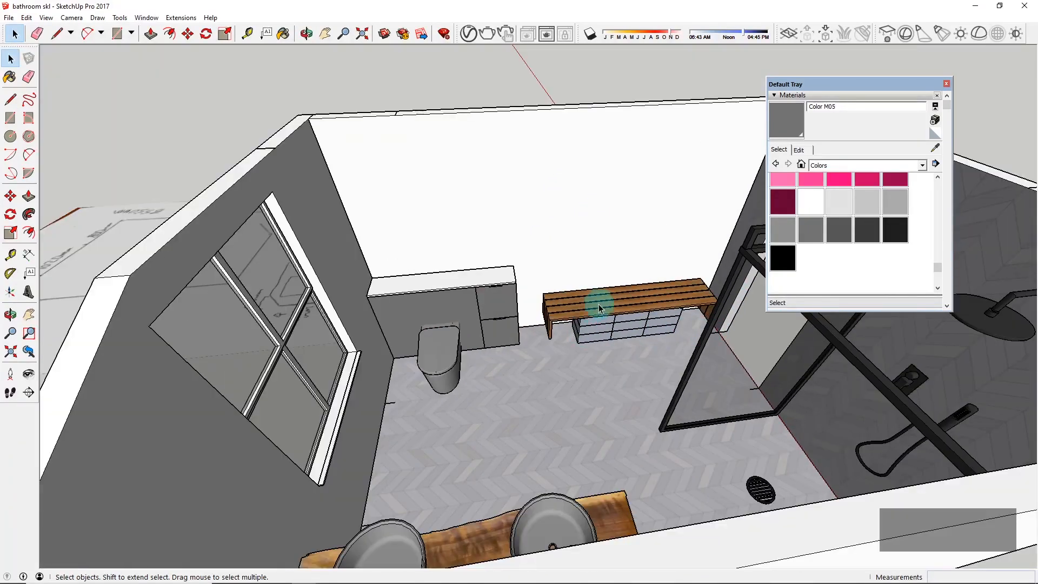
pyautogui.scroll(-3, 599, 304)
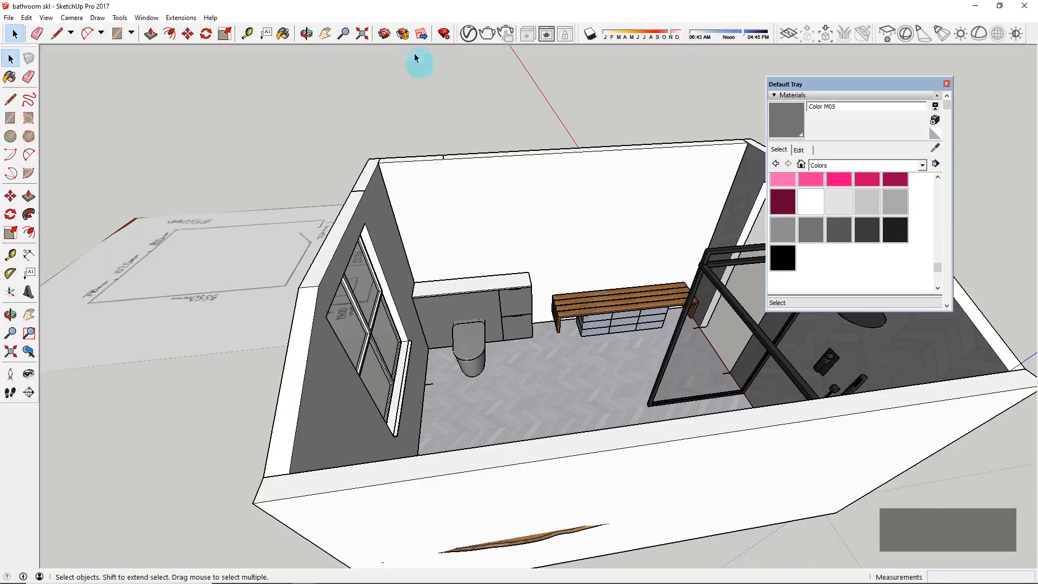
# Step: Browse the 3D Warehouse results for "bench" to look for an alternative bench model
pyautogui.click(138, 22)
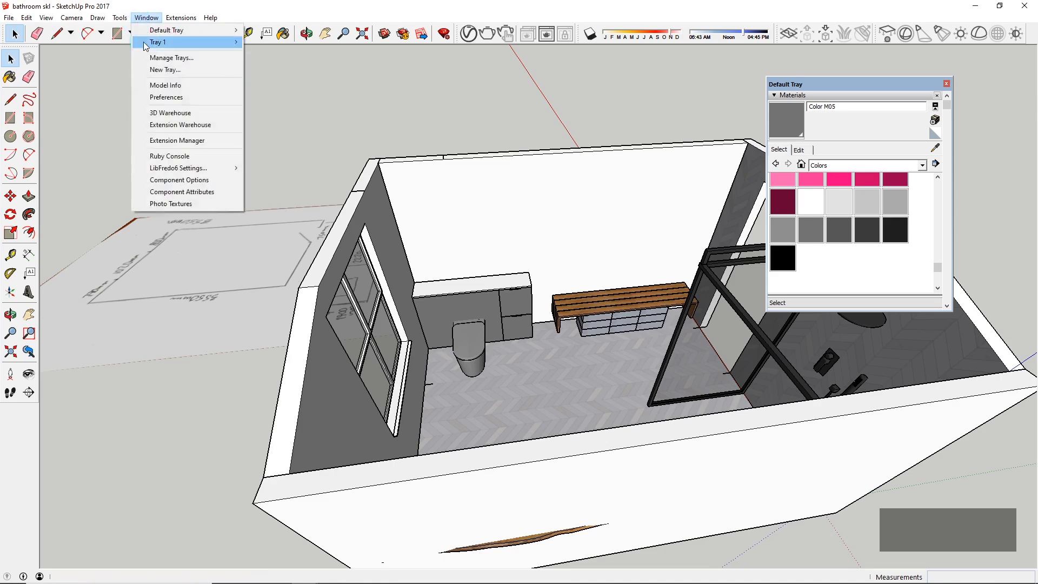
pyautogui.click(144, 109)
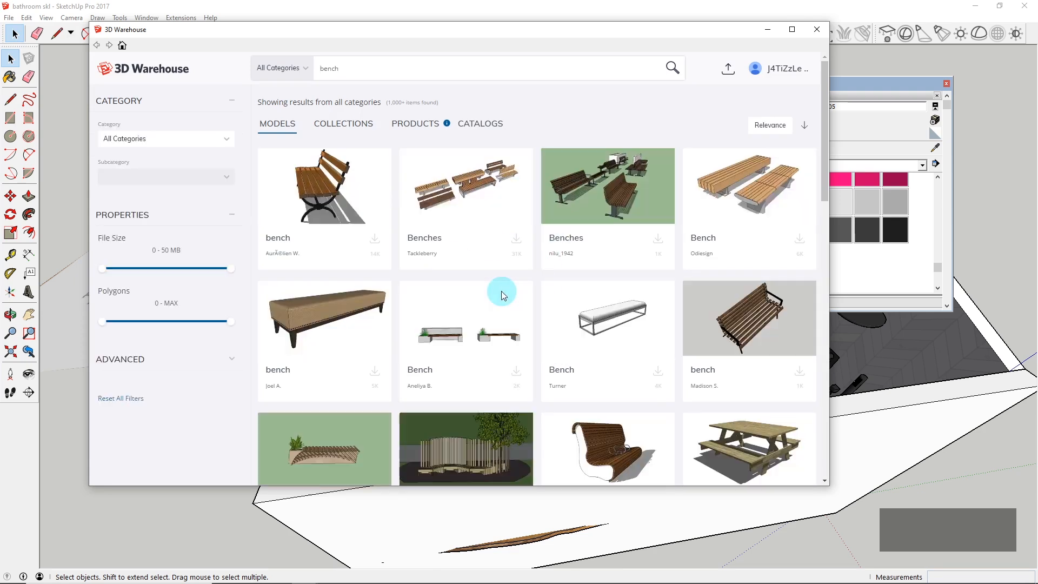
pyautogui.scroll(-10, 488, 206)
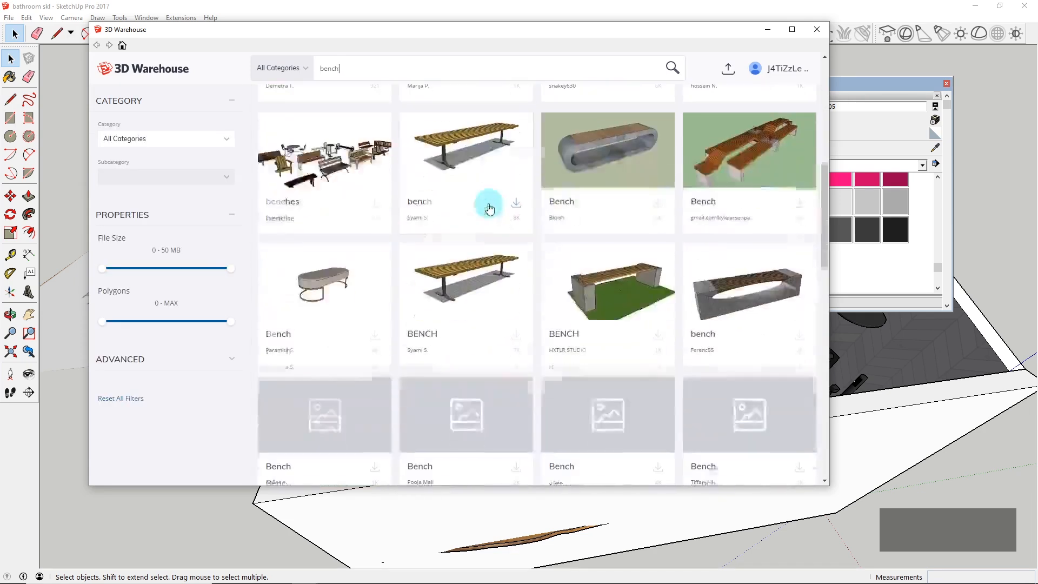
pyautogui.scroll(-2, 490, 208)
pyautogui.scroll(-10, 620, 225)
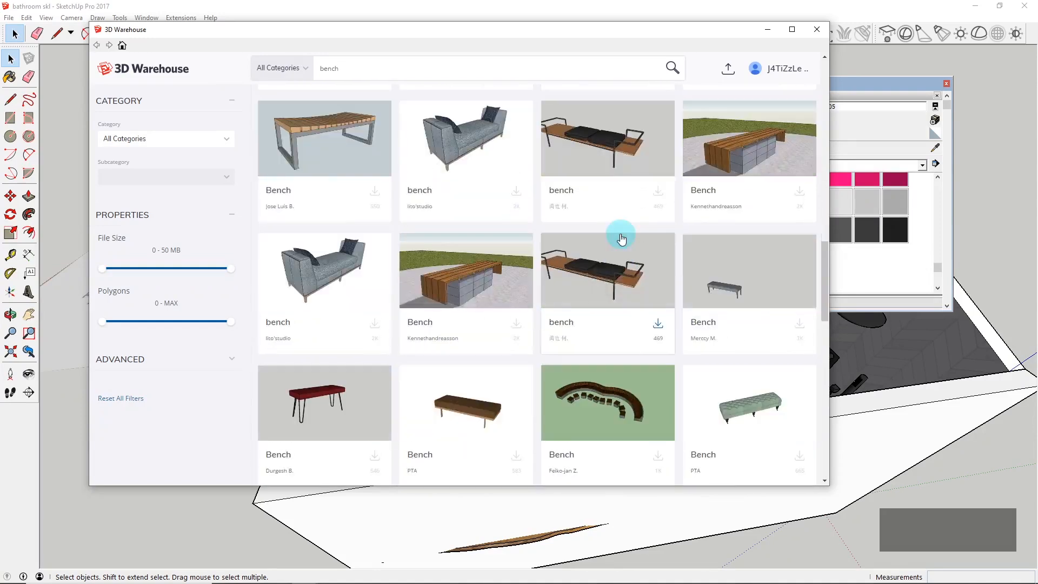
pyautogui.scroll(-8, 621, 237)
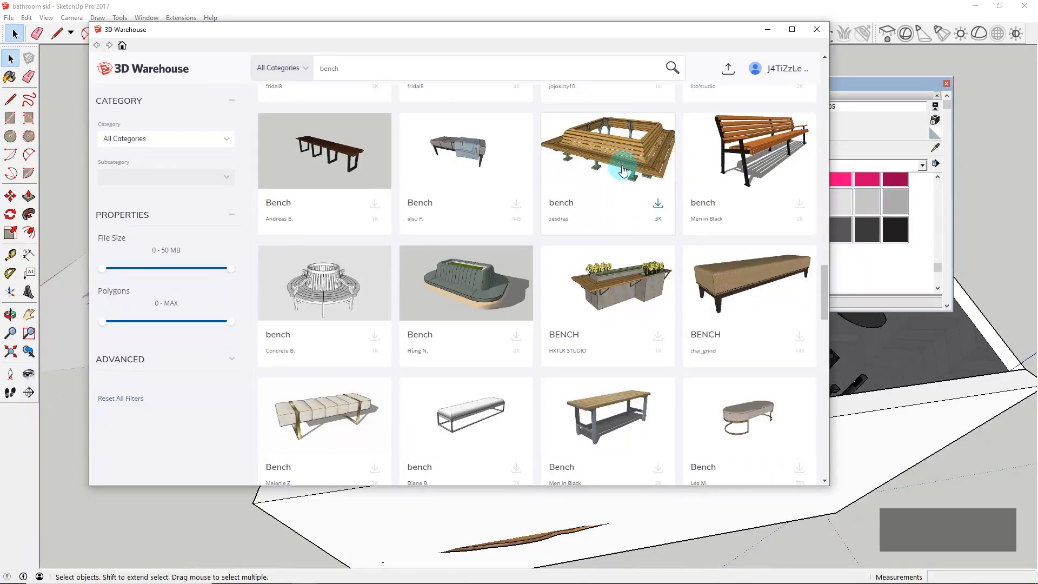
pyautogui.scroll(-4, 623, 173)
pyautogui.scroll(-4, 620, 189)
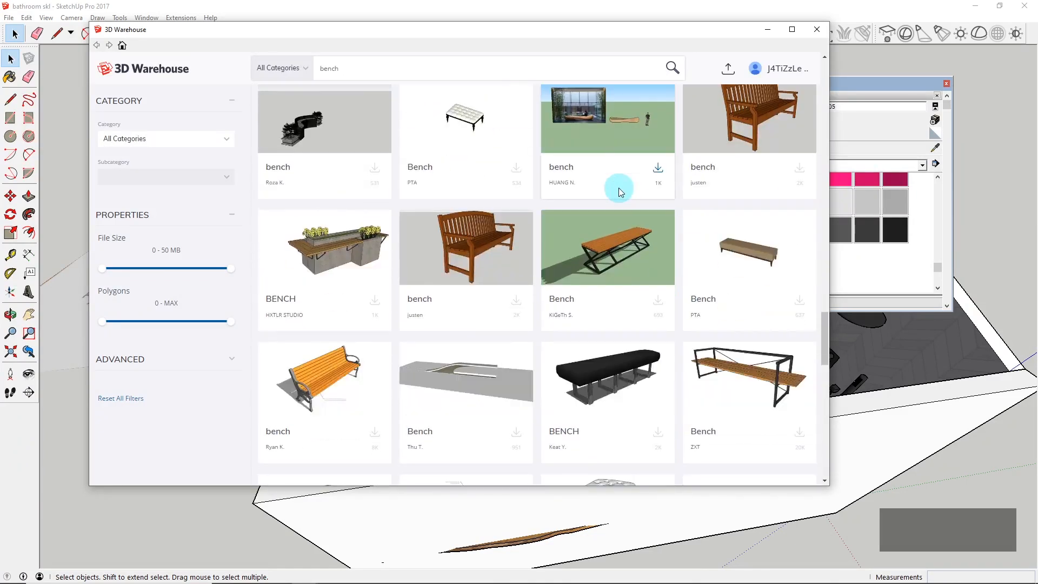
pyautogui.scroll(-5, 618, 189)
pyautogui.scroll(-3, 618, 195)
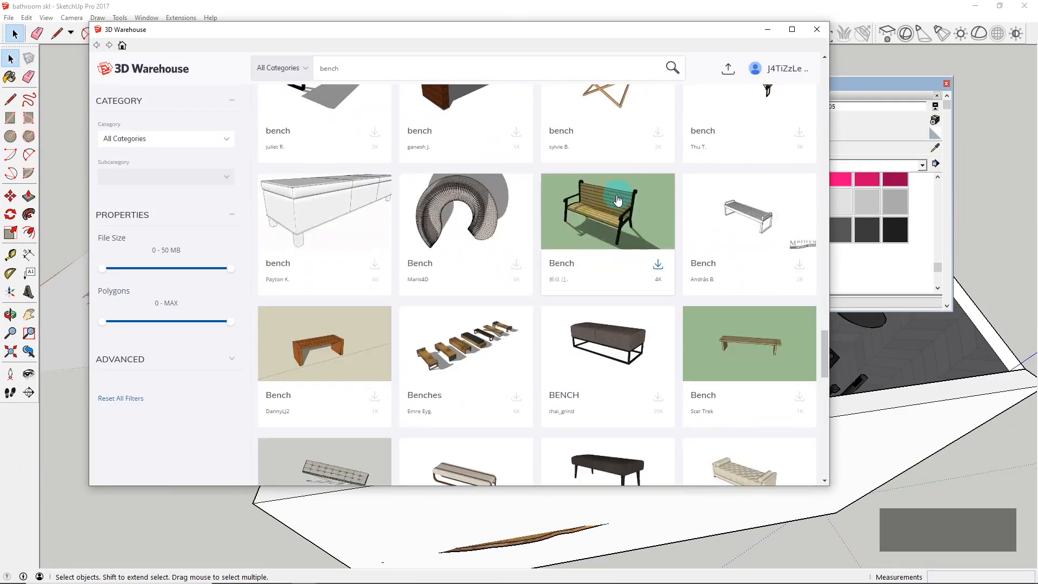
# Step: Load the "Benches" set of several wooden benches into the model and place it by the bathroom
pyautogui.click(517, 401)
pyautogui.click(423, 283)
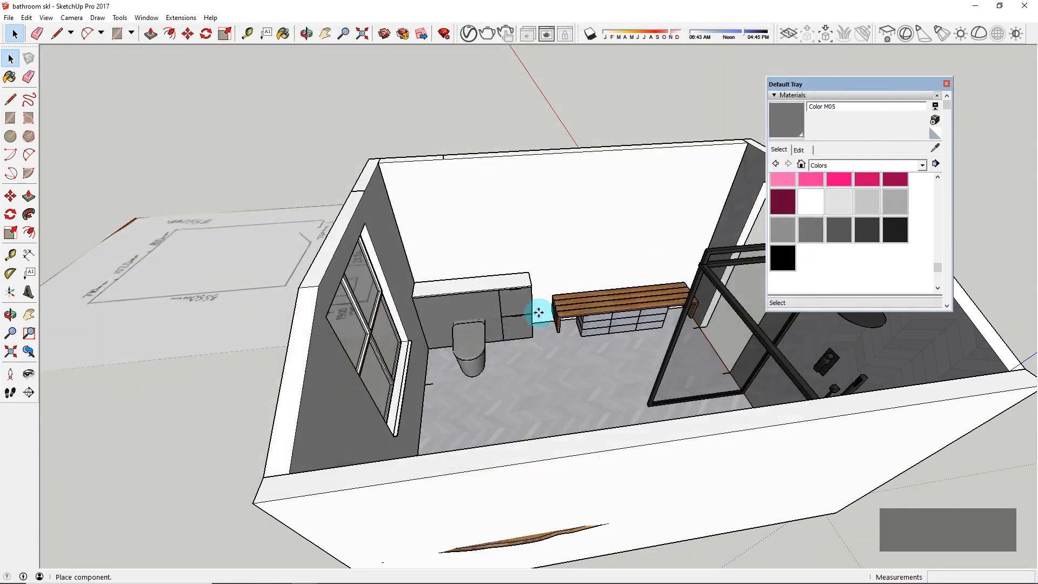
pyautogui.click(539, 313)
pyautogui.scroll(-6, 537, 306)
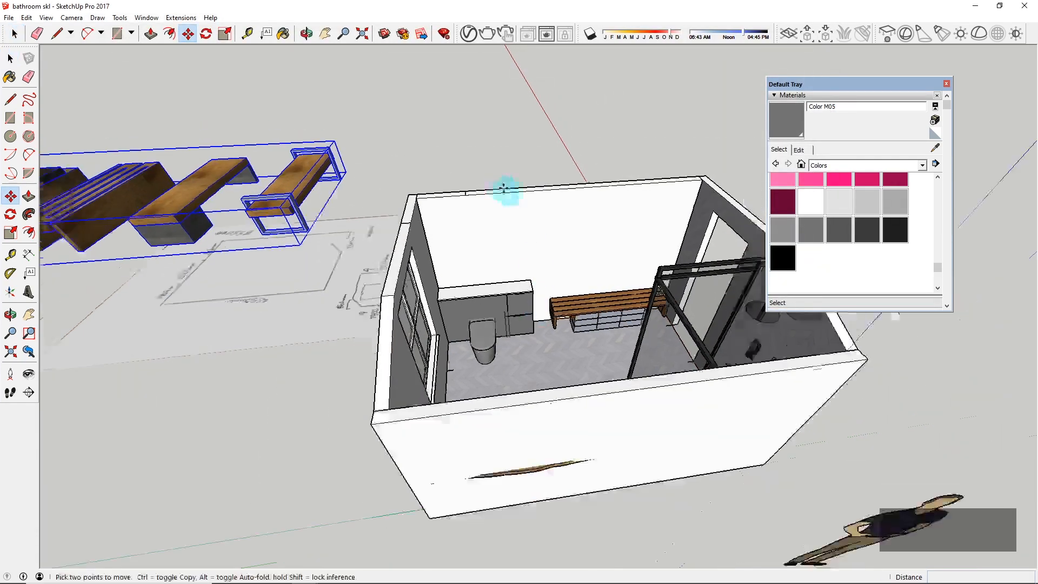
pyautogui.moveTo(617, 231); pyautogui.dragTo(413, 264, button='middle')
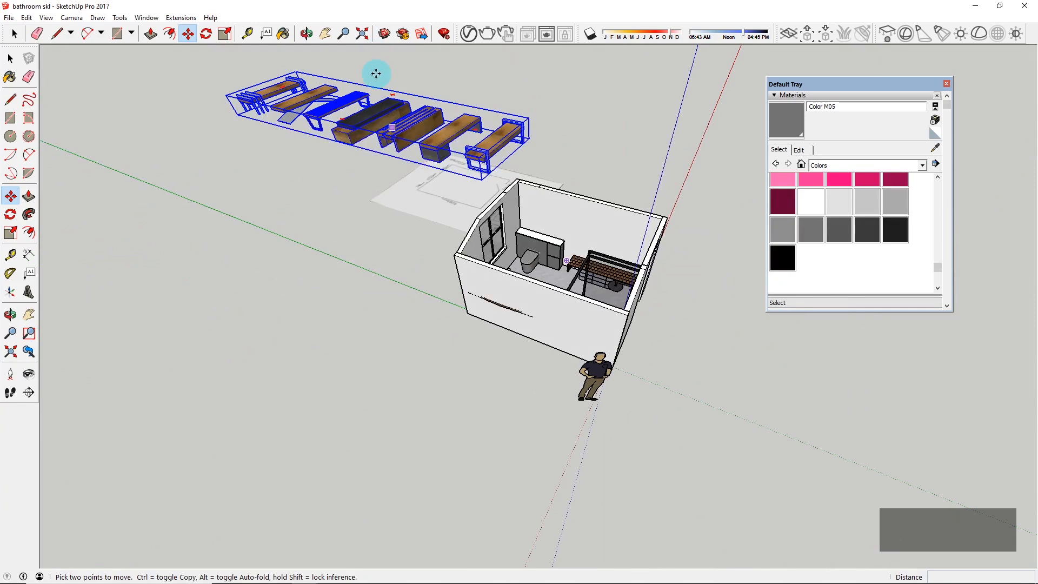
# Step: Examine the row of imported bench models and their position relative to the bathroom room model
pyautogui.scroll(3, 365, 94)
pyautogui.moveTo(538, 234); pyautogui.dragTo(583, 210, button='middle')
pyautogui.scroll(-4, 593, 186)
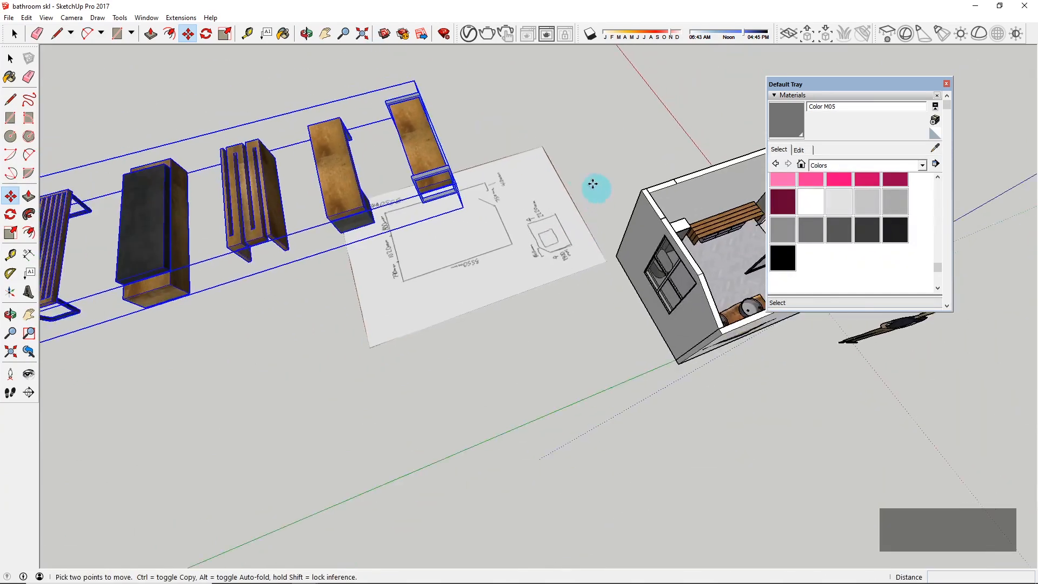
pyautogui.moveTo(351, 135); pyautogui.dragTo(302, 133, button='middle')
pyautogui.scroll(5, 400, 108)
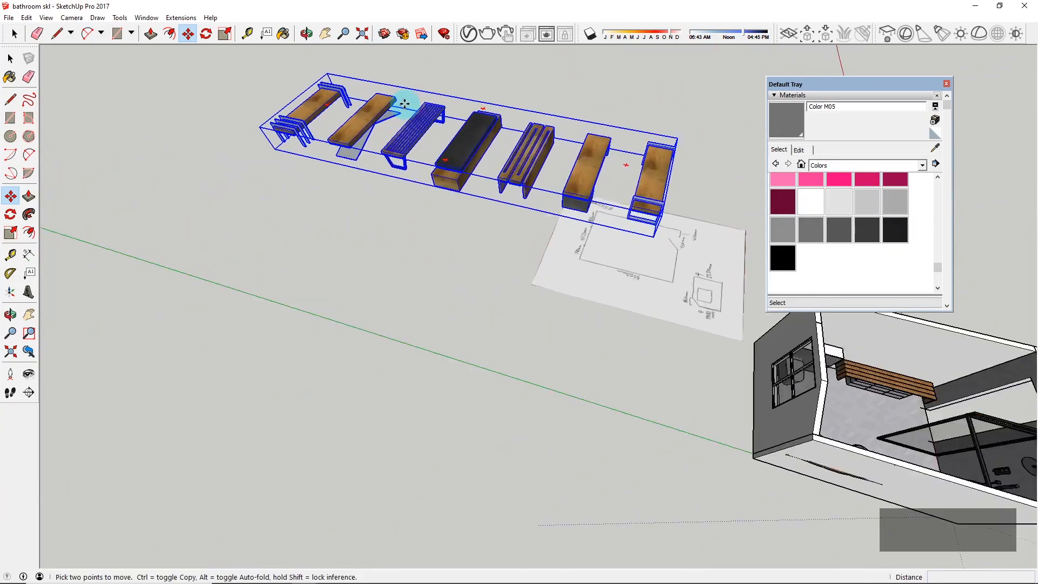
pyautogui.moveTo(424, 127); pyautogui.dragTo(344, 158, button='middle')
pyautogui.scroll(-5, 331, 155)
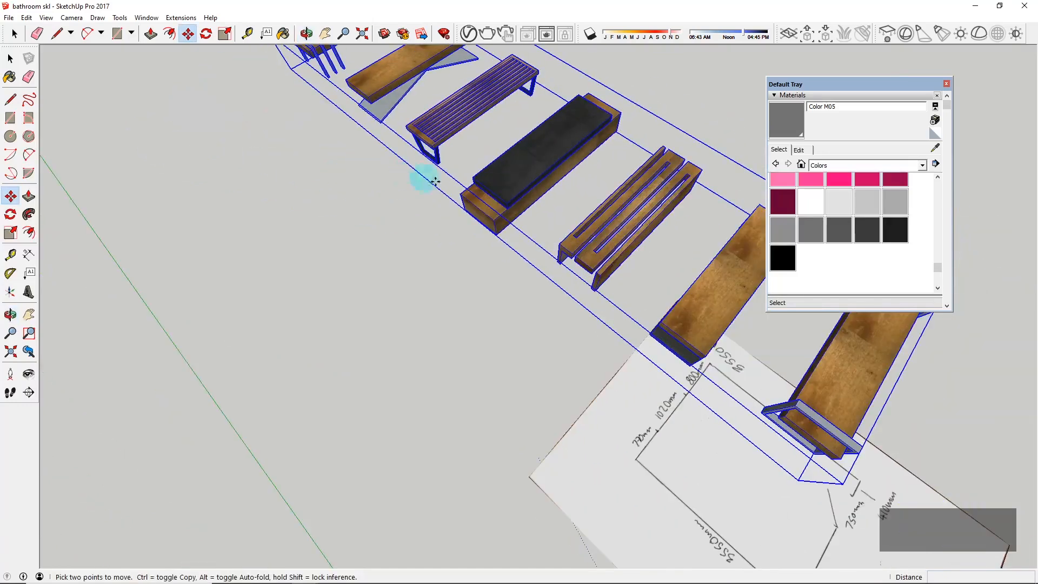
pyautogui.moveTo(593, 248); pyautogui.dragTo(713, 146, button='middle')
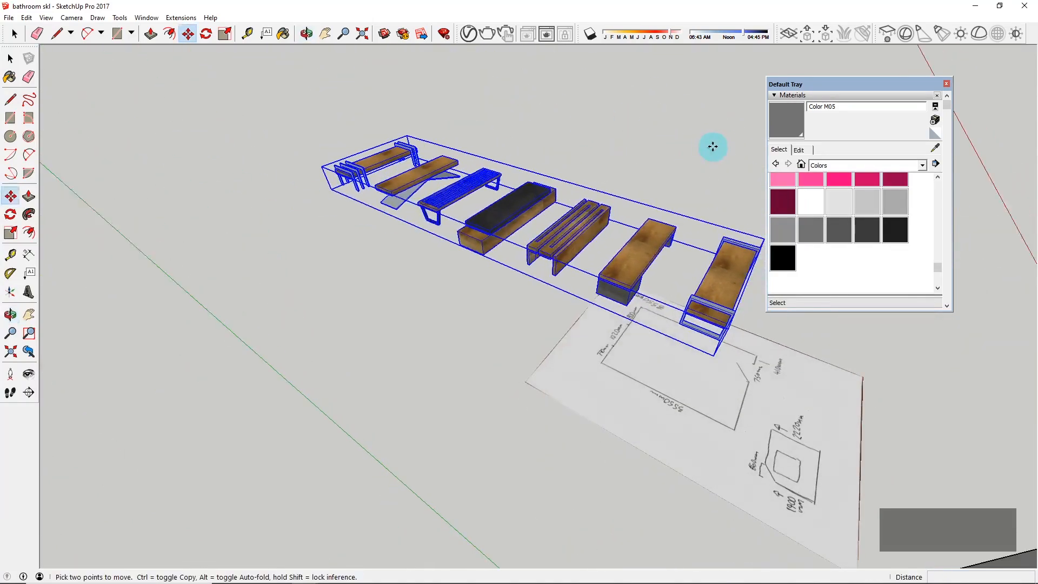
pyautogui.scroll(-6, 301, 162)
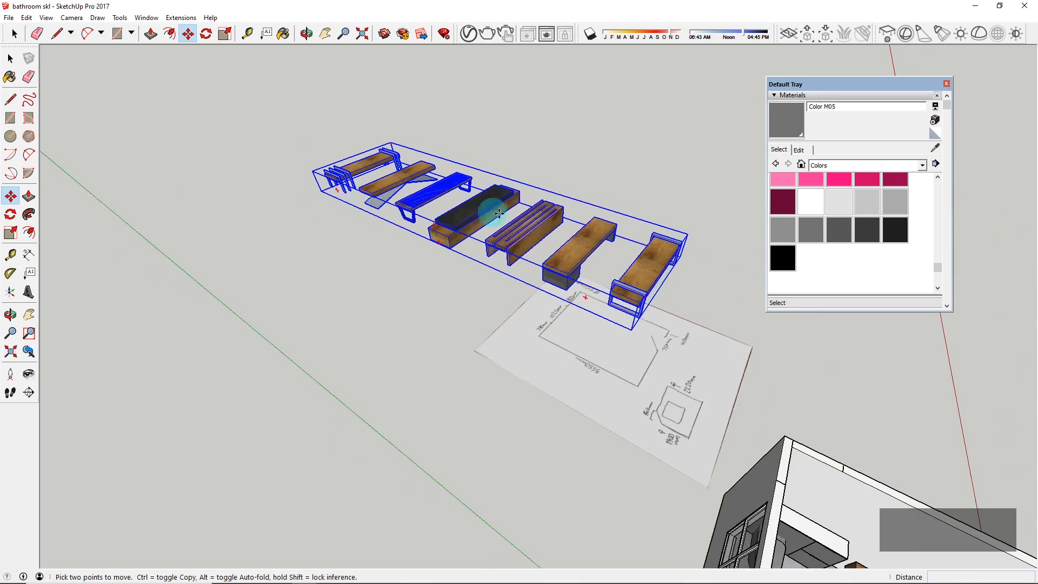
# Step: Inside the bench group, delete every bench except the one with a plain wooden top on solid grey block legs
pyautogui.scroll(5, 619, 258)
pyautogui.press('space')
pyautogui.scroll(2, 605, 260)
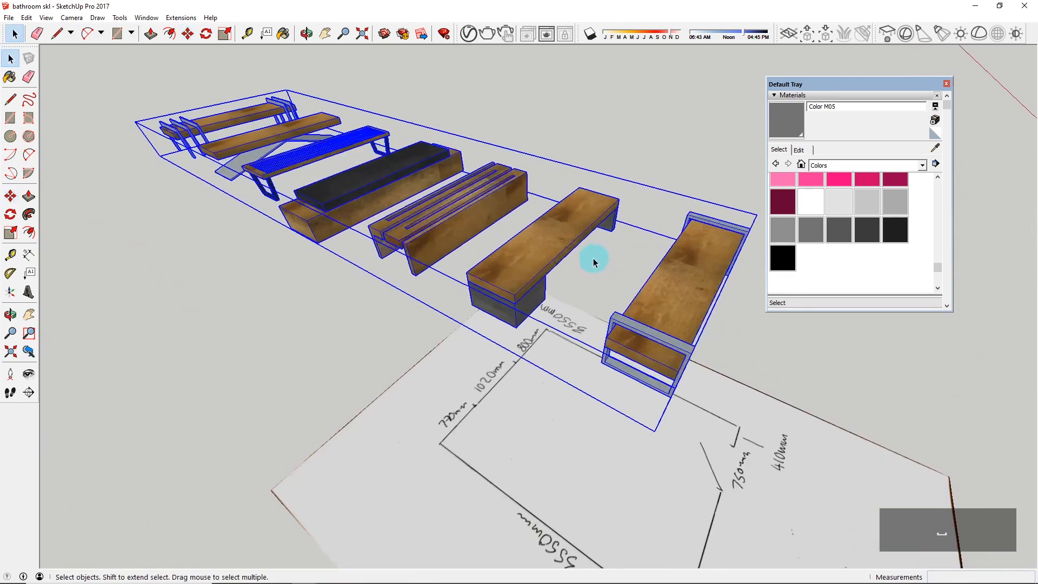
pyautogui.doubleClick(525, 255)
pyautogui.click(521, 269)
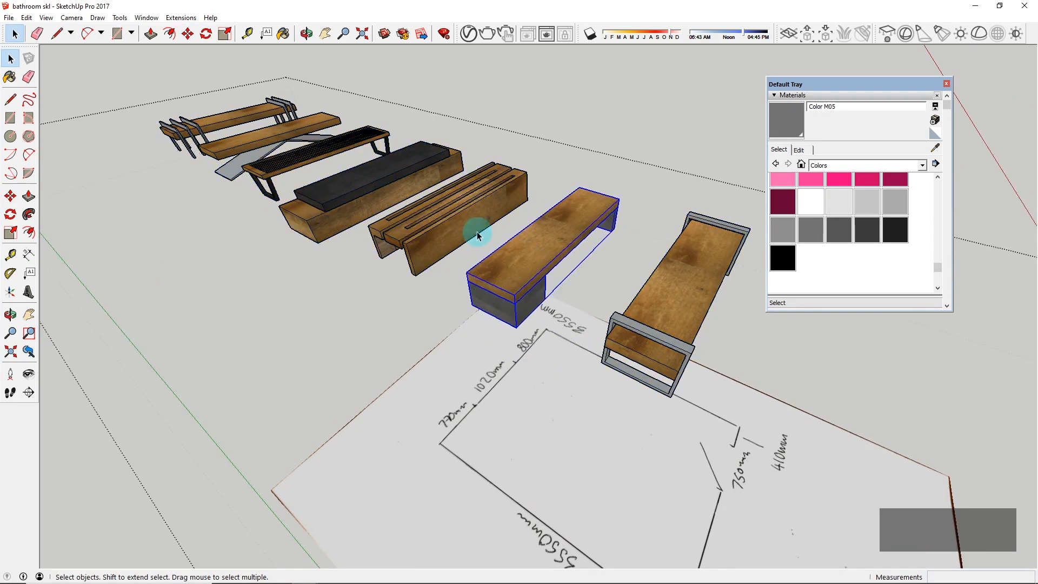
pyautogui.scroll(-2, 512, 252)
pyautogui.moveTo(197, 101); pyautogui.dragTo(742, 441)
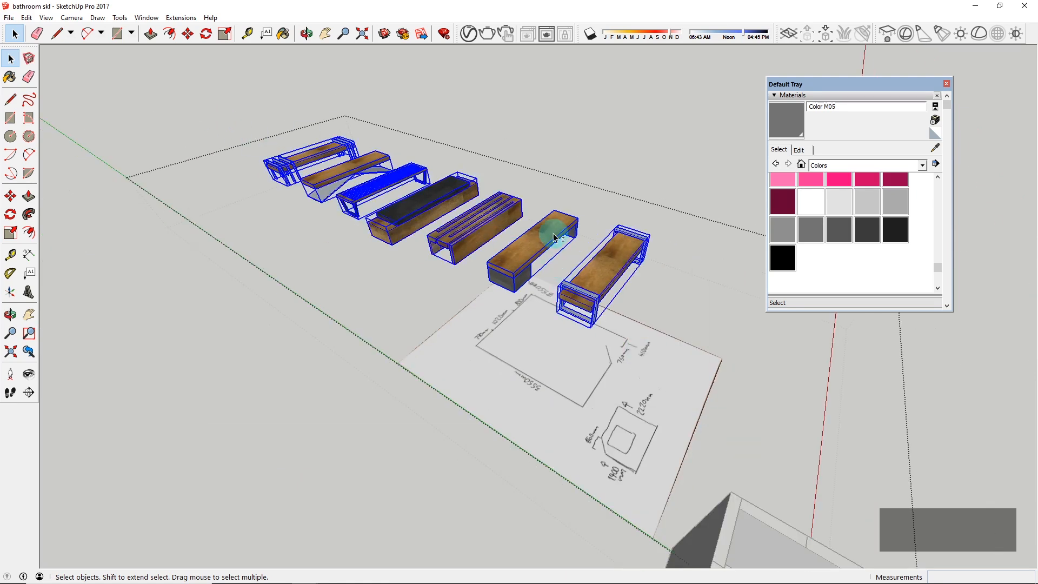
pyautogui.press('Delete')
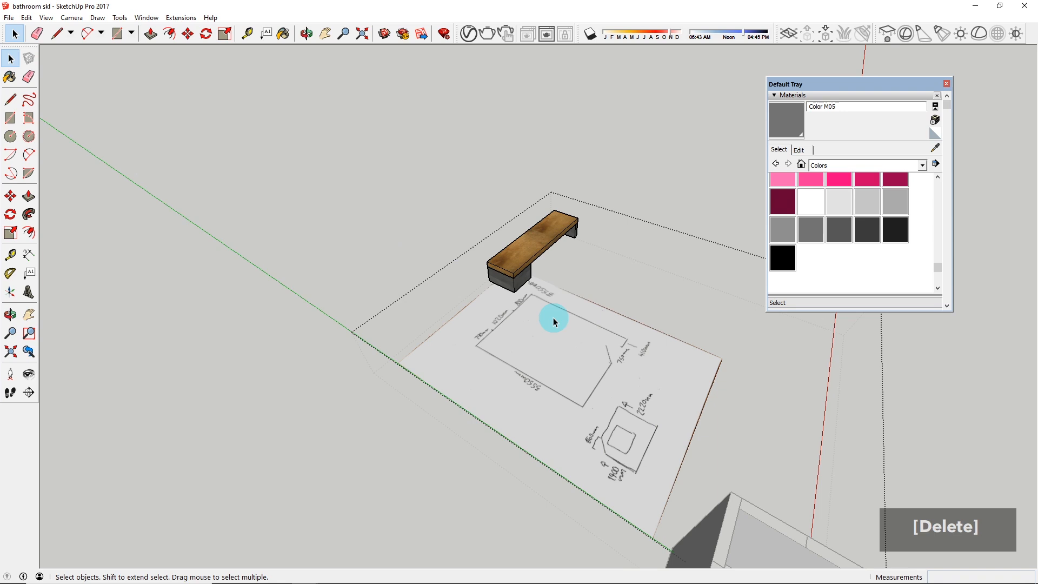
# Step: Leave the group and rotate the remaining bench by -90 degrees
pyautogui.press('Escape')
pyautogui.scroll(3, 501, 280)
pyautogui.click(499, 278)
pyautogui.scroll(2, 508, 281)
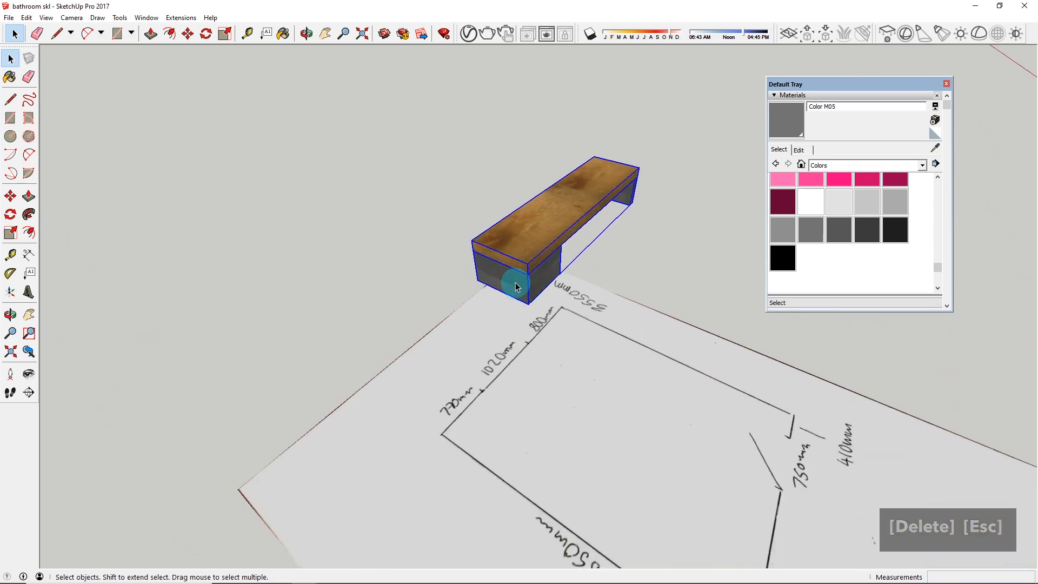
pyautogui.scroll(1, 515, 282)
pyautogui.press('m')
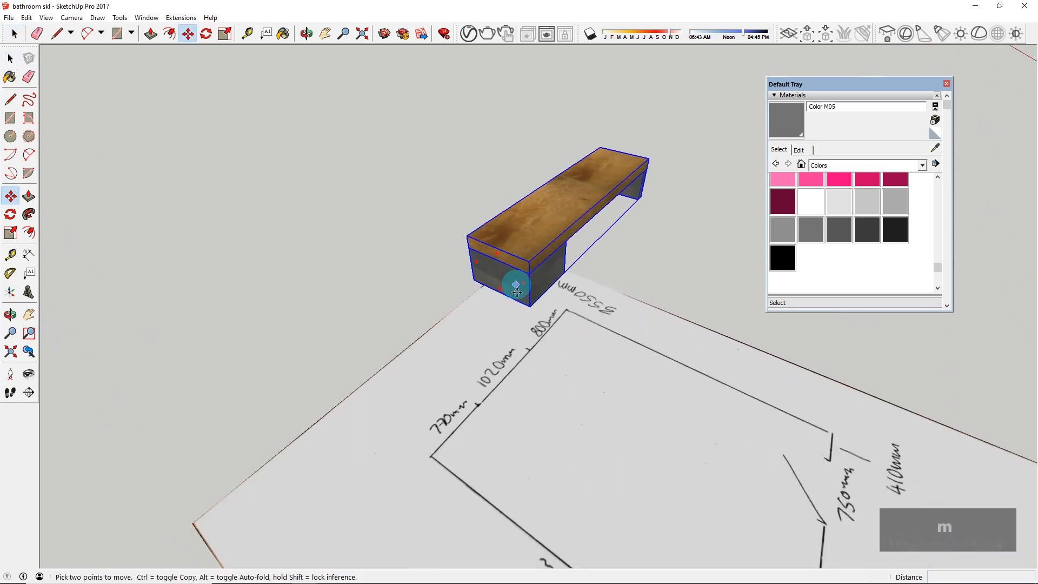
pyautogui.click(616, 158)
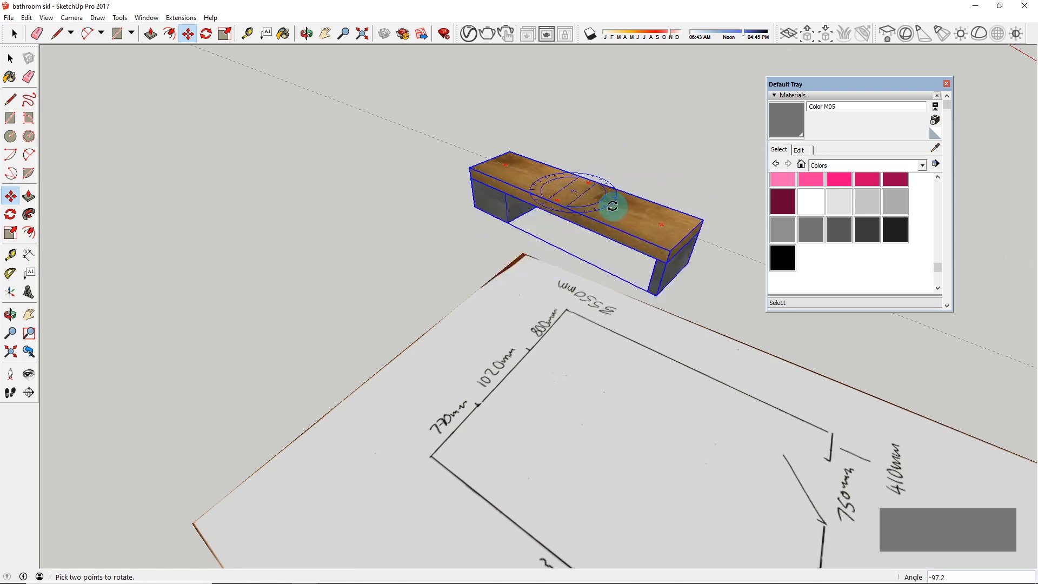
pyautogui.click(609, 204)
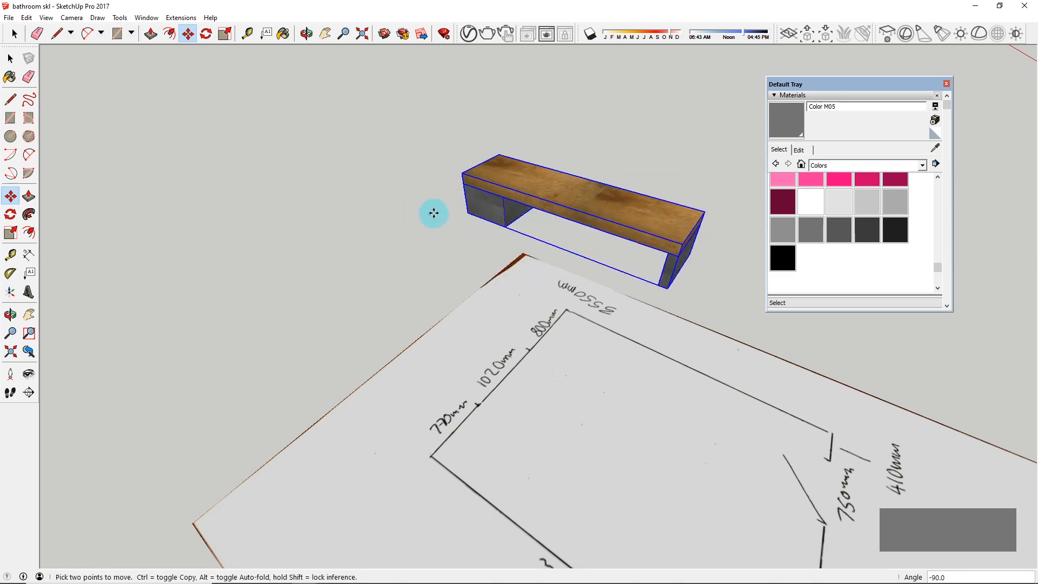
# Step: Move the bench by its lower corner into the bathroom, beside the toilet cabinet along the long wall
pyautogui.click(468, 213)
pyautogui.scroll(-8, 405, 213)
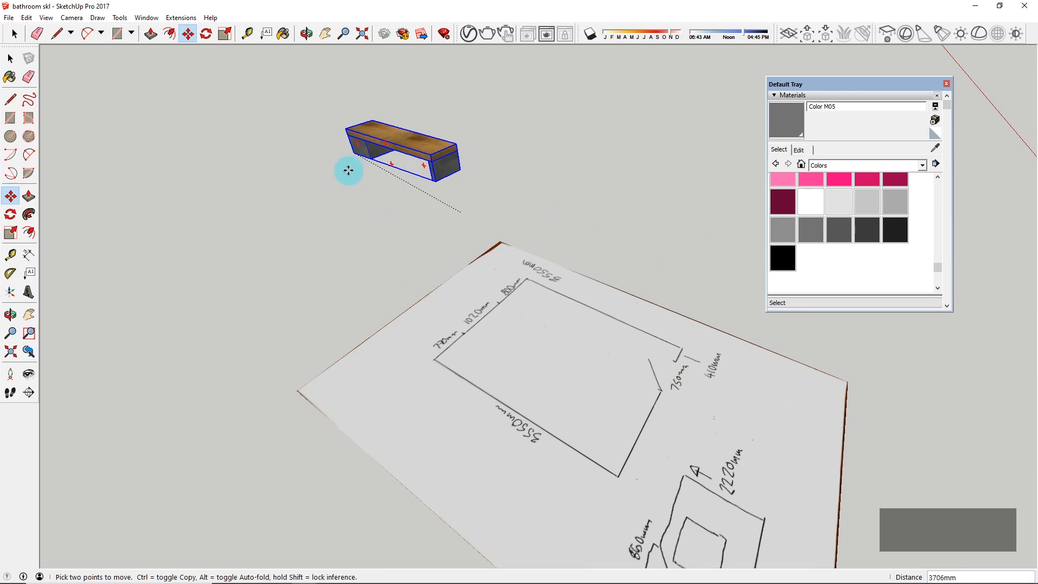
pyautogui.scroll(10, 435, 283)
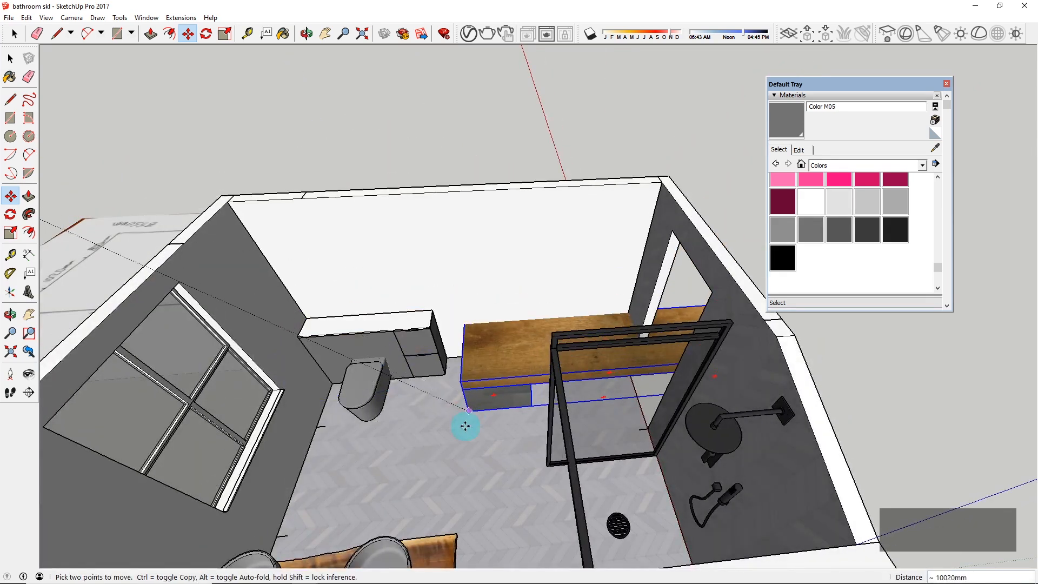
pyautogui.click(644, 397)
# Step: Scale the bench down from its far corner so it fits between the toilet cabinet and the doorway wall
pyautogui.press('s')
pyautogui.moveTo(790, 391); pyautogui.dragTo(605, 335, button='middle')
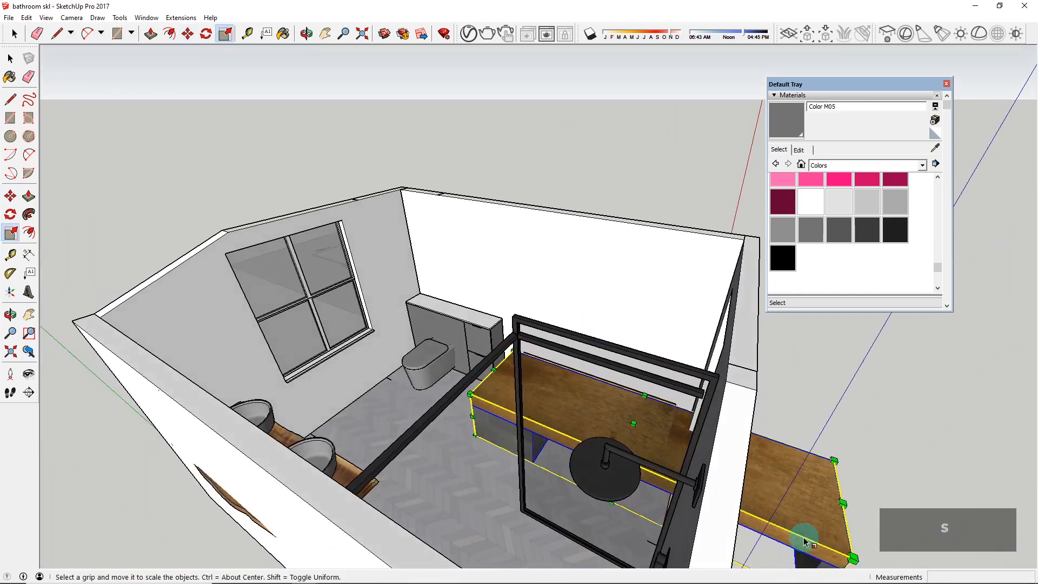
pyautogui.moveTo(851, 559); pyautogui.dragTo(679, 449)
pyautogui.moveTo(533, 401); pyautogui.dragTo(792, 440, button='middle')
pyautogui.scroll(2, 537, 383)
pyautogui.moveTo(500, 384); pyautogui.dragTo(691, 404, button='middle')
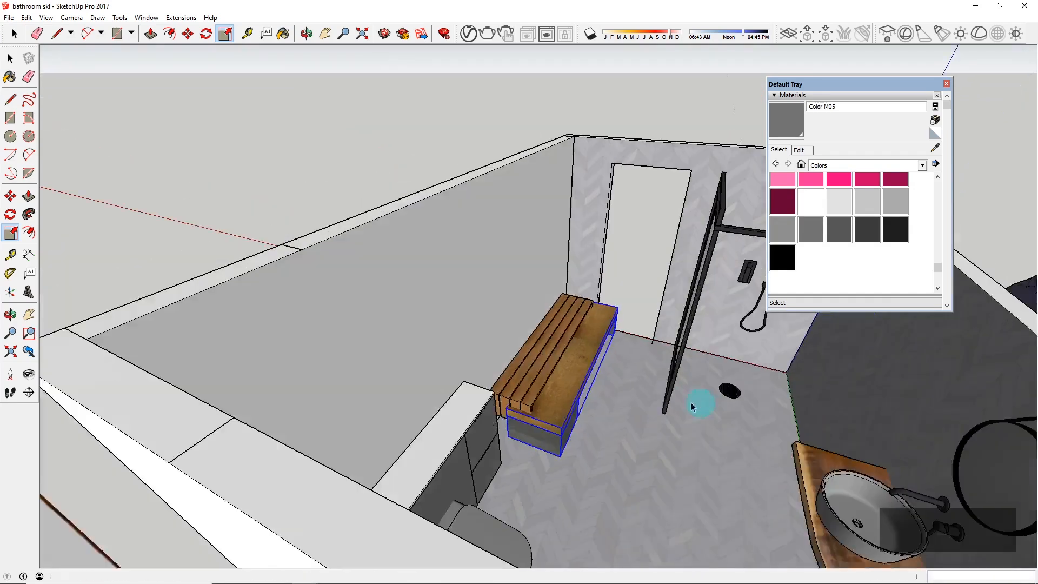
# Step: Delete the old slatted wooden bench that overlaps the new one
pyautogui.press('space')
pyautogui.scroll(3, 526, 362)
pyautogui.click(526, 361)
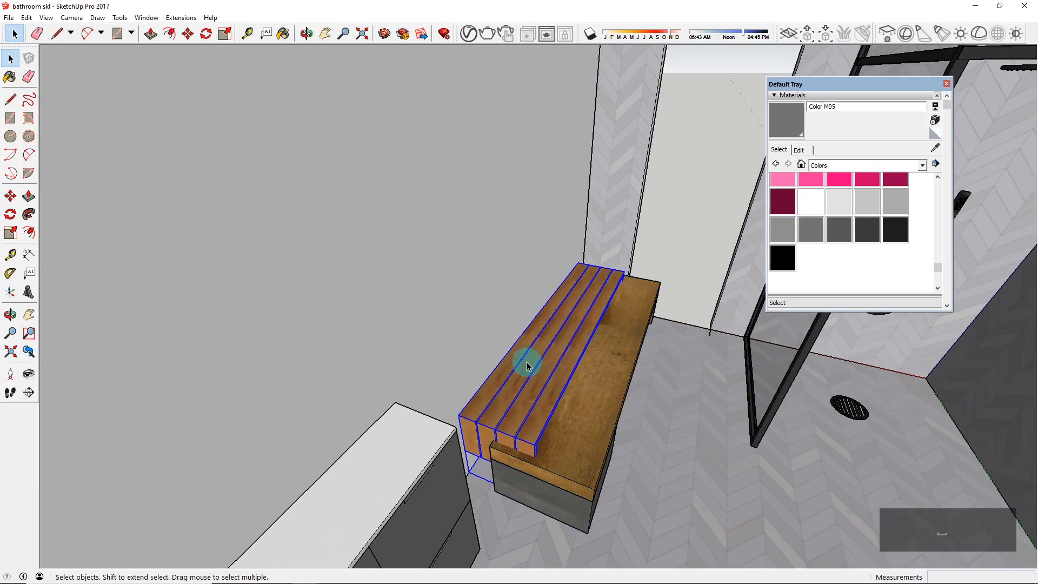
pyautogui.press('Delete')
# Step: Move the block-legged bench along the red axis so its back edge sits against the long wall
pyautogui.click(570, 422)
pyautogui.moveTo(569, 422); pyautogui.dragTo(530, 435, button='middle')
pyautogui.scroll(3, 523, 381)
pyautogui.press('m')
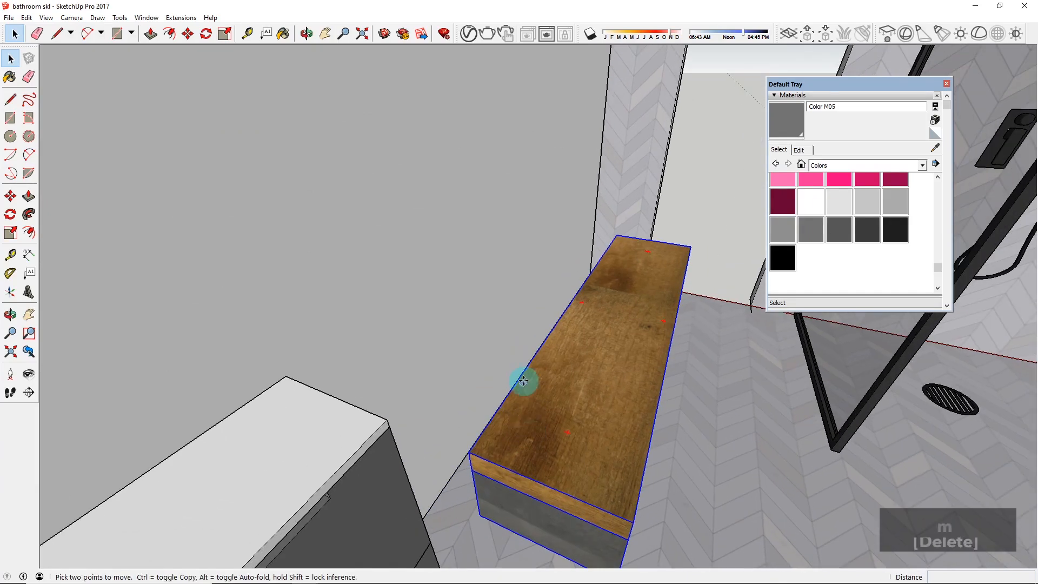
pyautogui.press('Right')
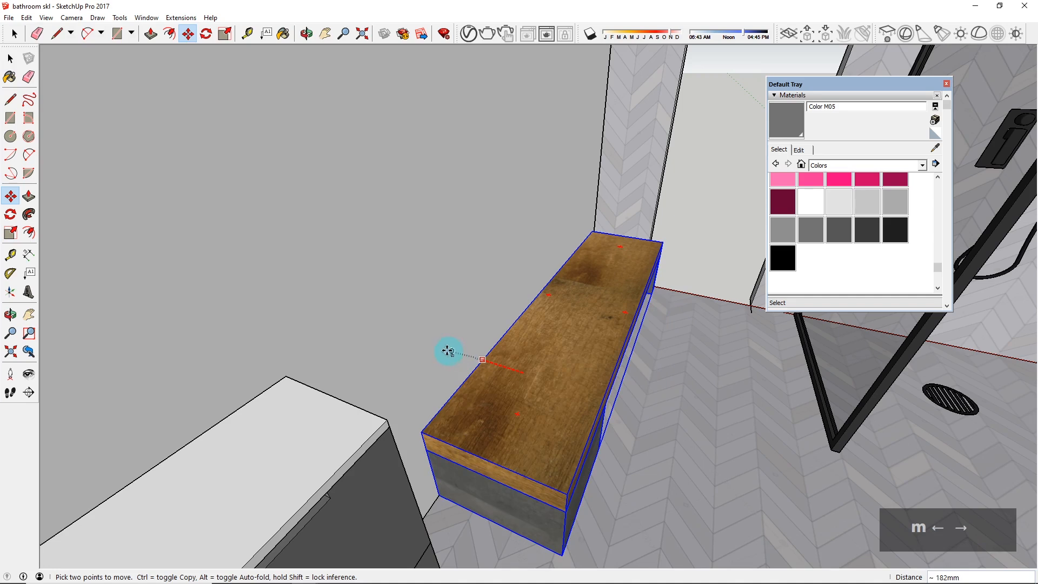
pyautogui.moveTo(560, 367); pyautogui.dragTo(400, 467, button='middle')
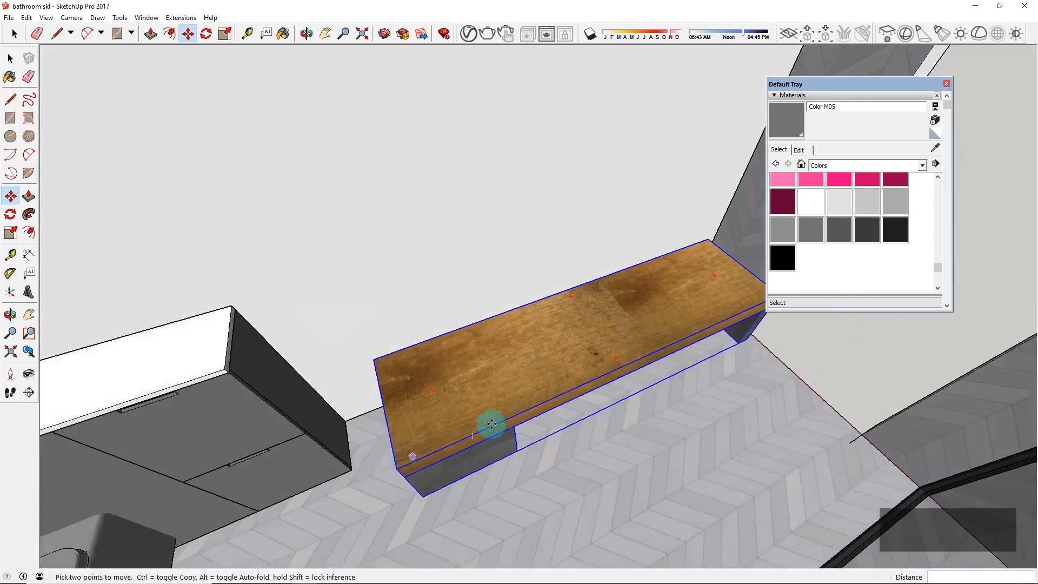
pyautogui.scroll(-2, 495, 422)
pyautogui.scroll(-1, 501, 421)
pyautogui.scroll(3, 622, 354)
pyautogui.click(622, 353)
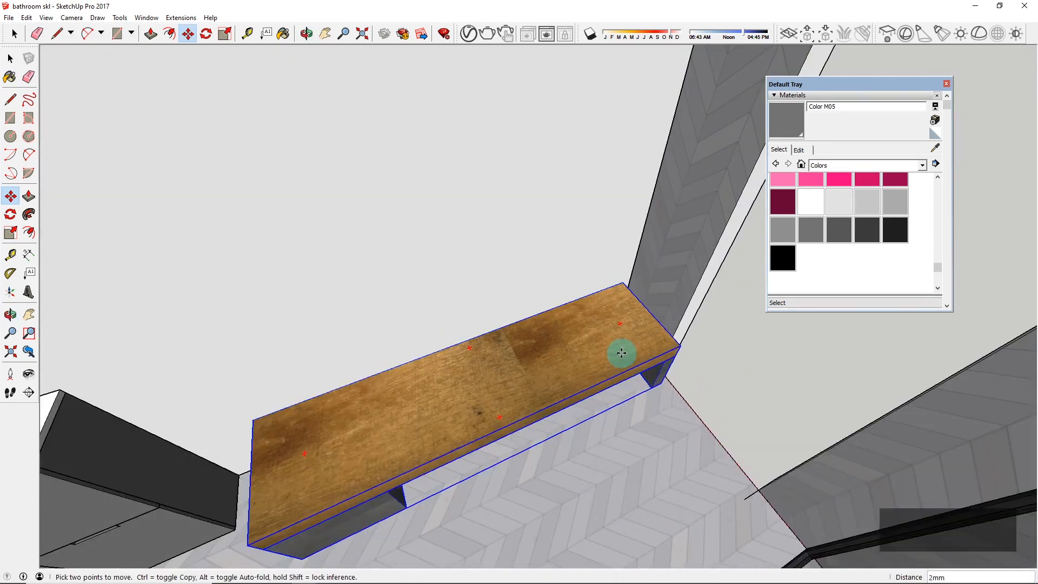
pyautogui.click(610, 361)
# Step: Scale the bench down slightly from its front top corner
pyautogui.moveTo(614, 358); pyautogui.dragTo(556, 421, button='middle')
pyautogui.press('s')
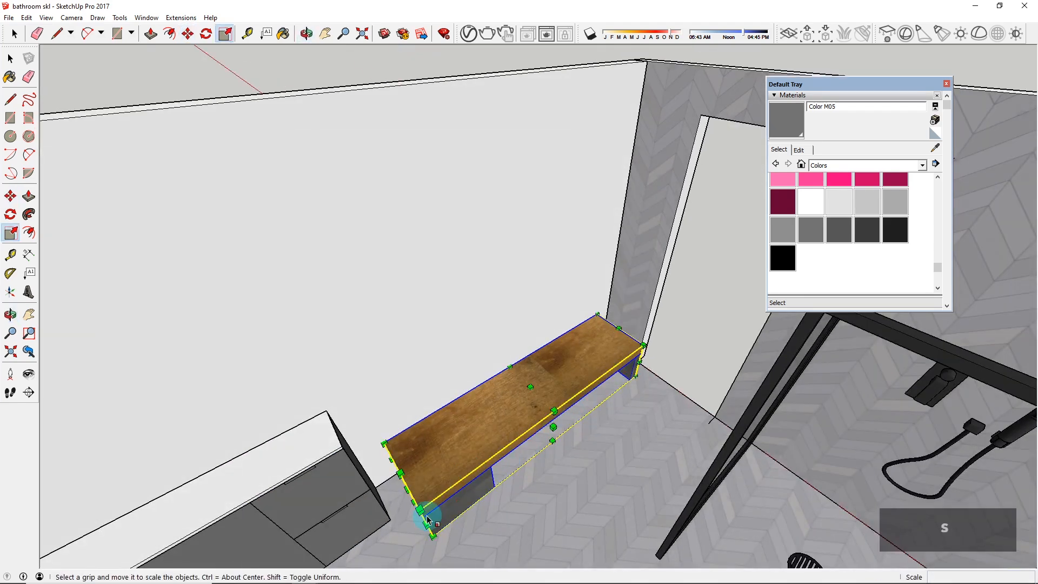
pyautogui.moveTo(419, 509); pyautogui.dragTo(437, 493)
# Step: Scale the bench's depth to about 0.84 and increase its height
pyautogui.moveTo(577, 538); pyautogui.dragTo(598, 431, button='middle')
pyautogui.scroll(3, 560, 434)
pyautogui.moveTo(555, 424); pyautogui.dragTo(537, 418)
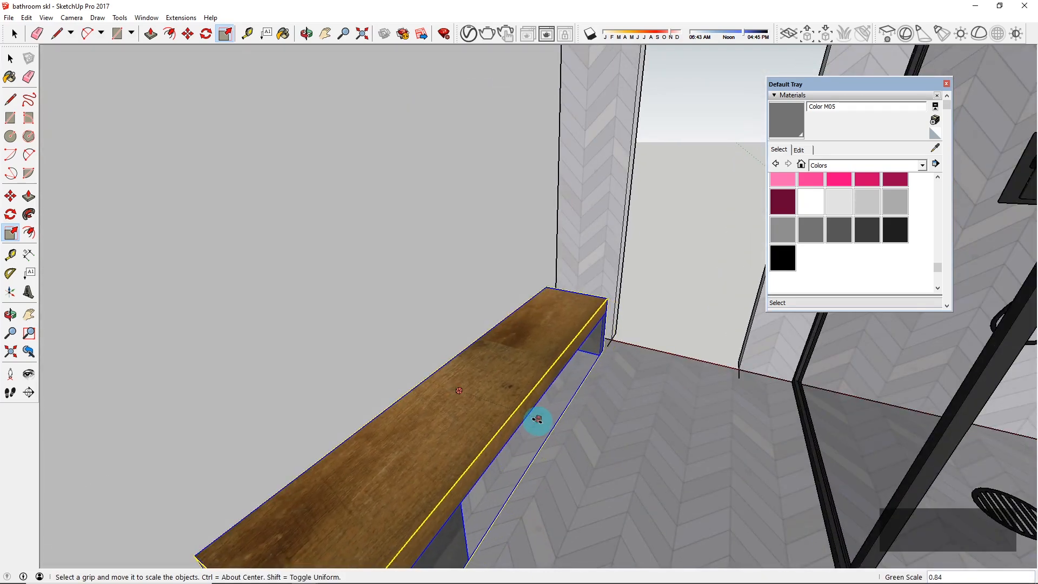
pyautogui.moveTo(496, 368); pyautogui.dragTo(502, 334)
pyautogui.scroll(-3, 613, 404)
pyautogui.press('space')
pyautogui.click(664, 310)
pyautogui.moveTo(653, 345); pyautogui.dragTo(513, 465, button='middle')
pyautogui.scroll(-5, 518, 395)
pyautogui.scroll(5, 493, 401)
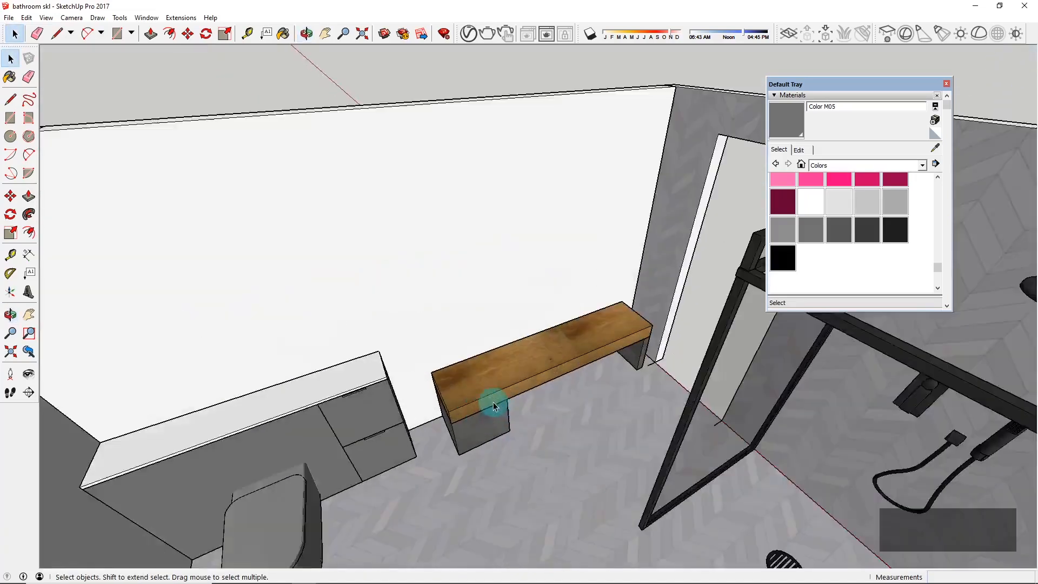
pyautogui.moveTo(481, 405); pyautogui.dragTo(765, 309, button='middle')
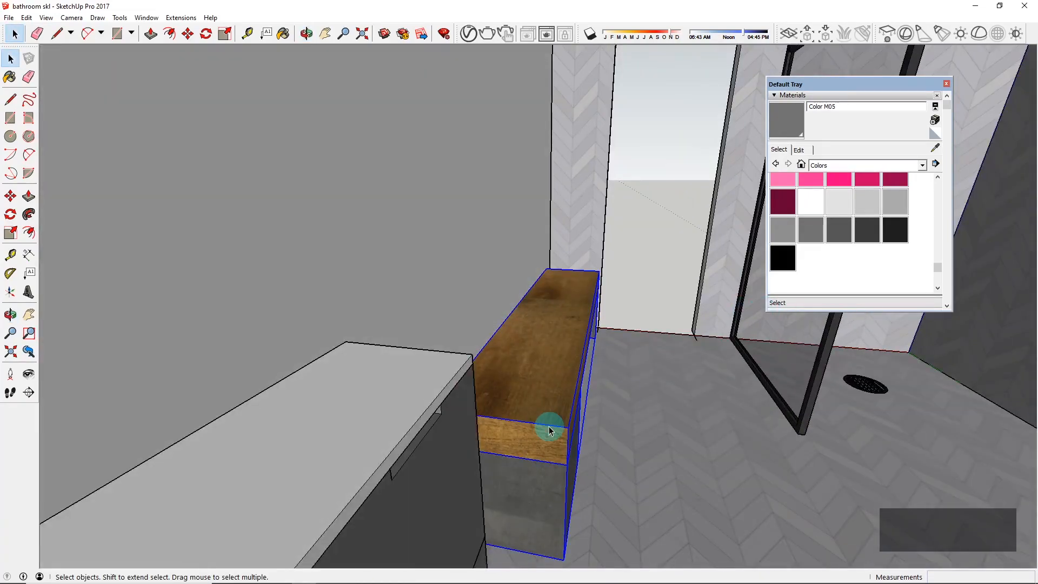
pyautogui.press('s')
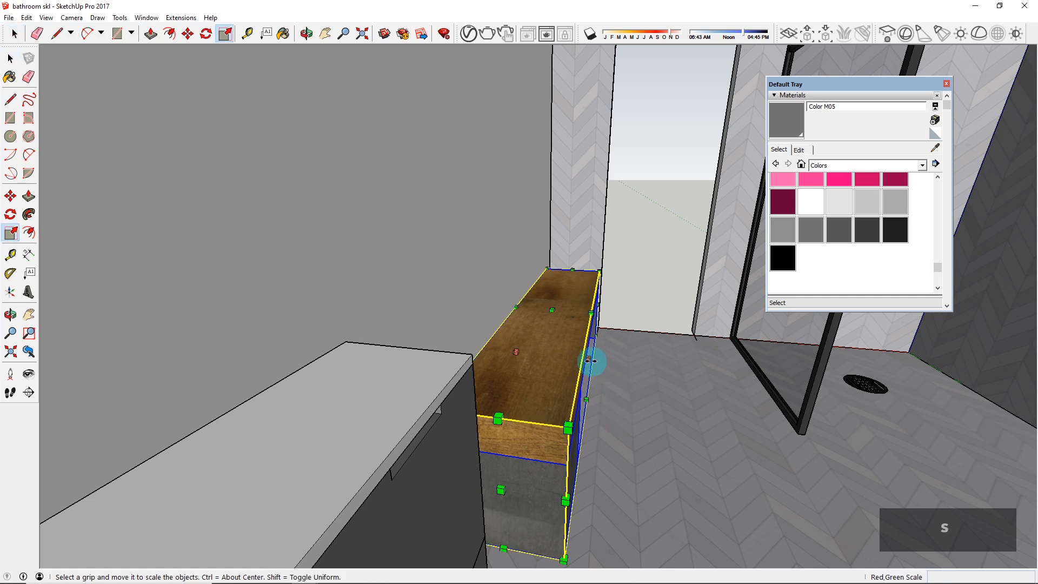
pyautogui.moveTo(585, 356); pyautogui.dragTo(503, 412, button='middle')
pyautogui.press('space')
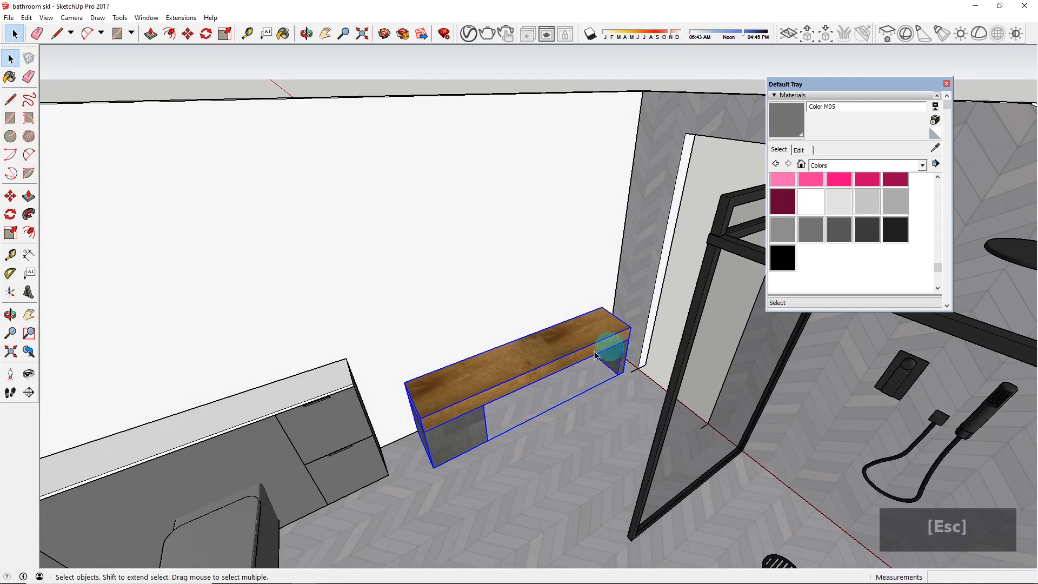
# Step: Move the bench along the green axis until its end meets the tiled wall beside the doorway
pyautogui.moveTo(514, 474); pyautogui.dragTo(413, 348, button='middle')
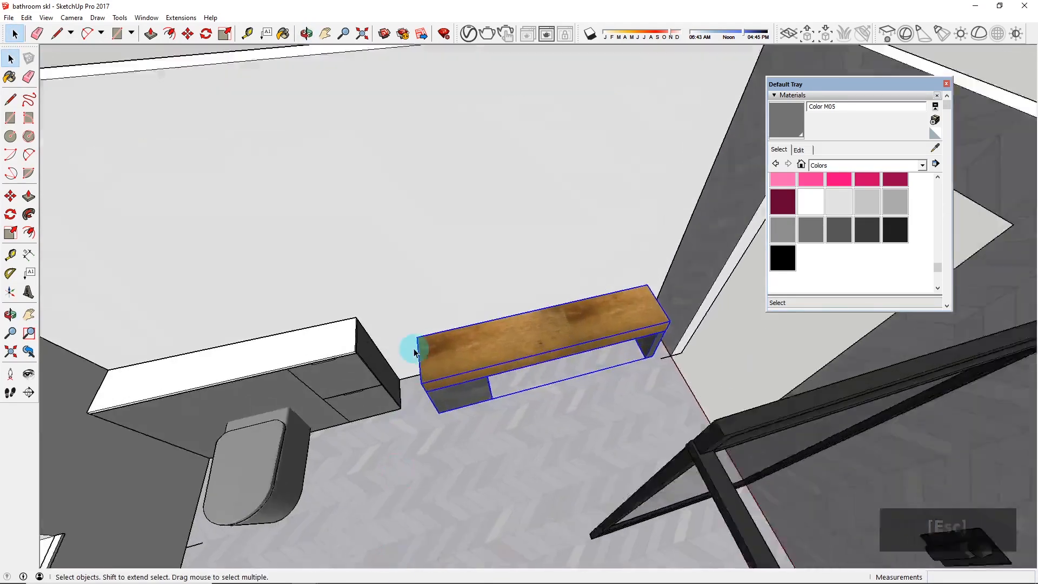
pyautogui.scroll(3, 442, 382)
pyautogui.moveTo(441, 382); pyautogui.dragTo(339, 438, button='middle')
pyautogui.scroll(-2, 339, 438)
pyautogui.scroll(5, 651, 383)
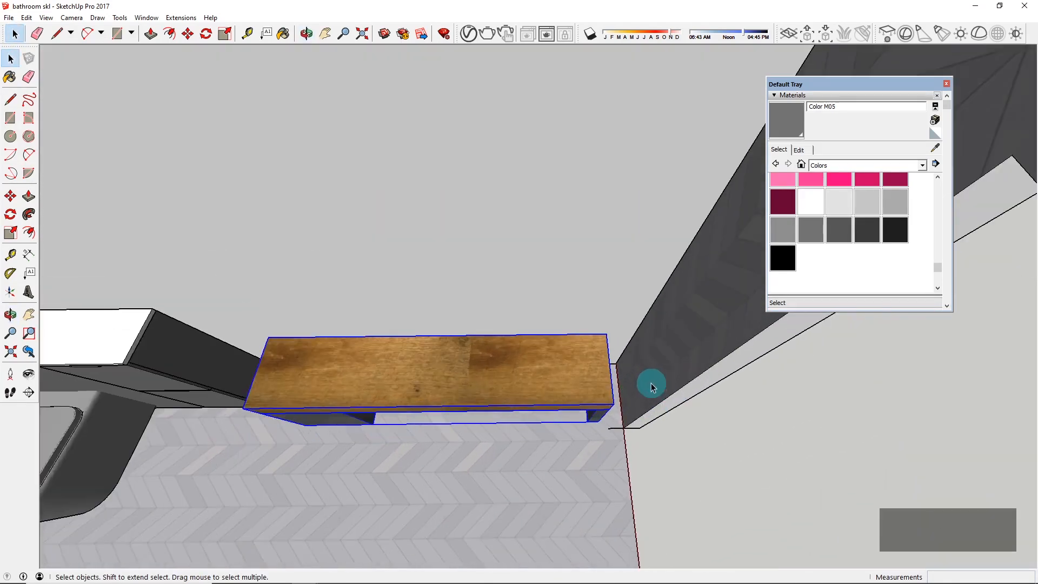
pyautogui.press('m')
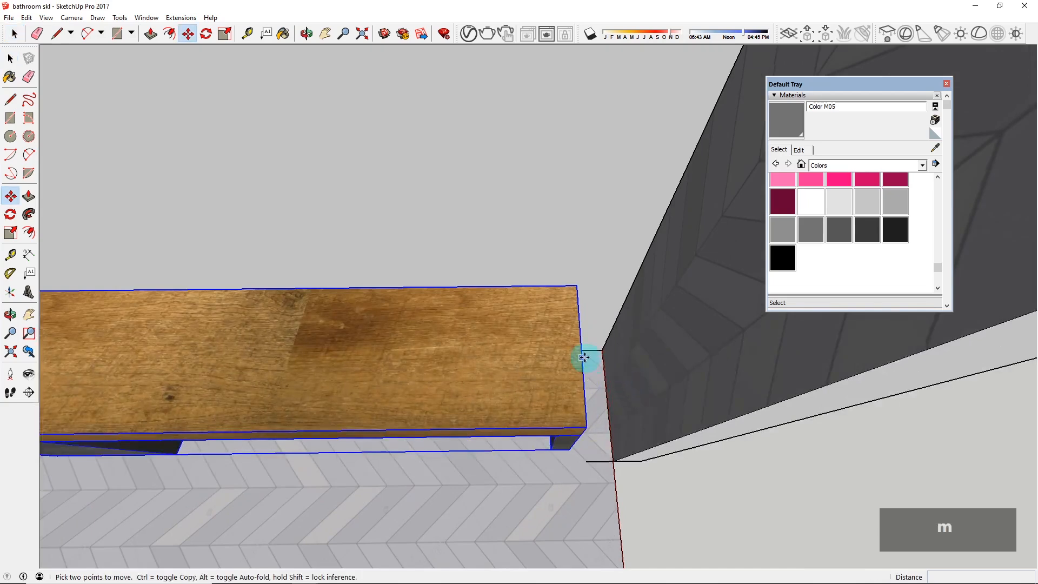
pyautogui.click(579, 357)
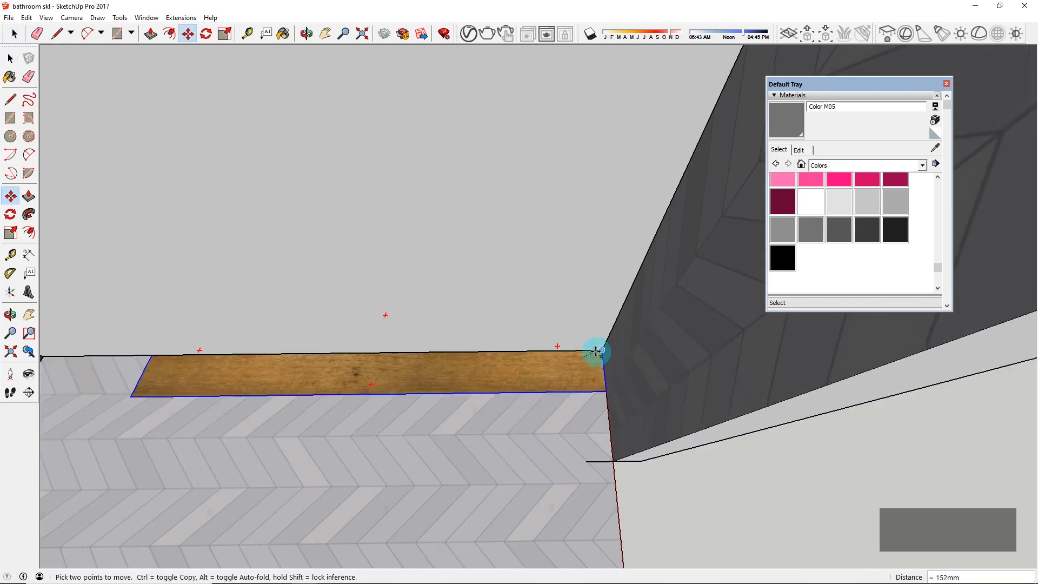
pyautogui.press('Left')
pyautogui.click(598, 351)
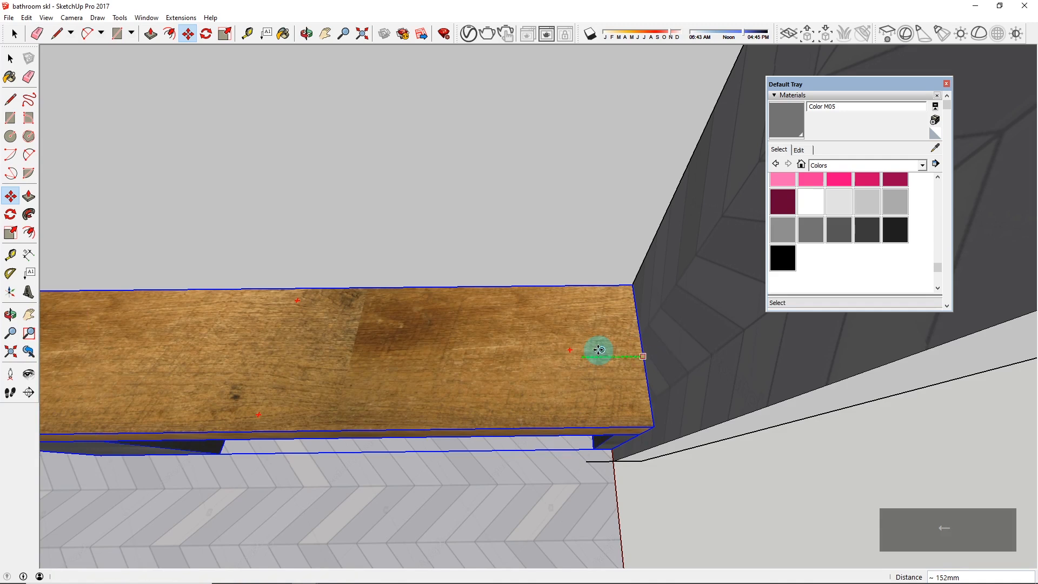
pyautogui.scroll(-3, 598, 350)
pyautogui.click(574, 350)
pyautogui.click(560, 349)
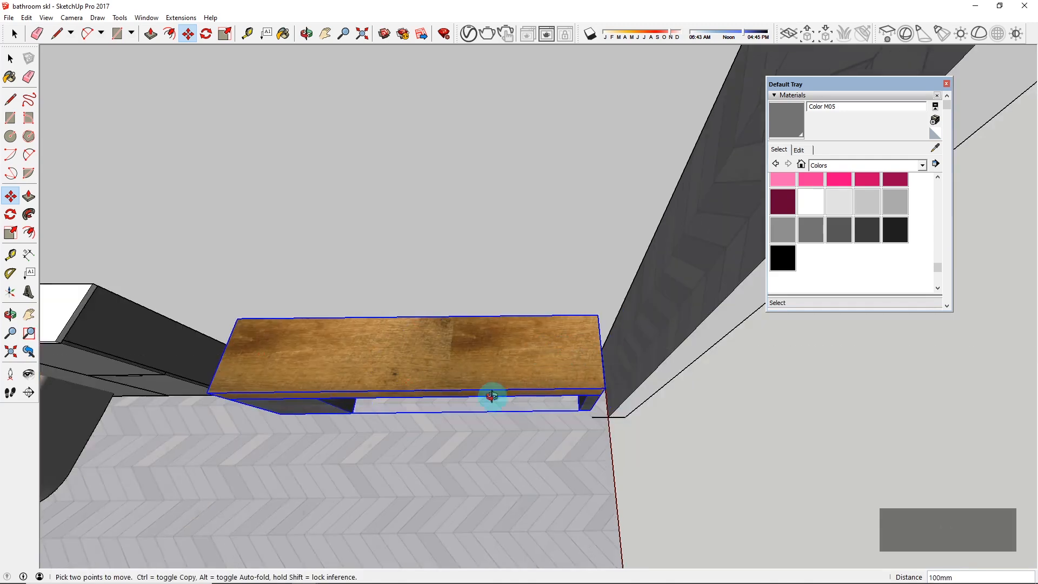
# Step: Deselect the bench and examine its fit between the toilet cabinet and the doorway
pyautogui.moveTo(491, 396); pyautogui.dragTo(683, 361, button='middle')
pyautogui.press('space')
pyautogui.click(693, 365)
pyautogui.moveTo(553, 407); pyautogui.dragTo(504, 251, button='middle')
pyautogui.scroll(-2, 507, 497)
pyautogui.keyDown('shift'); pyautogui.moveTo(507, 497); pyautogui.dragTo(554, 406, button='middle'); pyautogui.keyUp('shift')
pyautogui.scroll(3, 544, 409)
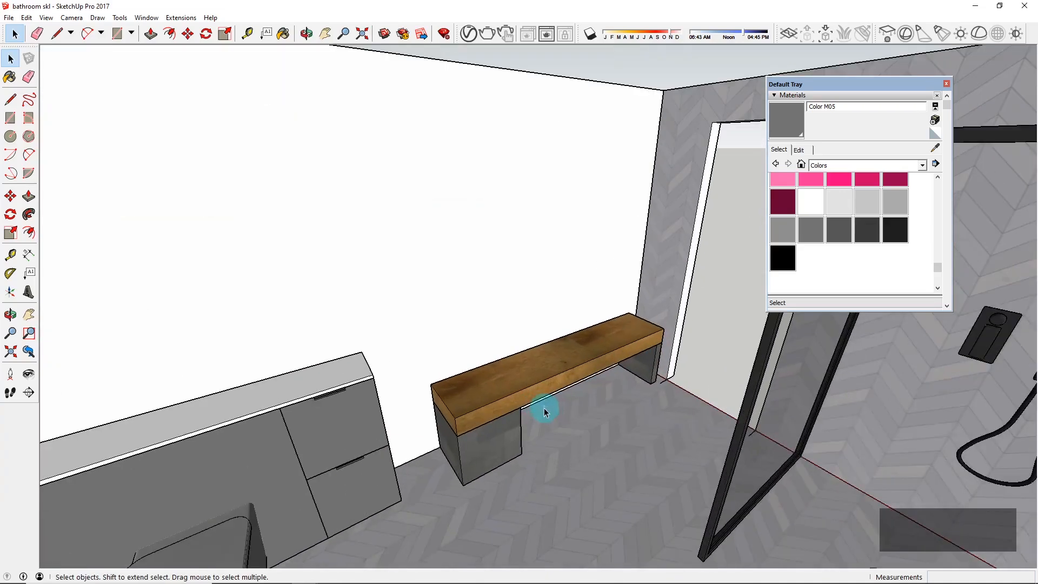
# Step: Search the 3D Warehouse for "hook"
pyautogui.click(146, 18)
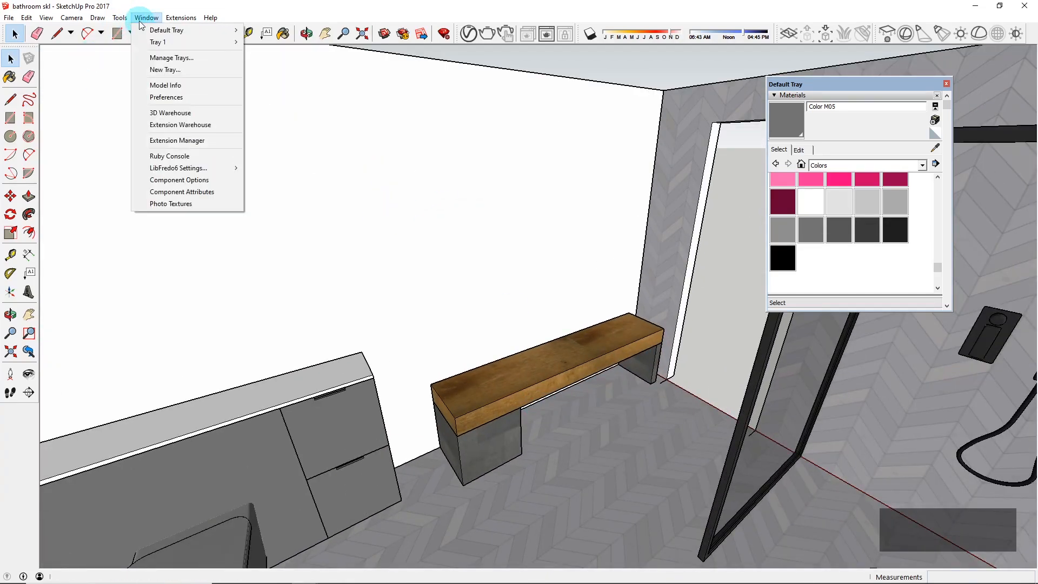
pyautogui.click(174, 113)
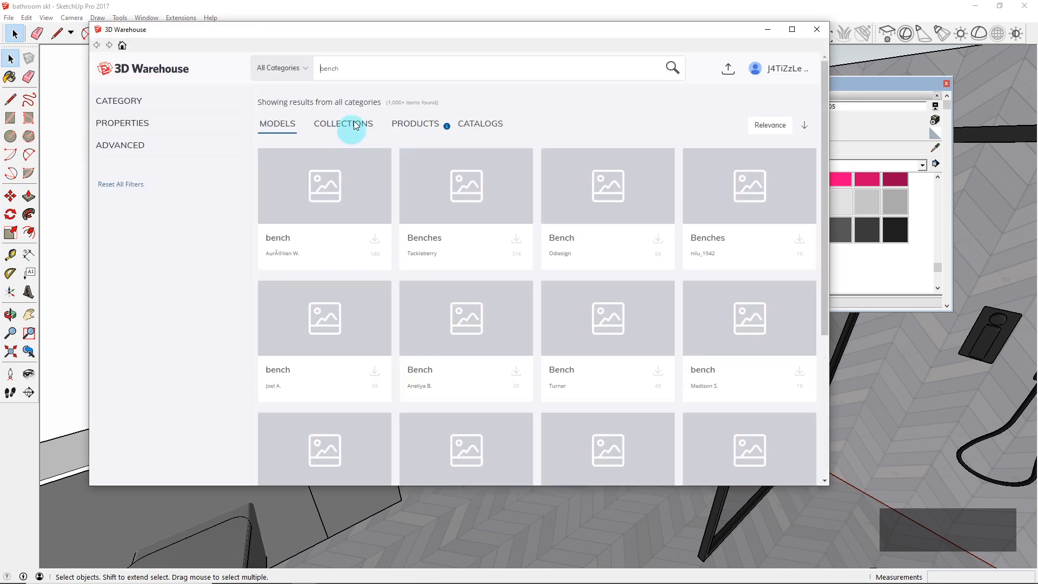
pyautogui.doubleClick(340, 67)
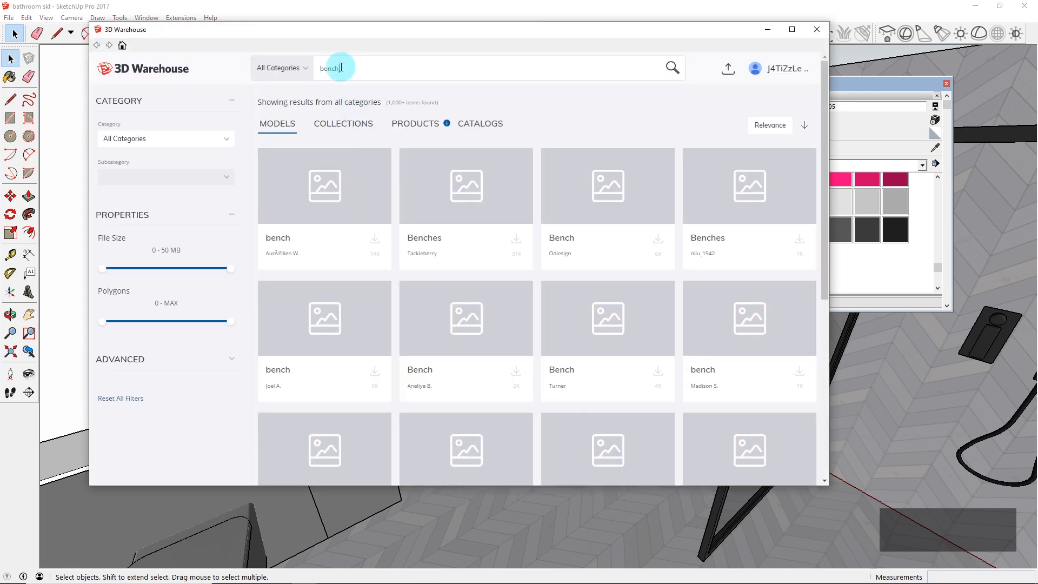
pyautogui.write('h')
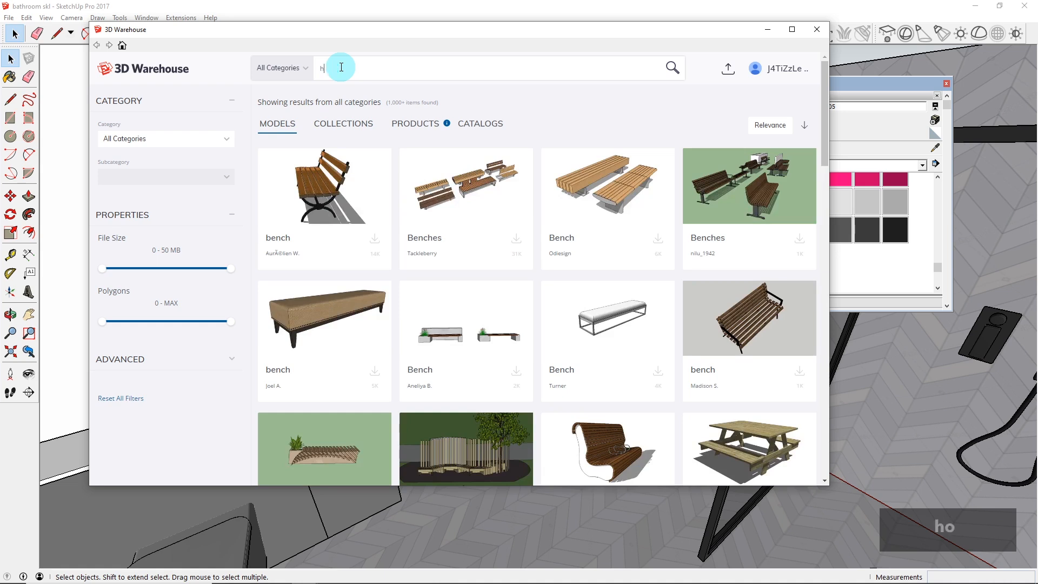
pyautogui.write('ook')
pyautogui.press('Return')
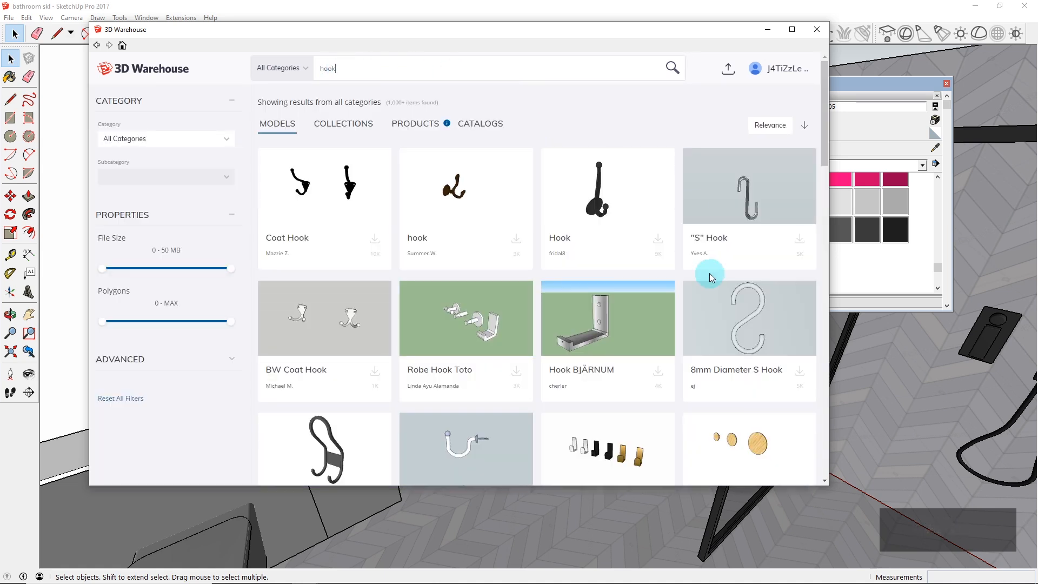
# Step: Find the "hooks BLOMUS PON..." model among the results, import it and place it on the white wall above the bench
pyautogui.scroll(-9, 709, 278)
pyautogui.scroll(3, 709, 277)
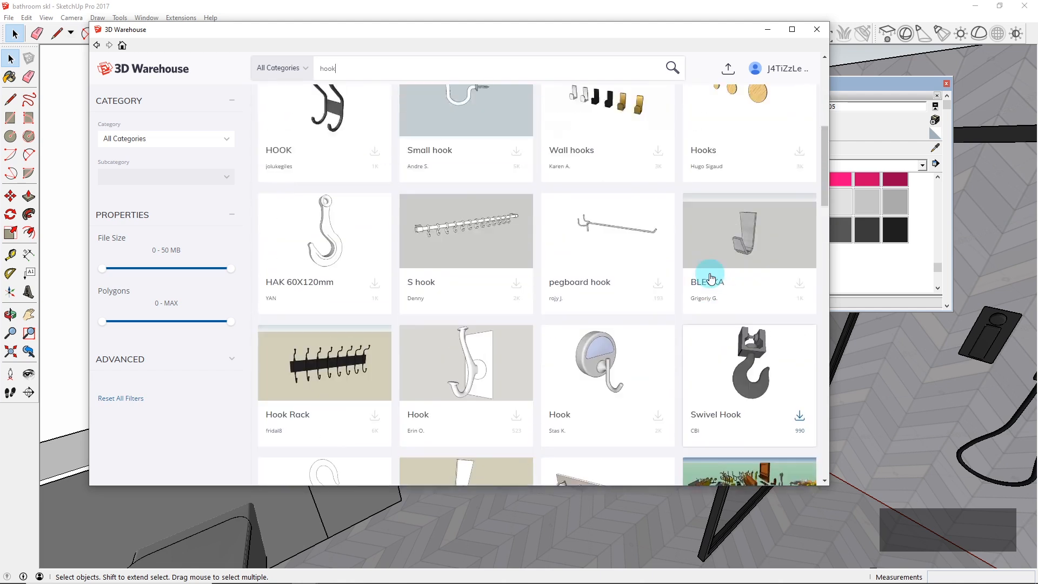
pyautogui.scroll(3, 710, 278)
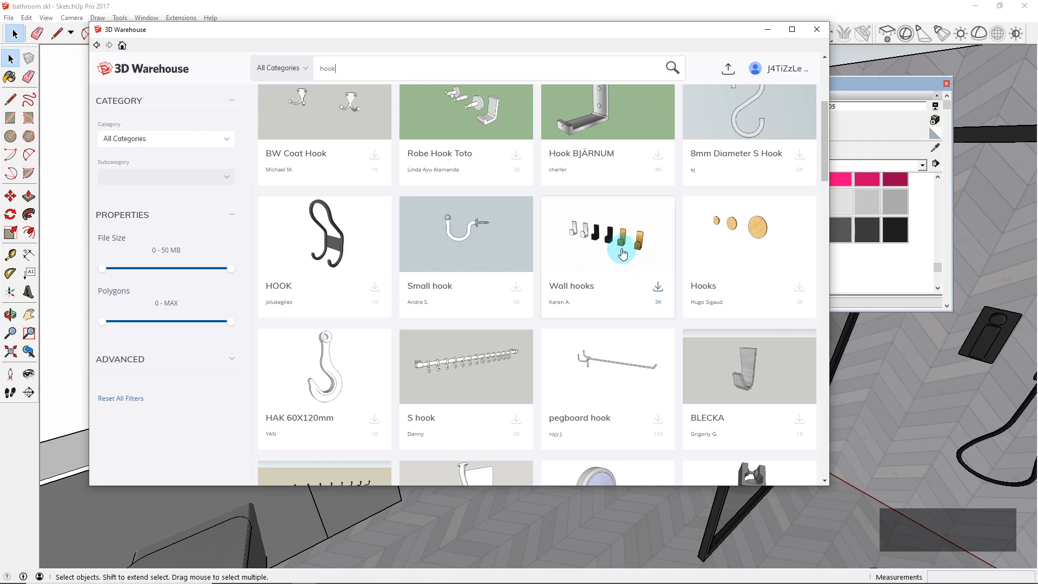
pyautogui.scroll(-9, 621, 249)
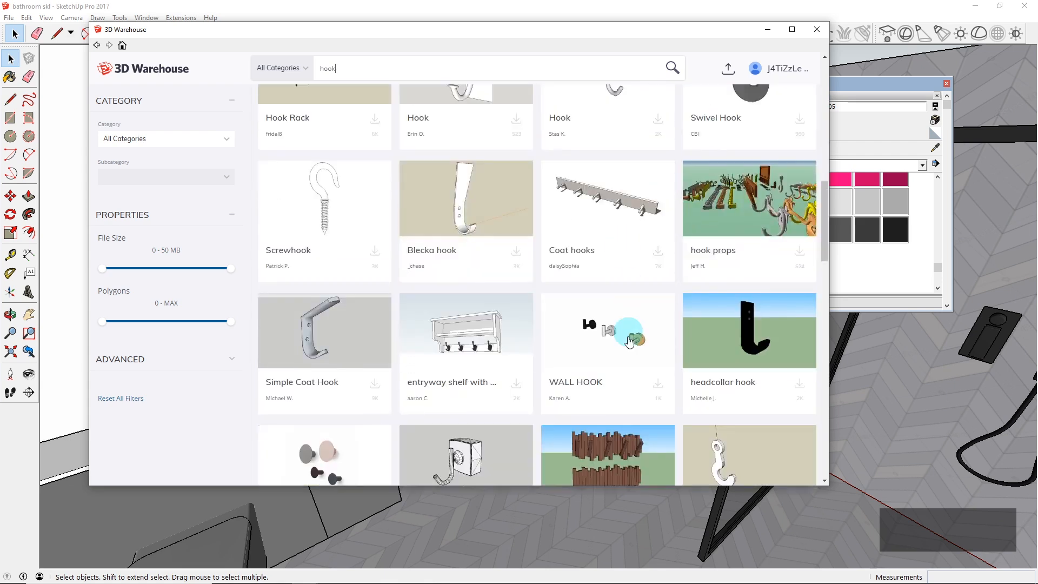
pyautogui.scroll(-5, 604, 353)
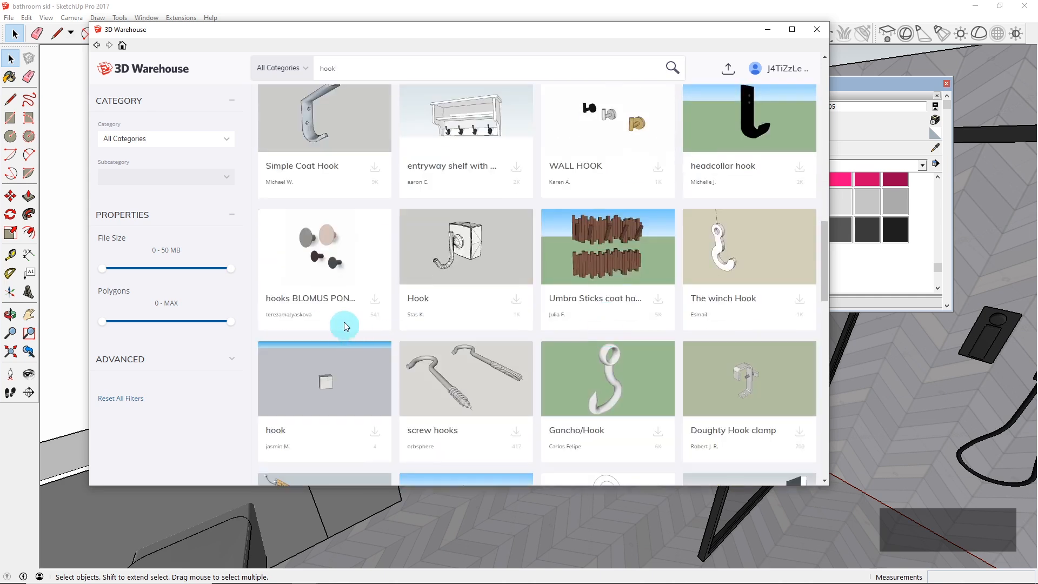
pyautogui.scroll(10, 746, 232)
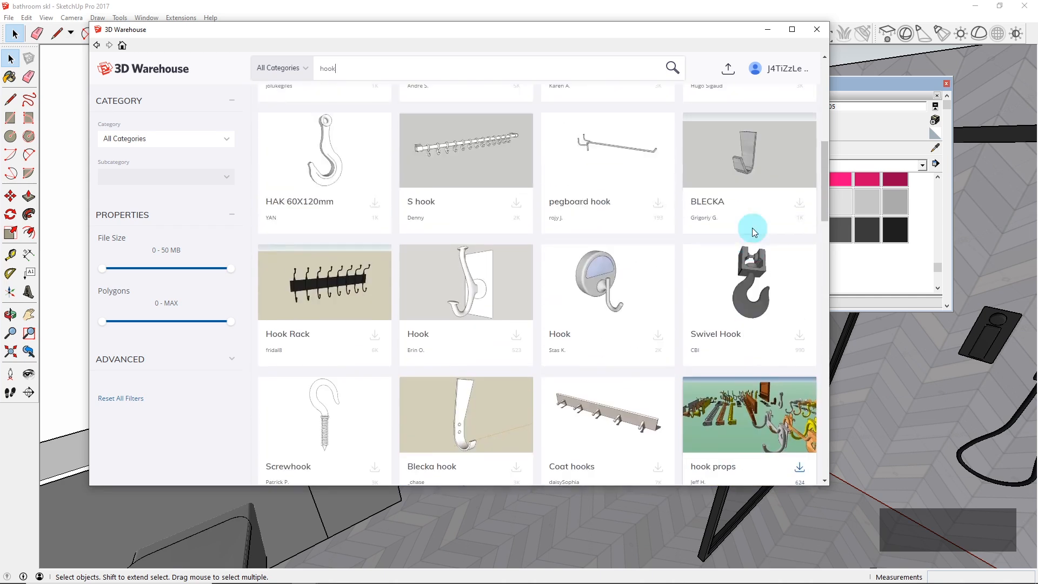
pyautogui.scroll(-12, 399, 297)
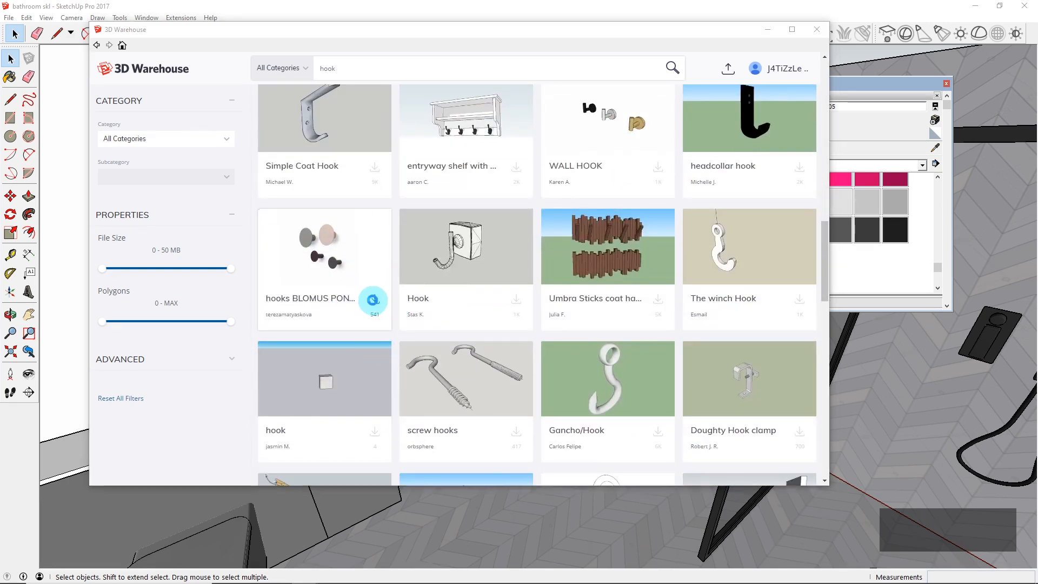
pyautogui.click(417, 283)
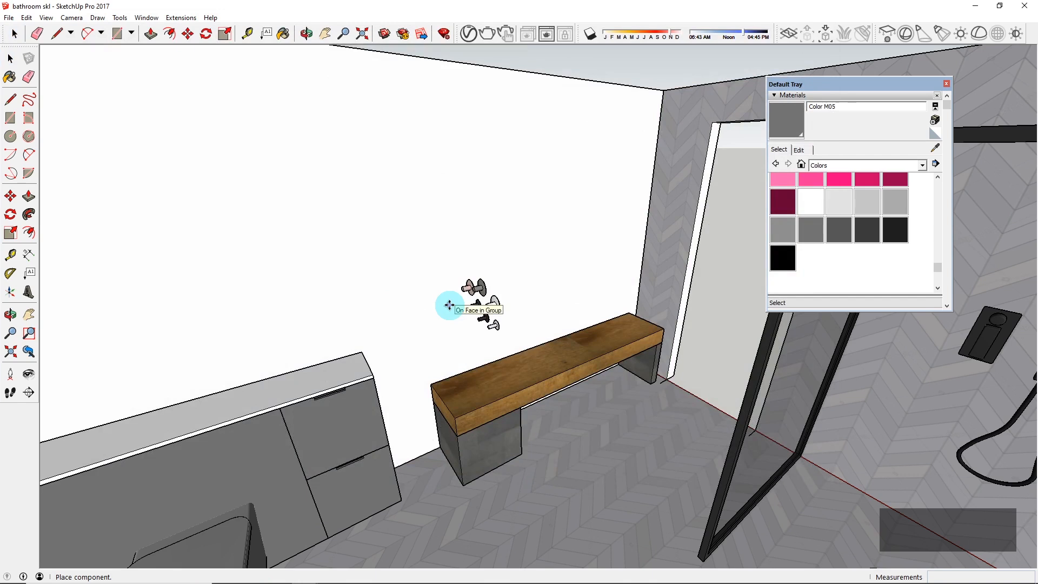
pyautogui.click(449, 305)
# Step: Rotate the imported hook set so that it runs parallel to the white wall with the discs facing the room
pyautogui.moveTo(447, 304); pyautogui.dragTo(455, 399, button='middle')
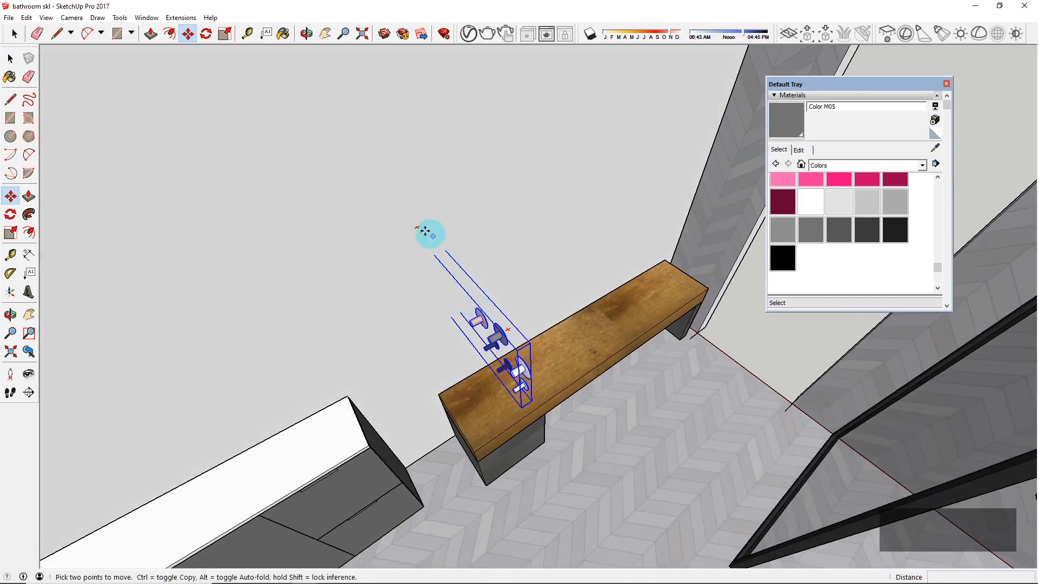
pyautogui.click(416, 228)
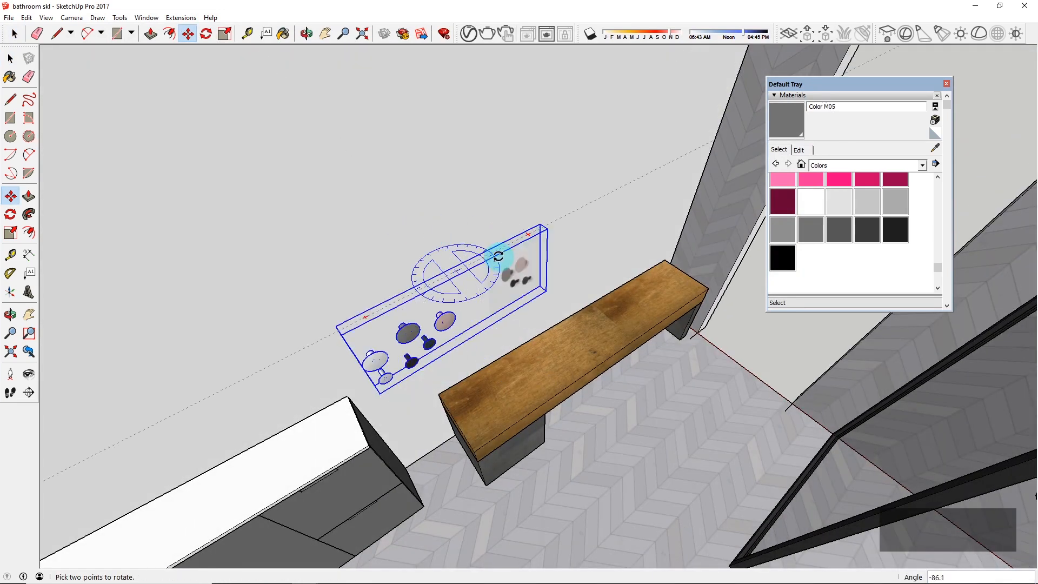
pyautogui.click(491, 257)
# Step: Delete the product picture panel from inside the hook component
pyautogui.moveTo(495, 323); pyautogui.dragTo(519, 233, button='middle')
pyautogui.press('space')
pyautogui.scroll(3, 519, 254)
pyautogui.doubleClick(518, 259)
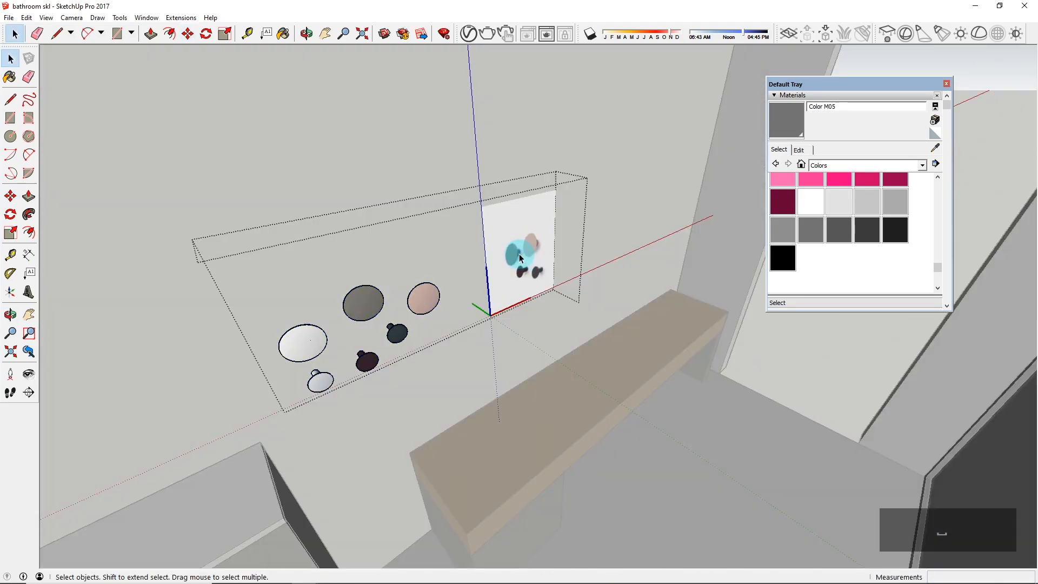
pyautogui.doubleClick(520, 258)
pyautogui.press('Delete')
# Step: Delete the white, pink and small dark hooks from the component, keeping only the large grey one, and close the component
pyautogui.moveTo(389, 313)
pyautogui.mouseDown(button='middle')
pyautogui.moveTo(504, 204)
pyautogui.moveTo(271, 209)
pyautogui.moveTo(275, 299)
pyautogui.moveTo(642, 266)
pyautogui.moveTo(384, 317)
pyautogui.mouseUp(button='middle')
pyautogui.click(384, 316)
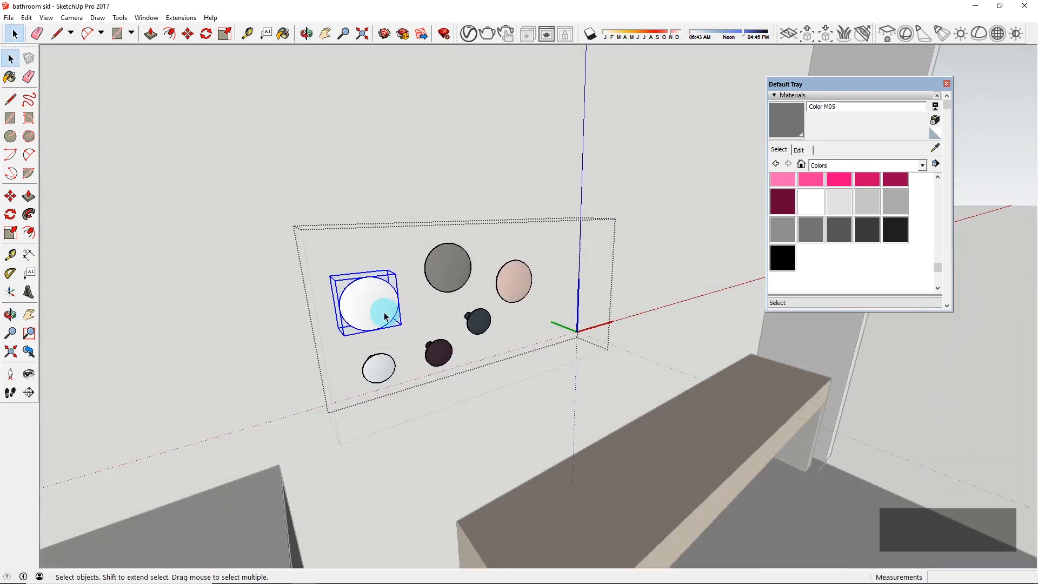
pyautogui.press('Delete')
pyautogui.click(379, 368)
pyautogui.press('Delete')
pyautogui.click(477, 321)
pyautogui.press('Delete')
pyautogui.click(506, 286)
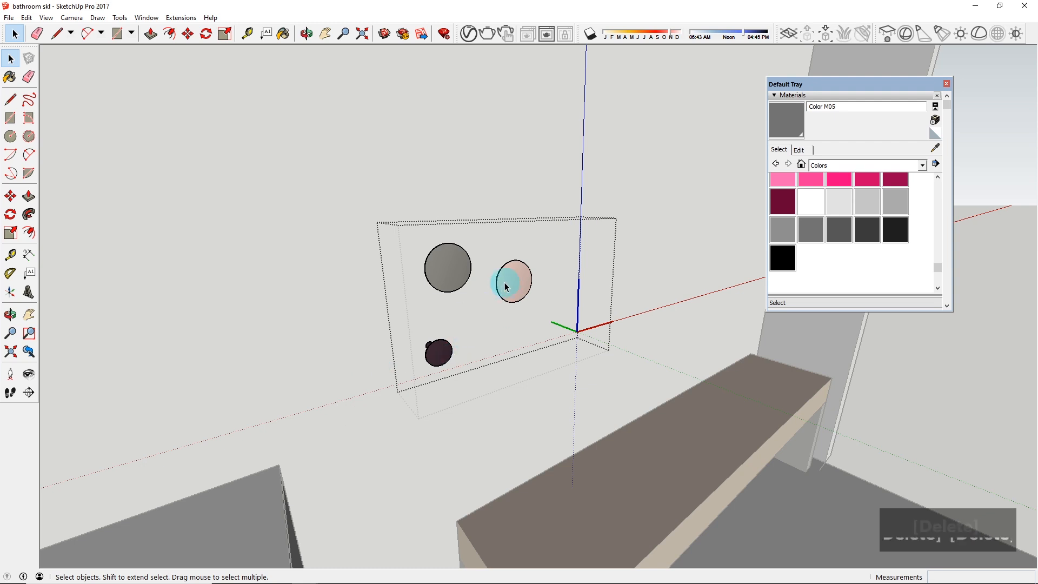
pyautogui.press('Delete')
pyautogui.click(439, 352)
pyautogui.press('Delete')
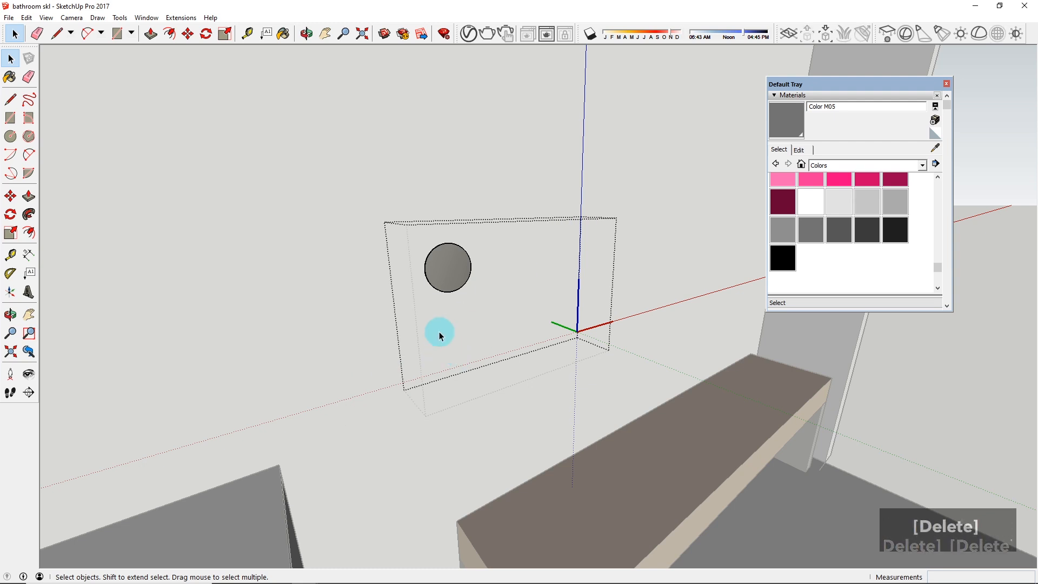
pyautogui.press('Escape')
# Step: Move the grey hook along the red axis until its stem meets the white wall
pyautogui.moveTo(438, 319); pyautogui.dragTo(454, 283, button='middle')
pyautogui.click(453, 278)
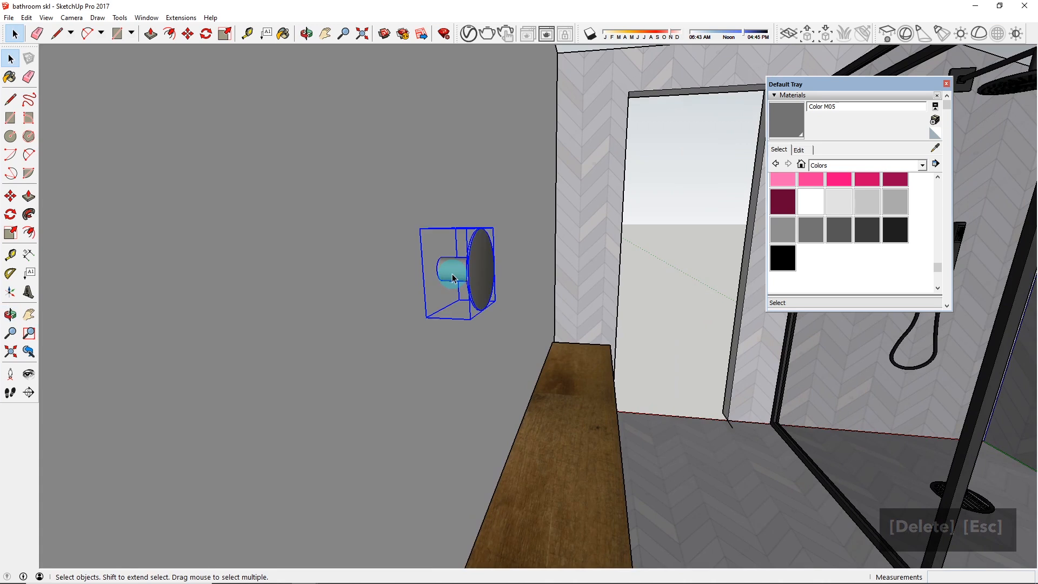
pyautogui.press('m')
pyautogui.click(439, 260)
pyautogui.press('Left')
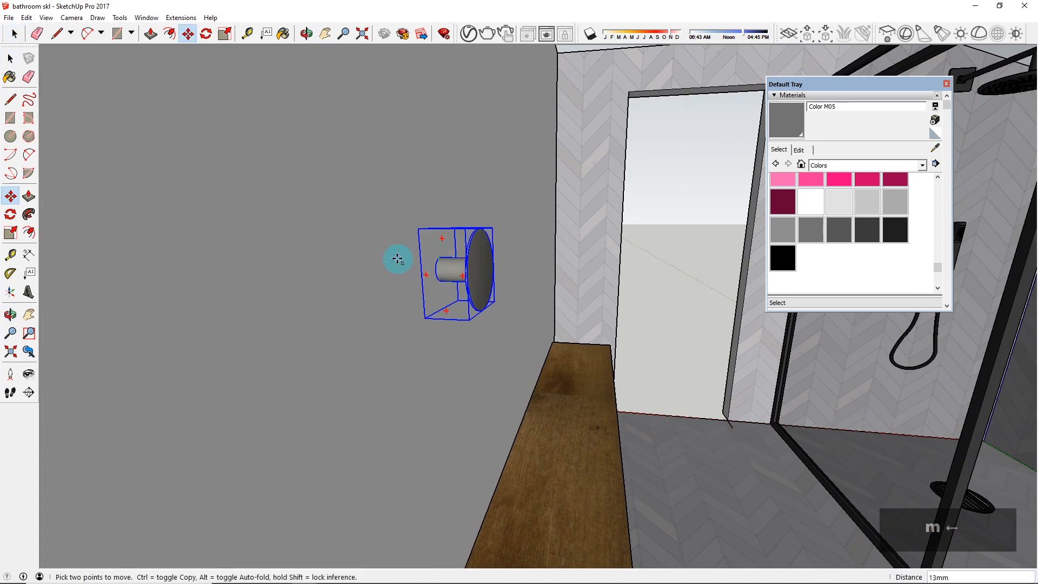
pyautogui.press('Right')
pyautogui.click(247, 232)
# Step: Move the grey hook higher up the white wall
pyautogui.scroll(-3, 385, 273)
pyautogui.scroll(-1, 412, 294)
pyautogui.moveTo(482, 298); pyautogui.dragTo(203, 437, button='middle')
pyautogui.click(317, 291)
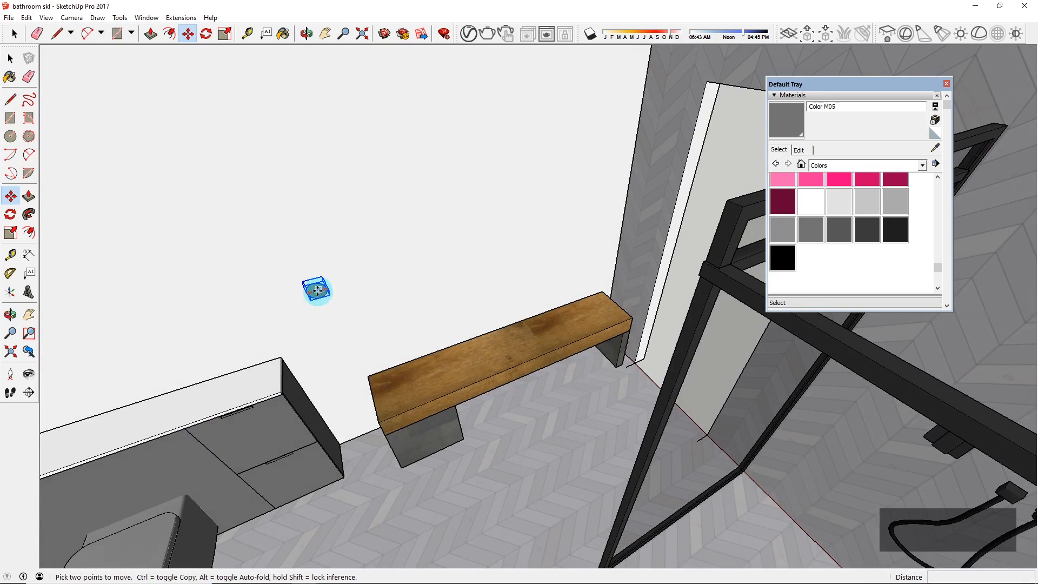
pyautogui.click(292, 143)
# Step: Lower the hook slightly along the blue axis and shift it about 216 mm toward the doorway, above the bench's near end
pyautogui.scroll(-5, 443, 211)
pyautogui.moveTo(431, 190); pyautogui.dragTo(379, 167, button='middle')
pyautogui.scroll(3, 378, 168)
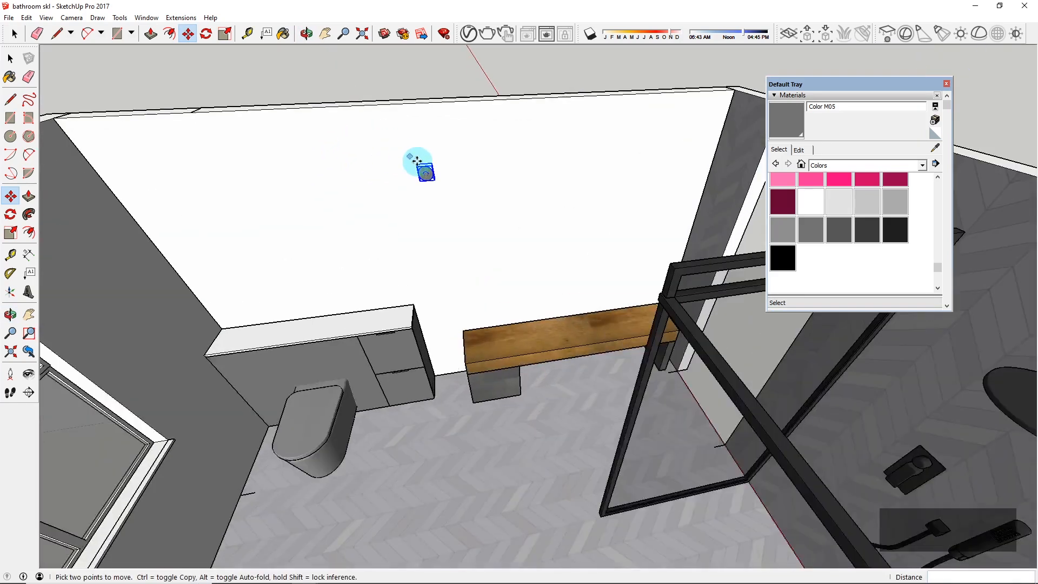
pyautogui.click(425, 168)
pyautogui.press('Up')
pyautogui.click(427, 190)
pyautogui.click(427, 189)
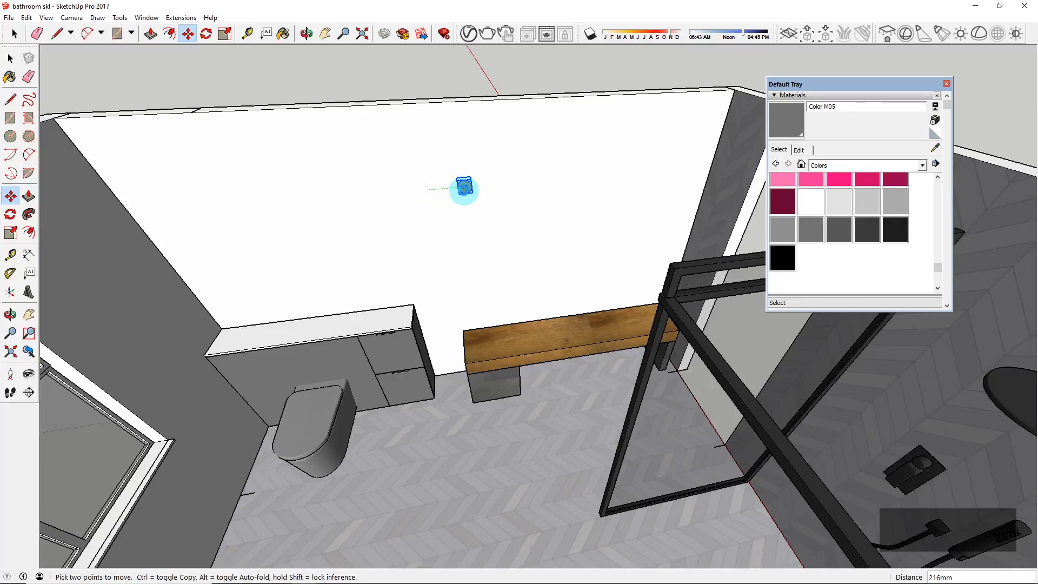
pyautogui.click(467, 185)
# Step: Try to copy the hook about 614 mm along the green axis toward the doorway
pyautogui.press('ctrl')
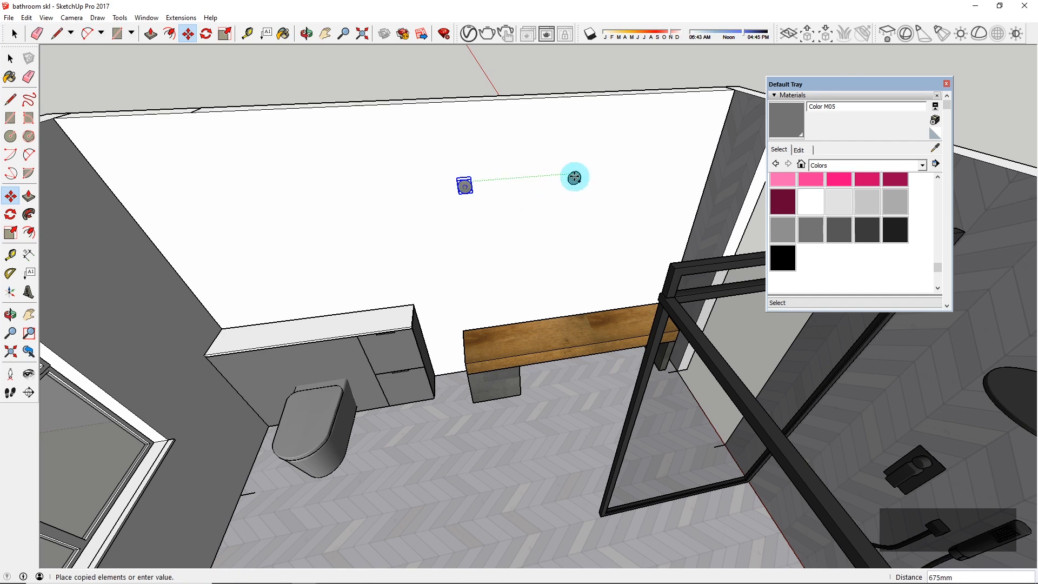
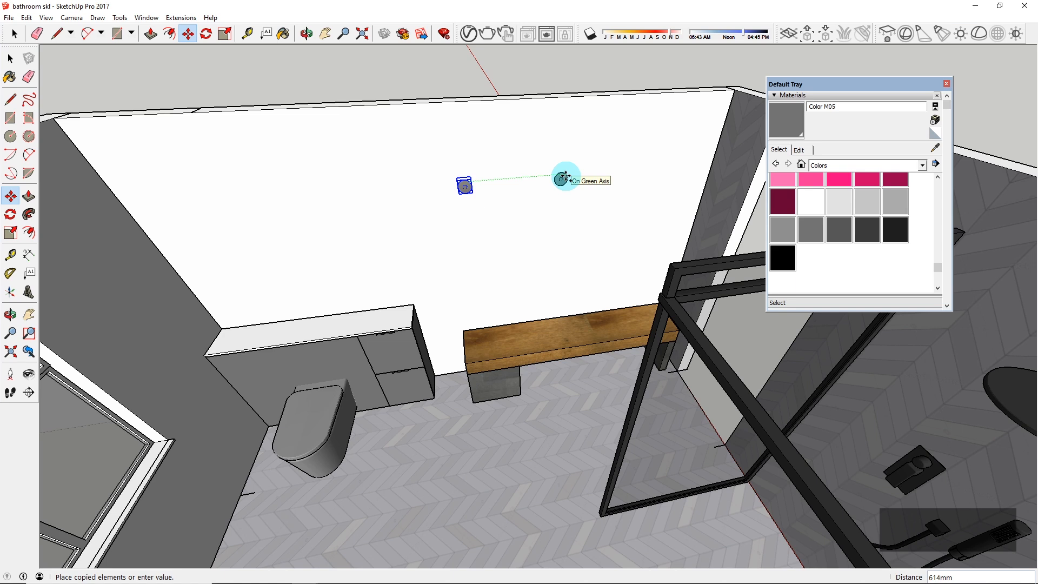
pyautogui.click(565, 177)
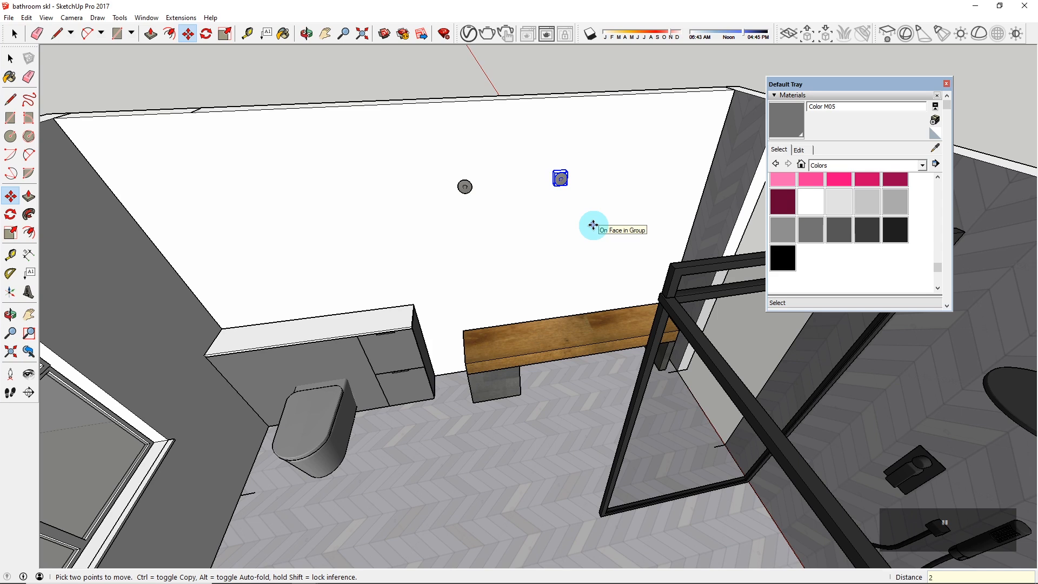
pyautogui.hotkey('ctrl', 'z')
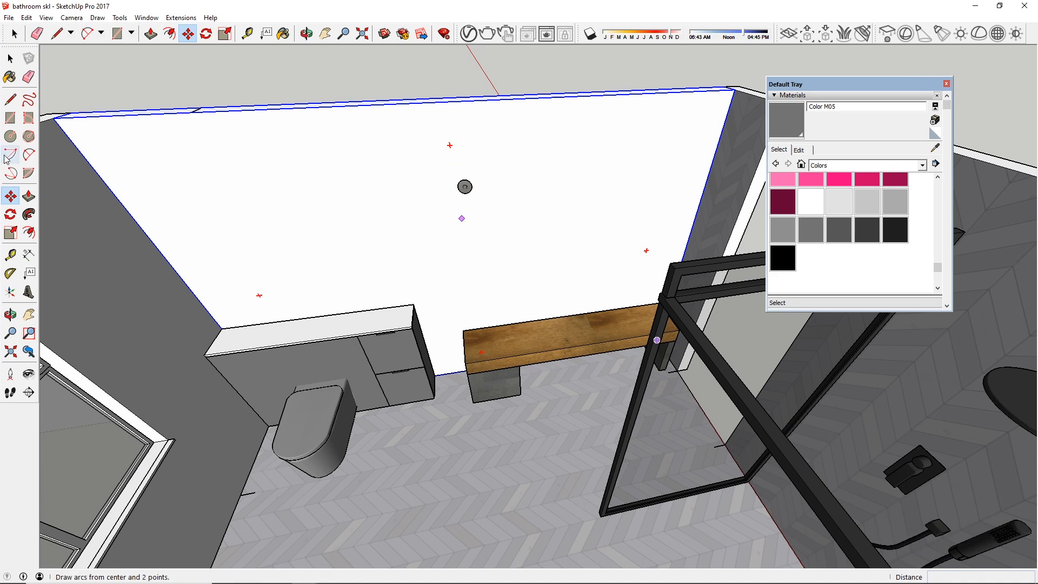
# Step: Copy the hook about 516 mm along the green axis and multiply the copy with *2 to make a row of three hooks
pyautogui.press('space')
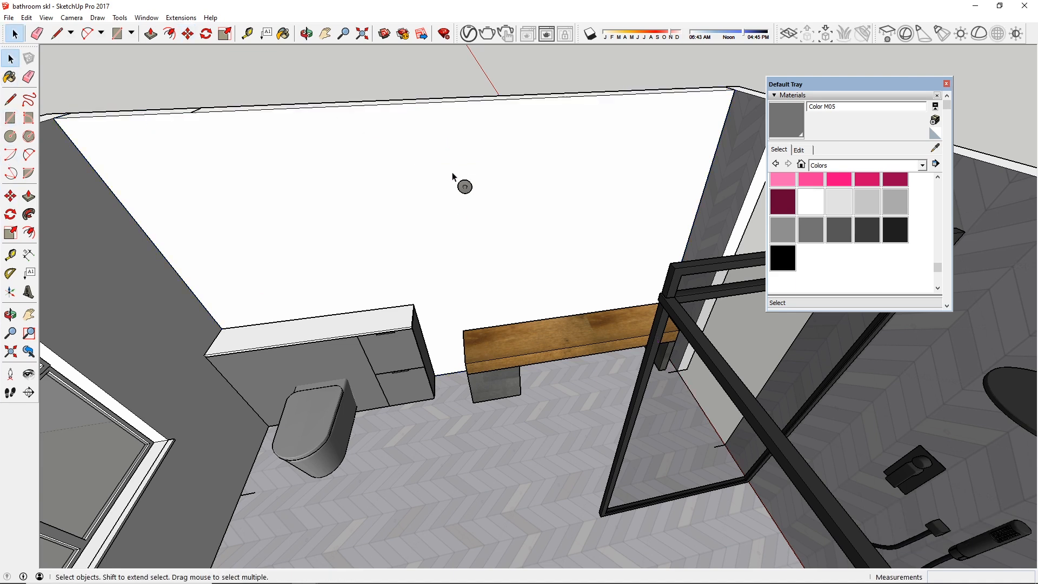
pyautogui.press('m')
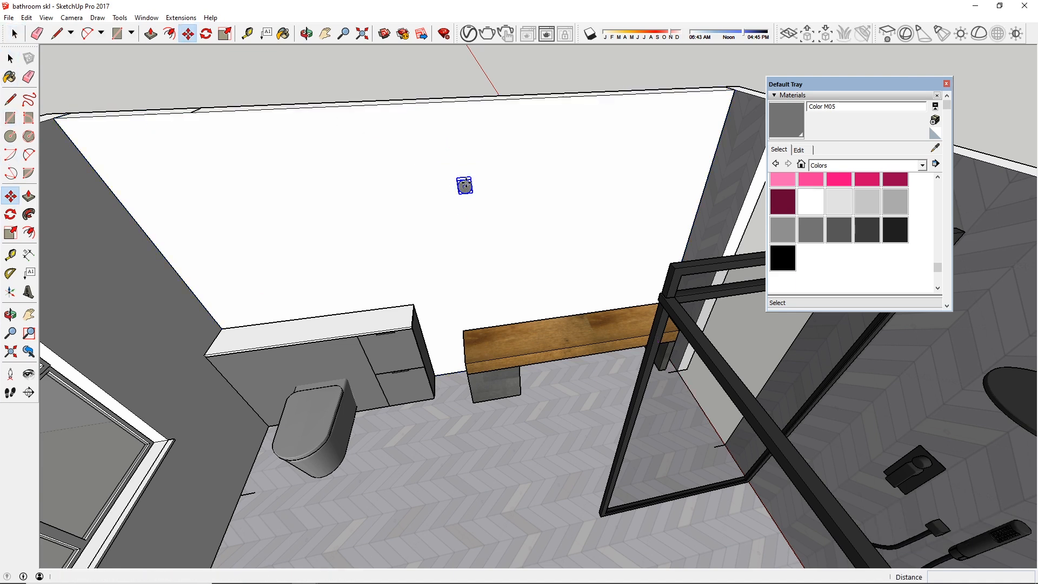
pyautogui.click(470, 181)
pyautogui.press('ctrl')
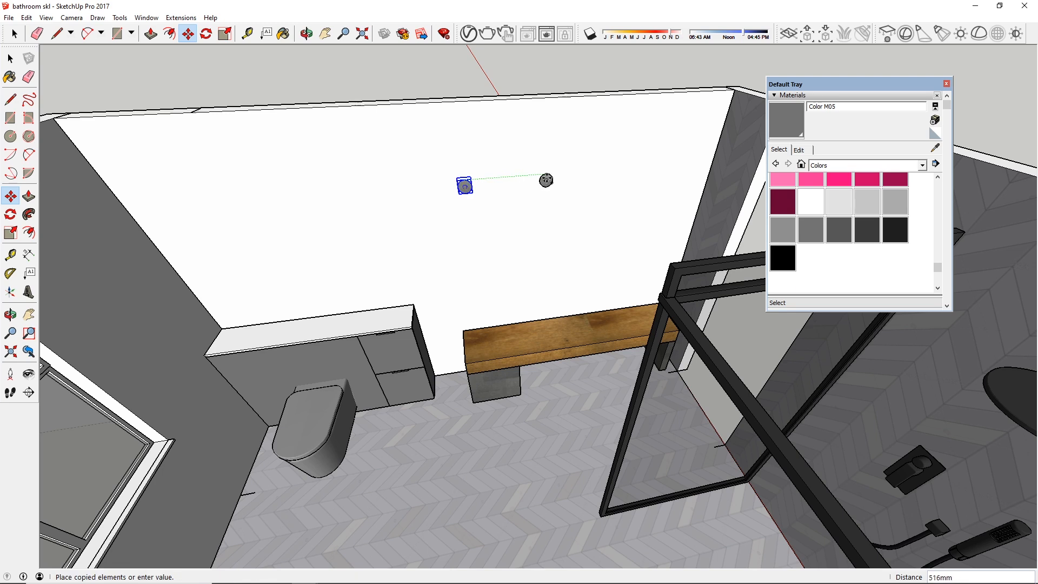
pyautogui.click(546, 180)
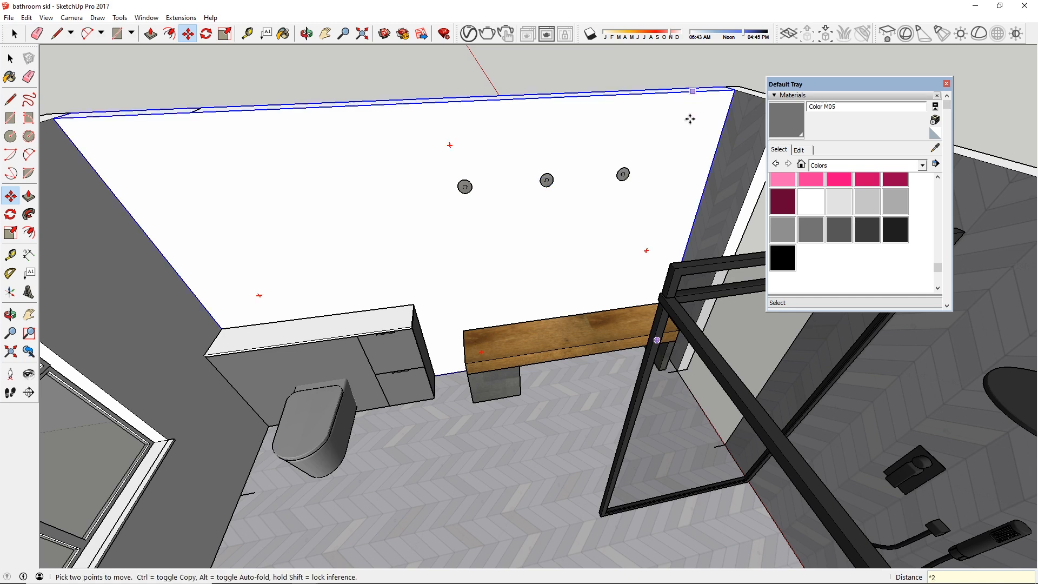
# Step: Select all three hooks, move them 100 mm along the green axis toward the doorway, and deselect them
pyautogui.press('space')
pyautogui.scroll(3, 594, 181)
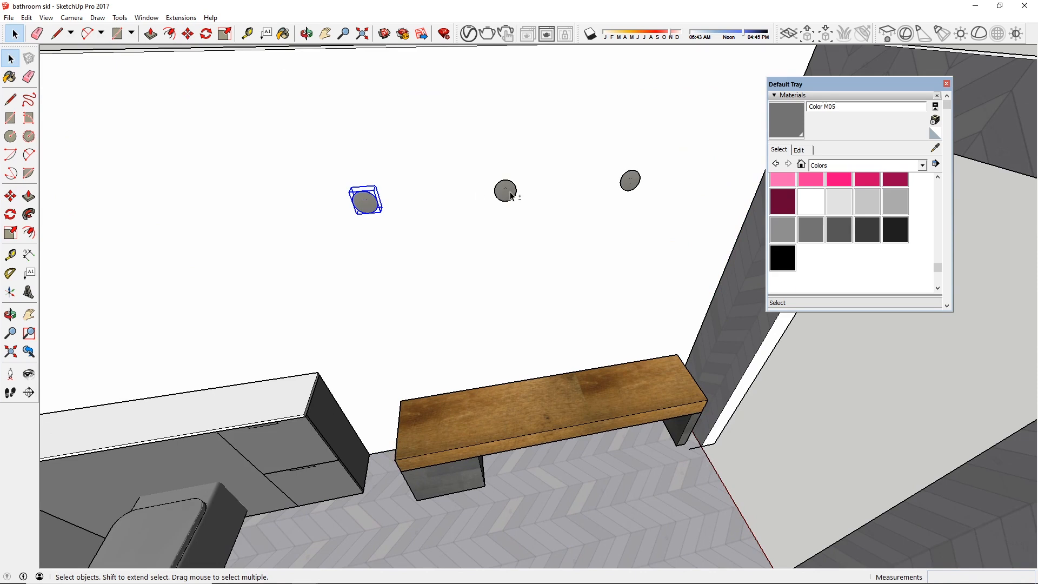
pyautogui.press('m')
pyautogui.click(625, 188)
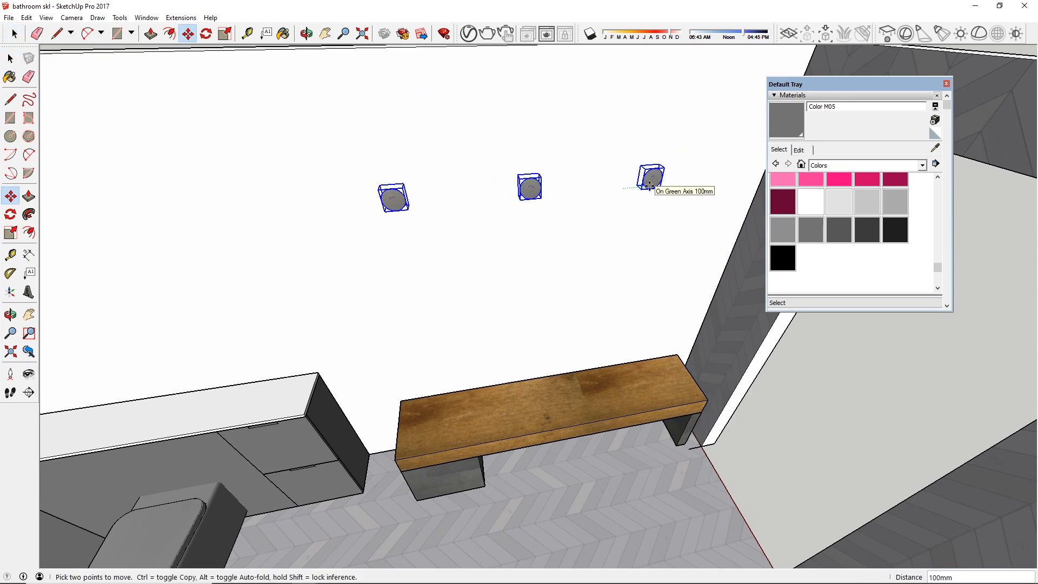
pyautogui.click(650, 186)
pyautogui.moveTo(590, 341); pyautogui.dragTo(709, 297, button='middle')
pyautogui.press('space')
pyautogui.click(737, 361)
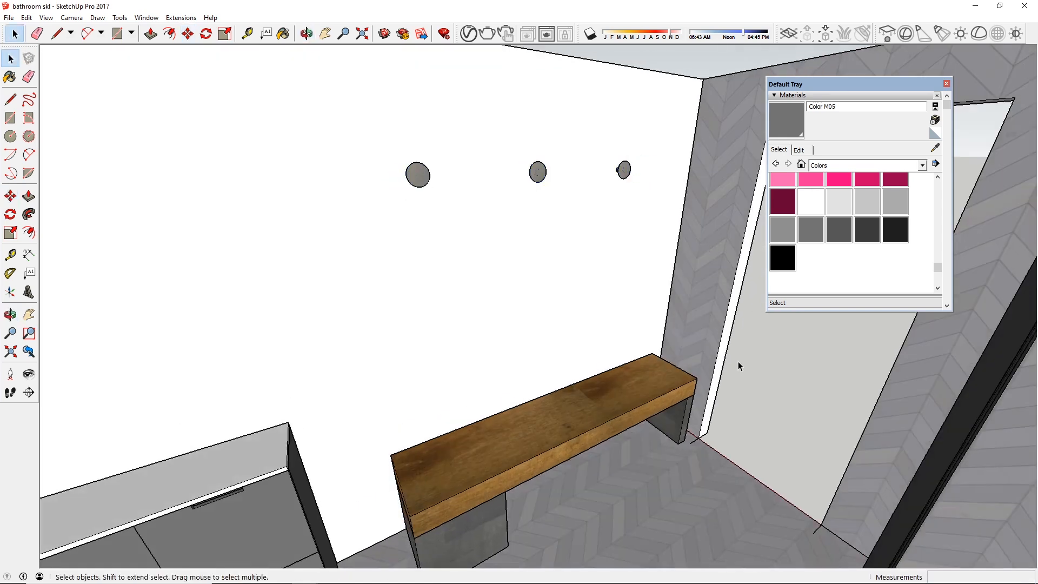
# Step: Move the wooden bench slightly along the wall toward the doorway
pyautogui.scroll(-5, 587, 350)
pyautogui.moveTo(577, 284); pyautogui.dragTo(484, 463, button='middle')
pyautogui.scroll(4, 599, 389)
pyautogui.moveTo(632, 339); pyautogui.dragTo(456, 473, button='middle')
pyautogui.scroll(4, 663, 346)
pyautogui.moveTo(663, 346); pyautogui.dragTo(607, 340, button='middle')
pyautogui.click(670, 380)
pyautogui.press('m')
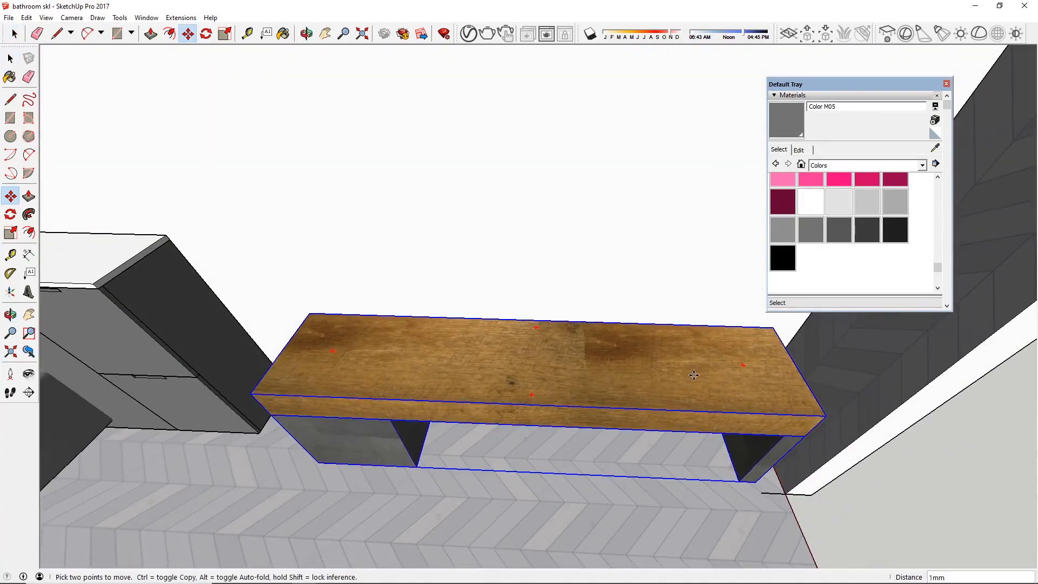
pyautogui.click(689, 376)
pyautogui.click(696, 377)
# Step: Scale the bench shorter along the wall by pulling in its end nearest the toilet cabinet
pyautogui.moveTo(696, 378); pyautogui.dragTo(695, 254, button='middle')
pyautogui.scroll(-5, 620, 264)
pyautogui.moveTo(563, 308); pyautogui.dragTo(303, 389, button='middle')
pyautogui.scroll(7, 638, 361)
pyautogui.click(559, 342)
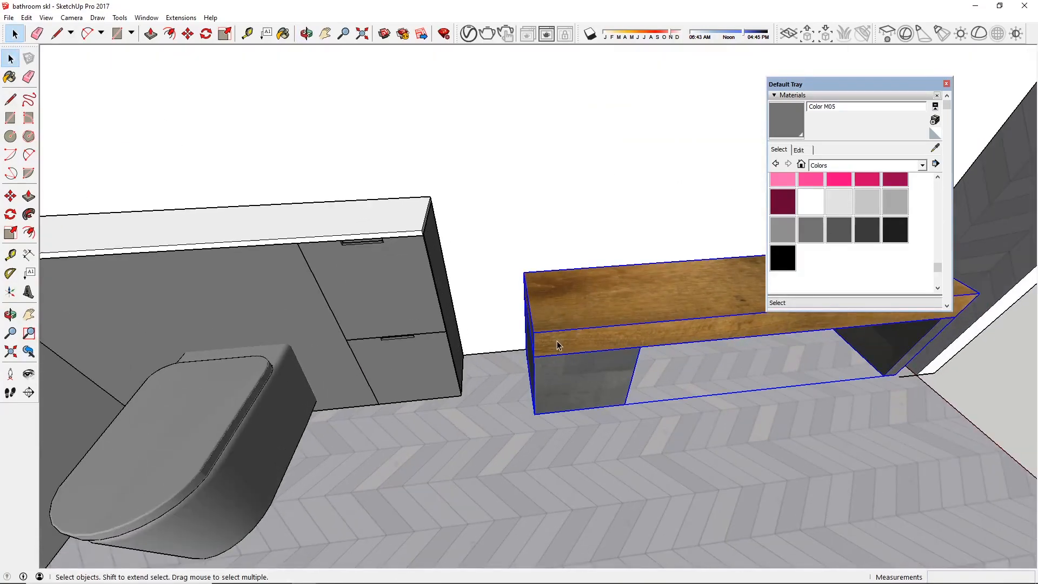
pyautogui.press('s')
pyautogui.moveTo(529, 342); pyautogui.dragTo(569, 339)
pyautogui.press('space')
pyautogui.scroll(-4, 552, 363)
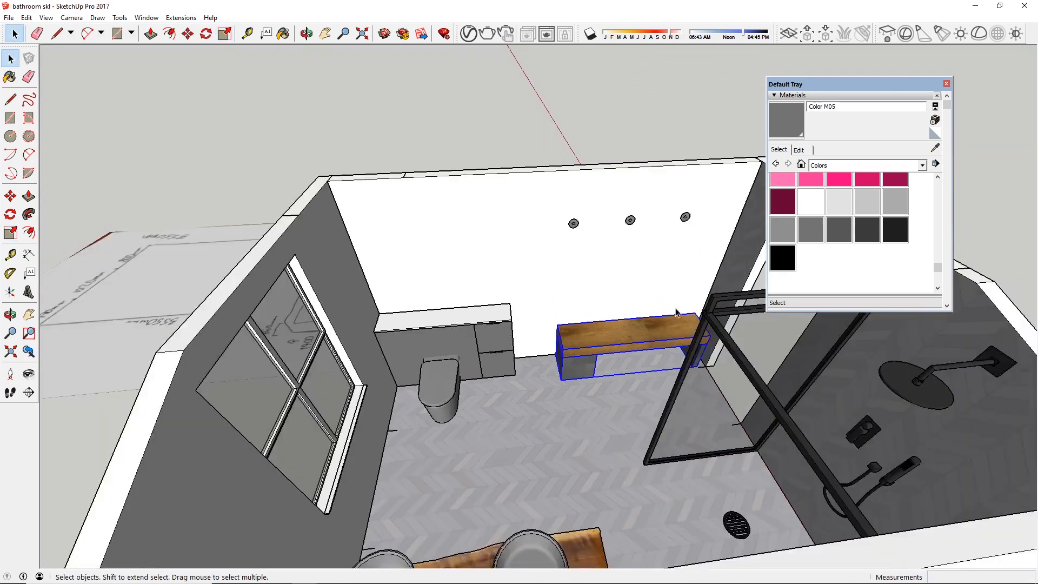
# Step: Group the three wall hooks and move the group 100 mm along the green axis toward the doorway
pyautogui.scroll(2, 675, 222)
pyautogui.click(690, 216)
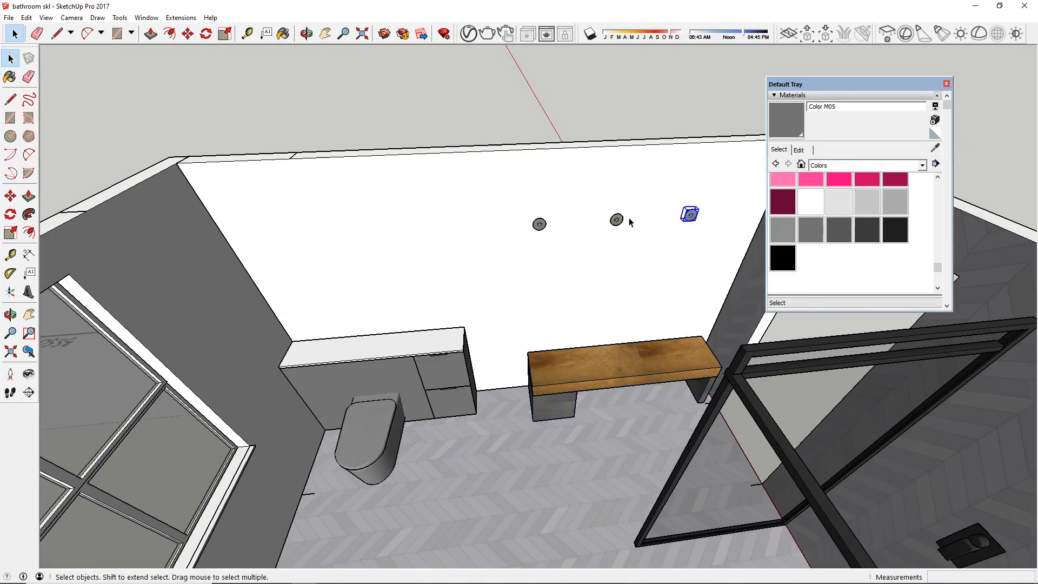
pyautogui.hotkey('ctrl', 'g')
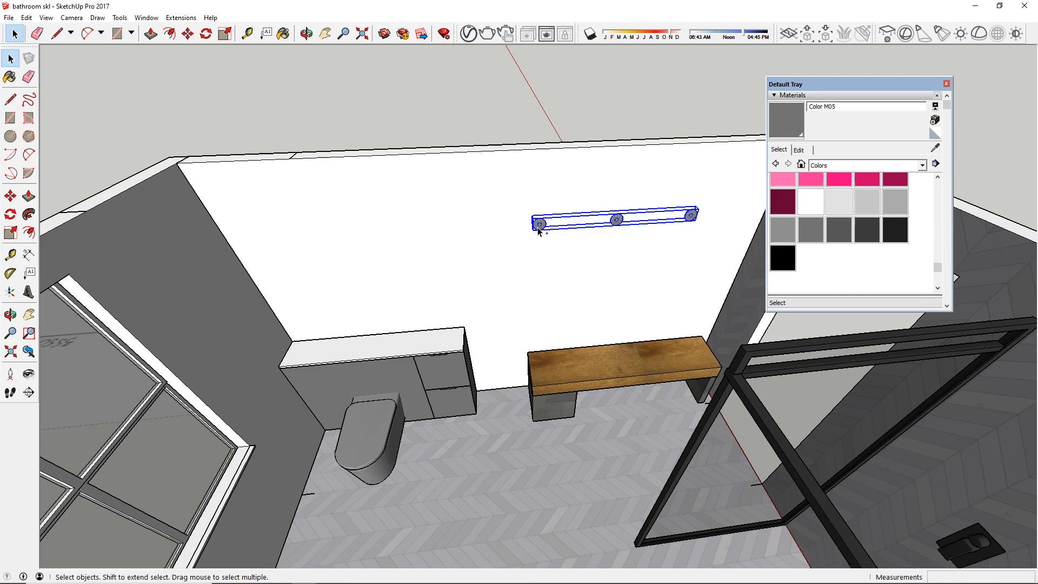
pyautogui.press('m')
pyautogui.click(538, 228)
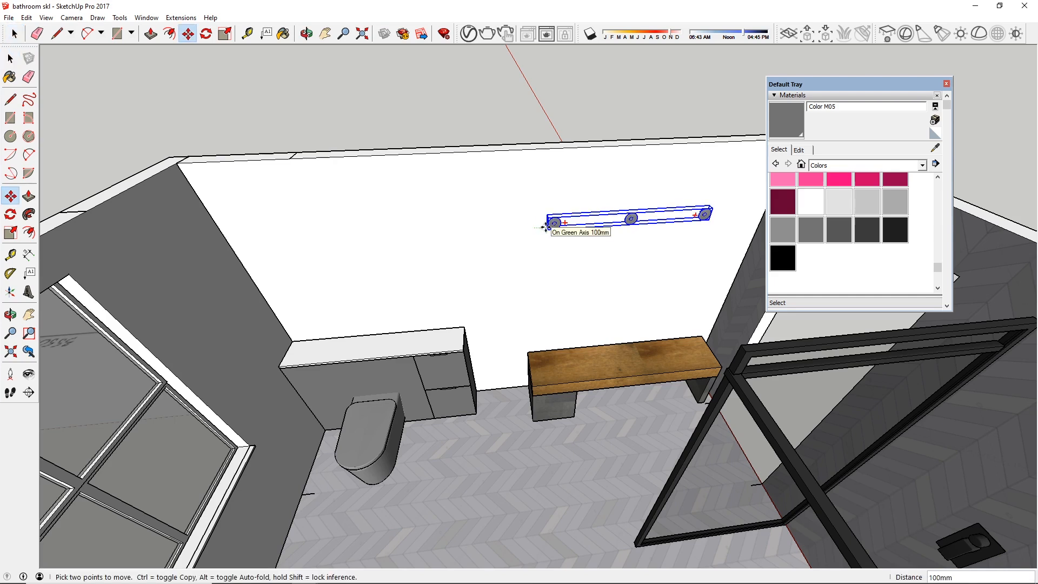
pyautogui.moveTo(565, 355); pyautogui.dragTo(616, 285, button='middle')
pyautogui.press('space')
# Step: Inspect the furnished bathroom from several angles, covering the bench, hooks, toilet cabinet, vanity and shower
pyautogui.click(647, 417)
pyautogui.moveTo(647, 417); pyautogui.dragTo(653, 261, button='middle')
pyautogui.scroll(2, 679, 400)
pyautogui.scroll(-2, 602, 307)
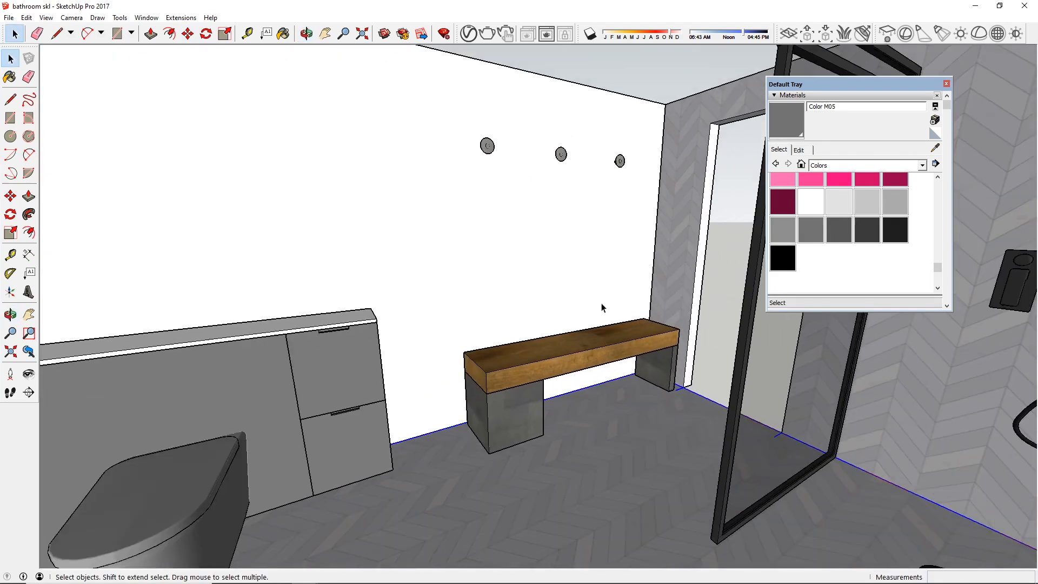
pyautogui.moveTo(600, 313); pyautogui.dragTo(511, 315, button='middle')
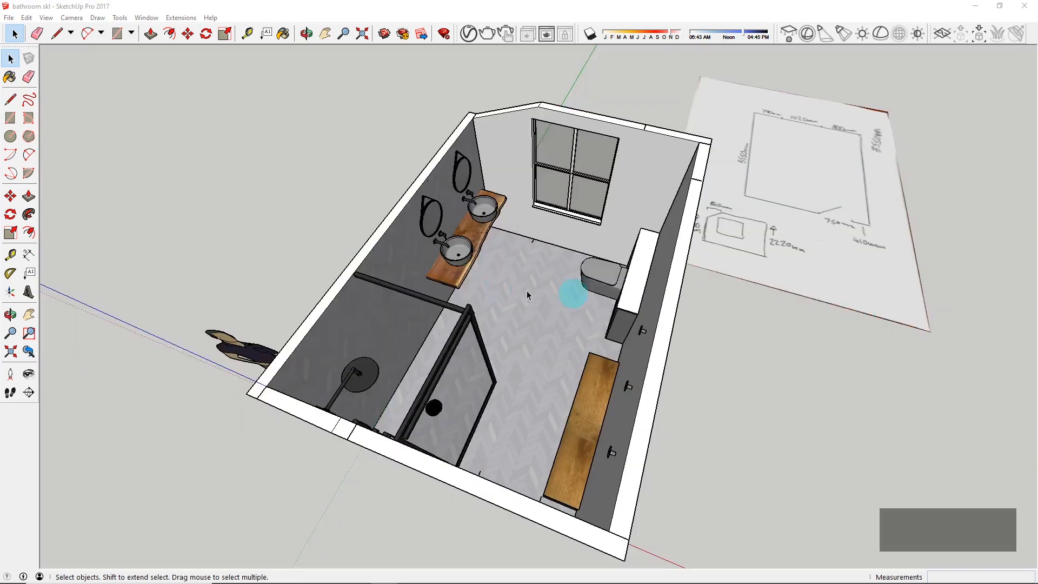
pyautogui.moveTo(568, 294); pyautogui.dragTo(630, 352, button='middle')
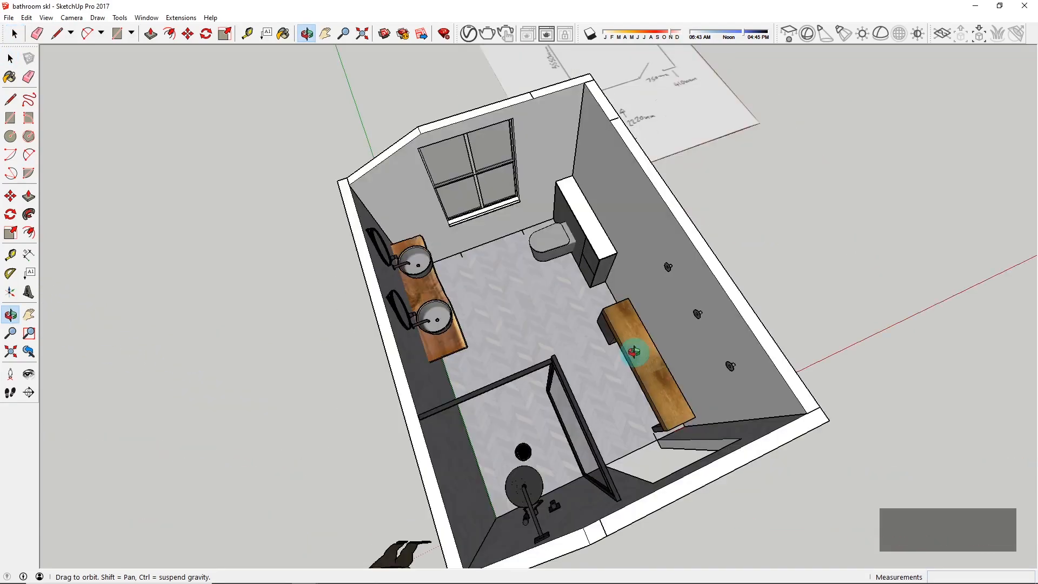
pyautogui.scroll(5, 501, 220)
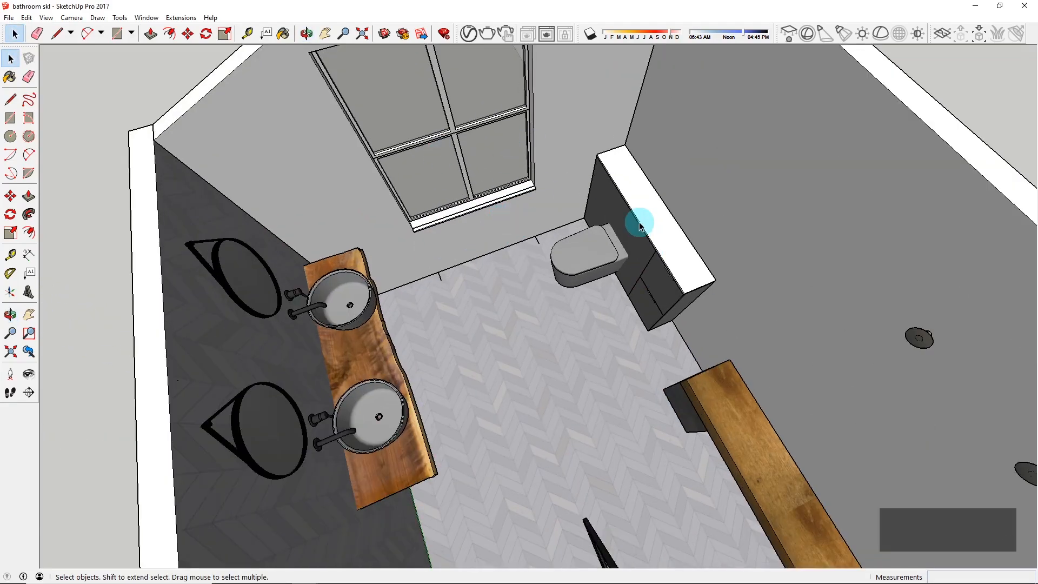
pyautogui.moveTo(388, 384); pyautogui.dragTo(394, 257, button='middle')
pyautogui.scroll(-1, 307, 248)
pyautogui.scroll(-1, 307, 249)
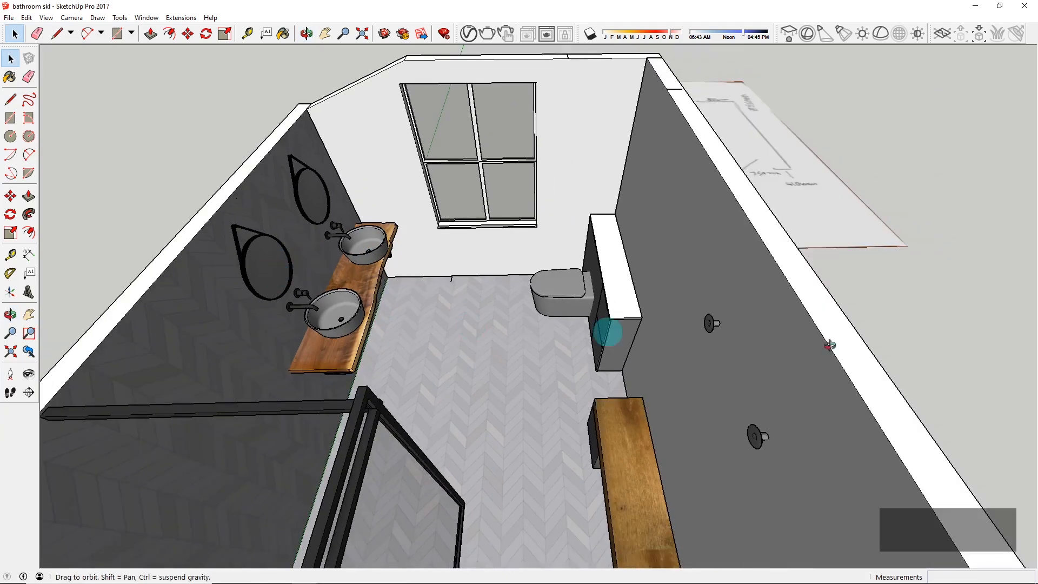
pyautogui.moveTo(607, 332); pyautogui.dragTo(879, 359, button='middle')
pyautogui.scroll(4, 699, 222)
pyautogui.scroll(-2, 194, 318)
pyautogui.moveTo(301, 321); pyautogui.dragTo(748, 306, button='middle')
pyautogui.scroll(-5, 530, 281)
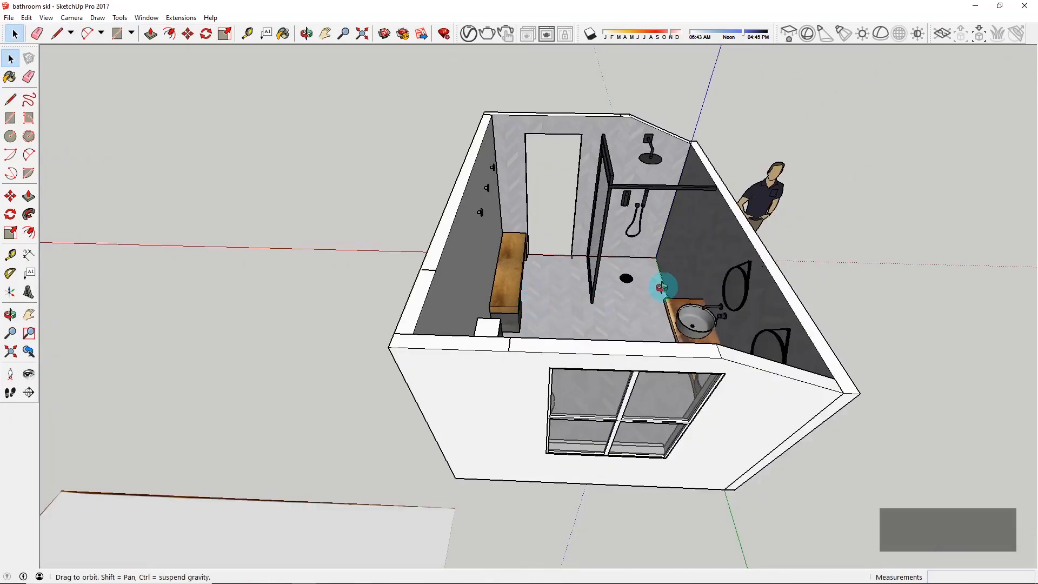
pyautogui.moveTo(666, 285); pyautogui.dragTo(574, 417, button='middle')
pyautogui.scroll(6, 670, 260)
pyautogui.moveTo(447, 263); pyautogui.dragTo(763, 367, button='middle')
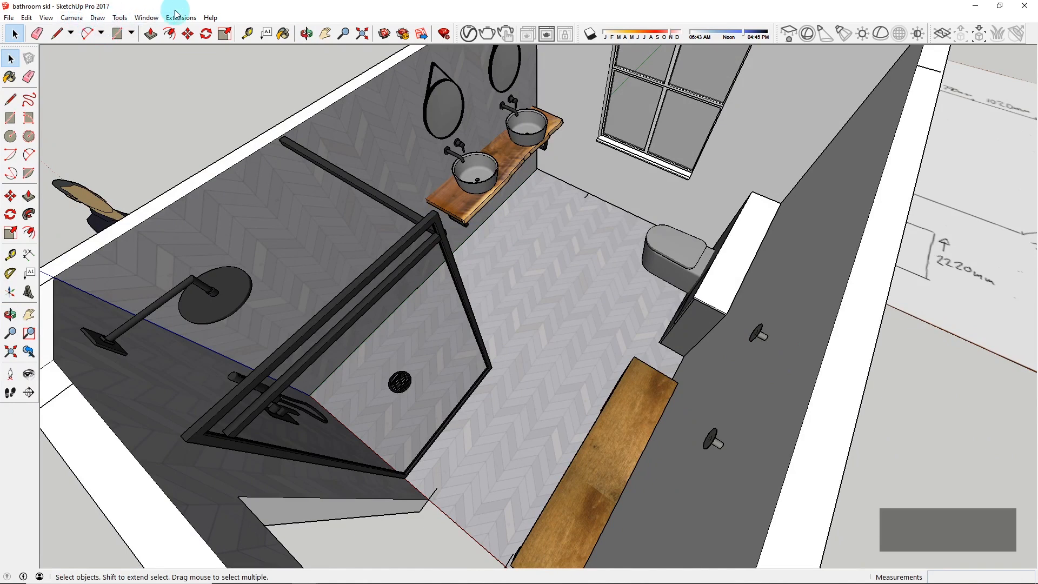
# Step: Search the 3D Warehouse for "radiator" and browse the models for a ladder-style towel radiator
pyautogui.click(146, 18)
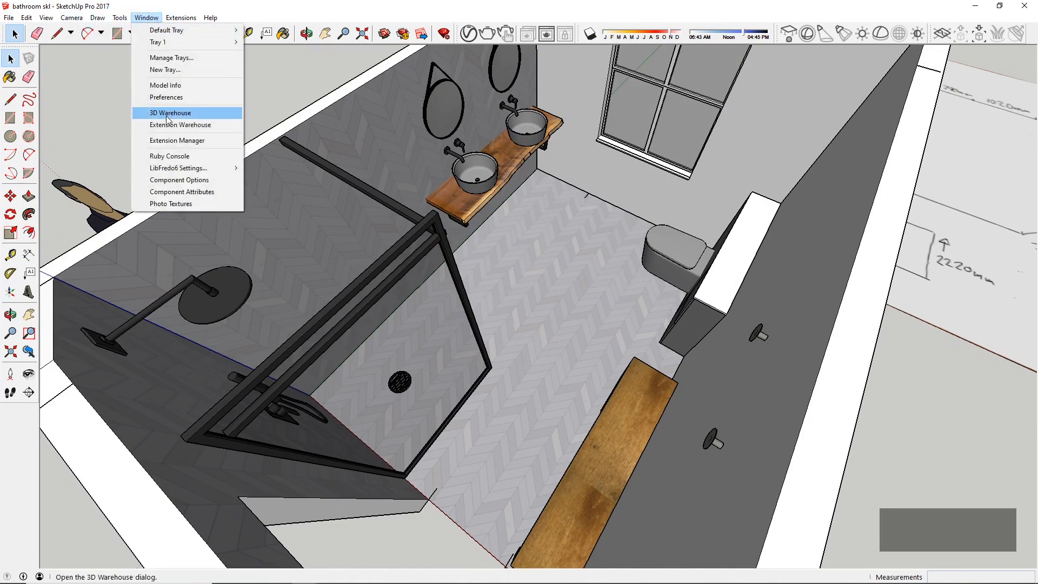
pyautogui.click(411, 119)
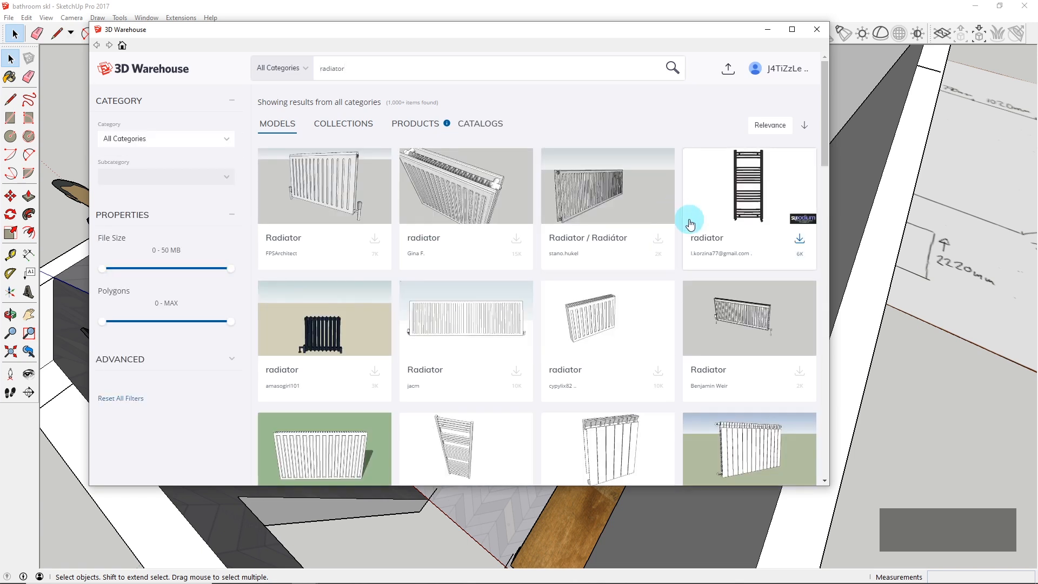
pyautogui.scroll(-4, 667, 226)
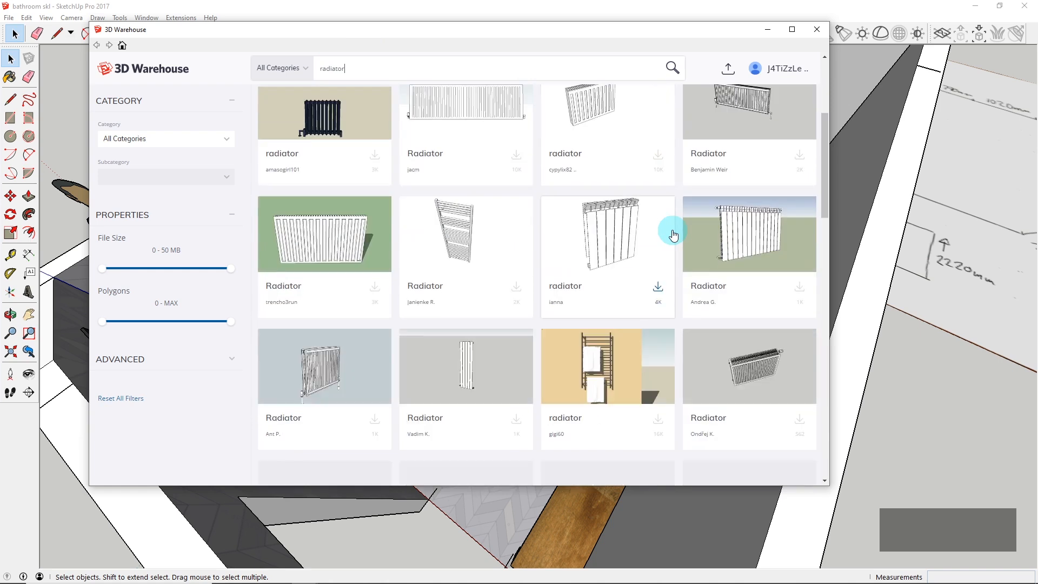
pyautogui.scroll(-4, 672, 232)
pyautogui.scroll(8, 672, 233)
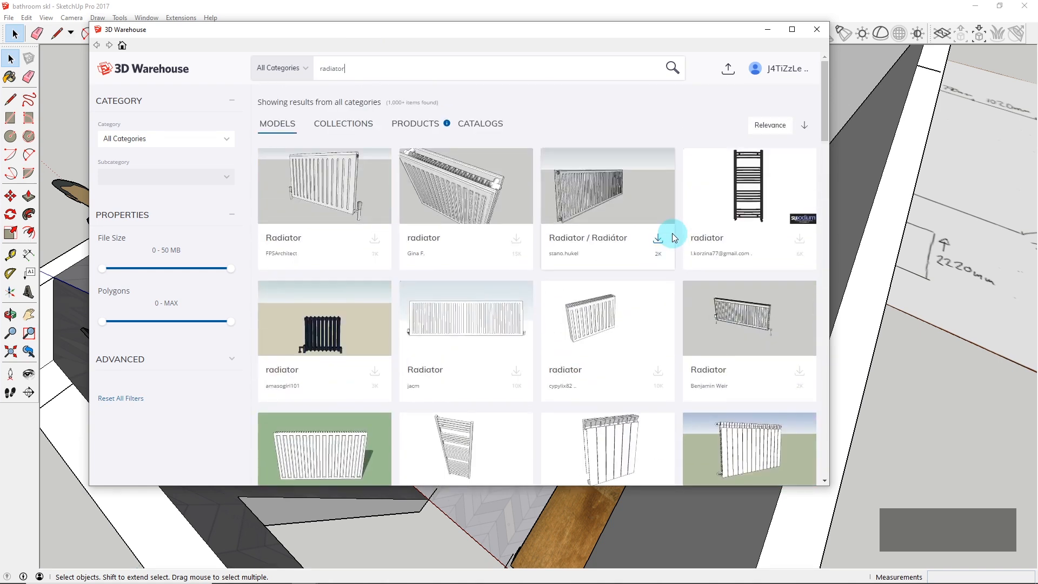
pyautogui.scroll(-7, 735, 225)
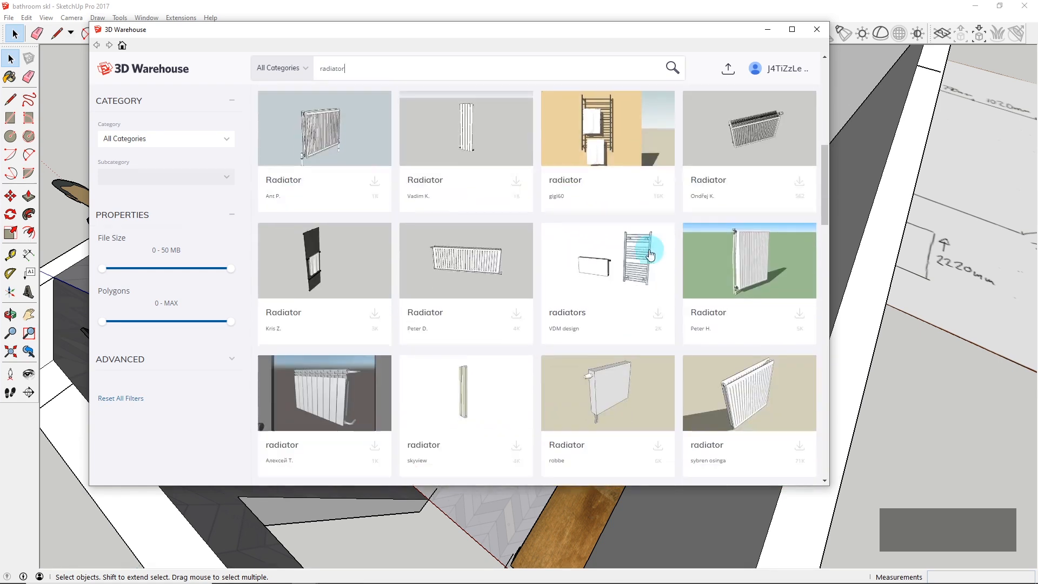
pyautogui.scroll(-6, 679, 320)
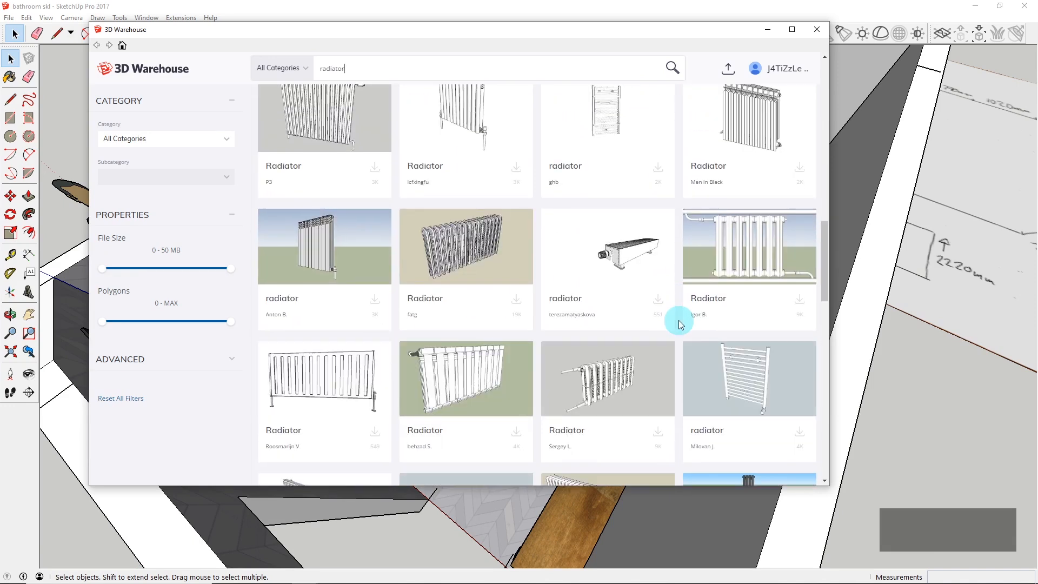
pyautogui.scroll(-10, 681, 316)
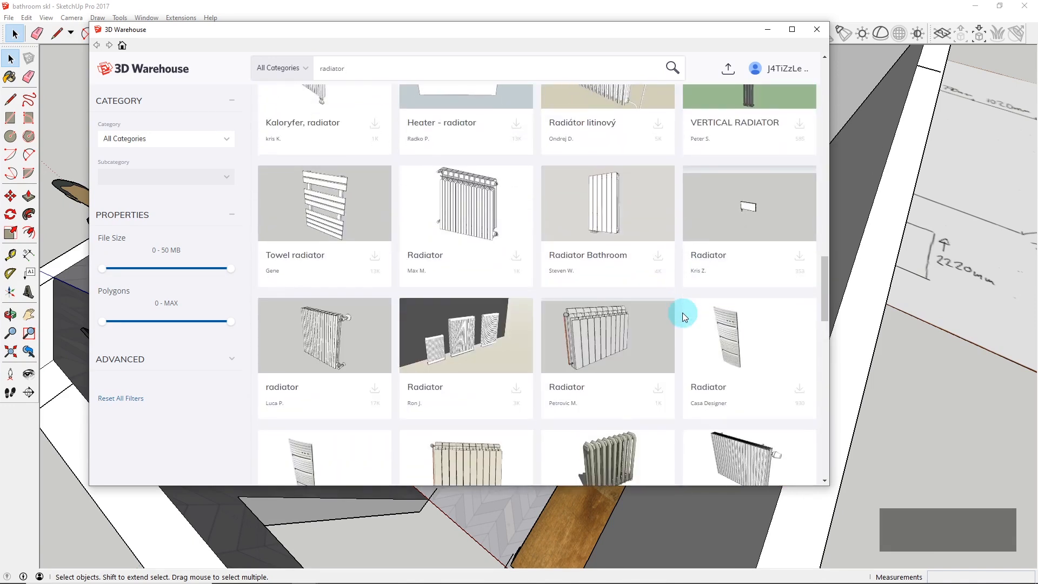
pyautogui.scroll(-8, 682, 312)
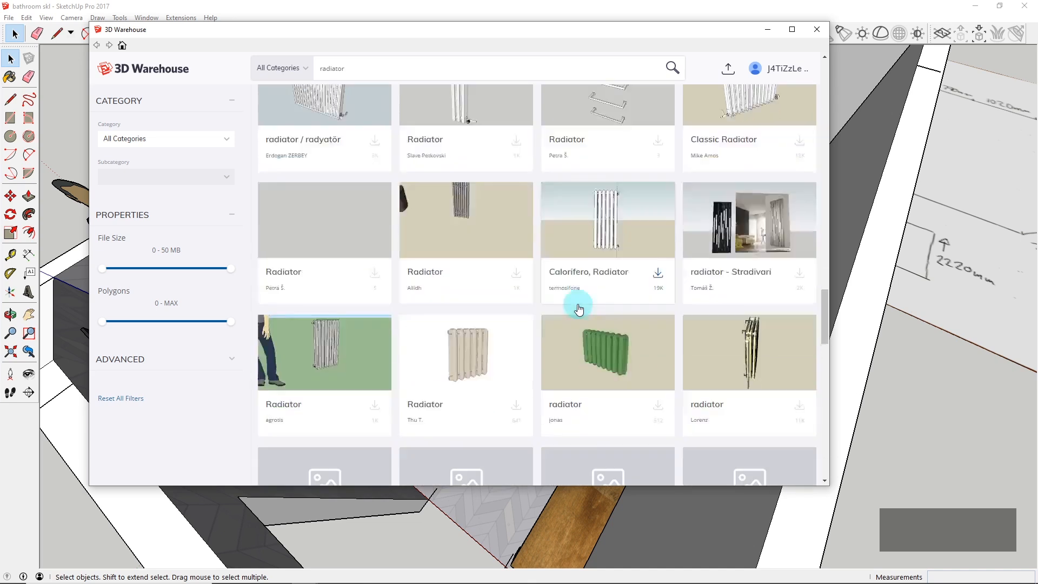
pyautogui.scroll(-4, 664, 286)
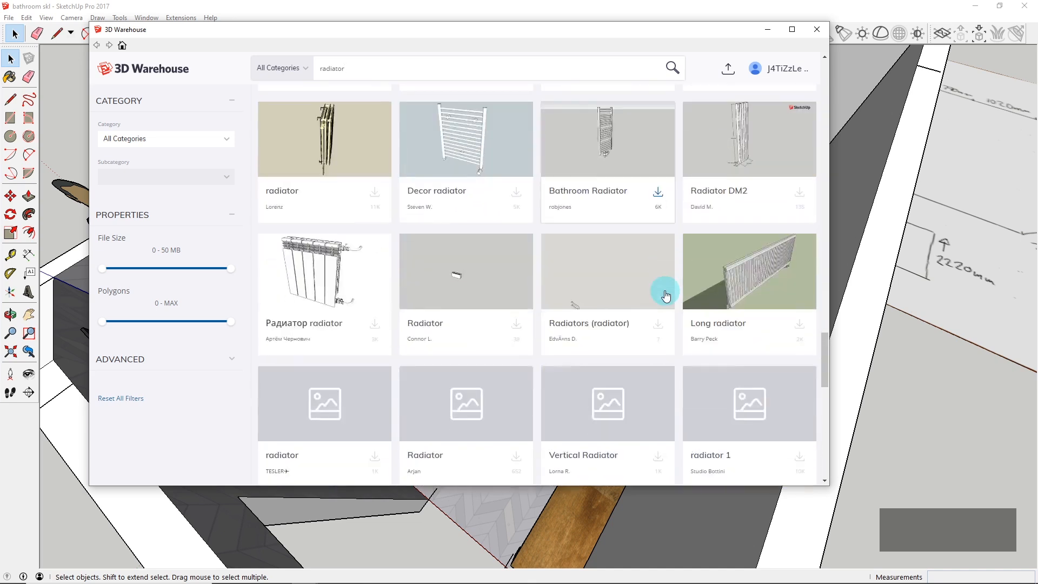
pyautogui.scroll(-4, 656, 335)
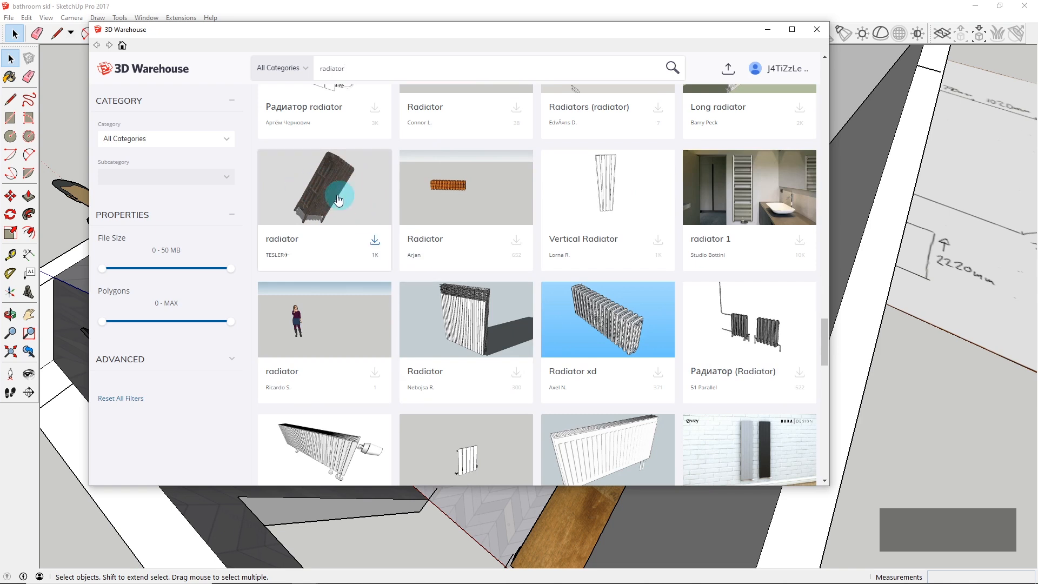
pyautogui.scroll(-4, 616, 227)
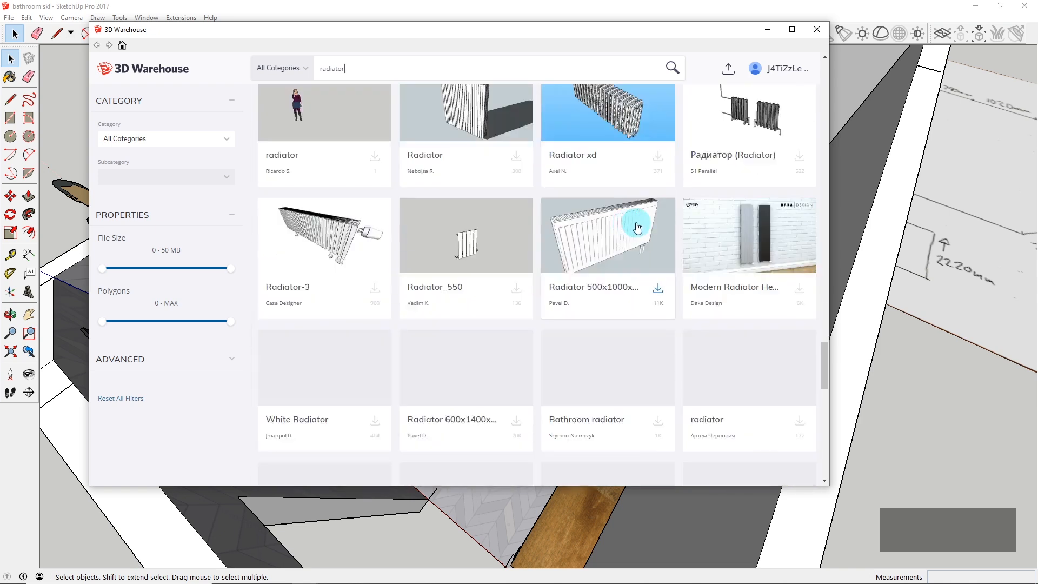
pyautogui.scroll(-4, 651, 256)
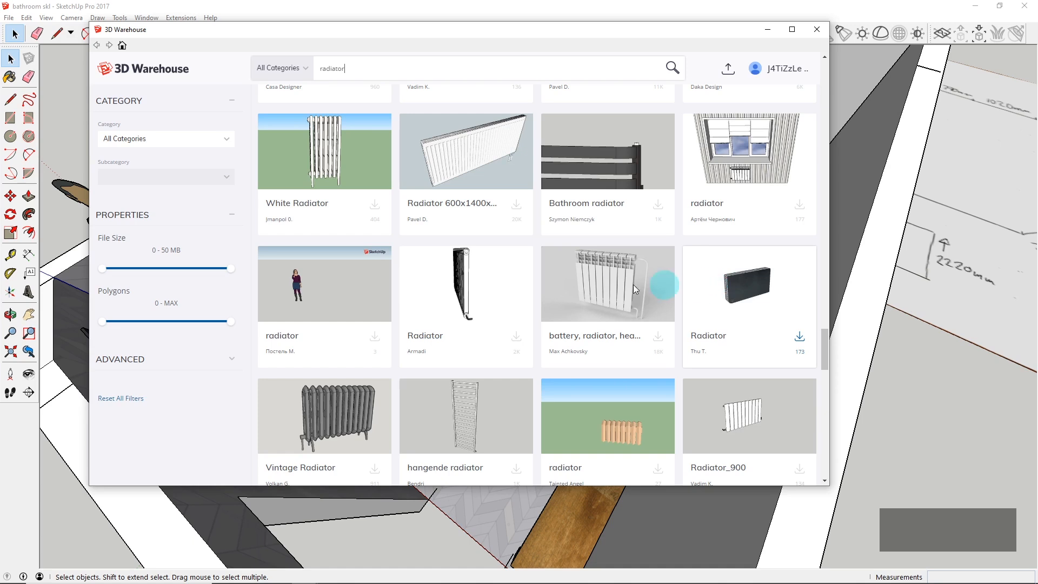
pyautogui.scroll(-1, 630, 238)
pyautogui.scroll(-3, 594, 243)
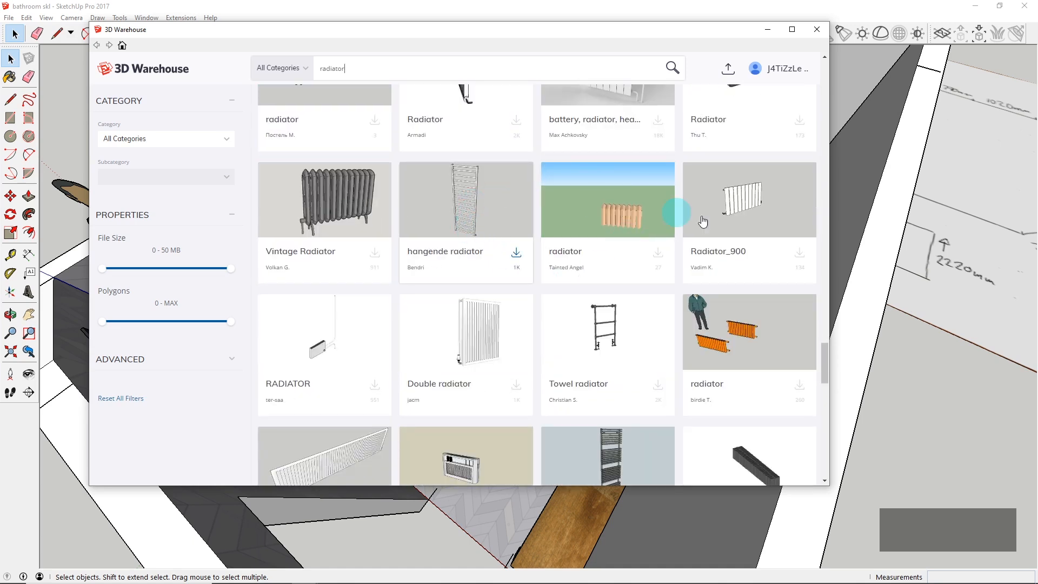
pyautogui.scroll(-4, 703, 222)
pyautogui.moveTo(823, 361); pyautogui.dragTo(813, 76)
pyautogui.moveTo(791, 70)
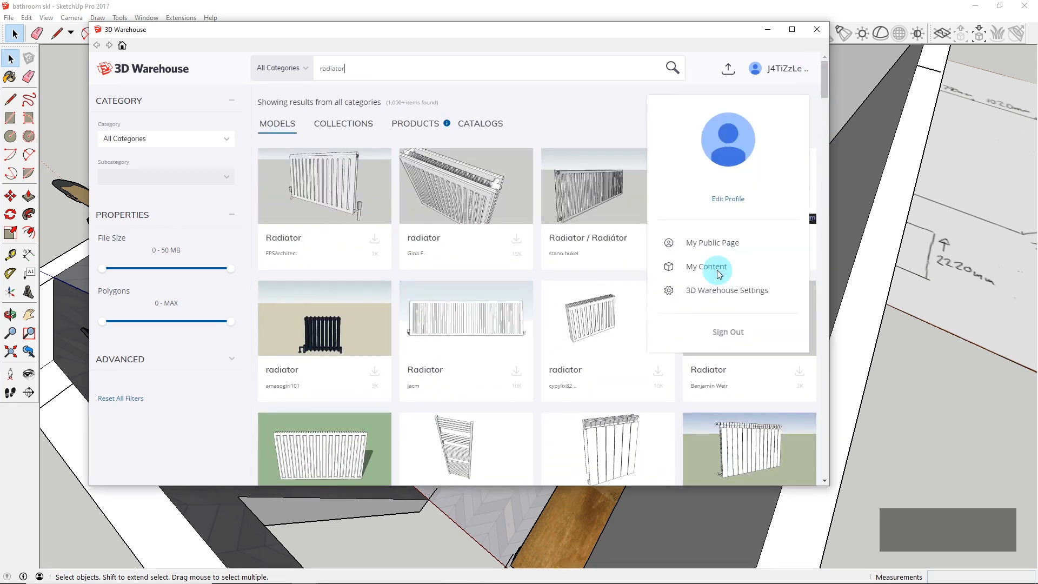
# Step: Load the ladder radiator with hanging towels and tan wall panel directly into the model and place it beside the vanity
pyautogui.scroll(-2, 484, 347)
pyautogui.scroll(2, 421, 251)
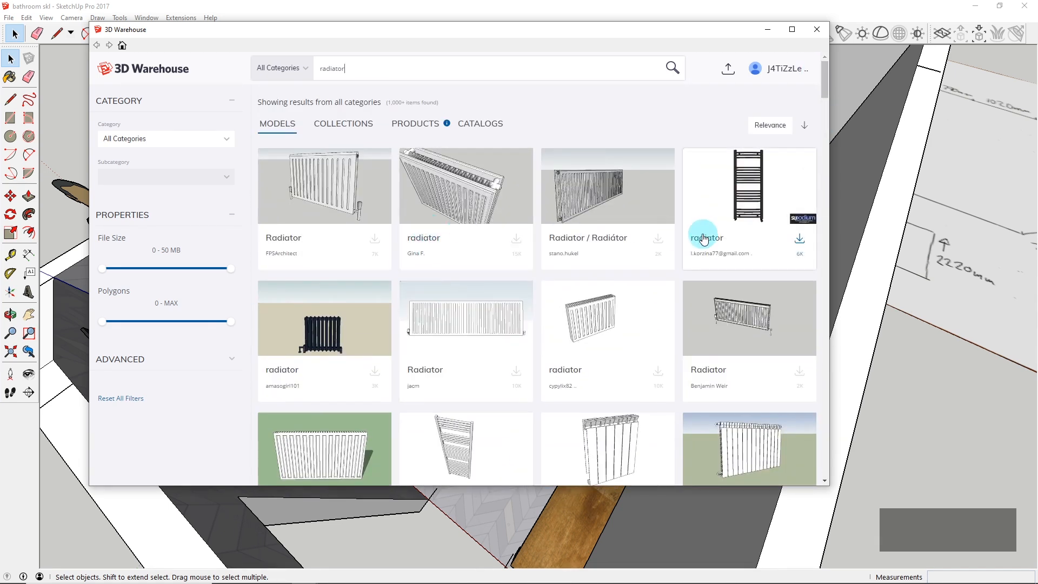
pyautogui.scroll(-6, 708, 235)
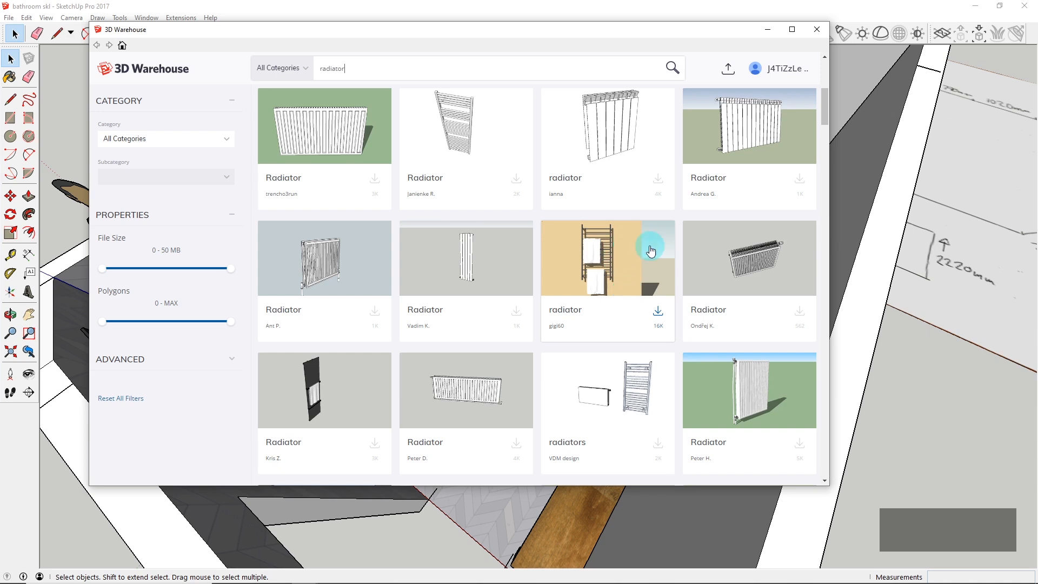
pyautogui.click(659, 313)
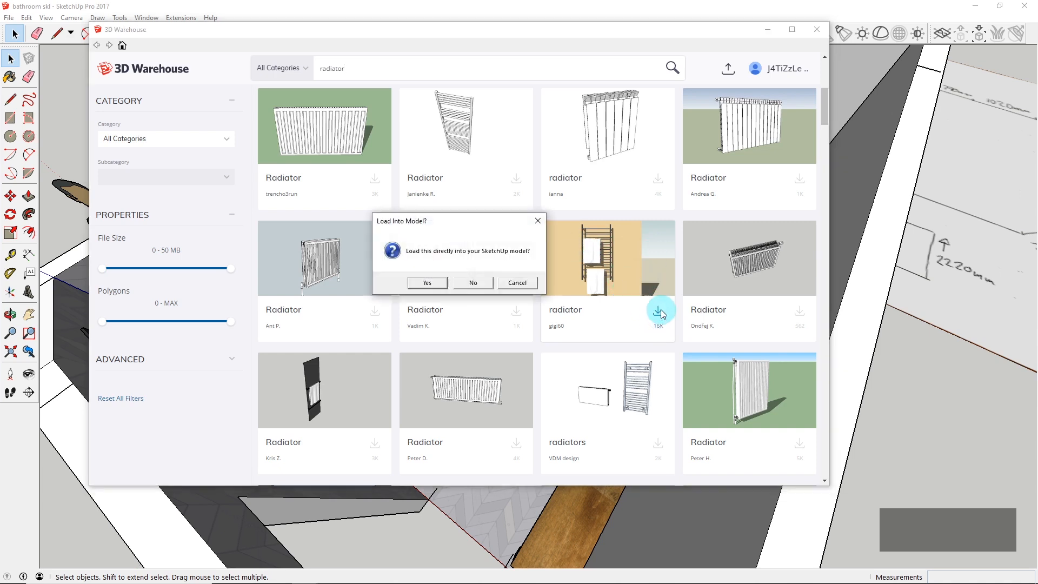
pyautogui.click(422, 282)
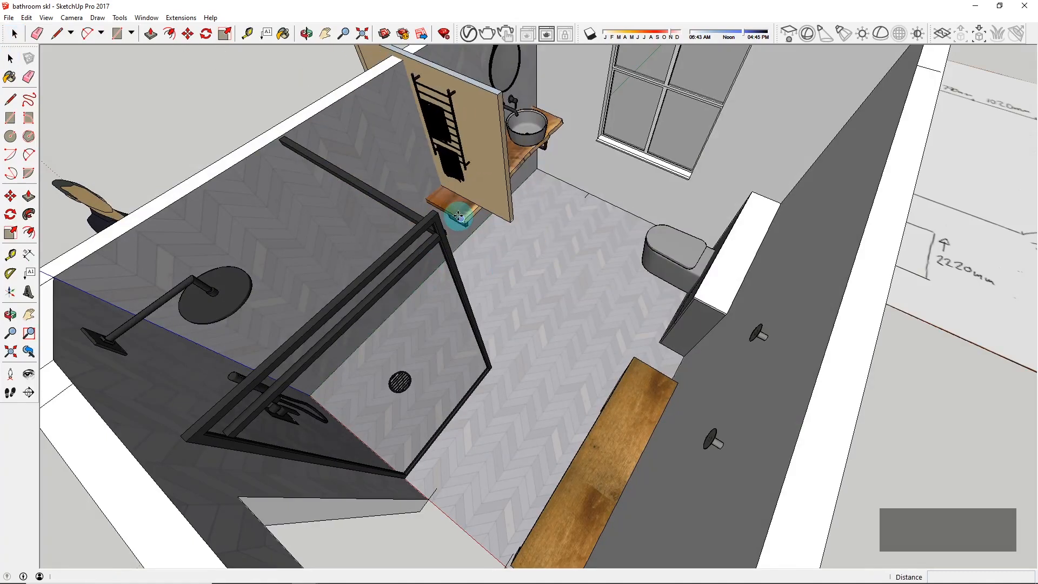
pyautogui.click(459, 216)
# Step: Open the imported radiator component, delete the tan wall panel behind the towel rail, and close the component
pyautogui.scroll(3, 349, 208)
pyautogui.moveTo(349, 208); pyautogui.dragTo(650, 138, button='middle')
pyautogui.scroll(2, 654, 204)
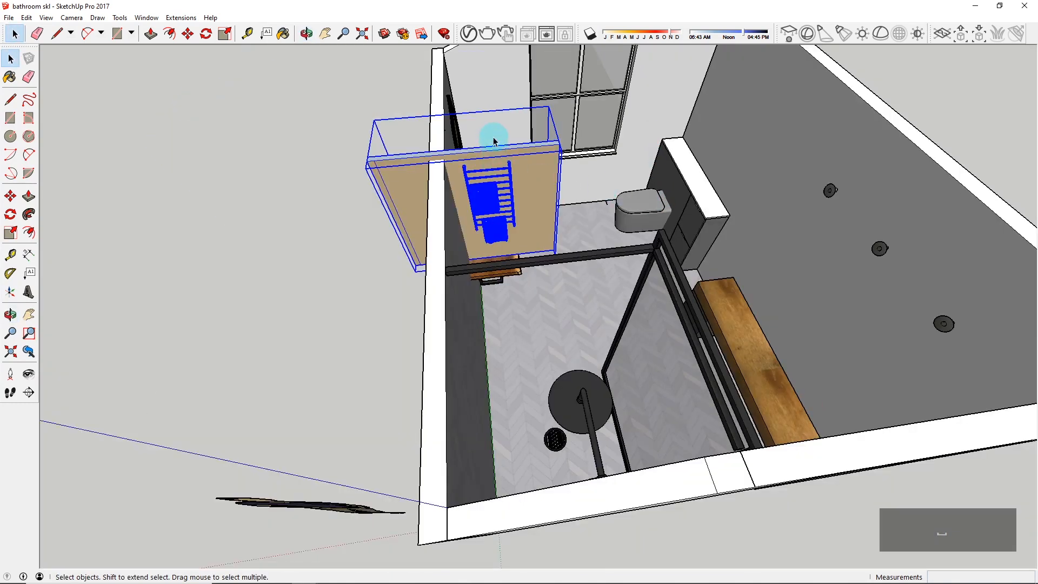
pyautogui.scroll(2, 493, 142)
pyautogui.doubleClick(570, 167)
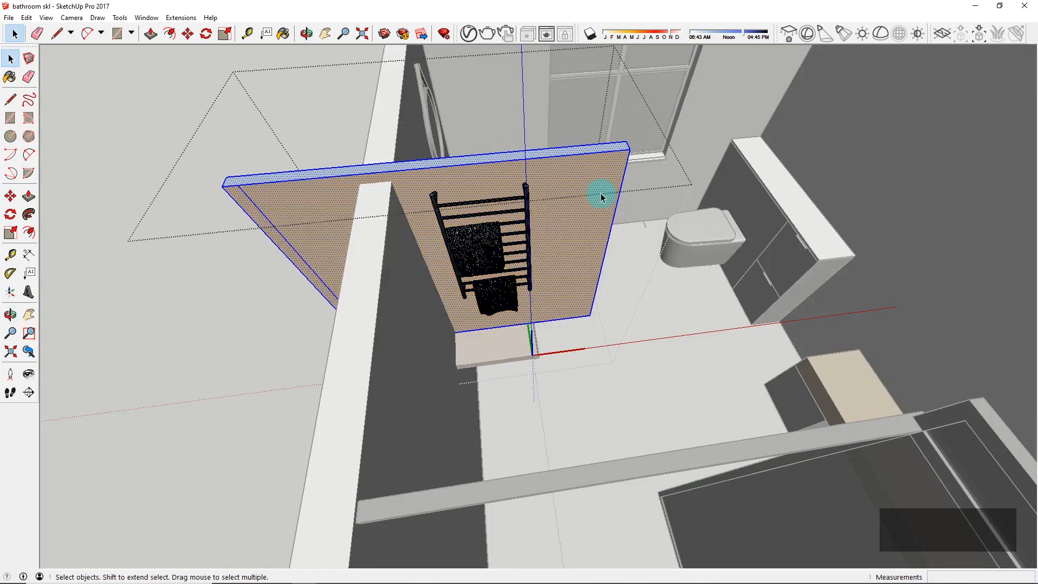
pyautogui.press('Delete')
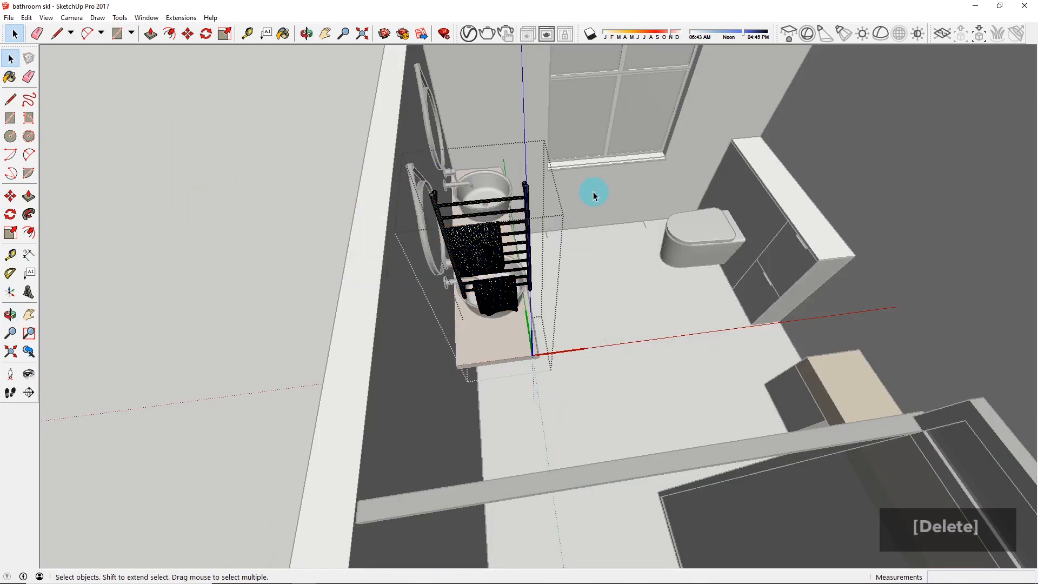
pyautogui.click(594, 195)
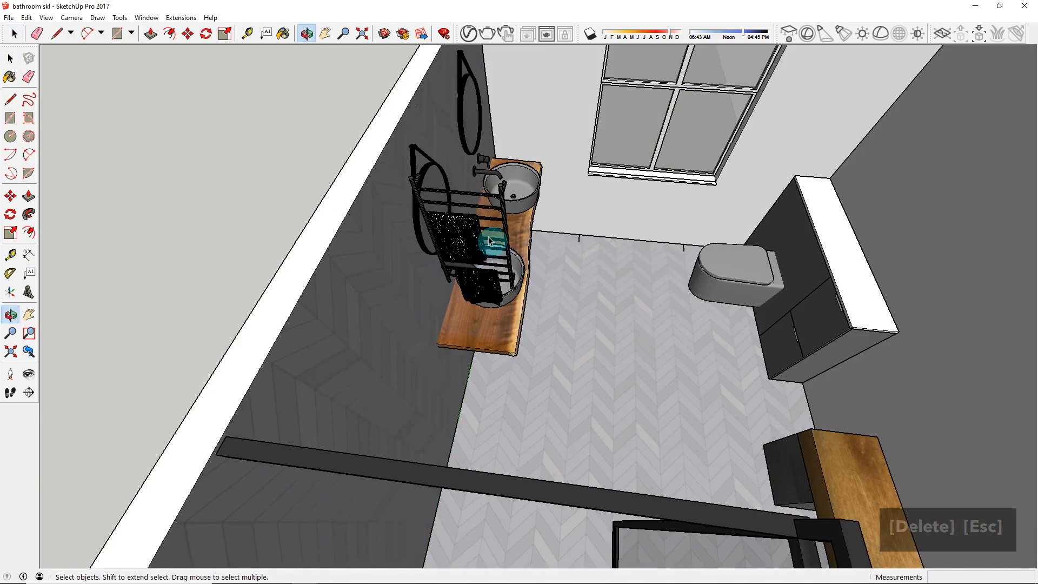
# Step: Rotate the towel radiator 90 degrees about the vertical axis so it runs parallel to the vanity wall
pyautogui.scroll(3, 462, 216)
pyautogui.click(459, 254)
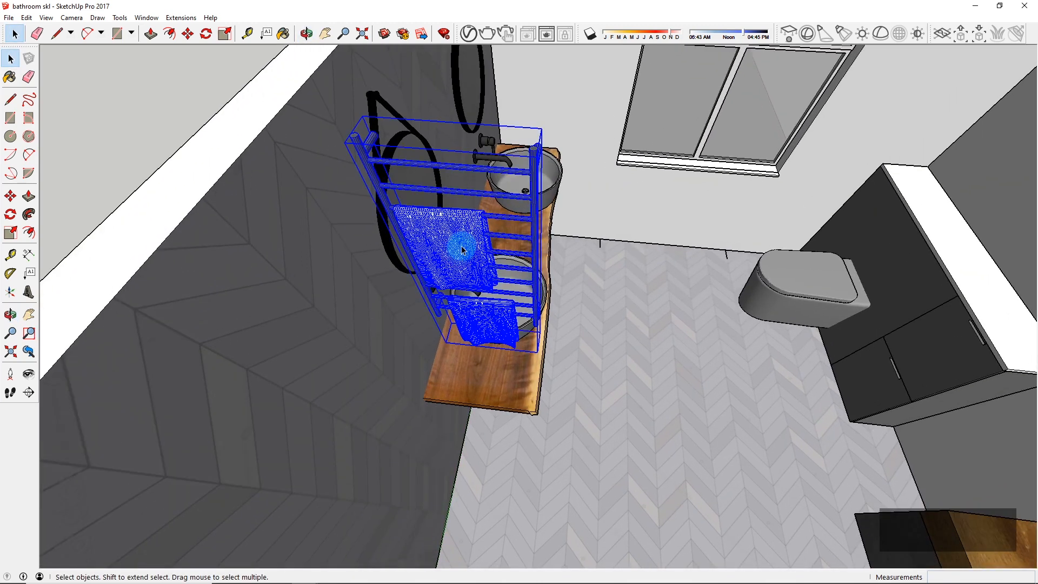
pyautogui.scroll(1, 462, 250)
pyautogui.press('m')
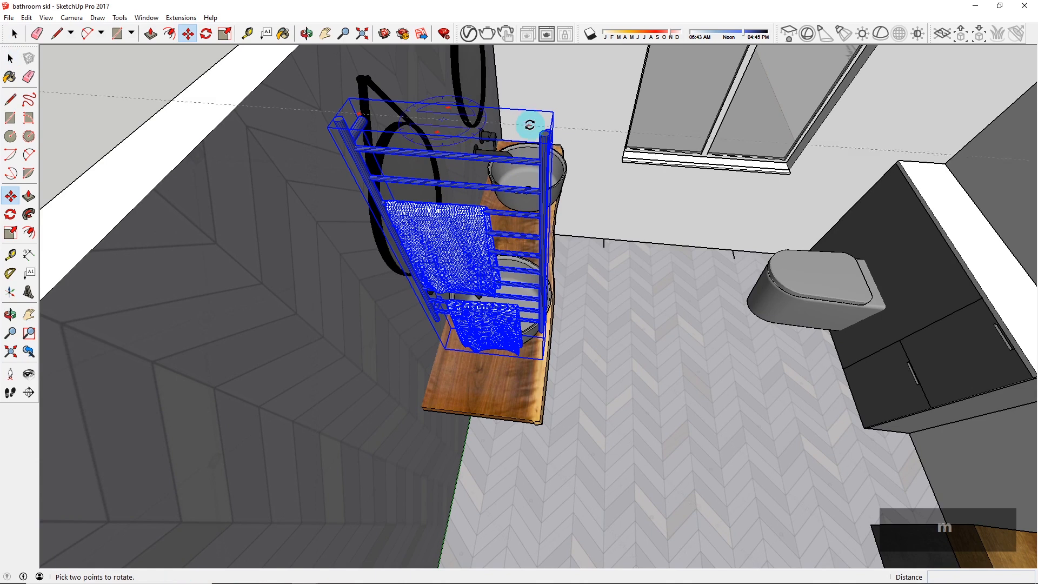
pyautogui.click(530, 125)
pyautogui.click(456, 90)
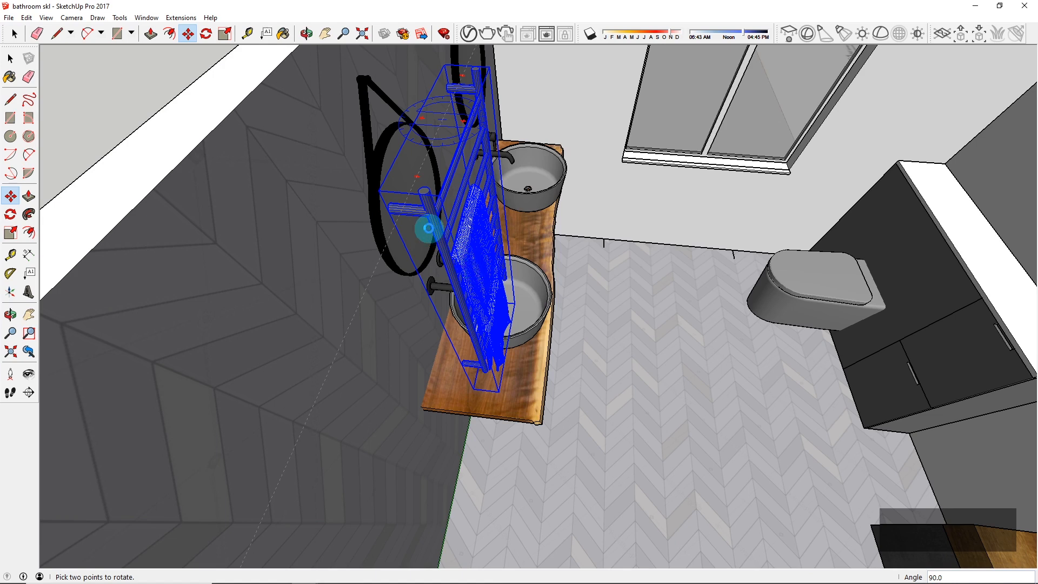
# Step: Move the towel radiator by its back corner onto the tiled wall between the vanity and the shower
pyautogui.press('m')
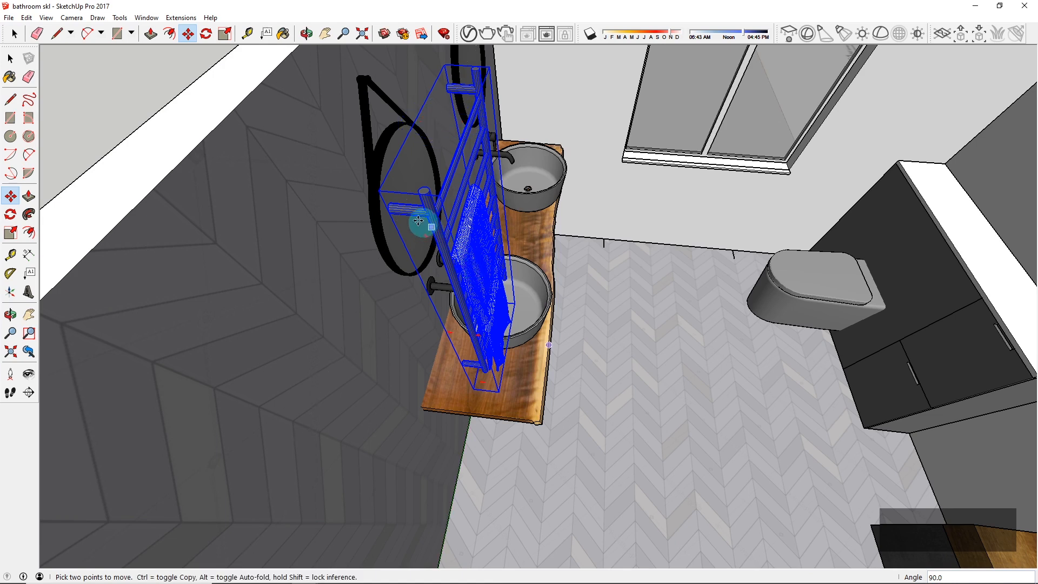
pyautogui.click(388, 205)
pyautogui.scroll(-3, 389, 206)
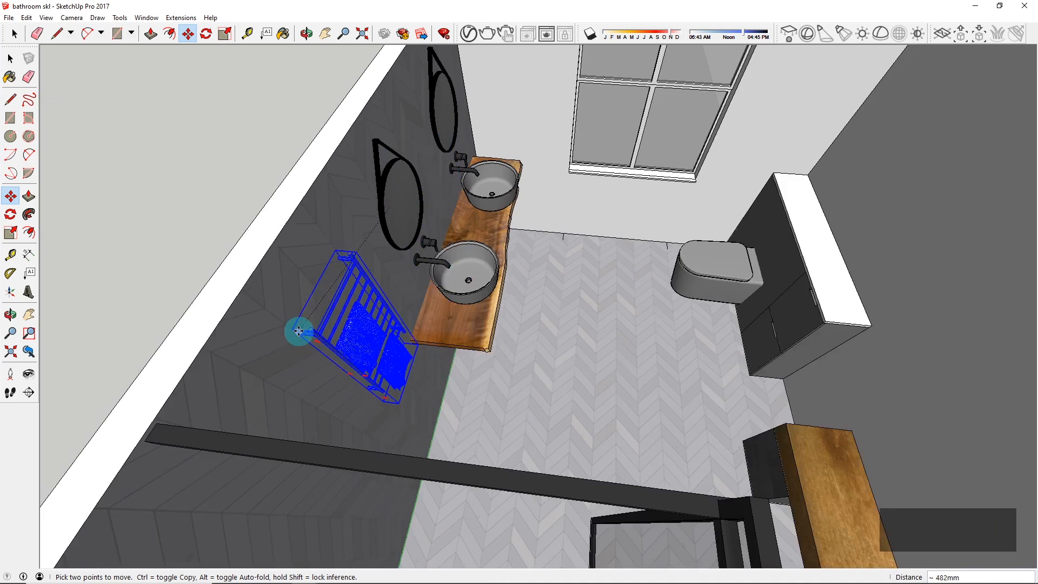
pyautogui.click(298, 331)
# Step: Scale the towel radiator up uniformly on the tiled wall by a factor of 1.26
pyautogui.moveTo(521, 297); pyautogui.dragTo(336, 220, button='middle')
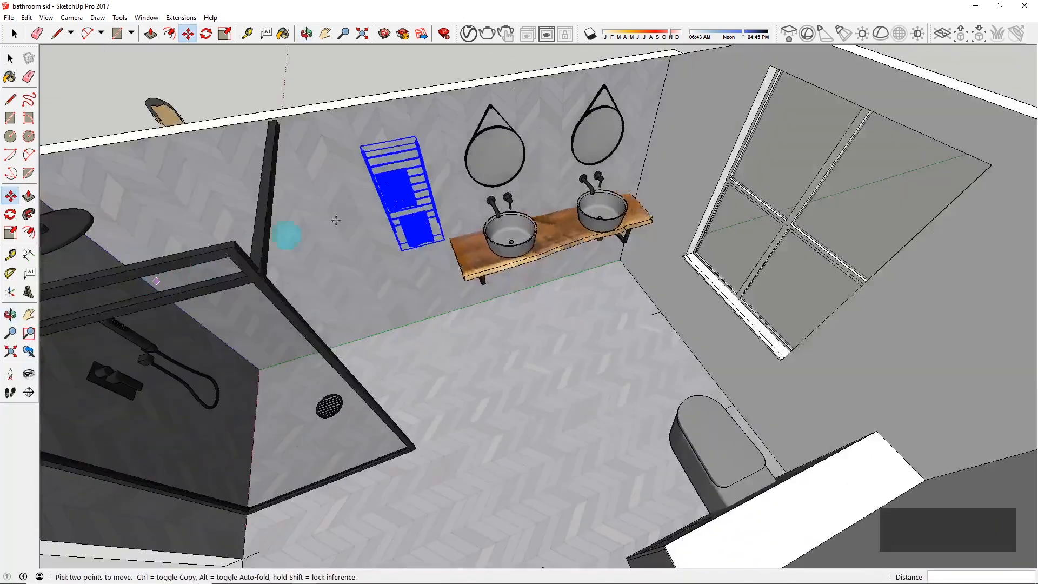
pyautogui.scroll(5, 421, 186)
pyautogui.scroll(3, 321, 219)
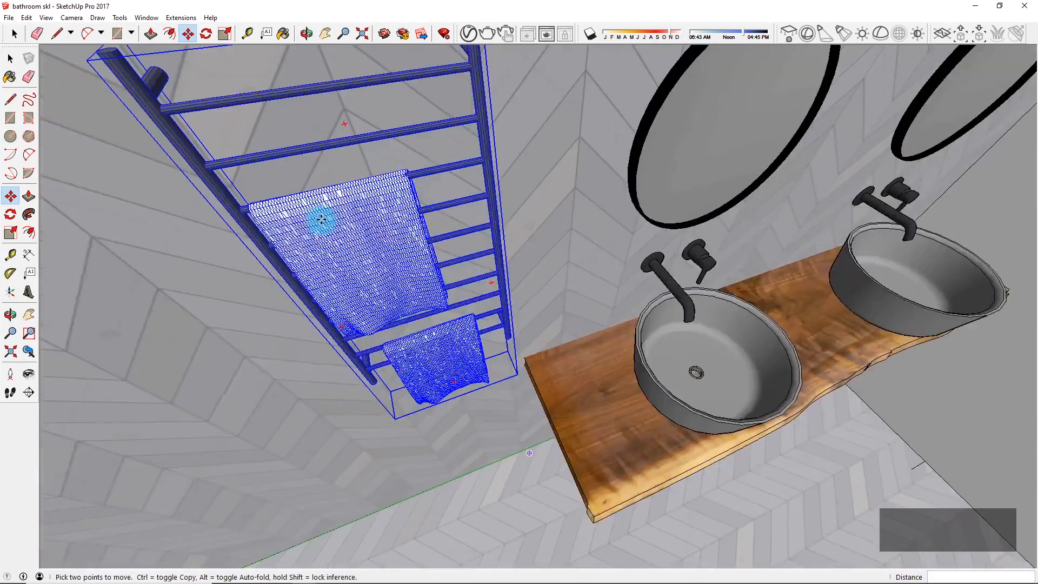
pyautogui.moveTo(373, 244); pyautogui.dragTo(388, 229, button='middle')
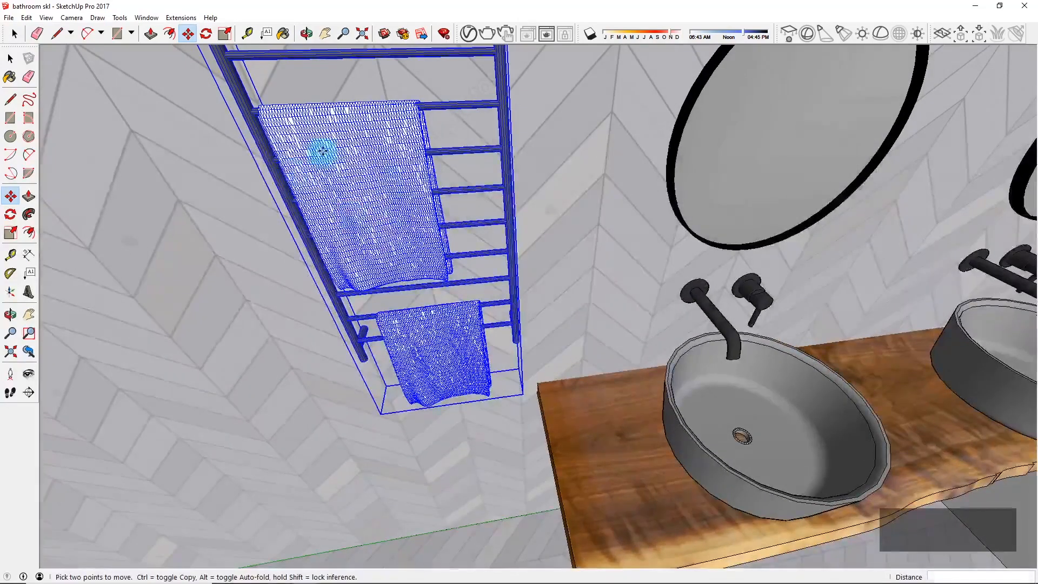
pyautogui.scroll(-2, 324, 154)
pyautogui.scroll(-3, 527, 289)
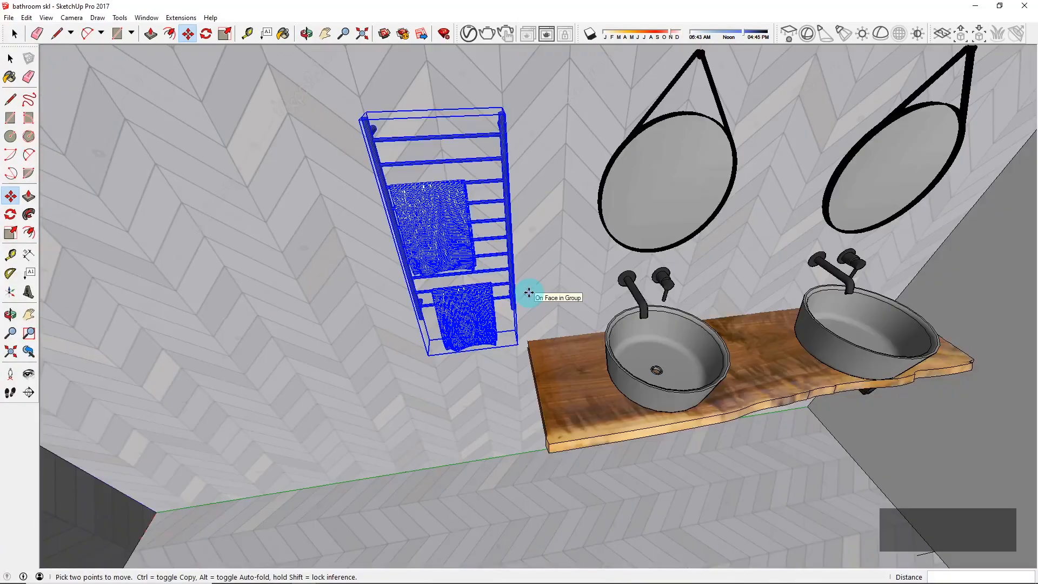
pyautogui.scroll(-2, 528, 292)
pyautogui.press('s')
pyautogui.moveTo(421, 184); pyautogui.dragTo(363, 123)
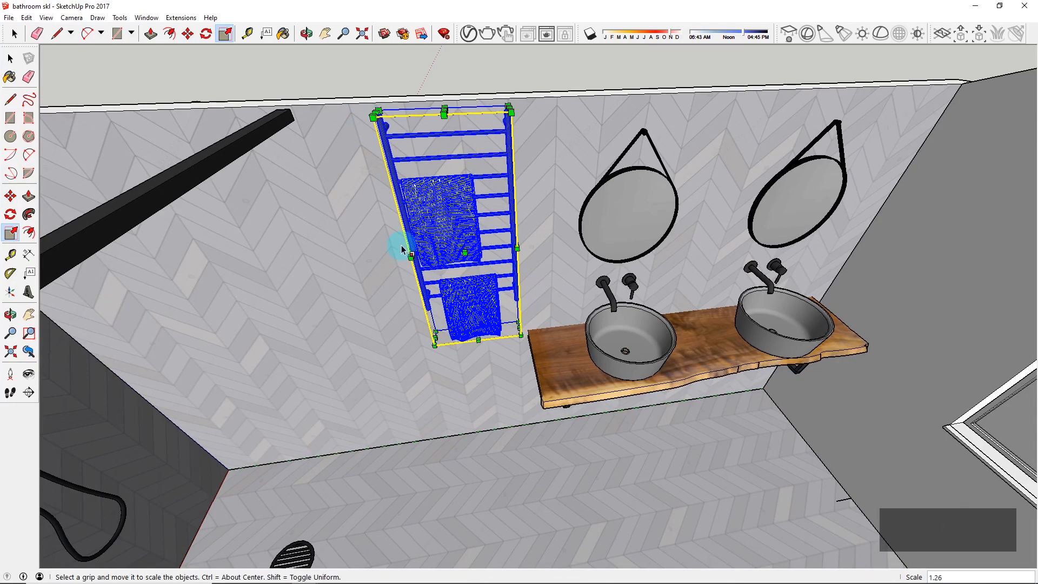
# Step: Lower the towel radiator vertically and slide it along the wall away from the vanity
pyautogui.press('m')
pyautogui.click(460, 207)
pyautogui.press('Up')
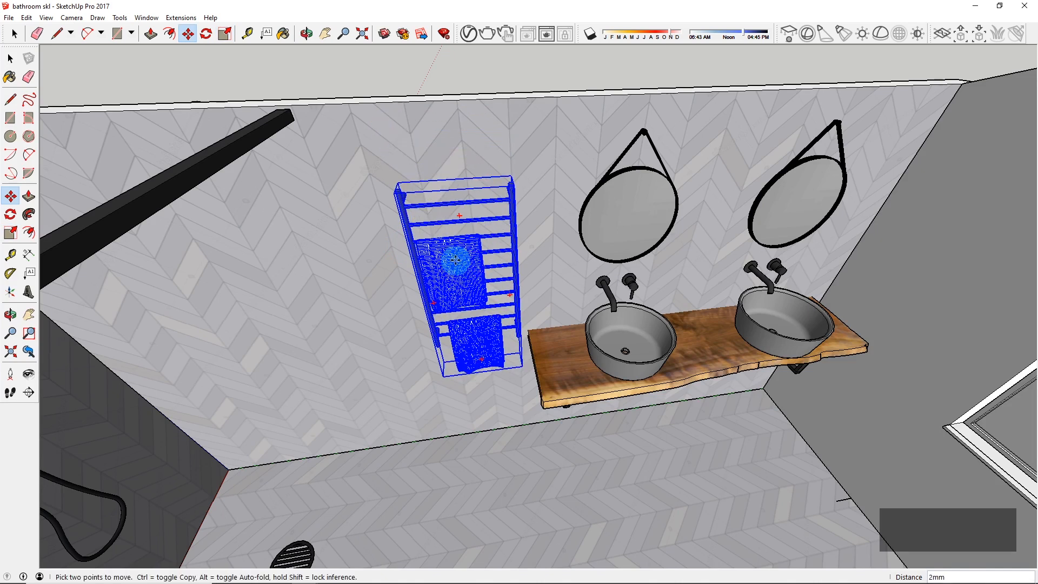
pyautogui.click(468, 264)
pyautogui.click(438, 267)
pyautogui.press('space')
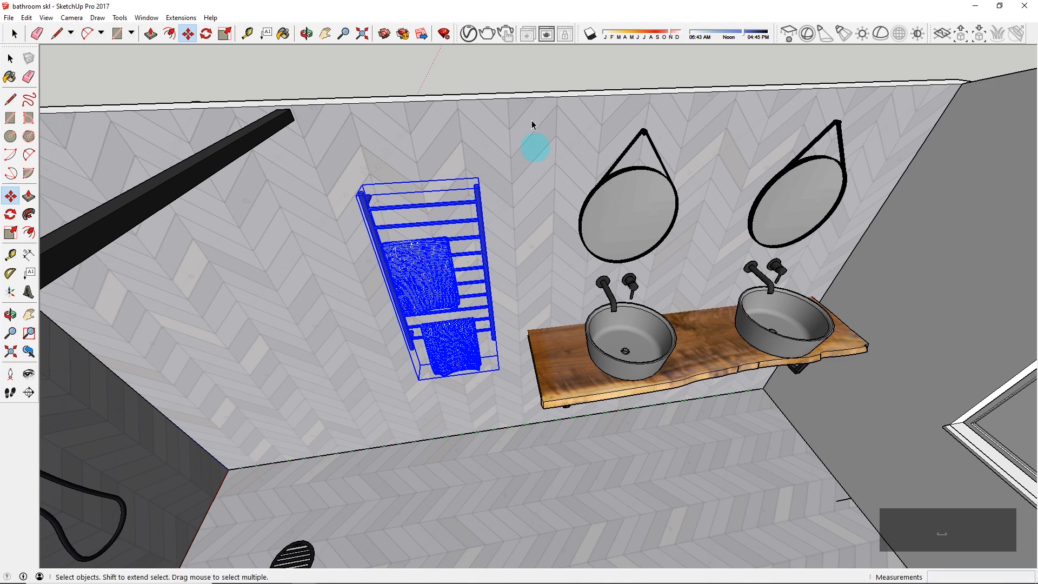
# Step: Enlarge the towel radiator once more from its upper corner nearest the vanity
pyautogui.click(498, 97)
pyautogui.moveTo(504, 220); pyautogui.dragTo(469, 221, button='middle')
pyautogui.click(448, 243)
pyautogui.press('s')
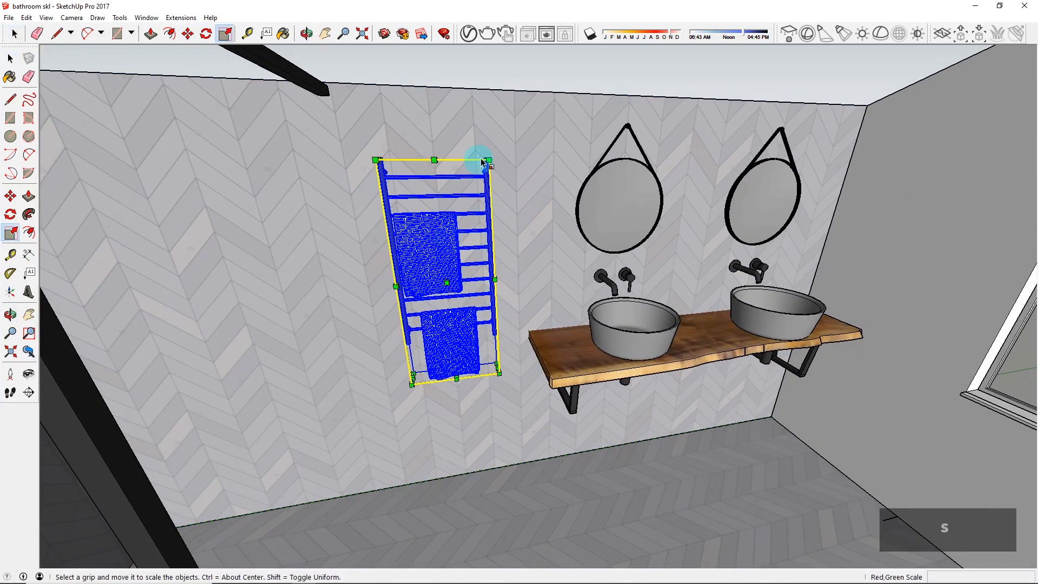
pyautogui.moveTo(488, 157); pyautogui.dragTo(498, 129)
pyautogui.press('space')
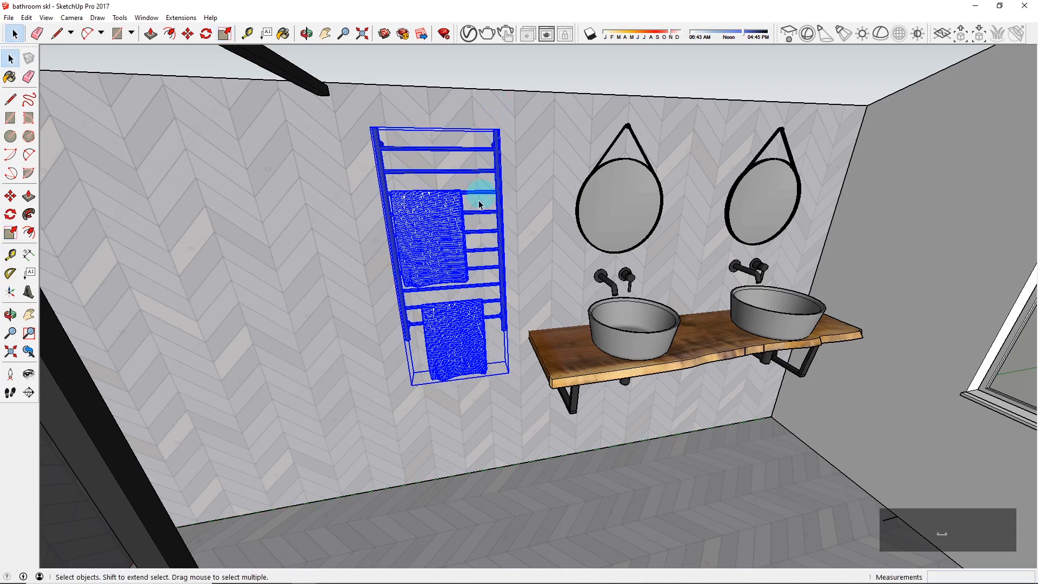
# Step: Move the enlarged radiator down on the wall and shift it slightly farther from the vanity
pyautogui.press('m')
pyautogui.click(441, 207)
pyautogui.press('Up')
pyautogui.click(440, 229)
pyautogui.click(425, 246)
pyautogui.press('space')
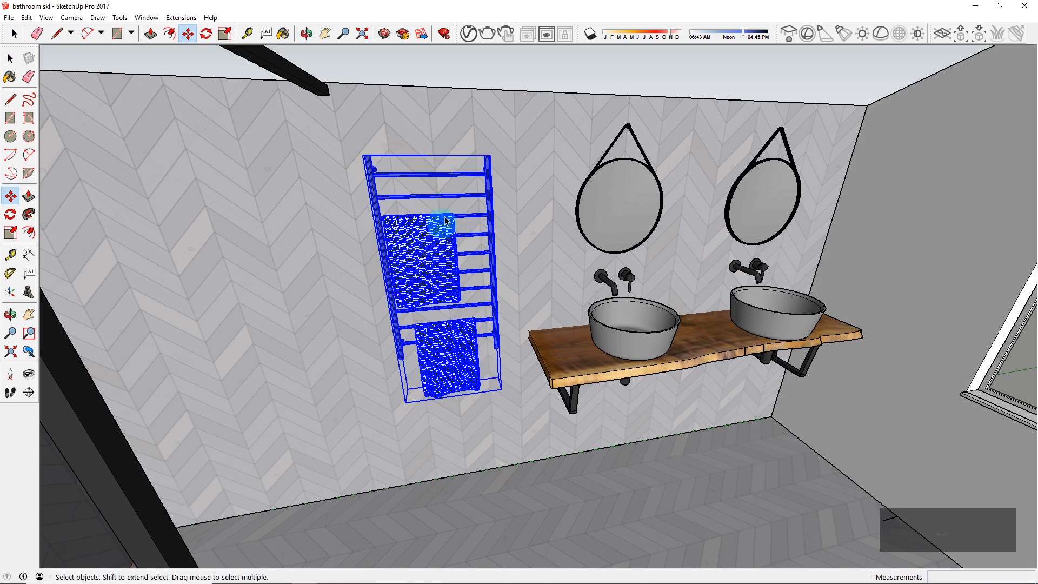
# Step: Open the radiator's nested components, soften the large towel's edges to about 65 degrees with smooth normals, and close the component
pyautogui.doubleClick(431, 260)
pyautogui.moveTo(430, 260); pyautogui.dragTo(399, 290, button='middle')
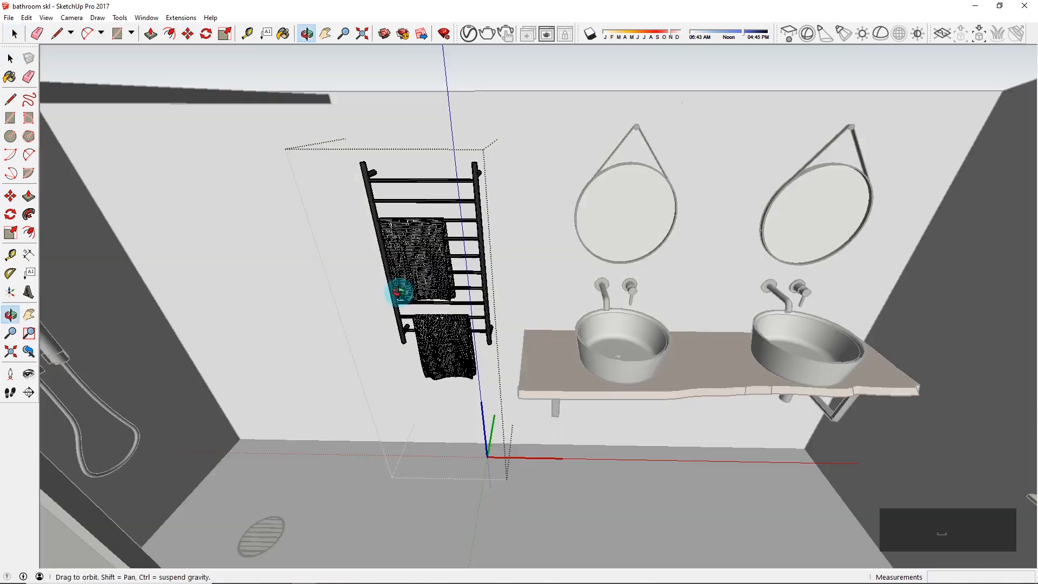
pyautogui.scroll(3, 411, 270)
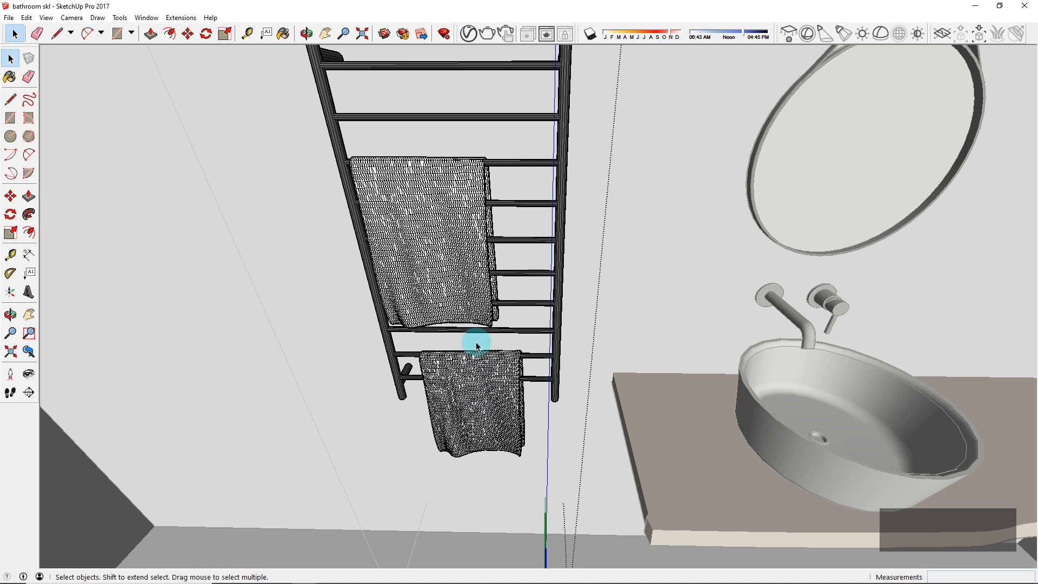
pyautogui.click(435, 236)
pyautogui.doubleClick(435, 237)
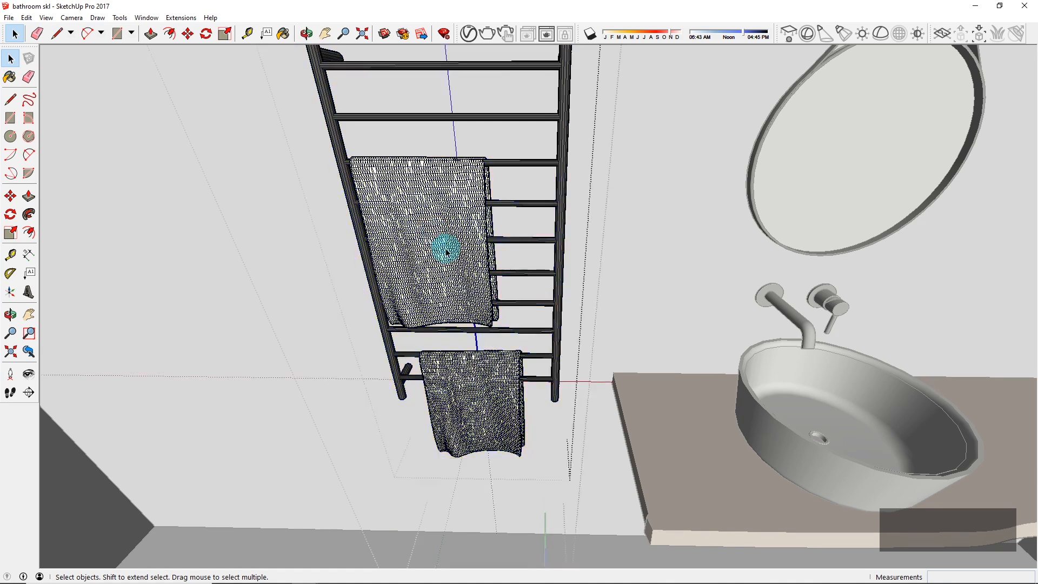
pyautogui.click(446, 252)
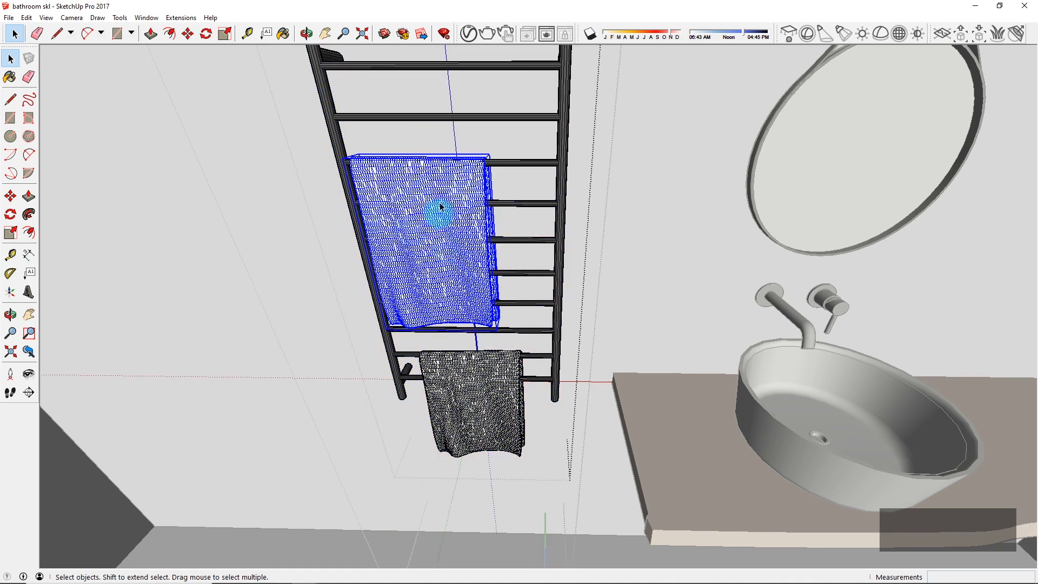
pyautogui.rightClick(433, 219)
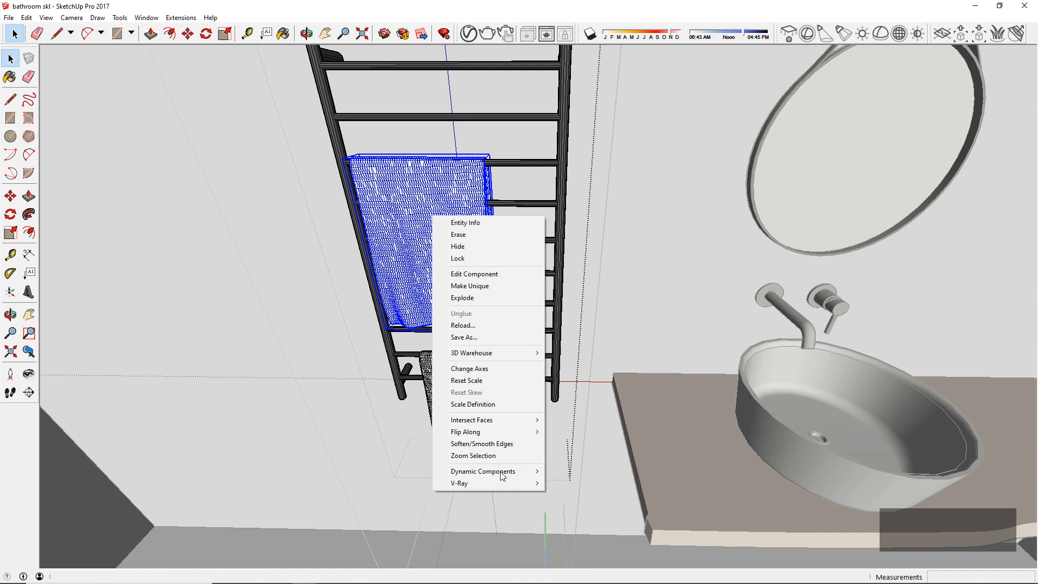
pyautogui.click(503, 444)
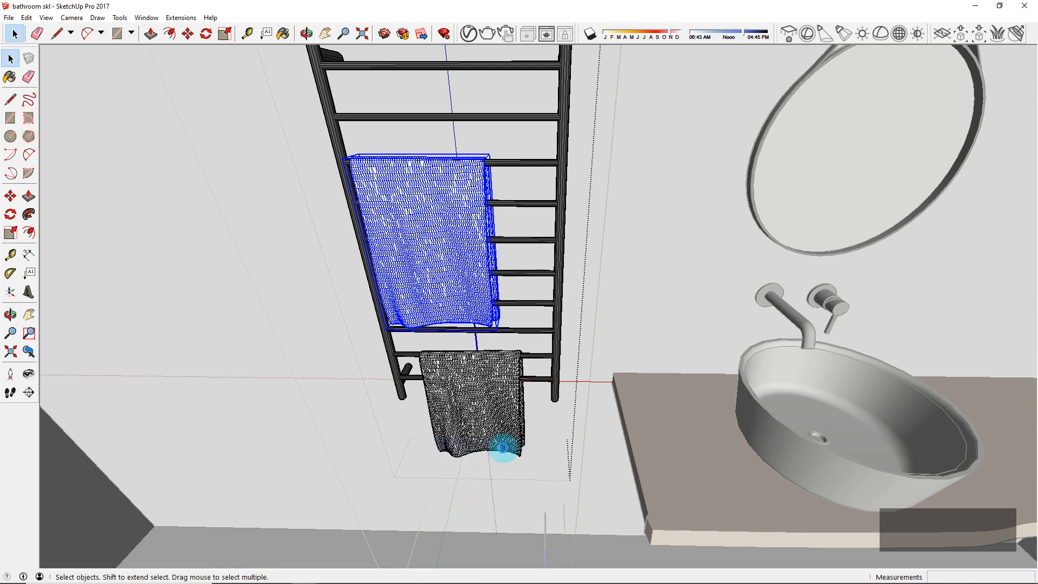
pyautogui.click(683, 339)
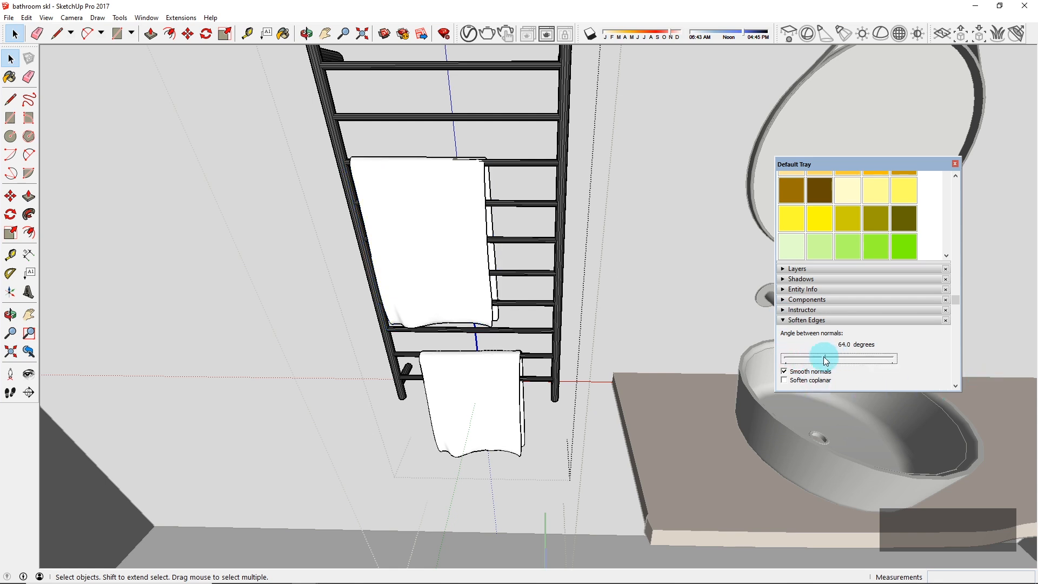
pyautogui.moveTo(823, 357); pyautogui.dragTo(831, 358)
pyautogui.click(954, 165)
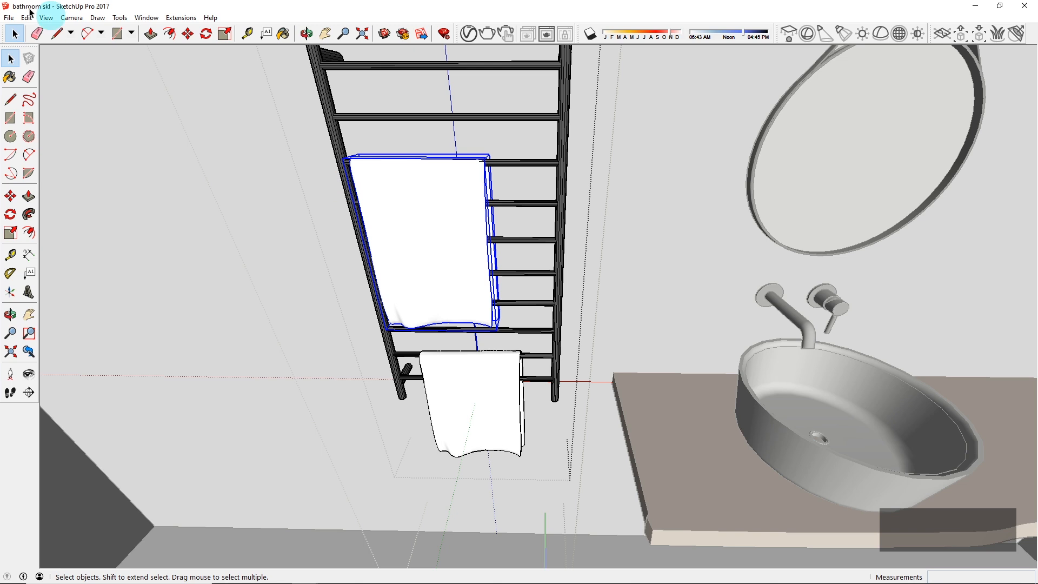
pyautogui.click(263, 204)
# Step: Inspect the whole bathroom from several angles, covering the towel radiator, shower, vanity, window, toilet cabinet, bench and hooks
pyautogui.moveTo(263, 204); pyautogui.dragTo(549, 308, button='middle')
pyautogui.scroll(-8, 537, 262)
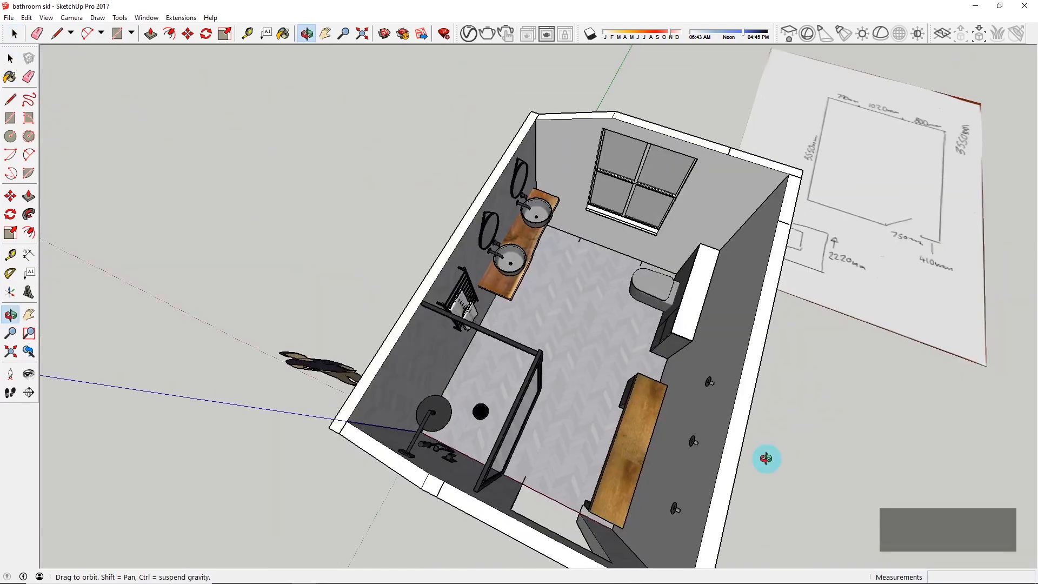
pyautogui.scroll(5, 621, 301)
pyautogui.moveTo(528, 273); pyautogui.dragTo(582, 281, button='middle')
pyautogui.scroll(-3, 480, 250)
pyautogui.moveTo(695, 307); pyautogui.dragTo(604, 116, button='middle')
pyautogui.scroll(4, 583, 148)
pyautogui.scroll(-2, 421, 302)
pyautogui.moveTo(412, 327)
pyautogui.mouseDown(button='middle')
pyautogui.moveTo(440, 370)
pyautogui.moveTo(324, 371)
pyautogui.moveTo(284, 352)
pyautogui.moveTo(359, 189)
pyautogui.mouseUp(button='middle')
pyautogui.moveTo(371, 225); pyautogui.dragTo(708, 254, button='middle')
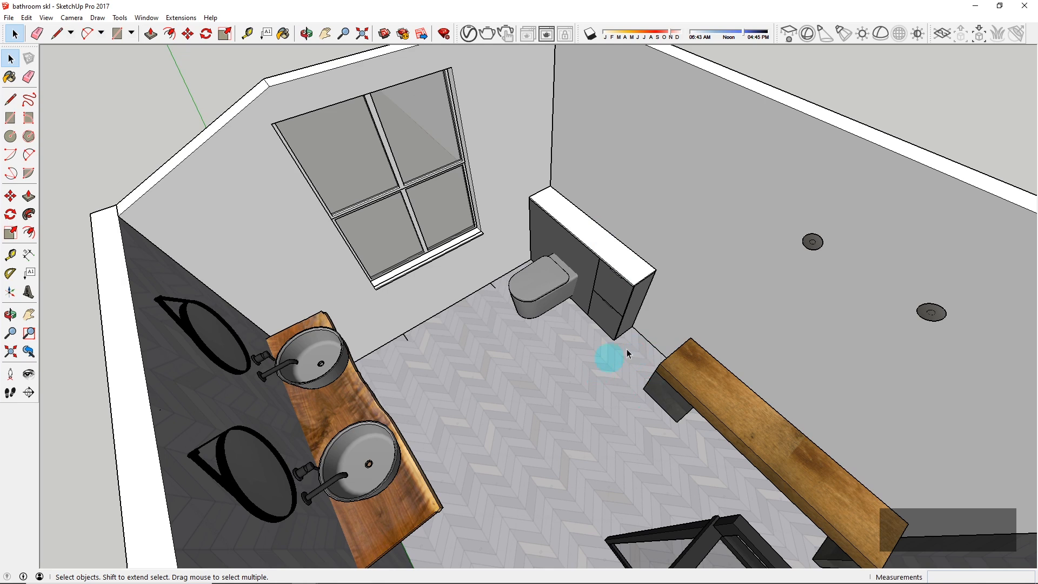
pyautogui.moveTo(648, 338); pyautogui.dragTo(494, 277, button='middle')
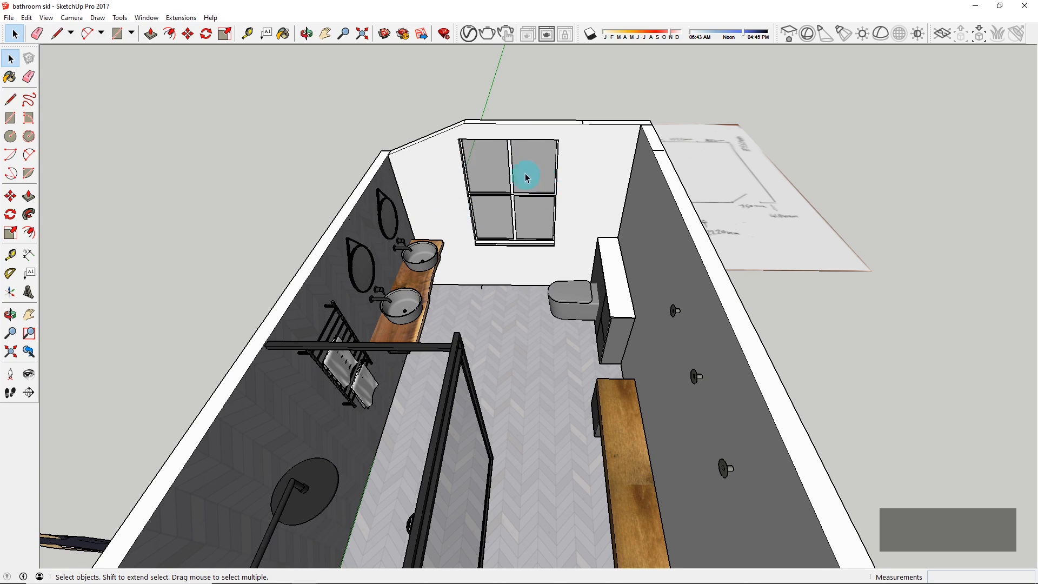
pyautogui.scroll(2, 527, 177)
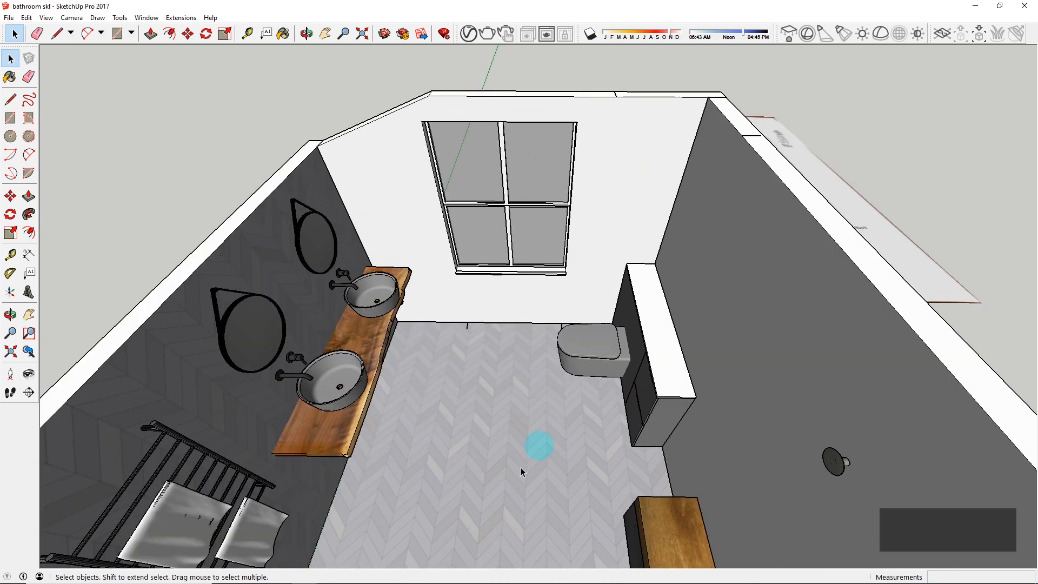
pyautogui.scroll(-5, 643, 328)
pyautogui.moveTo(643, 329); pyautogui.dragTo(331, 363, button='middle')
pyautogui.scroll(4, 479, 310)
pyautogui.scroll(-3, 478, 310)
pyautogui.scroll(4, 700, 323)
pyautogui.moveTo(637, 368); pyautogui.dragTo(686, 530, button='middle')
pyautogui.scroll(-4, 633, 331)
pyautogui.moveTo(670, 285); pyautogui.dragTo(741, 153, button='middle')
pyautogui.scroll(4, 648, 294)
pyautogui.scroll(3, 648, 295)
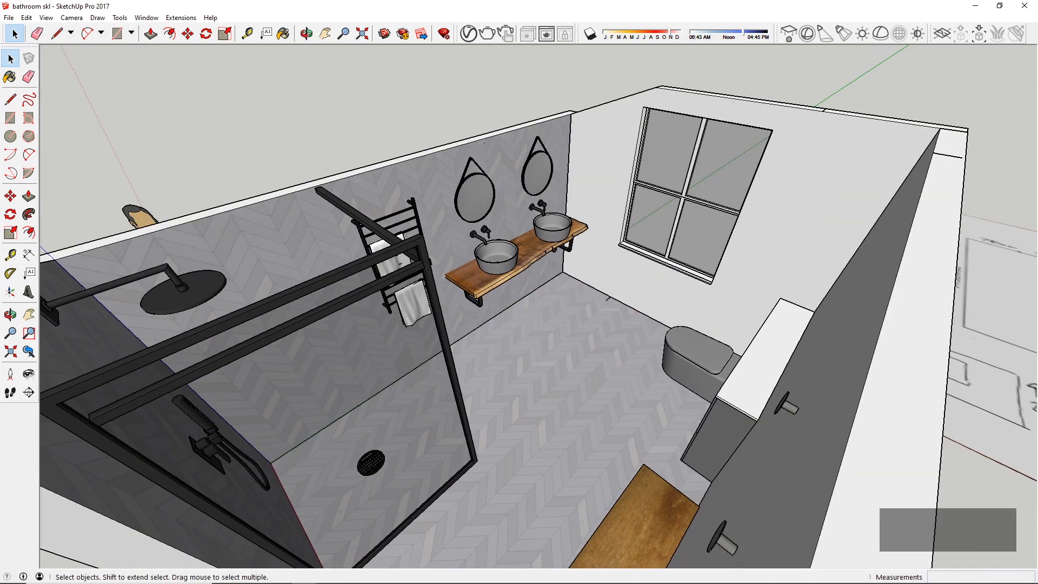
pyautogui.scroll(-4, 591, 243)
pyautogui.moveTo(590, 243); pyautogui.dragTo(454, 232, button='middle')
pyautogui.scroll(4, 454, 231)
# Step: Close the potted plant's nested frond components and examine the entity information of one frond
pyautogui.click(147, 18)
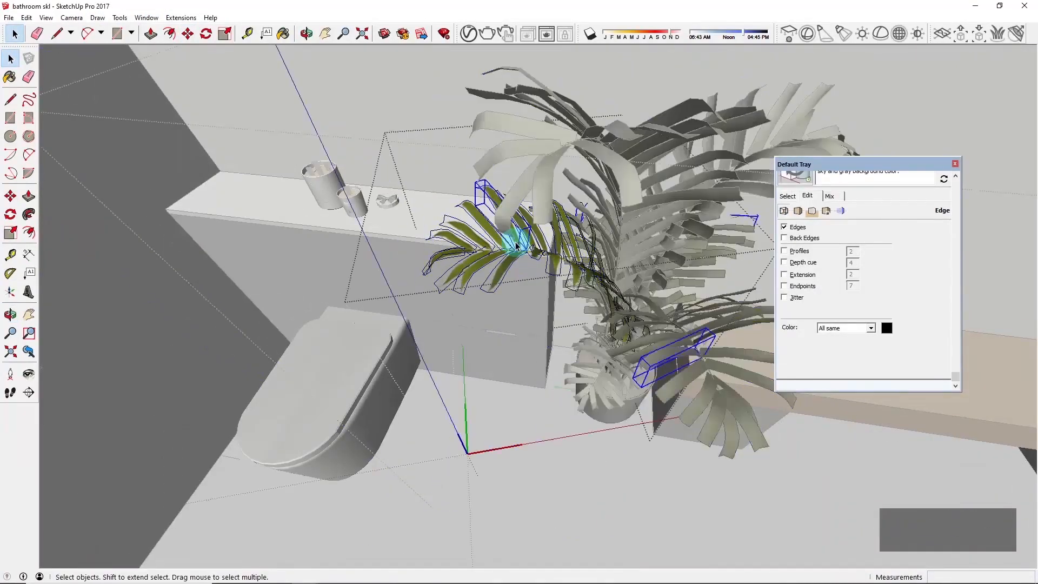
pyautogui.press('Escape')
pyautogui.press('Escape')
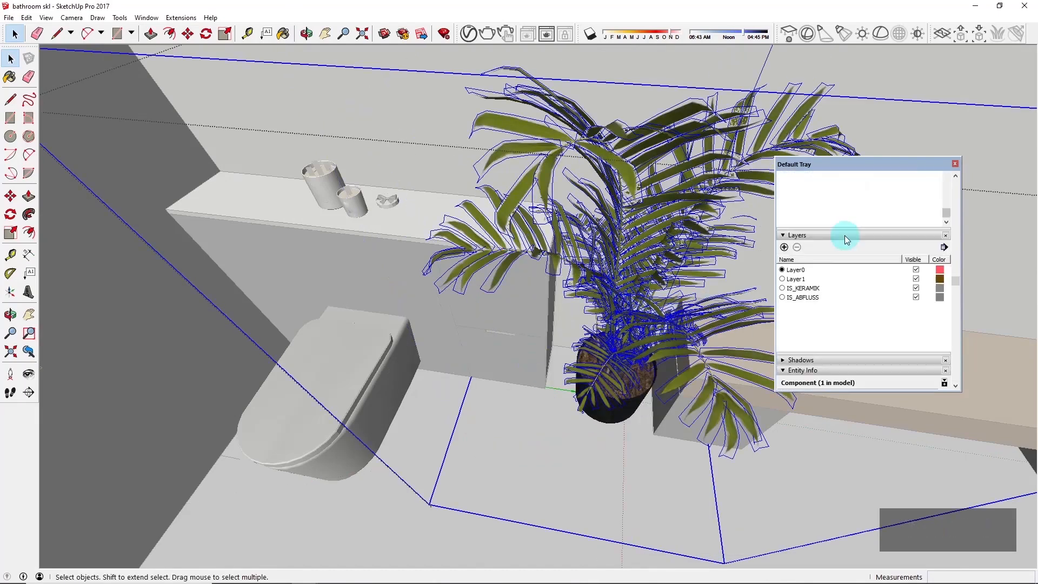
pyautogui.click(846, 236)
pyautogui.click(464, 232)
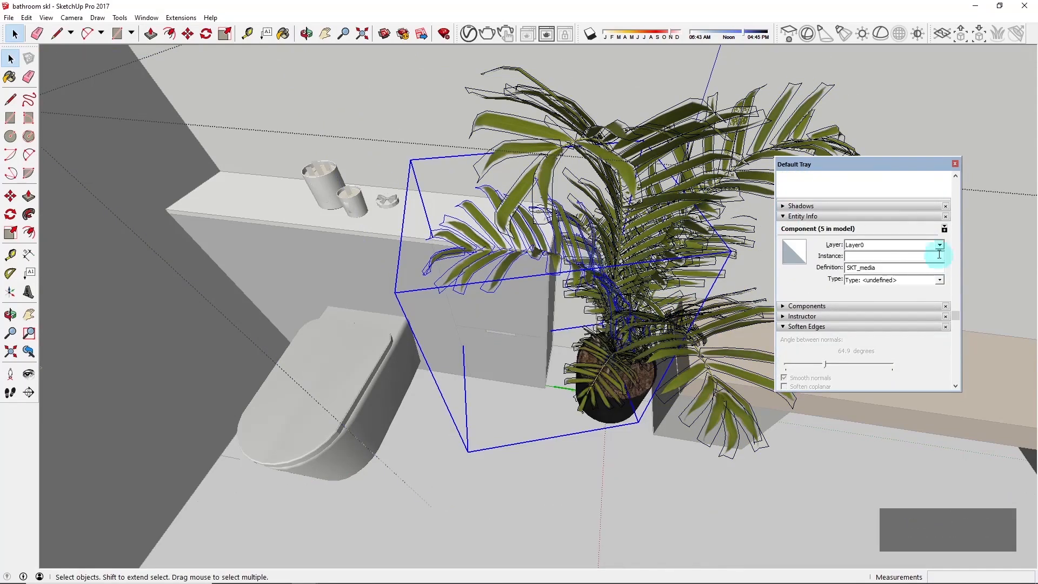
# Step: Browse the 3D Warehouse results for "plant" and load a tall potted palm between the toilet cabinet and the bench
pyautogui.click(811, 305)
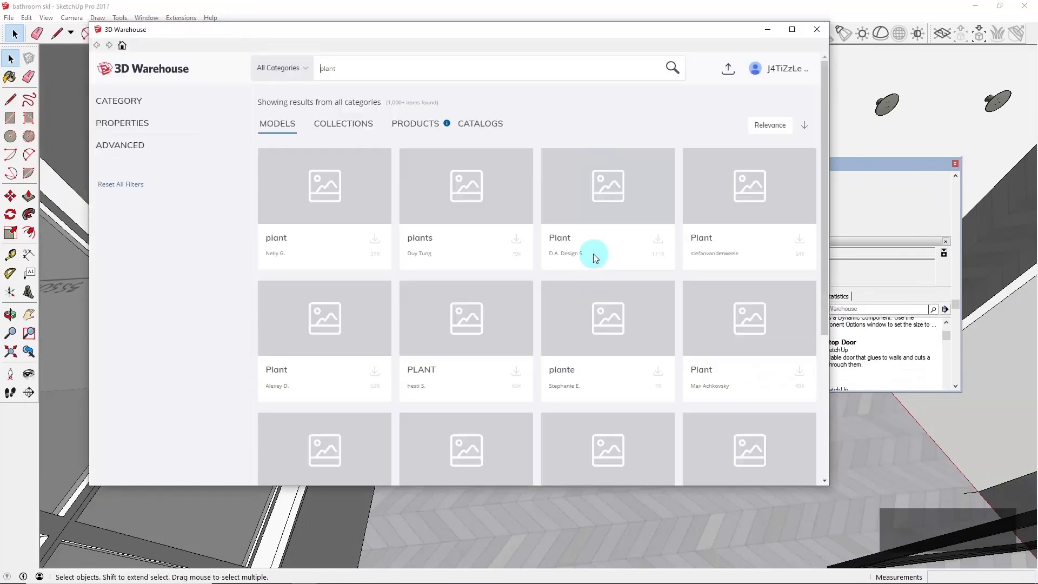
pyautogui.scroll(-20, 730, 298)
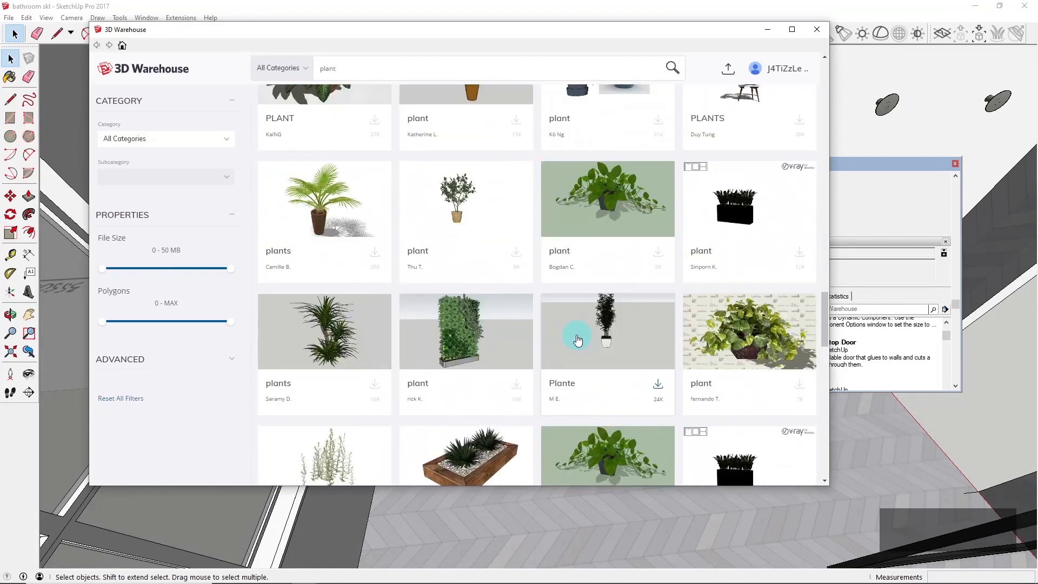
pyautogui.click(516, 348)
pyautogui.press('Return')
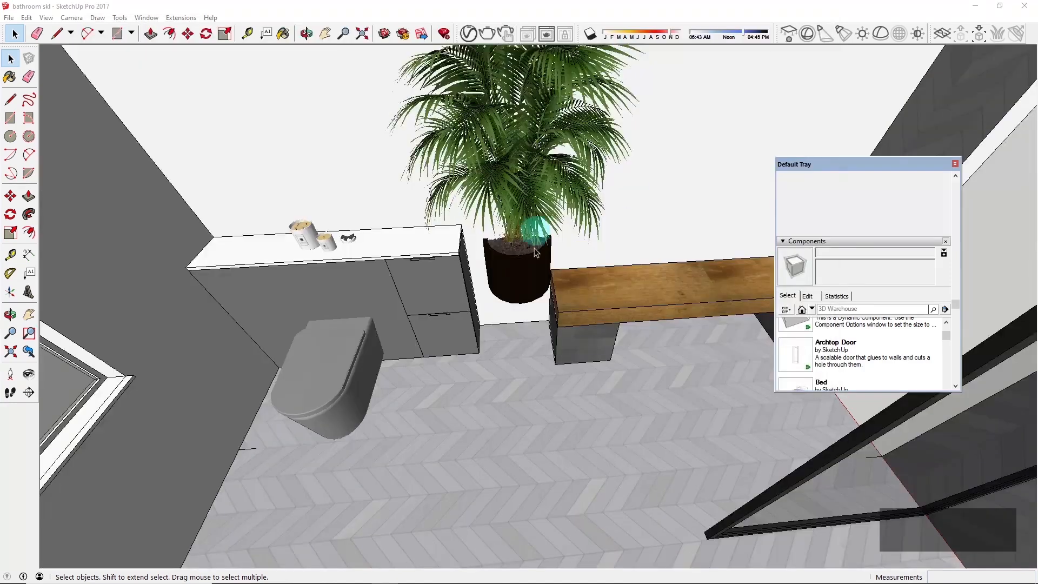
# Step: Resize the potted palm beside the bench and delete the unwanted selected geometry
pyautogui.scroll(5, 513, 238)
pyautogui.click(510, 382)
pyautogui.moveTo(511, 382); pyautogui.dragTo(665, 313, button='middle')
pyautogui.scroll(-4, 528, 352)
pyautogui.press('s')
pyautogui.moveTo(265, 120); pyautogui.dragTo(569, 361, button='middle')
pyautogui.press('Delete')
pyautogui.press('Escape')
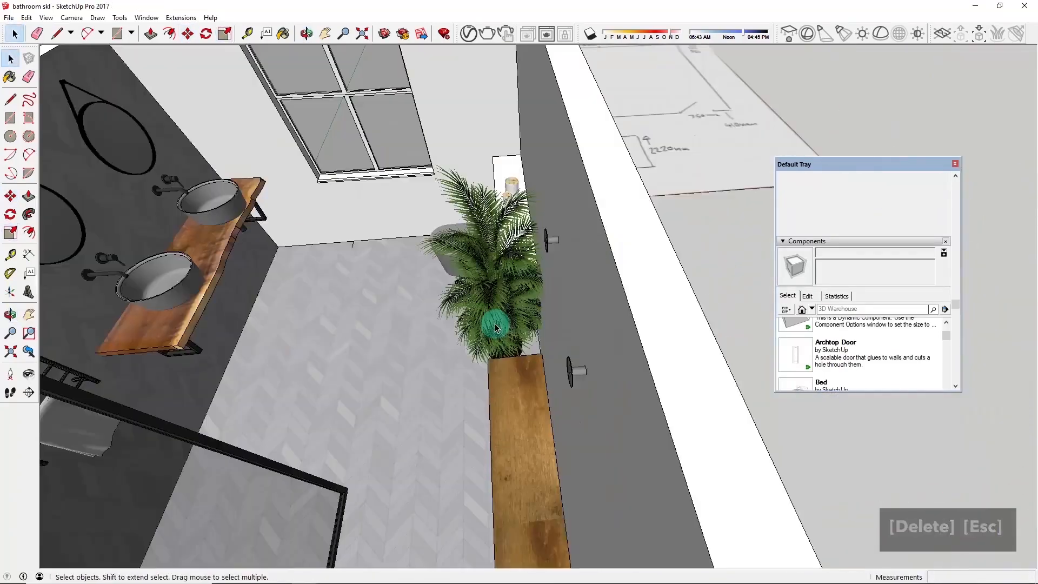
# Step: Move the potted palm toward the wall between the toilet cabinet and the bench
pyautogui.scroll(6, 495, 324)
pyautogui.click(520, 401)
pyautogui.press('m')
pyautogui.moveTo(444, 407); pyautogui.dragTo(523, 413)
pyautogui.press('space')
pyautogui.scroll(-8, 523, 413)
pyautogui.click(633, 146)
pyautogui.moveTo(633, 146); pyautogui.dragTo(553, 316, button='middle')
pyautogui.scroll(2, 554, 316)
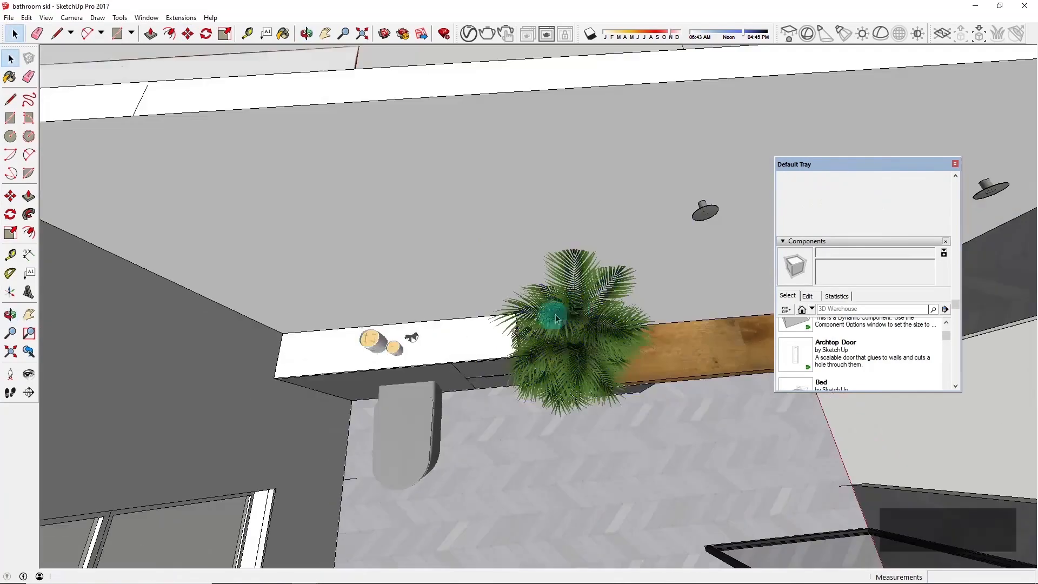
pyautogui.click(553, 316)
pyautogui.press('m')
pyautogui.moveTo(579, 438); pyautogui.dragTo(588, 310, button='middle')
pyautogui.scroll(5, 553, 429)
# Step: Delete the potted palm and search the 3D Warehouse for "plant" to find a replacement
pyautogui.press('space')
pyautogui.scroll(-8, 559, 379)
pyautogui.click(588, 310)
pyautogui.press('Delete')
pyautogui.click(146, 17)
pyautogui.click(161, 100)
pyautogui.write('plant')
pyautogui.press('Return')
pyautogui.scroll(-15, 647, 201)
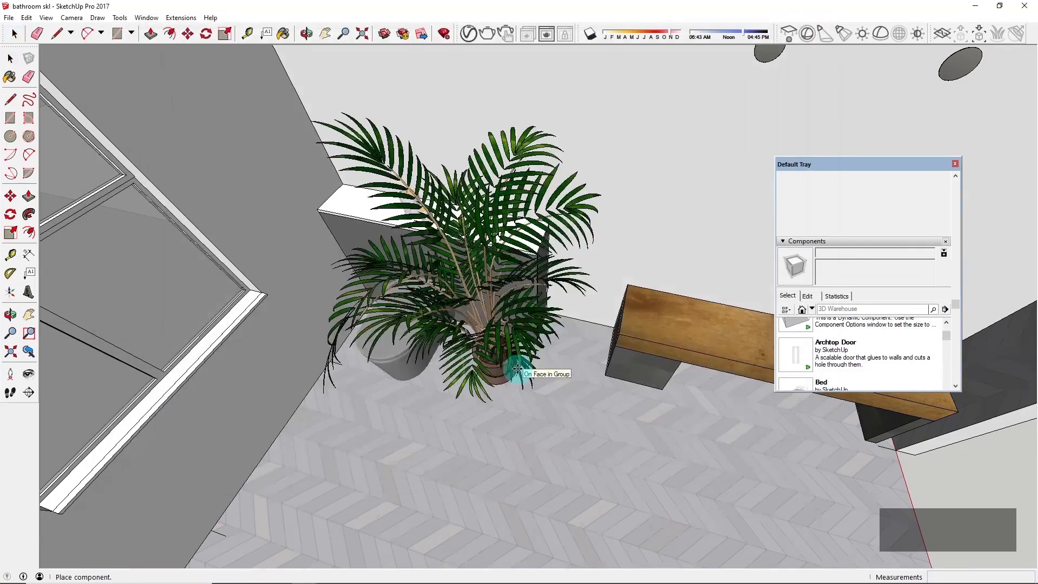
# Step: Place the new potted palm on the floor, then rotate and move it between the toilet cabinet and the bench
pyautogui.click(521, 371)
pyautogui.scroll(5, 521, 371)
pyautogui.press('m')
pyautogui.scroll(-5, 673, 394)
pyautogui.moveTo(674, 394); pyautogui.dragTo(432, 486, button='middle')
pyautogui.click(498, 172)
pyautogui.click(588, 262)
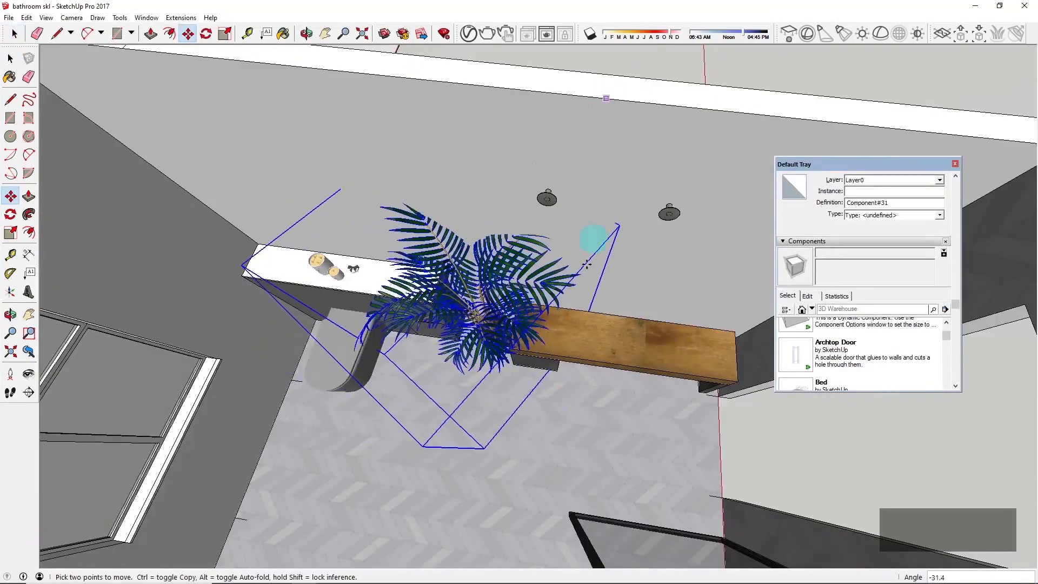
pyautogui.moveTo(588, 262); pyautogui.dragTo(481, 287, button='middle')
pyautogui.scroll(3, 481, 287)
pyautogui.scroll(-3, 481, 287)
pyautogui.moveTo(570, 361); pyautogui.dragTo(703, 345, button='middle')
pyautogui.scroll(3, 493, 376)
# Step: Search the 3D Warehouse for "plant" and look through the results for a small potted plant
pyautogui.click(494, 376)
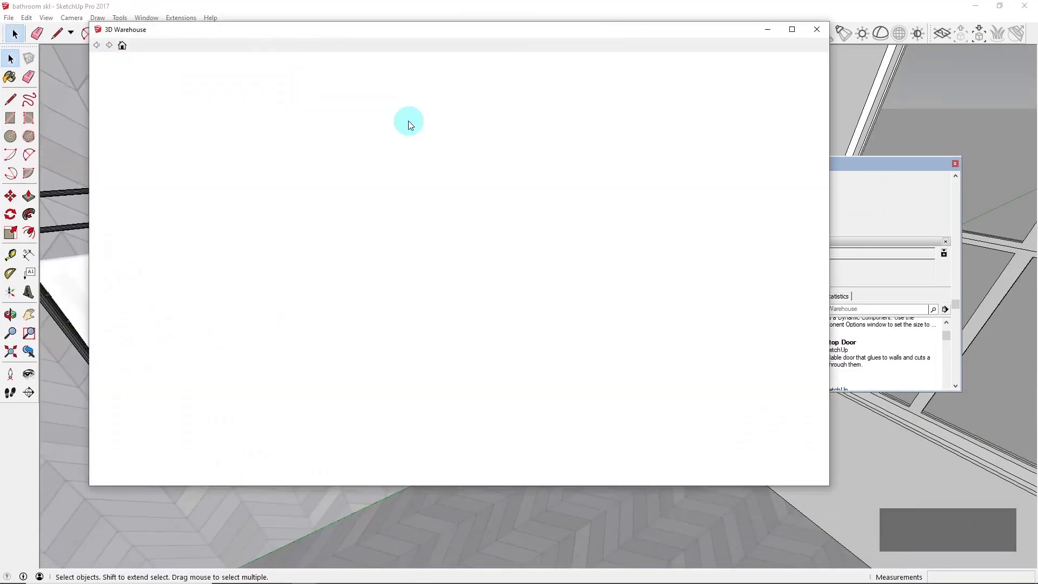
pyautogui.click(337, 69)
pyautogui.write('p')
pyautogui.write('lant')
pyautogui.press('Return')
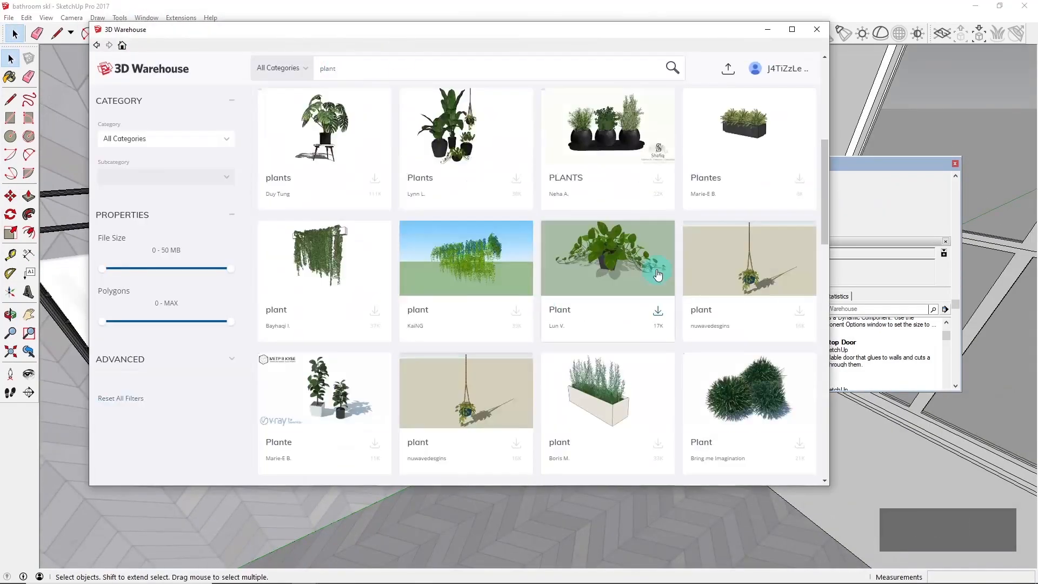
pyautogui.scroll(-10, 379, 244)
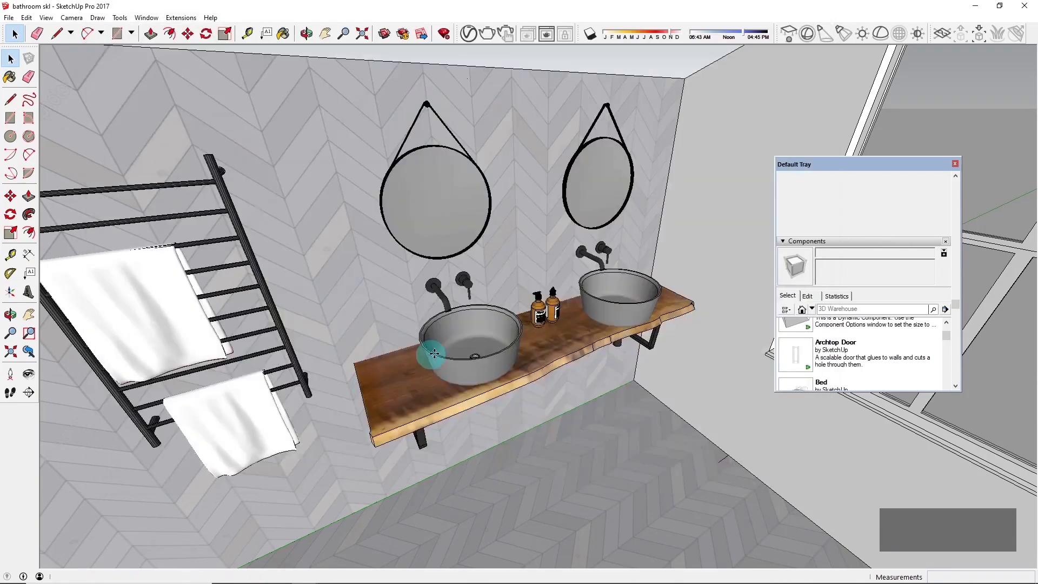
# Step: Place the pair of small potted succulents on the vanity top between the basins and delete the unneeded one
pyautogui.click(548, 350)
pyautogui.scroll(3, 552, 340)
pyautogui.press('m')
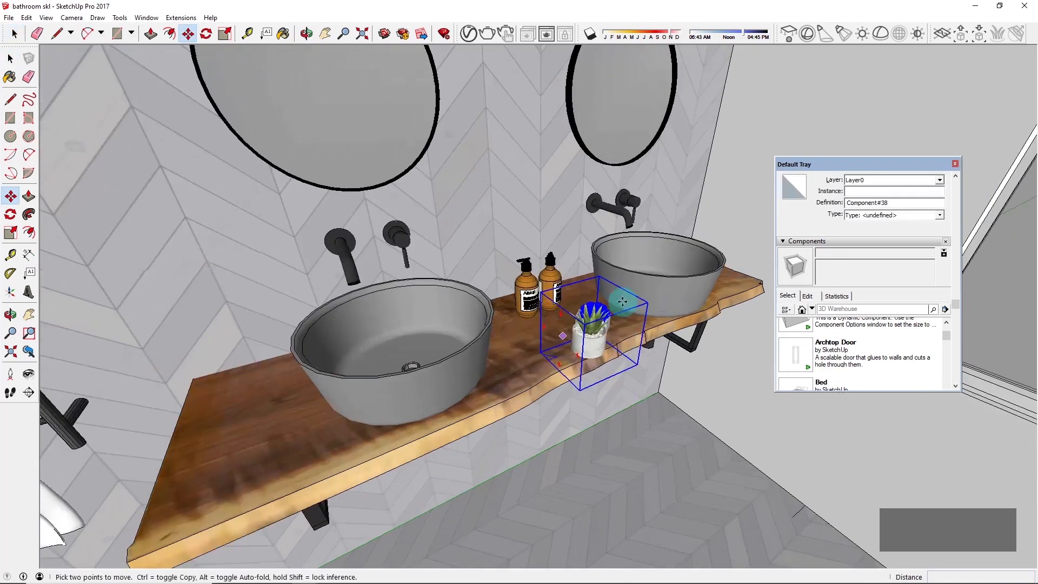
pyautogui.click(956, 164)
pyautogui.moveTo(697, 270); pyautogui.dragTo(531, 370, button='middle')
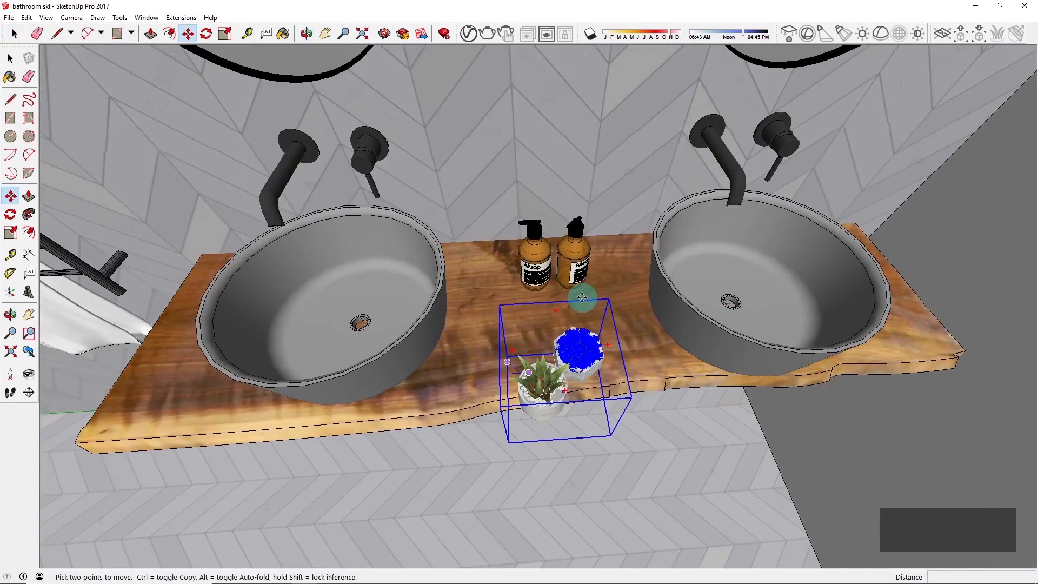
pyautogui.moveTo(491, 405); pyautogui.dragTo(622, 346, button='middle')
pyautogui.scroll(-1, 613, 353)
pyautogui.press('Delete')
pyautogui.press('Escape')
# Step: Resize the remaining succulent and move it beside the soap bottles on the vanity top
pyautogui.click(616, 354)
pyautogui.press('s')
pyautogui.moveTo(654, 343); pyautogui.dragTo(665, 329)
pyautogui.press('m')
pyautogui.moveTo(607, 343); pyautogui.dragTo(606, 265, button='middle')
pyautogui.press('space')
pyautogui.moveTo(604, 272); pyautogui.dragTo(636, 297)
pyautogui.click(663, 298)
# Step: Search the 3D Warehouse for "towel" and place the "towel toalla" model at the wall hook nearest the palm
pyautogui.scroll(-7, 662, 299)
pyautogui.moveTo(663, 299); pyautogui.dragTo(417, 216, button='middle')
pyautogui.scroll(2, 639, 169)
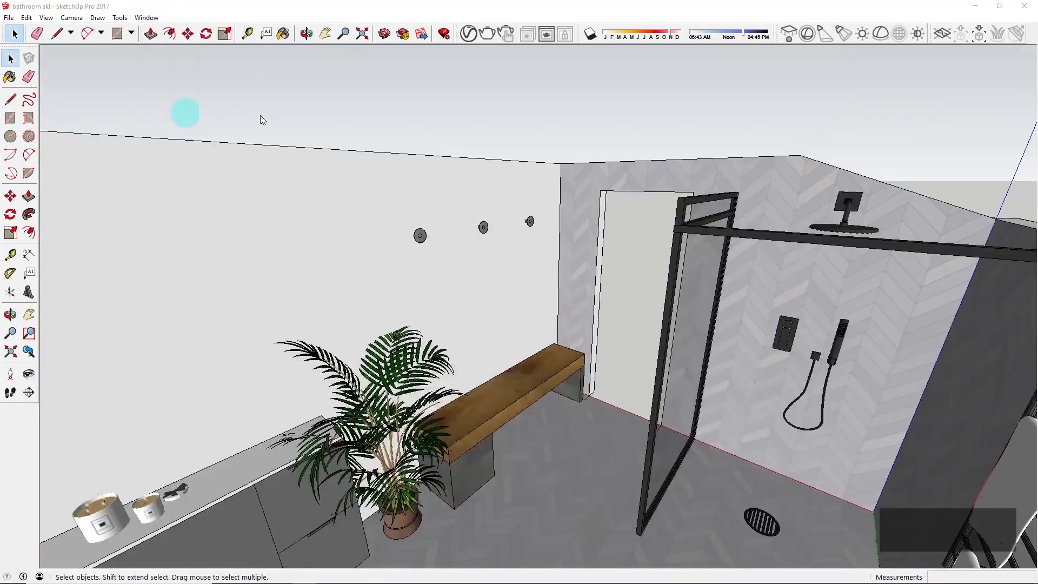
pyautogui.click(331, 69)
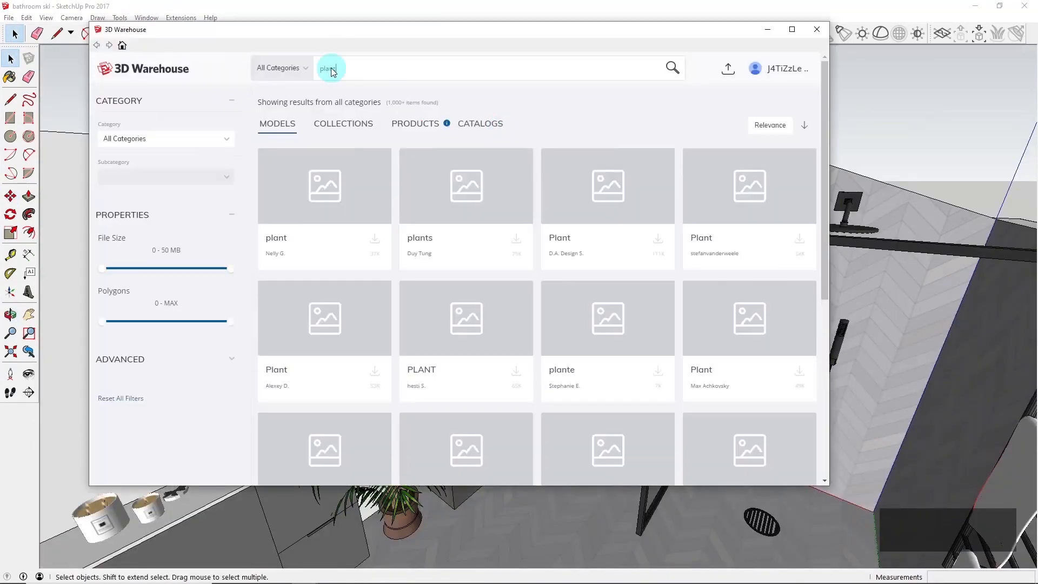
pyautogui.write('towel')
pyautogui.press('Return')
pyautogui.scroll(-3, 358, 290)
pyautogui.click(373, 287)
pyautogui.click(515, 290)
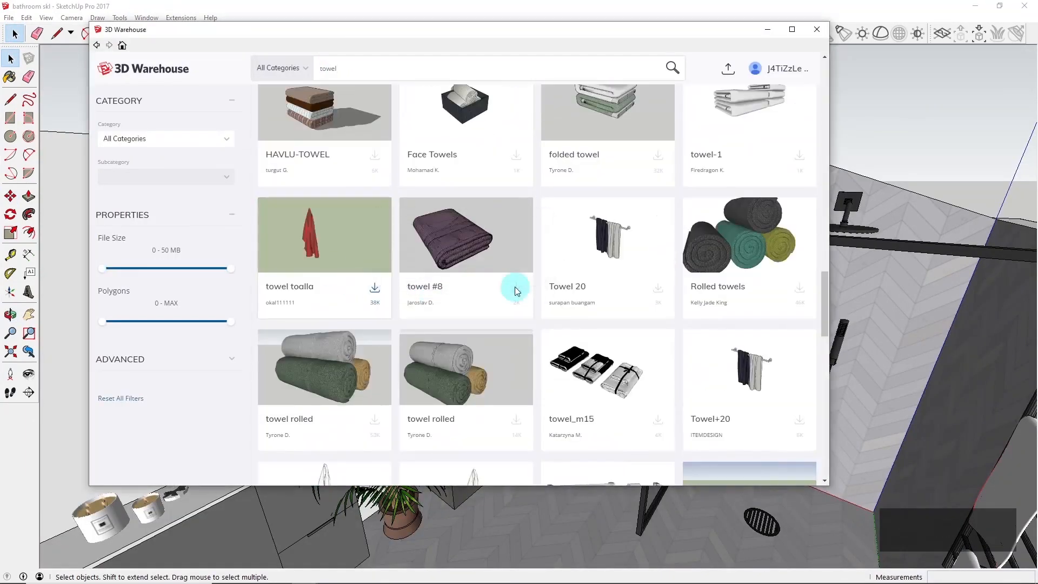
pyautogui.click(426, 238)
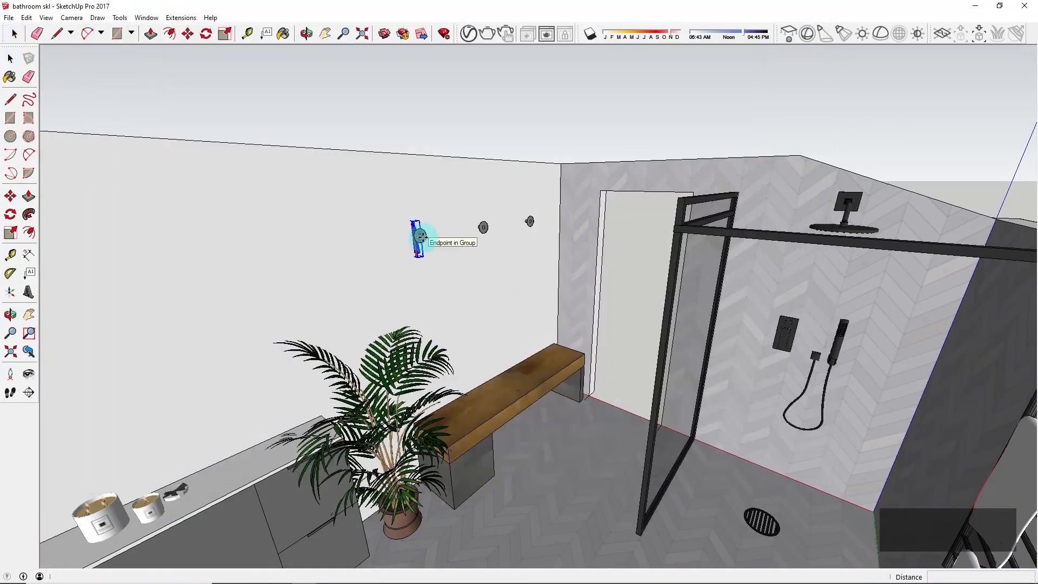
# Step: Adjust the red towel's position so it hangs from the wall hook nearest the palm
pyautogui.moveTo(426, 238); pyautogui.dragTo(236, 181, button='middle')
pyautogui.press('s')
pyautogui.press('Escape')
pyautogui.press('m')
pyautogui.scroll(3, 338, 217)
pyautogui.moveTo(338, 216); pyautogui.dragTo(361, 181, button='middle')
pyautogui.click(411, 315)
pyautogui.press('space')
pyautogui.scroll(-5, 338, 382)
pyautogui.scroll(3, 362, 180)
pyautogui.press('m')
pyautogui.click(376, 163)
pyautogui.click(396, 241)
pyautogui.press('space')
pyautogui.scroll(-5, 396, 241)
pyautogui.moveTo(396, 241); pyautogui.dragTo(589, 173, button='middle')
pyautogui.scroll(5, 551, 354)
pyautogui.press('m')
pyautogui.moveTo(595, 94); pyautogui.dragTo(163, 109, button='middle')
pyautogui.press('space')
# Step: Search the 3D Warehouse for "round rug" and place the "Round 3D Rug - 6' D" model on the floor beside the vanity
pyautogui.write('round rug')
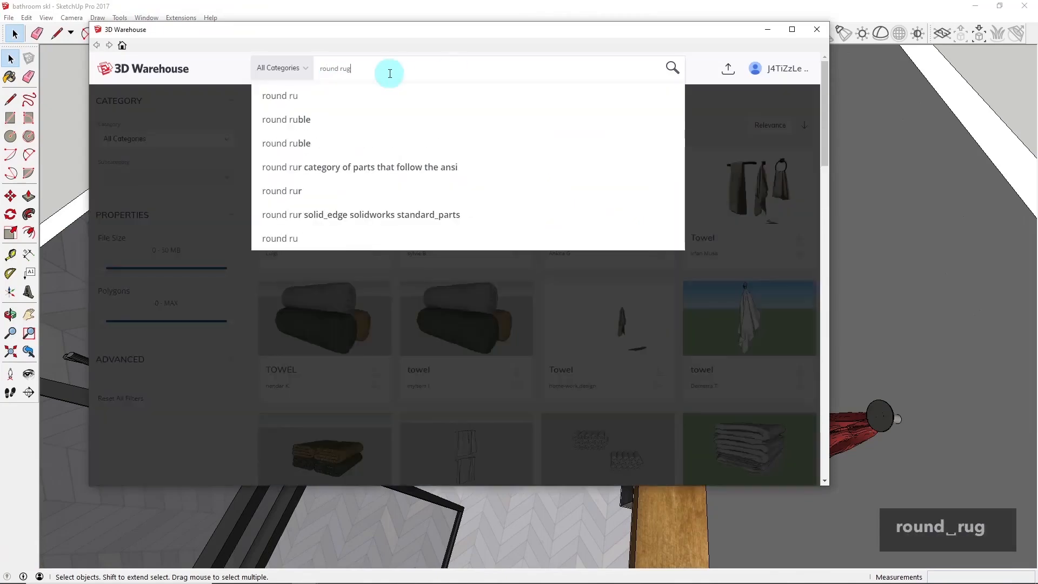
pyautogui.press('Return')
pyautogui.click(514, 372)
pyautogui.click(487, 410)
pyautogui.moveTo(486, 410); pyautogui.dragTo(409, 406, button='middle')
pyautogui.press('space')
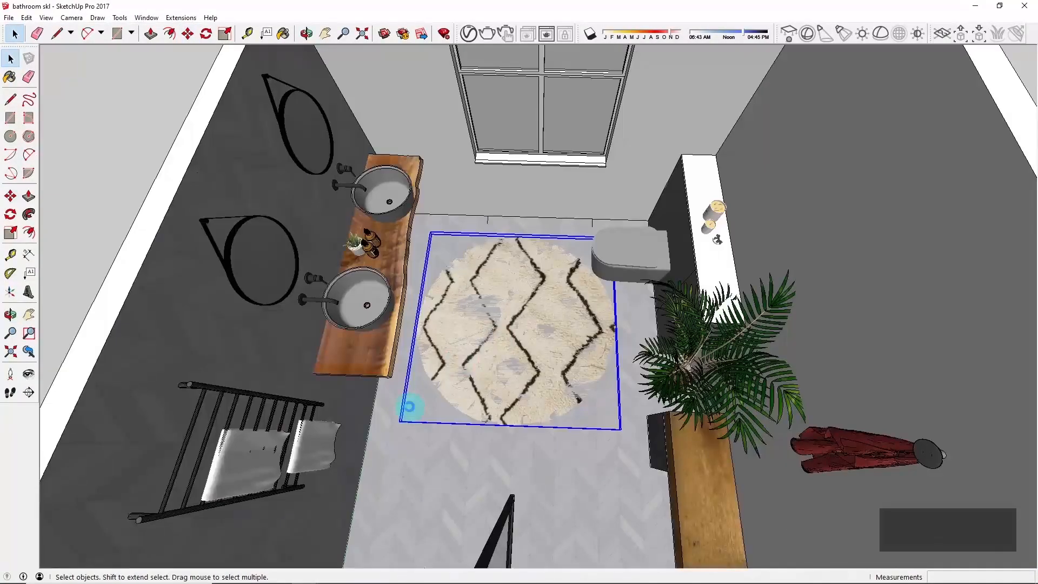
# Step: Scale down the round rug and reposition it on the floor between the vanity and the toilet
pyautogui.press('s')
pyautogui.moveTo(400, 421); pyautogui.dragTo(435, 391)
pyautogui.click(13, 59)
pyautogui.scroll(3, 557, 299)
pyautogui.press('m')
pyautogui.moveTo(542, 317); pyautogui.dragTo(556, 337)
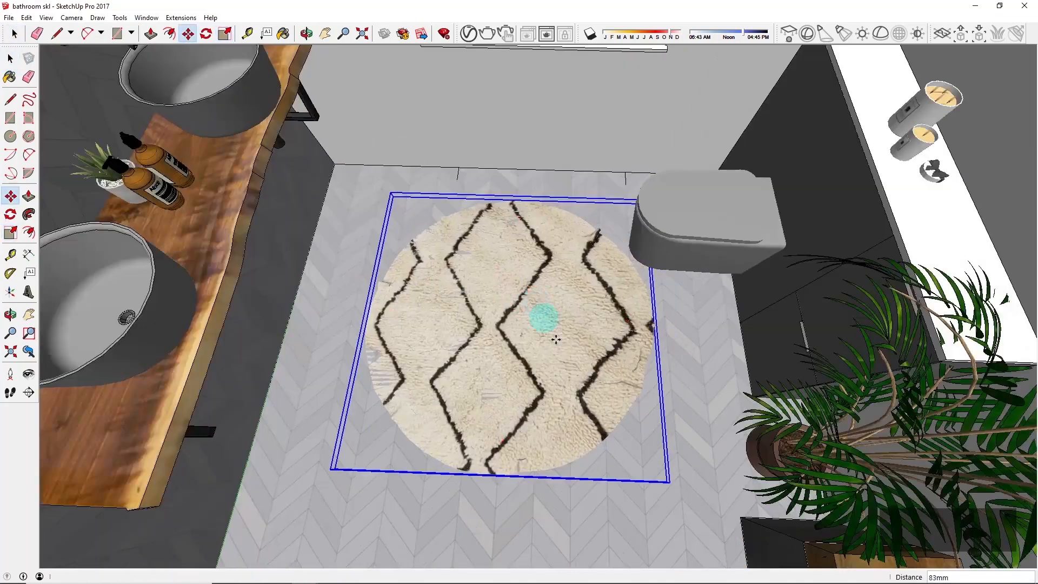
pyautogui.moveTo(555, 338); pyautogui.dragTo(543, 132, button='middle')
pyautogui.moveTo(632, 378); pyautogui.dragTo(533, 306)
pyautogui.press('space')
# Step: Search the 3D Warehouse for "Blind" and load a wooden slatted blind with black tapes
pyautogui.scroll(-8, 533, 306)
pyautogui.moveTo(533, 90); pyautogui.dragTo(600, 313, button='middle')
pyautogui.scroll(5, 609, 319)
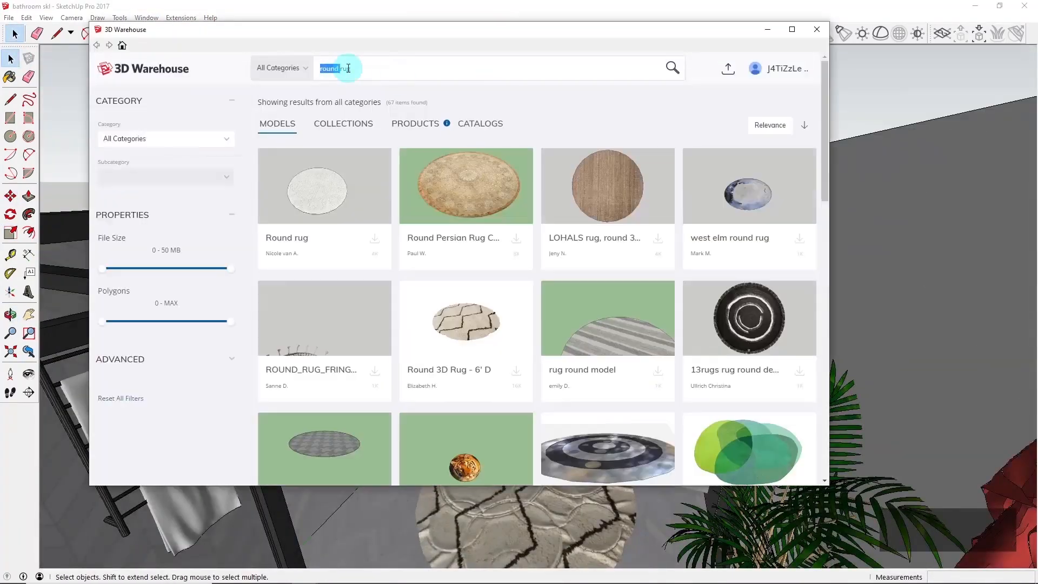
pyautogui.write('Blind')
pyautogui.press('Return')
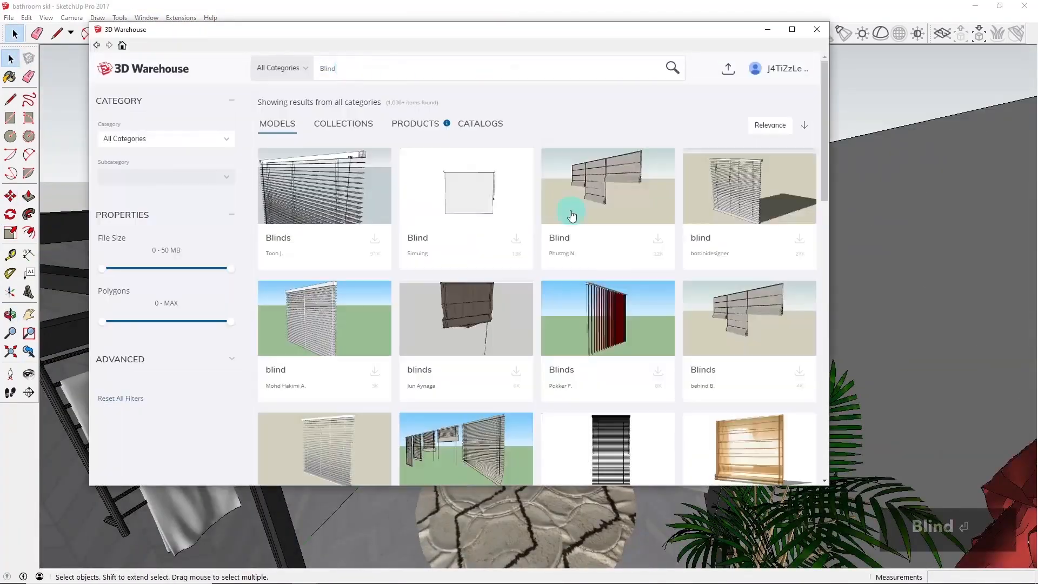
pyautogui.scroll(-3, 600, 310)
pyautogui.scroll(-5, 599, 310)
pyautogui.click(750, 243)
pyautogui.click(417, 282)
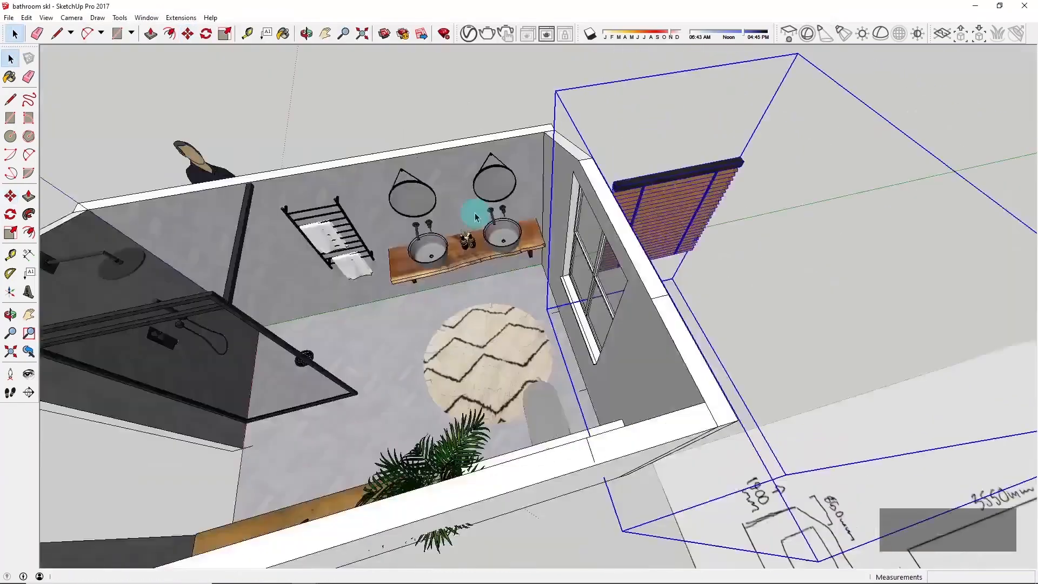
# Step: Place the wooden blind and fit it against the inside wall over the upper part of the window
pyautogui.click(650, 216)
pyautogui.press('Escape')
pyautogui.moveTo(651, 216); pyautogui.dragTo(713, 350, button='middle')
pyautogui.scroll(5, 660, 267)
pyautogui.press('m')
pyautogui.moveTo(705, 340); pyautogui.dragTo(602, 245)
pyautogui.moveTo(602, 245); pyautogui.dragTo(470, 399, button='middle')
pyautogui.click(710, 322)
pyautogui.press('s')
pyautogui.press('space')
pyautogui.press('m')
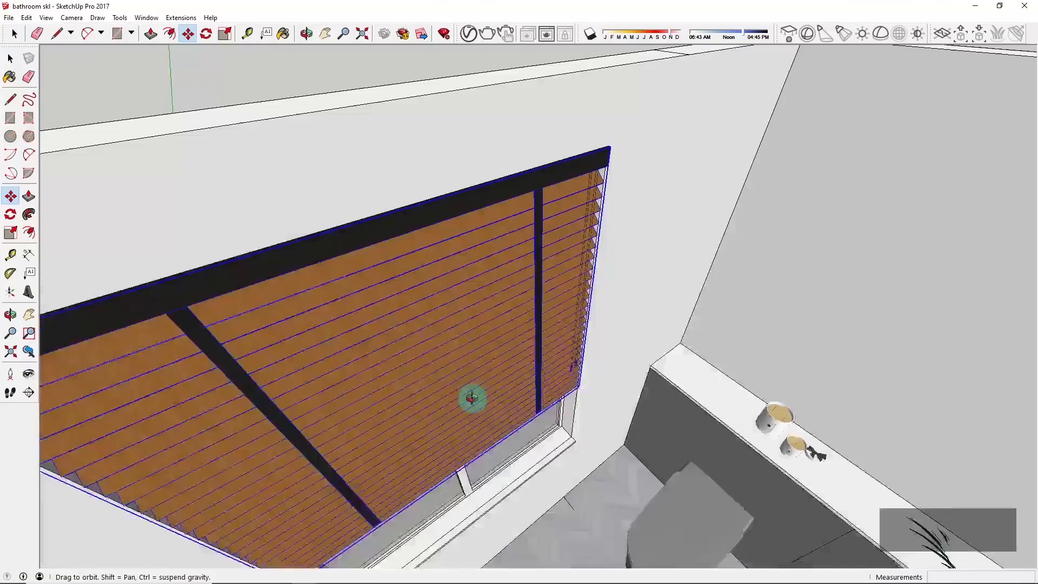
pyautogui.press('space')
pyautogui.scroll(-5, 559, 211)
pyautogui.moveTo(559, 211); pyautogui.dragTo(459, 220, button='middle')
# Step: Paint the window wall with the light grey Color M02 material
pyautogui.press('b')
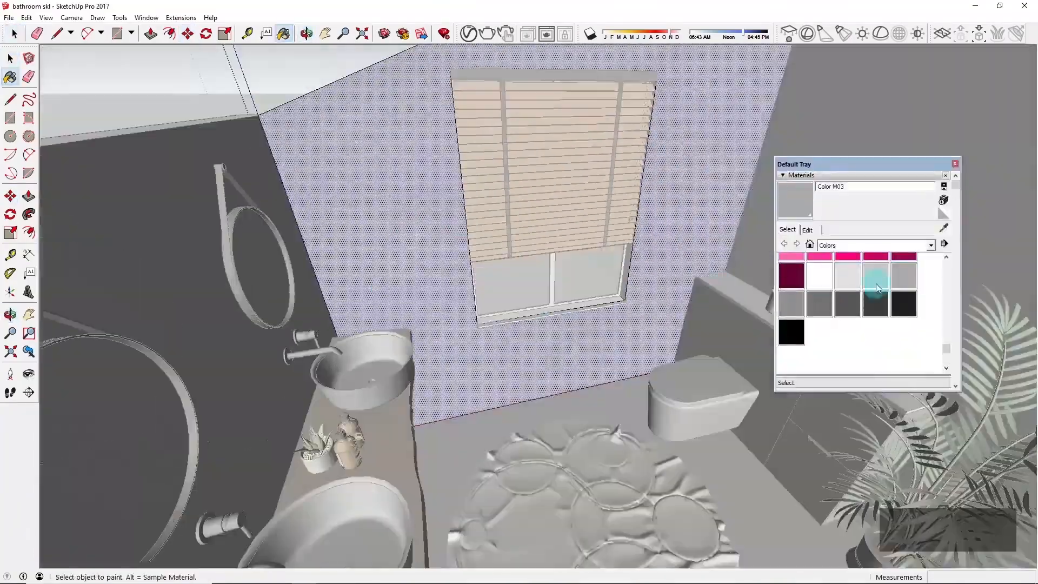
pyautogui.click(876, 287)
pyautogui.click(710, 195)
pyautogui.press('space')
pyautogui.press('Escape')
pyautogui.press('Escape')
# Step: Examine the furnished bathroom from above and up close around the vanity accessories and the round rug
pyautogui.scroll(-3, 710, 195)
pyautogui.moveTo(711, 194)
pyautogui.mouseDown(button='middle')
pyautogui.moveTo(470, 202)
pyautogui.moveTo(685, 273)
pyautogui.moveTo(423, 117)
pyautogui.mouseUp(button='middle')
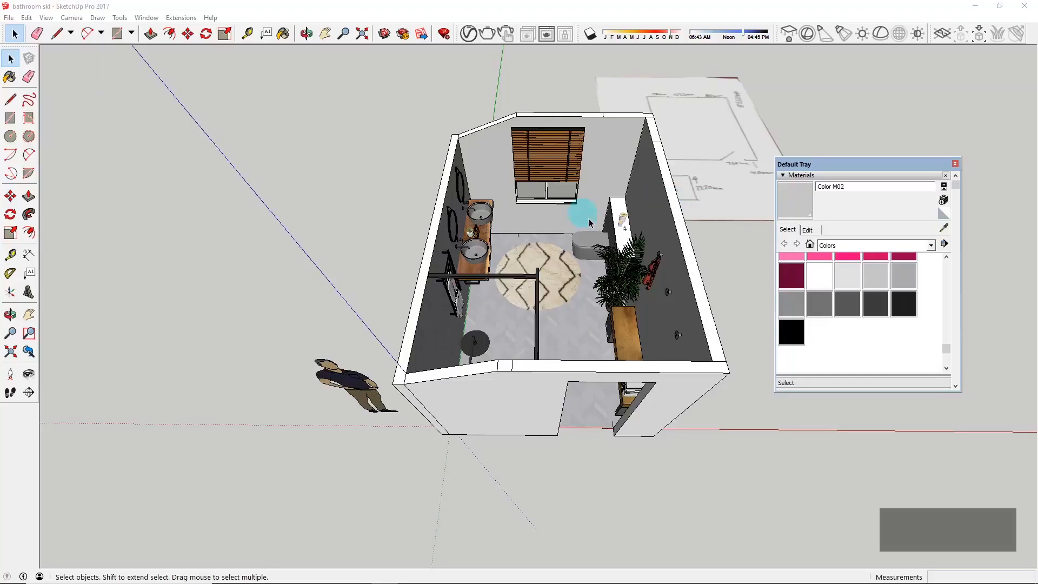
pyautogui.scroll(2, 590, 237)
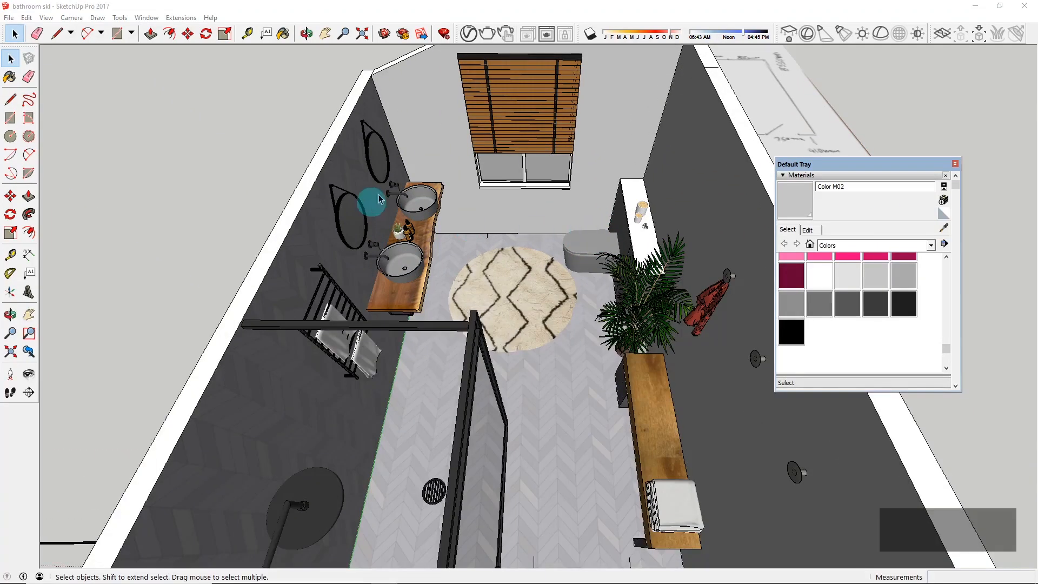
pyautogui.scroll(2, 379, 199)
pyautogui.moveTo(398, 201); pyautogui.dragTo(433, 144, button='middle')
pyautogui.scroll(5, 461, 206)
pyautogui.moveTo(544, 294); pyautogui.dragTo(472, 271, button='middle')
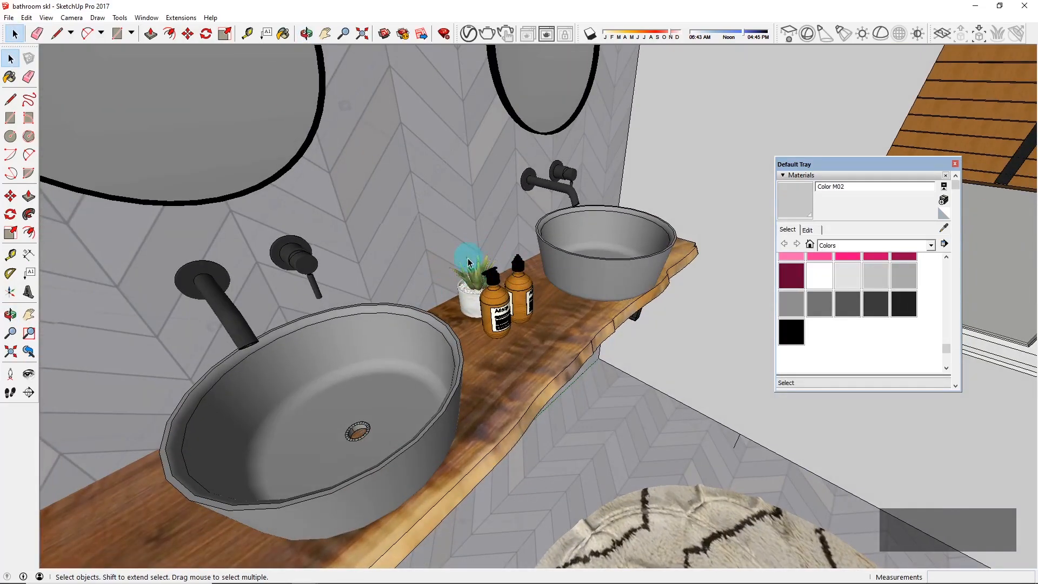
pyautogui.scroll(-5, 468, 263)
pyautogui.moveTo(654, 491); pyautogui.dragTo(738, 449, button='middle')
pyautogui.scroll(2, 738, 449)
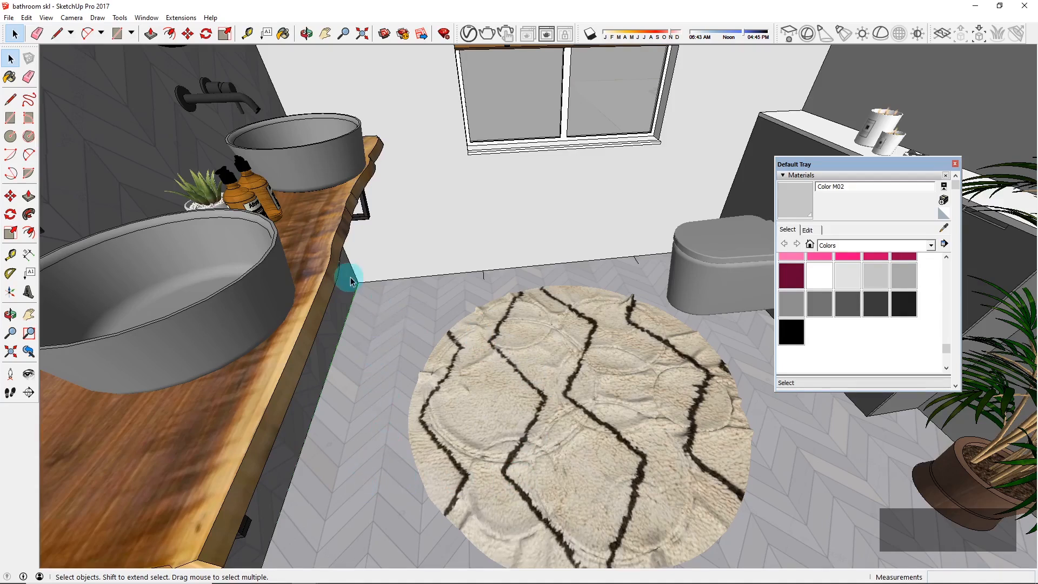
pyautogui.moveTo(415, 277); pyautogui.dragTo(394, 417, button='middle')
pyautogui.scroll(-3, 400, 326)
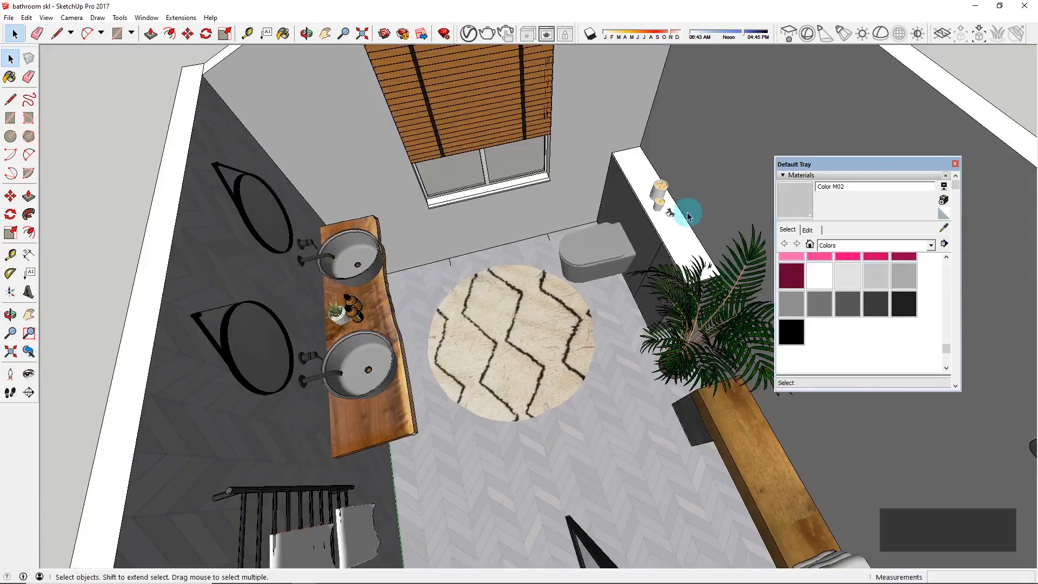
# Step: Examine the toilet cabinet, potted palm, hanging towel, wall hooks and bench from several angles
pyautogui.scroll(4, 689, 208)
pyautogui.moveTo(535, 232); pyautogui.dragTo(784, 157, button='middle')
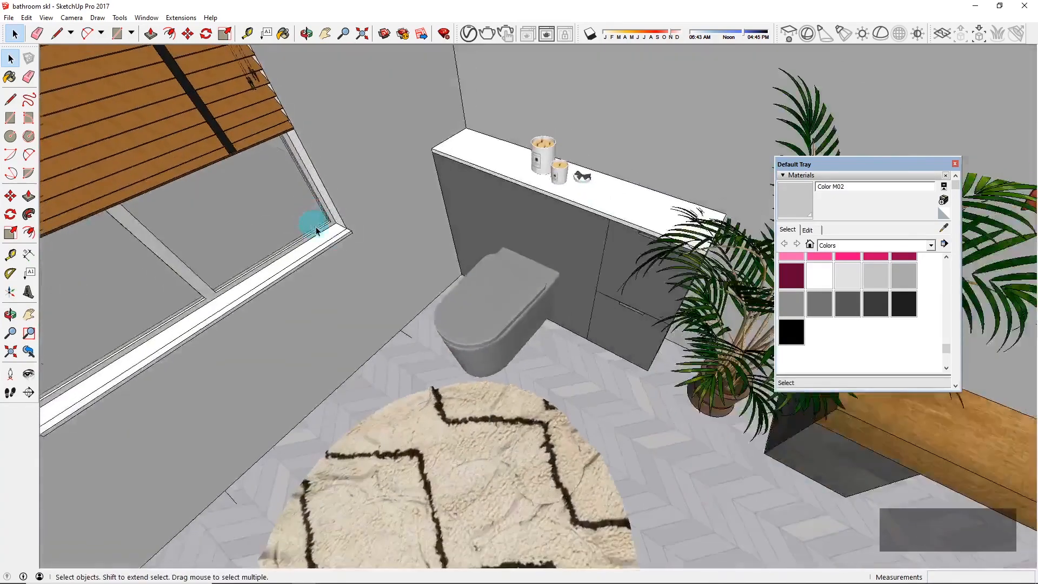
pyautogui.scroll(-3, 316, 230)
pyautogui.moveTo(540, 281); pyautogui.dragTo(767, 357, button='middle')
pyautogui.scroll(-3, 443, 327)
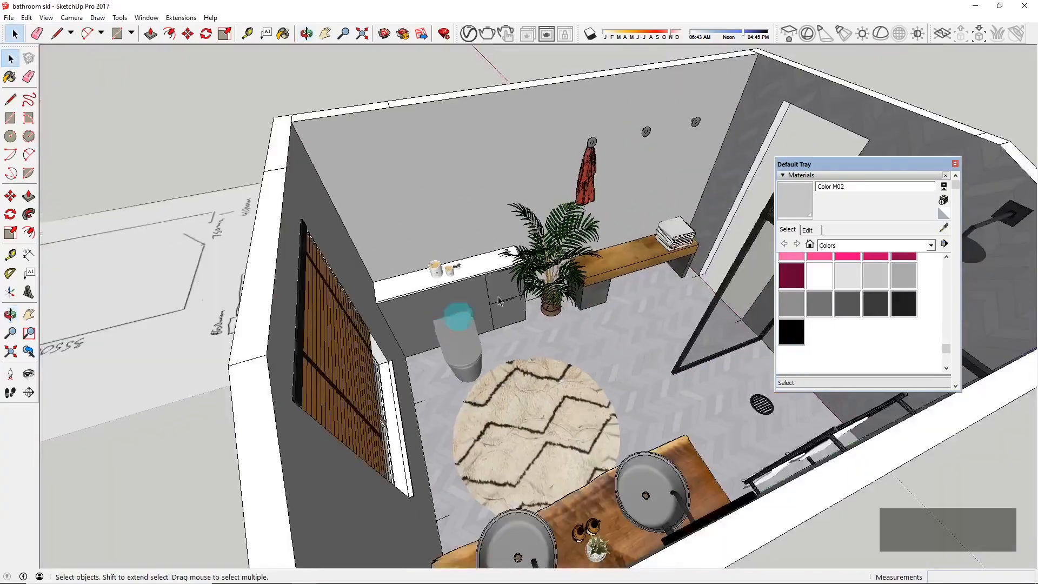
pyautogui.scroll(4, 637, 97)
pyautogui.moveTo(710, 304); pyautogui.dragTo(724, 360, button='middle')
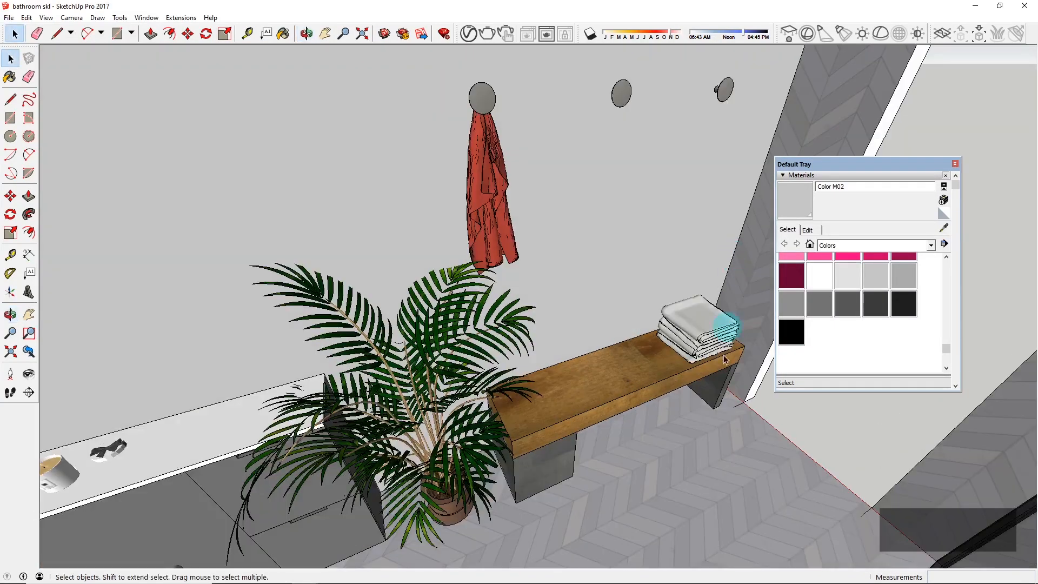
pyautogui.moveTo(424, 197); pyautogui.dragTo(645, 371, button='middle')
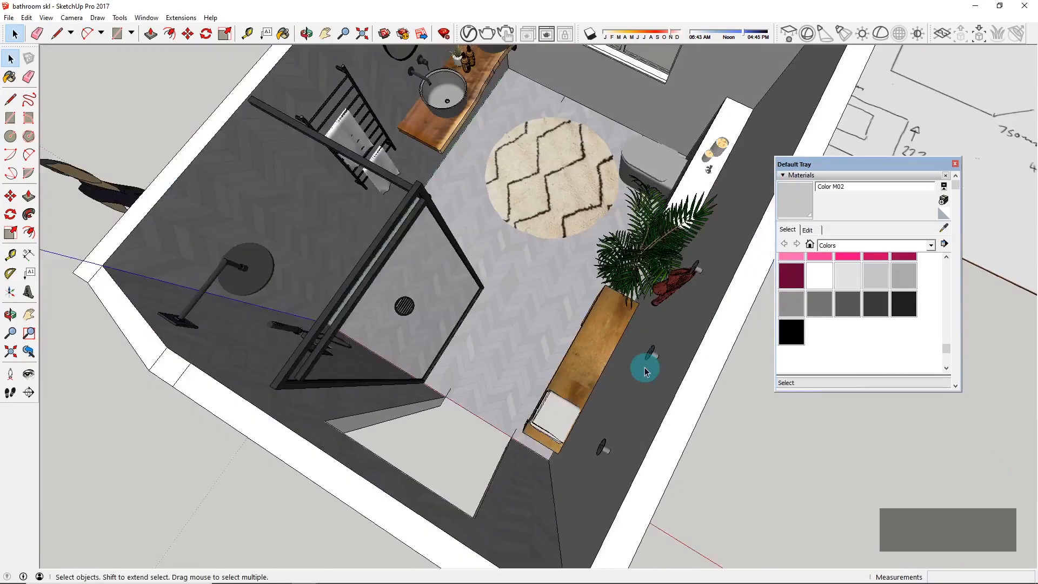
# Step: Examine the shower area, towel radiator and vanity wall, ending close to the basins and mirrors
pyautogui.scroll(-1, 646, 369)
pyautogui.scroll(3, 493, 169)
pyautogui.scroll(-4, 566, 316)
pyautogui.moveTo(566, 316); pyautogui.dragTo(595, 97, button='middle')
pyautogui.scroll(6, 607, 167)
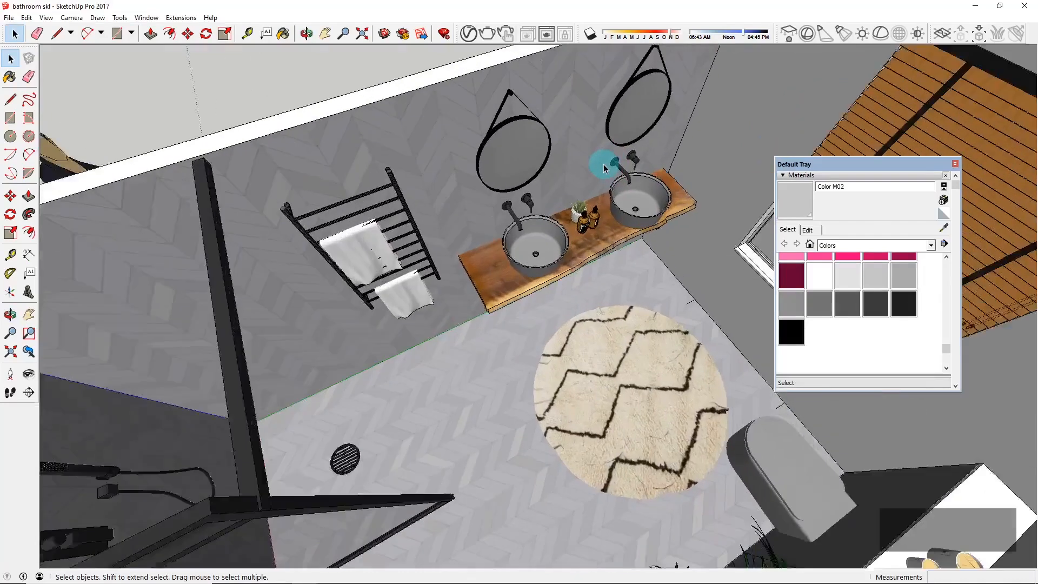
pyautogui.scroll(1, 603, 165)
pyautogui.moveTo(586, 425); pyautogui.dragTo(655, 225, button='middle')
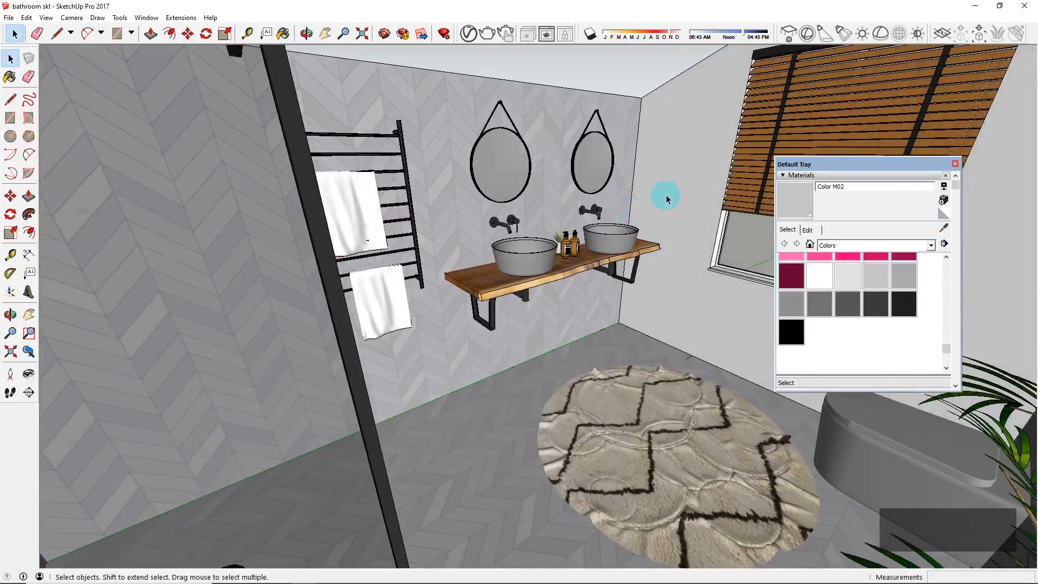
pyautogui.scroll(3, 493, 231)
pyautogui.moveTo(493, 231); pyautogui.dragTo(508, 311, button='middle')
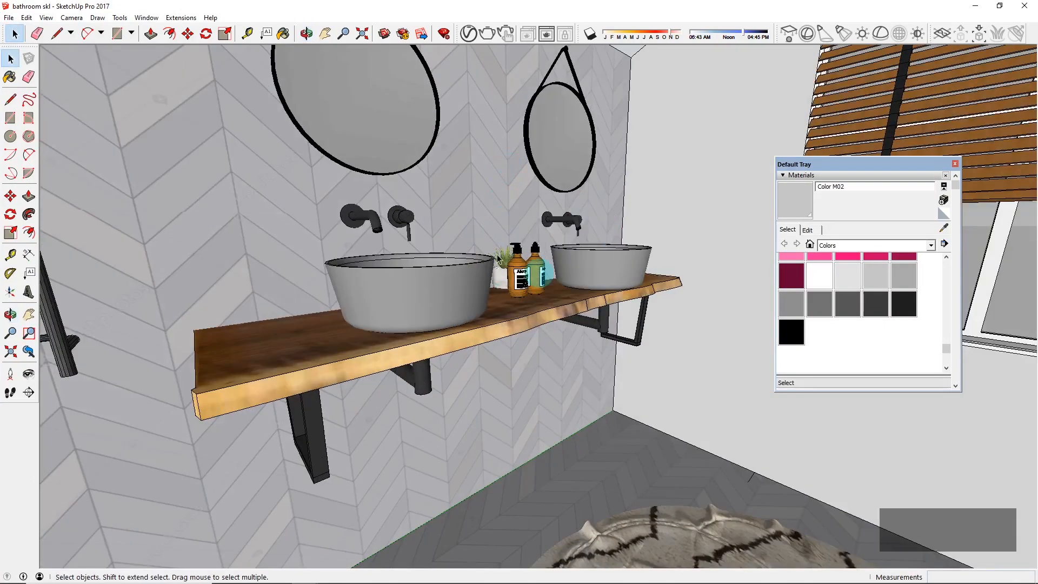
# Step: Draw a rectangle about 3750 by 1735 mm across the level part of the wall tops to cover the room
pyautogui.scroll(-1, 494, 196)
pyautogui.scroll(-6, 427, 248)
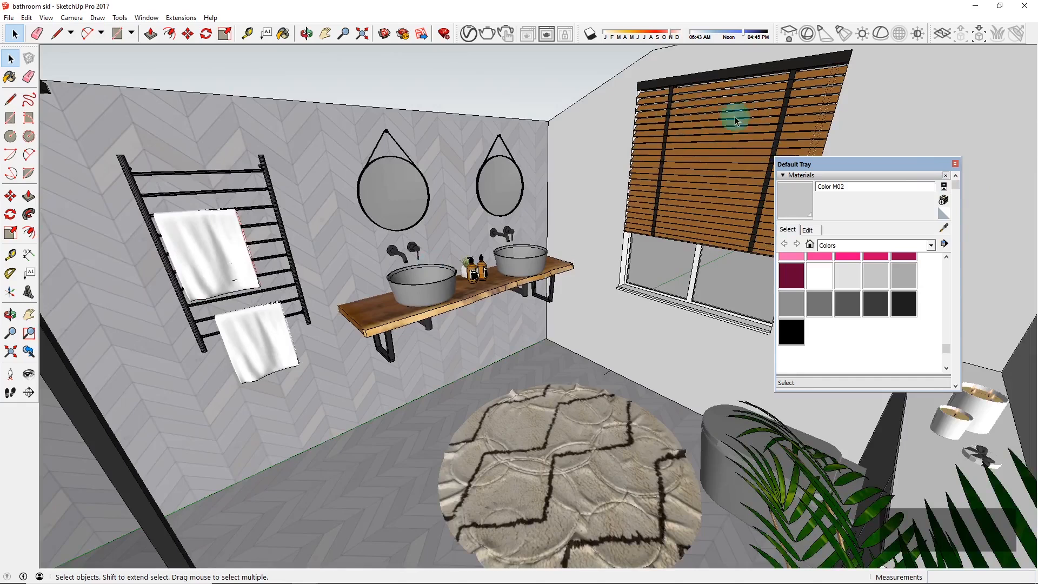
pyautogui.moveTo(641, 114); pyautogui.dragTo(626, 190, button='middle')
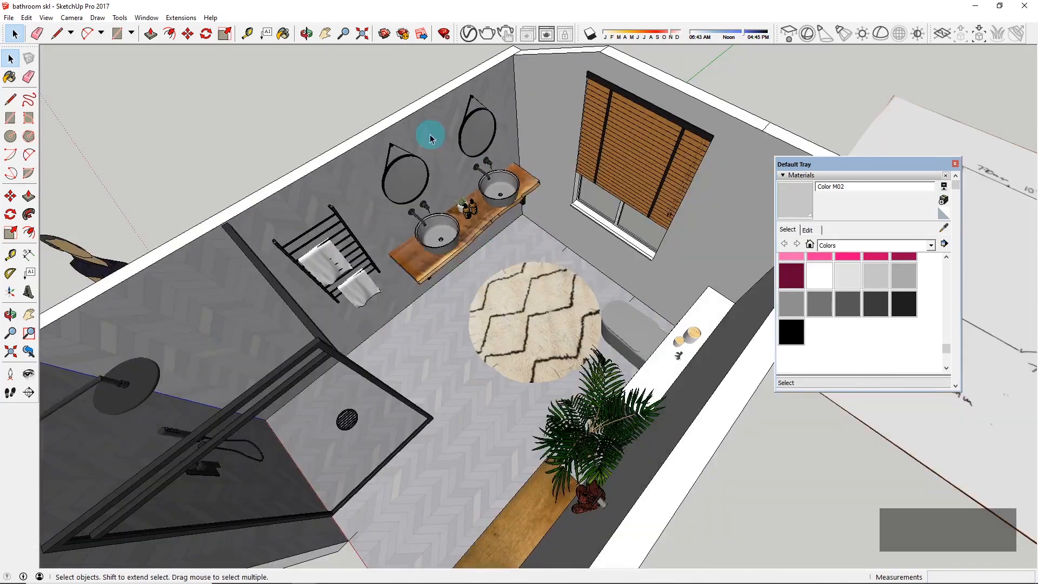
pyautogui.scroll(-3, 556, 105)
pyautogui.scroll(-3, 364, 153)
pyautogui.moveTo(364, 152); pyautogui.dragTo(395, 439, button='middle')
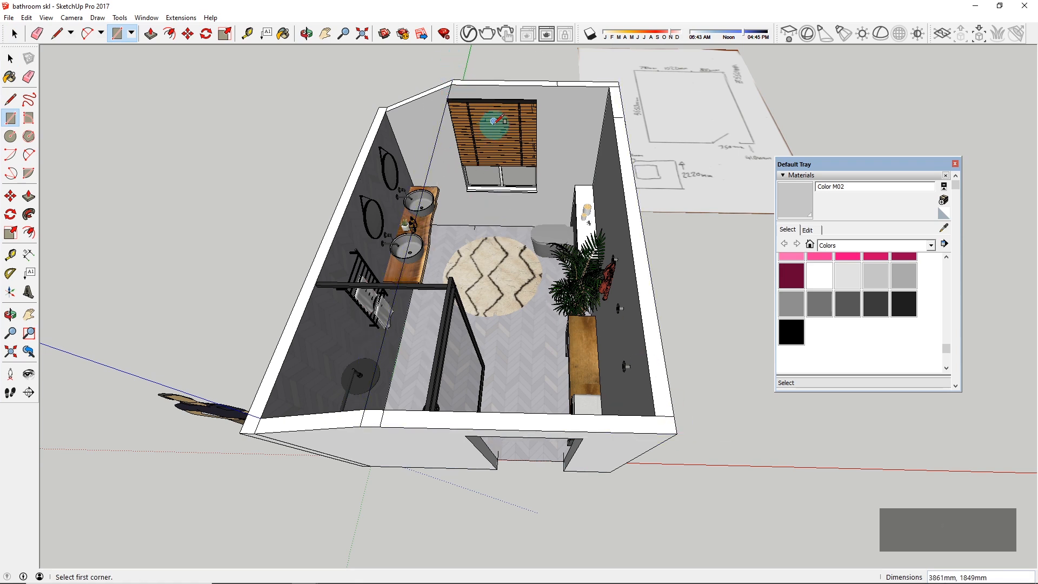
pyautogui.hotkey('ctrl', 'z')
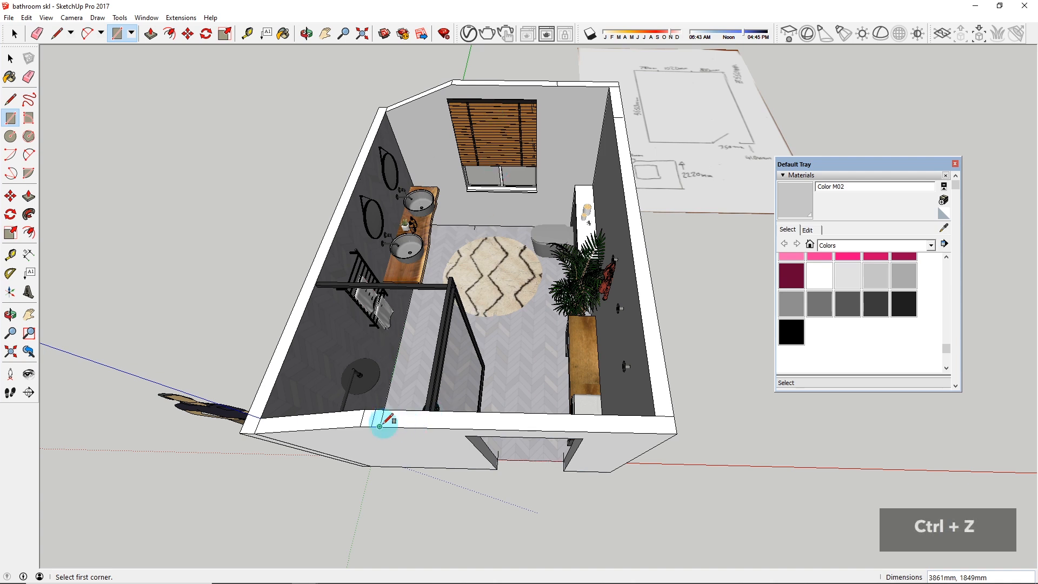
pyautogui.click(618, 81)
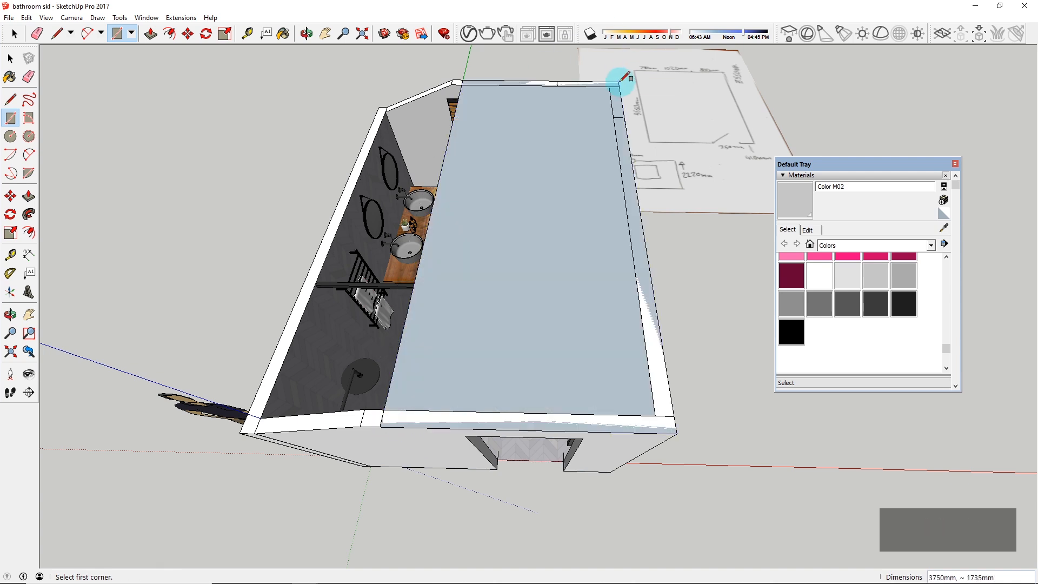
# Step: Group the rectangle over the room and extrude its face upward into a thin flat roof slab
pyautogui.click(534, 162)
pyautogui.hotkey('ctrl', 'g')
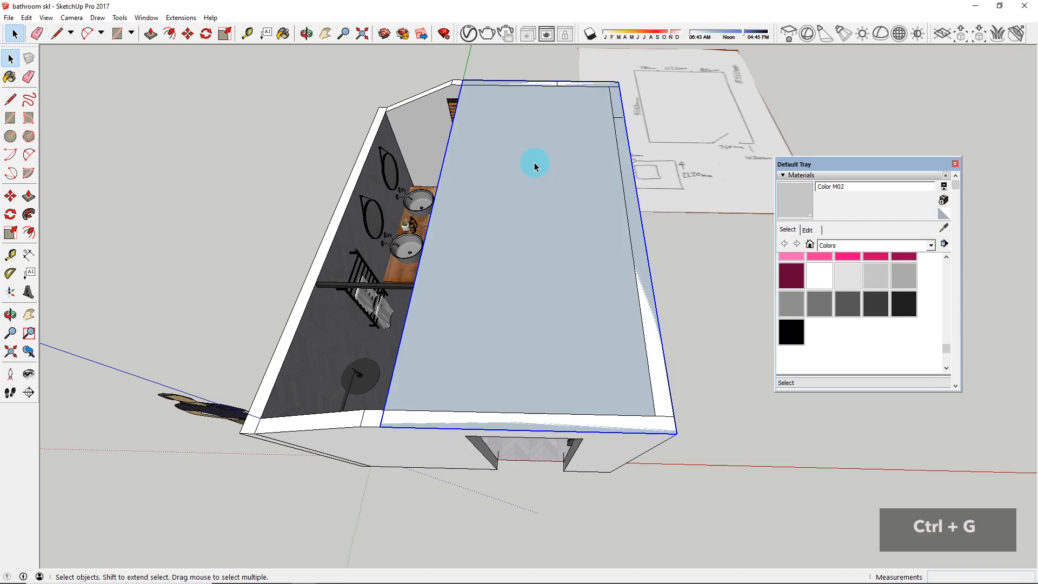
pyautogui.doubleClick(494, 186)
pyautogui.click(494, 186)
pyautogui.press('p')
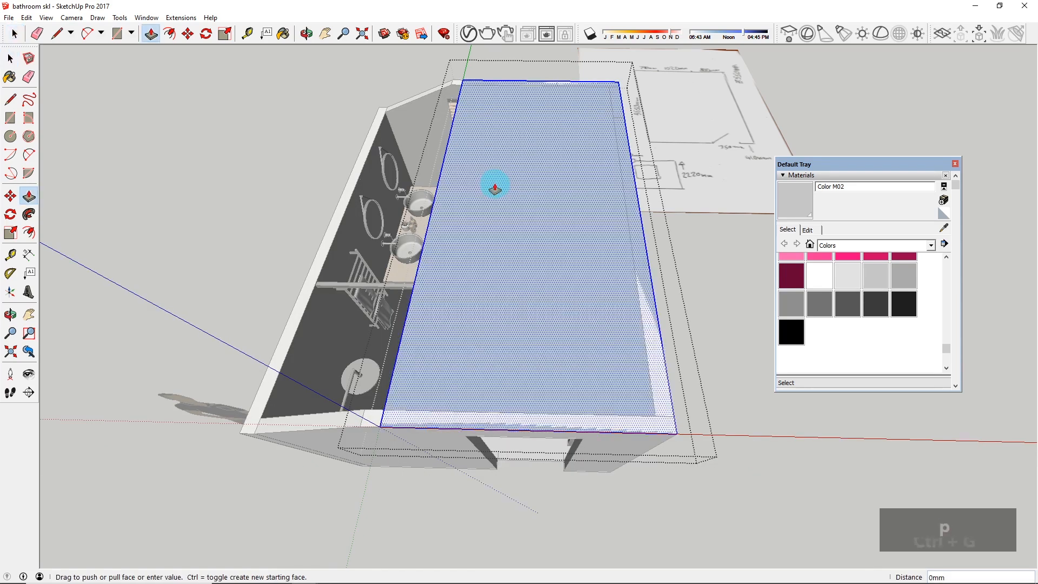
pyautogui.moveTo(446, 256); pyautogui.dragTo(614, 134, button='middle')
pyautogui.press('space')
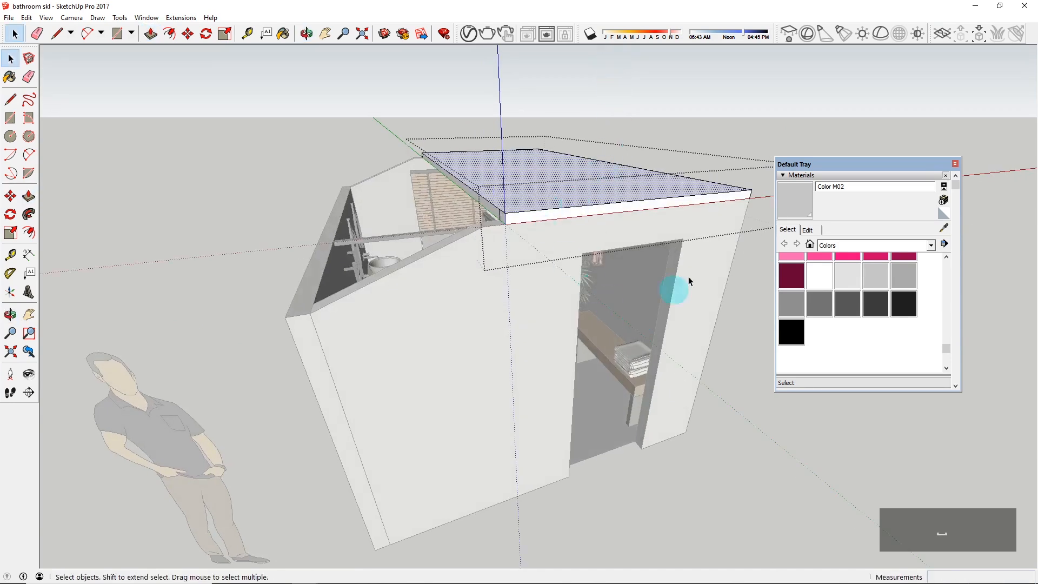
# Step: Examine the flat slab through the doorway and from outside the window wall, including the uncovered sloped section
pyautogui.moveTo(756, 131); pyautogui.dragTo(586, 200, button='middle')
pyautogui.scroll(5, 575, 200)
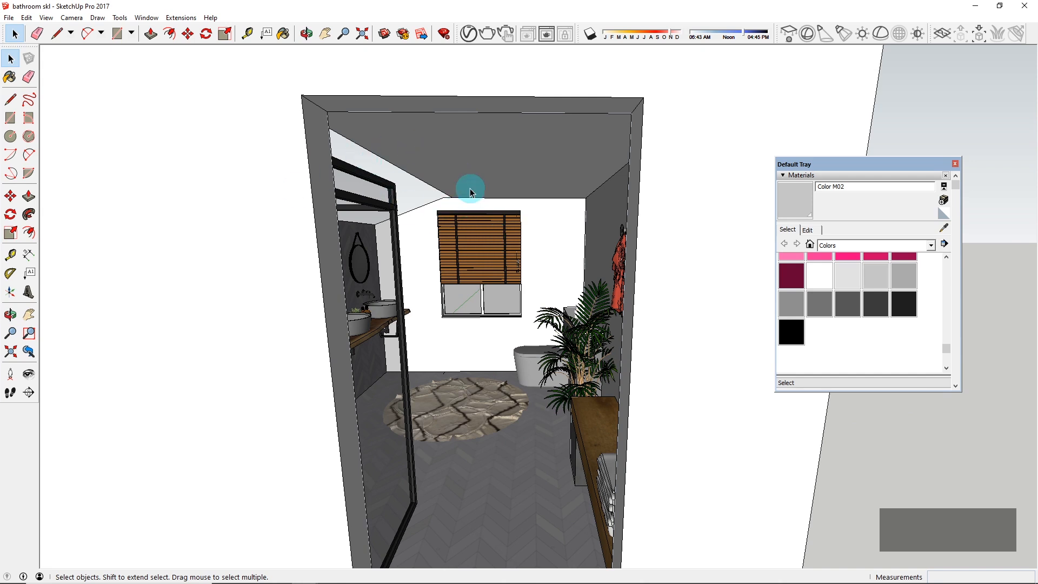
pyautogui.moveTo(438, 182); pyautogui.dragTo(664, 297, button='middle')
pyautogui.press('space')
pyautogui.moveTo(528, 318); pyautogui.dragTo(670, 285, button='middle')
pyautogui.scroll(4, 695, 319)
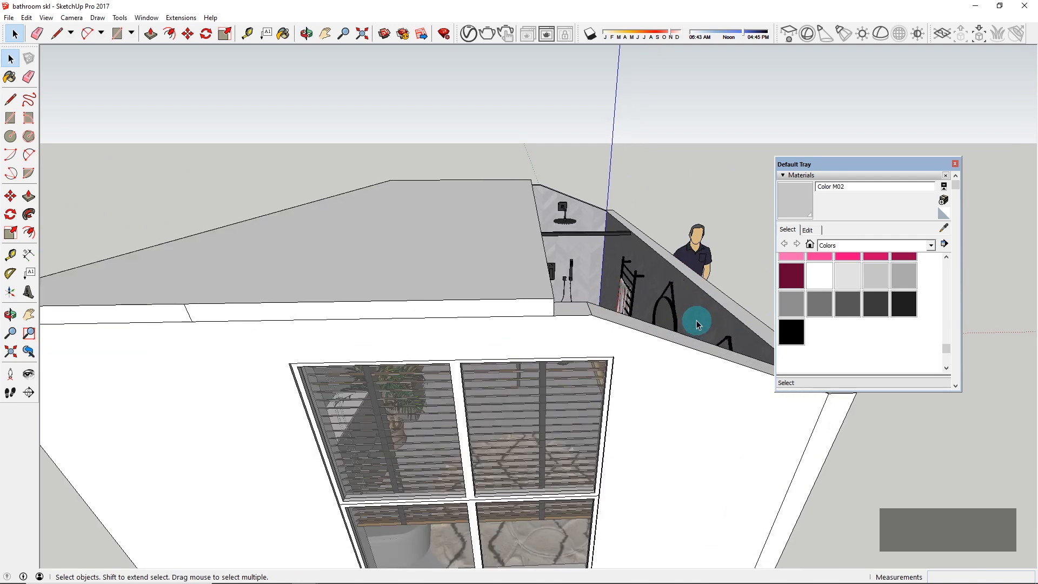
pyautogui.scroll(-3, 591, 333)
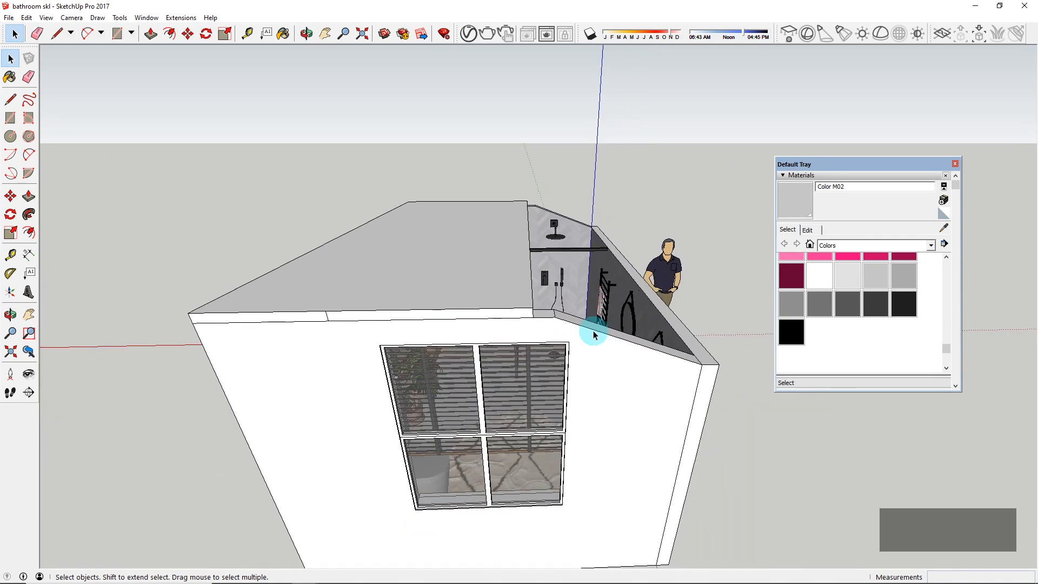
# Step: Open the wall group and offset the outline of the window wall's outer face inward by about 59 mm
pyautogui.doubleClick(597, 341)
pyautogui.scroll(2, 599, 340)
pyautogui.click(542, 328)
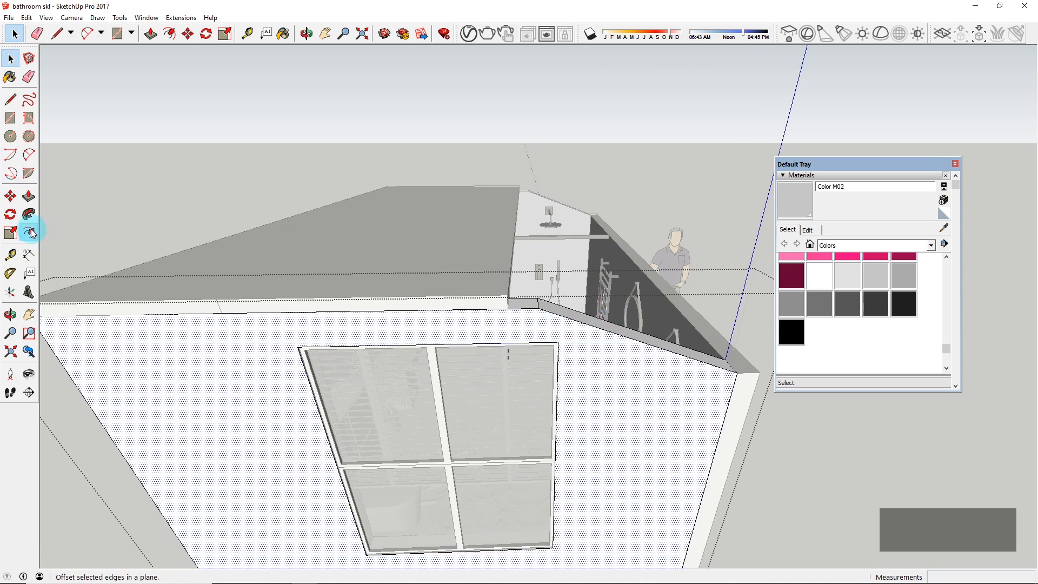
pyautogui.click(377, 326)
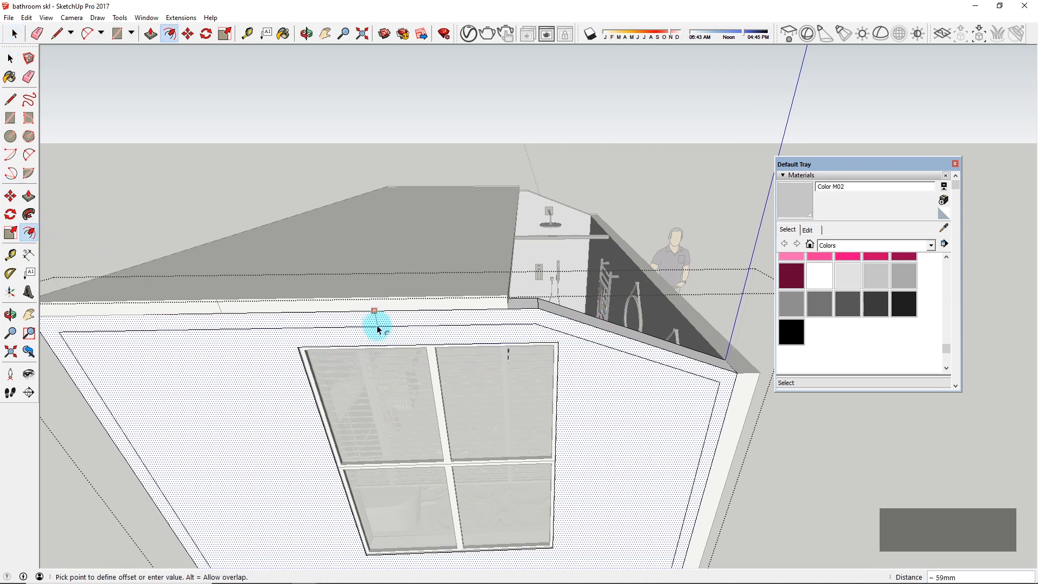
pyautogui.click(419, 338)
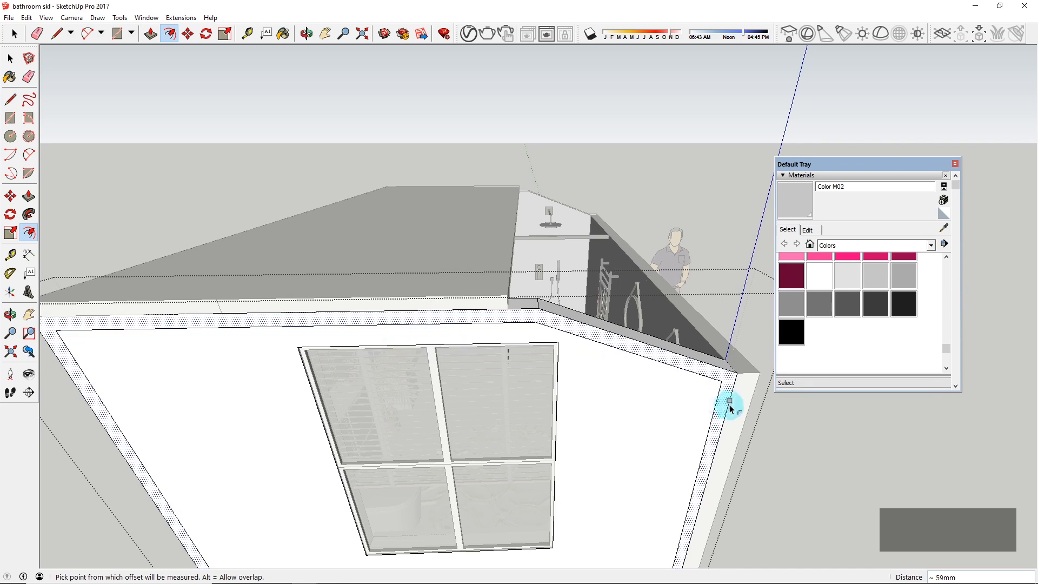
pyautogui.press('space')
# Step: Draw a line about 63 mm long from the offset's corner at the low eave to the wall's outer edge
pyautogui.scroll(2, 732, 400)
pyautogui.press('l')
pyautogui.scroll(2, 724, 371)
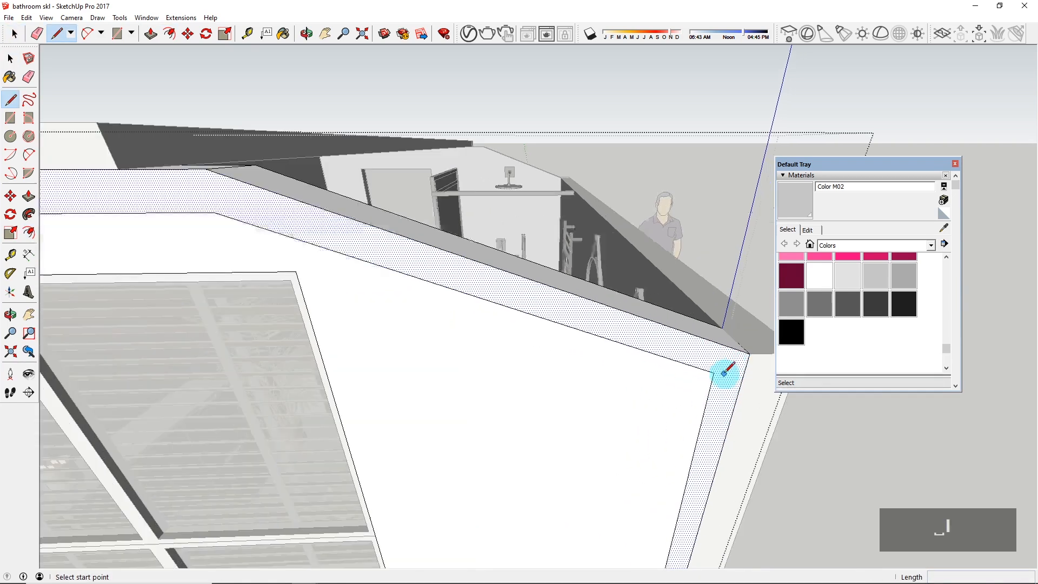
pyautogui.click(713, 373)
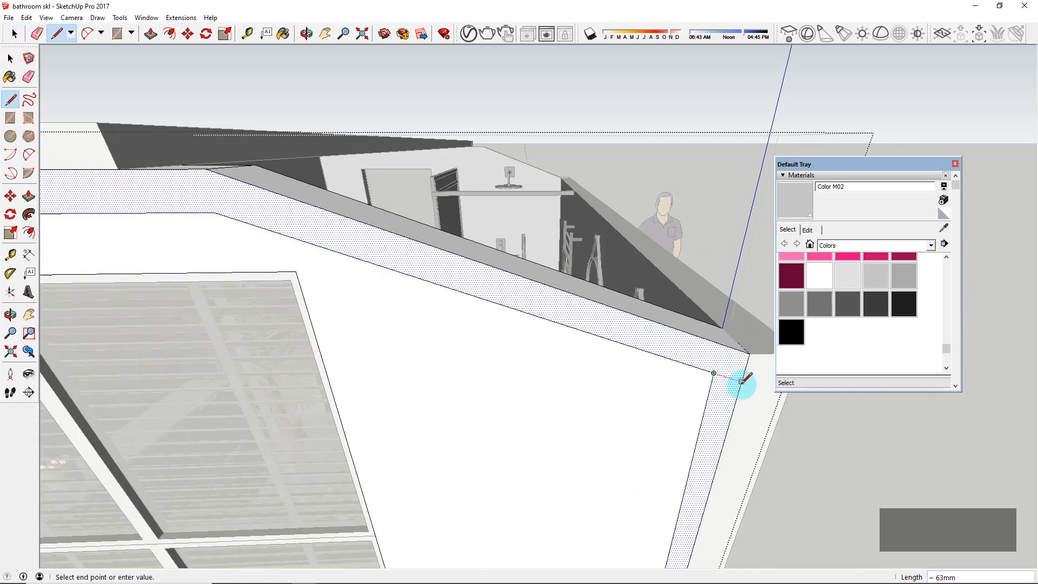
pyautogui.click(741, 381)
pyautogui.press('space')
pyautogui.scroll(-3, 741, 382)
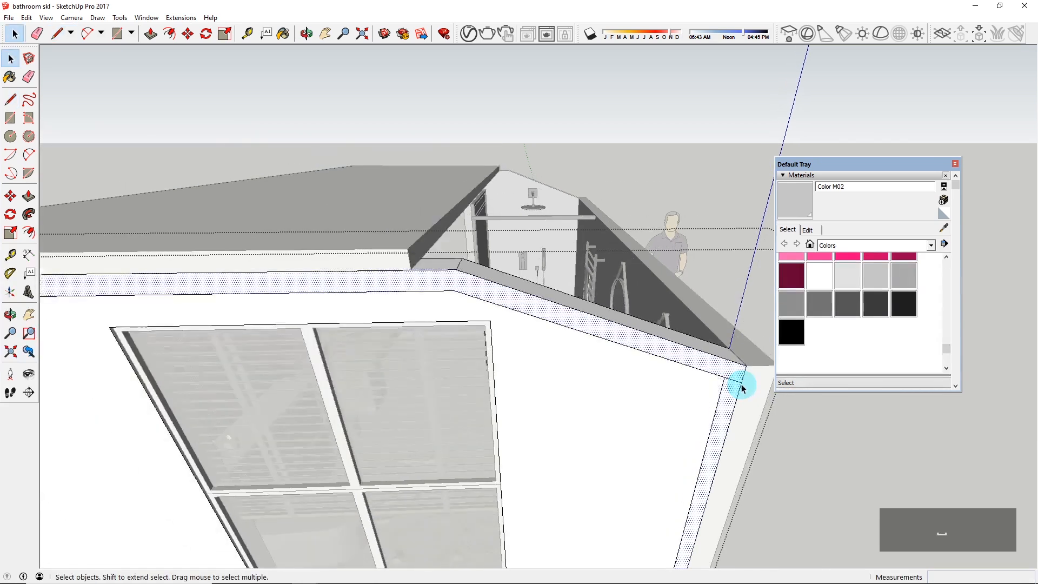
# Step: Draw a matching line from the offset's corner at the high end of the window wall to its outer edge
pyautogui.scroll(-1, 741, 384)
pyautogui.scroll(-2, 720, 292)
pyautogui.scroll(2, 270, 289)
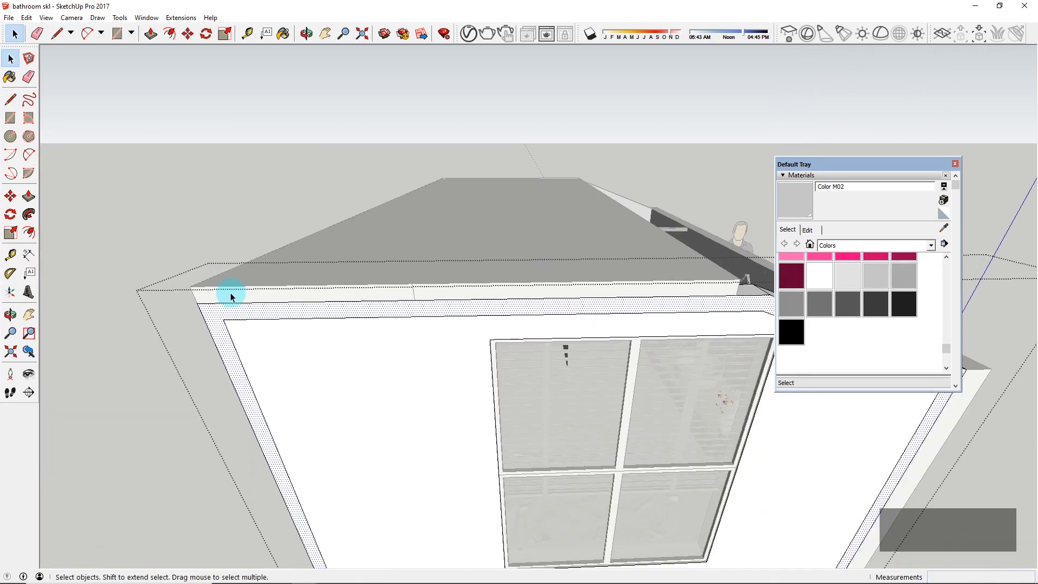
pyautogui.scroll(1, 230, 300)
pyautogui.press('l')
pyautogui.click(201, 324)
pyautogui.press('space')
# Step: Copy the roof-shaped strip along the top of the window wall, leave the wall group and delete the flat slab
pyautogui.click(258, 315)
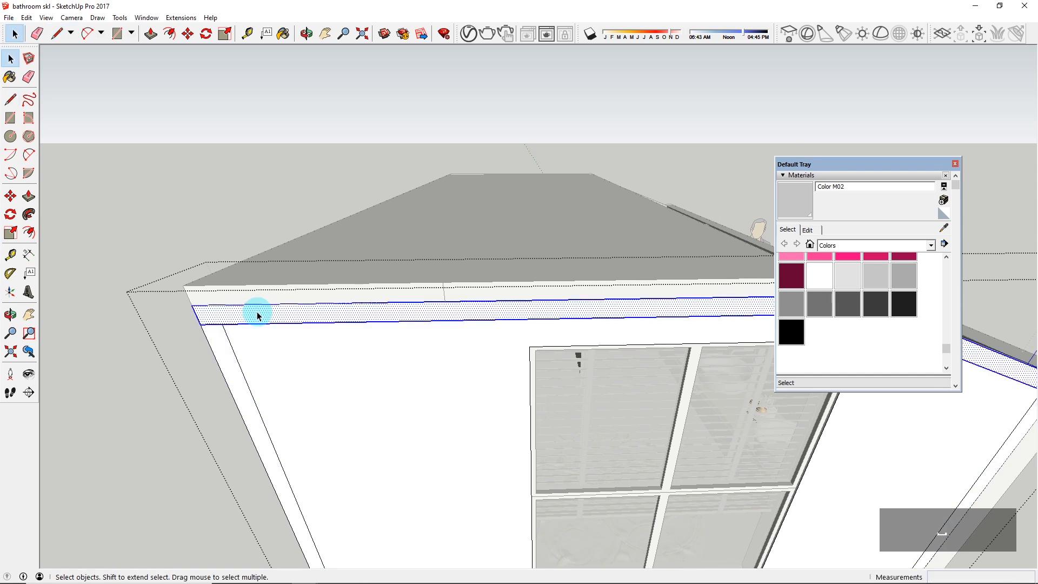
pyautogui.scroll(-4, 258, 315)
pyautogui.press('Escape')
pyautogui.click(476, 294)
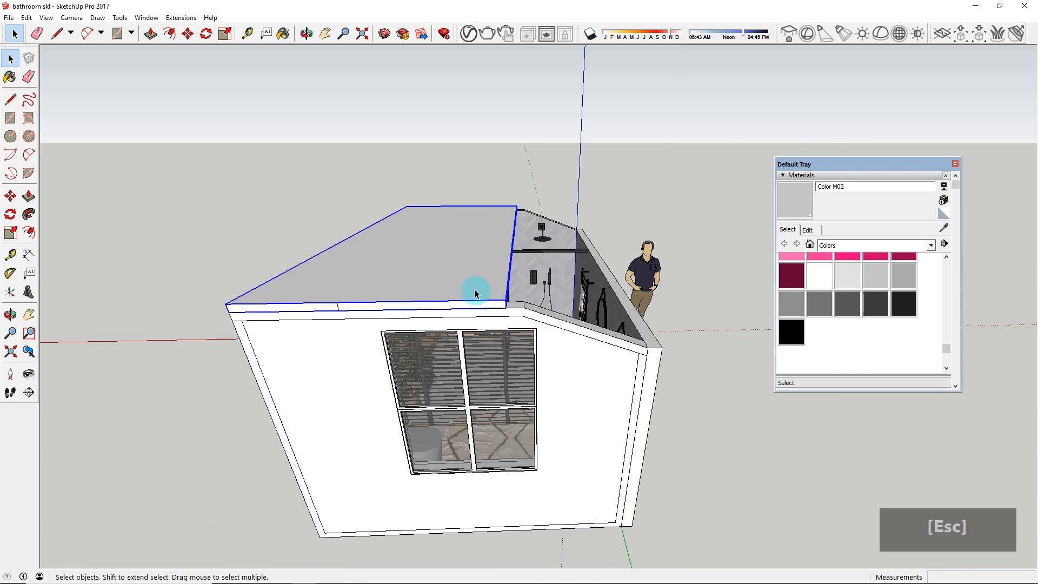
pyautogui.press('Delete')
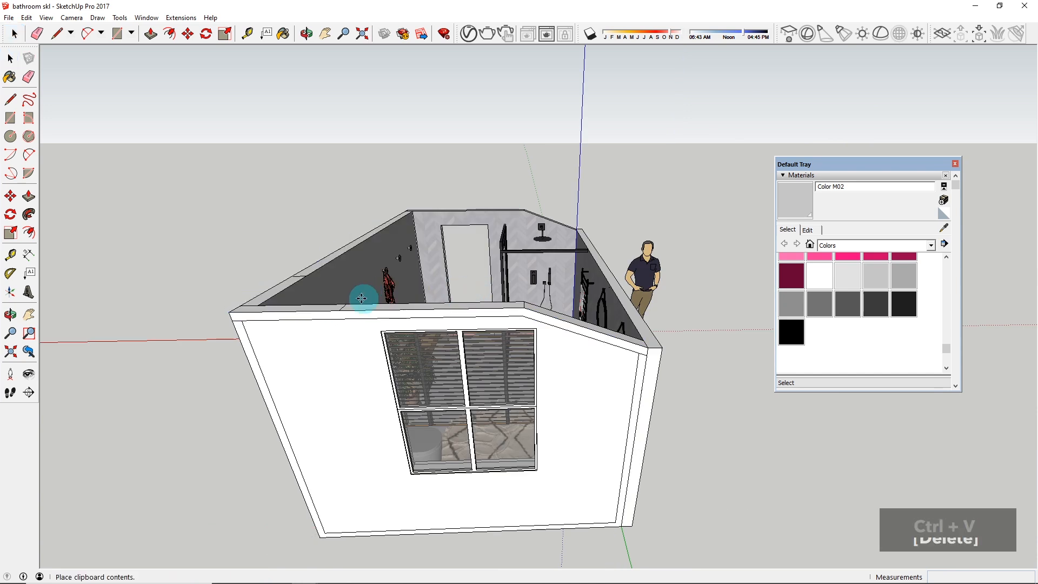
# Step: Paste the strip on top of the window wall and move it about 11 mm so its bend meets the wall's bend
pyautogui.scroll(2, 649, 344)
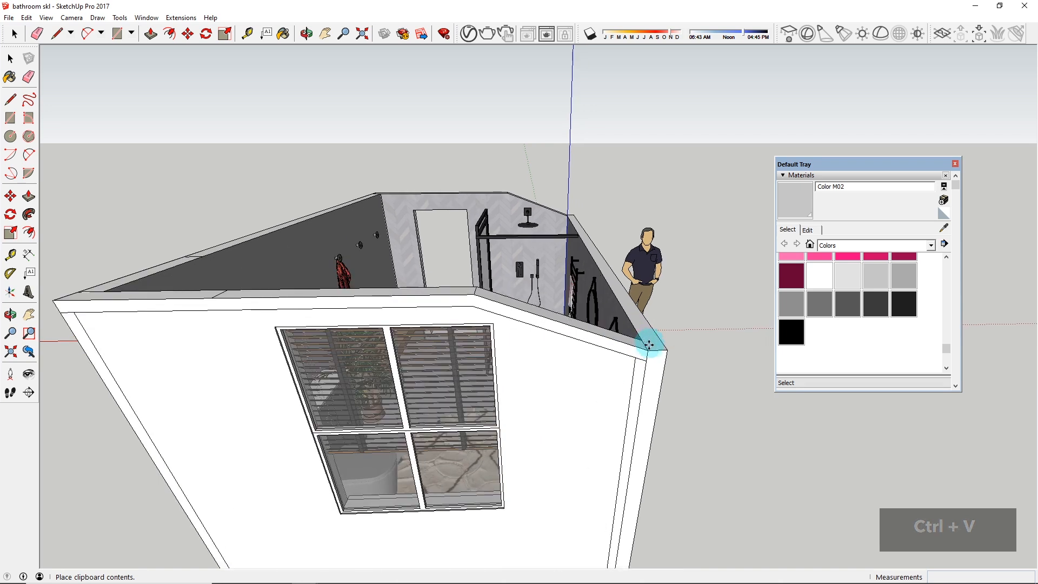
pyautogui.click(648, 345)
pyautogui.press('m')
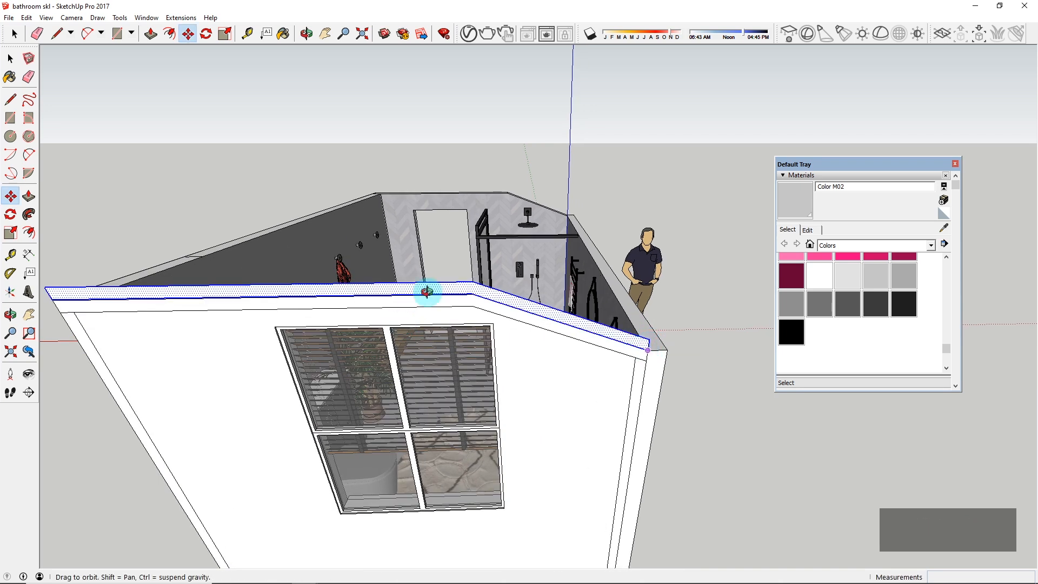
pyautogui.scroll(5, 472, 277)
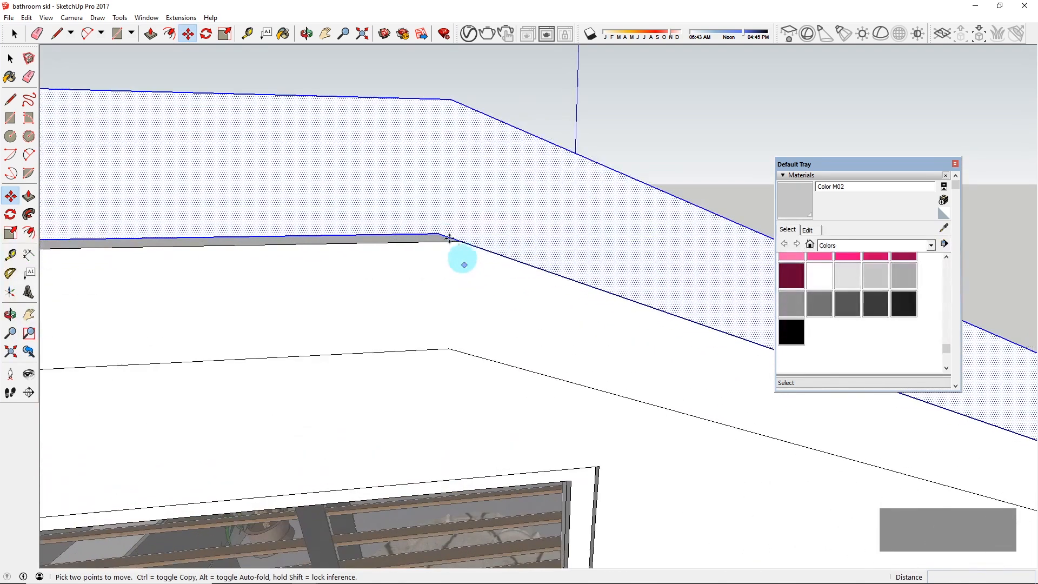
pyautogui.click(443, 235)
pyautogui.click(460, 241)
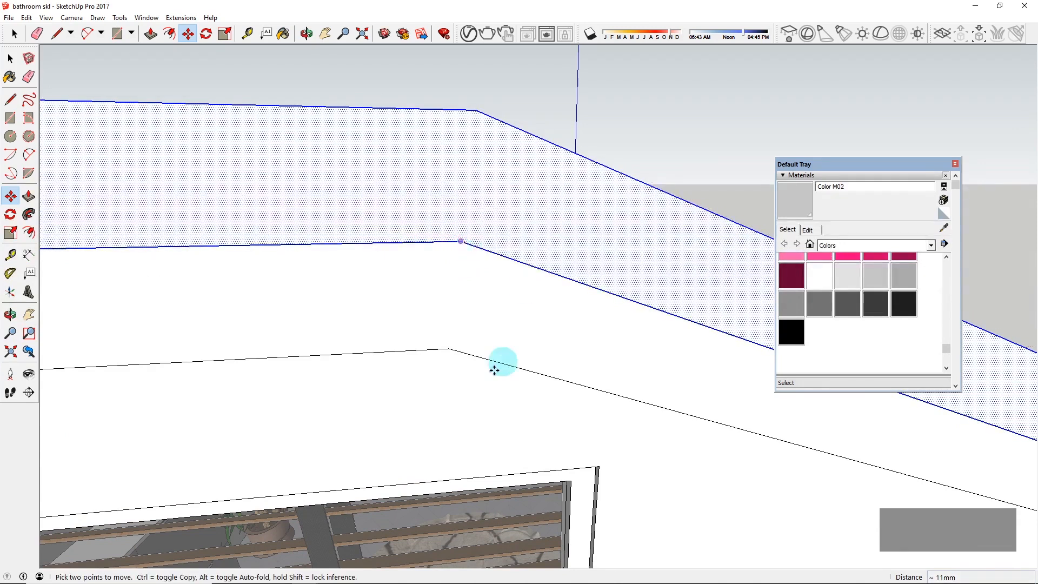
# Step: Extrude the pasted roof profile 3650 mm across the room, and extend it another 100 mm over the door wall
pyautogui.scroll(-3, 496, 340)
pyautogui.scroll(-3, 543, 213)
pyautogui.moveTo(273, 252); pyautogui.dragTo(486, 263, button='middle')
pyautogui.press('p')
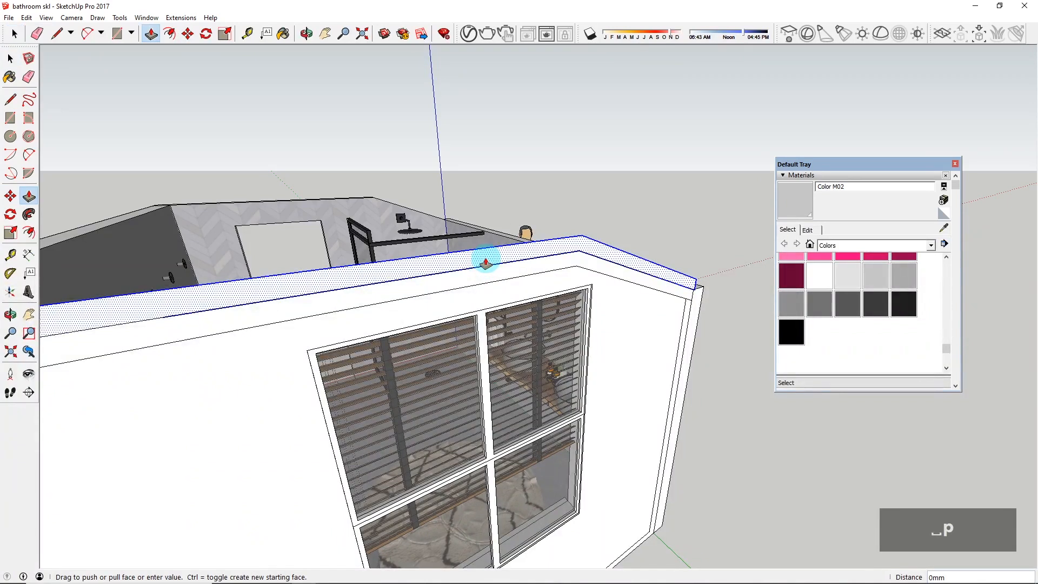
pyautogui.click(484, 261)
pyautogui.scroll(-2, 613, 253)
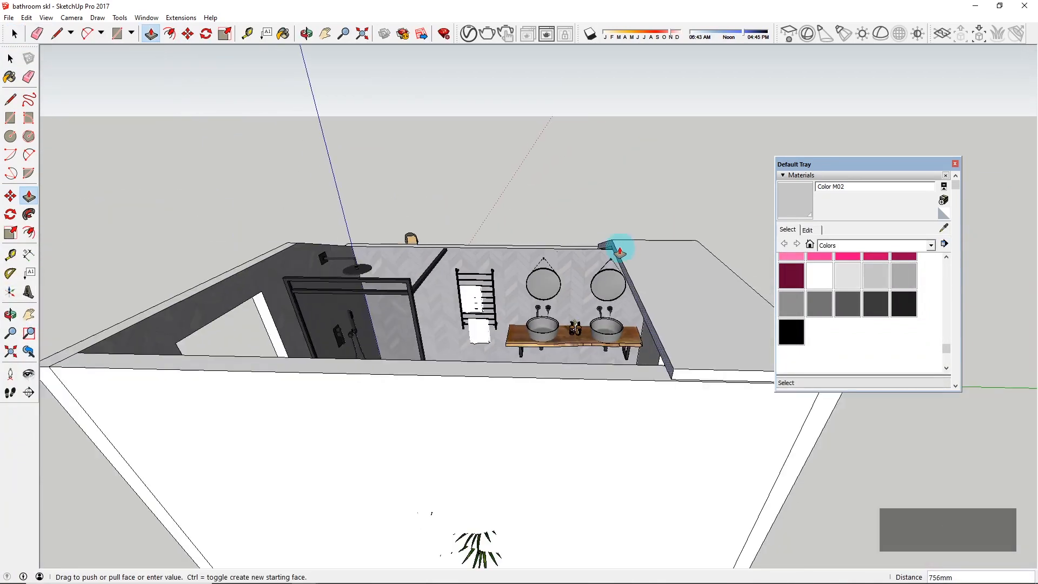
pyautogui.moveTo(323, 369); pyautogui.dragTo(517, 283, button='middle')
pyautogui.scroll(-2, 517, 282)
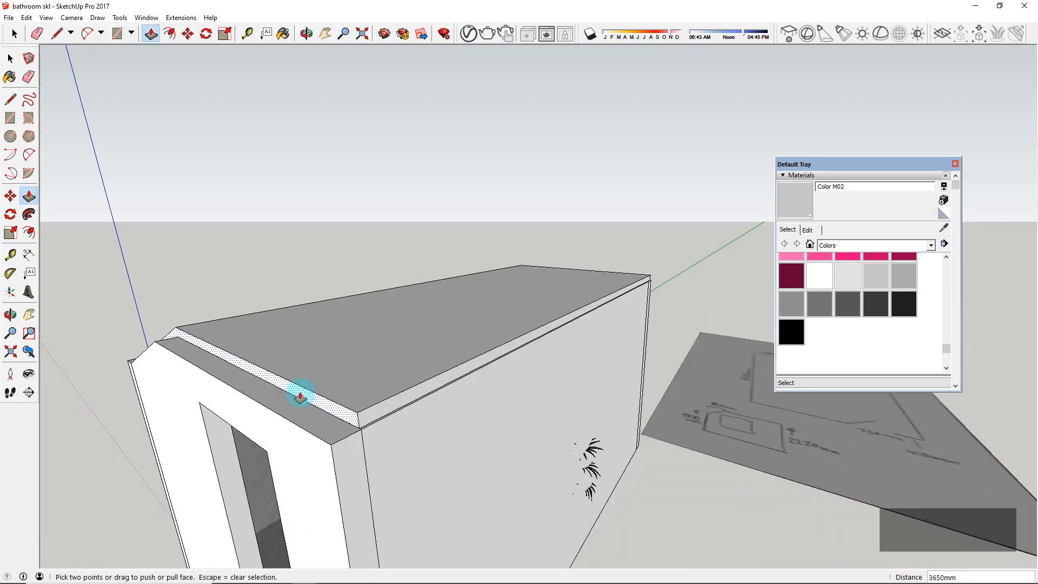
pyautogui.write('100')
pyautogui.press('Return')
# Step: Select the whole extruded roof from its underside inside the room and group it
pyautogui.scroll(4, 454, 399)
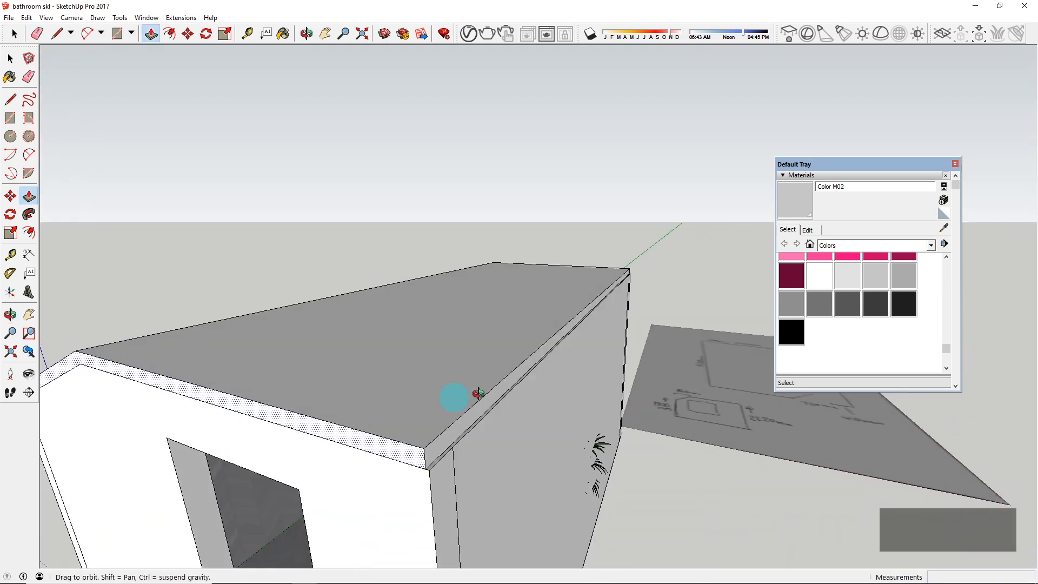
pyautogui.moveTo(546, 486); pyautogui.dragTo(438, 276, button='middle')
pyautogui.scroll(3, 456, 549)
pyautogui.moveTo(451, 467)
pyautogui.mouseDown(button='middle')
pyautogui.moveTo(444, 464)
pyautogui.moveTo(440, 509)
pyautogui.moveTo(440, 375)
pyautogui.moveTo(493, 349)
pyautogui.mouseUp(button='middle')
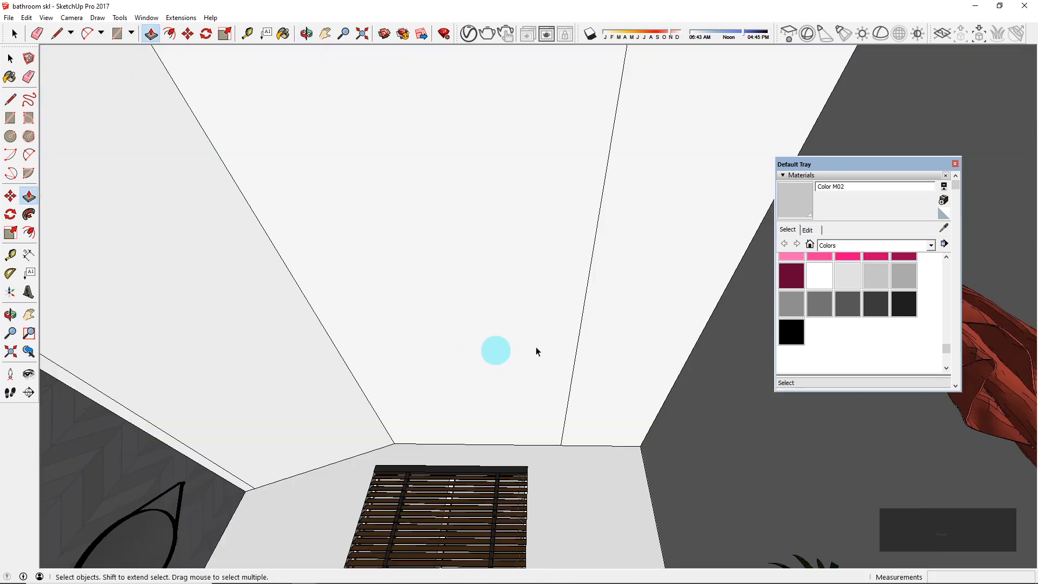
pyautogui.click(569, 328)
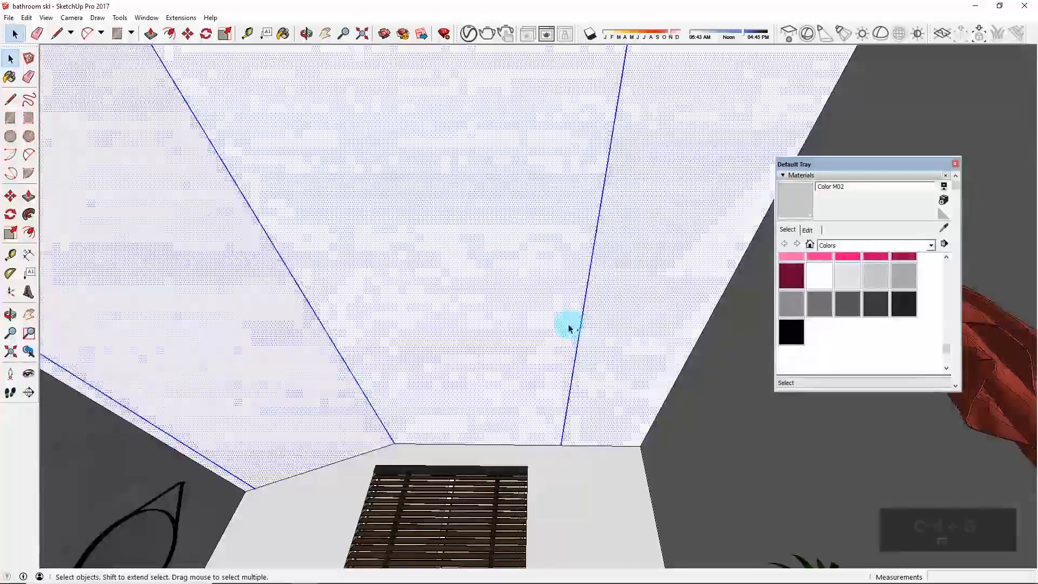
pyautogui.hotkey('ctrl', 'g')
# Step: Open the roof group and delete the stray seam edges on the underside of the ceiling
pyautogui.doubleClick(583, 308)
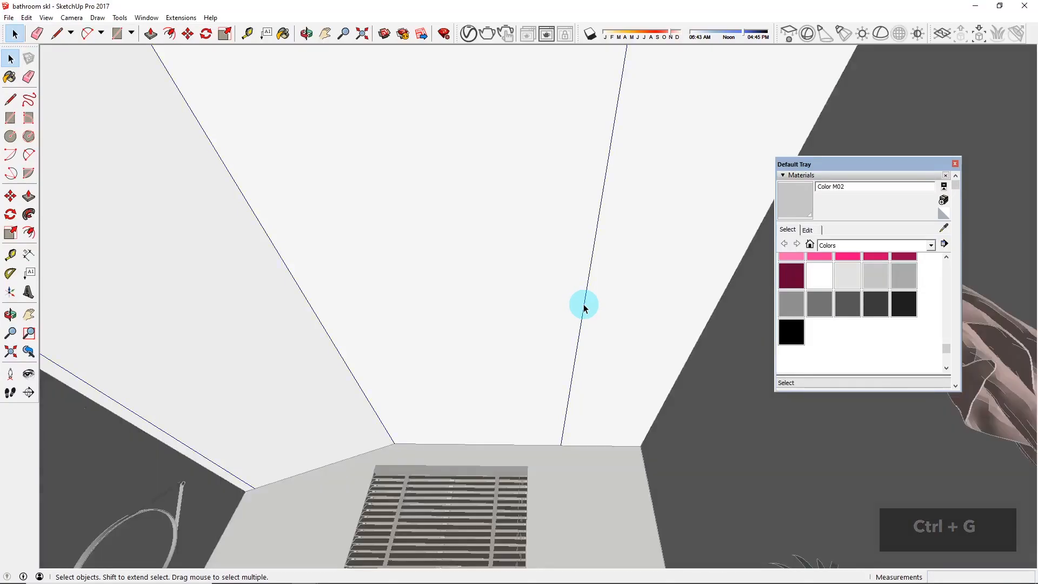
pyautogui.press('Delete')
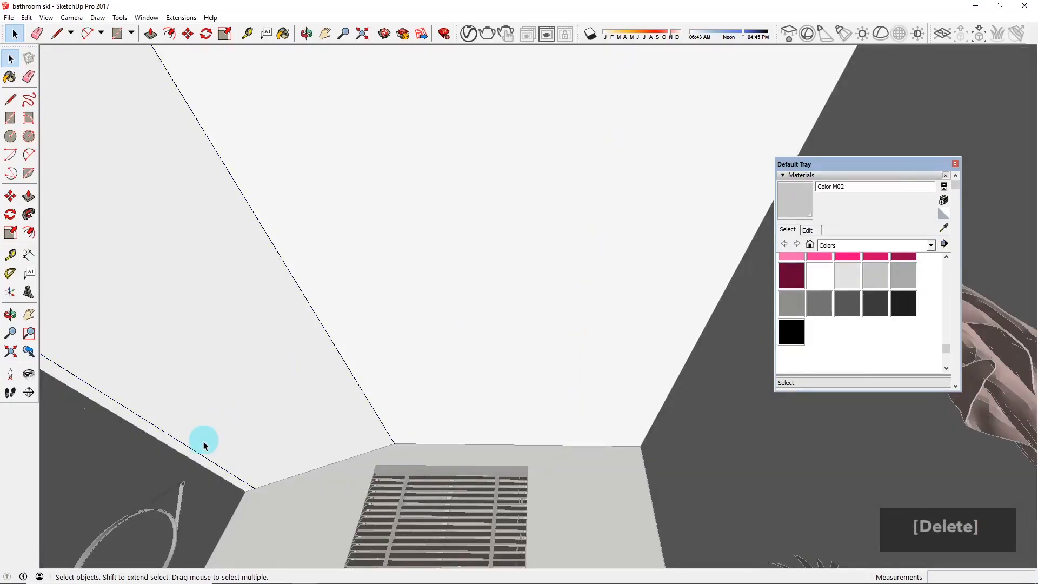
pyautogui.press('Delete')
# Step: Open the roof group and push/pull its low edge face outward until it lines up with the side wall's outer face
pyautogui.moveTo(206, 456); pyautogui.dragTo(255, 578, button='middle')
pyautogui.scroll(-10, 486, 290)
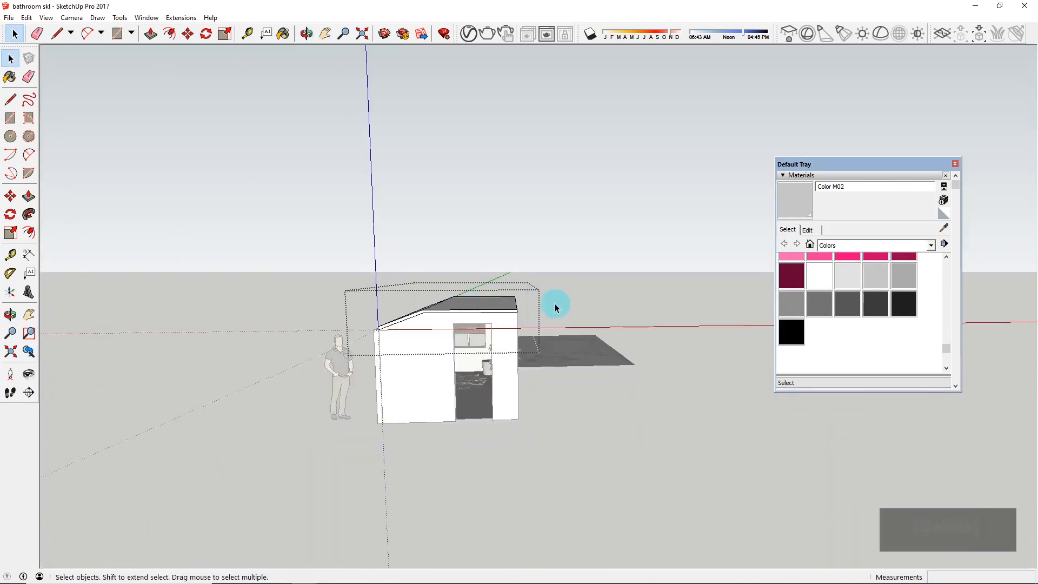
pyautogui.moveTo(316, 307); pyautogui.dragTo(479, 374, button='middle')
pyautogui.scroll(3, 478, 375)
pyautogui.moveTo(366, 352); pyautogui.dragTo(498, 361, button='middle')
pyautogui.scroll(1, 495, 367)
pyautogui.click(514, 384)
pyautogui.doubleClick(519, 383)
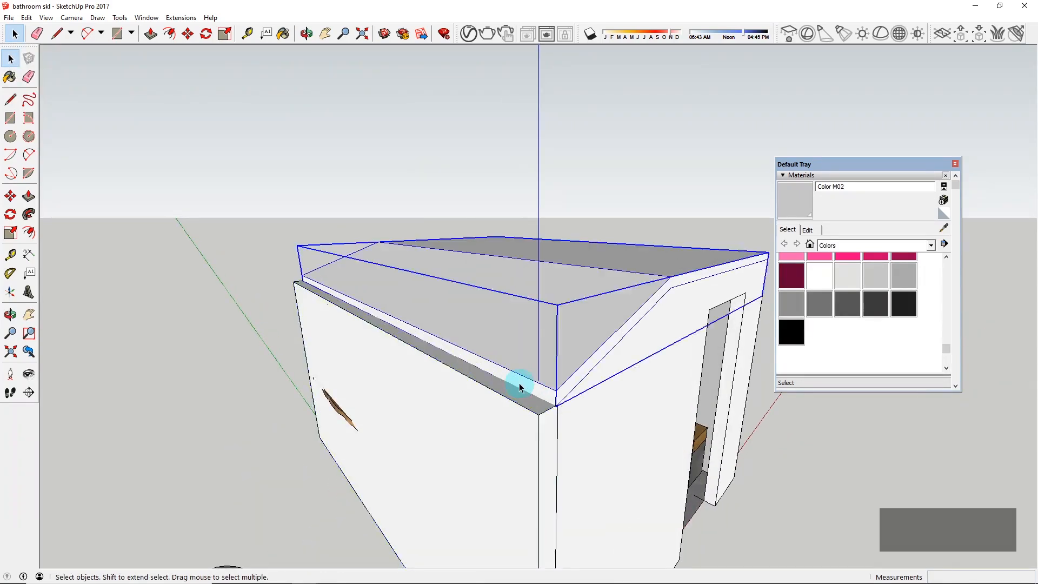
pyautogui.click(521, 382)
pyautogui.press('p')
pyautogui.click(523, 382)
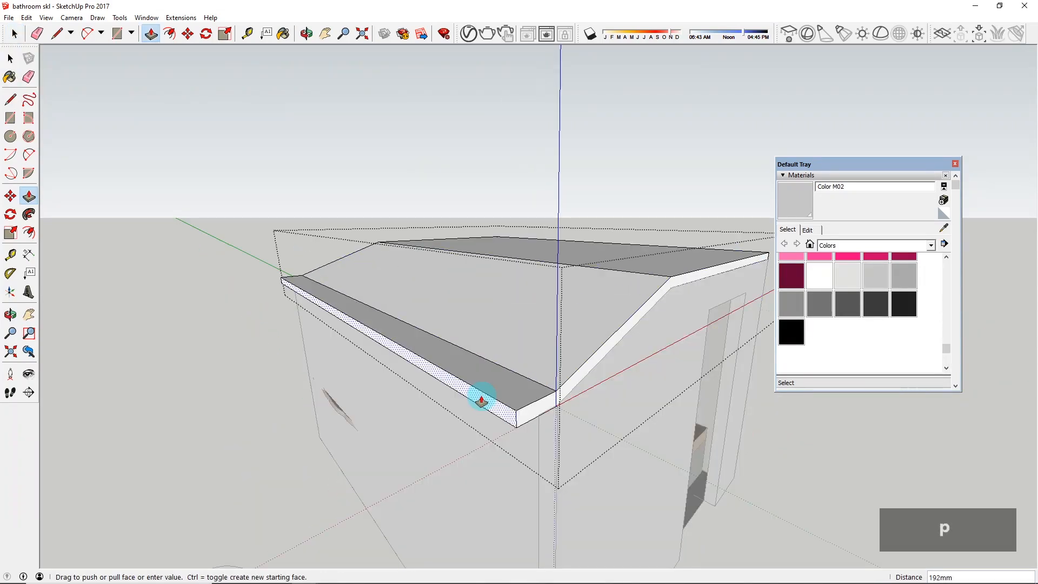
pyautogui.click(533, 422)
pyautogui.press('space')
pyautogui.press('Escape')
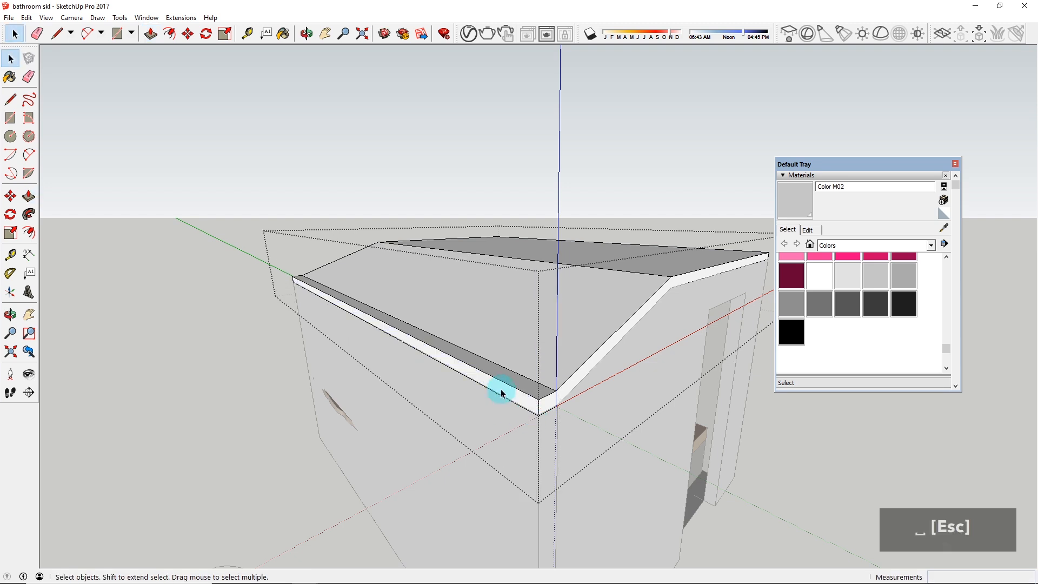
# Step: View the room's interior through the doorway and search the 3D Warehouse for "spotlight"
pyautogui.moveTo(505, 387); pyautogui.dragTo(308, 297, button='middle')
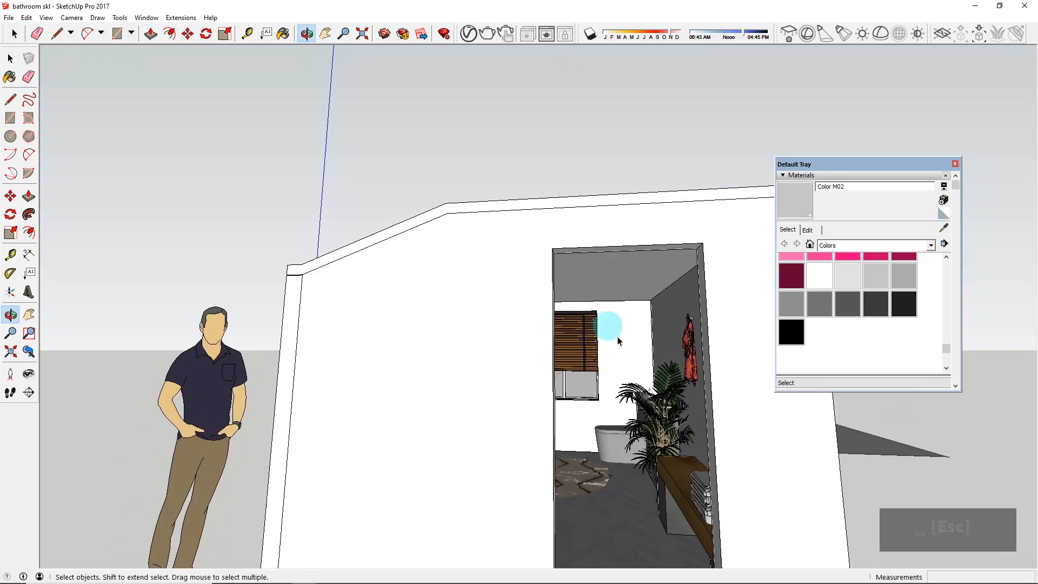
pyautogui.scroll(1, 691, 382)
pyautogui.scroll(5, 601, 370)
pyautogui.moveTo(599, 366); pyautogui.dragTo(578, 358, button='middle')
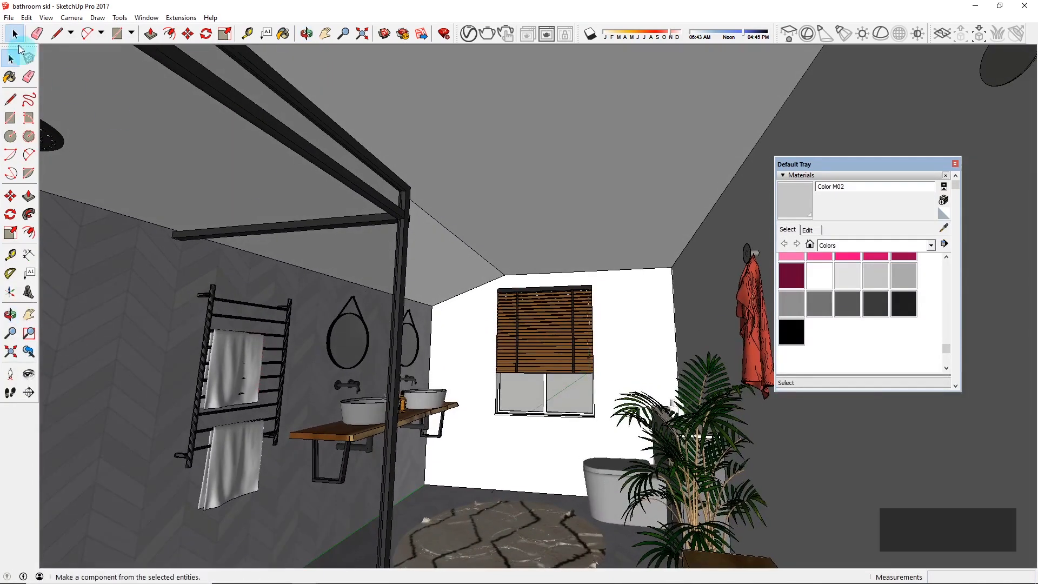
pyautogui.click(154, 18)
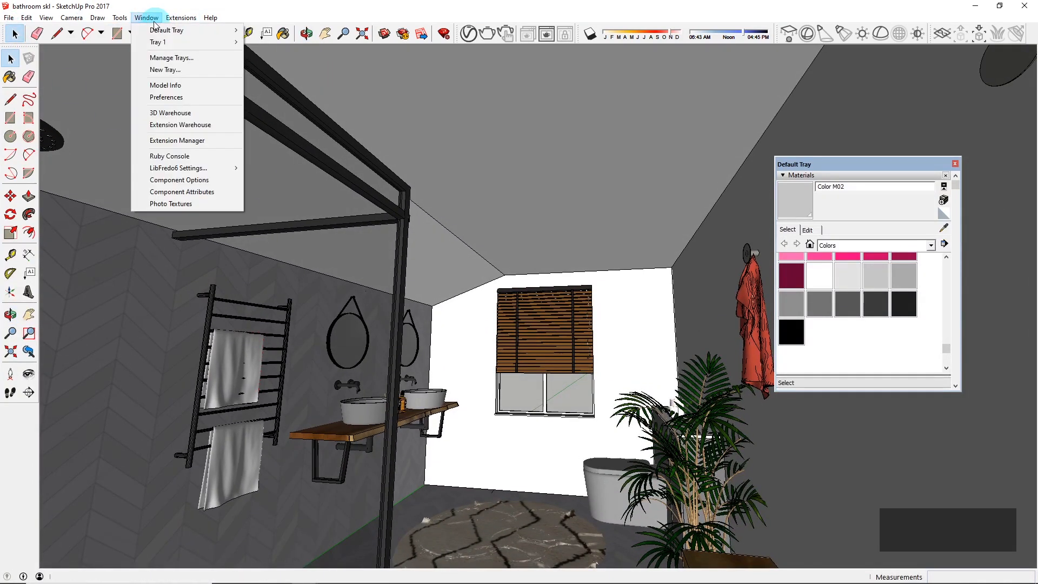
pyautogui.click(170, 113)
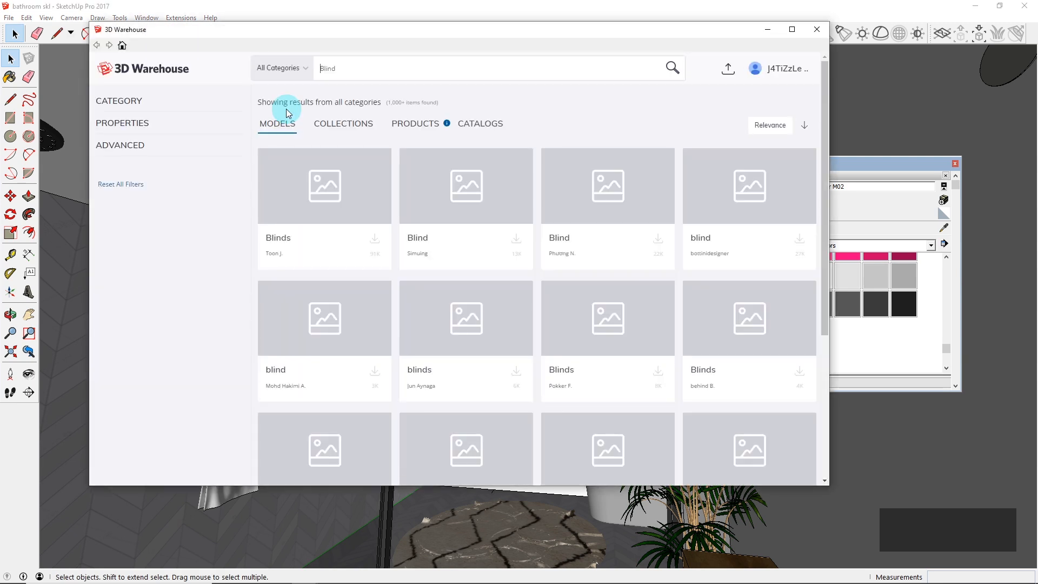
pyautogui.doubleClick(330, 66)
pyautogui.write('spotlight')
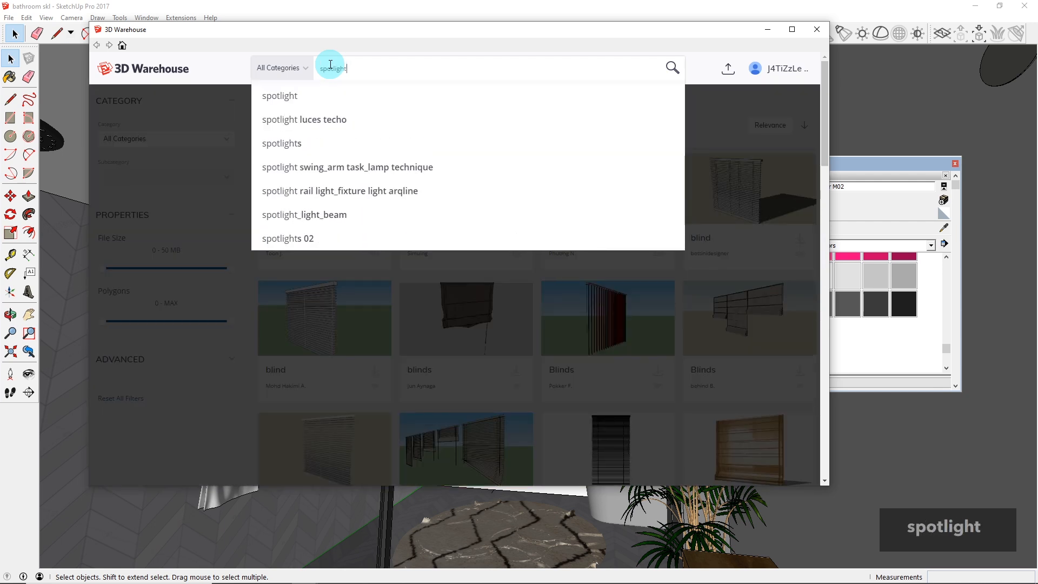
pyautogui.press('Return')
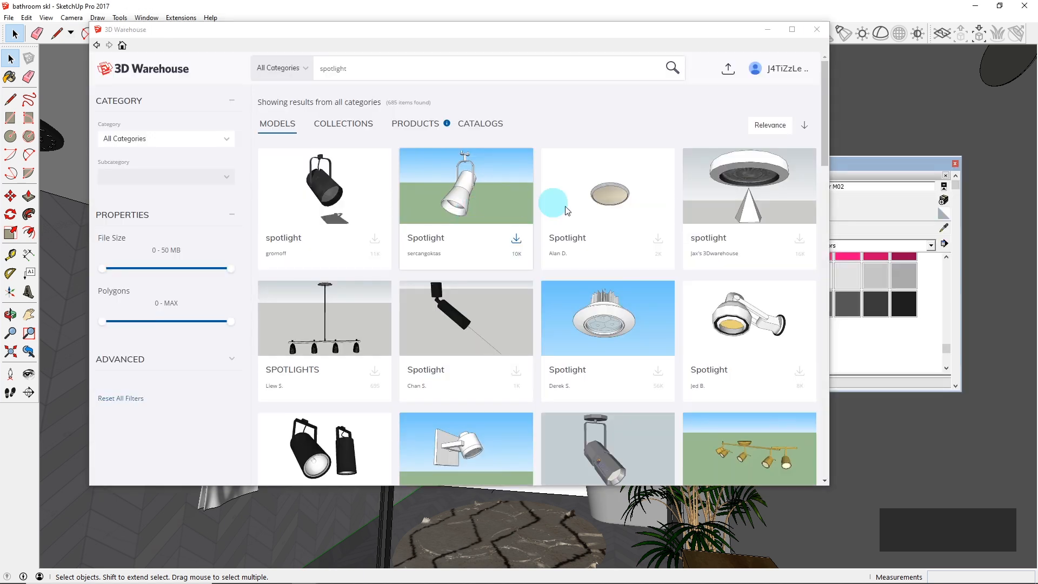
# Step: Browse the spotlight models and load the round white recessed "Spotlight" with rear cooling fins directly into the model
pyautogui.scroll(-4, 740, 212)
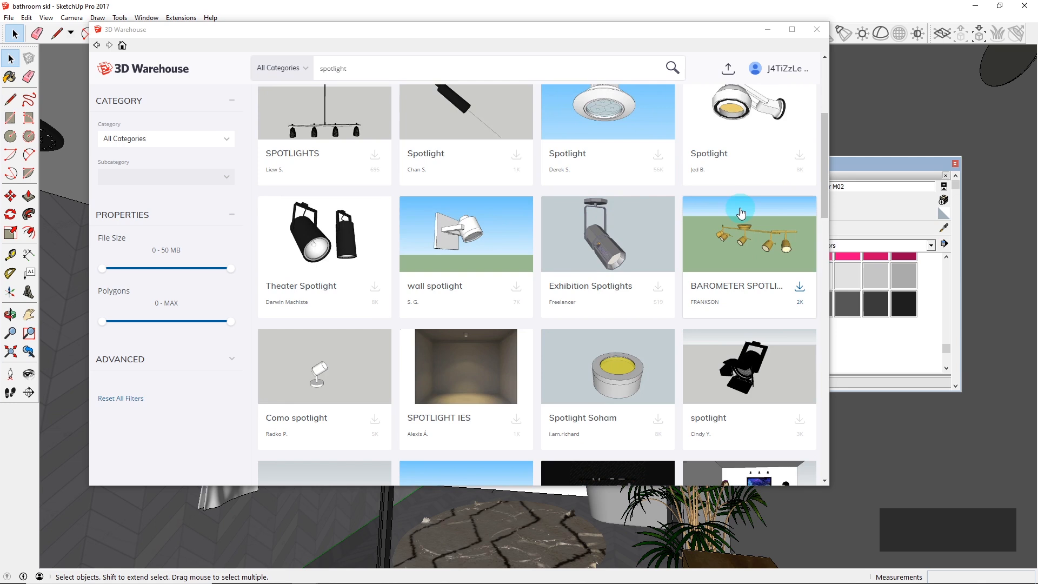
pyautogui.scroll(-6, 740, 211)
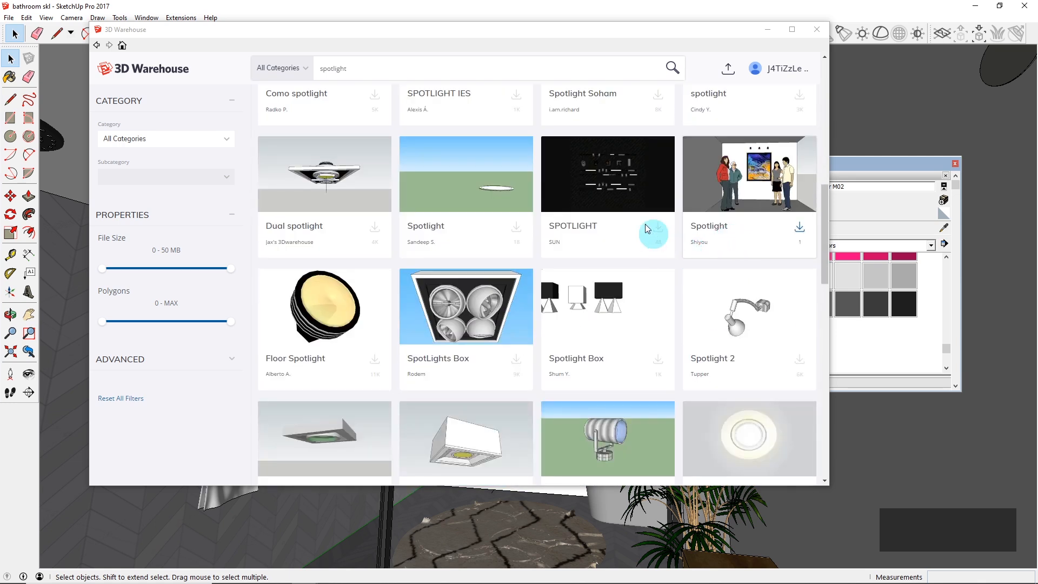
pyautogui.scroll(-2, 647, 229)
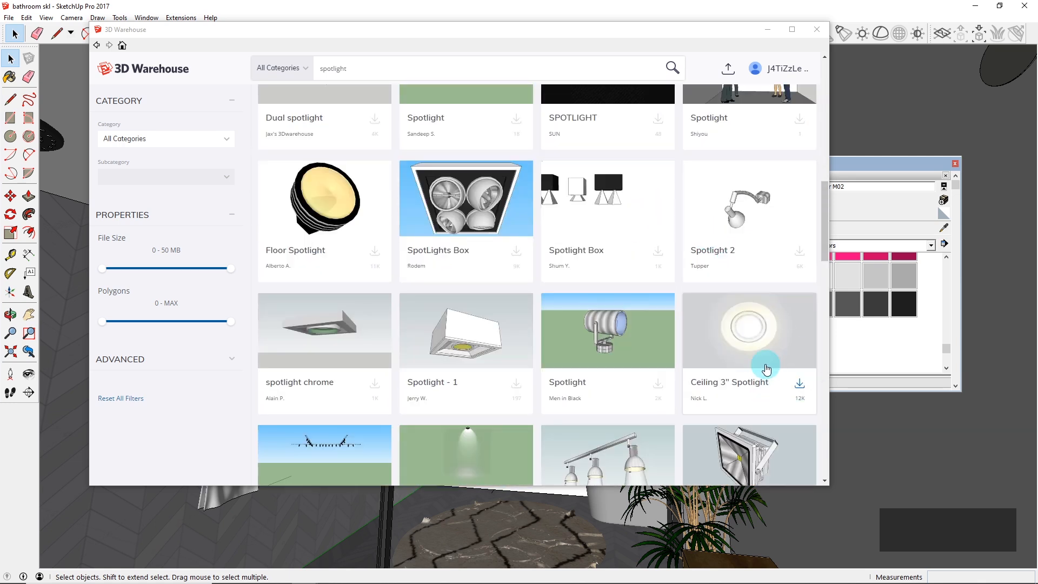
pyautogui.scroll(-4, 769, 359)
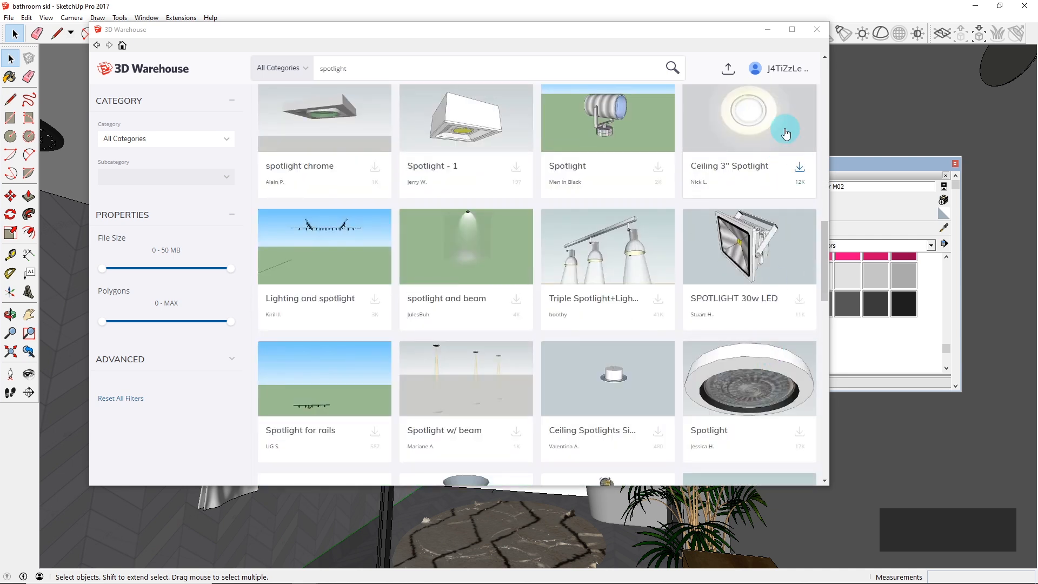
pyautogui.scroll(-6, 785, 132)
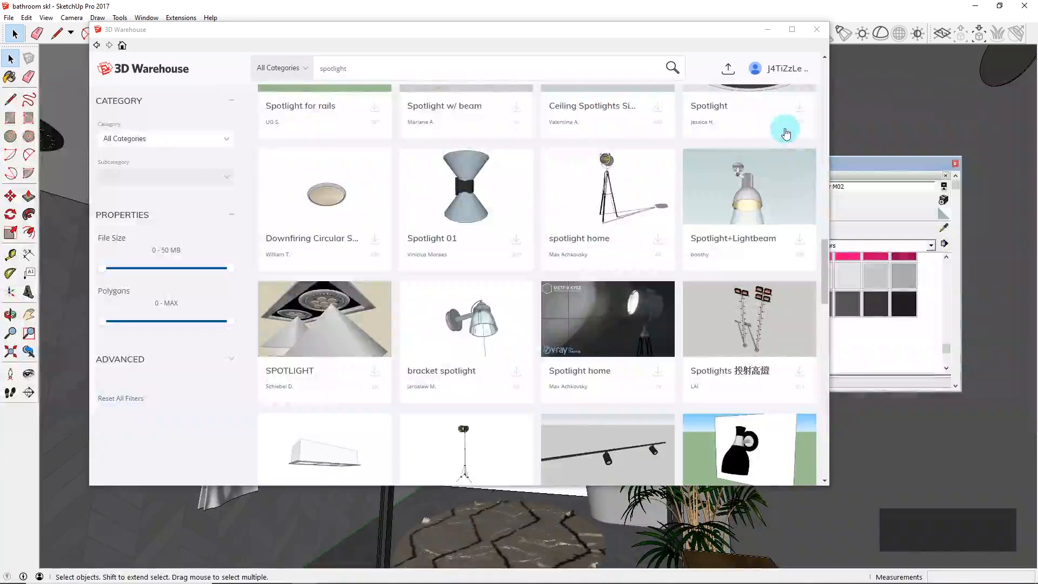
pyautogui.scroll(-5, 770, 204)
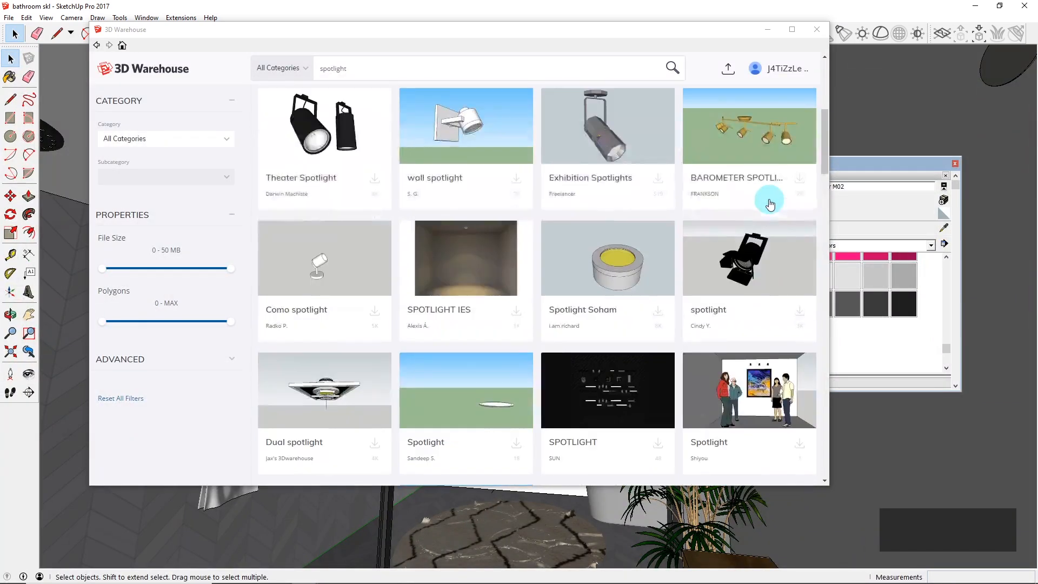
pyautogui.scroll(7, 562, 169)
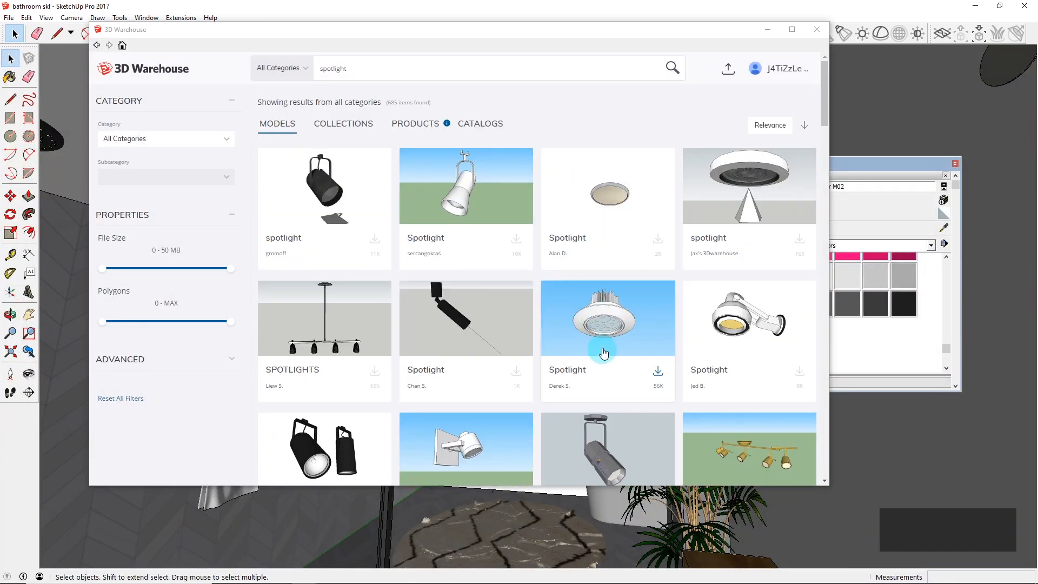
pyautogui.click(659, 374)
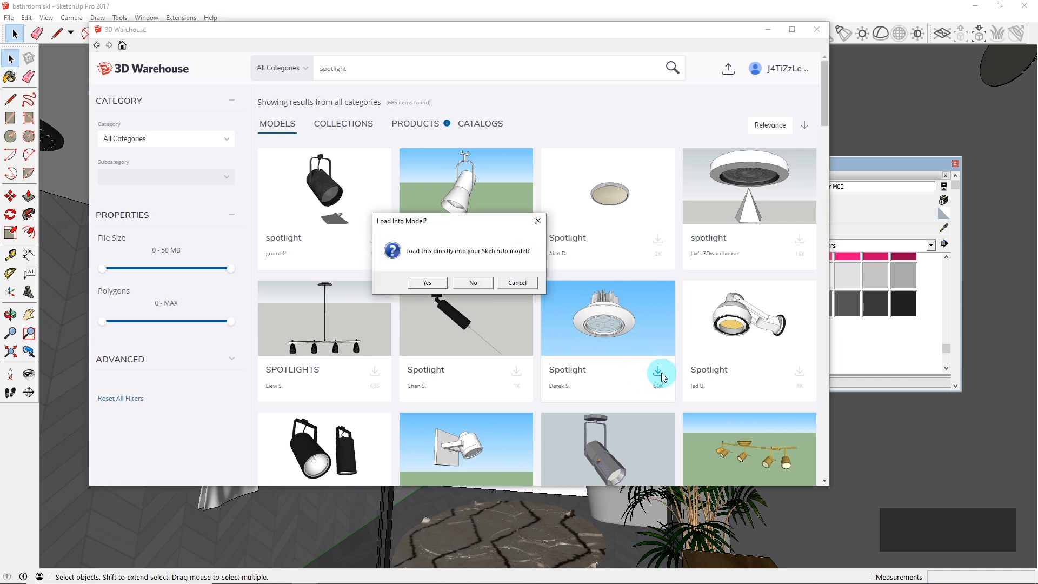
pyautogui.click(427, 283)
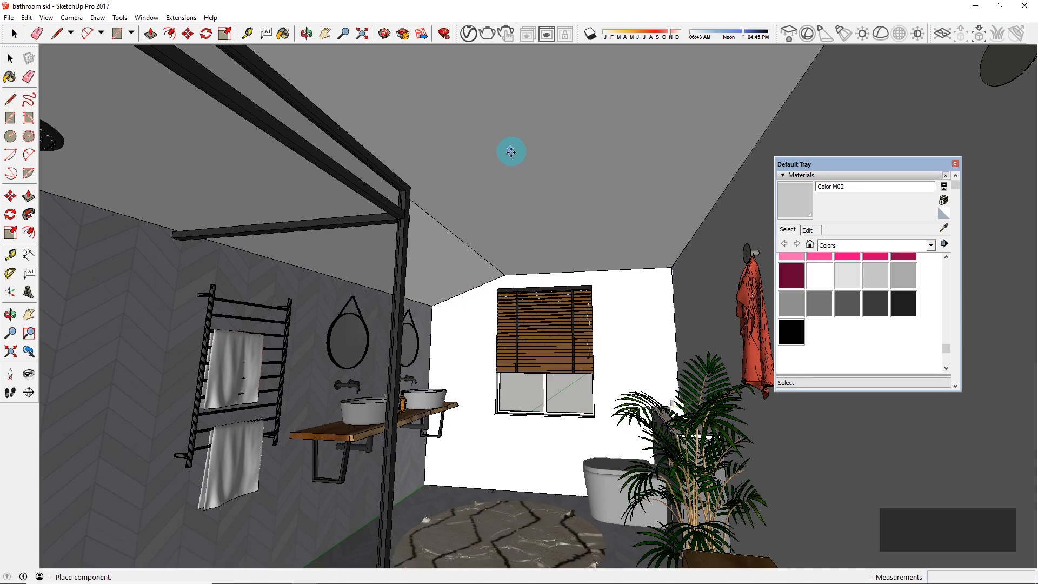
# Step: Place the spotlight by the roof and move it inside the room onto the underside of the flat ceiling
pyautogui.scroll(-10, 511, 478)
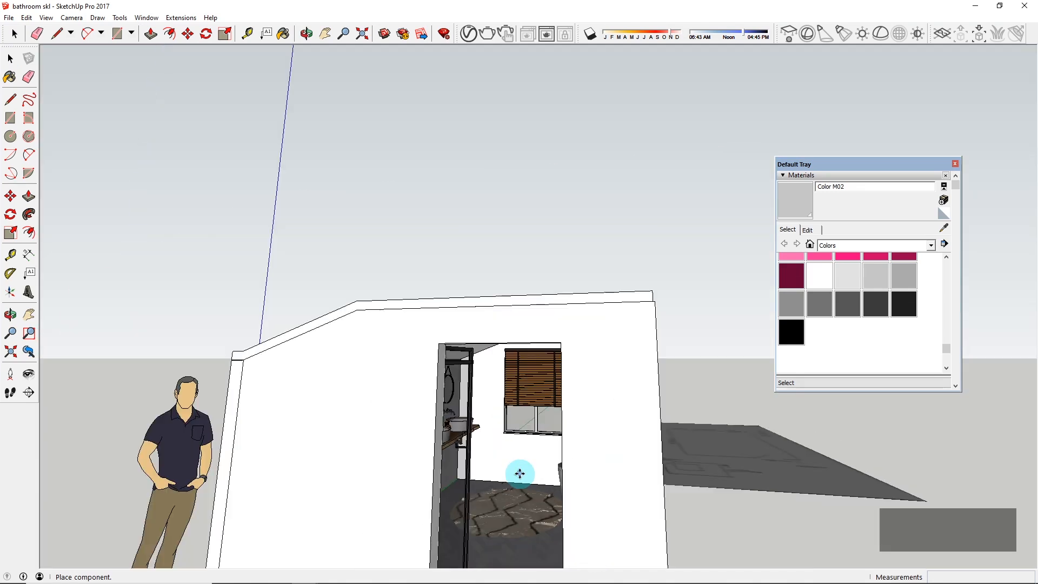
pyautogui.click(549, 355)
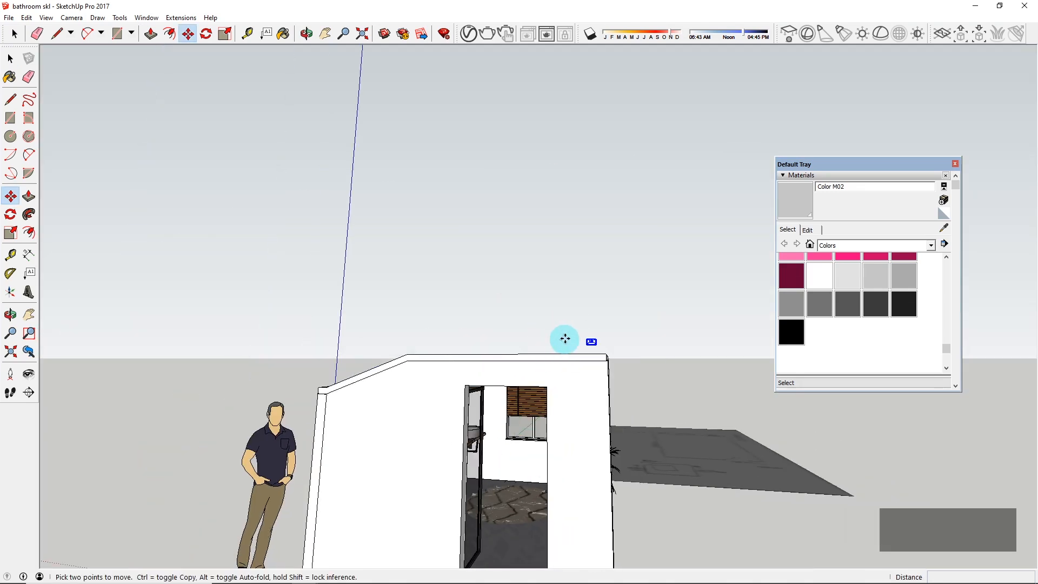
pyautogui.moveTo(565, 339); pyautogui.dragTo(590, 433, button='middle')
pyautogui.scroll(2, 597, 415)
pyautogui.scroll(4, 604, 414)
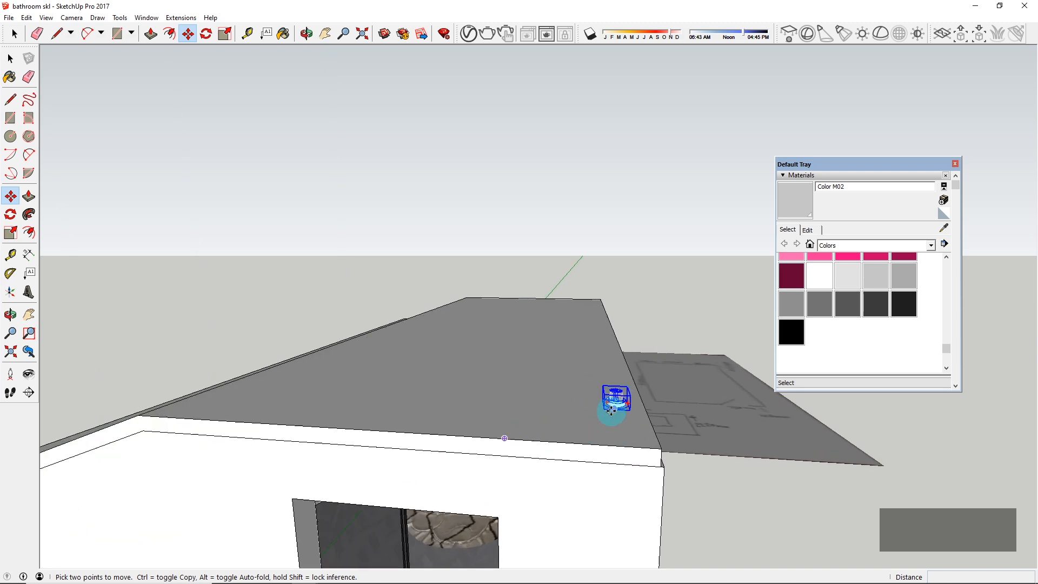
pyautogui.click(617, 407)
pyautogui.scroll(-4, 616, 408)
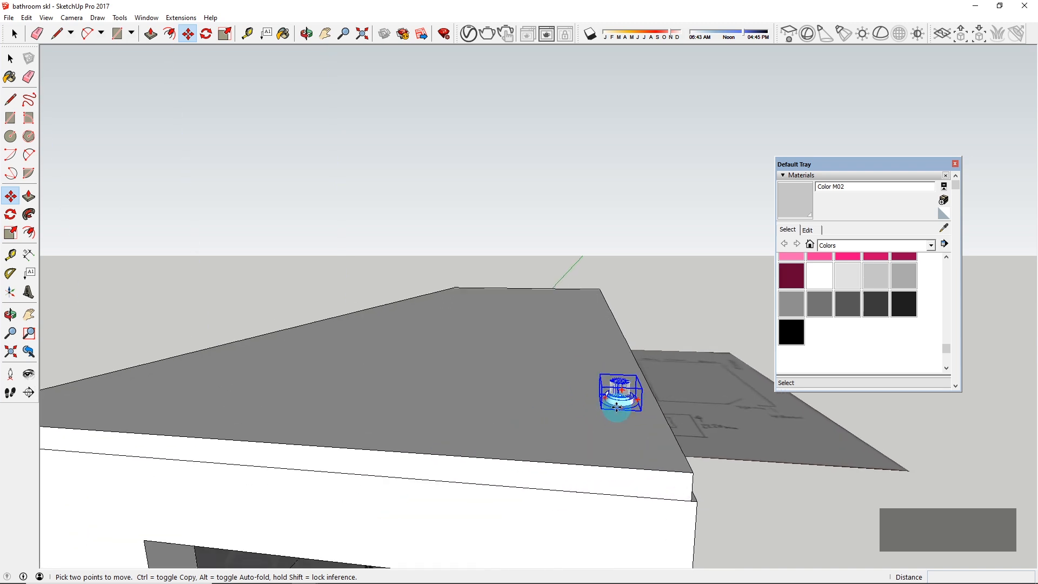
pyautogui.moveTo(357, 486); pyautogui.dragTo(457, 248, button='middle')
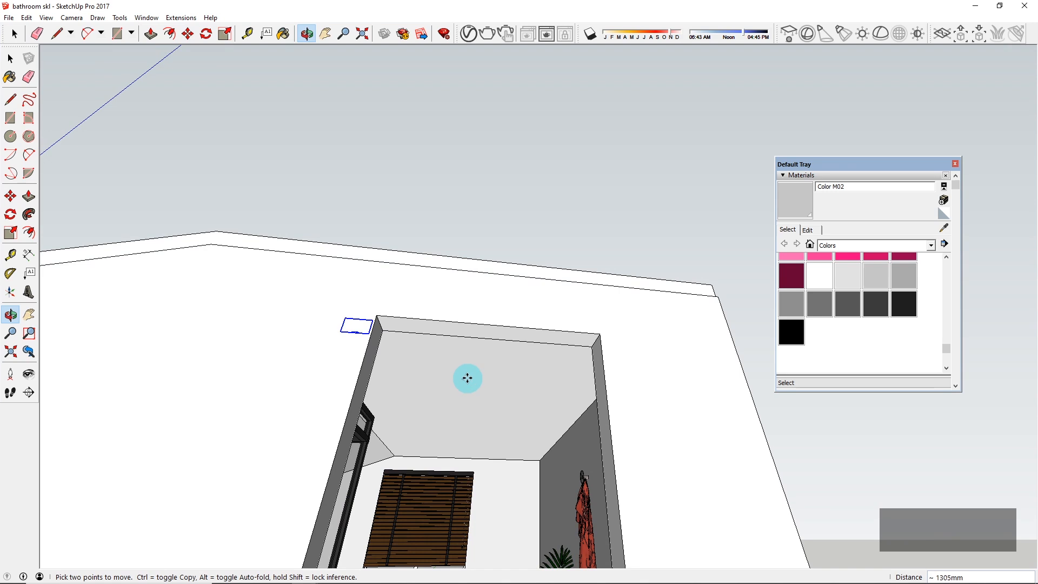
pyautogui.scroll(5, 487, 366)
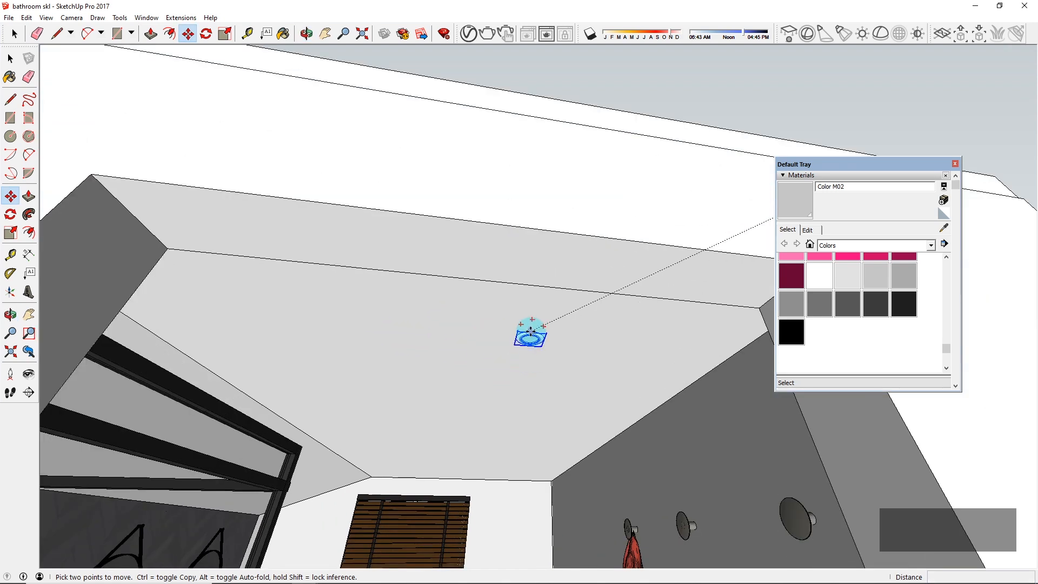
pyautogui.scroll(2, 531, 337)
# Step: Raise the spotlight along the vertical axis until its body is recessed and its rim sits against the ceiling
pyautogui.moveTo(508, 381); pyautogui.dragTo(533, 308, button='middle')
pyautogui.scroll(4, 535, 309)
pyautogui.press('Up')
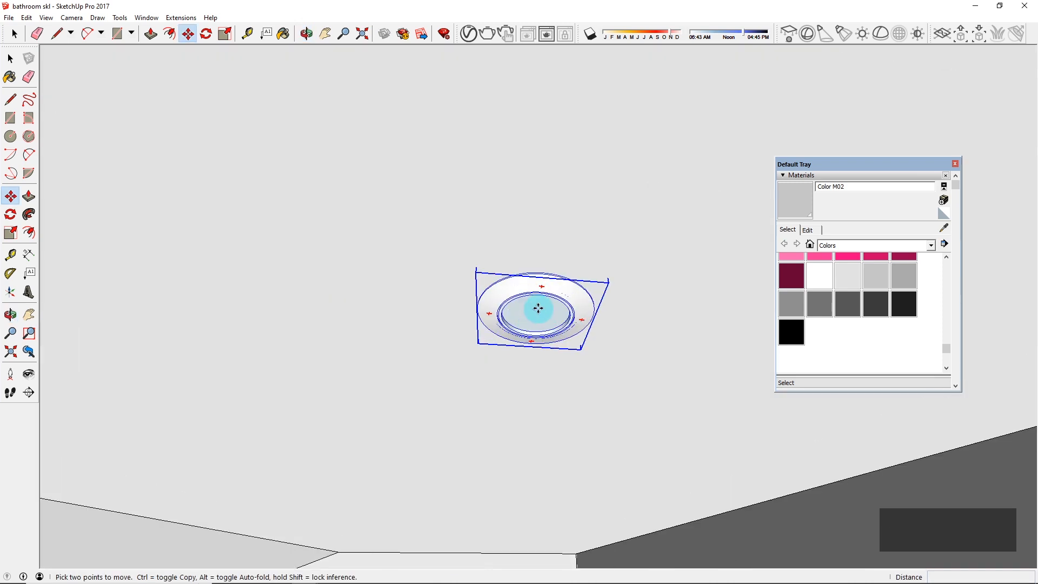
pyautogui.moveTo(565, 288); pyautogui.dragTo(538, 333, button='middle')
pyautogui.scroll(2, 573, 303)
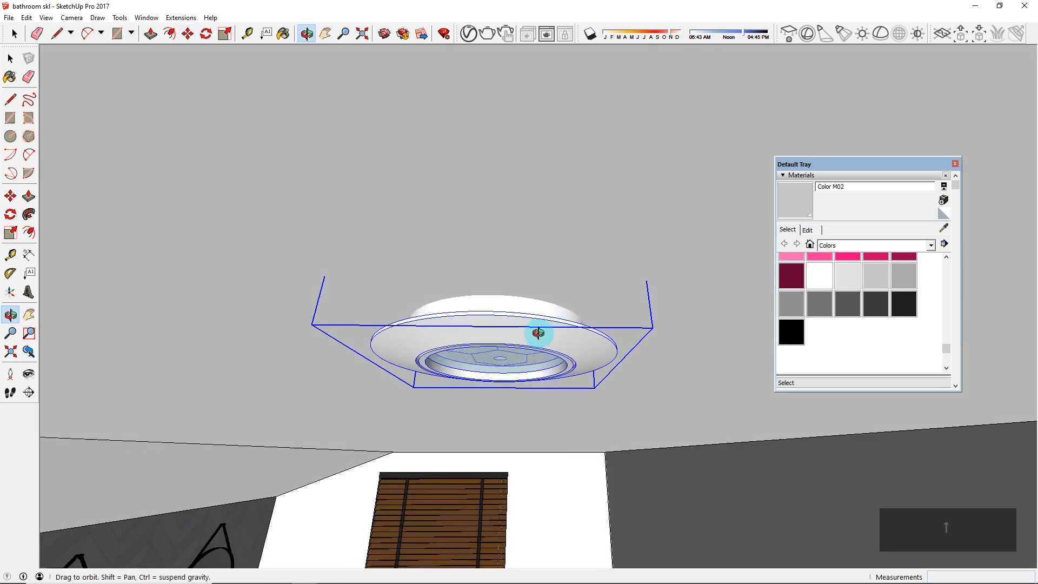
pyautogui.scroll(3, 542, 305)
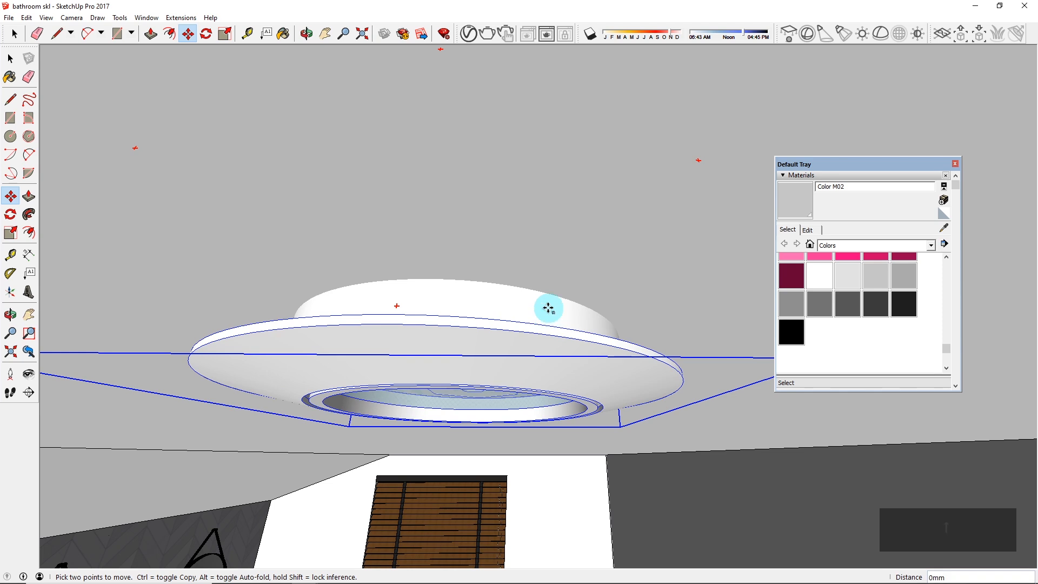
pyautogui.press('Up')
pyautogui.click(549, 251)
pyautogui.moveTo(545, 288)
pyautogui.mouseDown(button='middle')
pyautogui.moveTo(560, 311)
pyautogui.moveTo(542, 321)
pyautogui.moveTo(558, 284)
pyautogui.mouseUp(button='middle')
pyautogui.click(561, 274)
pyautogui.press('Up')
pyautogui.click(560, 254)
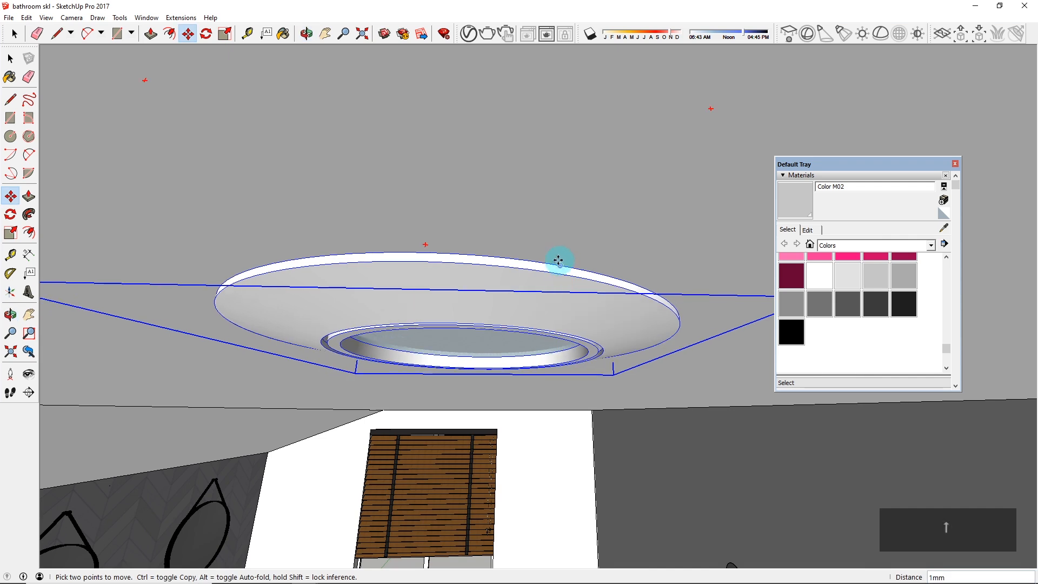
# Step: Copy the recessed spotlight along the green axis of the flat ceiling with *2, forming an evenly spaced row of three
pyautogui.scroll(-10, 559, 261)
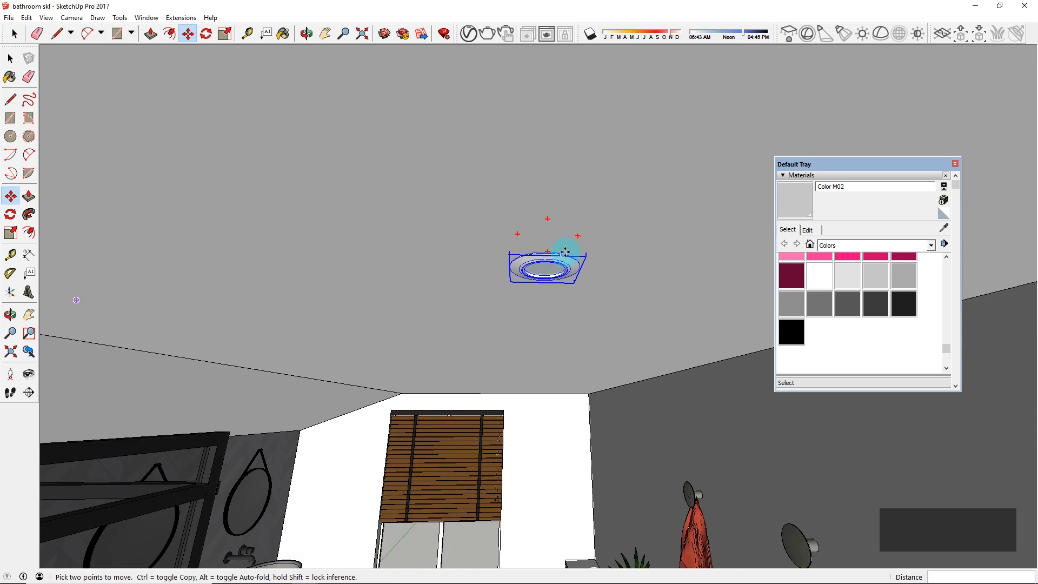
pyautogui.scroll(-10, 565, 252)
pyautogui.moveTo(549, 370); pyautogui.dragTo(597, 239, button='middle')
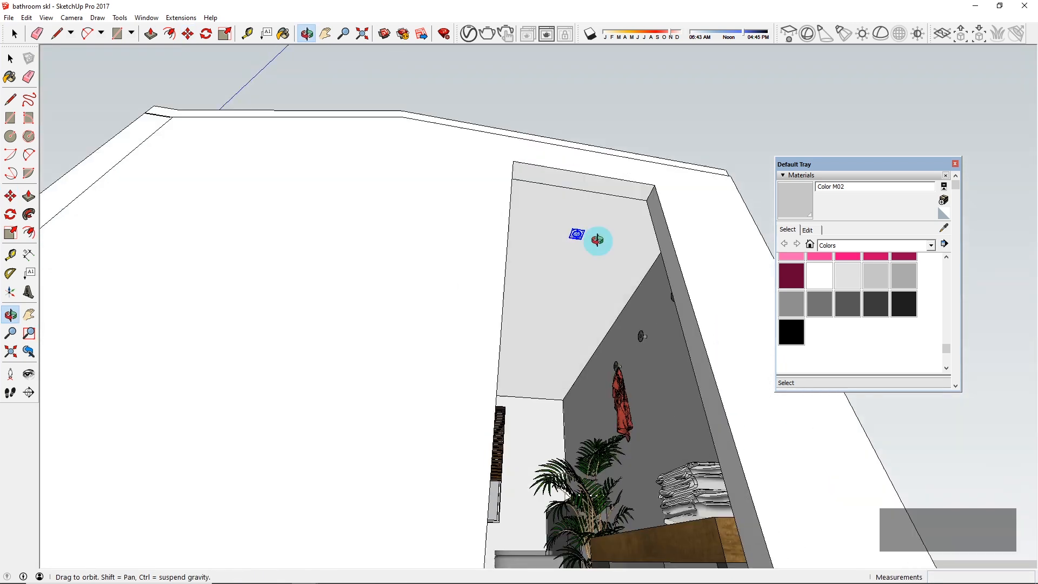
pyautogui.scroll(10, 597, 239)
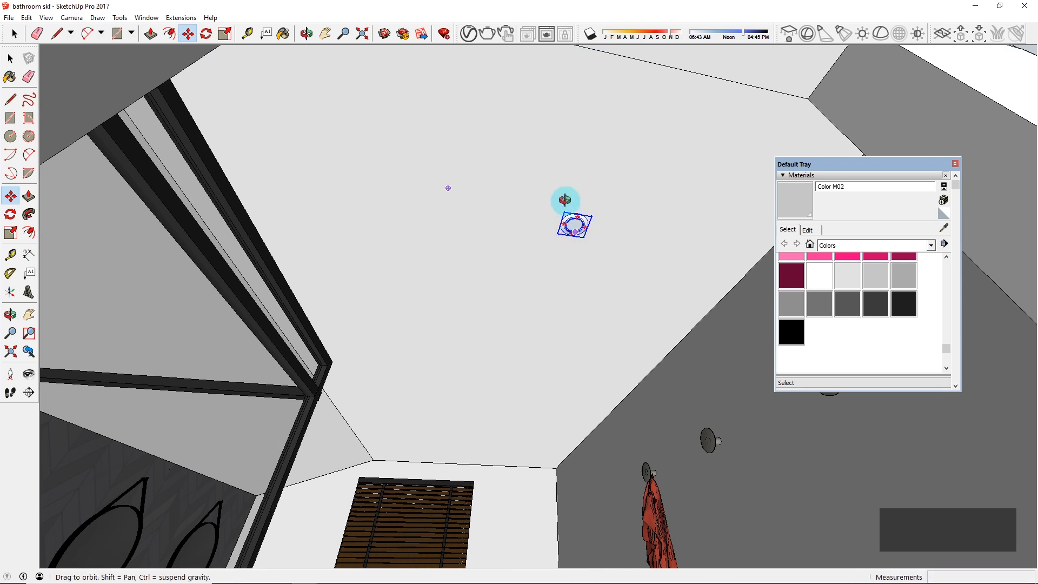
pyautogui.moveTo(565, 200); pyautogui.dragTo(576, 217, button='middle')
pyautogui.click(571, 219)
pyautogui.press('Up')
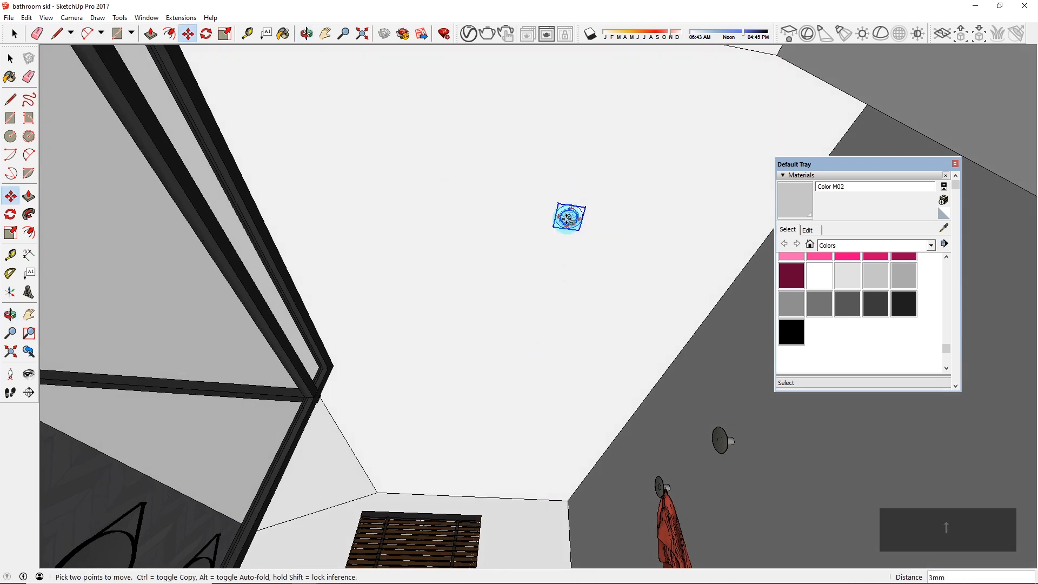
pyautogui.press('ctrl')
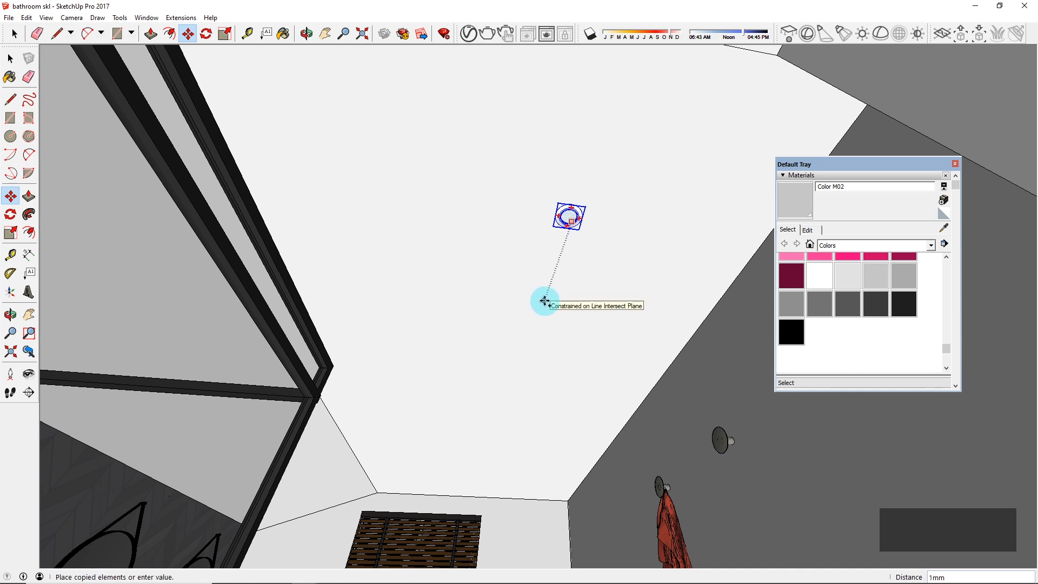
pyautogui.press('Right')
pyautogui.press('Left')
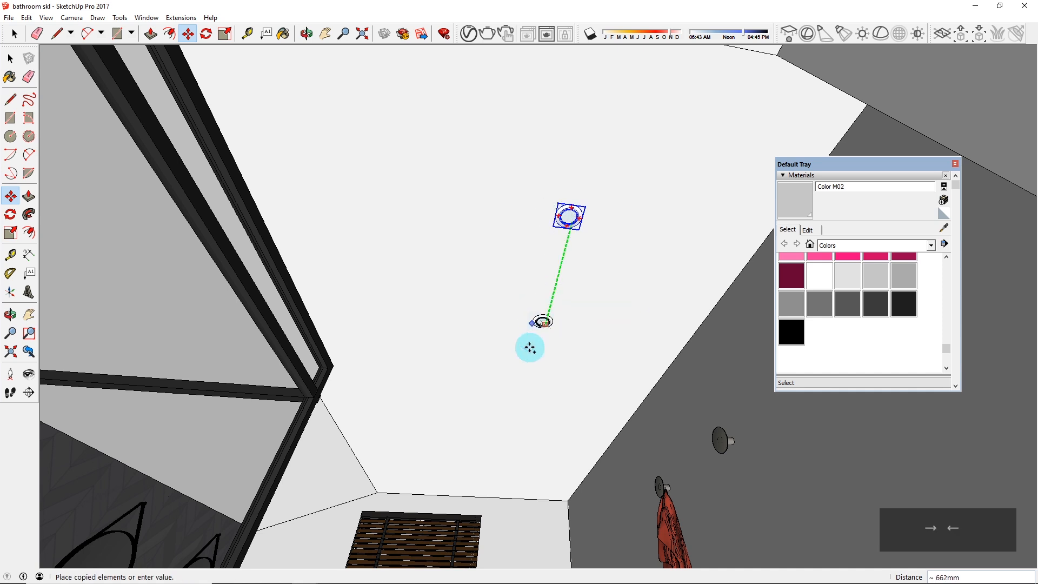
pyautogui.click(555, 340)
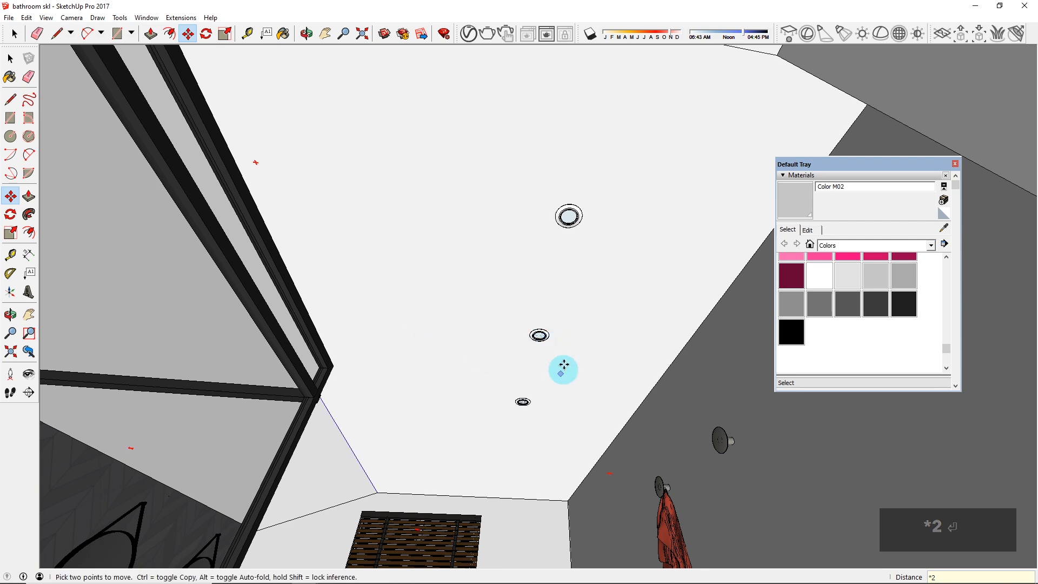
# Step: Select all three ceiling spotlights and combine them into one group
pyautogui.press('space')
pyautogui.click(525, 401)
pyautogui.keyDown('shift'); pyautogui.click(530, 346); pyautogui.keyUp('shift')
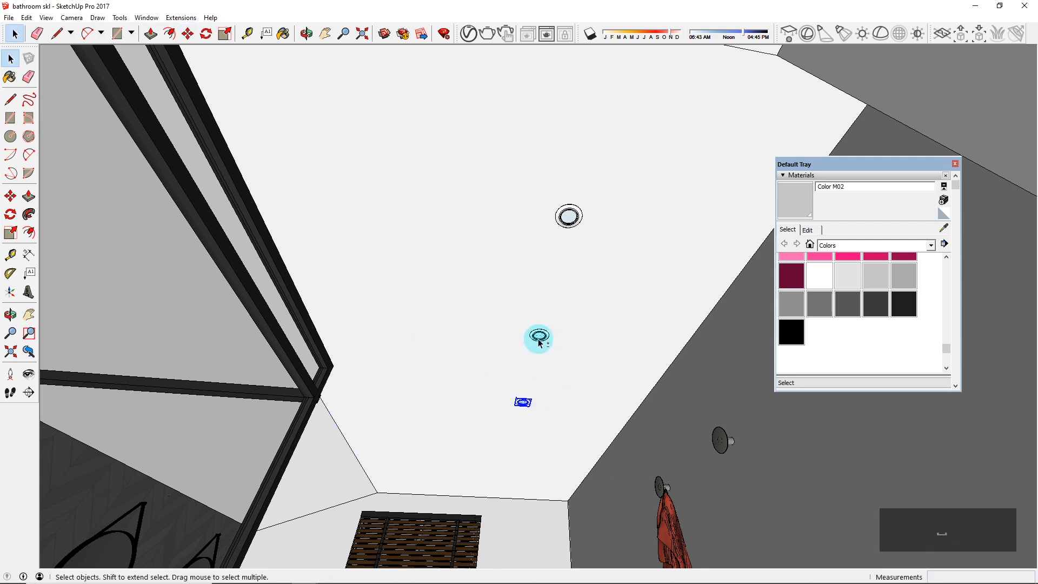
pyautogui.keyDown('shift'); pyautogui.click(574, 215); pyautogui.keyUp('shift')
pyautogui.hotkey('ctrl', 'g')
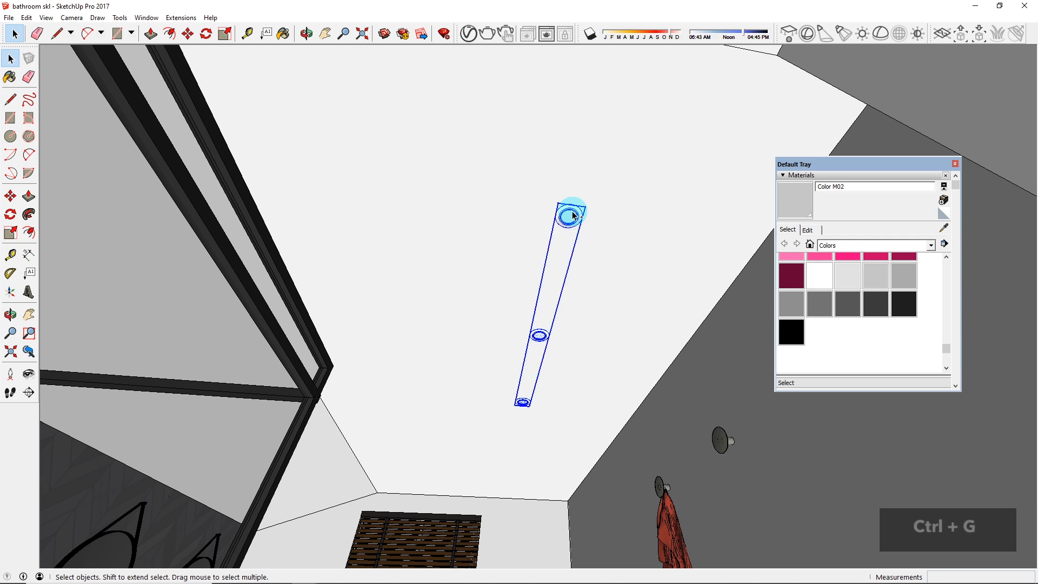
# Step: Move the grouped spotlight row closer to the towel-hook wall and copy it across the ceiling towards the shower frame
pyautogui.press('m')
pyautogui.click(543, 333)
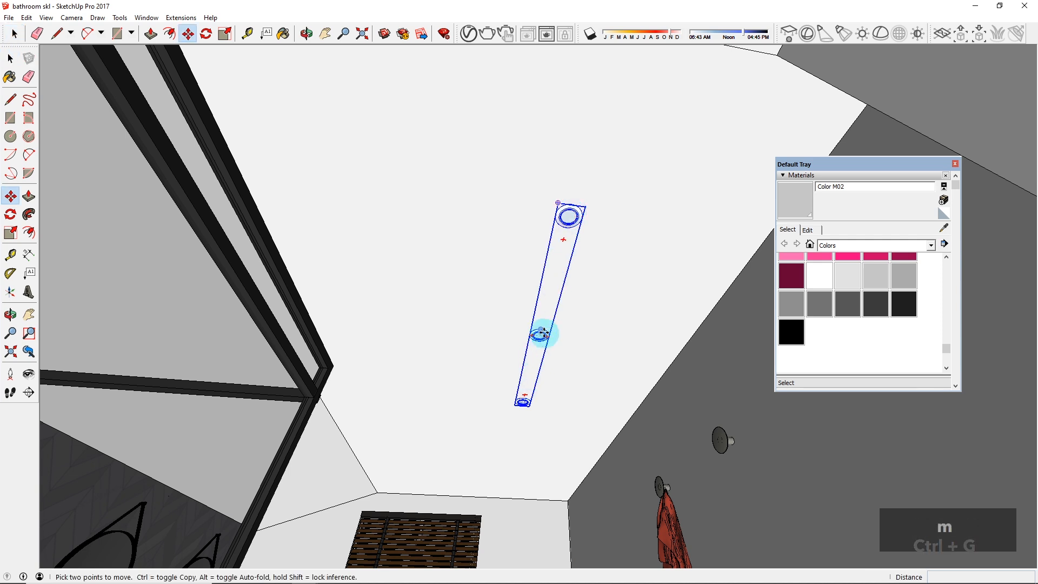
pyautogui.moveTo(572, 335); pyautogui.dragTo(364, 324)
pyautogui.press('ctrl')
pyautogui.moveTo(481, 423); pyautogui.dragTo(982, 347, button='middle')
pyautogui.press('space')
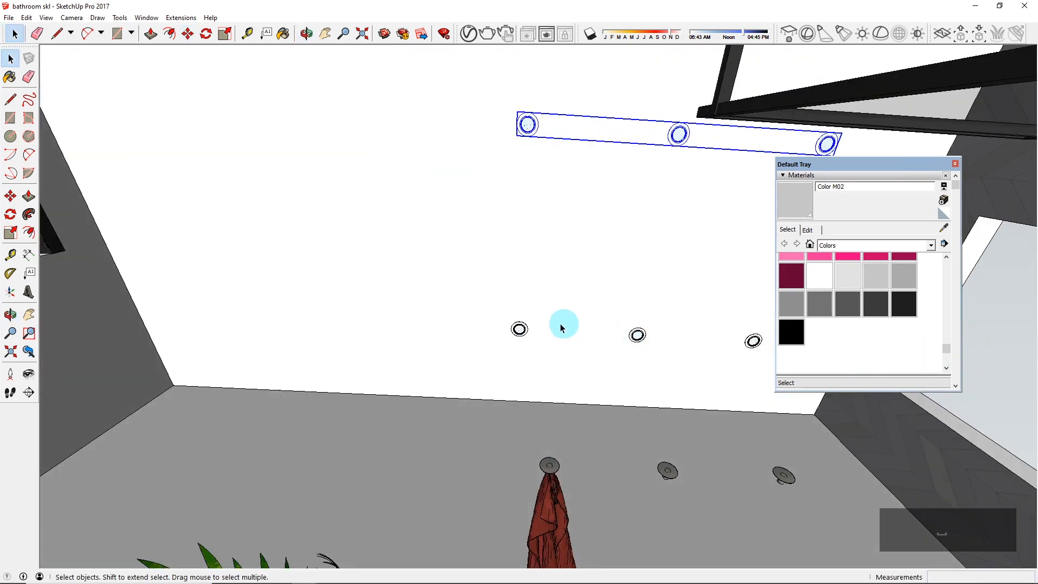
# Step: Open the spotlight group near the towel-hook wall for editing and delete its middle spotlight
pyautogui.doubleClick(522, 328)
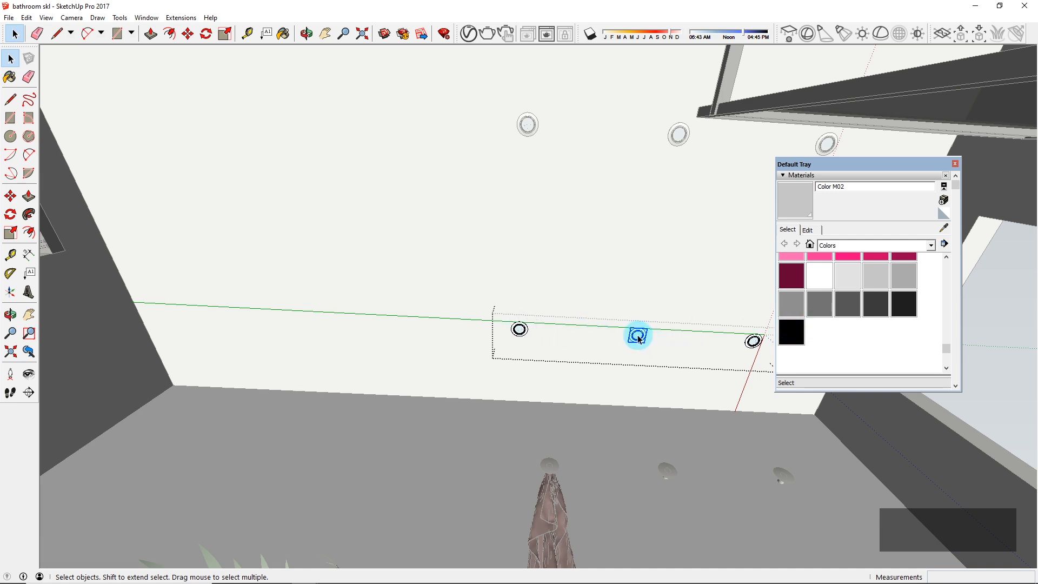
pyautogui.press('Delete')
# Step: Copy the end spotlight nearest the doorway onto the other remaining spotlight and repeat with *2 for a wider-spaced row of three
pyautogui.click(506, 337)
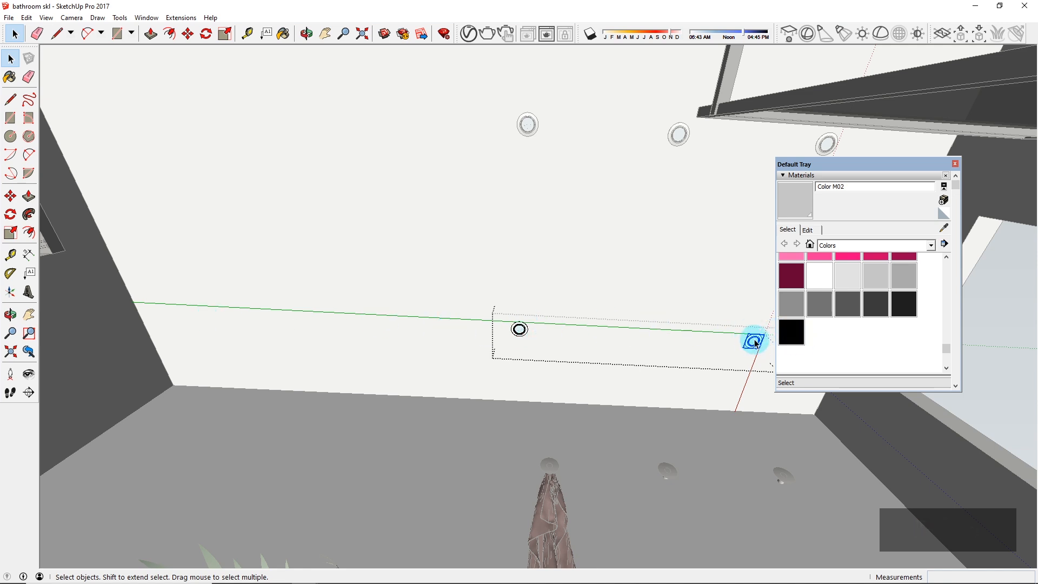
pyautogui.press('m')
pyautogui.scroll(4, 760, 338)
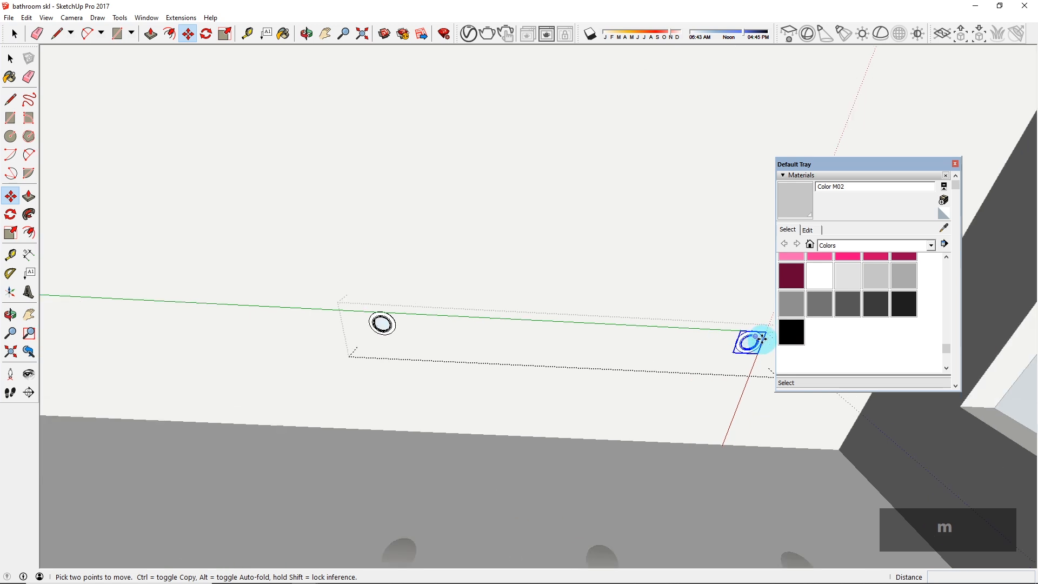
pyautogui.scroll(1, 760, 339)
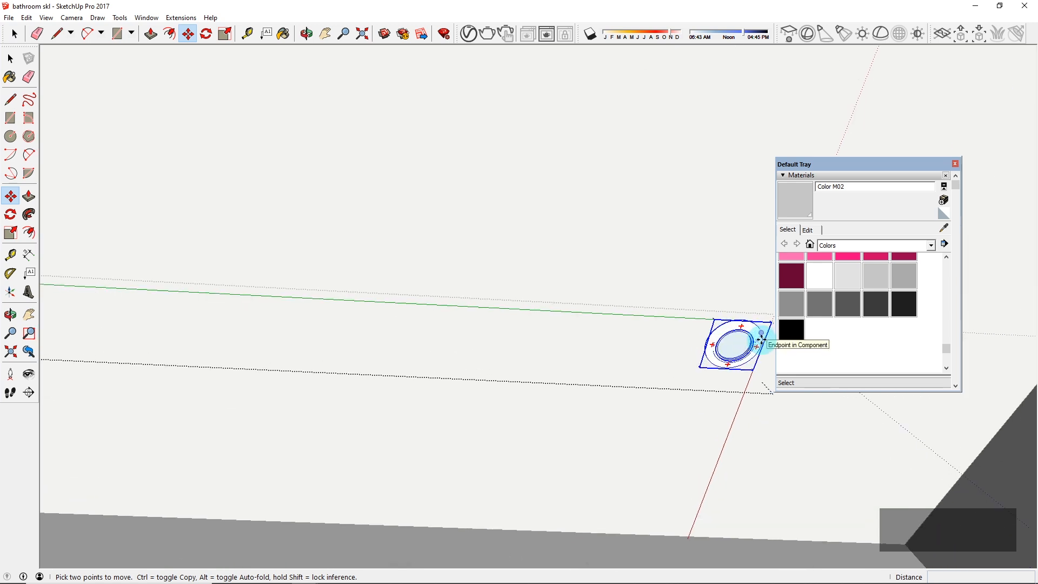
pyautogui.scroll(-2, 760, 339)
pyautogui.click(741, 343)
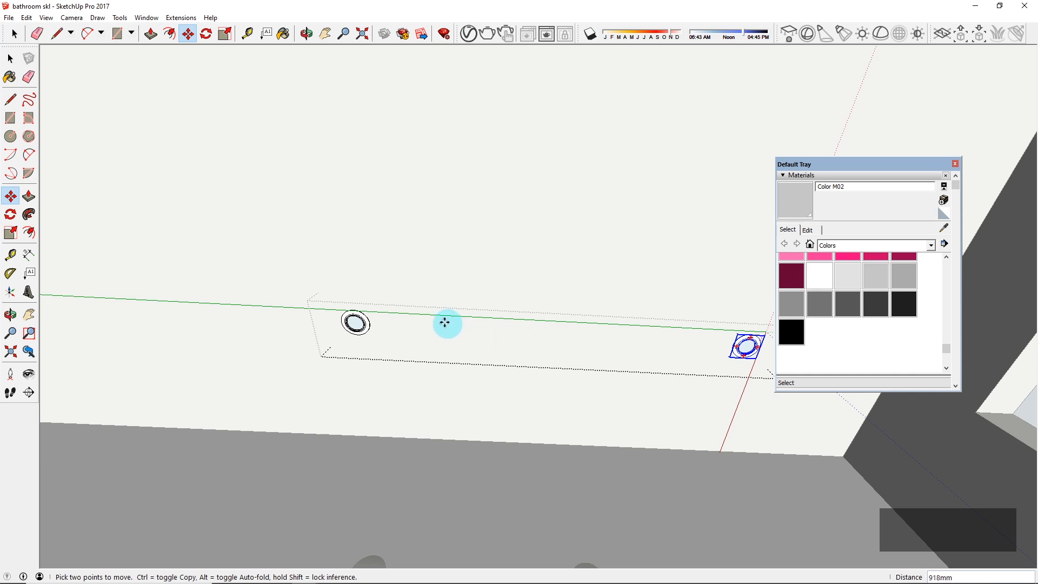
pyautogui.press('ctrl')
pyautogui.scroll(2, 359, 322)
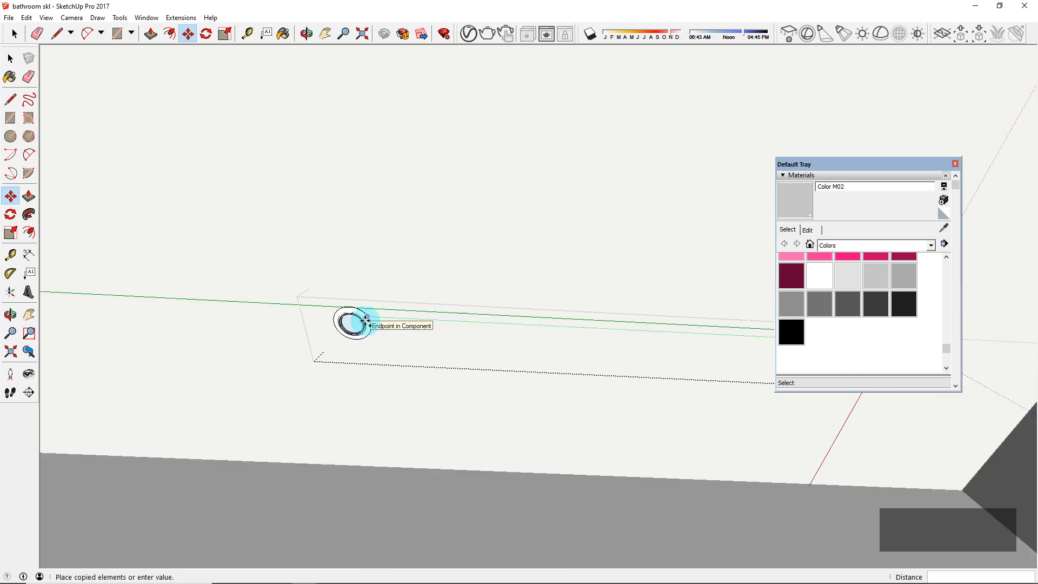
pyautogui.click(367, 320)
pyautogui.scroll(-3, 544, 366)
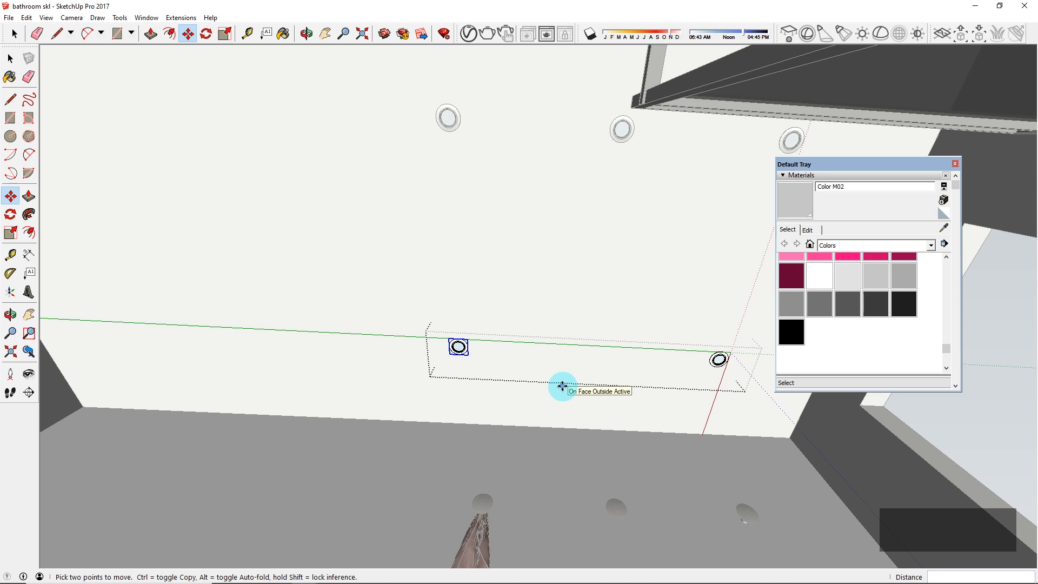
pyautogui.write('*2')
pyautogui.press('Return')
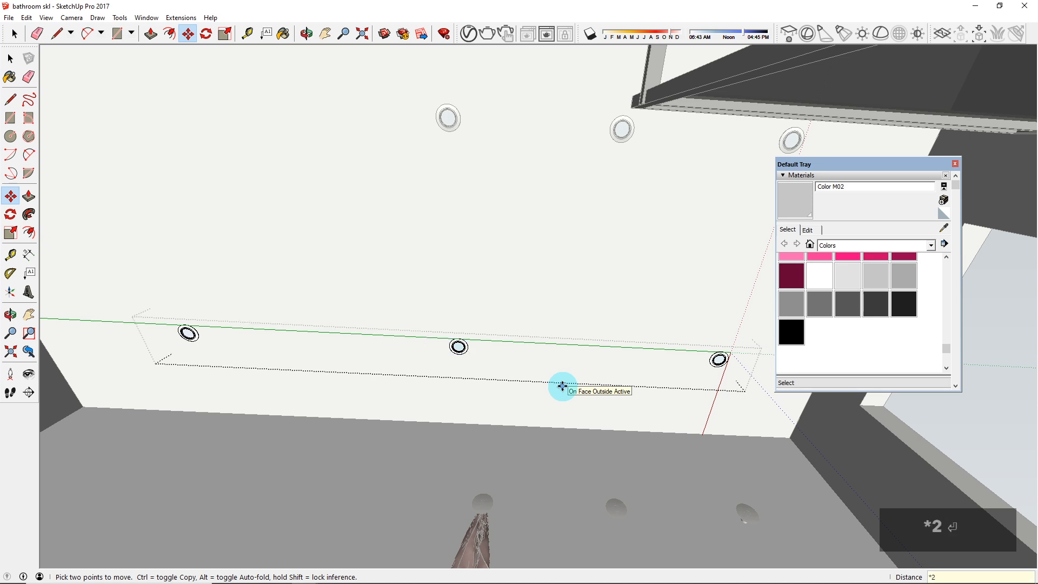
# Step: Close the spotlight group and delete the closely spaced second row beside the shower frame
pyautogui.moveTo(382, 245); pyautogui.dragTo(442, 308, button='middle')
pyautogui.press('space')
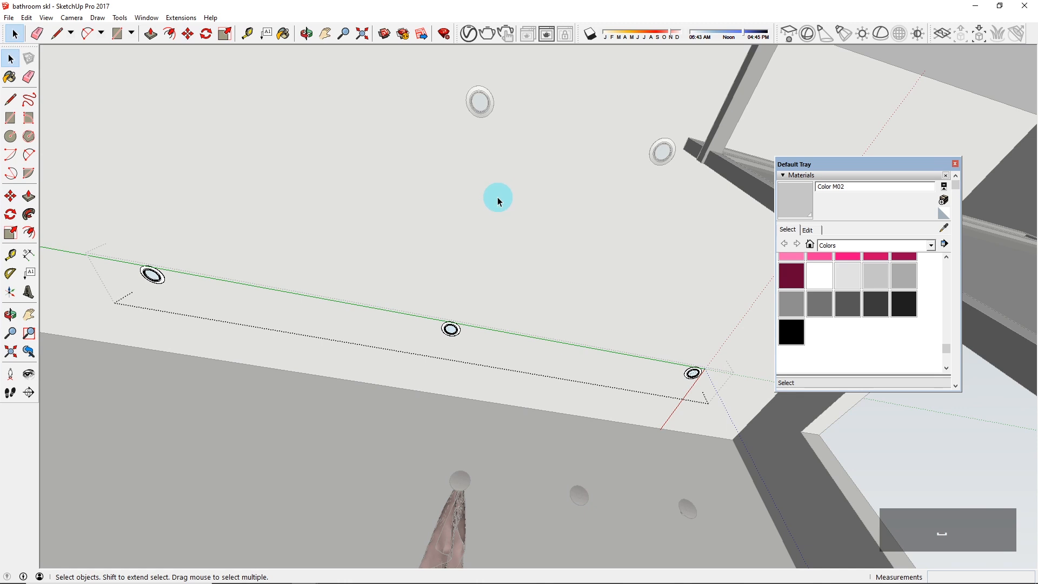
pyautogui.press('Escape')
pyautogui.click(481, 103)
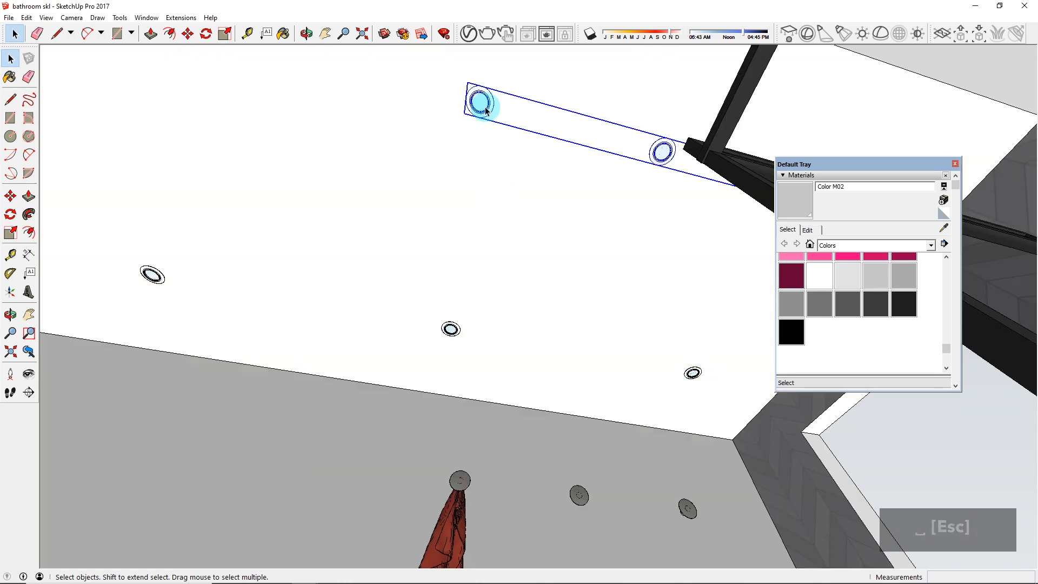
pyautogui.press('Delete')
# Step: Copy the wider-spaced spotlight row about 1062 mm along the red axis to the shower side of the flat ceiling
pyautogui.moveTo(446, 250); pyautogui.dragTo(316, 252, button='middle')
pyautogui.moveTo(92, 221); pyautogui.dragTo(551, 382, button='middle')
pyautogui.click(537, 375)
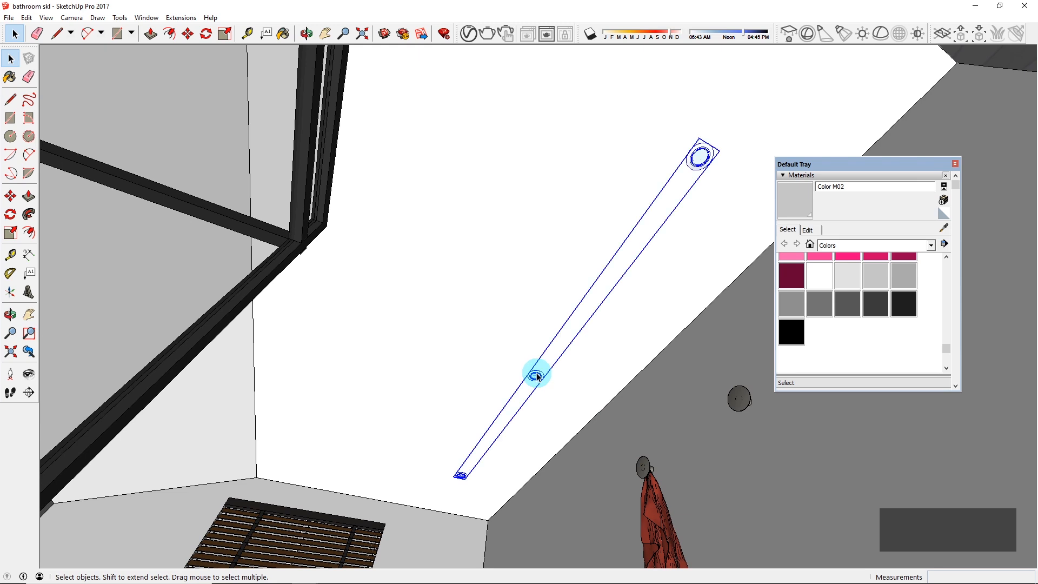
pyautogui.press('m')
pyautogui.click(536, 370)
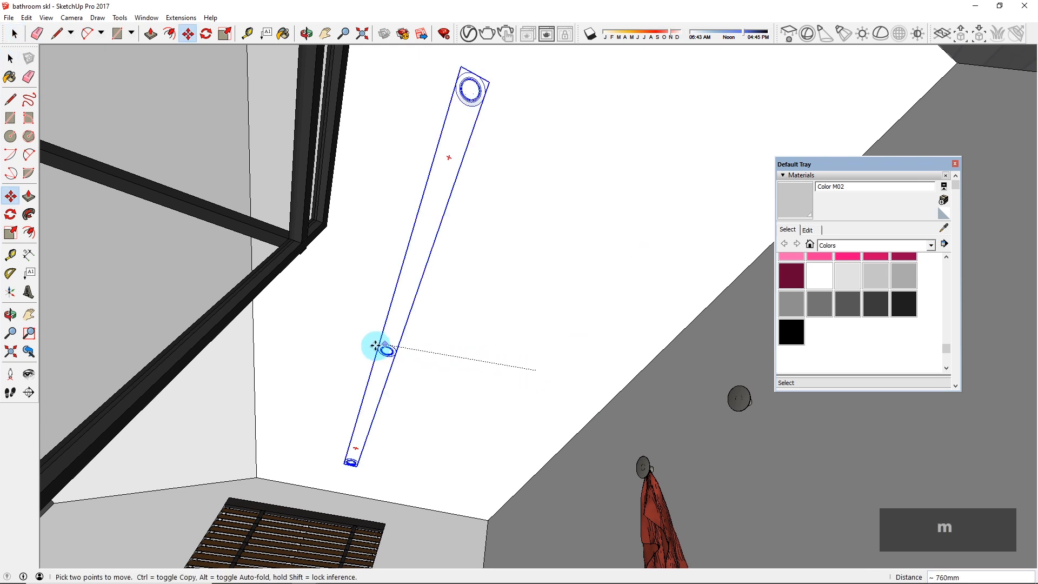
pyautogui.press('ctrl')
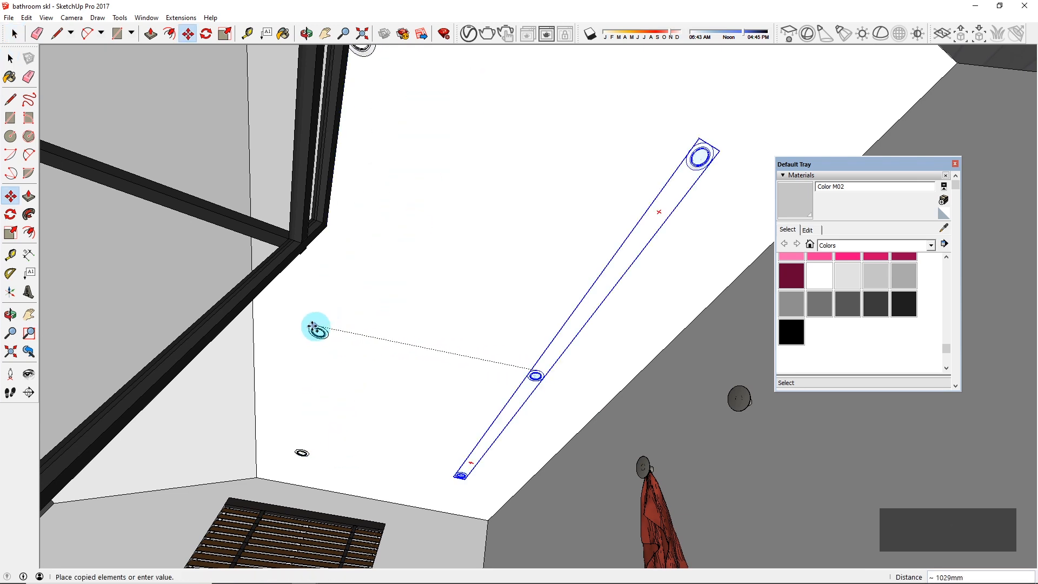
pyautogui.press('Left')
pyautogui.press('Right')
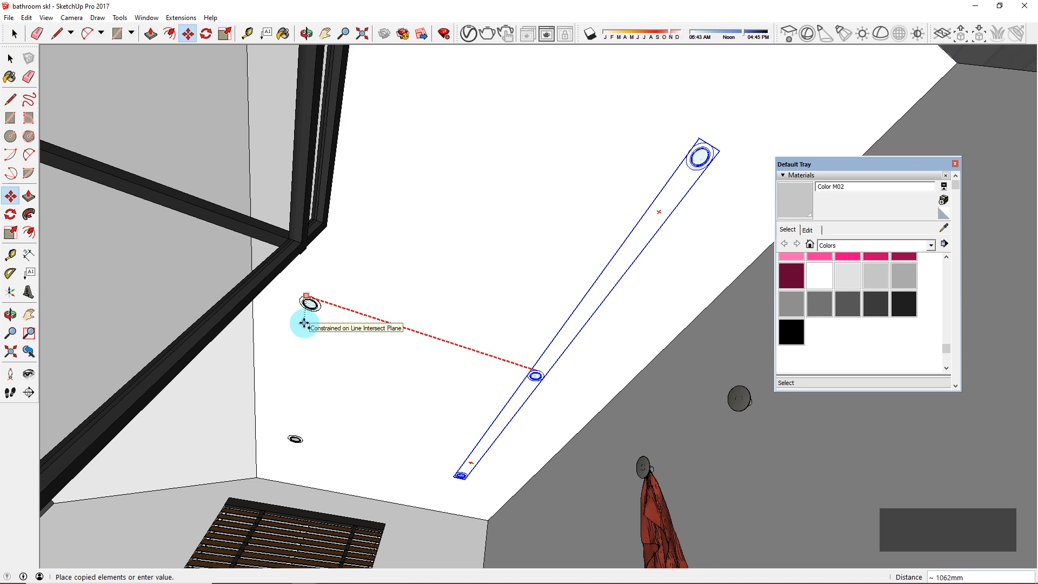
pyautogui.click(306, 323)
# Step: Examine the two ceiling spotlight rows and the furnished bathroom interior through the doorway
pyautogui.moveTo(418, 324); pyautogui.dragTo(375, 389, button='middle')
pyautogui.scroll(-2, 378, 364)
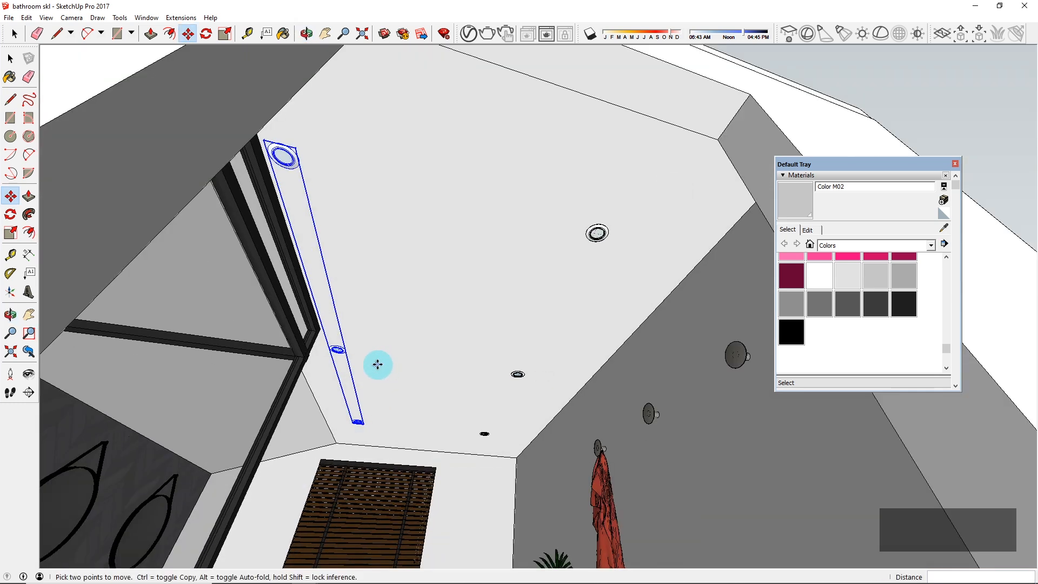
pyautogui.scroll(-4, 378, 364)
pyautogui.press('space')
pyautogui.moveTo(406, 433); pyautogui.dragTo(419, 542, button='middle')
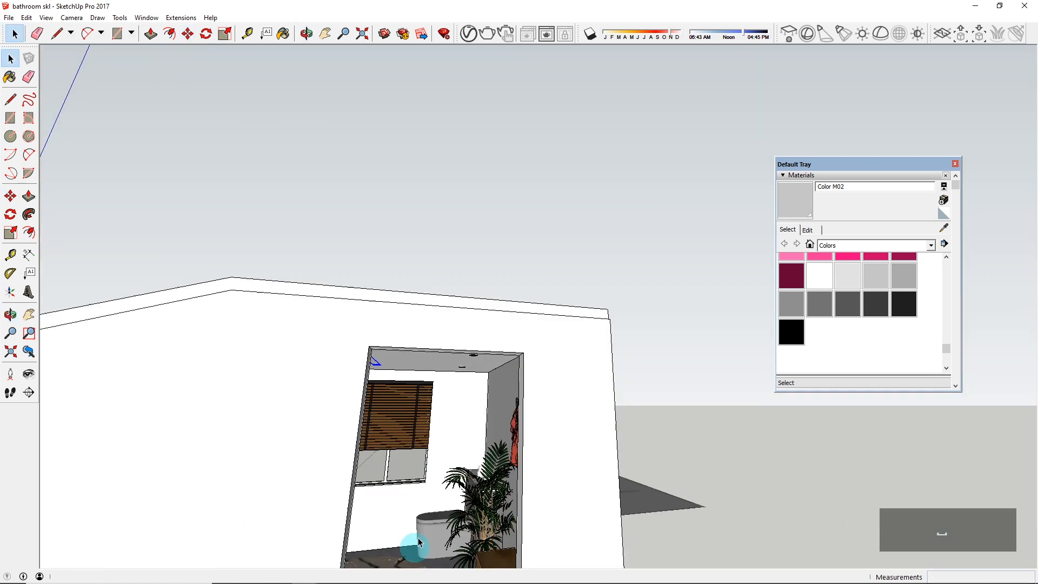
pyautogui.moveTo(535, 389); pyautogui.dragTo(463, 489, button='middle')
pyautogui.scroll(10, 468, 231)
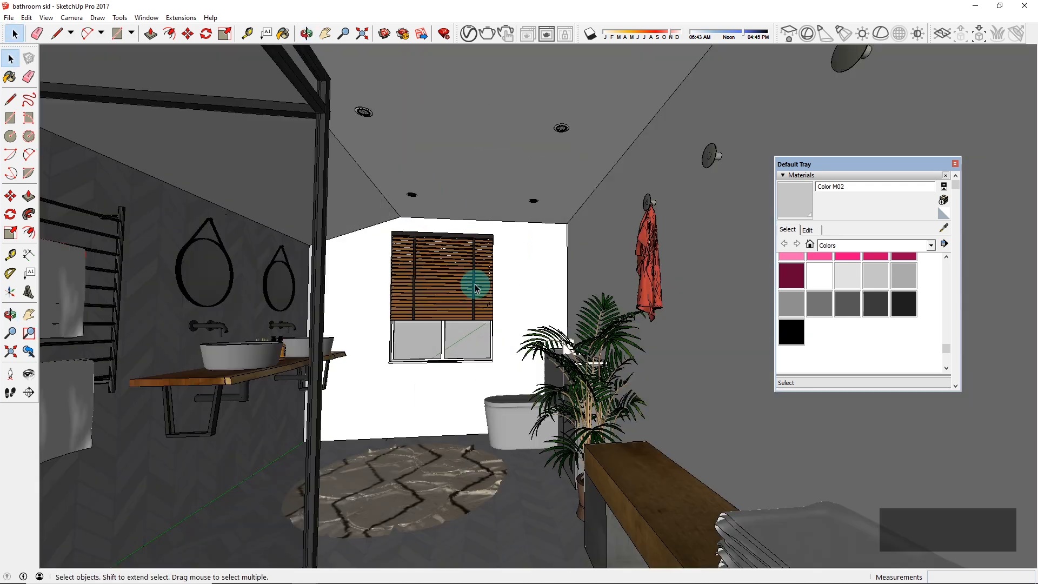
pyautogui.moveTo(473, 327); pyautogui.dragTo(452, 344, button='middle')
pyautogui.scroll(2, 371, 270)
pyautogui.moveTo(388, 288); pyautogui.dragTo(388, 288, button='middle')
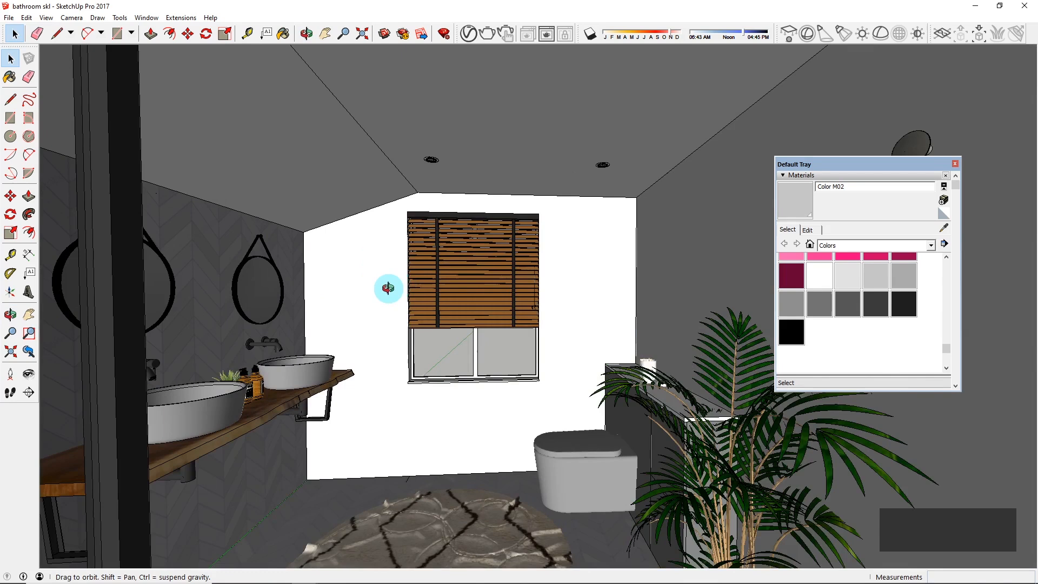
pyautogui.scroll(-6, 359, 266)
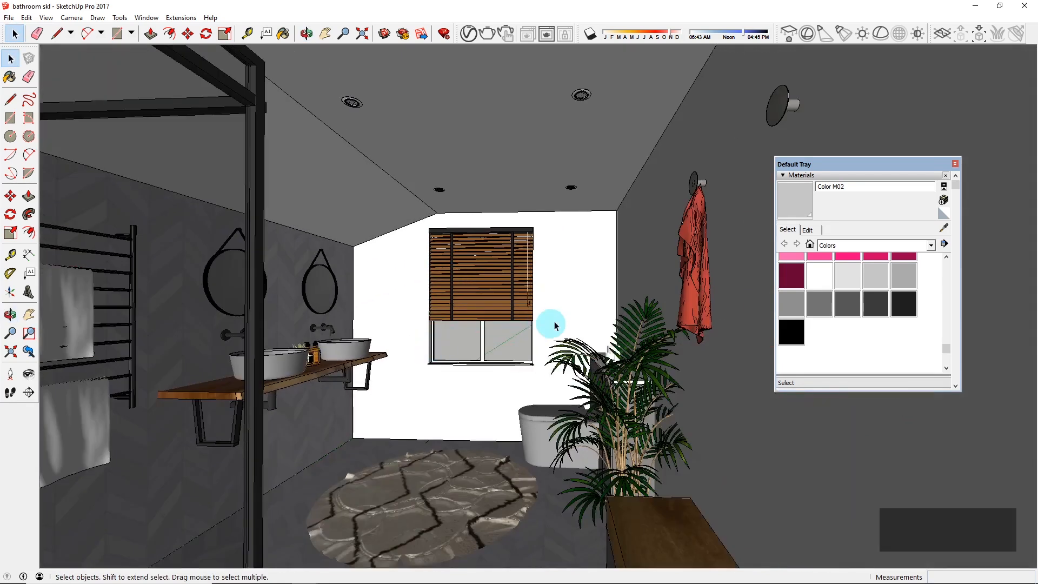
pyautogui.scroll(-4, 555, 325)
pyautogui.scroll(5, 505, 331)
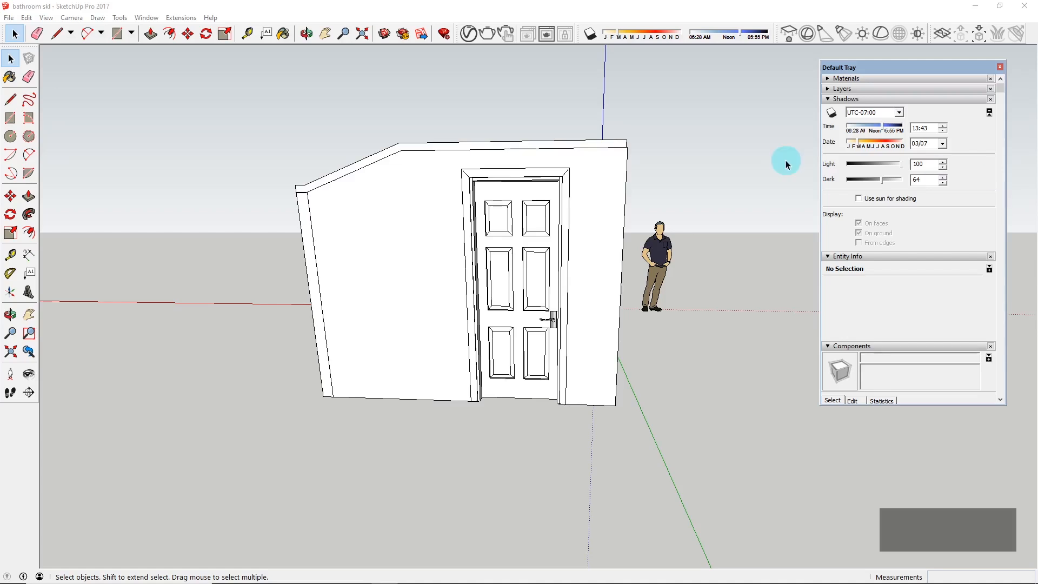
# Step: Expand the Shadows settings in the Default Tray and turn on shadows for the bathroom model
pyautogui.scroll(3, 551, 269)
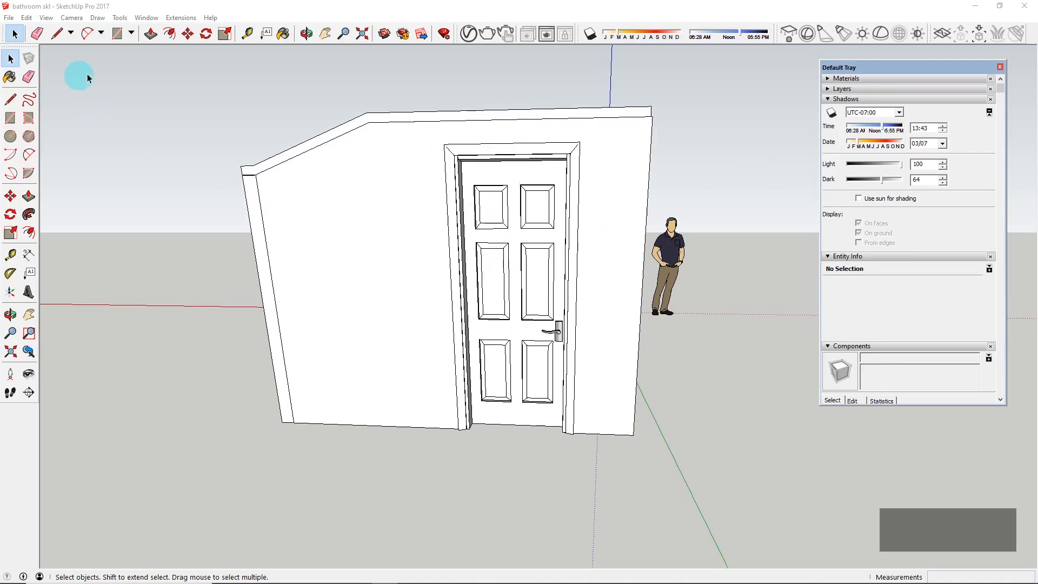
pyautogui.click(322, 212)
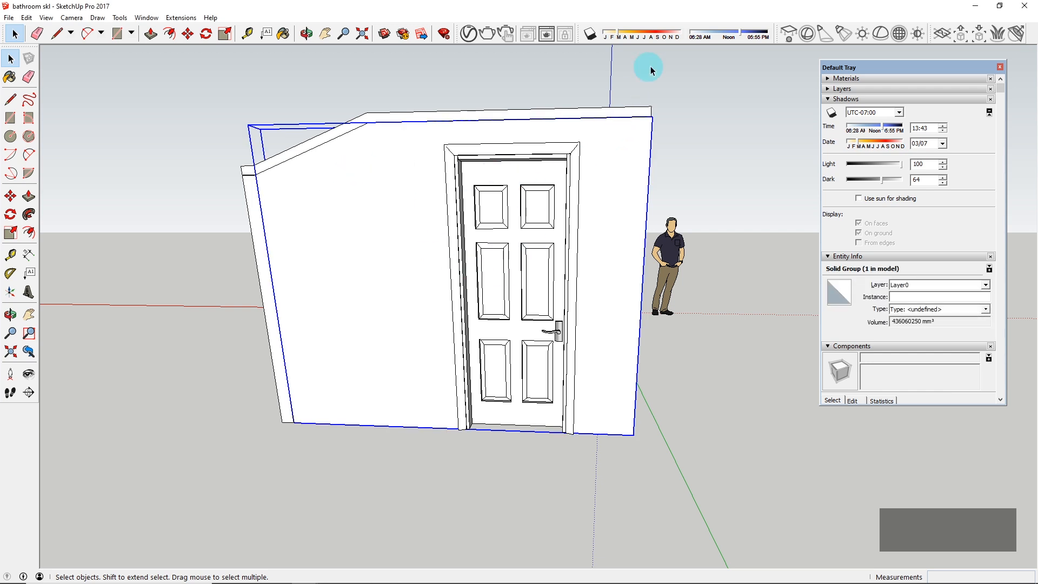
pyautogui.click(681, 68)
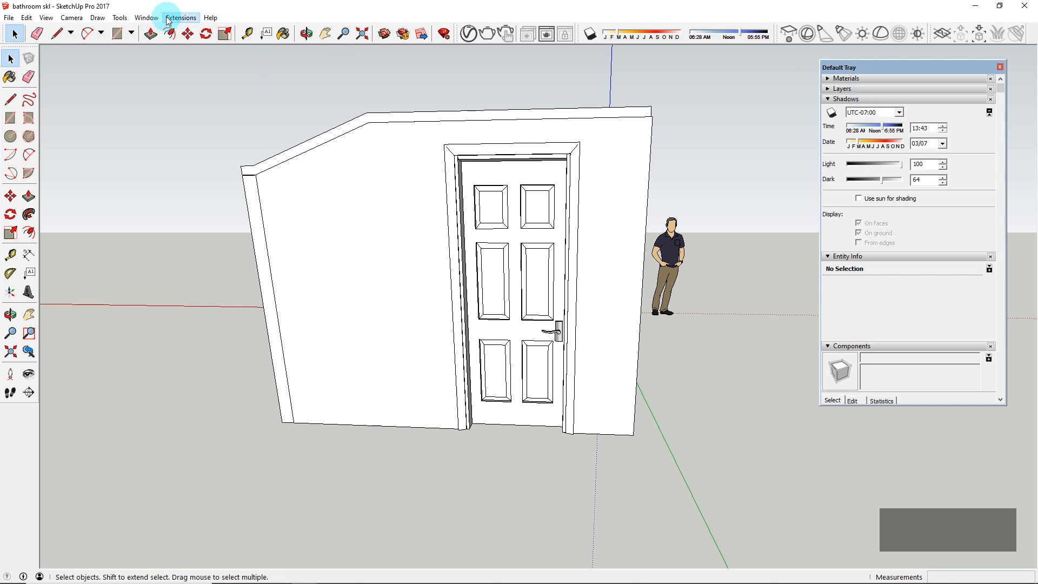
pyautogui.click(145, 17)
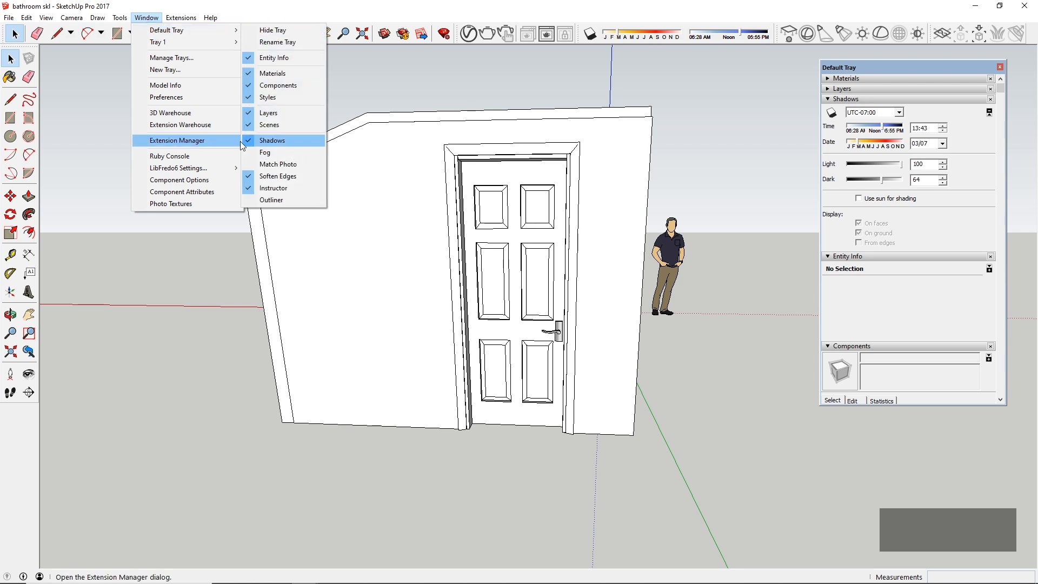
pyautogui.click(281, 139)
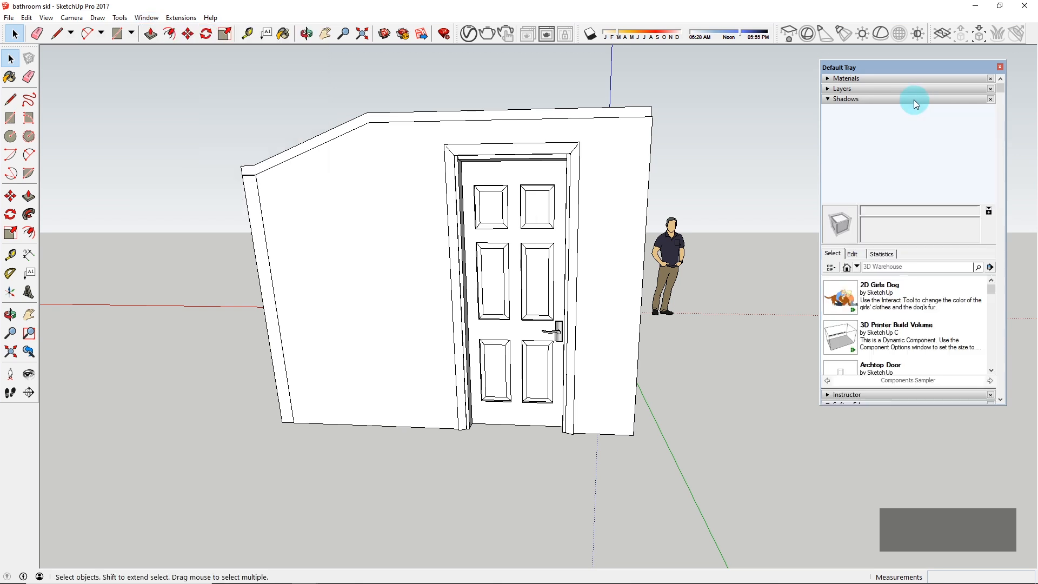
pyautogui.click(829, 100)
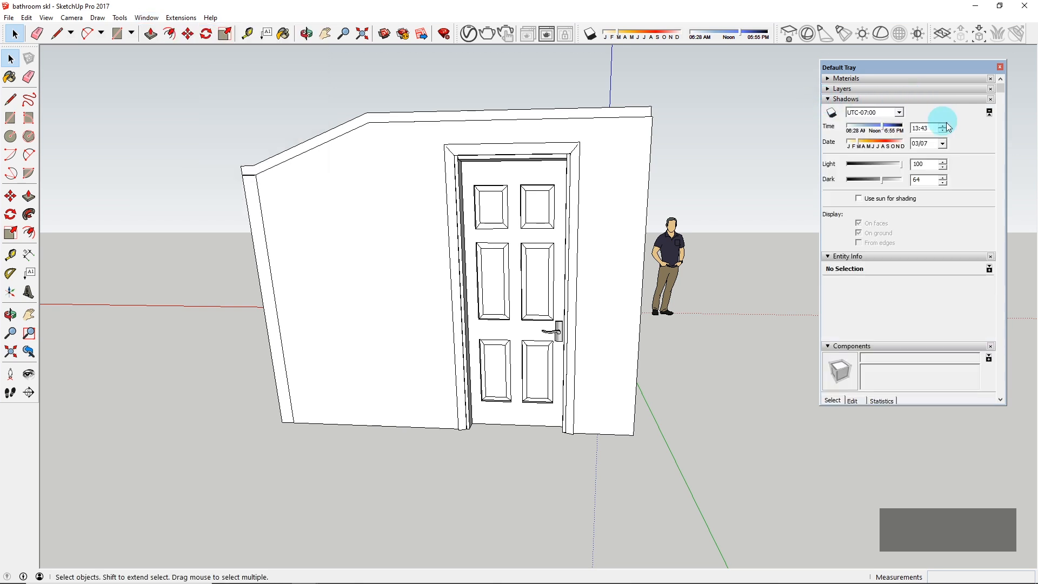
pyautogui.click(833, 113)
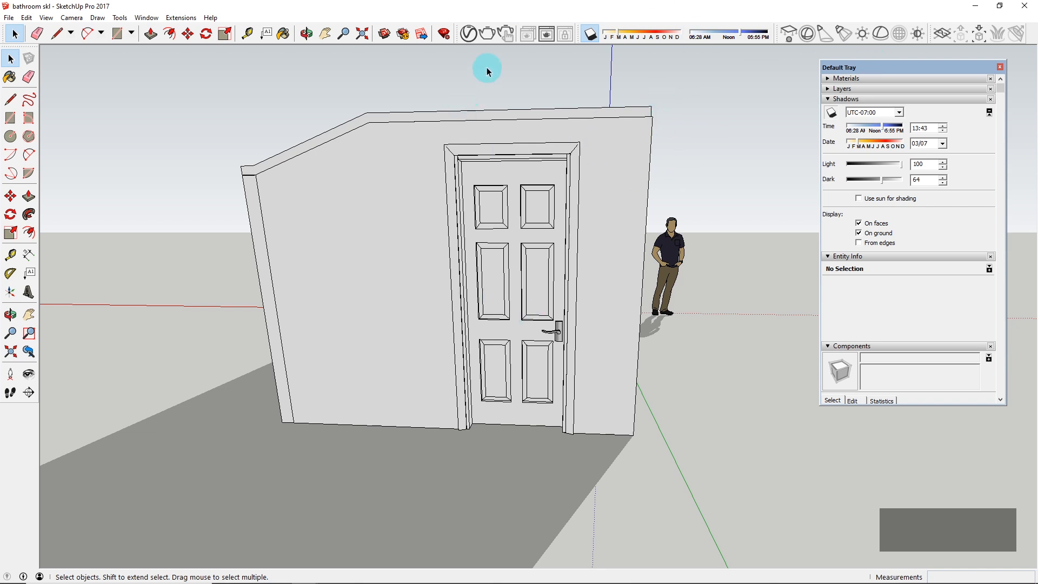
# Step: Hide the panelled door component to open the view into the bathroom
pyautogui.click(513, 258)
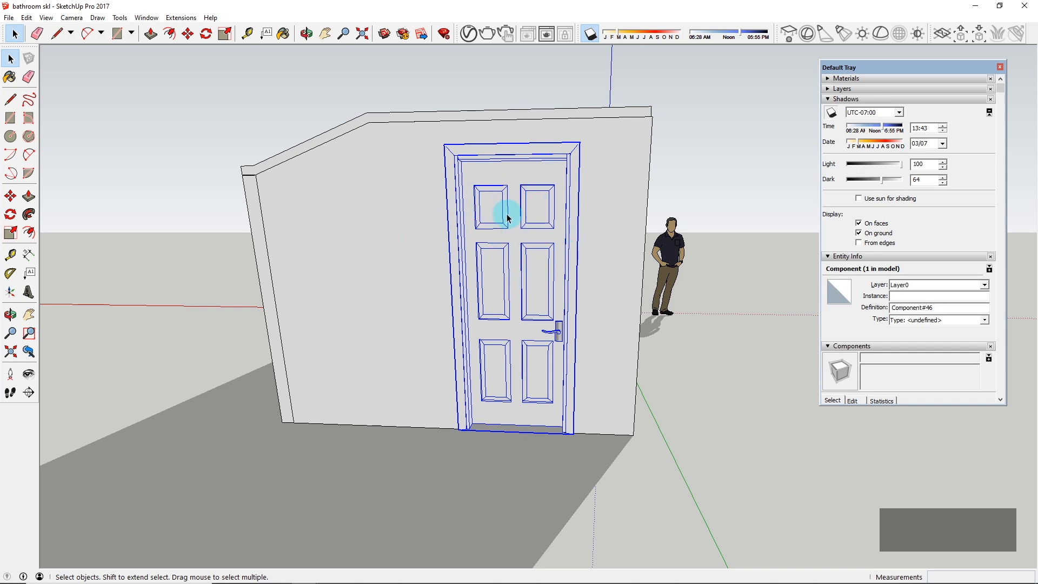
pyautogui.scroll(2, 508, 217)
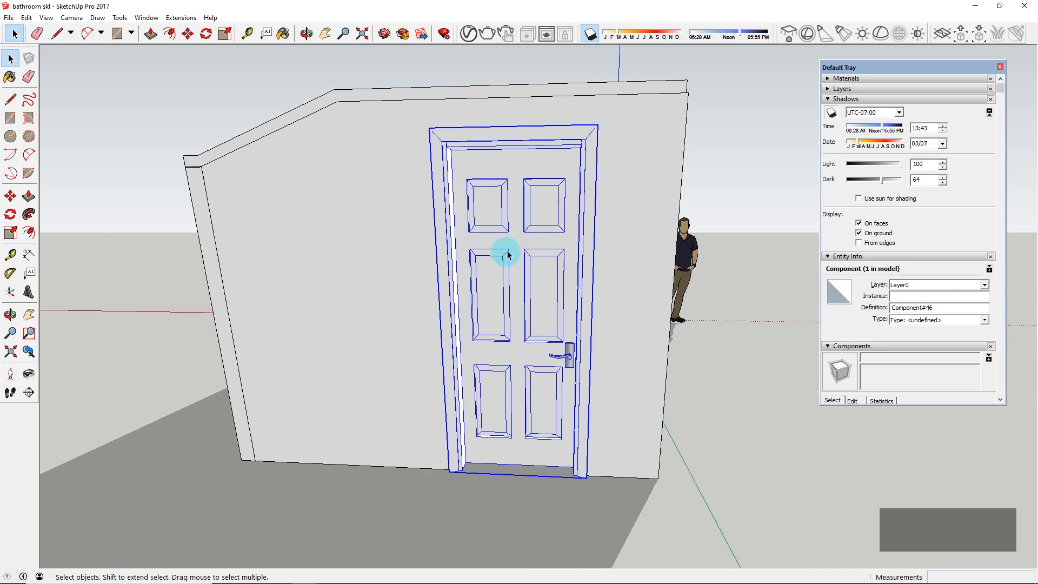
pyautogui.rightClick(512, 239)
pyautogui.click(524, 271)
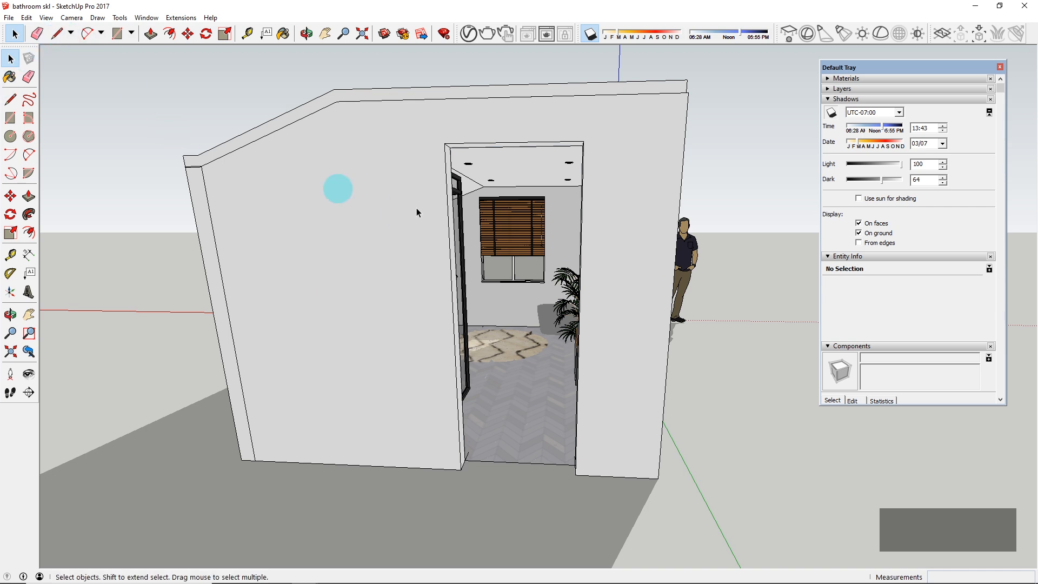
# Step: Display hidden geometry, unhide the door component in the doorway and clear the selection
pyautogui.click(46, 17)
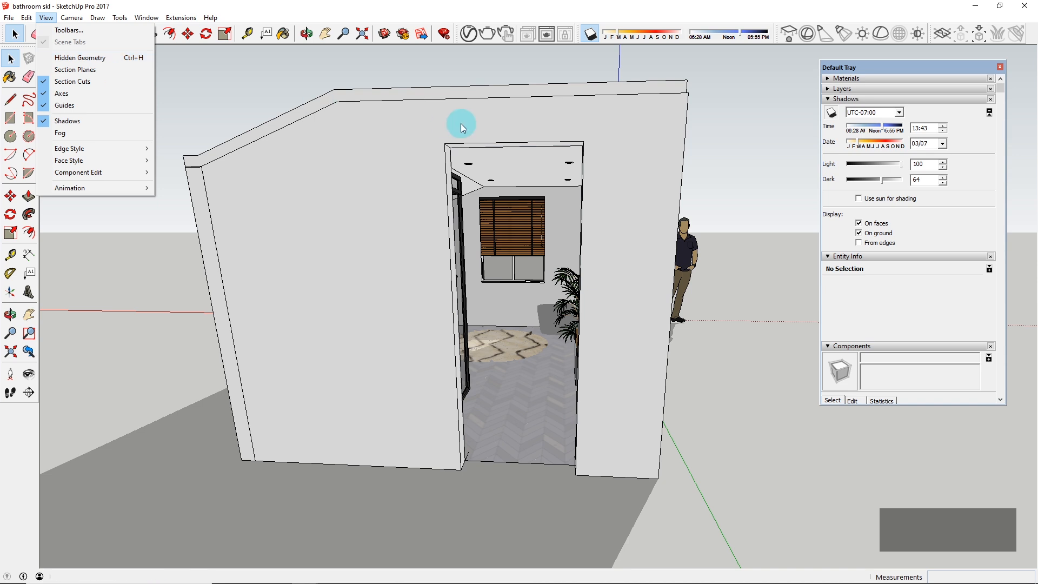
pyautogui.click(462, 79)
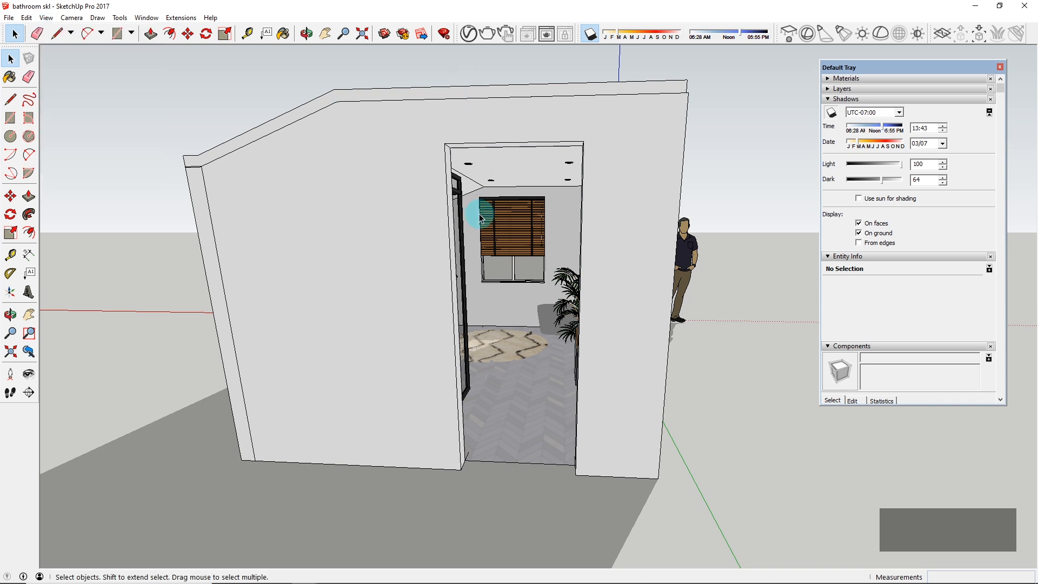
pyautogui.hotkey('ctrl', 'h')
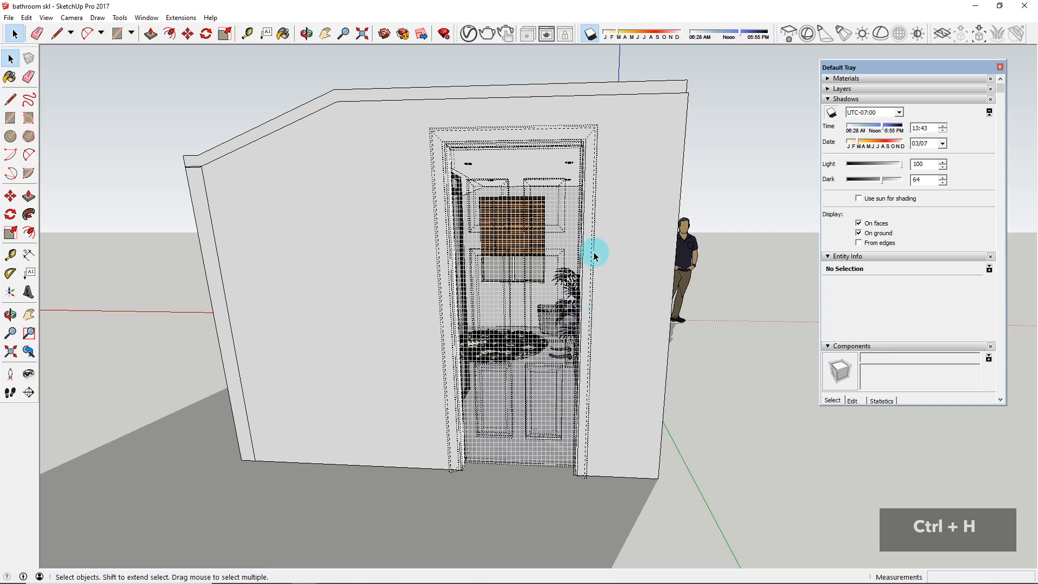
pyautogui.rightClick(501, 224)
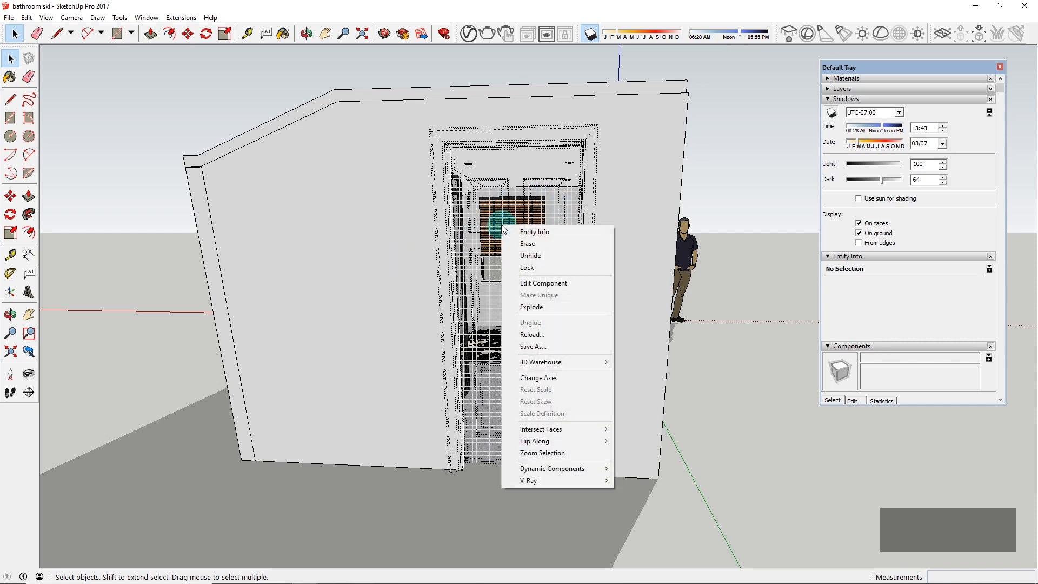
pyautogui.click(538, 254)
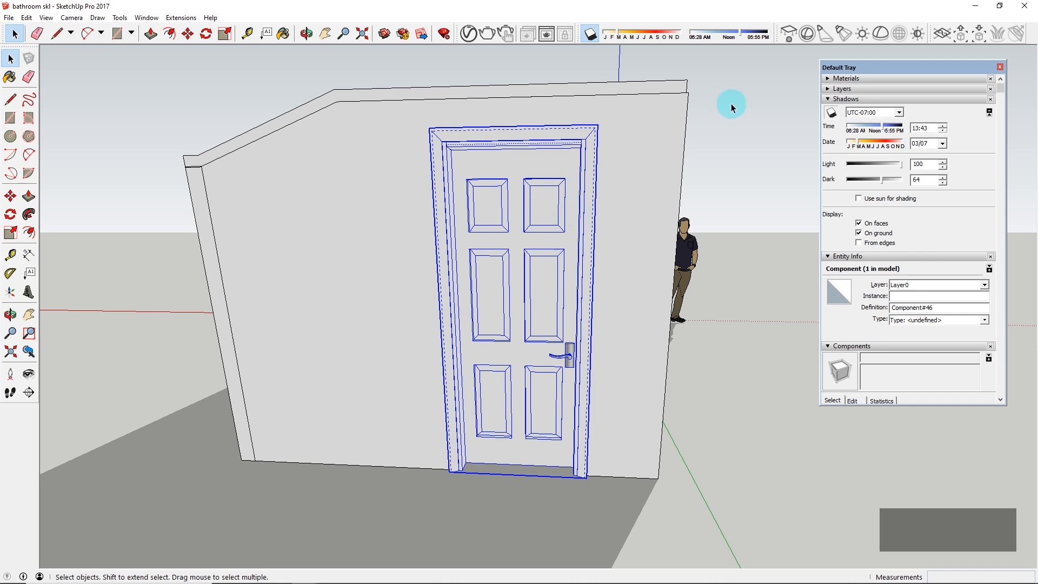
pyautogui.click(731, 218)
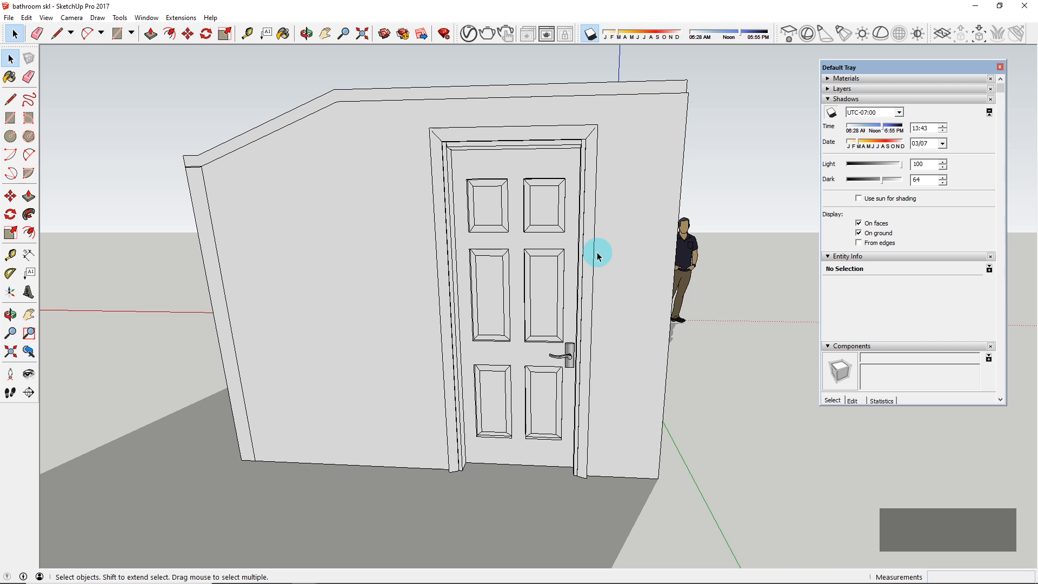
# Step: Hide the door component again so the interior shows through the doorway
pyautogui.click(496, 223)
pyautogui.rightClick(514, 216)
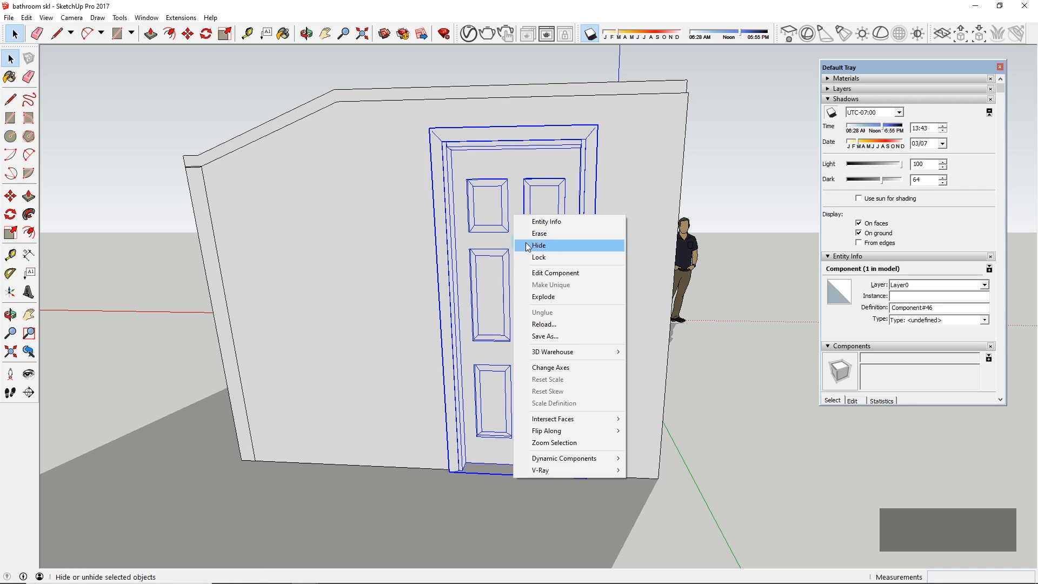
pyautogui.click(526, 244)
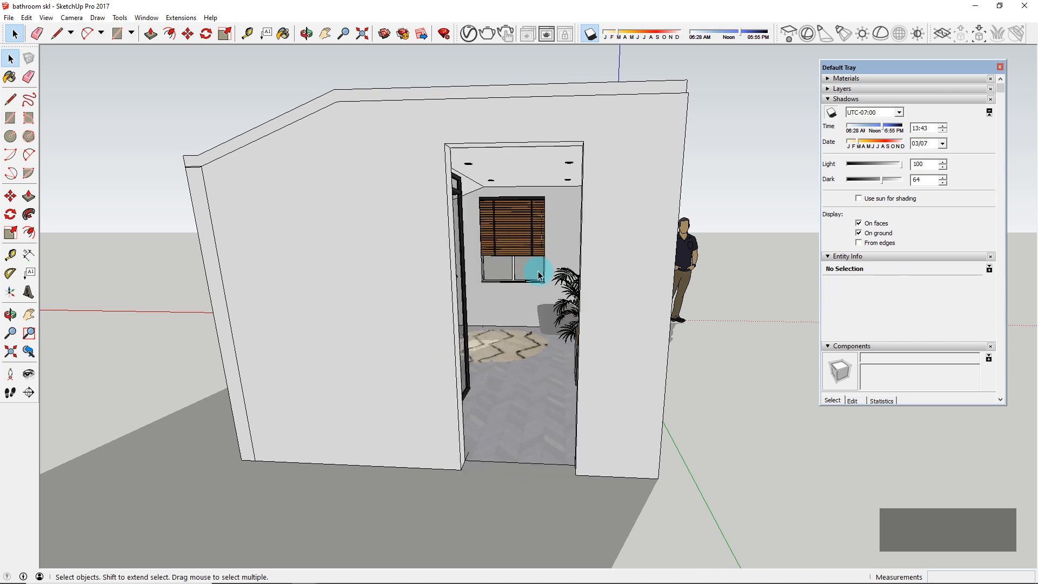
pyautogui.scroll(3, 538, 272)
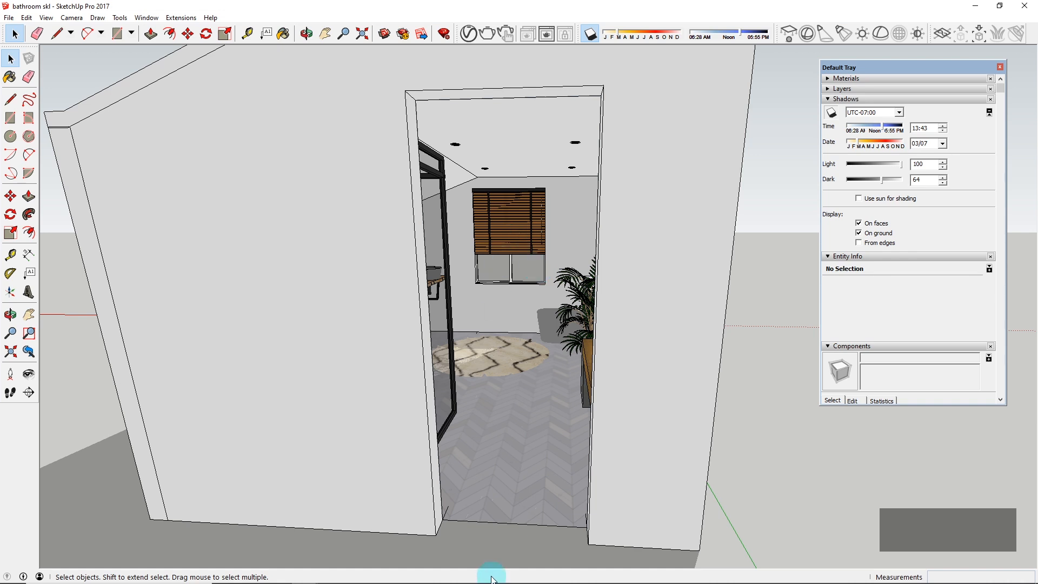
# Step: Switch to Google Photos in Chrome and examine the reference photos of the existing bathroom, from the doorway through to the window
pyautogui.moveTo(489, 578)
pyautogui.click(437, 576)
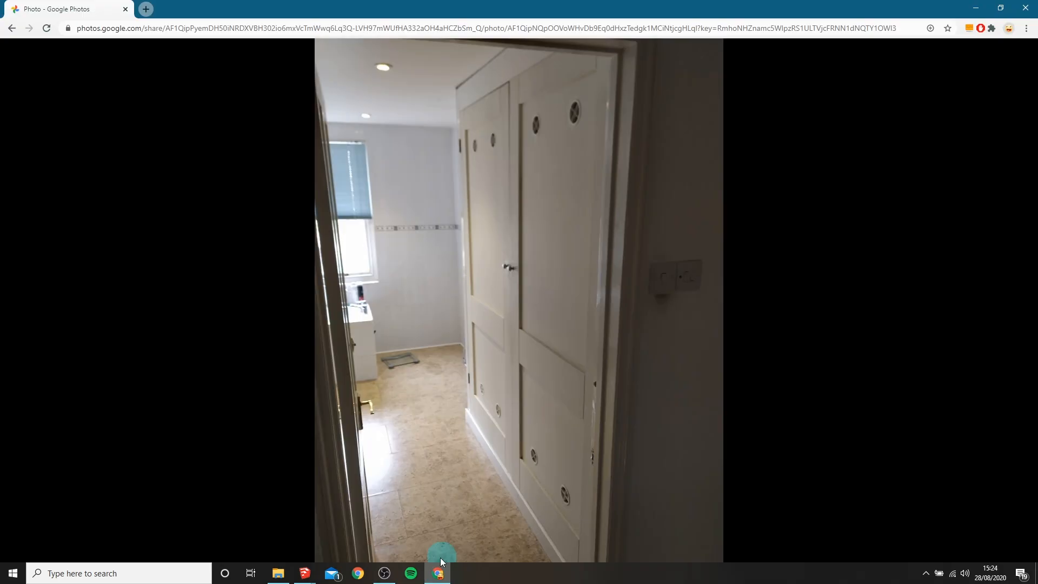
pyautogui.press('Right')
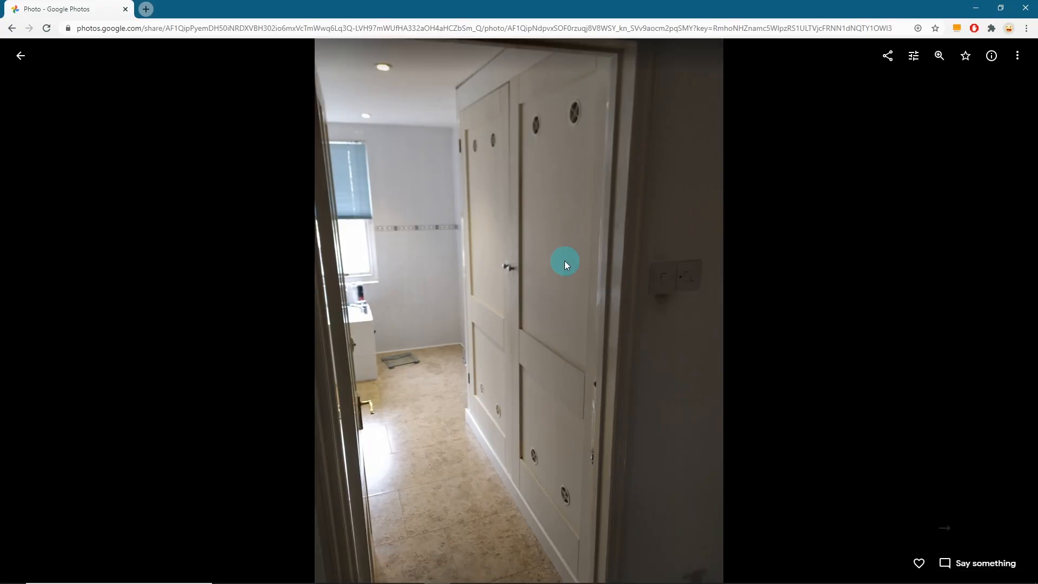
pyautogui.press('Right')
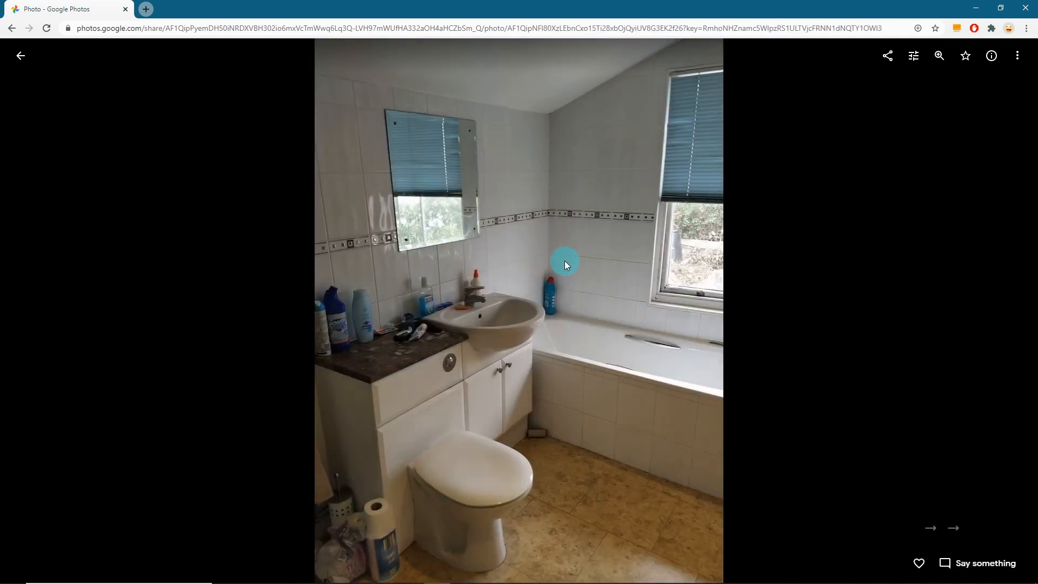
pyautogui.press('Left')
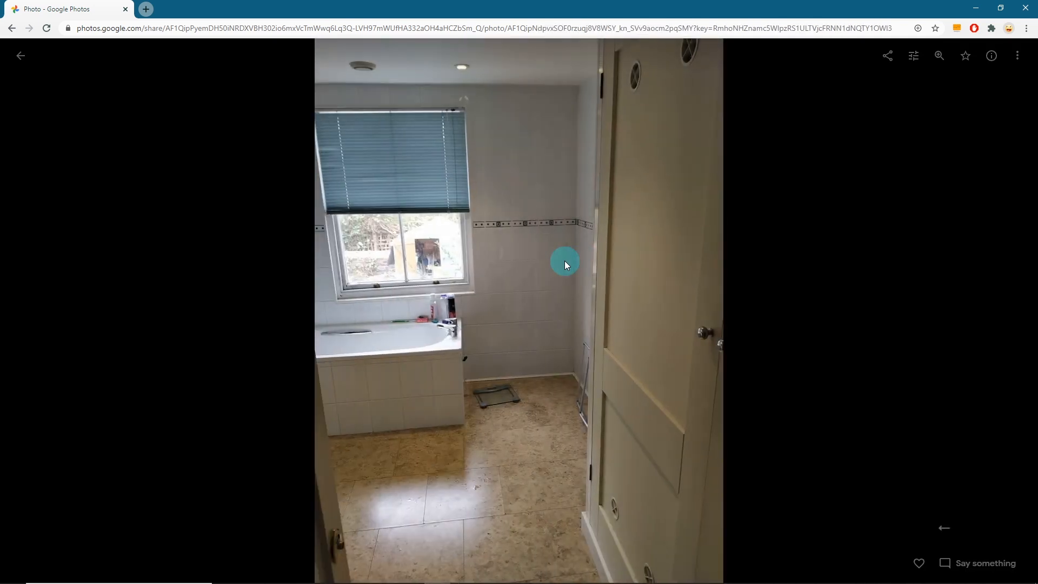
pyautogui.press('Right')
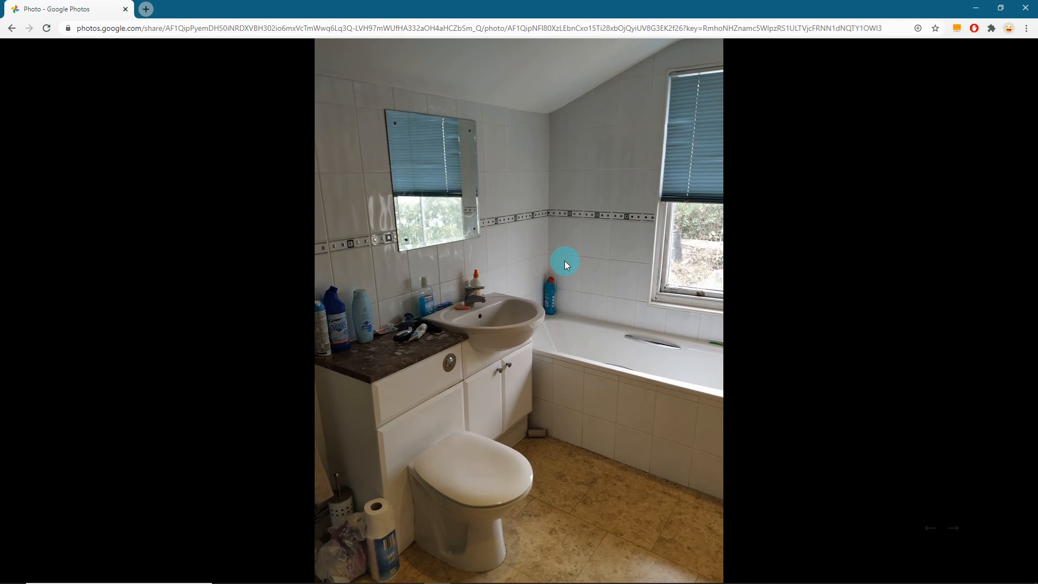
pyautogui.press('Right')
pyautogui.press('Left')
pyautogui.press('Right')
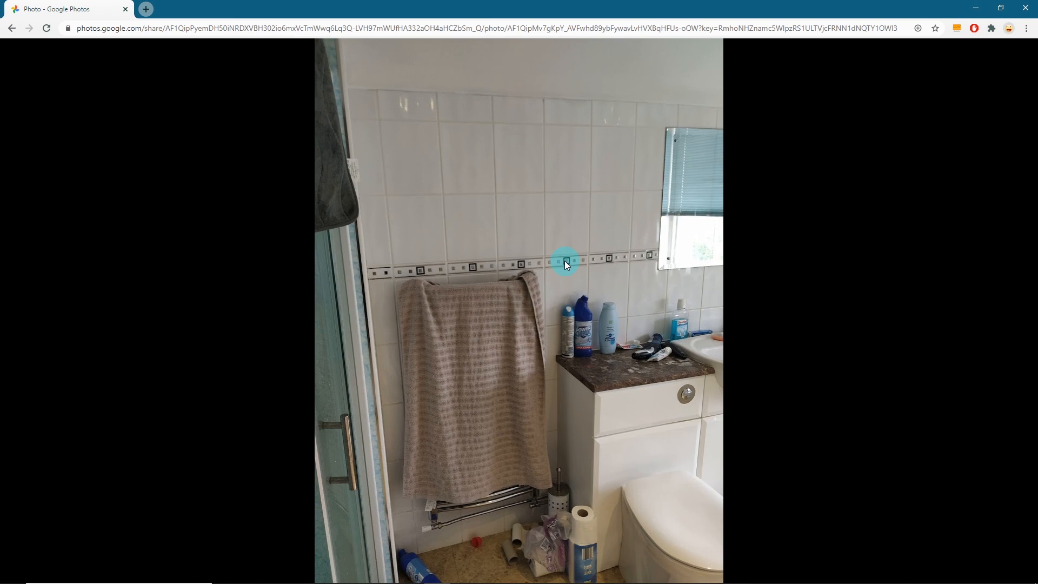
pyautogui.press('Right')
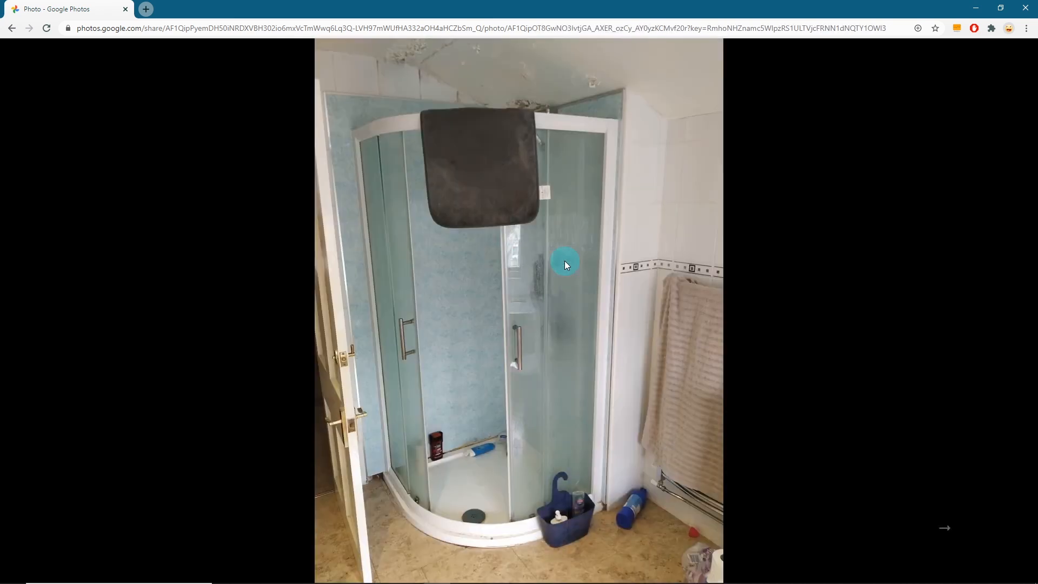
pyautogui.press('Right')
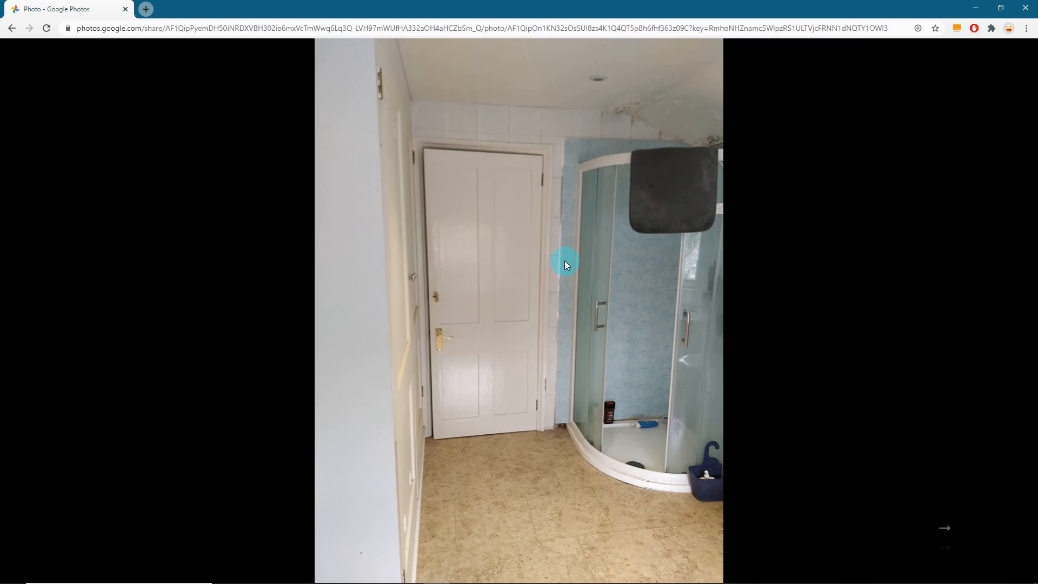
pyautogui.press('Right')
pyautogui.press('Right')
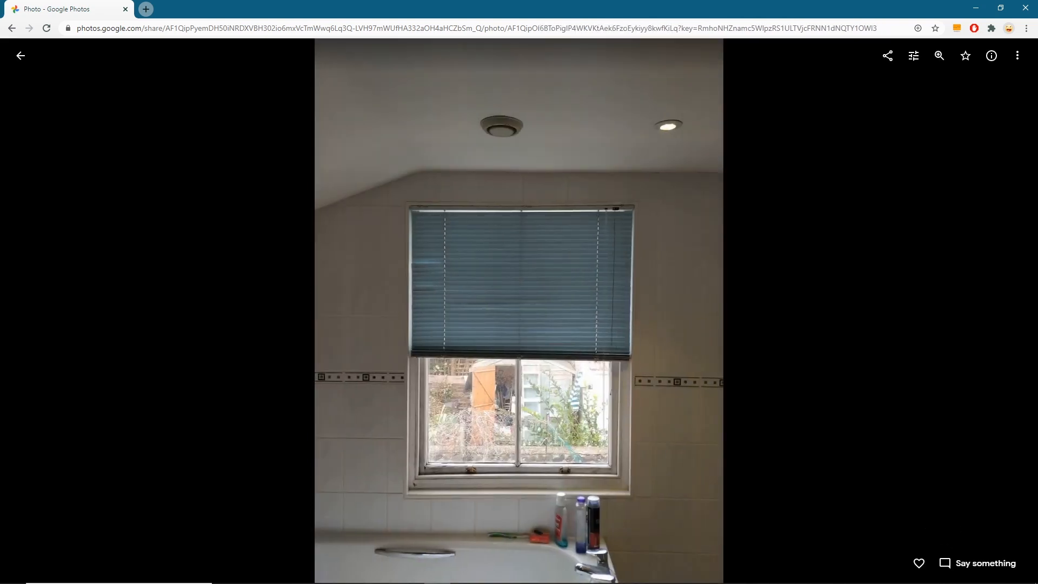
# Step: Switch back to SketchUp and examine the furnished interior with shadows, including the basins, rug, window blind, toilet and plant
pyautogui.moveTo(260, 583)
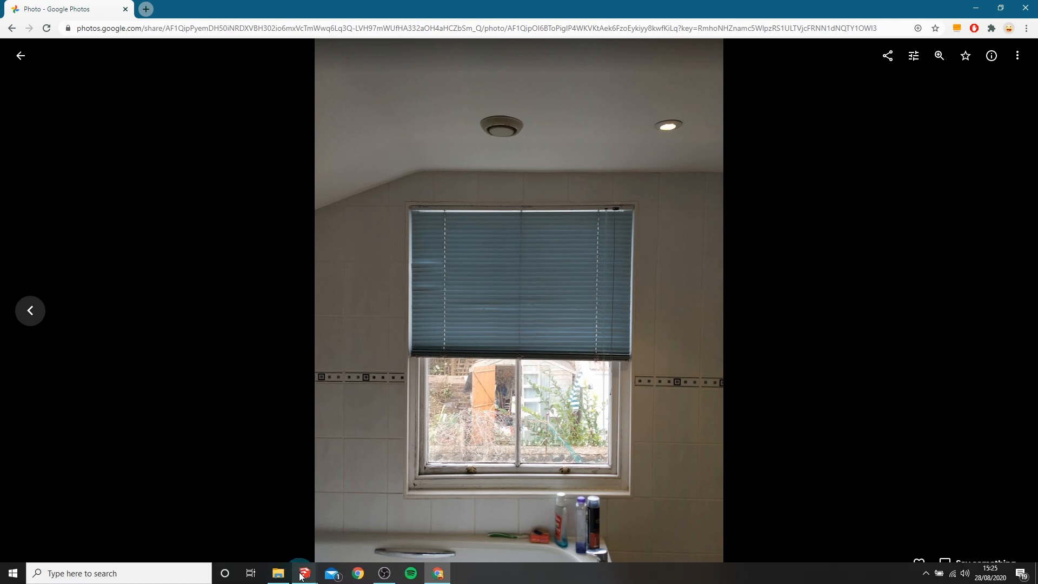
pyautogui.moveTo(301, 576)
pyautogui.click(348, 546)
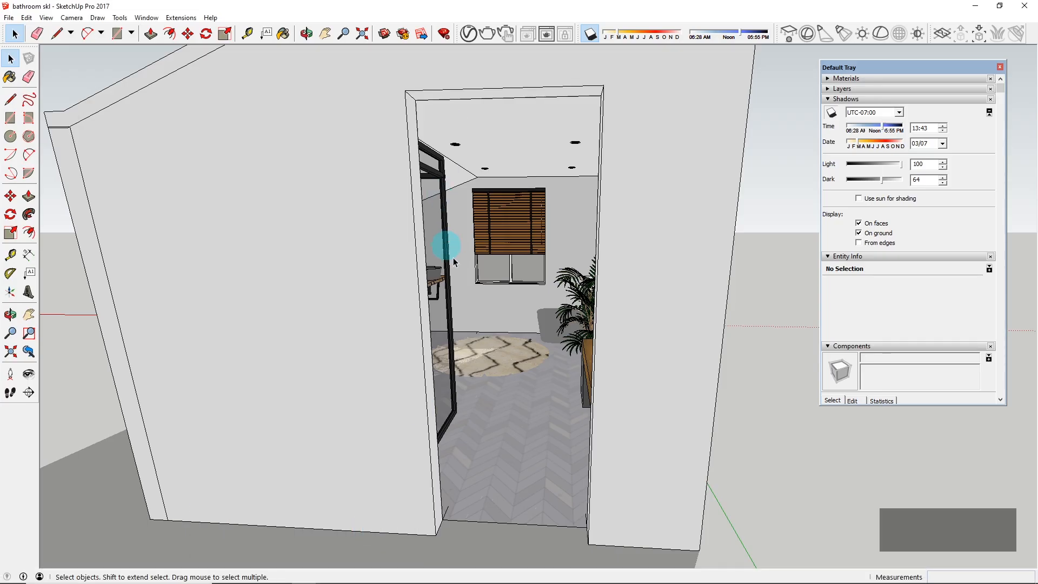
pyautogui.scroll(3, 497, 297)
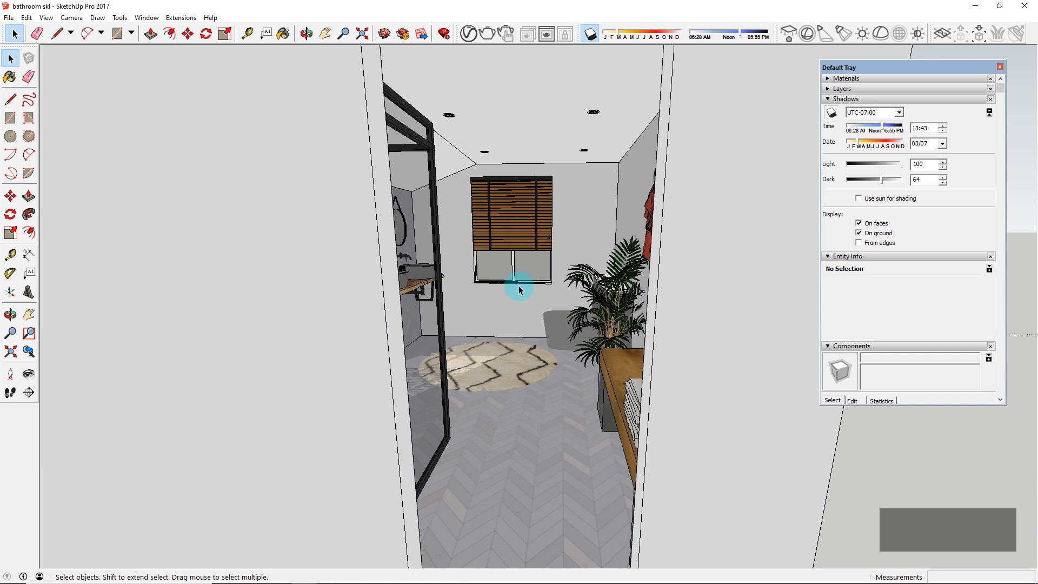
pyautogui.scroll(3, 519, 289)
pyautogui.scroll(3, 519, 290)
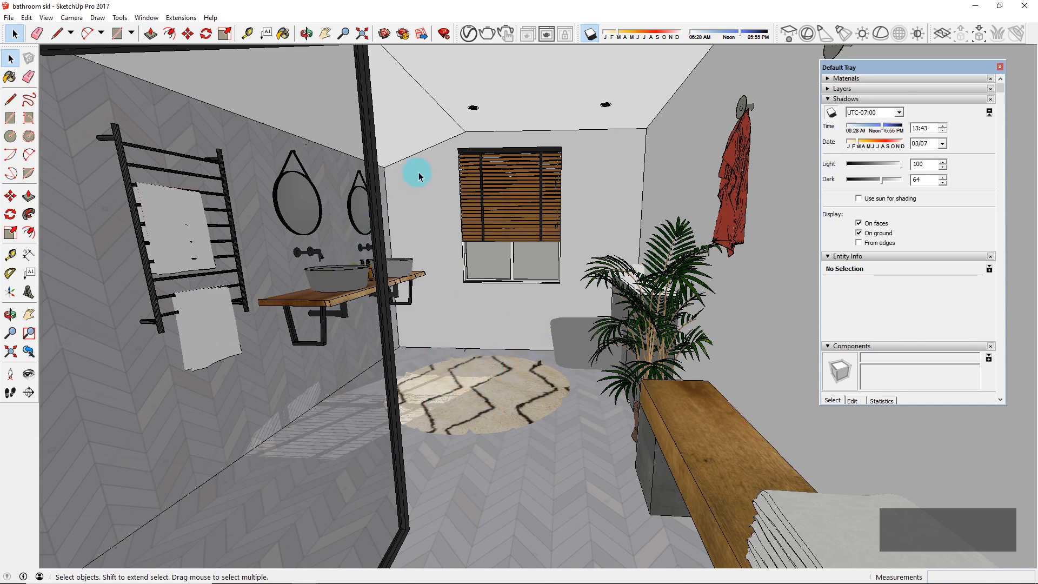
pyautogui.scroll(2, 432, 197)
pyautogui.moveTo(398, 263); pyautogui.dragTo(301, 288, button='middle')
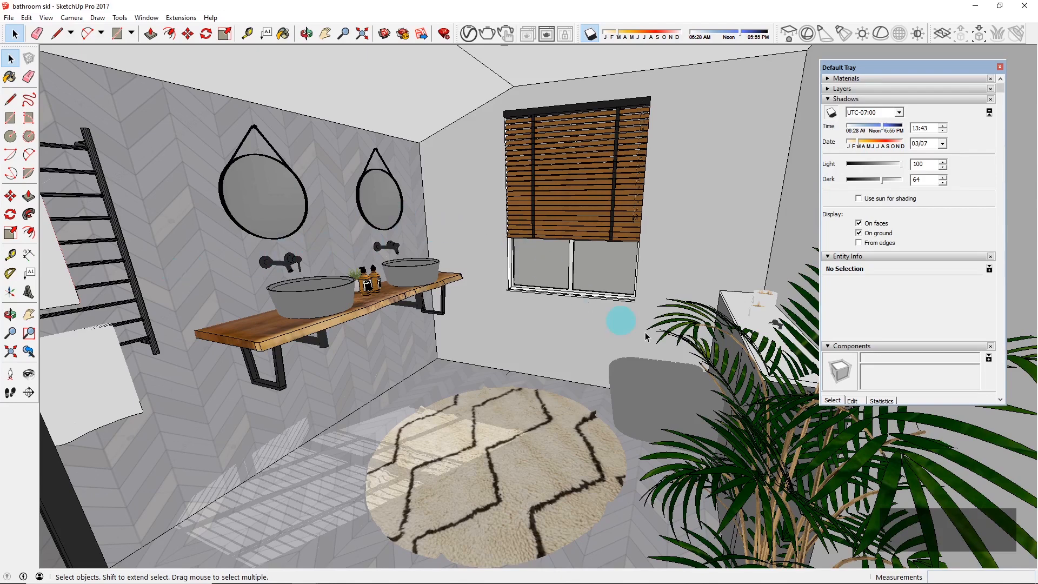
pyautogui.moveTo(721, 438); pyautogui.dragTo(876, 432, button='middle')
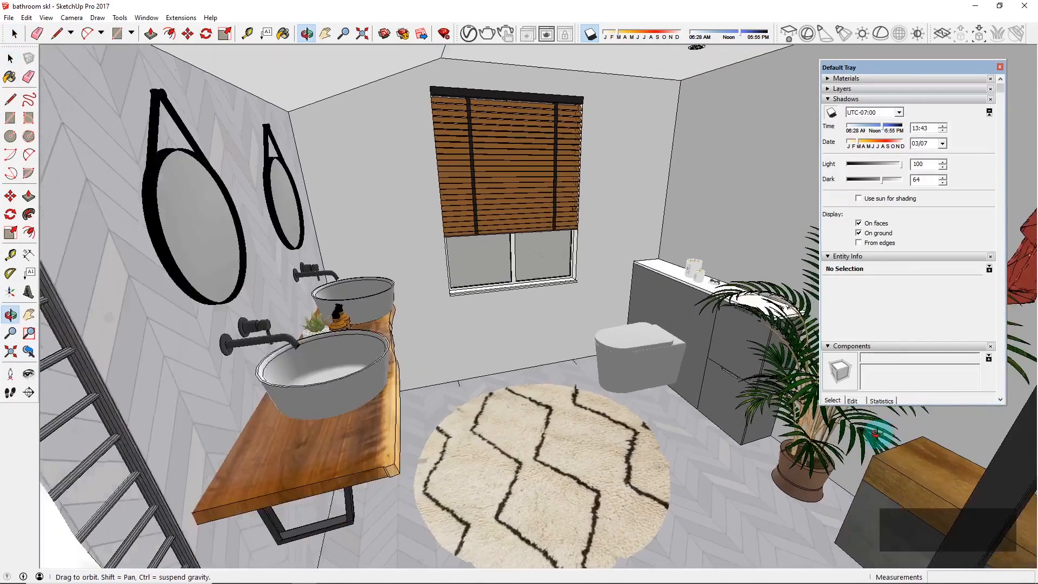
pyautogui.scroll(2, 560, 268)
pyautogui.scroll(-2, 276, 260)
pyautogui.moveTo(657, 323); pyautogui.dragTo(726, 340, button='middle')
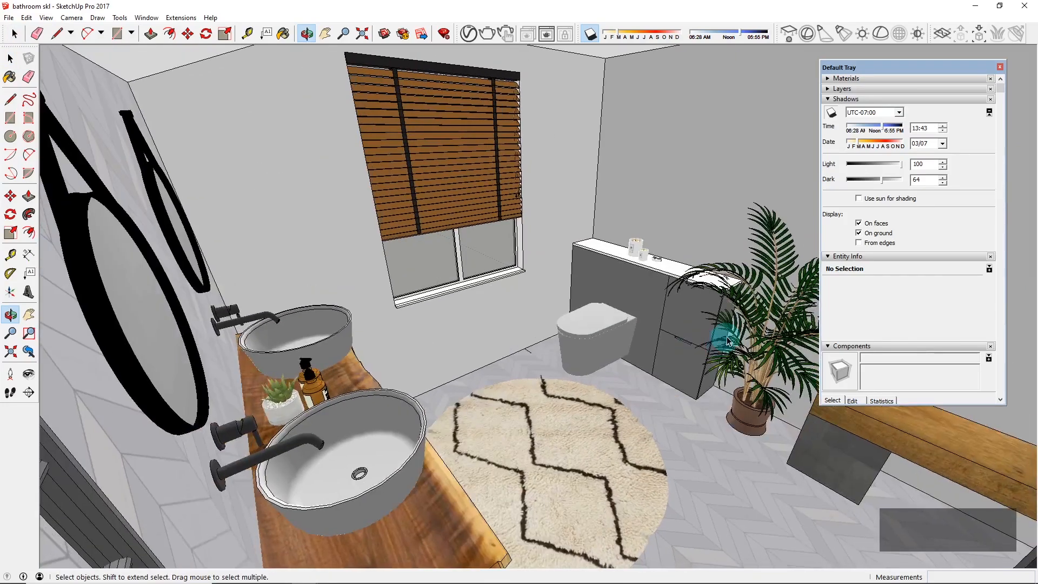
# Step: Close the Default Tray to clear the view of the furnished room
pyautogui.scroll(3, 727, 340)
pyautogui.moveTo(331, 299); pyautogui.dragTo(427, 470, button='middle')
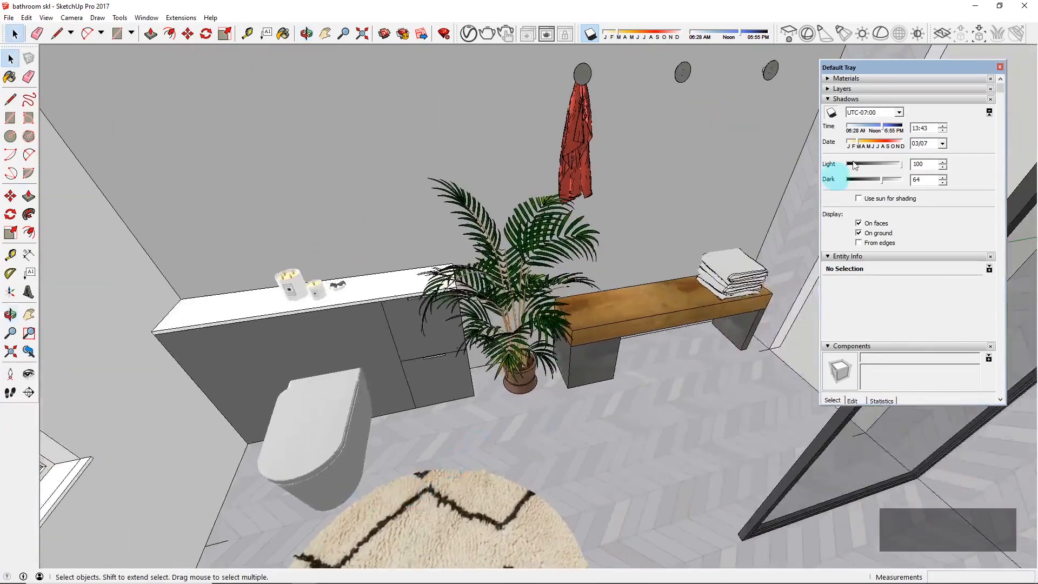
pyautogui.click(999, 67)
pyautogui.moveTo(609, 179)
pyautogui.mouseDown(button='middle')
pyautogui.moveTo(573, 178)
pyautogui.moveTo(608, 177)
pyautogui.mouseUp(button='middle')
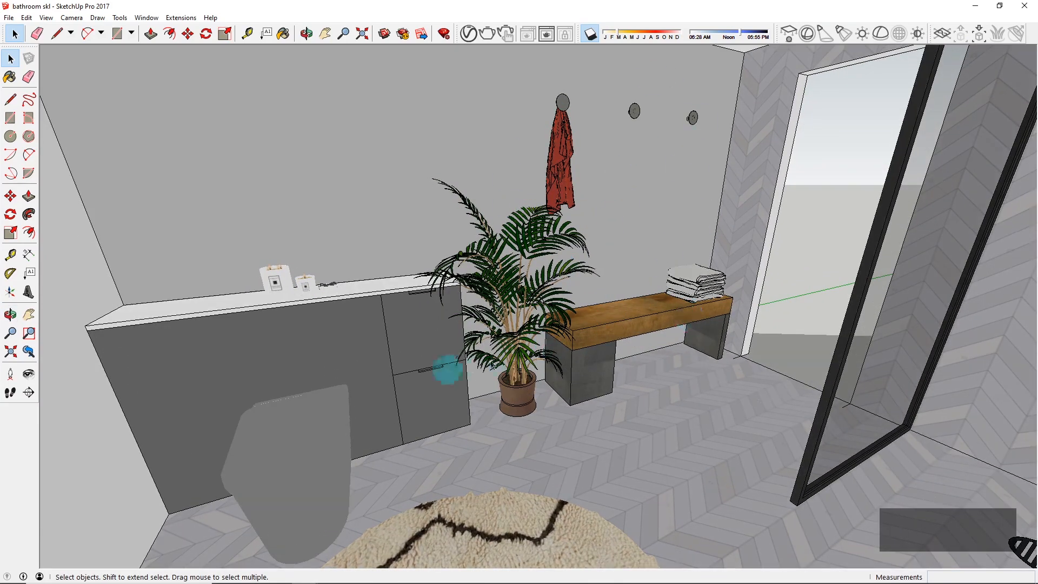
# Step: Display hidden geometry, unhide the door component in the doorway and turn the hidden geometry display off again
pyautogui.moveTo(525, 315)
pyautogui.mouseDown(button='middle')
pyautogui.moveTo(514, 379)
pyautogui.moveTo(799, 335)
pyautogui.moveTo(556, 348)
pyautogui.moveTo(607, 325)
pyautogui.moveTo(706, 313)
pyautogui.mouseUp(button='middle')
pyautogui.moveTo(470, 326)
pyautogui.mouseDown(button='middle')
pyautogui.moveTo(502, 314)
pyautogui.moveTo(486, 327)
pyautogui.mouseUp(button='middle')
pyautogui.scroll(-3, 503, 313)
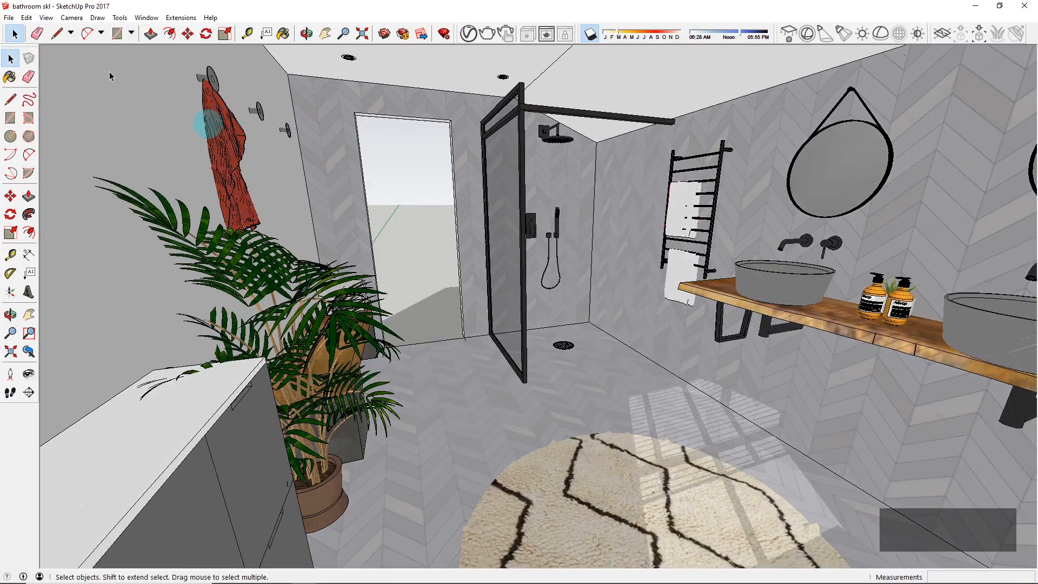
pyautogui.hotkey('ctrl', 'h')
pyautogui.click(442, 217)
pyautogui.rightClick(446, 217)
pyautogui.click(465, 247)
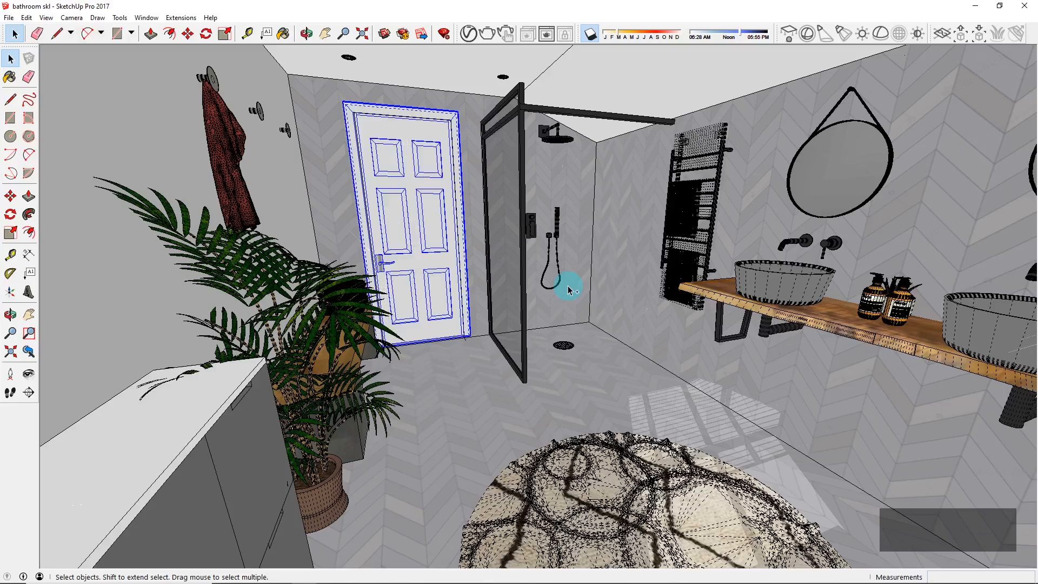
pyautogui.hotkey('ctrl', 'h')
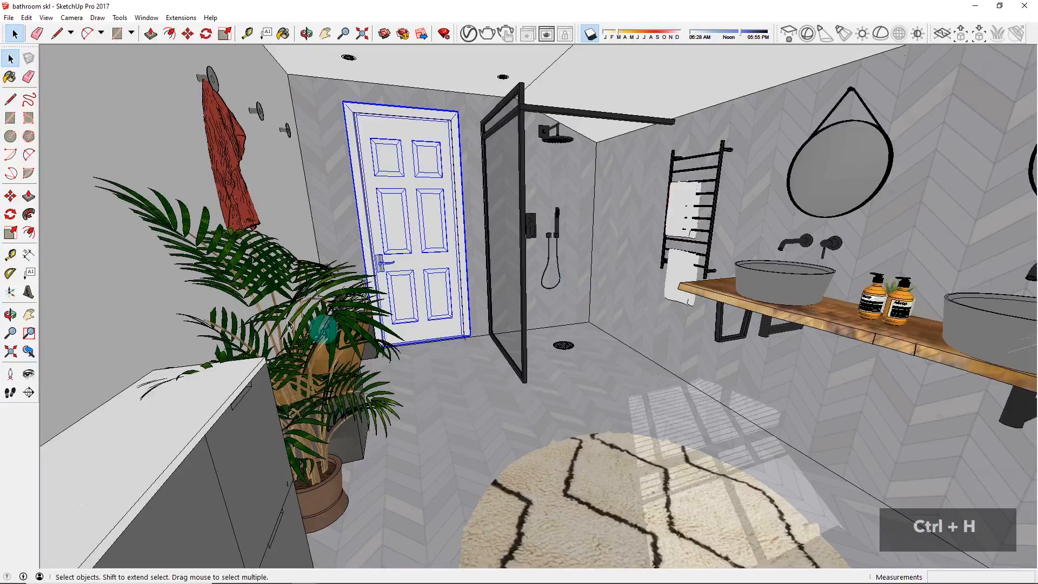
# Step: Frame an interior view showing the door, shower screen, basins, mirrors and rug, with shadows displayed
pyautogui.press('o')
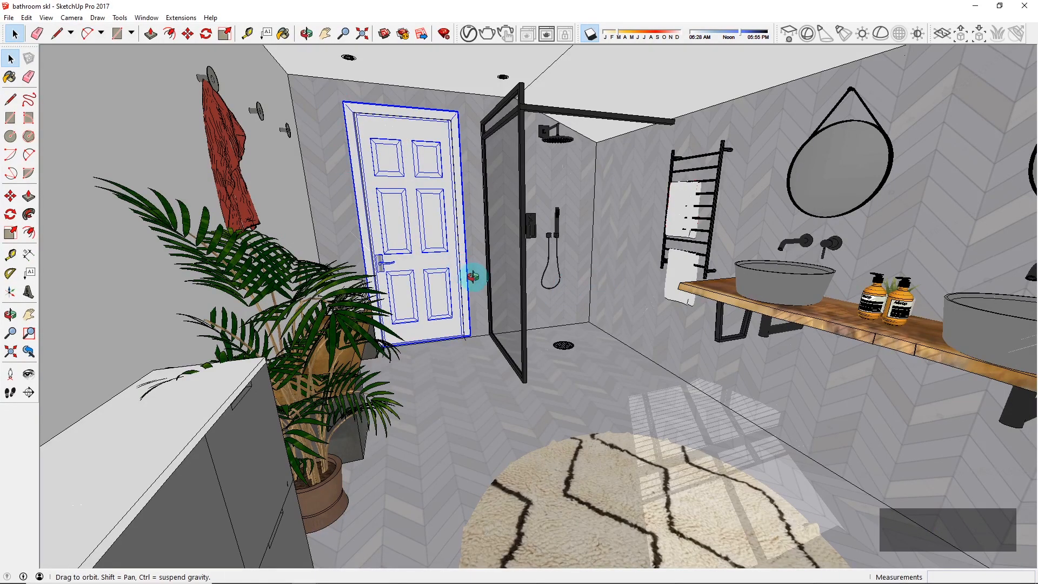
pyautogui.moveTo(473, 277); pyautogui.dragTo(475, 276)
pyautogui.press('space')
pyautogui.moveTo(723, 390); pyautogui.dragTo(688, 380, button='middle')
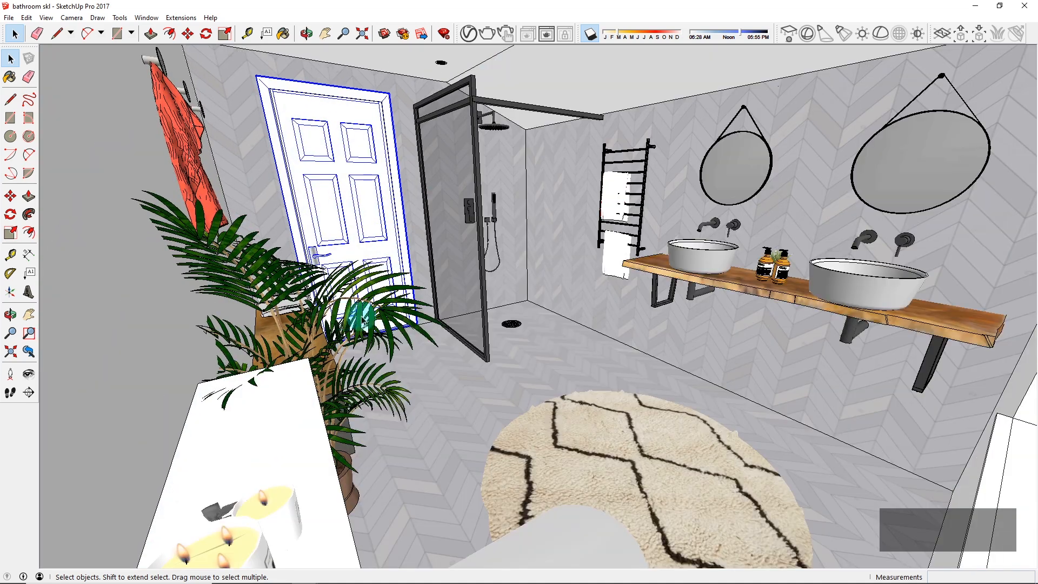
pyautogui.moveTo(444, 322); pyautogui.dragTo(477, 344, button='middle')
pyautogui.press('space')
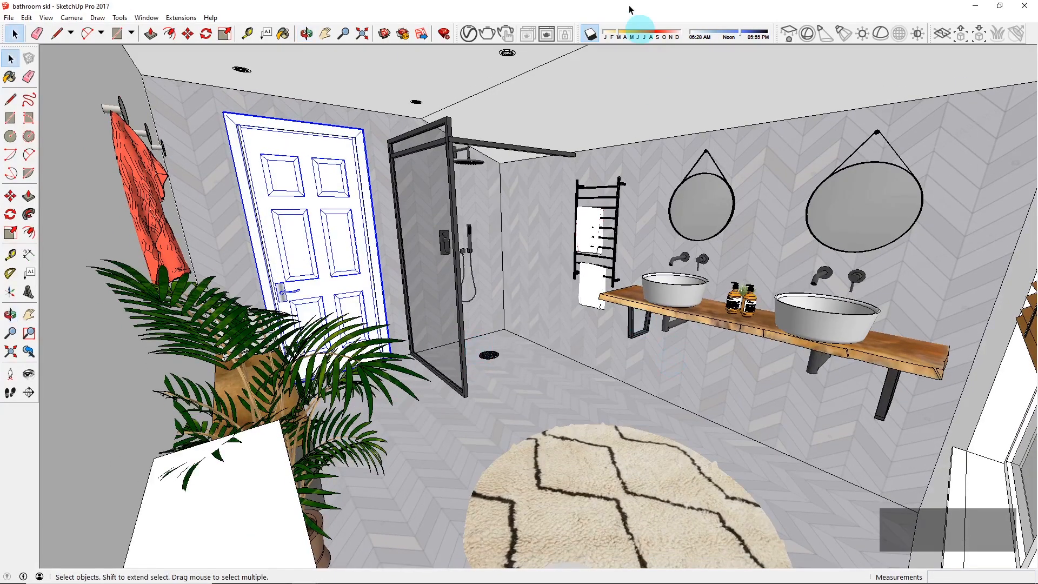
pyautogui.click(590, 34)
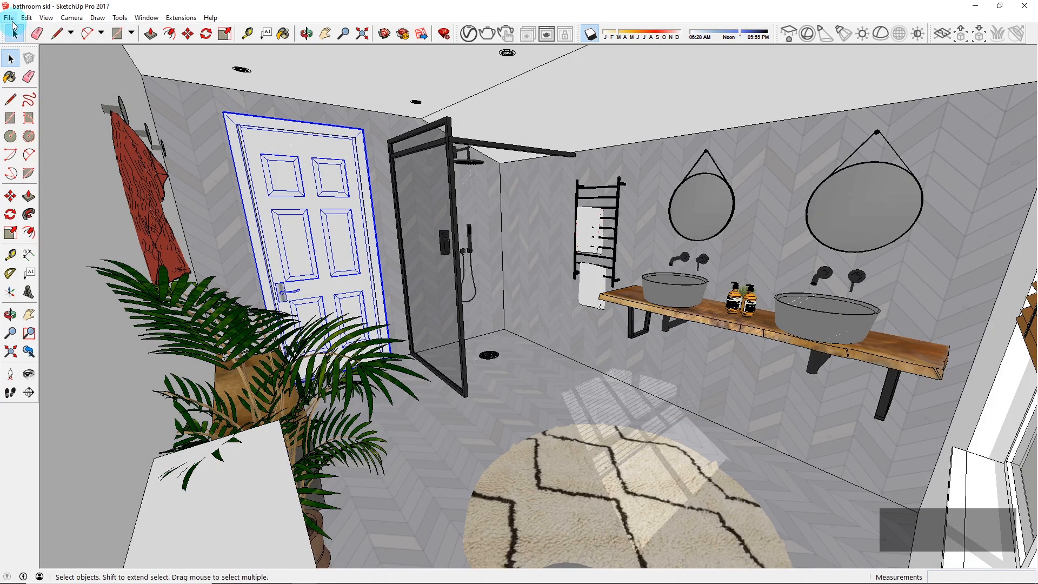
# Step: Start a 2D graphic export of the current interior view
pyautogui.click(11, 20)
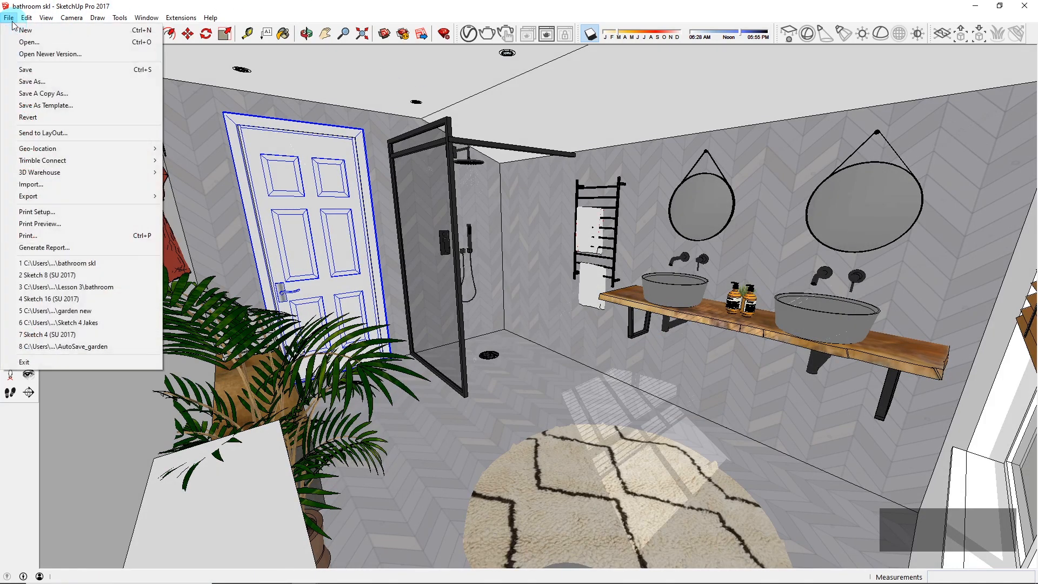
pyautogui.moveTo(79, 197)
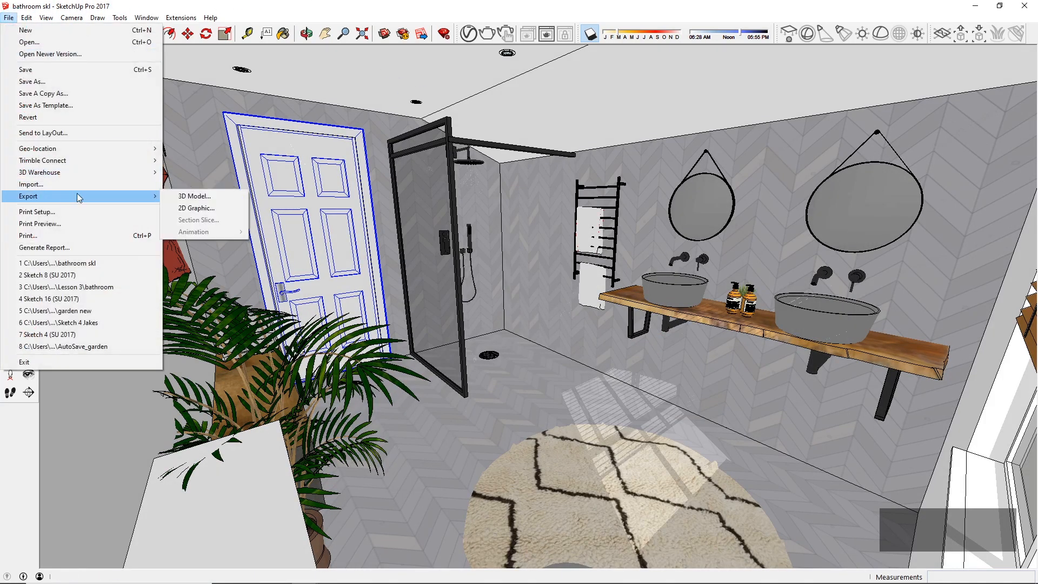
pyautogui.click(200, 208)
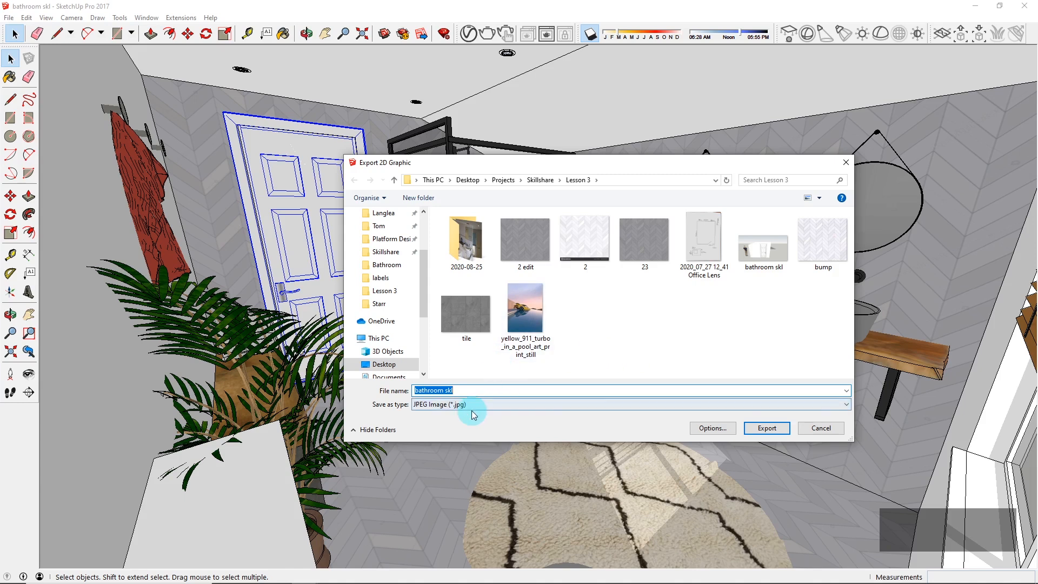
# Step: Examine the JPG export options for image size, anti-aliasing and compression, leaving them without applying changes
pyautogui.click(705, 428)
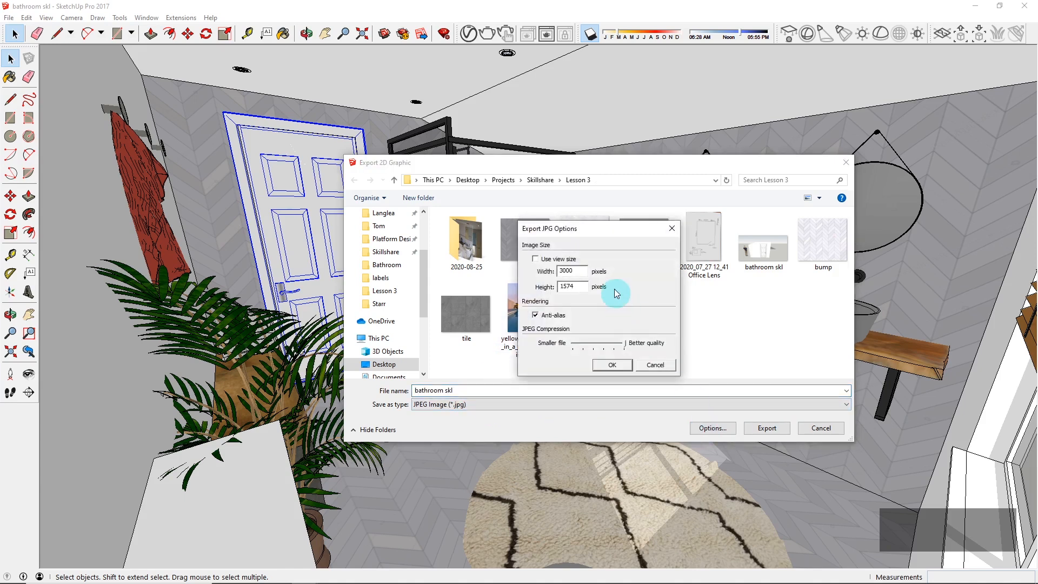
pyautogui.moveTo(604, 237); pyautogui.dragTo(414, 185)
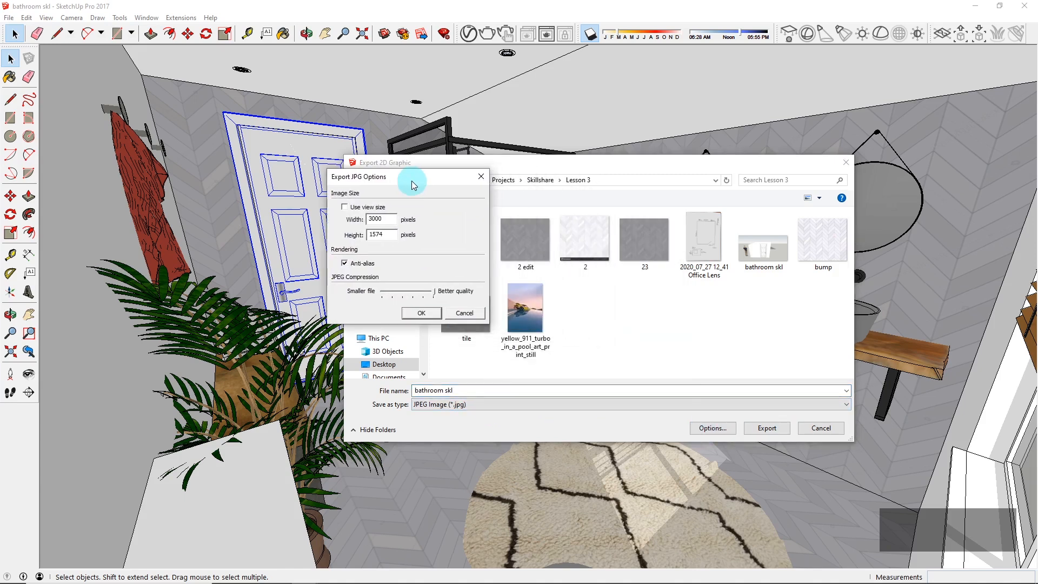
pyautogui.click(384, 218)
pyautogui.click(346, 208)
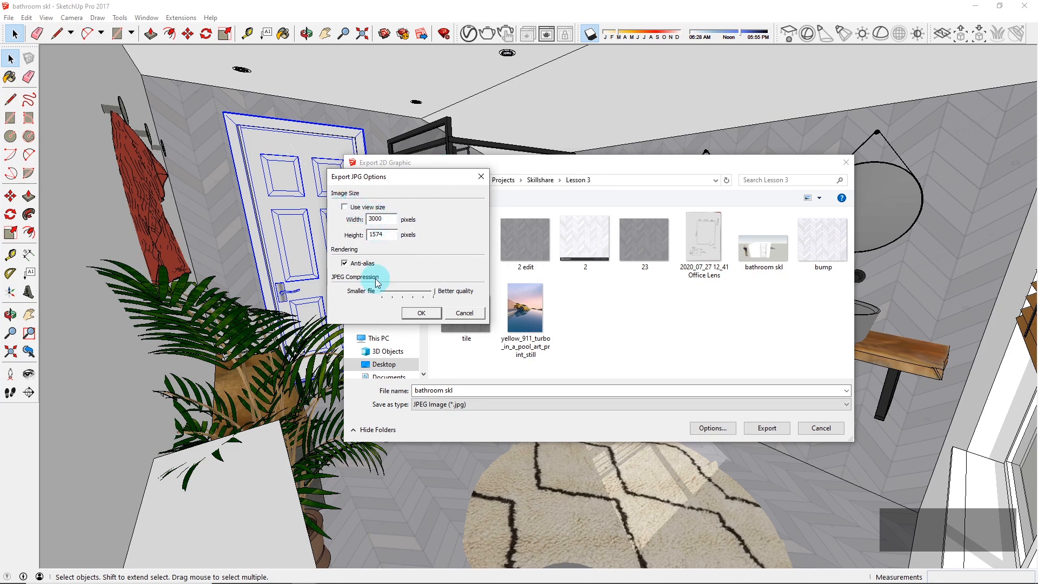
pyautogui.click(462, 316)
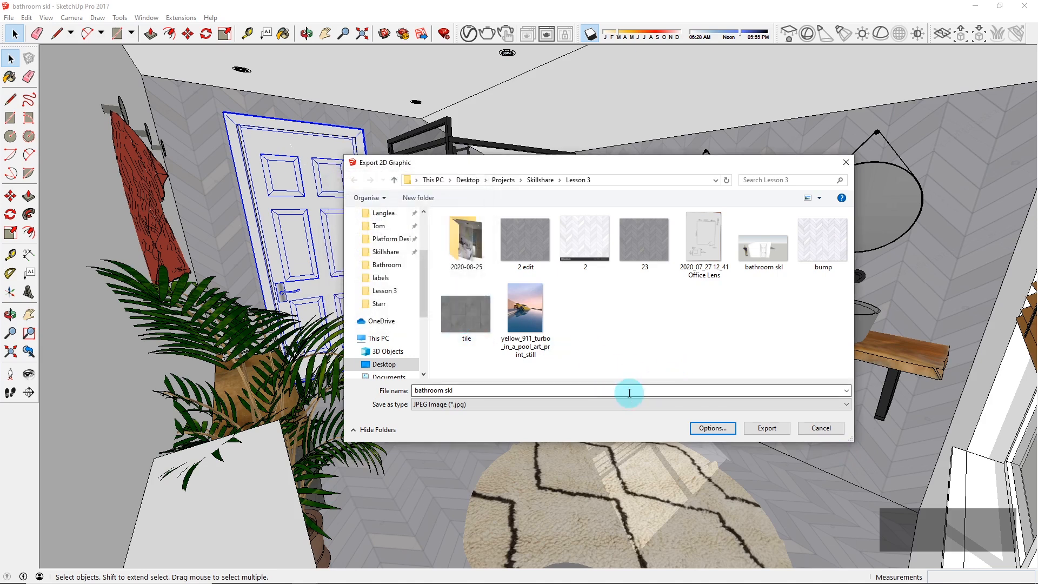
# Step: Export the view to the Lesson 3 folder as a Portable Network Graphics image named "bathroom view 1"
pyautogui.click(616, 404)
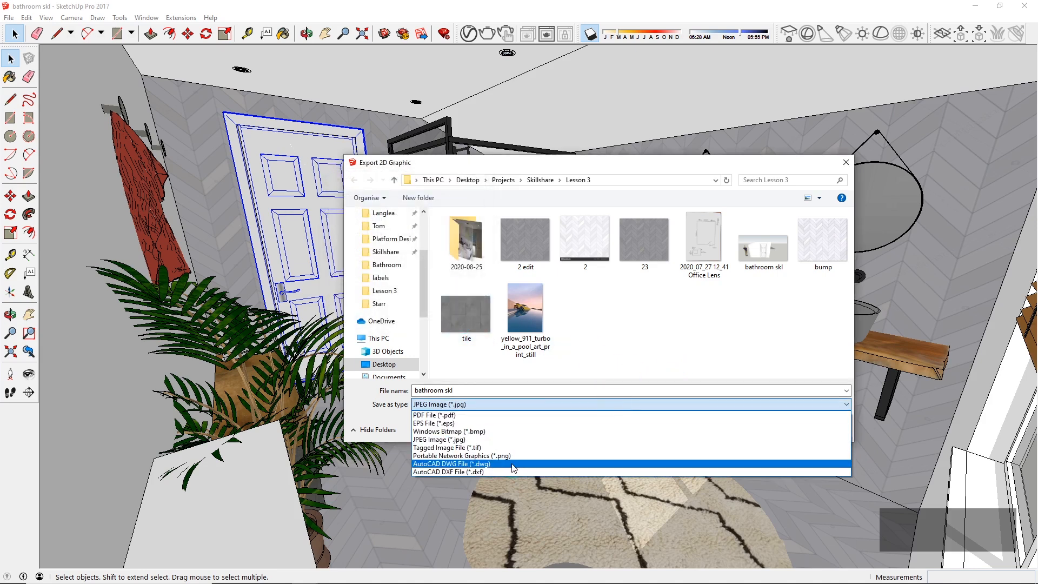
pyautogui.click(518, 457)
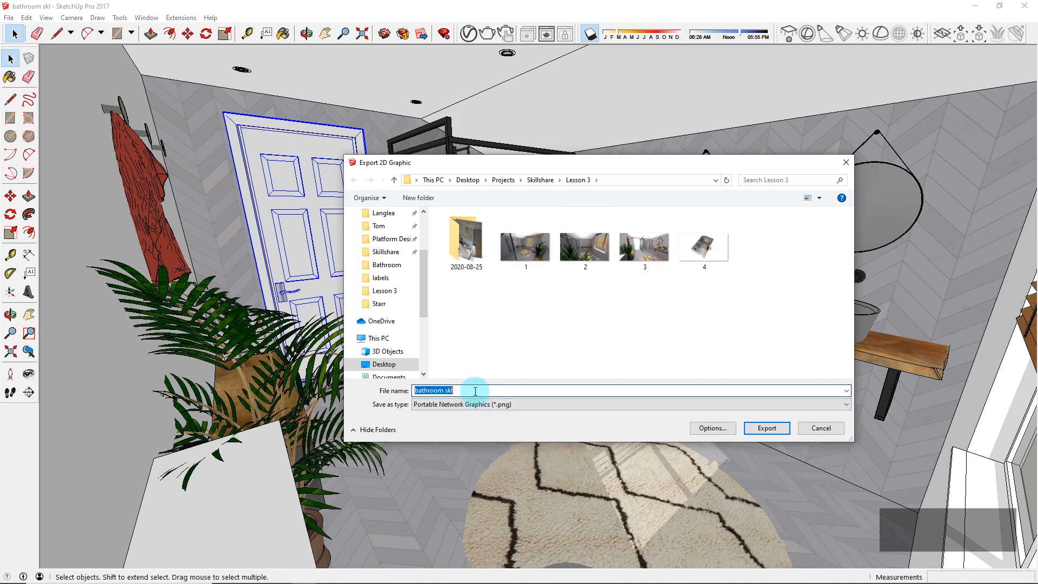
pyautogui.press('BackSpace')
pyautogui.press('BackSpace')
pyautogui.press('BackSpace')
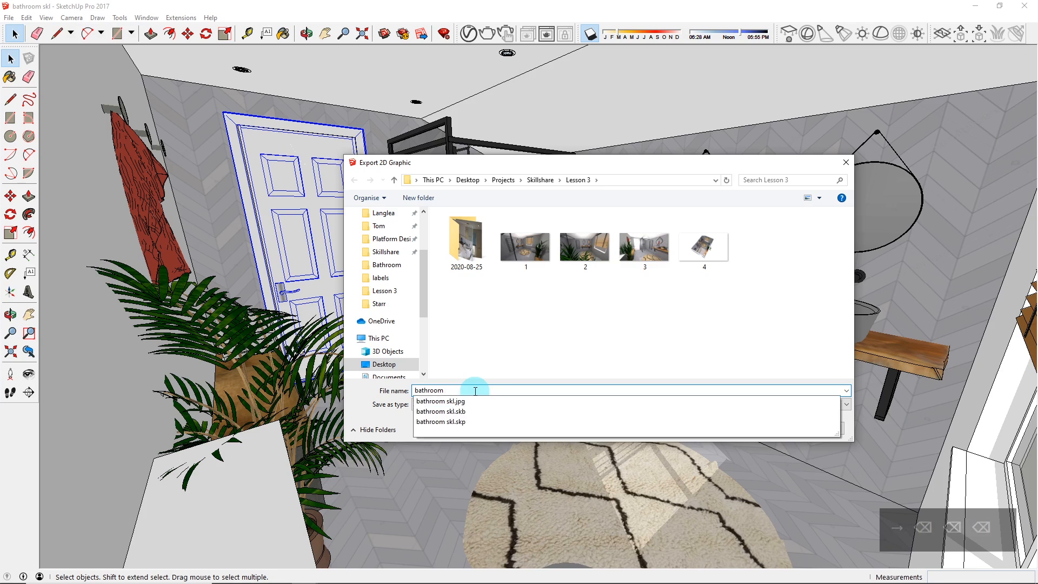
pyautogui.write('view')
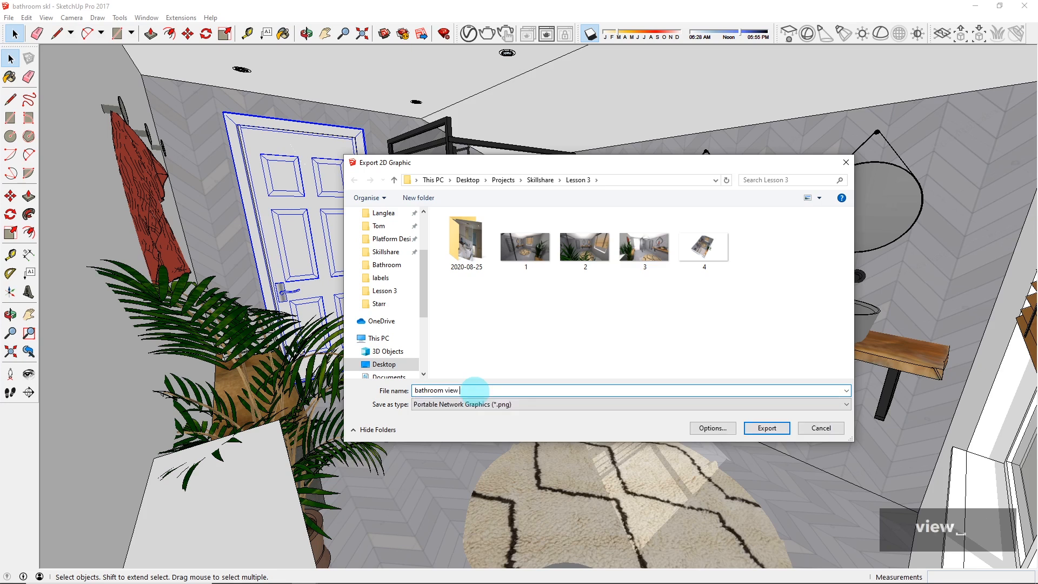
pyautogui.write(' 1')
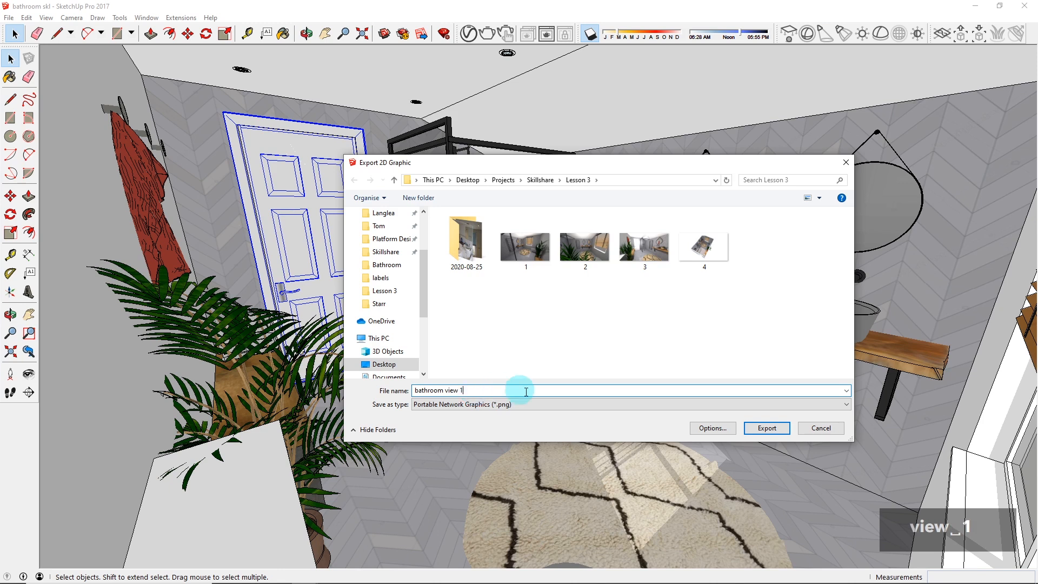
pyautogui.click(773, 429)
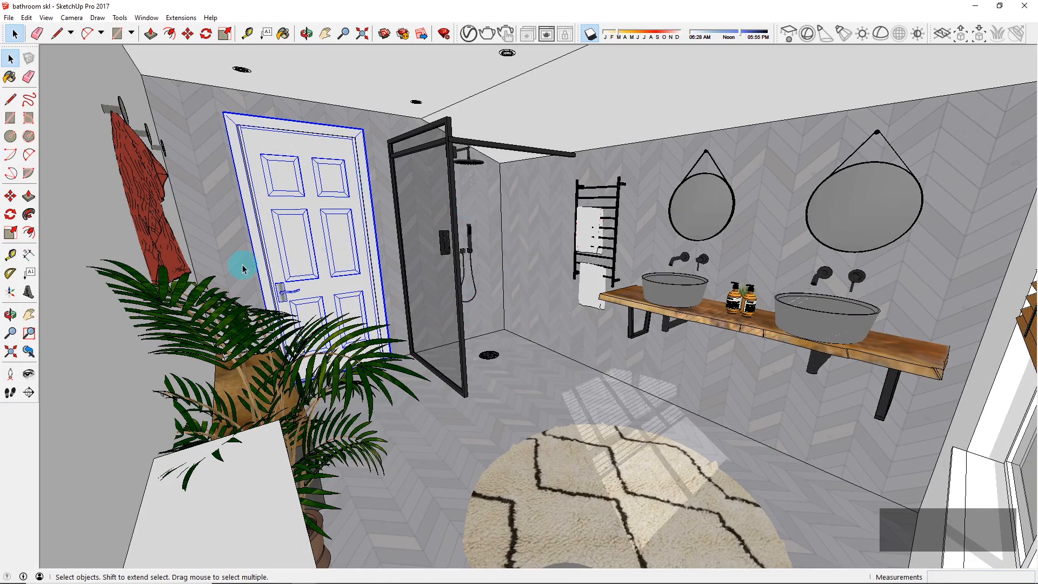
# Step: Examine the finished bathroom all round, from the basins, window blind and toilet to the plant, bench, door and shower
pyautogui.scroll(2, 384, 258)
pyautogui.moveTo(525, 307); pyautogui.dragTo(538, 329, button='middle')
pyautogui.scroll(1, 854, 274)
pyautogui.moveTo(678, 316); pyautogui.dragTo(861, 363, button='middle')
pyautogui.moveTo(527, 378); pyautogui.dragTo(706, 384, button='middle')
pyautogui.scroll(-2, 692, 329)
pyautogui.scroll(3, 703, 335)
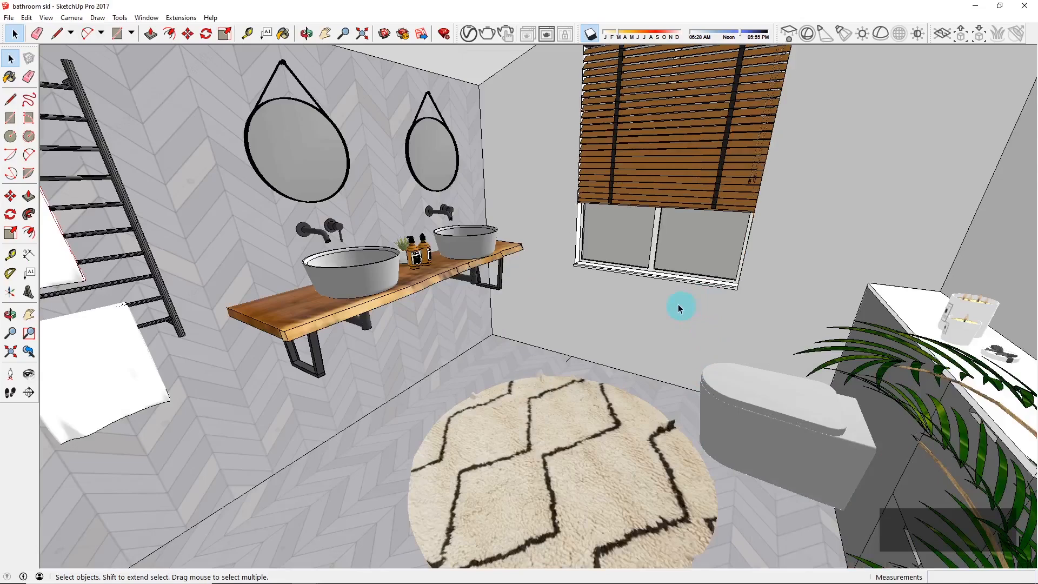
pyautogui.moveTo(574, 264); pyautogui.dragTo(435, 294, button='middle')
pyautogui.moveTo(586, 324); pyautogui.dragTo(424, 308, button='middle')
pyautogui.scroll(2, 475, 318)
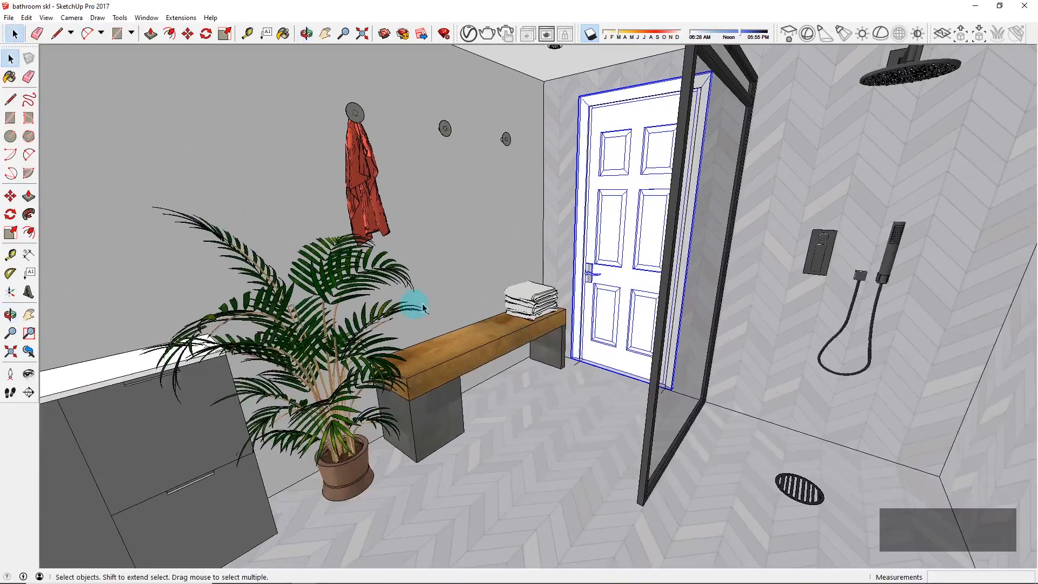
pyautogui.scroll(-3, 498, 328)
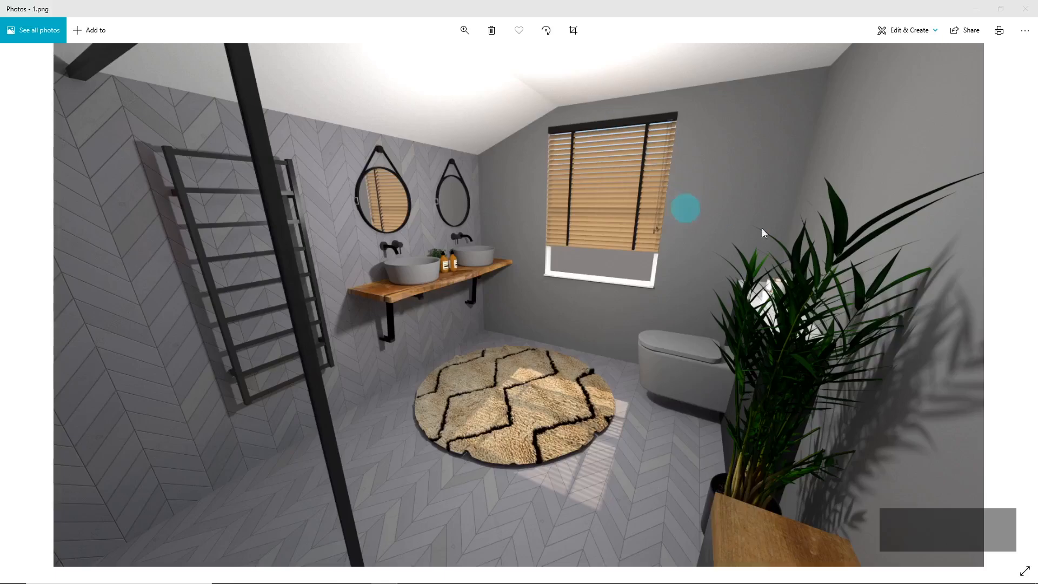
# Step: Switch to Photos and examine the rendered bathroom images from 1.png through 4.png, returning to 1.png
pyautogui.click(825, 232)
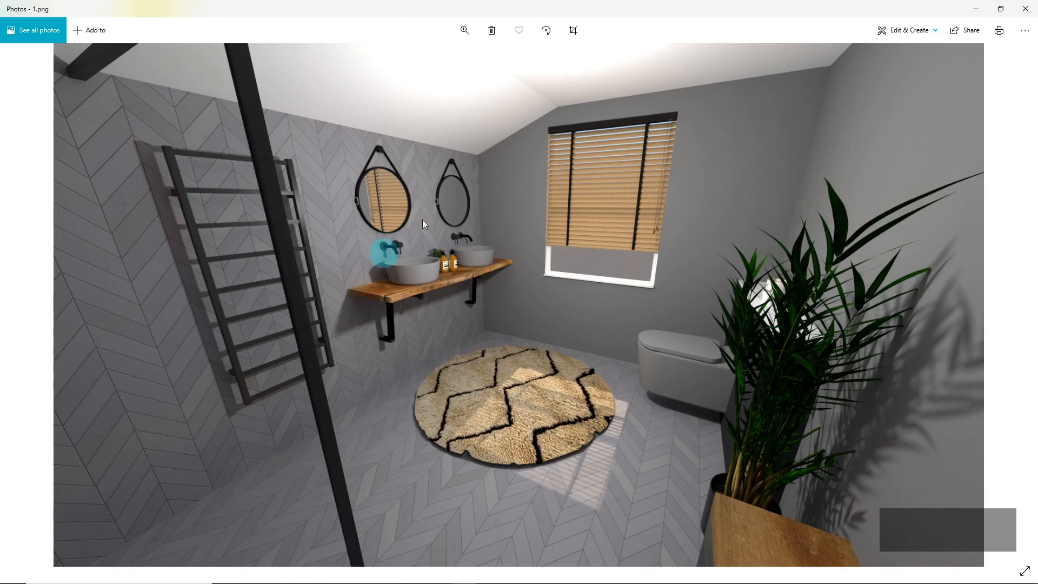
pyautogui.moveTo(1018, 311)
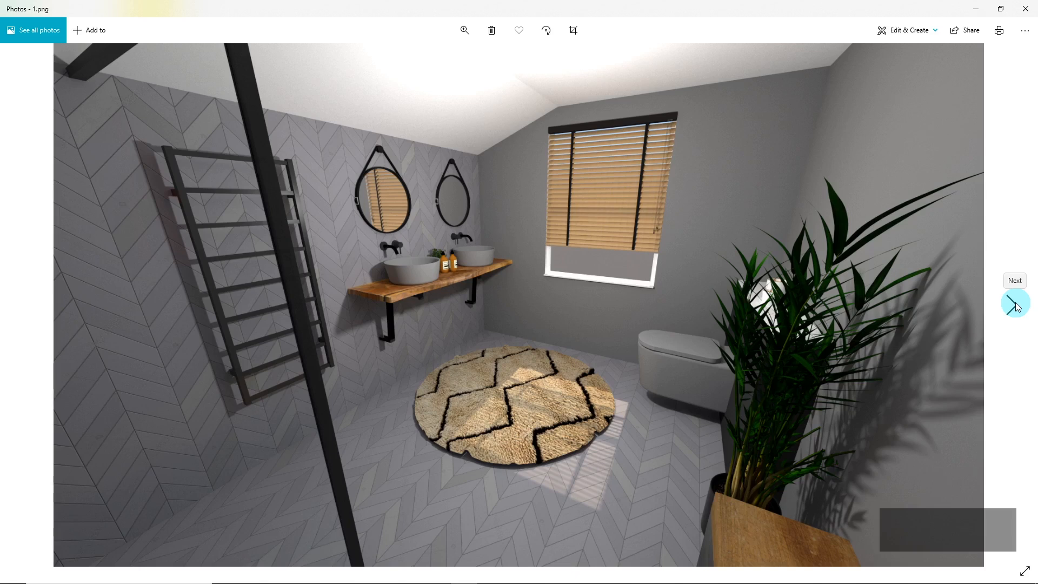
pyautogui.click(1015, 304)
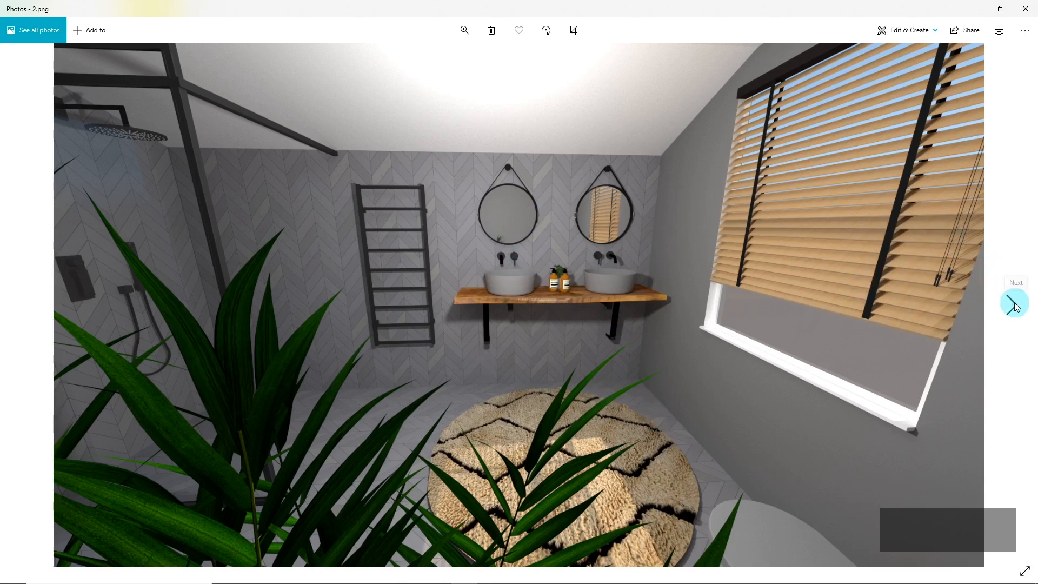
pyautogui.click(1017, 306)
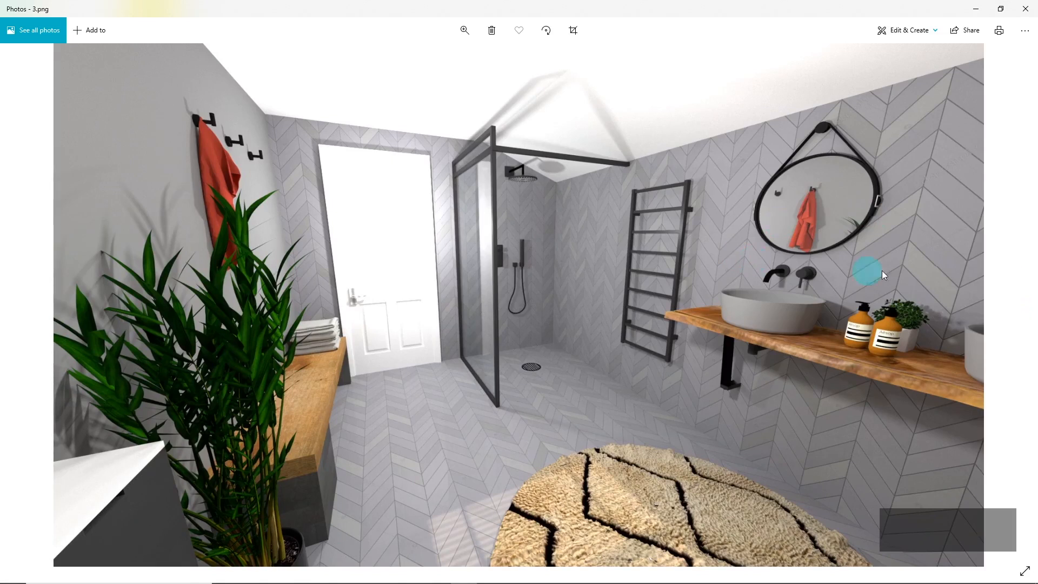
pyautogui.click(1008, 306)
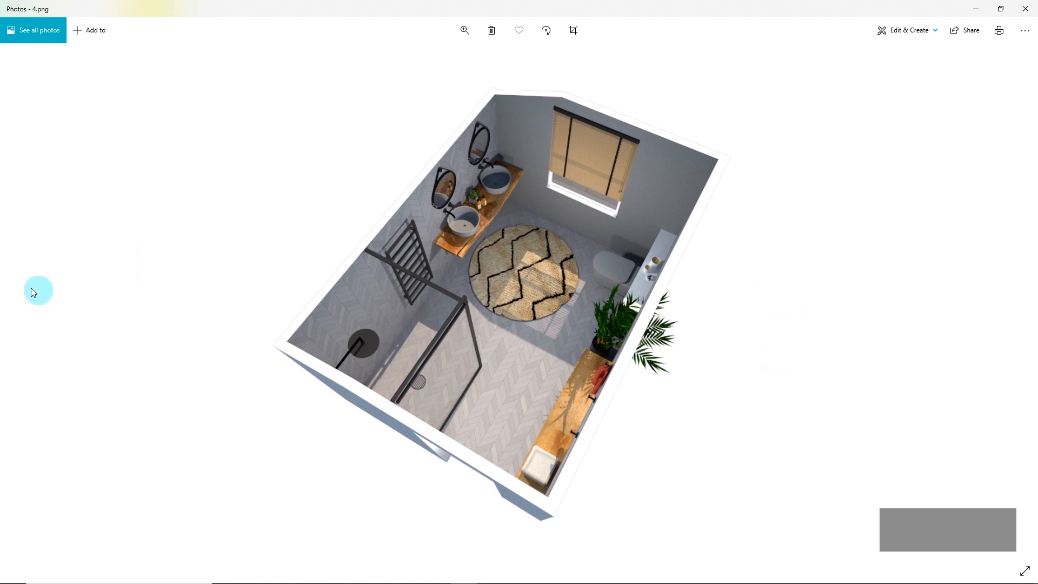
pyautogui.click(29, 309)
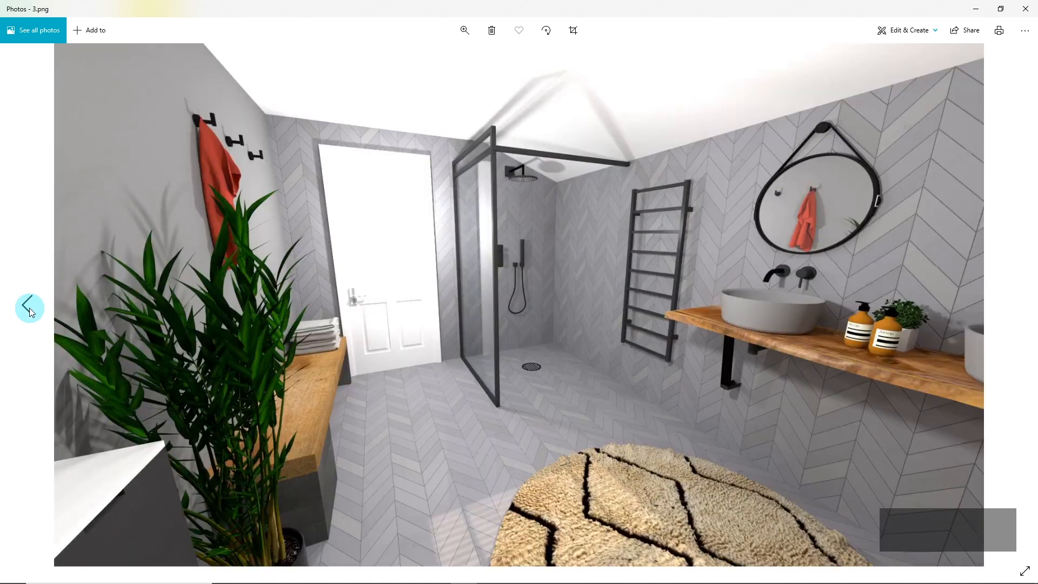
pyautogui.click(29, 309)
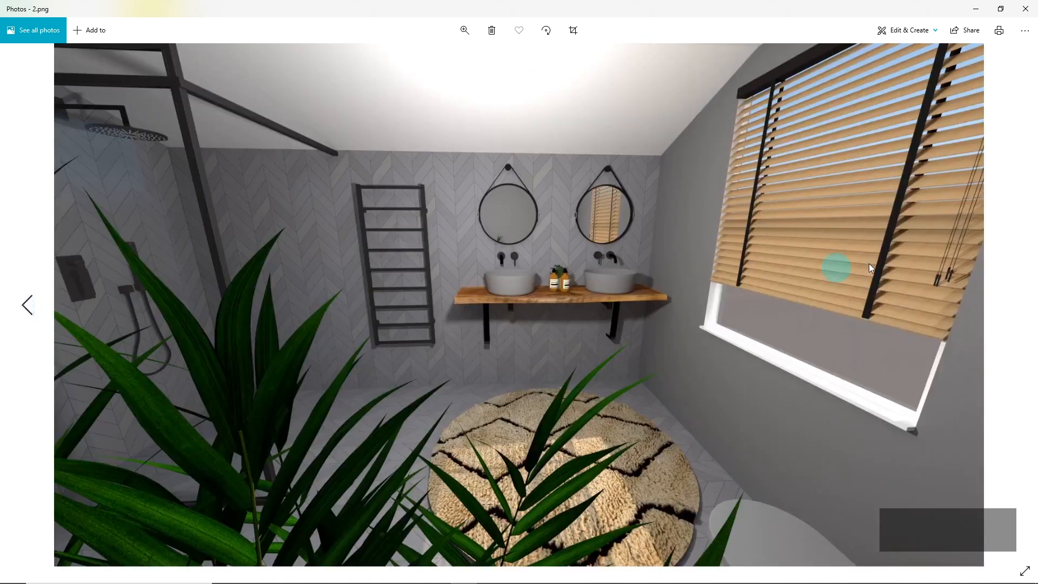
pyautogui.click(29, 309)
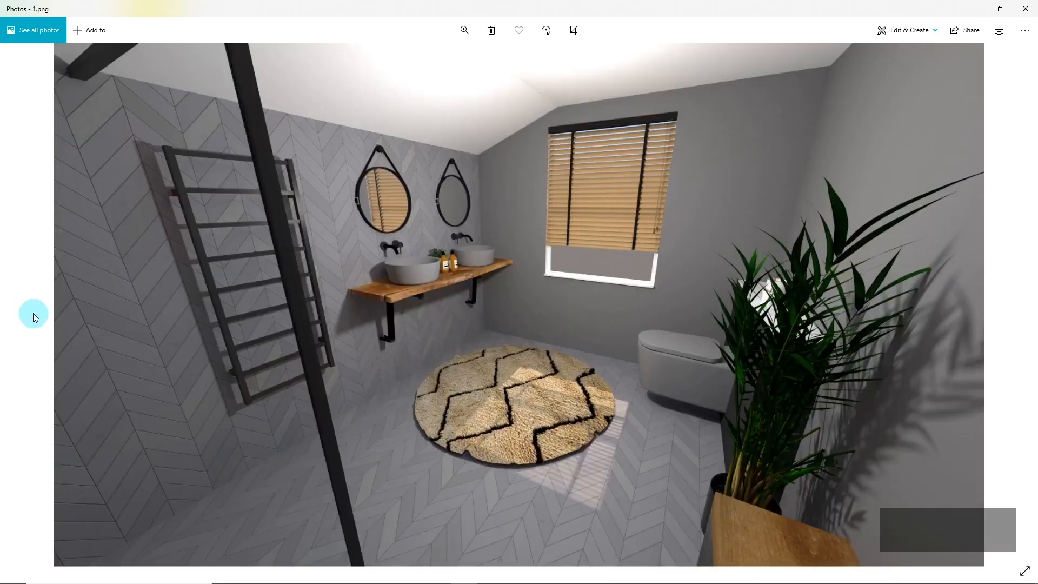